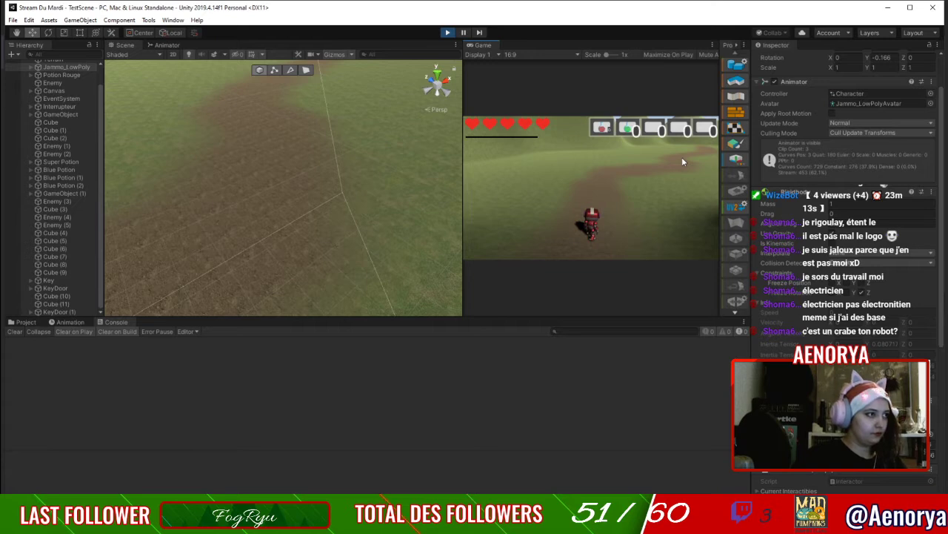
Test the character's forward movement and turning in the running game, with its Character Movement script values in view.
{"action": "key", "text": "z"}
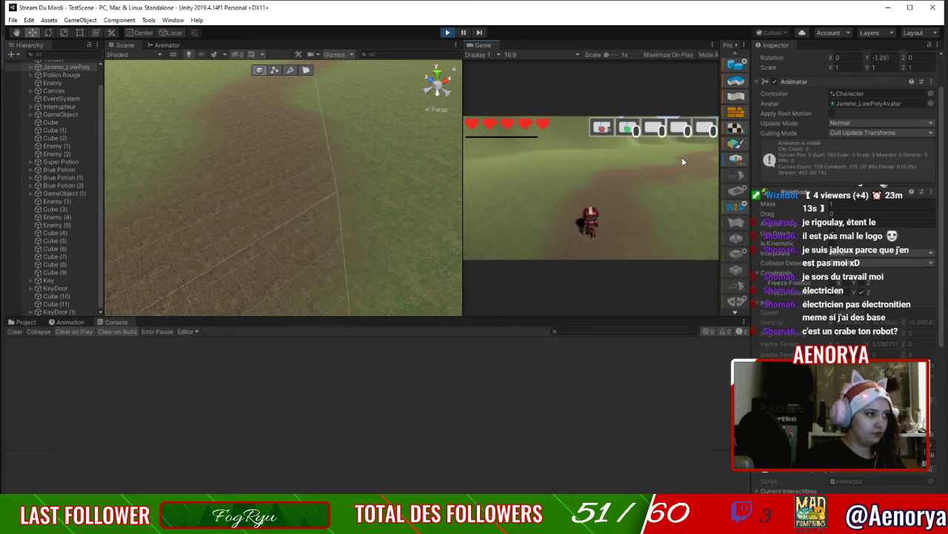
{"action": "key", "text": "z"}
{"action": "key", "text": "d"}
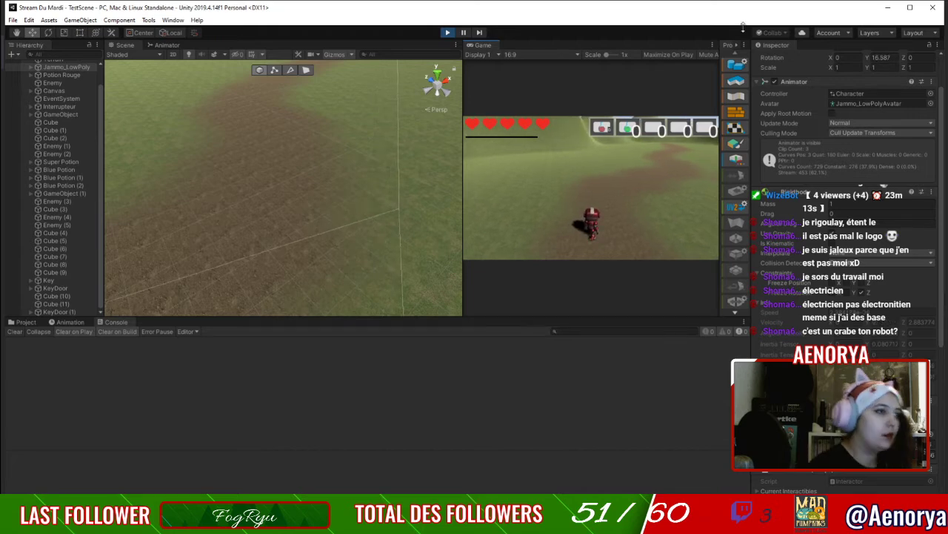
{"action": "scroll", "coordinate": [845, 274], "scroll_direction": "down", "scroll_amount": 8}
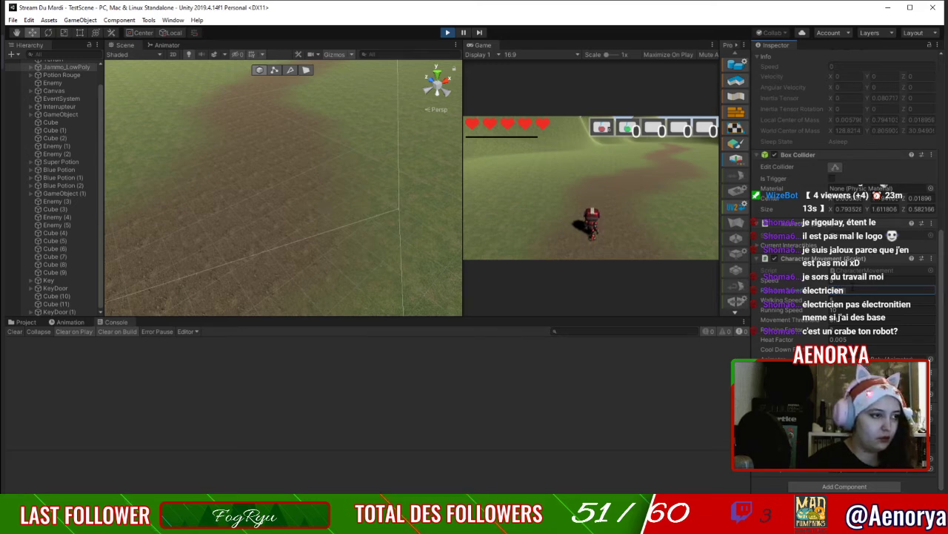
{"action": "left_click", "coordinate": [598, 169]}
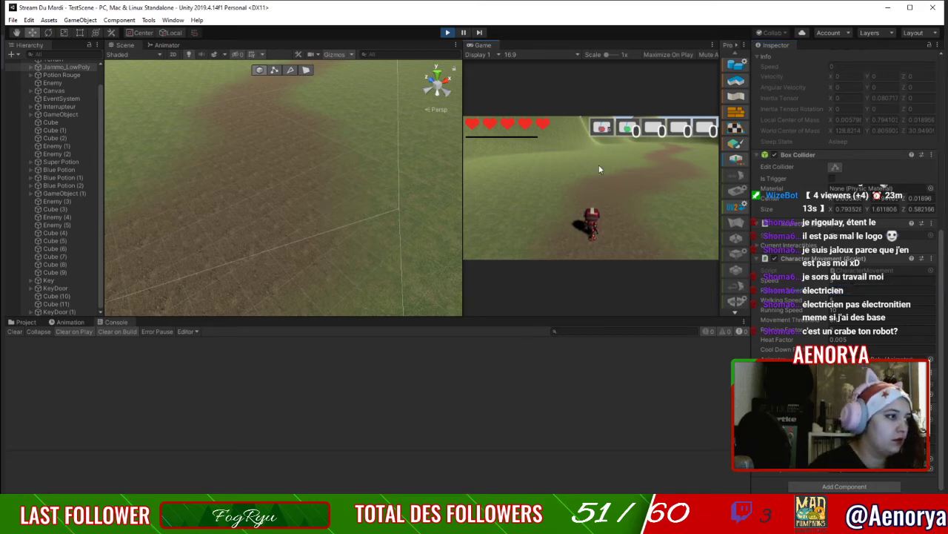
{"action": "key", "text": "w"}
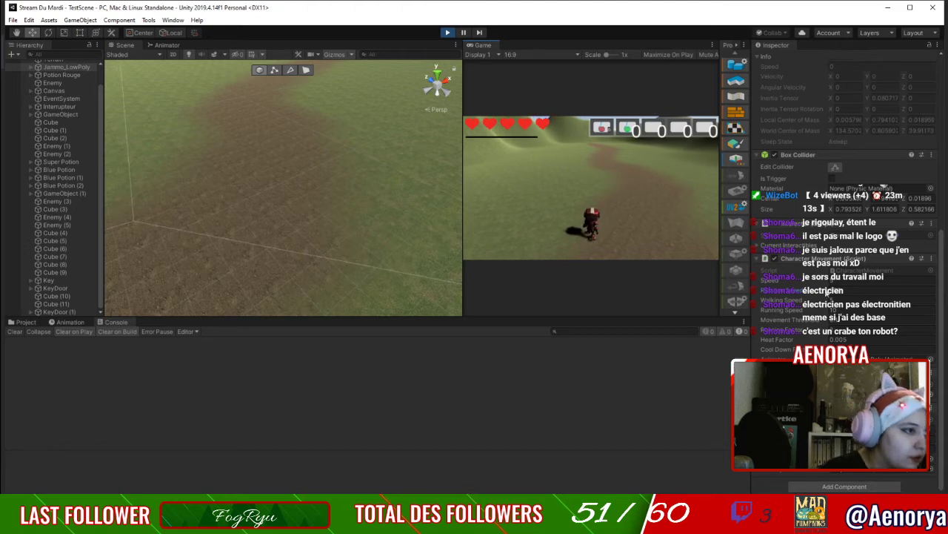
Access the Rotation Speed value of the Character Movement script, return focus to the game and stop play mode.
{"action": "left_click", "coordinate": [843, 289]}
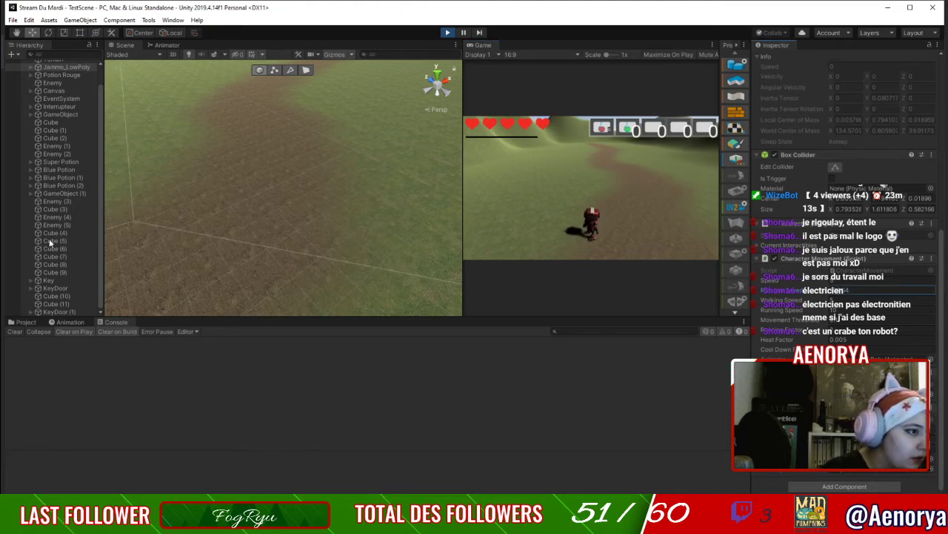
{"action": "left_click", "coordinate": [580, 208]}
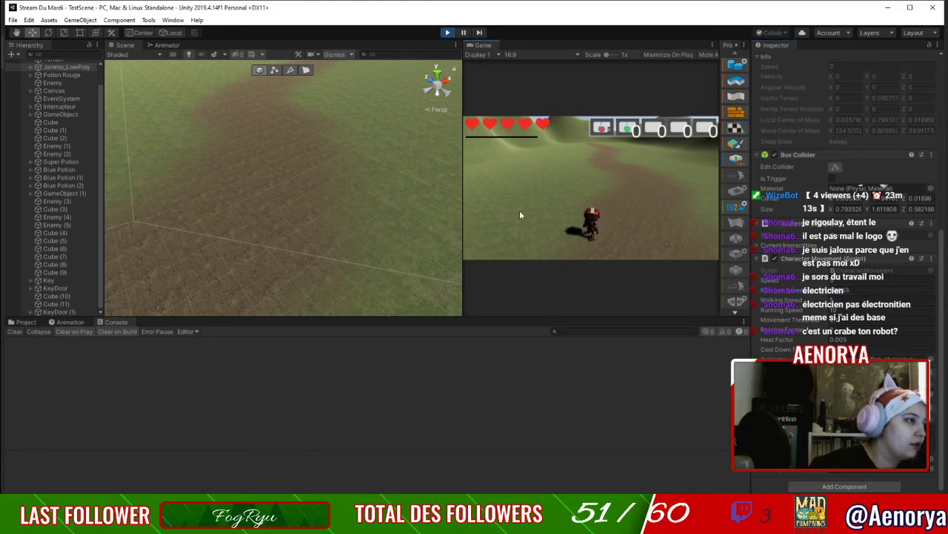
{"action": "left_click", "coordinate": [448, 33]}
Switch to Visual Studio and examine the transform.Rotate and transform.Translate calls at the end of FixedUpdate in CharacterMovement.cs.
{"action": "key", "text": "alt+Tab"}
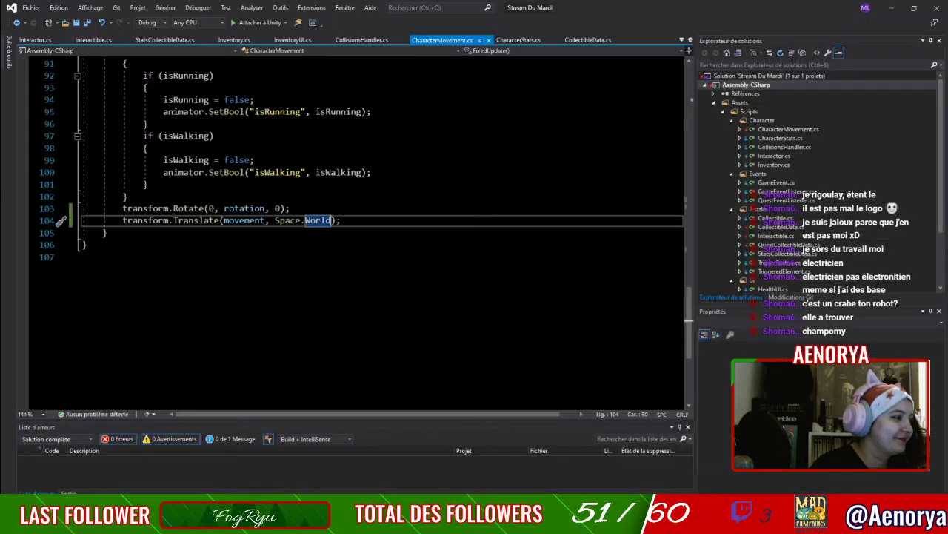
{"action": "left_click", "coordinate": [291, 208]}
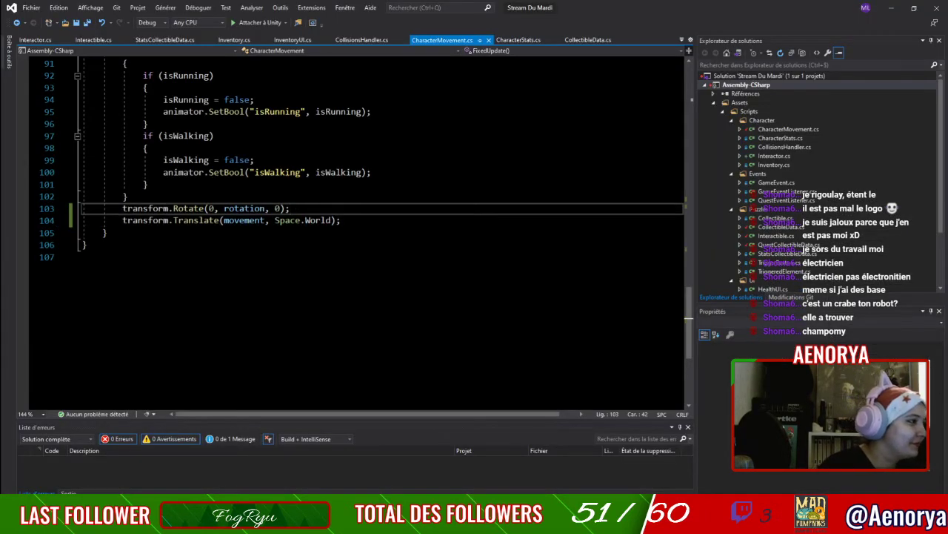
{"action": "left_click", "coordinate": [295, 220]}
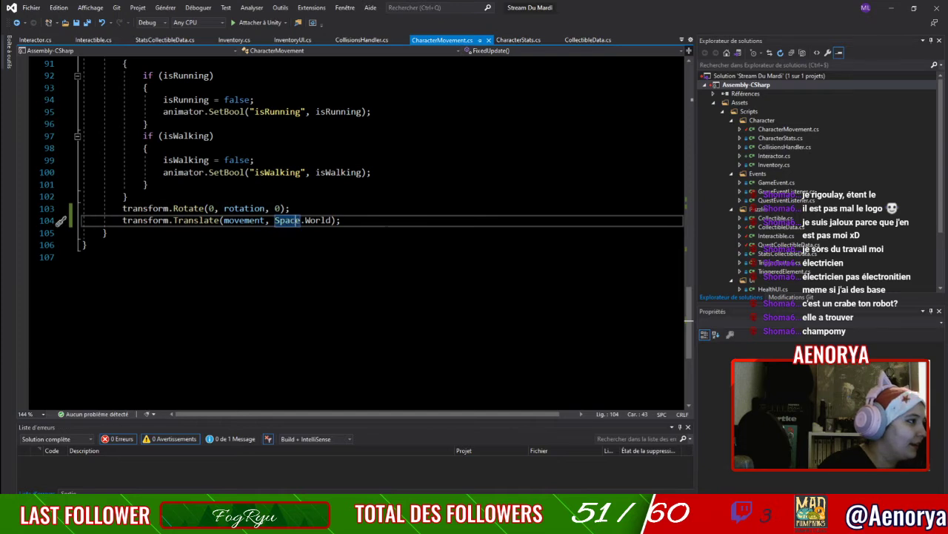
{"action": "left_click", "coordinate": [105, 233]}
{"action": "left_click", "coordinate": [245, 220]}
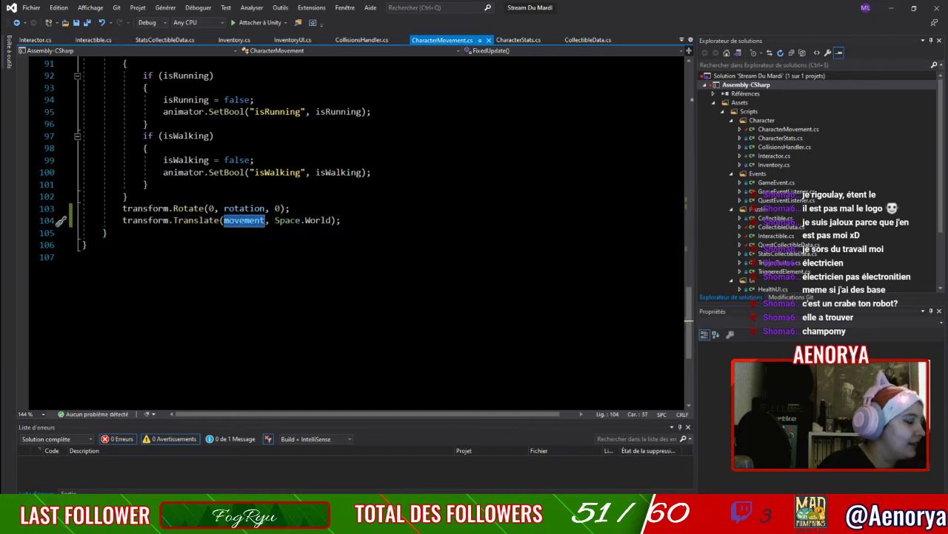
{"action": "left_click", "coordinate": [487, 223]}
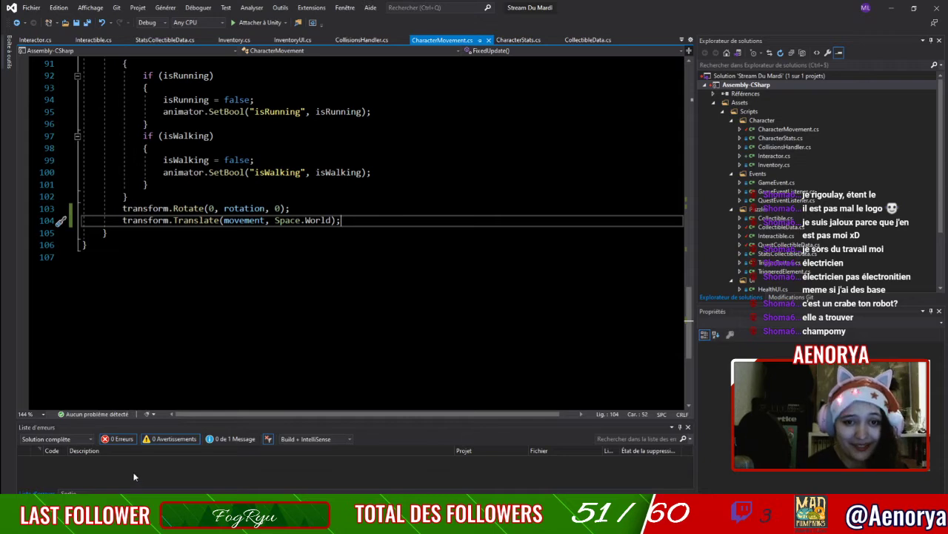
Multiply the rotation calculated from the Horizontal axis by rotationSpeed in FixedUpdate and save CharacterMovement.cs.
{"action": "scroll", "coordinate": [366, 231], "scroll_direction": "up", "scroll_amount": 4}
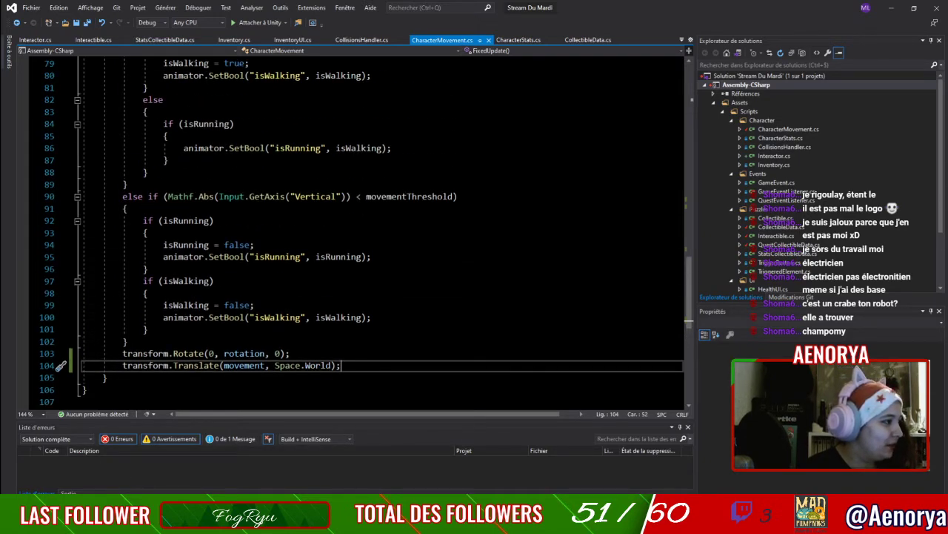
{"action": "scroll", "coordinate": [366, 232], "scroll_direction": "up", "scroll_amount": 15}
{"action": "scroll", "coordinate": [366, 231], "scroll_direction": "up", "scroll_amount": 5}
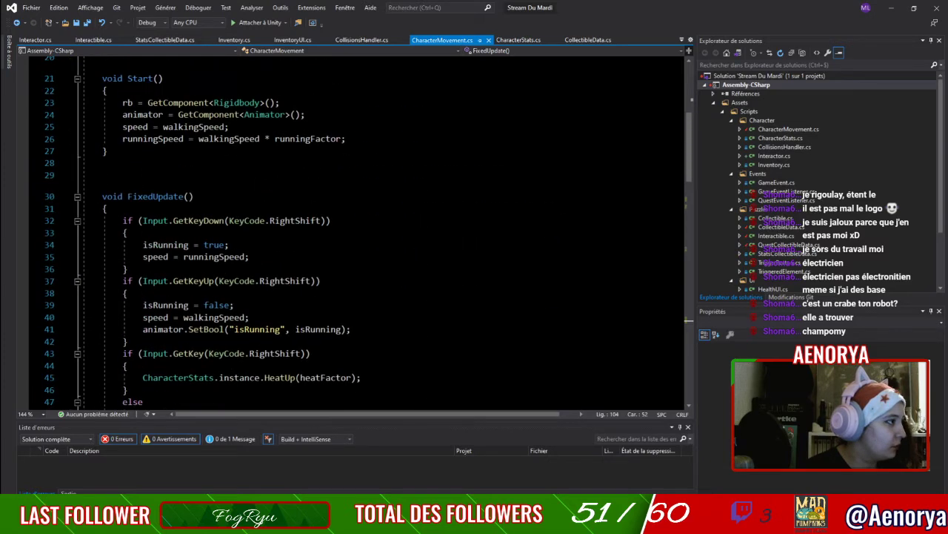
{"action": "scroll", "coordinate": [366, 232], "scroll_direction": "down", "scroll_amount": 6}
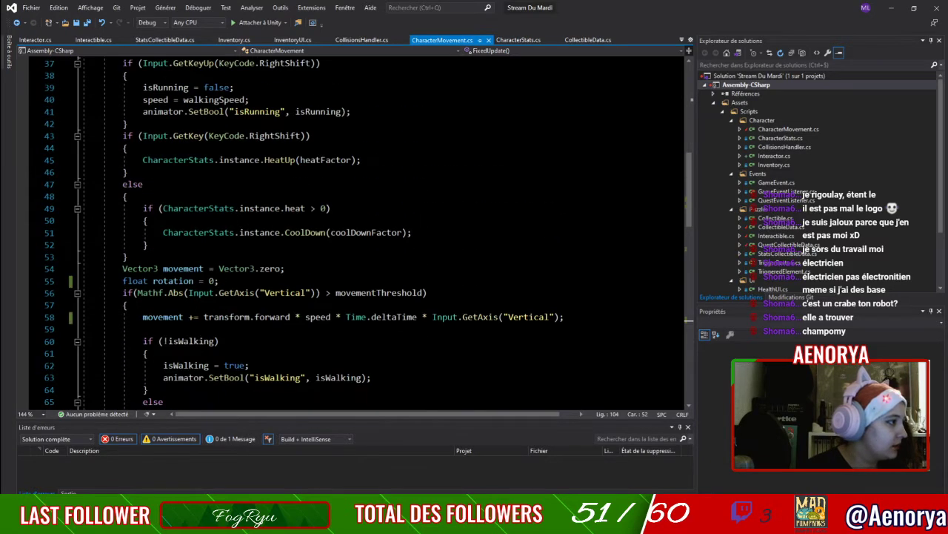
{"action": "scroll", "coordinate": [366, 231], "scroll_direction": "down", "scroll_amount": 9}
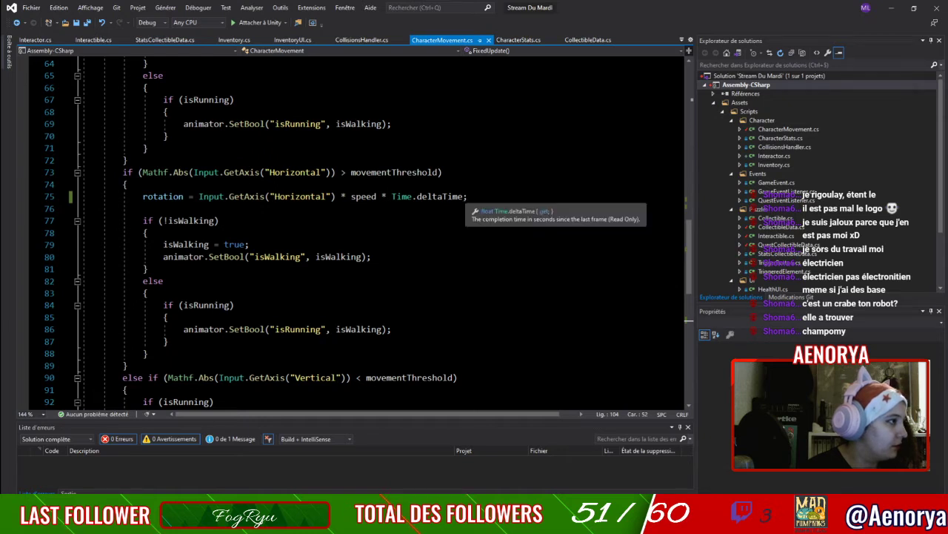
{"action": "left_click", "coordinate": [468, 196]}
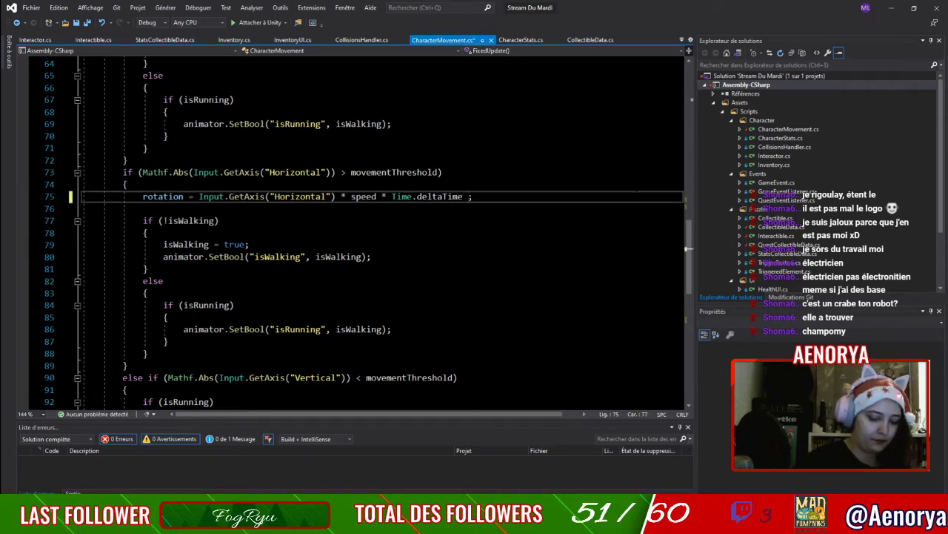
{"action": "type", "text": "%µ"}
{"action": "key", "text": "BackSpace"}
{"action": "key", "text": "BackSpace"}
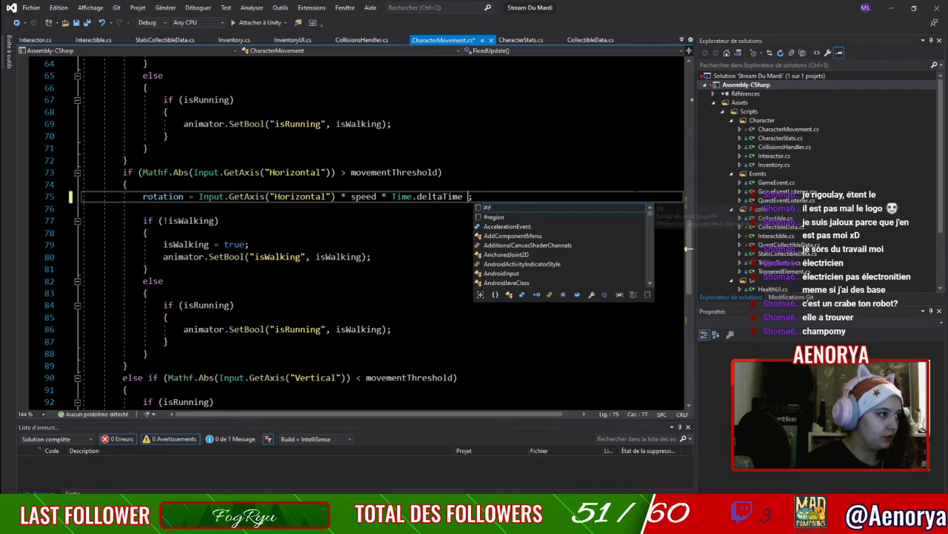
{"action": "type", "text": "µ "}
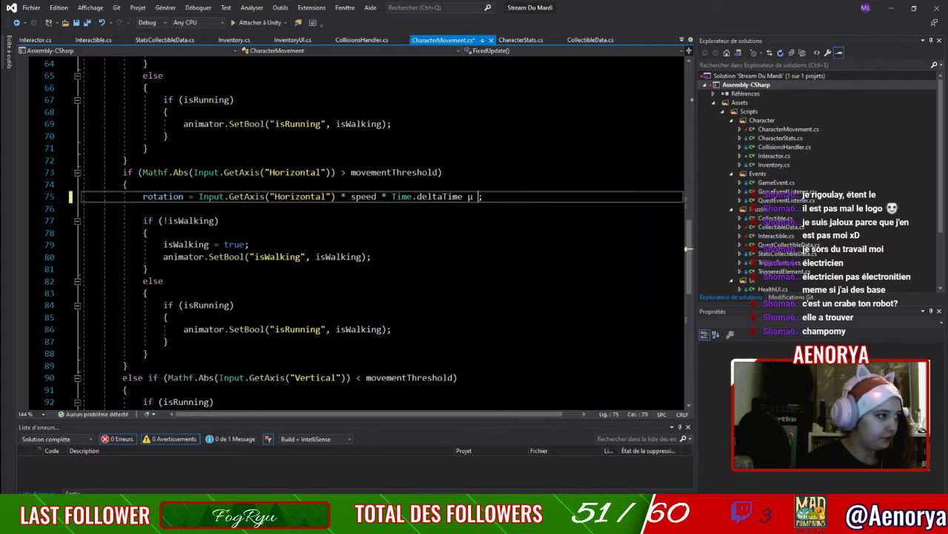
{"action": "type", "text": "*"}
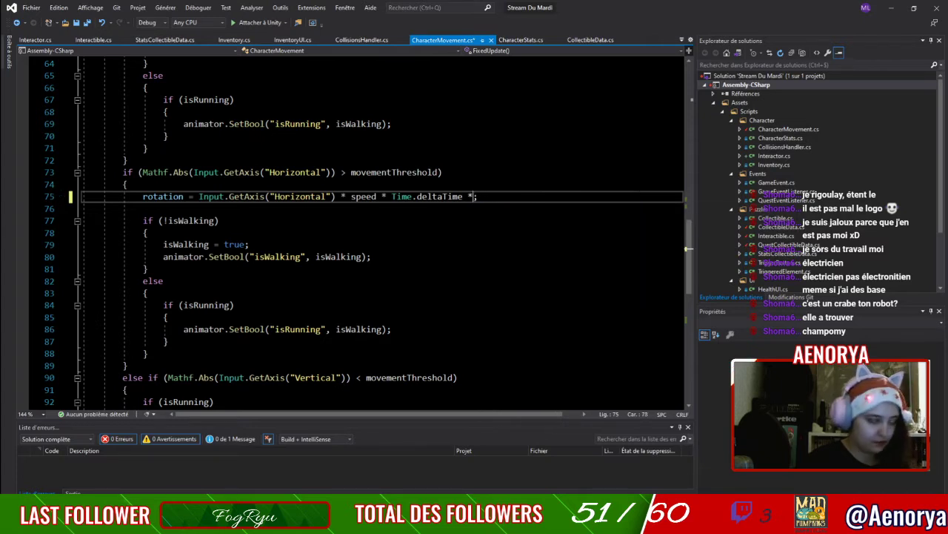
{"action": "type", "text": " rotationSpeed"}
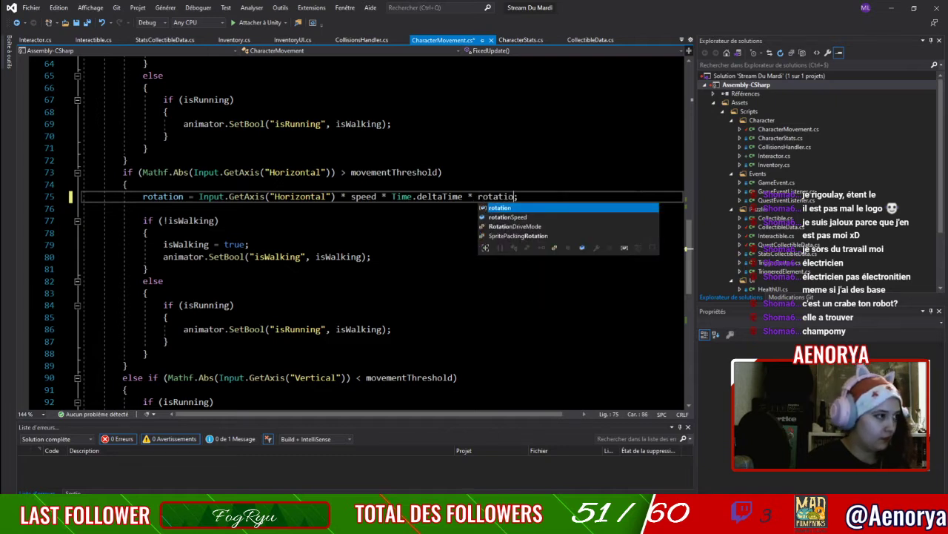
{"action": "key", "text": "ctrl+s"}
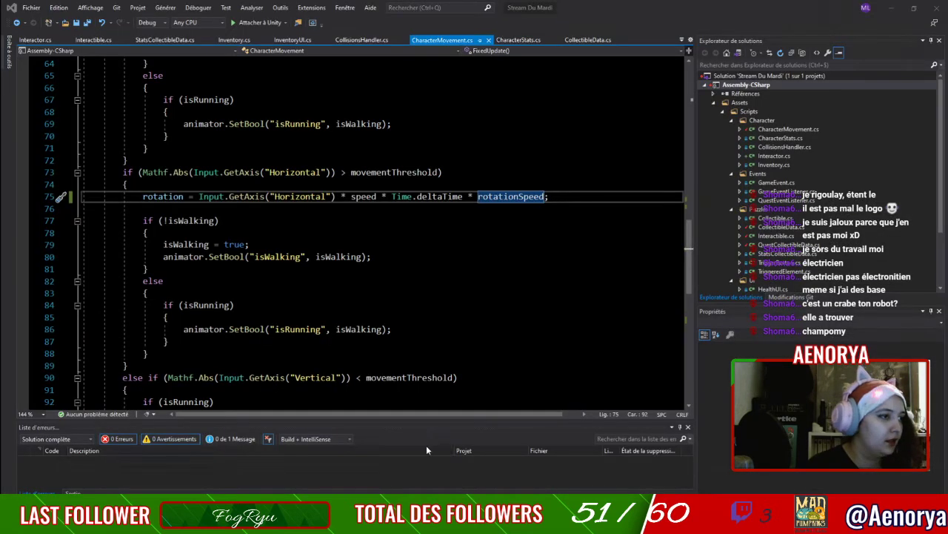
Switch back to Unity, adjust the Rotation Speed of Jammo_LowPoly's Character Movement script, and start play mode.
{"action": "left_click", "coordinate": [891, 9]}
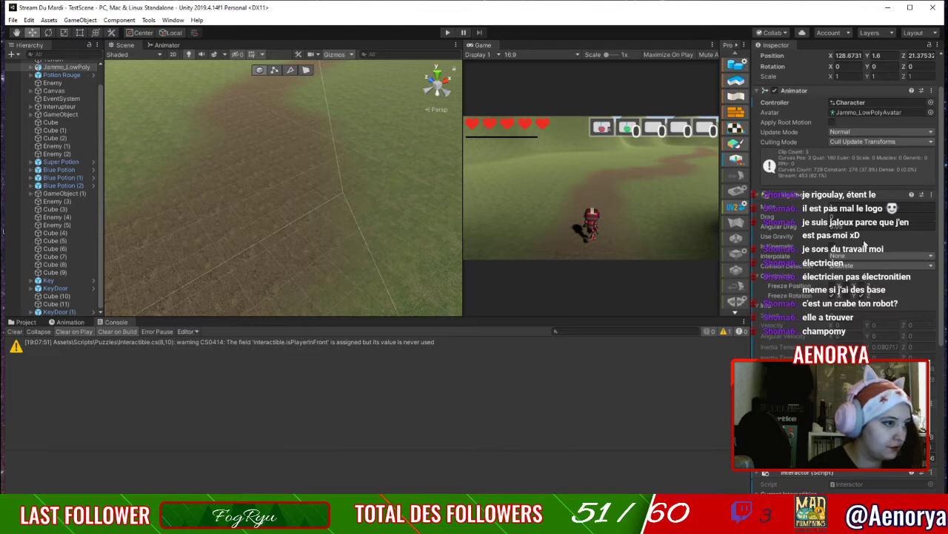
{"action": "scroll", "coordinate": [864, 244], "scroll_direction": "down", "scroll_amount": 6}
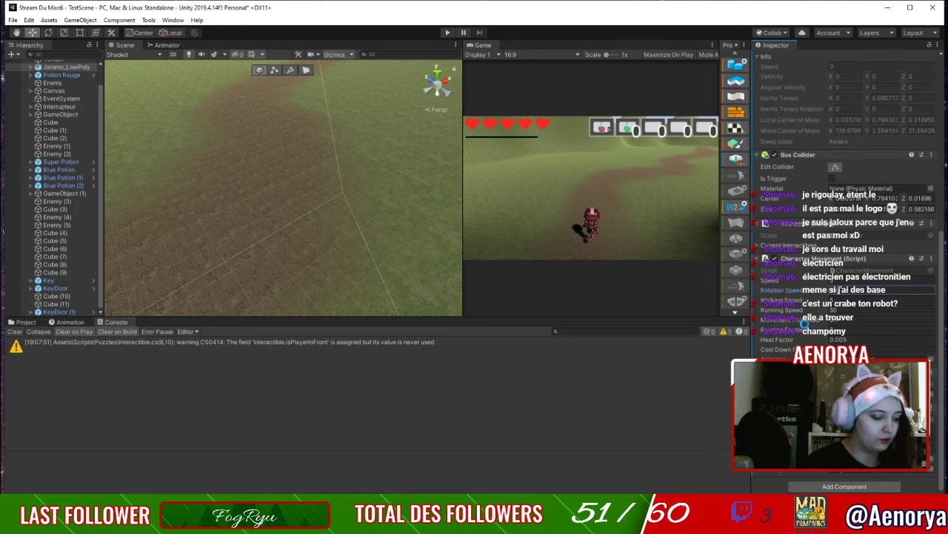
{"action": "left_click", "coordinate": [447, 33]}
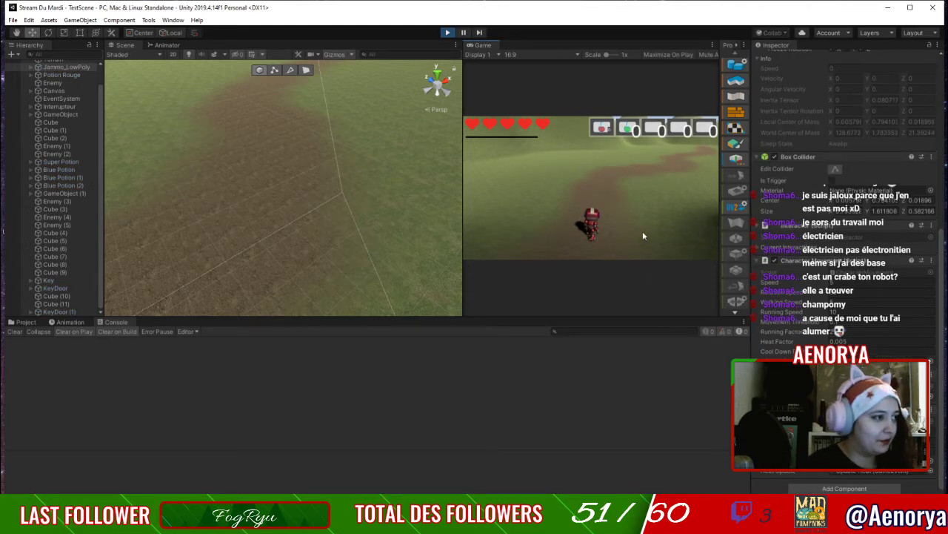
Test steering the character in both directions while it walks forward in the running game.
{"action": "key", "text": "w"}
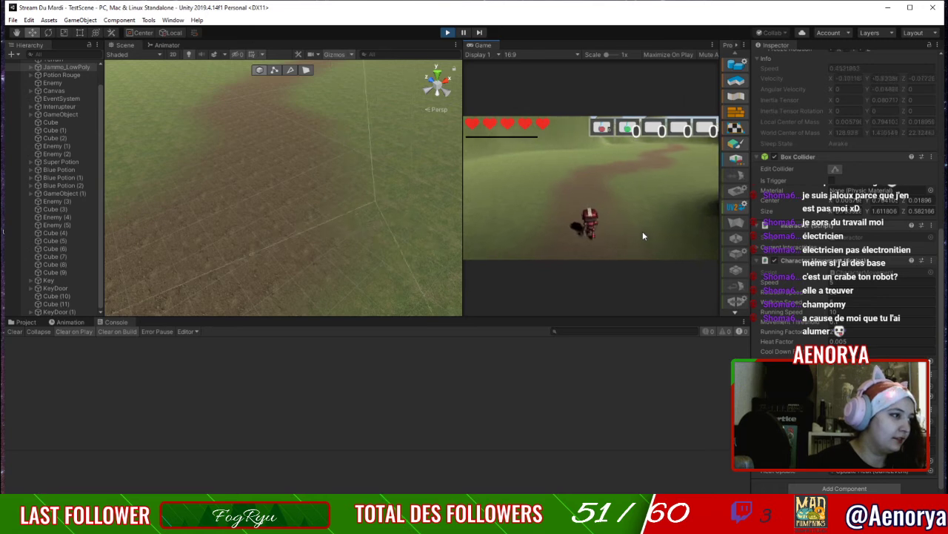
{"action": "key", "text": "d"}
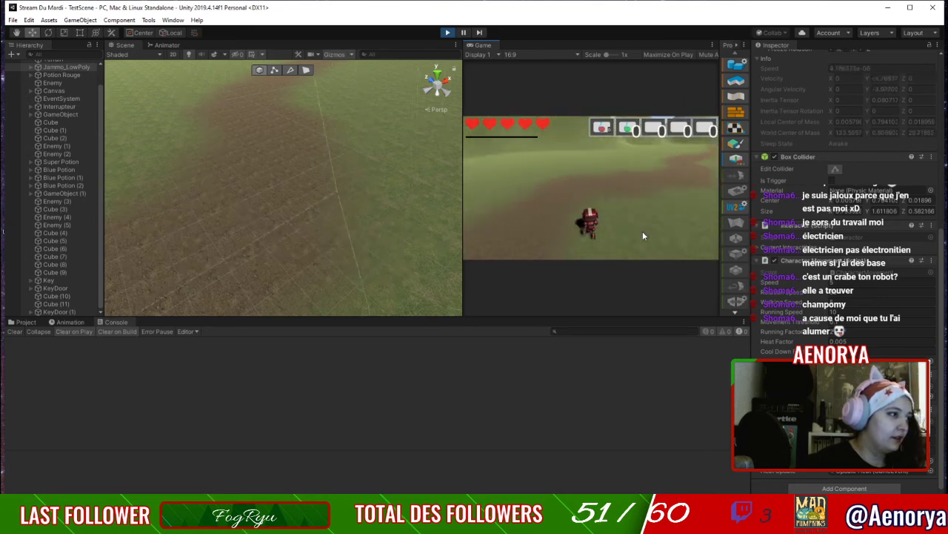
{"action": "key", "text": "w"}
{"action": "key", "text": "d"}
{"action": "key", "text": "a"}
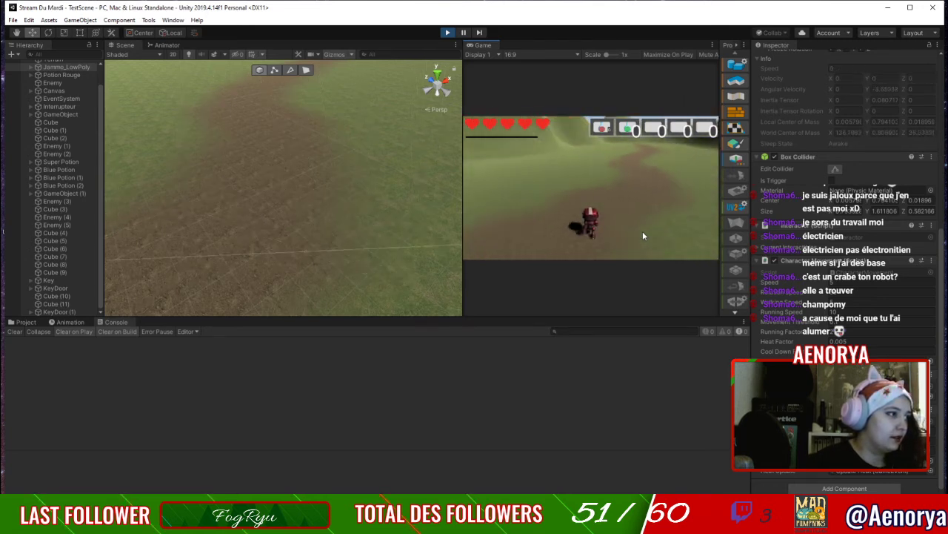
{"action": "key", "text": "w"}
{"action": "key", "text": "d"}
{"action": "key", "text": "a"}
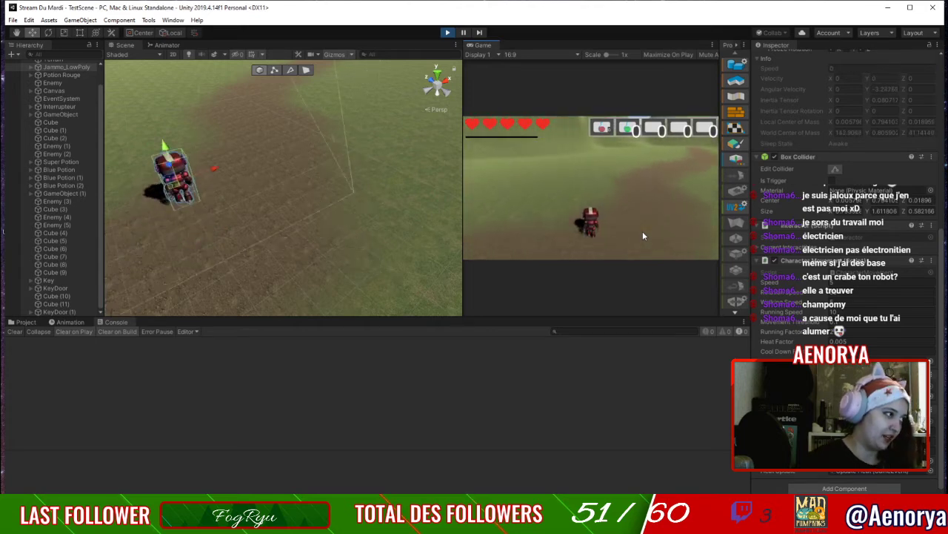
Walk the character along the dirt path through its curves and try out running.
{"action": "key", "text": "w"}
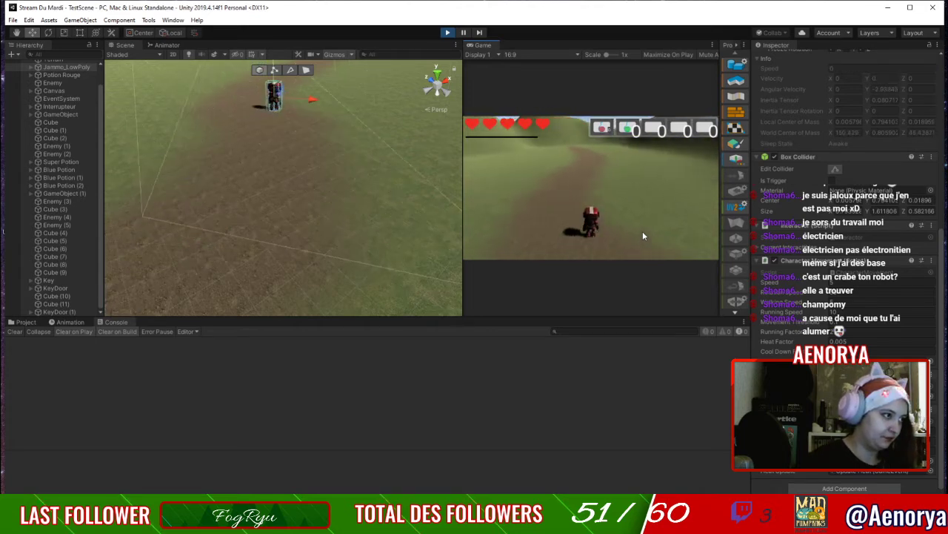
{"action": "key", "text": "w"}
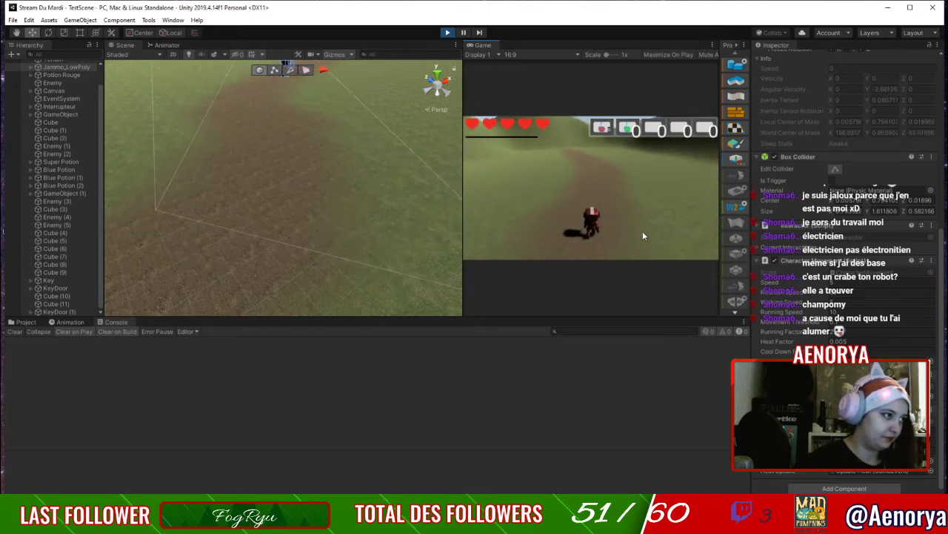
{"action": "key", "text": "w"}
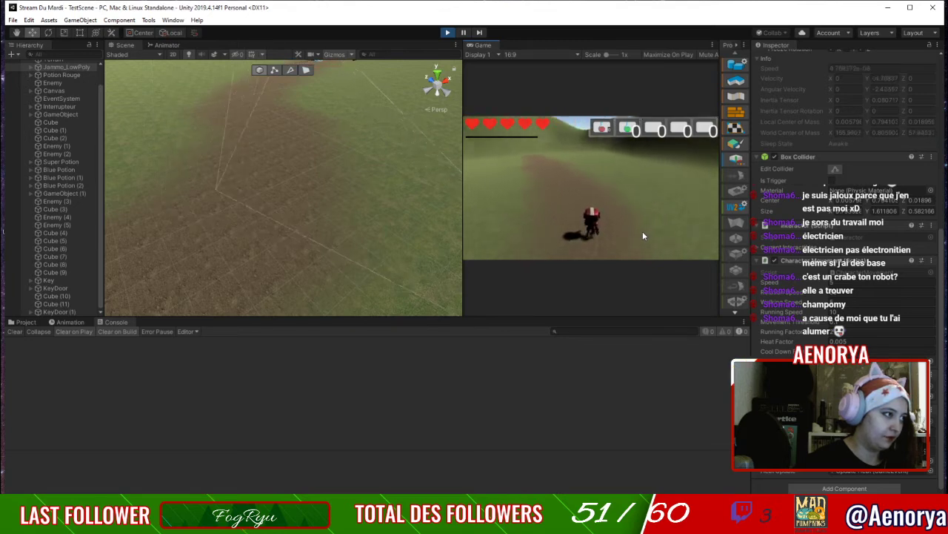
{"action": "key", "text": "w"}
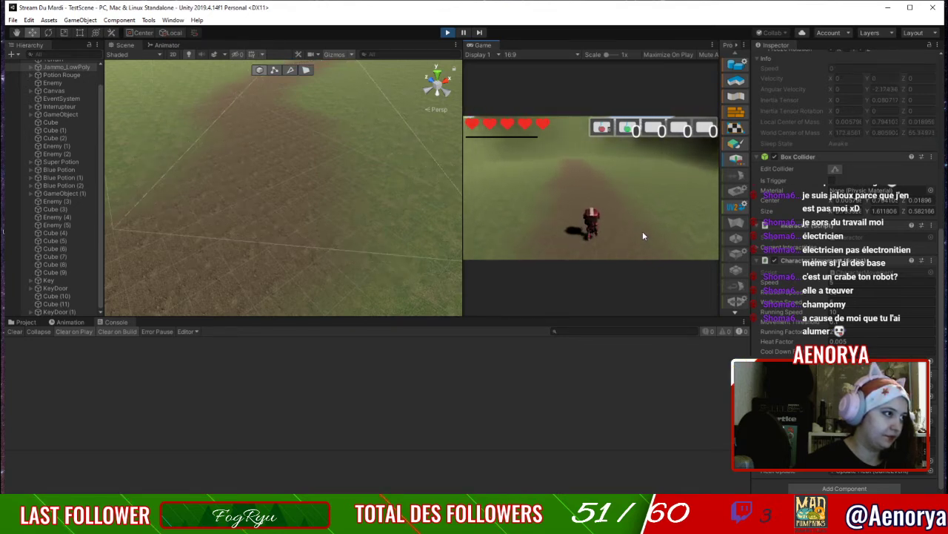
{"action": "key", "text": "w"}
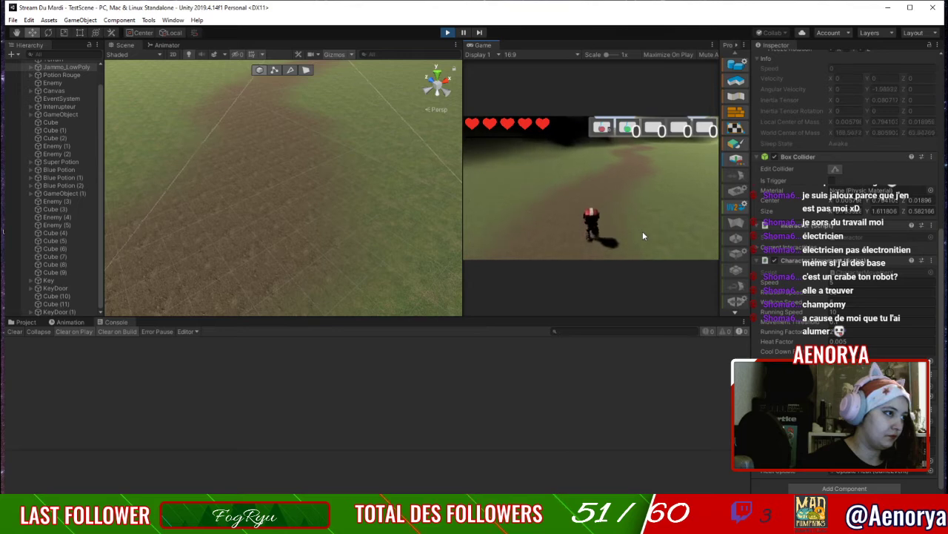
{"action": "key", "text": "w"}
{"action": "key", "text": "shift"}
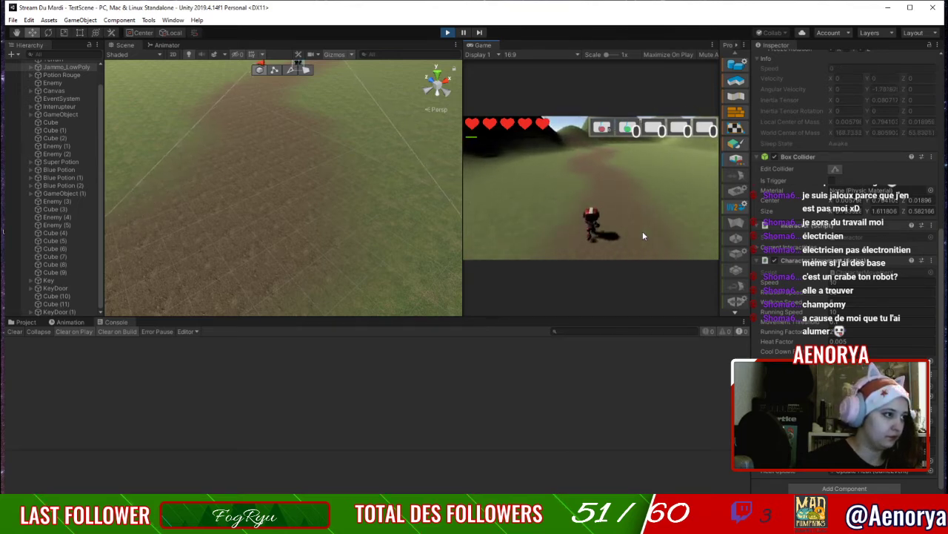
Run the character along the dirt path and up onto the hills, steering through the curves.
{"action": "key", "text": "w"}
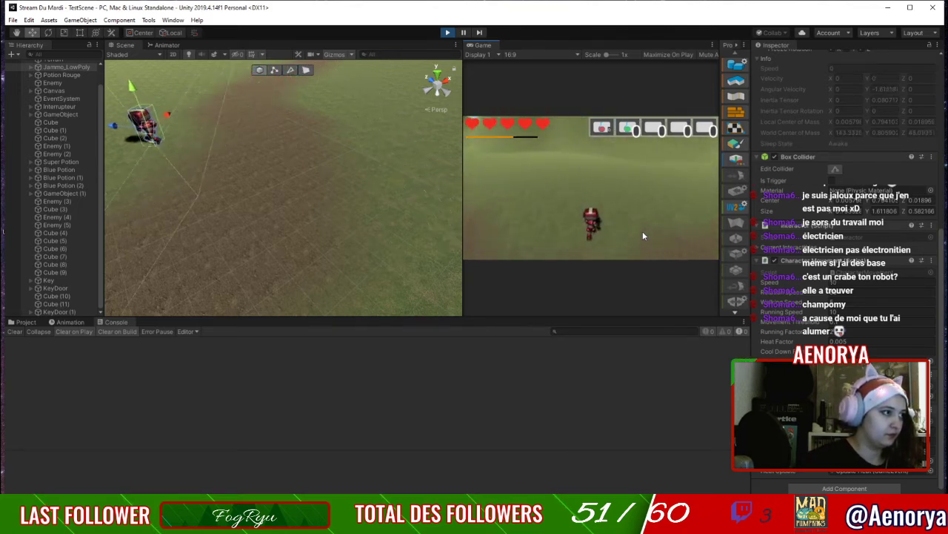
{"action": "key", "text": "w"}
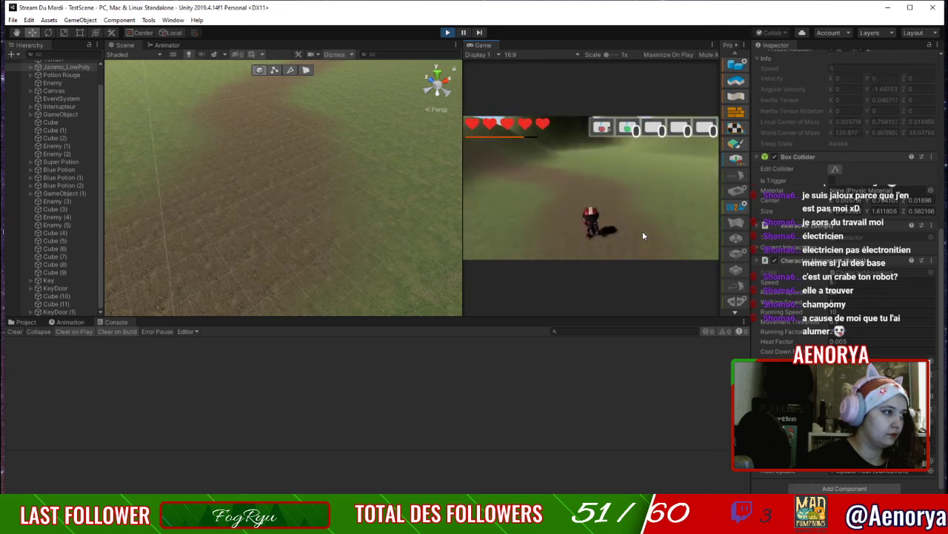
{"action": "key", "text": "w"}
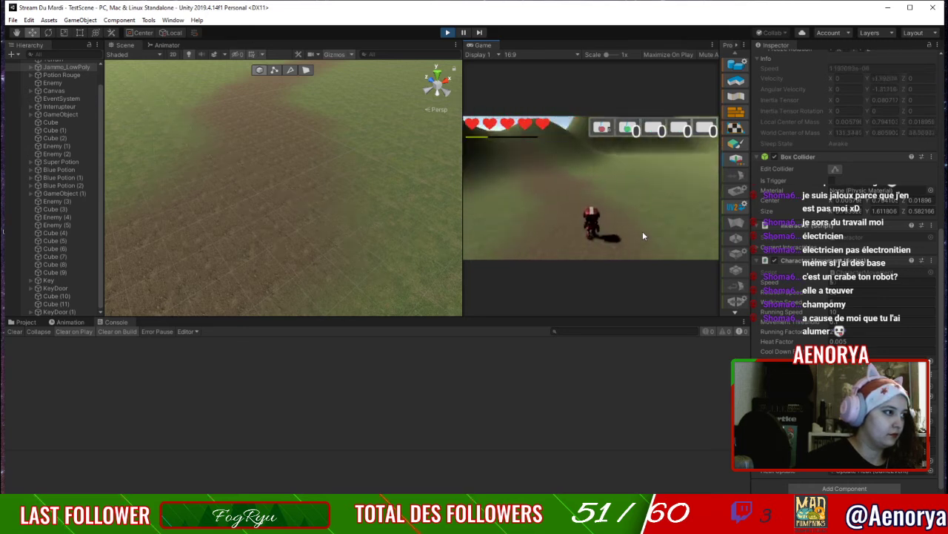
{"action": "key", "text": "shift"}
{"action": "key", "text": "w"}
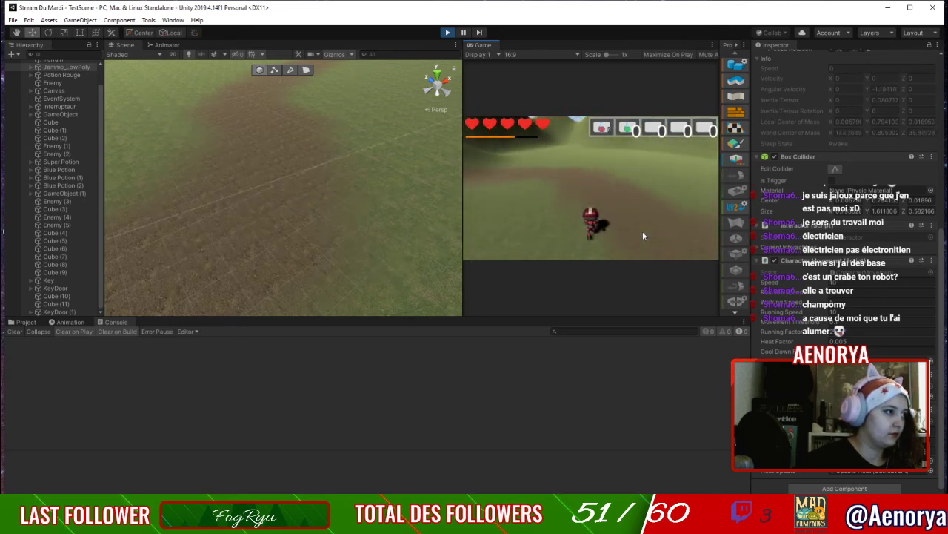
{"action": "key", "text": "w"}
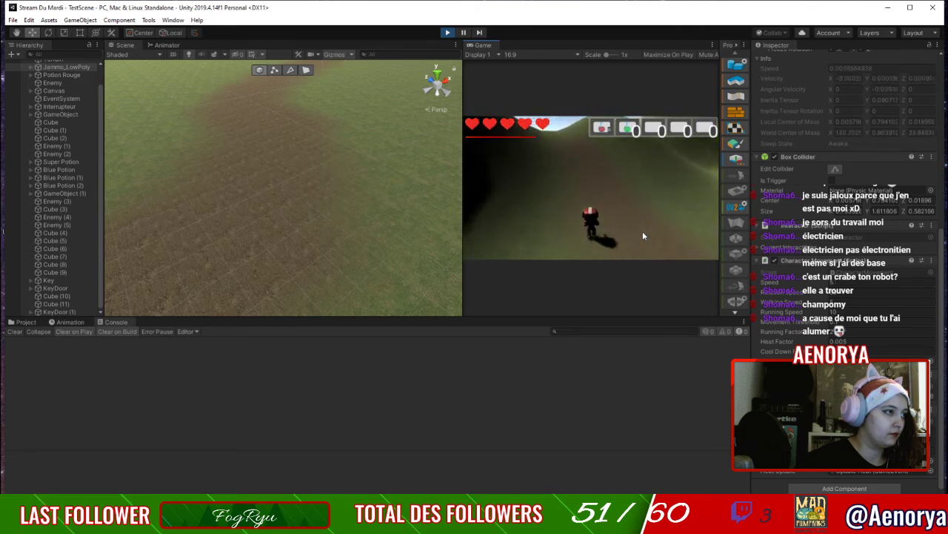
{"action": "key", "text": "w"}
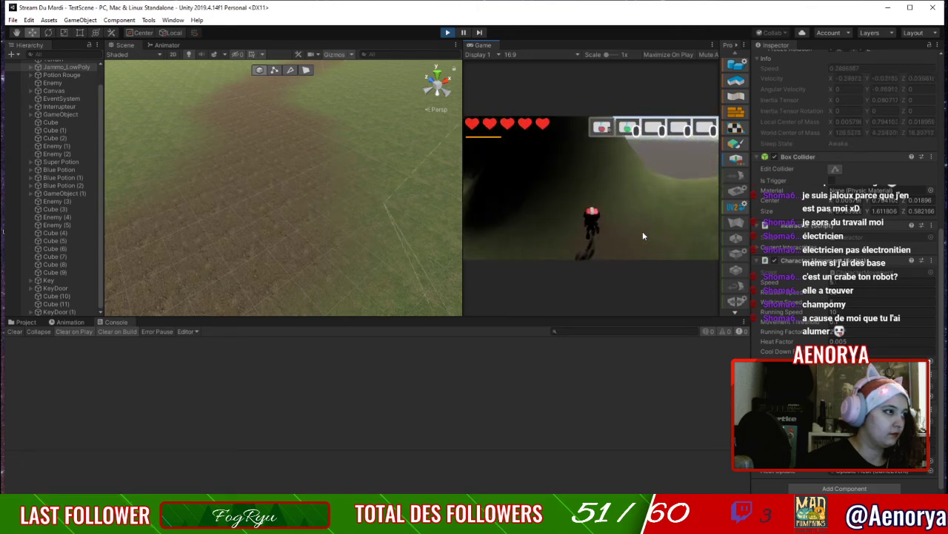
{"action": "key", "text": "w"}
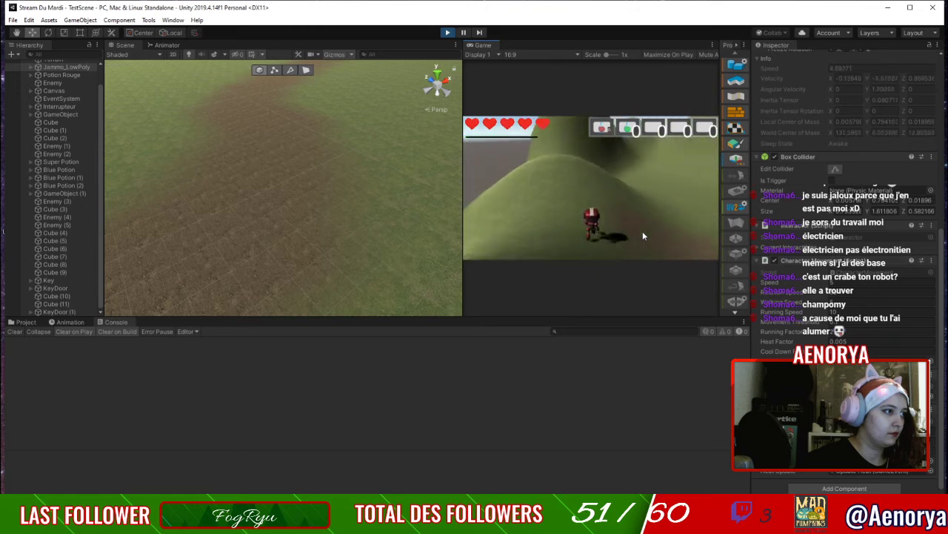
{"action": "key", "text": "w"}
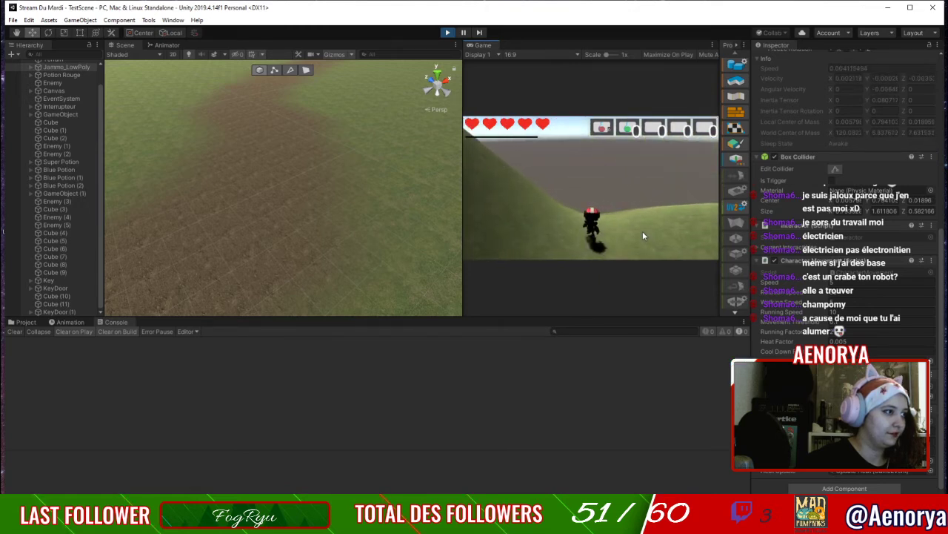
Turn the character around and run it back down the hill across the grass to the dirt path.
{"action": "key", "text": "w"}
{"action": "key", "text": "w"}
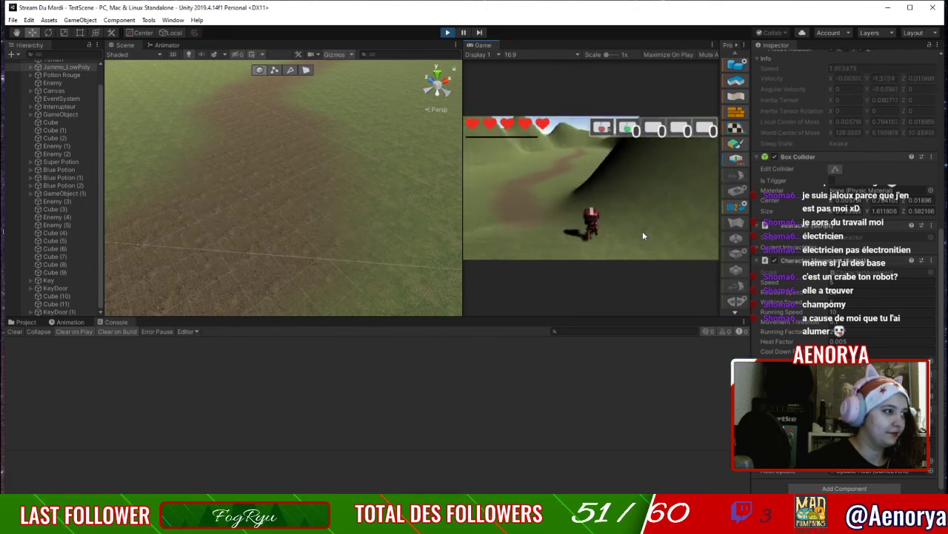
{"action": "key", "text": "w"}
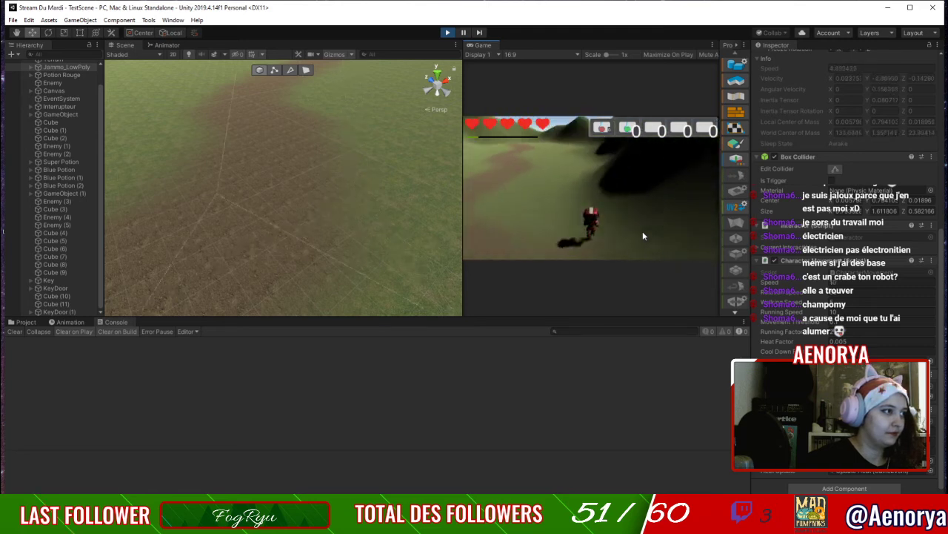
{"action": "key", "text": "w"}
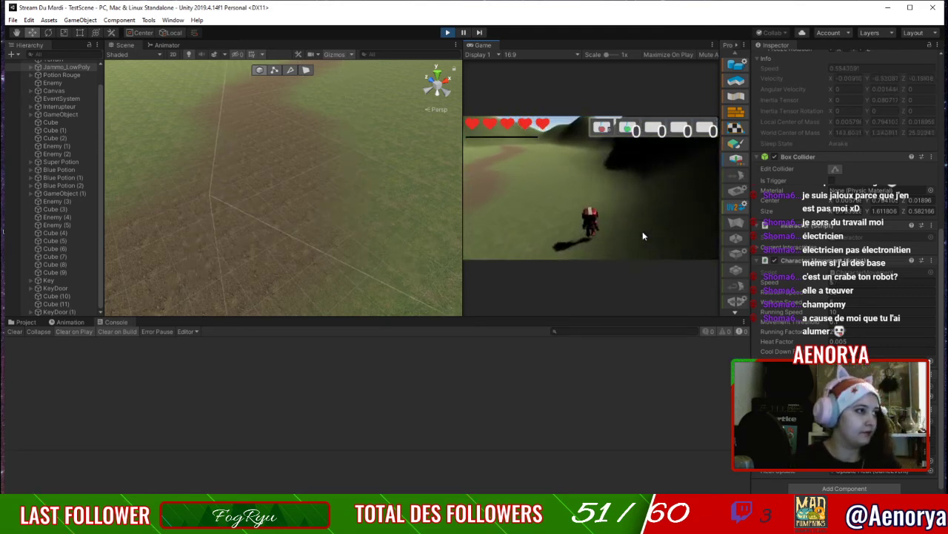
{"action": "key", "text": "w"}
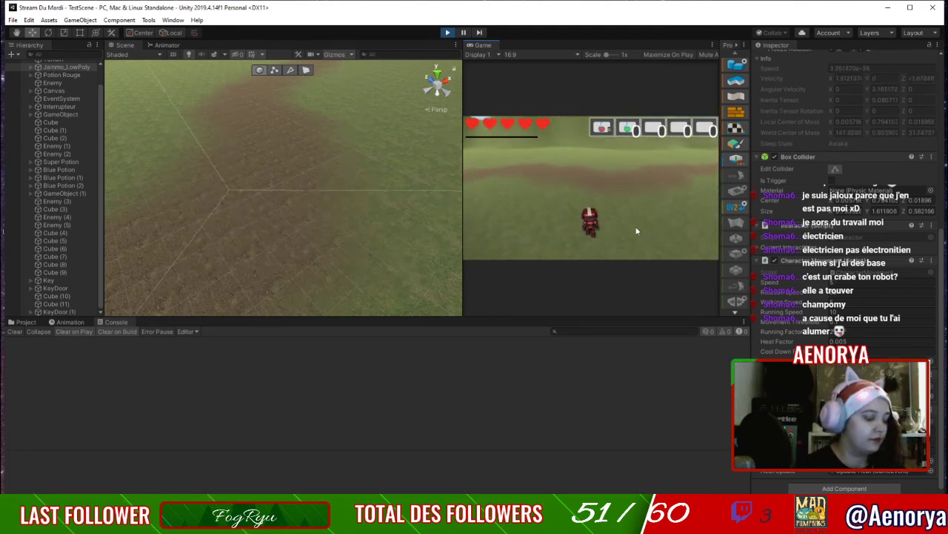
{"action": "key", "text": "shift+w"}
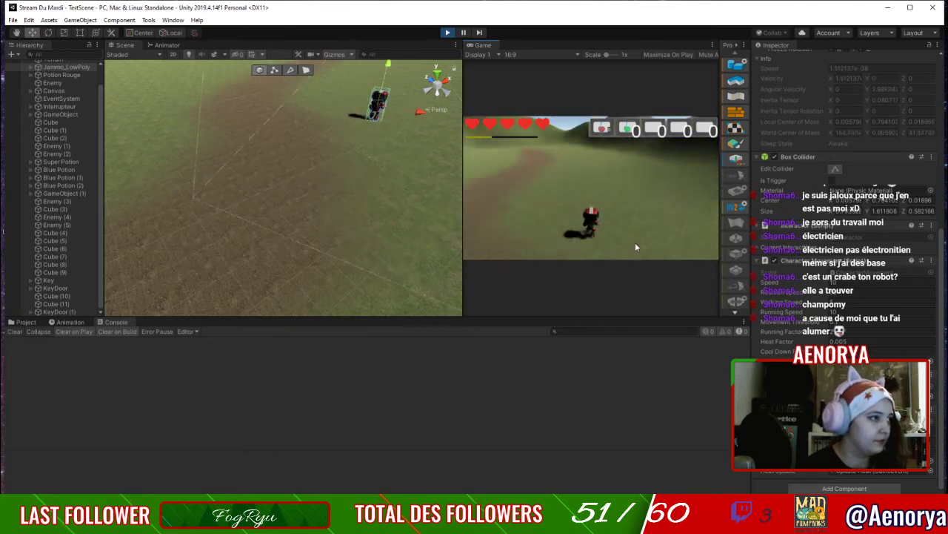
{"action": "key", "text": "shift+w"}
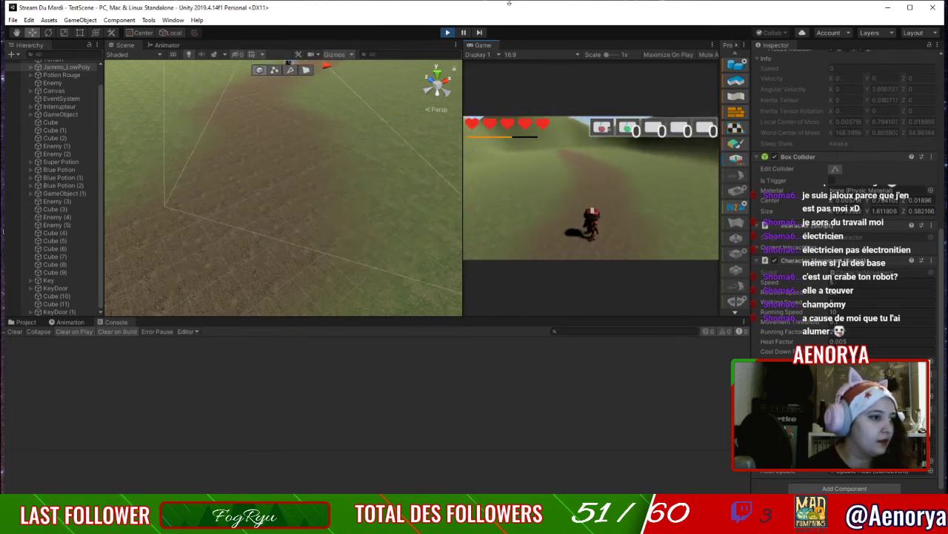
Stop play mode and enlarge the Game view by narrowing the Scene view and shortening the Console area.
{"action": "left_click", "coordinate": [445, 33]}
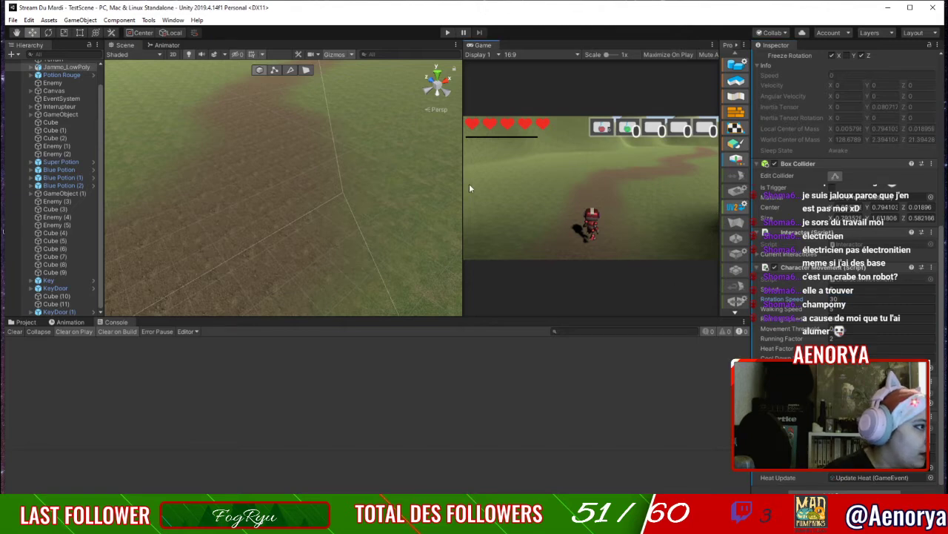
{"action": "left_click_drag", "start_coordinate": [464, 189], "coordinate": [259, 191]}
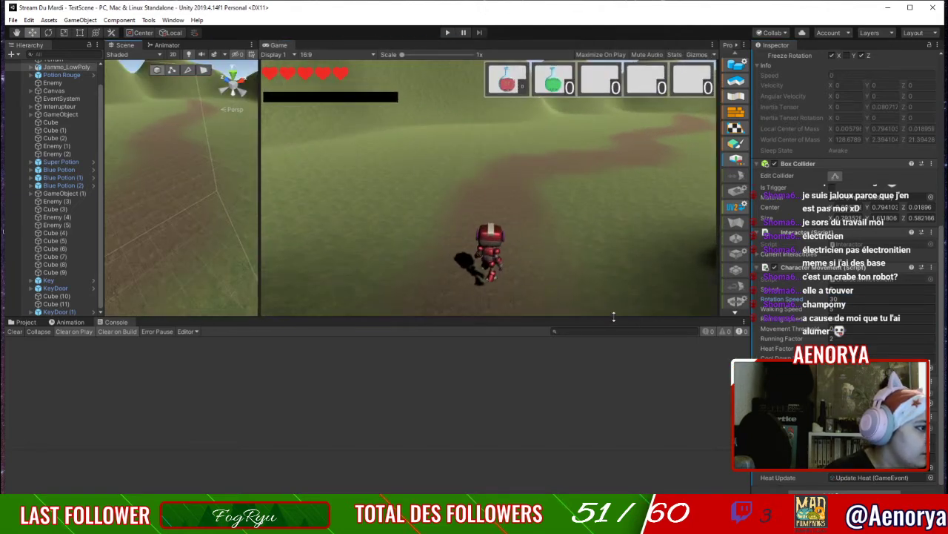
{"action": "left_click_drag", "start_coordinate": [613, 316], "coordinate": [640, 395]}
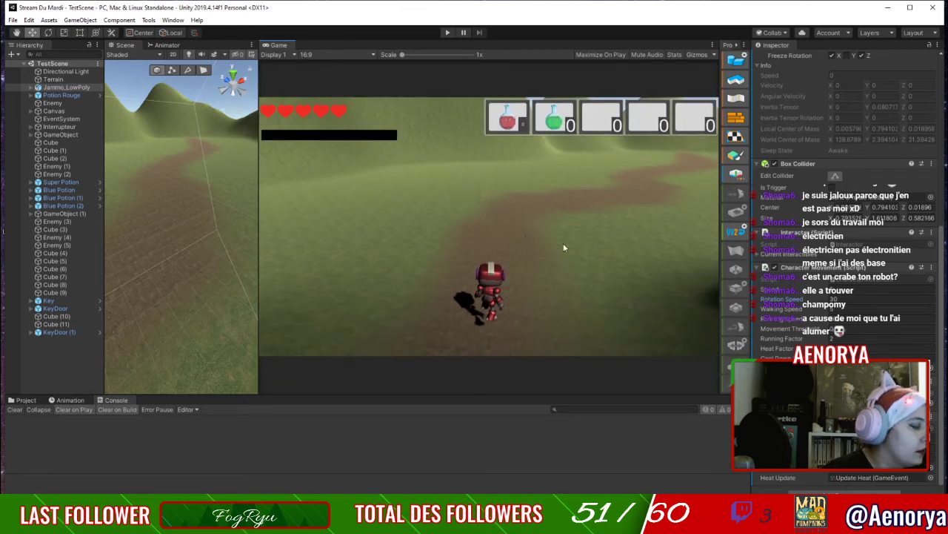
Start a new ProBuilder shape, choose Cube as its type, and move the shape settings window clear of the Scene view.
{"action": "left_click", "coordinate": [742, 60], "text": "alt"}
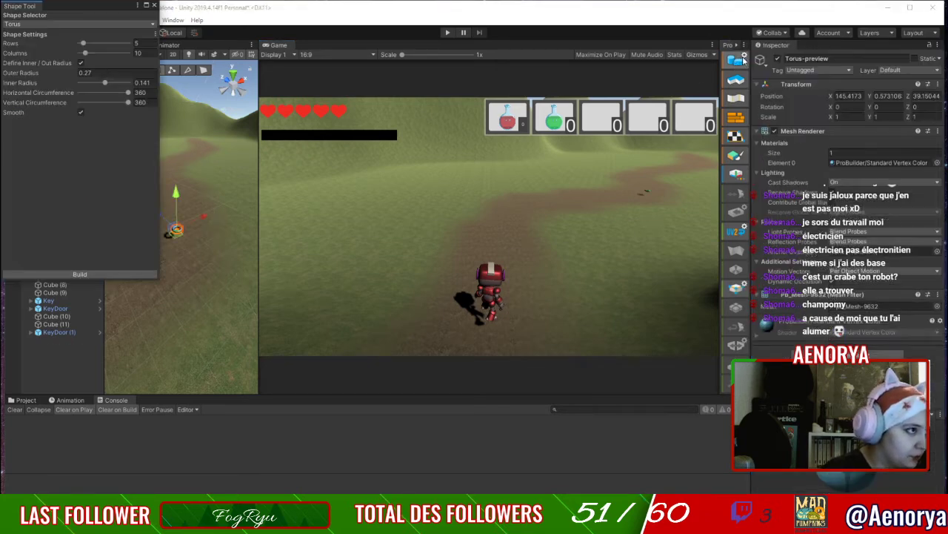
{"action": "left_click", "coordinate": [88, 24]}
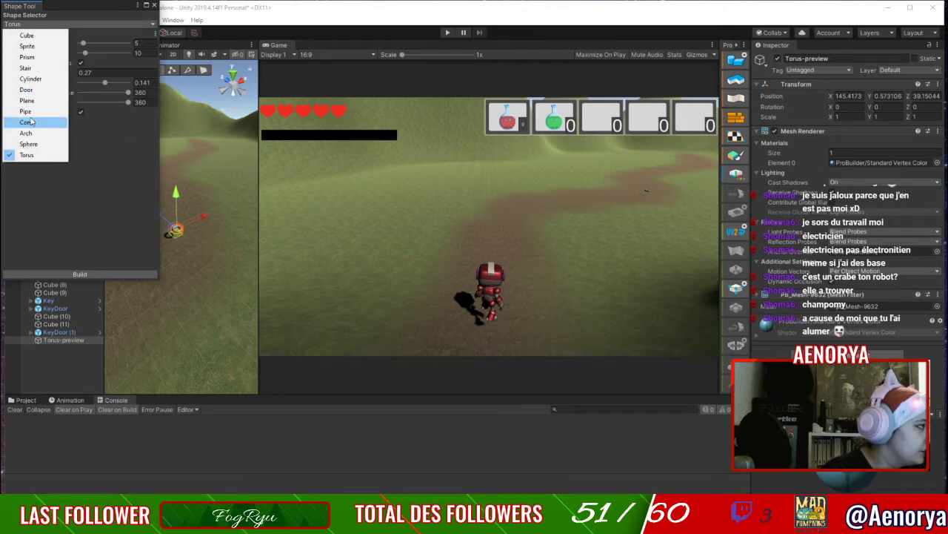
{"action": "left_click", "coordinate": [44, 36]}
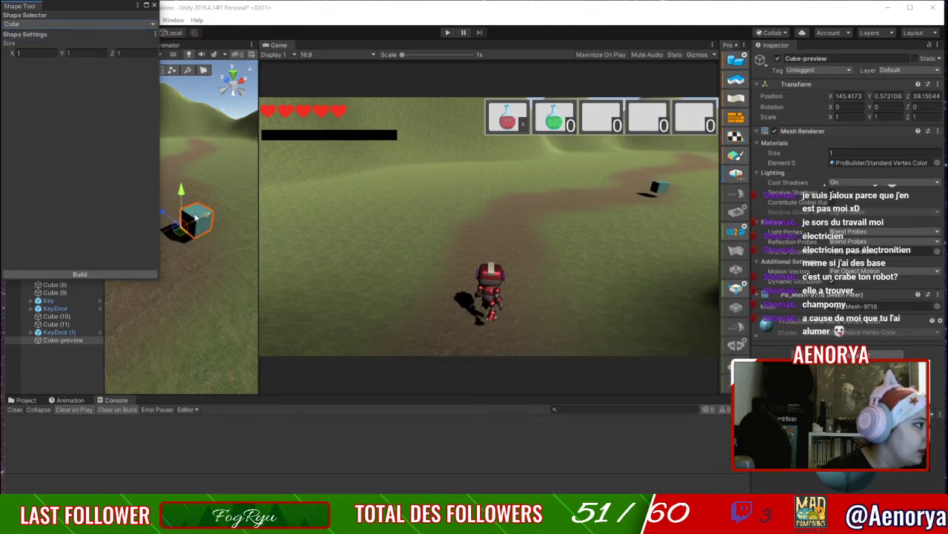
{"action": "left_click_drag", "start_coordinate": [64, 7], "coordinate": [803, 239]}
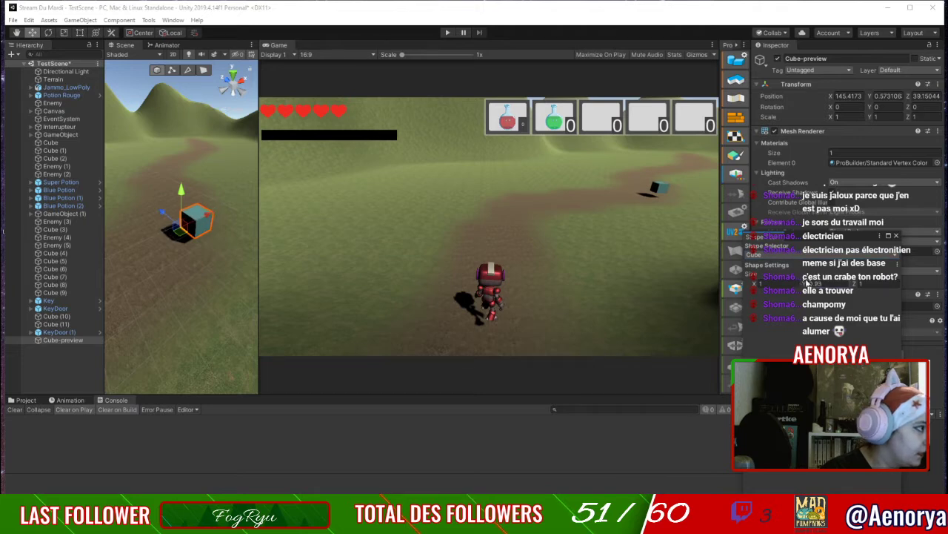
Set the cube preview's size to 6 in Y and 3 in X.
{"action": "left_click_drag", "start_coordinate": [808, 282], "coordinate": [836, 280]}
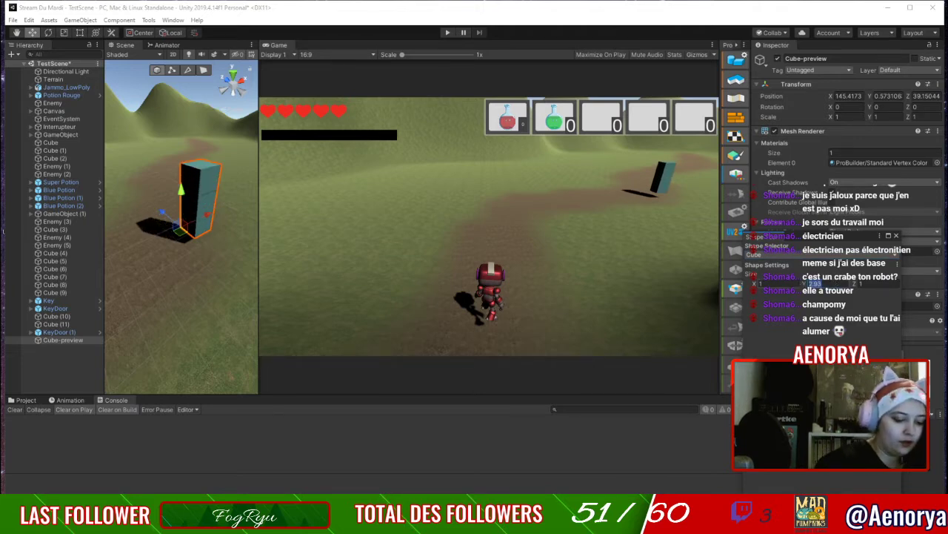
{"action": "type", "text": "8"}
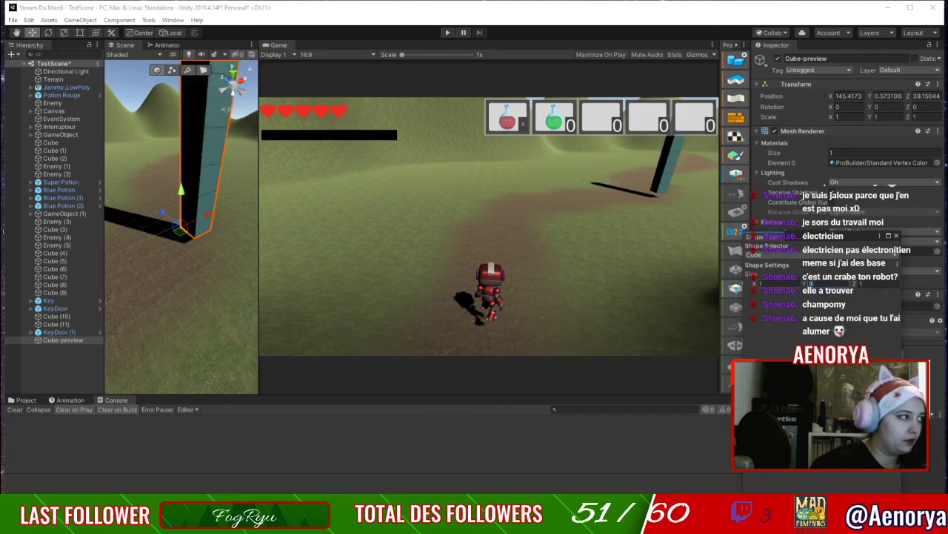
{"action": "key", "text": "BackSpace"}
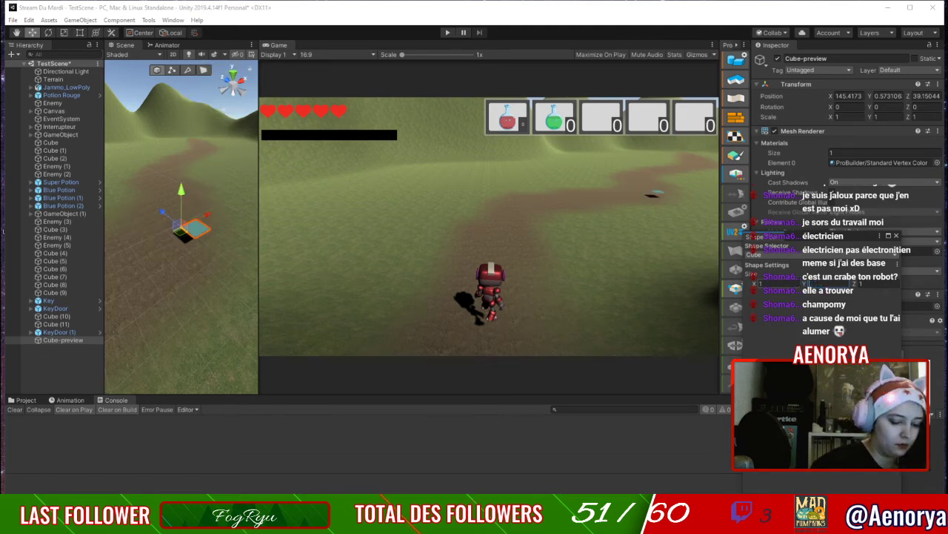
{"action": "type", "text": "6"}
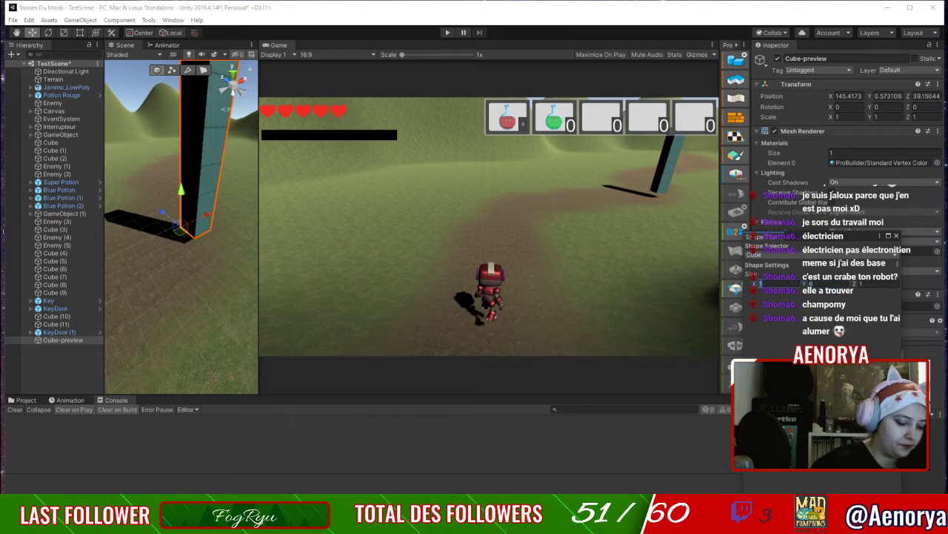
{"action": "type", "text": "2"}
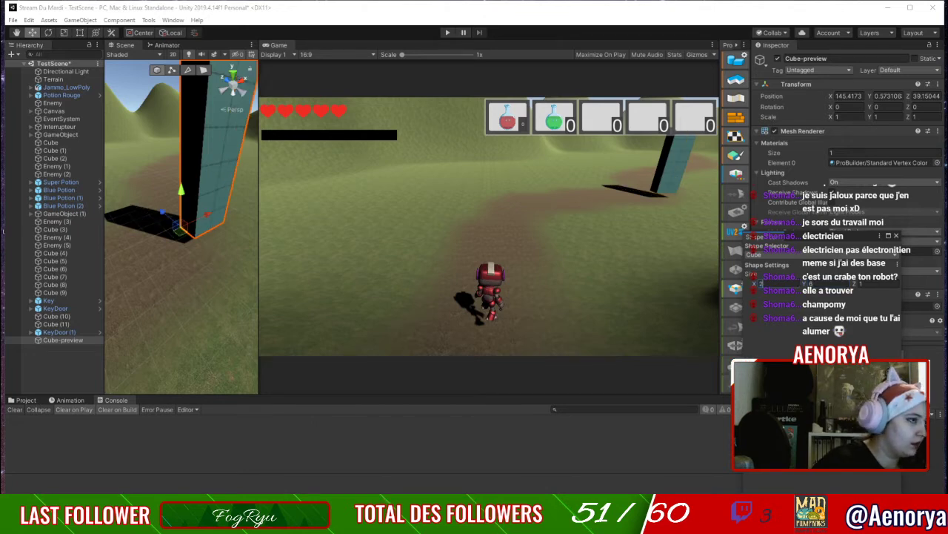
{"action": "type", "text": "3"}
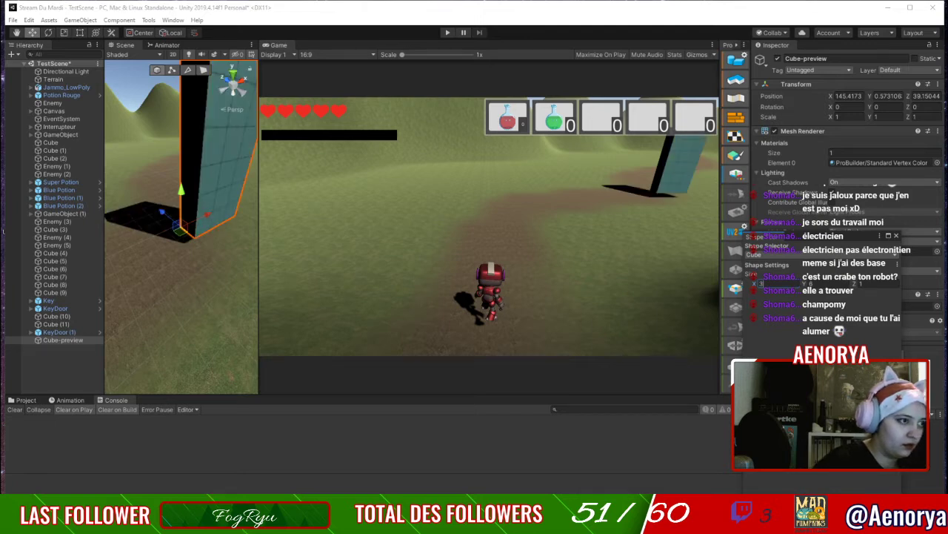
{"action": "key", "text": "Tab"}
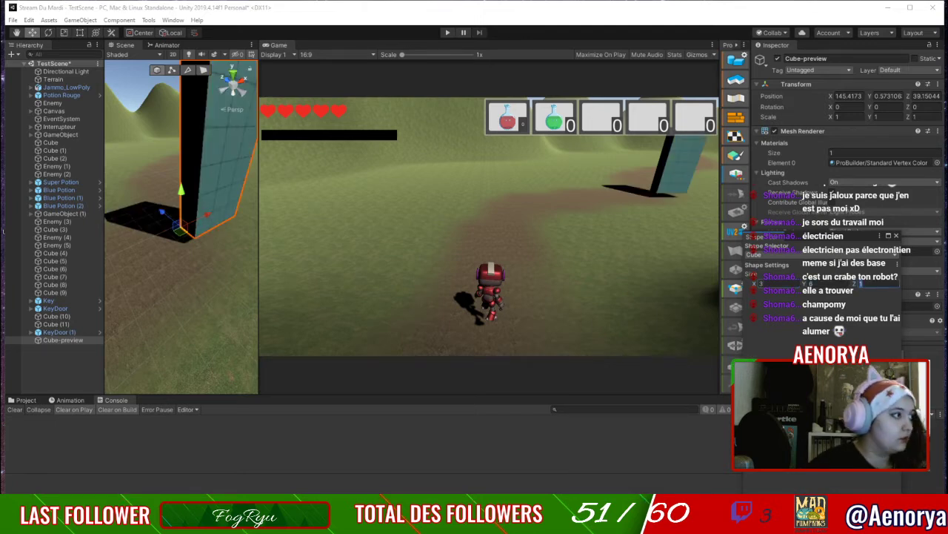
Set the cube preview's Z size to 0.5 and build the slab.
{"action": "scroll", "coordinate": [176, 239], "scroll_direction": "down", "scroll_amount": 2}
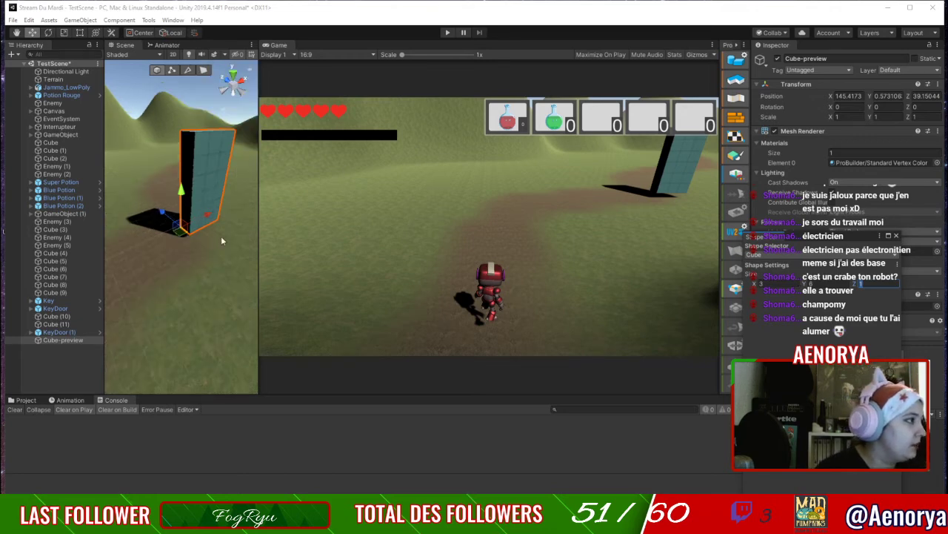
{"action": "scroll", "coordinate": [223, 239], "scroll_direction": "up", "scroll_amount": 2}
{"action": "left_click_drag", "start_coordinate": [222, 240], "coordinate": [260, 287], "text": "alt"}
{"action": "right_click_drag", "start_coordinate": [261, 288], "coordinate": [262, 287]}
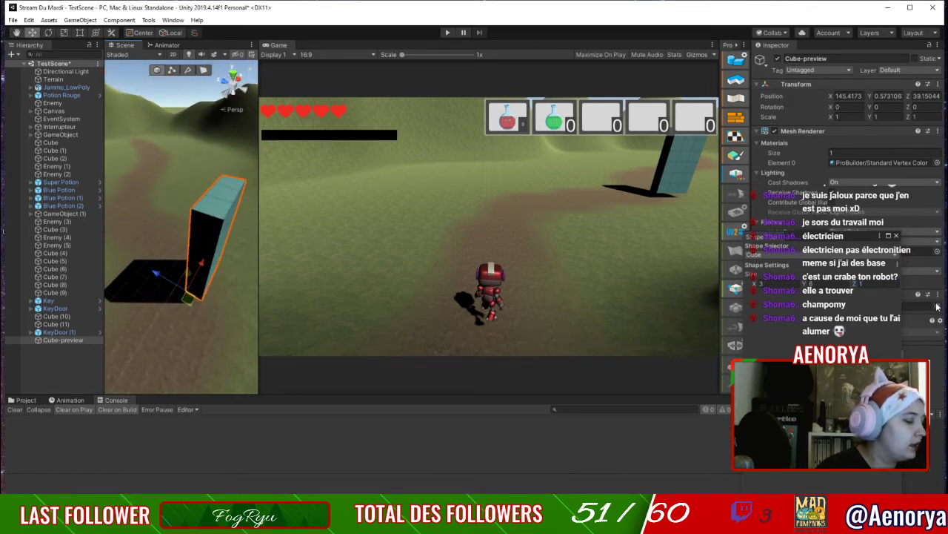
{"action": "left_click", "coordinate": [879, 283]}
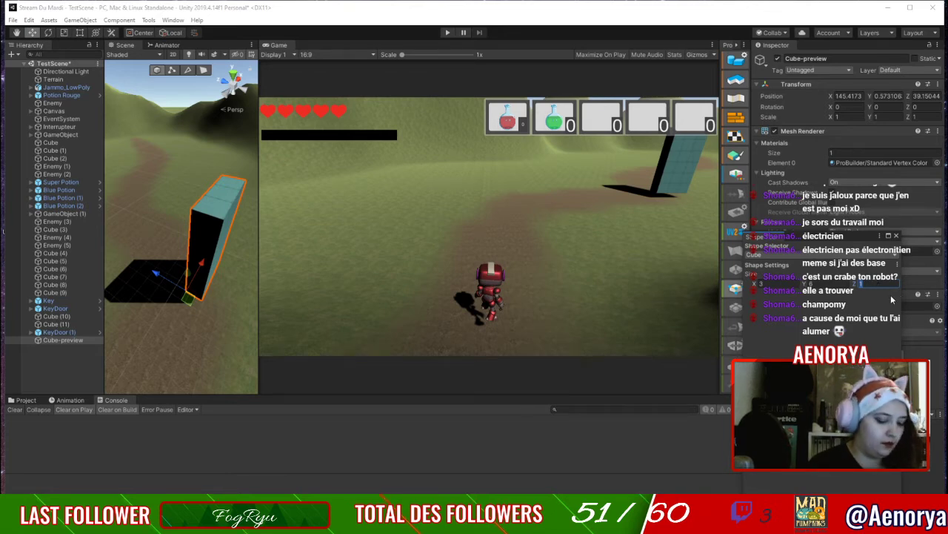
{"action": "type", "text": "0"}
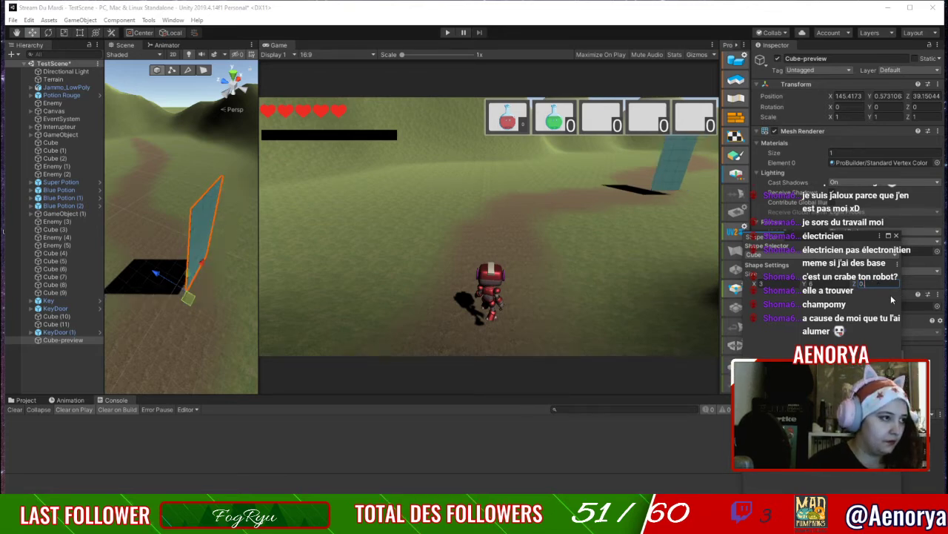
{"action": "type", "text": ".5"}
{"action": "key", "text": "Return"}
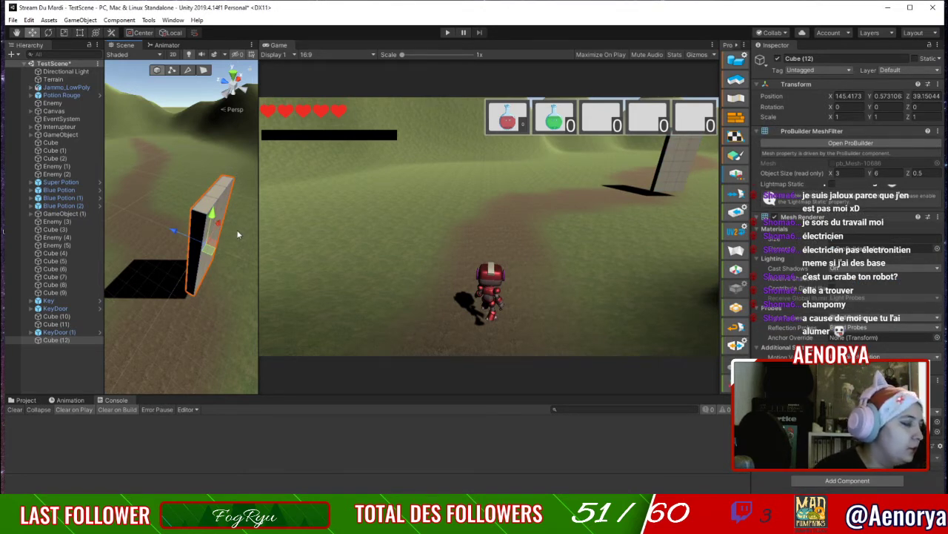
Move the new slab along the X axis to about X 141.31 and frame it in the Scene view.
{"action": "left_click_drag", "start_coordinate": [220, 222], "coordinate": [811, 327]}
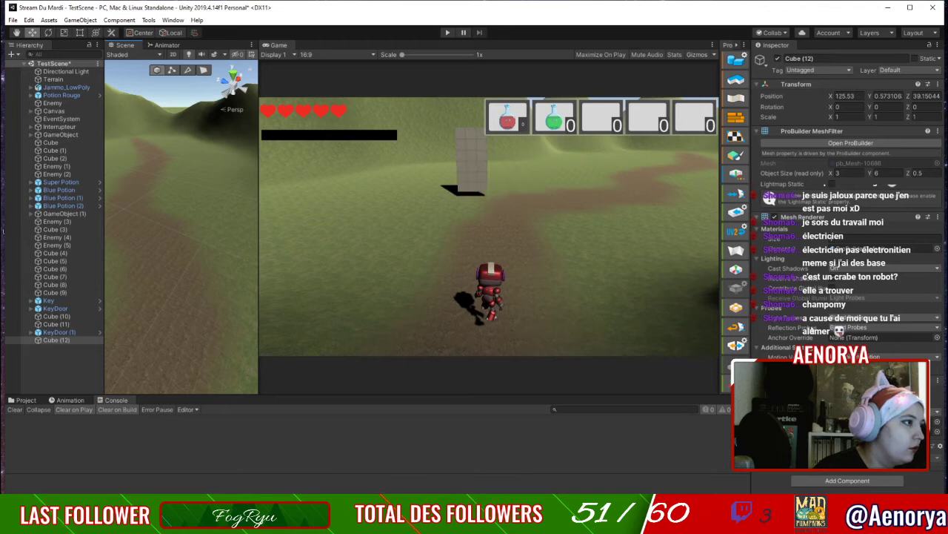
{"action": "left_click_drag", "start_coordinate": [67, 300], "coordinate": [120, 222]}
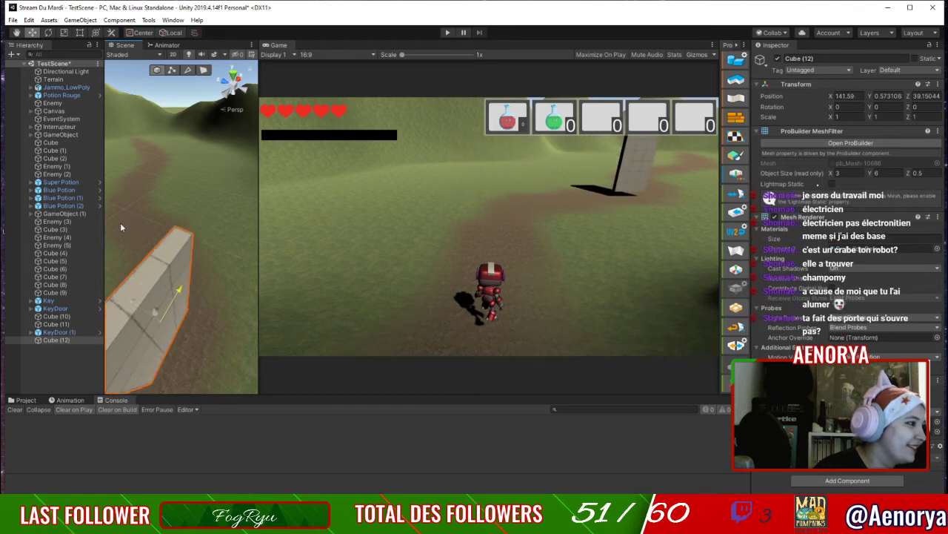
{"action": "double_click", "coordinate": [59, 332]}
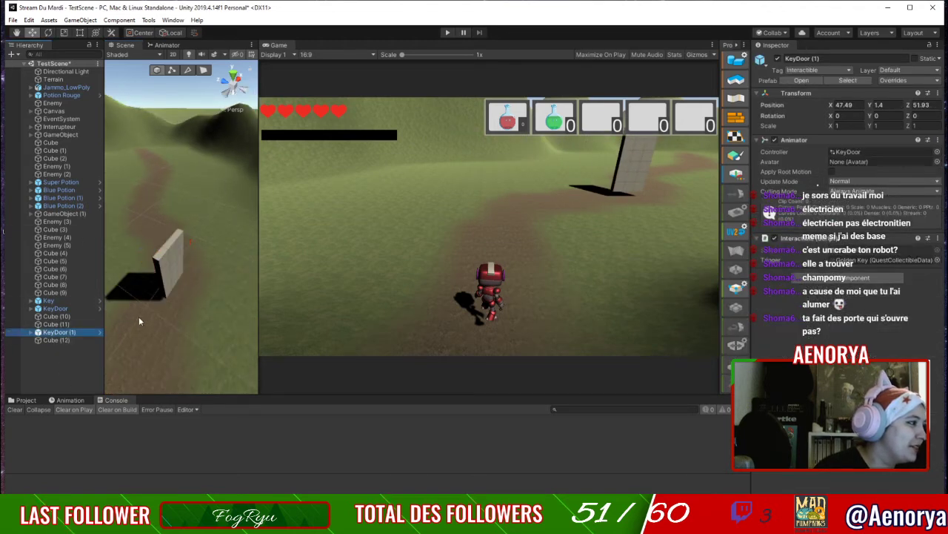
{"action": "right_click_drag", "start_coordinate": [138, 317], "coordinate": [122, 300]}
{"action": "double_click", "coordinate": [56, 340]}
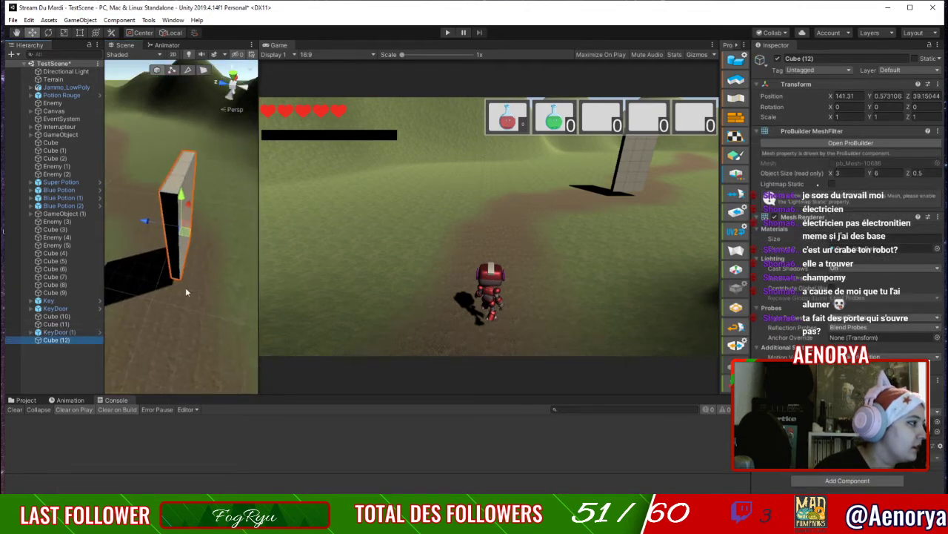
Move the slab beside the path to about Z 50.55 and sink it slightly into the terrain at Y -0.15.
{"action": "scroll", "coordinate": [191, 285], "scroll_direction": "down", "scroll_amount": 10}
{"action": "left_click_drag", "start_coordinate": [144, 225], "coordinate": [55, 221]}
{"action": "middle_click_drag", "start_coordinate": [148, 229], "coordinate": [261, 220]}
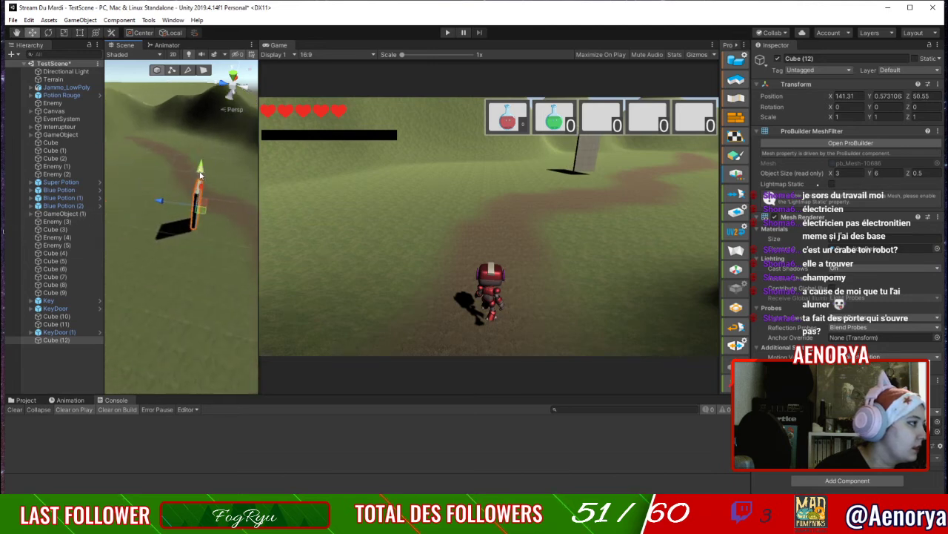
{"action": "mouse_move", "coordinate": [204, 173]}
{"action": "left_mouse_down"}
{"action": "mouse_move", "coordinate": [202, 185]}
{"action": "mouse_move", "coordinate": [203, 176]}
{"action": "left_mouse_up"}
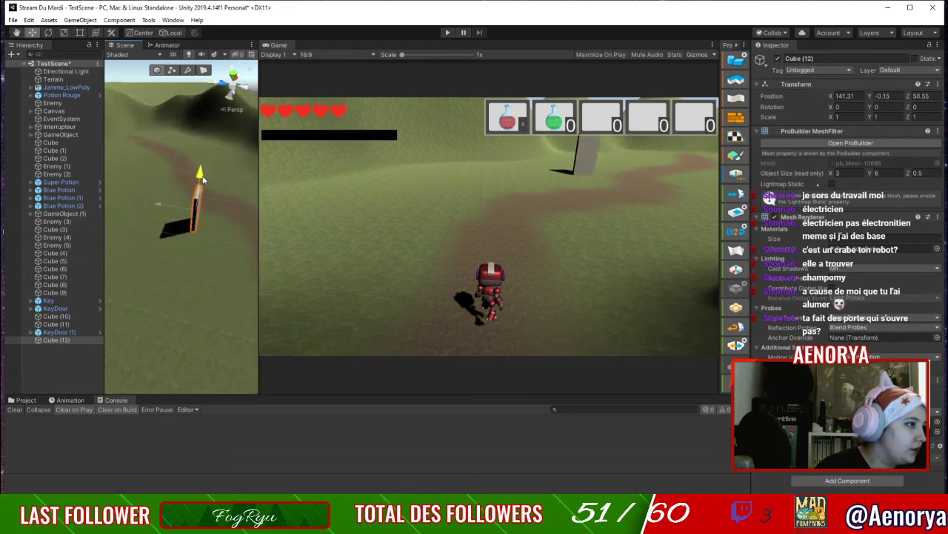
Open the Prefabs folder inside Resources in the project assets.
{"action": "left_click", "coordinate": [23, 400]}
{"action": "left_click", "coordinate": [77, 420]}
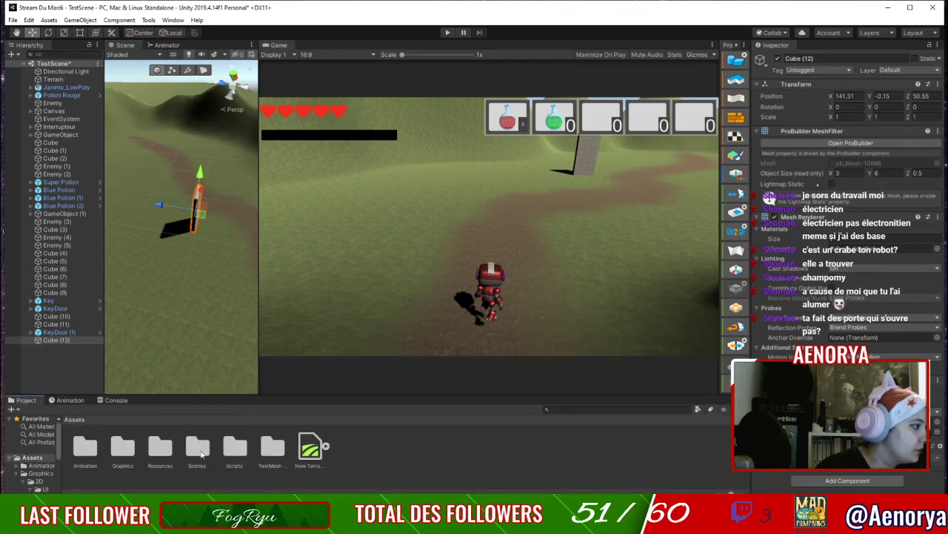
{"action": "double_click", "coordinate": [157, 448]}
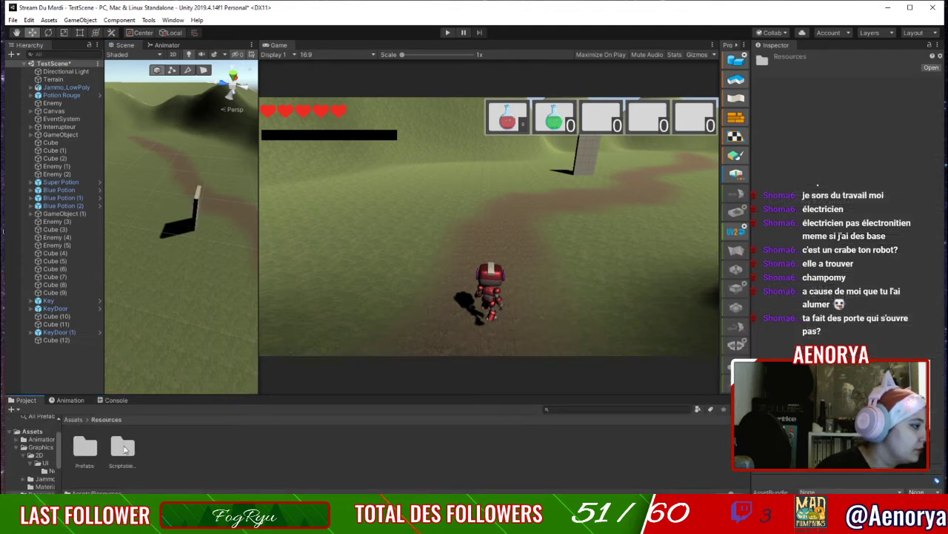
{"action": "double_click", "coordinate": [83, 448]}
{"action": "right_click", "coordinate": [361, 455]}
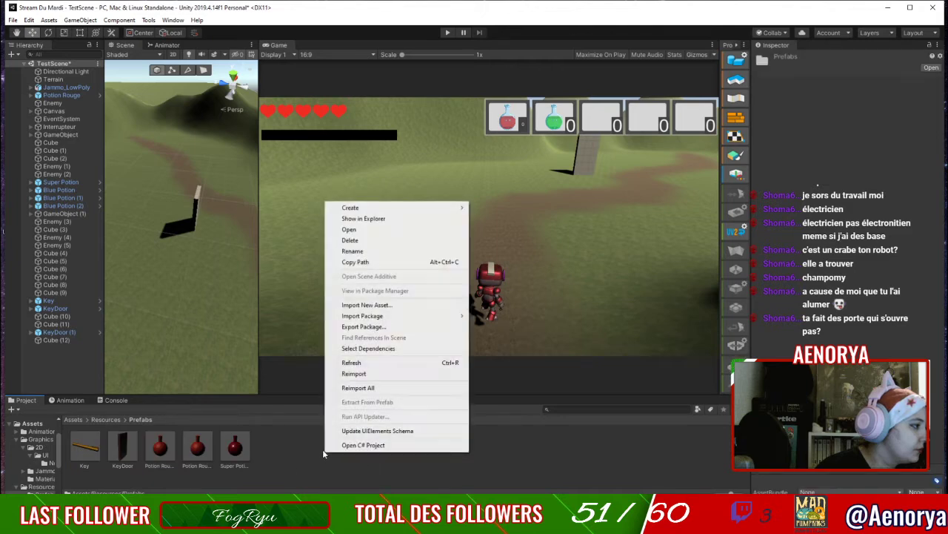
{"action": "mouse_move", "coordinate": [436, 210]}
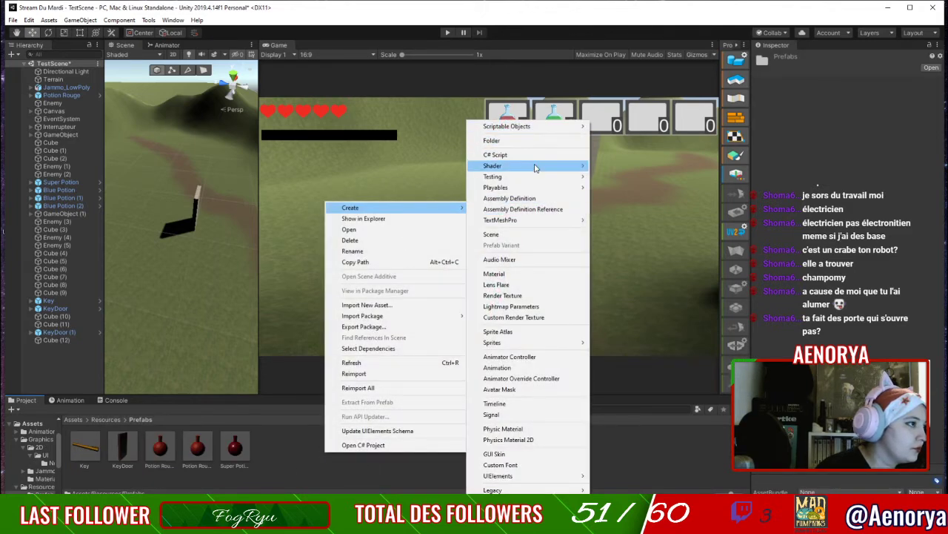
{"action": "mouse_move", "coordinate": [549, 134]}
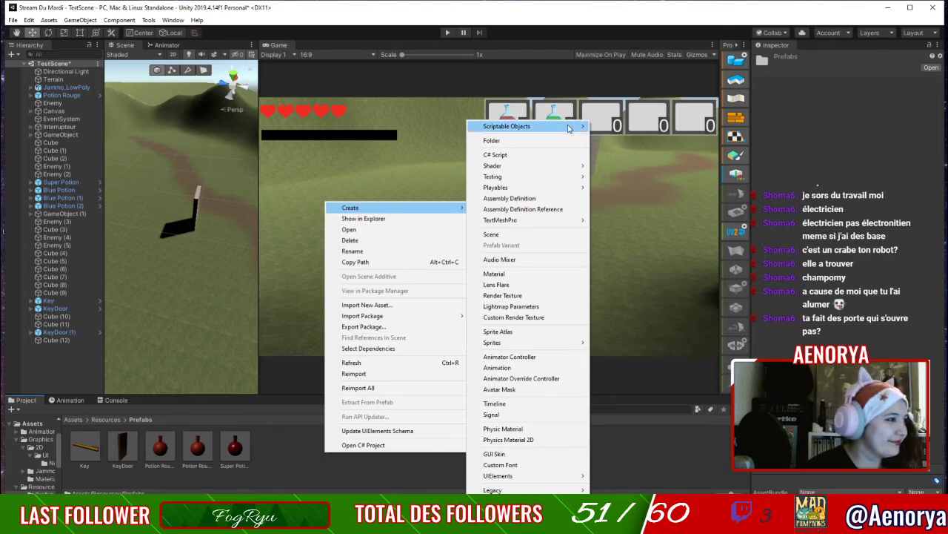
{"action": "mouse_move", "coordinate": [632, 132]}
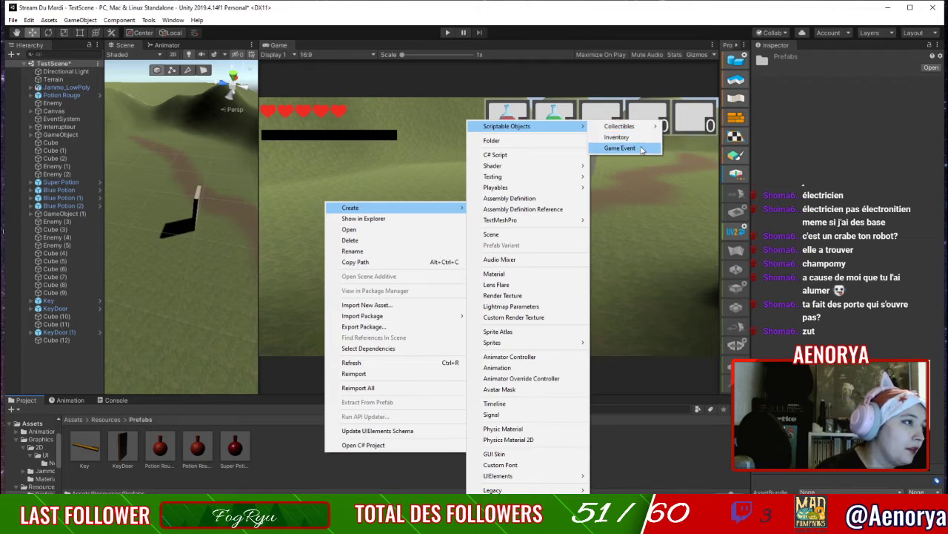
{"action": "mouse_move", "coordinate": [539, 168]}
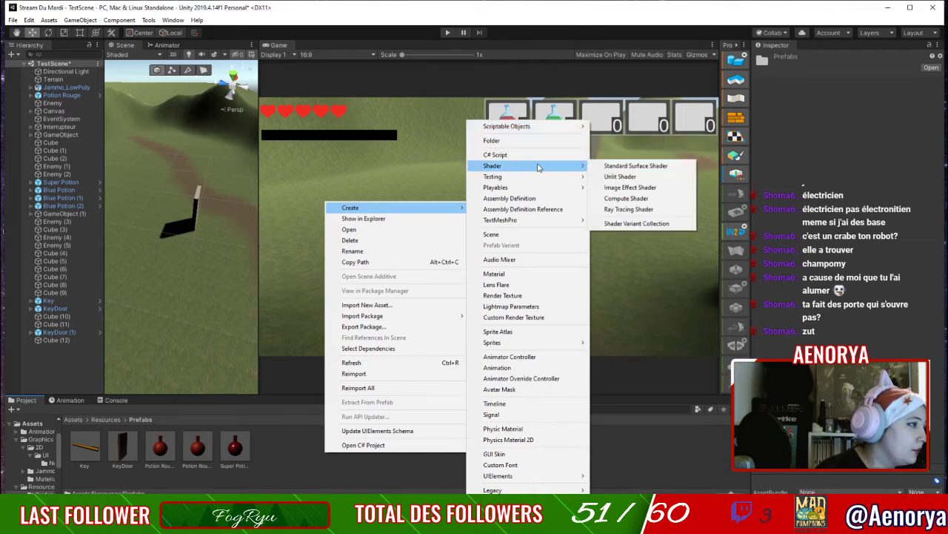
{"action": "left_click", "coordinate": [189, 296]}
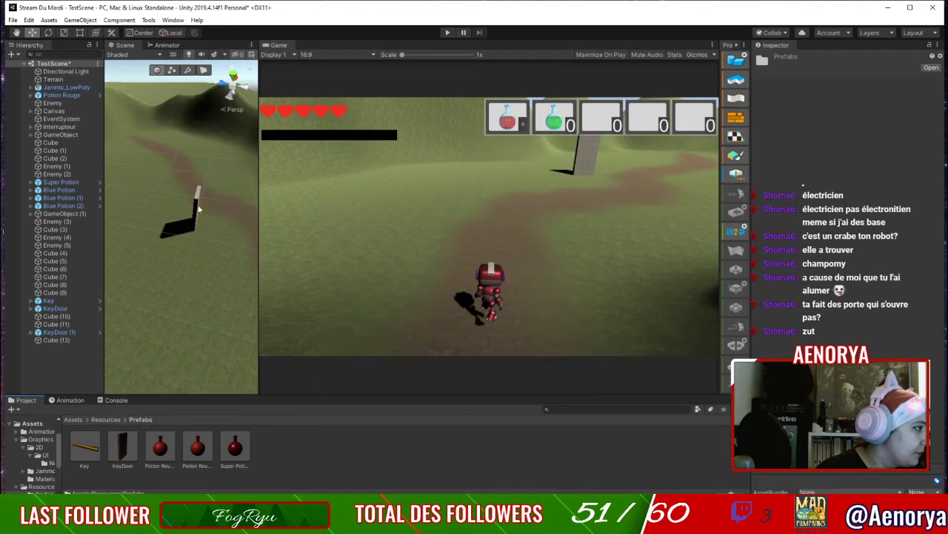
Rename the new slab object, Cube (12), to Wall.
{"action": "left_click", "coordinate": [60, 340]}
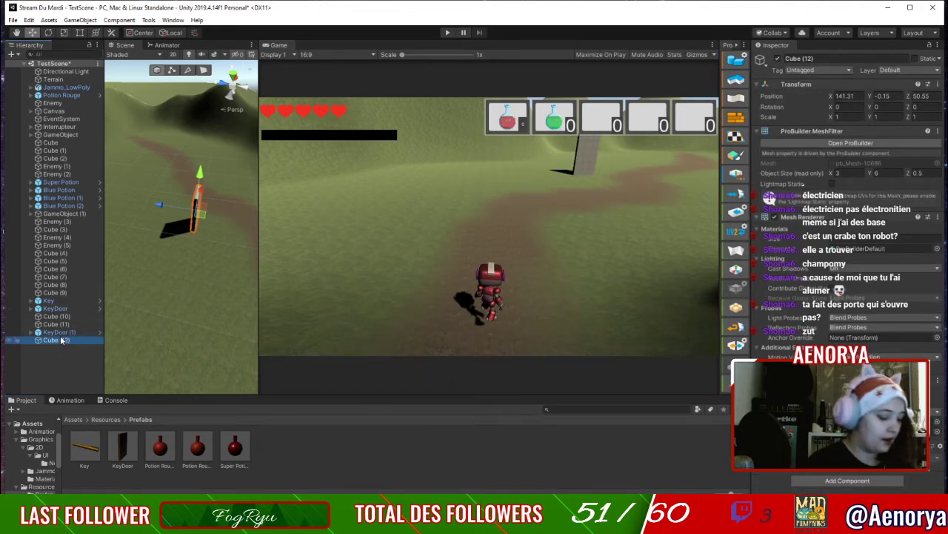
{"action": "left_click", "coordinate": [61, 339]}
{"action": "type", "text": "Wall"}
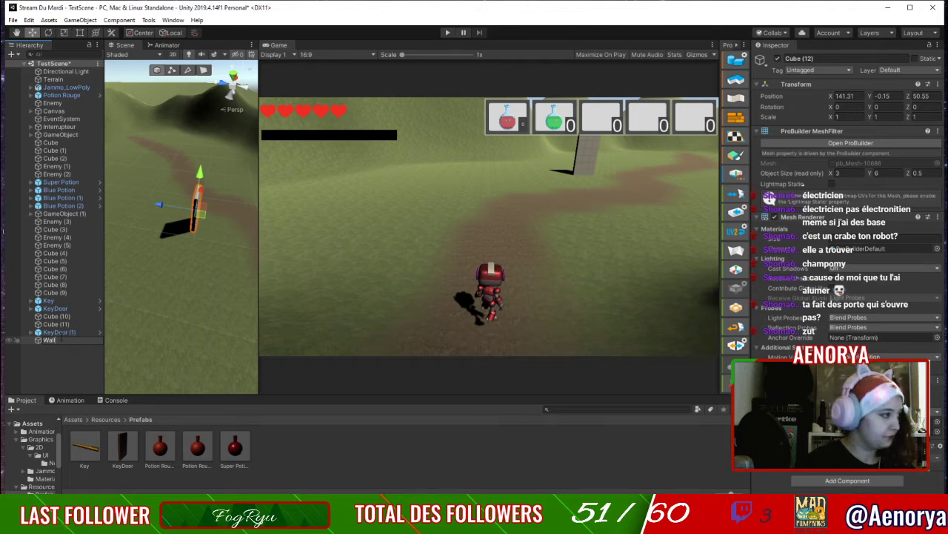
{"action": "key", "text": "Return"}
Create a new folder named DungeonBuilder inside the Prefabs folder.
{"action": "right_click", "coordinate": [273, 462]}
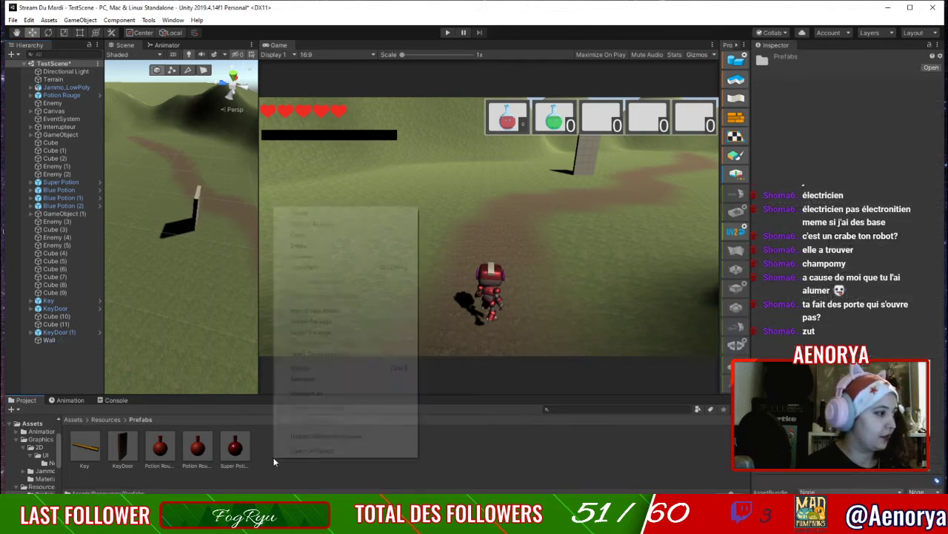
{"action": "mouse_move", "coordinate": [376, 215]}
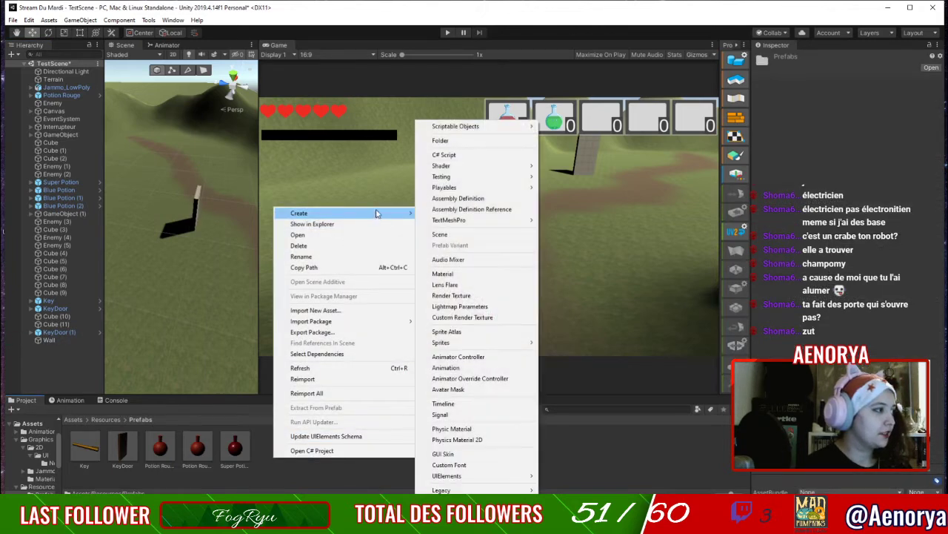
{"action": "left_click", "coordinate": [498, 140]}
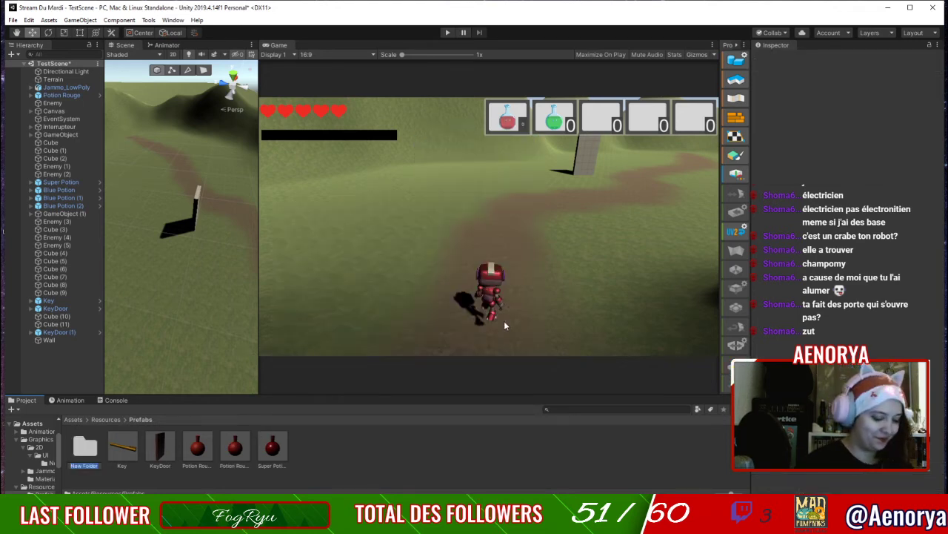
{"action": "type", "text": "Dungeon"}
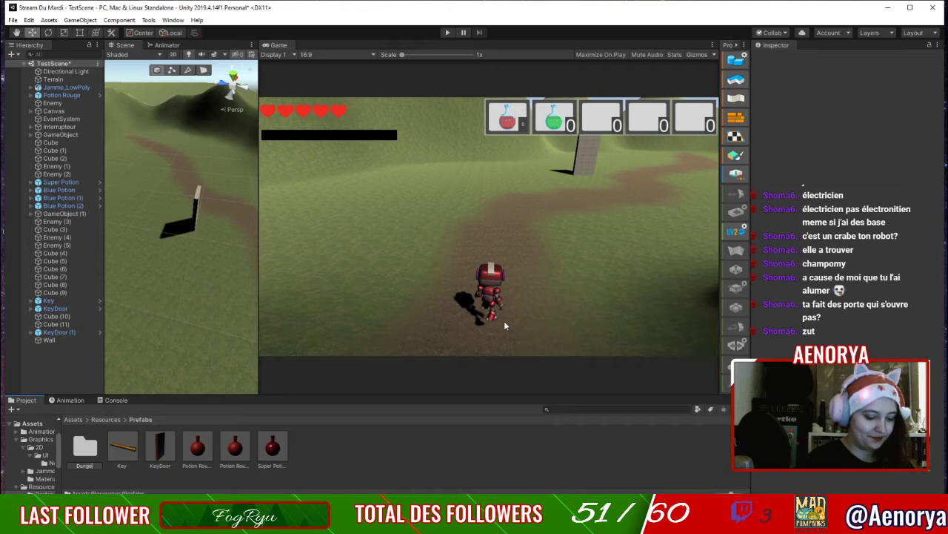
{"action": "type", "text": "Builder"}
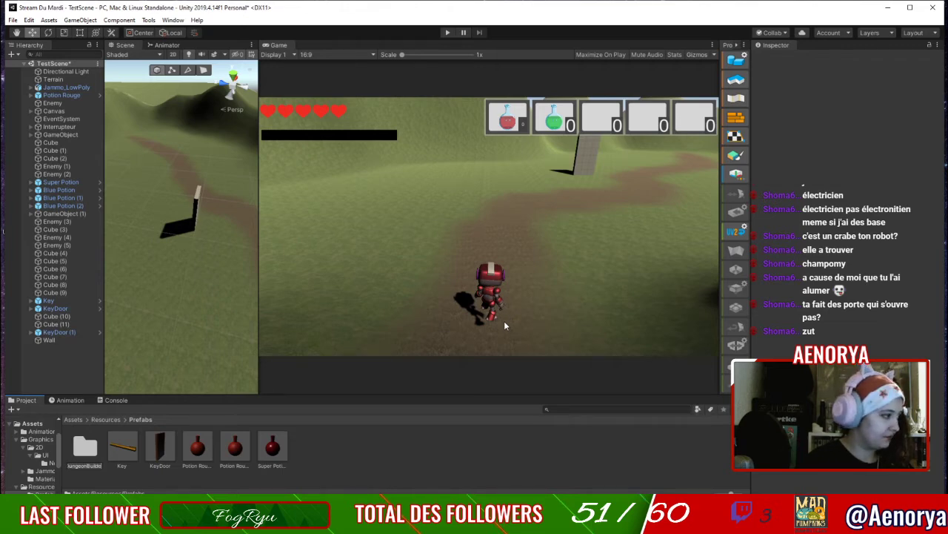
{"action": "key", "text": "Return"}
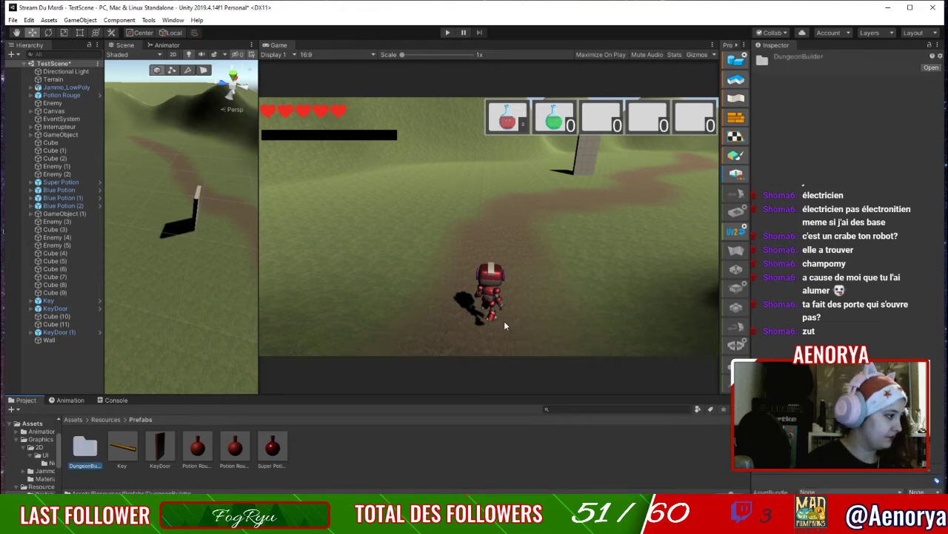
Save the Wall object as a prefab in the DungeonBuilder folder and select the Wall in the scene.
{"action": "double_click", "coordinate": [90, 455]}
{"action": "left_click_drag", "start_coordinate": [68, 339], "coordinate": [129, 456]}
{"action": "left_click", "coordinate": [49, 339]}
Duplicate the Wall and move the copy along the X axis to about X 137.56, beside the original.
{"action": "left_click_drag", "start_coordinate": [148, 222], "coordinate": [215, 320], "text": "alt"}
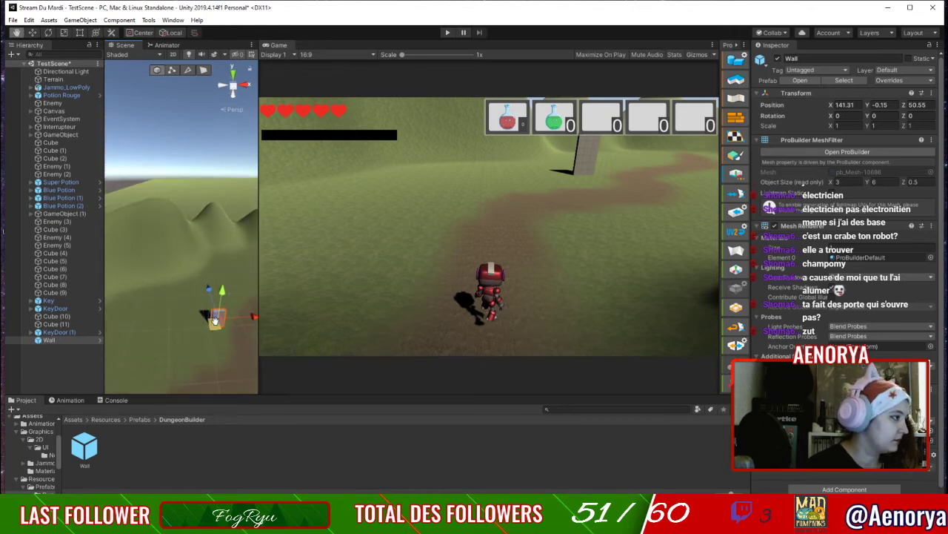
{"action": "middle_click_drag", "start_coordinate": [215, 320], "coordinate": [203, 278]}
{"action": "scroll", "coordinate": [203, 279], "scroll_direction": "up", "scroll_amount": 2}
{"action": "middle_click_drag", "start_coordinate": [205, 340], "coordinate": [187, 257]}
{"action": "scroll", "coordinate": [204, 303], "scroll_direction": "up", "scroll_amount": 2}
{"action": "scroll", "coordinate": [187, 256], "scroll_direction": "up", "scroll_amount": 4}
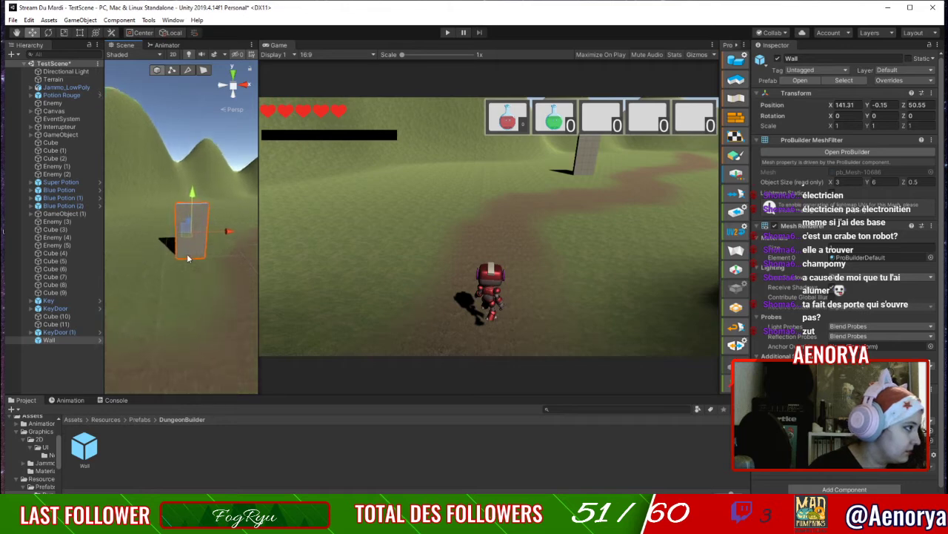
{"action": "key", "text": "ctrl+d"}
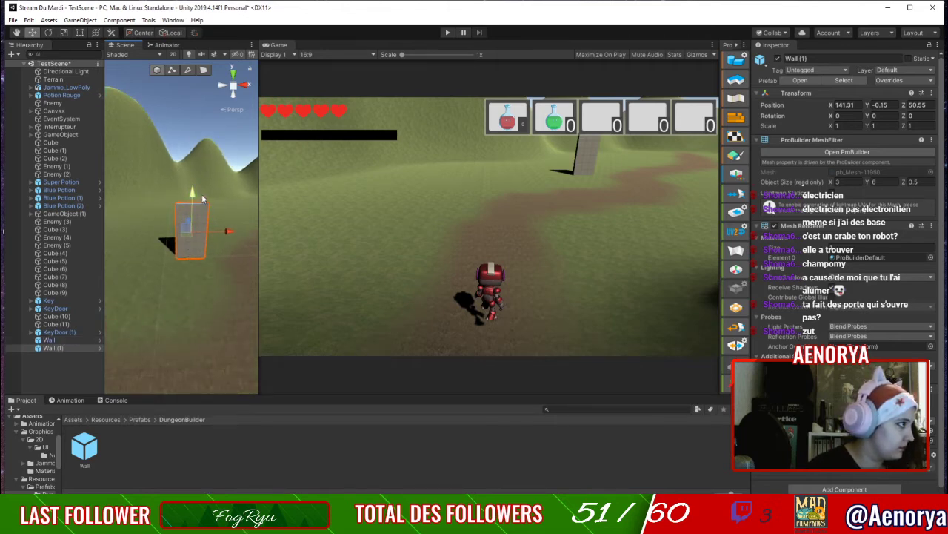
{"action": "left_click_drag", "start_coordinate": [202, 195], "coordinate": [207, 271], "text": "alt"}
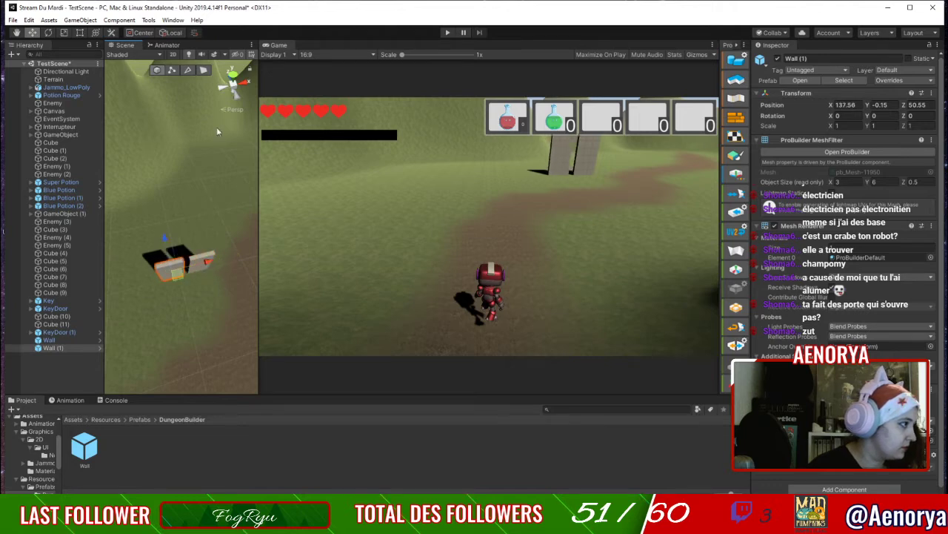
Move the duplicated wall along X to 138.31 so that it sits flush against the original wall.
{"action": "left_click", "coordinate": [194, 33]}
{"action": "left_click", "coordinate": [68, 349]}
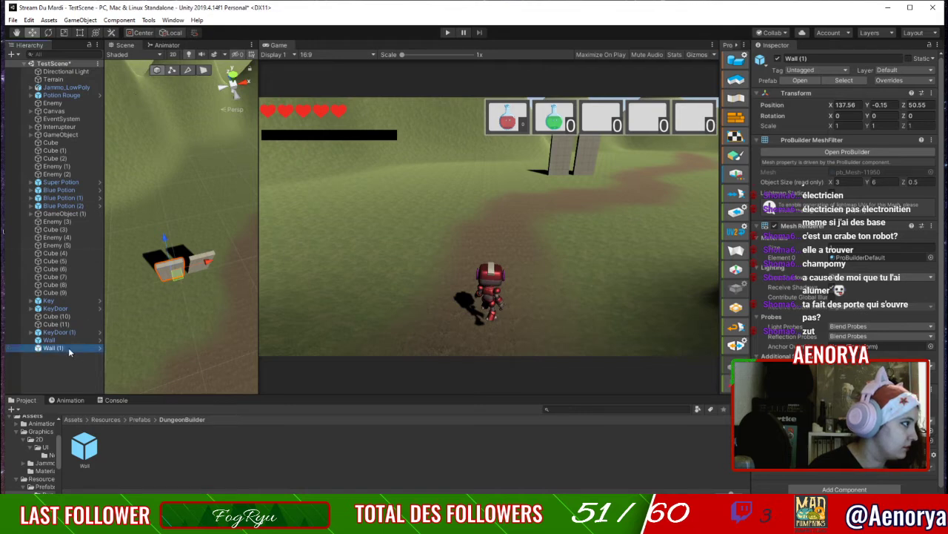
{"action": "left_click", "coordinate": [34, 33]}
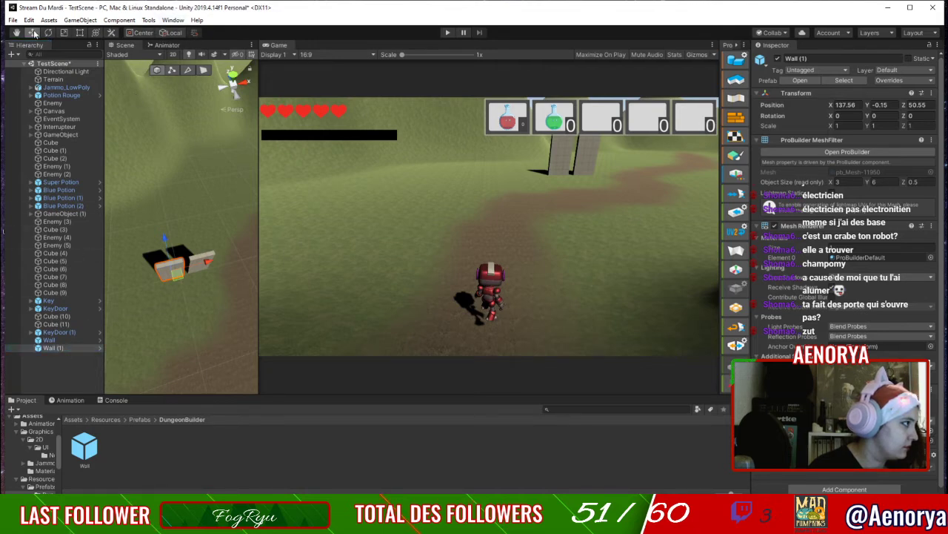
{"action": "left_click", "coordinate": [47, 34]}
{"action": "left_click", "coordinate": [31, 34]}
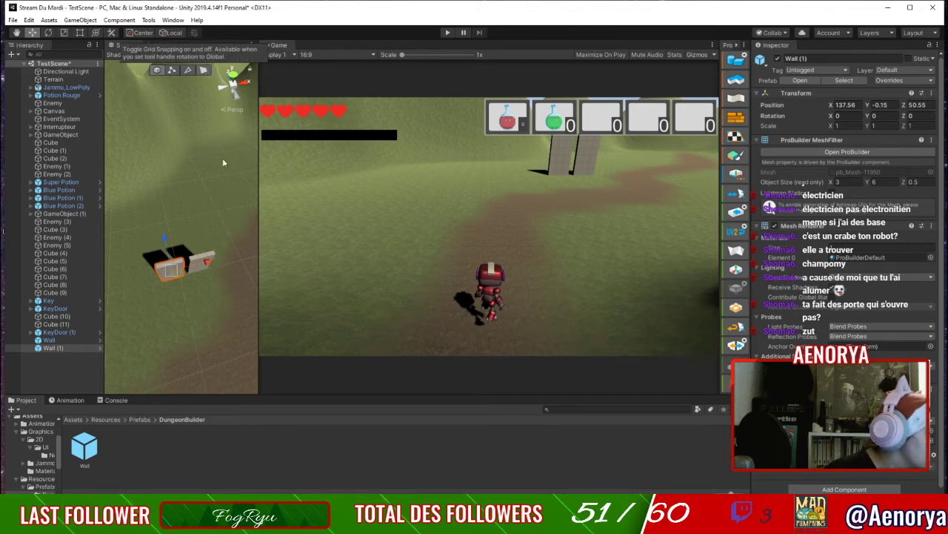
{"action": "left_click_drag", "start_coordinate": [203, 264], "coordinate": [208, 263]}
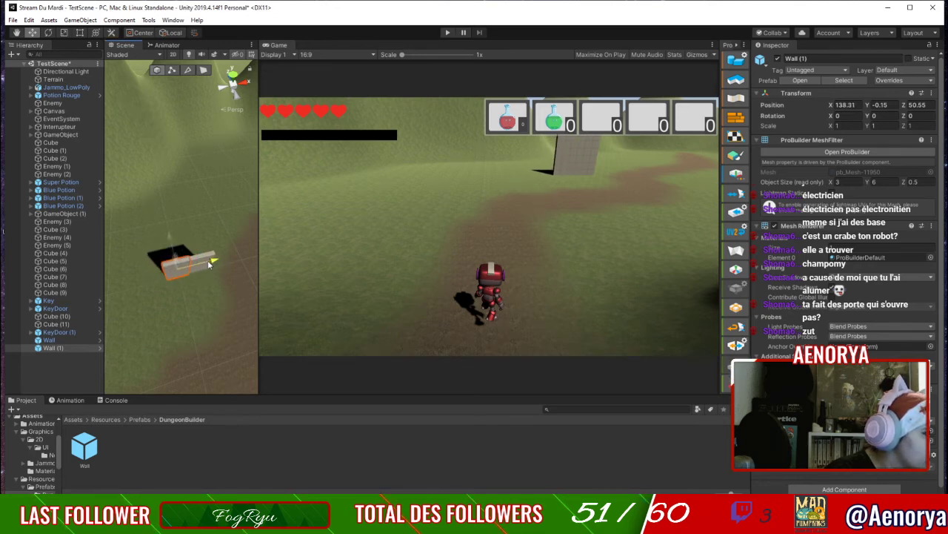
Duplicate the second wall and move the copy along X to about 135.31 to extend the row with a third segment.
{"action": "key", "text": "ctrl+d"}
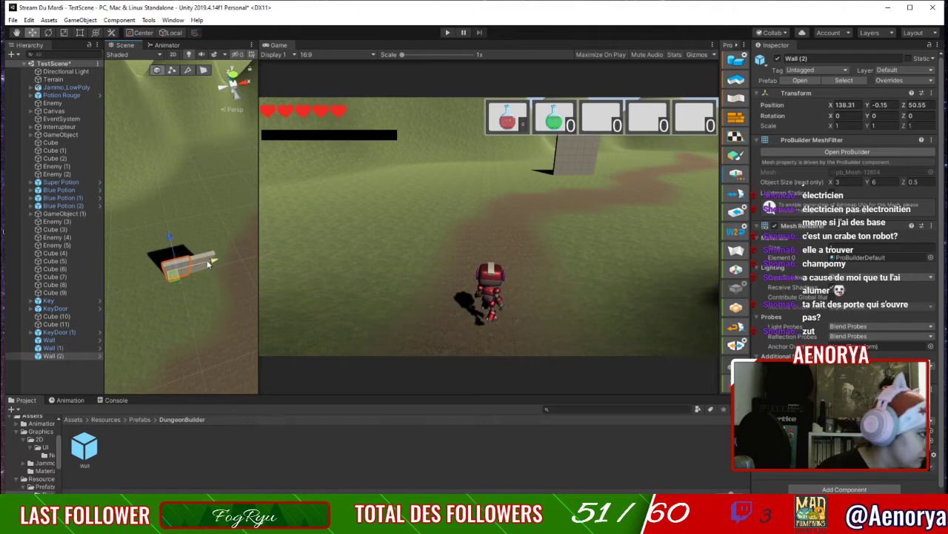
{"action": "left_click_drag", "start_coordinate": [209, 263], "coordinate": [188, 270]}
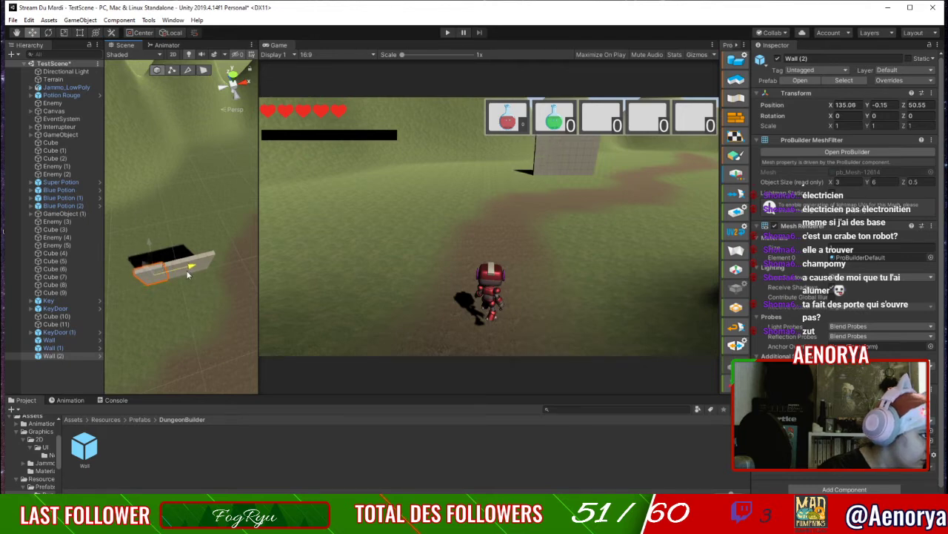
{"action": "middle_click_drag", "start_coordinate": [155, 299], "coordinate": [144, 263]}
{"action": "scroll", "coordinate": [213, 262], "scroll_direction": "up", "scroll_amount": 3}
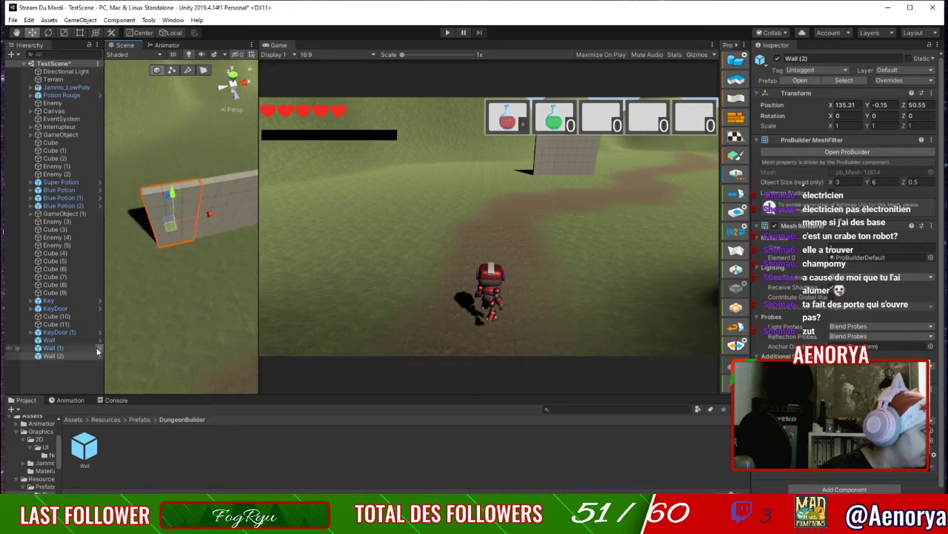
Select all three wall segments and duplicate them together.
{"action": "left_click", "coordinate": [59, 340], "text": "ctrl"}
{"action": "left_click", "coordinate": [61, 348], "text": "ctrl"}
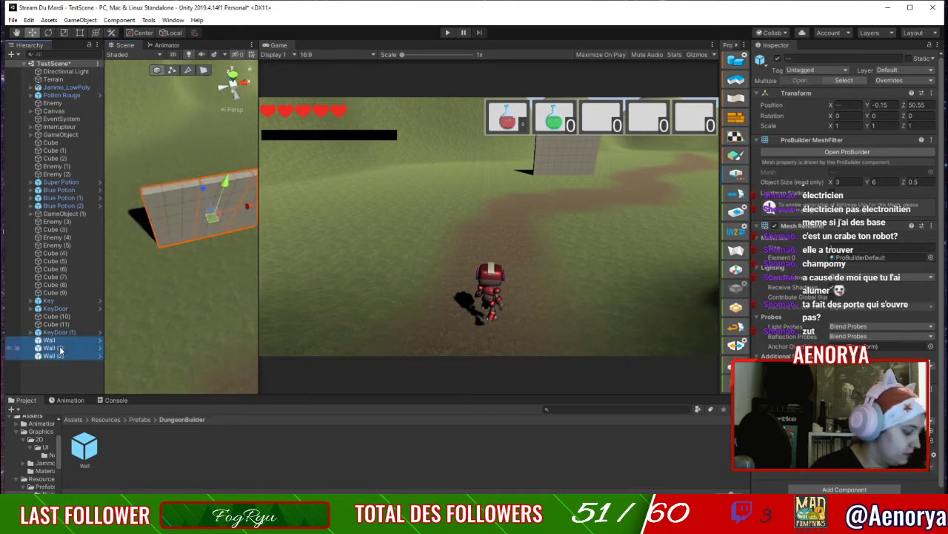
{"action": "key", "text": "ctrl+d"}
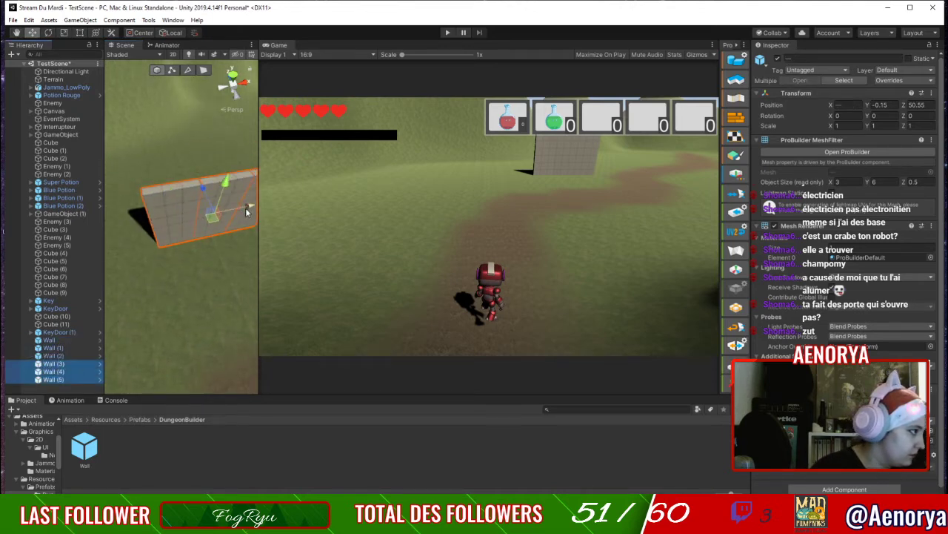
Move the three copied wall segments along the X axis to extend the existing row to six segments.
{"action": "left_click_drag", "start_coordinate": [247, 213], "coordinate": [136, 250]}
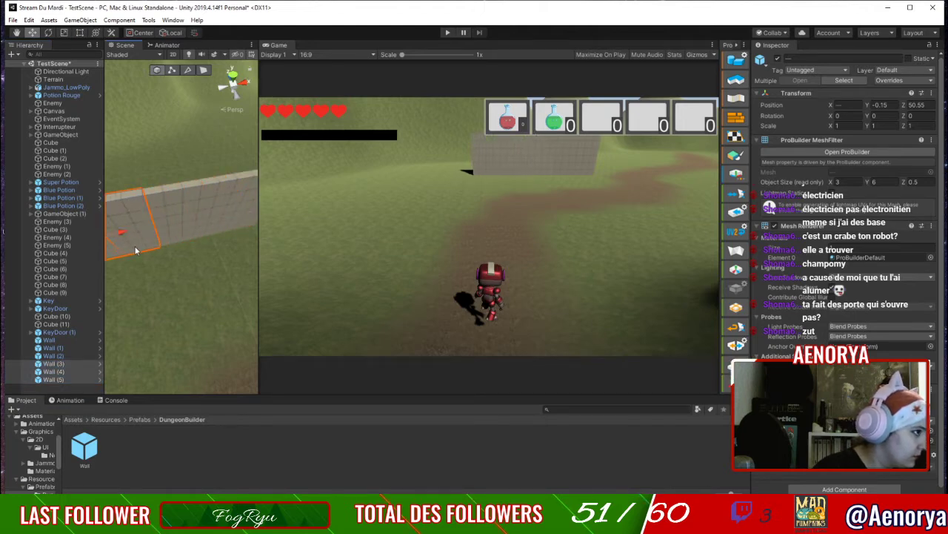
{"action": "scroll", "coordinate": [158, 263], "scroll_direction": "down", "scroll_amount": 10}
{"action": "middle_click_drag", "start_coordinate": [164, 268], "coordinate": [215, 311]}
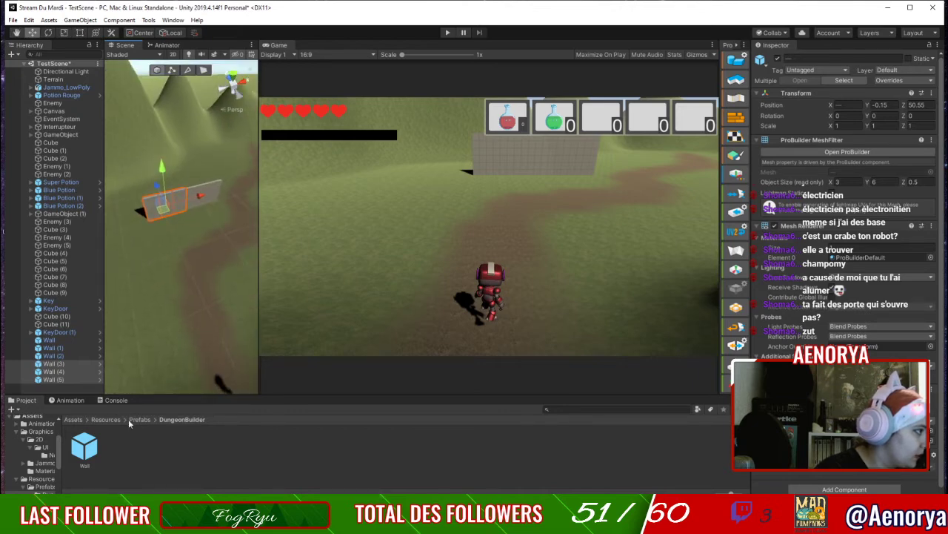
Add Wall, Wall (1) and Wall (2) to the selection so that all six segments of the row are selected.
{"action": "left_click", "coordinate": [59, 340], "text": "ctrl"}
{"action": "left_click", "coordinate": [61, 348], "text": "ctrl"}
{"action": "left_click", "coordinate": [64, 363], "text": "ctrl"}
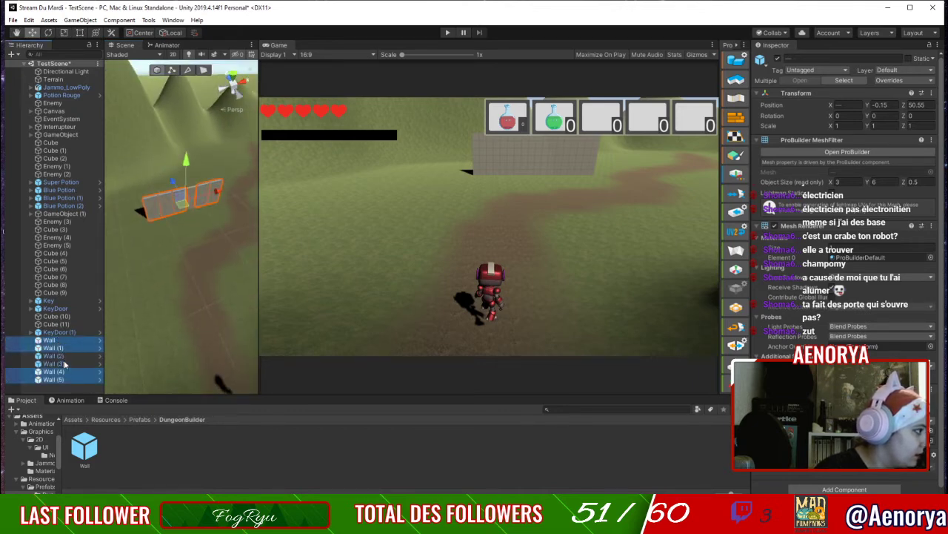
{"action": "left_click", "coordinate": [64, 357], "text": "ctrl"}
{"action": "left_click", "coordinate": [65, 364], "text": "ctrl"}
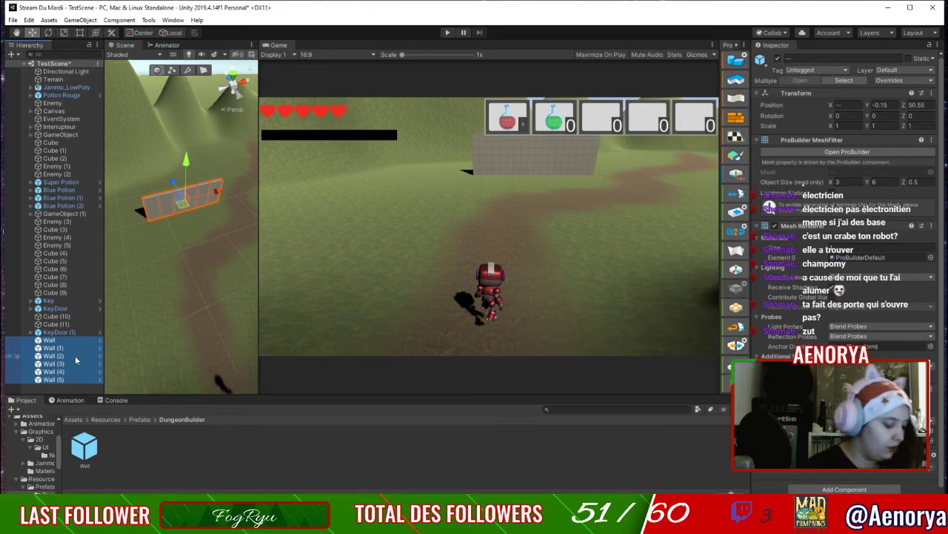
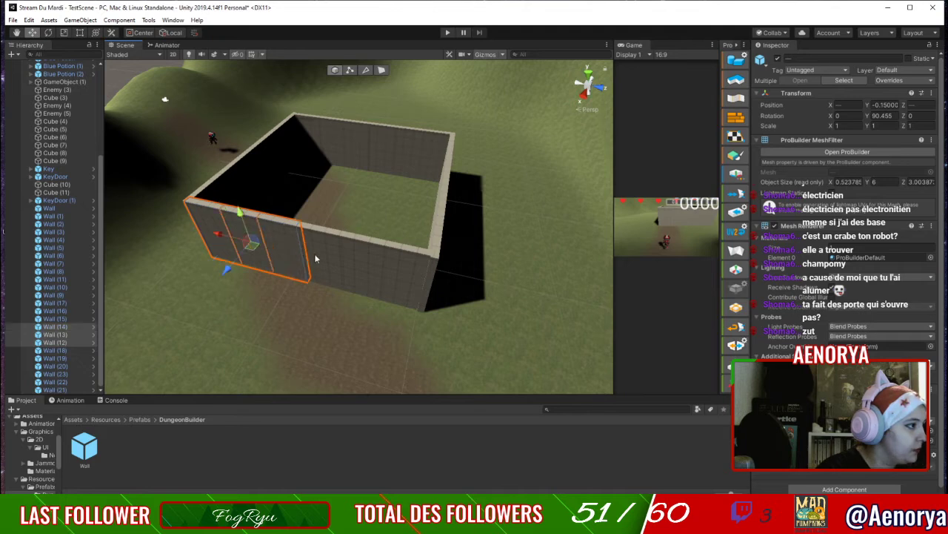
Select all six segments of the enclosure's rotated front wall and shift them slightly to align with the adjoining side walls, then deselect.
{"action": "left_click", "coordinate": [319, 259], "text": "shift"}
{"action": "left_click", "coordinate": [360, 261], "text": "shift"}
{"action": "left_click", "coordinate": [417, 271], "text": "shift"}
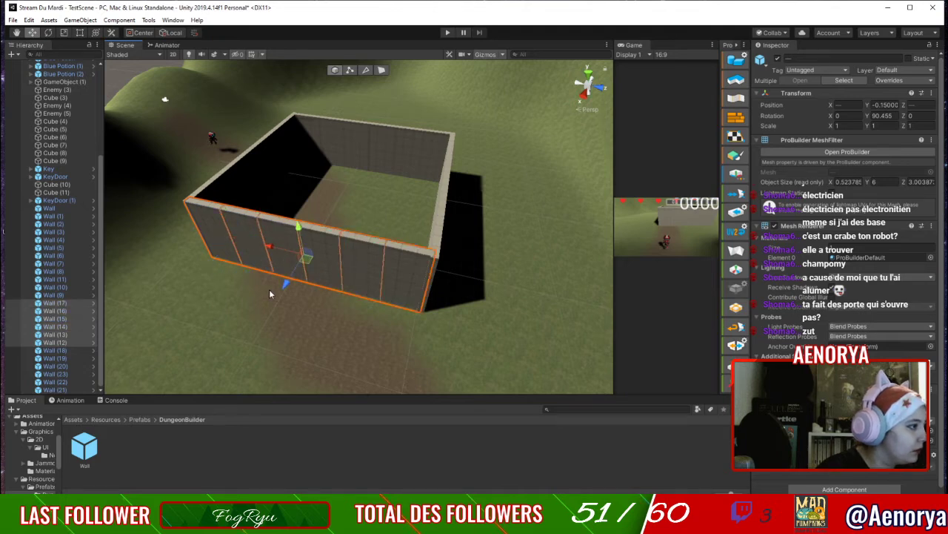
{"action": "left_click_drag", "start_coordinate": [279, 285], "coordinate": [280, 289]}
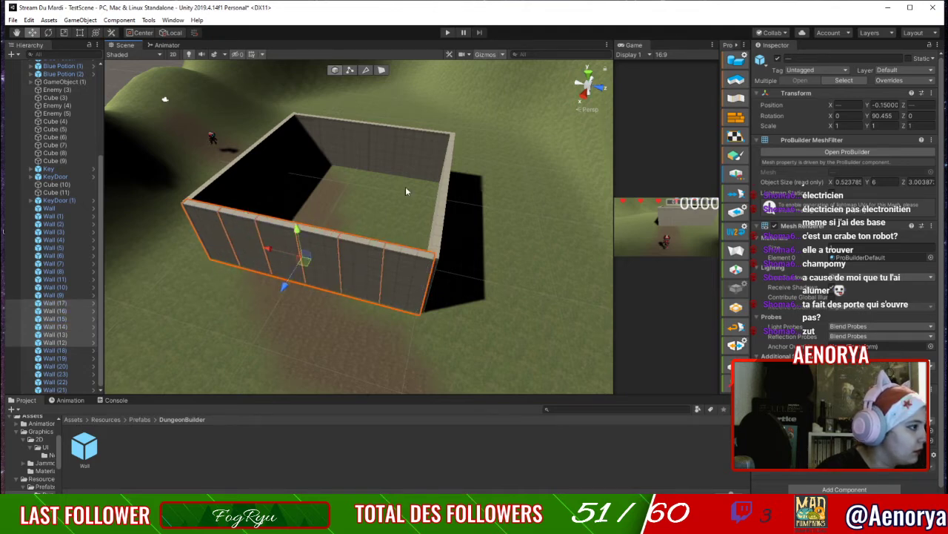
{"action": "right_click_drag", "start_coordinate": [405, 186], "coordinate": [443, 225]}
{"action": "middle_click_drag", "start_coordinate": [443, 225], "coordinate": [460, 322]}
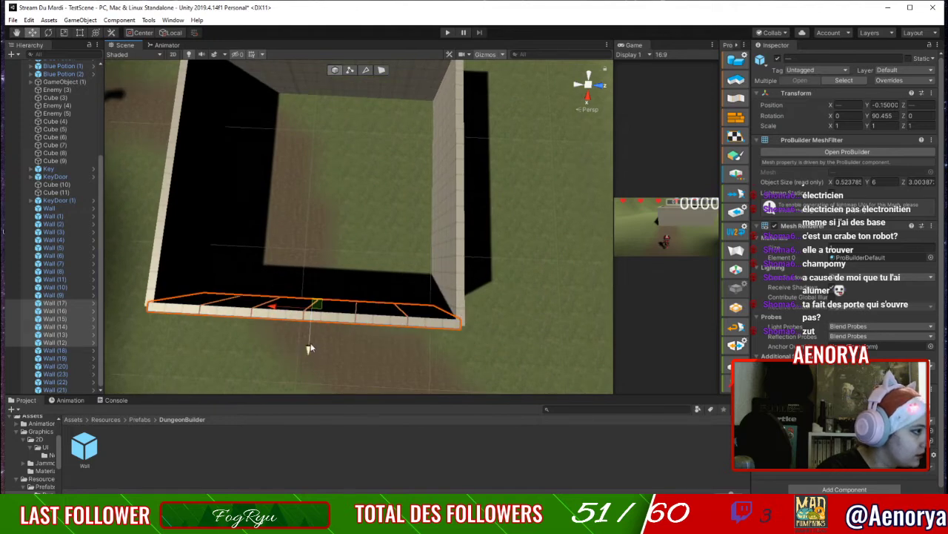
{"action": "left_click_drag", "start_coordinate": [309, 349], "coordinate": [310, 342]}
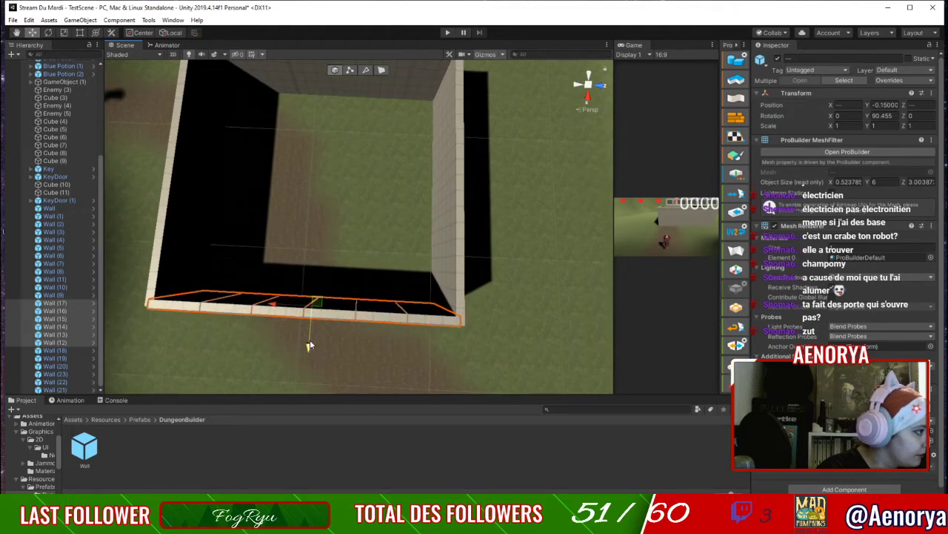
{"action": "left_click", "coordinate": [369, 223]}
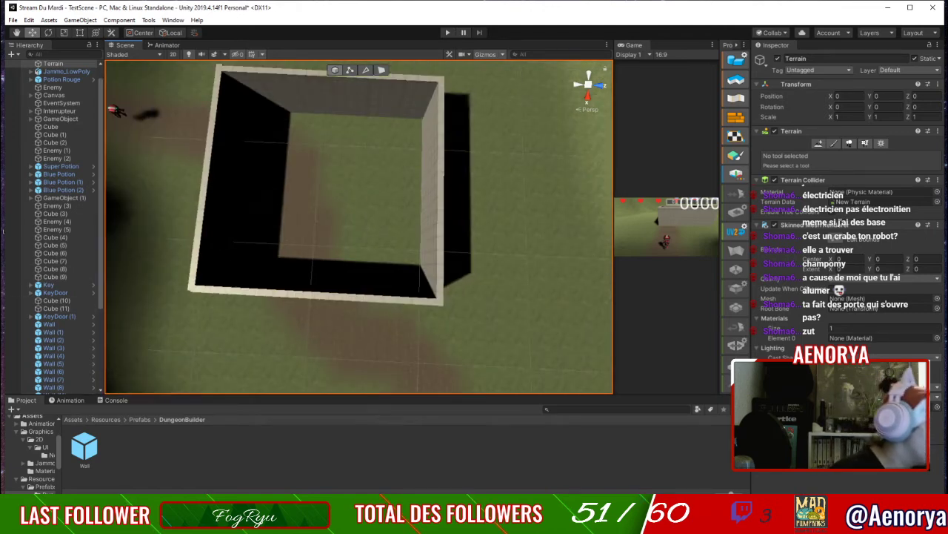
Deactivate Wall (20) in the side of the enclosure facing the character to open a doorway gap.
{"action": "right_click_drag", "start_coordinate": [209, 275], "coordinate": [318, 237]}
{"action": "middle_click_drag", "start_coordinate": [319, 237], "coordinate": [343, 234]}
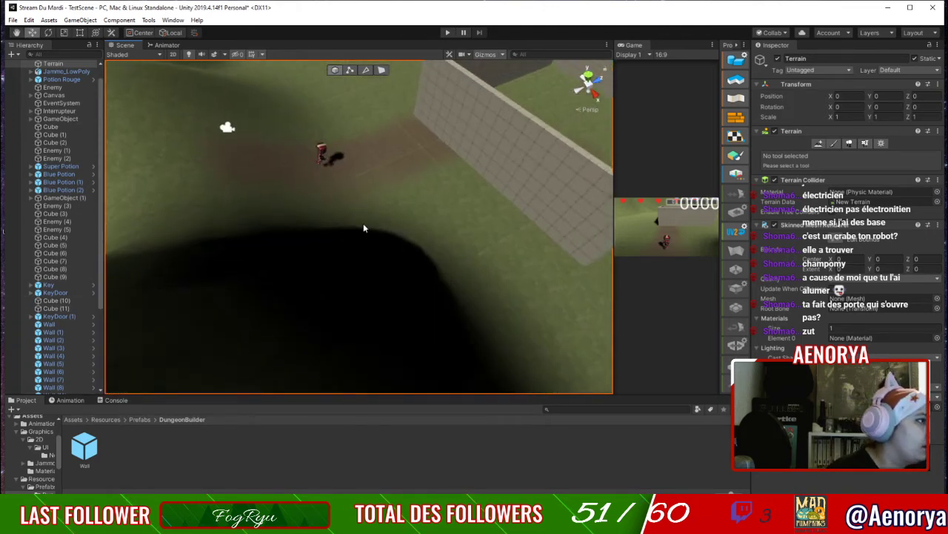
{"action": "left_click", "coordinate": [488, 165]}
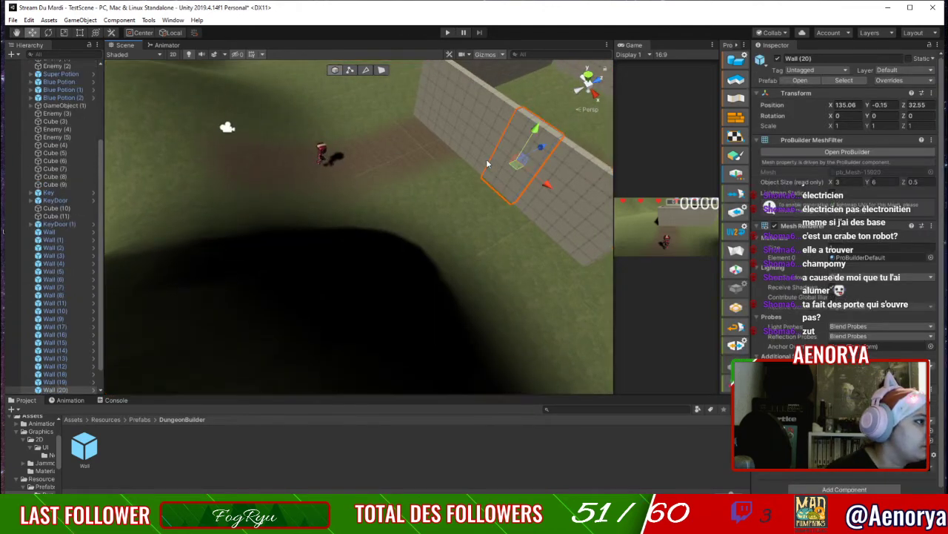
{"action": "left_click", "coordinate": [778, 60]}
{"action": "left_click_drag", "start_coordinate": [475, 216], "coordinate": [477, 246], "text": "alt"}
{"action": "middle_click_drag", "start_coordinate": [478, 246], "coordinate": [454, 296]}
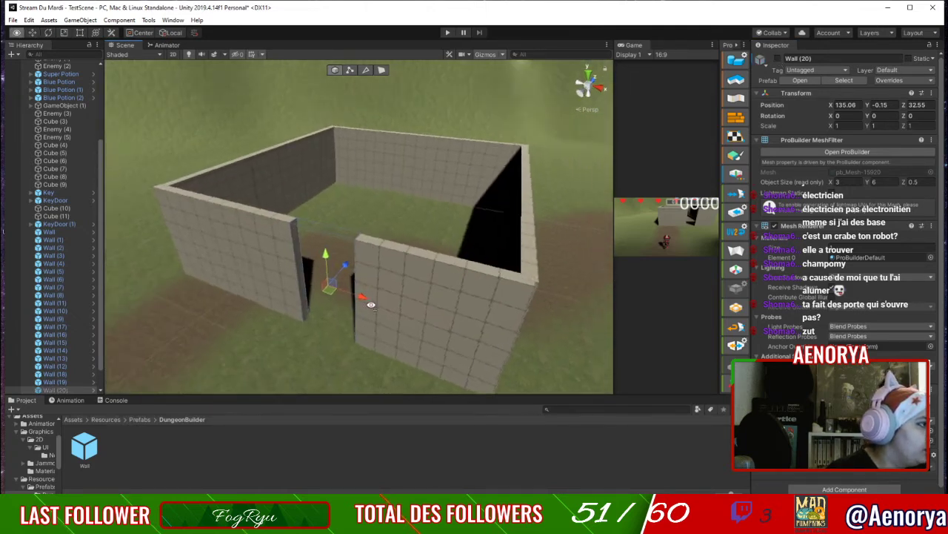
{"action": "left_click_drag", "start_coordinate": [451, 316], "coordinate": [455, 268], "text": "alt"}
{"action": "middle_click_drag", "start_coordinate": [455, 269], "coordinate": [443, 288]}
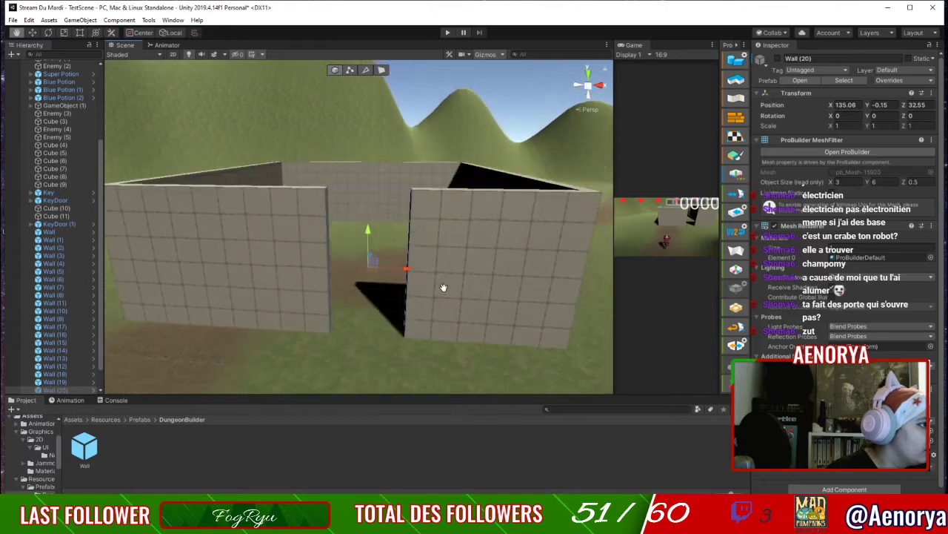
{"action": "left_click_drag", "start_coordinate": [444, 287], "coordinate": [439, 310], "text": "alt"}
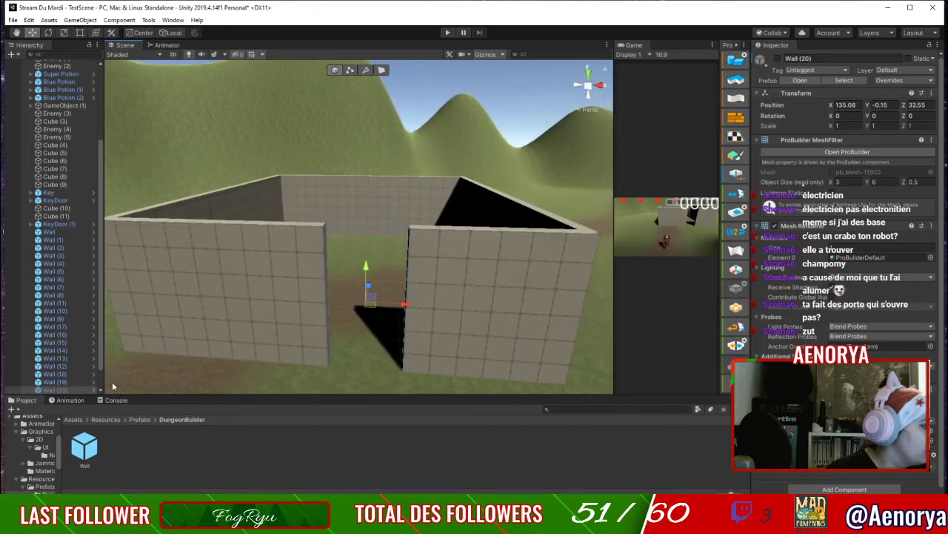
Start a new ProBuilder Door shape and set its total height to 6.
{"action": "left_click", "coordinate": [736, 61]}
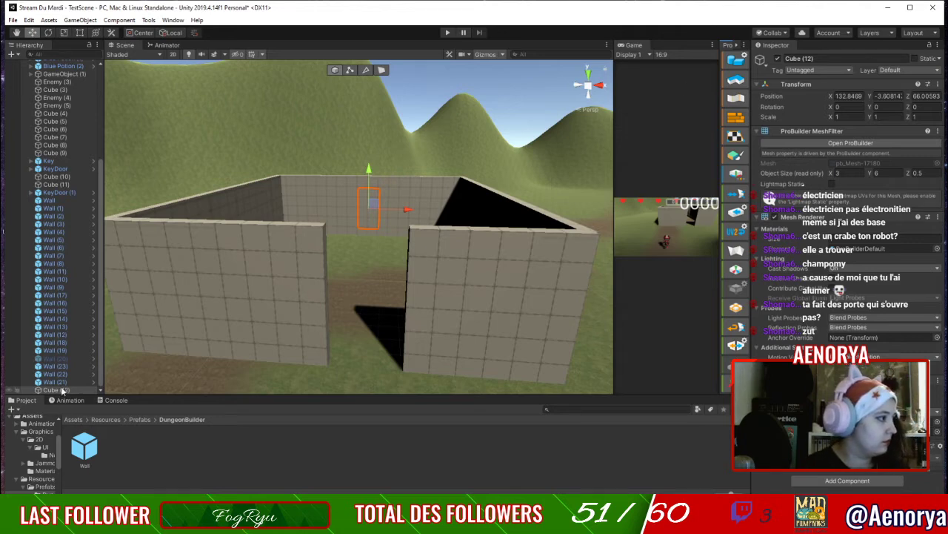
{"action": "key", "text": "Delete"}
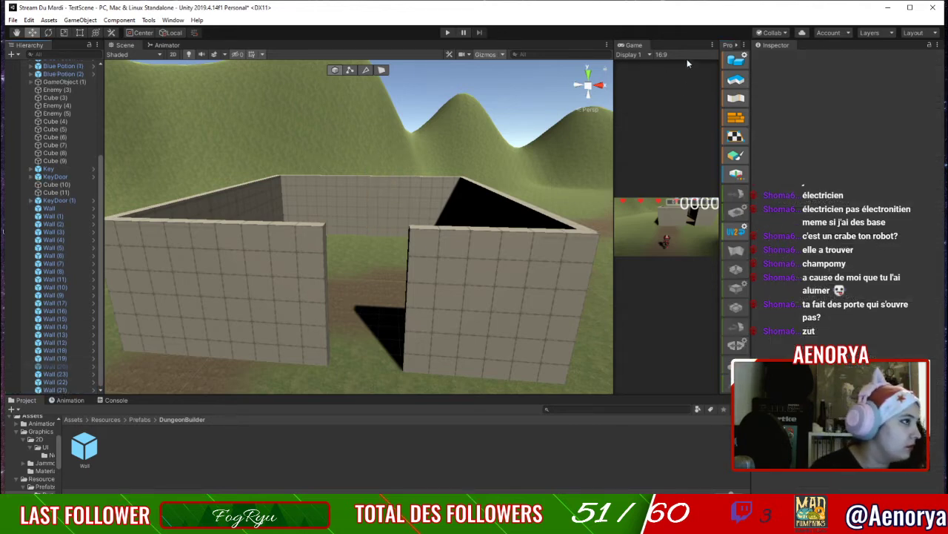
{"action": "left_click", "coordinate": [736, 61]}
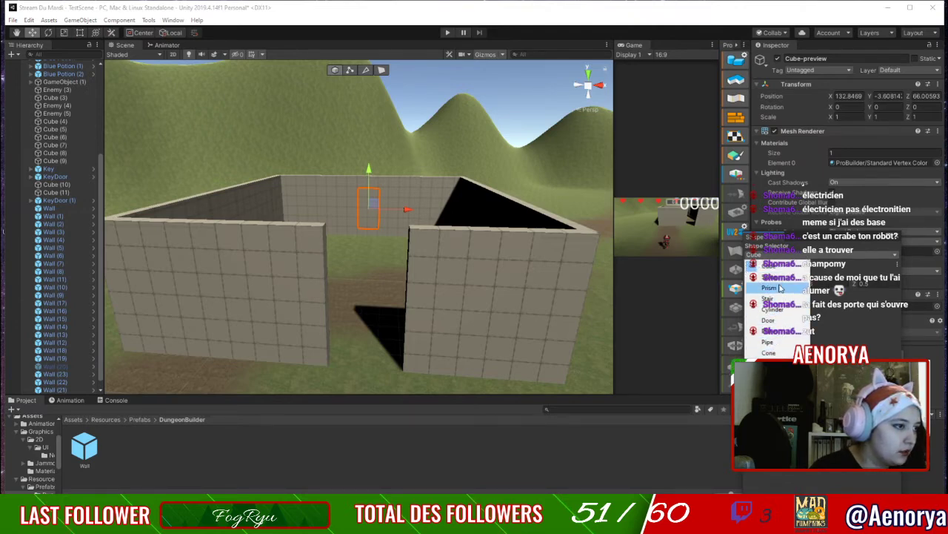
{"action": "left_click", "coordinate": [781, 320]}
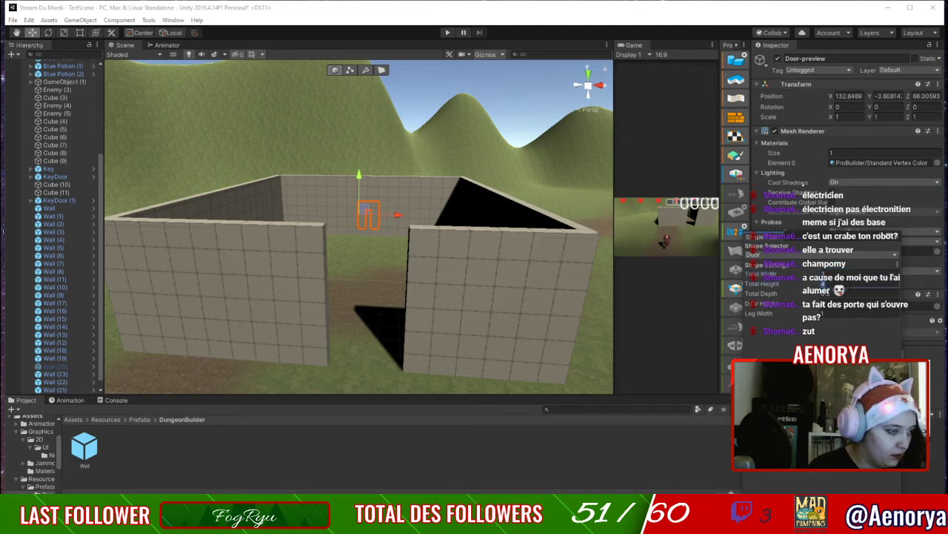
{"action": "type", "text": "6"}
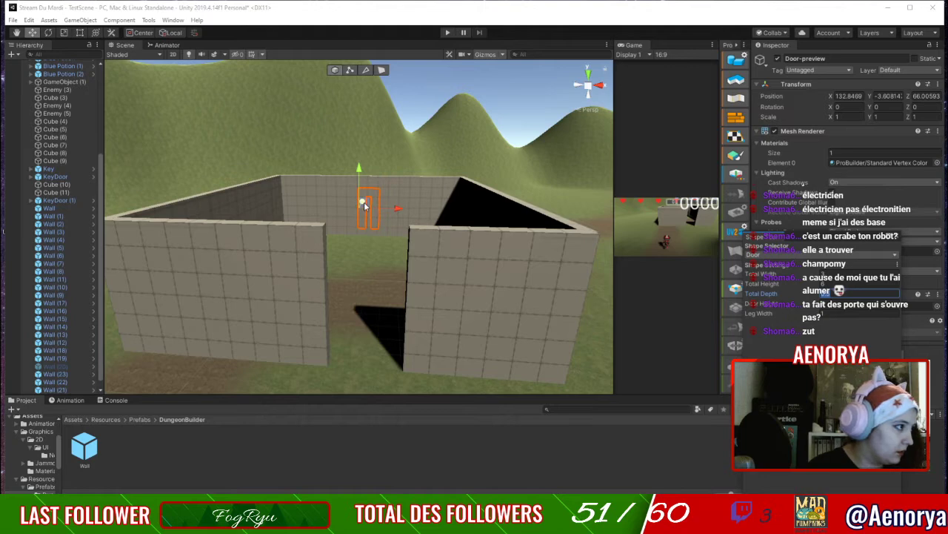
Move the door preview to about X 135.1, Y -0.02 so that it stands in front of the wall gap.
{"action": "left_click", "coordinate": [360, 252]}
{"action": "left_click_drag", "start_coordinate": [361, 255], "coordinate": [356, 266]}
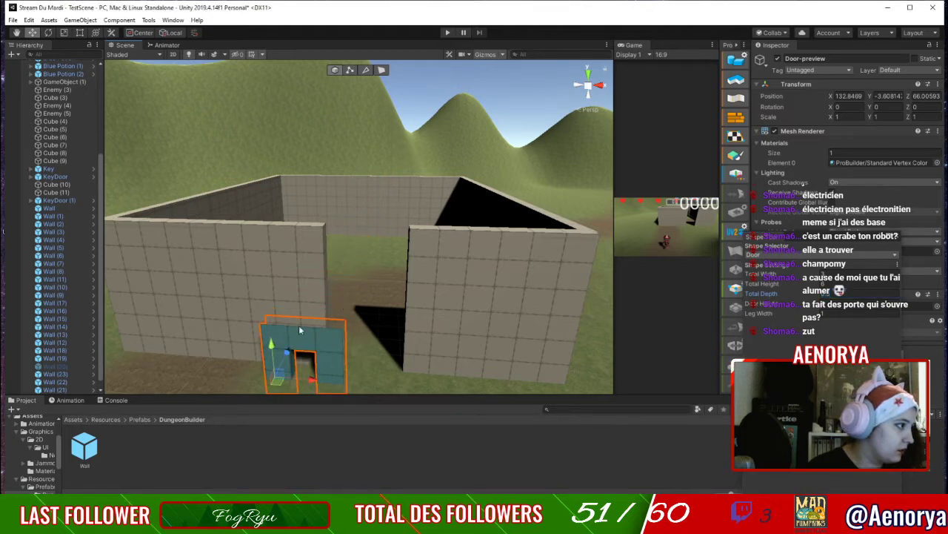
{"action": "left_click_drag", "start_coordinate": [276, 354], "coordinate": [273, 269]}
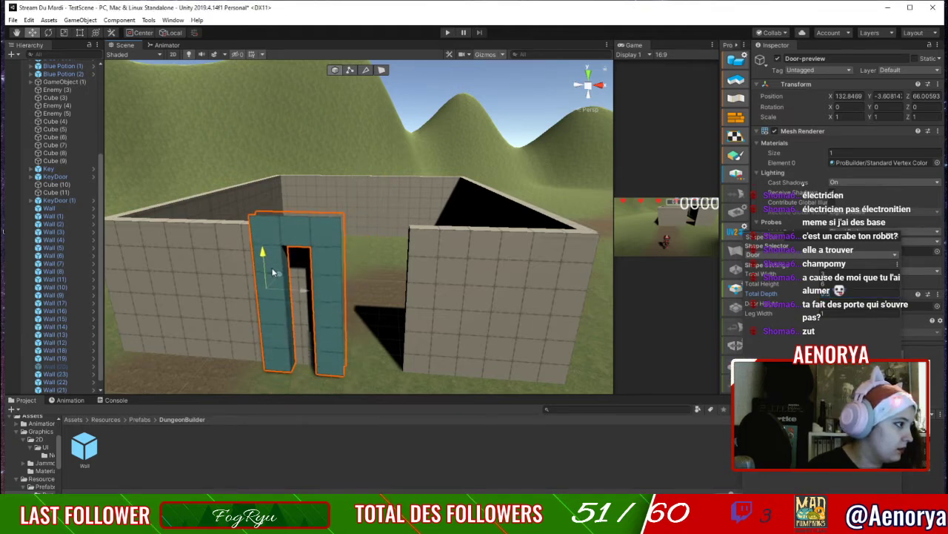
{"action": "left_click_drag", "start_coordinate": [308, 298], "coordinate": [364, 299]}
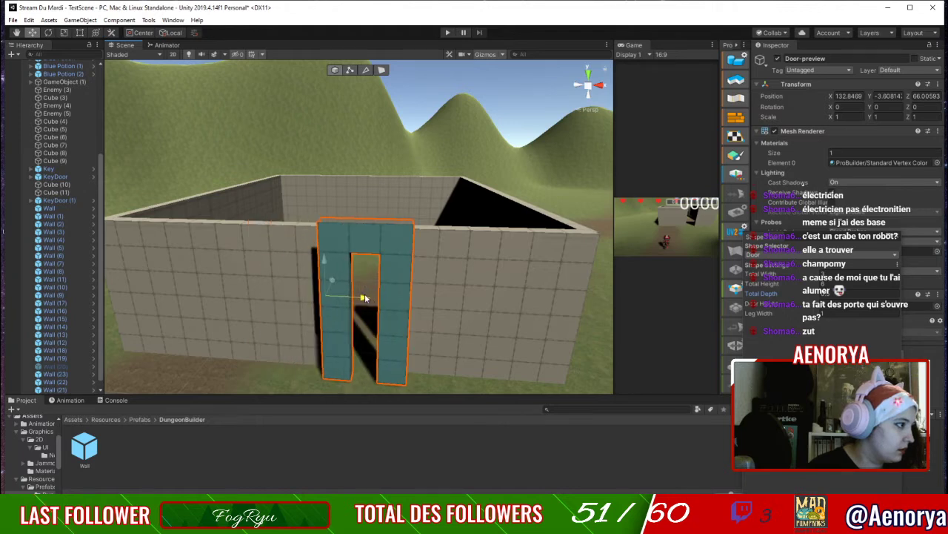
Move the door preview along Z to about 32.43, into the line of the wall.
{"action": "right_click_drag", "start_coordinate": [511, 215], "coordinate": [445, 298]}
{"action": "middle_click_drag", "start_coordinate": [518, 185], "coordinate": [437, 269]}
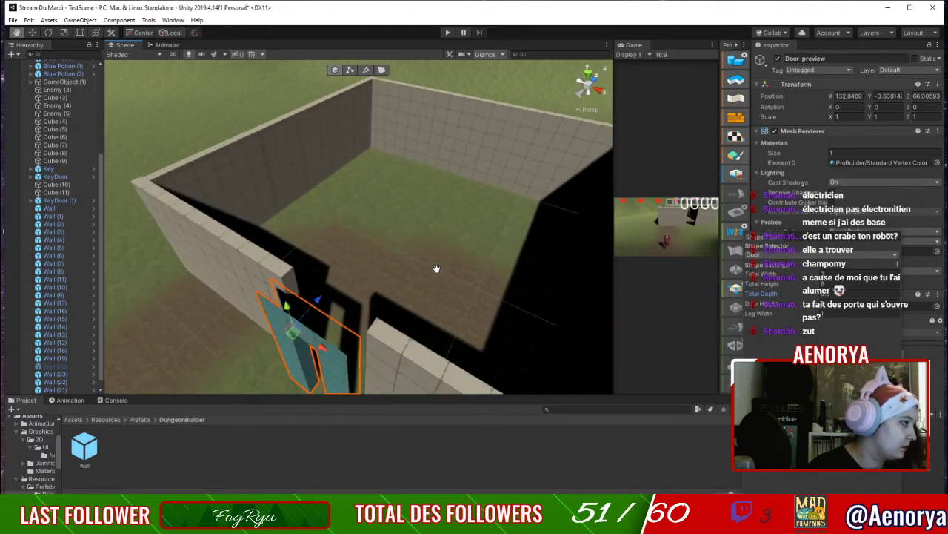
{"action": "right_click_drag", "start_coordinate": [437, 269], "coordinate": [285, 348]}
{"action": "middle_click_drag", "start_coordinate": [504, 248], "coordinate": [389, 277]}
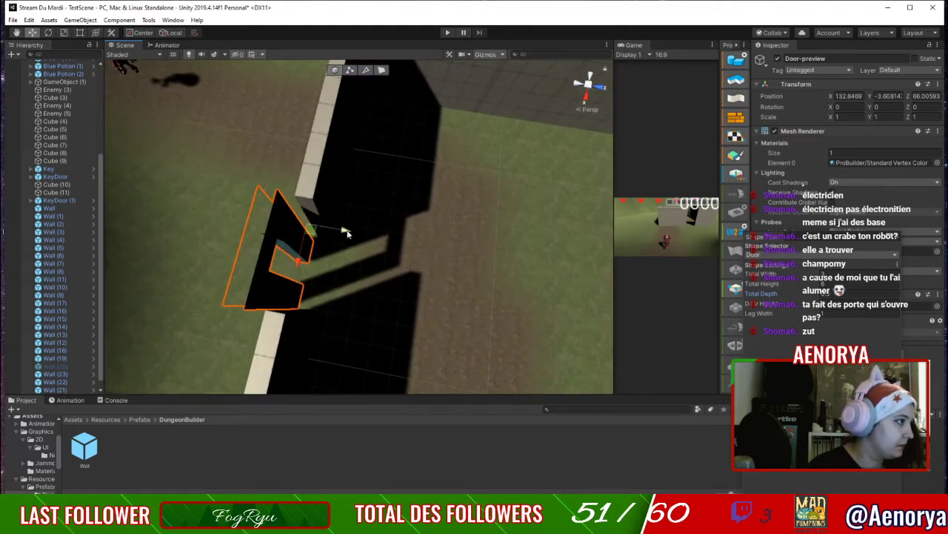
{"action": "left_click_drag", "start_coordinate": [347, 234], "coordinate": [365, 235]}
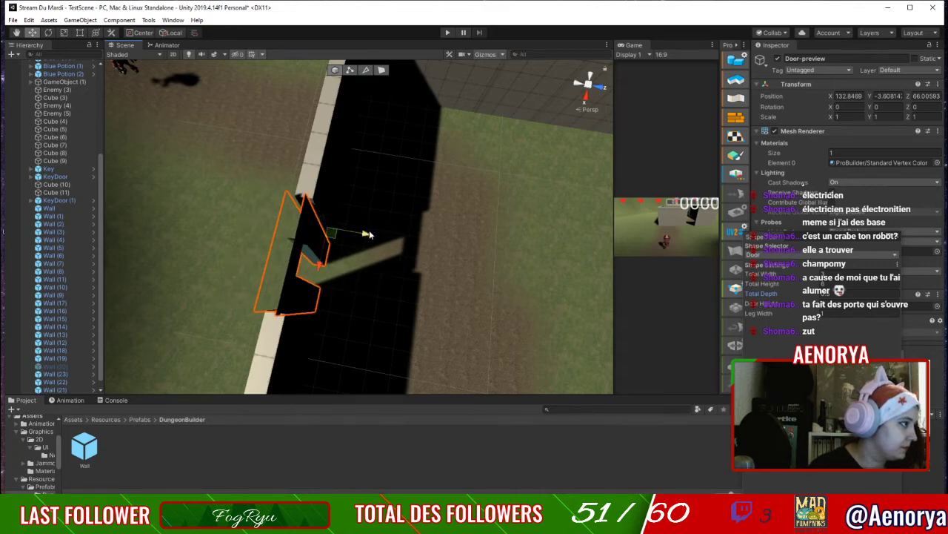
Reduce the door's leg width to 0.23 to widen the opening.
{"action": "right_click_drag", "start_coordinate": [370, 234], "coordinate": [463, 225]}
{"action": "middle_click_drag", "start_coordinate": [463, 225], "coordinate": [499, 207]}
{"action": "right_click_drag", "start_coordinate": [499, 208], "coordinate": [485, 208]}
{"action": "middle_click_drag", "start_coordinate": [484, 208], "coordinate": [475, 231]}
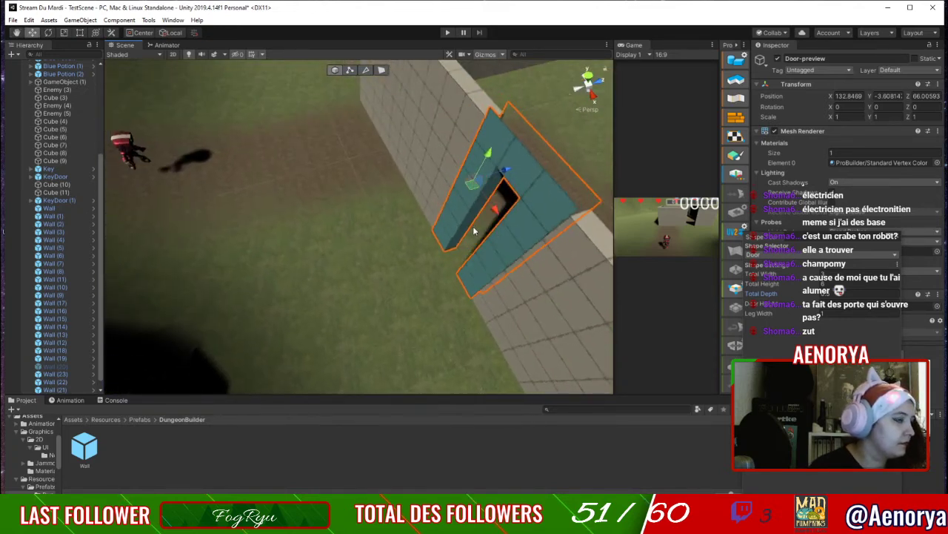
{"action": "right_click_drag", "start_coordinate": [474, 231], "coordinate": [540, 215]}
{"action": "middle_click_drag", "start_coordinate": [537, 284], "coordinate": [572, 250]}
{"action": "right_click_drag", "start_coordinate": [573, 250], "coordinate": [560, 243]}
{"action": "middle_click_drag", "start_coordinate": [552, 300], "coordinate": [546, 245]}
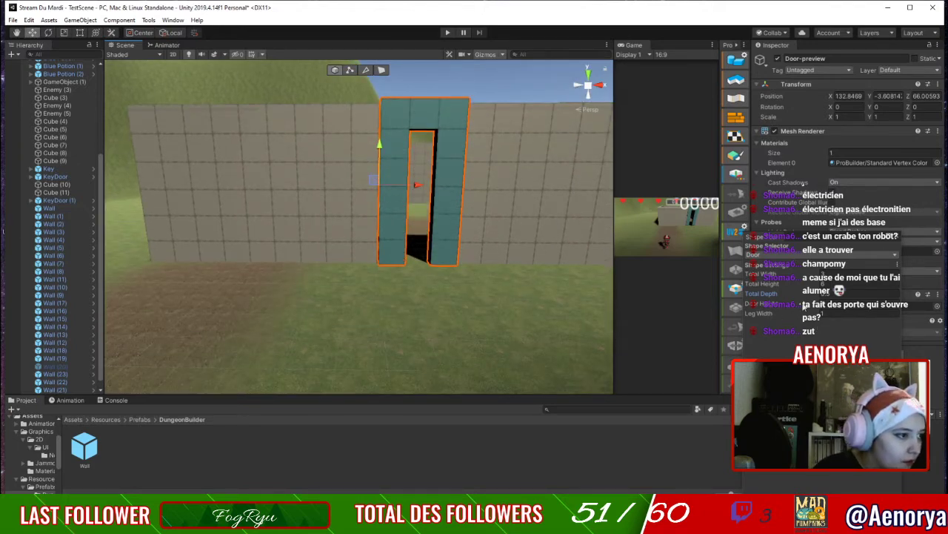
{"action": "left_click_drag", "start_coordinate": [794, 312], "coordinate": [780, 319]}
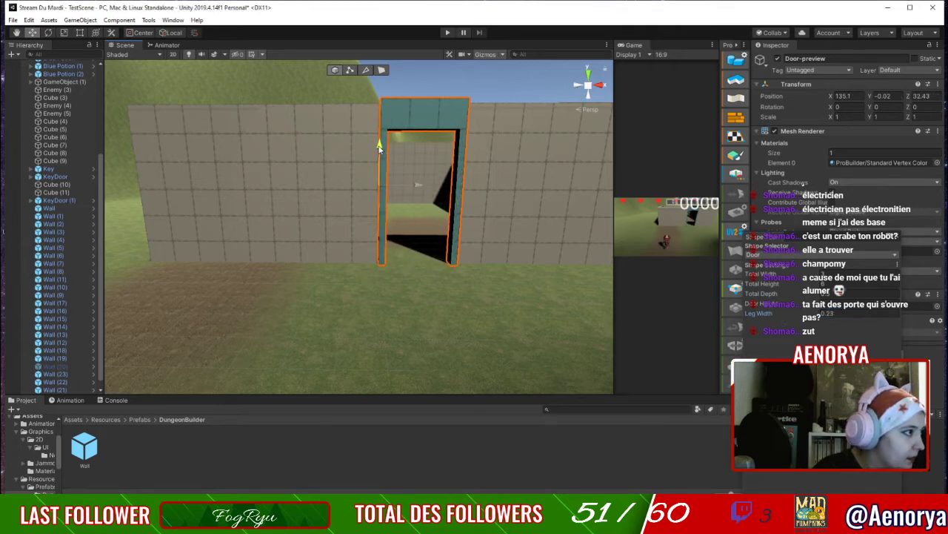
Lower the door preview slightly so that its top edge is level with the neighbouring walls.
{"action": "left_click_drag", "start_coordinate": [378, 149], "coordinate": [381, 151]}
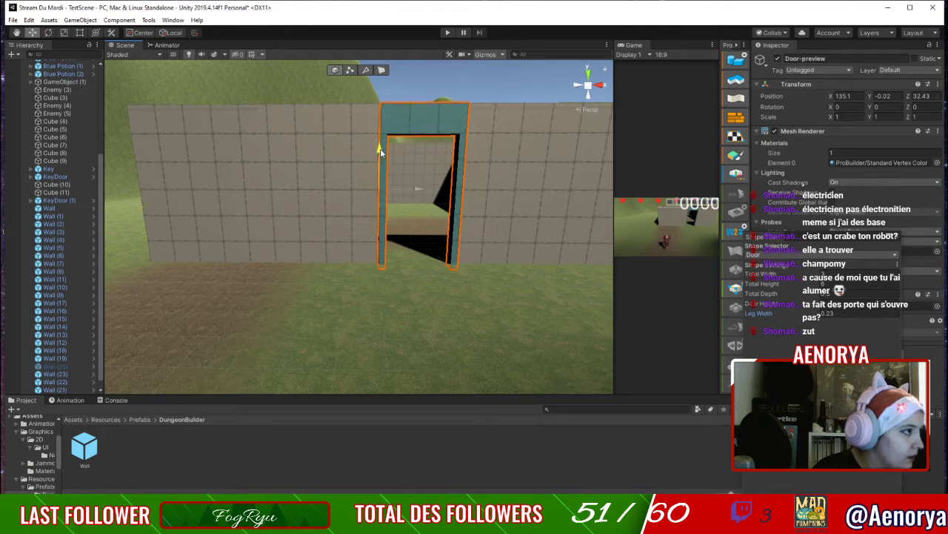
{"action": "scroll", "coordinate": [446, 200], "scroll_direction": "up", "scroll_amount": 3}
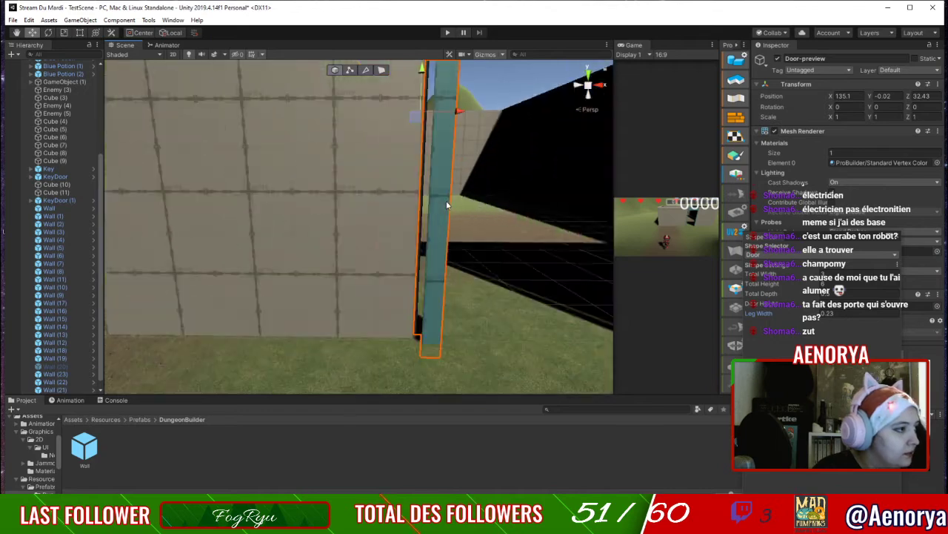
{"action": "scroll", "coordinate": [447, 200], "scroll_direction": "down", "scroll_amount": 1}
{"action": "scroll", "coordinate": [449, 201], "scroll_direction": "up", "scroll_amount": 1}
{"action": "mouse_move", "coordinate": [526, 171]}
{"action": "middle_mouse_down"}
{"action": "mouse_move", "coordinate": [518, 187]}
{"action": "mouse_move", "coordinate": [479, 180]}
{"action": "mouse_move", "coordinate": [514, 181]}
{"action": "middle_mouse_up"}
{"action": "scroll", "coordinate": [451, 165], "scroll_direction": "down", "scroll_amount": 3}
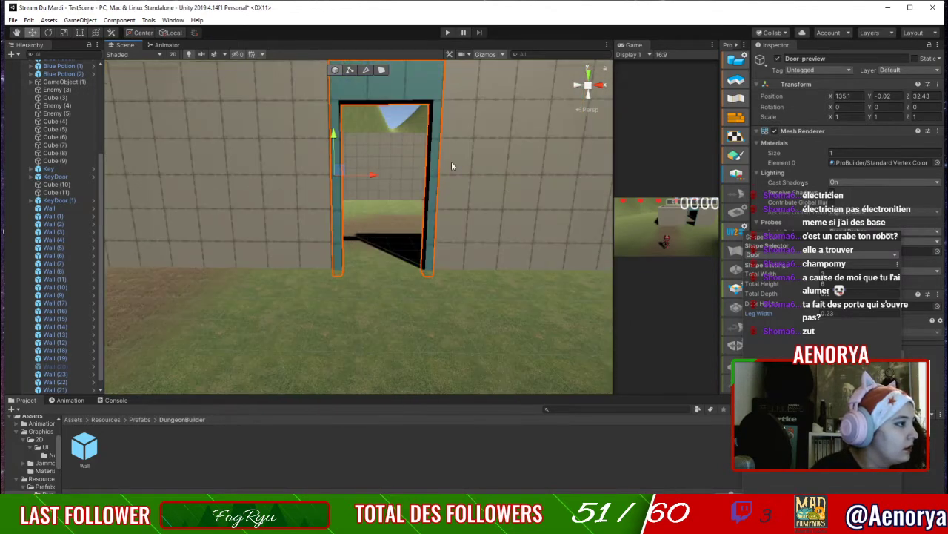
Check the door from above and fine-tune its Z position to match the thickness of the adjacent walls.
{"action": "middle_click_drag", "start_coordinate": [370, 175], "coordinate": [443, 264]}
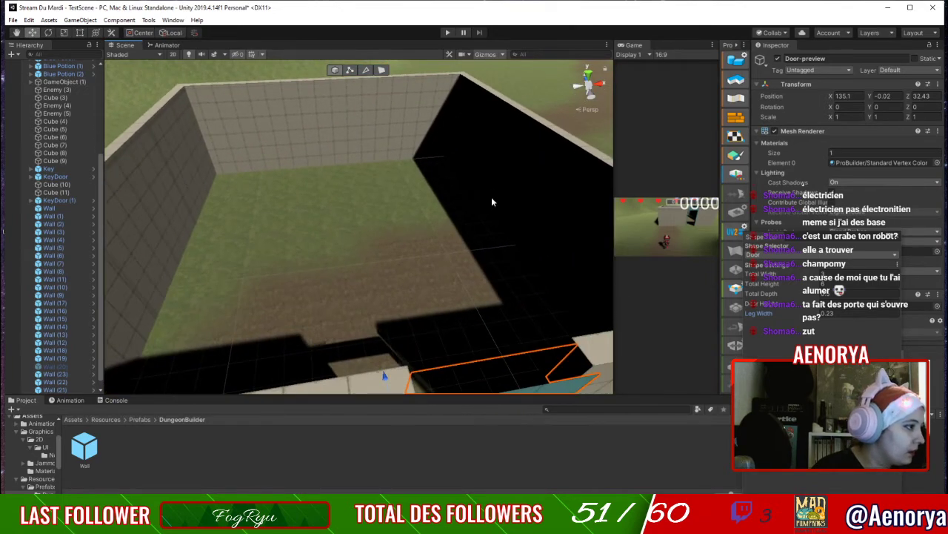
{"action": "right_click_drag", "start_coordinate": [491, 196], "coordinate": [478, 285]}
{"action": "middle_click_drag", "start_coordinate": [465, 166], "coordinate": [449, 193]}
{"action": "scroll", "coordinate": [449, 193], "scroll_direction": "down", "scroll_amount": 4}
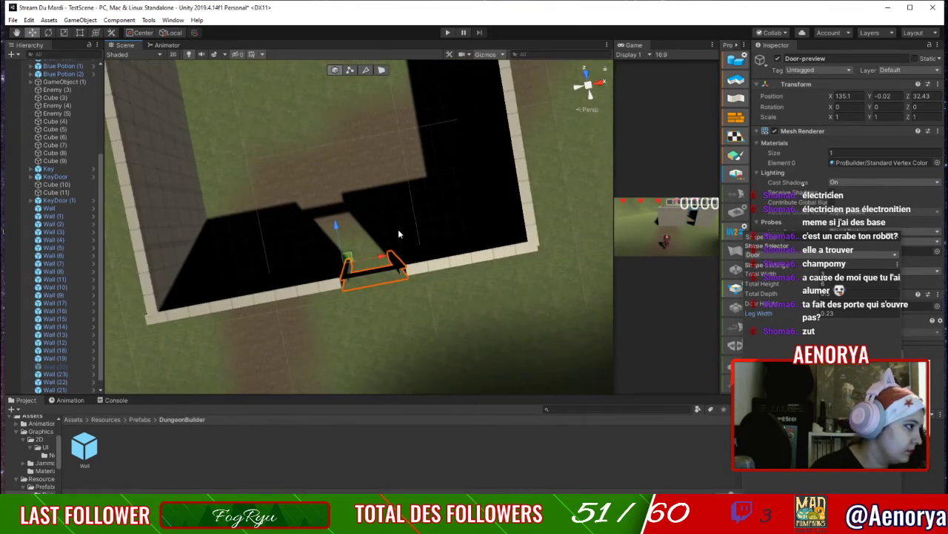
{"action": "left_click_drag", "start_coordinate": [335, 221], "coordinate": [335, 221]}
{"action": "right_click_drag", "start_coordinate": [391, 297], "coordinate": [385, 264]}
{"action": "mouse_move", "coordinate": [385, 264]}
{"action": "middle_mouse_down"}
{"action": "mouse_move", "coordinate": [395, 245]}
{"action": "mouse_move", "coordinate": [380, 247]}
{"action": "middle_mouse_up"}
{"action": "right_click_drag", "start_coordinate": [396, 244], "coordinate": [412, 259]}
{"action": "middle_click_drag", "start_coordinate": [412, 259], "coordinate": [411, 214]}
{"action": "scroll", "coordinate": [409, 215], "scroll_direction": "up", "scroll_amount": 3}
{"action": "right_click_drag", "start_coordinate": [409, 208], "coordinate": [406, 89]}
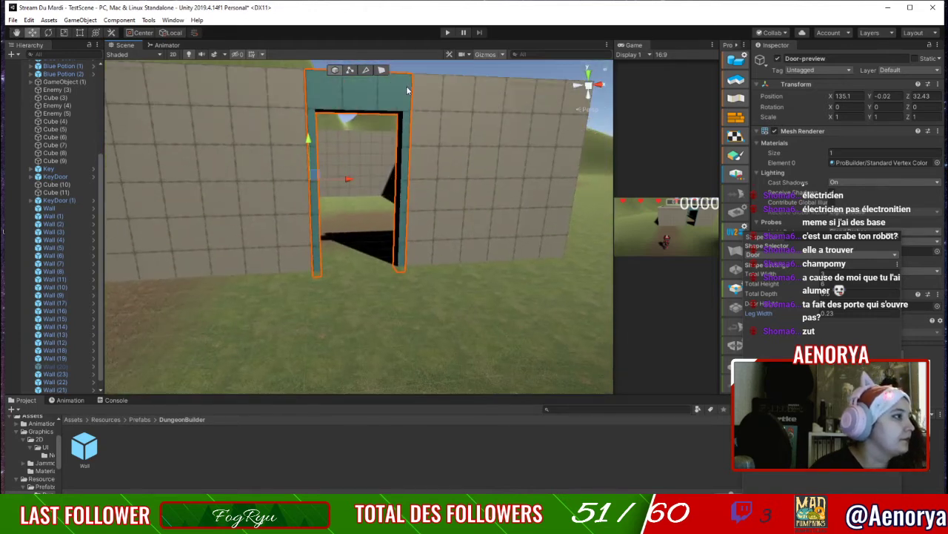
Build the door from the preview, discard the extra preview and shift the door along X to about 135.04.
{"action": "left_click_drag", "start_coordinate": [406, 85], "coordinate": [485, 197], "text": "alt"}
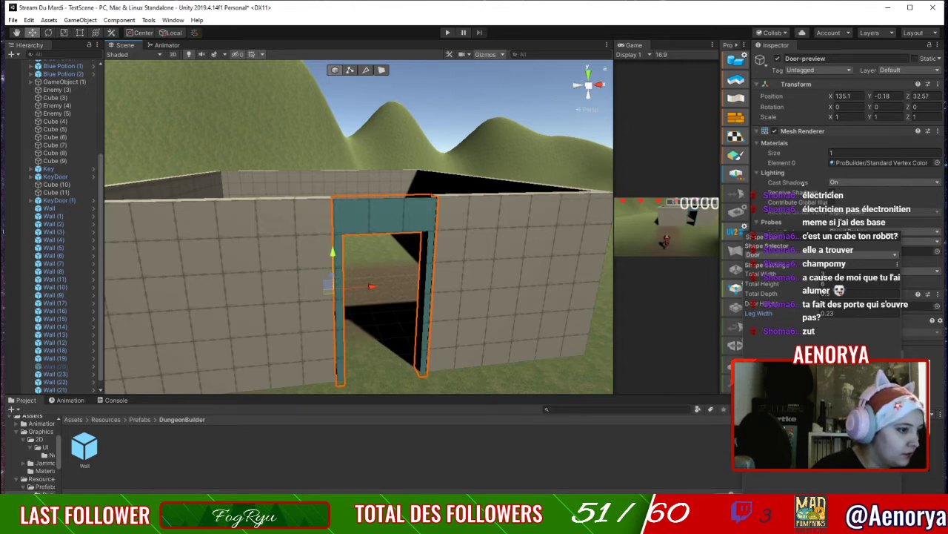
{"action": "left_click", "coordinate": [822, 502]}
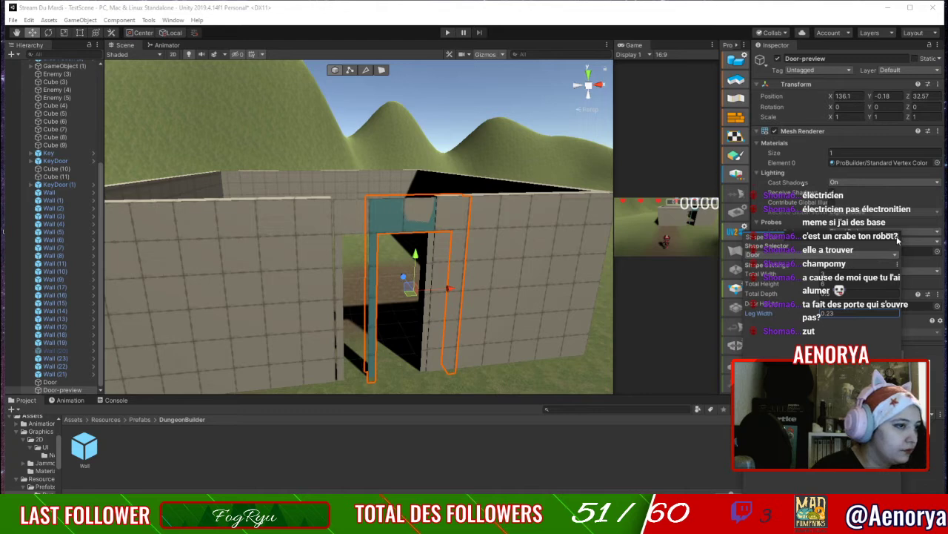
{"action": "left_click", "coordinate": [361, 207]}
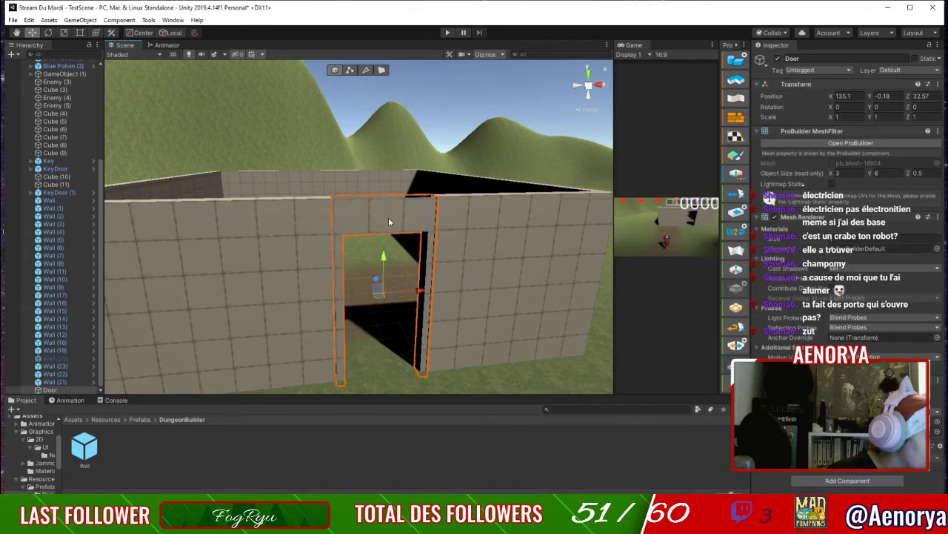
{"action": "left_click_drag", "start_coordinate": [421, 290], "coordinate": [419, 290]}
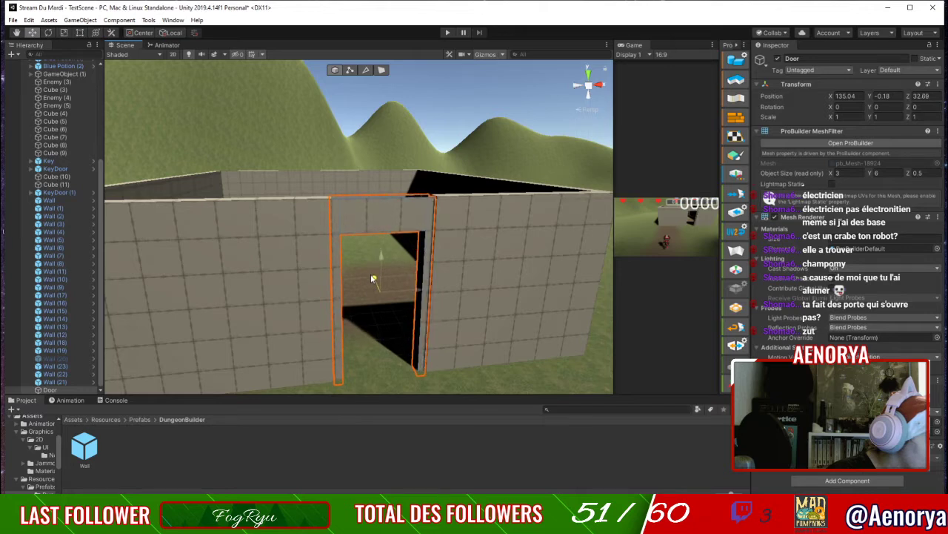
{"action": "left_click_drag", "start_coordinate": [409, 269], "coordinate": [463, 286], "text": "alt"}
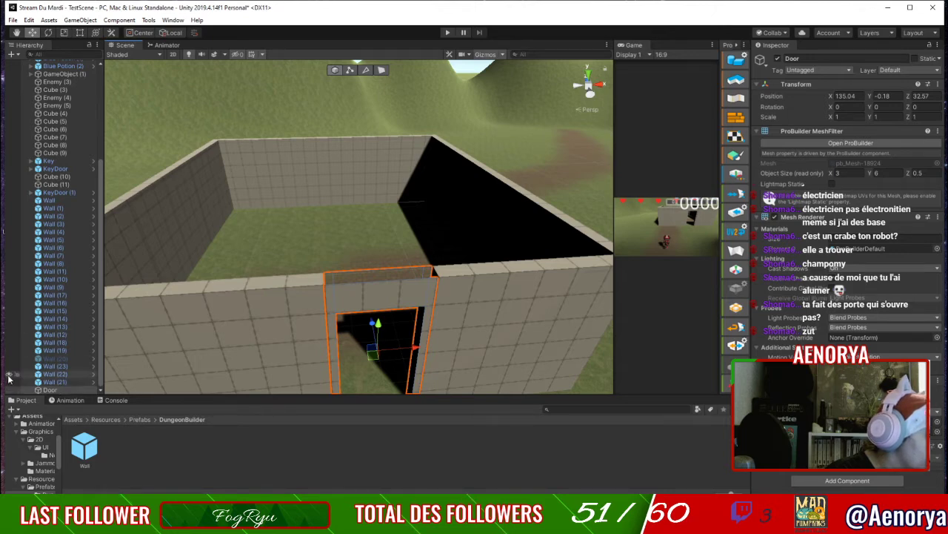
Create a cube as a child of Door and raise it to about Y 5.53, at lintel height.
{"action": "left_click", "coordinate": [36, 390]}
{"action": "right_click", "coordinate": [36, 391]}
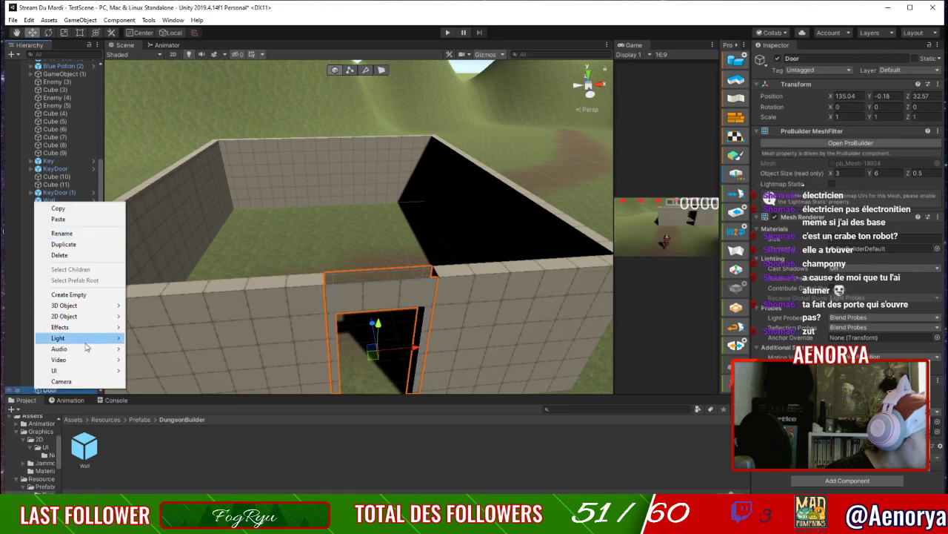
{"action": "mouse_move", "coordinate": [86, 370]}
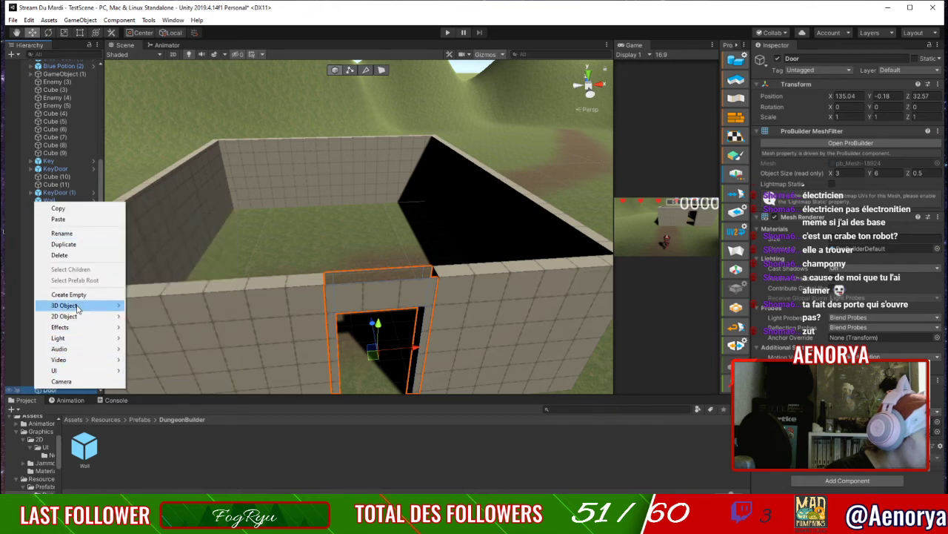
{"action": "mouse_move", "coordinate": [78, 305]}
{"action": "left_click", "coordinate": [178, 307]}
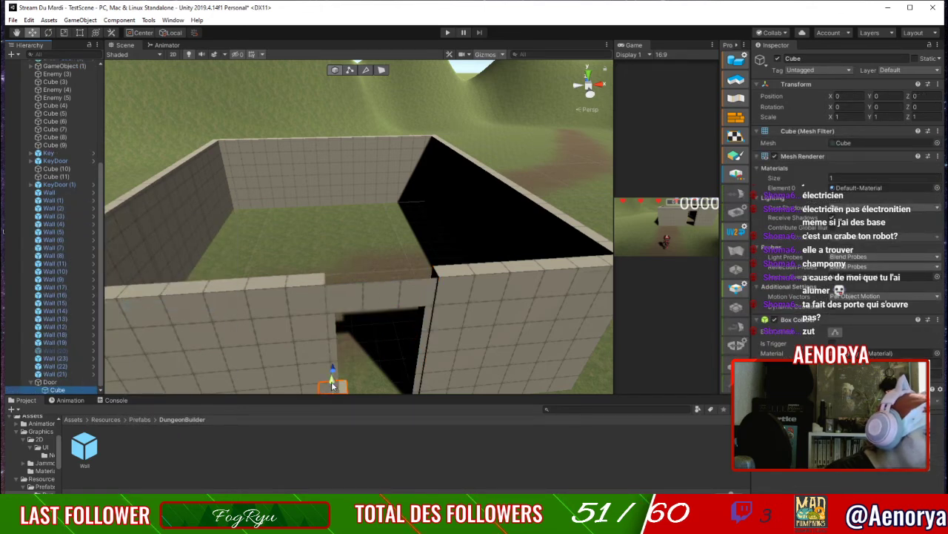
{"action": "left_click_drag", "start_coordinate": [332, 384], "coordinate": [343, 297]}
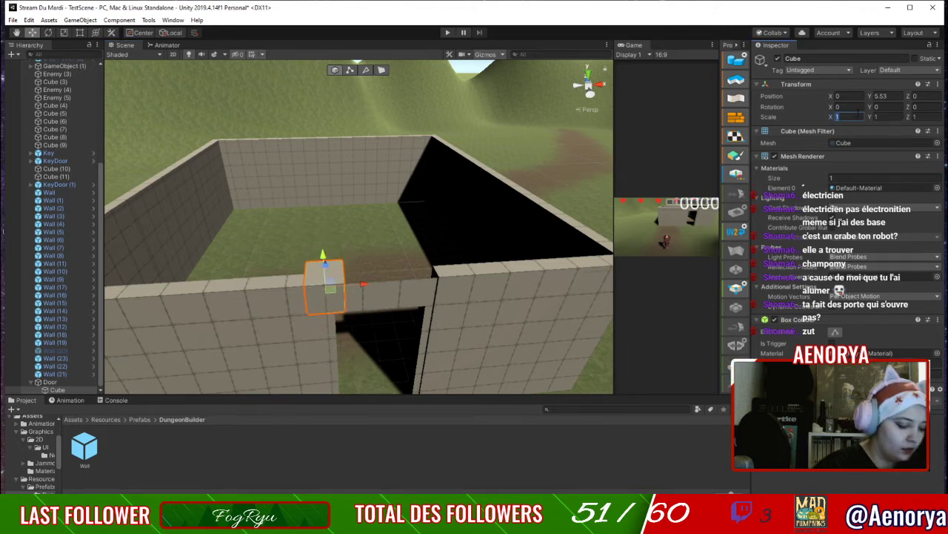
Scale the child cube to 3 on X and 0.5 on Z.
{"action": "type", "text": "3"}
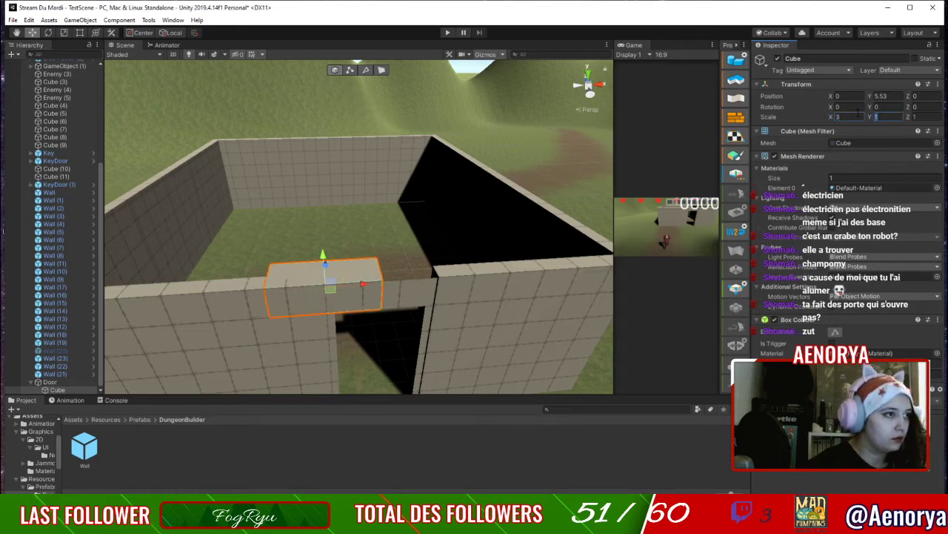
{"action": "key", "text": "Tab"}
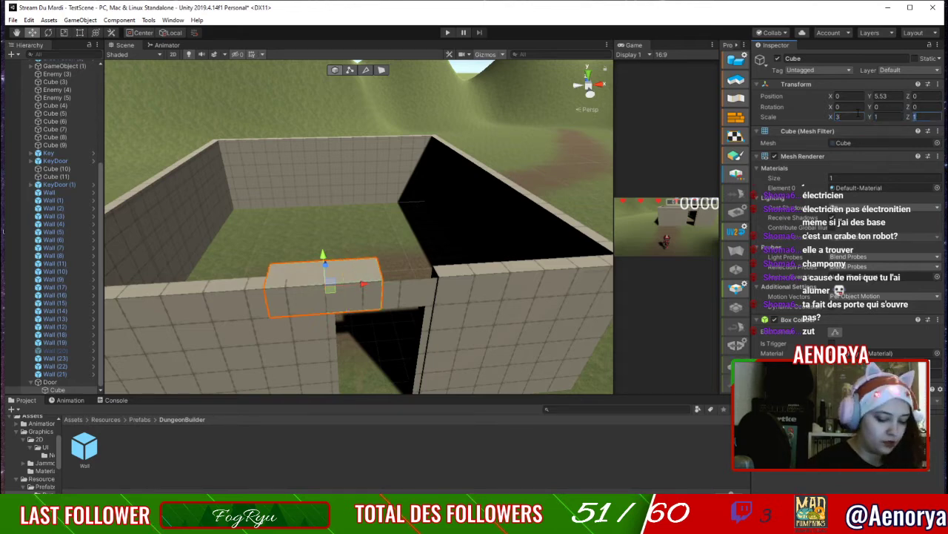
{"action": "type", "text": "0.5"}
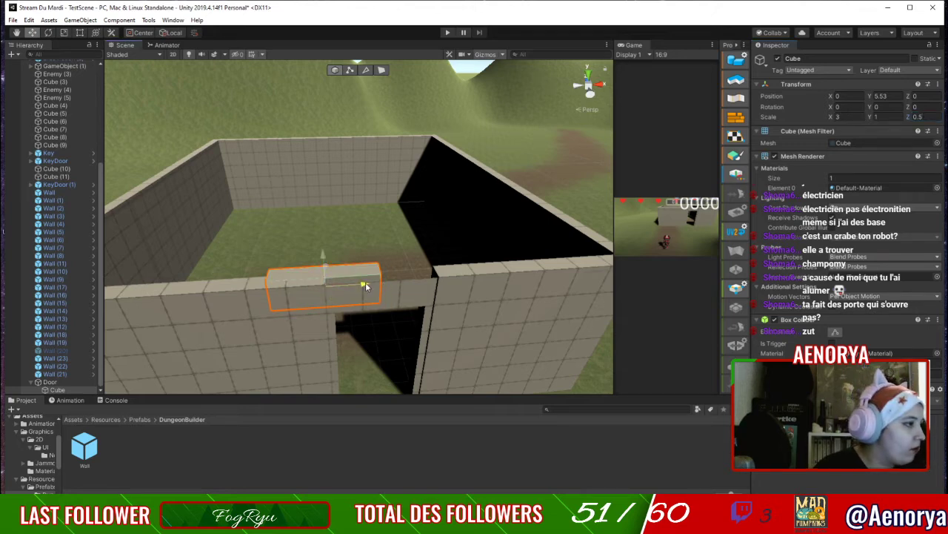
Move the cube to about X 1.5 and Z -0.25 so it sits above the doorway in line with the wall.
{"action": "left_click_drag", "start_coordinate": [363, 284], "coordinate": [494, 292]}
{"action": "middle_click_drag", "start_coordinate": [494, 292], "coordinate": [459, 292]}
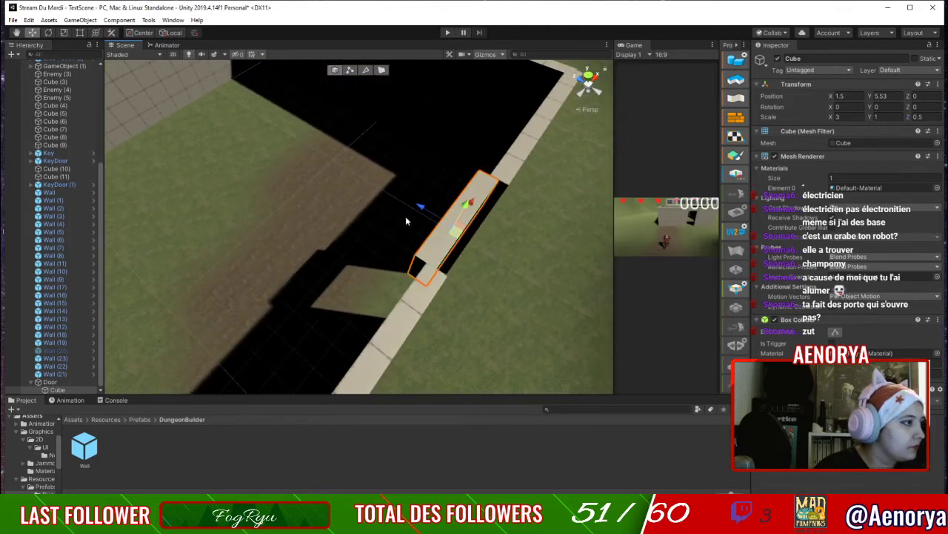
{"action": "left_click_drag", "start_coordinate": [416, 213], "coordinate": [427, 215]}
{"action": "left_click_drag", "start_coordinate": [521, 271], "coordinate": [474, 273], "text": "alt"}
{"action": "middle_click_drag", "start_coordinate": [474, 273], "coordinate": [461, 250]}
{"action": "left_click_drag", "start_coordinate": [461, 250], "coordinate": [356, 145], "text": "alt"}
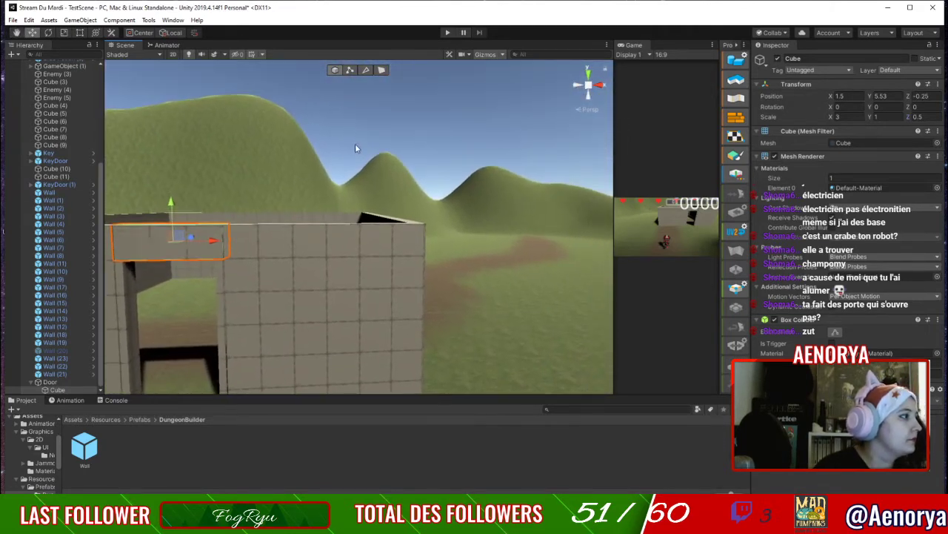
Inspect the cube over the doorway and the whole walled room from close up and from afar.
{"action": "middle_click_drag", "start_coordinate": [356, 146], "coordinate": [406, 151]}
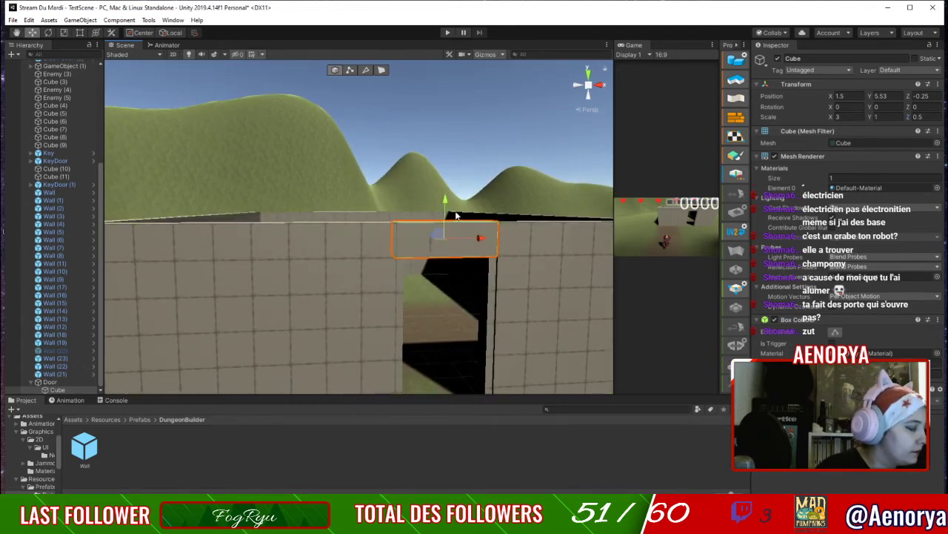
{"action": "right_click_drag", "start_coordinate": [455, 214], "coordinate": [468, 245]}
{"action": "left_click_drag", "start_coordinate": [468, 250], "coordinate": [475, 283], "text": "alt"}
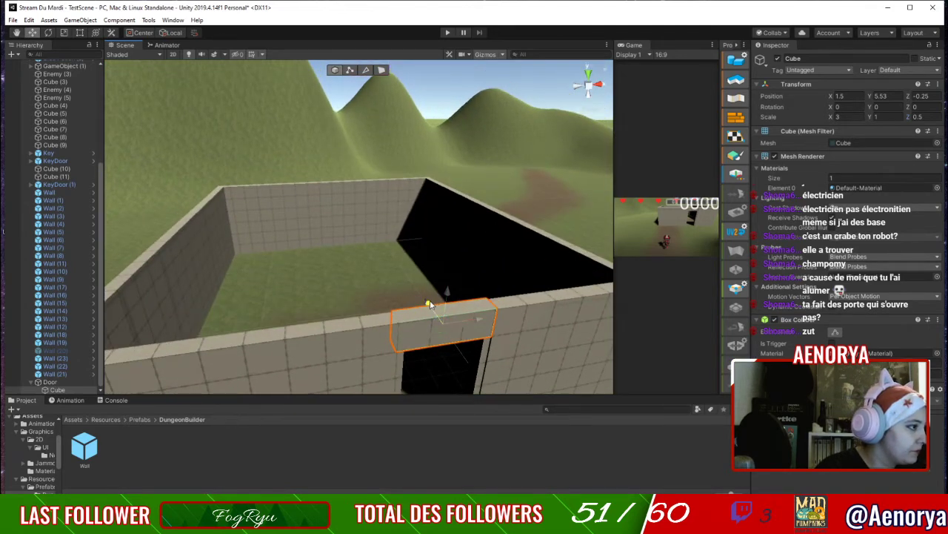
{"action": "left_click_drag", "start_coordinate": [434, 299], "coordinate": [448, 310], "text": "alt"}
{"action": "middle_click_drag", "start_coordinate": [447, 310], "coordinate": [443, 303]}
{"action": "scroll", "coordinate": [438, 280], "scroll_direction": "down", "scroll_amount": 8}
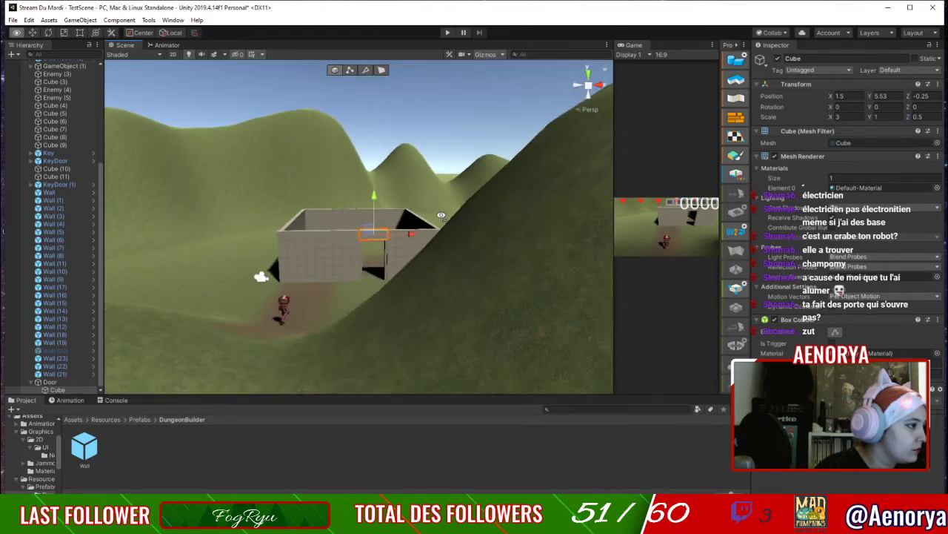
{"action": "left_click_drag", "start_coordinate": [438, 253], "coordinate": [439, 274], "text": "alt"}
{"action": "middle_click_drag", "start_coordinate": [438, 274], "coordinate": [454, 301]}
{"action": "scroll", "coordinate": [443, 326], "scroll_direction": "up", "scroll_amount": 4}
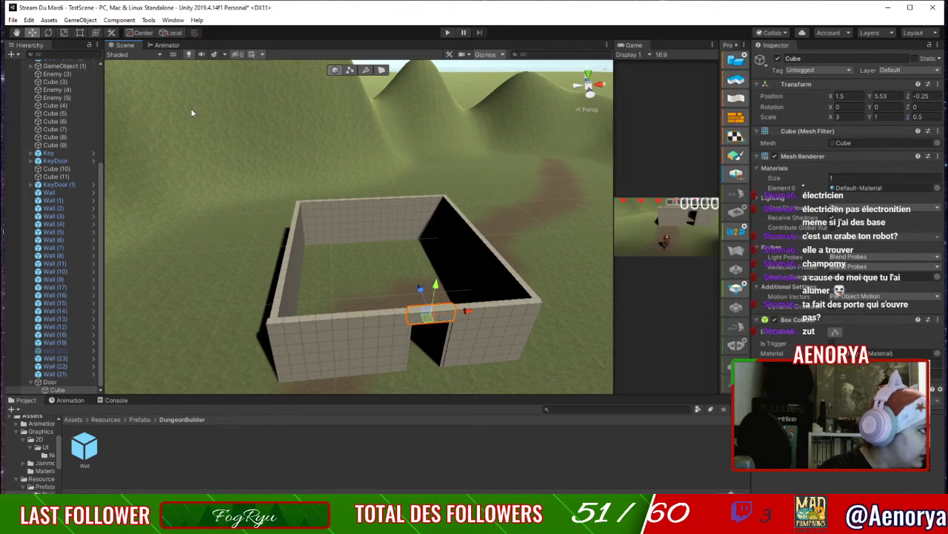
Start a new ProBuilder shape as a Plane and raise its preview to about Y 5.82, near the wall tops.
{"action": "left_click", "coordinate": [736, 60]}
{"action": "left_click", "coordinate": [830, 255]}
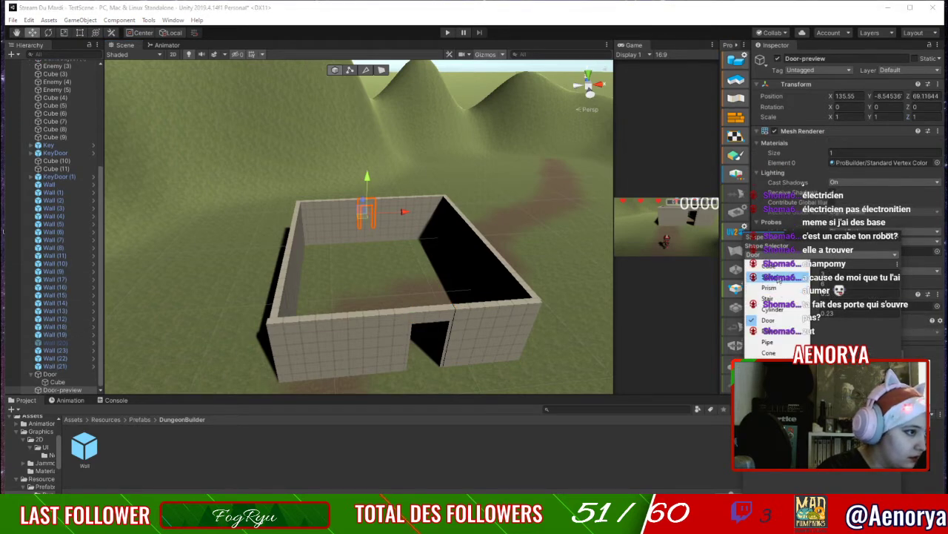
{"action": "left_click", "coordinate": [775, 332]}
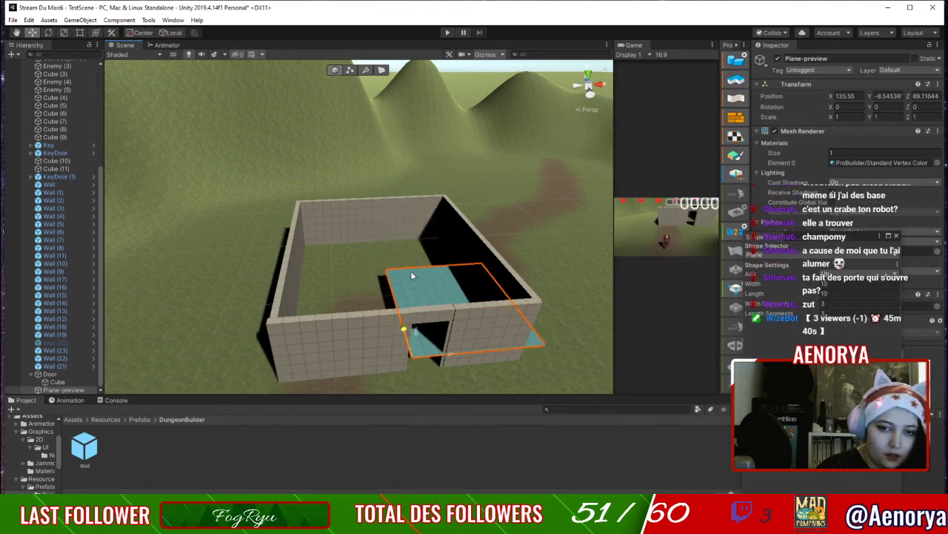
{"action": "left_click_drag", "start_coordinate": [401, 277], "coordinate": [404, 244]}
Count the segments along the front wall, from one corner past the doorway to the other.
{"action": "left_click", "coordinate": [279, 345]}
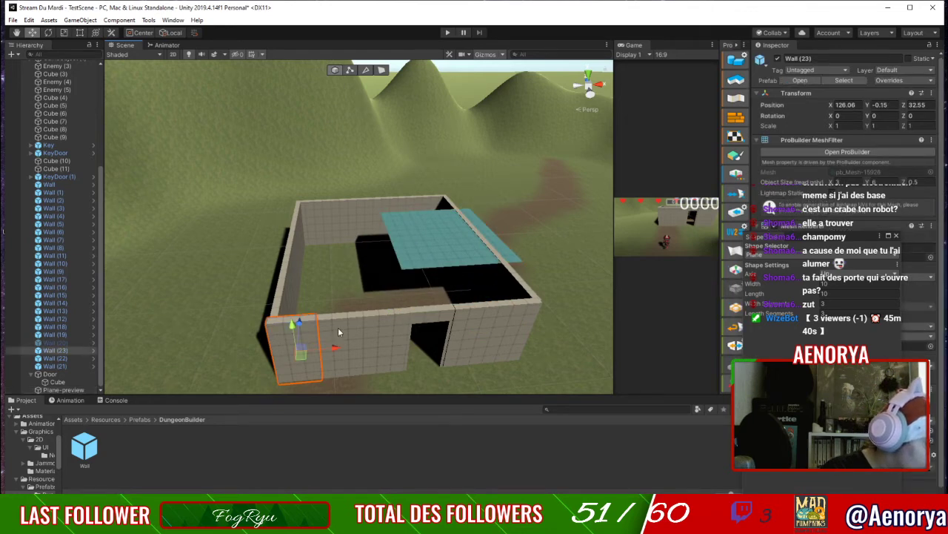
{"action": "left_click", "coordinate": [344, 331]}
{"action": "left_click", "coordinate": [383, 322]}
{"action": "left_click", "coordinate": [434, 315]}
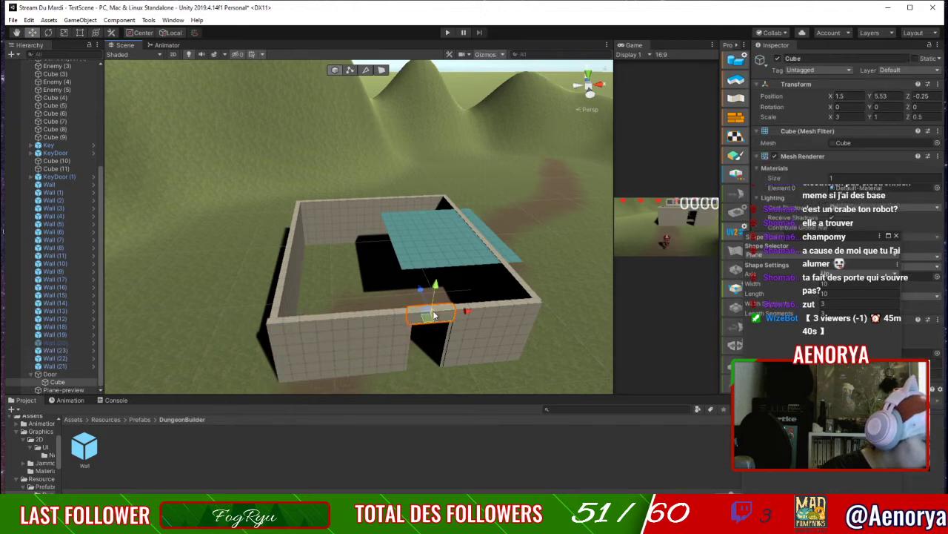
{"action": "left_click", "coordinate": [479, 330]}
{"action": "left_click", "coordinate": [527, 317]}
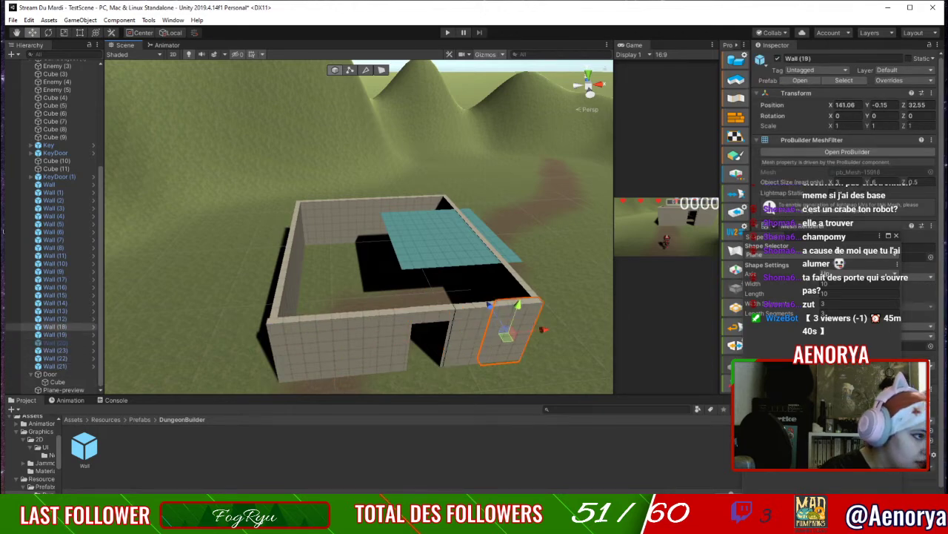
Set the plane's width and length to 36.
{"action": "left_click", "coordinate": [850, 283]}
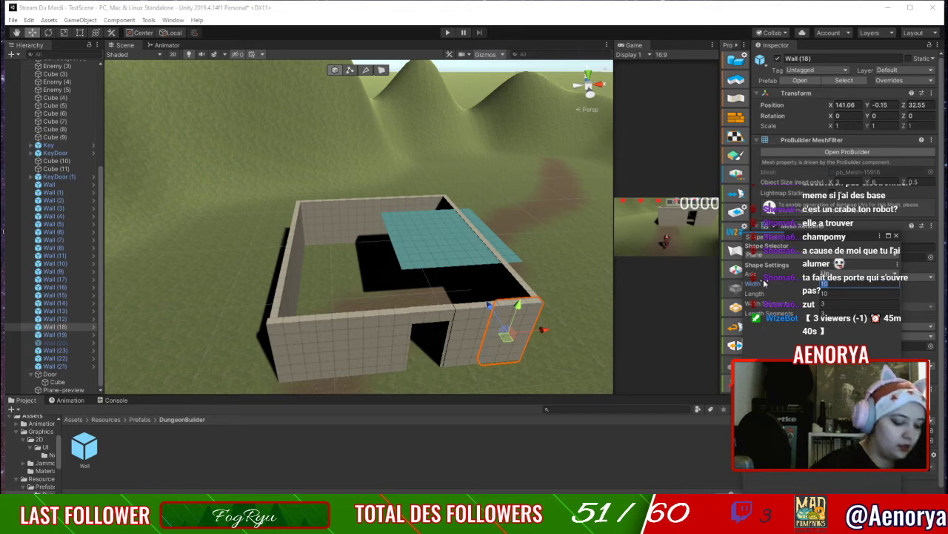
{"action": "type", "text": "30"}
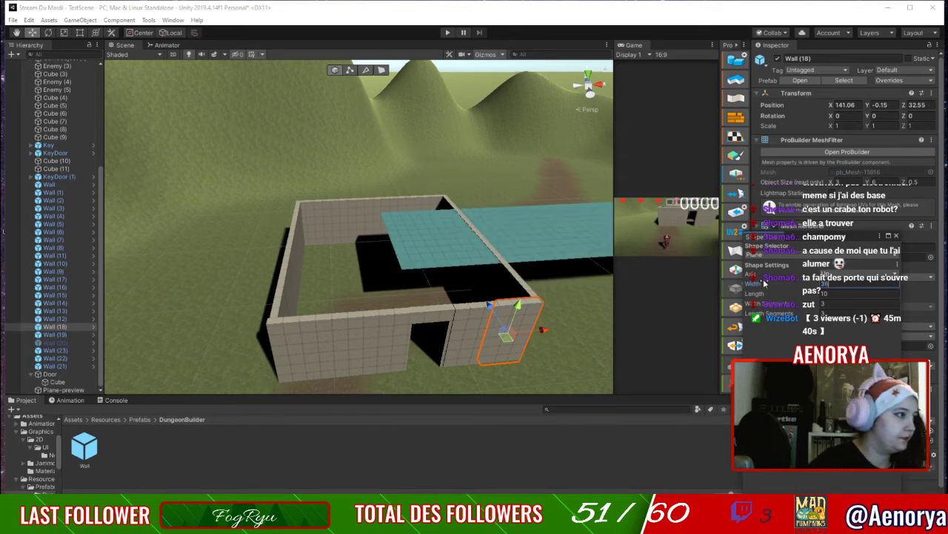
{"action": "left_click", "coordinate": [863, 293]}
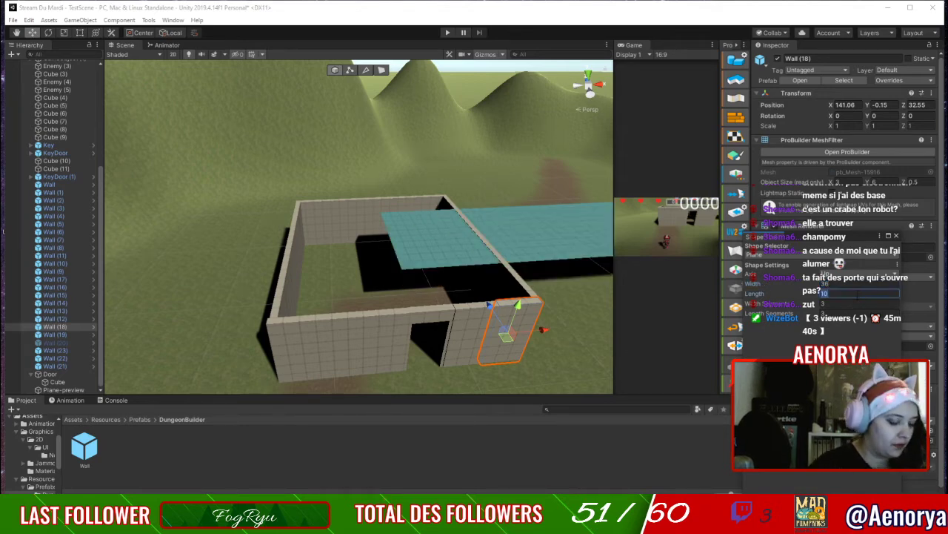
{"action": "type", "text": "36"}
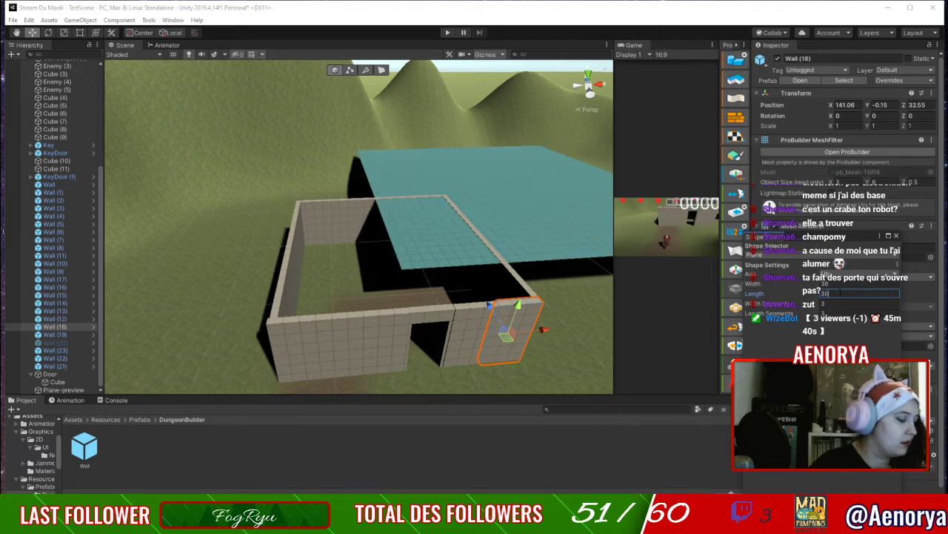
Align the plane preview with the room's front corner at about X 126.2, Z 32.2 and build it 18 wide and 18 long.
{"action": "left_click", "coordinate": [557, 220]}
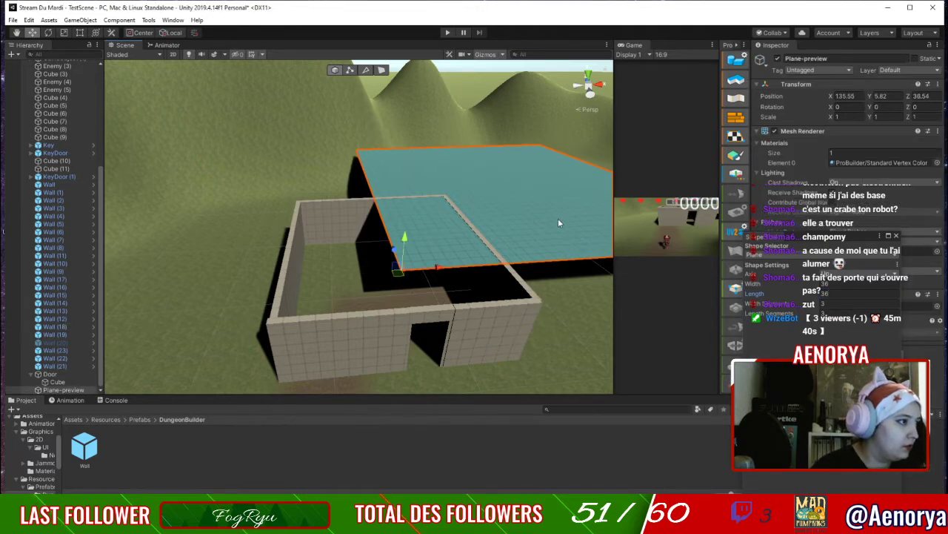
{"action": "left_click_drag", "start_coordinate": [396, 274], "coordinate": [261, 331]}
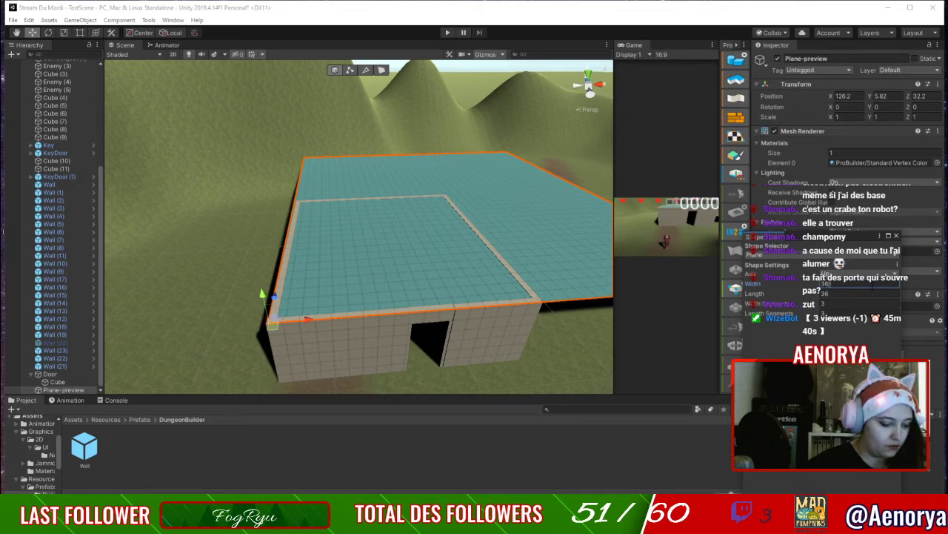
{"action": "type", "text": "2"}
{"action": "key", "text": "Tab"}
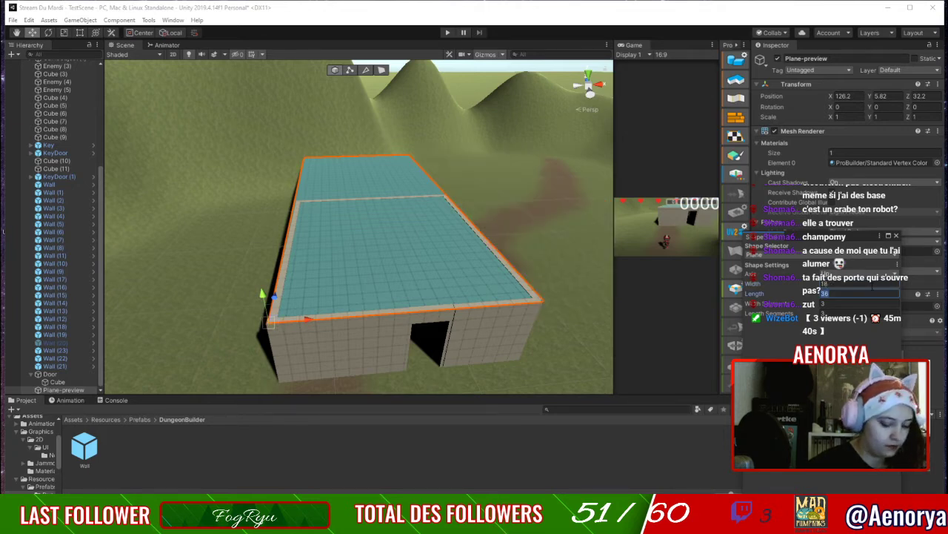
{"action": "key", "text": "BackSpace"}
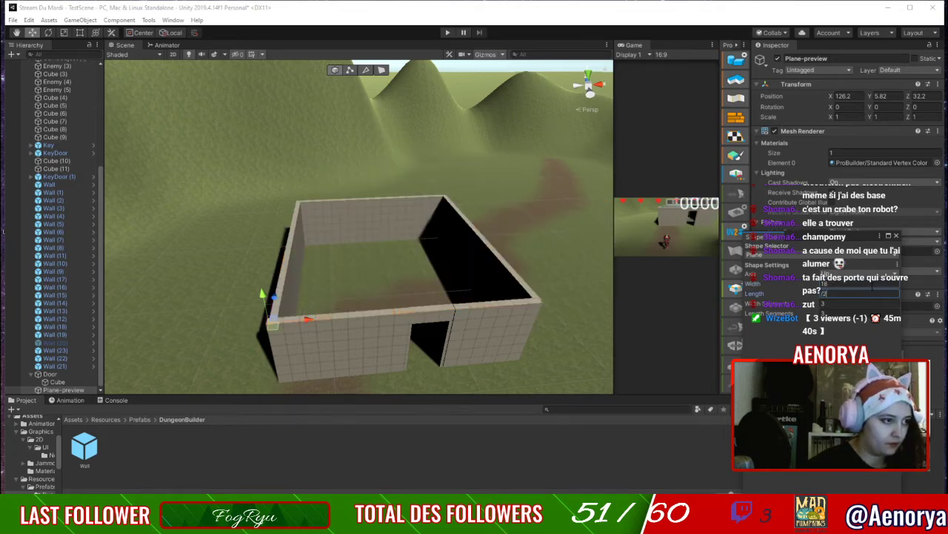
{"action": "type", "text": "18"}
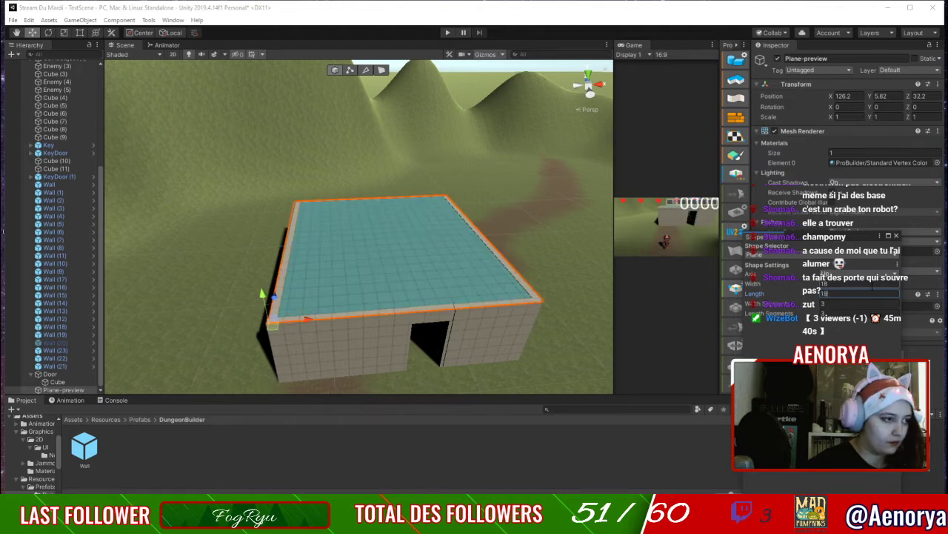
{"action": "key", "text": "Return"}
Rotate the roof plane to about -180.7 degrees on Z so it faces into the room, and check it from below.
{"action": "right_click_drag", "start_coordinate": [428, 343], "coordinate": [447, 304]}
{"action": "mouse_move", "coordinate": [463, 352]}
{"action": "middle_mouse_down"}
{"action": "mouse_move", "coordinate": [455, 271]}
{"action": "mouse_move", "coordinate": [463, 360]}
{"action": "middle_mouse_up"}
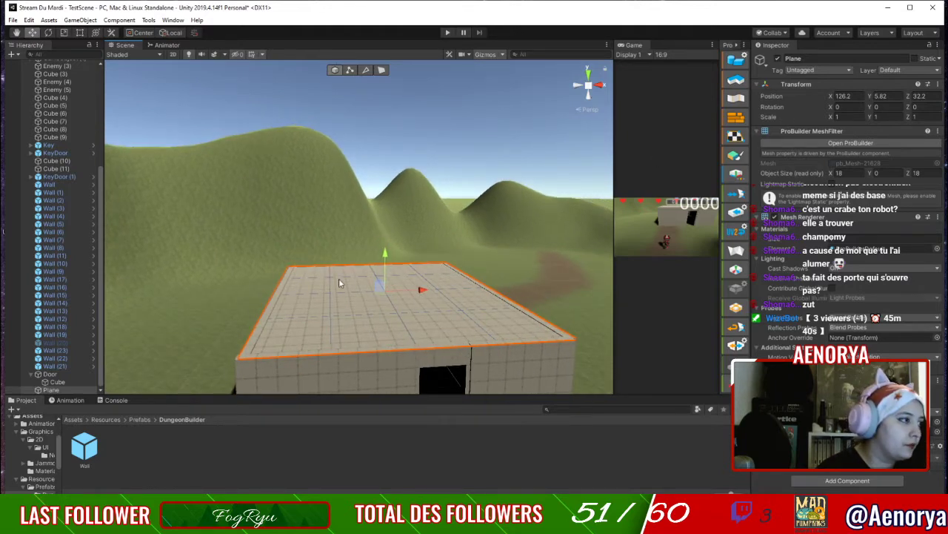
{"action": "key", "text": "e"}
{"action": "left_click_drag", "start_coordinate": [352, 281], "coordinate": [852, 249]}
{"action": "right_click_drag", "start_coordinate": [510, 328], "coordinate": [538, 284]}
{"action": "middle_click_drag", "start_coordinate": [539, 284], "coordinate": [544, 196]}
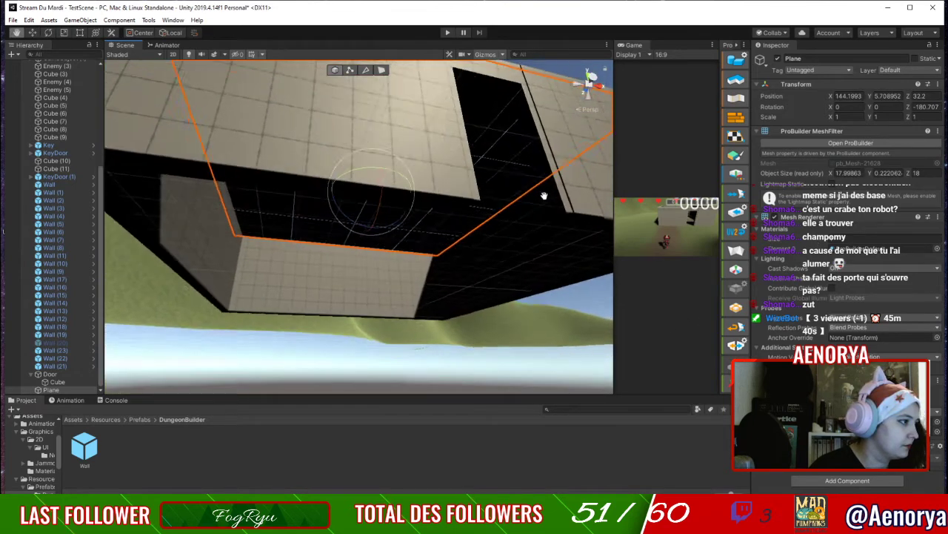
{"action": "left_click_drag", "start_coordinate": [544, 195], "coordinate": [533, 305], "text": "alt"}
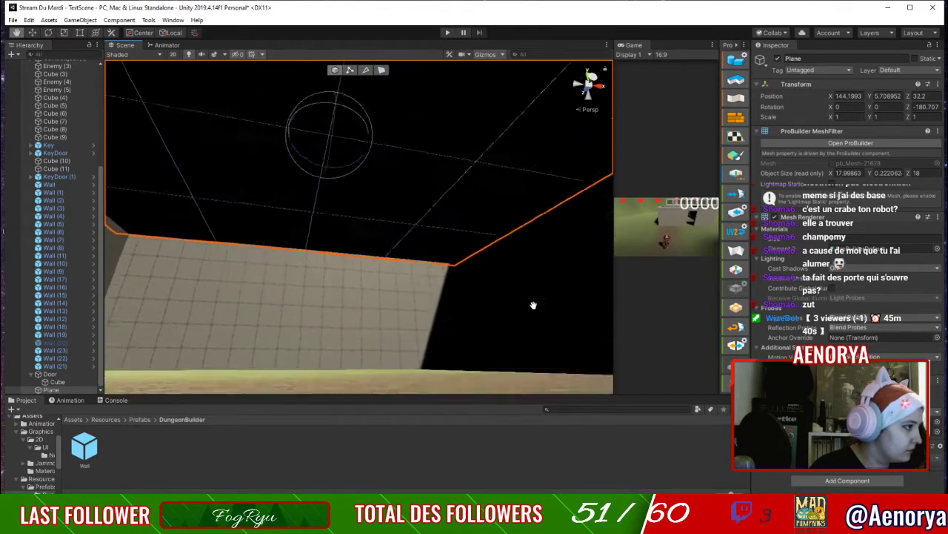
Undo the roof plane's rotation and lower the plane to about Y 0.09 as the room's floor.
{"action": "middle_click_drag", "start_coordinate": [534, 304], "coordinate": [526, 320]}
{"action": "right_click_drag", "start_coordinate": [525, 322], "coordinate": [443, 401]}
{"action": "scroll", "coordinate": [490, 301], "scroll_direction": "down", "scroll_amount": 9}
{"action": "middle_click_drag", "start_coordinate": [491, 263], "coordinate": [491, 225]}
{"action": "left_click_drag", "start_coordinate": [492, 224], "coordinate": [493, 296], "text": "alt"}
{"action": "middle_click_drag", "start_coordinate": [493, 297], "coordinate": [493, 255]}
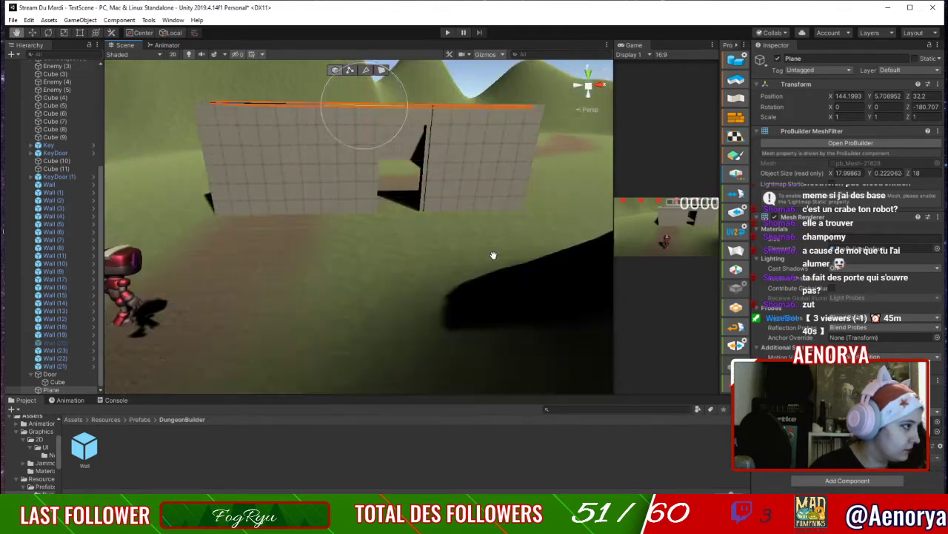
{"action": "left_click_drag", "start_coordinate": [492, 255], "coordinate": [503, 278], "text": "alt"}
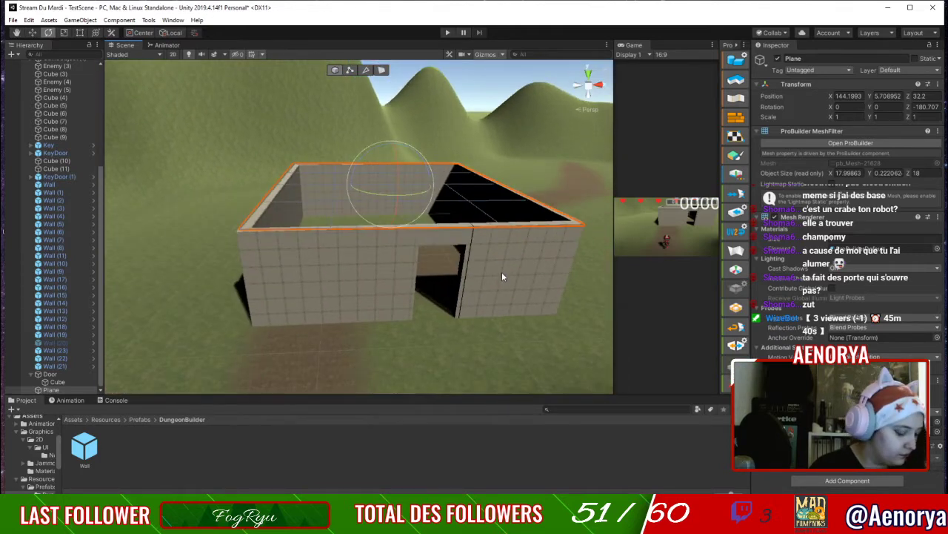
{"action": "key", "text": "ctrl+z"}
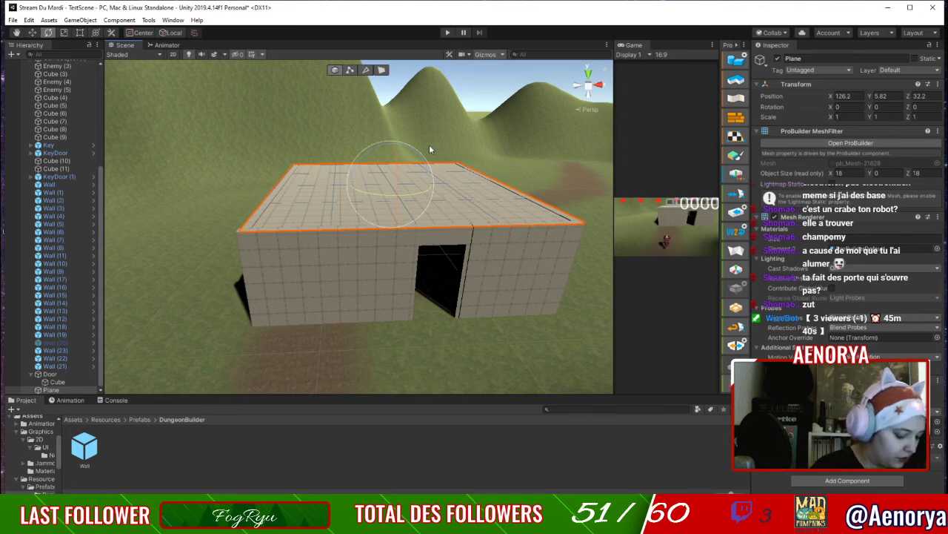
{"action": "key", "text": "w"}
{"action": "left_click_drag", "start_coordinate": [393, 144], "coordinate": [410, 201]}
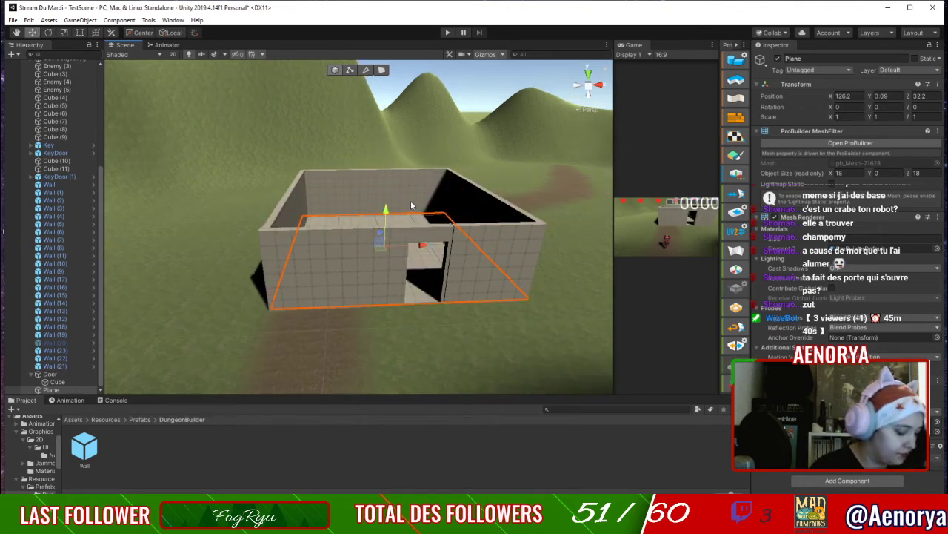
Duplicate the floor plane, raise the copy to about Y 5.84 as the ceiling and rotate it 180 degrees on Z.
{"action": "key", "text": "ctrl+d"}
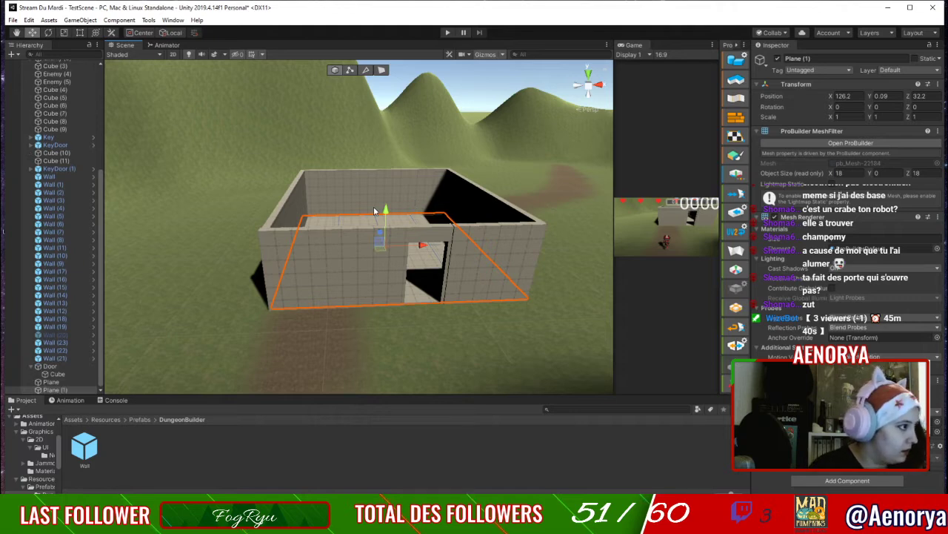
{"action": "left_click_drag", "start_coordinate": [386, 211], "coordinate": [382, 155]}
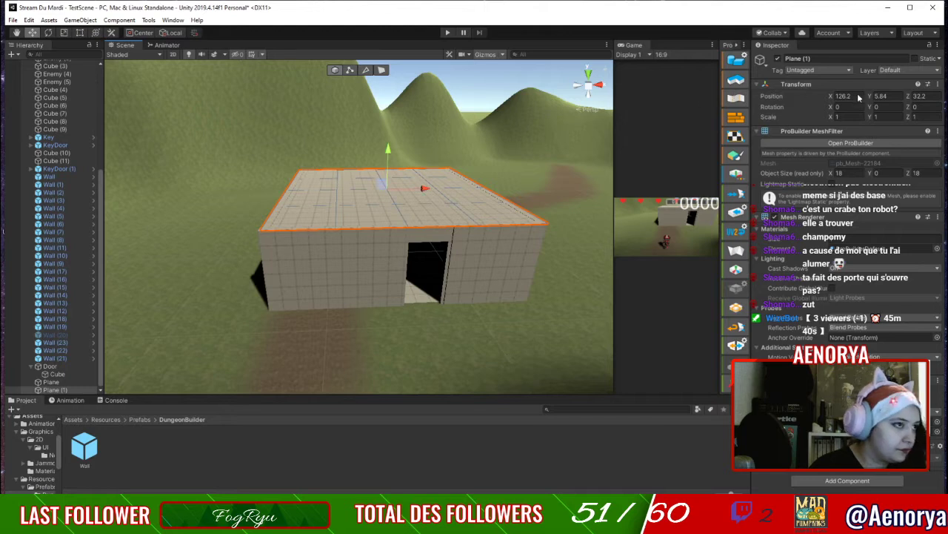
{"action": "key", "text": "e"}
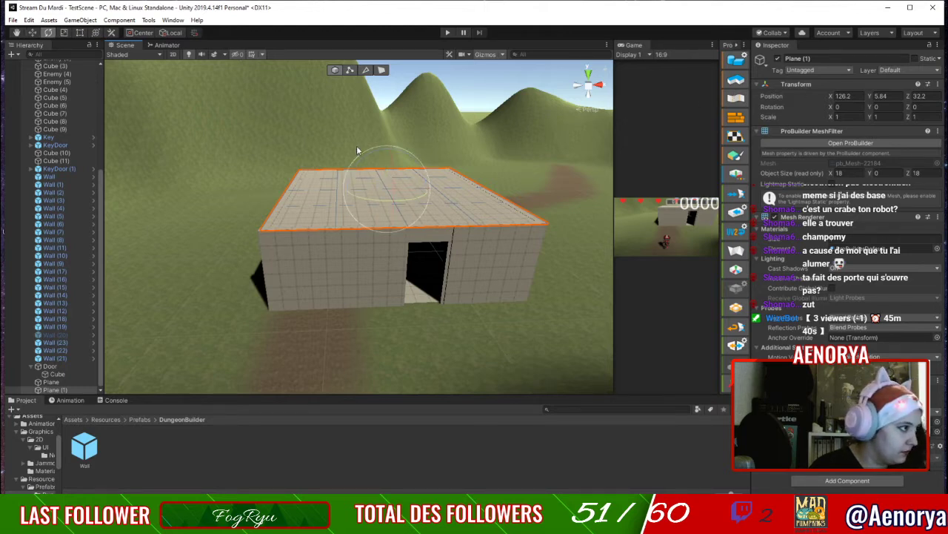
{"action": "left_click_drag", "start_coordinate": [363, 161], "coordinate": [152, 287]}
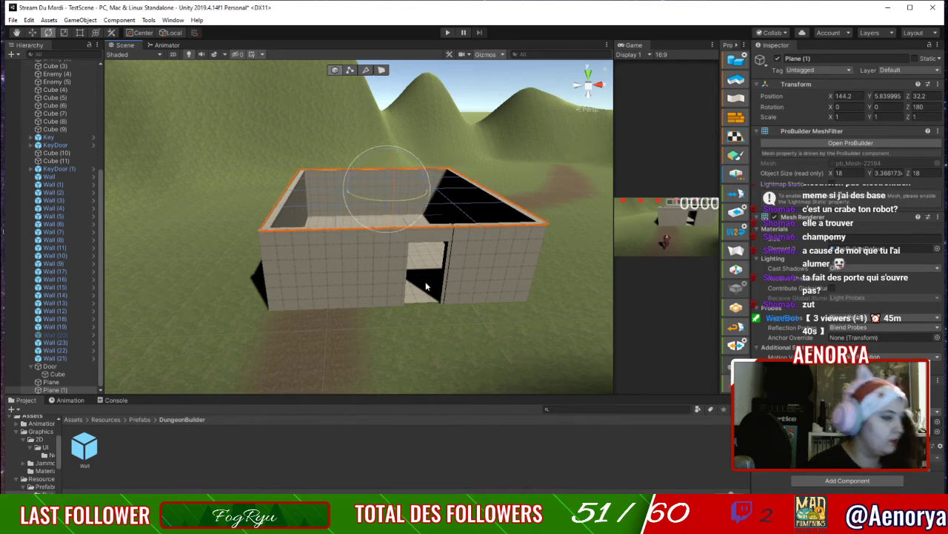
Run the game in an enlarged game view and walk the robot through the doorway into the room.
{"action": "left_click", "coordinate": [446, 33]}
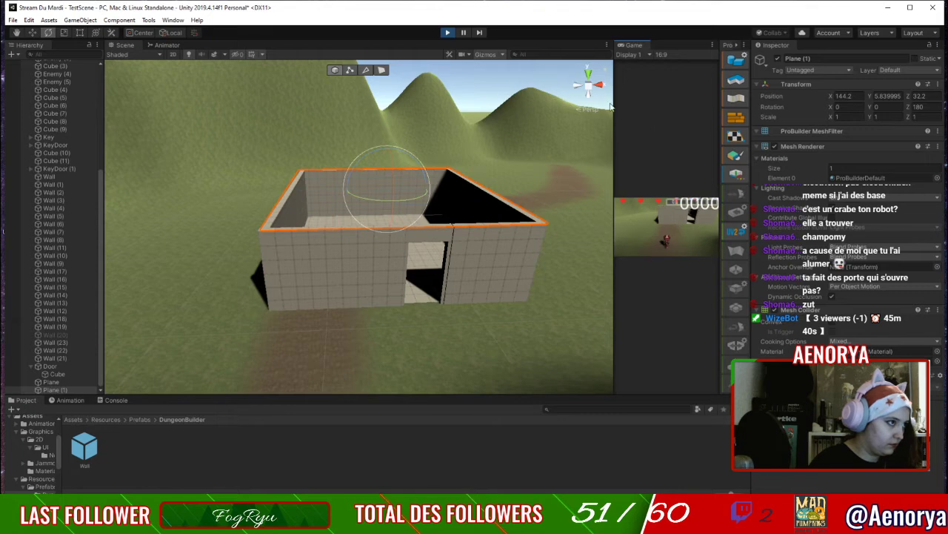
{"action": "left_click_drag", "start_coordinate": [614, 106], "coordinate": [204, 112]}
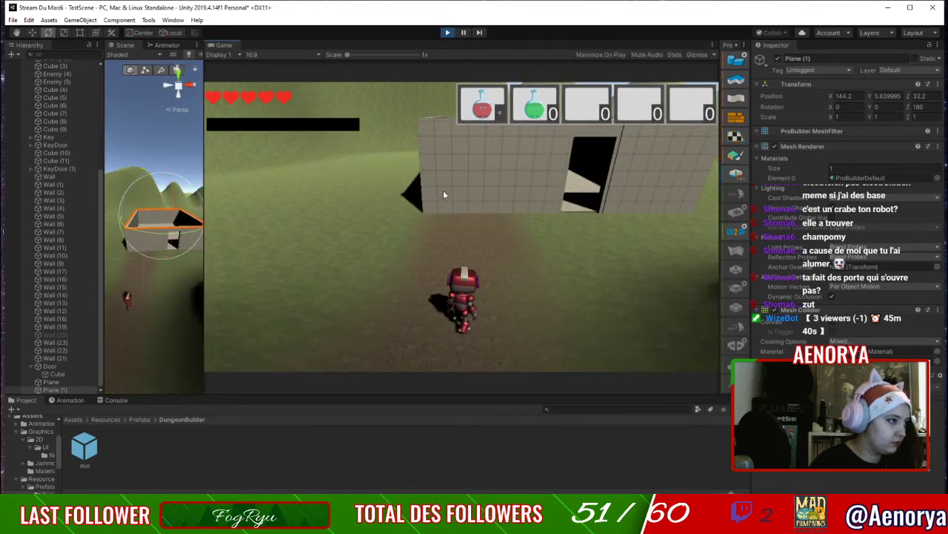
{"action": "key", "text": "z"}
{"action": "key", "text": "d"}
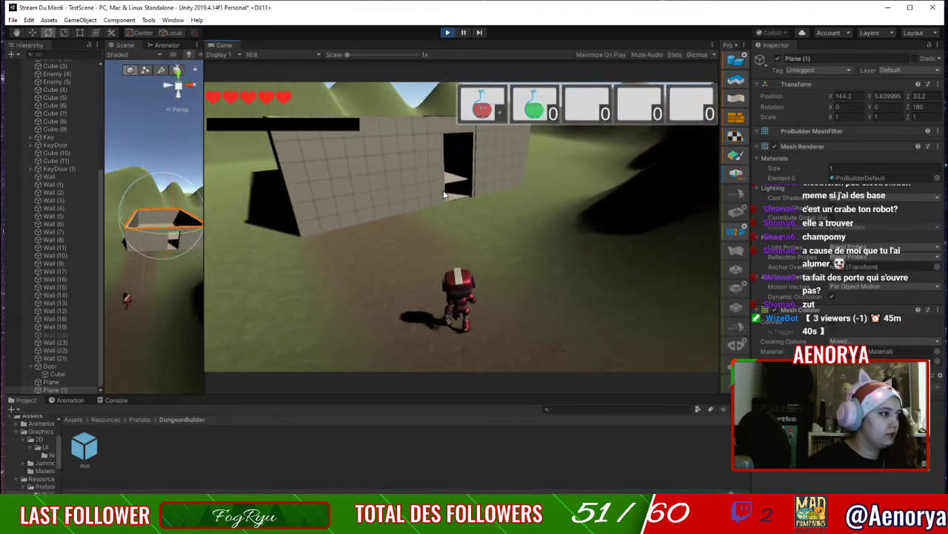
{"action": "key", "text": "z"}
{"action": "key", "text": "d"}
{"action": "key", "text": "q"}
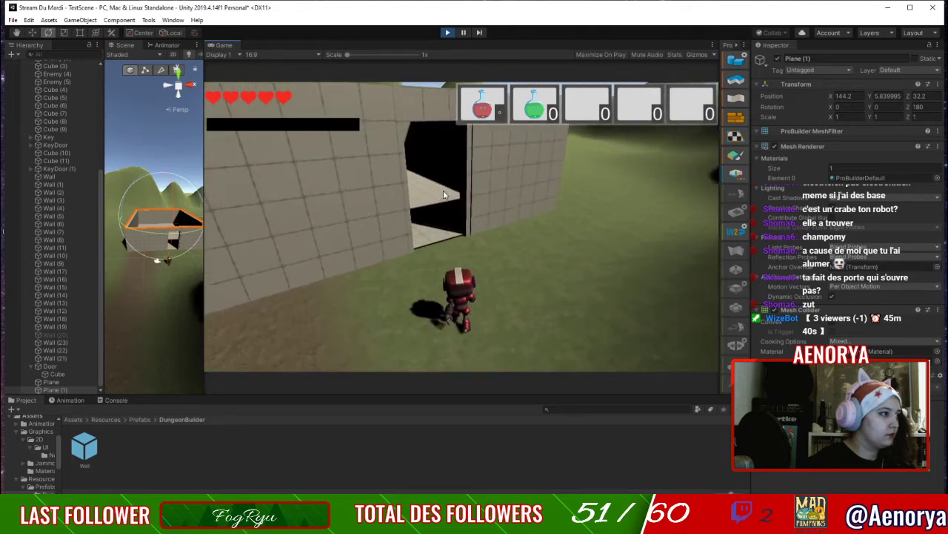
{"action": "key", "text": "w"}
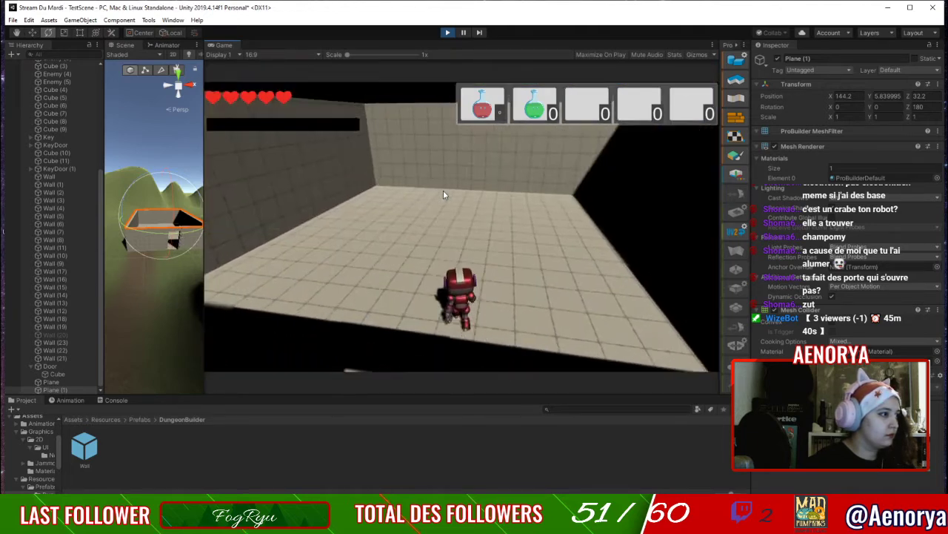
Inspect the room's interior with the robot, walk back outside, then stop the game and restore the large scene view.
{"action": "key", "text": "z"}
{"action": "key", "text": "q"}
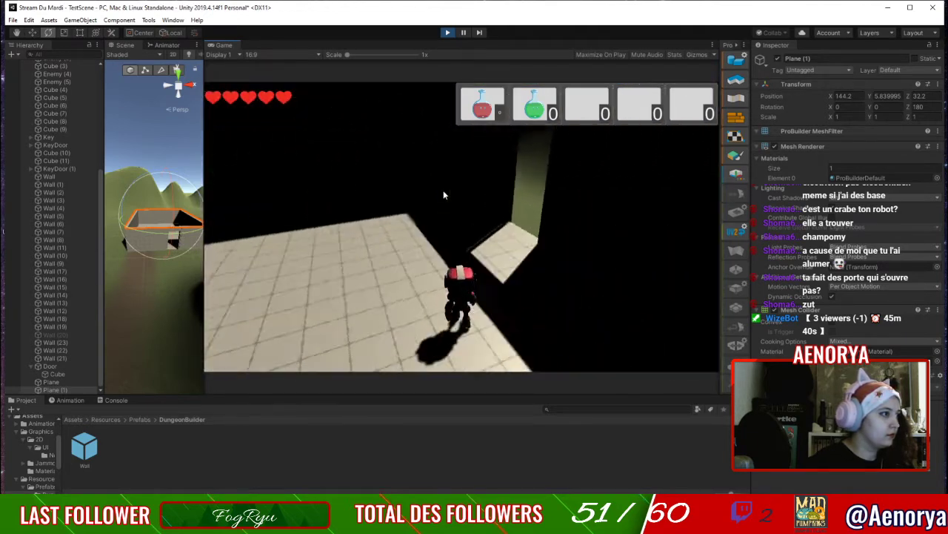
{"action": "key", "text": "q"}
{"action": "key", "text": "z"}
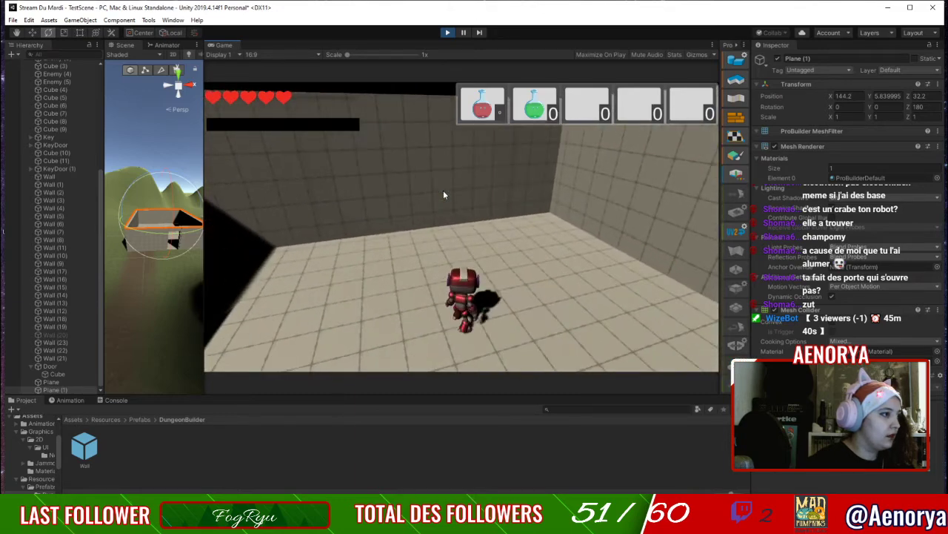
{"action": "key", "text": "z"}
{"action": "key", "text": "d"}
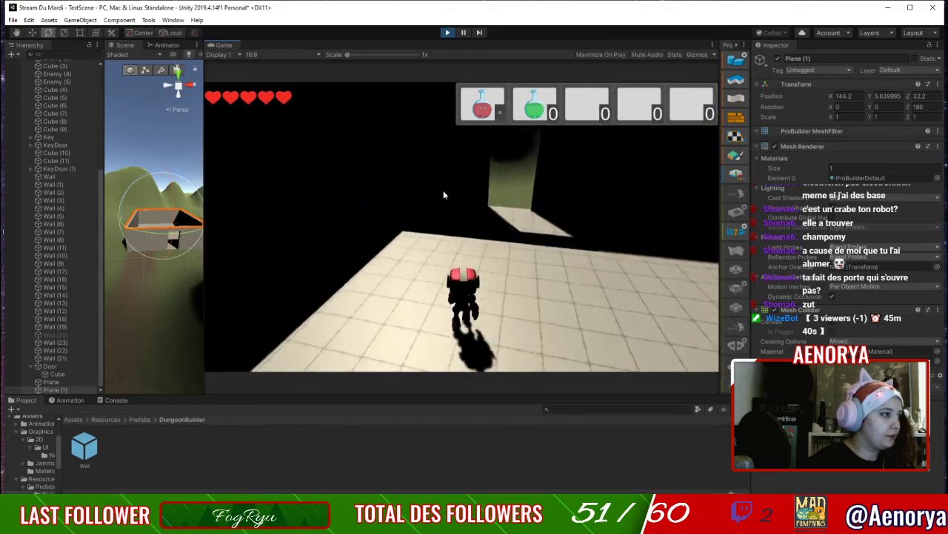
{"action": "key", "text": "w"}
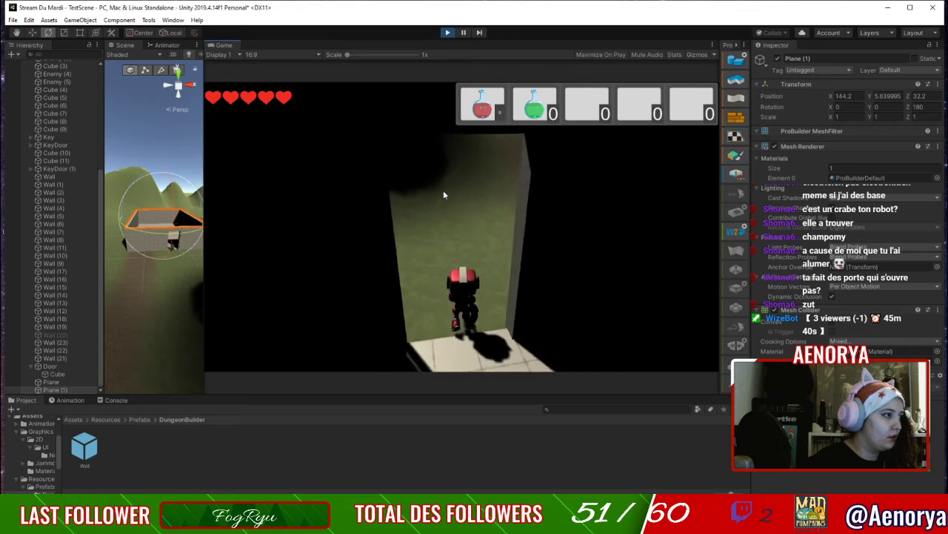
{"action": "key", "text": "s"}
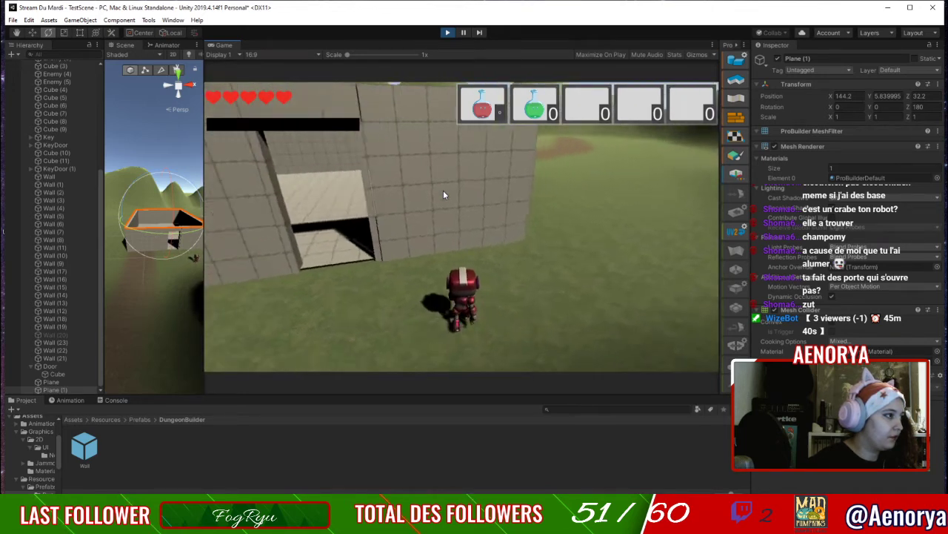
{"action": "key", "text": "w"}
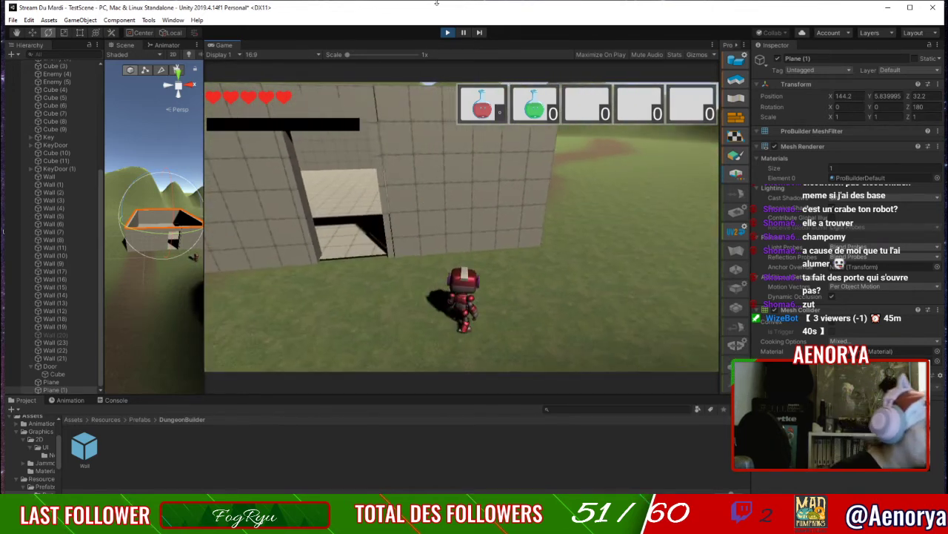
{"action": "left_click", "coordinate": [446, 33]}
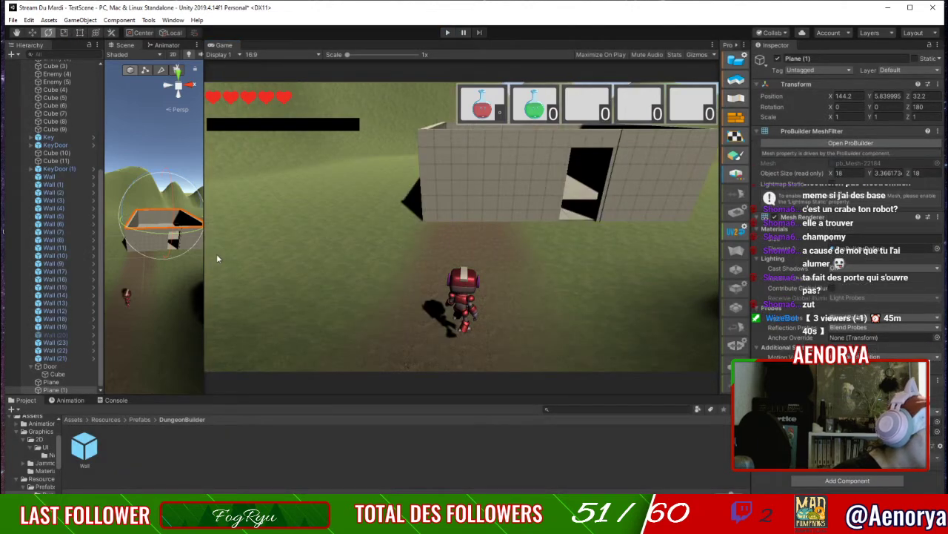
{"action": "left_click_drag", "start_coordinate": [208, 258], "coordinate": [636, 260]}
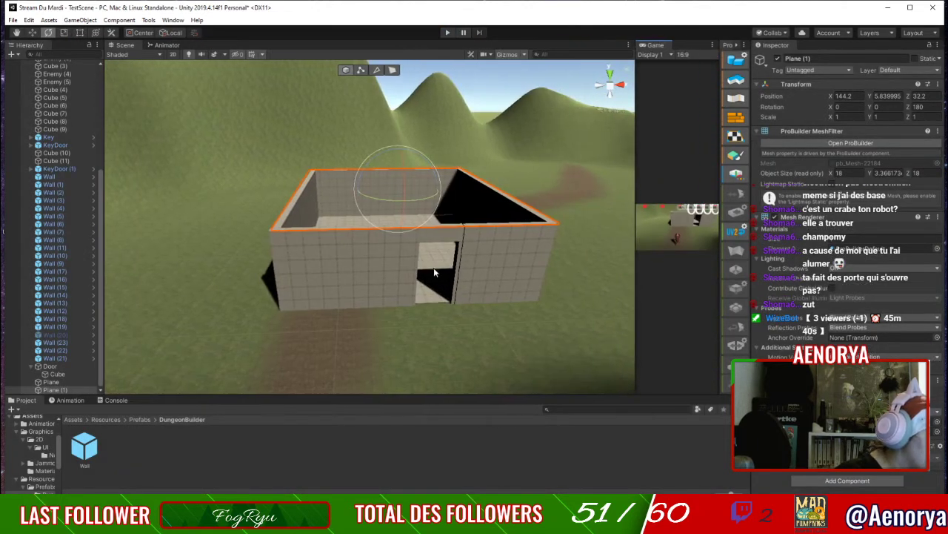
Nudge the door frame along the front wall to about X 135.05.
{"action": "left_click", "coordinate": [458, 252]}
{"action": "key", "text": "f"}
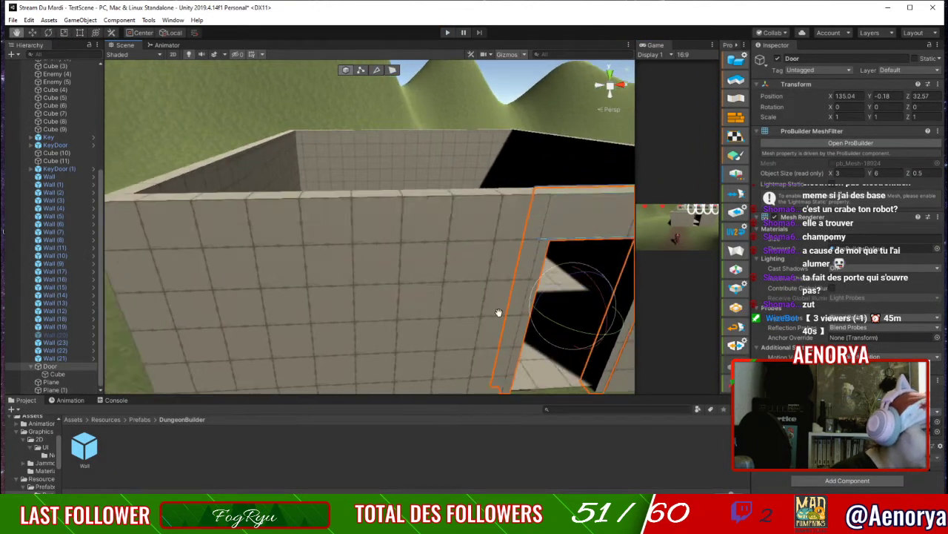
{"action": "key", "text": "w"}
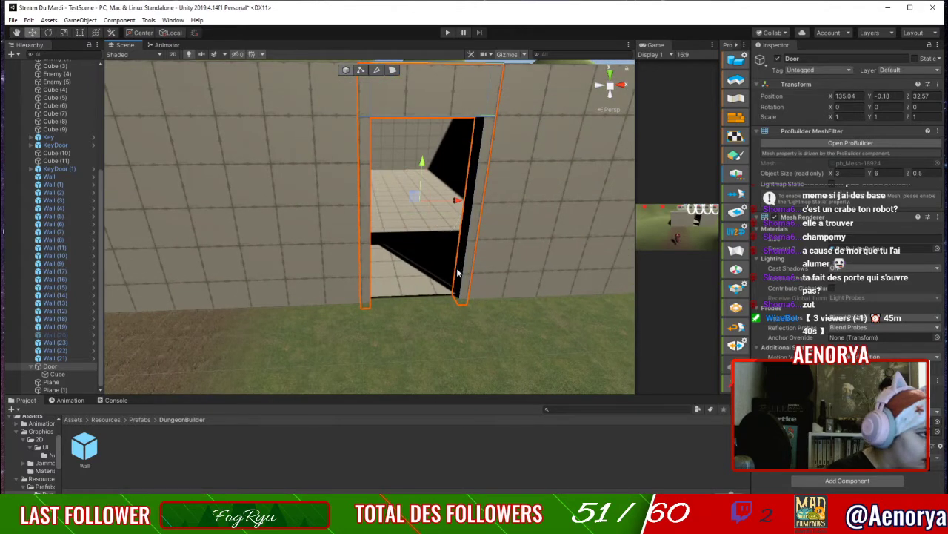
{"action": "left_click_drag", "start_coordinate": [456, 203], "coordinate": [456, 203]}
{"action": "right_click_drag", "start_coordinate": [497, 285], "coordinate": [486, 325]}
{"action": "key", "text": "d"}
{"action": "left_click", "coordinate": [492, 321]}
{"action": "middle_click_drag", "start_coordinate": [454, 324], "coordinate": [486, 342]}
{"action": "right_click_drag", "start_coordinate": [485, 341], "coordinate": [480, 286]}
Align the door frame with the adjoining wall segments at about X 135.06, Z 32.55.
{"action": "left_click", "coordinate": [491, 278]}
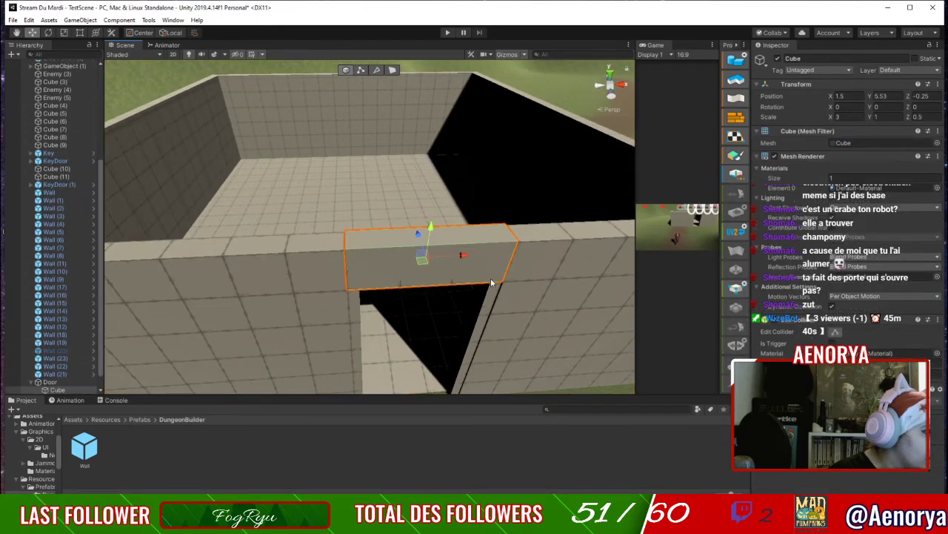
{"action": "left_click", "coordinate": [485, 310]}
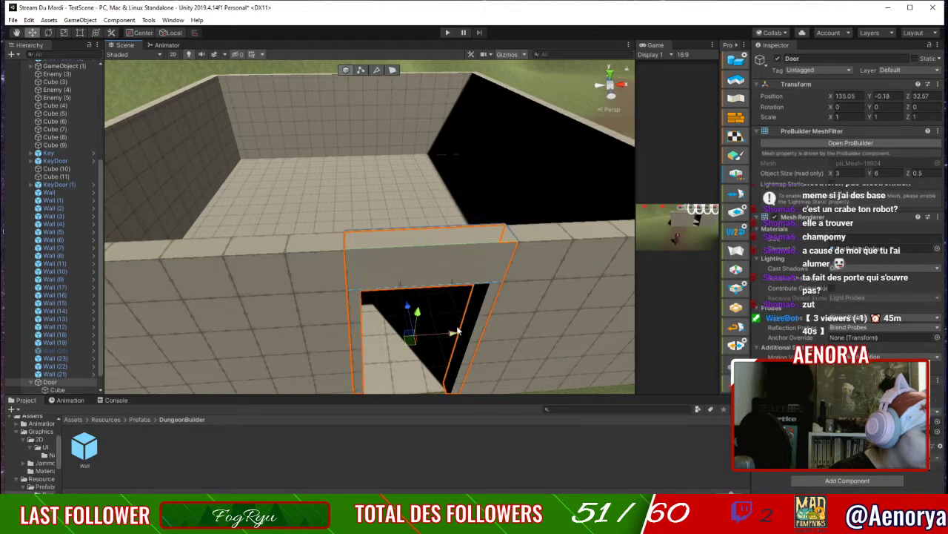
{"action": "left_click_drag", "start_coordinate": [458, 333], "coordinate": [450, 334]}
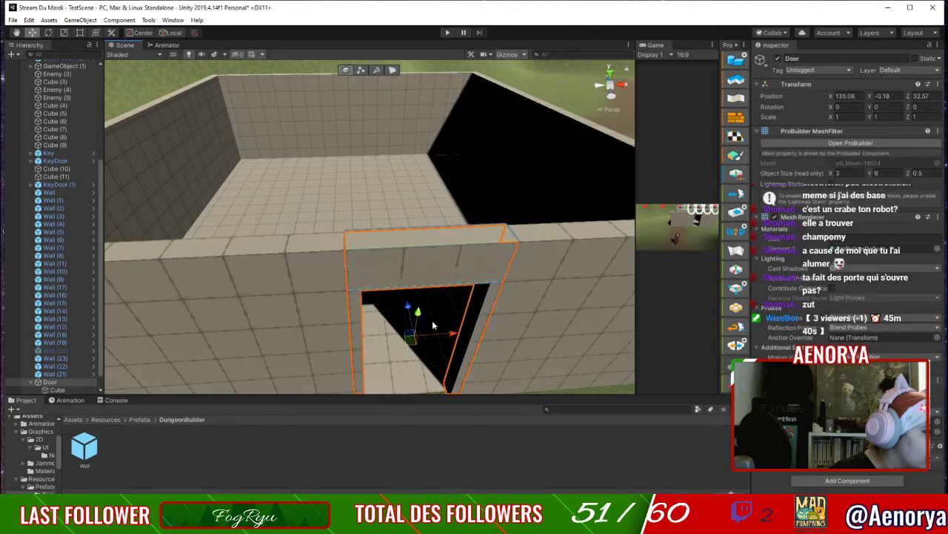
{"action": "left_click_drag", "start_coordinate": [406, 310], "coordinate": [406, 311]}
{"action": "left_click", "coordinate": [545, 376]}
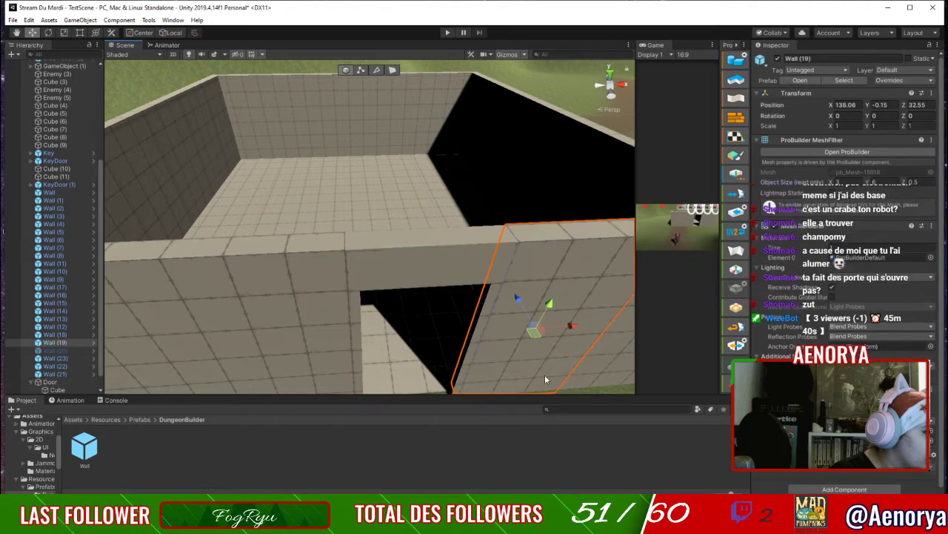
Shift the lintel cube above the doorway to about Z -0.222 to line it up with the wall face.
{"action": "left_click", "coordinate": [427, 271]}
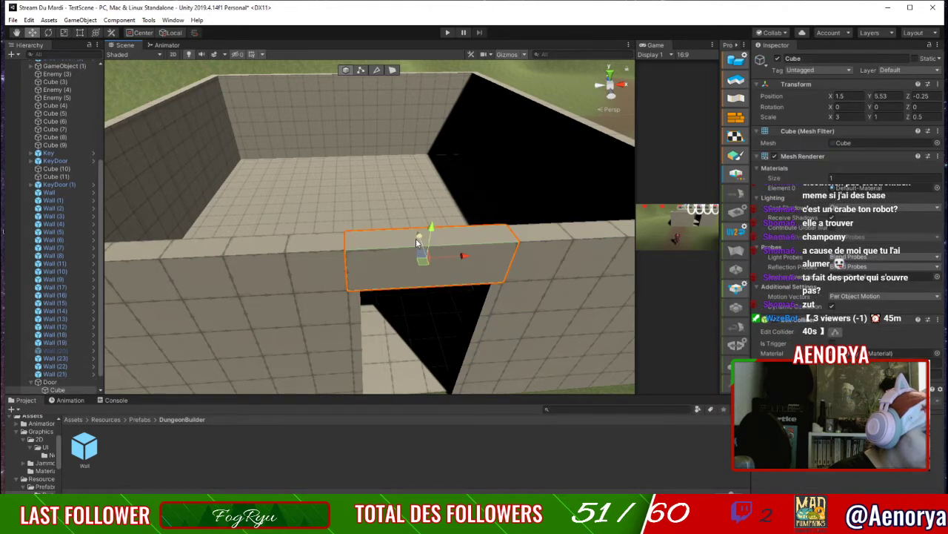
{"action": "left_click_drag", "start_coordinate": [417, 240], "coordinate": [417, 238]}
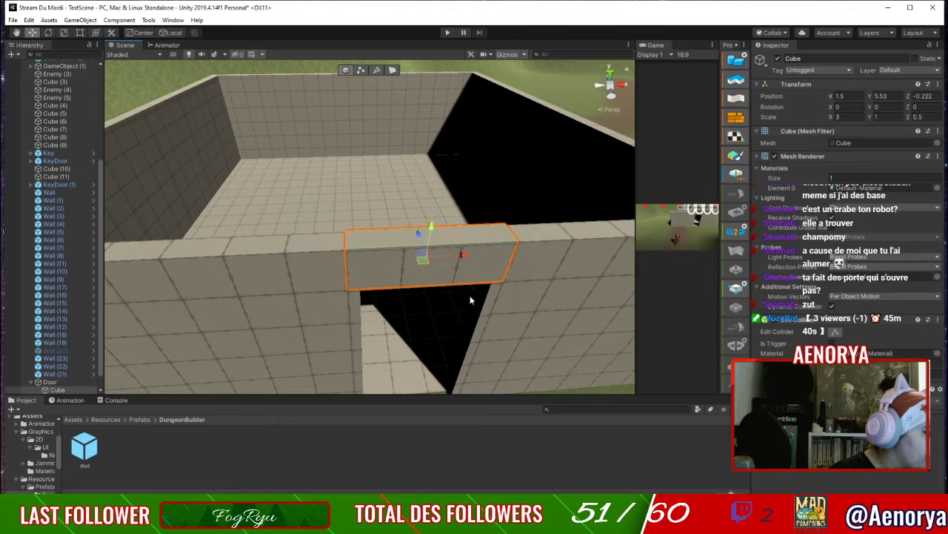
{"action": "left_click", "coordinate": [592, 390]}
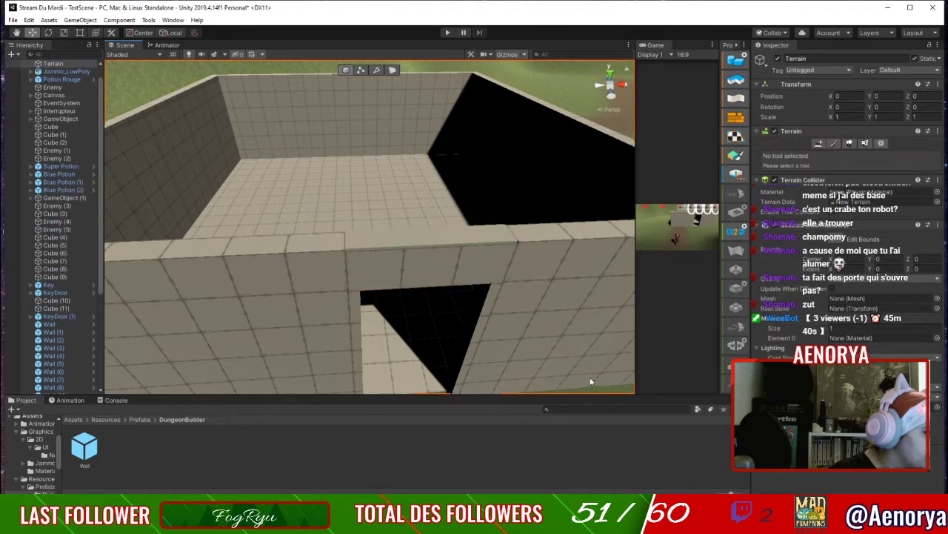
Save the Door object with its lintel cube as a prefab in the DungeonBuilder folder.
{"action": "scroll", "coordinate": [591, 379], "scroll_direction": "down", "scroll_amount": 3}
{"action": "mouse_move", "coordinate": [590, 378]}
{"action": "middle_mouse_down"}
{"action": "mouse_move", "coordinate": [590, 351]}
{"action": "mouse_move", "coordinate": [596, 363]}
{"action": "middle_mouse_up"}
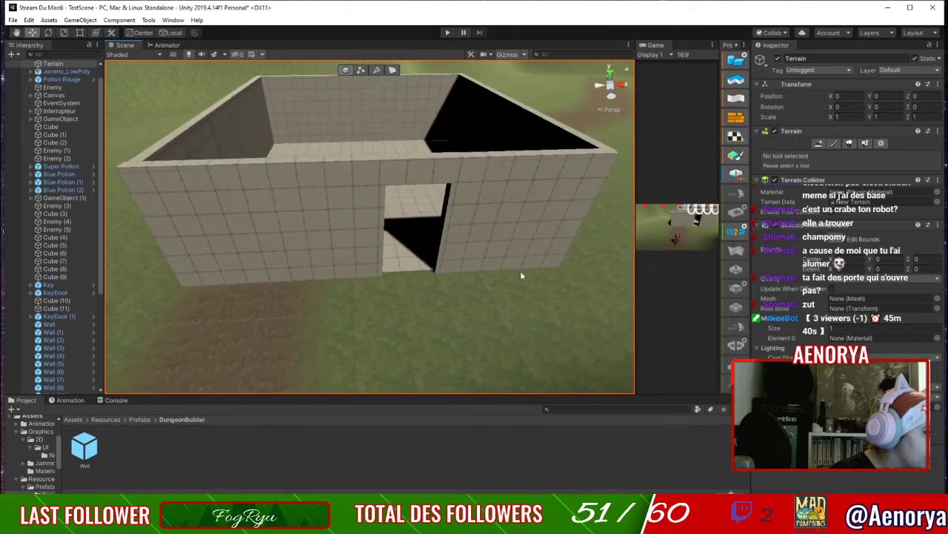
{"action": "scroll", "coordinate": [521, 274], "scroll_direction": "up", "scroll_amount": 3}
{"action": "mouse_move", "coordinate": [550, 258]}
{"action": "middle_mouse_down"}
{"action": "mouse_move", "coordinate": [528, 271]}
{"action": "mouse_move", "coordinate": [557, 267]}
{"action": "mouse_move", "coordinate": [541, 267]}
{"action": "mouse_move", "coordinate": [547, 256]}
{"action": "middle_mouse_up"}
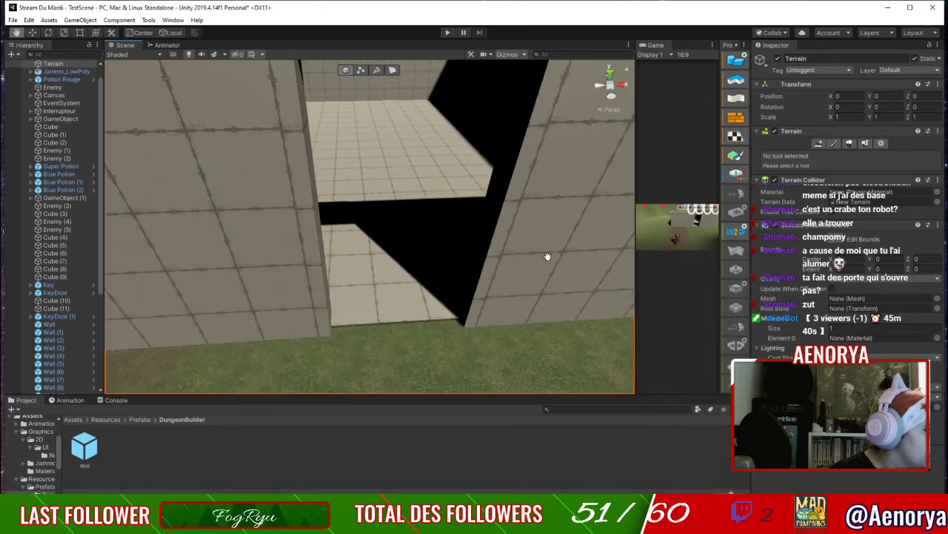
{"action": "scroll", "coordinate": [548, 256], "scroll_direction": "down", "scroll_amount": 3}
{"action": "middle_click_drag", "start_coordinate": [490, 281], "coordinate": [493, 286]}
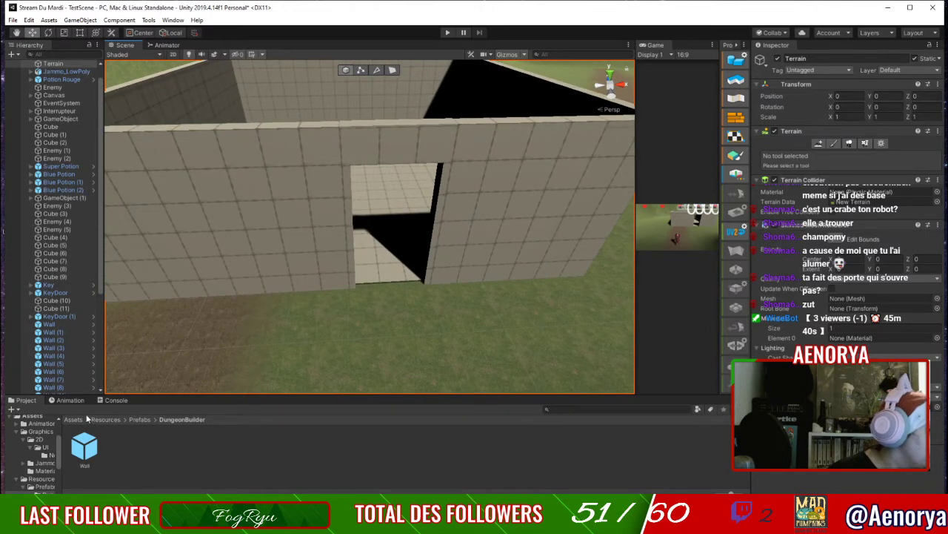
{"action": "scroll", "coordinate": [66, 361], "scroll_direction": "down", "scroll_amount": 6}
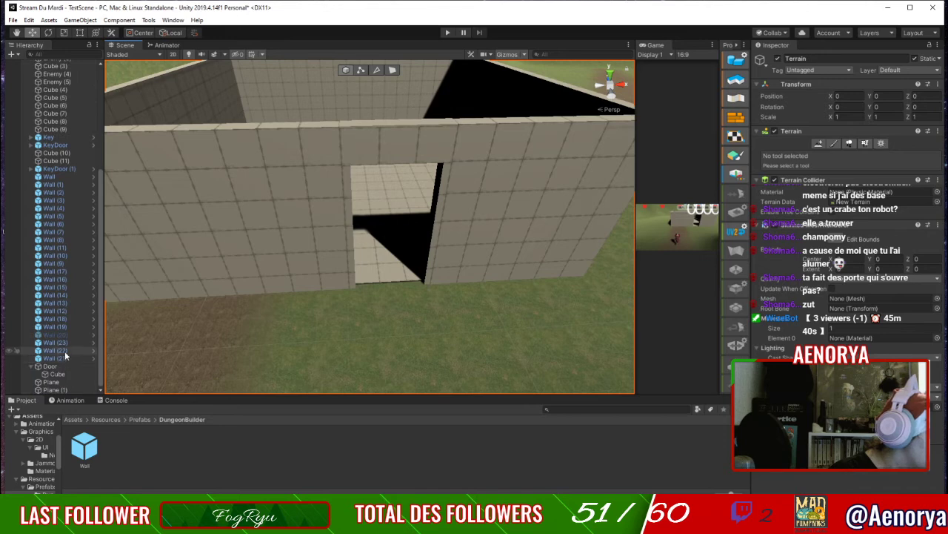
{"action": "left_click_drag", "start_coordinate": [63, 366], "coordinate": [183, 458]}
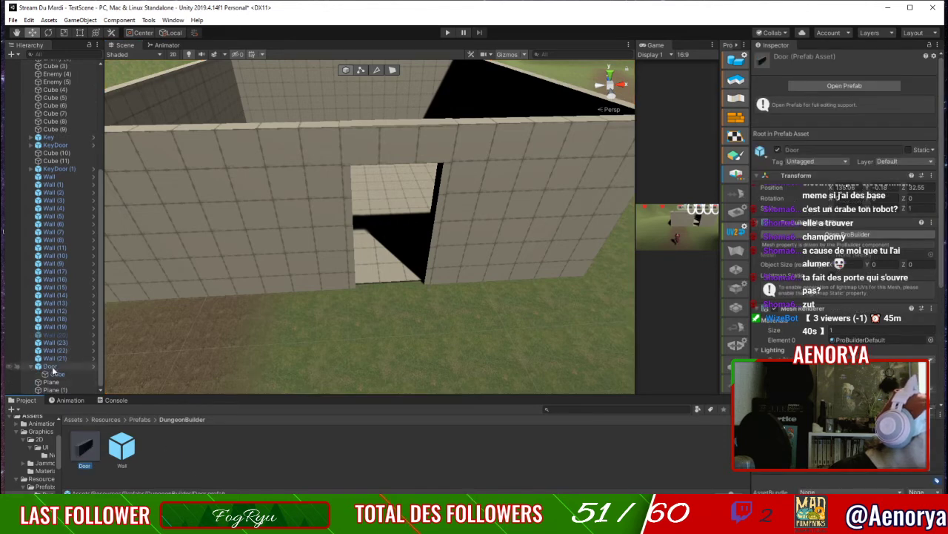
Save the Interrupteur object with its Bouton child as a prefab and move it into the DungeonBuilder folder.
{"action": "left_click", "coordinate": [49, 366]}
{"action": "right_click", "coordinate": [50, 366]}
{"action": "left_click", "coordinate": [164, 448]}
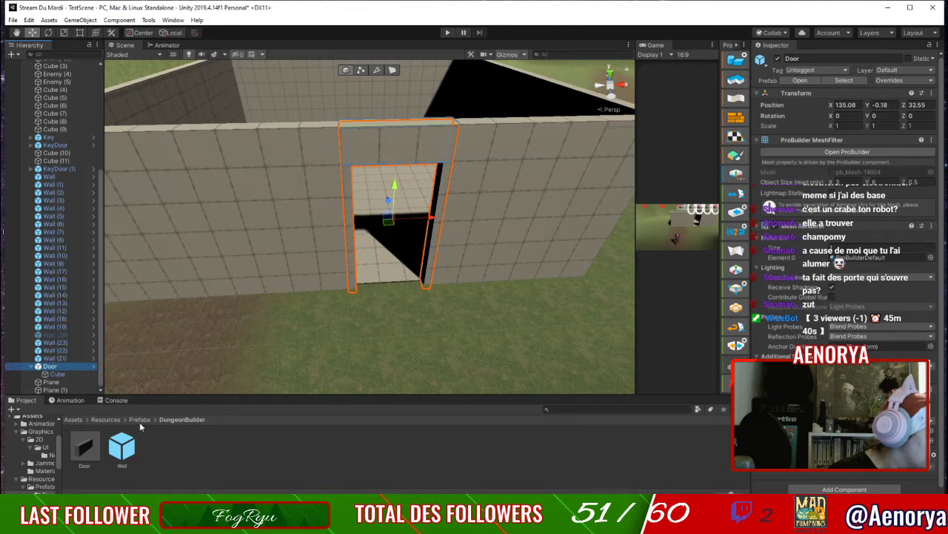
{"action": "left_click", "coordinate": [139, 420]}
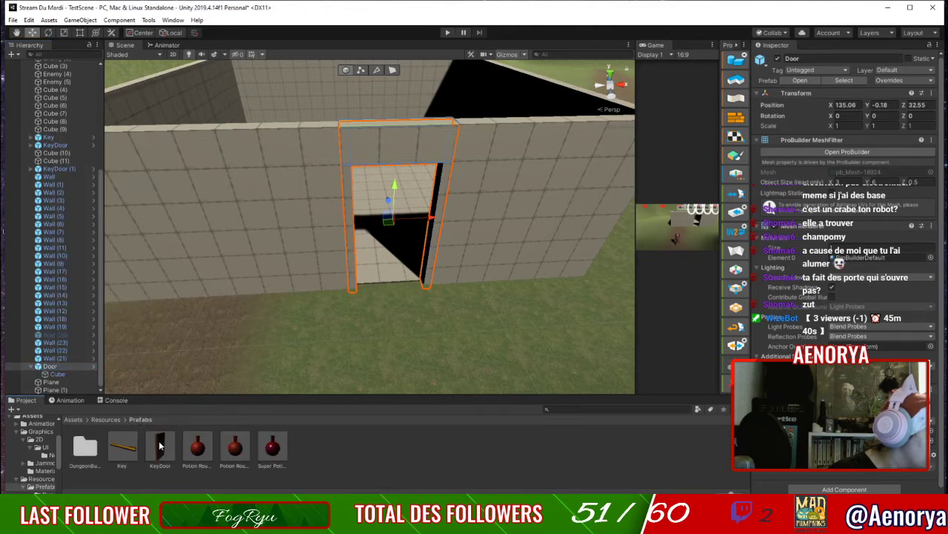
{"action": "left_click", "coordinate": [105, 420]}
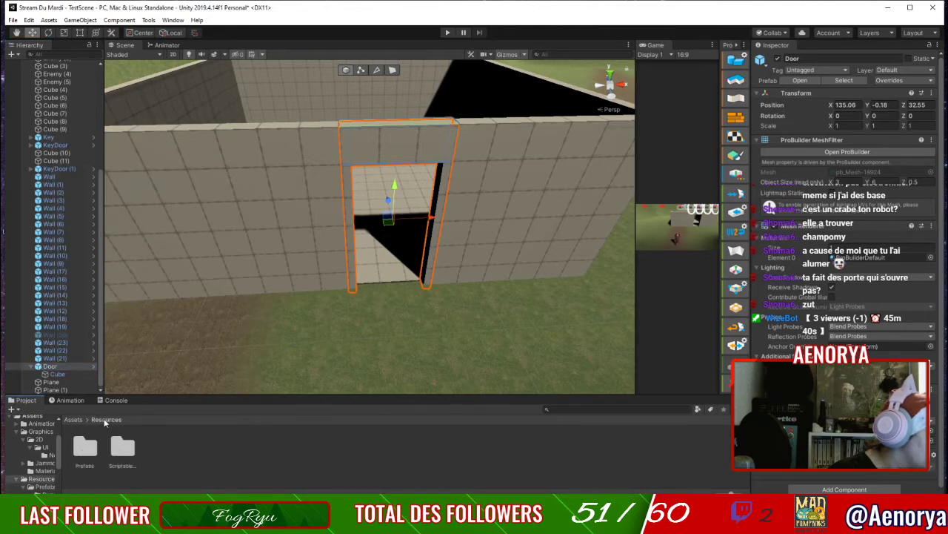
{"action": "scroll", "coordinate": [68, 292], "scroll_direction": "up", "scroll_amount": 7}
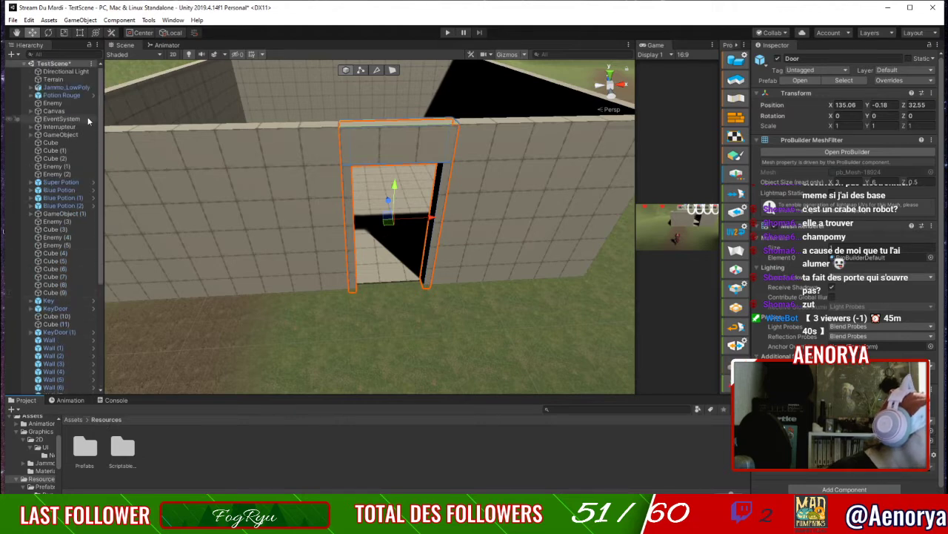
{"action": "double_click", "coordinate": [58, 135]}
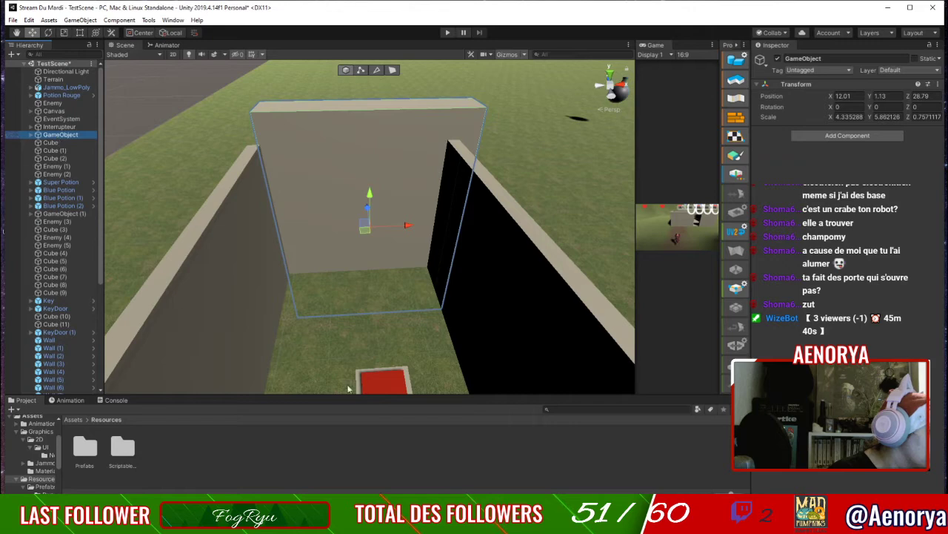
{"action": "left_click", "coordinate": [383, 384]}
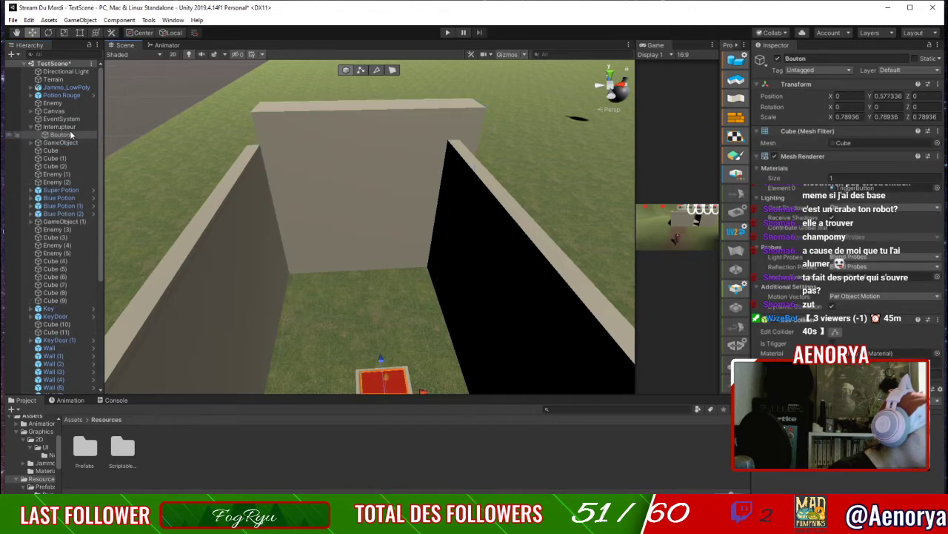
{"action": "left_click", "coordinate": [70, 127]}
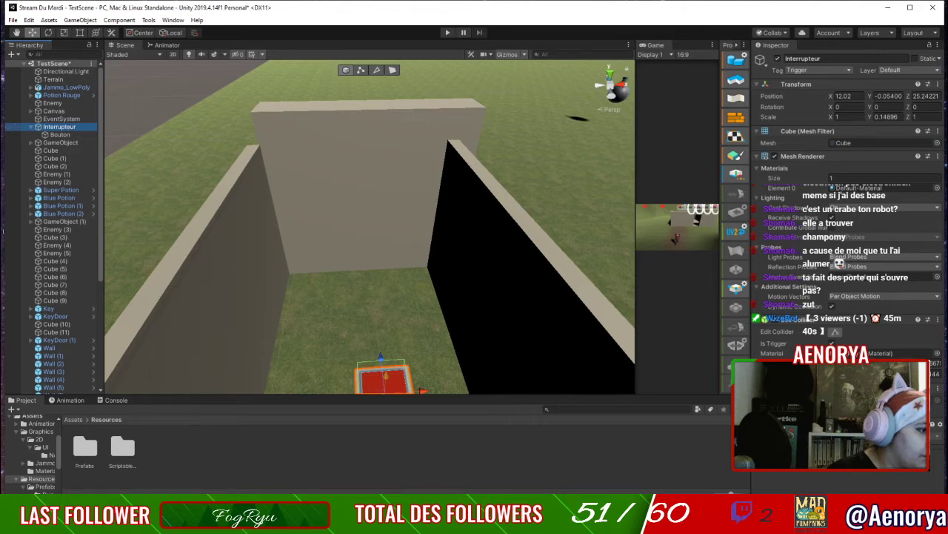
{"action": "left_click", "coordinate": [765, 410]}
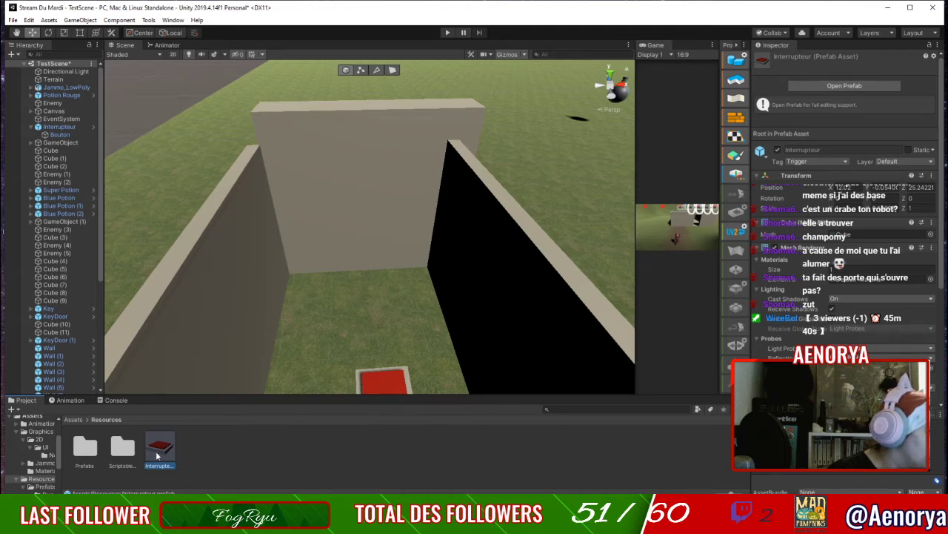
{"action": "double_click", "coordinate": [85, 449]}
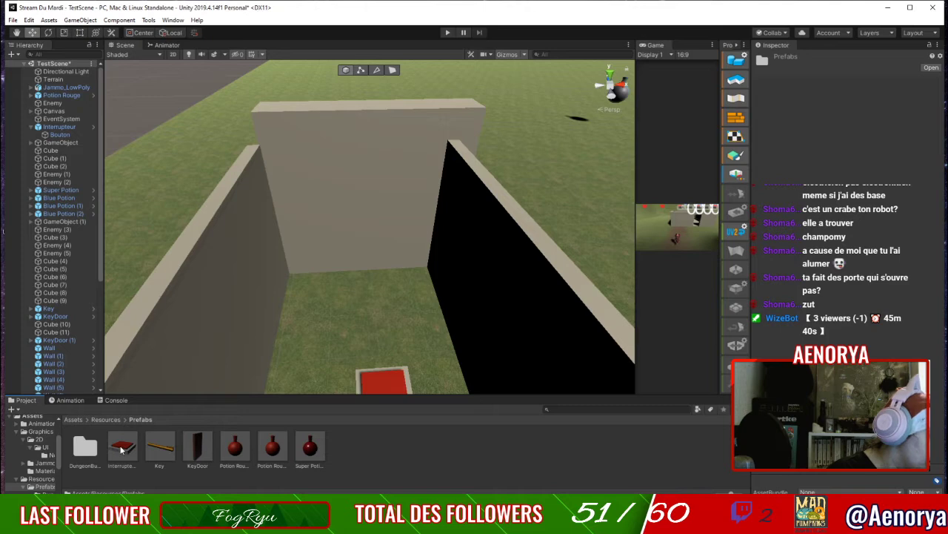
{"action": "double_click", "coordinate": [84, 446]}
Return to the walled room and examine the doorway in its front wall from outside.
{"action": "scroll", "coordinate": [420, 289], "scroll_direction": "down", "scroll_amount": 2}
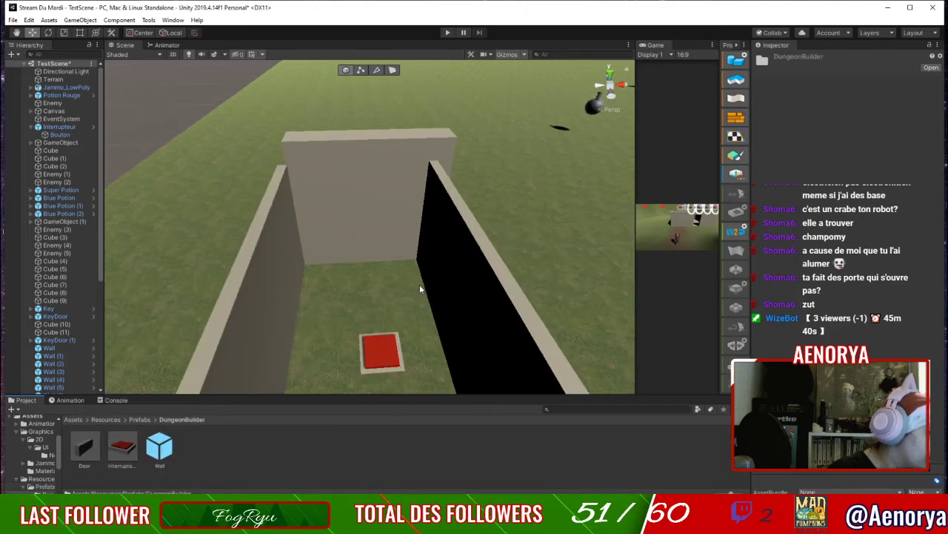
{"action": "scroll", "coordinate": [429, 281], "scroll_direction": "down", "scroll_amount": 5}
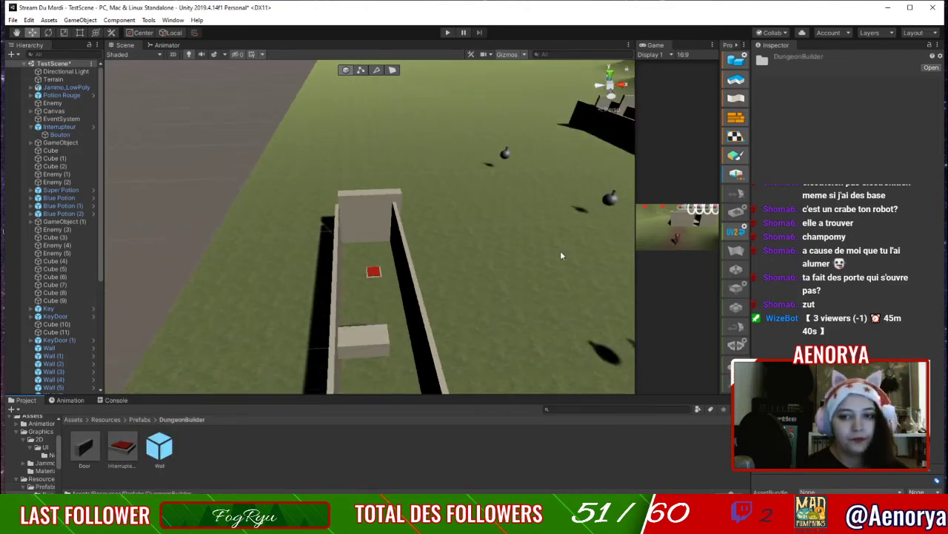
{"action": "mouse_move", "coordinate": [583, 237]}
{"action": "middle_mouse_down"}
{"action": "mouse_move", "coordinate": [391, 216]}
{"action": "mouse_move", "coordinate": [115, 239]}
{"action": "mouse_move", "coordinate": [156, 194]}
{"action": "mouse_move", "coordinate": [129, 201]}
{"action": "middle_mouse_up"}
{"action": "middle_click_drag", "start_coordinate": [521, 239], "coordinate": [311, 216]}
{"action": "mouse_move", "coordinate": [514, 220]}
{"action": "middle_mouse_down"}
{"action": "mouse_move", "coordinate": [414, 204]}
{"action": "mouse_move", "coordinate": [186, 274]}
{"action": "middle_mouse_up"}
{"action": "scroll", "coordinate": [437, 213], "scroll_direction": "down", "scroll_amount": 8}
{"action": "scroll", "coordinate": [504, 261], "scroll_direction": "up", "scroll_amount": 4}
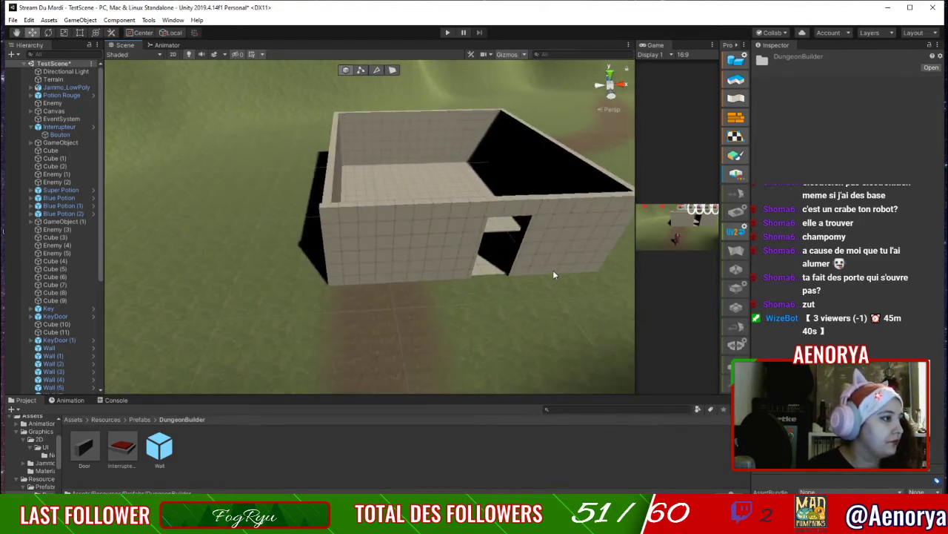
{"action": "scroll", "coordinate": [554, 274], "scroll_direction": "up", "scroll_amount": 7}
{"action": "scroll", "coordinate": [556, 275], "scroll_direction": "down", "scroll_amount": 3}
{"action": "middle_click_drag", "start_coordinate": [453, 306], "coordinate": [453, 306]}
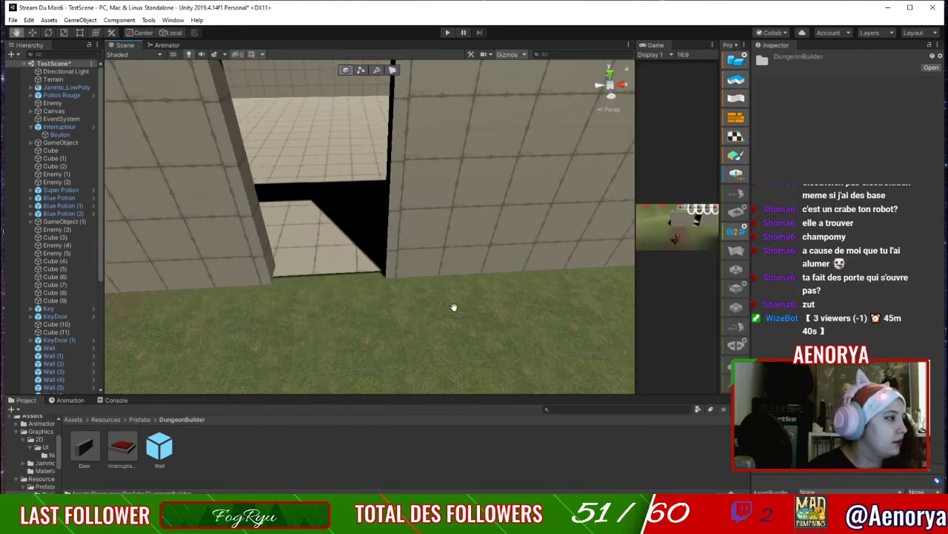
{"action": "mouse_move", "coordinate": [454, 307]}
{"action": "right_mouse_down"}
{"action": "mouse_move", "coordinate": [519, 328]}
{"action": "mouse_move", "coordinate": [468, 336]}
{"action": "mouse_move", "coordinate": [449, 300]}
{"action": "mouse_move", "coordinate": [459, 321]}
{"action": "right_mouse_up"}
{"action": "scroll", "coordinate": [459, 322], "scroll_direction": "down", "scroll_amount": 3}
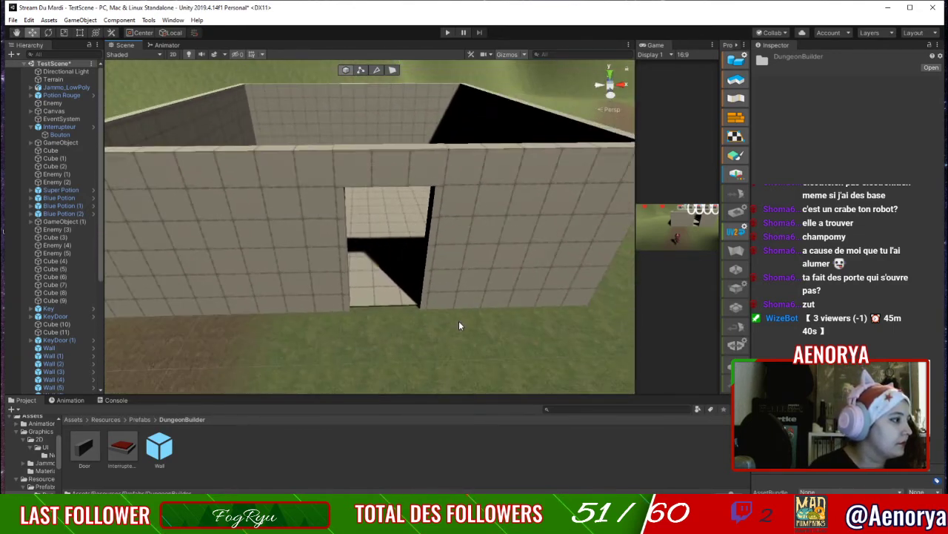
{"action": "left_click", "coordinate": [216, 458]}
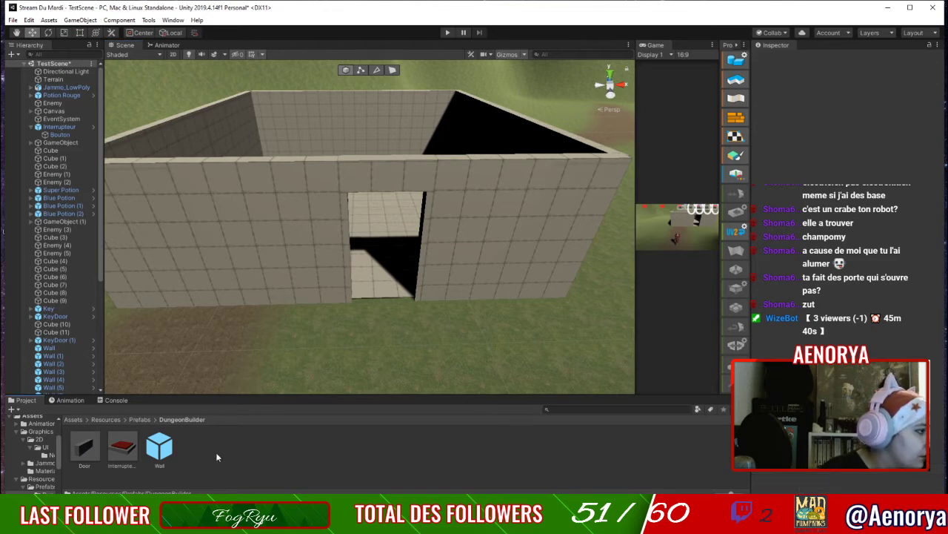
{"action": "right_click", "coordinate": [217, 456]}
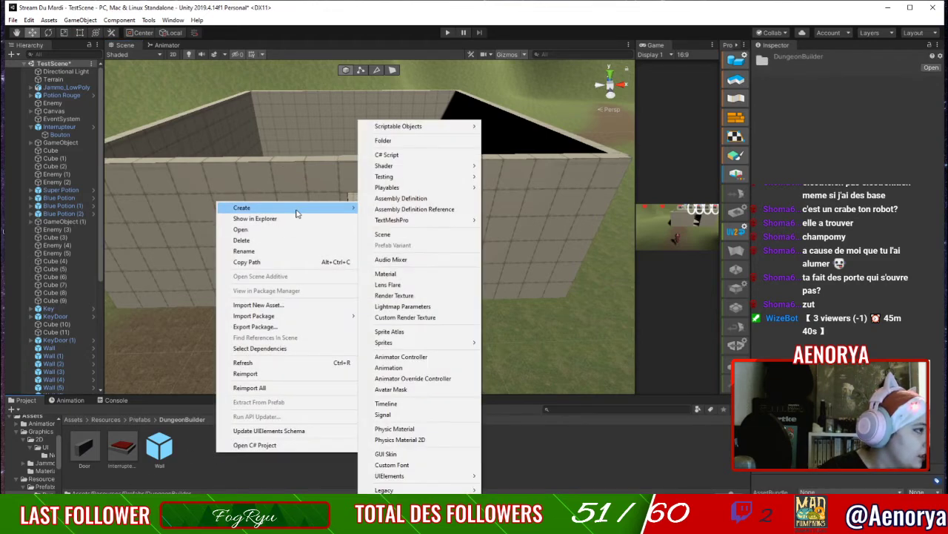
{"action": "left_click", "coordinate": [245, 468]}
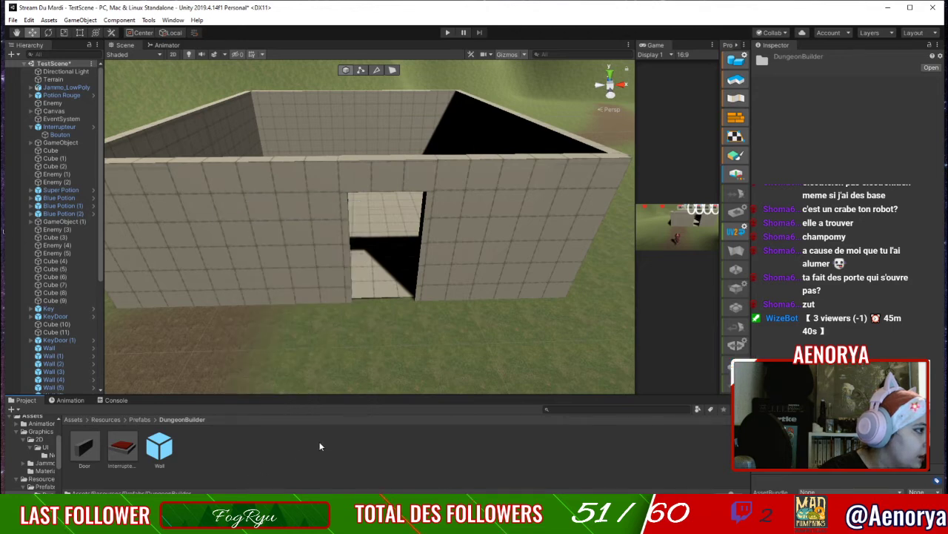
{"action": "right_click", "coordinate": [242, 453]}
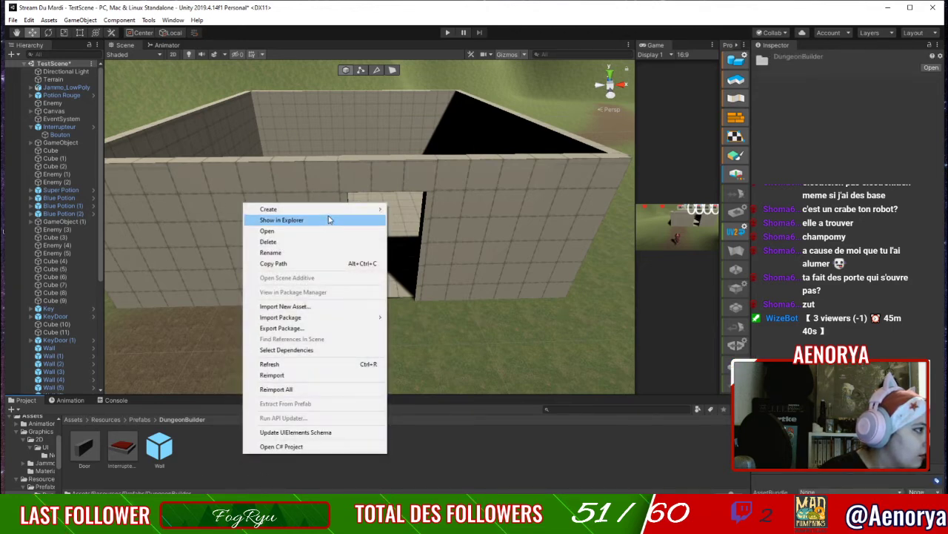
{"action": "mouse_move", "coordinate": [336, 213]}
{"action": "mouse_move", "coordinate": [430, 168]}
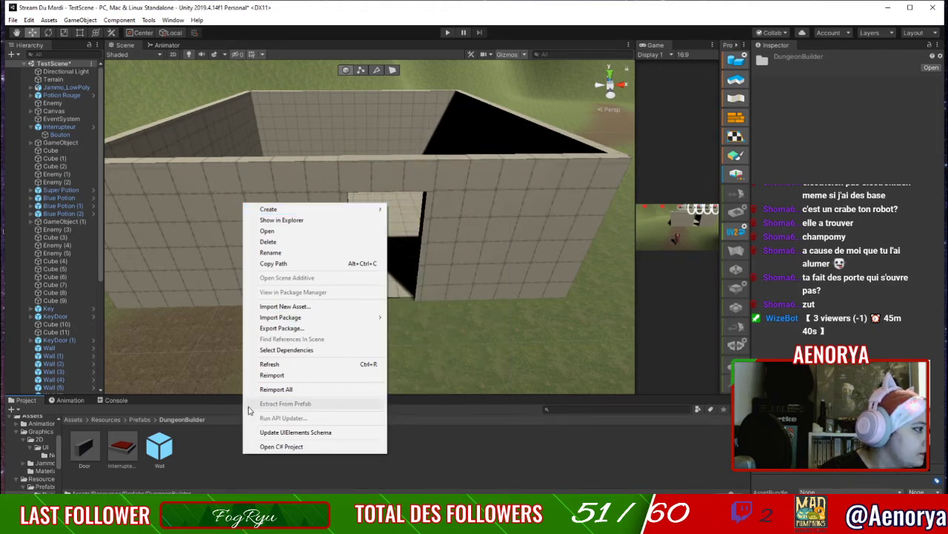
{"action": "left_click", "coordinate": [201, 474]}
Place an Interrupteur prefab on the ground in front of the doorway and scale it uniformly to about 2.12.
{"action": "left_click_drag", "start_coordinate": [126, 457], "coordinate": [393, 319]}
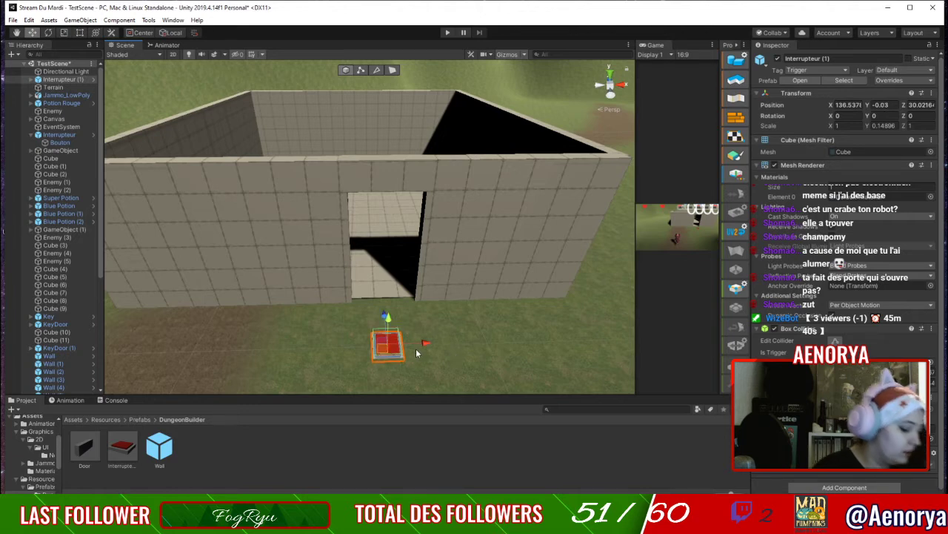
{"action": "key", "text": "t"}
{"action": "left_click_drag", "start_coordinate": [380, 346], "coordinate": [425, 333]}
{"action": "right_click_drag", "start_coordinate": [443, 354], "coordinate": [461, 318]}
{"action": "middle_click_drag", "start_coordinate": [461, 318], "coordinate": [466, 237]}
{"action": "right_click_drag", "start_coordinate": [465, 236], "coordinate": [464, 220]}
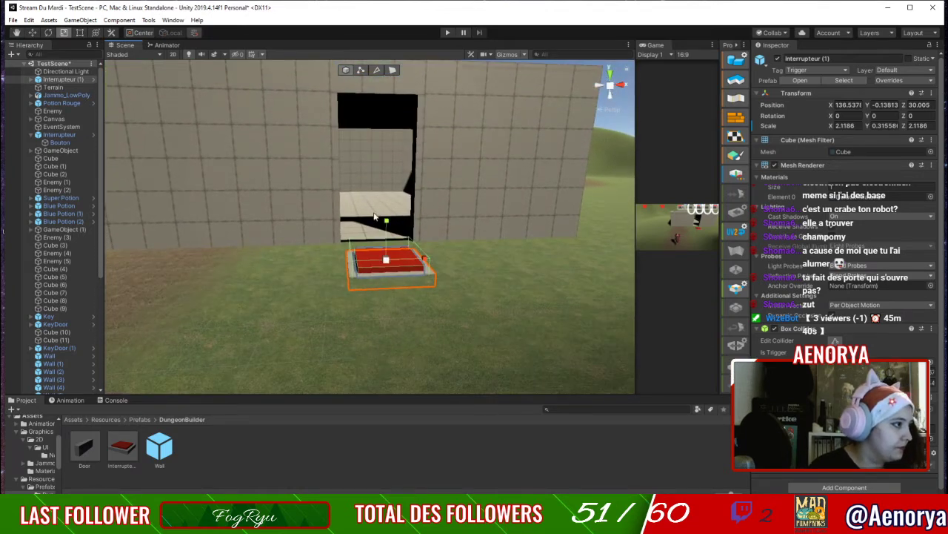
Lower the placed switch to about Y -0.17 and enlarge it uniformly to about 4.08.
{"action": "key", "text": "w"}
{"action": "left_click_drag", "start_coordinate": [387, 222], "coordinate": [393, 226]}
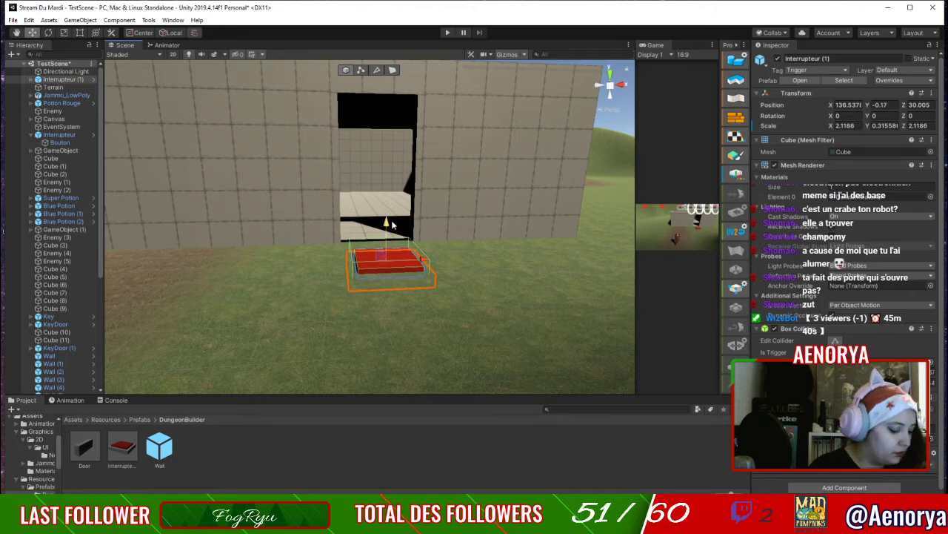
{"action": "key", "text": "r"}
{"action": "left_click_drag", "start_coordinate": [390, 261], "coordinate": [429, 253]}
{"action": "key", "text": "f"}
{"action": "middle_click_drag", "start_coordinate": [463, 246], "coordinate": [456, 294]}
{"action": "left_click_drag", "start_coordinate": [390, 274], "coordinate": [394, 273]}
{"action": "left_click", "coordinate": [560, 338]}
{"action": "right_click_drag", "start_coordinate": [561, 337], "coordinate": [555, 343]}
{"action": "middle_click_drag", "start_coordinate": [555, 343], "coordinate": [492, 334]}
{"action": "right_click_drag", "start_coordinate": [491, 333], "coordinate": [415, 327]}
{"action": "left_click", "coordinate": [415, 327]}
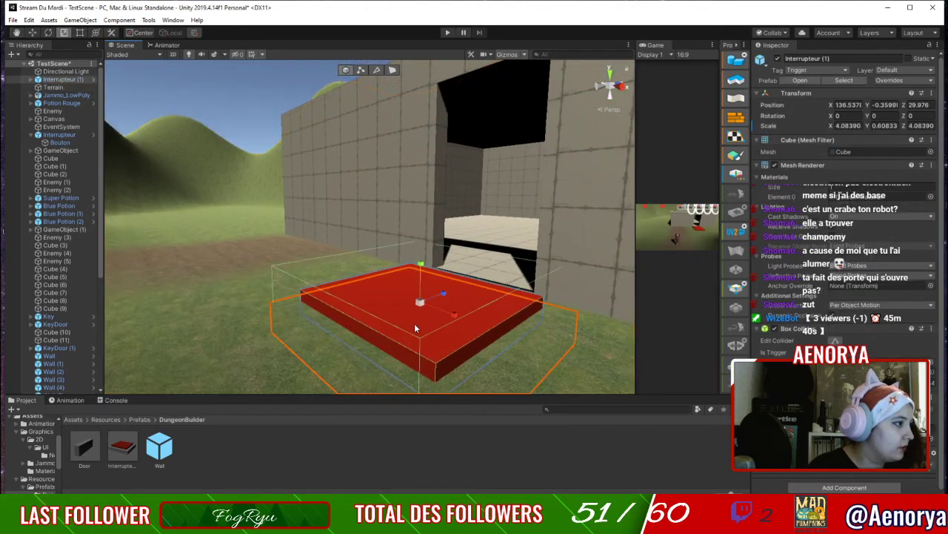
Flatten the switch to a Y scale of about 0.25 and move it away from the wall to Z 29.8.
{"action": "left_click_drag", "start_coordinate": [422, 269], "coordinate": [426, 285]}
{"action": "right_click_drag", "start_coordinate": [426, 285], "coordinate": [489, 300]}
{"action": "middle_click_drag", "start_coordinate": [444, 300], "coordinate": [487, 345]}
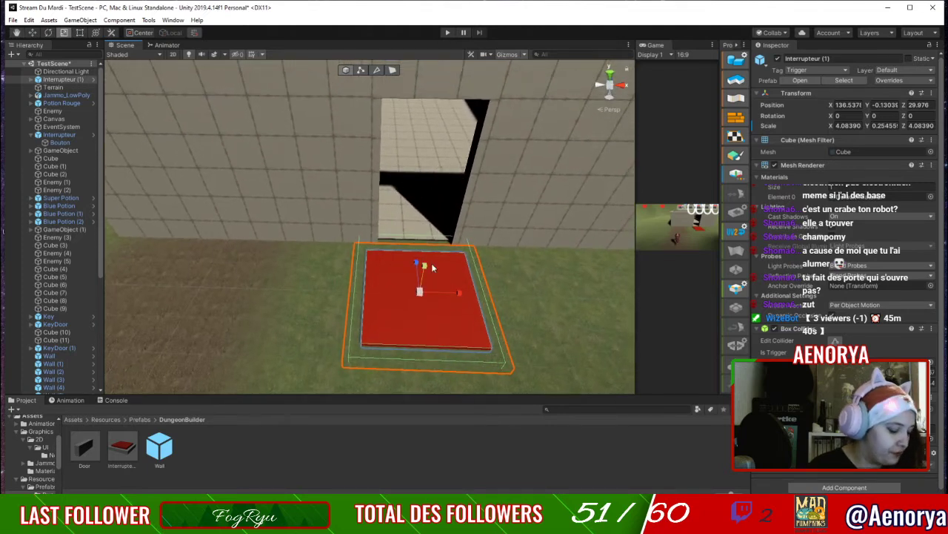
{"action": "key", "text": "w"}
{"action": "left_click_drag", "start_coordinate": [416, 268], "coordinate": [418, 267]}
Examine the enlarged switch and its position relative to the doorway from several angles.
{"action": "right_click_drag", "start_coordinate": [612, 331], "coordinate": [569, 324]}
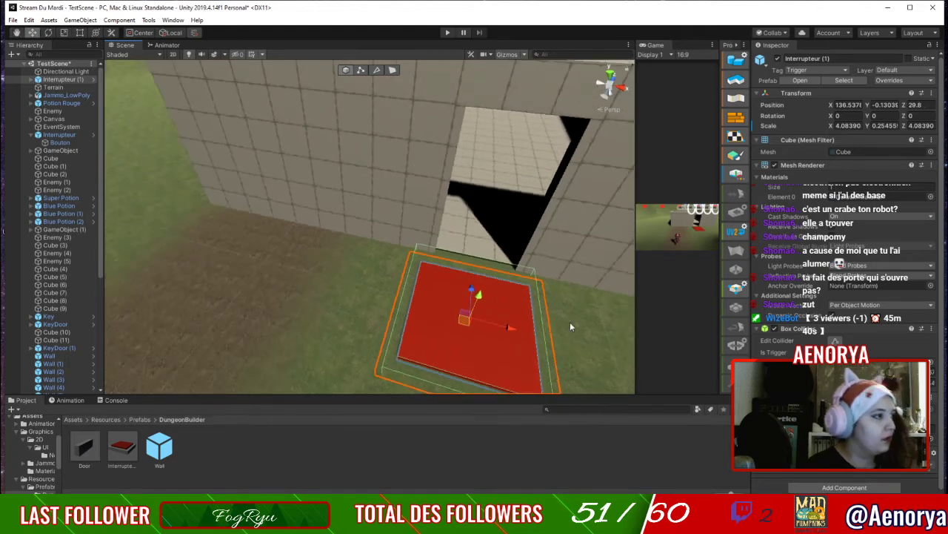
{"action": "middle_click_drag", "start_coordinate": [570, 323], "coordinate": [572, 264]}
{"action": "left_click_drag", "start_coordinate": [572, 265], "coordinate": [499, 251], "text": "alt"}
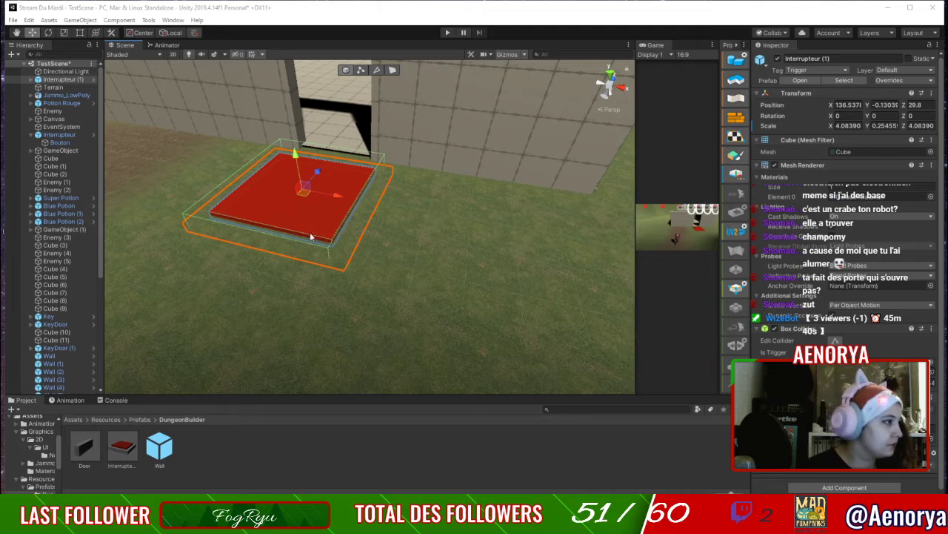
{"action": "right_click", "coordinate": [454, 238]}
{"action": "right_click_drag", "start_coordinate": [454, 238], "coordinate": [499, 257]}
{"action": "middle_click_drag", "start_coordinate": [463, 262], "coordinate": [550, 273]}
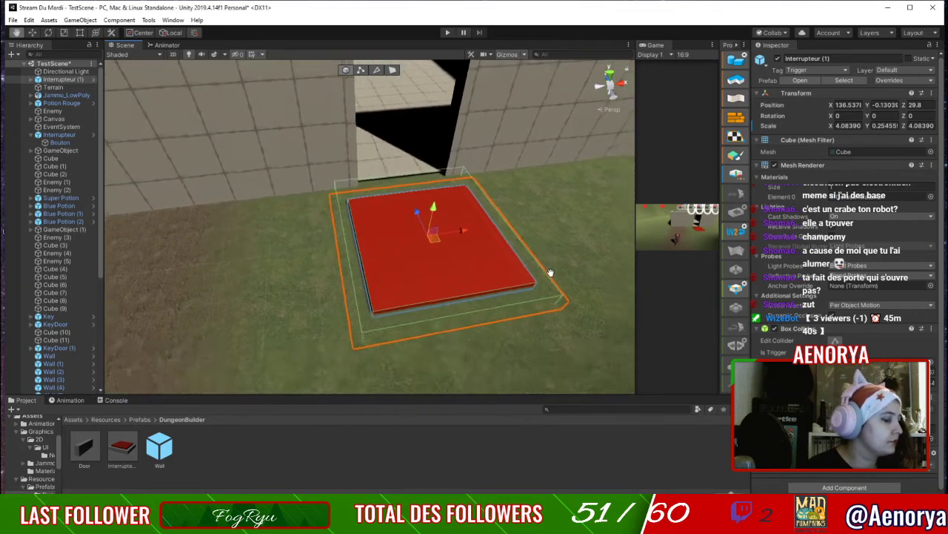
{"action": "scroll", "coordinate": [551, 273], "scroll_direction": "down", "scroll_amount": 5}
{"action": "middle_click_drag", "start_coordinate": [543, 232], "coordinate": [530, 275]}
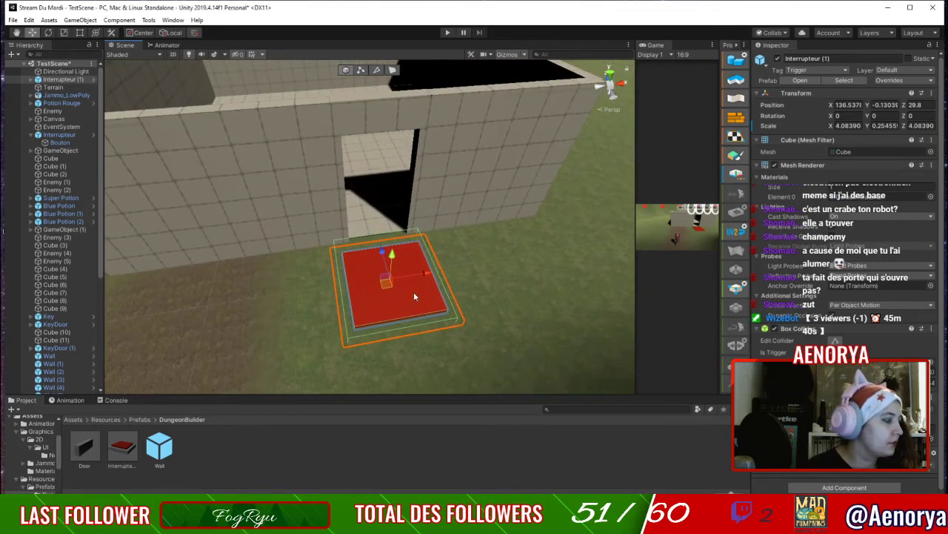
{"action": "left_click", "coordinate": [253, 457]}
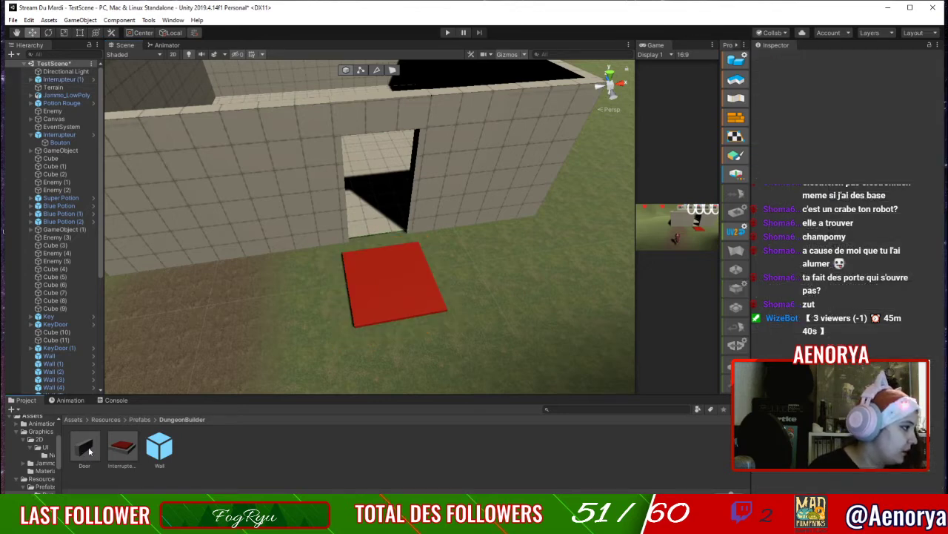
{"action": "right_click", "coordinate": [234, 458]}
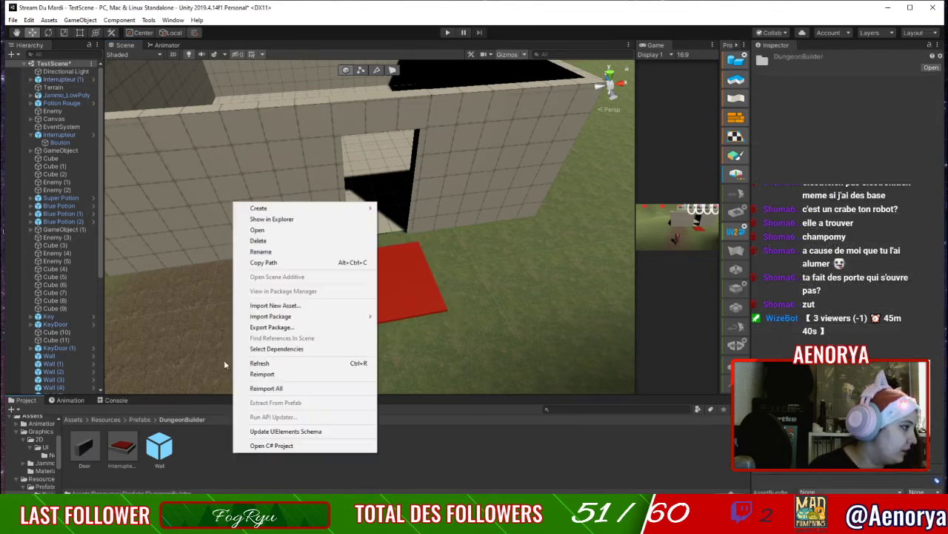
{"action": "left_click", "coordinate": [58, 363]}
Add a 3D cube as a child of the Door object and move it to X 1.36 in the doorway.
{"action": "scroll", "coordinate": [57, 363], "scroll_direction": "down", "scroll_amount": 8}
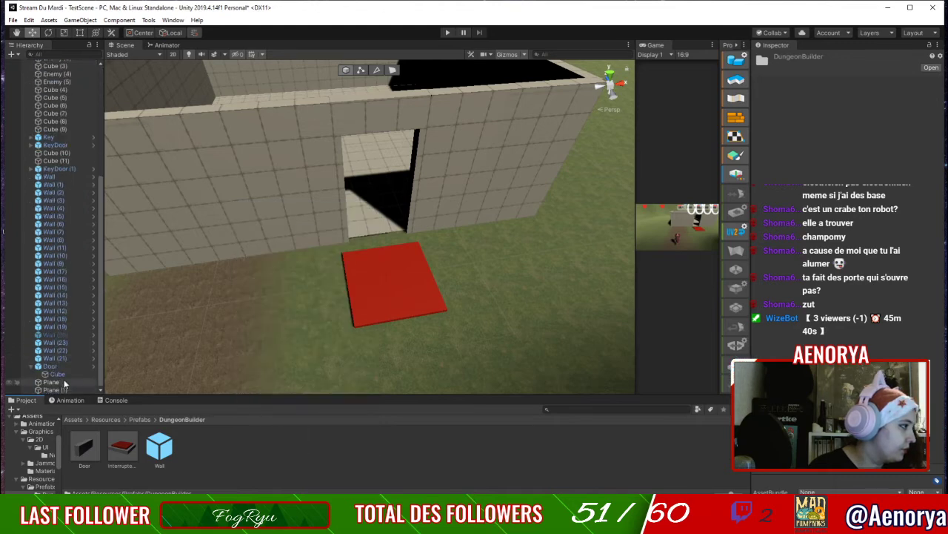
{"action": "left_click", "coordinate": [65, 368]}
{"action": "right_click", "coordinate": [68, 371]}
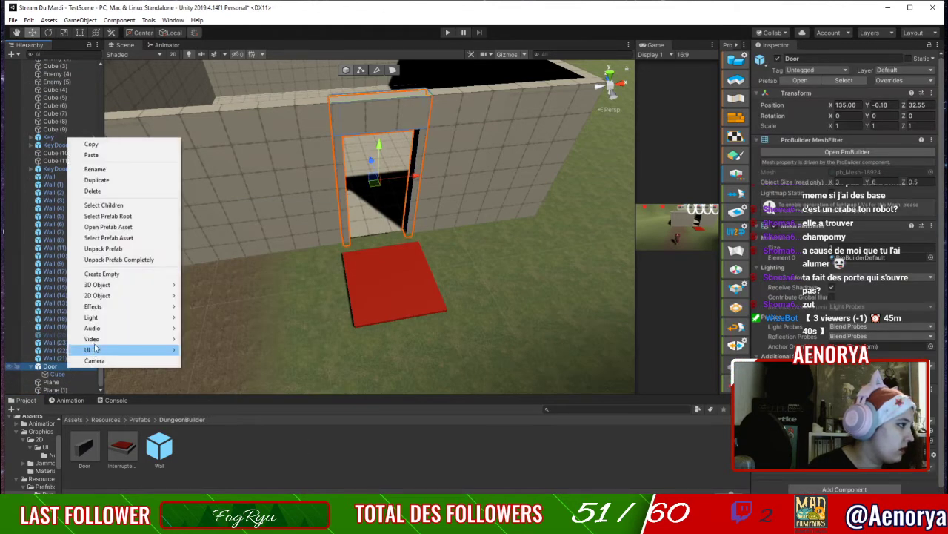
{"action": "mouse_move", "coordinate": [127, 284]}
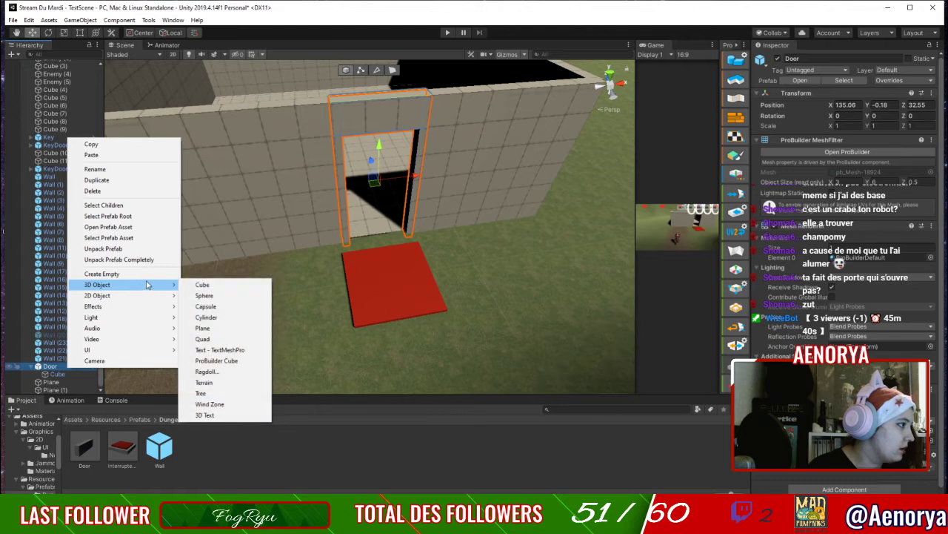
{"action": "left_click", "coordinate": [219, 288]}
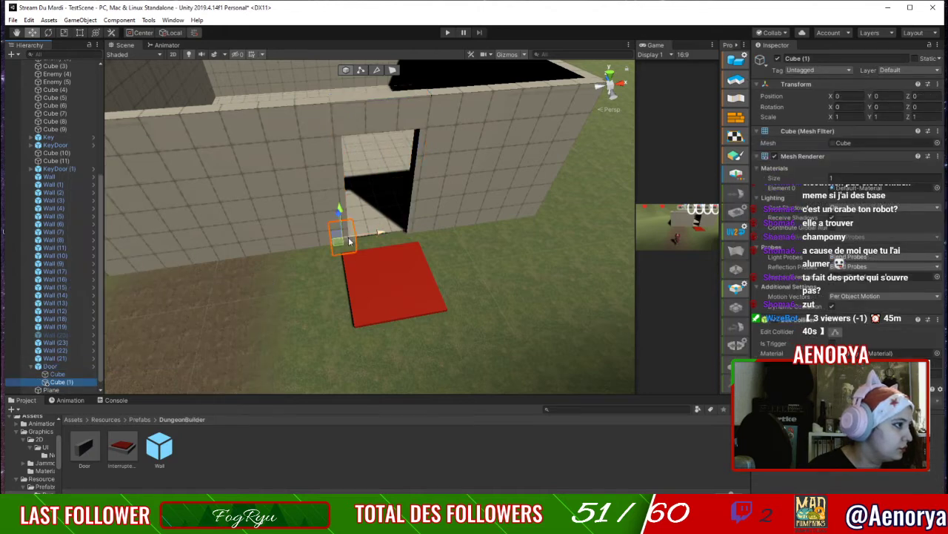
{"action": "left_click_drag", "start_coordinate": [412, 222], "coordinate": [411, 223]}
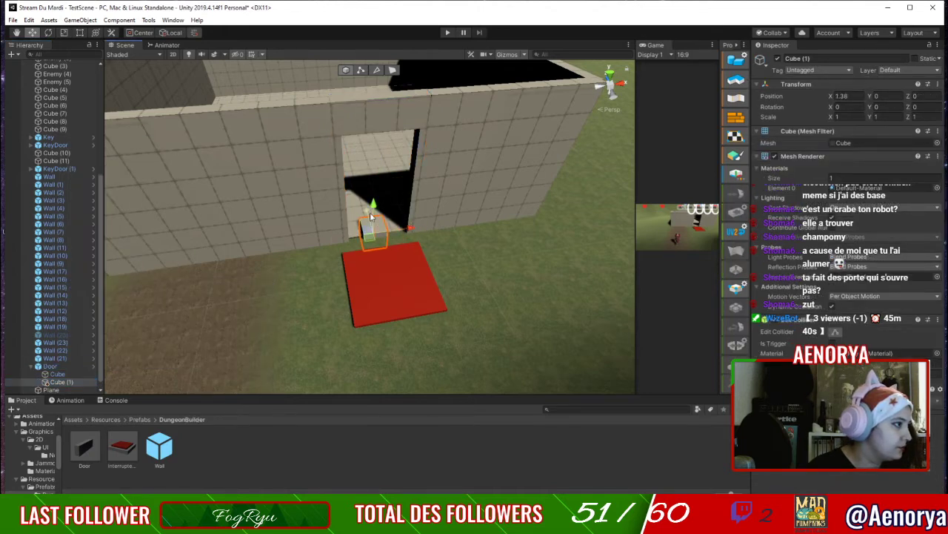
Delete the extra cube under the Door object and start a new ProBuilder shape of type Cube.
{"action": "key", "text": "Delete"}
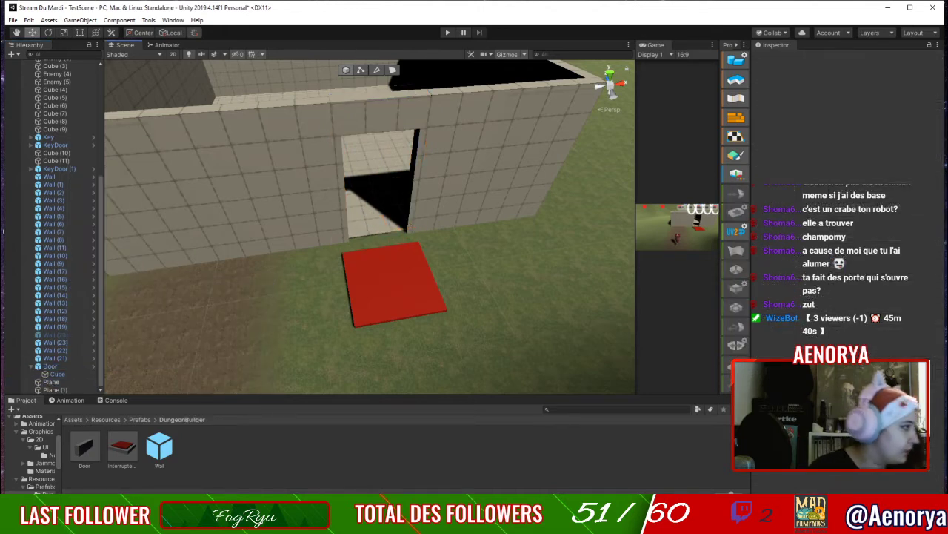
{"action": "key", "text": "alt+Tab"}
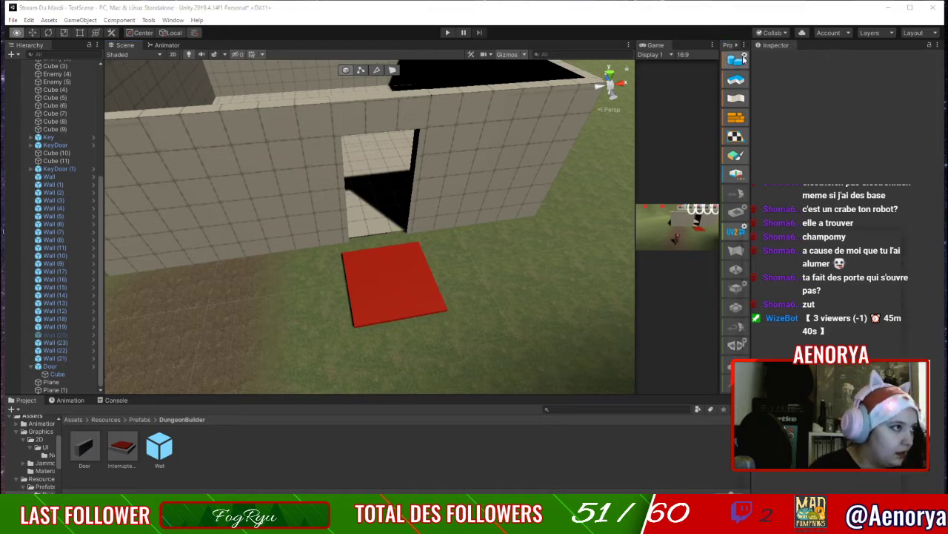
{"action": "left_click", "coordinate": [743, 59]}
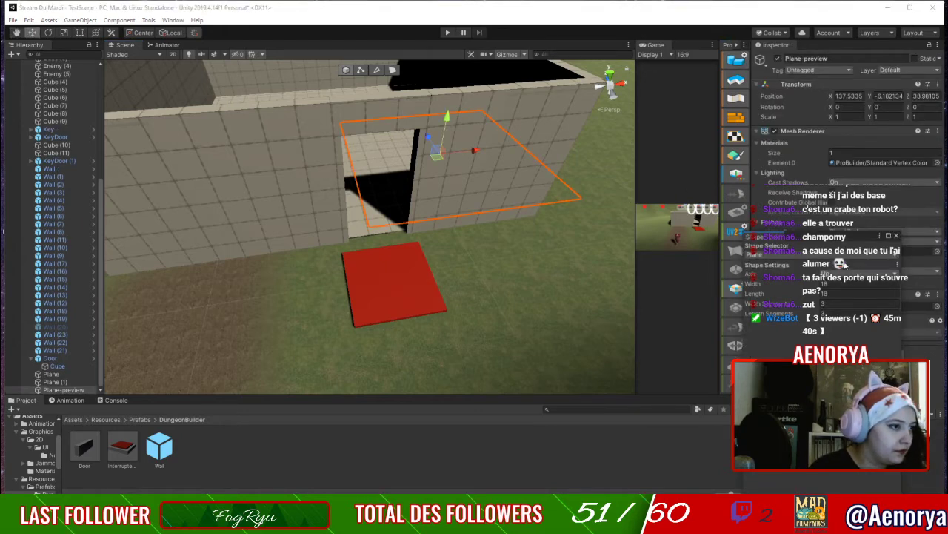
{"action": "left_click", "coordinate": [845, 255]}
{"action": "left_click", "coordinate": [790, 270]}
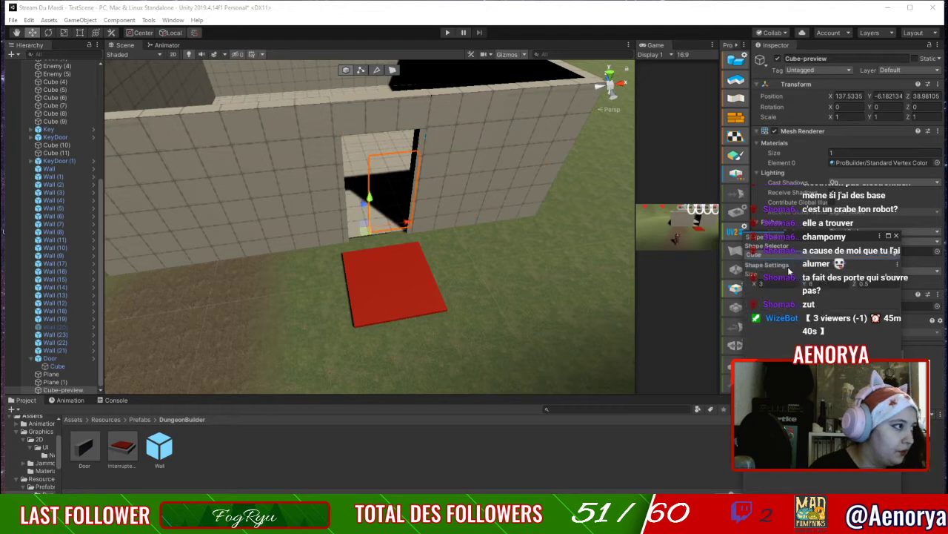
Place the ProBuilder cube preview in the doorway at about X 135.06, Y -0.21, set its Y size to 5, and build it.
{"action": "mouse_move", "coordinate": [376, 230]}
{"action": "left_mouse_down"}
{"action": "mouse_move", "coordinate": [389, 266]}
{"action": "mouse_move", "coordinate": [397, 212]}
{"action": "mouse_move", "coordinate": [387, 203]}
{"action": "mouse_move", "coordinate": [400, 231]}
{"action": "mouse_move", "coordinate": [382, 238]}
{"action": "left_mouse_up"}
{"action": "left_click", "coordinate": [391, 214]}
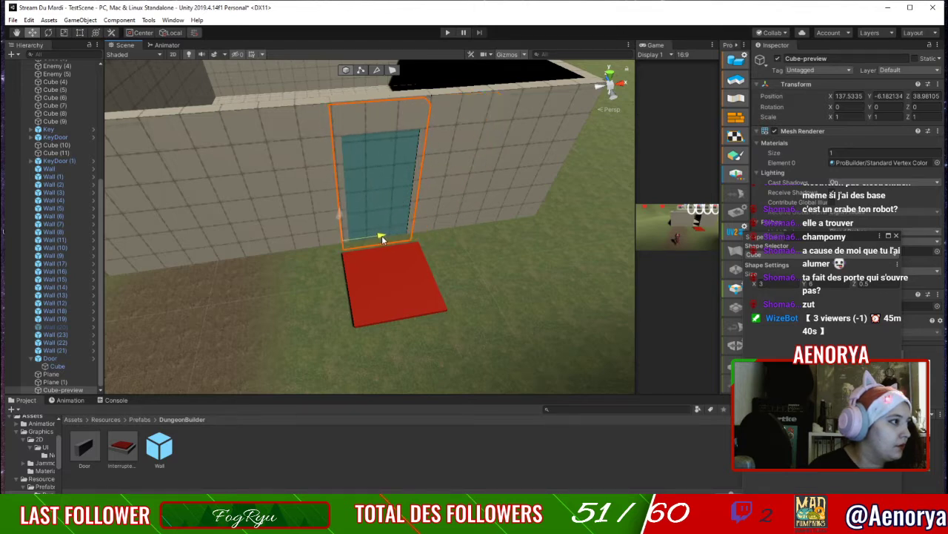
{"action": "scroll", "coordinate": [382, 224], "scroll_direction": "up", "scroll_amount": 3}
{"action": "right_click_drag", "start_coordinate": [437, 245], "coordinate": [436, 191]}
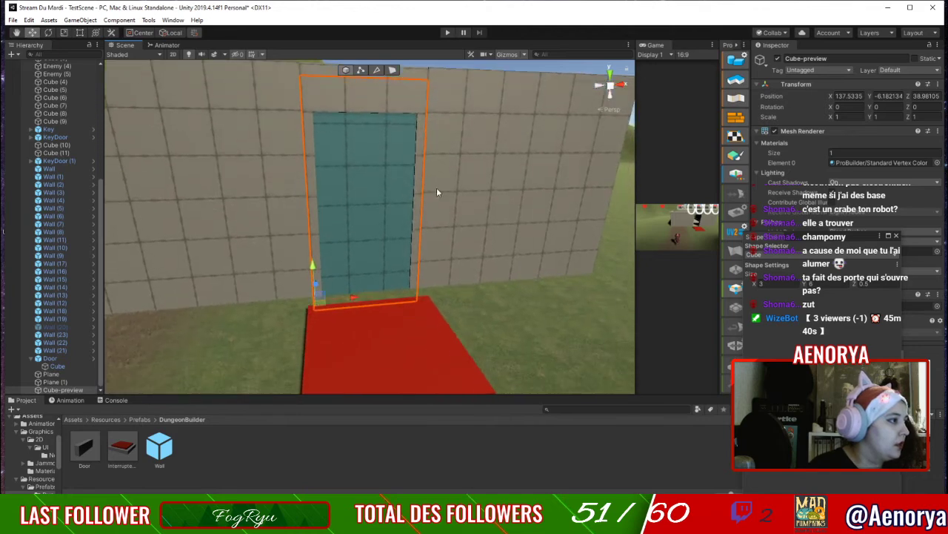
{"action": "mouse_move", "coordinate": [322, 258]}
{"action": "left_mouse_down"}
{"action": "mouse_move", "coordinate": [314, 259]}
{"action": "mouse_move", "coordinate": [322, 257]}
{"action": "left_mouse_up"}
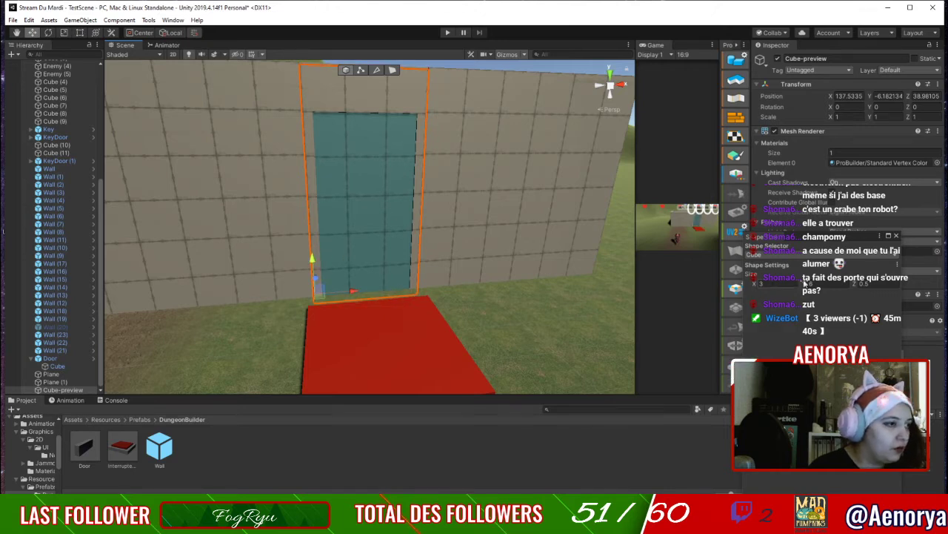
{"action": "type", "text": "5"}
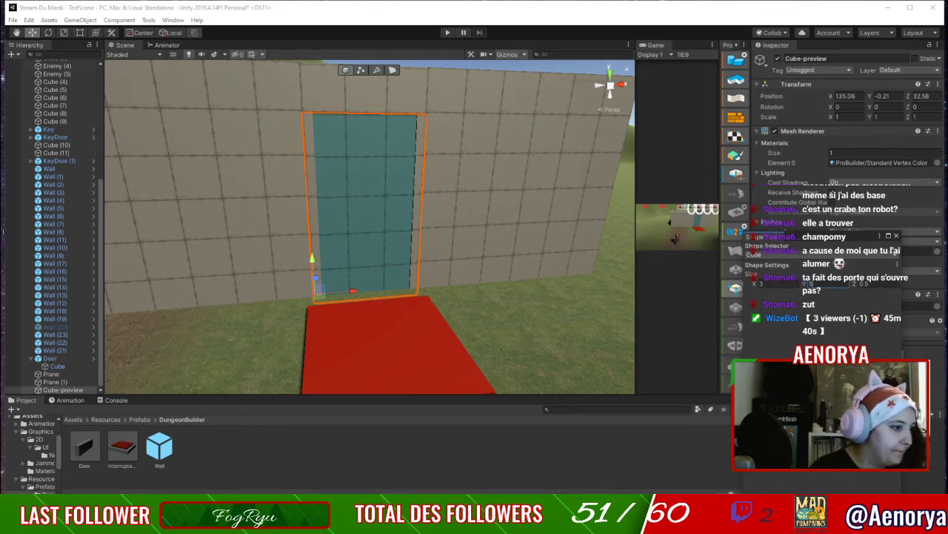
{"action": "left_click", "coordinate": [823, 503]}
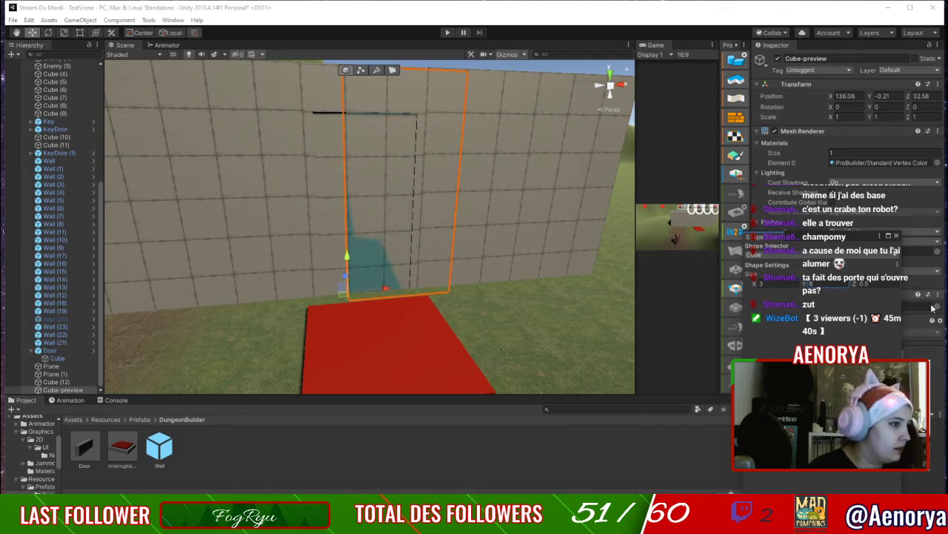
{"action": "left_click", "coordinate": [896, 235]}
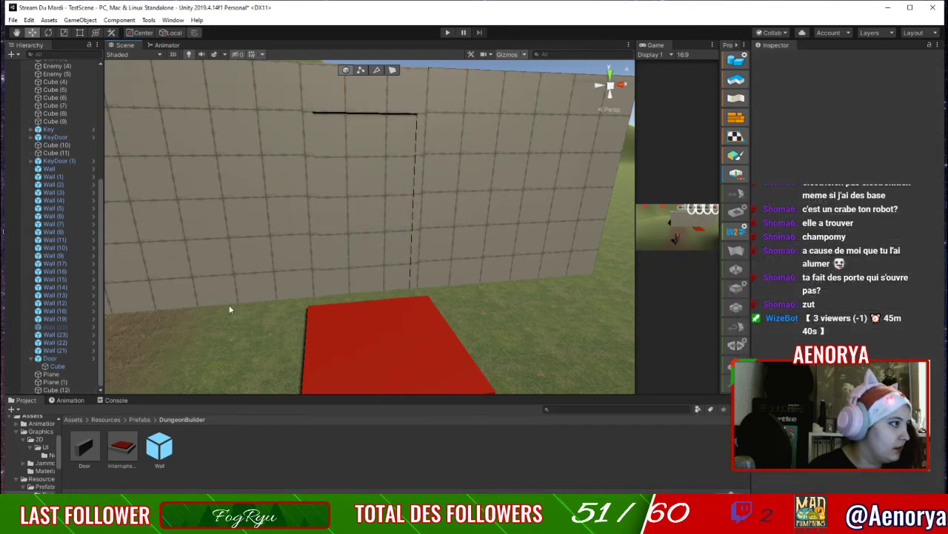
Fine-tune the new door cube's position in the doorway to Y -0.197 and Z 32.56.
{"action": "left_click", "coordinate": [337, 160]}
{"action": "right_click_drag", "start_coordinate": [459, 178], "coordinate": [446, 231]}
{"action": "middle_click_drag", "start_coordinate": [449, 228], "coordinate": [459, 276]}
{"action": "right_click_drag", "start_coordinate": [574, 174], "coordinate": [456, 199]}
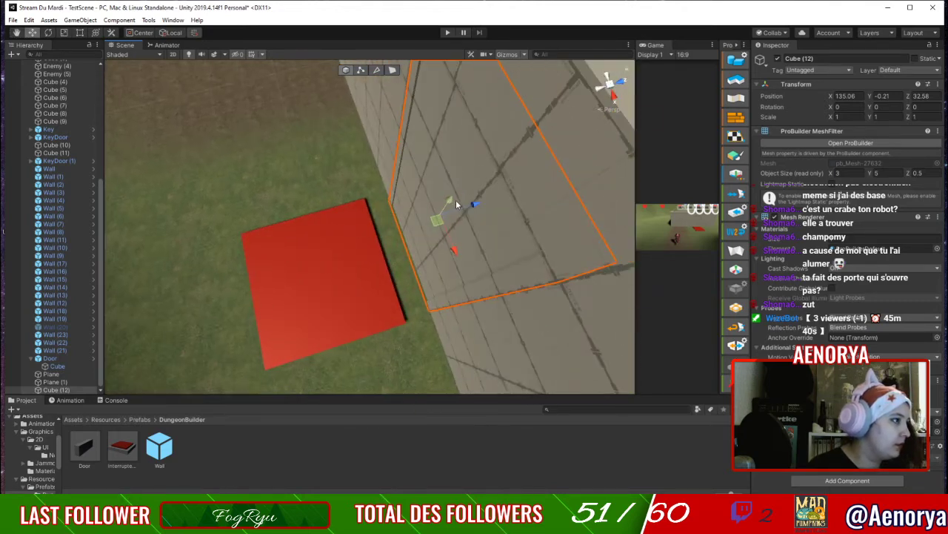
{"action": "left_click_drag", "start_coordinate": [465, 206], "coordinate": [464, 206]}
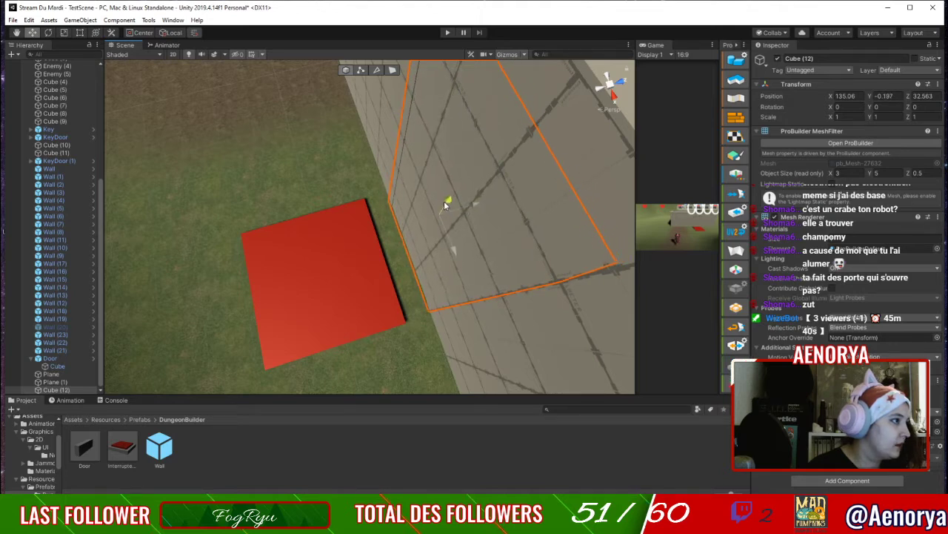
{"action": "left_click_drag", "start_coordinate": [445, 202], "coordinate": [466, 207]}
{"action": "left_click_drag", "start_coordinate": [432, 286], "coordinate": [472, 266], "text": "alt"}
{"action": "middle_click_drag", "start_coordinate": [473, 269], "coordinate": [517, 212]}
{"action": "right_click_drag", "start_coordinate": [517, 214], "coordinate": [563, 177]}
{"action": "middle_click_drag", "start_coordinate": [330, 334], "coordinate": [392, 315]}
{"action": "scroll", "coordinate": [392, 314], "scroll_direction": "down", "scroll_amount": 5}
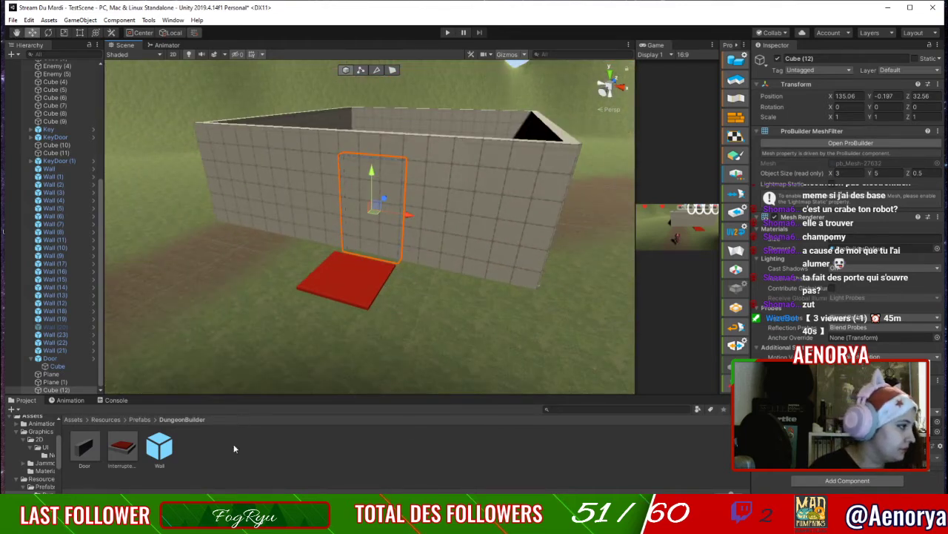
Create a material named Dungeon Door in the Assets > Graphics > Materials folder.
{"action": "left_click", "coordinate": [116, 419]}
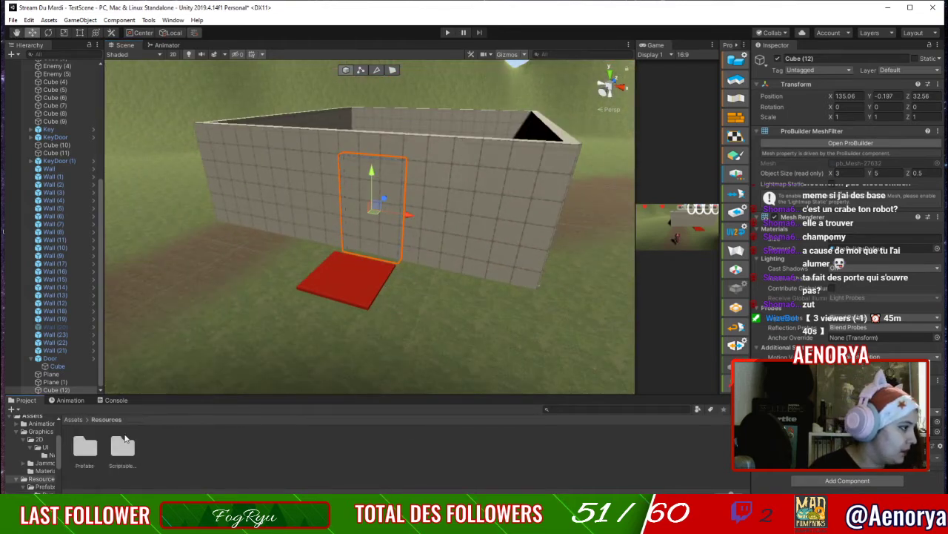
{"action": "left_click", "coordinate": [73, 418]}
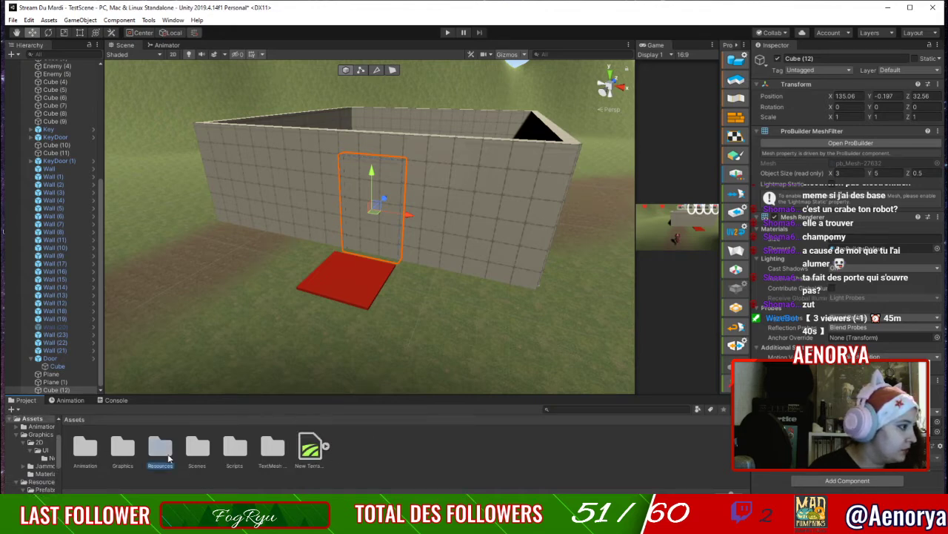
{"action": "double_click", "coordinate": [161, 449]}
{"action": "left_click", "coordinate": [73, 418]}
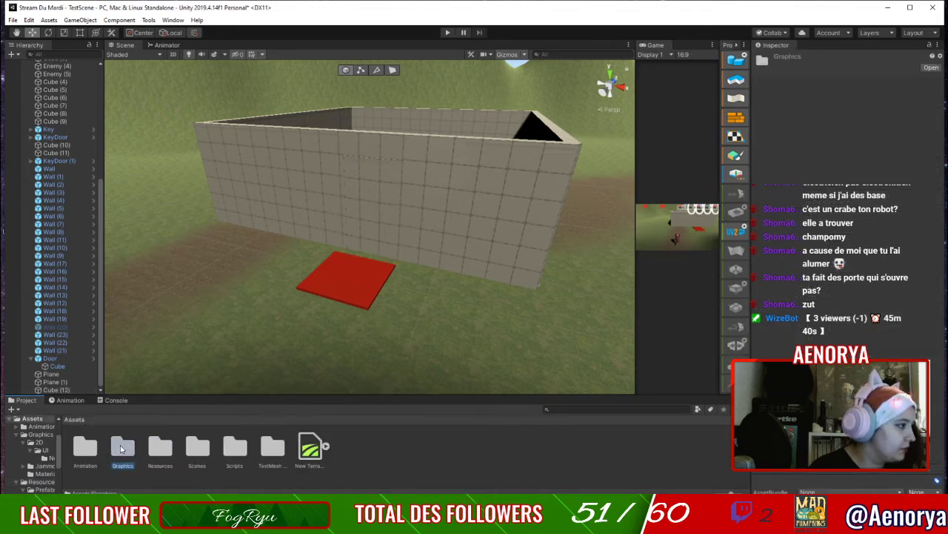
{"action": "double_click", "coordinate": [121, 444]}
{"action": "double_click", "coordinate": [160, 446]}
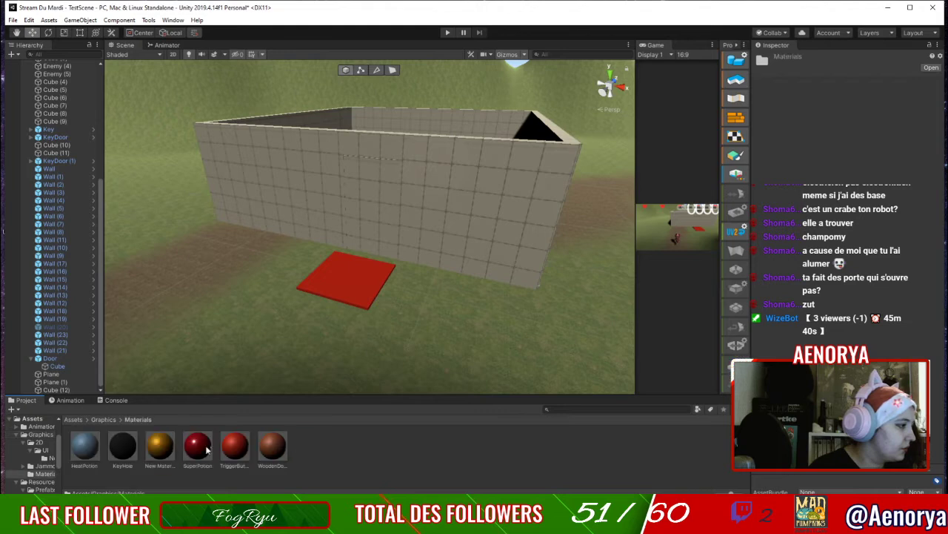
{"action": "right_click", "coordinate": [372, 455]}
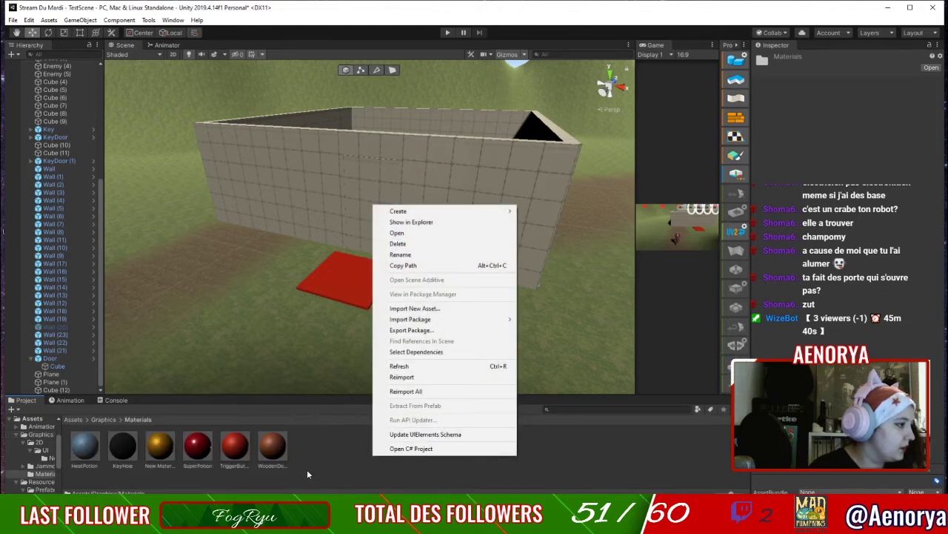
{"action": "mouse_move", "coordinate": [482, 212]}
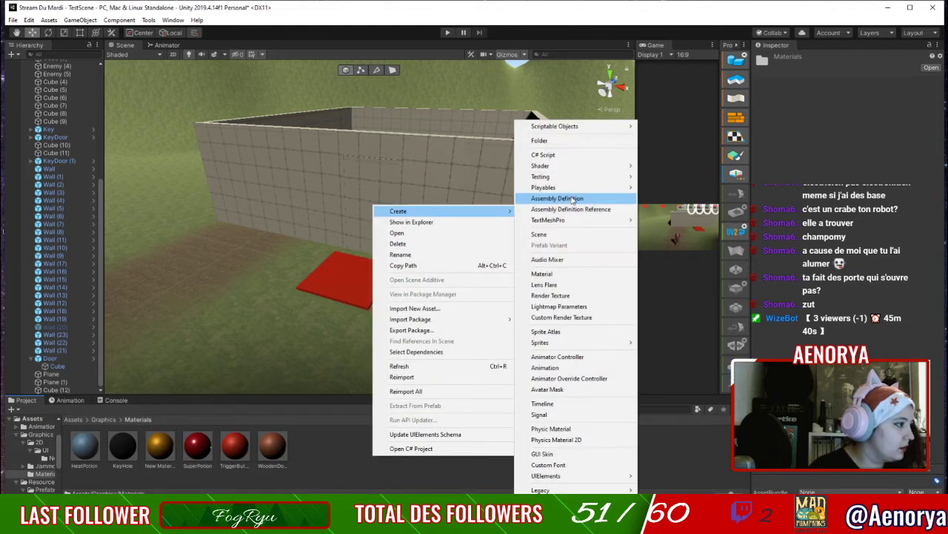
{"action": "left_click", "coordinate": [566, 273]}
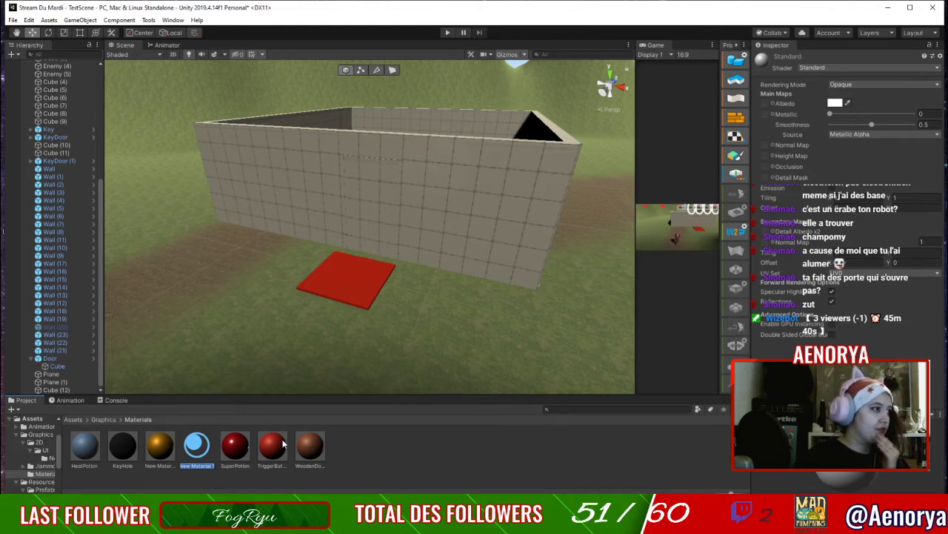
{"action": "type", "text": "Door"}
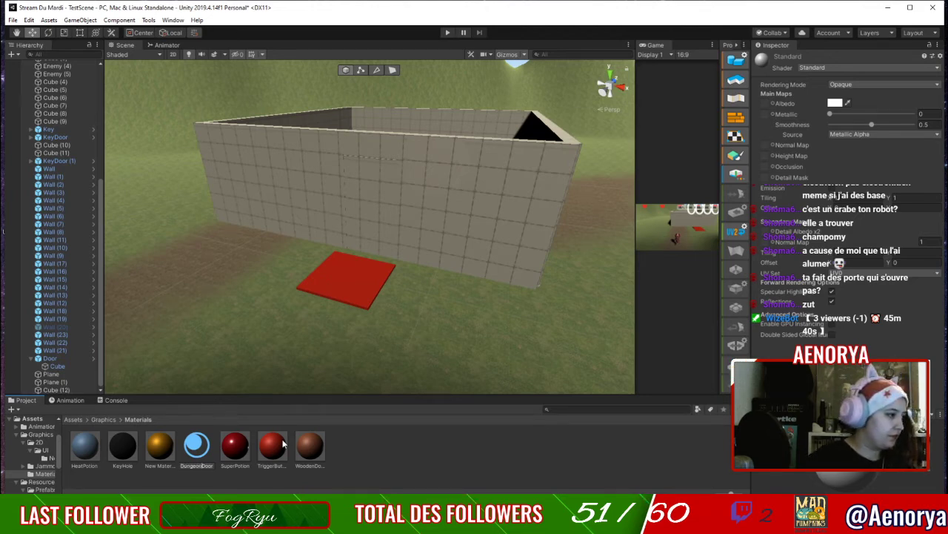
{"action": "key", "text": "Return"}
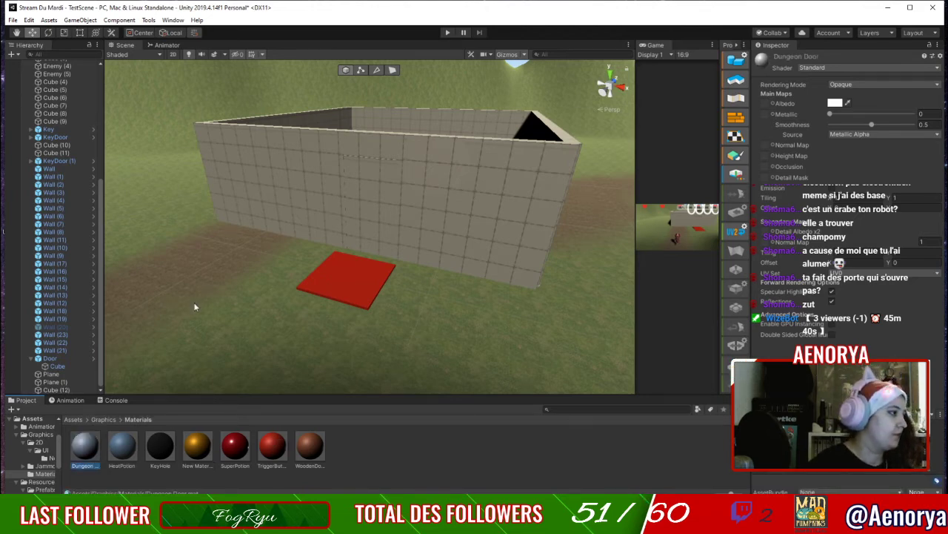
Apply the Dungeon Door material to the cube in the doorway and set its albedo color to grey ABABAB.
{"action": "left_click_drag", "start_coordinate": [84, 447], "coordinate": [332, 233]}
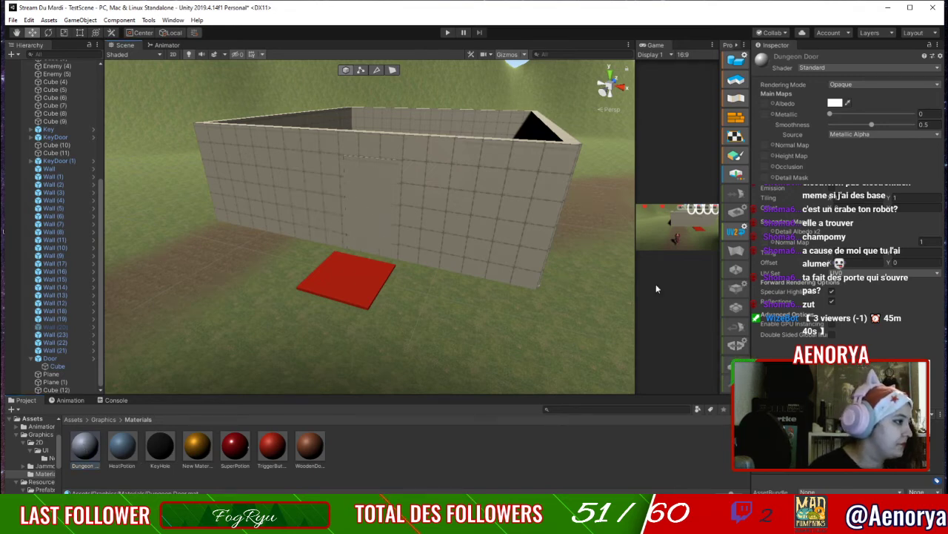
{"action": "left_click", "coordinate": [835, 102]}
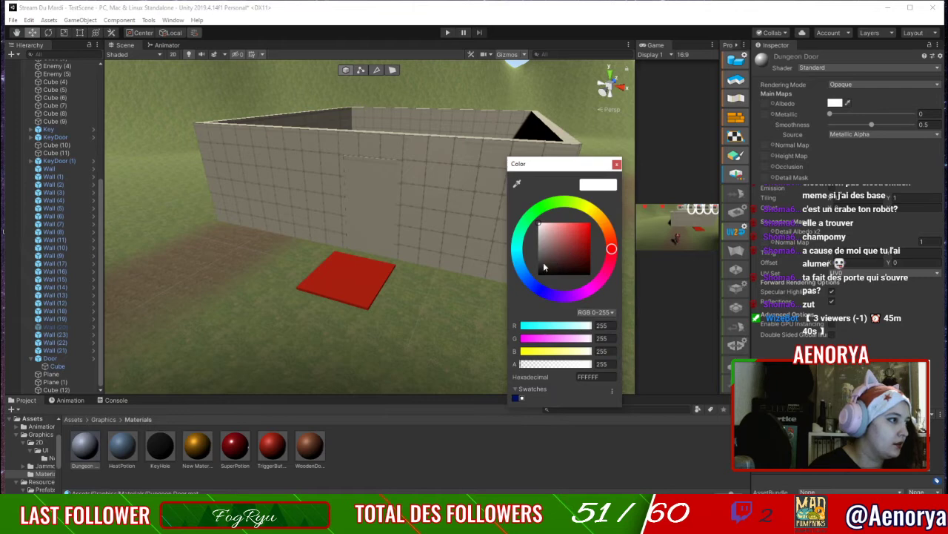
{"action": "left_click_drag", "start_coordinate": [543, 261], "coordinate": [524, 244]}
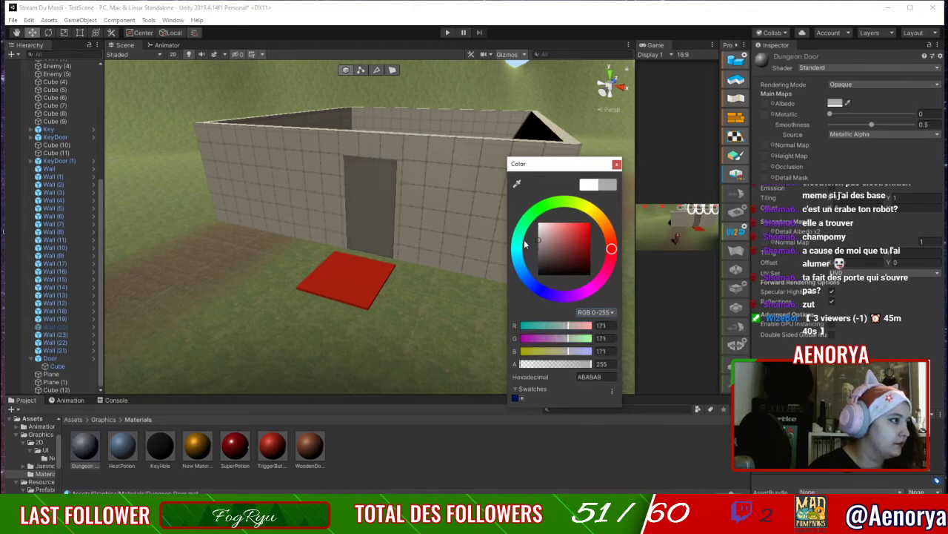
{"action": "left_click", "coordinate": [617, 164]}
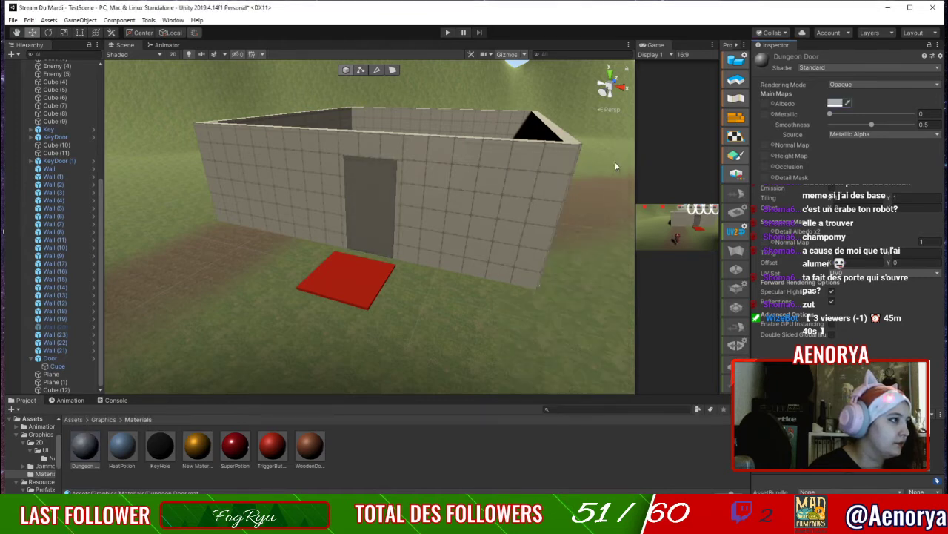
Set the Dungeon Door material's albedo color to pale yellow FFE6AD.
{"action": "right_click_drag", "start_coordinate": [273, 238], "coordinate": [406, 265]}
{"action": "middle_click_drag", "start_coordinate": [406, 264], "coordinate": [526, 225]}
{"action": "right_click_drag", "start_coordinate": [525, 224], "coordinate": [474, 218]}
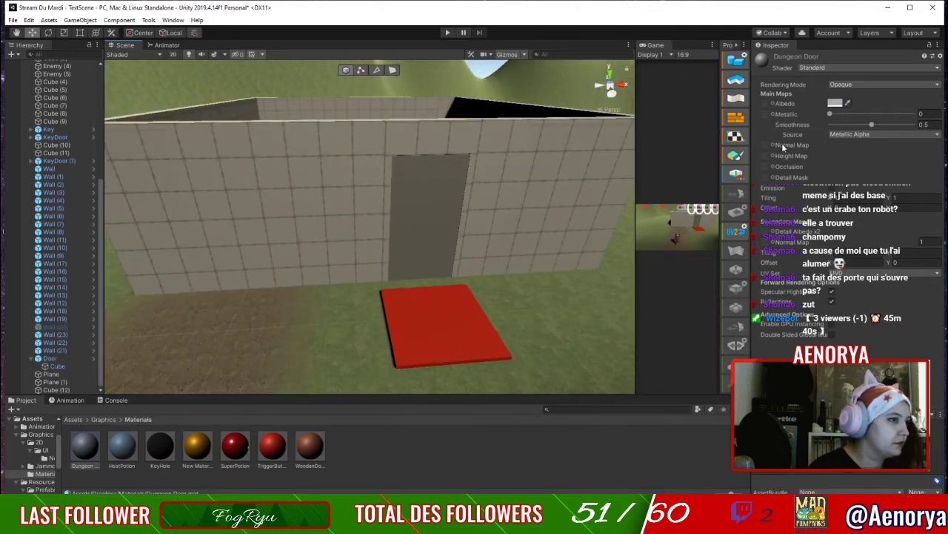
{"action": "left_click", "coordinate": [836, 104]}
{"action": "left_click", "coordinate": [602, 223]}
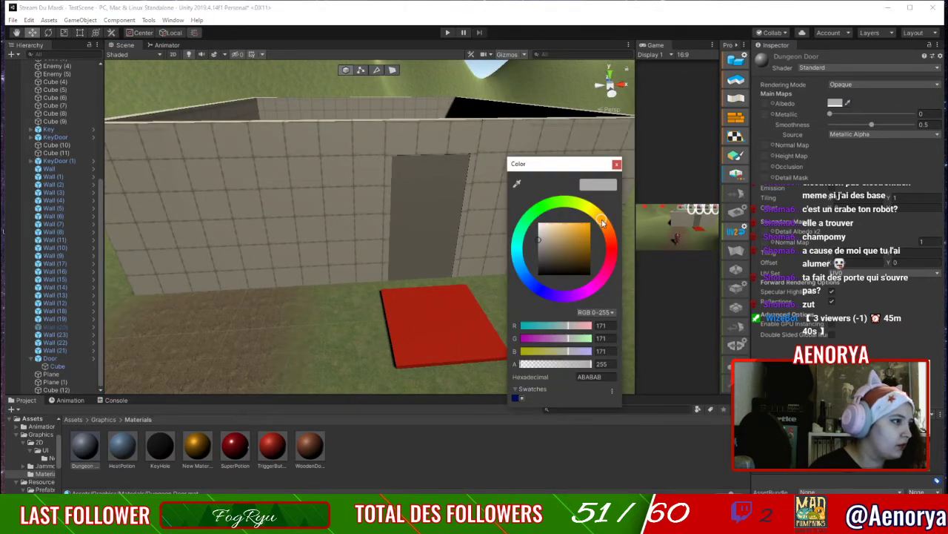
{"action": "left_click_drag", "start_coordinate": [571, 235], "coordinate": [558, 220]}
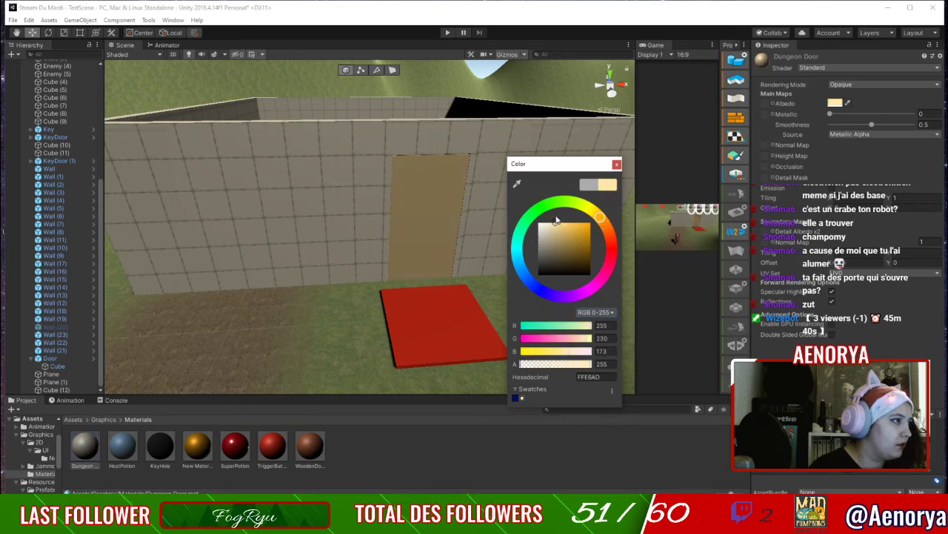
{"action": "left_click", "coordinate": [617, 165]}
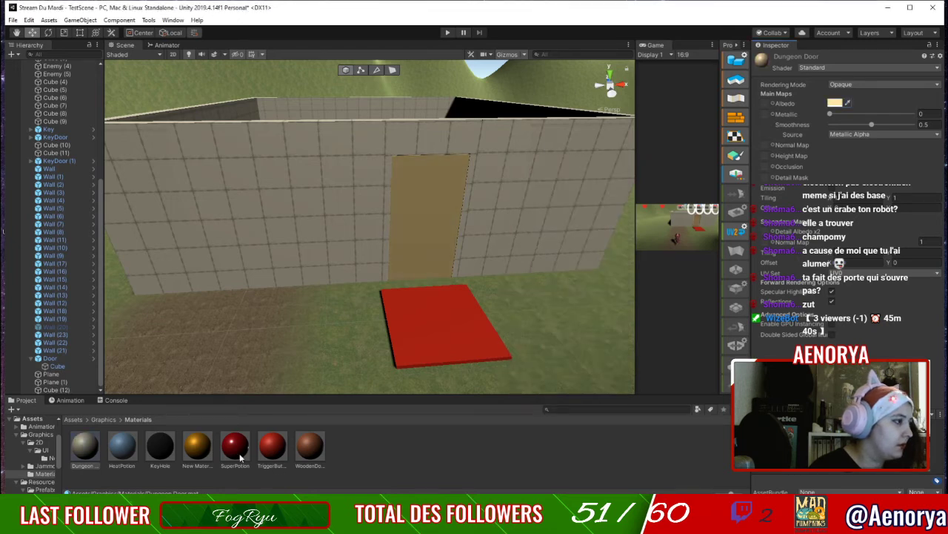
{"action": "right_click", "coordinate": [407, 446]}
{"action": "mouse_move", "coordinate": [463, 191]}
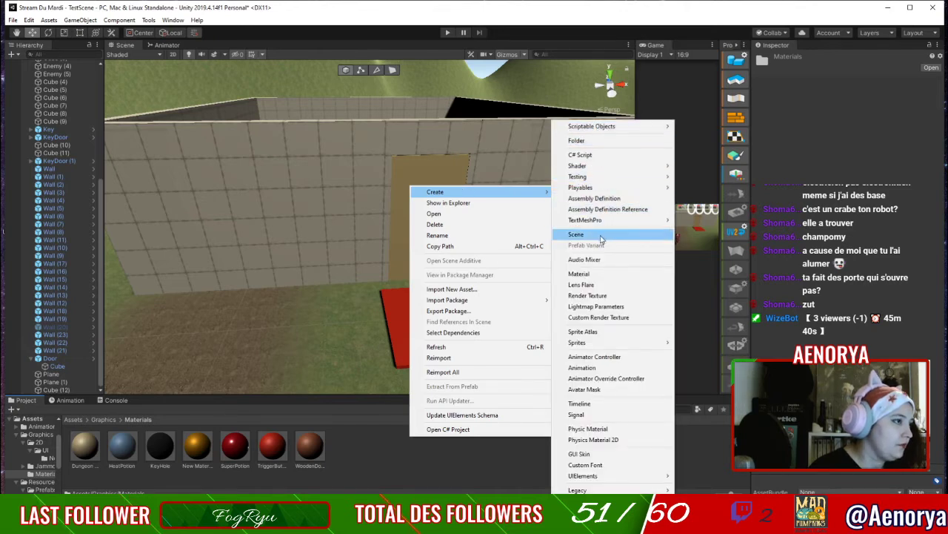
{"action": "left_click", "coordinate": [190, 205]}
Open the Wall prefab for editing from a wall beside the door and select its large face in ProBuilder face mode.
{"action": "left_click", "coordinate": [237, 181]}
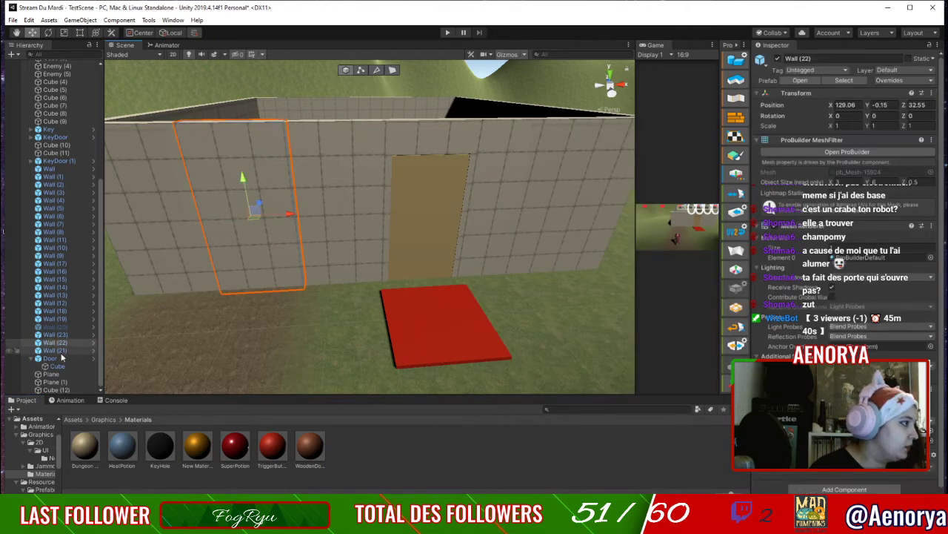
{"action": "left_click", "coordinate": [93, 343]}
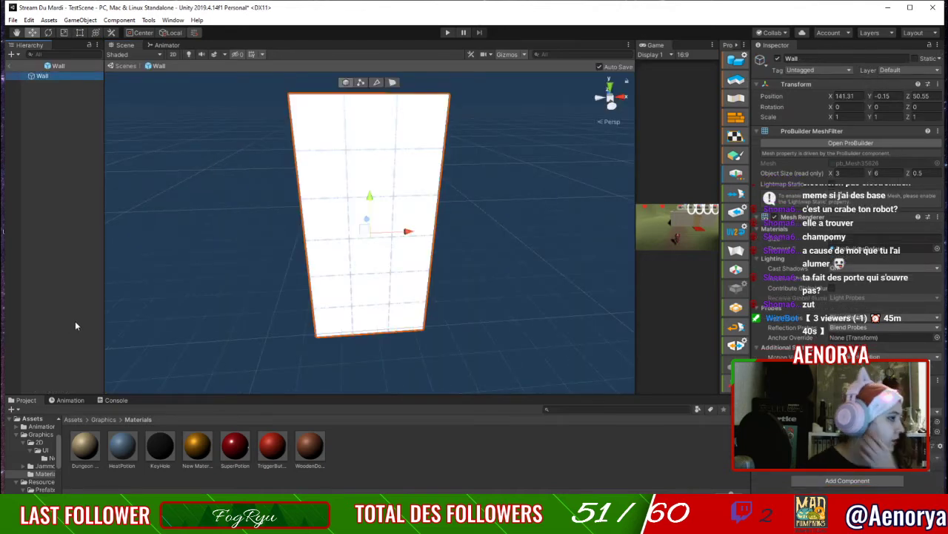
{"action": "left_click_drag", "start_coordinate": [238, 248], "coordinate": [342, 260], "text": "alt"}
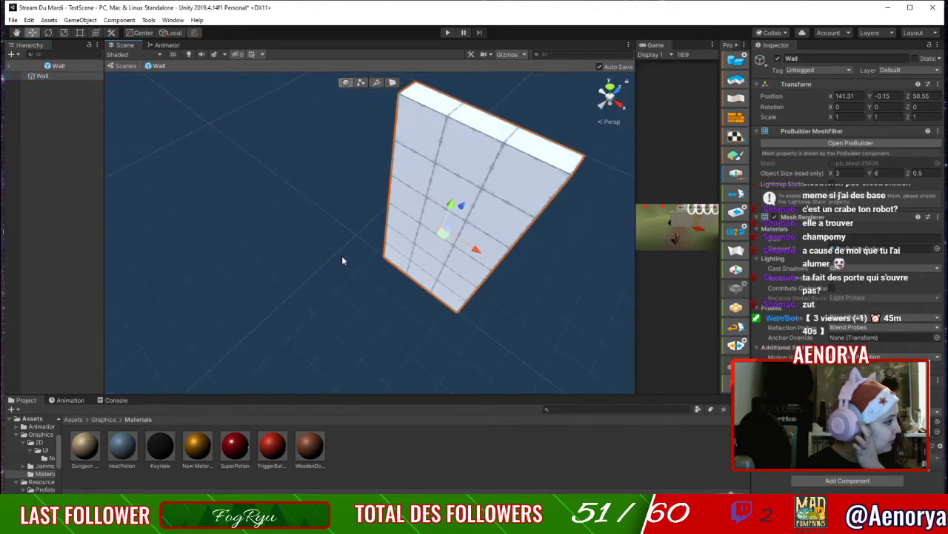
{"action": "left_click", "coordinate": [391, 86]}
{"action": "left_click", "coordinate": [415, 141]}
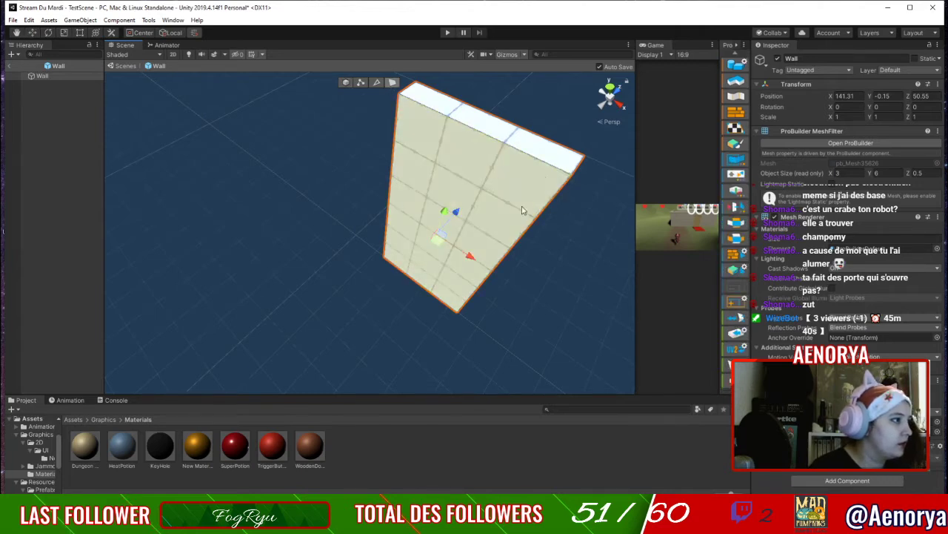
Start creating a new material for the wall in the Assets > Graphics > Materials folder.
{"action": "left_click_drag", "start_coordinate": [524, 210], "coordinate": [552, 159], "text": "alt"}
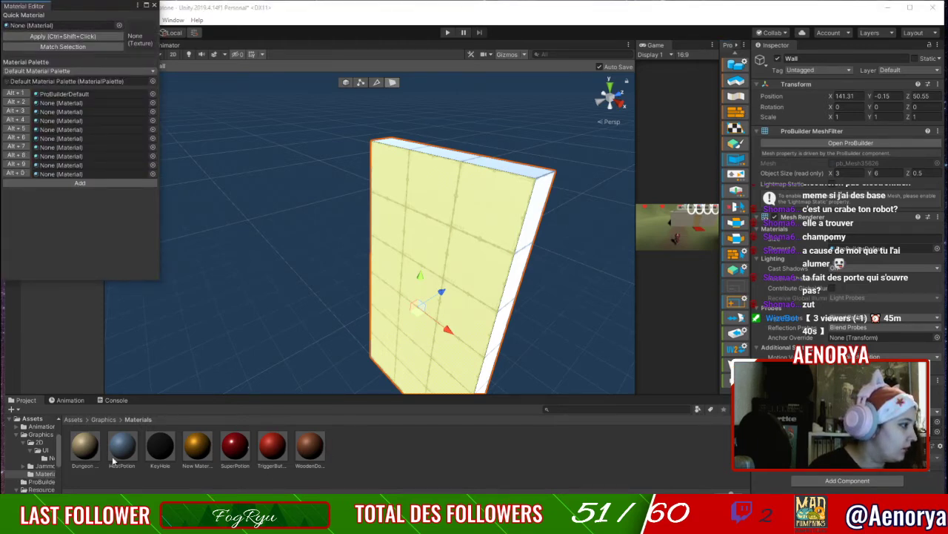
{"action": "right_click", "coordinate": [375, 449]}
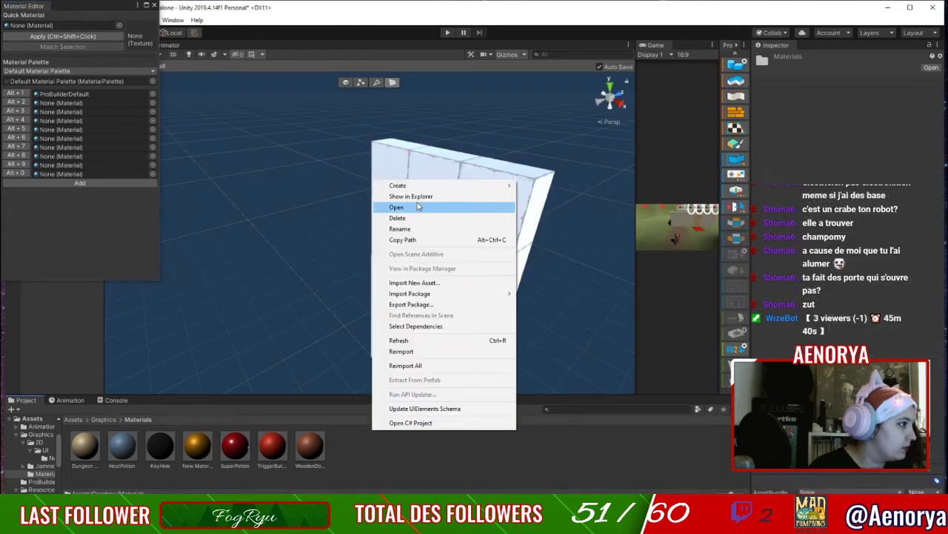
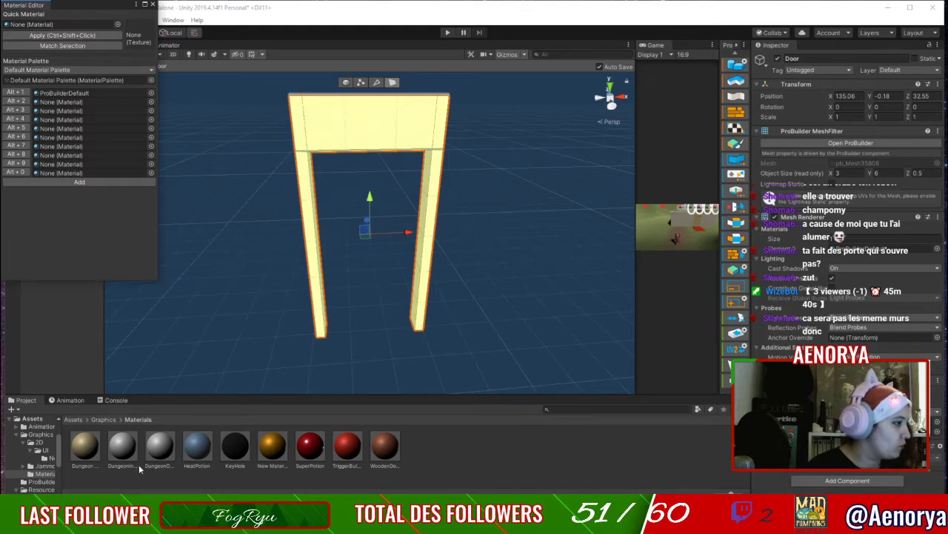
Load DungeonOutside as the quick material and apply it to the selected faces of the Door prefab.
{"action": "left_click_drag", "start_coordinate": [152, 456], "coordinate": [59, 24]}
{"action": "left_click", "coordinate": [65, 35]}
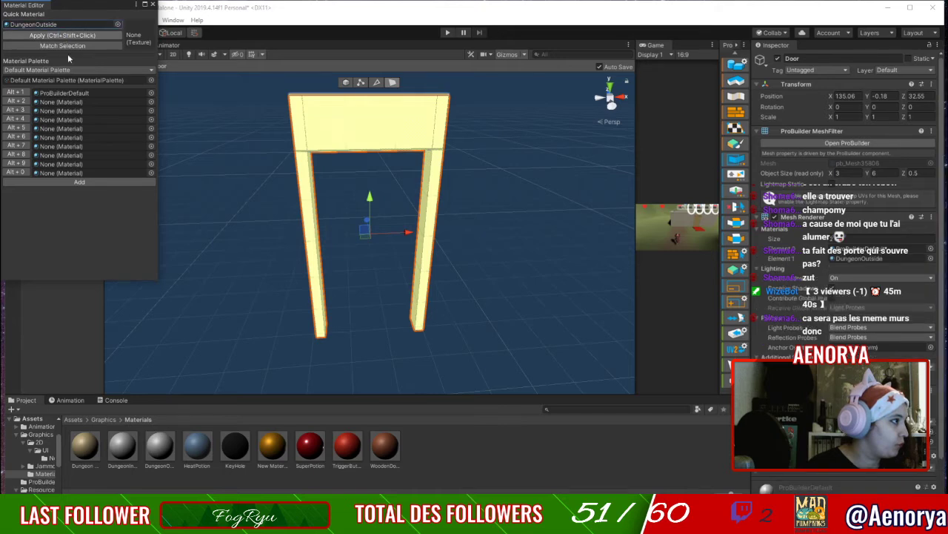
Try to select the lintel and post faces on the opposite side of the door frame.
{"action": "right_click_drag", "start_coordinate": [306, 291], "coordinate": [453, 296]}
{"action": "middle_click_drag", "start_coordinate": [286, 318], "coordinate": [667, 311]}
{"action": "right_click_drag", "start_coordinate": [319, 313], "coordinate": [482, 310]}
{"action": "middle_click_drag", "start_coordinate": [402, 308], "coordinate": [577, 321]}
{"action": "left_click", "coordinate": [530, 176]}
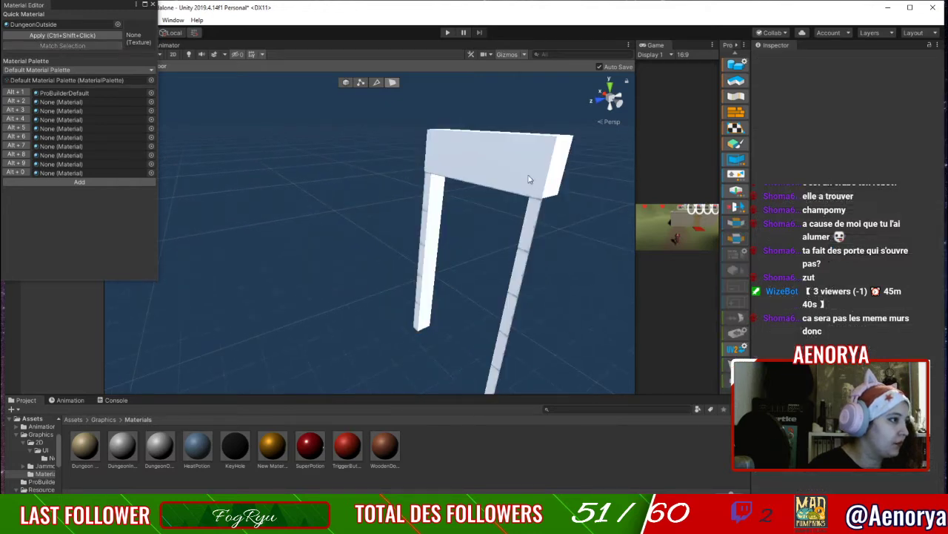
{"action": "left_click", "coordinate": [530, 178]}
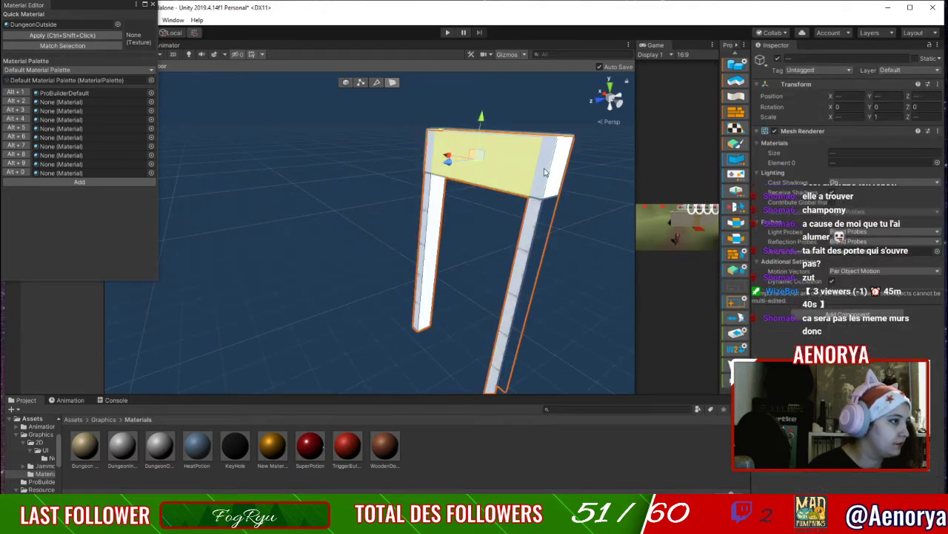
{"action": "left_click", "coordinate": [544, 202]}
{"action": "left_click", "coordinate": [531, 238]}
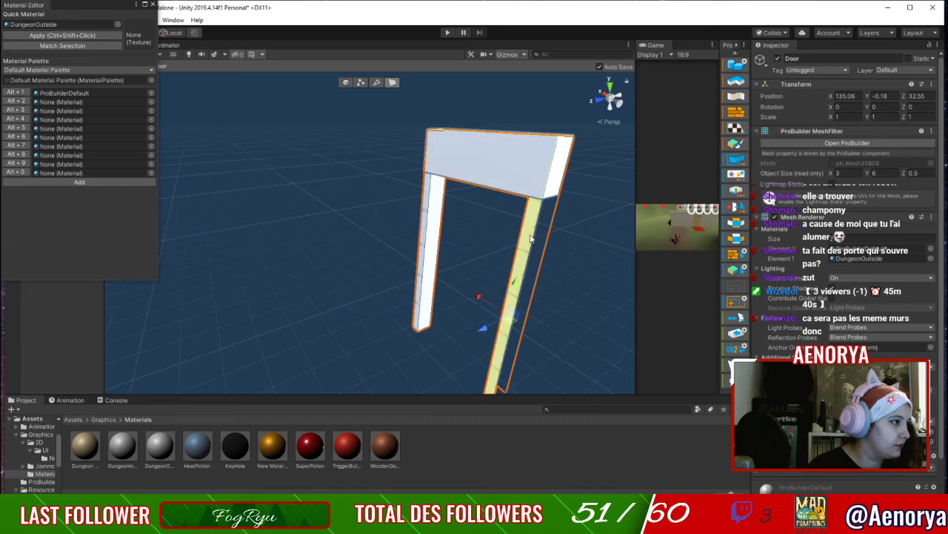
{"action": "left_click", "coordinate": [531, 161], "text": "shift"}
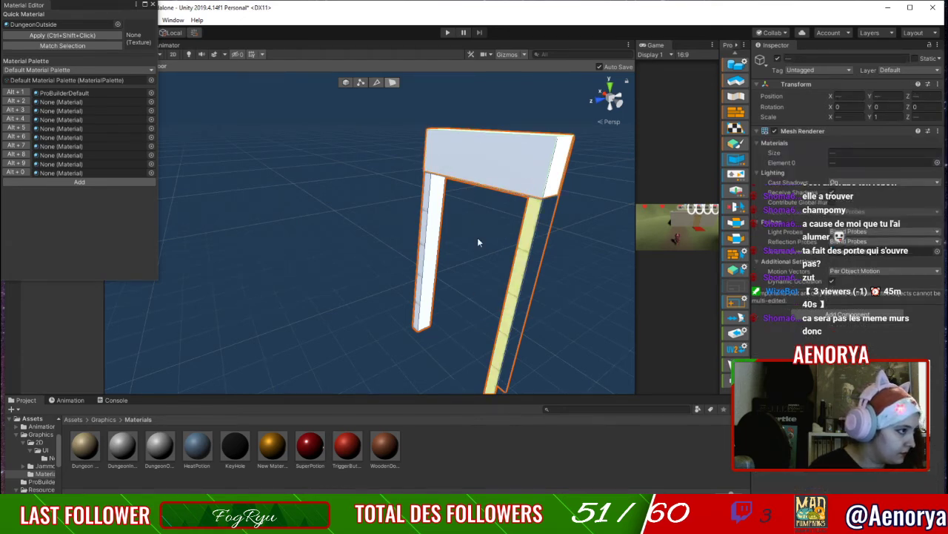
{"action": "right_click_drag", "start_coordinate": [385, 249], "coordinate": [476, 272]}
{"action": "scroll", "coordinate": [476, 275], "scroll_direction": "down", "scroll_amount": 3}
{"action": "middle_click_drag", "start_coordinate": [475, 276], "coordinate": [541, 311]}
{"action": "scroll", "coordinate": [341, 290], "scroll_direction": "up", "scroll_amount": 5}
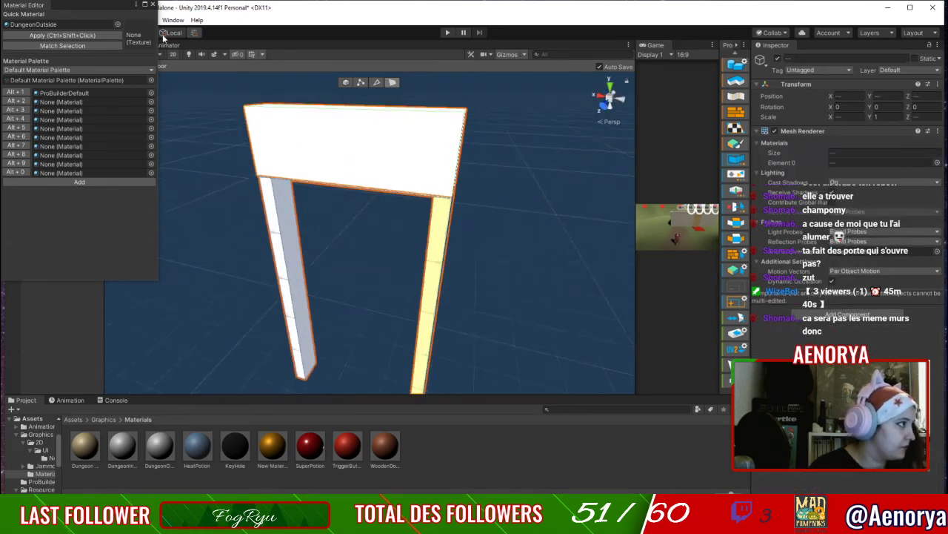
Close the Material Editor, hide the Door prefab's Cube and apply DungeonInside to the lintel and post faces behind it.
{"action": "left_click", "coordinate": [152, 5]}
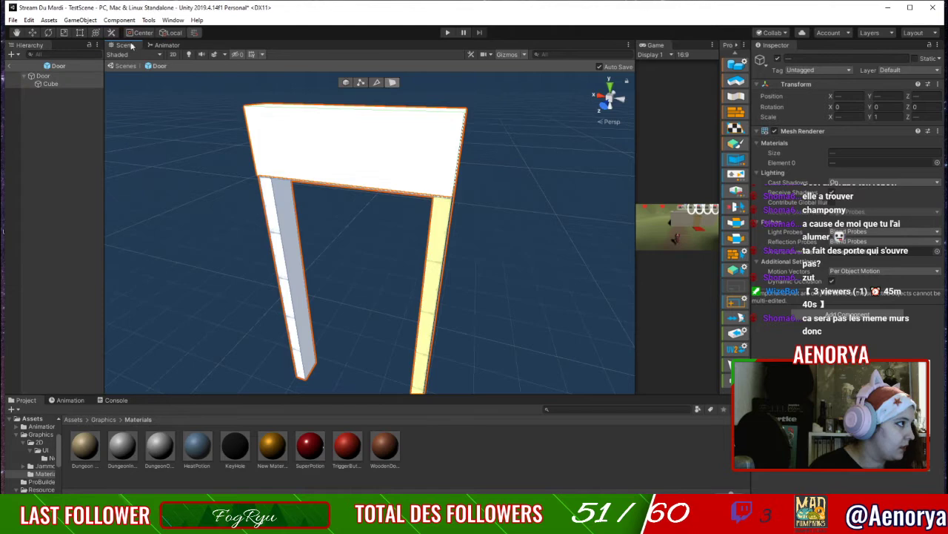
{"action": "left_click", "coordinate": [48, 85]}
{"action": "left_click", "coordinate": [11, 84]}
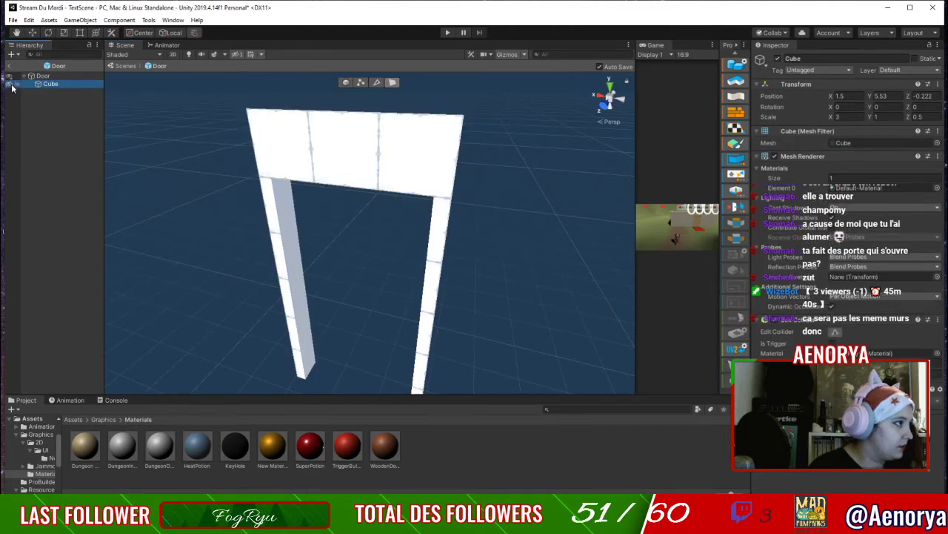
{"action": "left_click", "coordinate": [330, 159]}
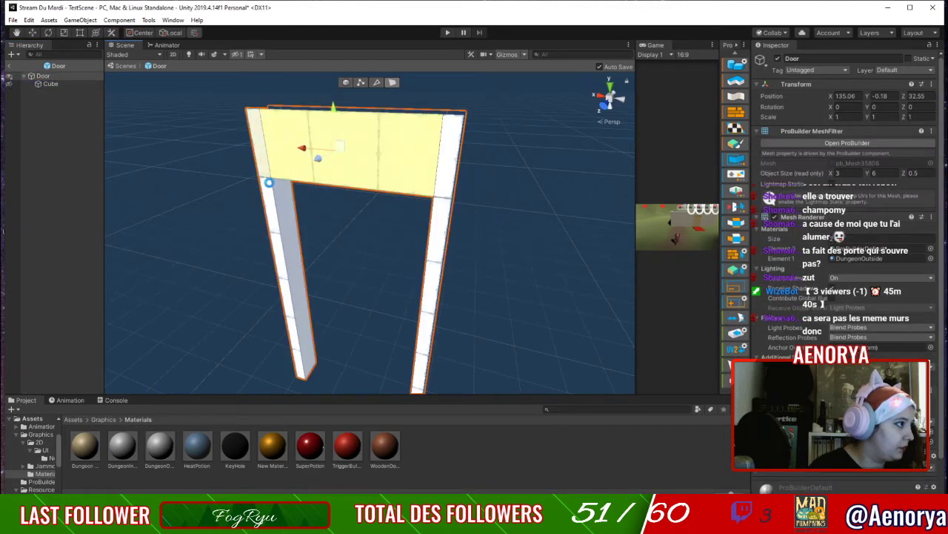
{"action": "double_click", "coordinate": [273, 213]}
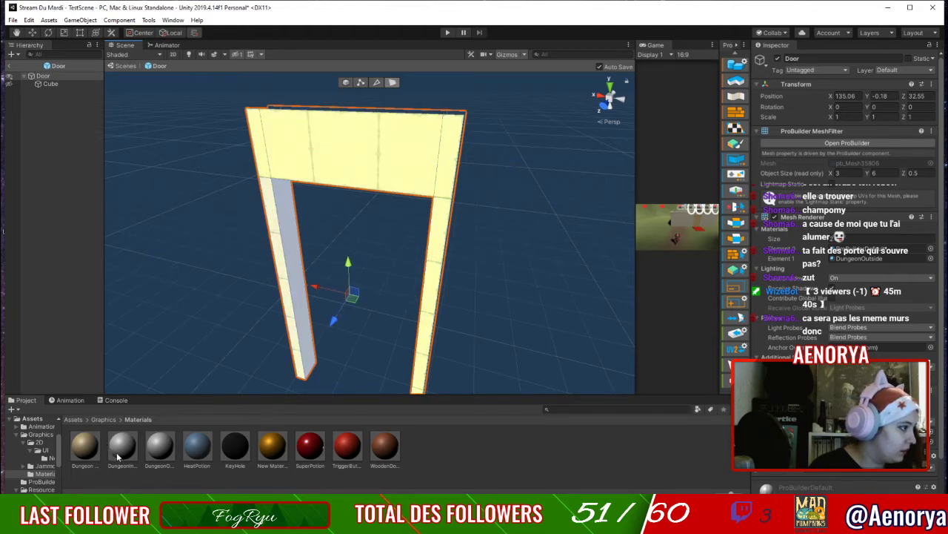
{"action": "left_click_drag", "start_coordinate": [127, 447], "coordinate": [340, 148]}
Check the door frame's faces from other angles and leave the Door prefab to return to the scene.
{"action": "right_click_drag", "start_coordinate": [498, 191], "coordinate": [353, 244]}
{"action": "middle_click_drag", "start_coordinate": [354, 244], "coordinate": [158, 239]}
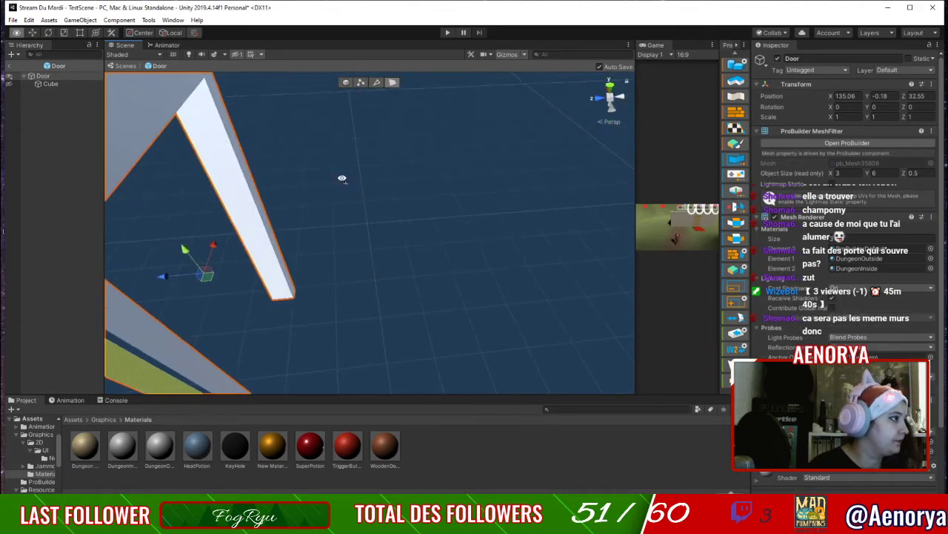
{"action": "right_click_drag", "start_coordinate": [341, 178], "coordinate": [470, 195]}
{"action": "left_click_drag", "start_coordinate": [470, 201], "coordinate": [535, 107], "text": "alt"}
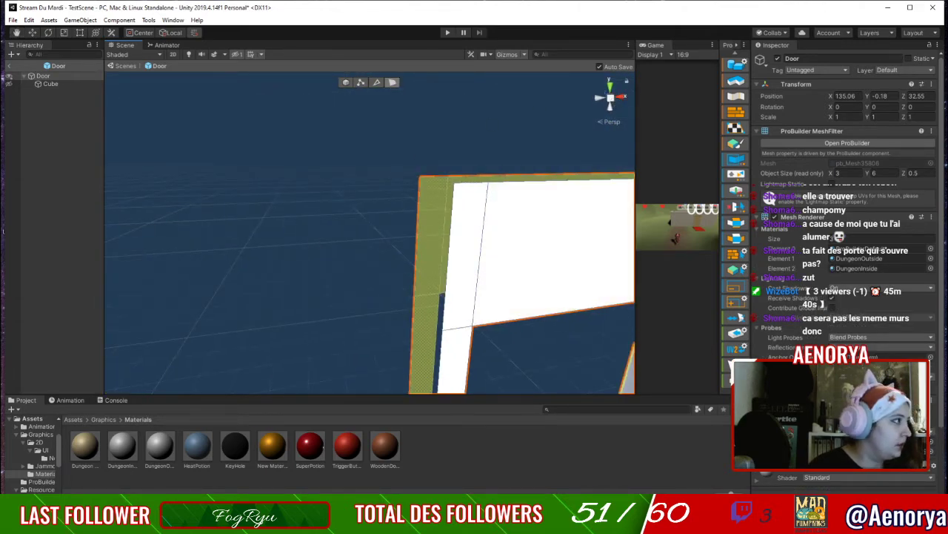
{"action": "left_click", "coordinate": [9, 65]}
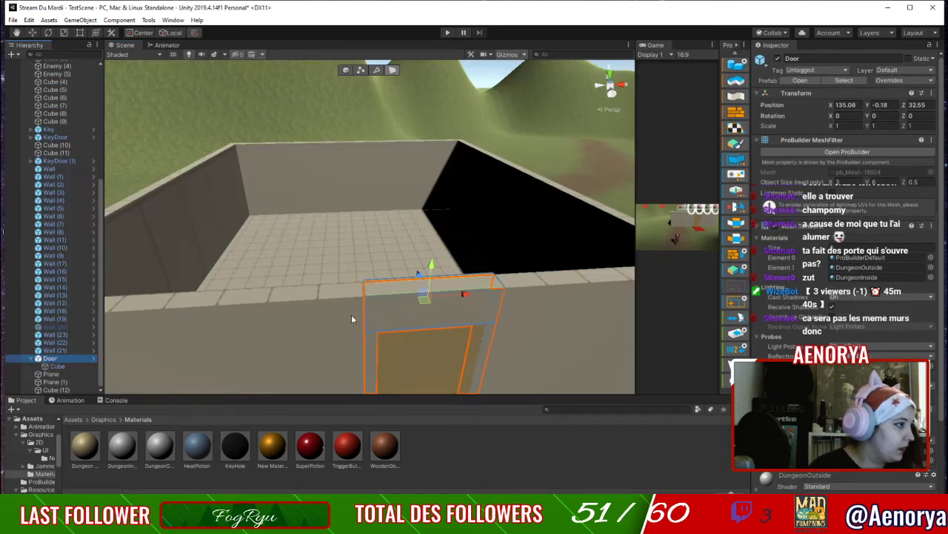
Set the DungeonInside material's albedo color to red EA3939.
{"action": "right_click_drag", "start_coordinate": [538, 300], "coordinate": [505, 275]}
{"action": "middle_click_drag", "start_coordinate": [504, 275], "coordinate": [493, 210]}
{"action": "left_click", "coordinate": [550, 318]}
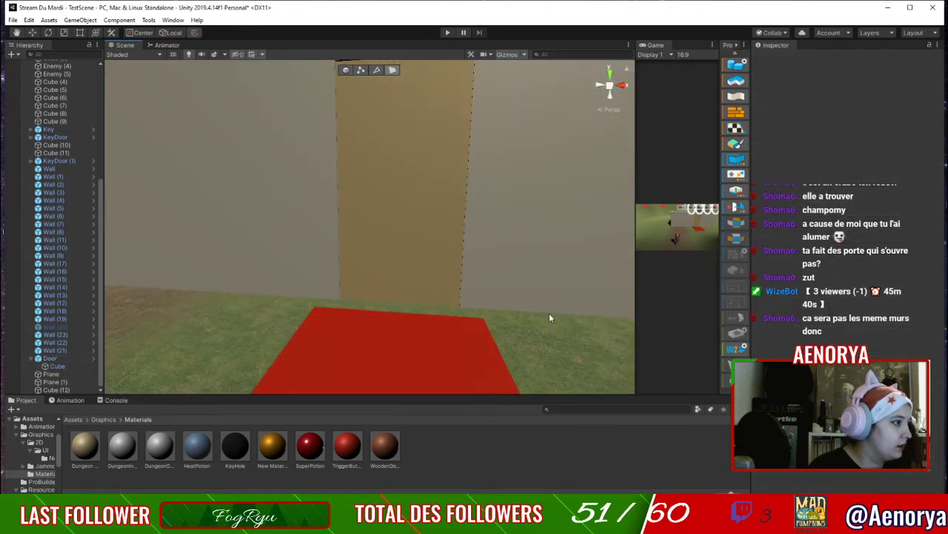
{"action": "scroll", "coordinate": [620, 204], "scroll_direction": "down", "scroll_amount": 8}
{"action": "right_click_drag", "start_coordinate": [584, 180], "coordinate": [567, 231]}
{"action": "middle_click_drag", "start_coordinate": [566, 232], "coordinate": [364, 340]}
{"action": "left_click", "coordinate": [129, 454]}
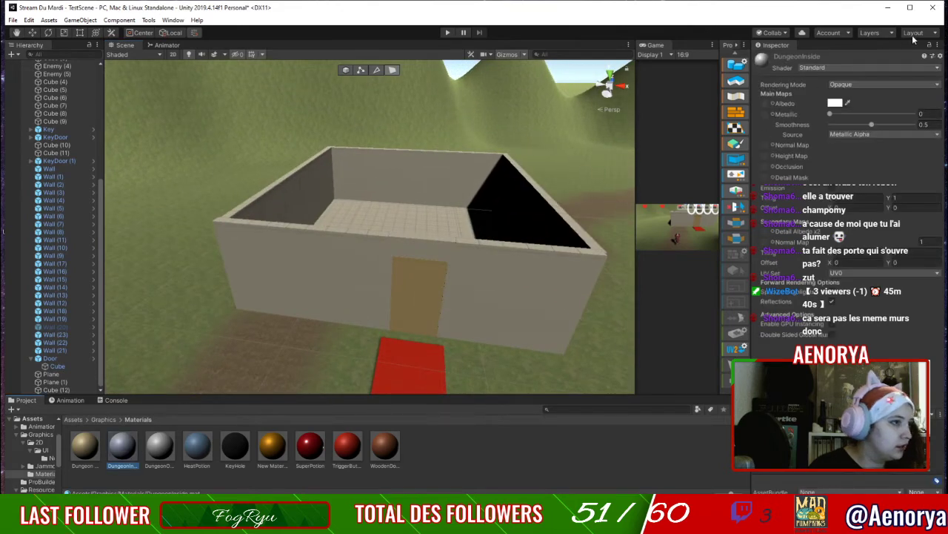
{"action": "left_click", "coordinate": [841, 104]}
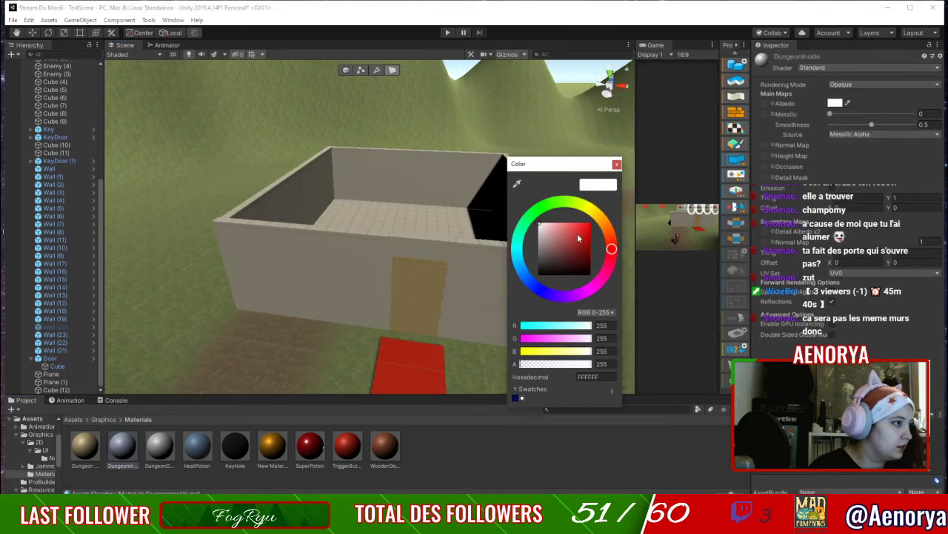
{"action": "mouse_move", "coordinate": [579, 238]}
{"action": "left_mouse_down"}
{"action": "mouse_move", "coordinate": [570, 232]}
{"action": "mouse_move", "coordinate": [583, 250]}
{"action": "mouse_move", "coordinate": [579, 228]}
{"action": "left_mouse_up"}
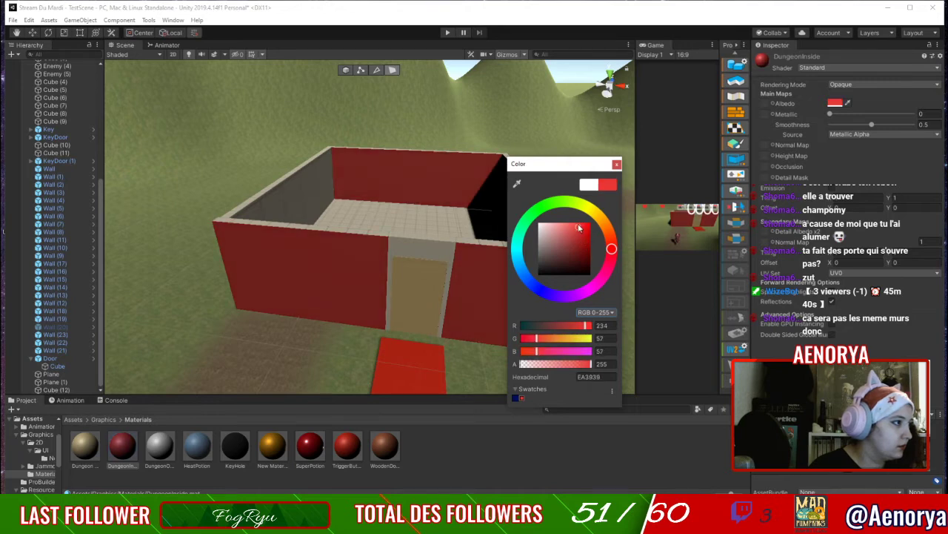
{"action": "left_click", "coordinate": [617, 164]}
Select the six wall pieces of the room's back row and set their Y rotation to 180.
{"action": "left_click", "coordinate": [405, 161]}
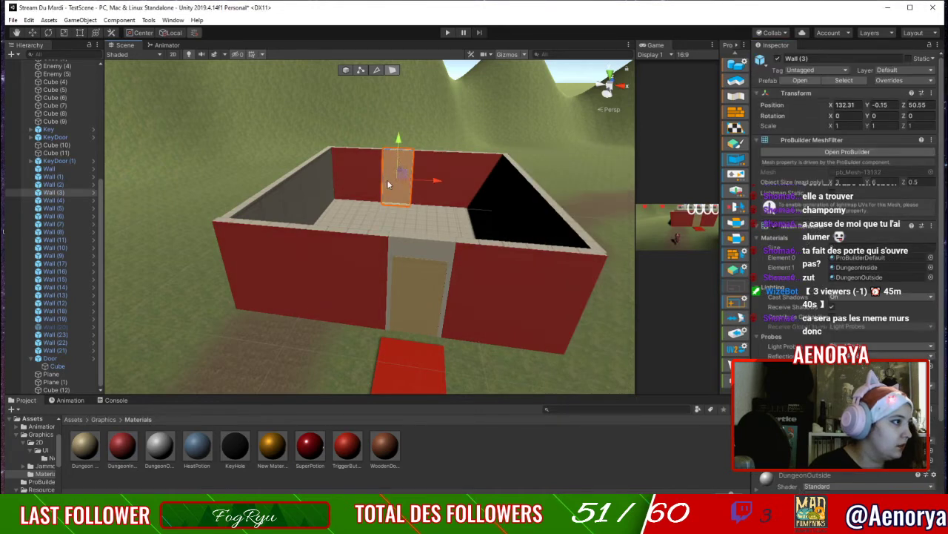
{"action": "left_click", "coordinate": [372, 166], "text": "shift"}
{"action": "left_click", "coordinate": [346, 167], "text": "shift"}
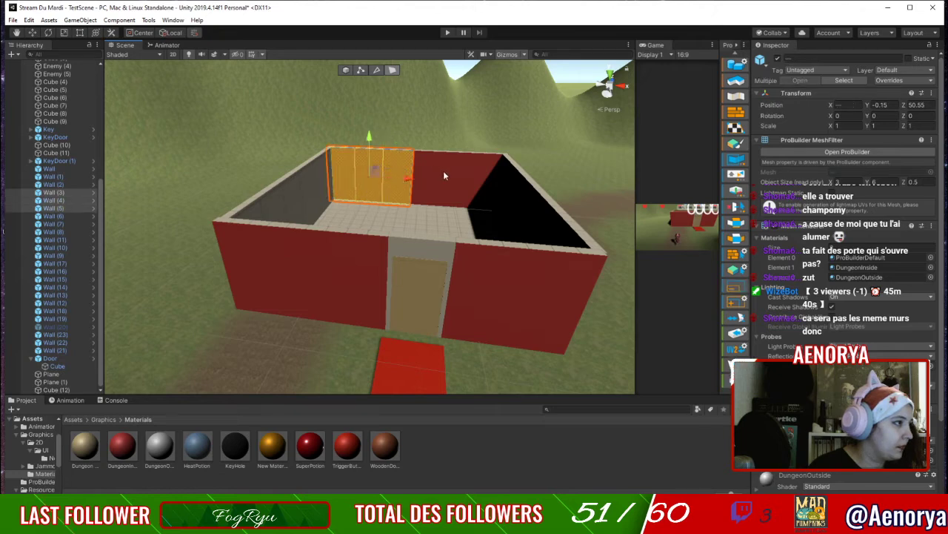
{"action": "left_click", "coordinate": [437, 168], "text": "shift"}
{"action": "left_click", "coordinate": [461, 166], "text": "shift"}
{"action": "left_click", "coordinate": [488, 167], "text": "shift"}
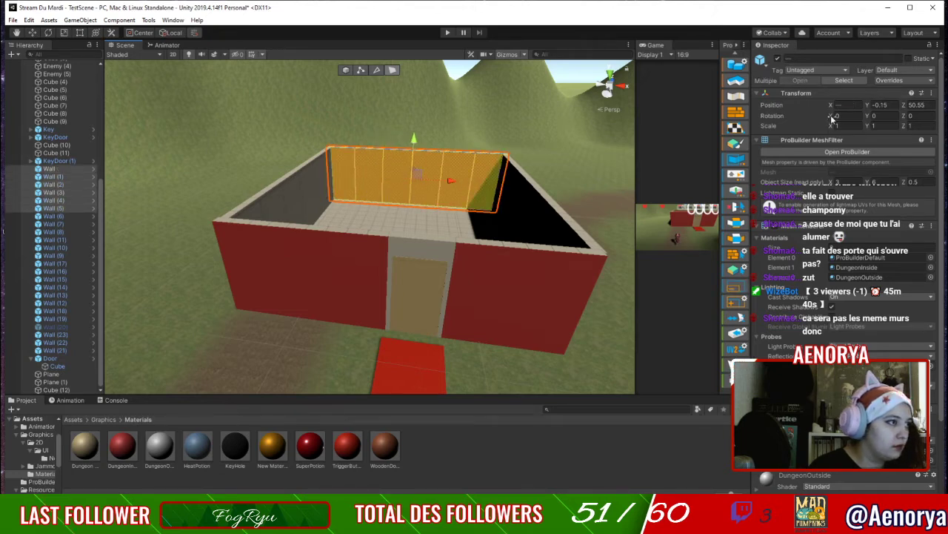
{"action": "left_click_drag", "start_coordinate": [832, 118], "coordinate": [434, 122]}
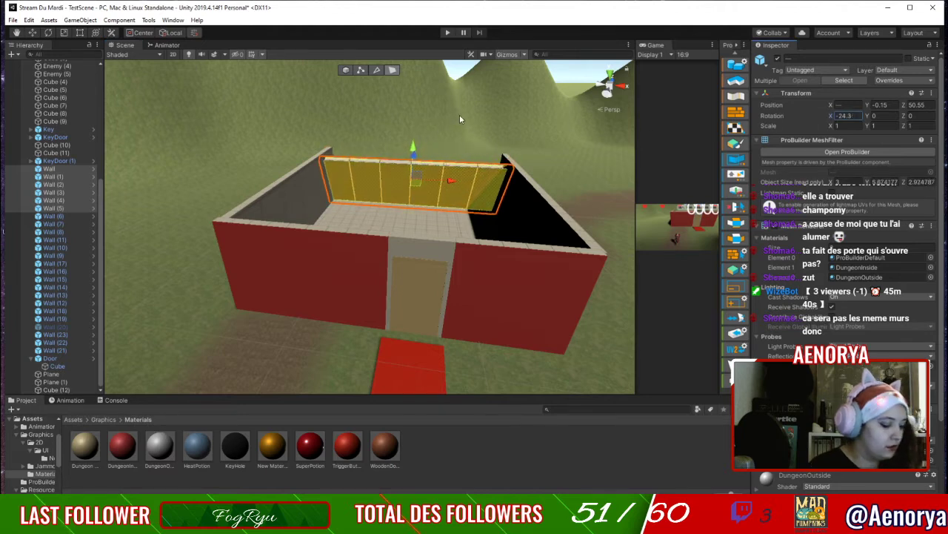
{"action": "key", "text": "ctrl+z"}
{"action": "left_click_drag", "start_coordinate": [868, 117], "coordinate": [371, 218]}
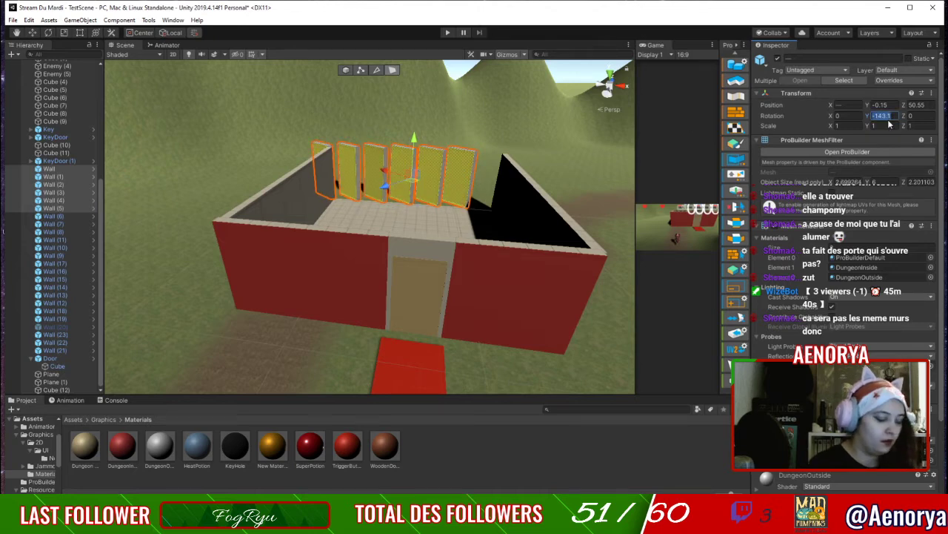
{"action": "type", "text": "0"}
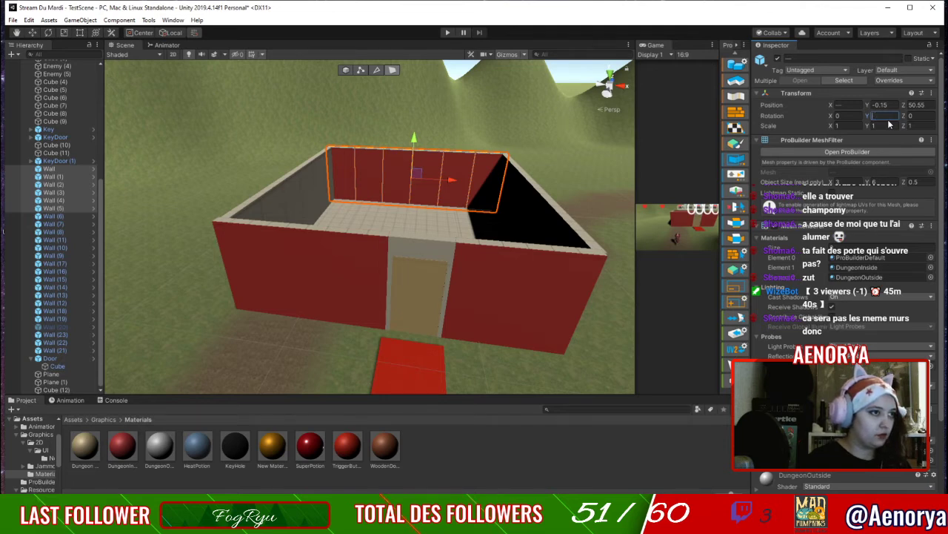
{"action": "type", "text": "180"}
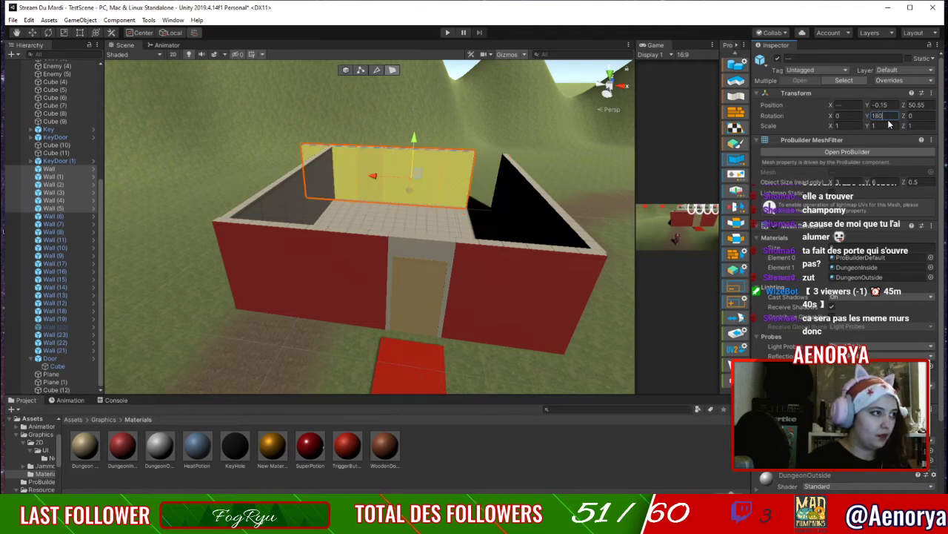
{"action": "left_click_drag", "start_coordinate": [376, 176], "coordinate": [409, 184]}
{"action": "key", "text": "ctrl+z"}
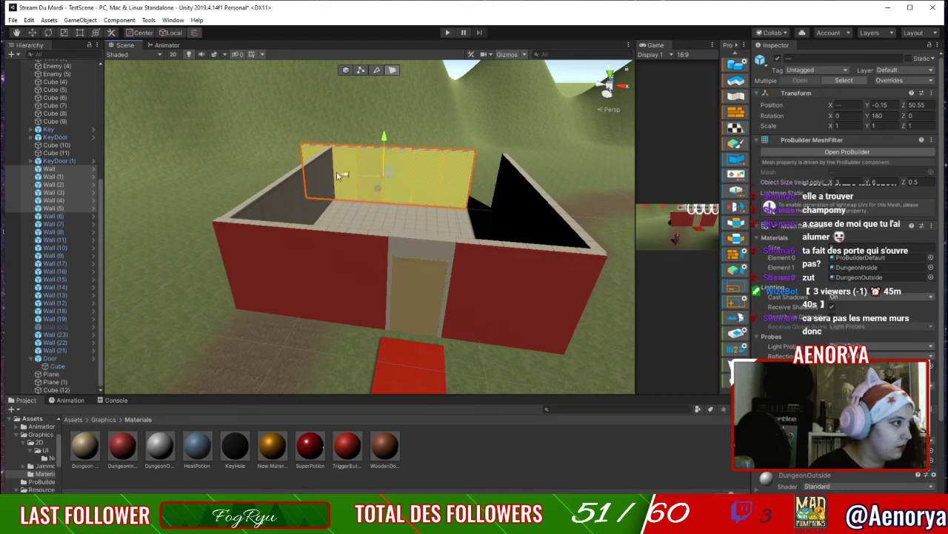
{"action": "left_click_drag", "start_coordinate": [351, 180], "coordinate": [392, 179]}
{"action": "key", "text": "ctrl+z"}
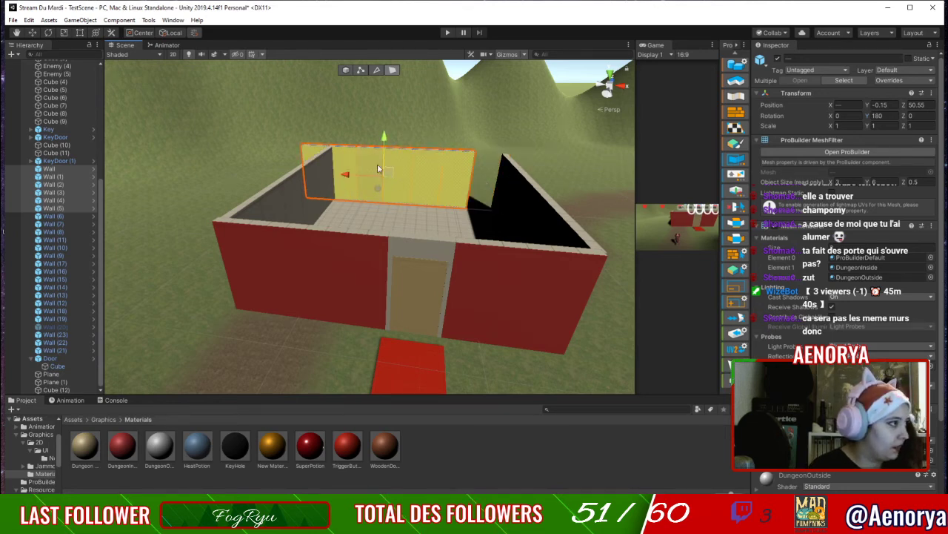
In object mode, slide the rotated back wall row into line with the side walls, at Z position 50.3.
{"action": "left_click", "coordinate": [347, 70]}
{"action": "left_click_drag", "start_coordinate": [346, 176], "coordinate": [375, 181]}
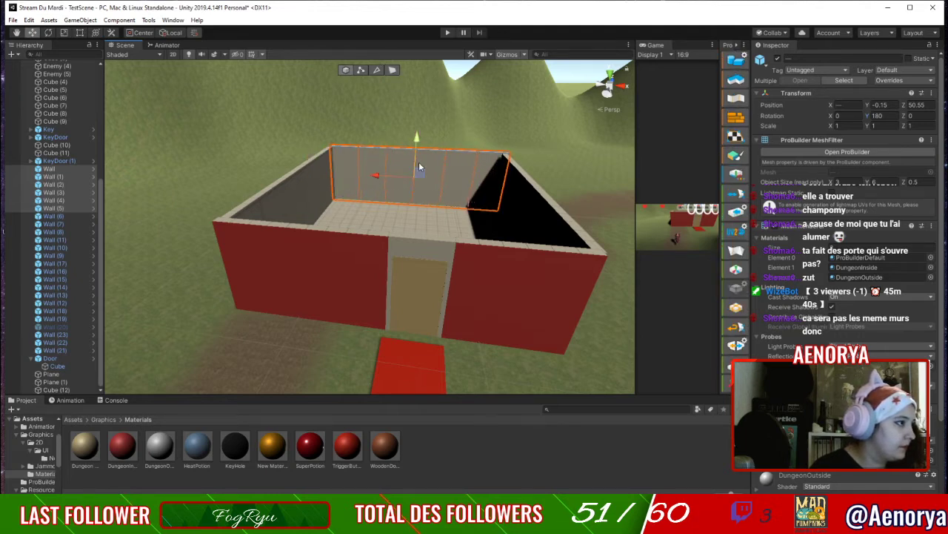
{"action": "right_click_drag", "start_coordinate": [418, 164], "coordinate": [434, 208]}
{"action": "middle_click_drag", "start_coordinate": [434, 208], "coordinate": [509, 389]}
{"action": "right_click_drag", "start_coordinate": [364, 296], "coordinate": [443, 220]}
{"action": "left_click_drag", "start_coordinate": [443, 216], "coordinate": [494, 198]}
{"action": "right_click_drag", "start_coordinate": [495, 200], "coordinate": [366, 215]}
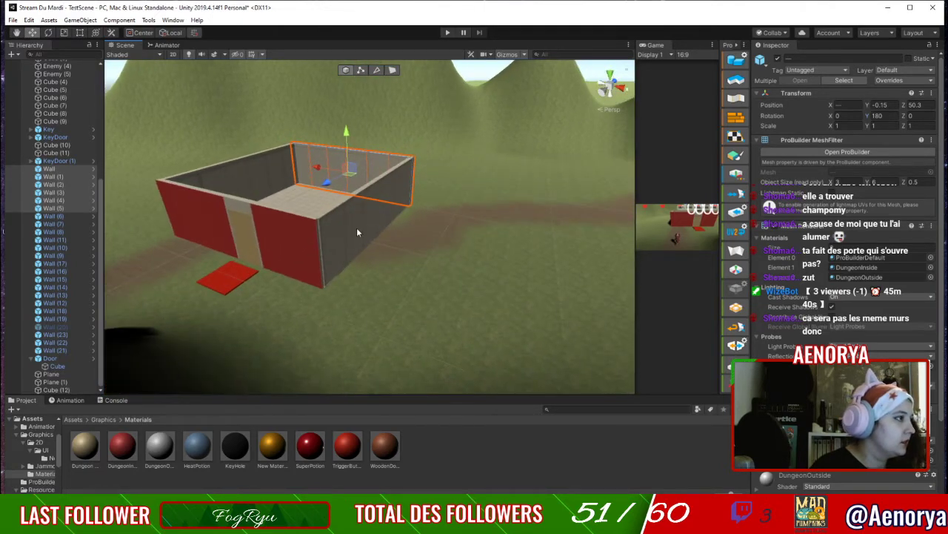
Select the six wall pieces of the side wall running from the back corner to the front and set their Y rotation to -90.455.
{"action": "left_click", "coordinate": [357, 227]}
{"action": "key", "text": "f"}
{"action": "middle_click_drag", "start_coordinate": [506, 277], "coordinate": [584, 280]}
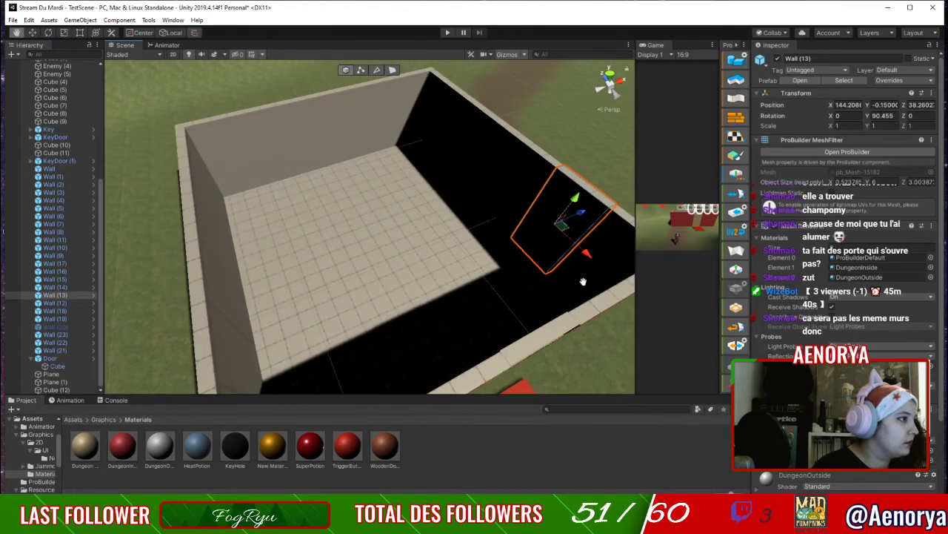
{"action": "left_click", "coordinate": [439, 101], "text": "shift"}
{"action": "left_click", "coordinate": [482, 123], "text": "shift"}
{"action": "left_click", "coordinate": [514, 139], "text": "shift"}
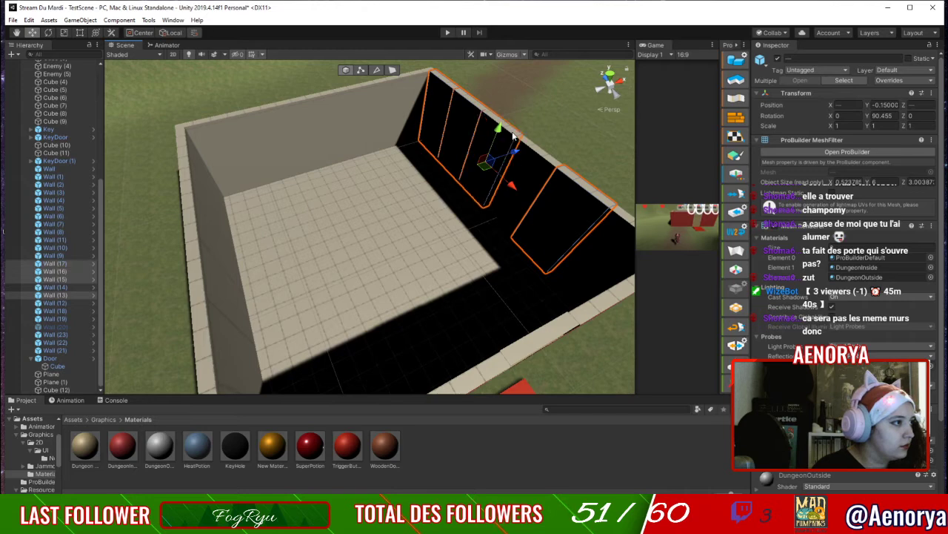
{"action": "left_click", "coordinate": [535, 182], "text": "shift"}
{"action": "left_click", "coordinate": [609, 259], "text": "shift"}
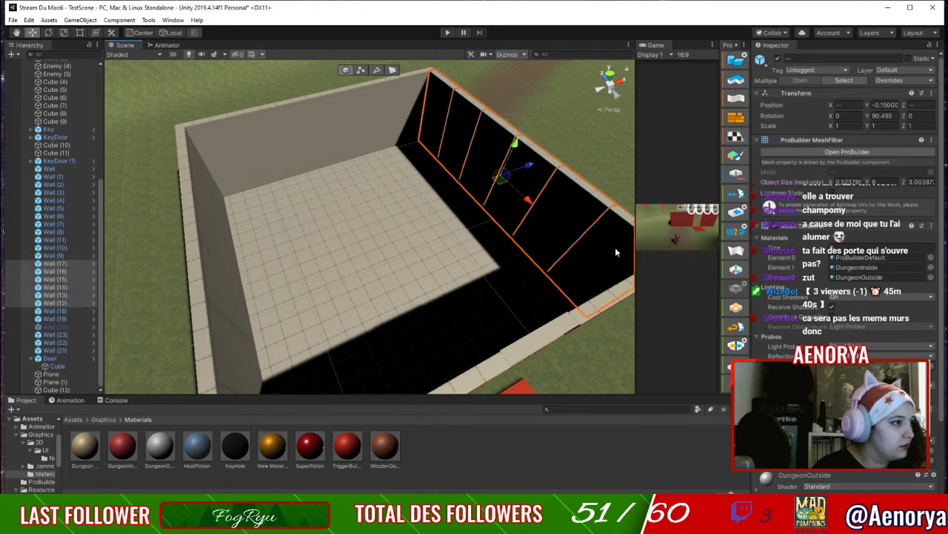
{"action": "left_click", "coordinate": [886, 116]}
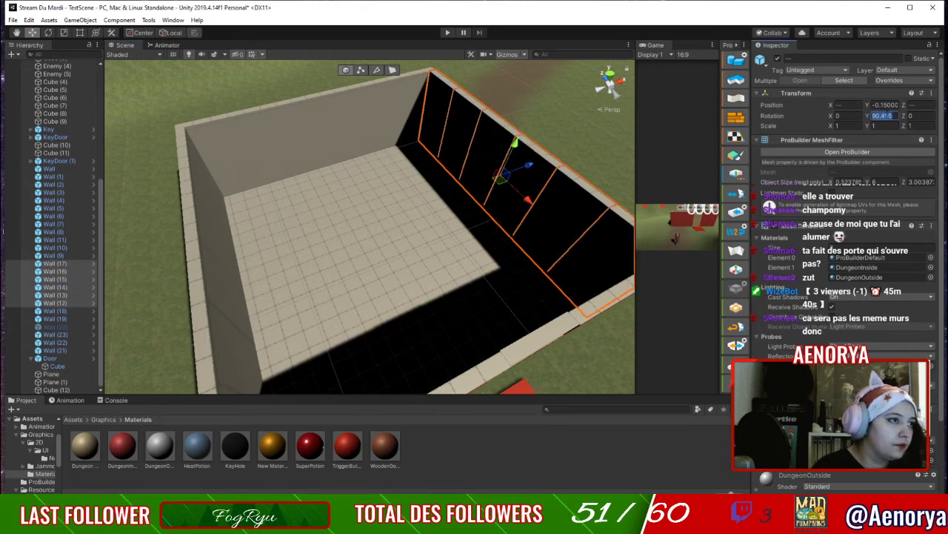
{"action": "key", "text": "Left"}
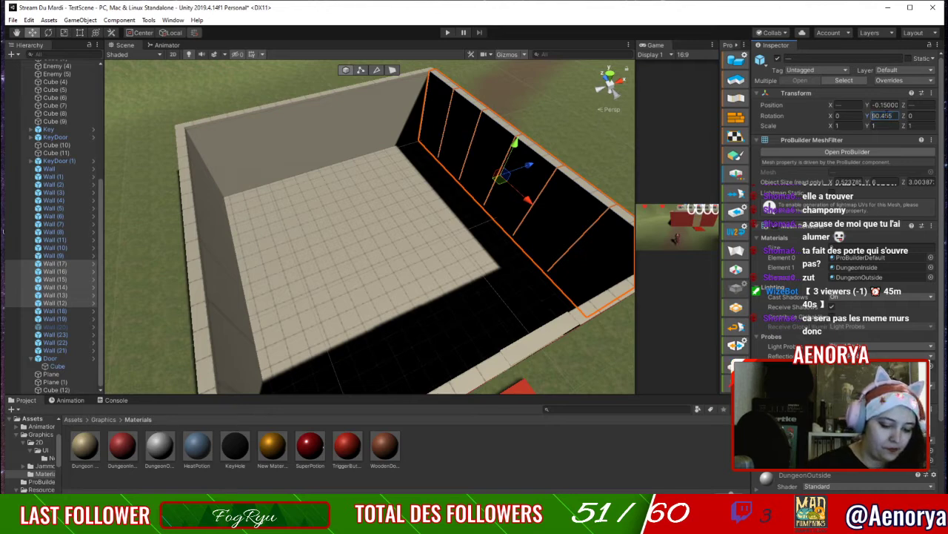
{"action": "key", "text": "Home"}
{"action": "type", "text": "-"}
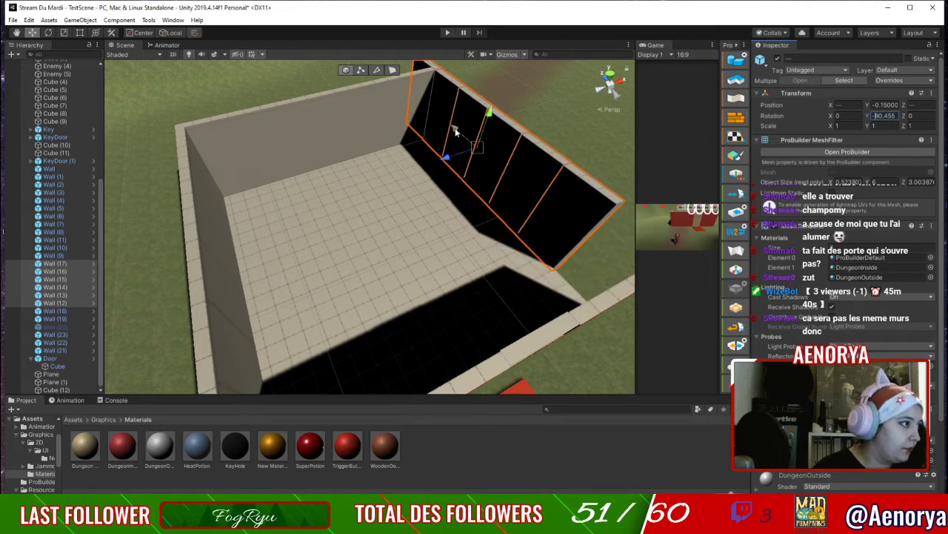
Slide the rotated side wall row back along its length so it spans between the front and back walls.
{"action": "left_click_drag", "start_coordinate": [456, 132], "coordinate": [469, 158]}
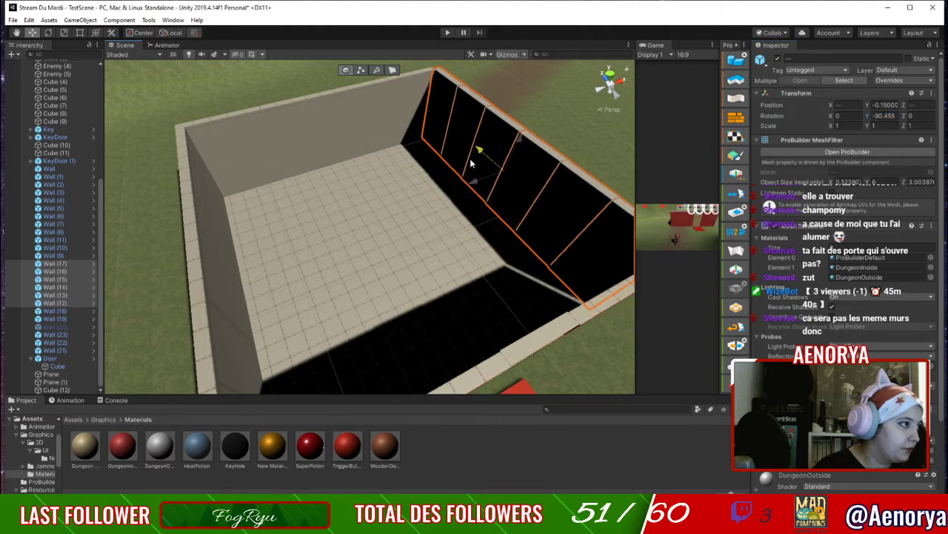
{"action": "right_click_drag", "start_coordinate": [539, 191], "coordinate": [451, 209]}
{"action": "middle_click_drag", "start_coordinate": [489, 220], "coordinate": [399, 232]}
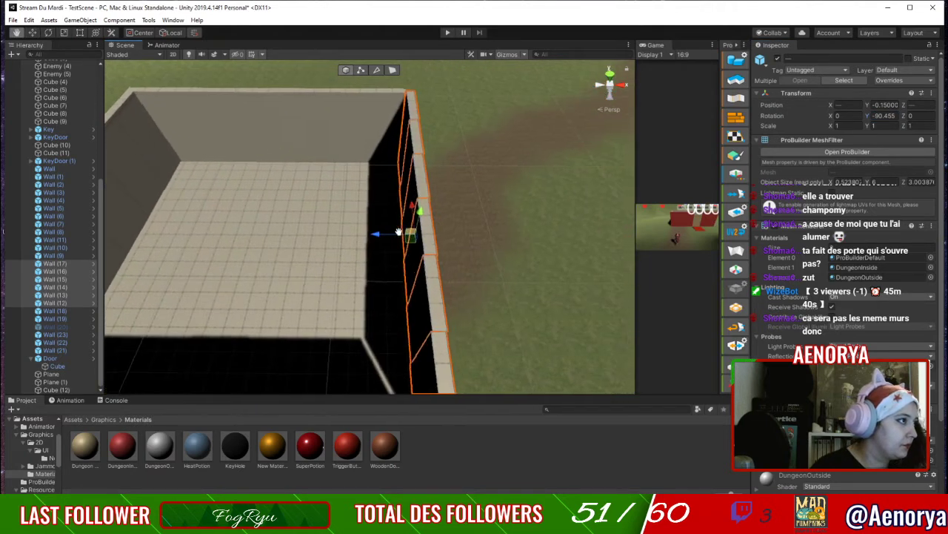
{"action": "mouse_move", "coordinate": [399, 232]}
{"action": "left_mouse_down", "text": "alt"}
{"action": "mouse_move", "coordinate": [334, 227]}
{"action": "mouse_move", "coordinate": [348, 203]}
{"action": "mouse_move", "coordinate": [447, 253]}
{"action": "mouse_move", "coordinate": [415, 239]}
{"action": "left_mouse_up", "text": "alt"}
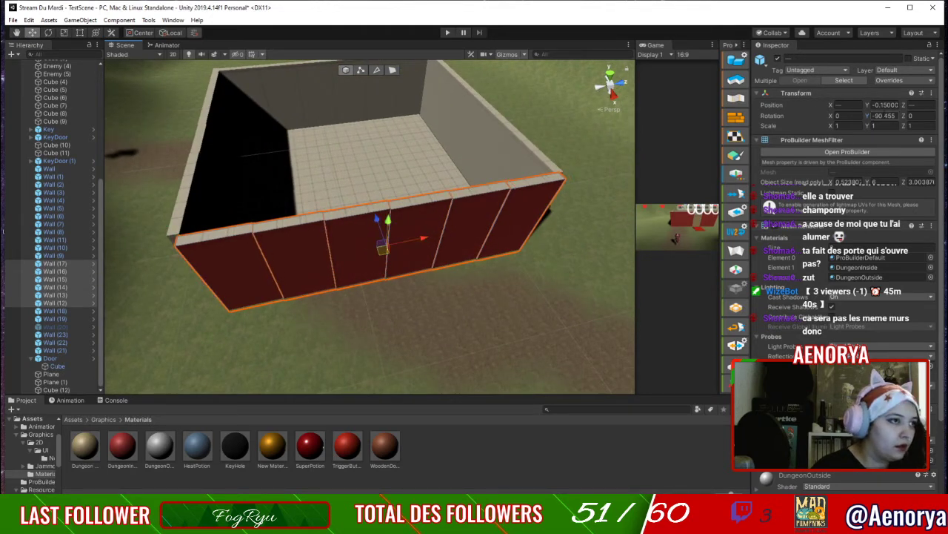
Set the side wall row's Y rotation to -90 and nudge the row into line with the adjoining walls.
{"action": "left_click", "coordinate": [889, 116]}
{"action": "type", "text": "-90"}
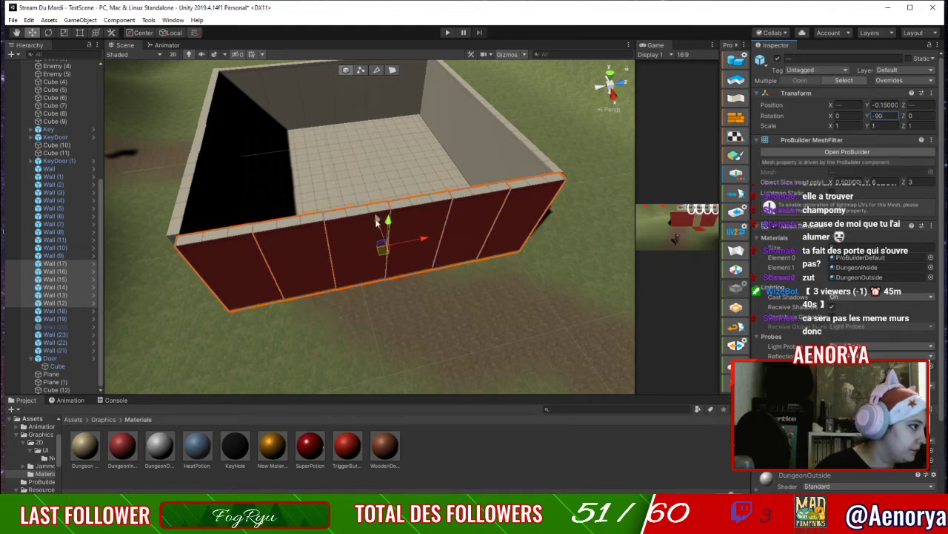
{"action": "left_click_drag", "start_coordinate": [376, 220], "coordinate": [376, 209]}
{"action": "right_click_drag", "start_coordinate": [341, 165], "coordinate": [609, 185]}
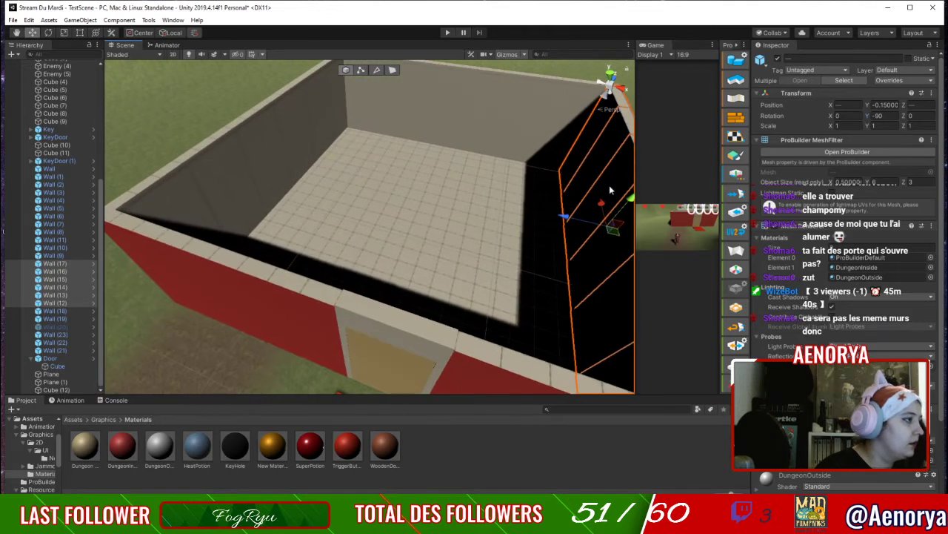
Inspect the door frame from outside and inside the room, and open the Door prefab for editing.
{"action": "right_click_drag", "start_coordinate": [385, 333], "coordinate": [462, 265]}
{"action": "left_click", "coordinate": [407, 157]}
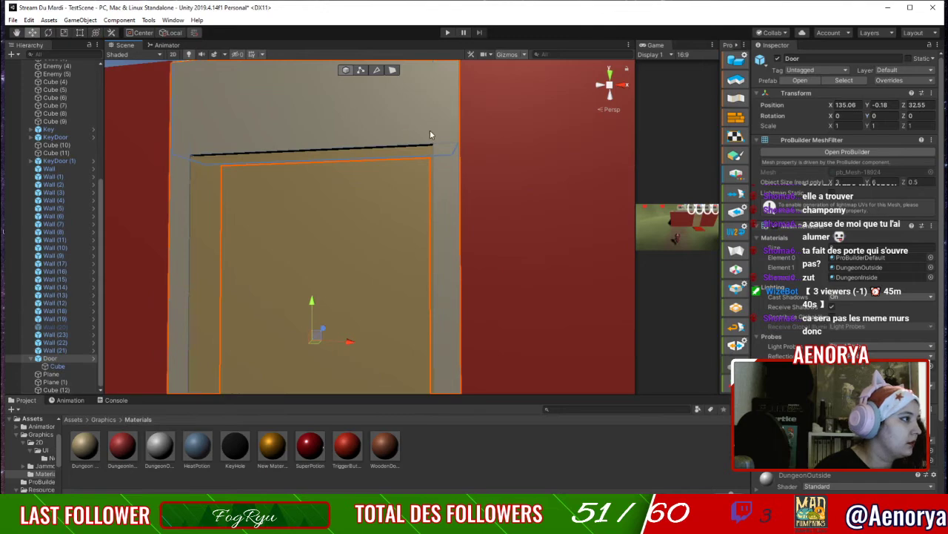
{"action": "scroll", "coordinate": [442, 134], "scroll_direction": "down", "scroll_amount": 4}
{"action": "right_click_drag", "start_coordinate": [441, 136], "coordinate": [396, 256]}
{"action": "middle_click_drag", "start_coordinate": [396, 256], "coordinate": [449, 280]}
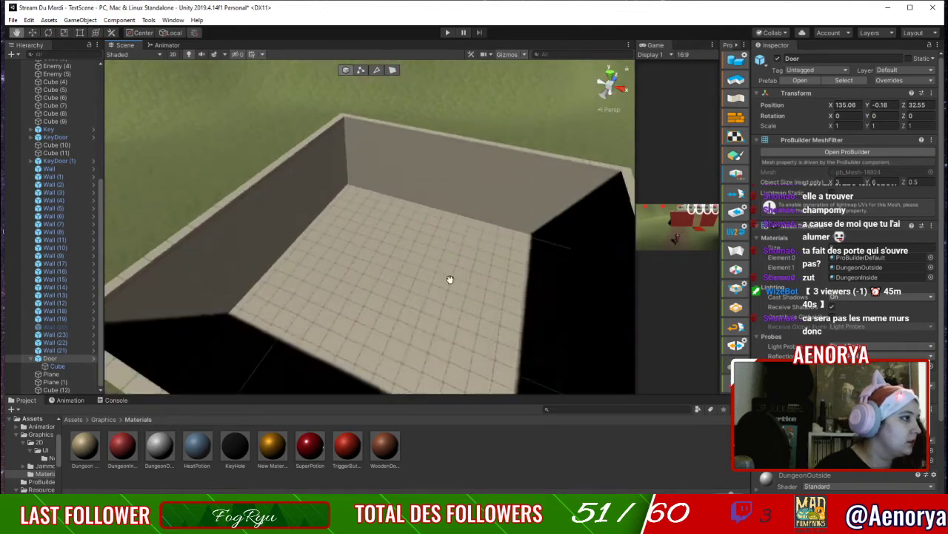
{"action": "right_click_drag", "start_coordinate": [450, 278], "coordinate": [384, 241]}
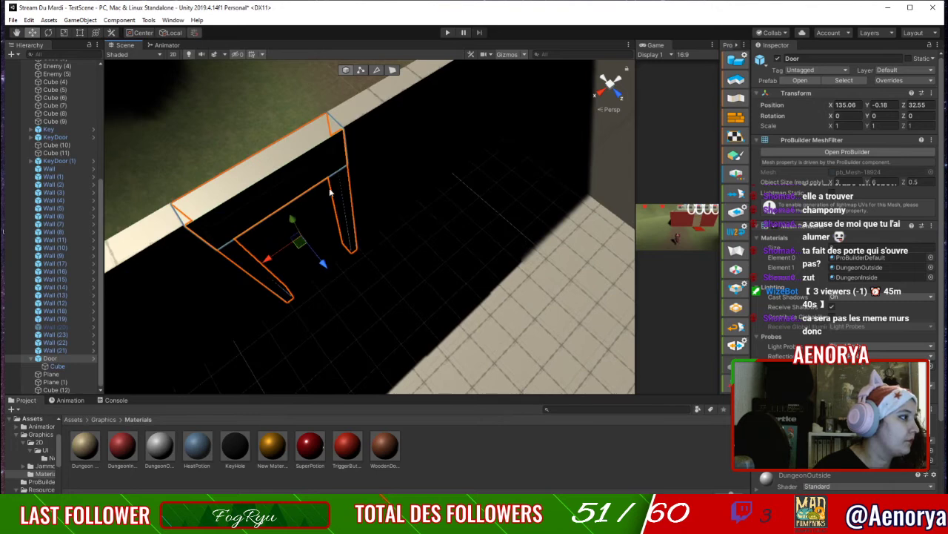
{"action": "left_click", "coordinate": [94, 358]}
{"action": "right_click_drag", "start_coordinate": [324, 271], "coordinate": [611, 296]}
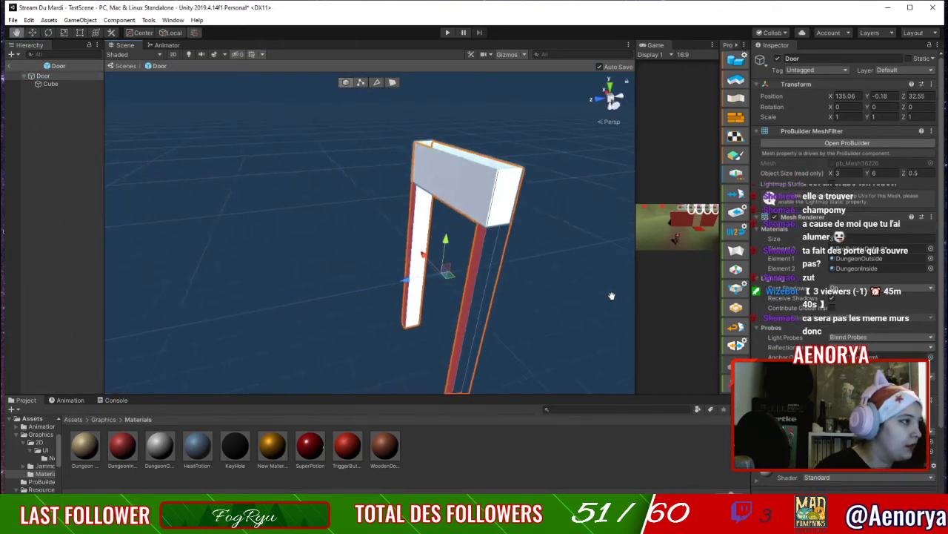
{"action": "middle_click_drag", "start_coordinate": [611, 296], "coordinate": [663, 280]}
With the Cube hidden, apply the DungeonOutside material to the lintel and both post faces on the frame's red side.
{"action": "left_click", "coordinate": [597, 156]}
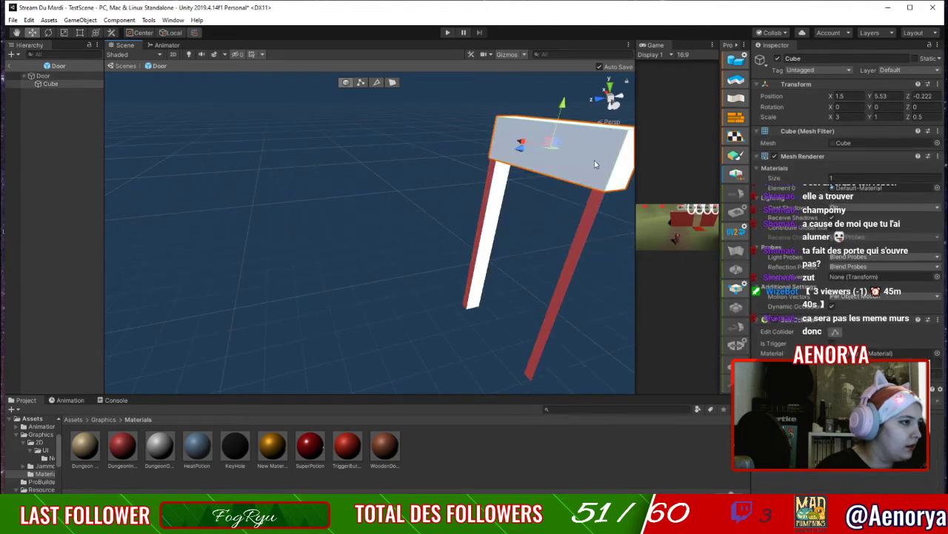
{"action": "left_click", "coordinate": [588, 219]}
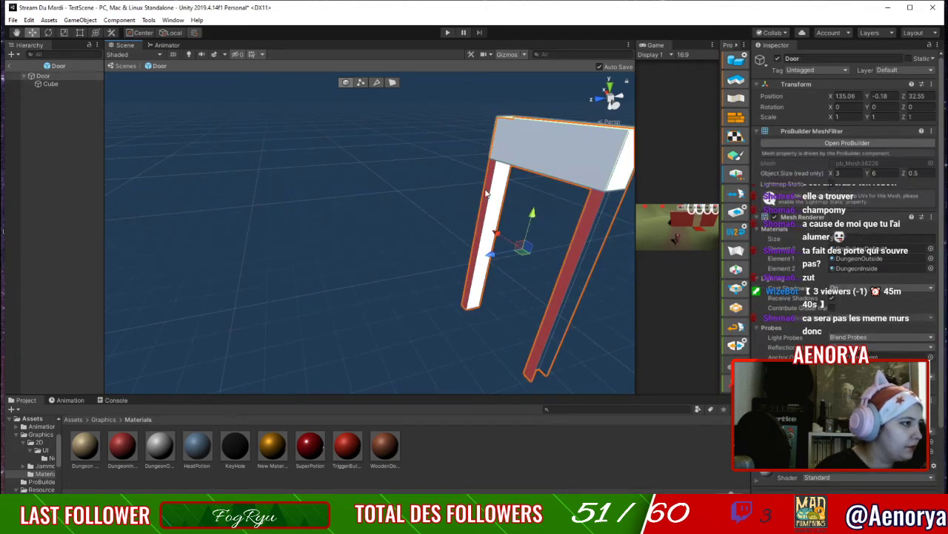
{"action": "left_click", "coordinate": [392, 82]}
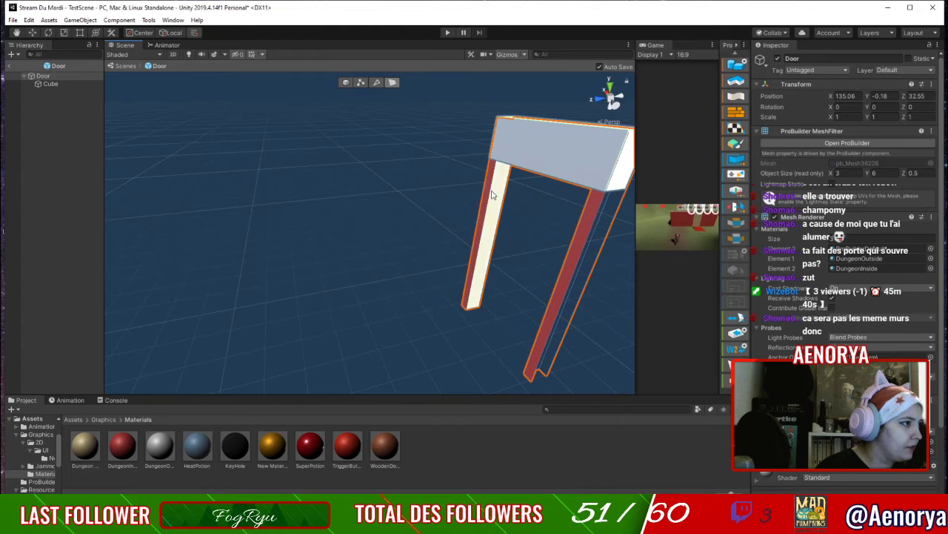
{"action": "left_click", "coordinate": [481, 223]}
{"action": "left_click", "coordinate": [587, 231], "text": "shift"}
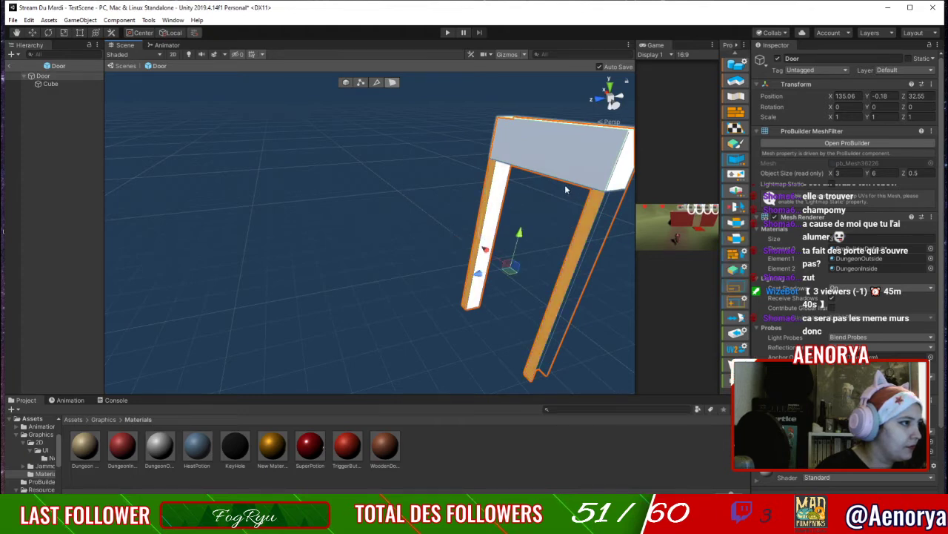
{"action": "left_click", "coordinate": [563, 156], "text": "shift"}
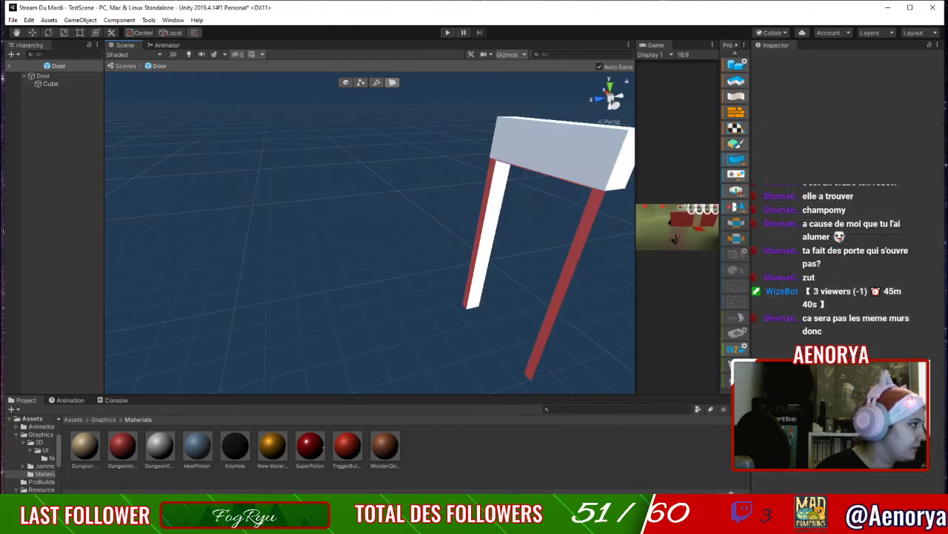
{"action": "left_click", "coordinate": [581, 150]}
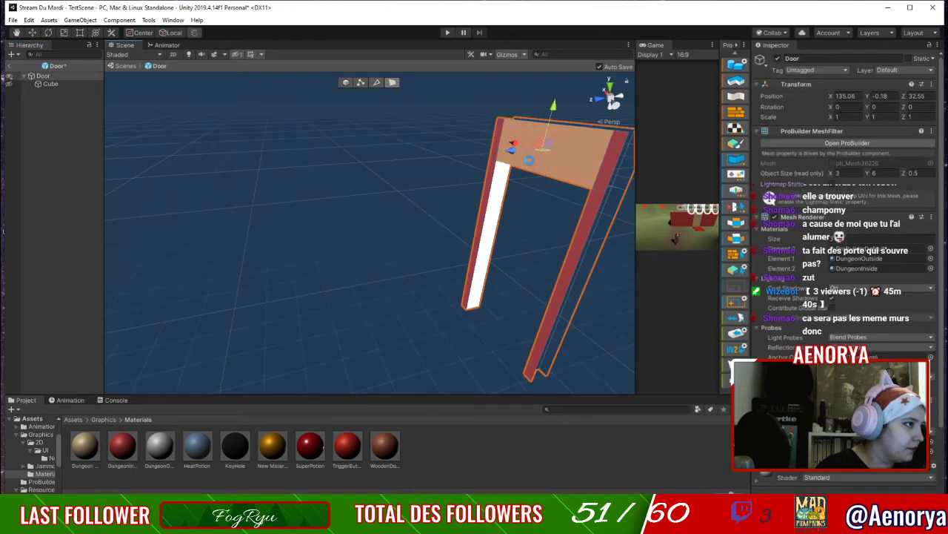
{"action": "left_click", "coordinate": [492, 178], "text": "shift"}
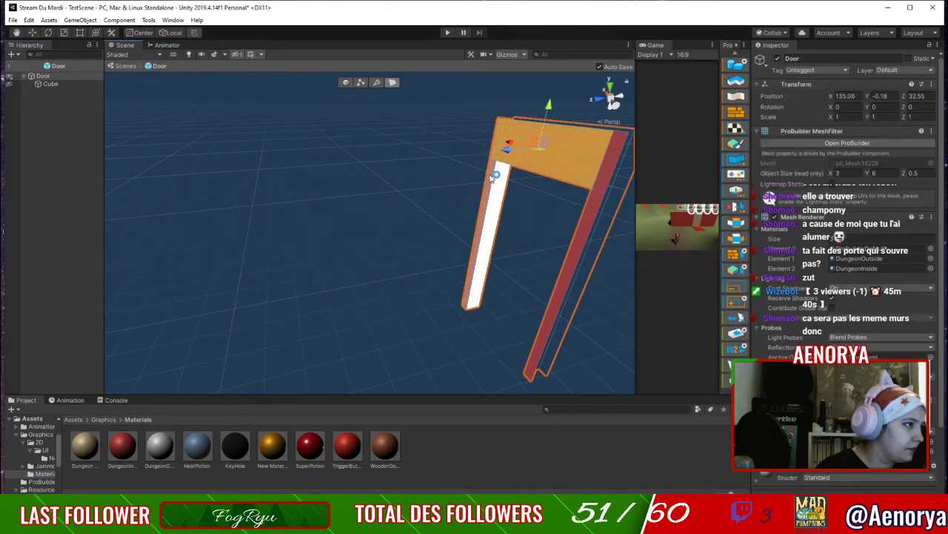
{"action": "left_click", "coordinate": [574, 220], "text": "shift"}
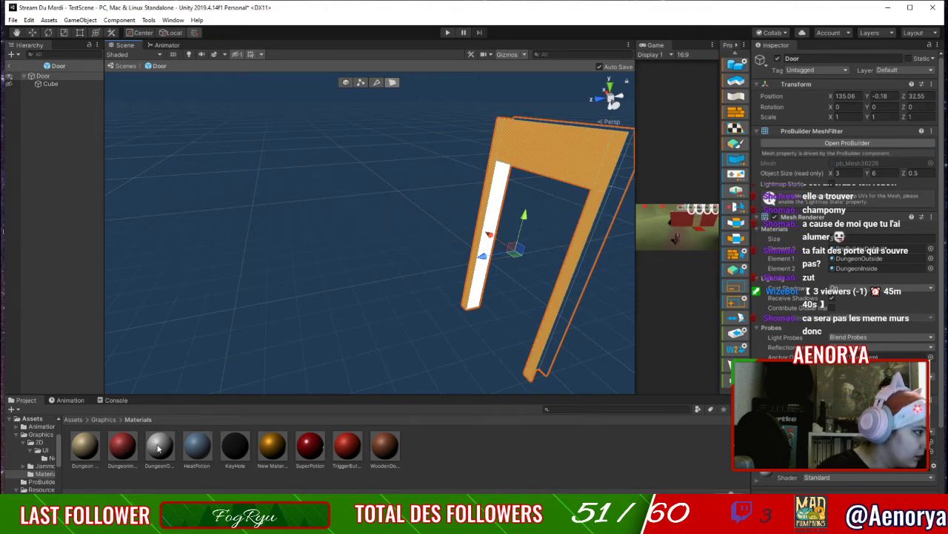
{"action": "left_click_drag", "start_coordinate": [158, 447], "coordinate": [529, 150]}
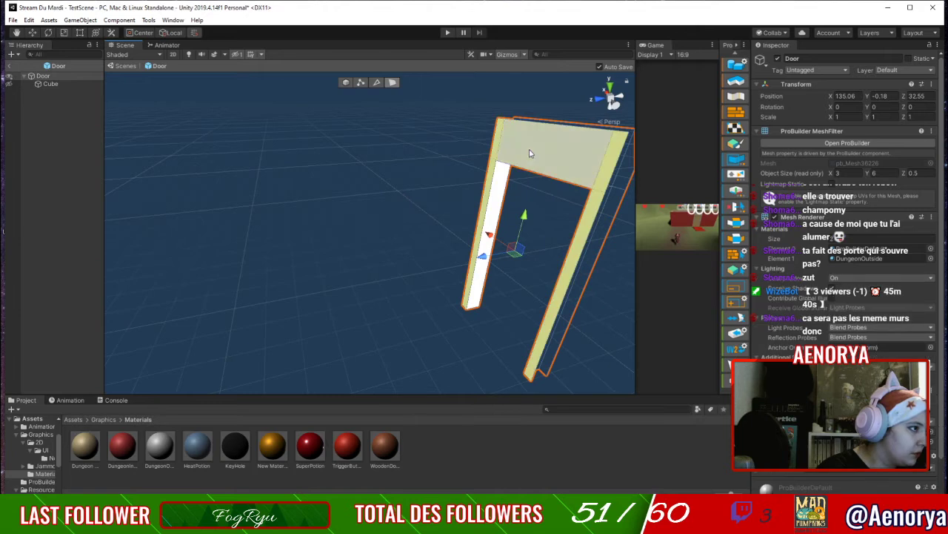
Apply the DungeonInside material to the frame's opposite lintel and post faces, including the inner faces of the opening.
{"action": "right_click_drag", "start_coordinate": [529, 222], "coordinate": [462, 224]}
{"action": "middle_click_drag", "start_coordinate": [462, 224], "coordinate": [393, 227]}
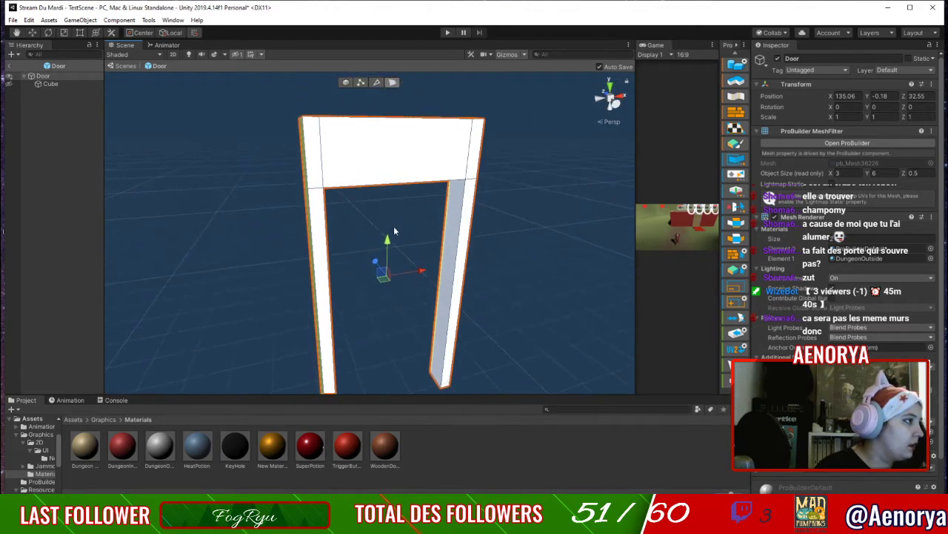
{"action": "left_click", "coordinate": [314, 206]}
{"action": "left_click", "coordinate": [428, 133], "text": "shift"}
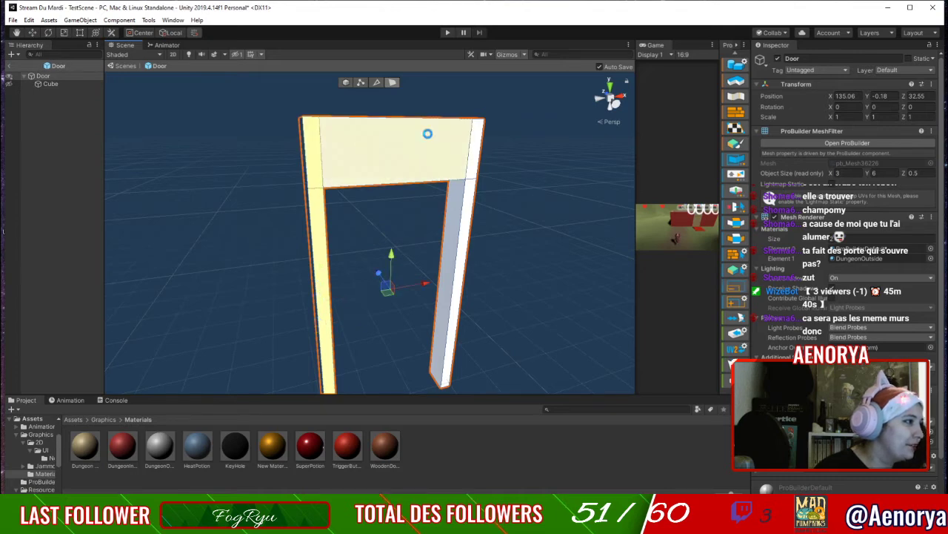
{"action": "left_click", "coordinate": [475, 155], "text": "shift"}
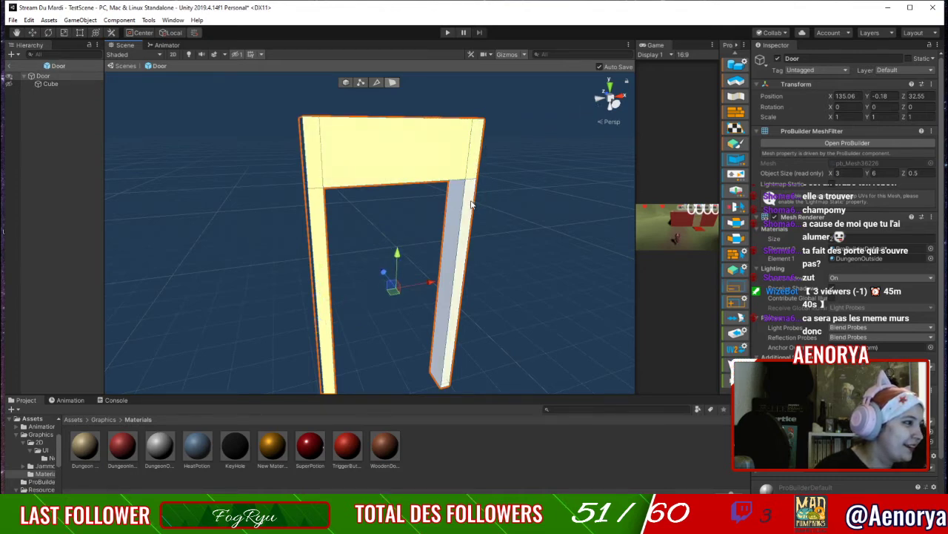
{"action": "left_click", "coordinate": [462, 206], "text": "shift"}
{"action": "right_click_drag", "start_coordinate": [587, 197], "coordinate": [531, 209]}
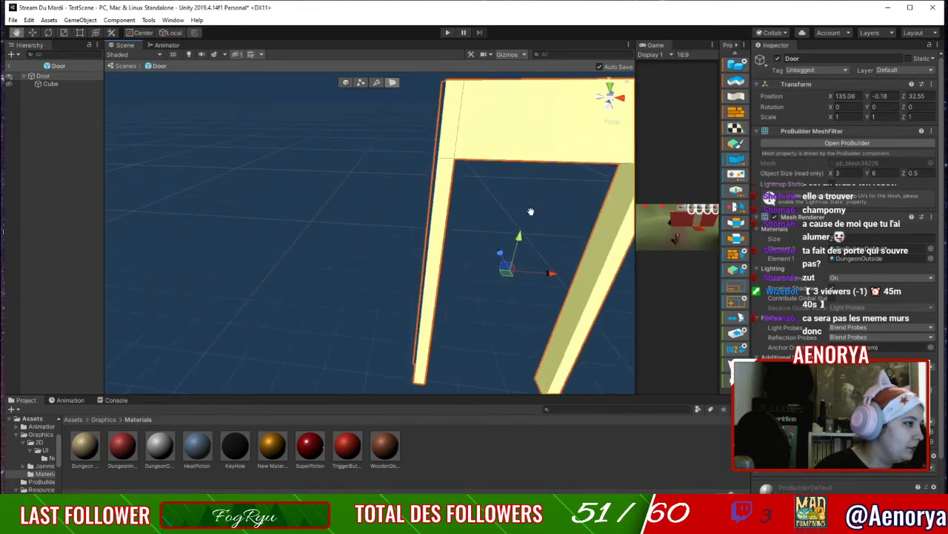
{"action": "middle_click_drag", "start_coordinate": [531, 210], "coordinate": [454, 196]}
{"action": "left_click", "coordinate": [290, 181], "text": "shift"}
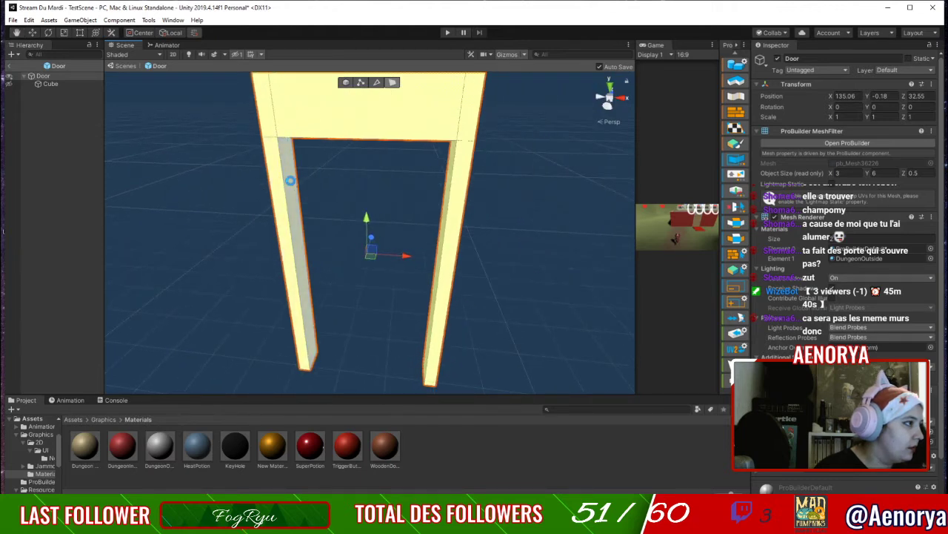
{"action": "right_click_drag", "start_coordinate": [355, 239], "coordinate": [358, 193]}
{"action": "middle_click_drag", "start_coordinate": [358, 257], "coordinate": [372, 150]}
{"action": "right_click_drag", "start_coordinate": [373, 150], "coordinate": [382, 177]}
{"action": "key", "text": "f"}
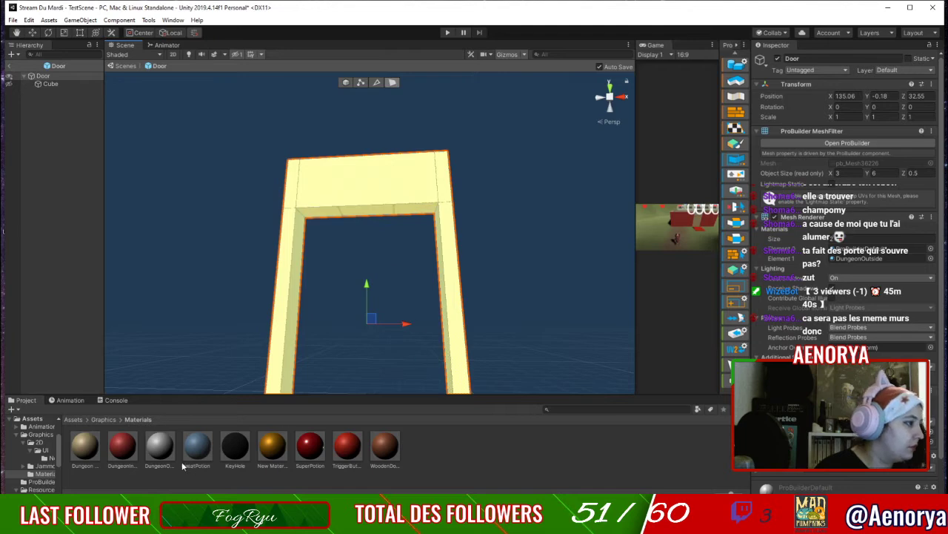
{"action": "left_click_drag", "start_coordinate": [130, 456], "coordinate": [356, 232]}
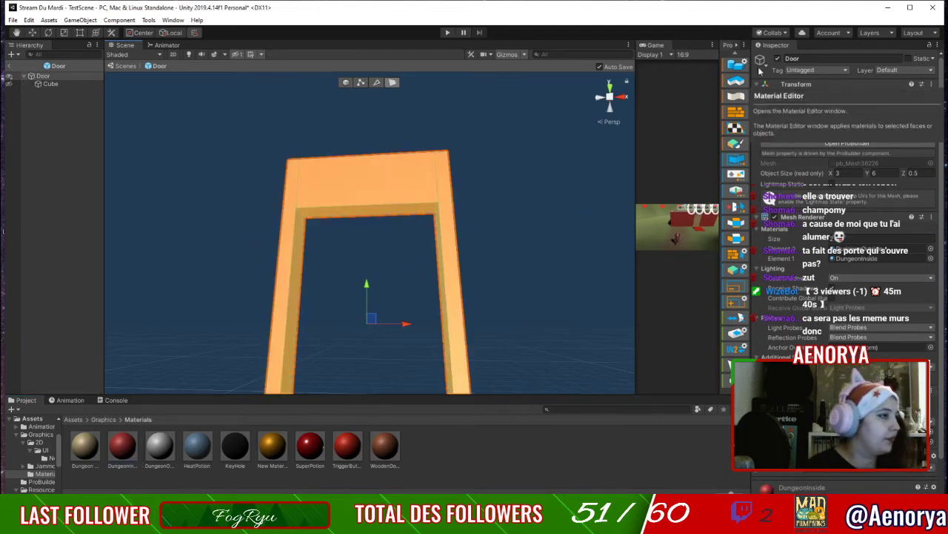
Enlarge the Game view and rename the red DungeonInside material as DungeonOut.
{"action": "left_click_drag", "start_coordinate": [636, 93], "coordinate": [196, 151]}
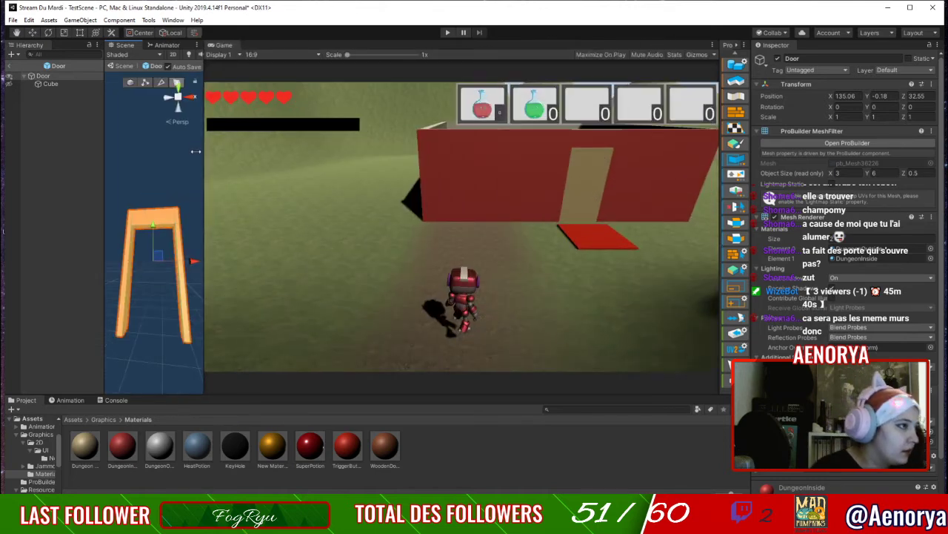
{"action": "left_click", "coordinate": [131, 449]}
{"action": "key", "text": "Right"}
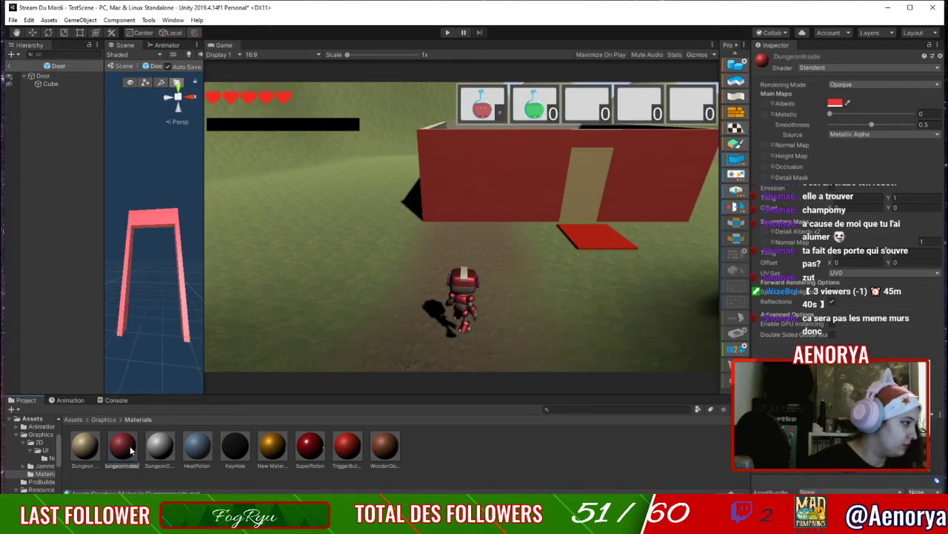
{"action": "key", "text": "BackSpace"}
{"action": "key", "text": "BackSpace"}
{"action": "key", "text": "BackSpace"}
{"action": "key", "text": "BackSpace"}
{"action": "key", "text": "BackSpace"}
{"action": "key", "text": "BackSpace"}
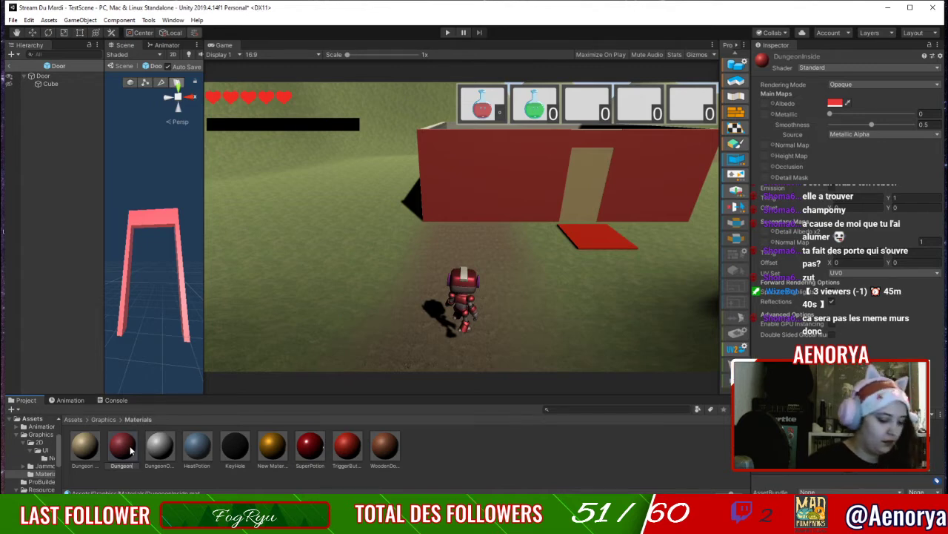
{"action": "type", "text": "Out"}
{"action": "key", "text": "Return"}
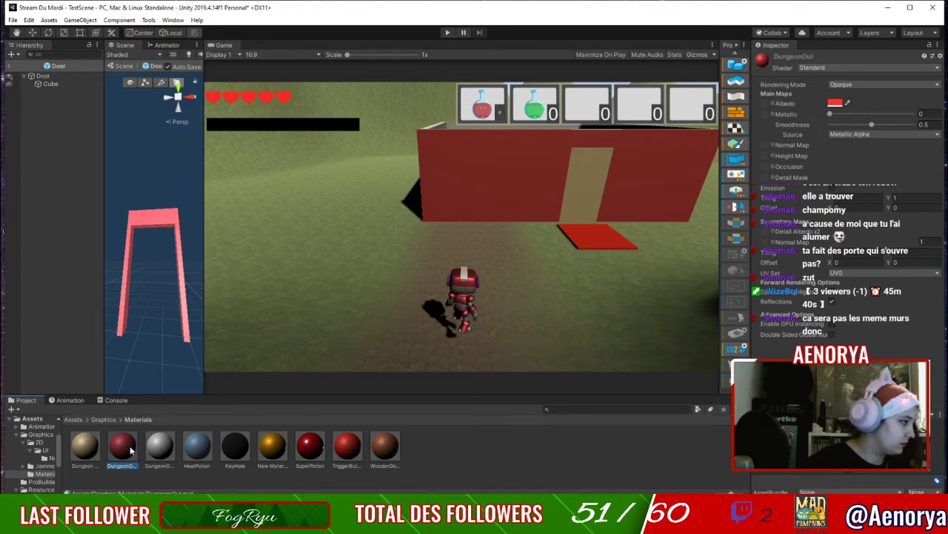
Rename the white DungeonOutside material as DungeonIn.
{"action": "left_click", "coordinate": [175, 454]}
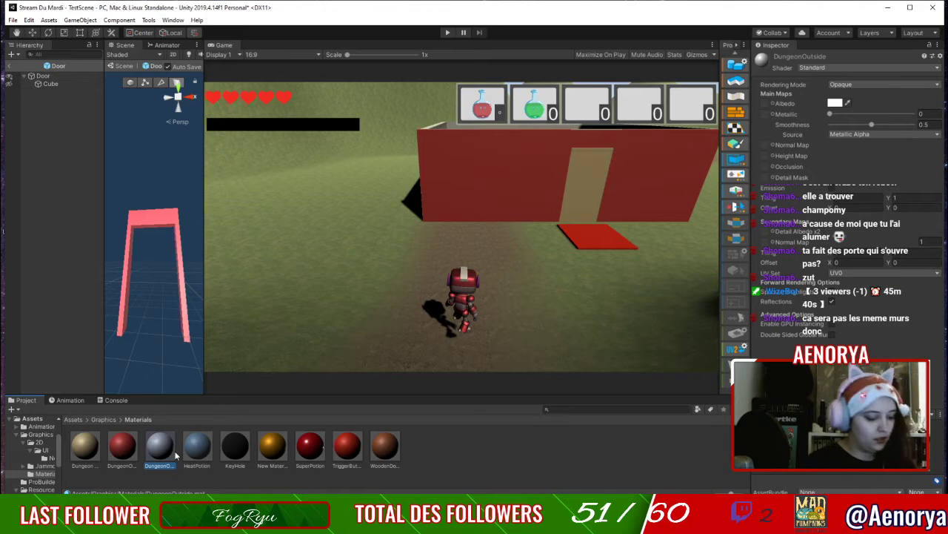
{"action": "key", "text": "F2"}
{"action": "type", "text": "In"}
{"action": "key", "text": "Return"}
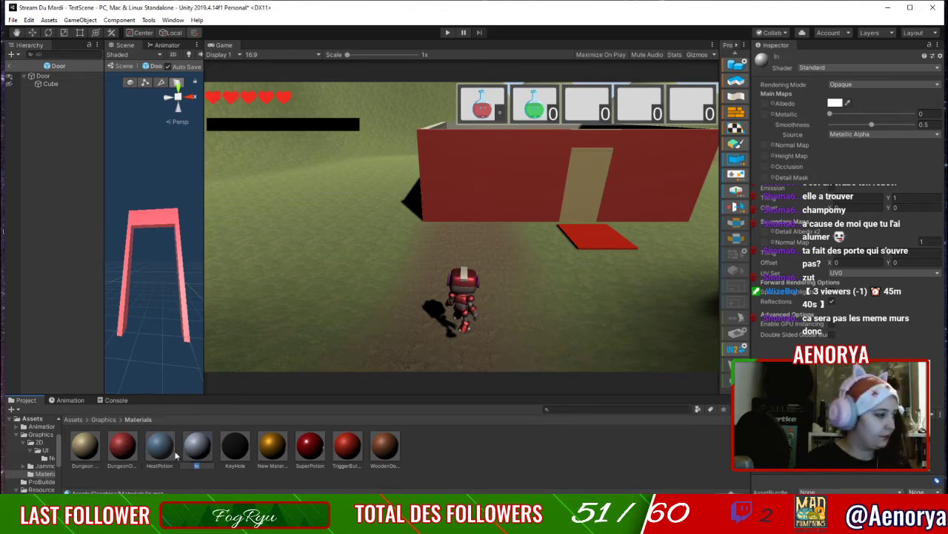
{"action": "type", "text": "geonM"}
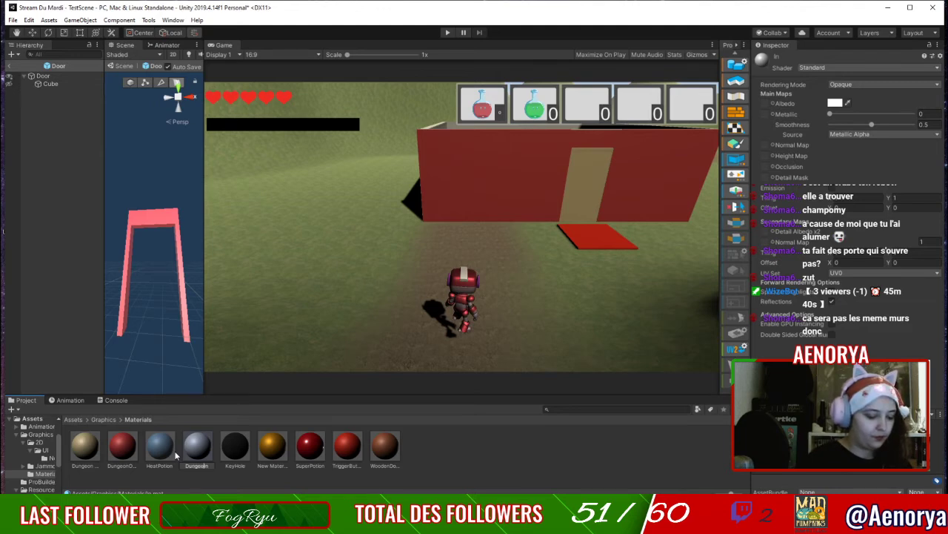
{"action": "key", "text": "Return"}
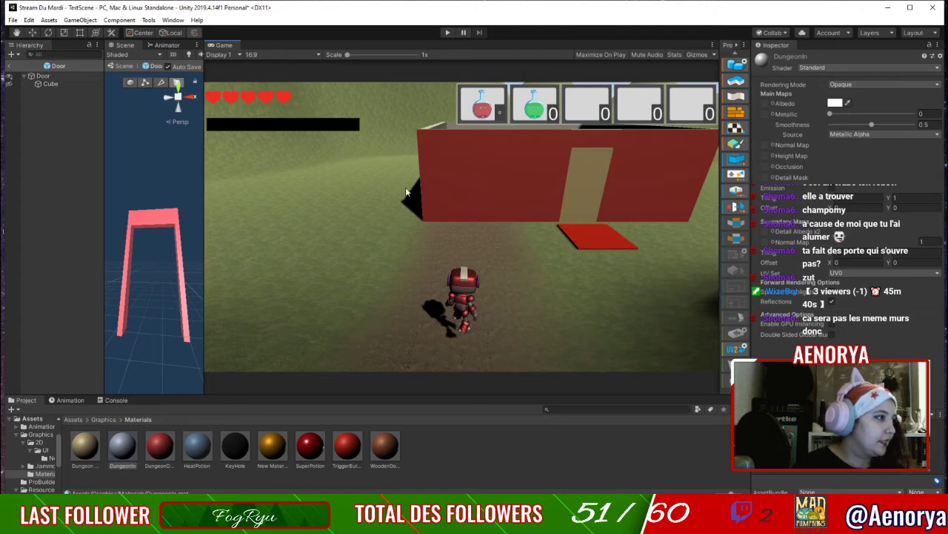
Leave Door prefab editing, frame the Interrupteur switch in the scene, and select the Porte door behind it.
{"action": "left_click", "coordinate": [8, 66]}
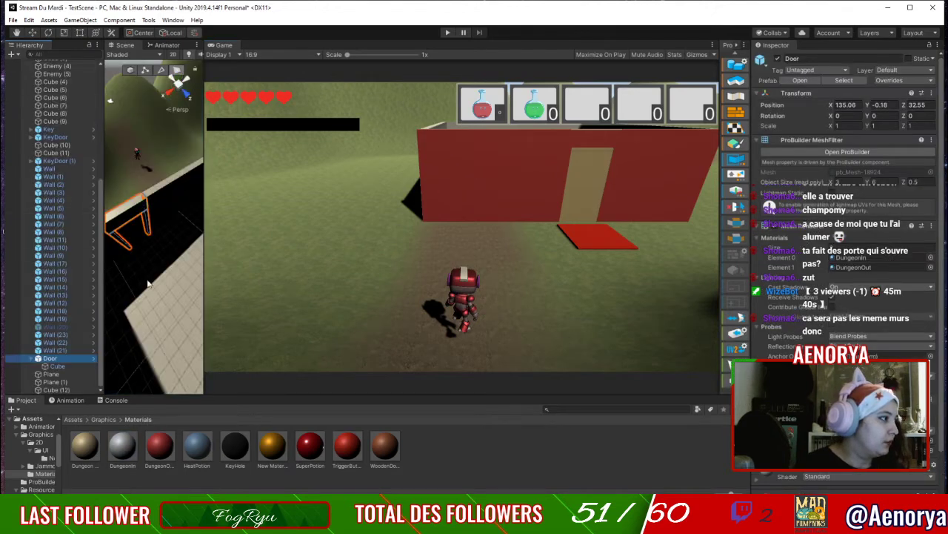
{"action": "scroll", "coordinate": [823, 303], "scroll_direction": "down", "scroll_amount": 2}
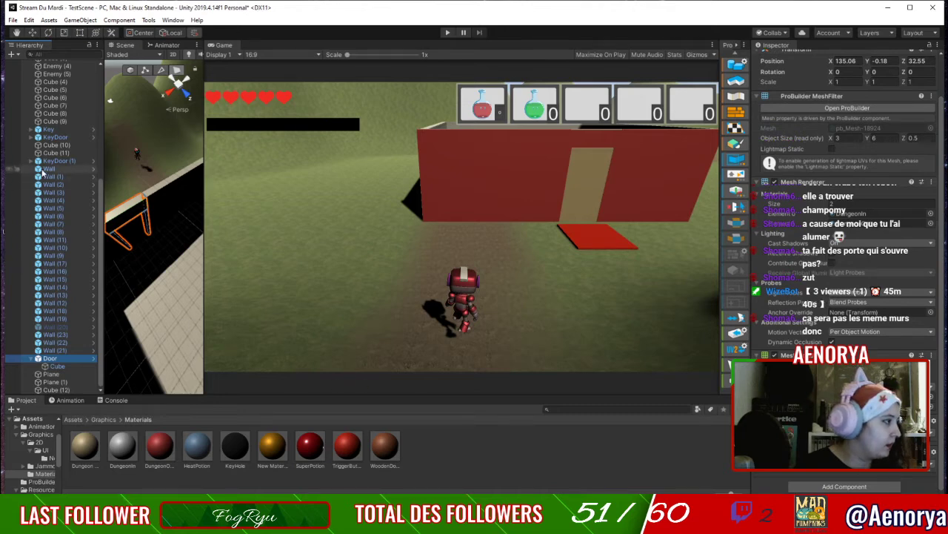
{"action": "scroll", "coordinate": [67, 170], "scroll_direction": "up", "scroll_amount": 8}
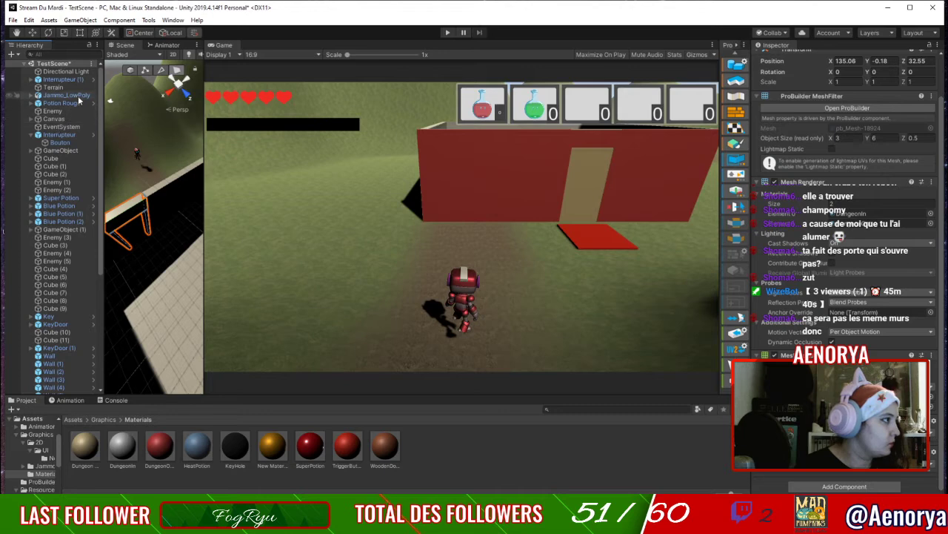
{"action": "double_click", "coordinate": [64, 160]}
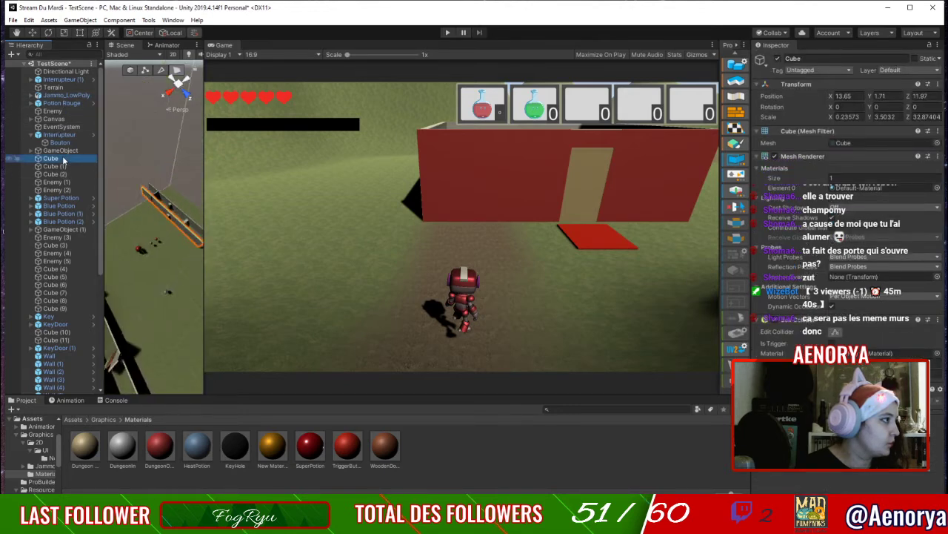
{"action": "double_click", "coordinate": [59, 135]}
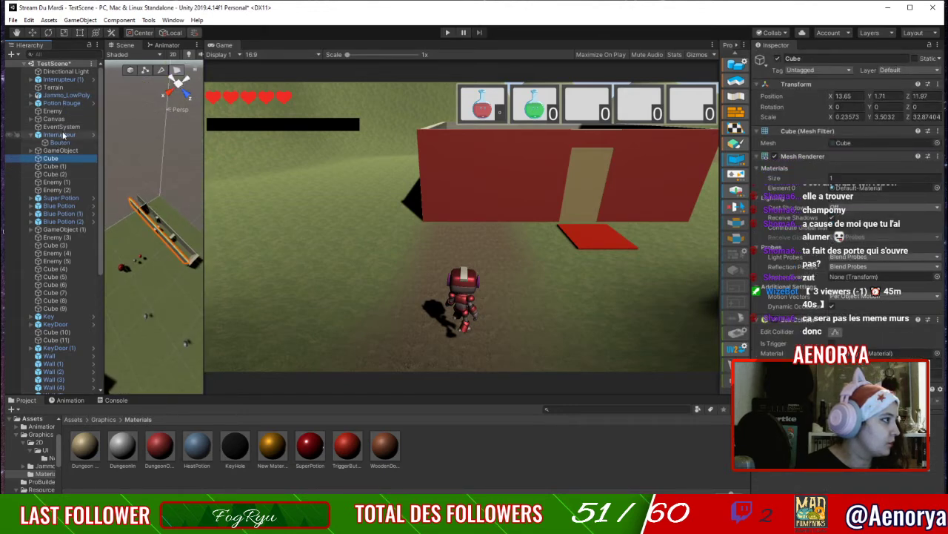
{"action": "right_click_drag", "start_coordinate": [115, 150], "coordinate": [567, 106]}
{"action": "scroll", "coordinate": [164, 230], "scroll_direction": "down", "scroll_amount": 3}
{"action": "left_click_drag", "start_coordinate": [163, 226], "coordinate": [155, 212], "text": "alt"}
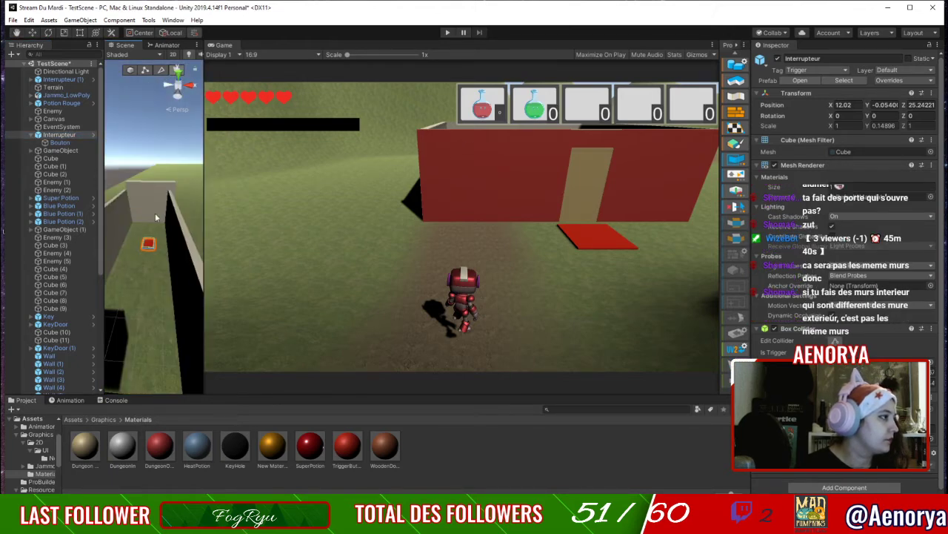
{"action": "left_click", "coordinate": [153, 206]}
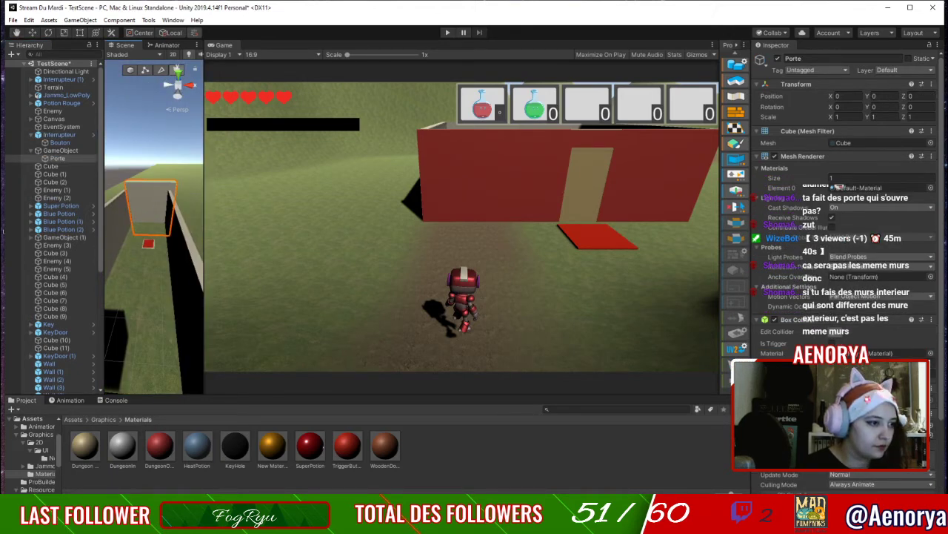
Review Porte's Triggered Element script component and copy its Animator component.
{"action": "scroll", "coordinate": [911, 334], "scroll_direction": "down", "scroll_amount": 3}
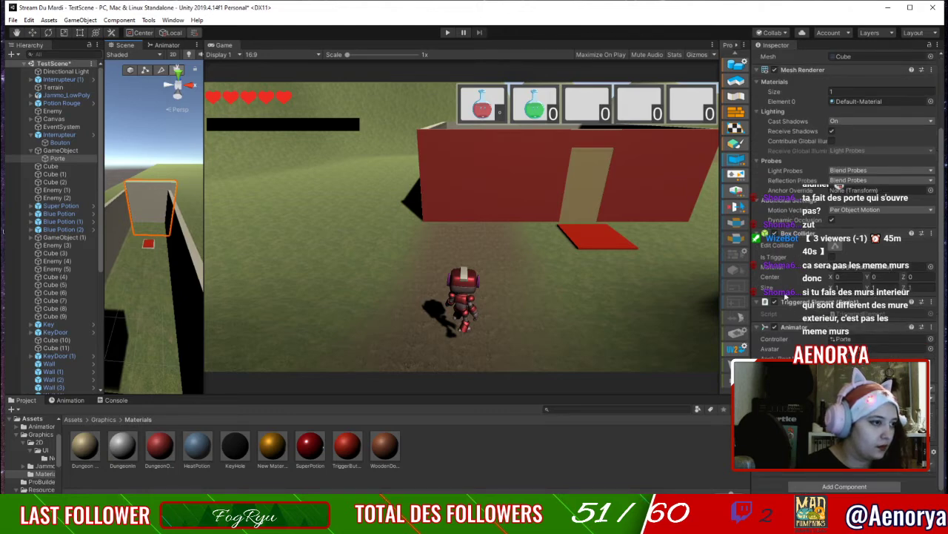
{"action": "left_click", "coordinate": [933, 303]}
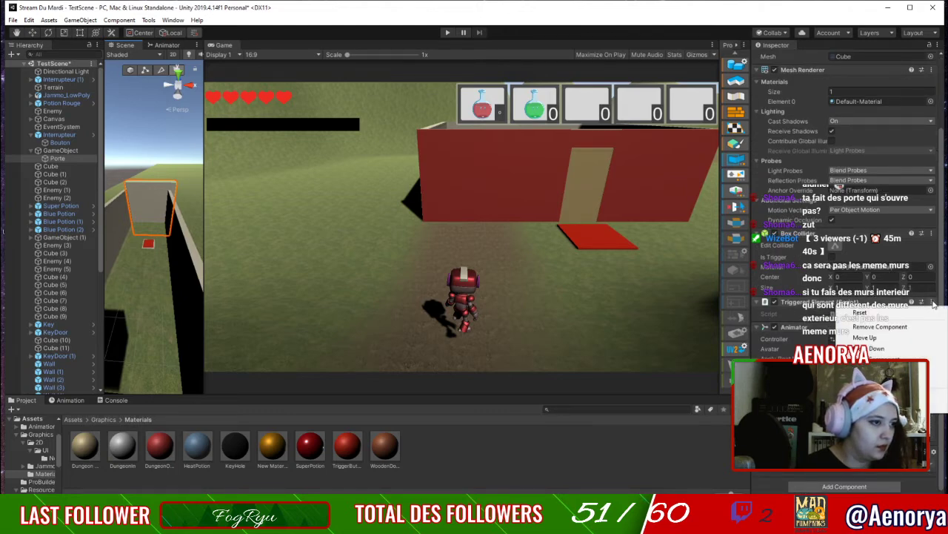
{"action": "left_click", "coordinate": [930, 302]}
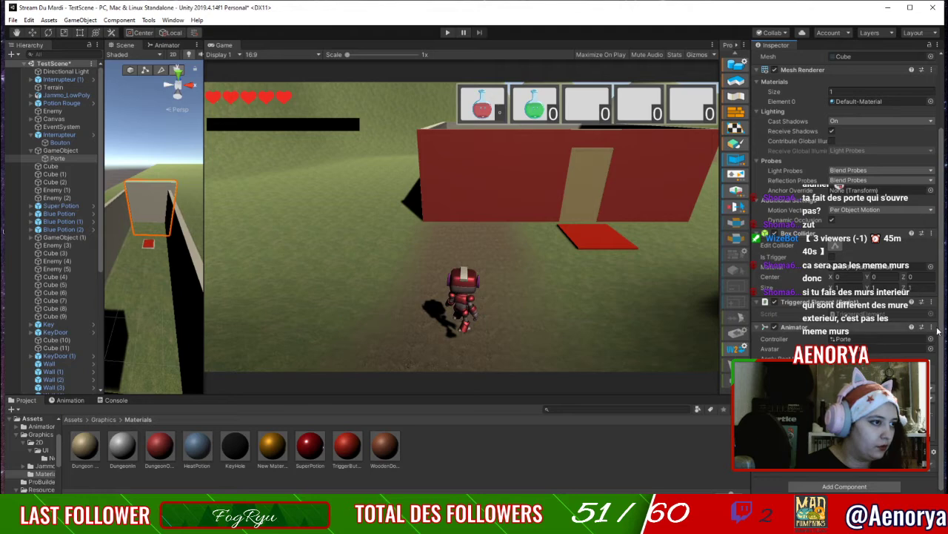
{"action": "left_click", "coordinate": [931, 328]}
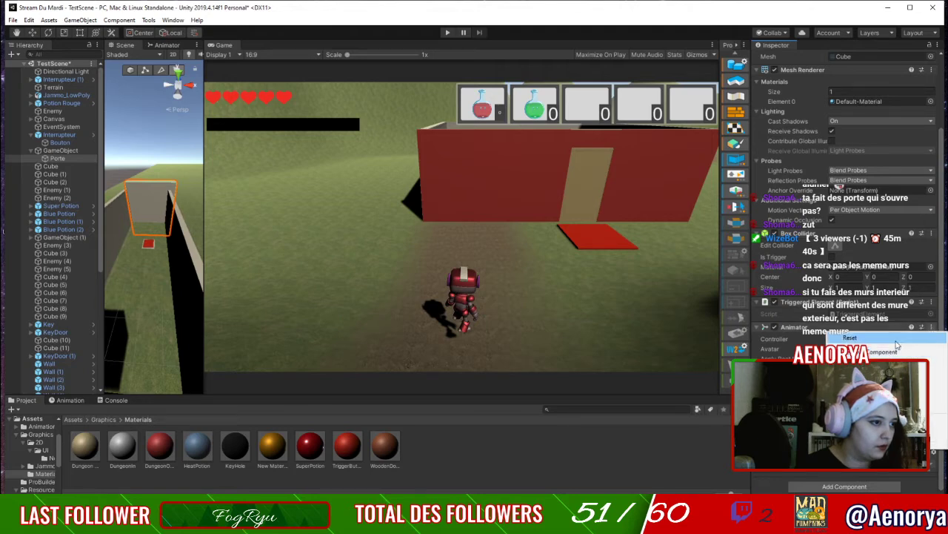
{"action": "left_click", "coordinate": [900, 384]}
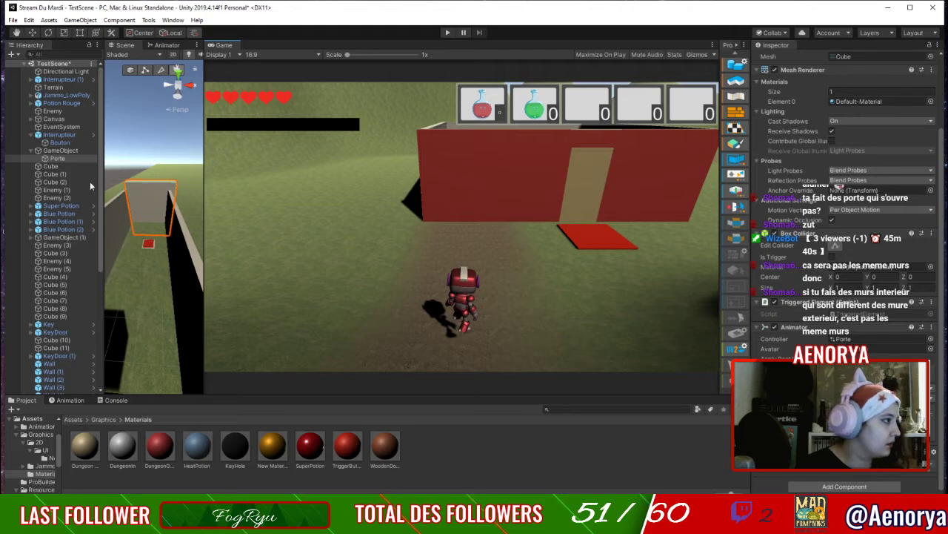
Widen the Hierarchy, select and frame the Door object in the red wall, and start adding a component to it.
{"action": "left_click", "coordinate": [49, 151]}
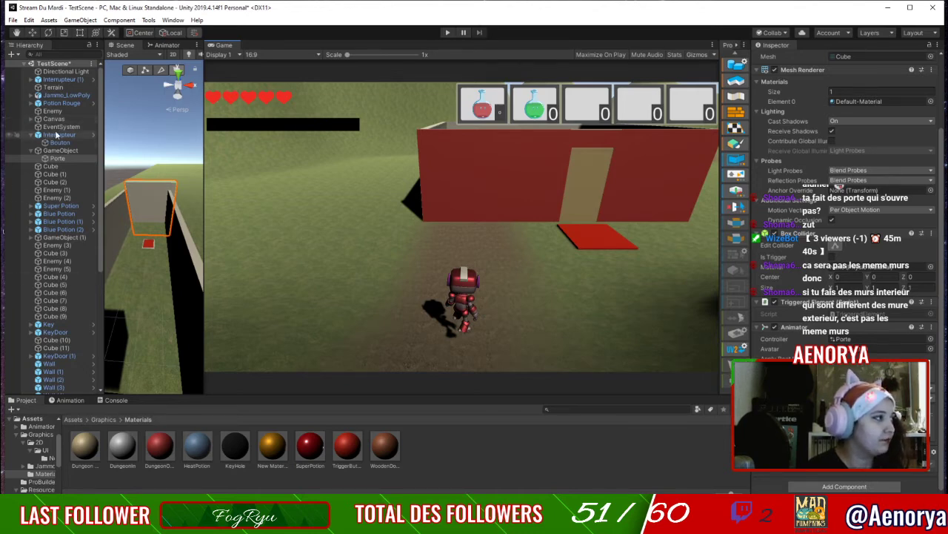
{"action": "scroll", "coordinate": [65, 200], "scroll_direction": "down", "scroll_amount": 8}
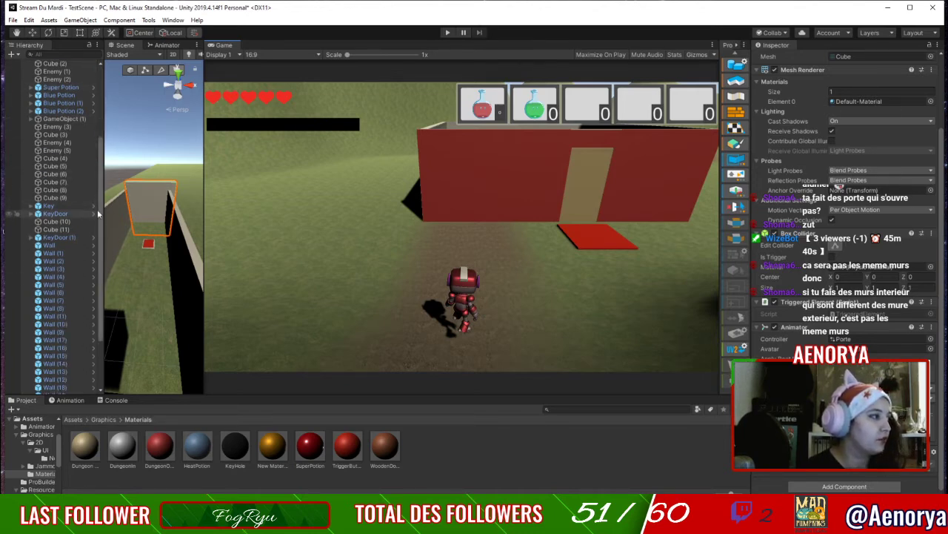
{"action": "scroll", "coordinate": [68, 214], "scroll_direction": "up", "scroll_amount": 8}
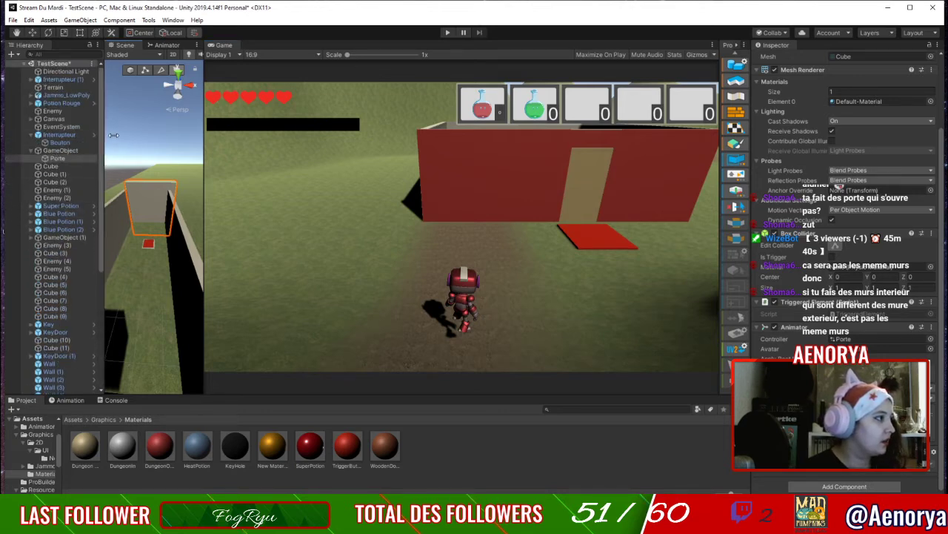
{"action": "left_click_drag", "start_coordinate": [101, 137], "coordinate": [131, 138]}
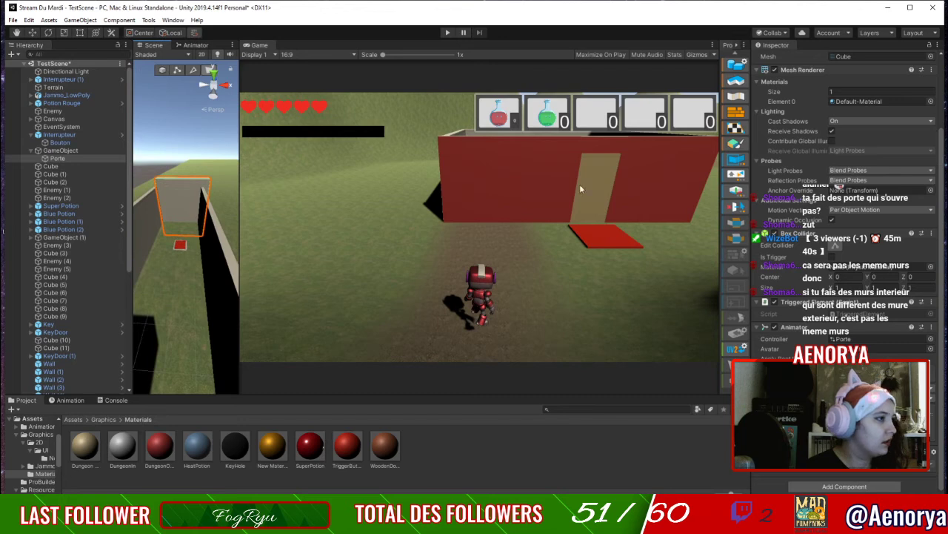
{"action": "scroll", "coordinate": [67, 356], "scroll_direction": "down", "scroll_amount": 8}
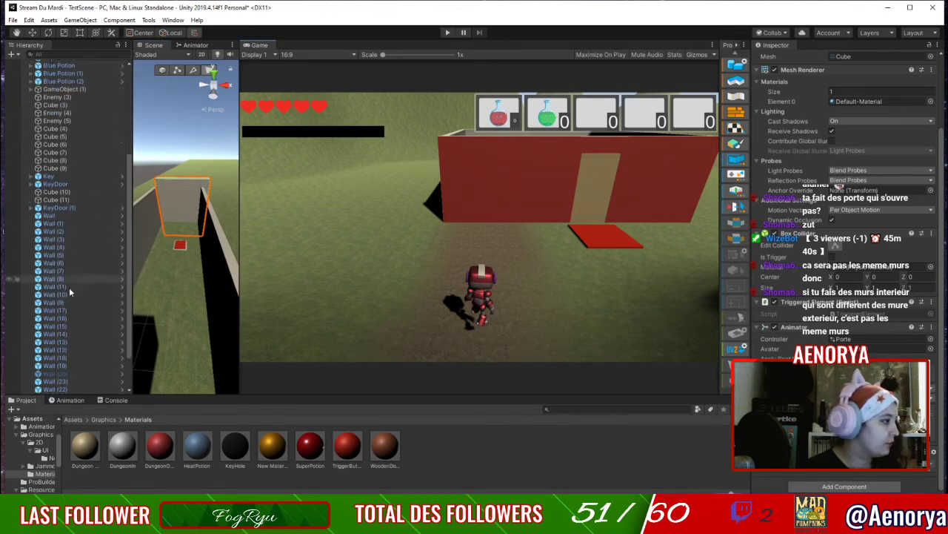
{"action": "double_click", "coordinate": [67, 359]}
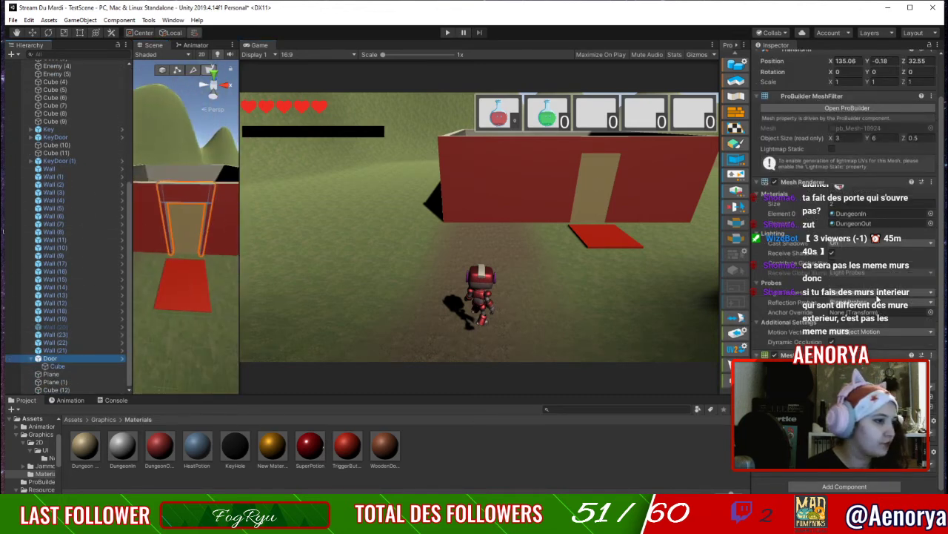
{"action": "left_click", "coordinate": [840, 486]}
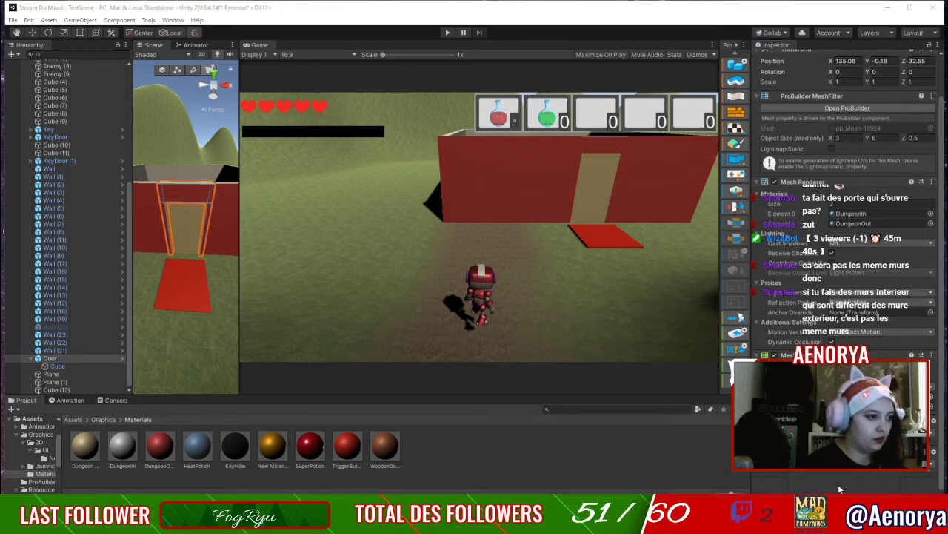
Paste the copied Animator component as a new component on the Door object.
{"action": "key", "text": "Return"}
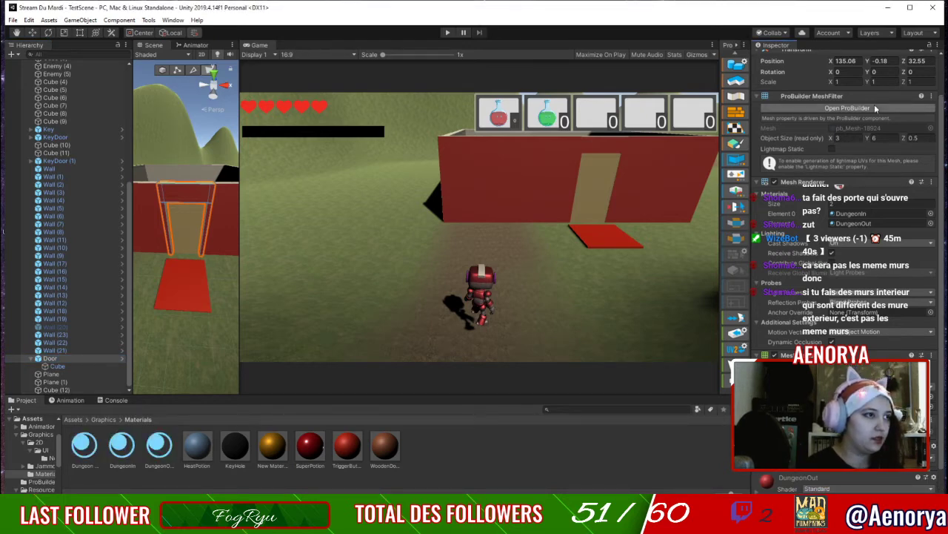
{"action": "left_click", "coordinate": [932, 97]}
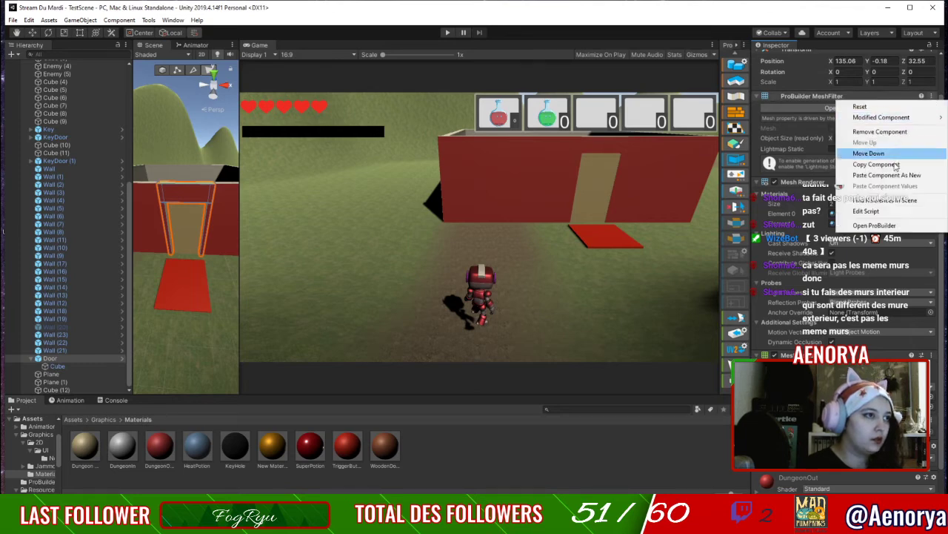
{"action": "left_click", "coordinate": [895, 176]}
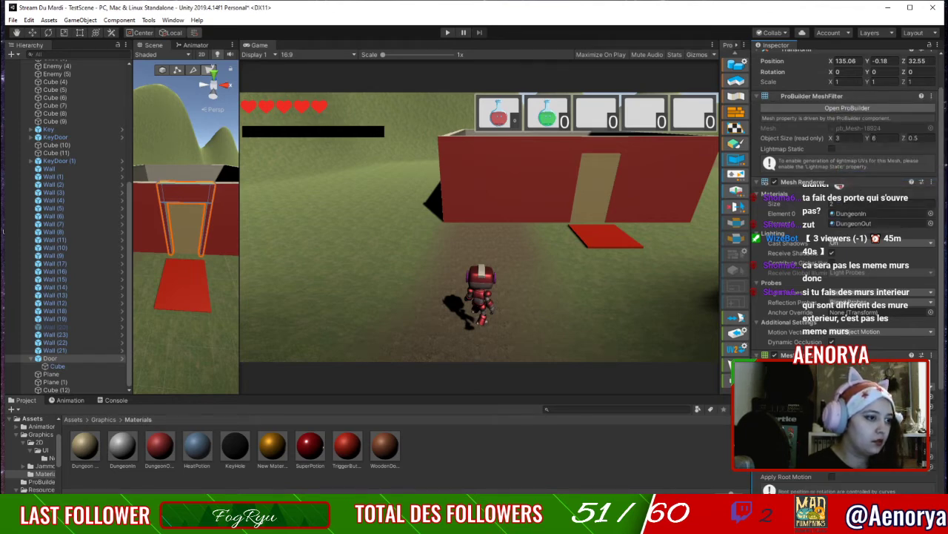
{"action": "scroll", "coordinate": [895, 184], "scroll_direction": "down", "scroll_amount": 5}
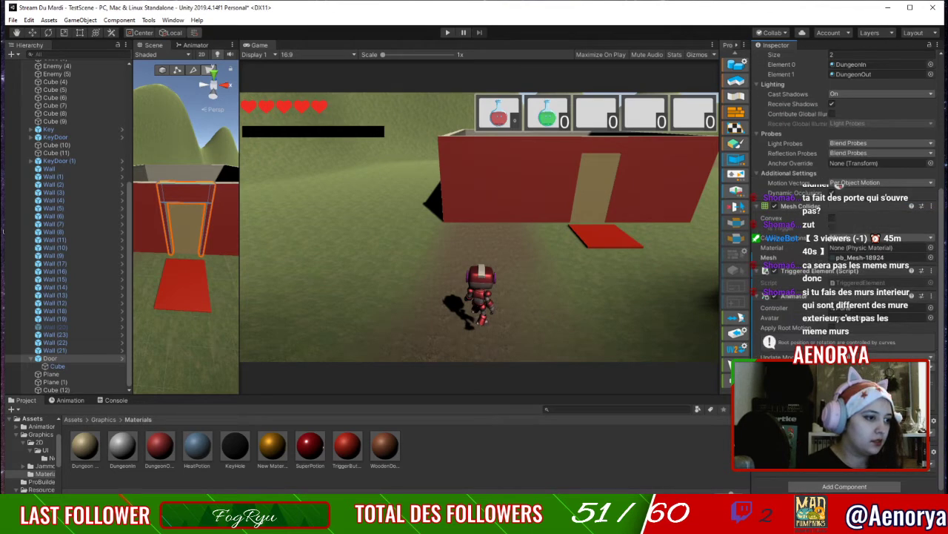
Run the scene briefly in play mode and stop it.
{"action": "left_click", "coordinate": [447, 32]}
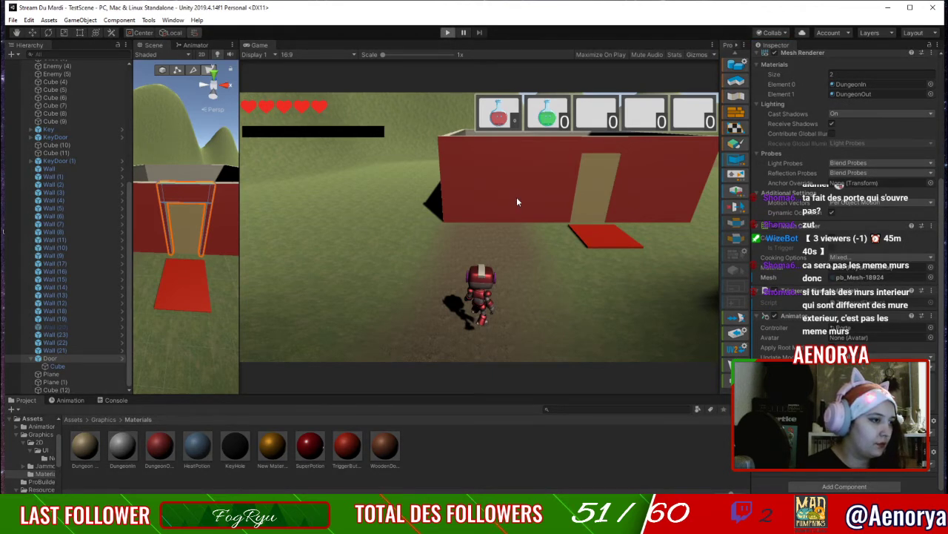
{"action": "left_click", "coordinate": [448, 33]}
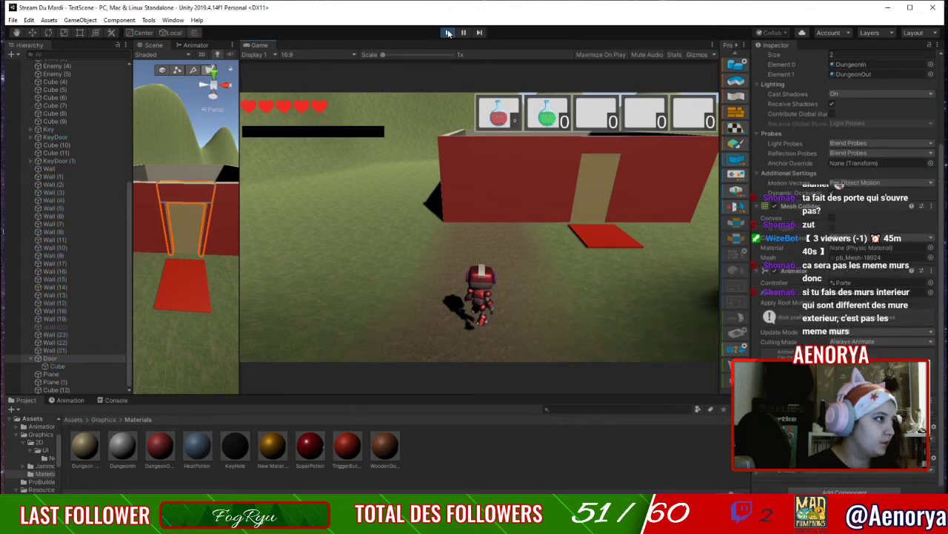
{"action": "left_click", "coordinate": [448, 32]}
Assign Door as the TriggeredElement of the Interrupteur (1) switch in front of the dungeon door.
{"action": "left_click", "coordinate": [190, 297]}
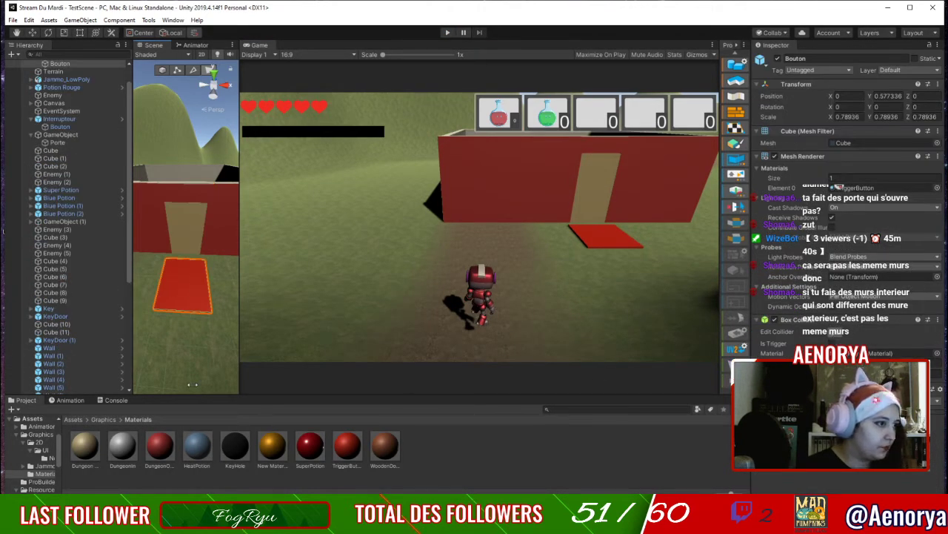
{"action": "scroll", "coordinate": [100, 293], "scroll_direction": "down", "scroll_amount": 8}
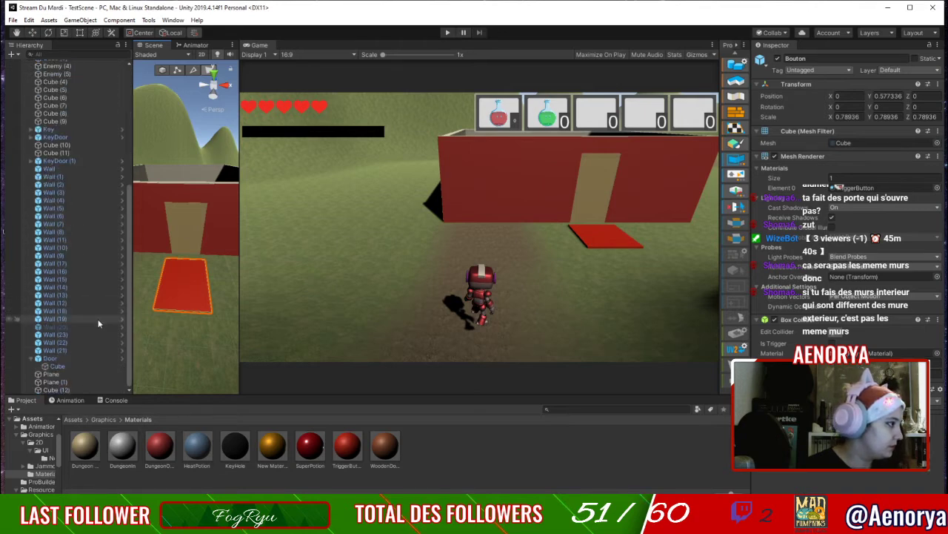
{"action": "scroll", "coordinate": [71, 384], "scroll_direction": "up", "scroll_amount": 10}
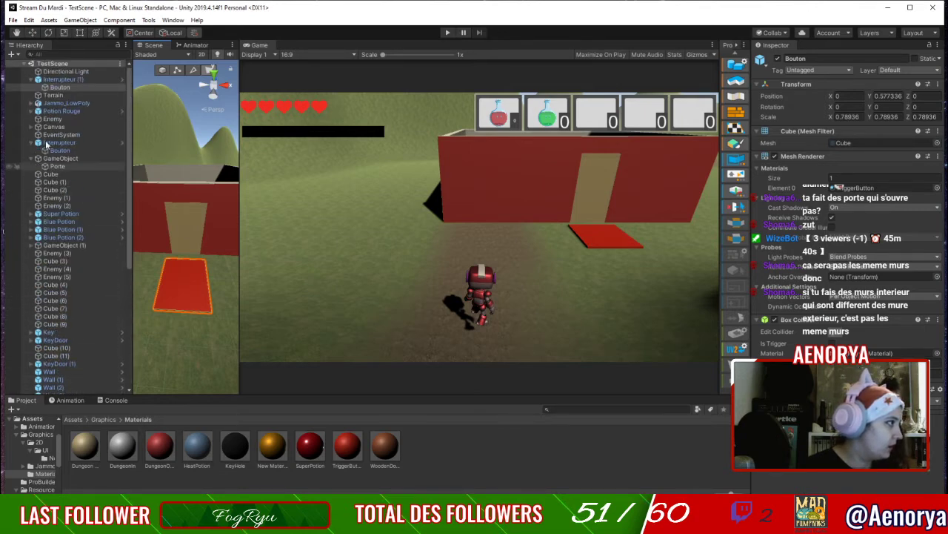
{"action": "left_click", "coordinate": [83, 80]}
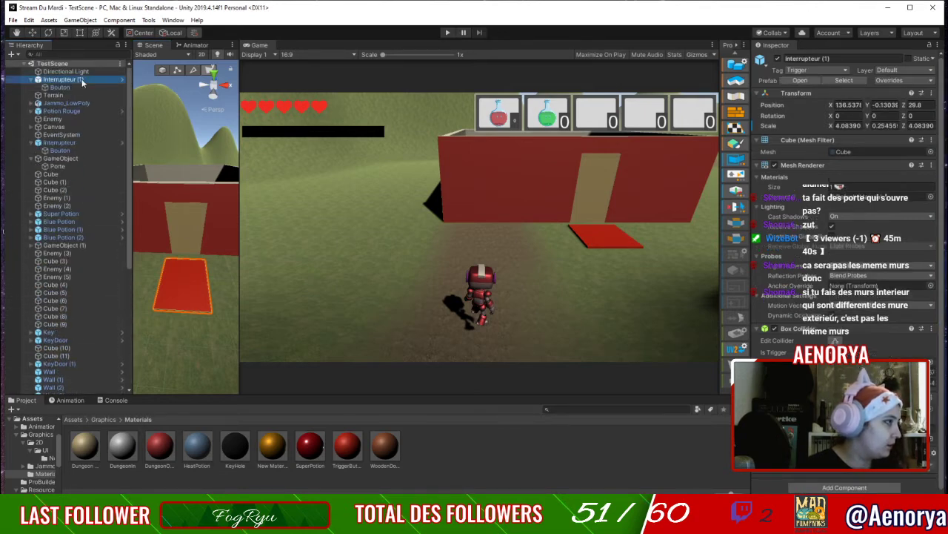
{"action": "left_click", "coordinate": [932, 449]}
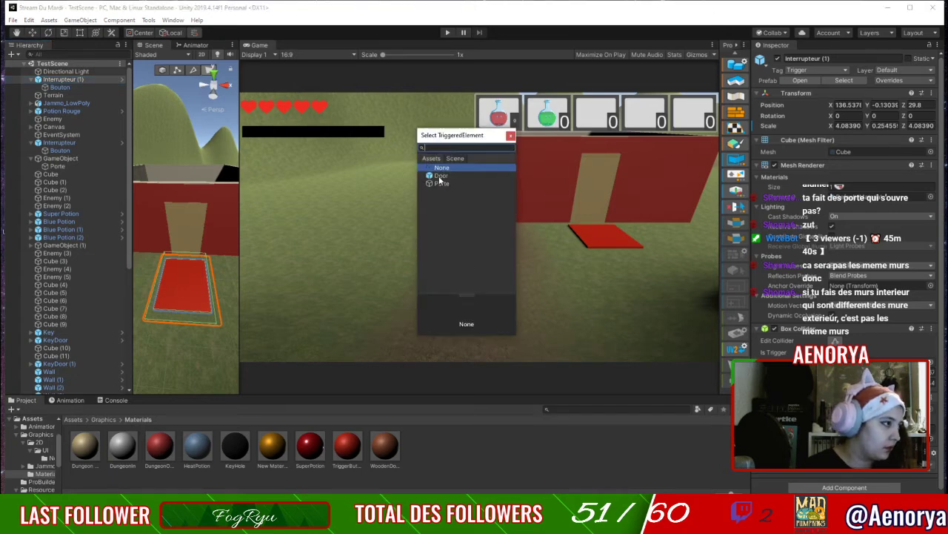
{"action": "double_click", "coordinate": [448, 180]}
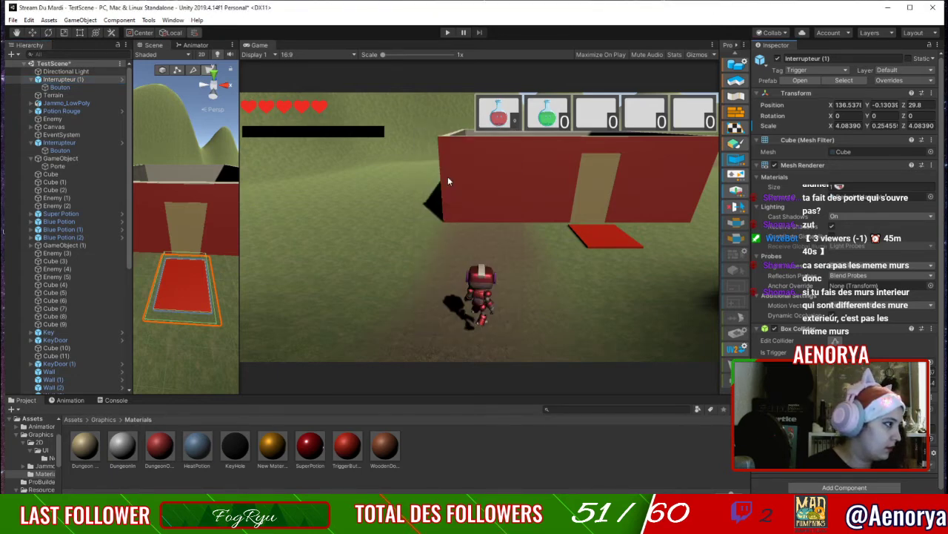
Play-test the switch by walking the character onto the red plate and back off, ending play mode.
{"action": "left_click", "coordinate": [449, 33]}
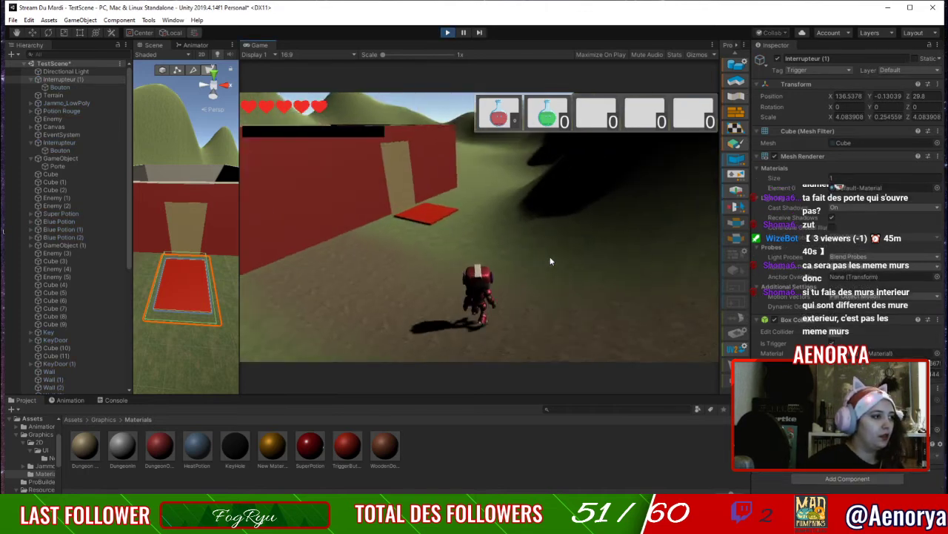
{"action": "key", "text": "w"}
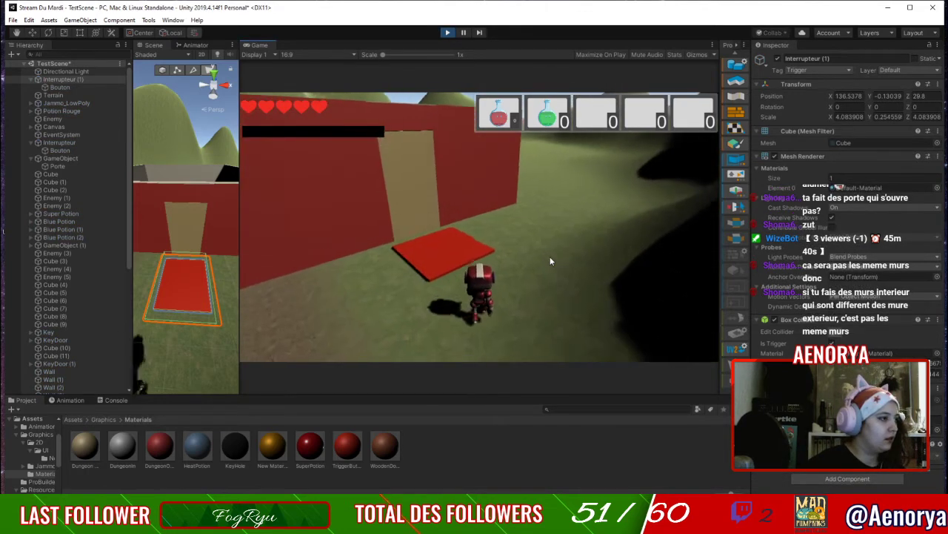
{"action": "key", "text": "w"}
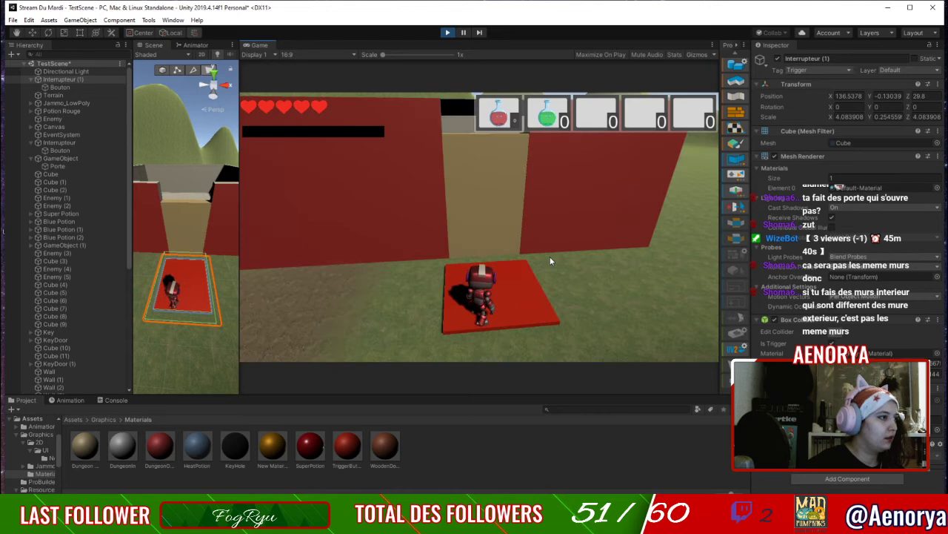
{"action": "key", "text": "s"}
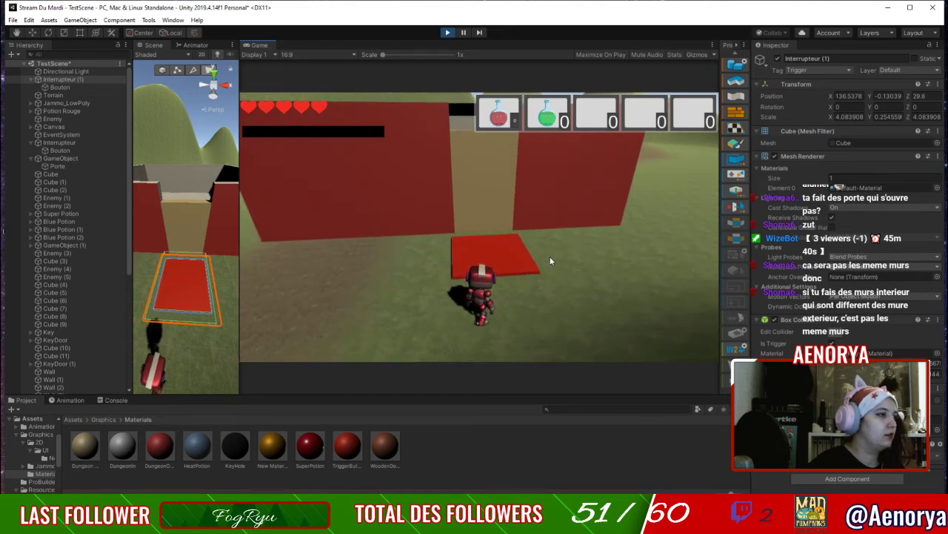
{"action": "left_click", "coordinate": [447, 33]}
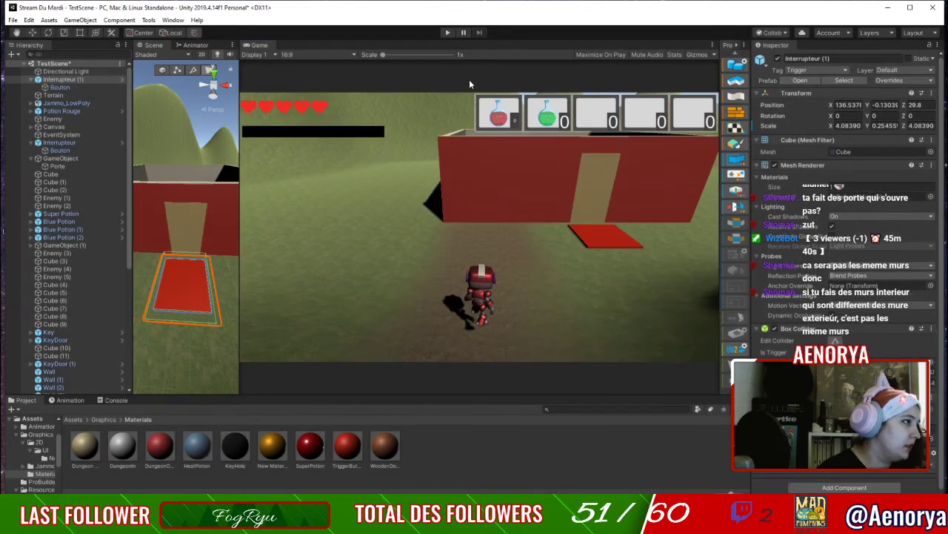
Open the Door's Porte animator controller and bring up the Door's OnTrigger animation clip for editing.
{"action": "scroll", "coordinate": [25, 360], "scroll_direction": "down", "scroll_amount": 7}
{"action": "left_click", "coordinate": [58, 360]}
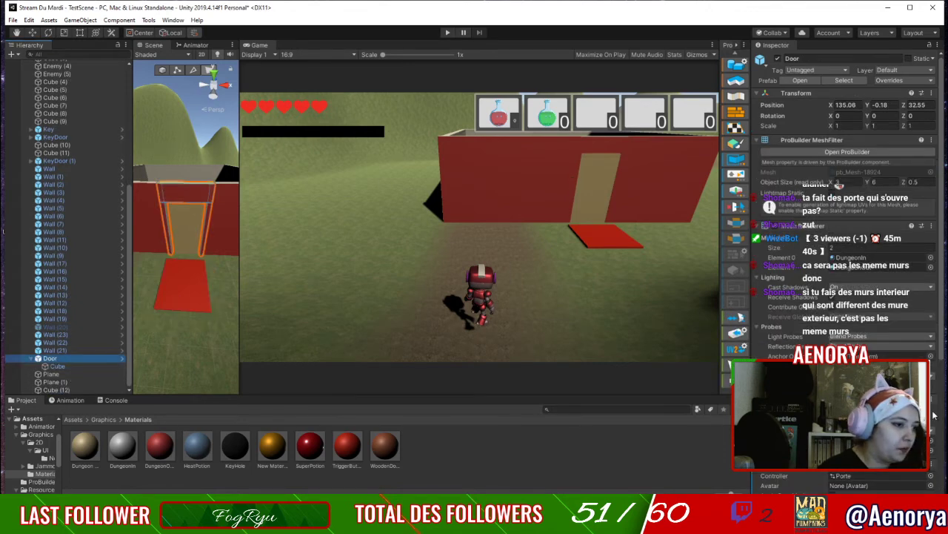
{"action": "scroll", "coordinate": [934, 416], "scroll_direction": "down", "scroll_amount": 5}
{"action": "double_click", "coordinate": [852, 282]}
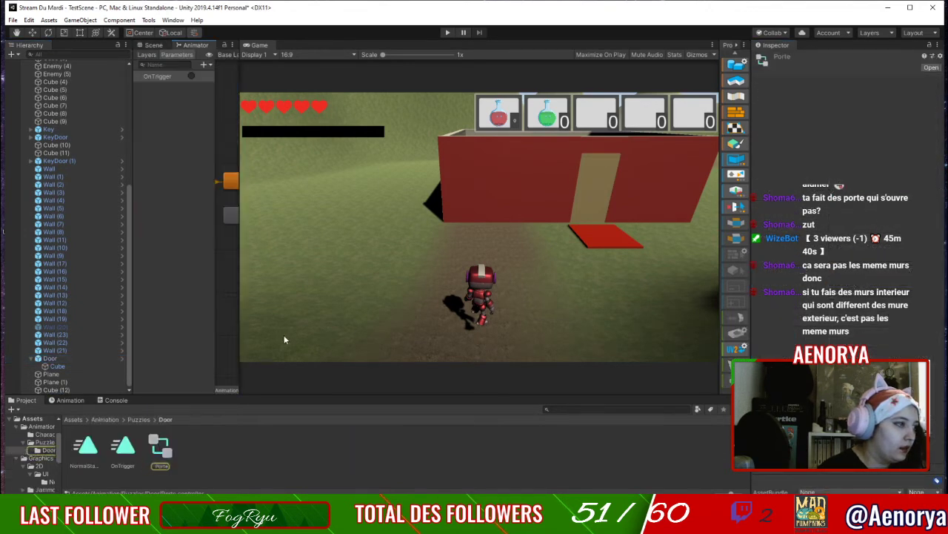
{"action": "left_click", "coordinate": [70, 401]}
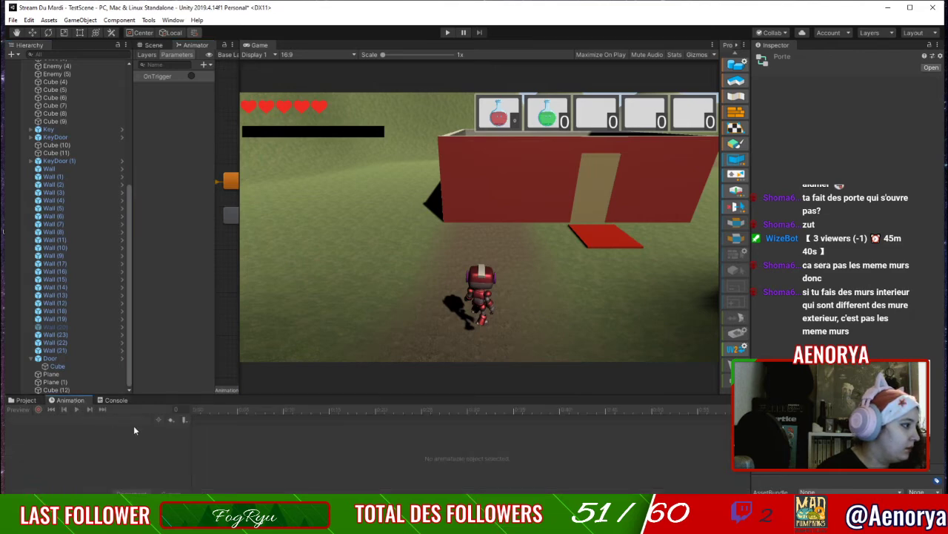
{"action": "left_click", "coordinate": [70, 358]}
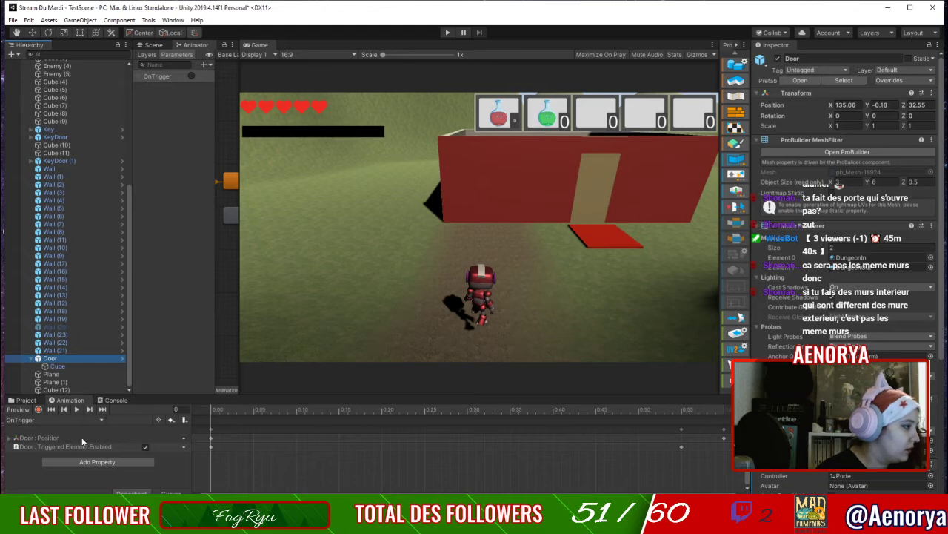
Expand the Door's position track, check the motion at frame 55, and select the keyframes at the clip's start and end.
{"action": "left_click", "coordinate": [83, 439]}
{"action": "left_click", "coordinate": [10, 438]}
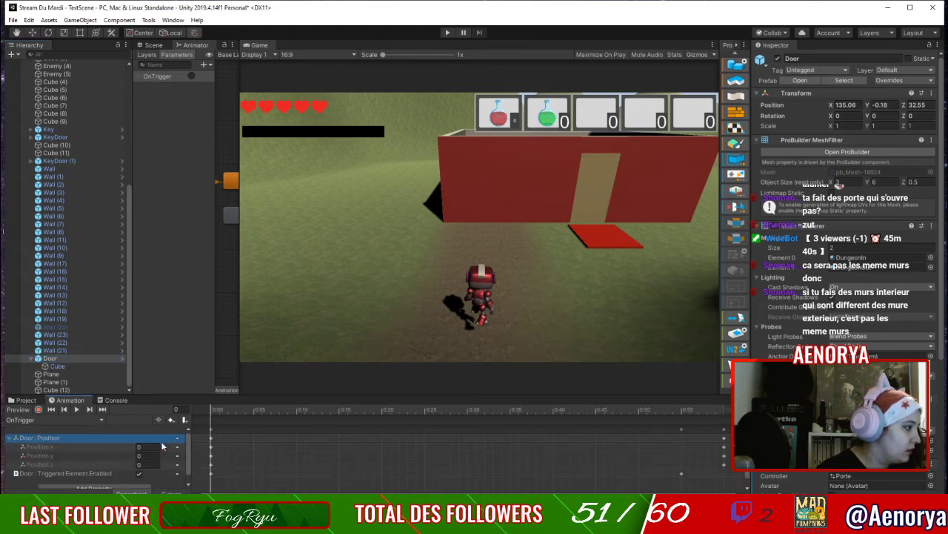
{"action": "left_click_drag", "start_coordinate": [216, 410], "coordinate": [682, 408]}
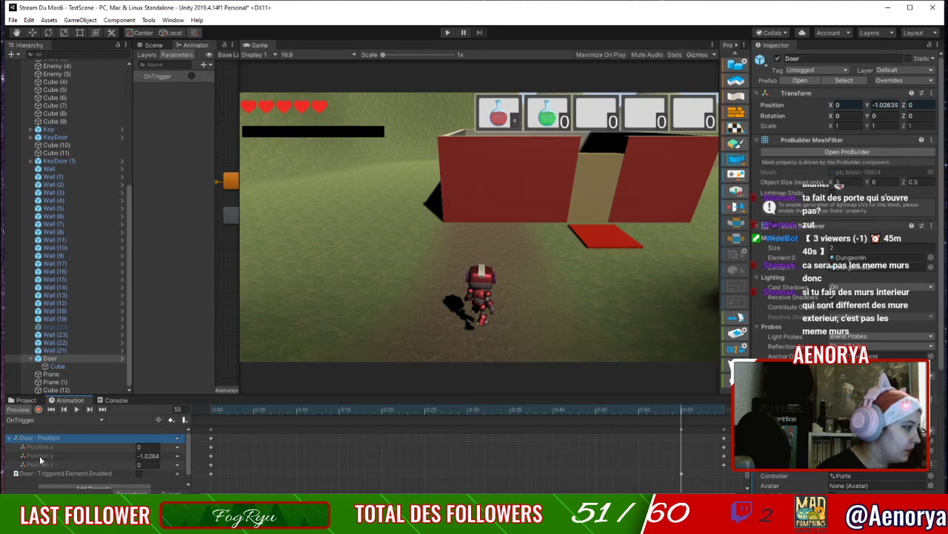
{"action": "left_click", "coordinate": [210, 428]}
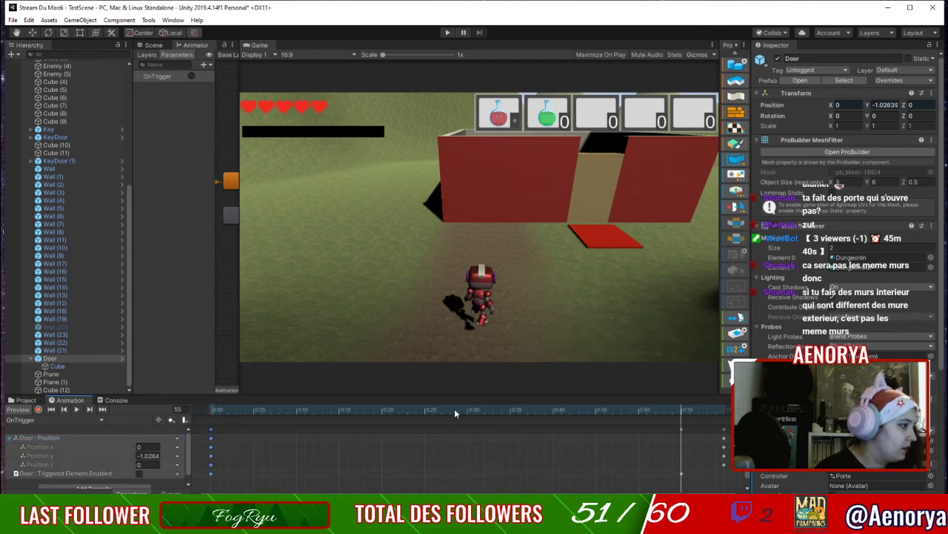
{"action": "left_click", "coordinate": [726, 429], "text": "ctrl"}
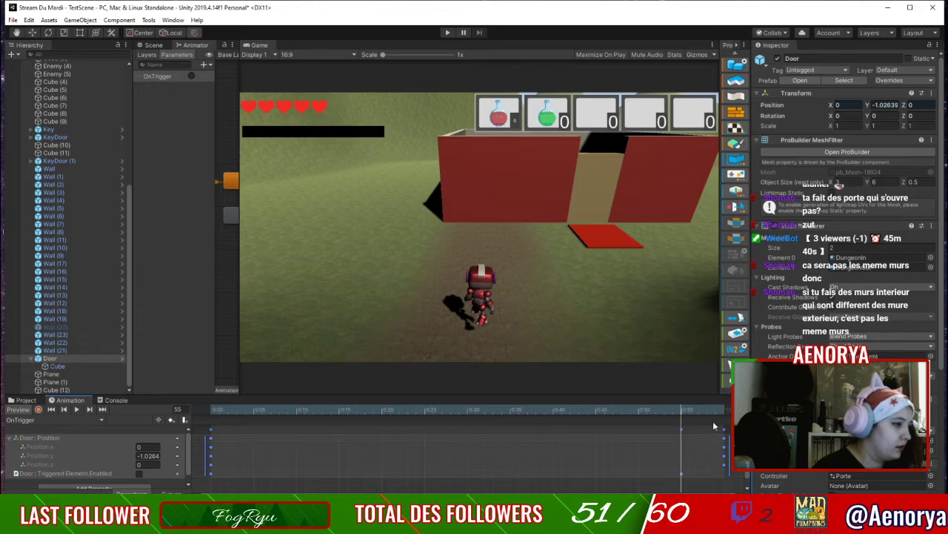
{"action": "left_click", "coordinate": [53, 435]}
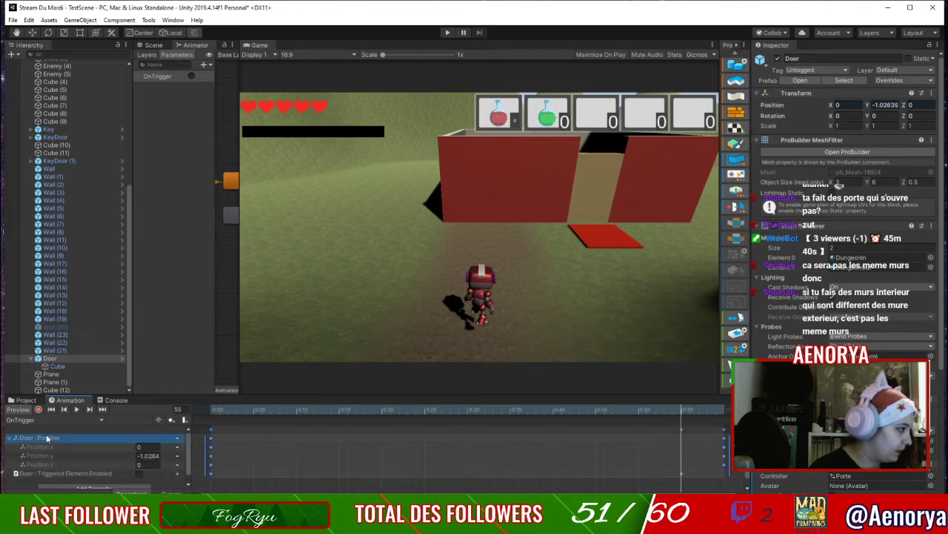
{"action": "right_click", "coordinate": [70, 435]}
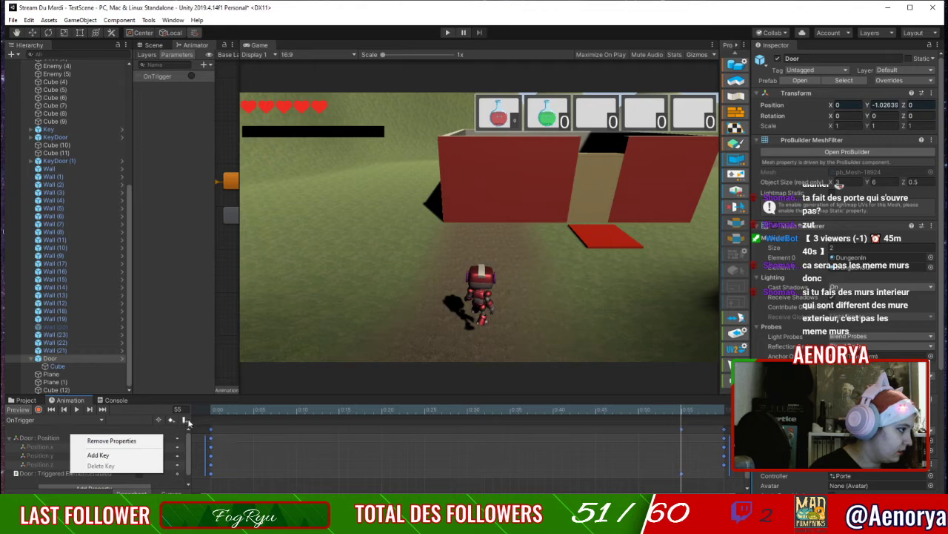
{"action": "left_click", "coordinate": [111, 455]}
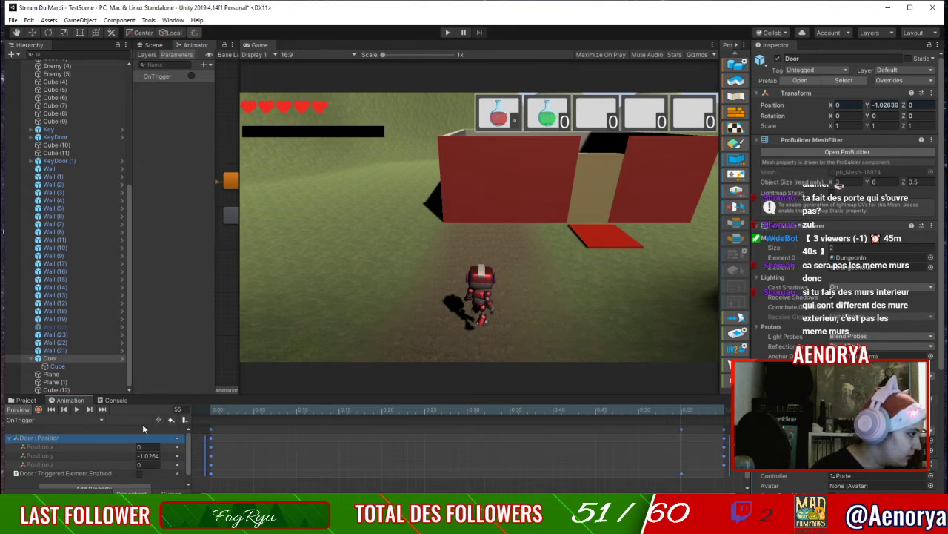
Add the Transform Position property of the Door's child Cube to the OnTrigger clip.
{"action": "scroll", "coordinate": [143, 428], "scroll_direction": "down", "scroll_amount": 1}
{"action": "left_click", "coordinate": [94, 477]}
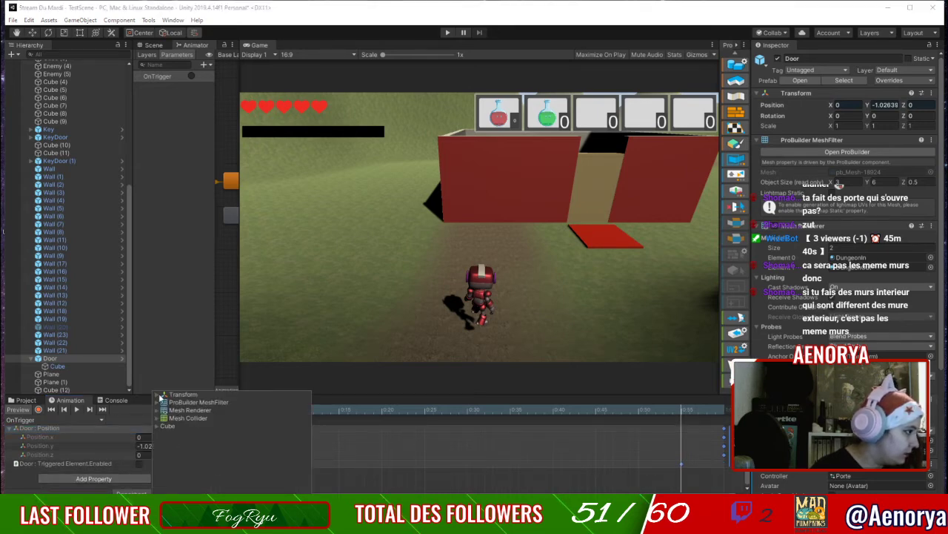
{"action": "left_click", "coordinate": [159, 395]}
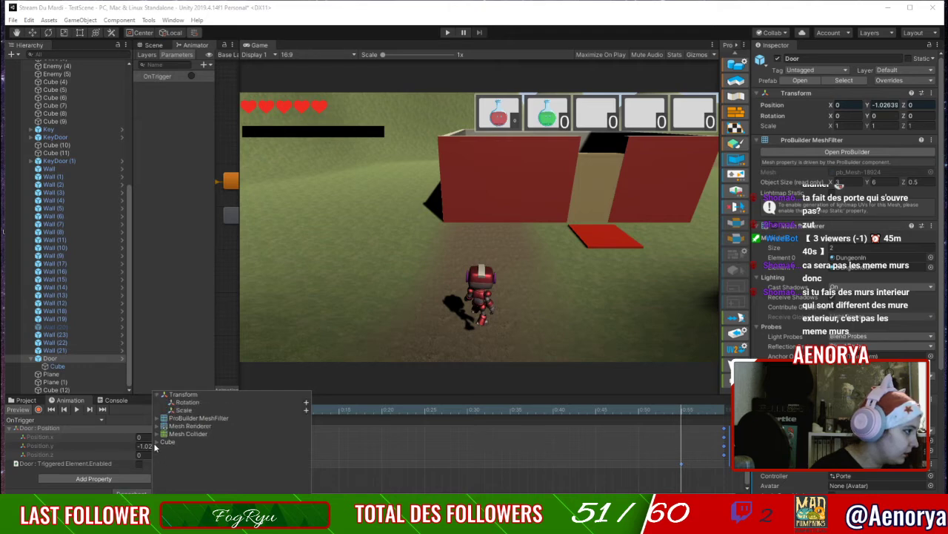
{"action": "left_click", "coordinate": [158, 442]}
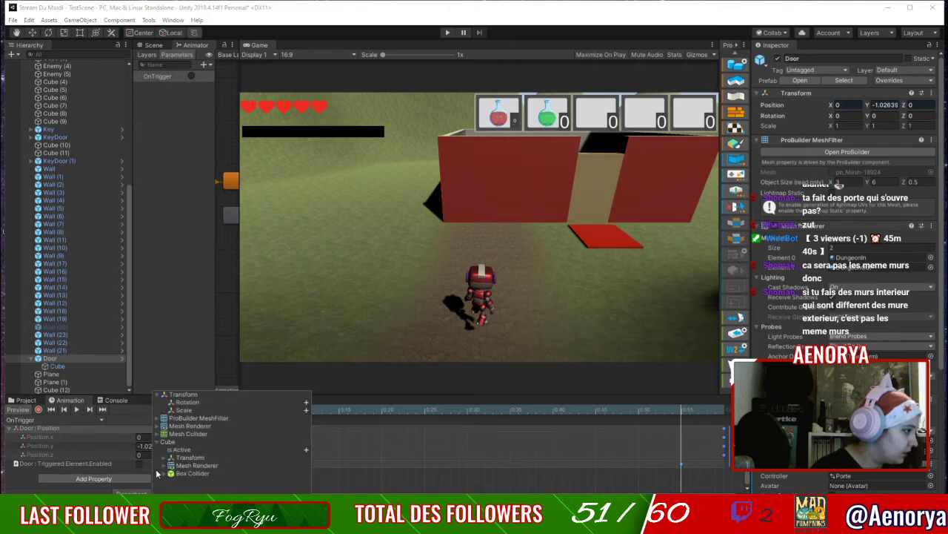
{"action": "left_click", "coordinate": [163, 458]}
{"action": "left_click", "coordinate": [307, 465]}
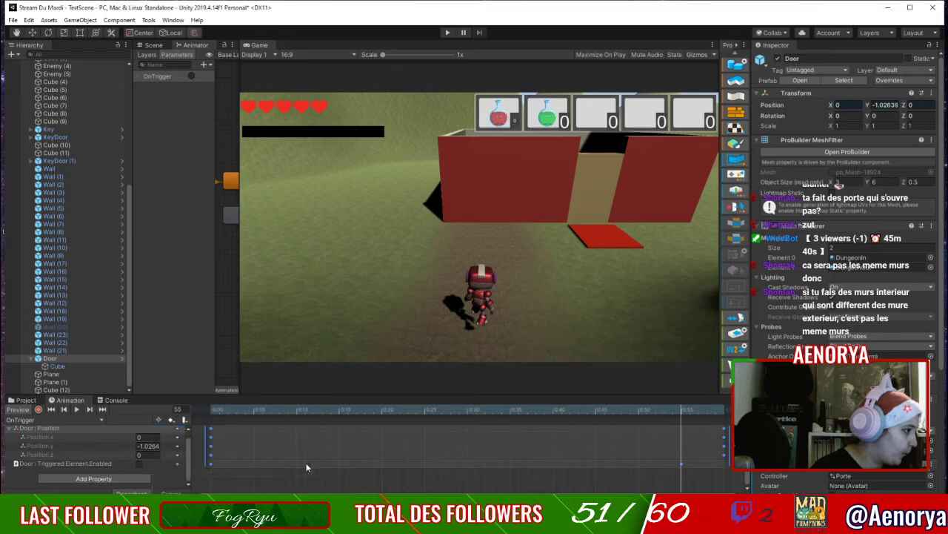
Paste the copied keyframe onto the Cube's position track at frame 55 and return to frame 0.
{"action": "left_click", "coordinate": [209, 474]}
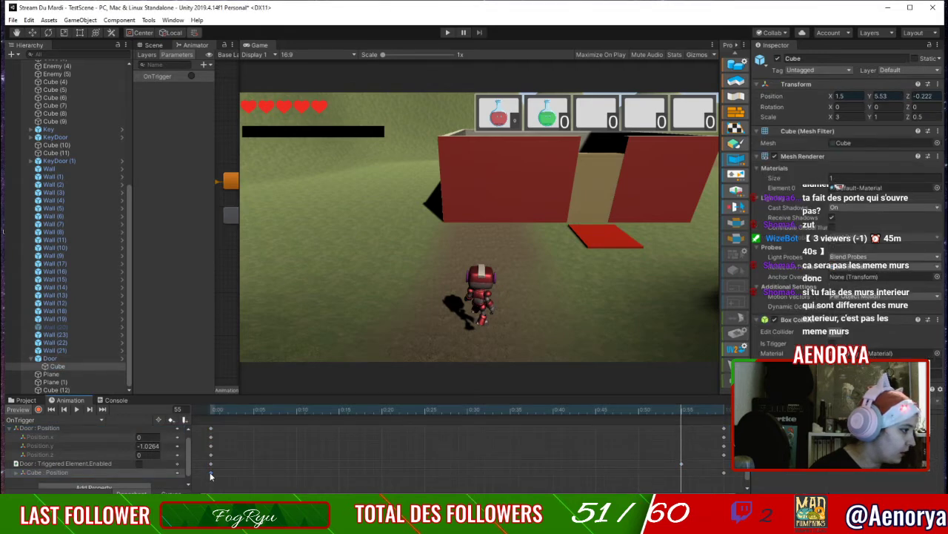
{"action": "key", "text": "ctrl+v"}
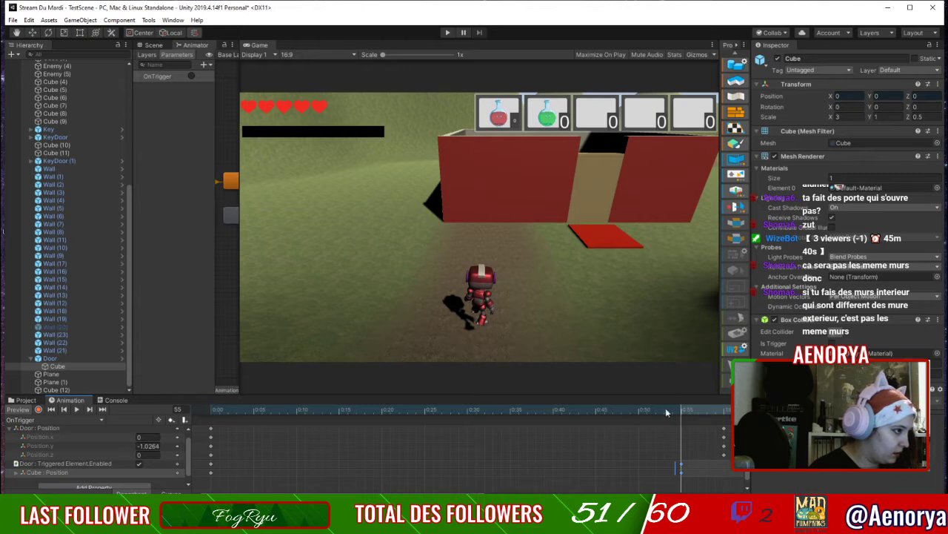
{"action": "left_click_drag", "start_coordinate": [667, 412], "coordinate": [212, 410]}
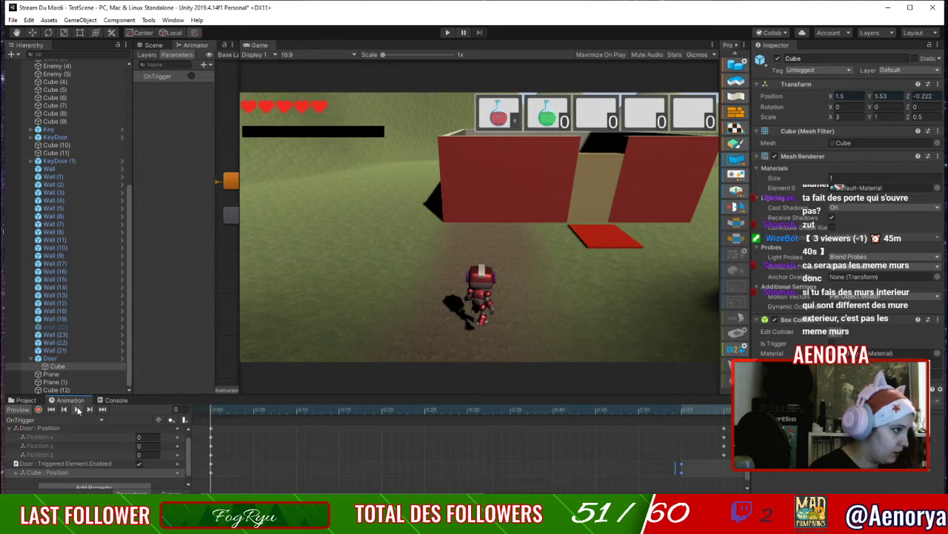
Preview the OnTrigger clip and delete the Door's Position track from it.
{"action": "left_click", "coordinate": [77, 410]}
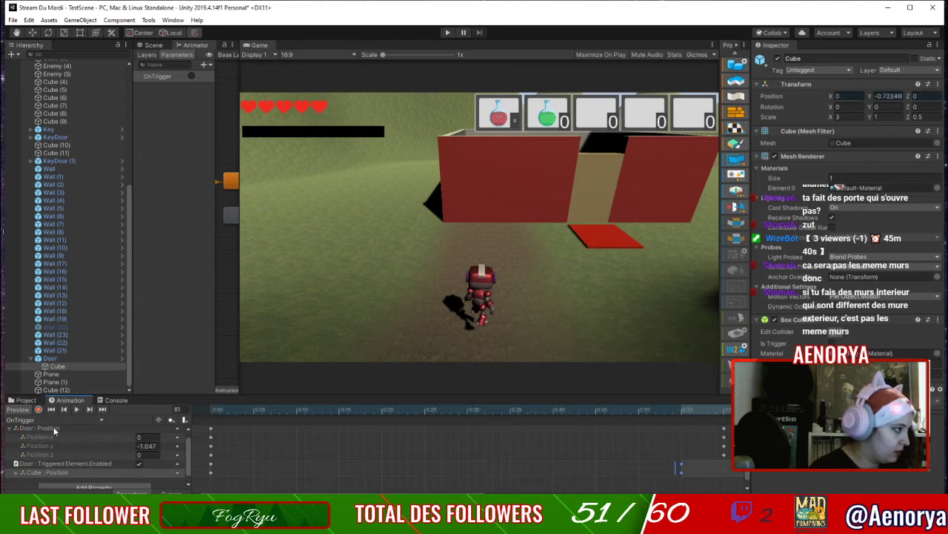
{"action": "left_click", "coordinate": [54, 428]}
{"action": "key", "text": "Delete"}
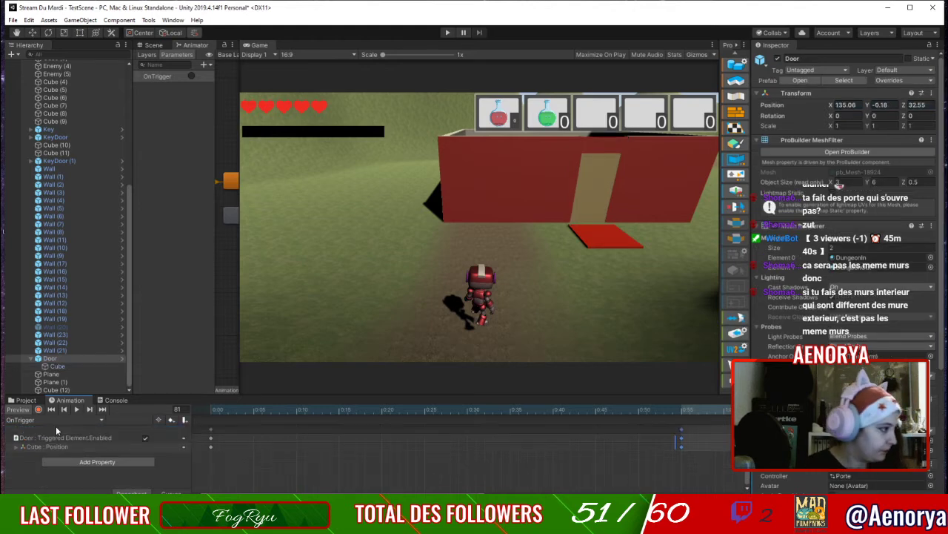
Expand the child Cube's Position track and preview its motion along the timeline.
{"action": "left_click", "coordinate": [49, 447]}
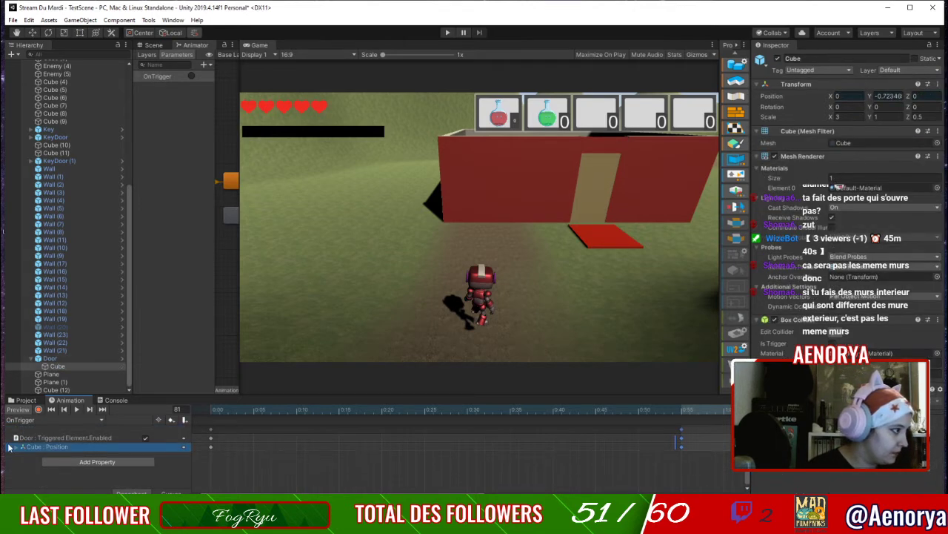
{"action": "left_click", "coordinate": [17, 446]}
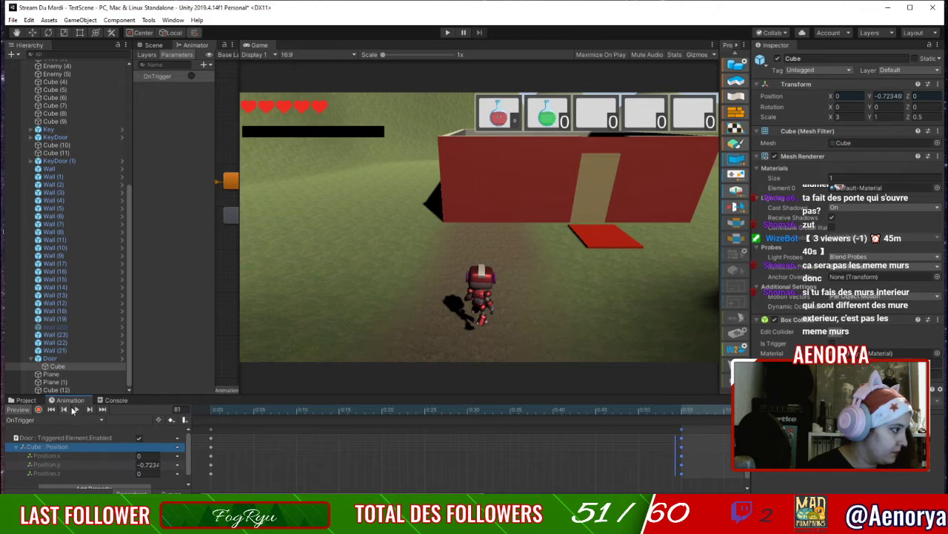
{"action": "left_click", "coordinate": [77, 409]}
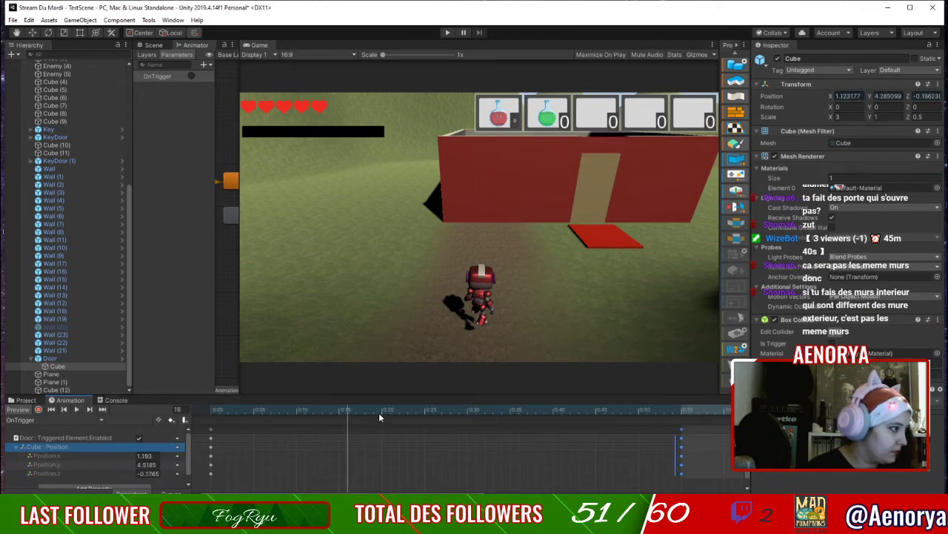
{"action": "left_click_drag", "start_coordinate": [712, 409], "coordinate": [577, 425]}
Undo the deletion of the Door's Position track.
{"action": "key", "text": "ctrl+z"}
{"action": "key", "text": "ctrl+z"}
{"action": "key", "text": "ctrl+z"}
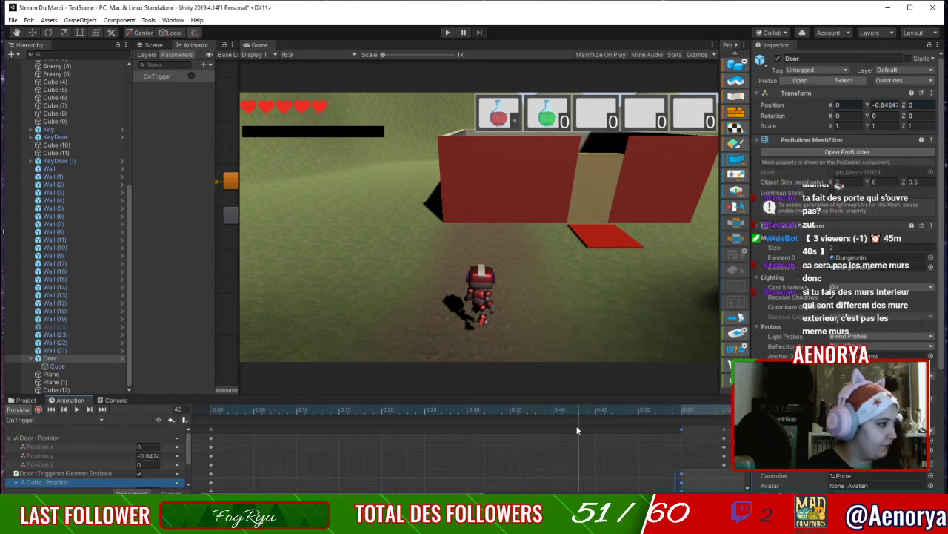
Return the OnTrigger clip to frame 0 and display its tracks as curves.
{"action": "left_click", "coordinate": [218, 442]}
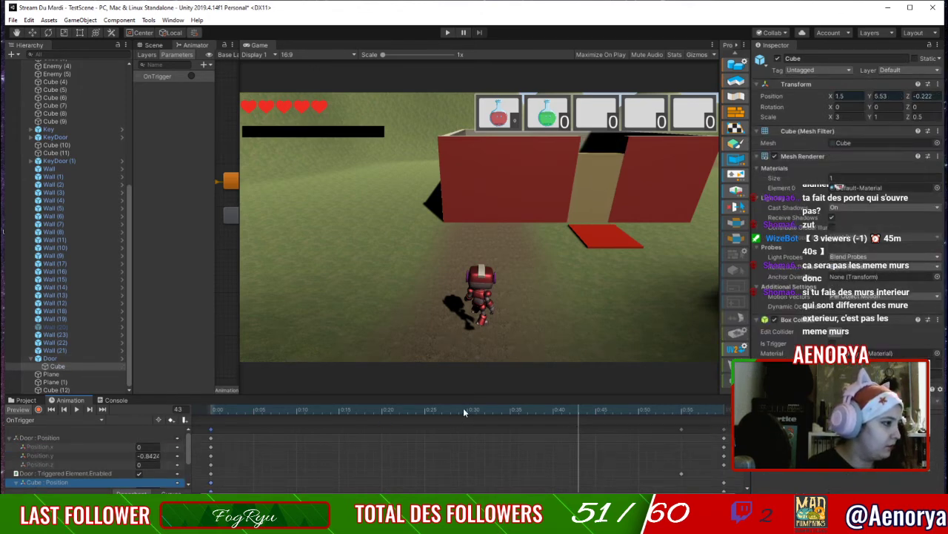
{"action": "left_click_drag", "start_coordinate": [465, 412], "coordinate": [183, 417]}
{"action": "left_click", "coordinate": [171, 493]}
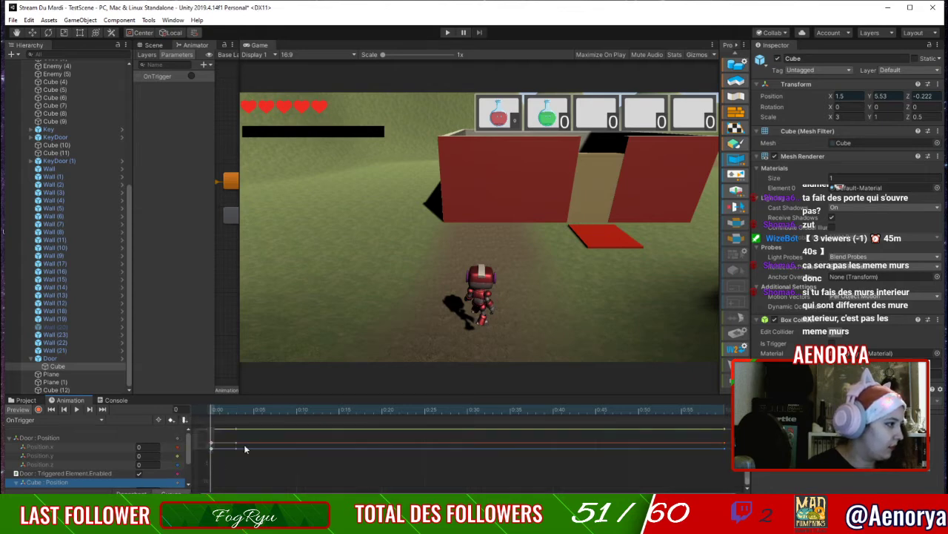
{"action": "scroll", "coordinate": [250, 456], "scroll_direction": "down", "scroll_amount": 6}
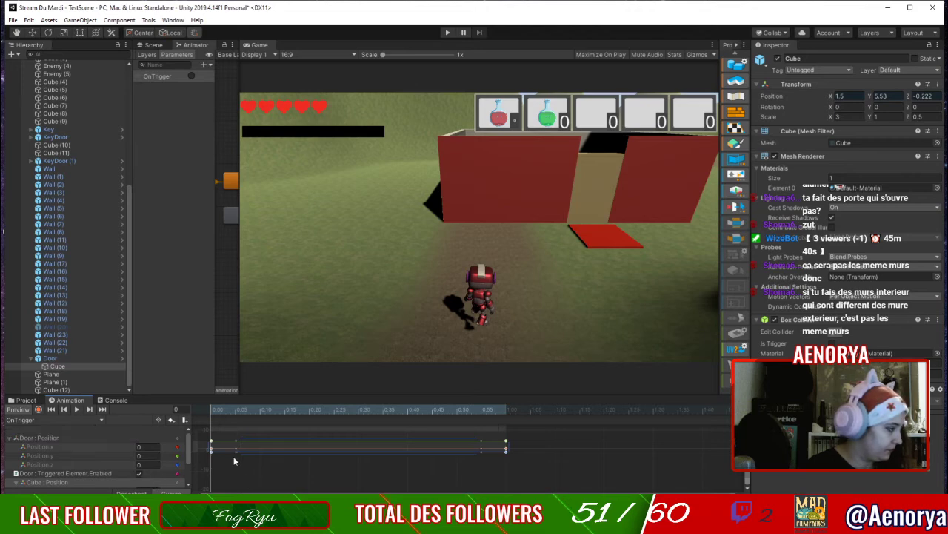
Remove the Door's Position properties and the Triggered Element.Enabled track from the OnTrigger clip.
{"action": "left_click", "coordinate": [64, 437]}
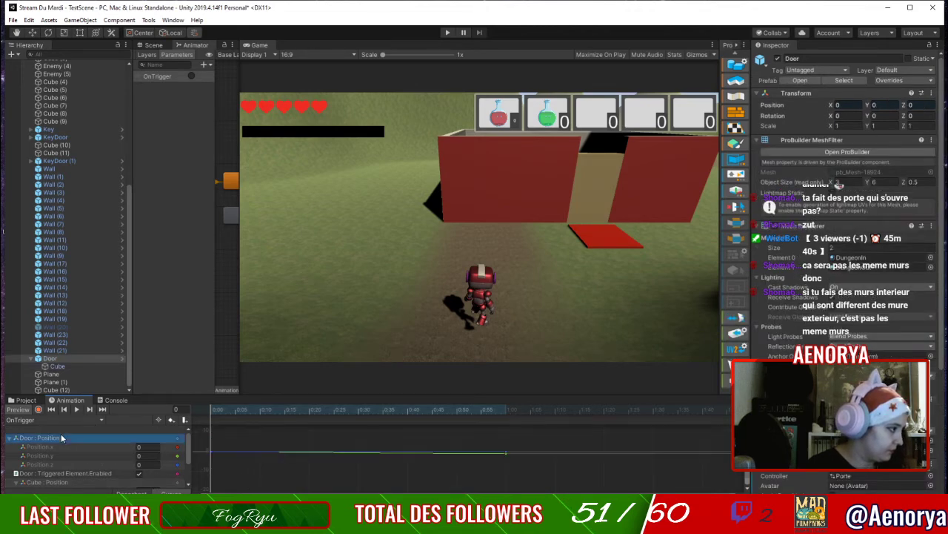
{"action": "right_click", "coordinate": [64, 437]}
{"action": "left_click", "coordinate": [114, 465]}
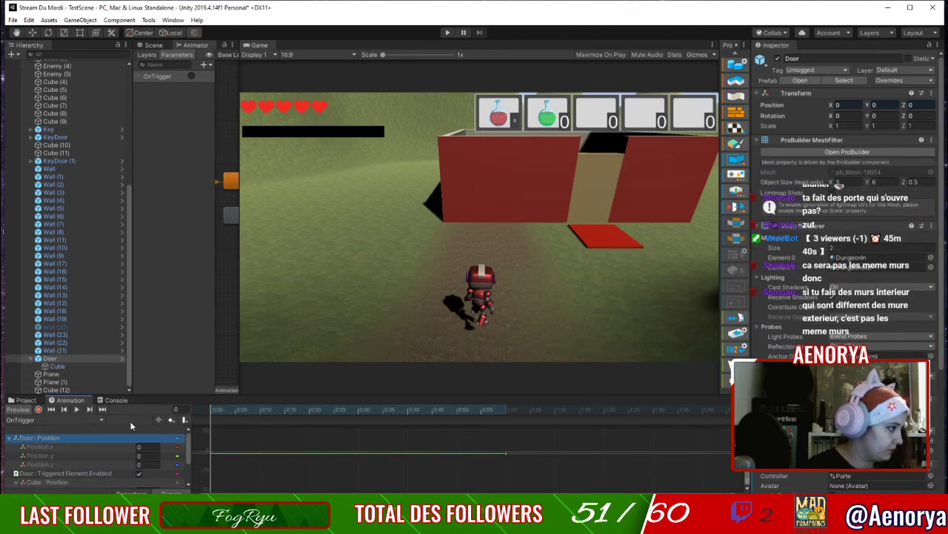
{"action": "right_click", "coordinate": [118, 434]}
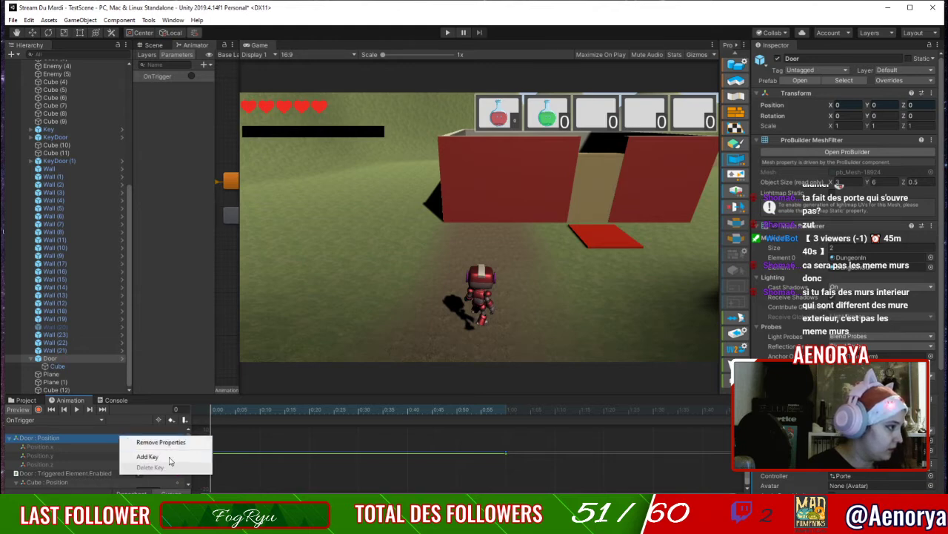
{"action": "left_click", "coordinate": [126, 441]}
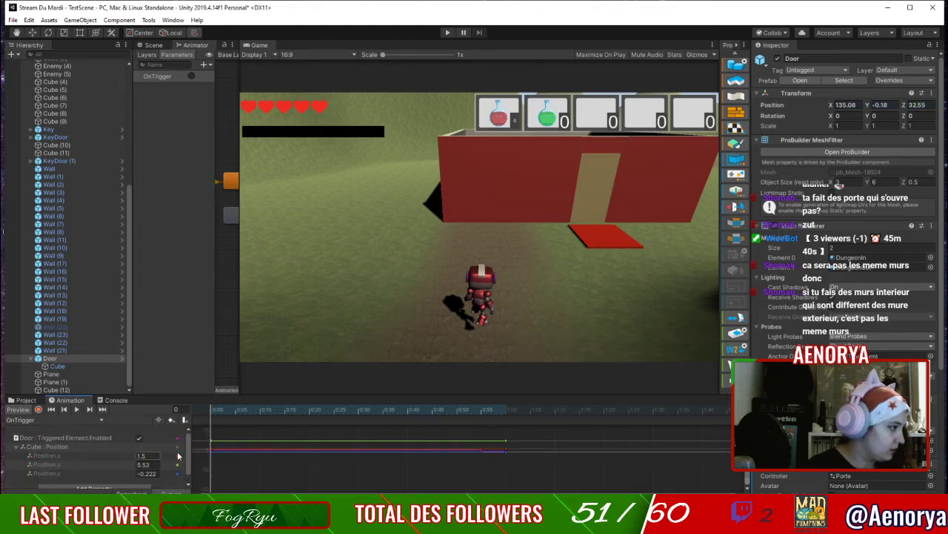
{"action": "left_click_drag", "start_coordinate": [399, 449], "coordinate": [143, 431]}
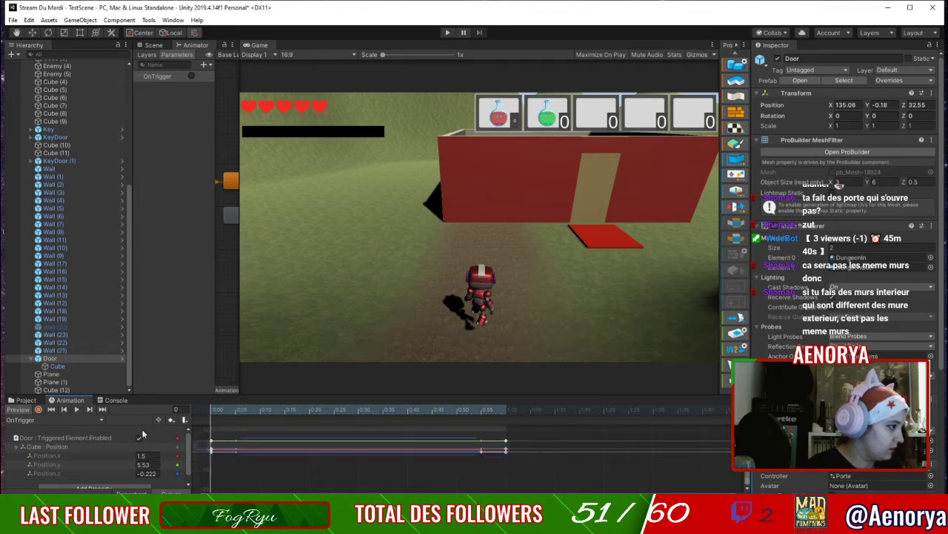
{"action": "key", "text": "Delete"}
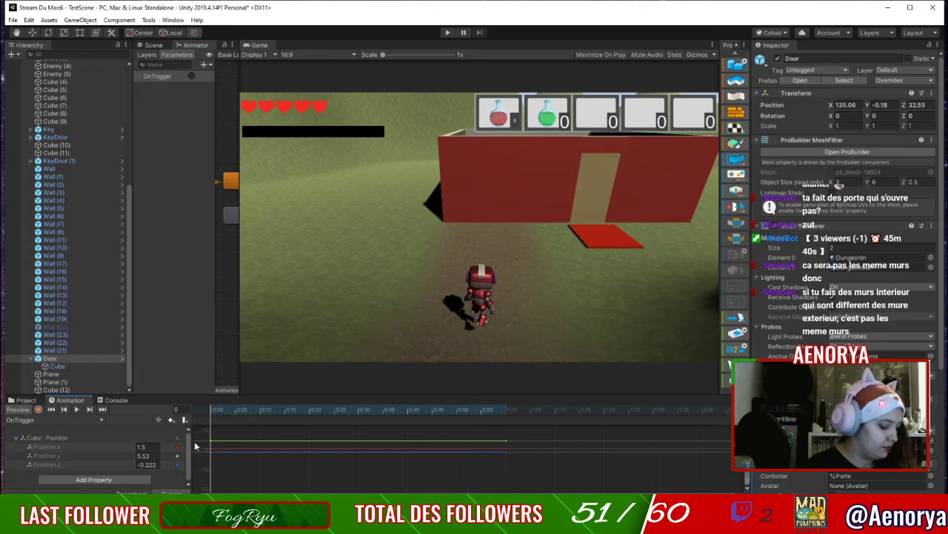
Undo the removal of the Door's Position and Triggered Element.Enabled tracks and the edits just before it.
{"action": "key", "text": "ctrl+z"}
{"action": "key", "text": "ctrl+z"}
{"action": "key", "text": "ctrl+z"}
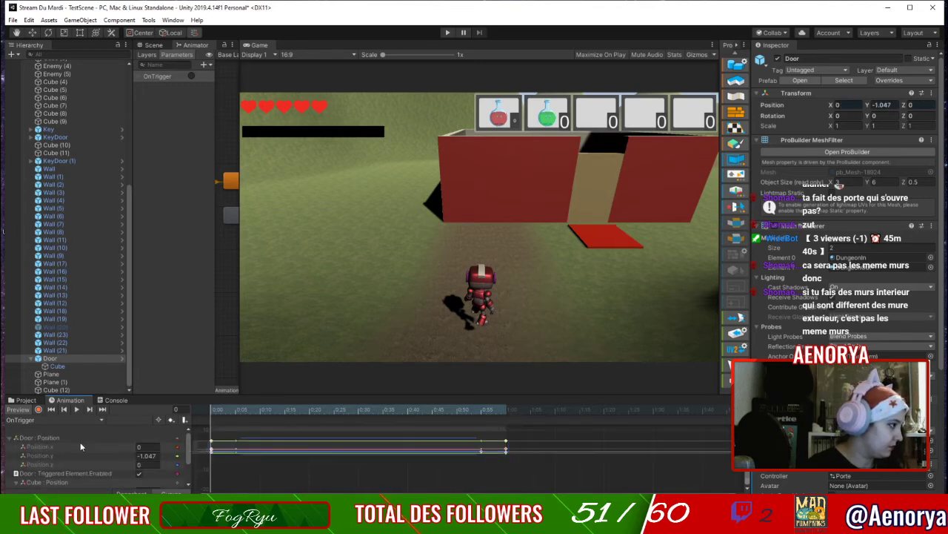
{"action": "left_click", "coordinate": [109, 437]}
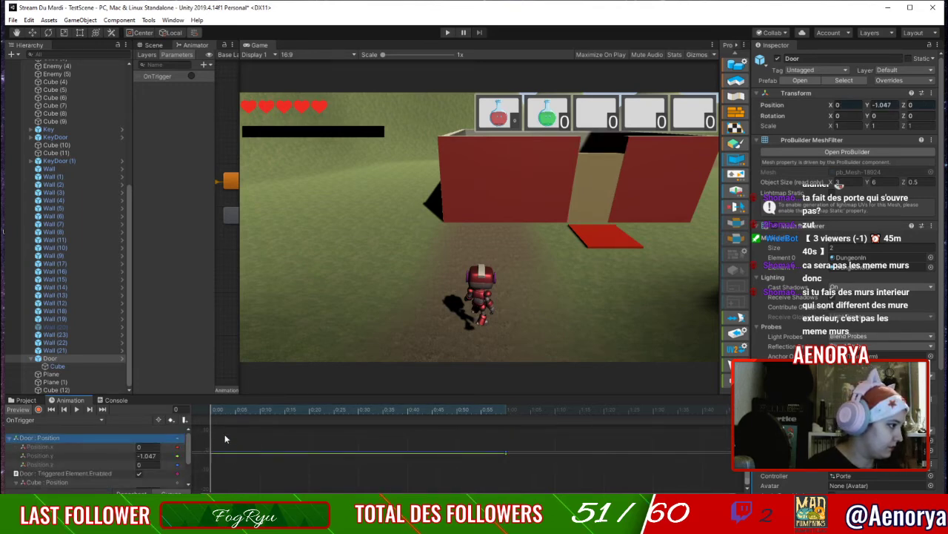
{"action": "key", "text": "ctrl+z"}
{"action": "key", "text": "ctrl+z"}
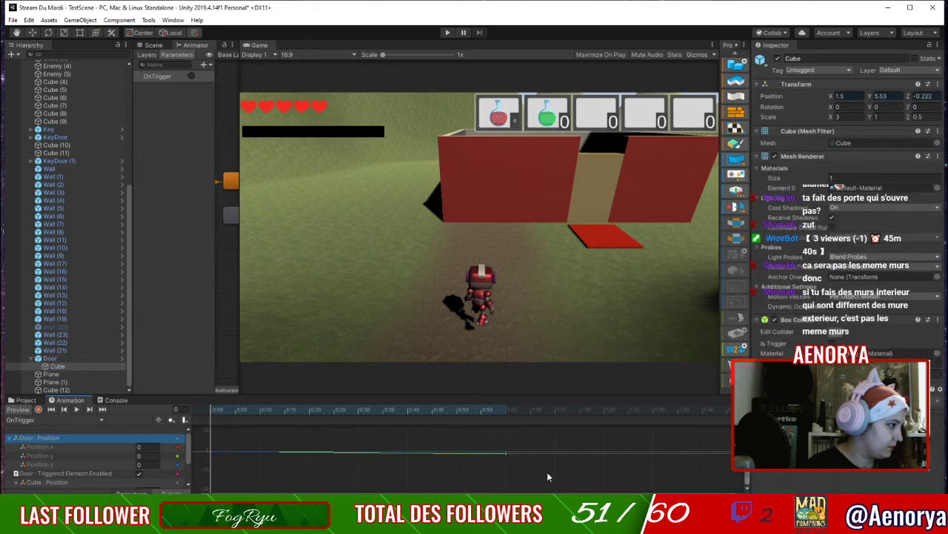
Select the keyframes on the Door's Position curves, and remove both the Cube's and the Door's Position tracks from the clip.
{"action": "left_click_drag", "start_coordinate": [547, 472], "coordinate": [111, 437]}
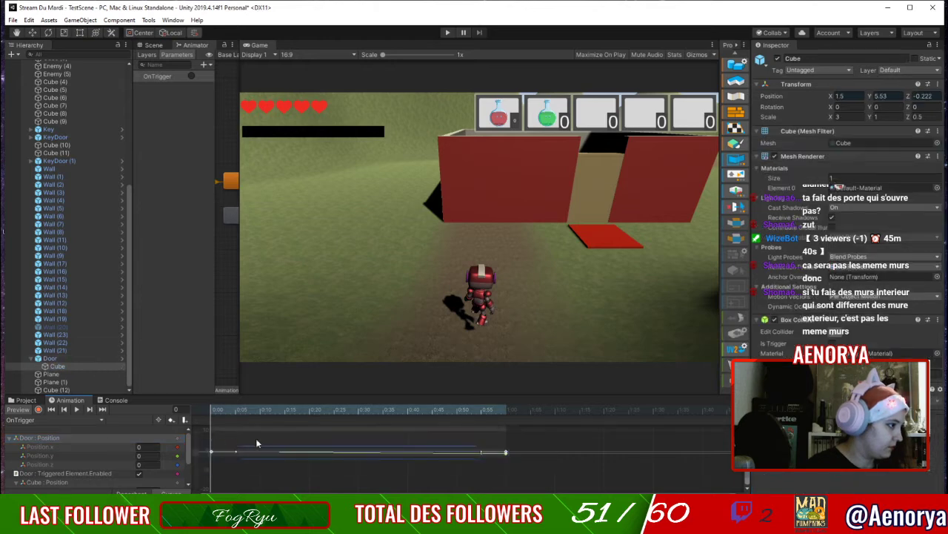
{"action": "left_click", "coordinate": [85, 436]}
{"action": "left_click", "coordinate": [66, 481]}
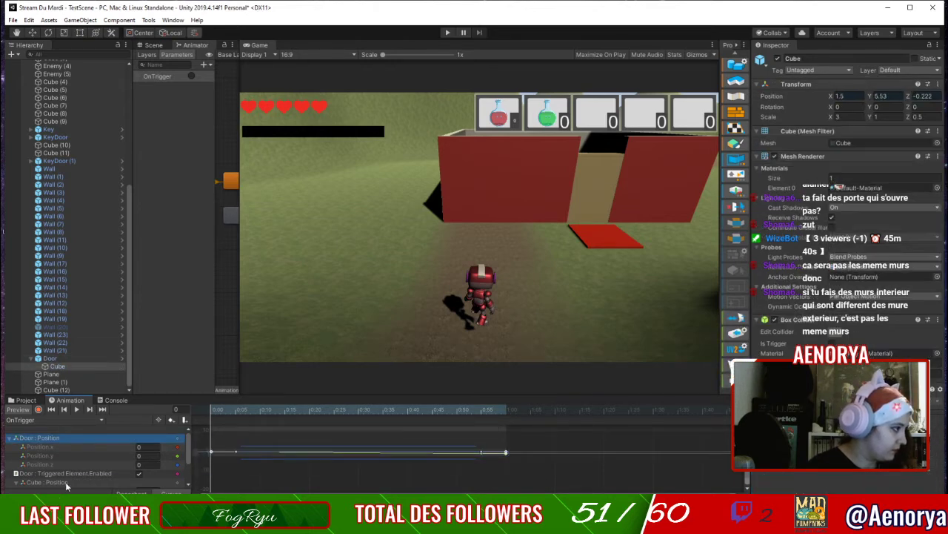
{"action": "key", "text": "Delete"}
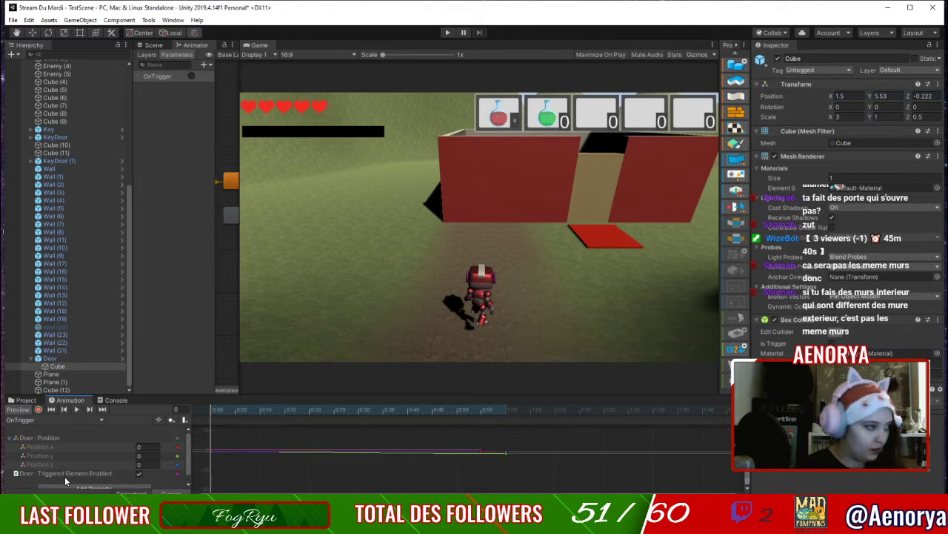
{"action": "left_click", "coordinate": [82, 439]}
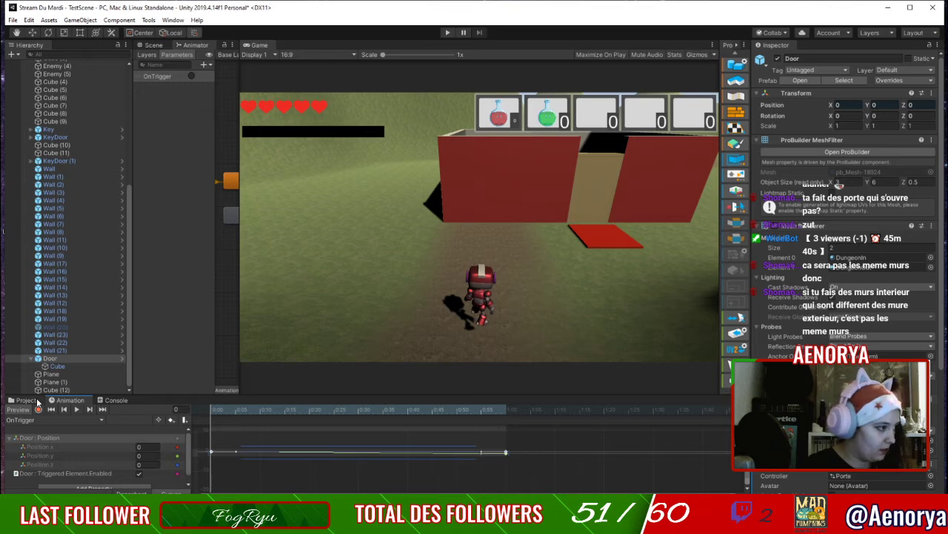
{"action": "key", "text": "Delete"}
Add the child Cube's Transform Position property to the OnTrigger clip again.
{"action": "left_click", "coordinate": [89, 452]}
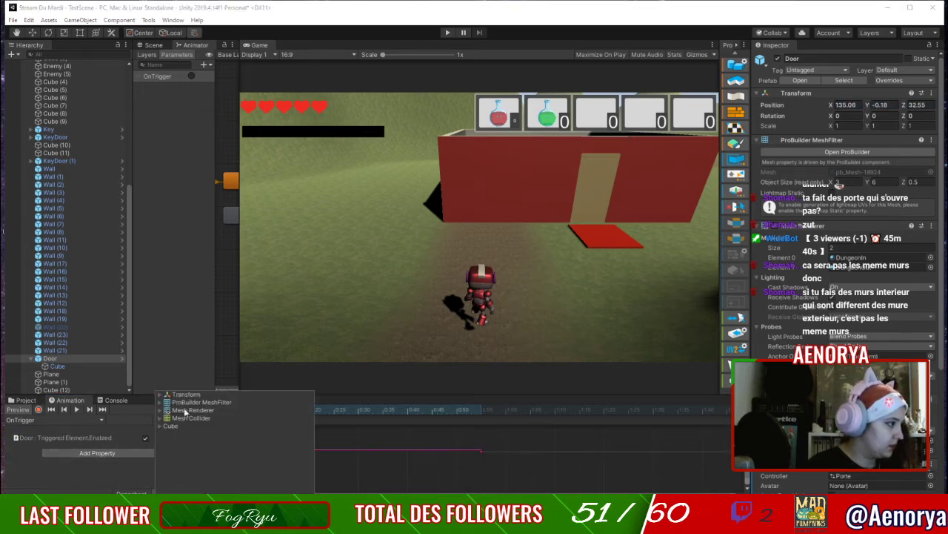
{"action": "left_click", "coordinate": [162, 426]}
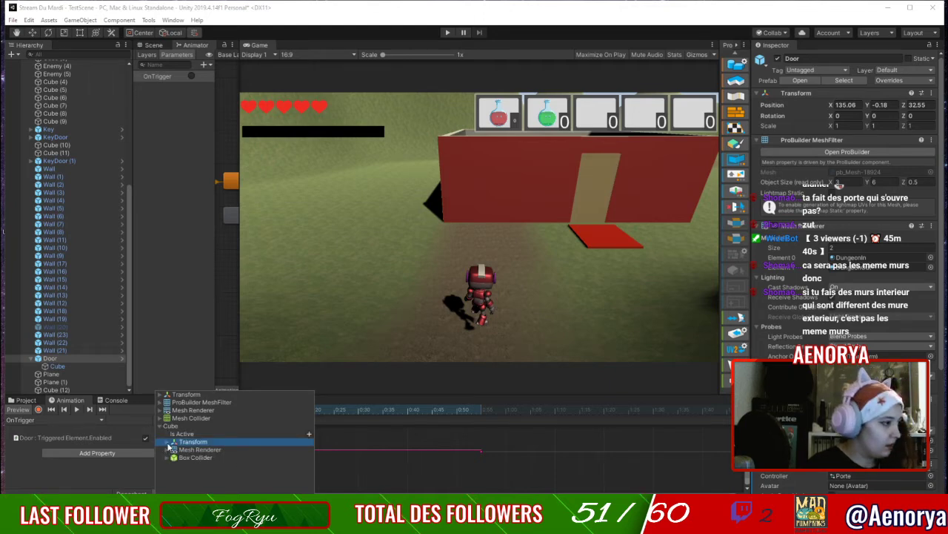
{"action": "left_click", "coordinate": [171, 444]}
{"action": "left_click", "coordinate": [309, 450]}
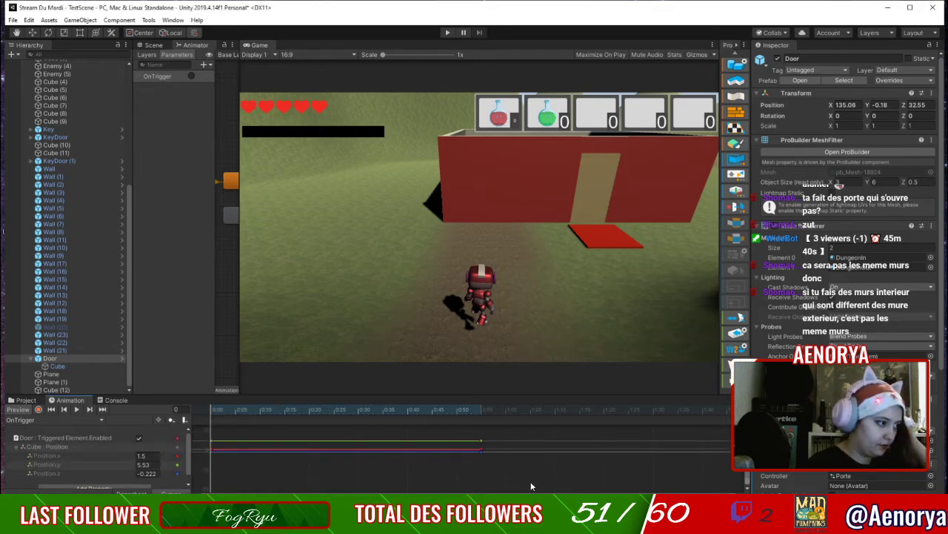
Try to paste the copied Door keyframes over the Cube's Position keyframes, preview the clip, and undo the paste.
{"action": "left_click_drag", "start_coordinate": [531, 486], "coordinate": [75, 363]}
{"action": "key", "text": "ctrl+v"}
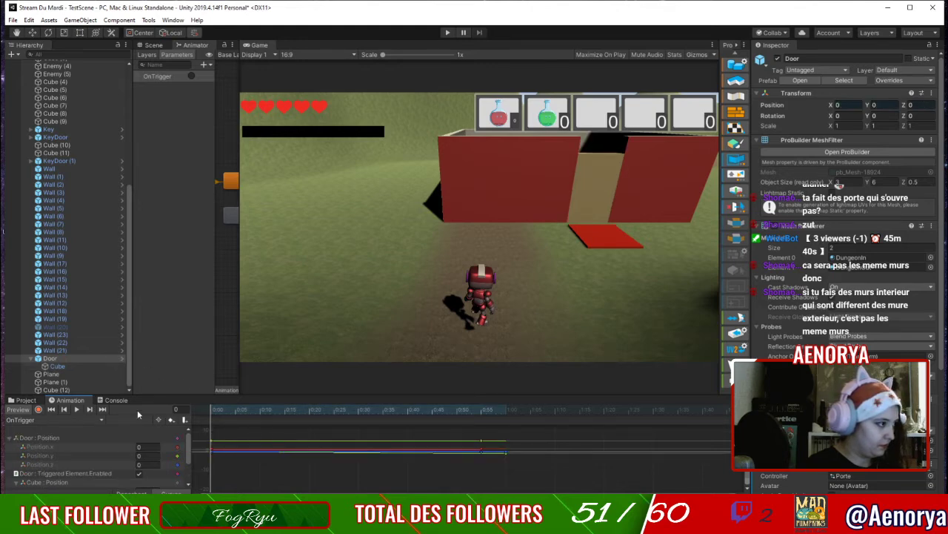
{"action": "left_click", "coordinate": [77, 409]}
{"action": "left_click", "coordinate": [77, 409]}
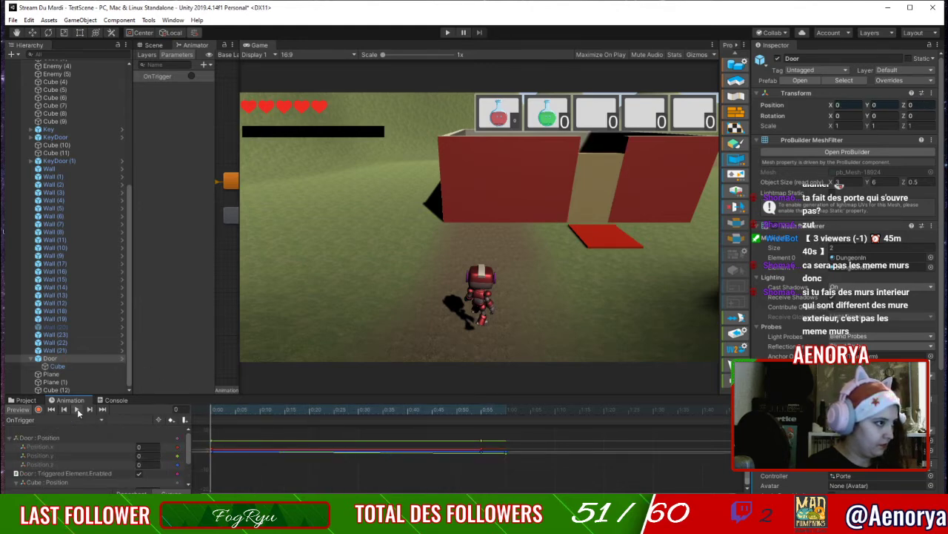
{"action": "key", "text": "ctrl+z"}
{"action": "key", "text": "ctrl+z"}
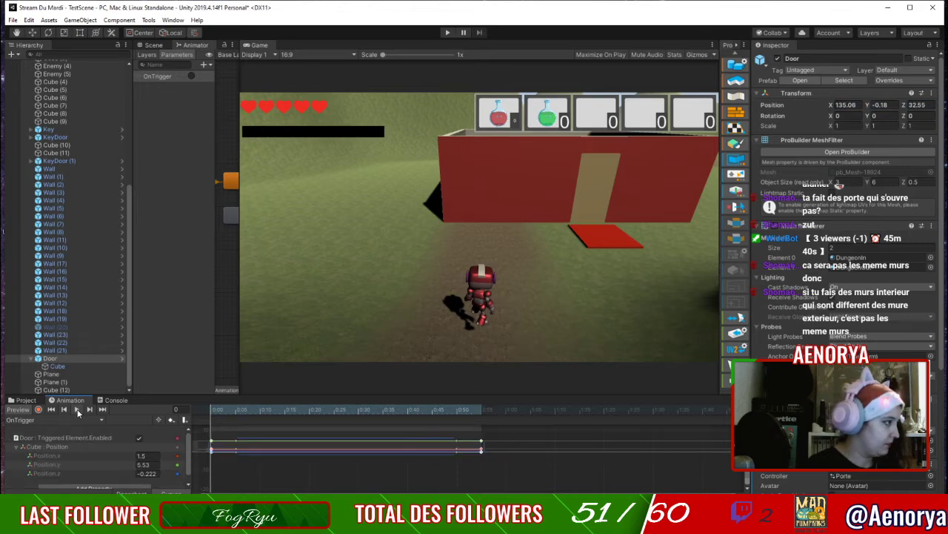
Inspect the Door and its child Cube, enlarge the Scene view's area, and select the door panel Cube (12) in the scene.
{"action": "left_click", "coordinate": [72, 366]}
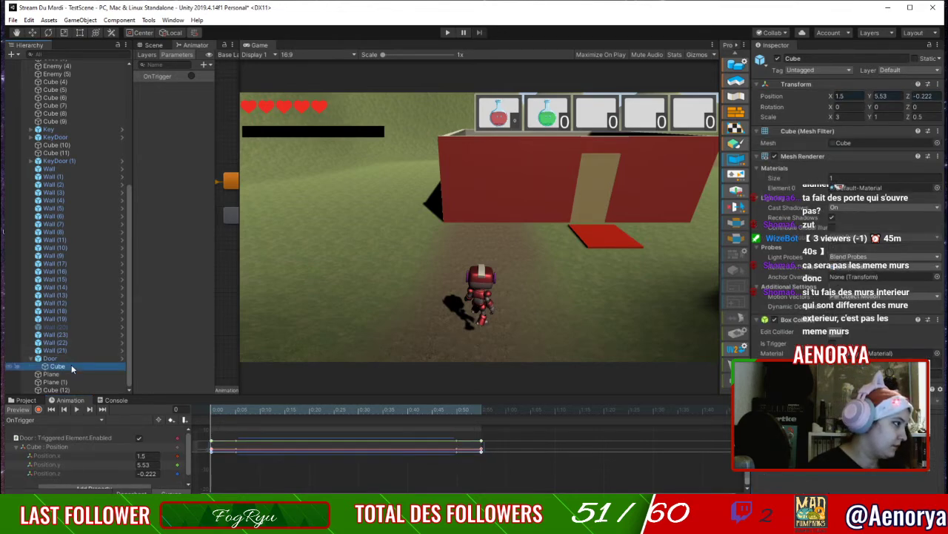
{"action": "left_click", "coordinate": [71, 358]}
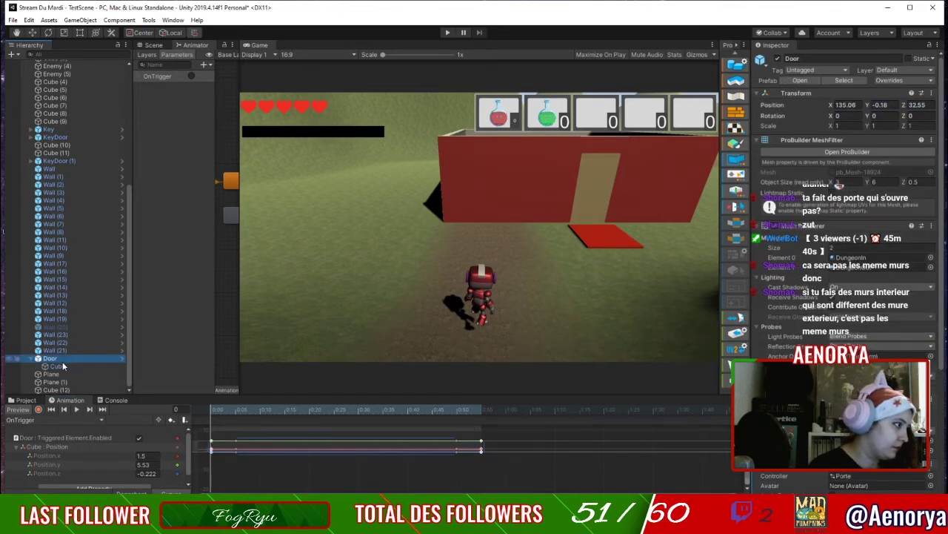
{"action": "left_click", "coordinate": [63, 366]}
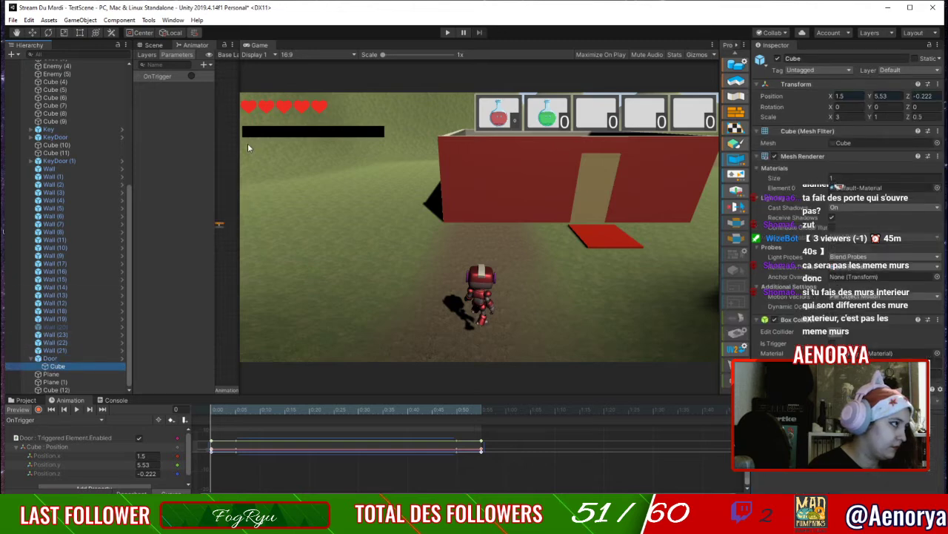
{"action": "left_click_drag", "start_coordinate": [240, 151], "coordinate": [432, 148]}
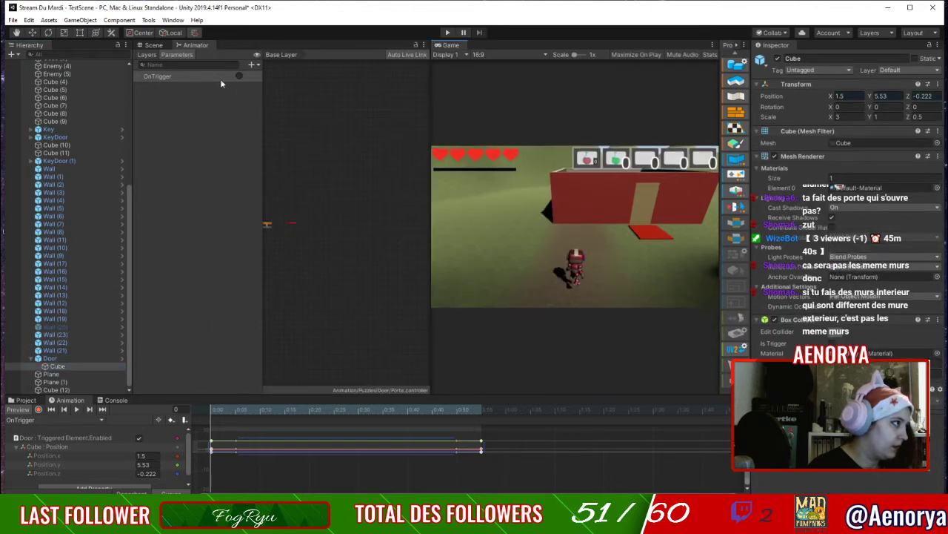
{"action": "left_click", "coordinate": [159, 47]}
{"action": "left_click", "coordinate": [278, 237]}
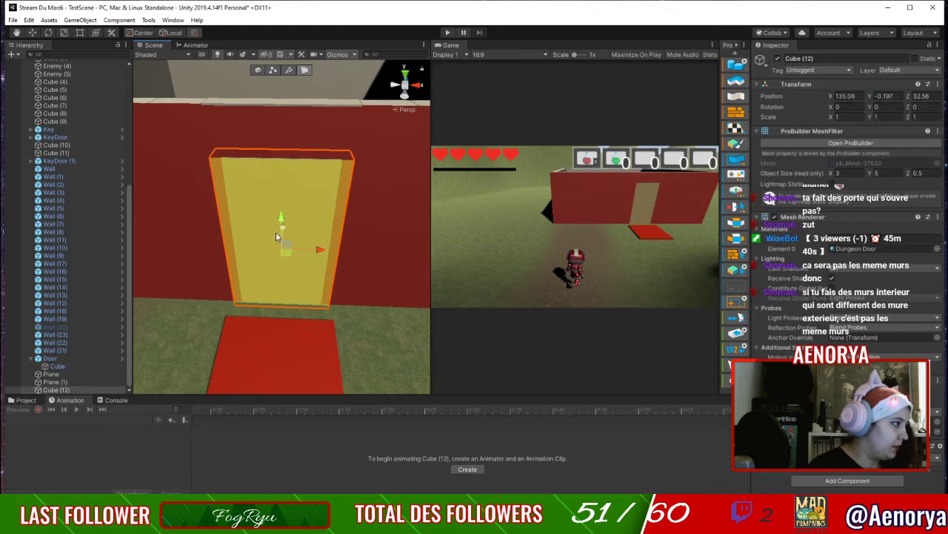
Try to parent Cube (12) under the Door, open the Door prefab, and return to the scene.
{"action": "left_click_drag", "start_coordinate": [79, 384], "coordinate": [65, 361]}
{"action": "left_click", "coordinate": [518, 284]}
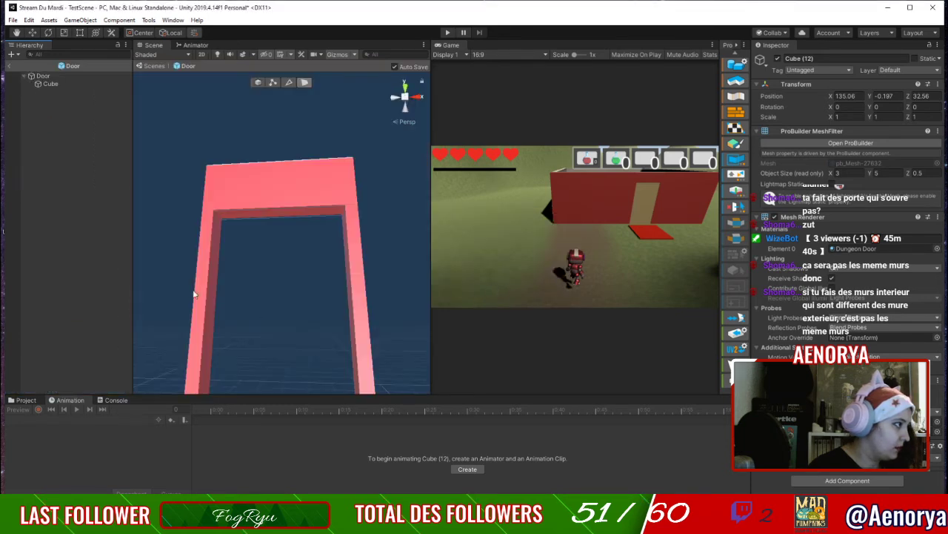
{"action": "left_click", "coordinate": [11, 66]}
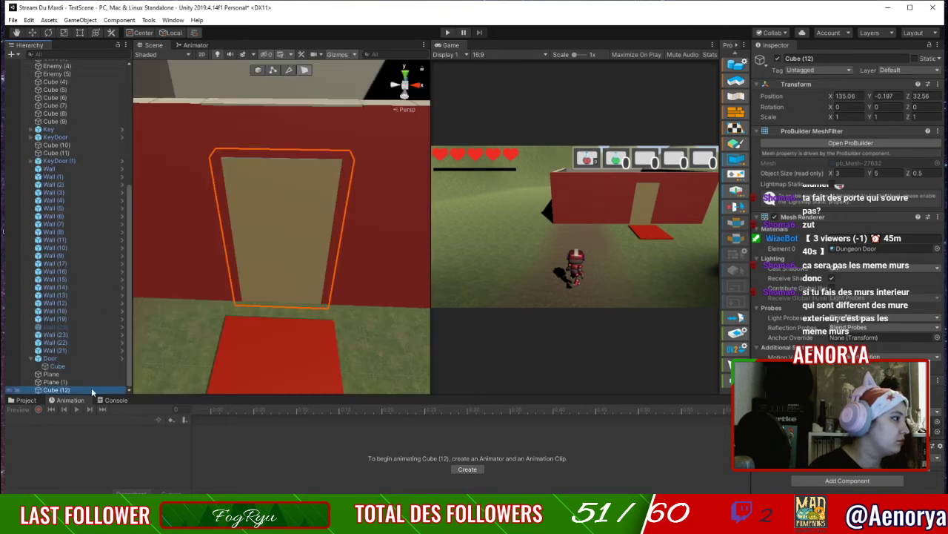
Unpack the Door prefab instance in the scene and parent the door panel Cube (12) under it.
{"action": "left_click", "coordinate": [52, 358]}
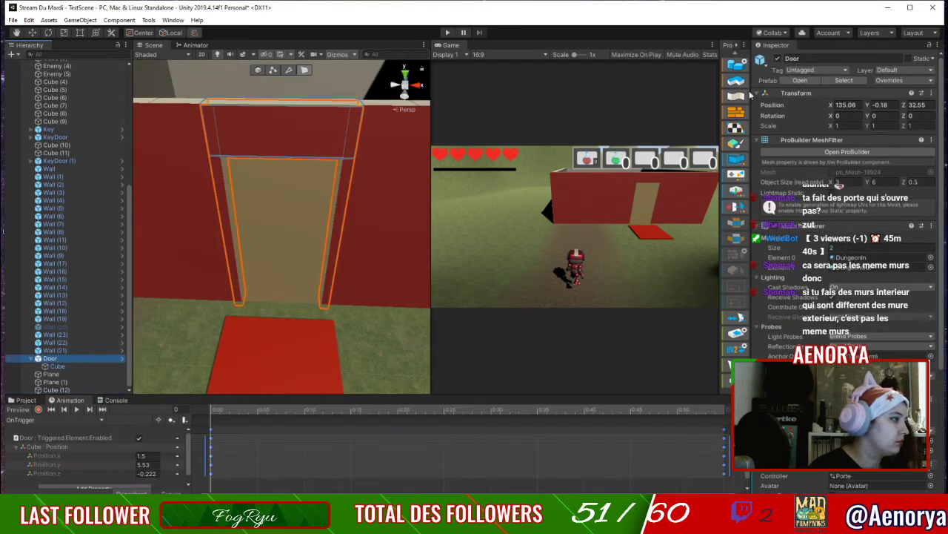
{"action": "left_click", "coordinate": [915, 80]}
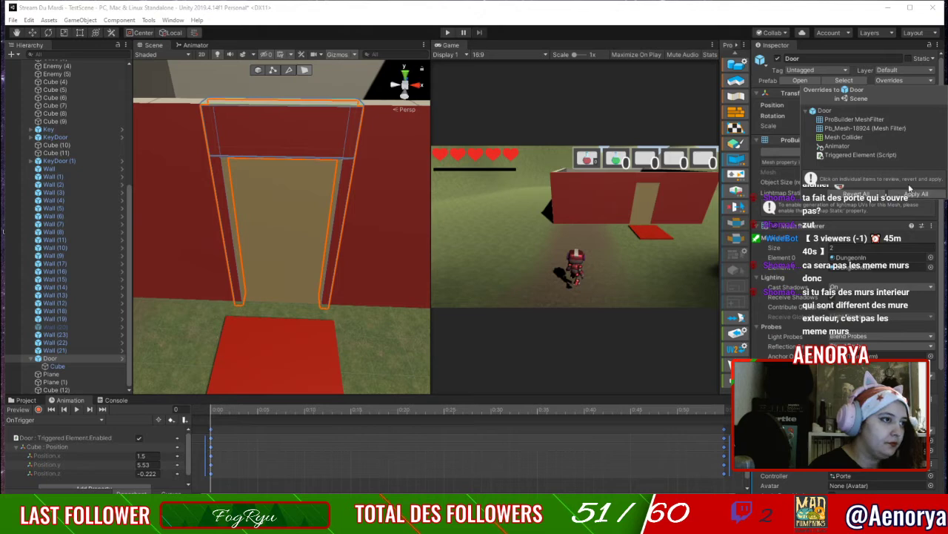
{"action": "left_click", "coordinate": [912, 80]}
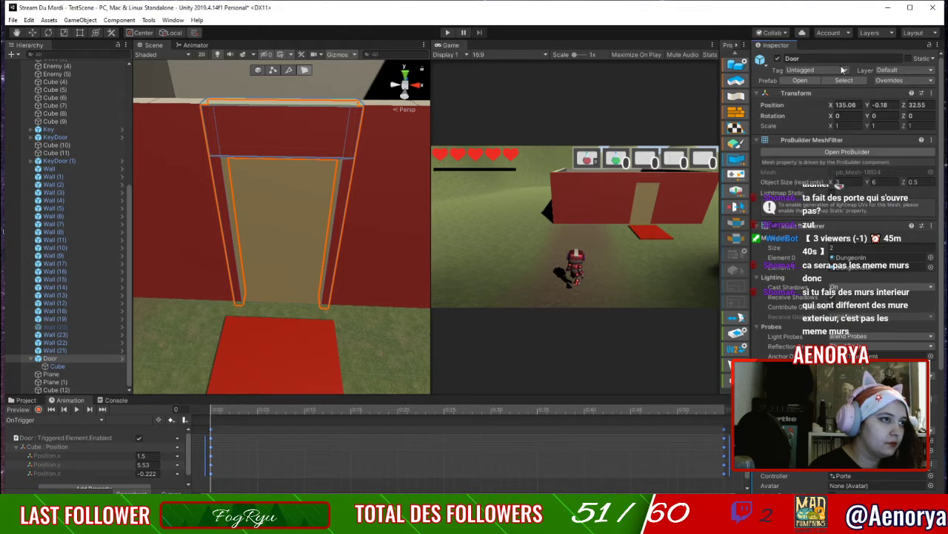
{"action": "right_click", "coordinate": [80, 359]}
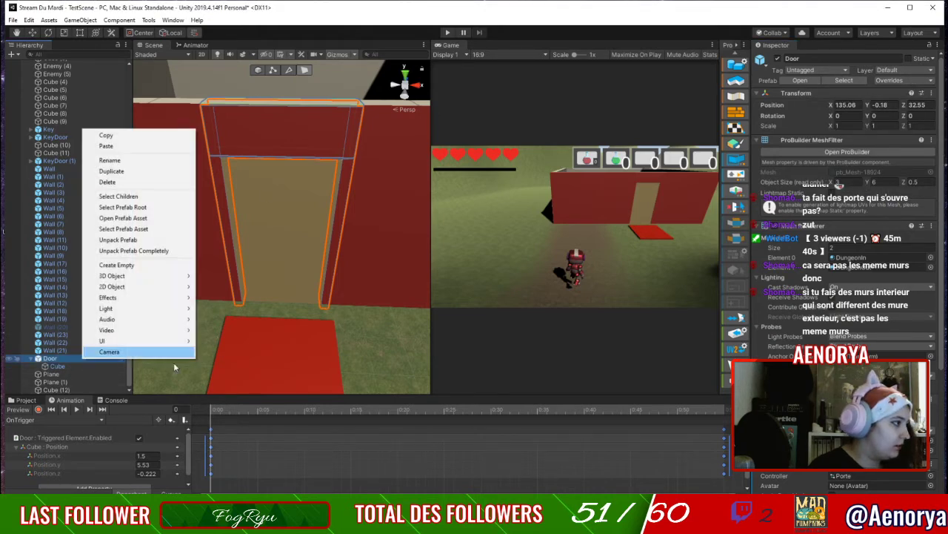
{"action": "left_click", "coordinate": [154, 240]}
{"action": "left_click_drag", "start_coordinate": [68, 389], "coordinate": [75, 359]}
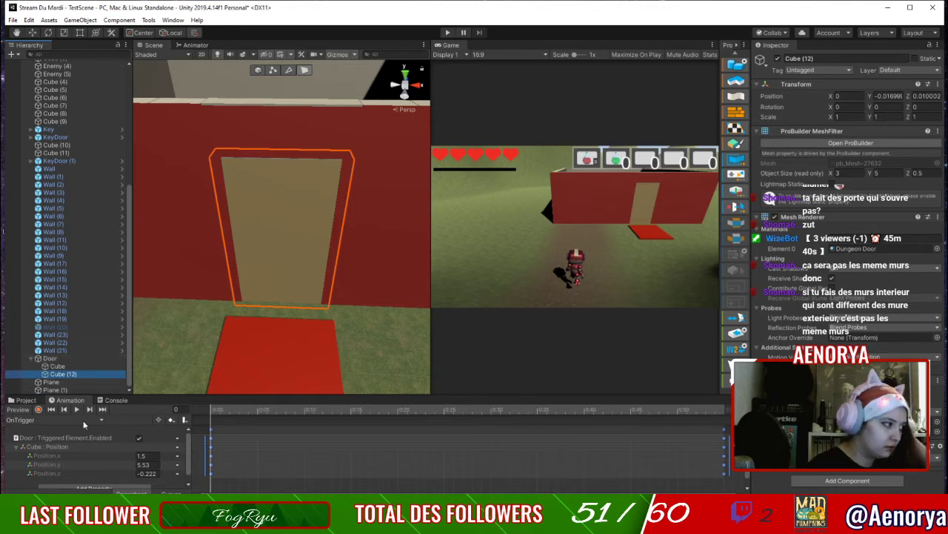
Delete the old Door prefab from Resources/Prefabs/DungeonBuilder and recreate it there from the Door in the scene.
{"action": "left_click", "coordinate": [26, 401]}
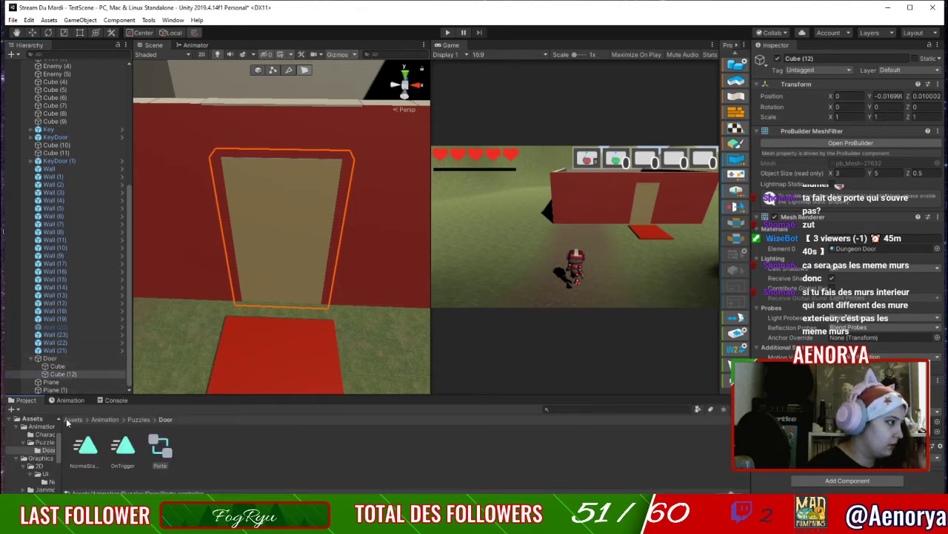
{"action": "left_click", "coordinate": [72, 419]}
{"action": "left_click", "coordinate": [49, 358]}
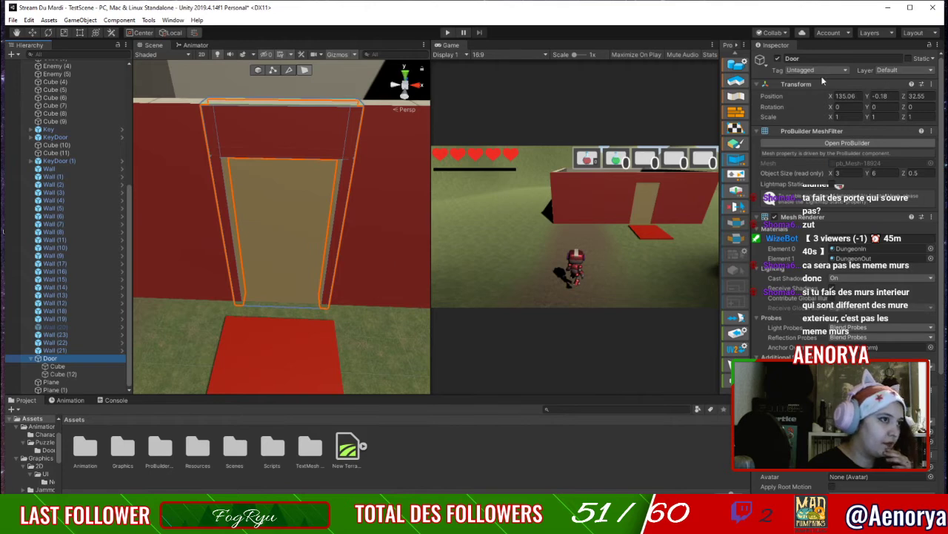
{"action": "right_click", "coordinate": [89, 358]}
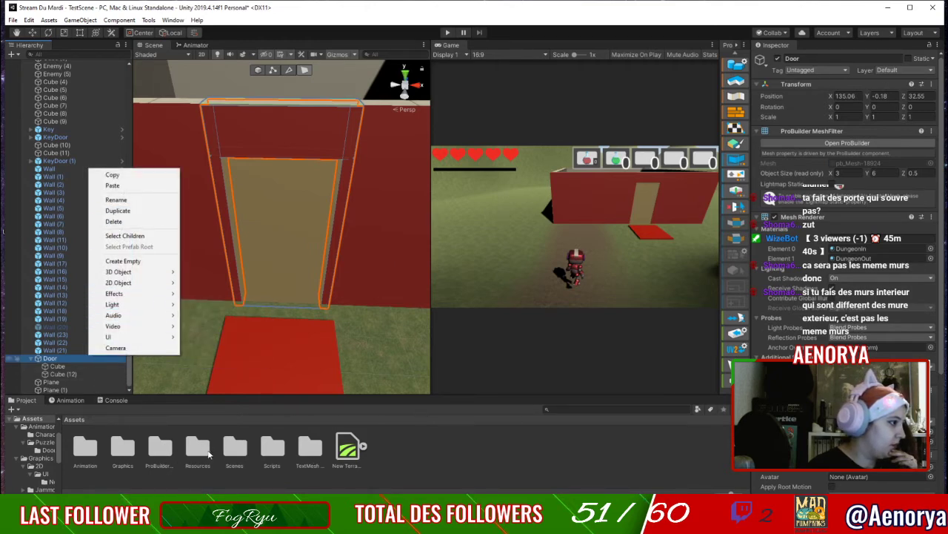
{"action": "double_click", "coordinate": [208, 455]}
{"action": "double_click", "coordinate": [96, 448]}
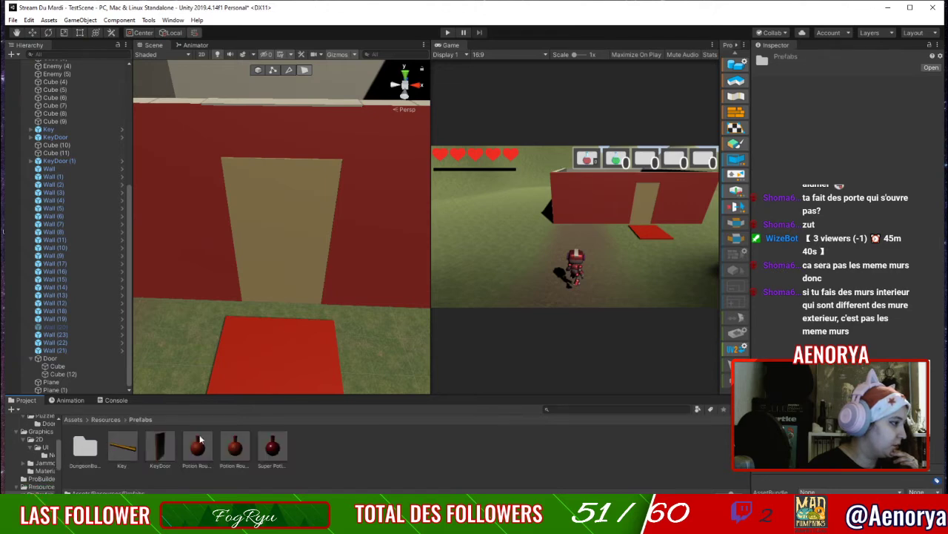
{"action": "double_click", "coordinate": [87, 446]}
{"action": "left_click", "coordinate": [86, 447]}
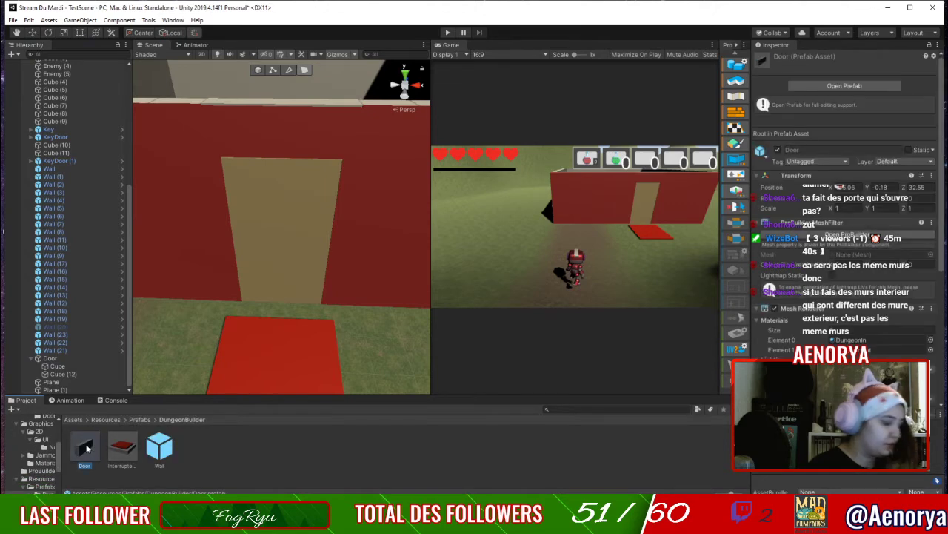
{"action": "key", "text": "Delete"}
{"action": "key", "text": "Return"}
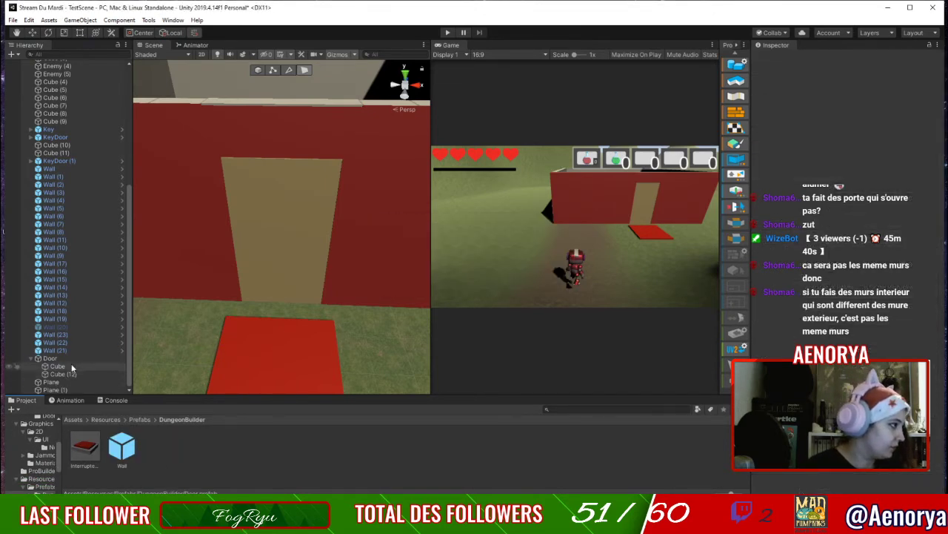
{"action": "left_click_drag", "start_coordinate": [71, 358], "coordinate": [236, 454]}
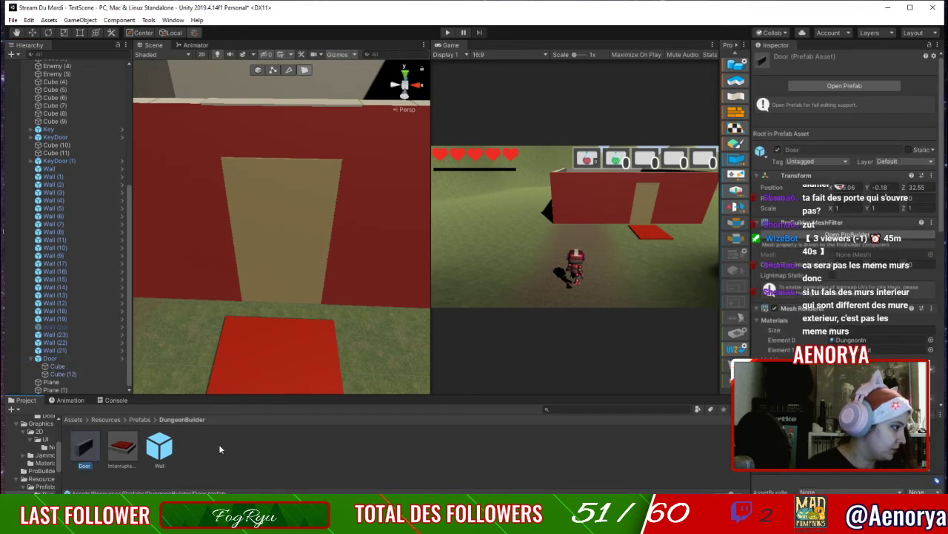
Add the Transform Position property of Cube (12) to the Door's OnTrigger clip.
{"action": "left_click", "coordinate": [70, 400]}
{"action": "left_click", "coordinate": [44, 447]}
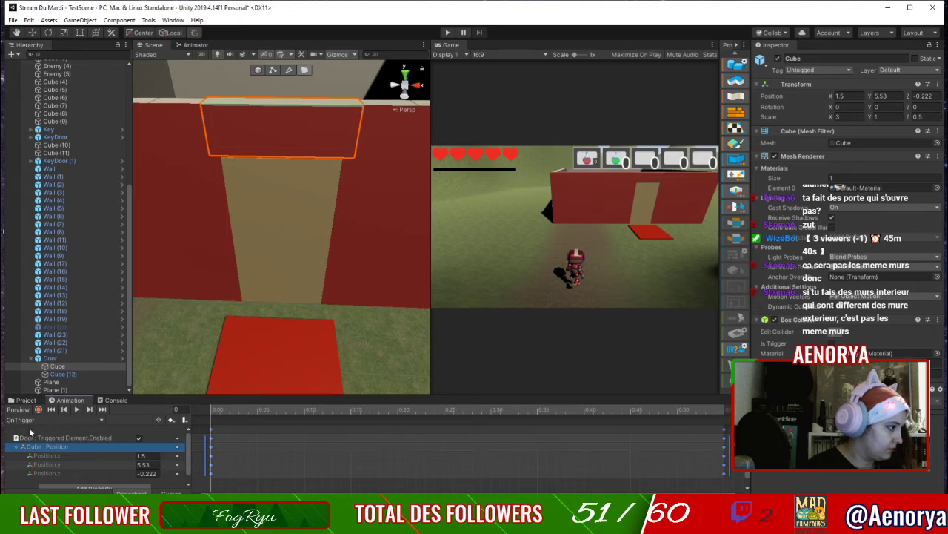
{"action": "scroll", "coordinate": [83, 474], "scroll_direction": "down", "scroll_amount": 1}
{"action": "left_click", "coordinate": [87, 479]}
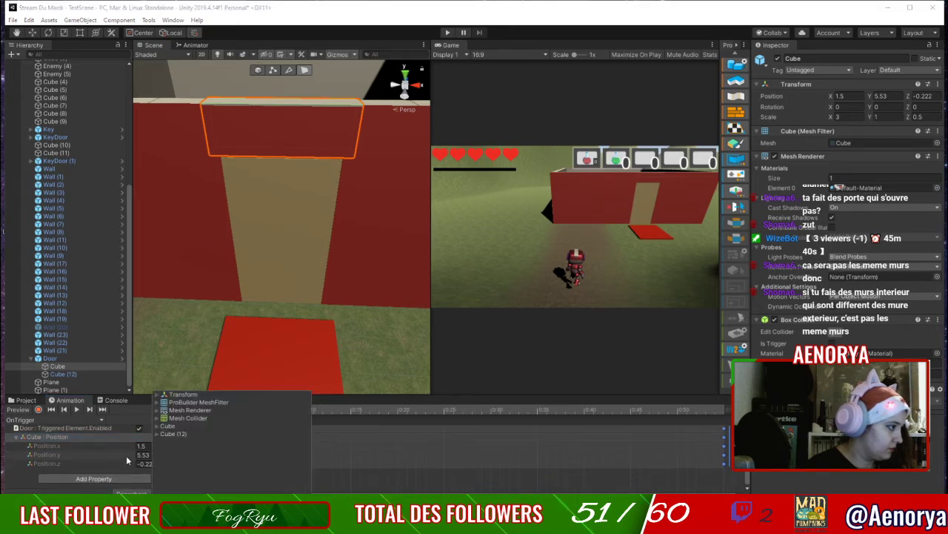
{"action": "left_click", "coordinate": [158, 395]}
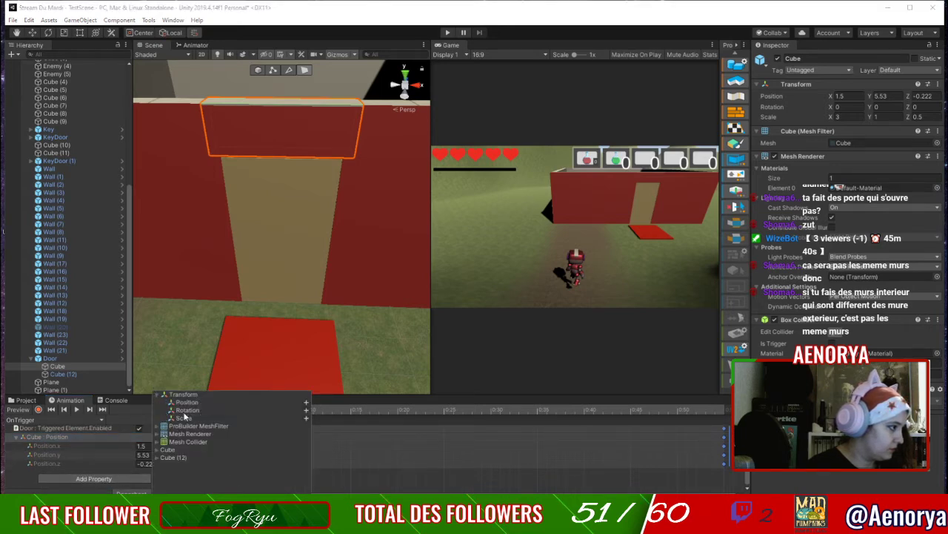
{"action": "left_click", "coordinate": [157, 458]}
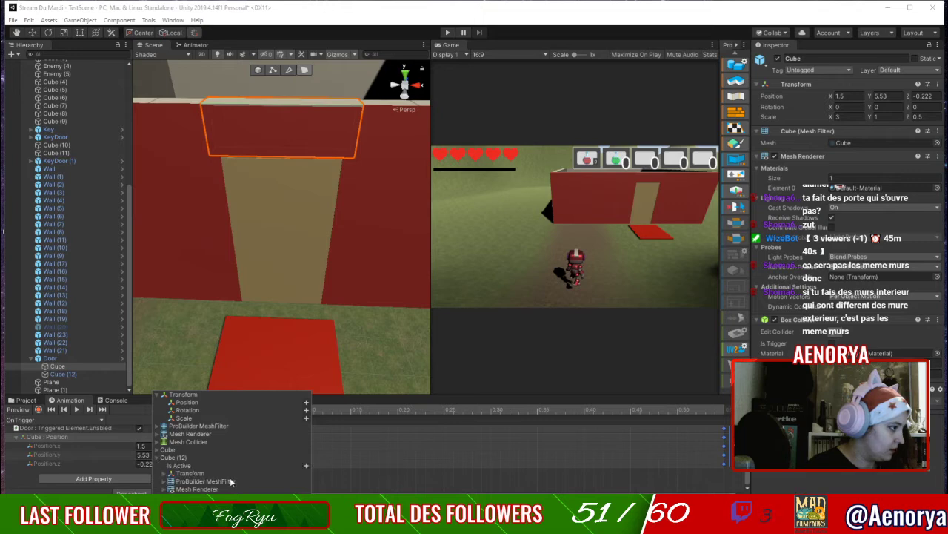
{"action": "left_click", "coordinate": [168, 473]}
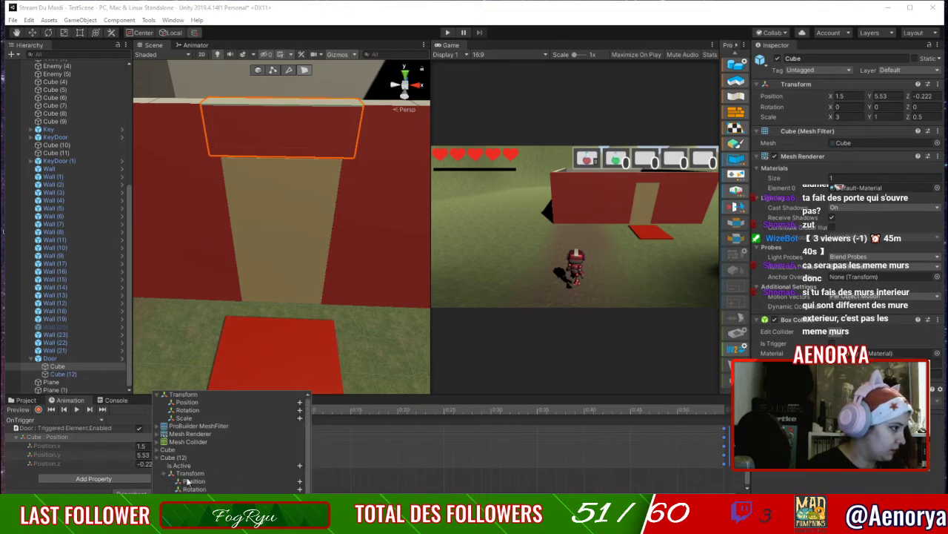
{"action": "left_click", "coordinate": [300, 481]}
Examine the Cube (12) Position keyframes and scrub the OnTrigger clip from frame 0 to frame 55.
{"action": "left_click", "coordinate": [87, 472]}
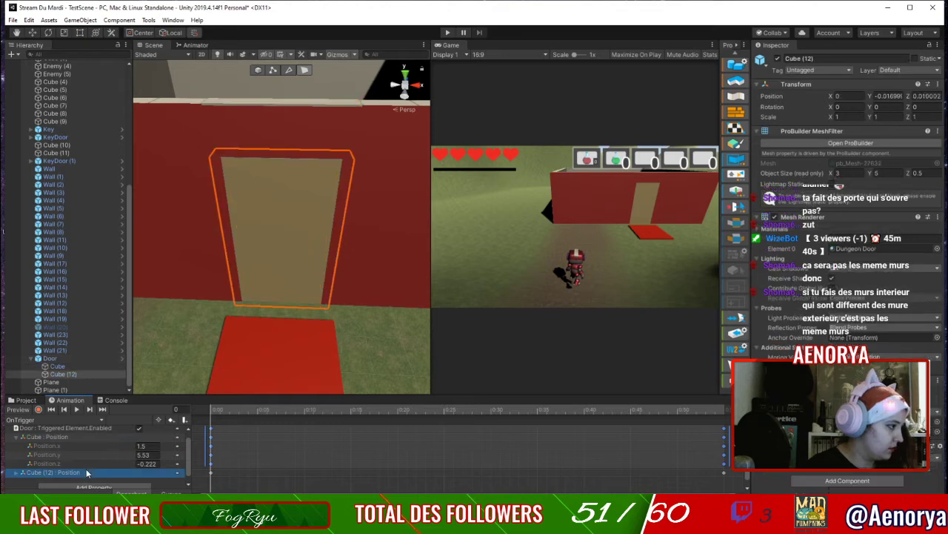
{"action": "left_click", "coordinate": [232, 439]}
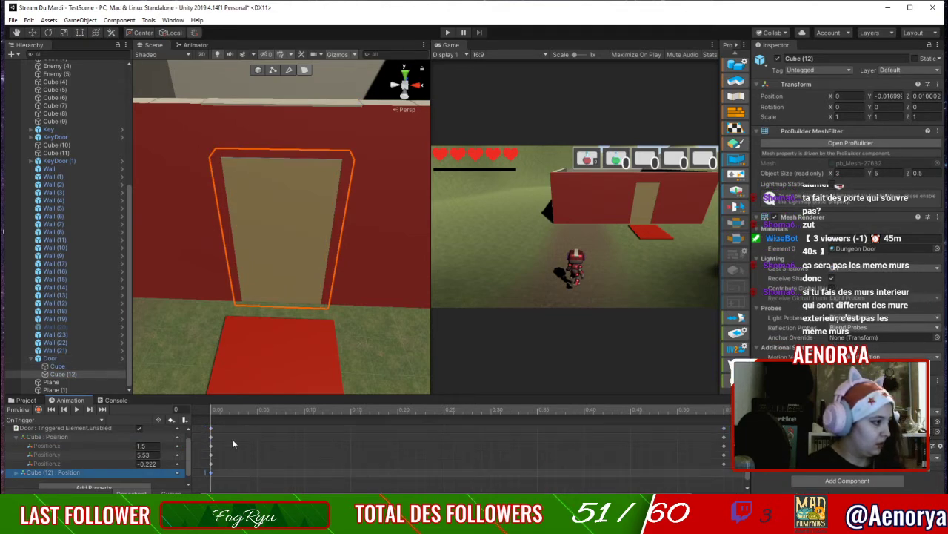
{"action": "scroll", "coordinate": [282, 463], "scroll_direction": "down", "scroll_amount": 3}
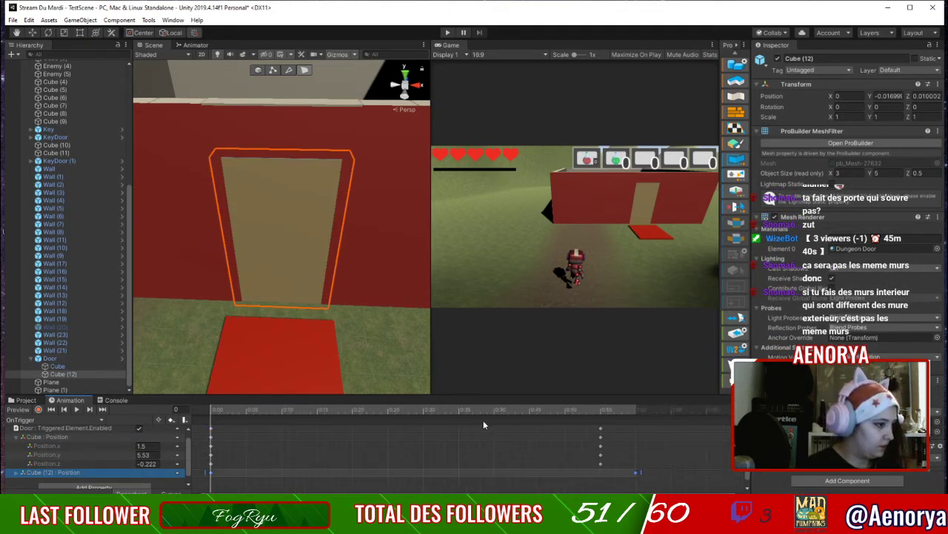
{"action": "left_click_drag", "start_coordinate": [693, 474], "coordinate": [191, 424]}
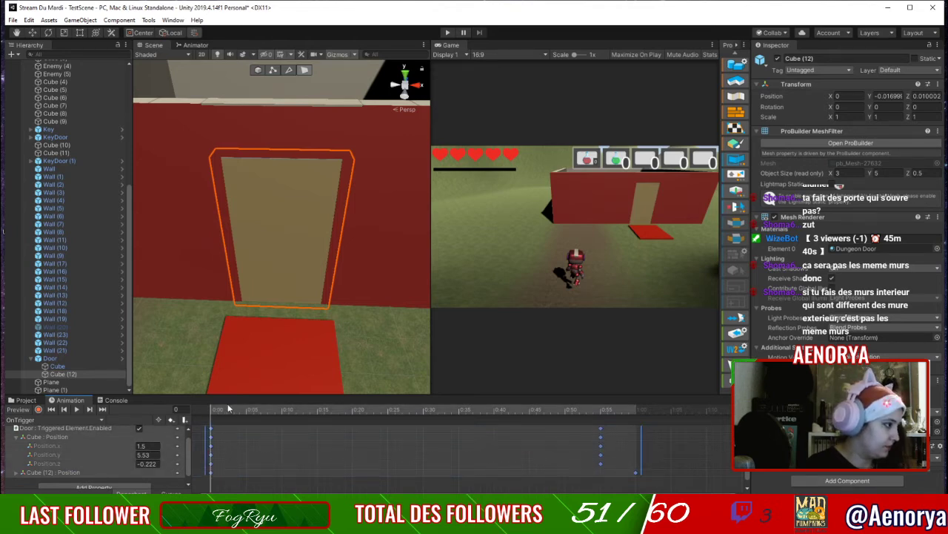
{"action": "left_click_drag", "start_coordinate": [308, 411], "coordinate": [156, 417]}
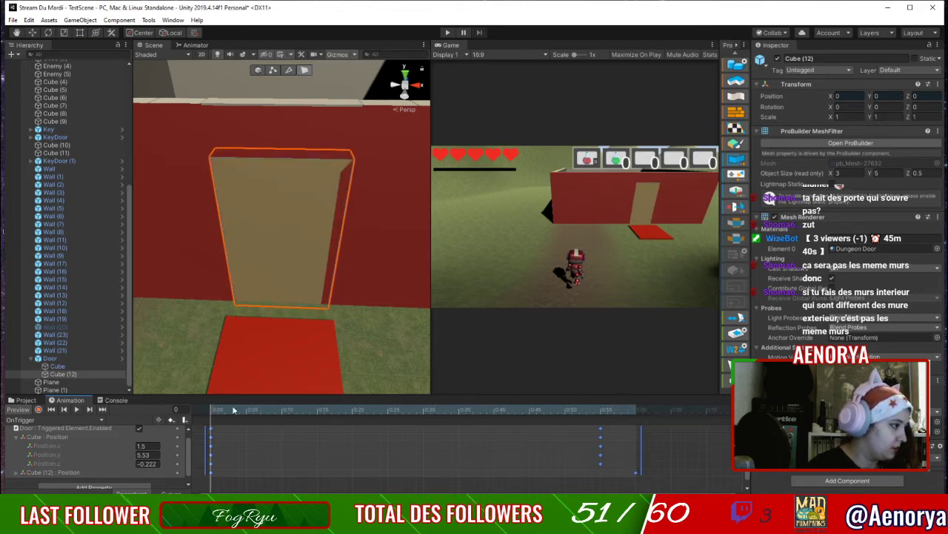
{"action": "left_click_drag", "start_coordinate": [234, 410], "coordinate": [600, 417]}
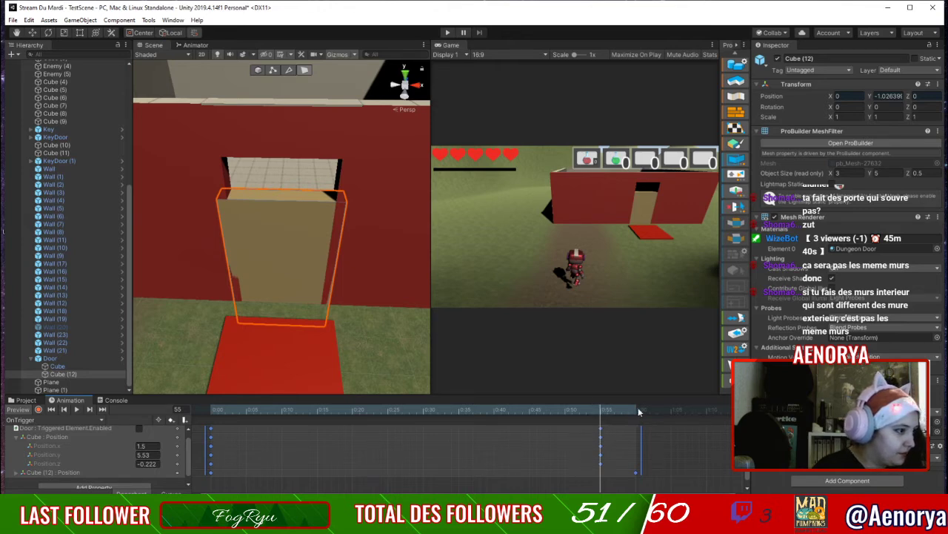
{"action": "left_click", "coordinate": [712, 427]}
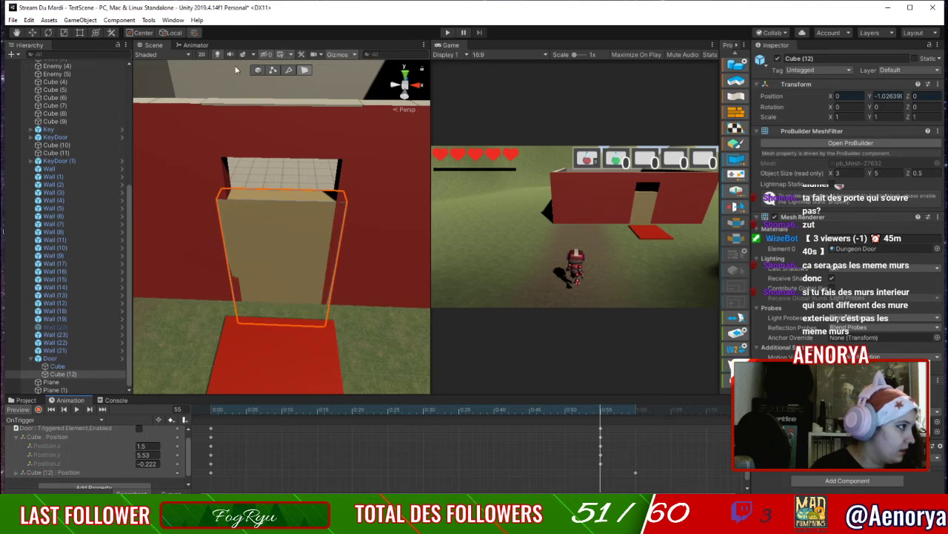
Record a keyframe at frame 55 that lowers Cube (12) into the ground to a Y position of -5.03.
{"action": "key", "text": "w"}
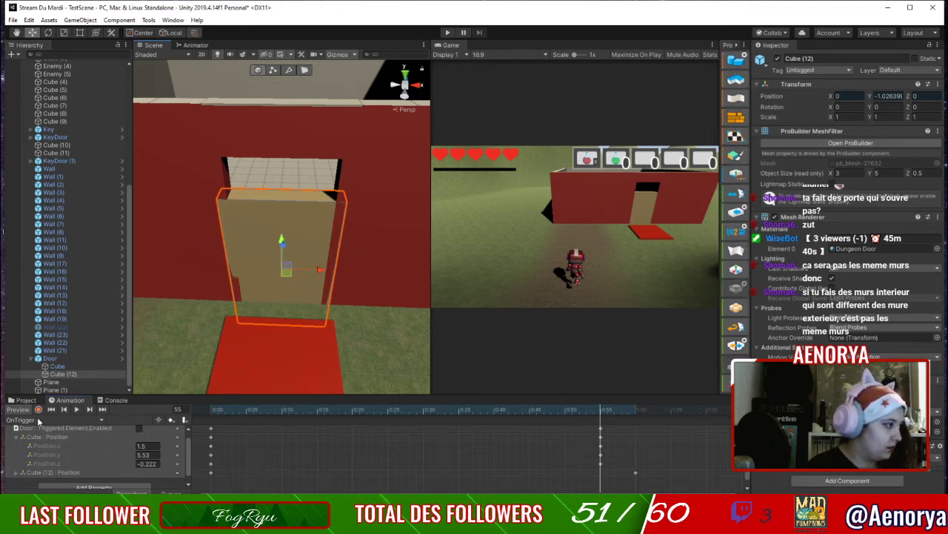
{"action": "left_click", "coordinate": [39, 410]}
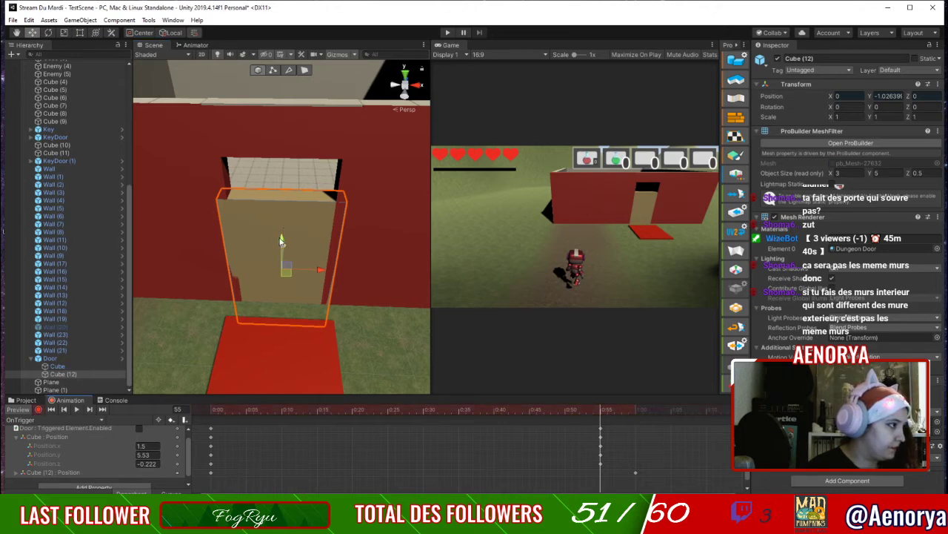
{"action": "scroll", "coordinate": [281, 244], "scroll_direction": "up", "scroll_amount": 4}
{"action": "right_click_drag", "start_coordinate": [330, 253], "coordinate": [352, 351]}
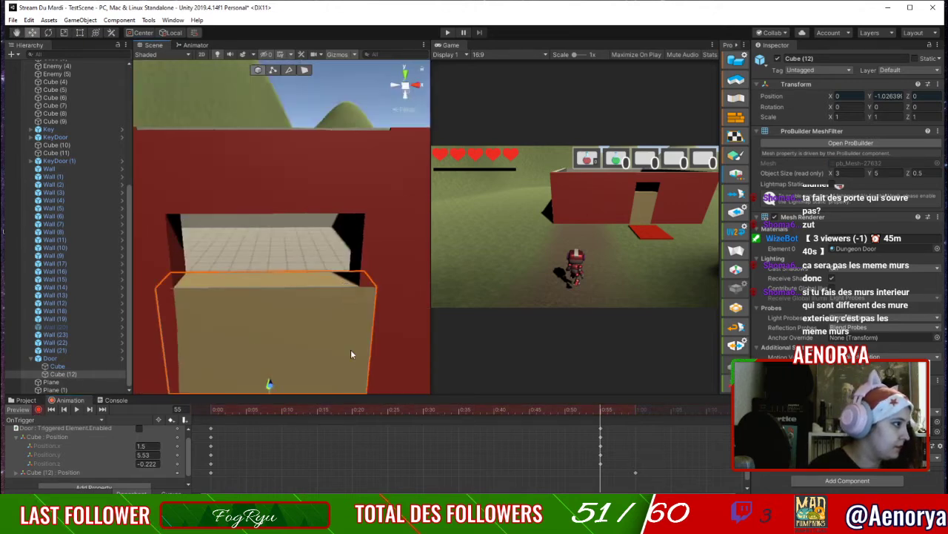
{"action": "middle_click_drag", "start_coordinate": [352, 353], "coordinate": [334, 200]}
{"action": "left_click_drag", "start_coordinate": [303, 211], "coordinate": [368, 426]}
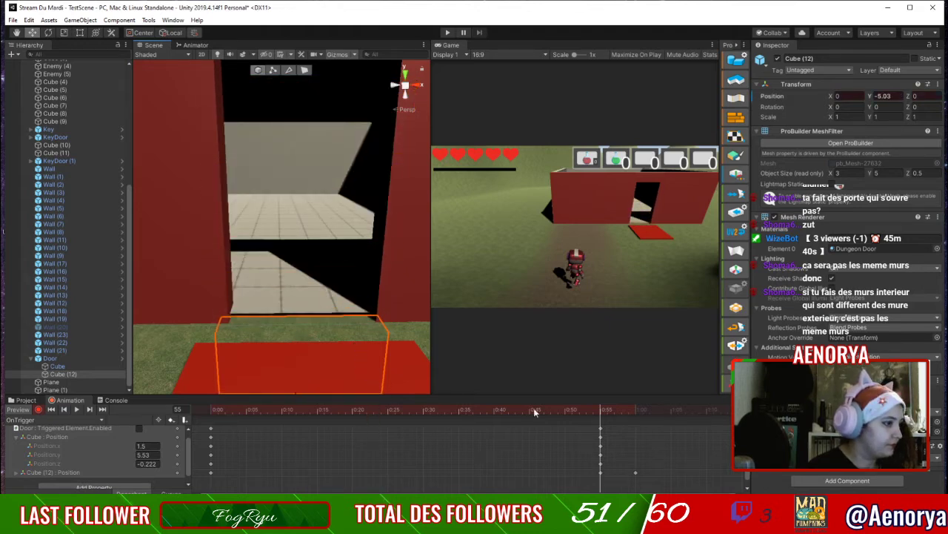
Compare the door panel's position at frames 60 and 55 and check the Door and Cube keyframes at frame 55.
{"action": "mouse_move", "coordinate": [616, 410]}
{"action": "left_mouse_down"}
{"action": "mouse_move", "coordinate": [654, 414]}
{"action": "mouse_move", "coordinate": [634, 414]}
{"action": "left_mouse_up"}
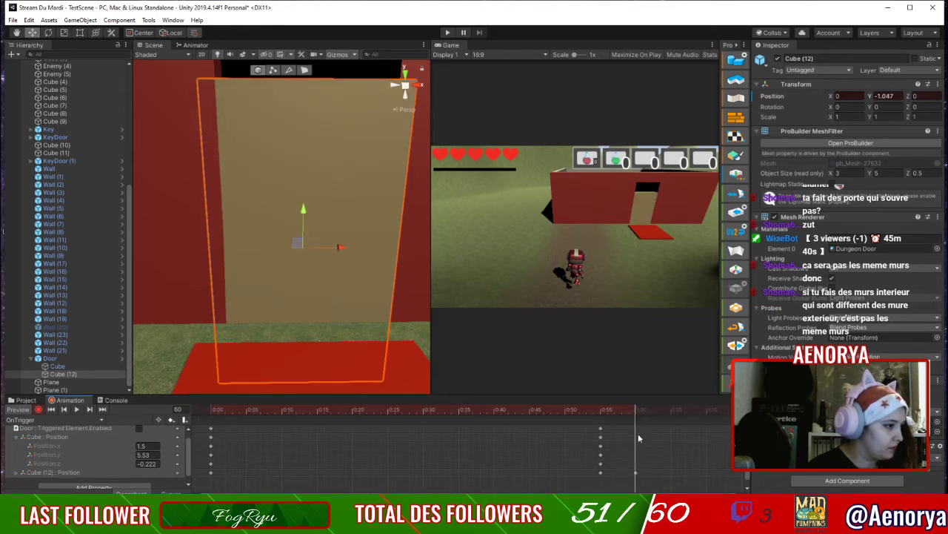
{"action": "left_click", "coordinate": [600, 411]}
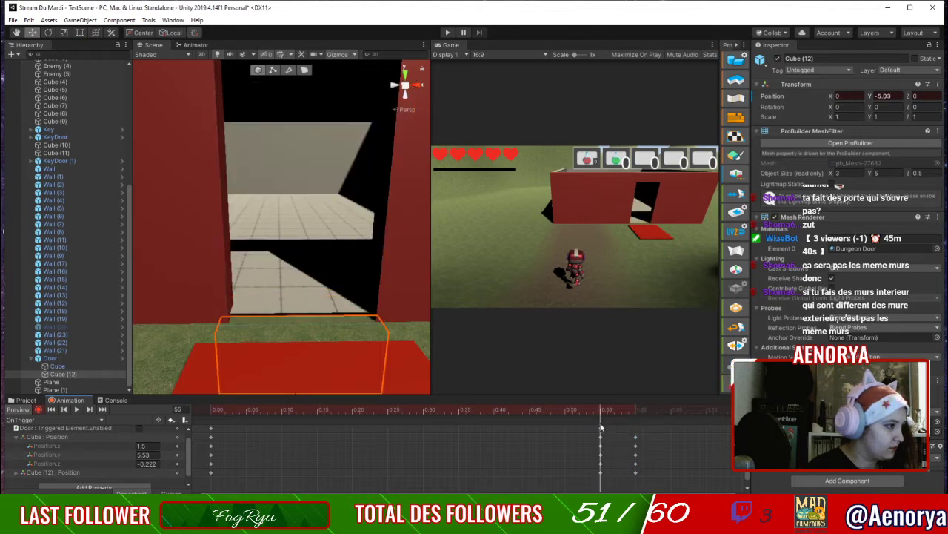
{"action": "left_click", "coordinate": [600, 434]}
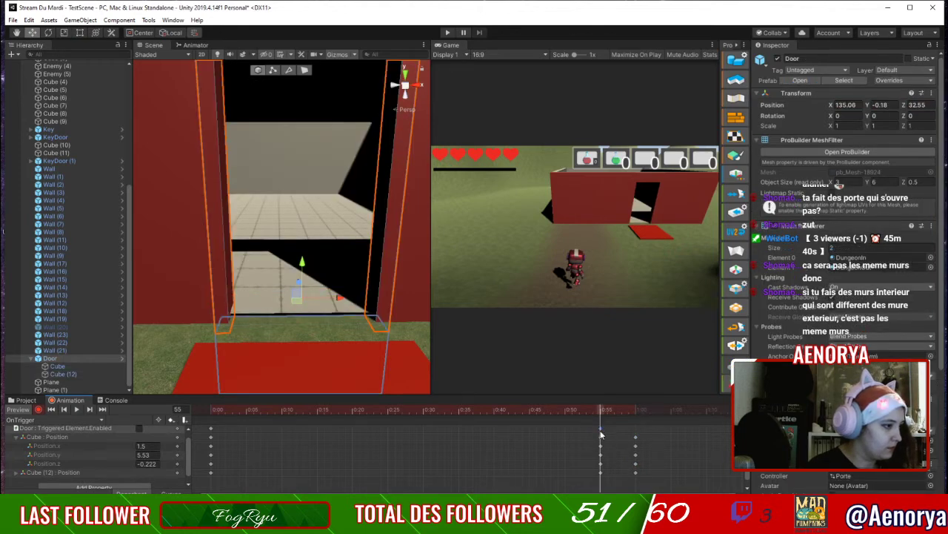
{"action": "left_click", "coordinate": [600, 443]}
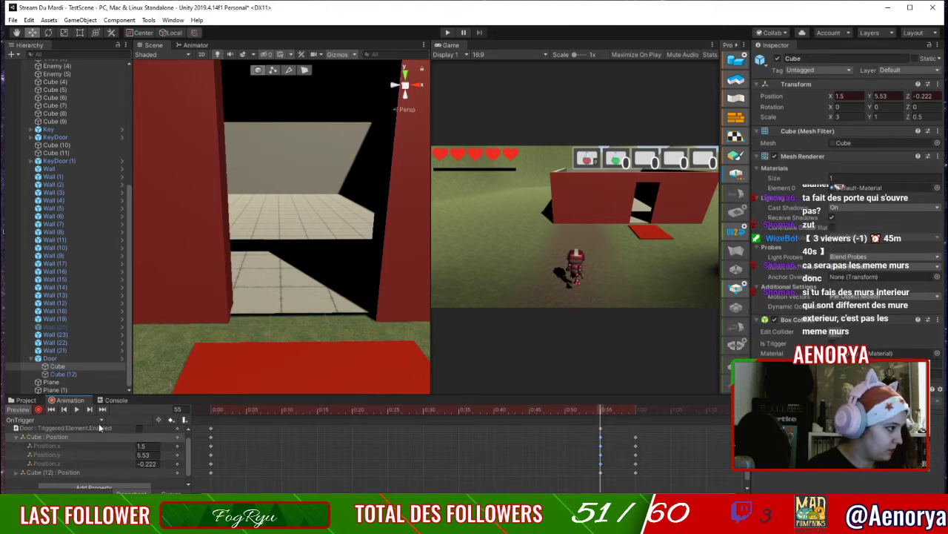
{"action": "left_click_drag", "start_coordinate": [611, 409], "coordinate": [590, 419]}
{"action": "left_click", "coordinate": [600, 420]}
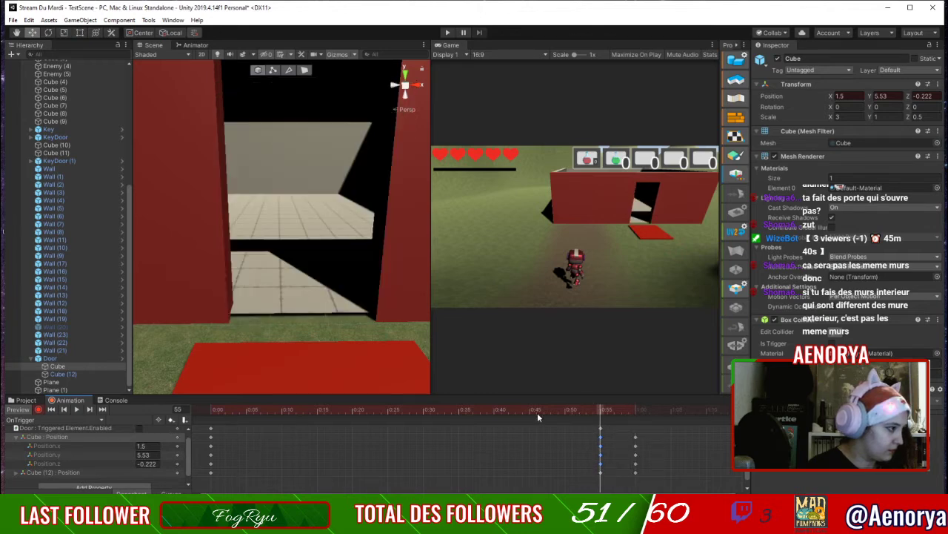
Compare the Cube (12) Position keyframes and the door panel's position at frames 55 and 60 of the OnTrigger clip.
{"action": "scroll", "coordinate": [141, 464], "scroll_direction": "down", "scroll_amount": 1}
{"action": "left_click", "coordinate": [130, 464]}
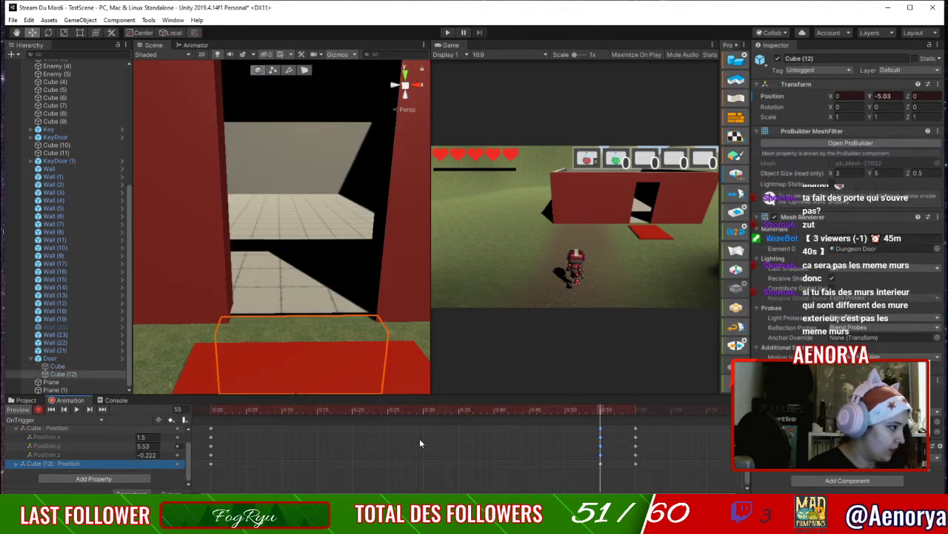
{"action": "left_click", "coordinate": [601, 465]}
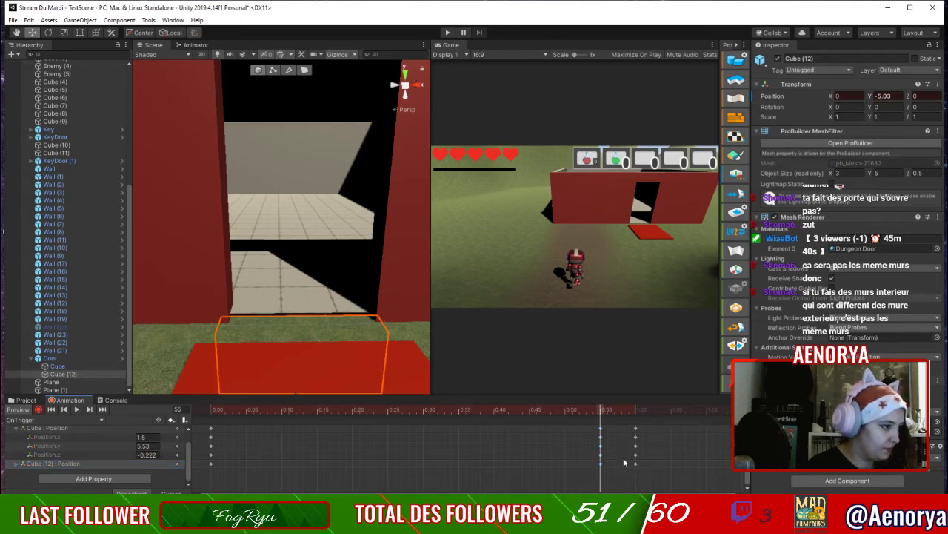
{"action": "left_click_drag", "start_coordinate": [601, 414], "coordinate": [639, 412]}
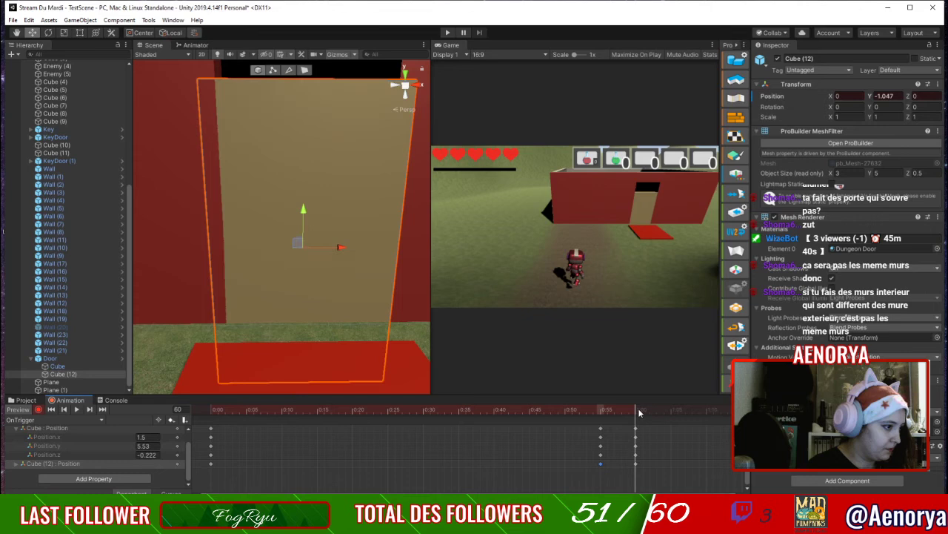
{"action": "left_click", "coordinate": [637, 463]}
Remove the Position property of the child Cube from the OnTrigger clip and select the Cube (12) Position track.
{"action": "left_click", "coordinate": [84, 434]}
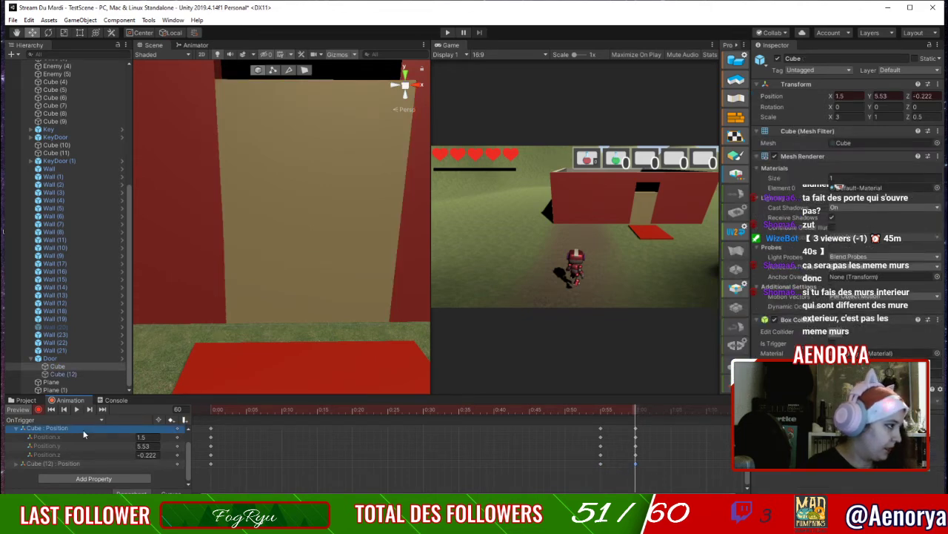
{"action": "key", "text": "Delete"}
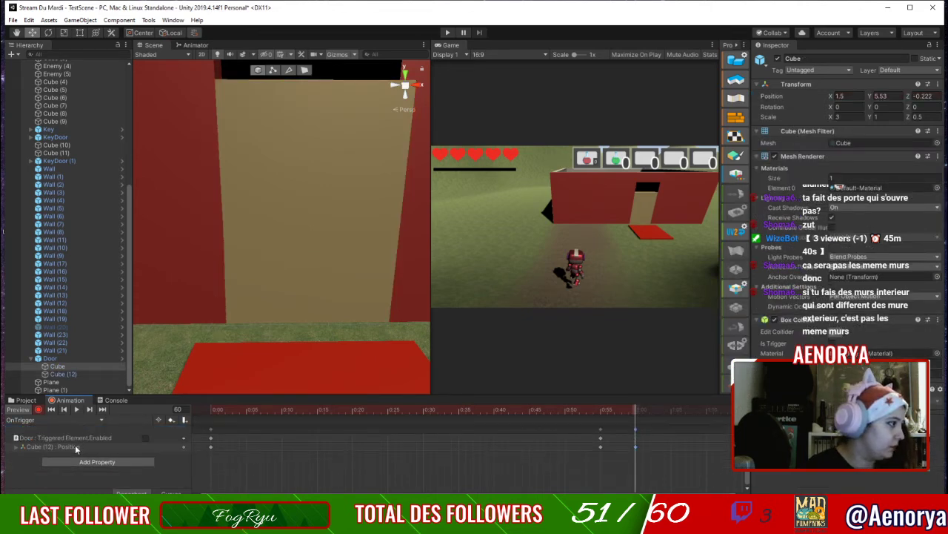
{"action": "left_click", "coordinate": [74, 445]}
Select the Door in the scene and delete the OnTrigger keyframes at frame 60.
{"action": "scroll", "coordinate": [303, 234], "scroll_direction": "down", "scroll_amount": 5}
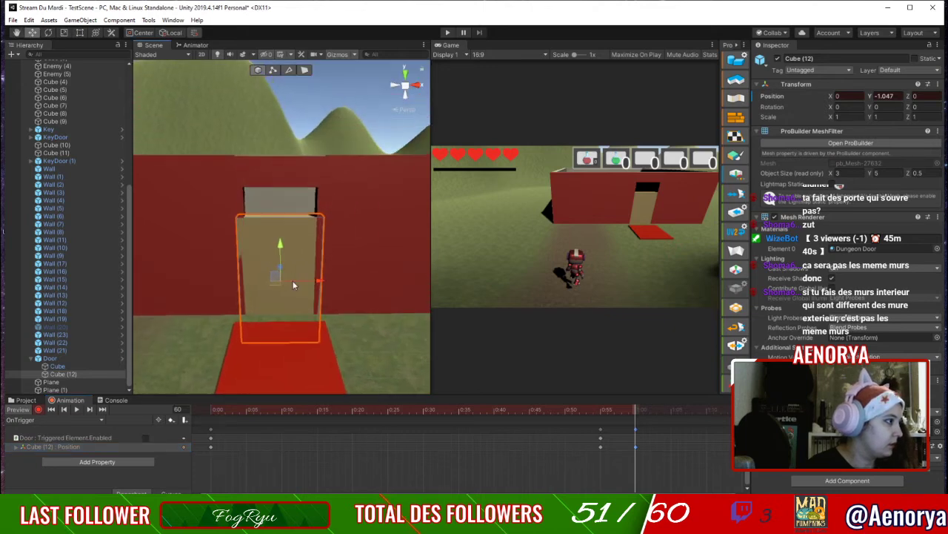
{"action": "left_click", "coordinate": [269, 199]}
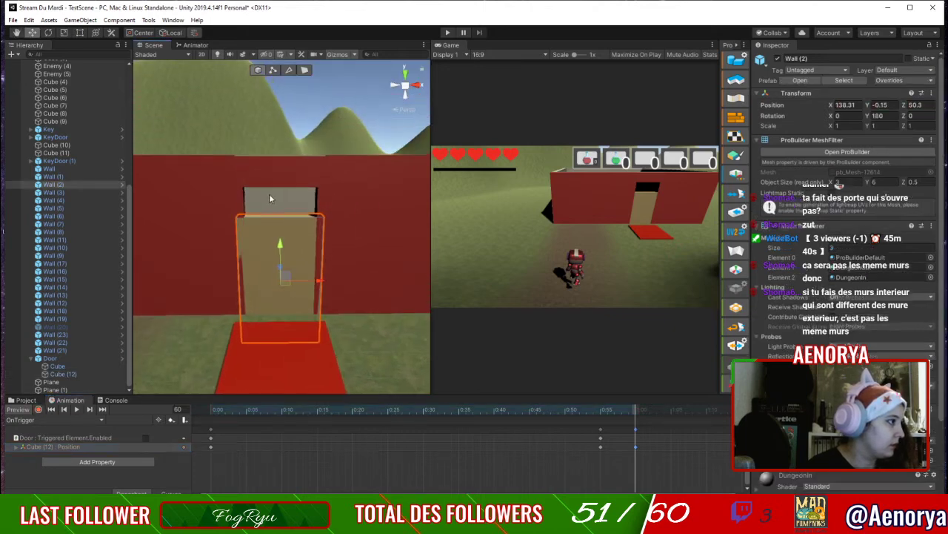
{"action": "left_click", "coordinate": [271, 251]}
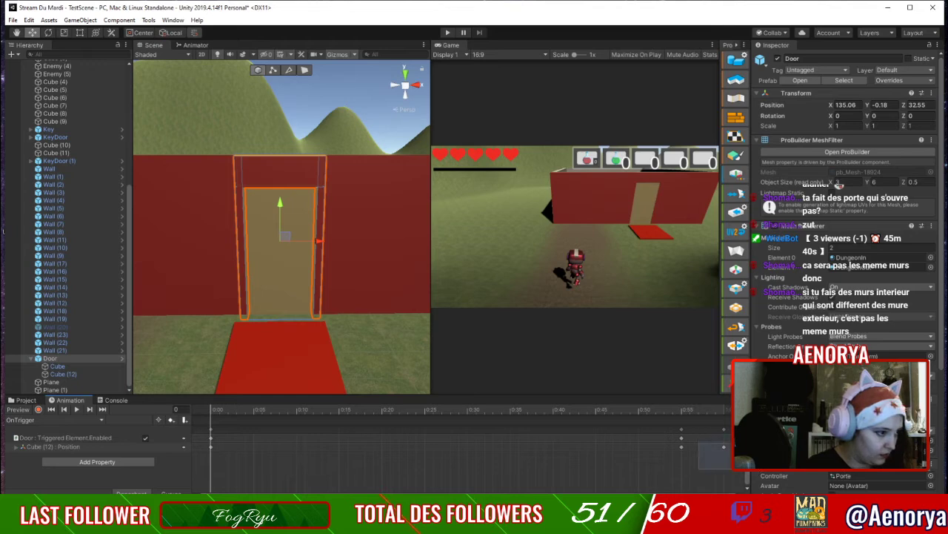
{"action": "left_click", "coordinate": [724, 446]}
{"action": "key", "text": "Delete"}
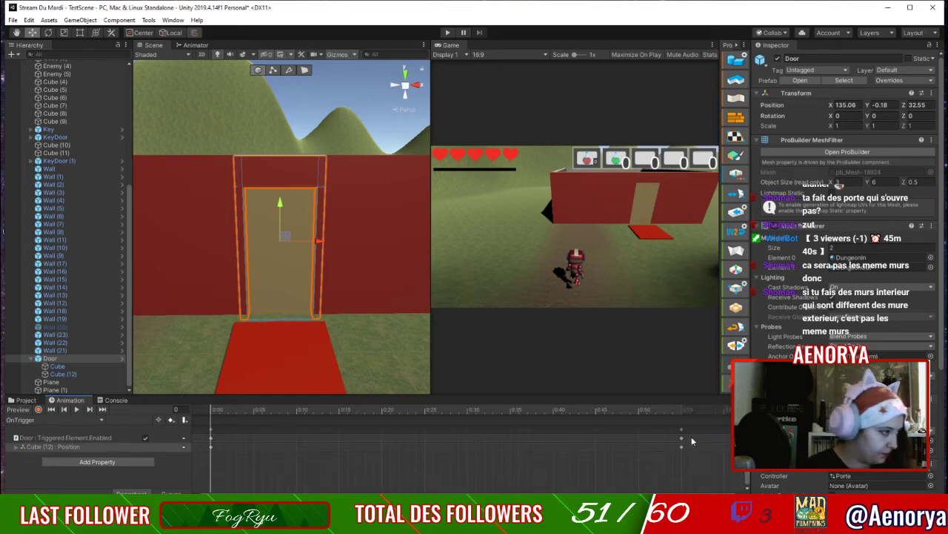
Scrub the OnTrigger clip to frame 55 and add keyframes at frame 60 that hold the panel in its lowered position.
{"action": "left_click_drag", "start_coordinate": [268, 412], "coordinate": [682, 416]}
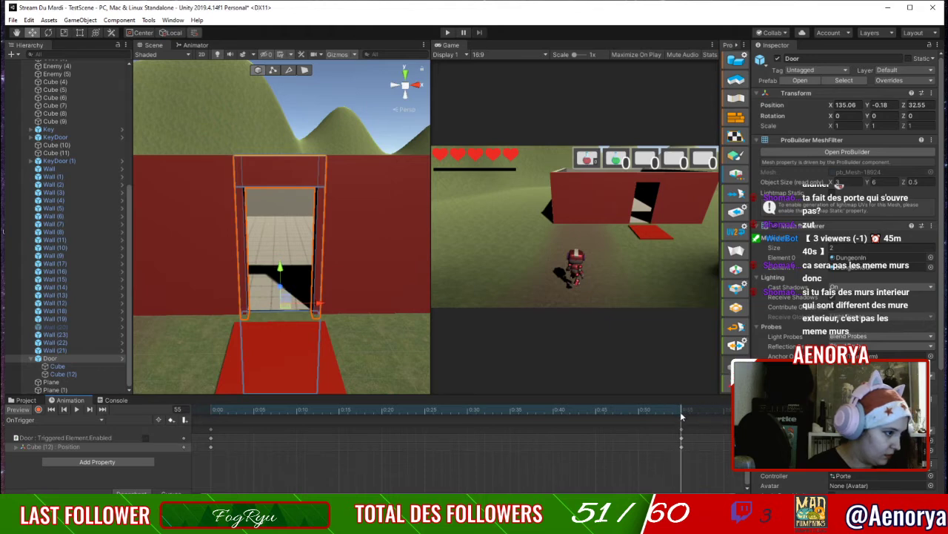
{"action": "left_click", "coordinate": [682, 430]}
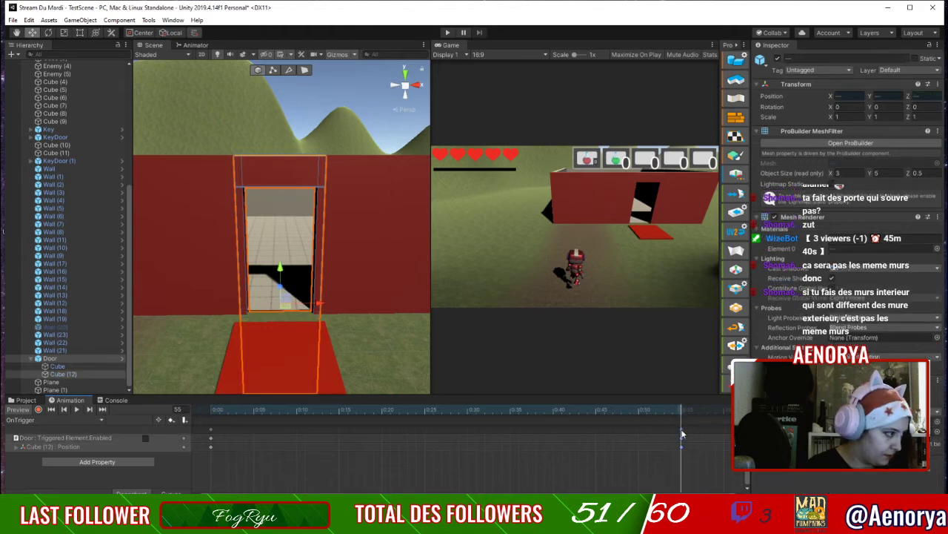
{"action": "double_click", "coordinate": [724, 430]}
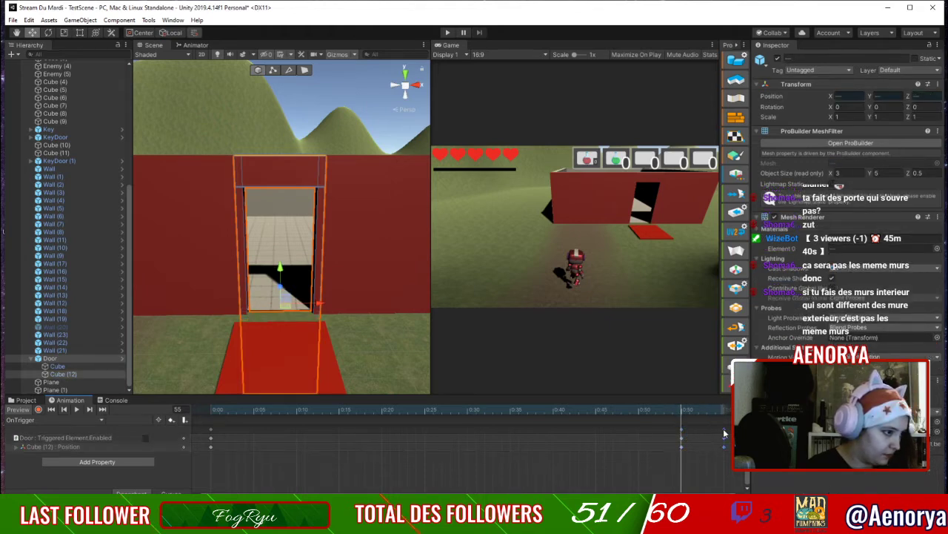
Check the Door's Triggered Element.Enabled state at the frame 55 and frame 60 keyframes of the OnTrigger clip.
{"action": "left_click", "coordinate": [680, 436]}
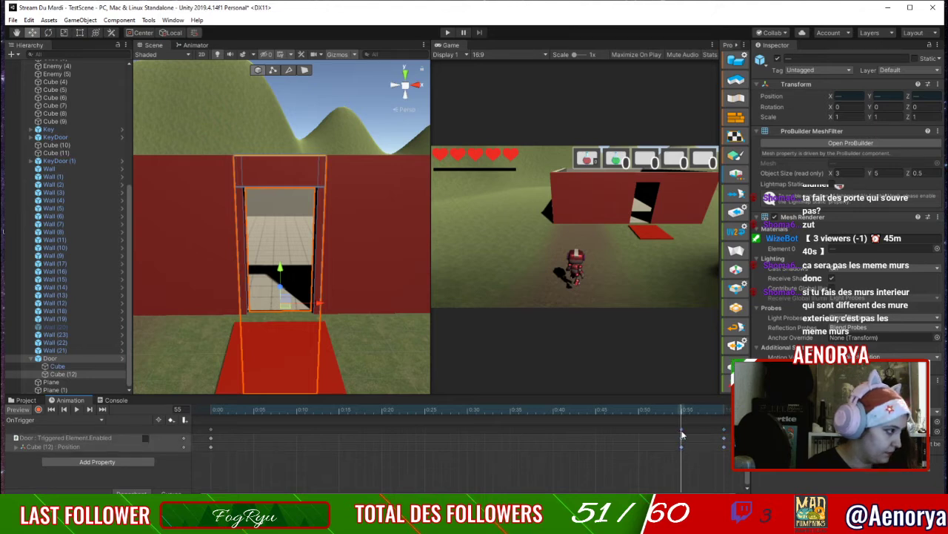
{"action": "right_click", "coordinate": [680, 437]}
{"action": "left_click", "coordinate": [145, 440]}
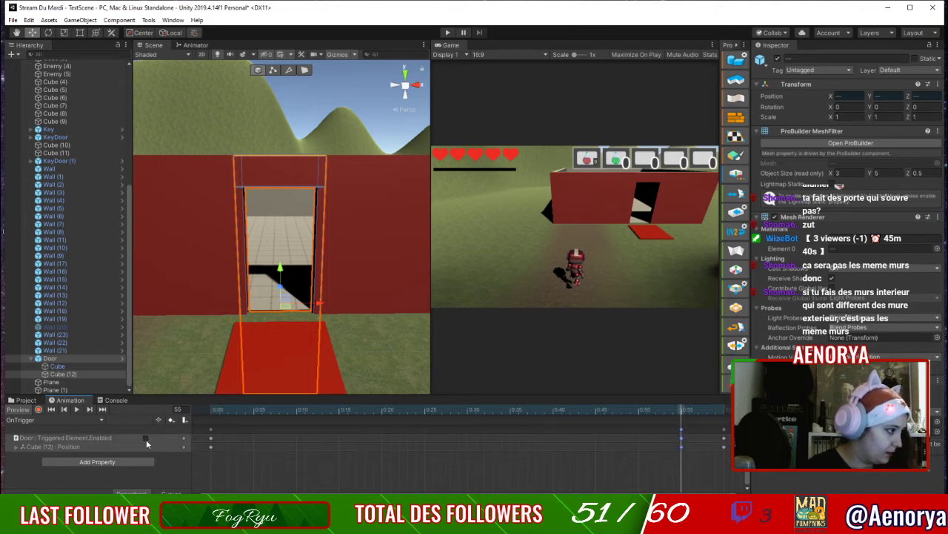
{"action": "left_click", "coordinate": [724, 412]}
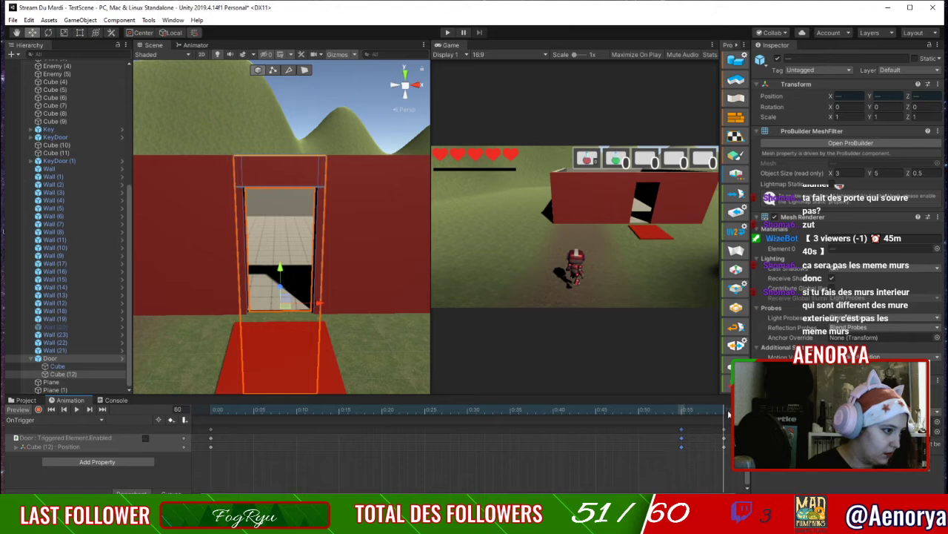
{"action": "left_click", "coordinate": [725, 437]}
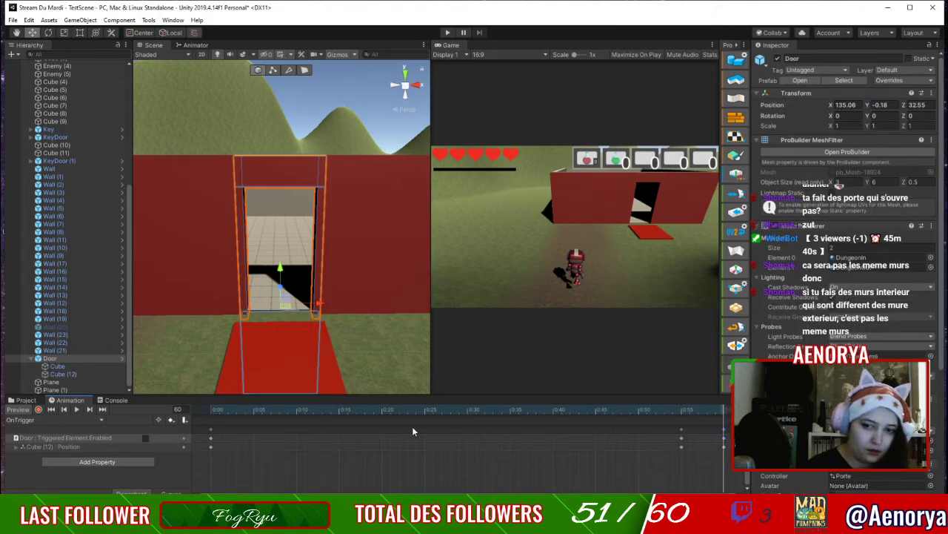
{"action": "left_click", "coordinate": [146, 438]}
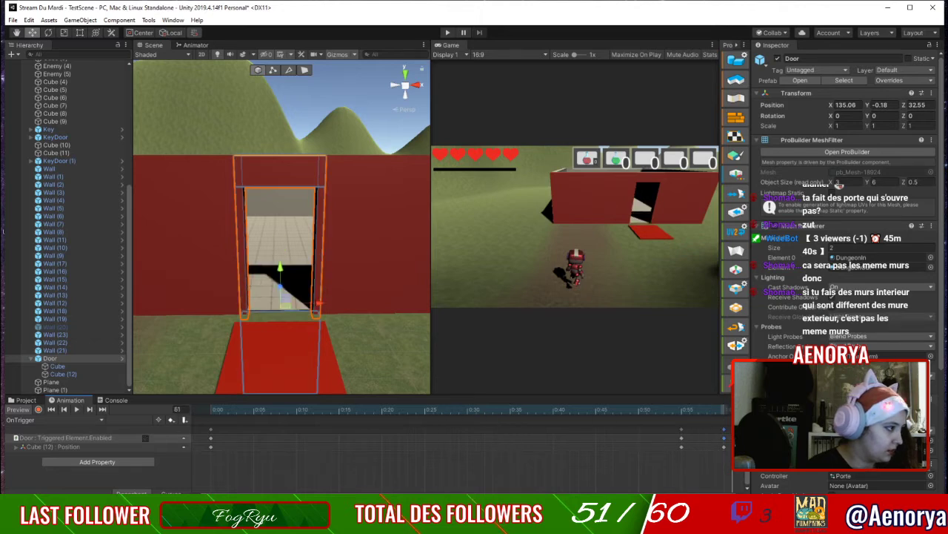
{"action": "left_click_drag", "start_coordinate": [716, 429], "coordinate": [4, 428]}
Run the game with an enlarged Game view and walk the character onto the red floor switch to test the door opening.
{"action": "left_click", "coordinate": [448, 33]}
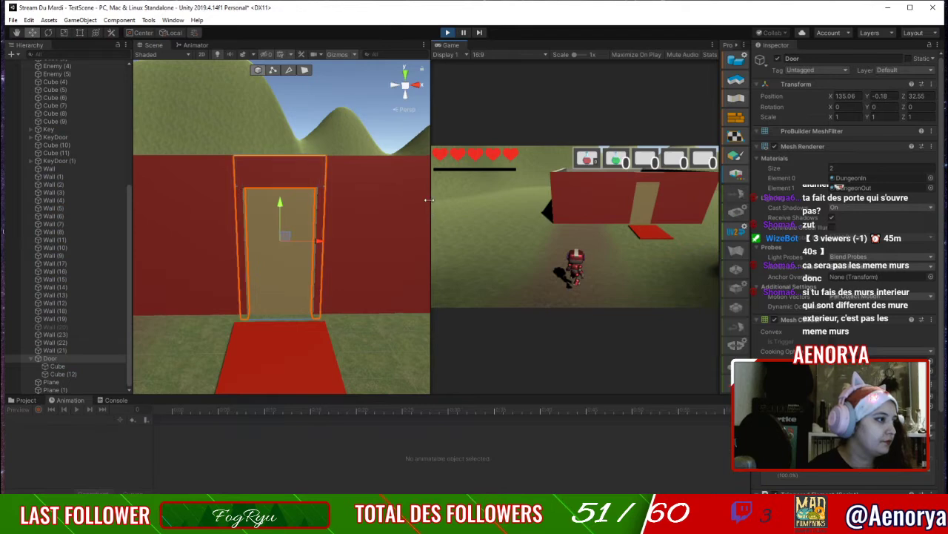
{"action": "left_click_drag", "start_coordinate": [429, 198], "coordinate": [204, 231]}
{"action": "key", "text": "Up"}
{"action": "key", "text": "Right"}
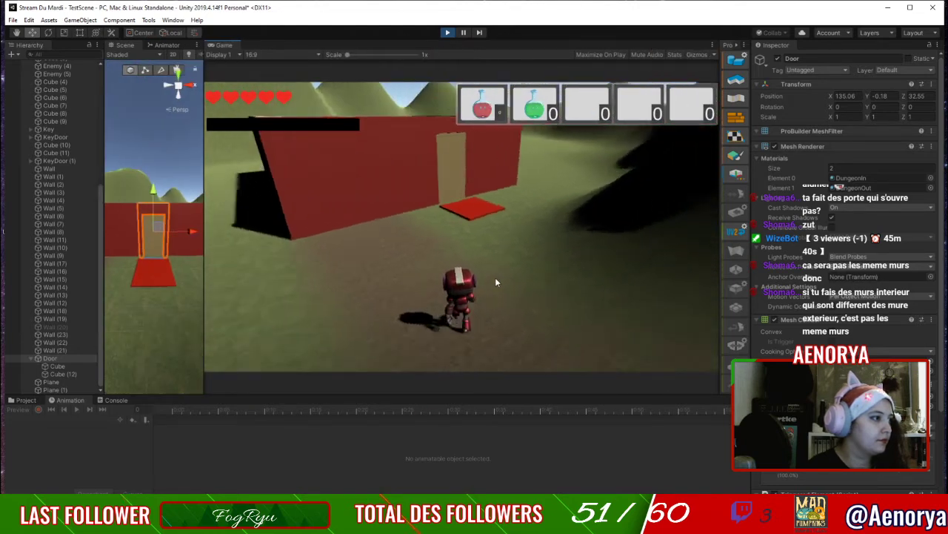
{"action": "key", "text": "Left"}
{"action": "key", "text": "Up"}
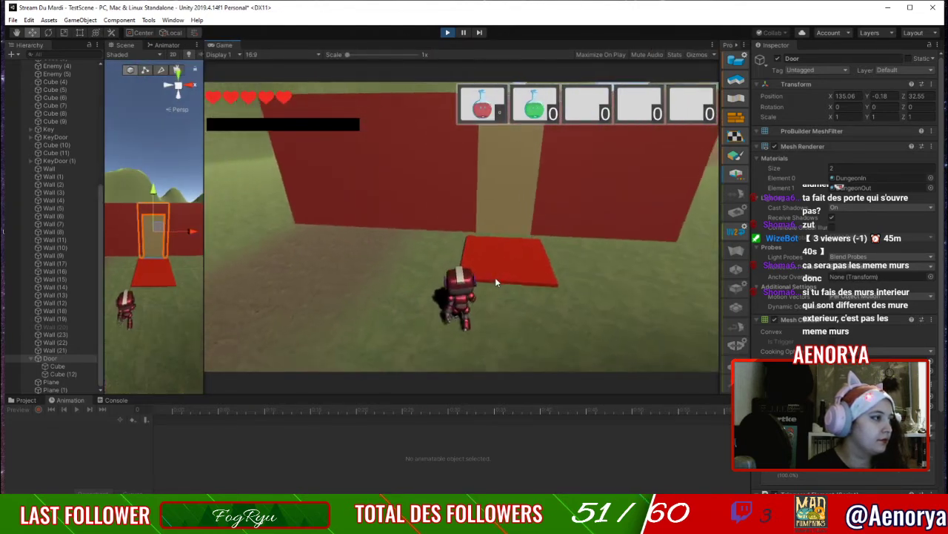
{"action": "key", "text": "w"}
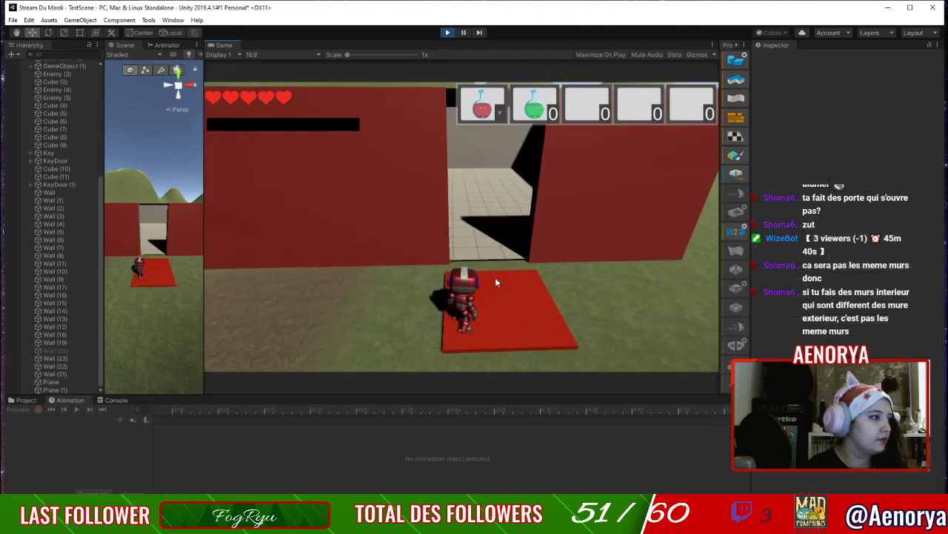
Walk the character through the doorway and around the dungeon room to inspect its interior, and stop the game.
{"action": "key", "text": "Up"}
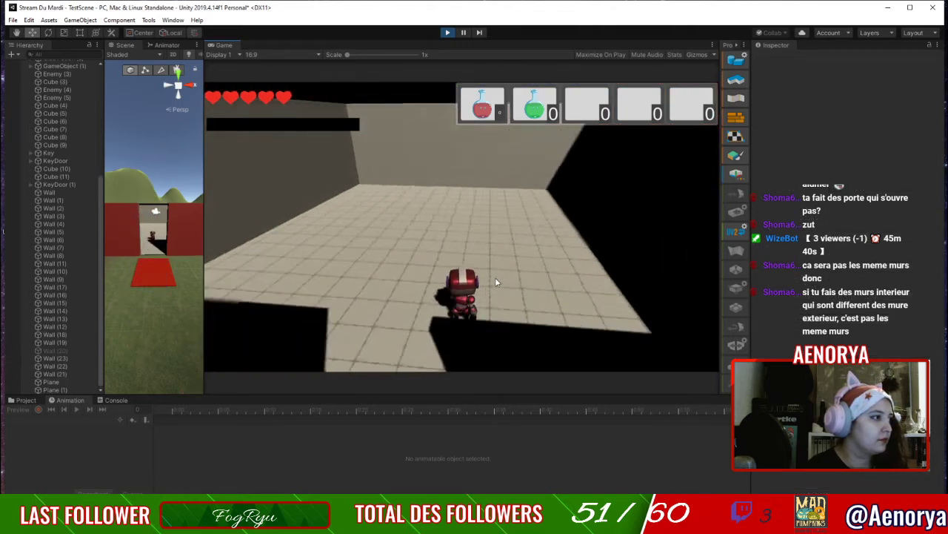
{"action": "key", "text": "Left"}
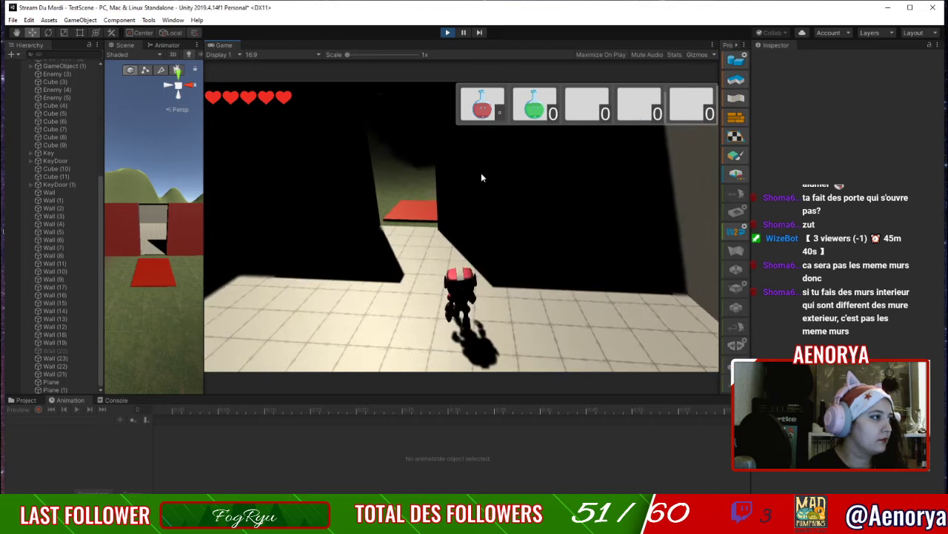
{"action": "key", "text": "Right"}
{"action": "key", "text": "Right"}
{"action": "key", "text": "Left"}
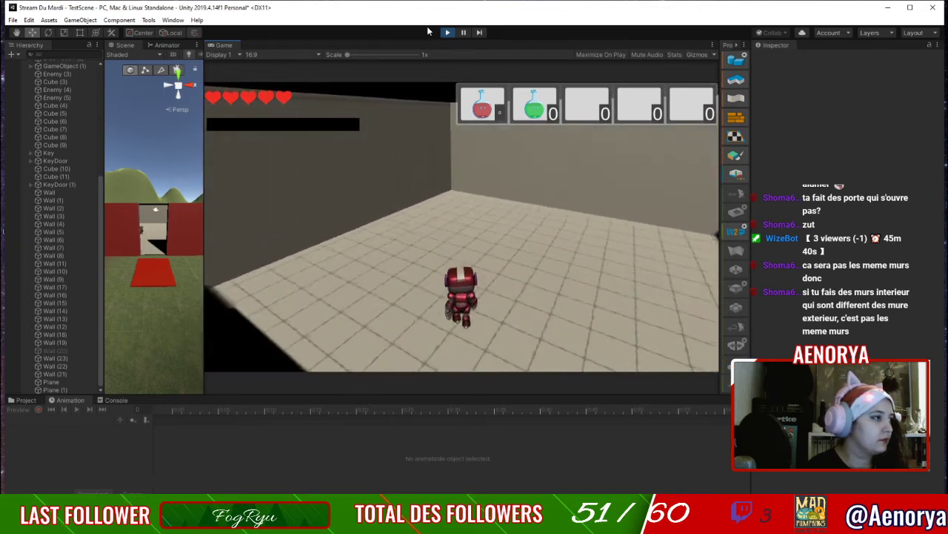
{"action": "key", "text": "Right"}
{"action": "key", "text": "Left"}
{"action": "key", "text": "Up"}
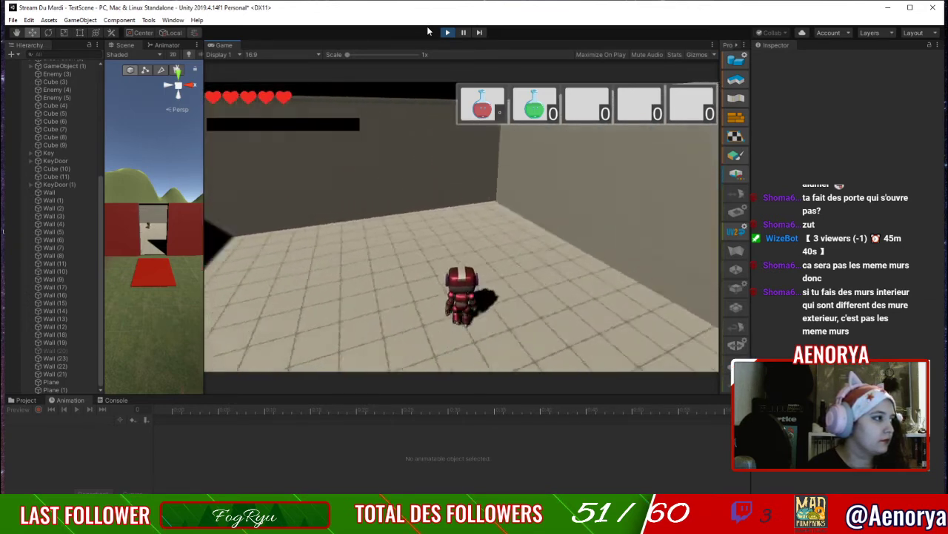
{"action": "key", "text": "Left"}
{"action": "key", "text": "Up"}
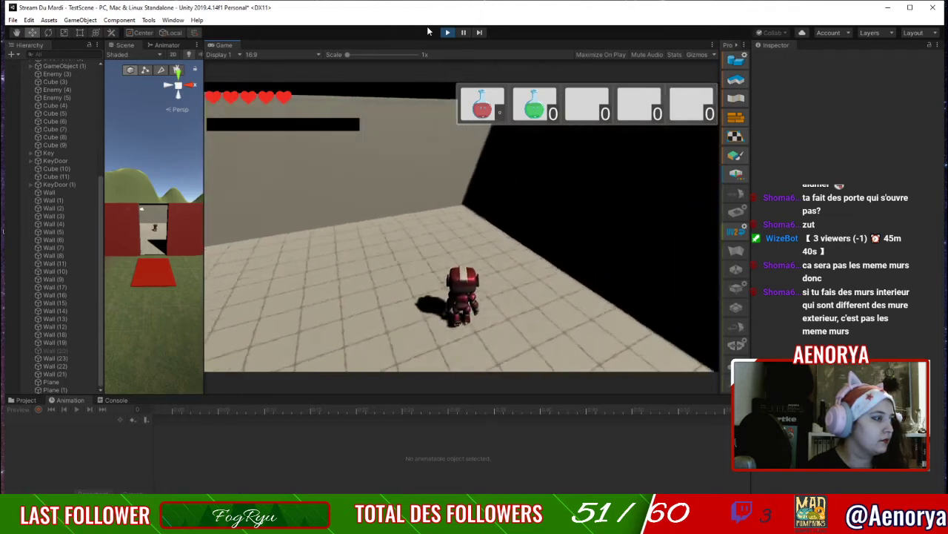
{"action": "key", "text": "Left"}
{"action": "key", "text": "Up"}
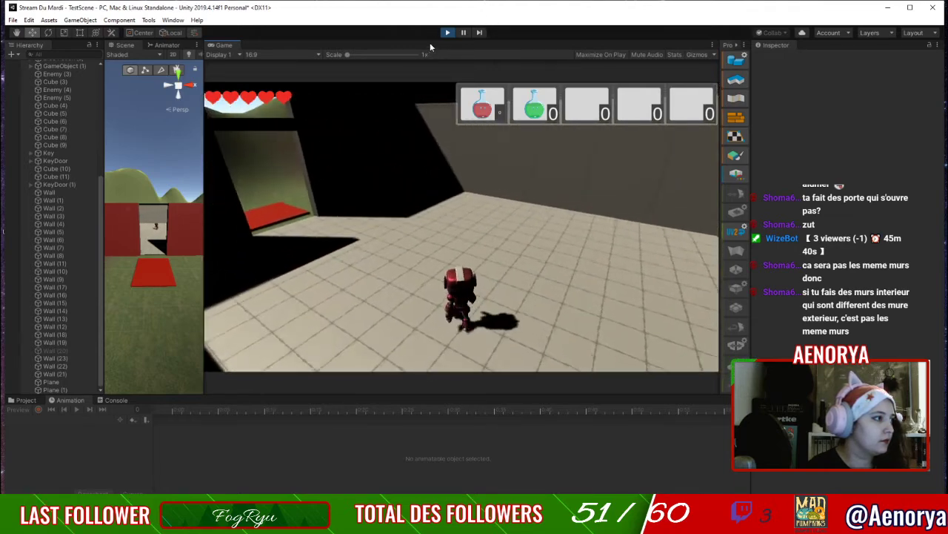
{"action": "key", "text": "Left"}
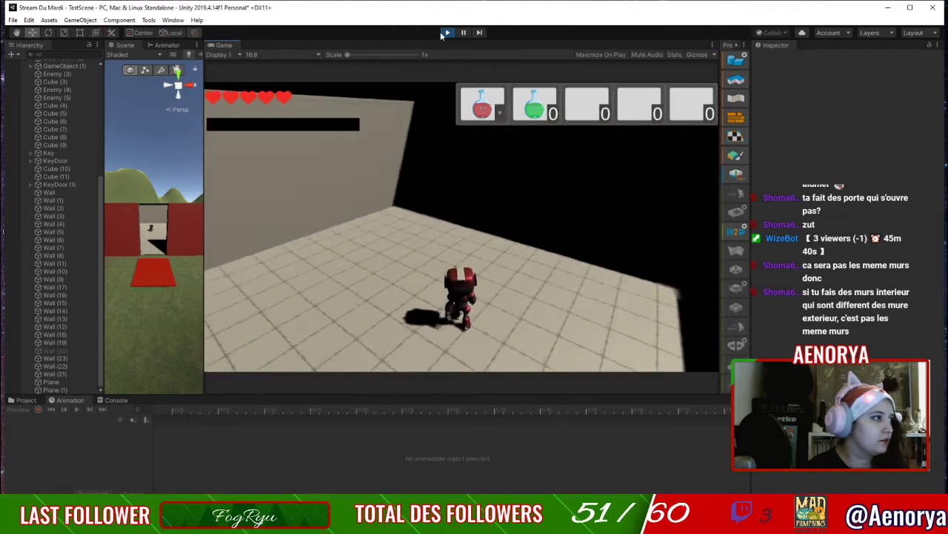
{"action": "left_click", "coordinate": [444, 31]}
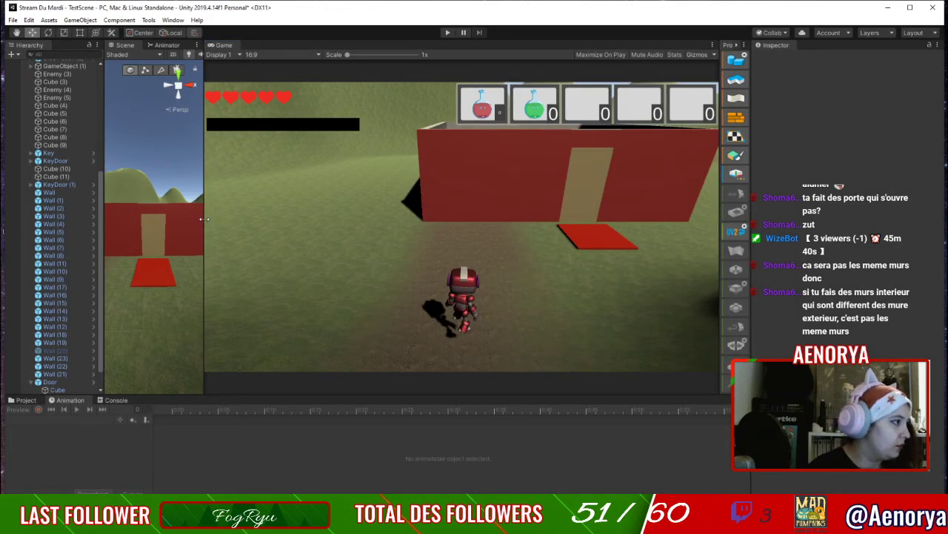
Enlarge the Scene view, frame the Door and scale it down uniformly to about 0.93.
{"action": "left_click_drag", "start_coordinate": [204, 222], "coordinate": [400, 230]}
{"action": "scroll", "coordinate": [185, 231], "scroll_direction": "down", "scroll_amount": 5}
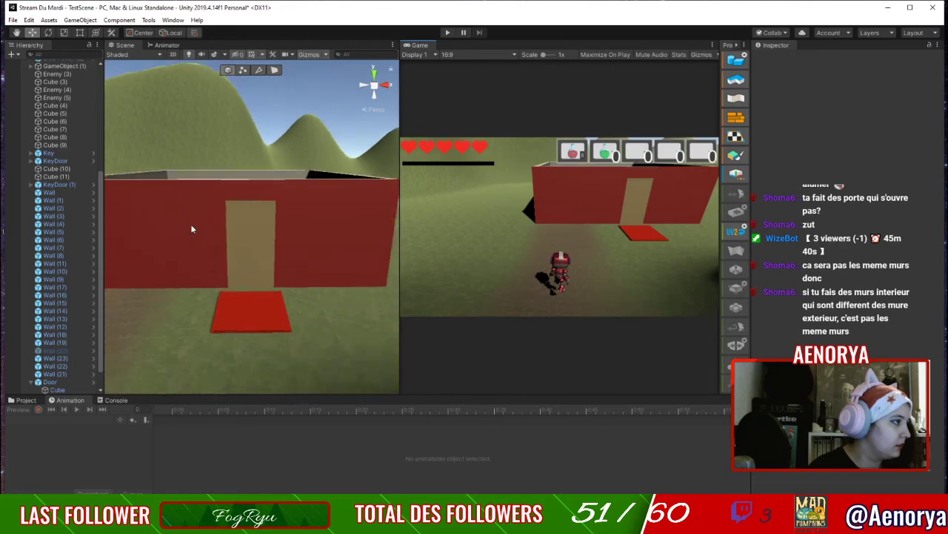
{"action": "left_click", "coordinate": [251, 226]}
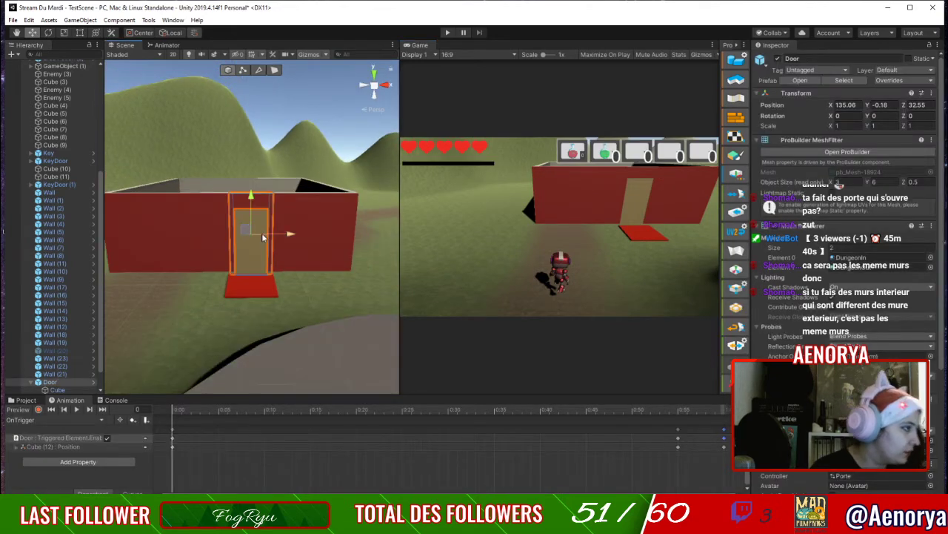
{"action": "key", "text": "f"}
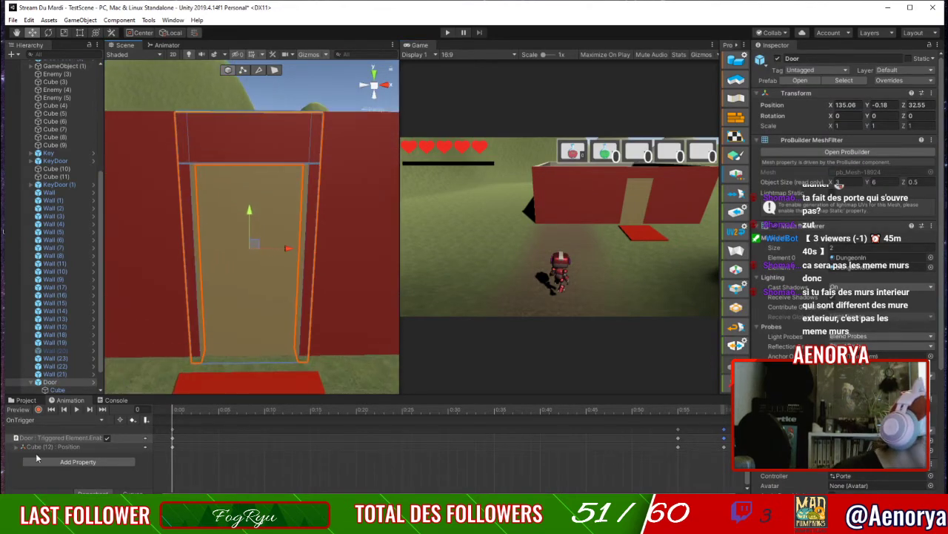
{"action": "left_click", "coordinate": [57, 389]}
{"action": "left_click", "coordinate": [263, 227]}
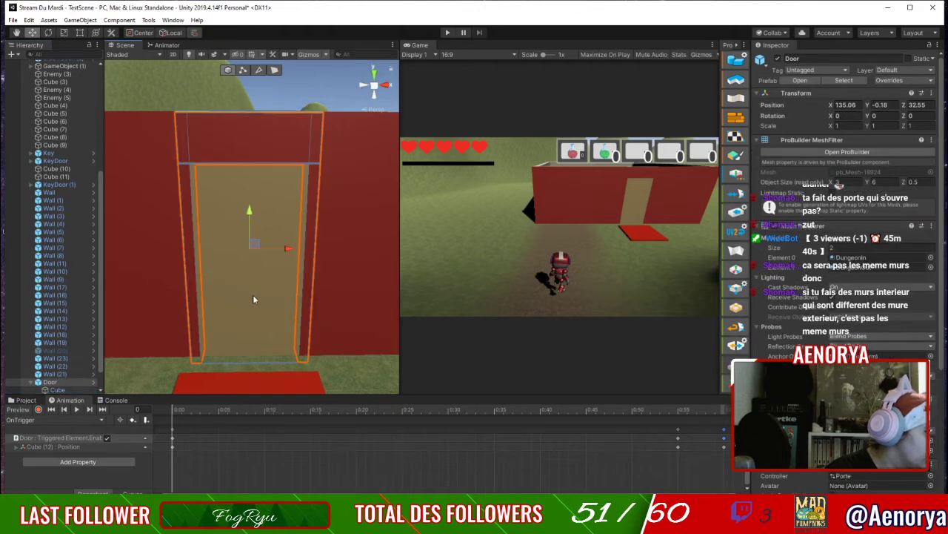
{"action": "key", "text": "r"}
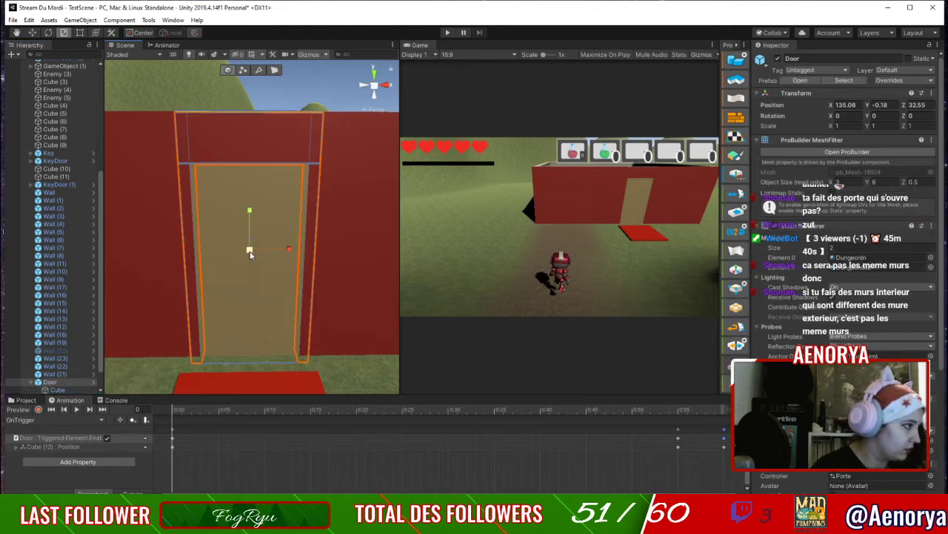
{"action": "left_click_drag", "start_coordinate": [249, 252], "coordinate": [249, 254]}
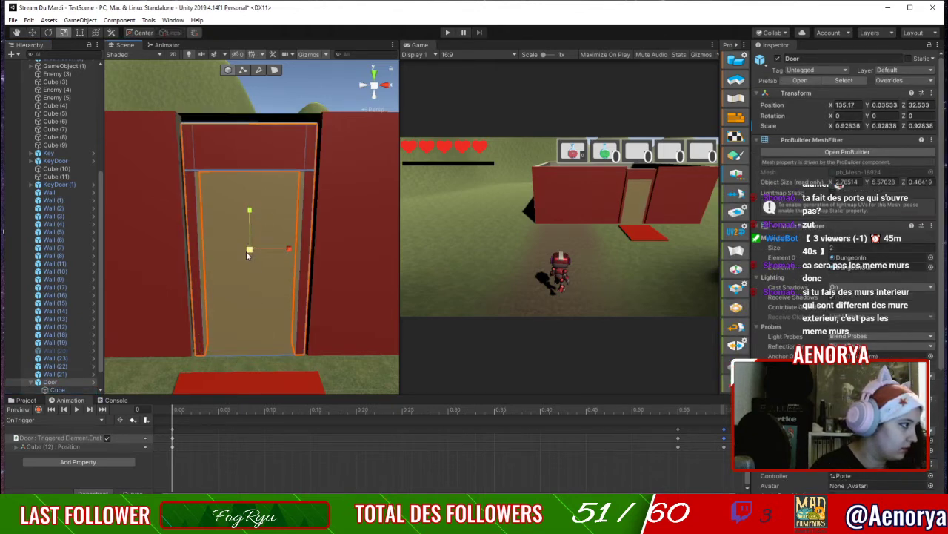
Undo the Door's uniform scaling and scale only its Cube (12) panel along X to about 0.84.
{"action": "key", "text": "ctrl+z"}
{"action": "scroll", "coordinate": [59, 355], "scroll_direction": "down", "scroll_amount": 1}
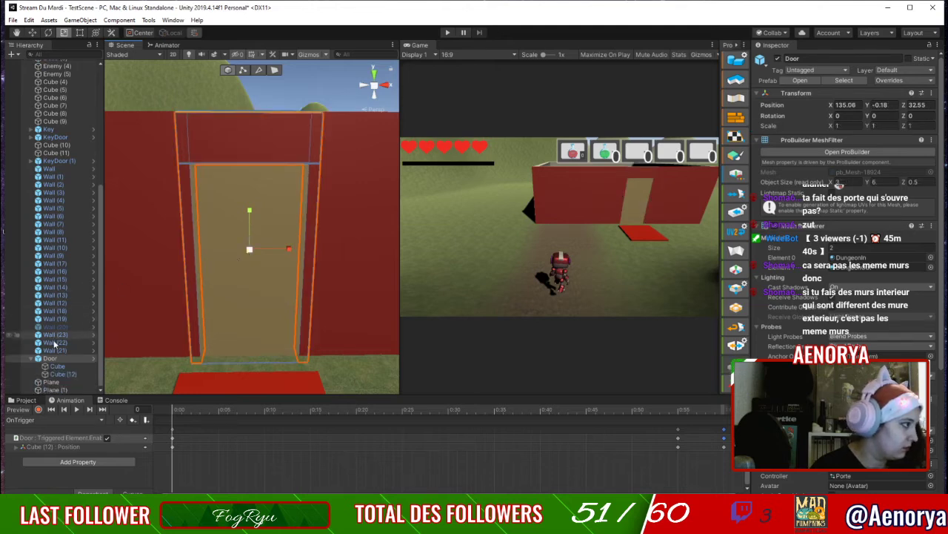
{"action": "left_click", "coordinate": [64, 375]}
{"action": "left_click_drag", "start_coordinate": [280, 270], "coordinate": [277, 270]}
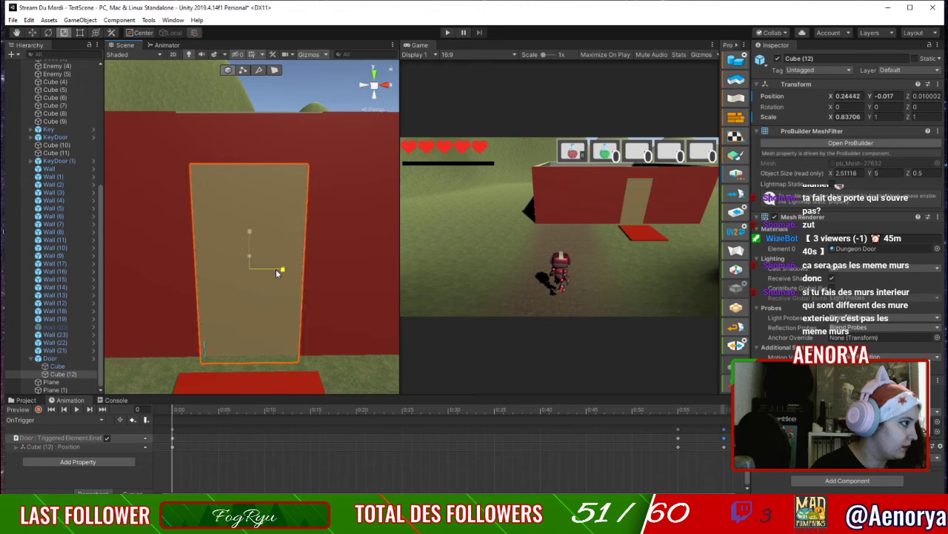
{"action": "middle_click_drag", "start_coordinate": [290, 317], "coordinate": [340, 243]}
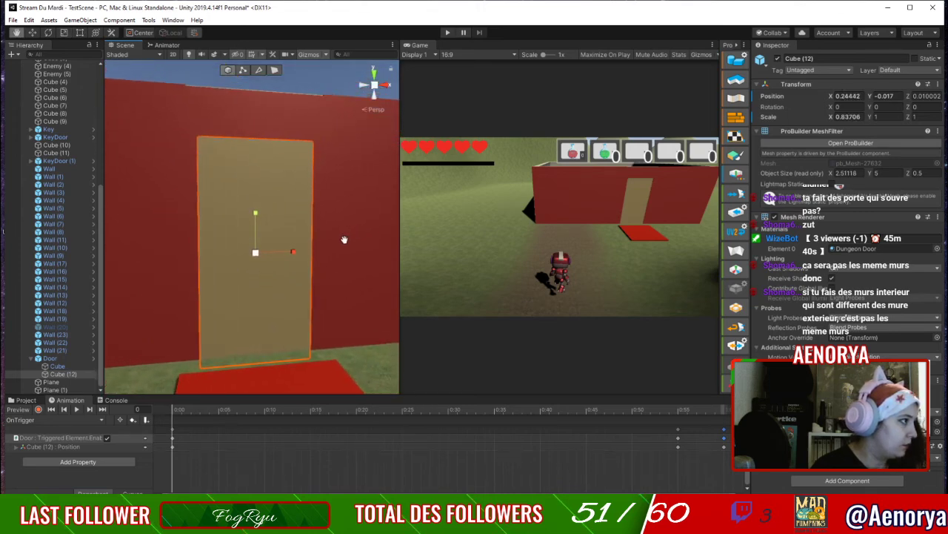
Run the game, walk the character onto the red floor switch to test the resized door panel, and stop the game.
{"action": "left_click", "coordinate": [452, 31]}
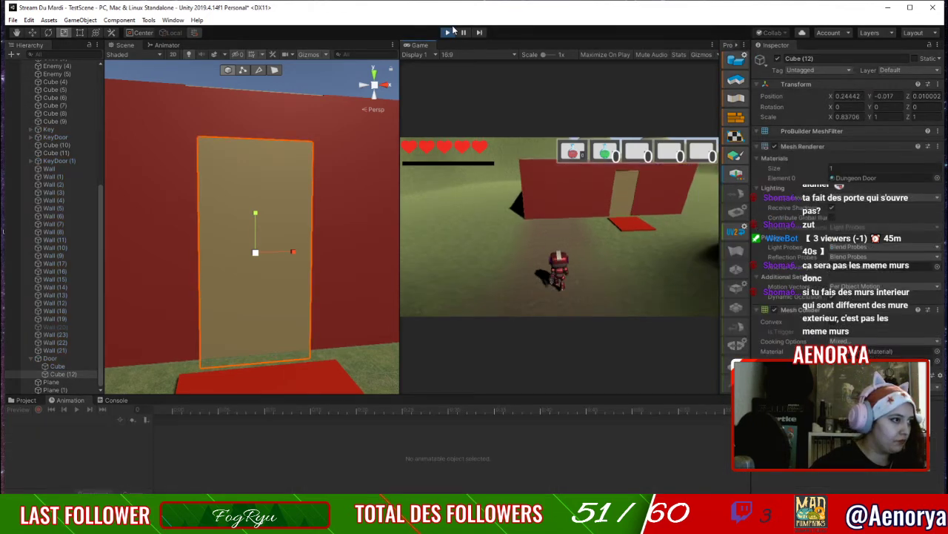
{"action": "key", "text": "z"}
{"action": "key", "text": "q"}
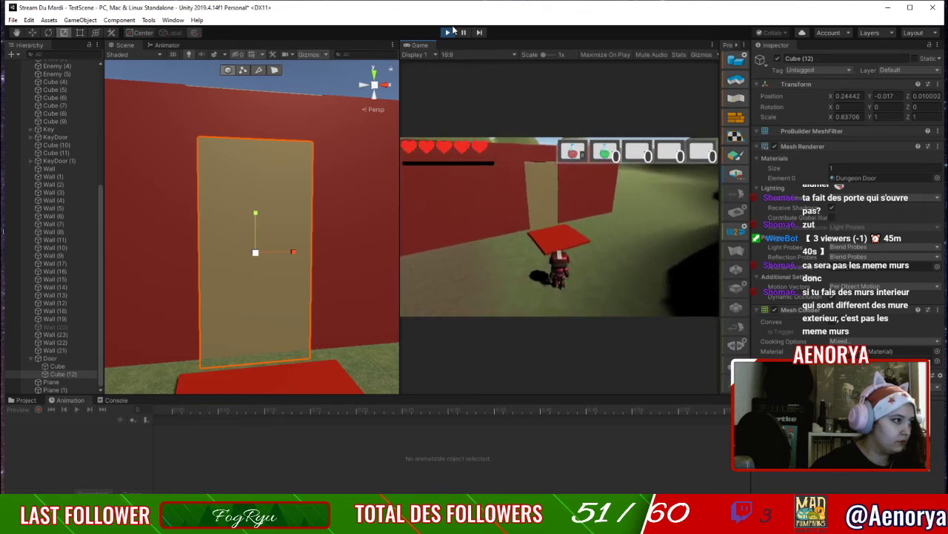
{"action": "key", "text": "z"}
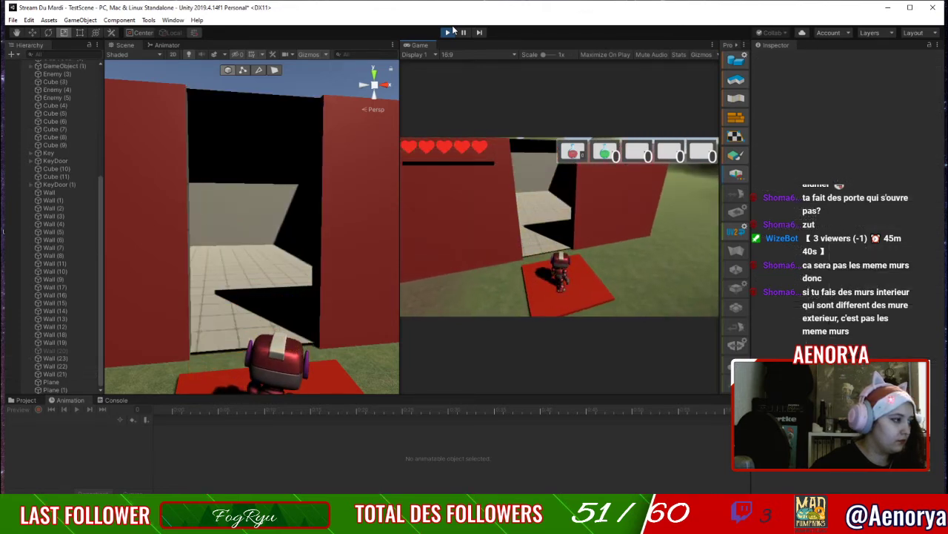
{"action": "left_click", "coordinate": [448, 32]}
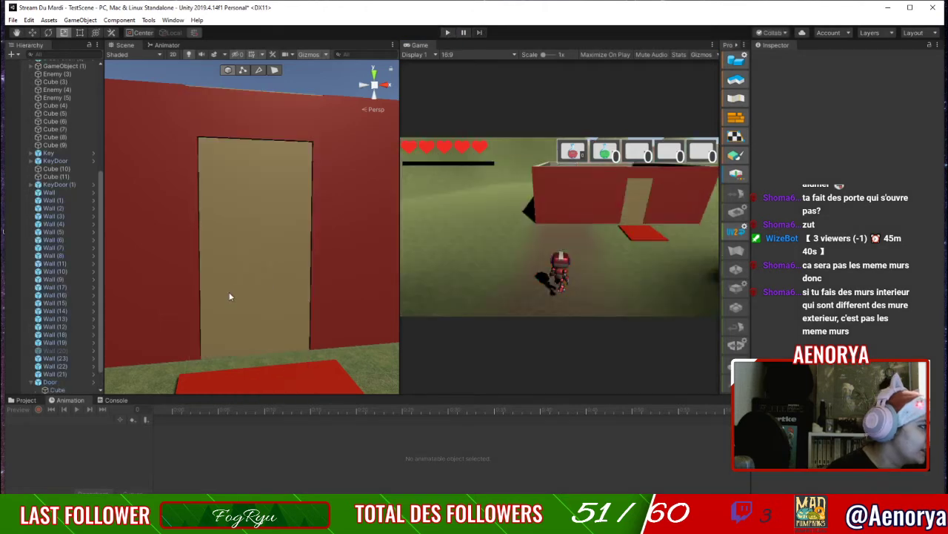
Show the Door's OnTrigger clip with the Cube (12) Position values expanded and scrub its first frames to check the panel's alignment.
{"action": "left_click", "coordinate": [22, 400]}
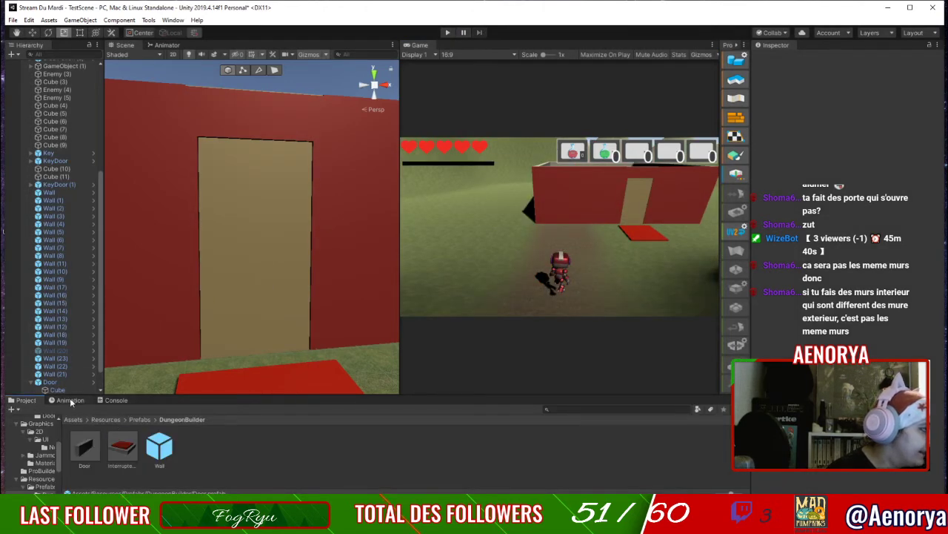
{"action": "left_click", "coordinate": [71, 400]}
{"action": "scroll", "coordinate": [59, 355], "scroll_direction": "down", "scroll_amount": 2}
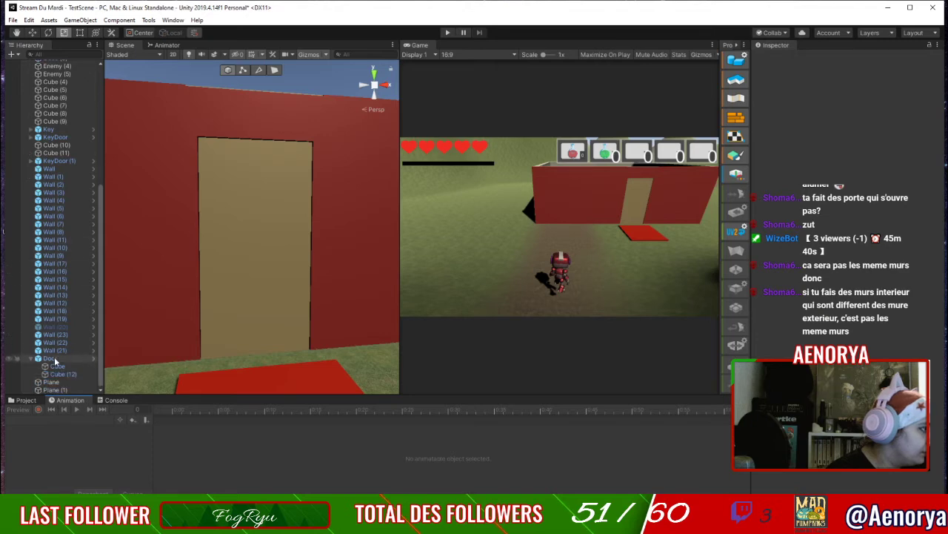
{"action": "left_click", "coordinate": [49, 358]}
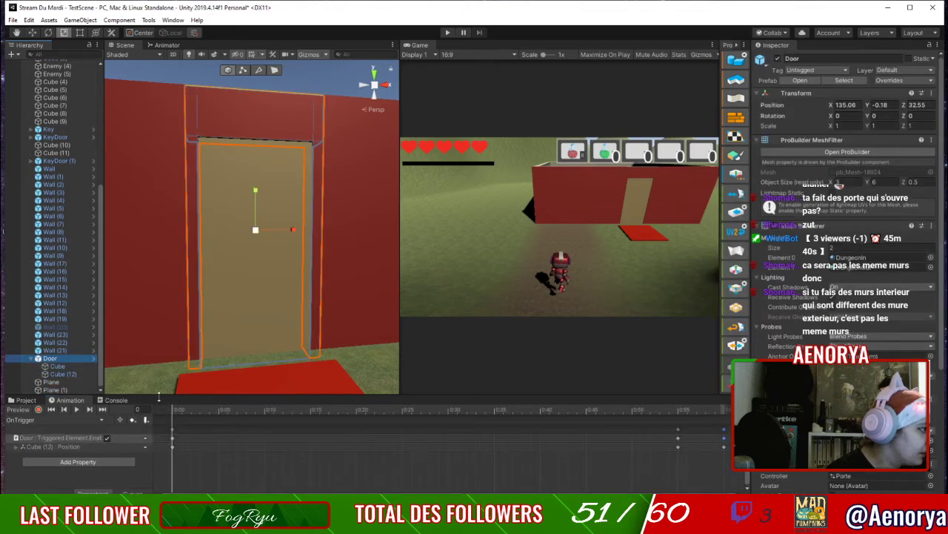
{"action": "left_click", "coordinate": [16, 447]}
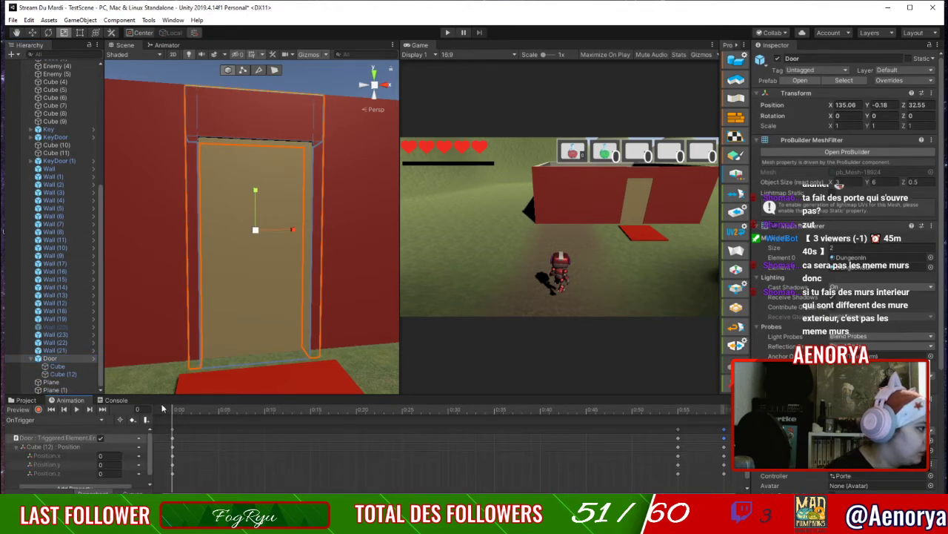
{"action": "left_click_drag", "start_coordinate": [192, 411], "coordinate": [374, 409]}
{"action": "left_click_drag", "start_coordinate": [312, 408], "coordinate": [165, 409]}
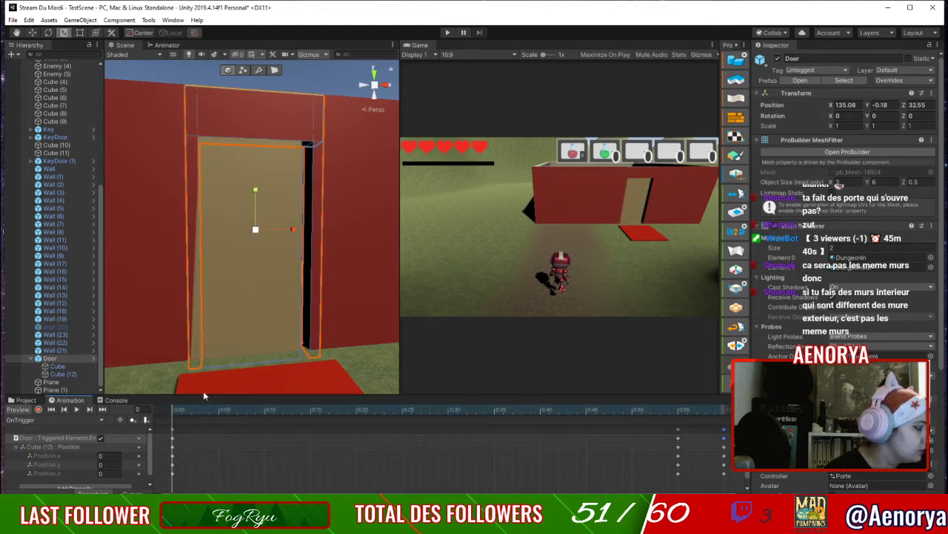
Move the Cube (12) panel along X to 0.23 at frame 0 to fill the door frame, and copy its Position.x value.
{"action": "right_click_drag", "start_coordinate": [289, 306], "coordinate": [239, 317]}
{"action": "middle_click_drag", "start_coordinate": [284, 284], "coordinate": [203, 299]}
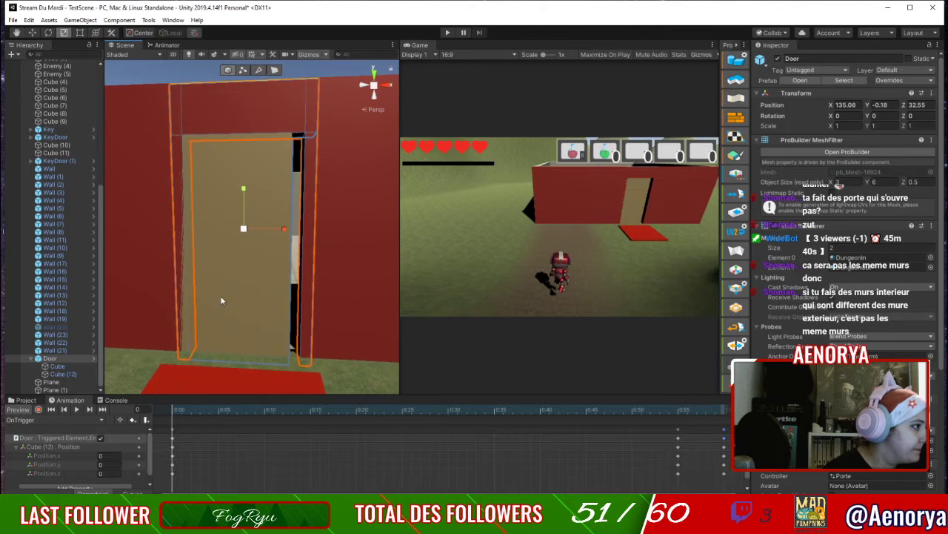
{"action": "right_click_drag", "start_coordinate": [274, 306], "coordinate": [290, 321]}
{"action": "middle_click_drag", "start_coordinate": [290, 321], "coordinate": [315, 350]}
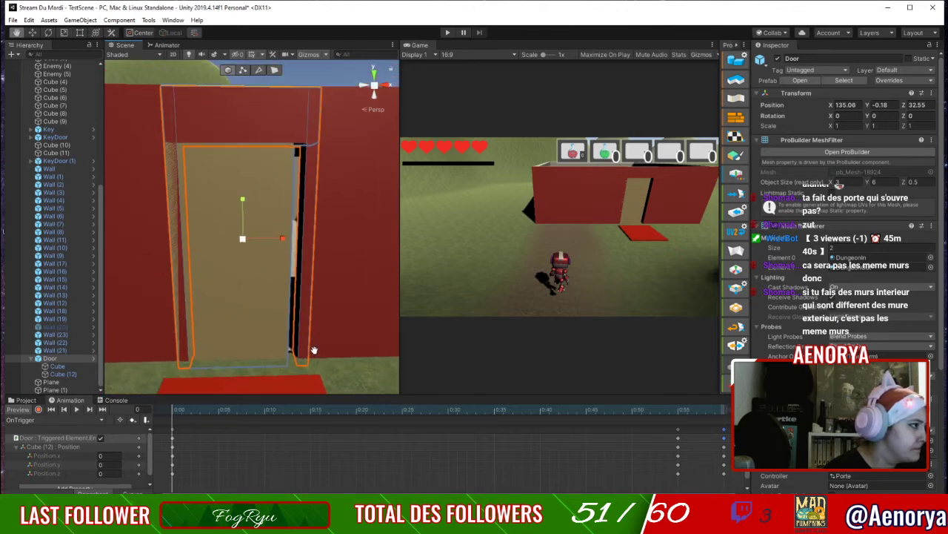
{"action": "key", "text": "w"}
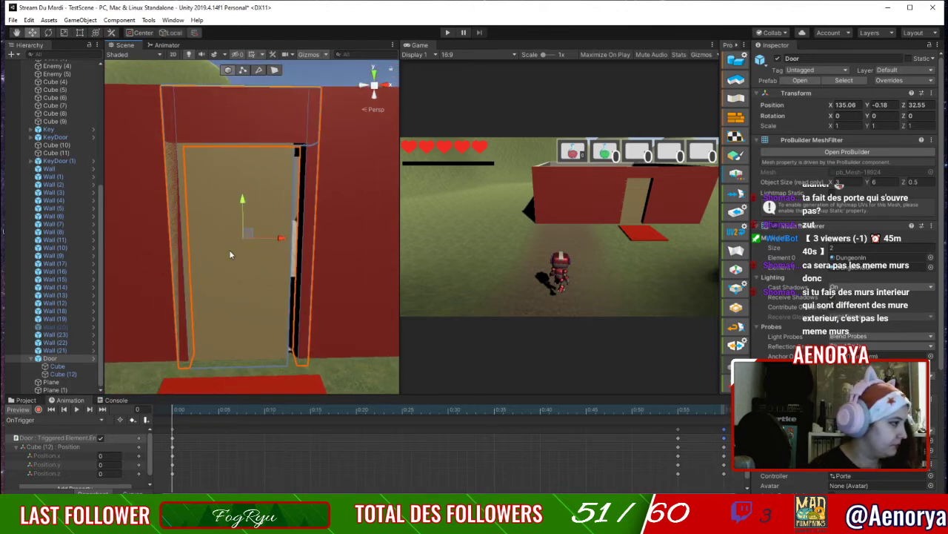
{"action": "mouse_move", "coordinate": [270, 237]}
{"action": "left_mouse_down"}
{"action": "mouse_move", "coordinate": [288, 239]}
{"action": "mouse_move", "coordinate": [278, 240]}
{"action": "left_mouse_up"}
{"action": "left_click", "coordinate": [65, 374]}
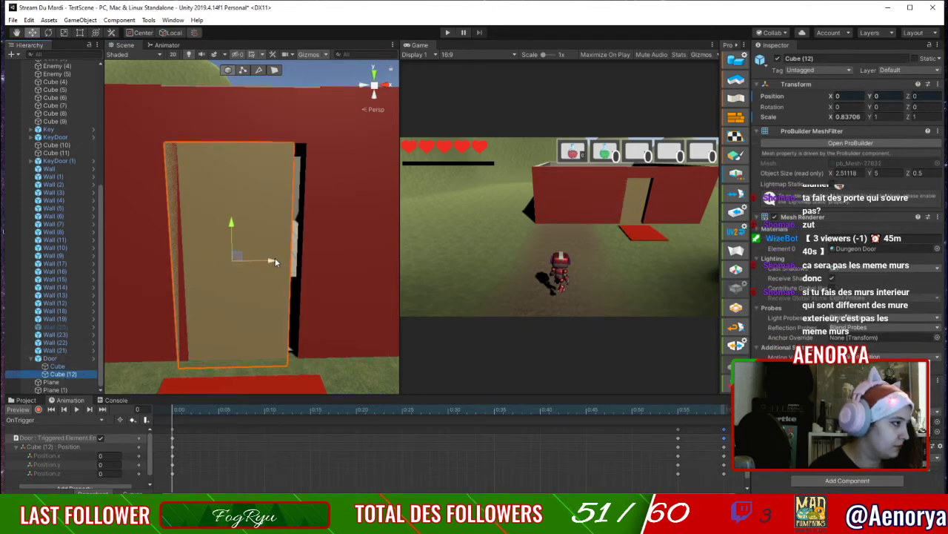
{"action": "left_click_drag", "start_coordinate": [274, 261], "coordinate": [286, 261]}
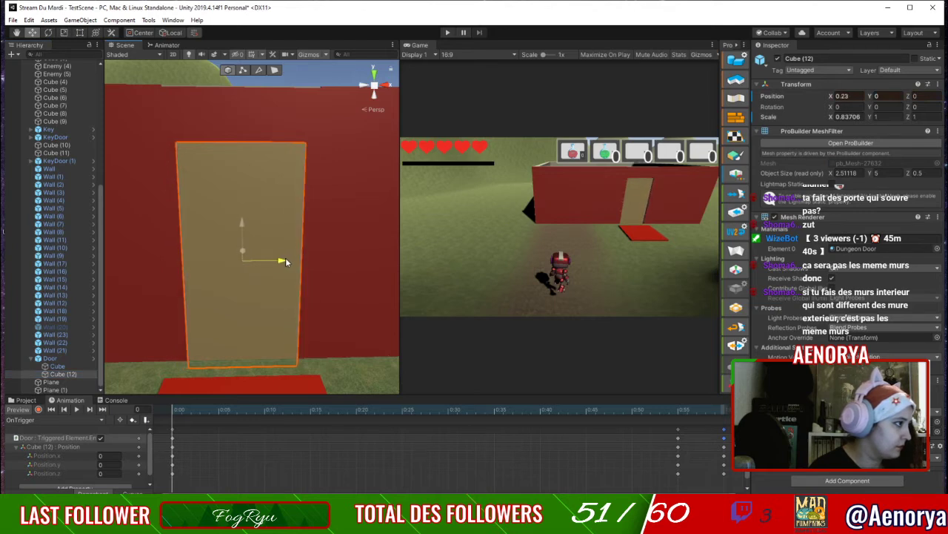
{"action": "left_click", "coordinate": [852, 96]}
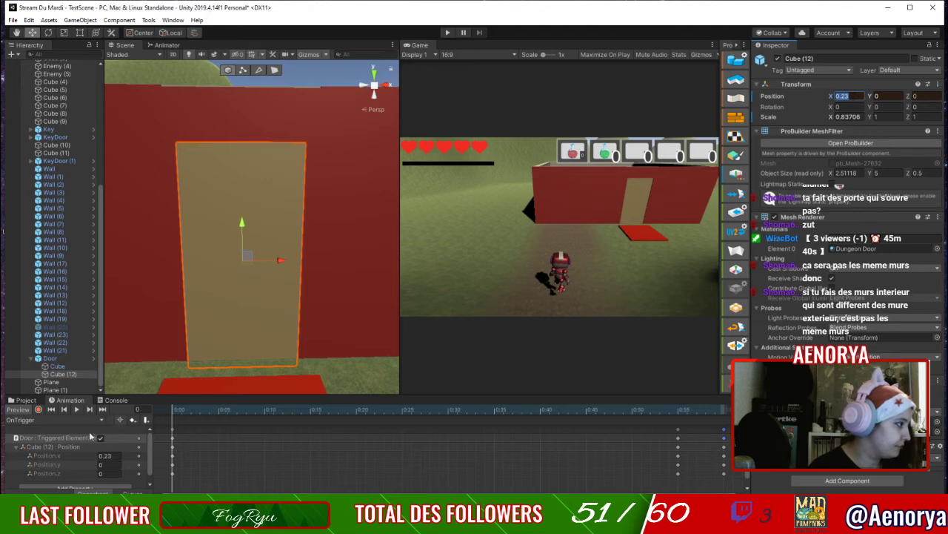
{"action": "left_click", "coordinate": [104, 455]}
{"action": "key", "text": "ctrl+c"}
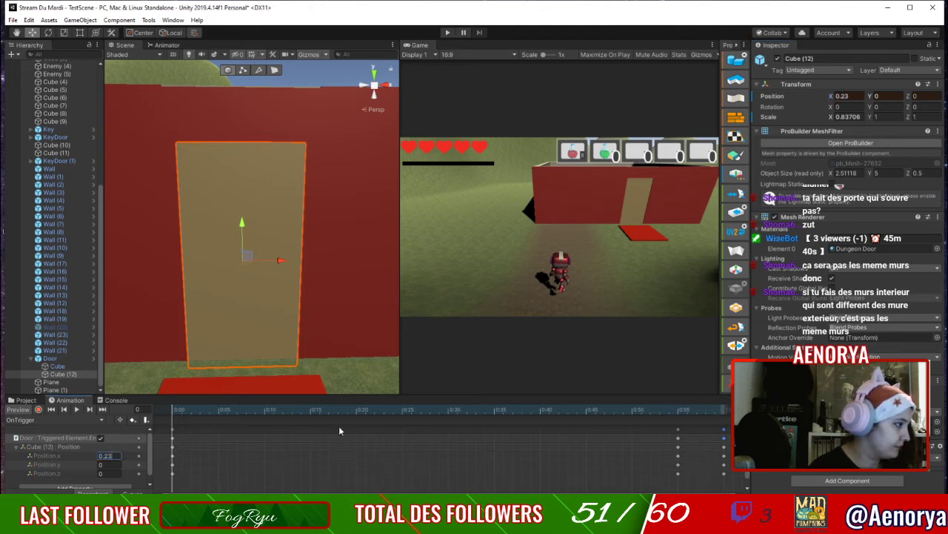
Set Cube (12)'s Position.x to 0.23 at the frame 55 and frame 60 keyframes of the OnTrigger clip, and save the scene.
{"action": "left_click_drag", "start_coordinate": [193, 406], "coordinate": [675, 423]}
{"action": "left_click", "coordinate": [679, 429]}
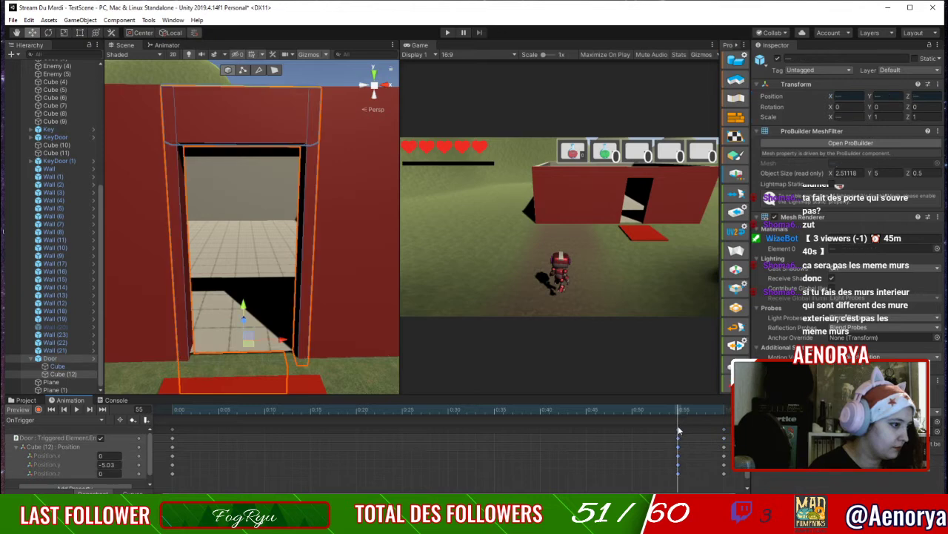
{"action": "left_click", "coordinate": [107, 464]}
{"action": "type", "text": "0.23"}
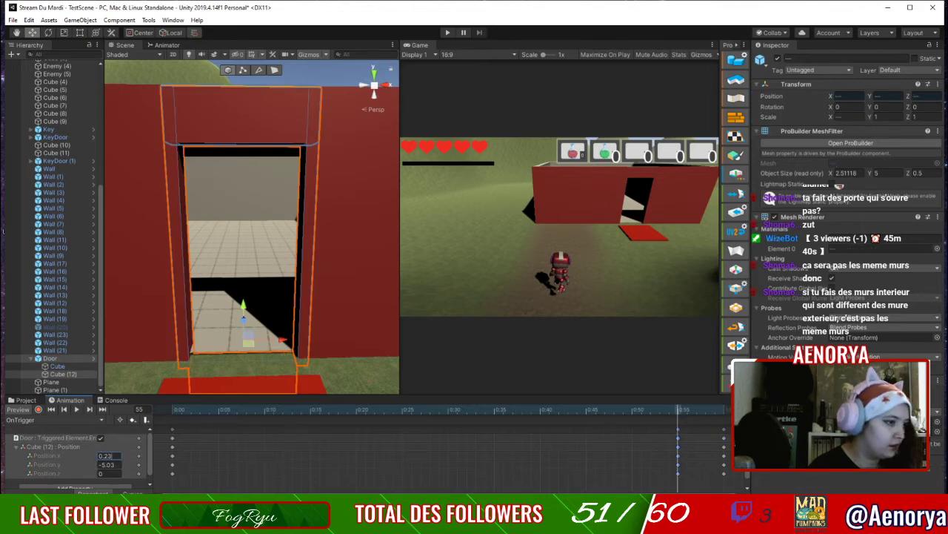
{"action": "left_click", "coordinate": [727, 412]}
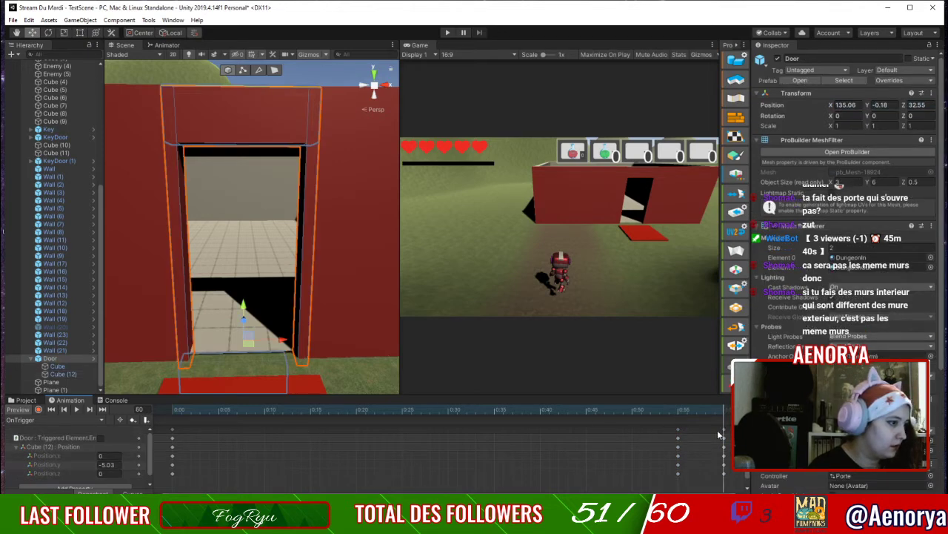
{"action": "left_click", "coordinate": [724, 430]}
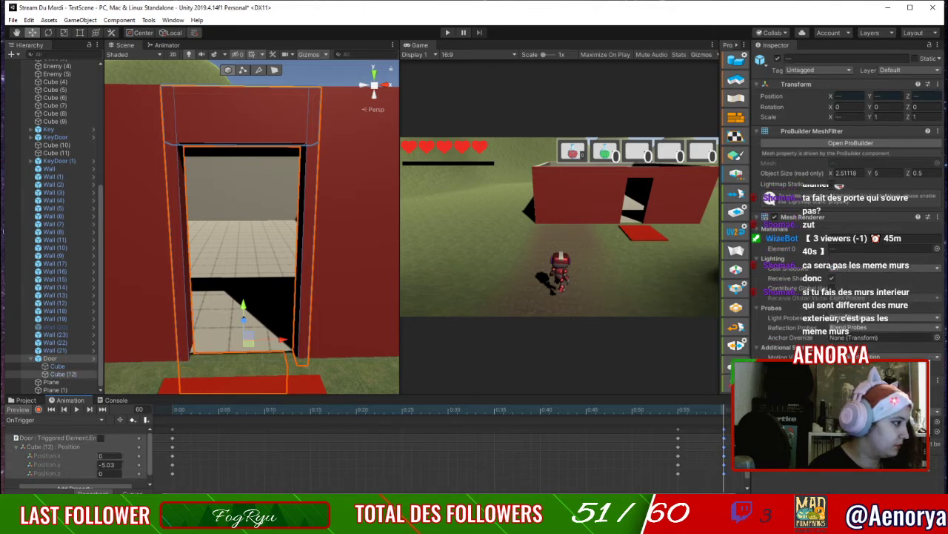
{"action": "key", "text": "ctrl+v"}
{"action": "key", "text": "ctrl+s"}
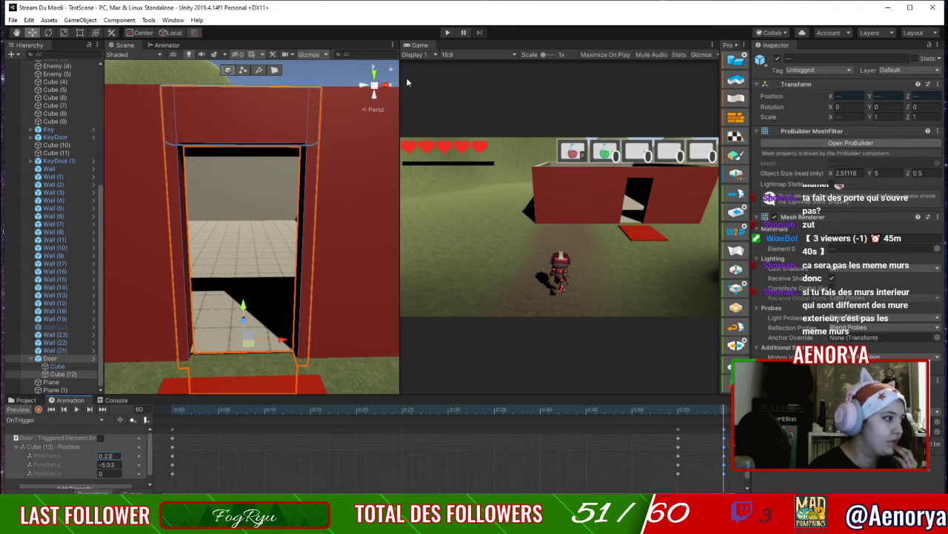
Set Cube (12)'s Position.x to 0.23 at the frame 0 keyframe of the OnTrigger clip and save the scene.
{"action": "left_click_drag", "start_coordinate": [220, 411], "coordinate": [146, 417]}
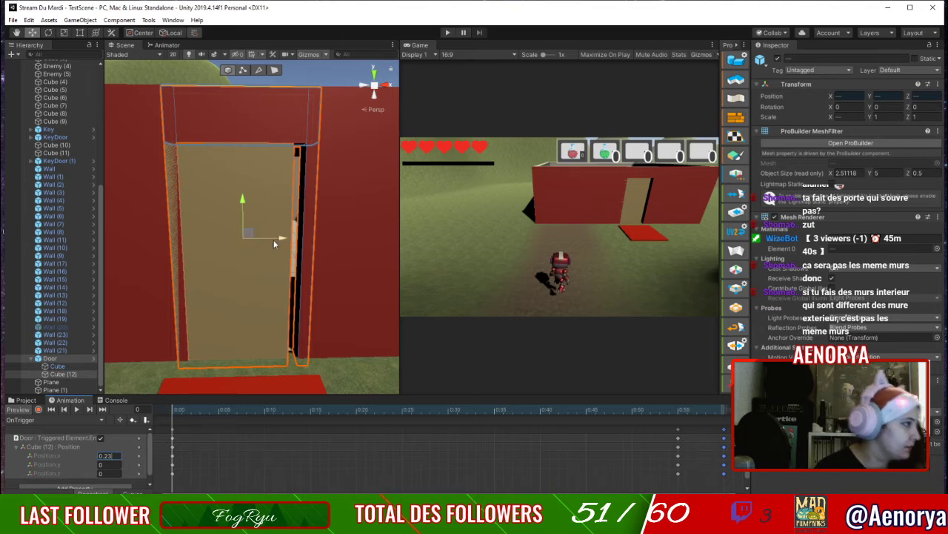
{"action": "left_click_drag", "start_coordinate": [273, 239], "coordinate": [281, 235]}
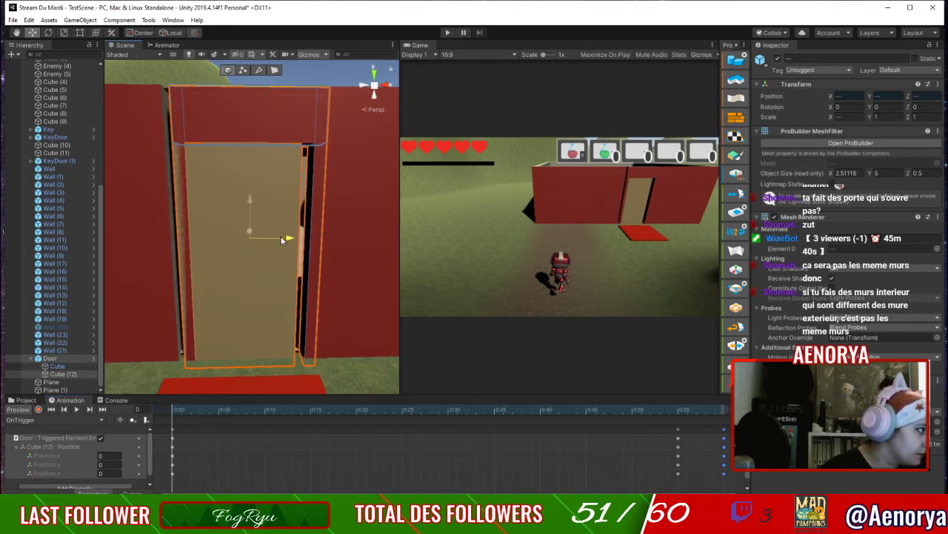
{"action": "key", "text": "ctrl+z"}
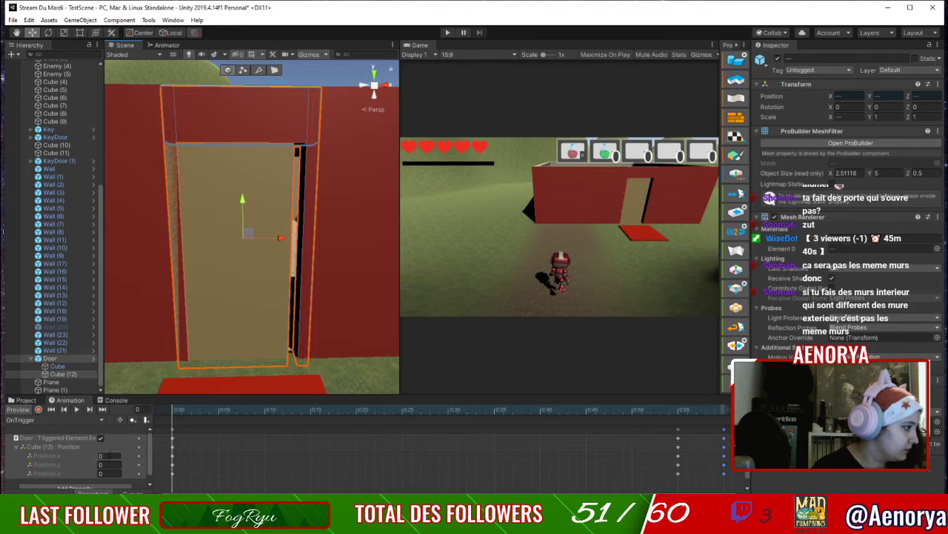
{"action": "left_click", "coordinate": [118, 455]}
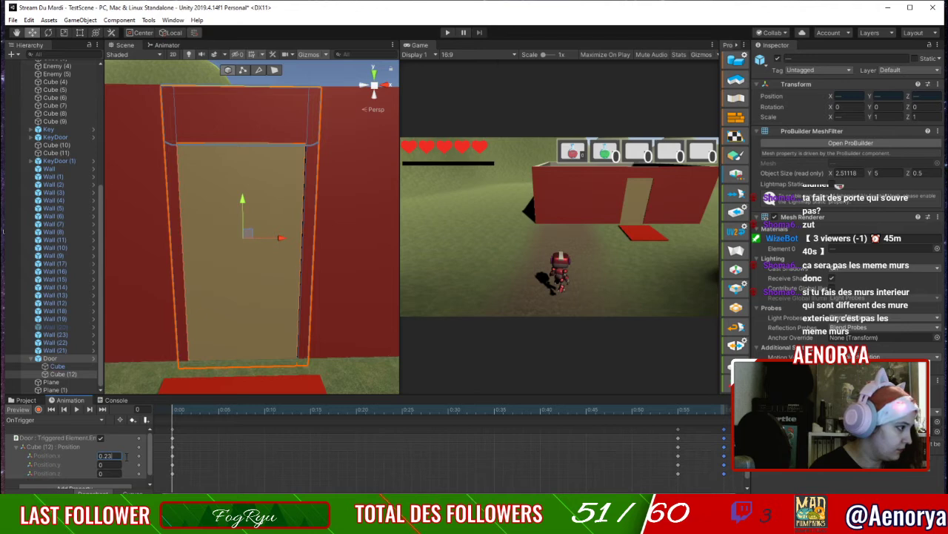
{"action": "key", "text": "ctrl+s"}
{"action": "left_click_drag", "start_coordinate": [224, 412], "coordinate": [146, 421]}
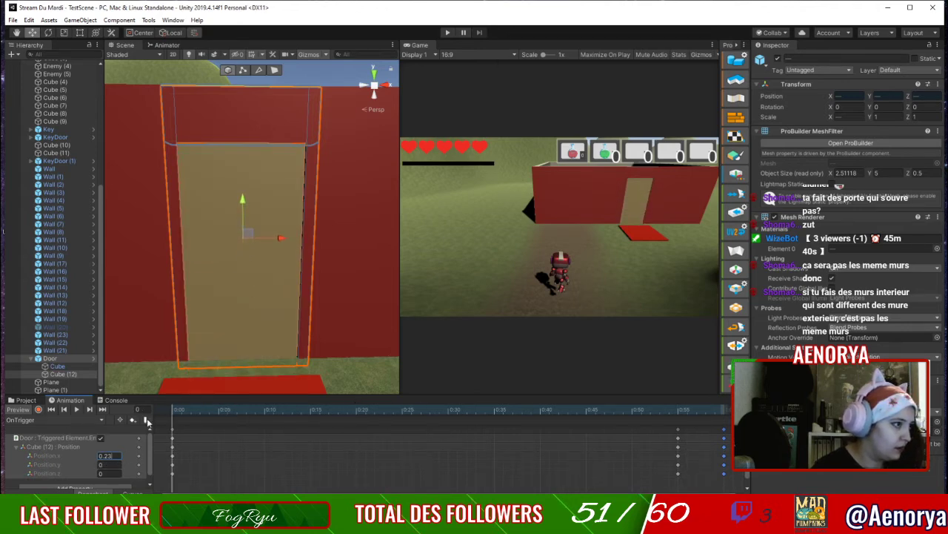
Run the game, walk the character onto the red floor switch and back off to test the corrected door animation, and stop the game.
{"action": "left_click", "coordinate": [448, 33]}
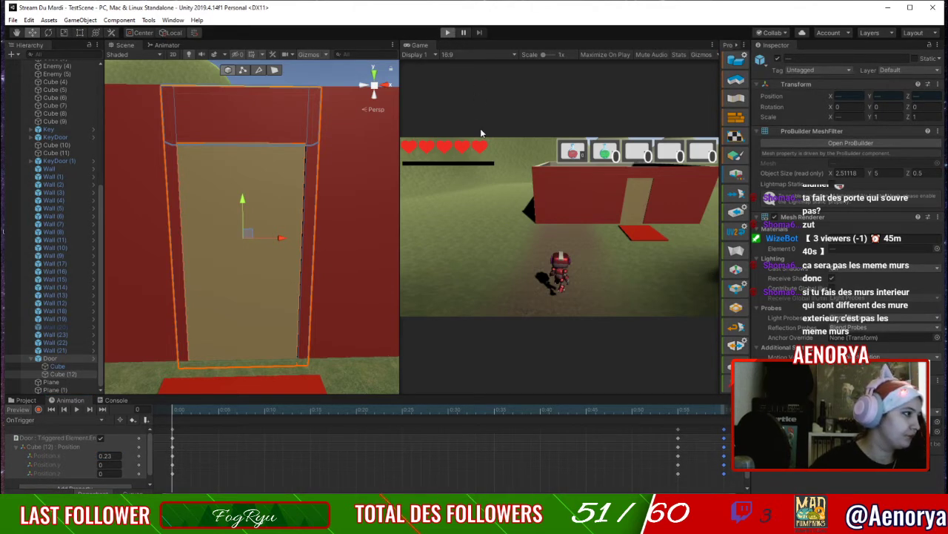
{"action": "key", "text": "d"}
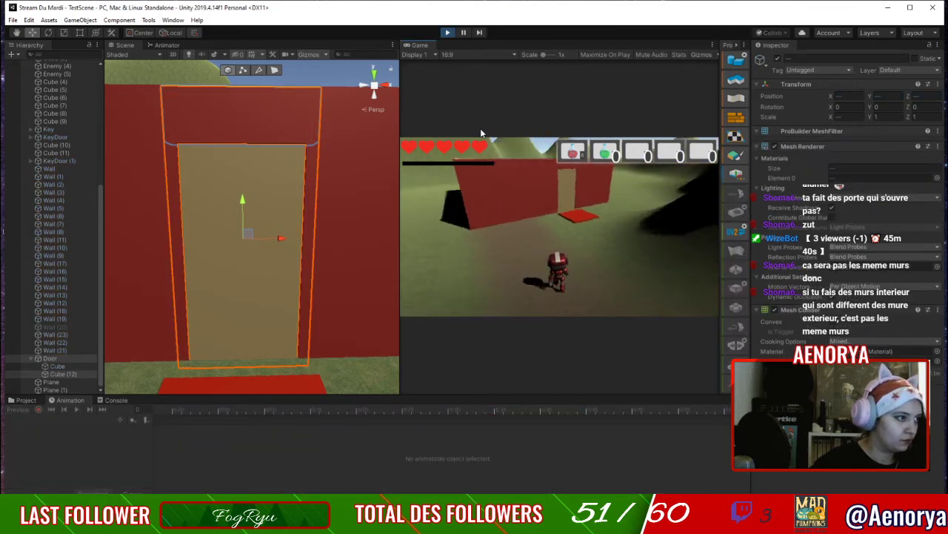
{"action": "key", "text": "w"}
{"action": "key", "text": "d"}
{"action": "key", "text": "a"}
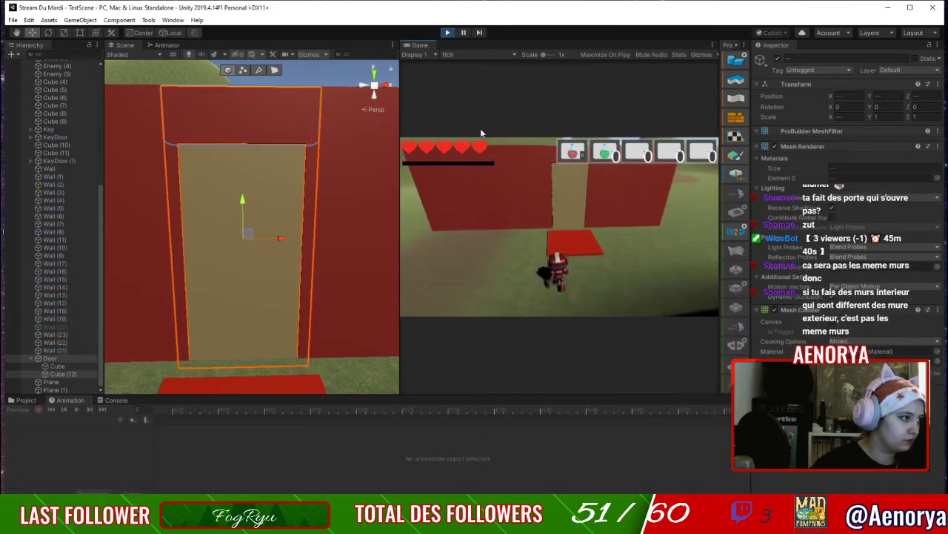
{"action": "key", "text": "w"}
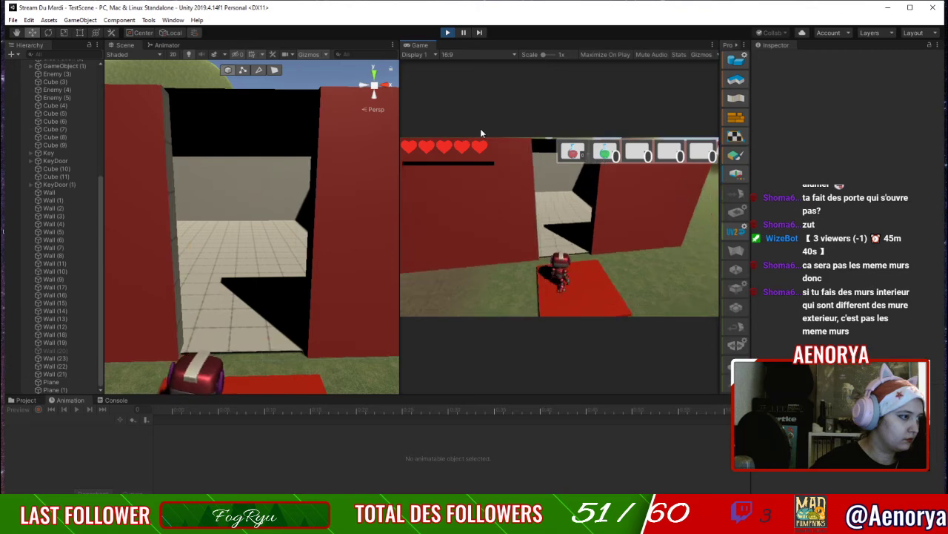
{"action": "key", "text": "s"}
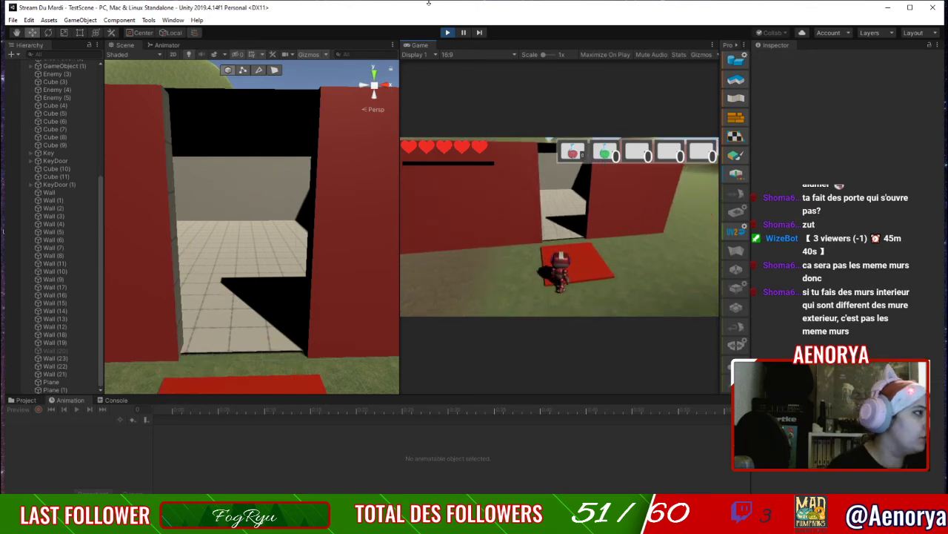
{"action": "left_click", "coordinate": [448, 32]}
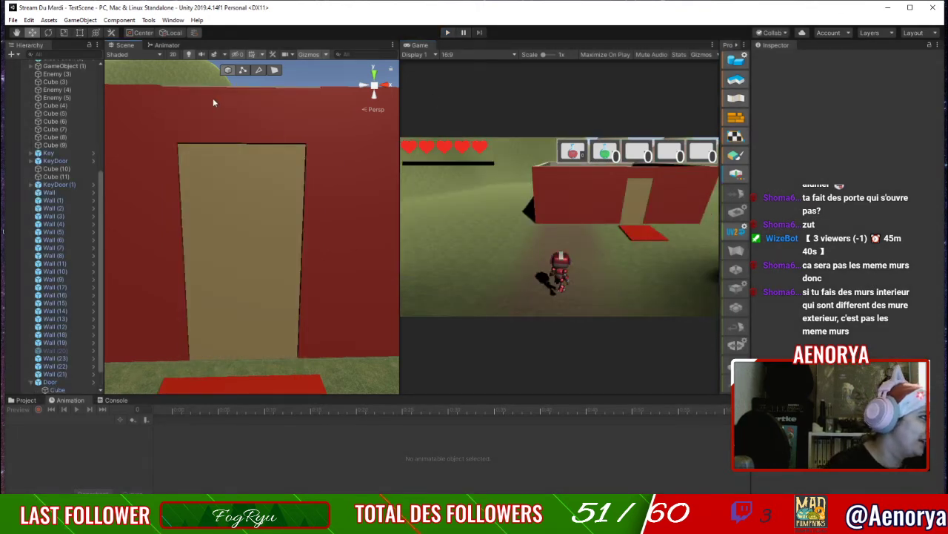
Select the Door and inspect its OnTrigger clip at frame 60, including the Triggered Element enabled keyframe and the Door's components.
{"action": "left_click", "coordinate": [213, 98]}
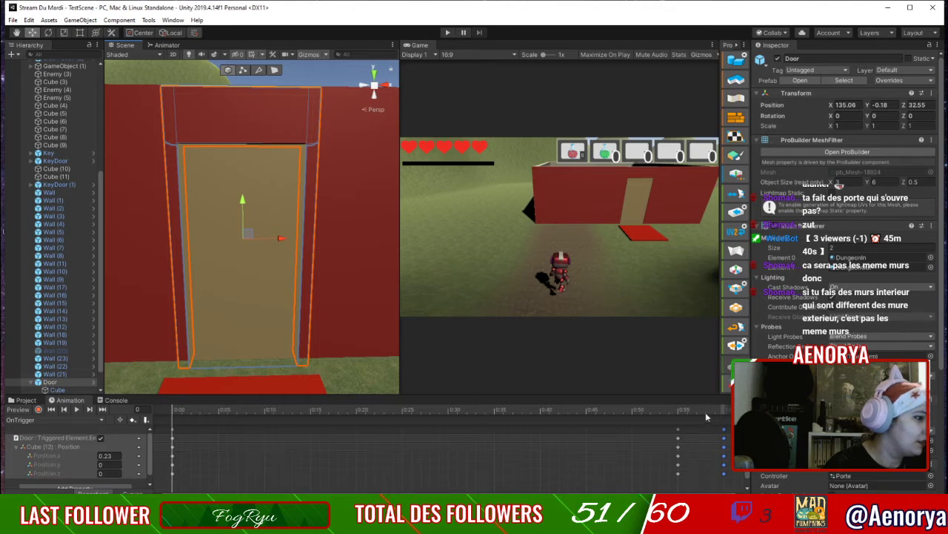
{"action": "left_click_drag", "start_coordinate": [706, 412], "coordinate": [724, 411]}
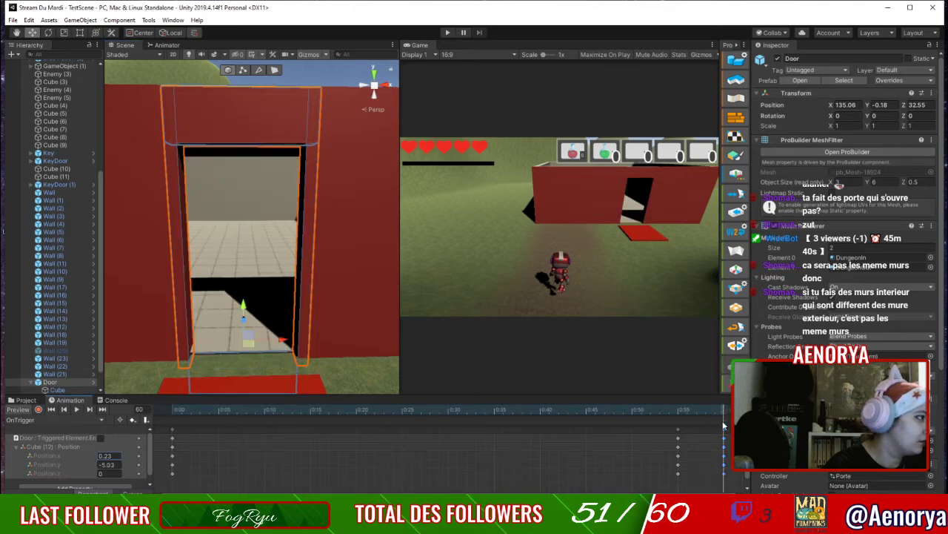
{"action": "left_click", "coordinate": [725, 437]}
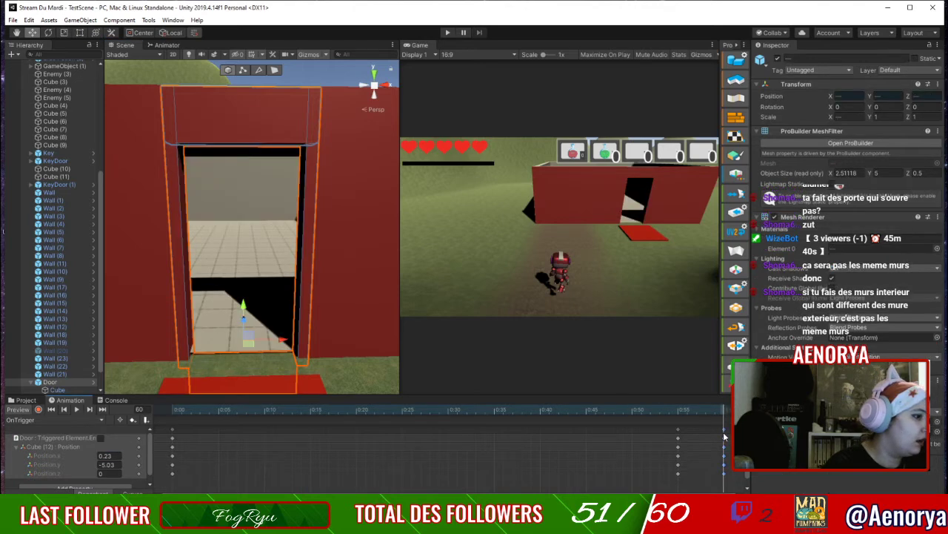
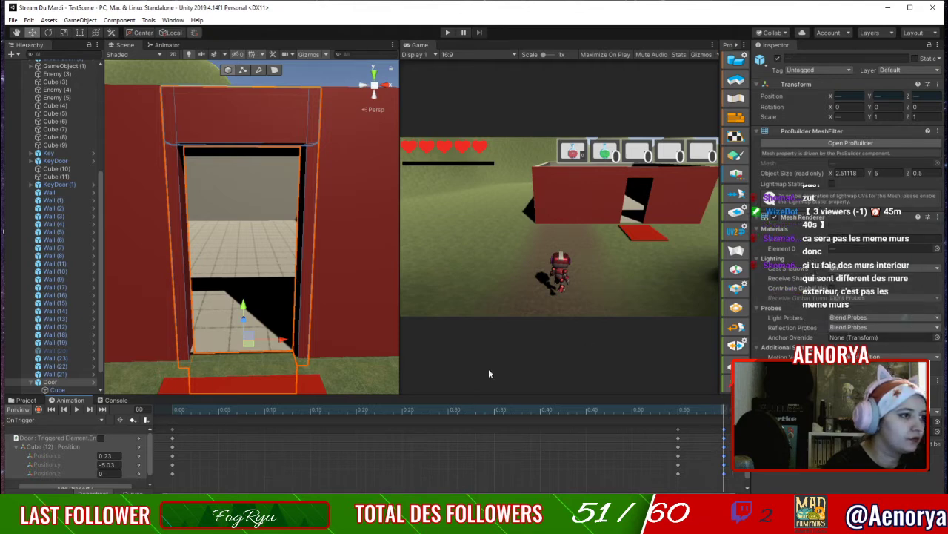
{"action": "left_click", "coordinate": [37, 440]}
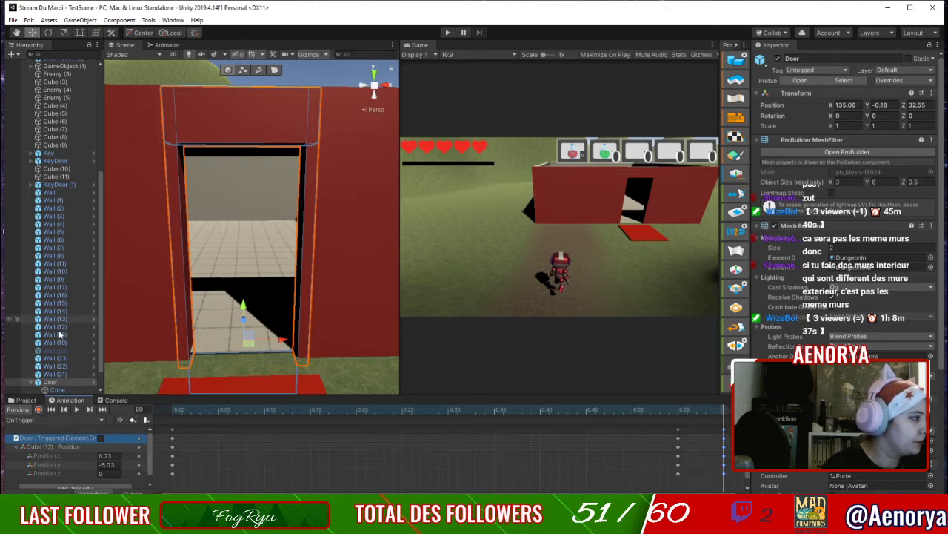
{"action": "scroll", "coordinate": [845, 222], "scroll_direction": "down", "scroll_amount": 5}
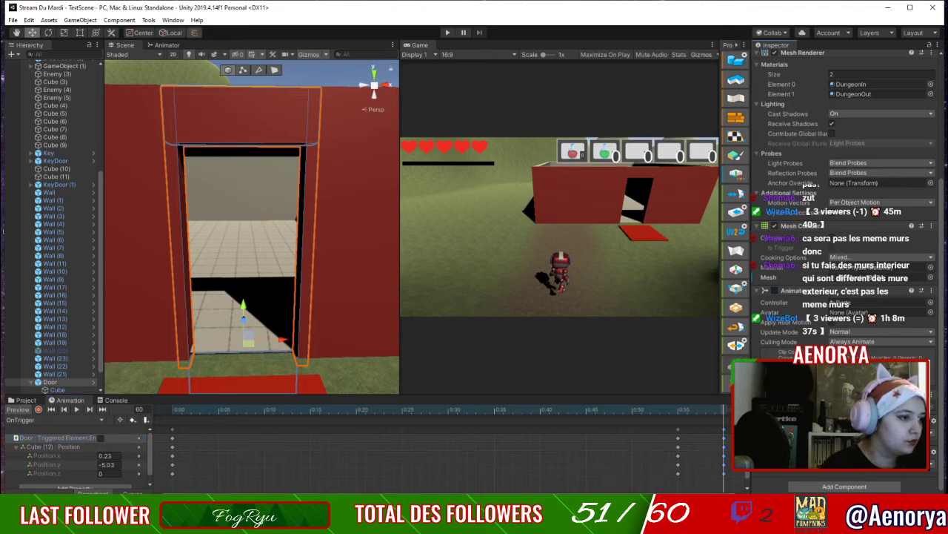
Switch to Visual Studio and review the TriggerEvent and OnDisable methods in TriggeredElement.cs.
{"action": "key", "text": "alt+Tab"}
{"action": "left_click", "coordinate": [107, 328]}
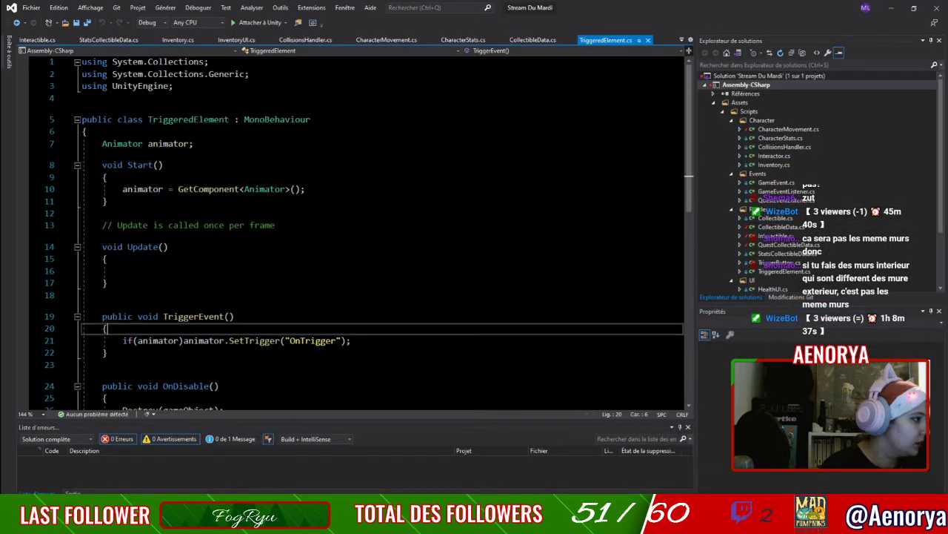
{"action": "scroll", "coordinate": [356, 233], "scroll_direction": "down", "scroll_amount": 5}
{"action": "scroll", "coordinate": [356, 233], "scroll_direction": "up", "scroll_amount": 4}
{"action": "left_click", "coordinate": [219, 374]}
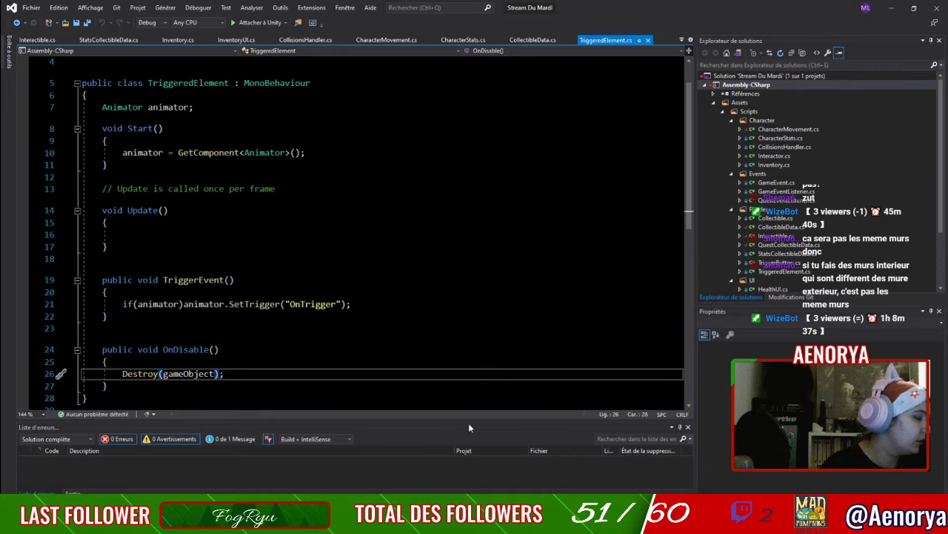
{"action": "left_click", "coordinate": [400, 328]}
{"action": "scroll", "coordinate": [400, 318], "scroll_direction": "up", "scroll_amount": 1}
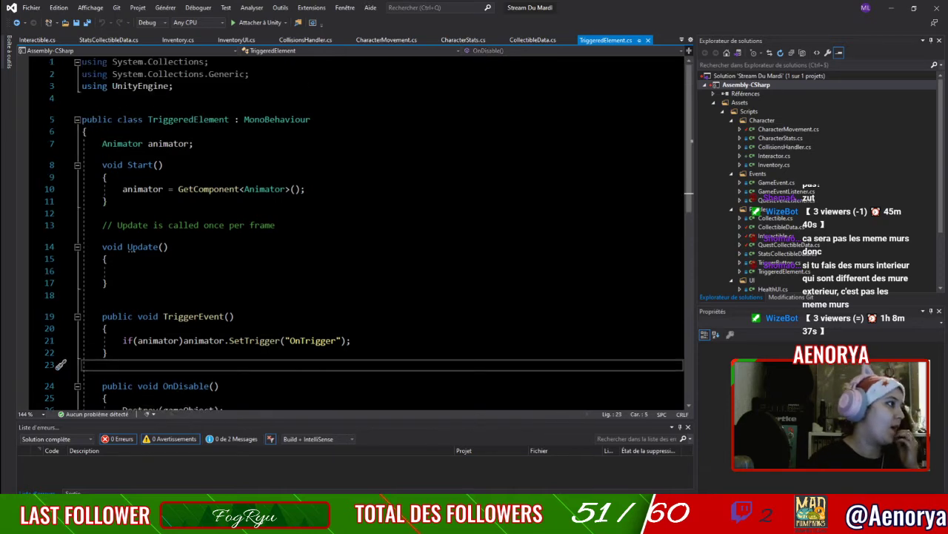
Declare "public bool destroyWhenUsed = true;" as the first field of the TriggeredElement class, save the script and return to Unity.
{"action": "left_click", "coordinate": [88, 131]}
{"action": "key", "text": "Return"}
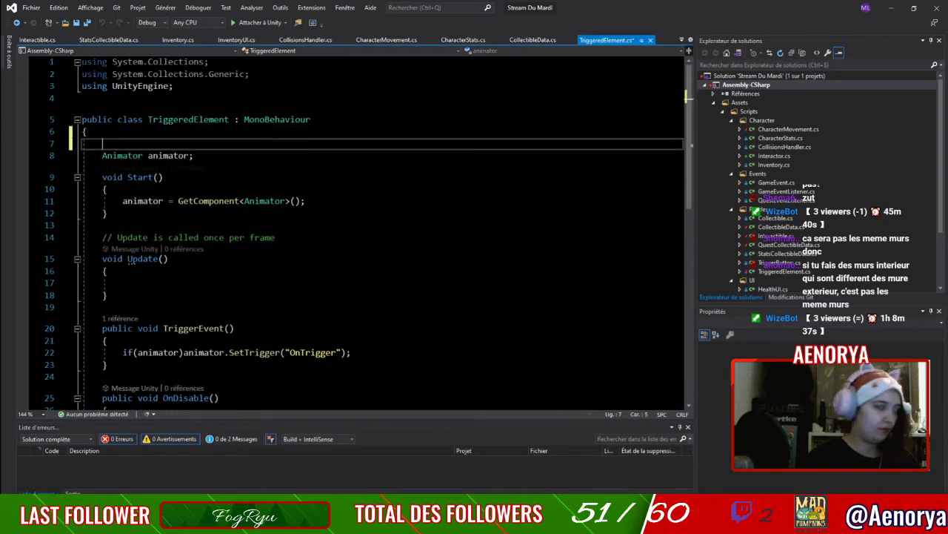
{"action": "type", "text": "oy"}
{"action": "key", "text": "BackSpace"}
{"action": "key", "text": "BackSpace"}
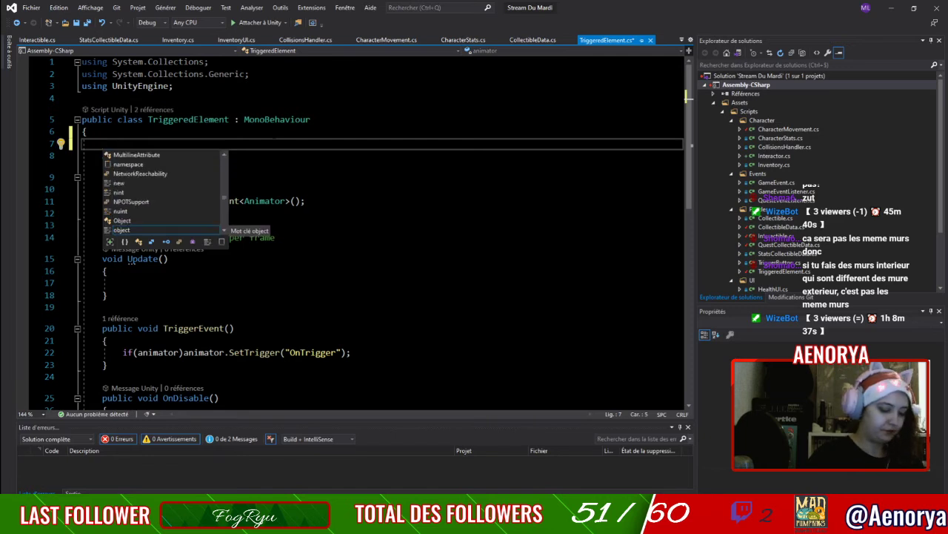
{"action": "type", "text": "public boo"}
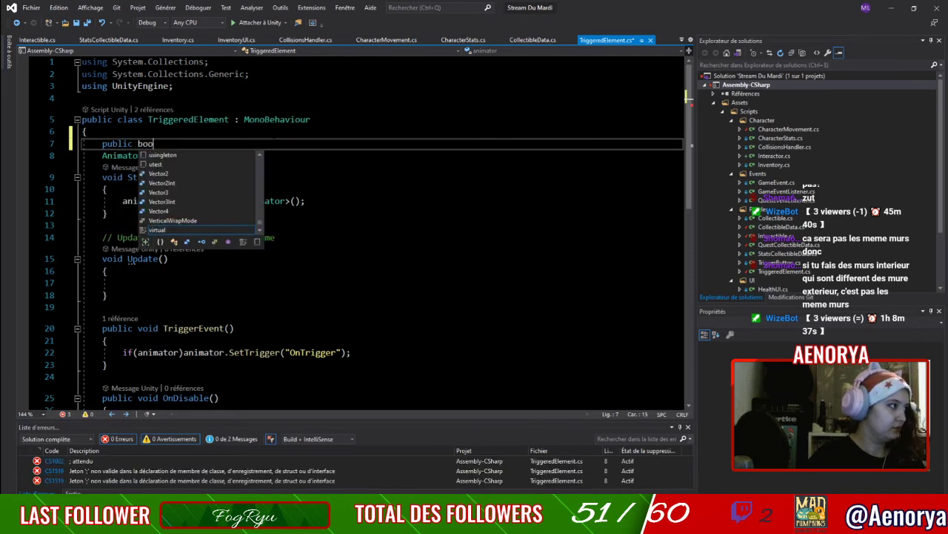
{"action": "type", "text": "l dest"}
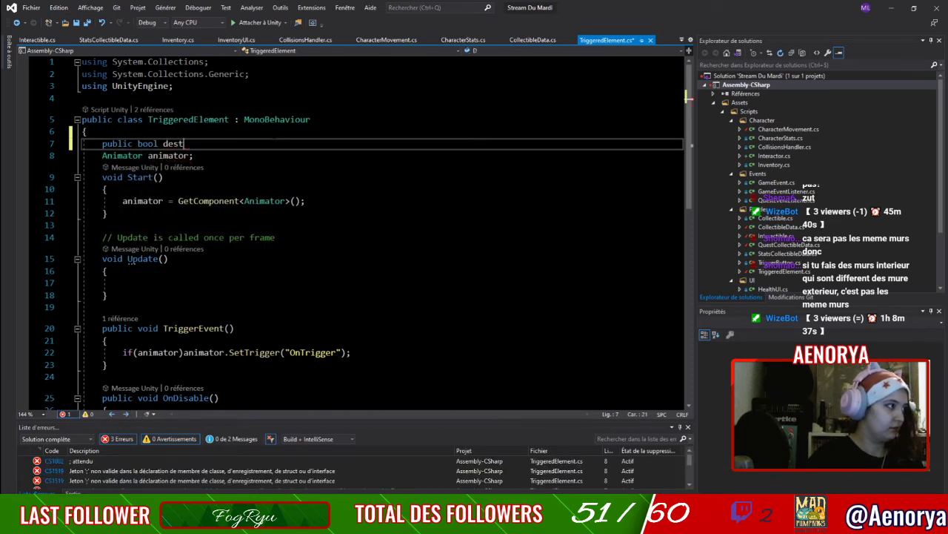
{"action": "type", "text": "r"}
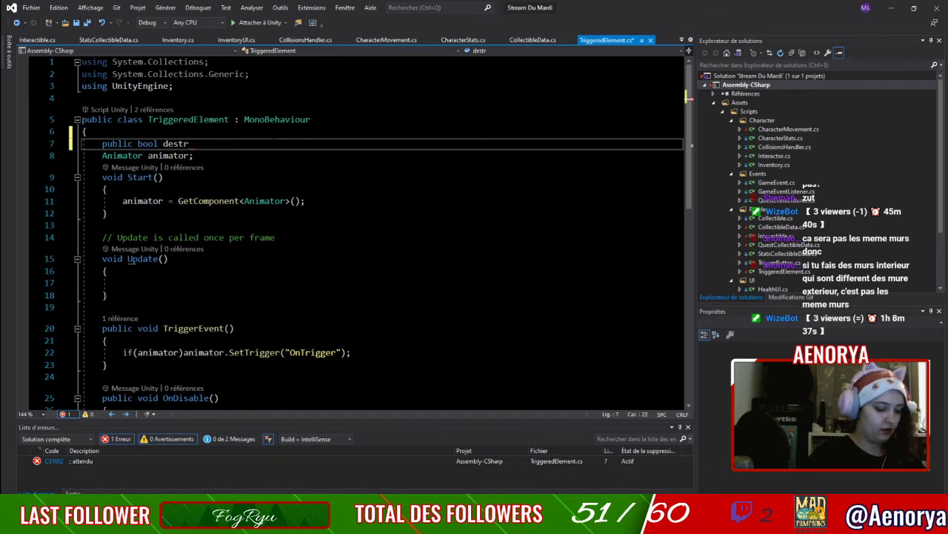
{"action": "type", "text": "oyXW"}
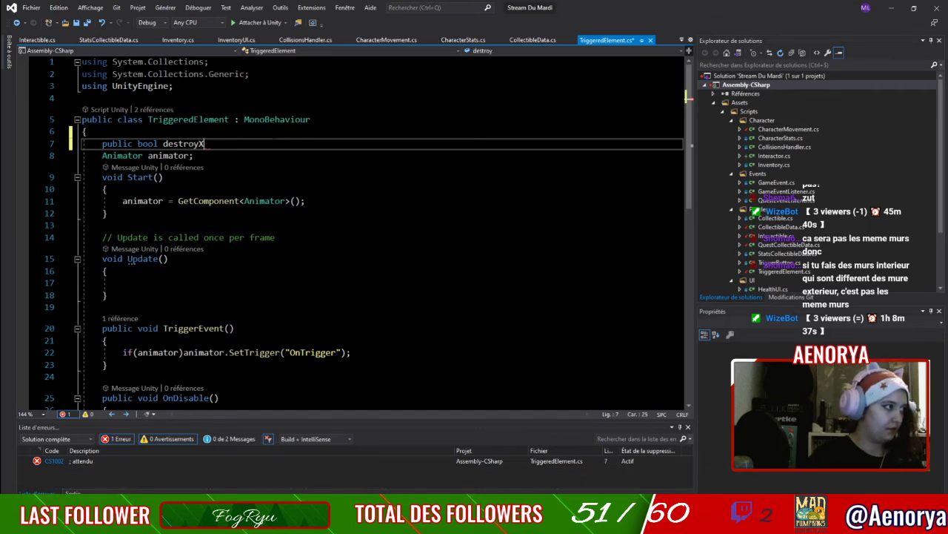
{"action": "key", "text": "BackSpace"}
{"action": "type", "text": "When"}
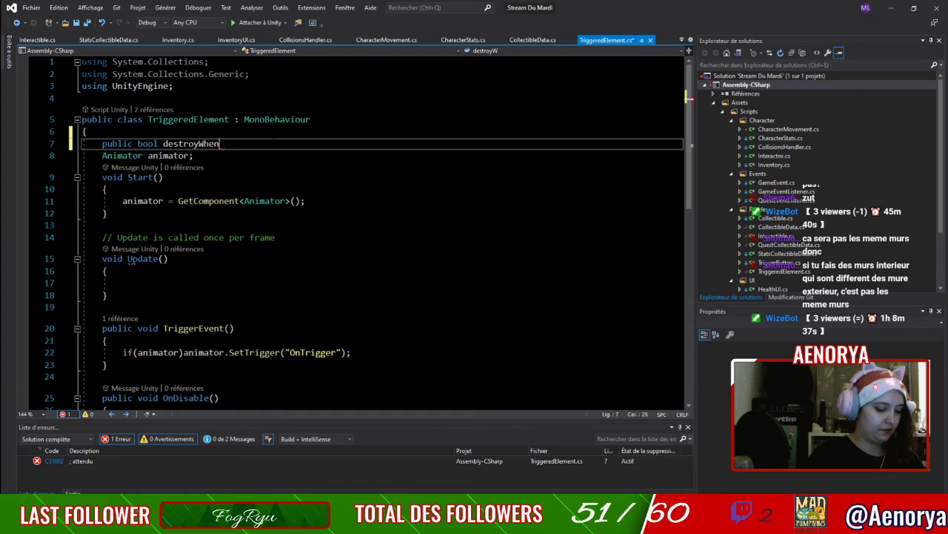
{"action": "type", "text": "Used"}
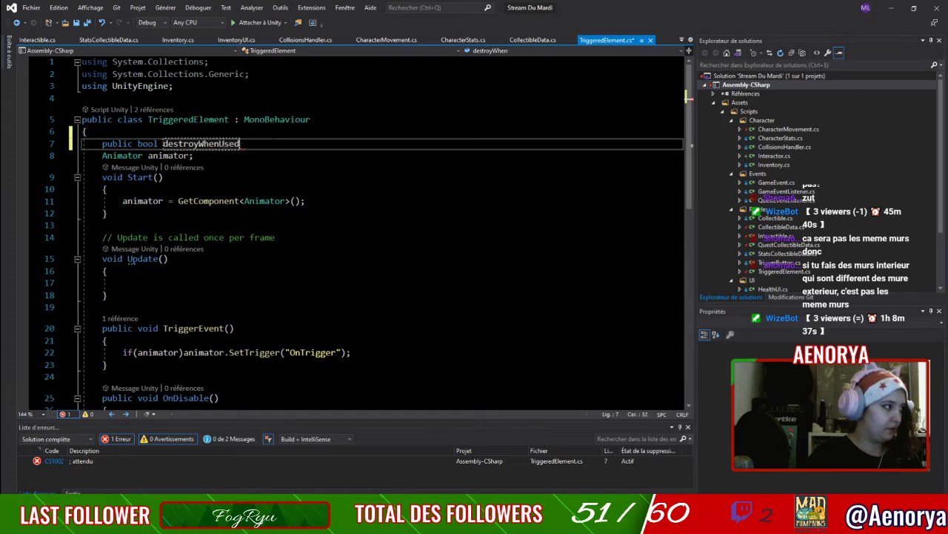
{"action": "type", "text": " ="}
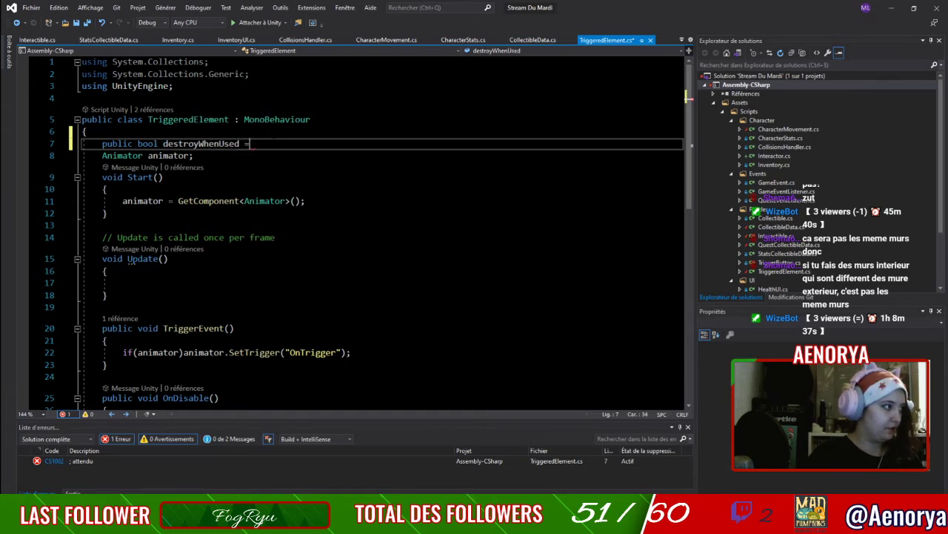
{"action": "type", "text": " trua;"}
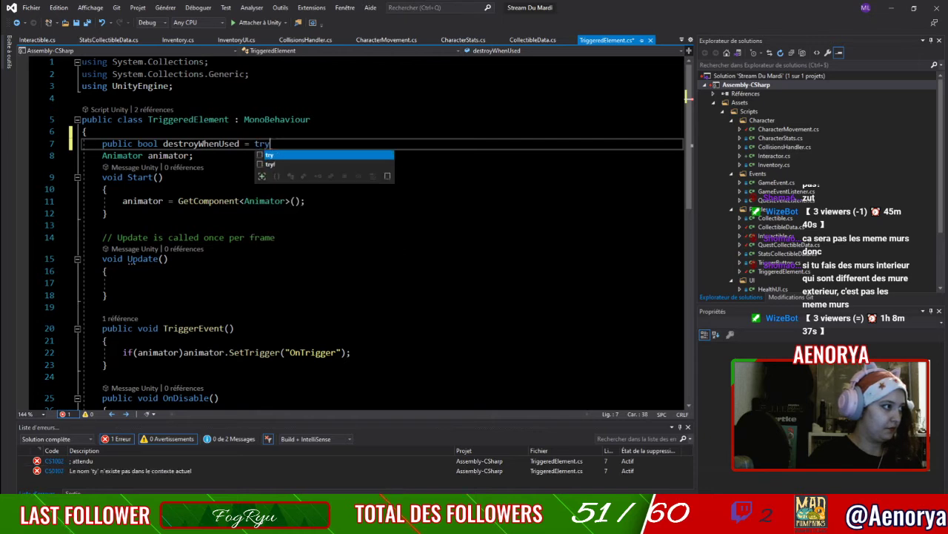
{"action": "key", "text": "BackSpace"}
{"action": "key", "text": "BackSpace"}
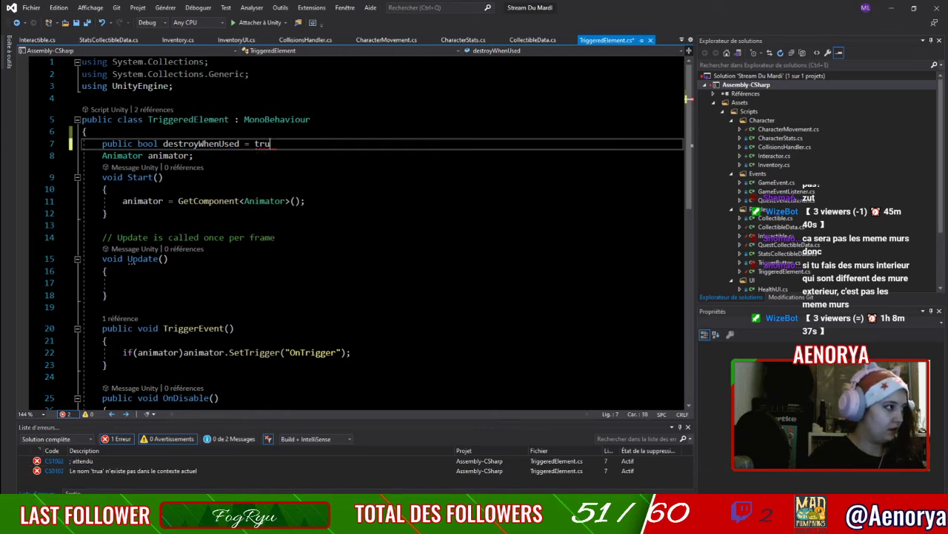
{"action": "type", "text": "e;"}
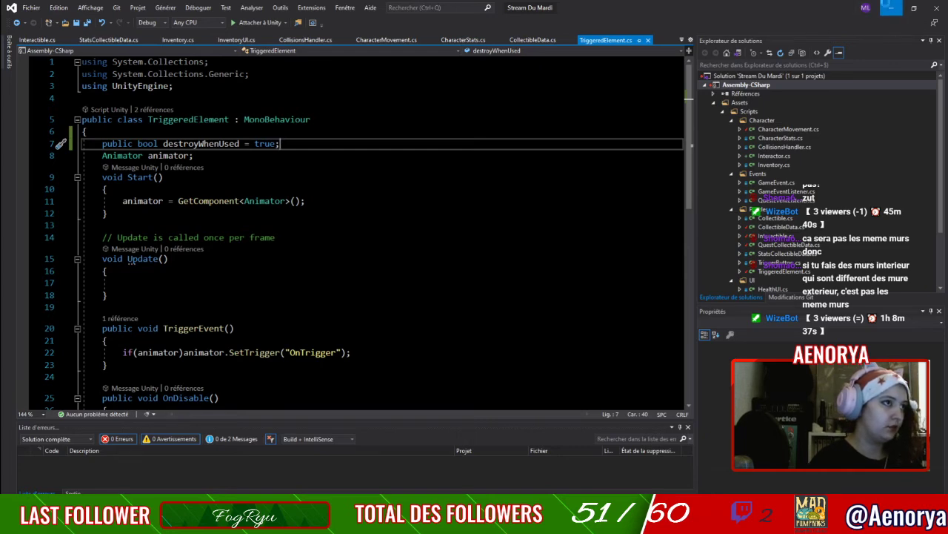
{"action": "left_click", "coordinate": [892, 7]}
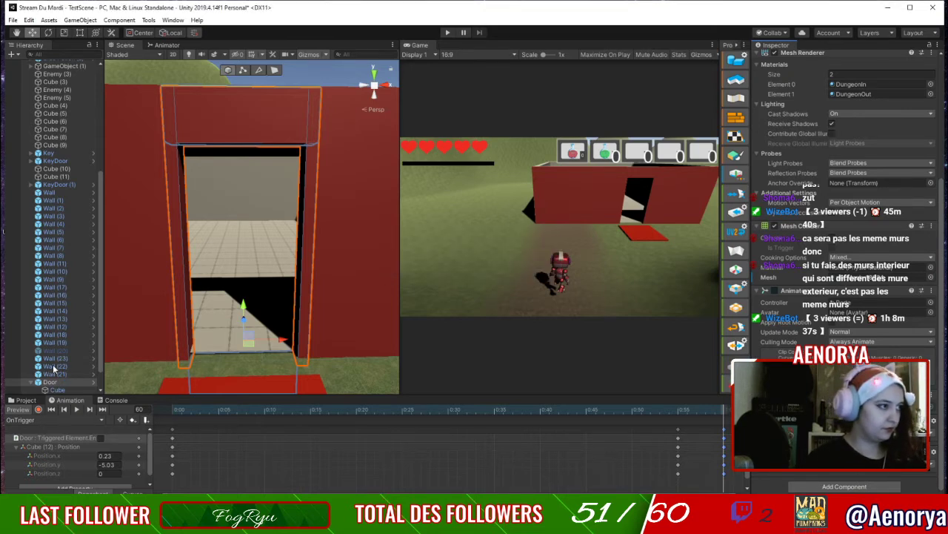
{"action": "left_click", "coordinate": [57, 390]}
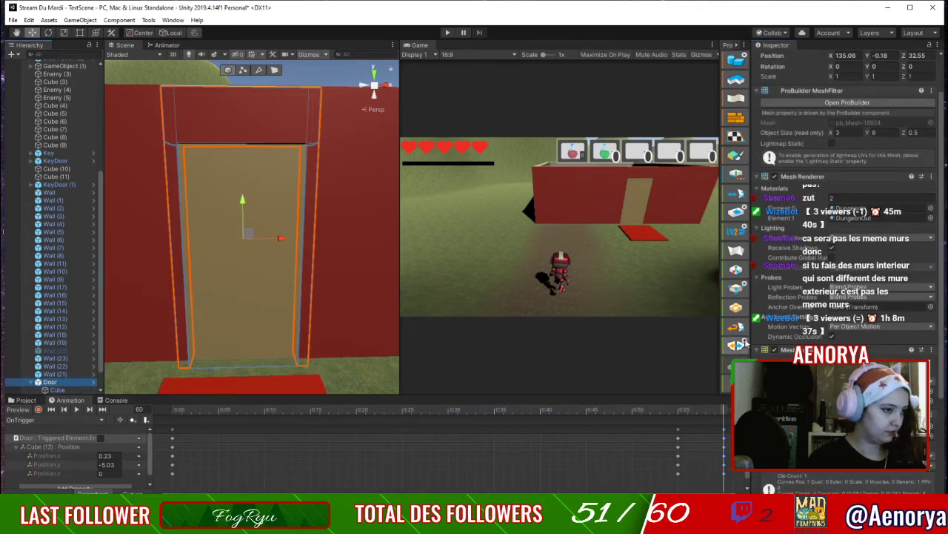
{"action": "left_click", "coordinate": [74, 445]}
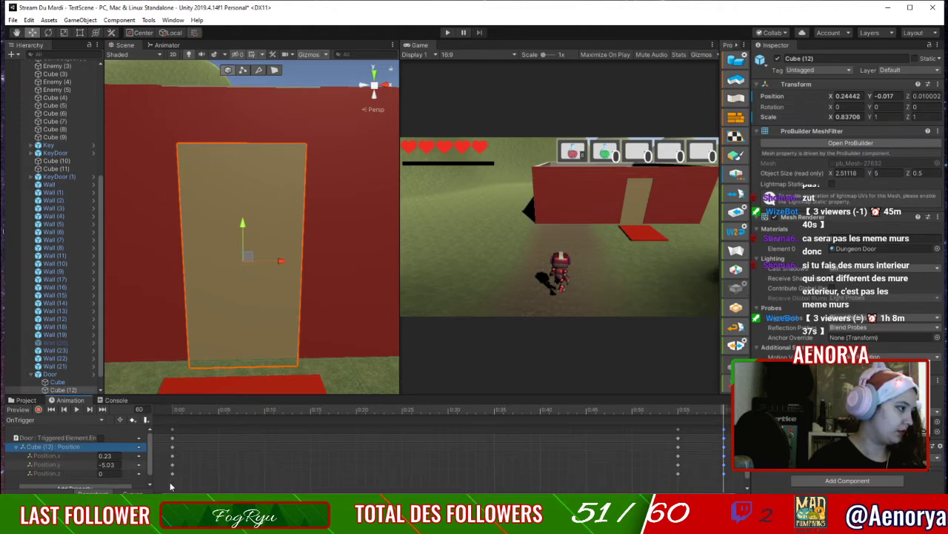
{"action": "left_click_drag", "start_coordinate": [163, 489], "coordinate": [747, 394]}
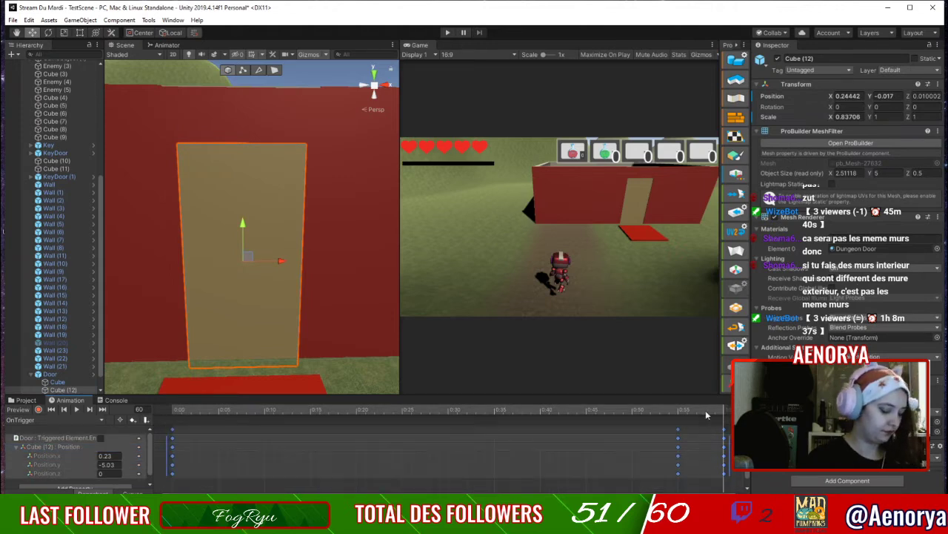
{"action": "right_click", "coordinate": [189, 443]}
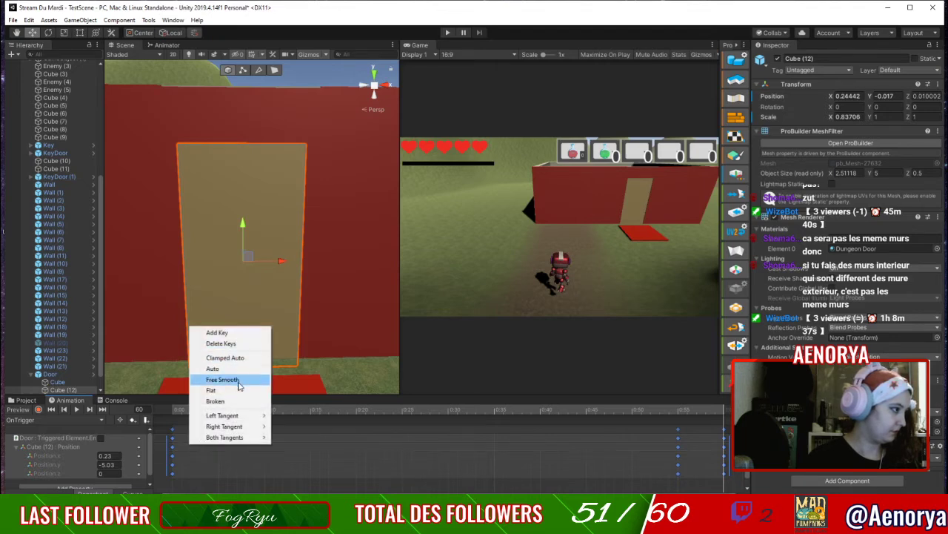
{"action": "left_click", "coordinate": [226, 483]}
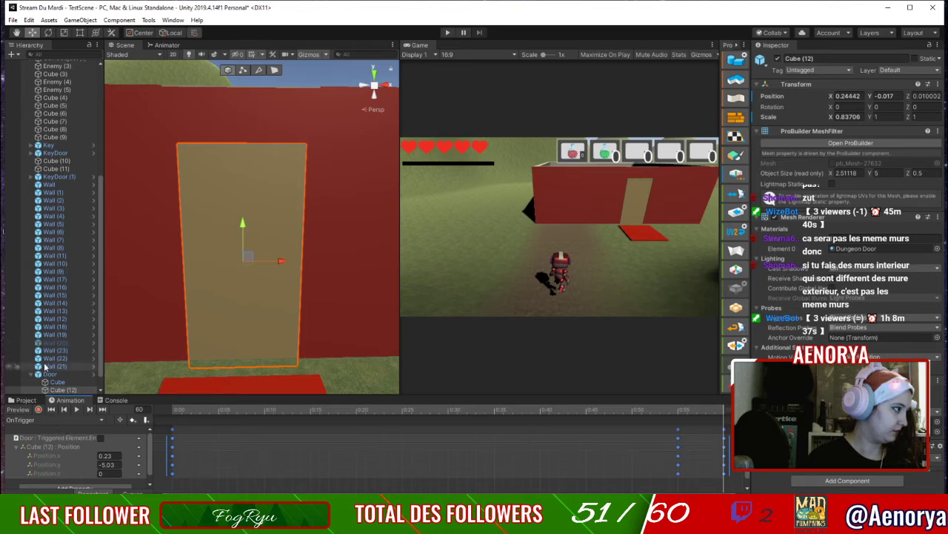
{"action": "scroll", "coordinate": [44, 366], "scroll_direction": "down", "scroll_amount": 1}
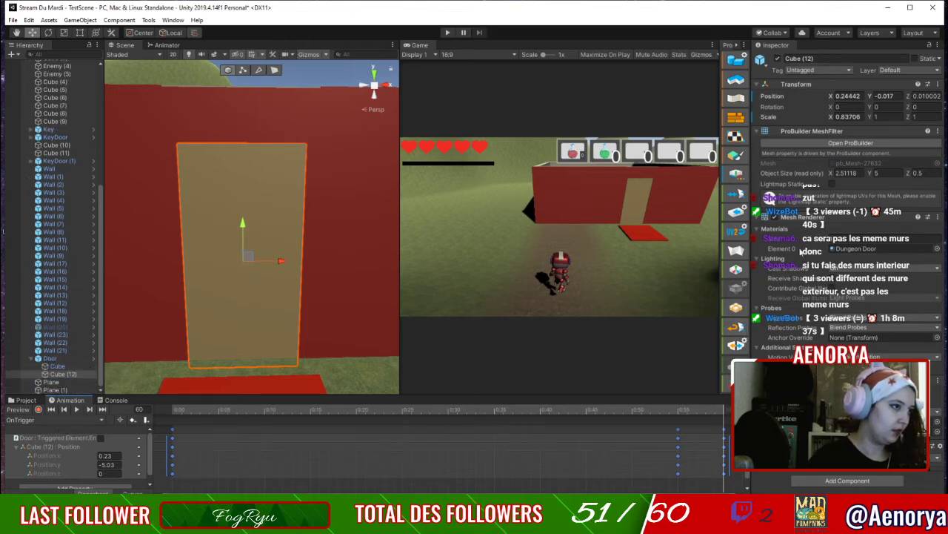
Copy the Animator component of the Door object.
{"action": "left_click", "coordinate": [50, 357]}
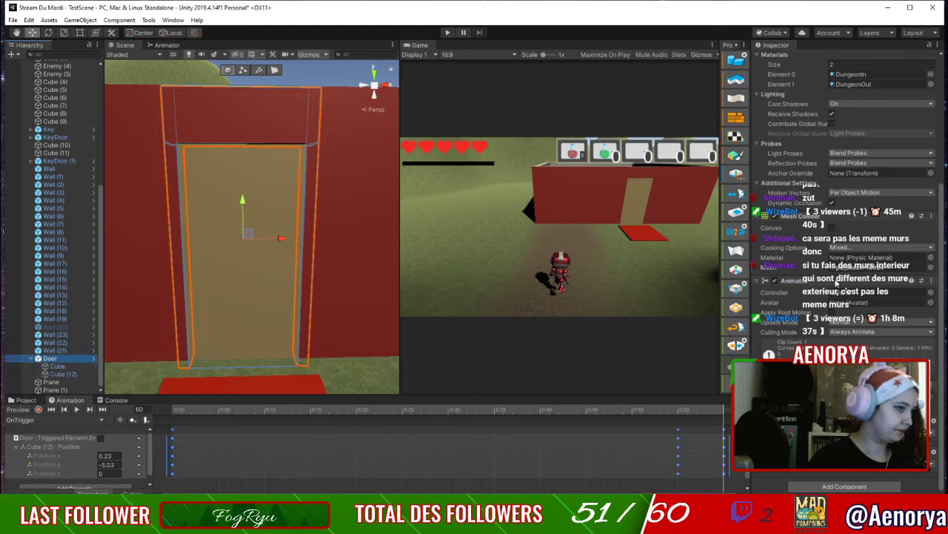
{"action": "left_click", "coordinate": [932, 280]}
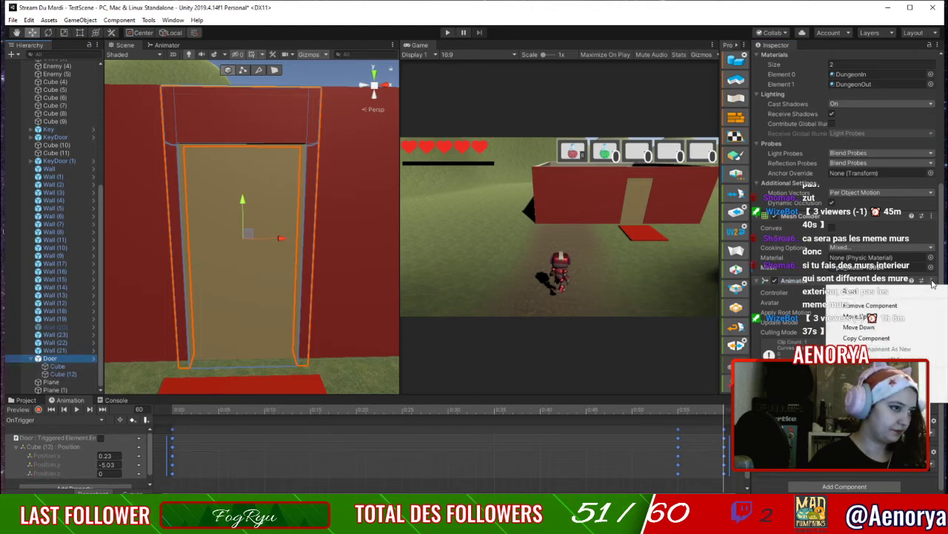
{"action": "left_click", "coordinate": [879, 341]}
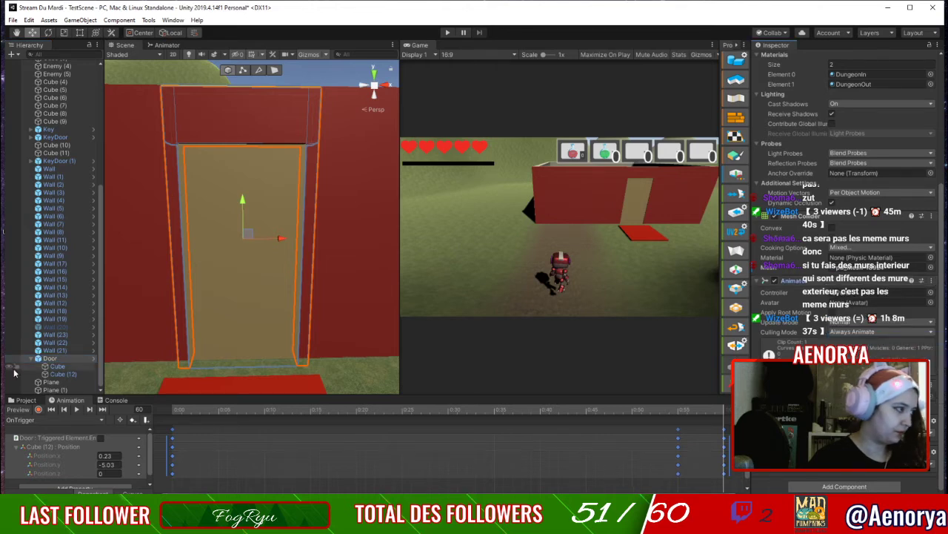
Paste the copied Animator onto the Door's Cube (12) child as a new component.
{"action": "left_click", "coordinate": [98, 373]}
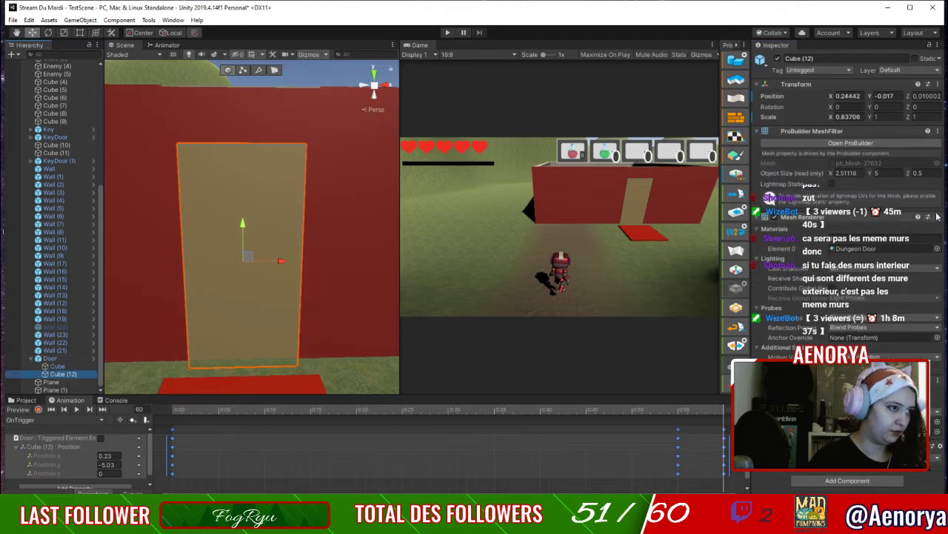
{"action": "left_click", "coordinate": [844, 475]}
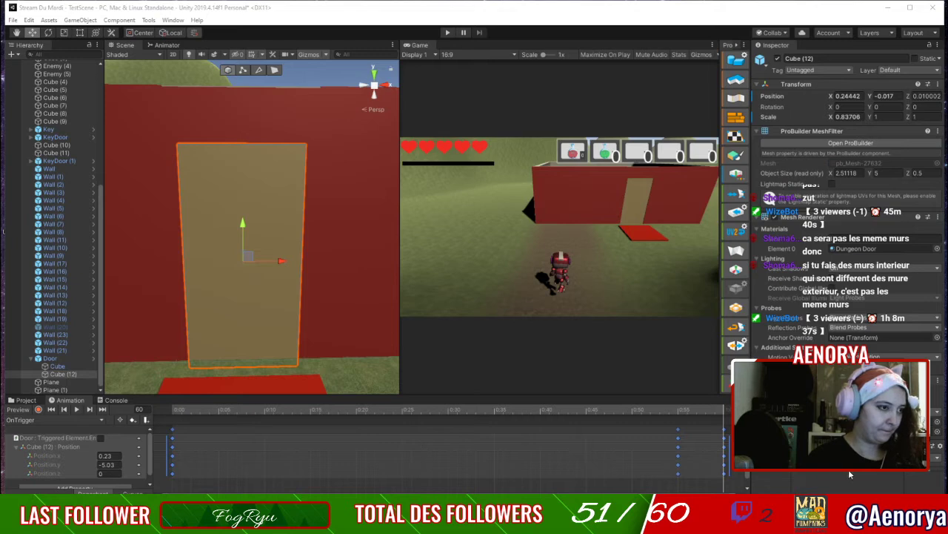
{"action": "left_click", "coordinate": [938, 379]}
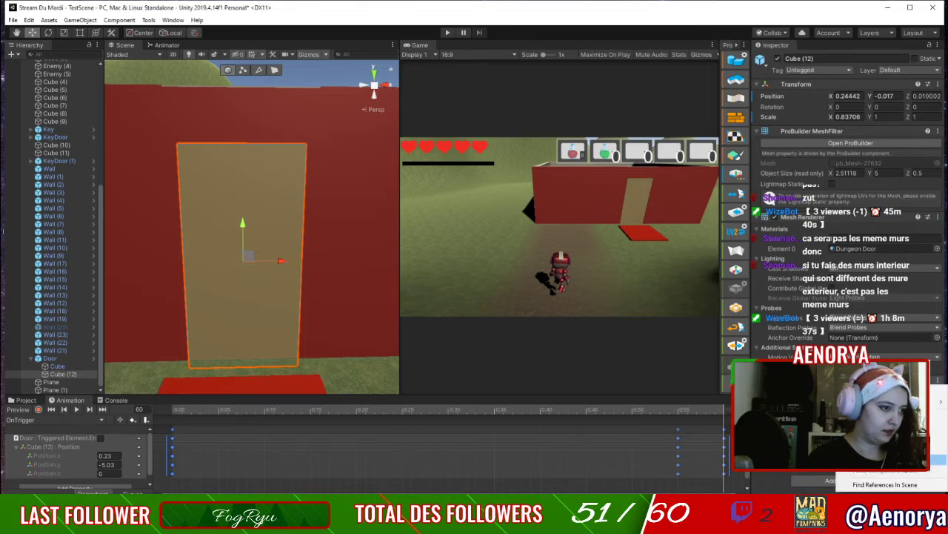
{"action": "left_click", "coordinate": [889, 460]}
{"action": "scroll", "coordinate": [889, 452], "scroll_direction": "down", "scroll_amount": 3}
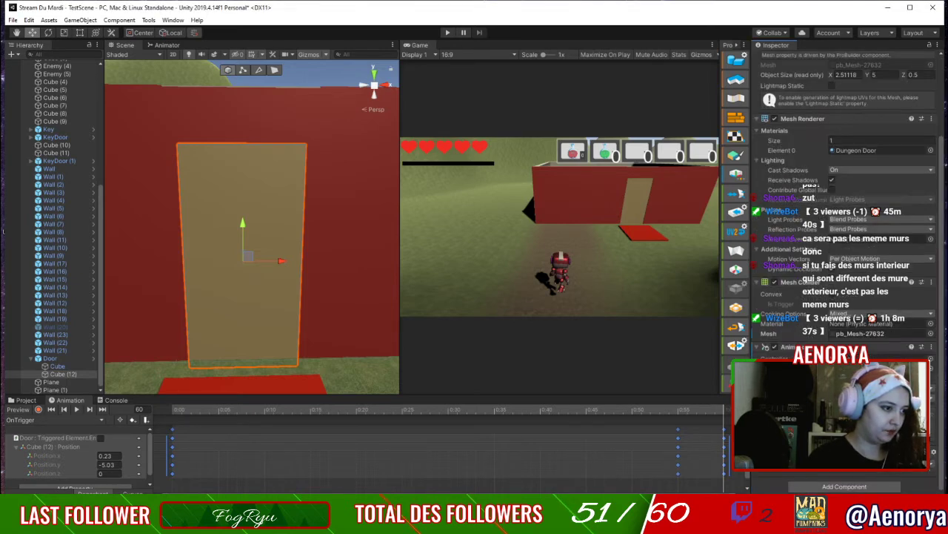
Delete the missing Cube (12) Position track from the OnTrigger animation clip.
{"action": "left_click", "coordinate": [50, 448]}
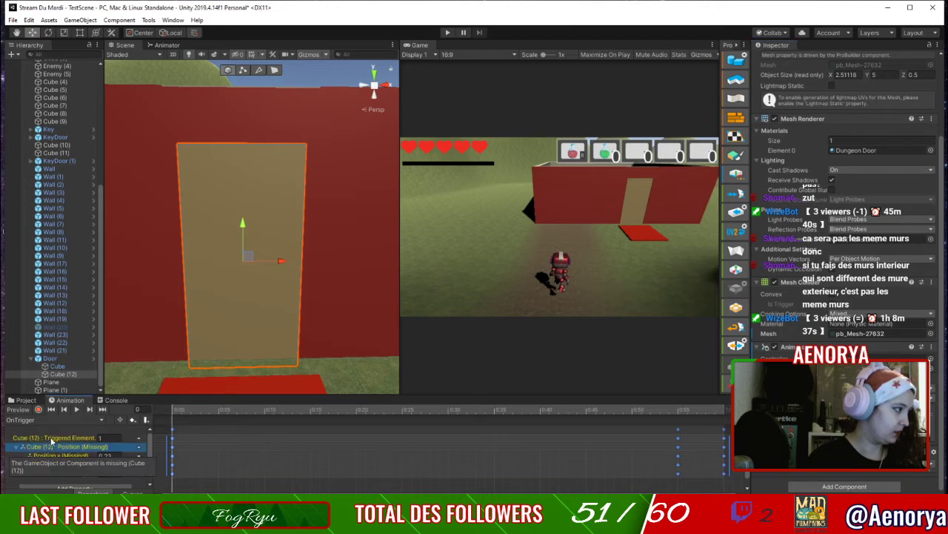
{"action": "left_click", "coordinate": [51, 438]}
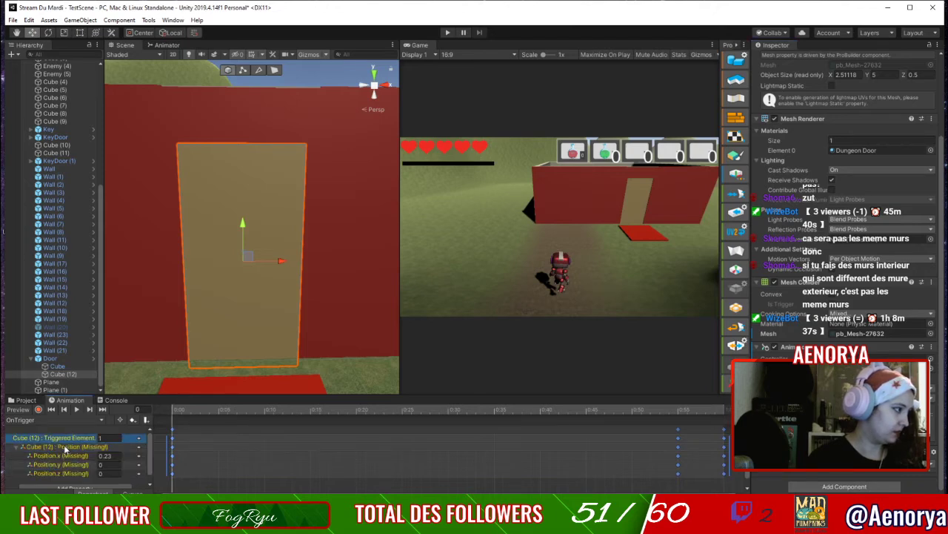
{"action": "left_click", "coordinate": [64, 444]}
{"action": "key", "text": "Delete"}
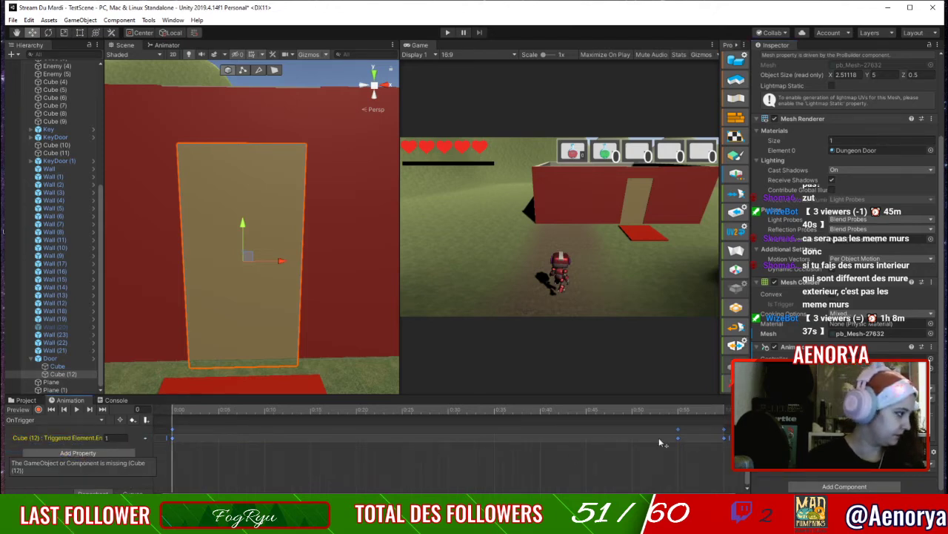
Add the Triggered Element script as a component of the door's Cube (12) panel.
{"action": "left_click", "coordinate": [850, 523]}
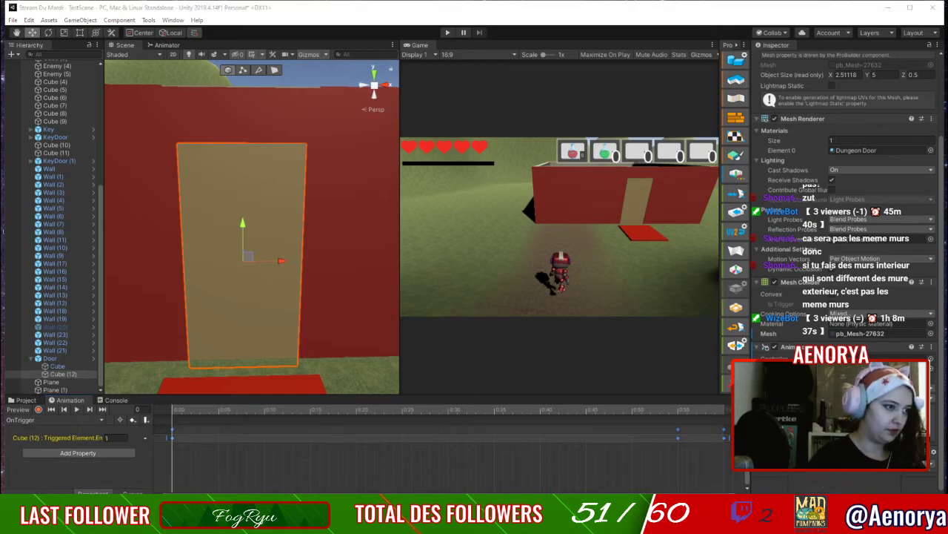
{"action": "key", "text": "Return"}
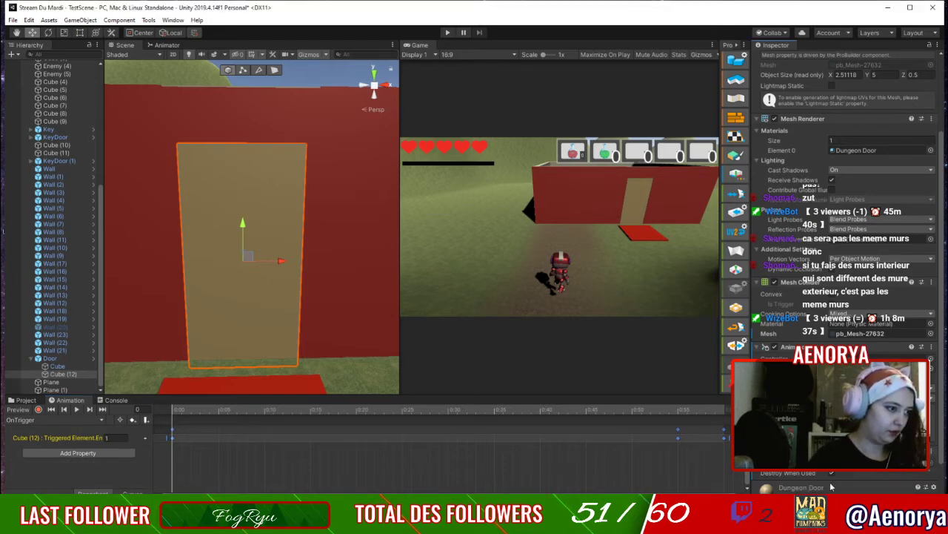
{"action": "left_click", "coordinate": [830, 473]}
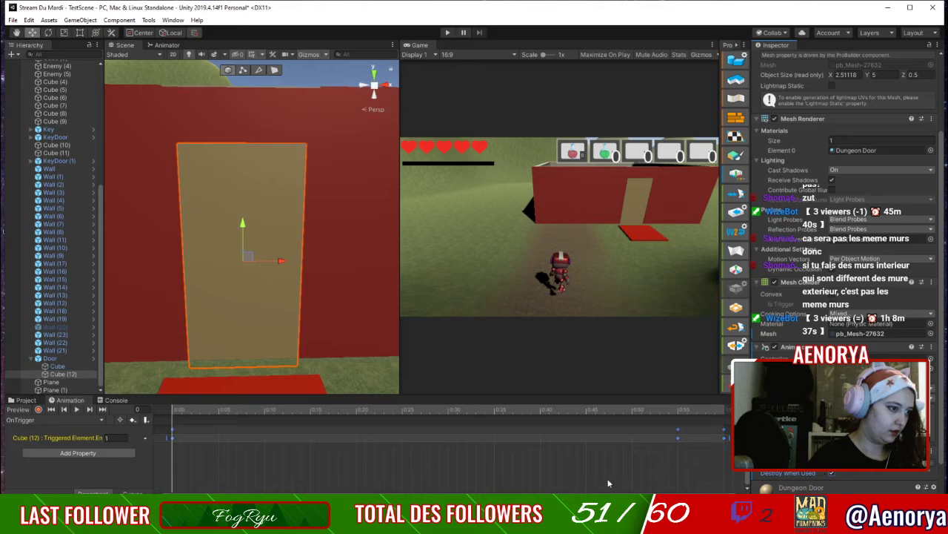
Add Cube (12)'s Transform Position as an animated property of the OnTrigger clip.
{"action": "left_click", "coordinate": [79, 468]}
{"action": "left_click", "coordinate": [81, 452]}
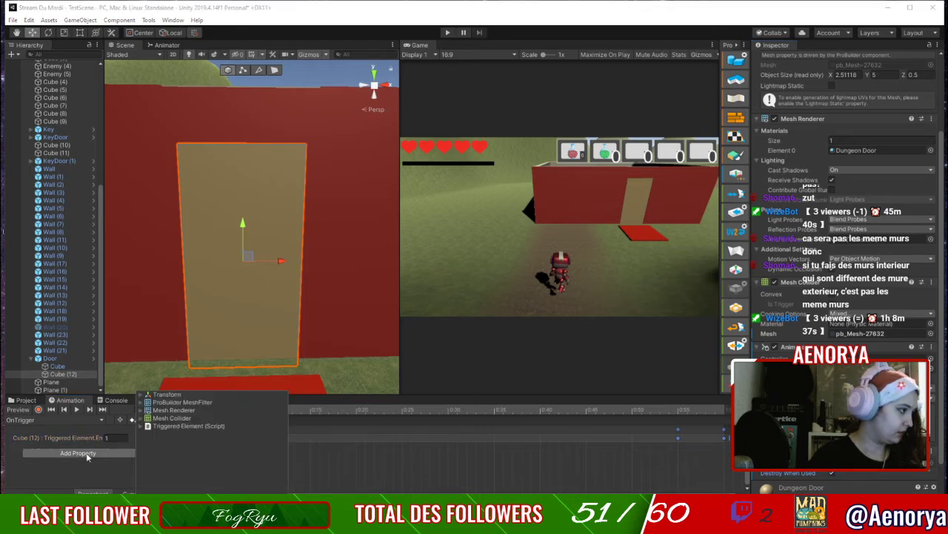
{"action": "left_click", "coordinate": [143, 395]}
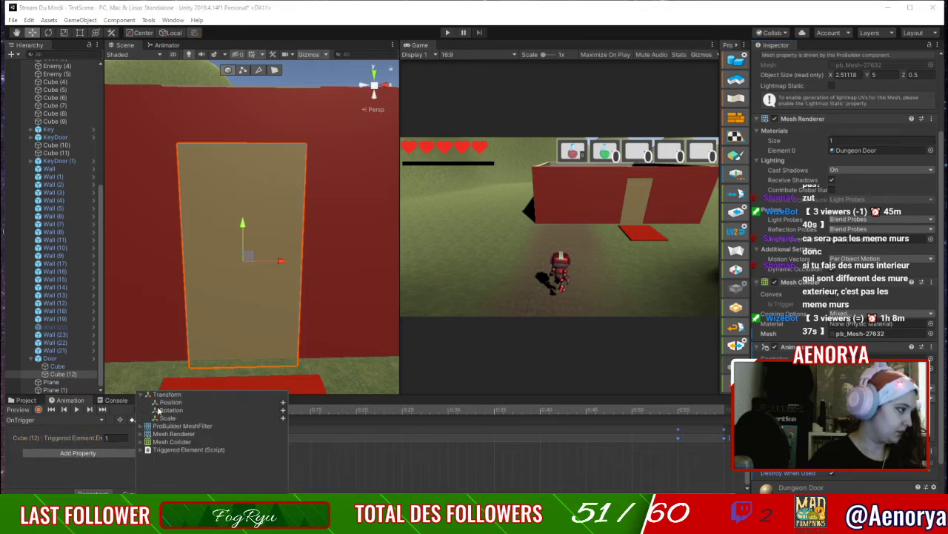
{"action": "left_click", "coordinate": [286, 404]}
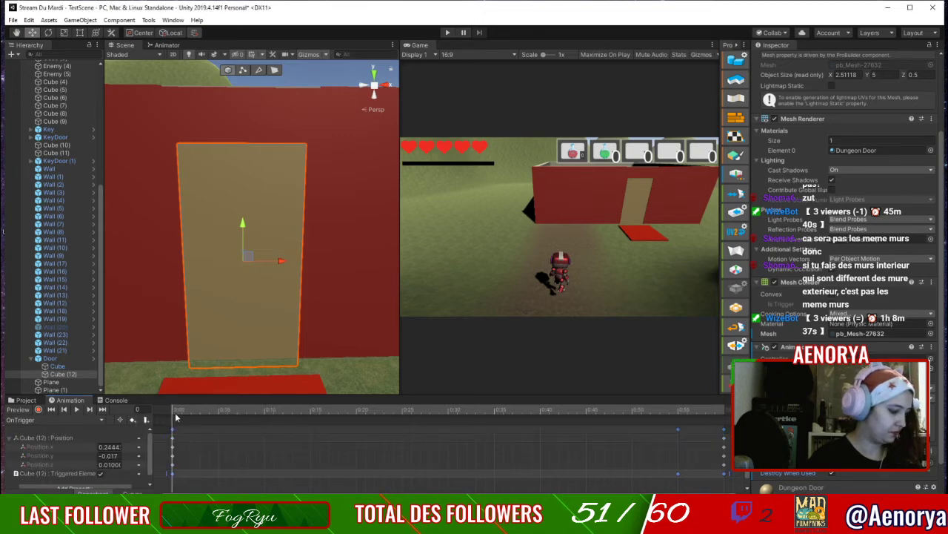
{"action": "key", "text": "ctrl+v"}
{"action": "scroll", "coordinate": [193, 443], "scroll_direction": "down", "scroll_amount": 2}
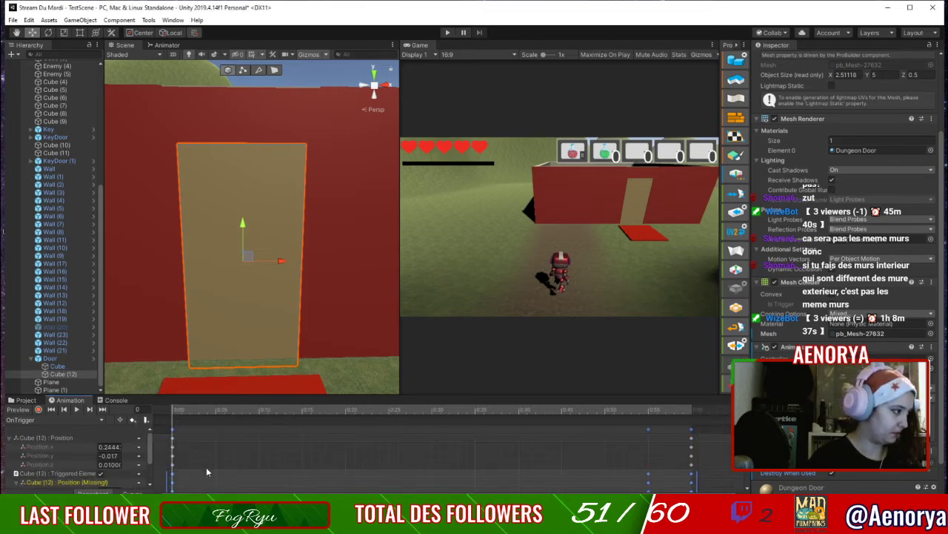
{"action": "scroll", "coordinate": [208, 471], "scroll_direction": "down", "scroll_amount": 3}
{"action": "left_click", "coordinate": [131, 491]}
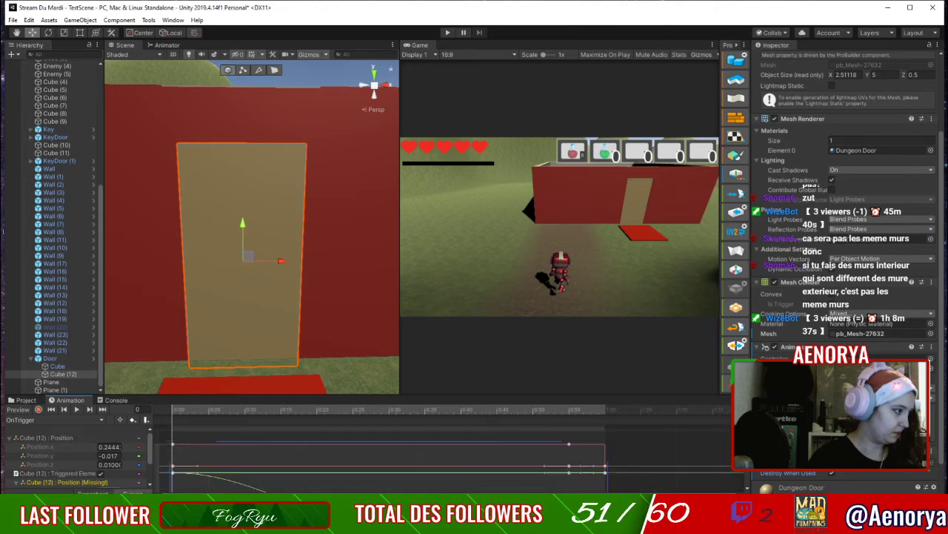
{"action": "scroll", "coordinate": [165, 475], "scroll_direction": "down", "scroll_amount": 1}
{"action": "left_click", "coordinate": [103, 481]}
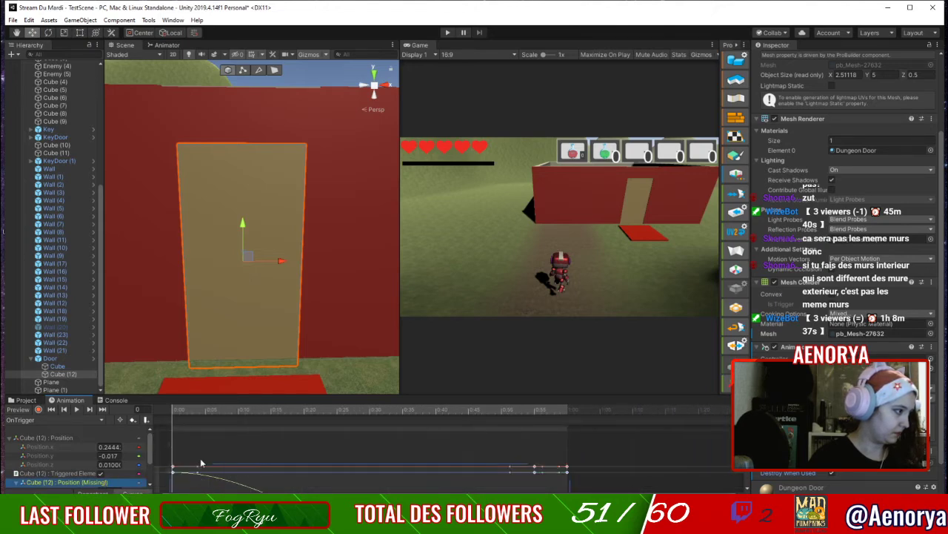
{"action": "scroll", "coordinate": [265, 454], "scroll_direction": "down", "scroll_amount": 1}
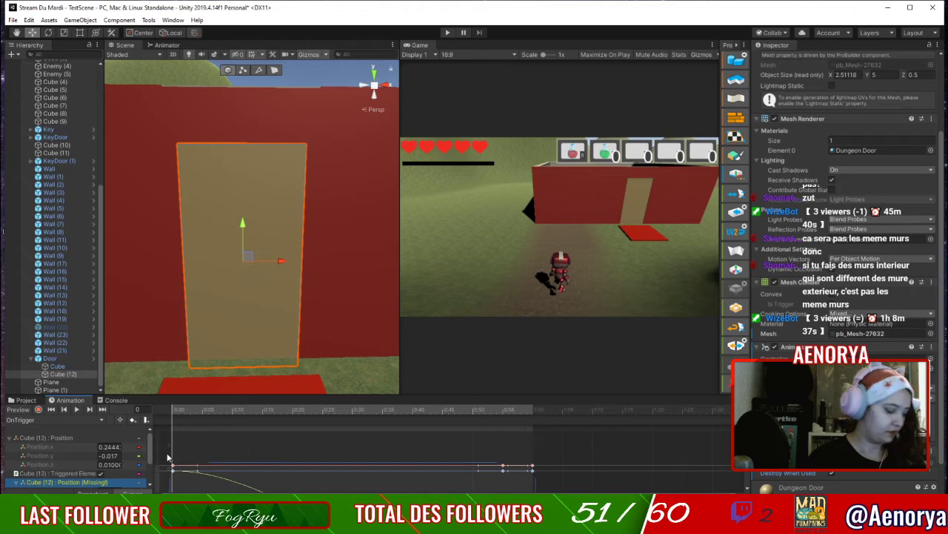
{"action": "key", "text": "Delete"}
Set Cube (12)'s Position X, Y and Z to 0 at frame 0 of the OnTrigger clip.
{"action": "left_click", "coordinate": [59, 438]}
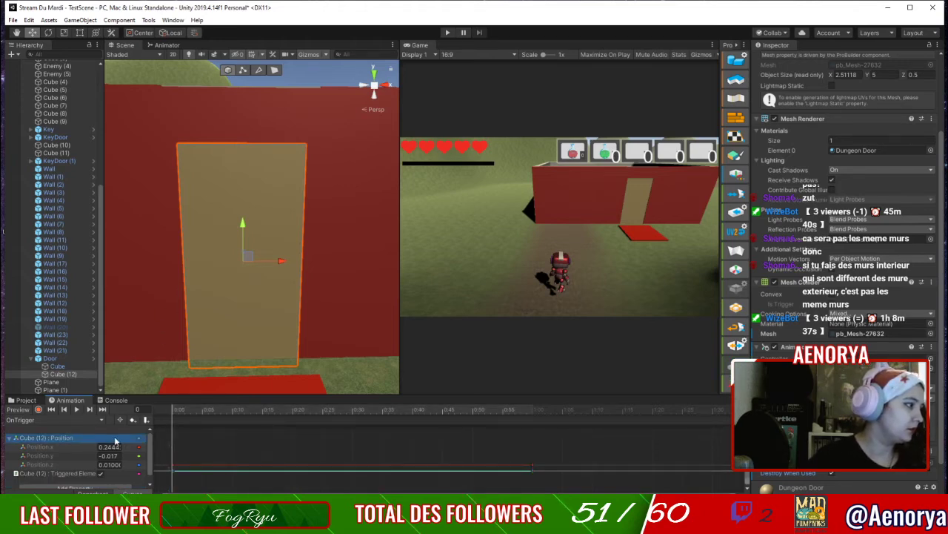
{"action": "left_click", "coordinate": [109, 447]}
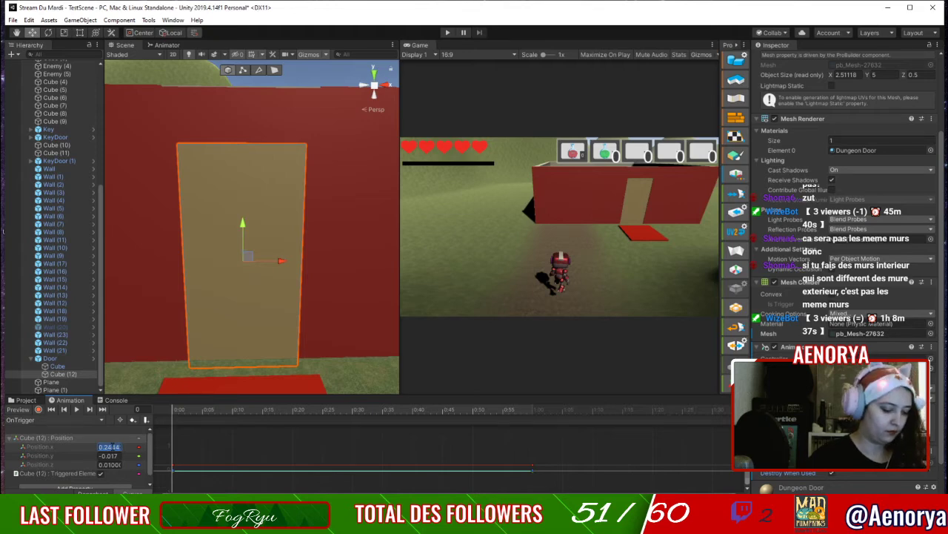
{"action": "type", "text": "0"}
{"action": "key", "text": "Tab"}
{"action": "type", "text": "0"}
{"action": "key", "text": "Tab"}
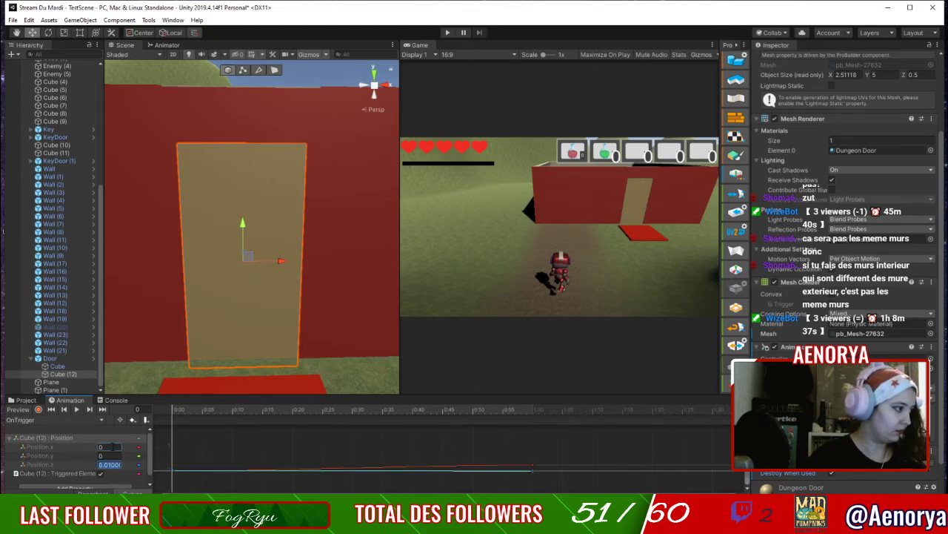
{"action": "type", "text": "0"}
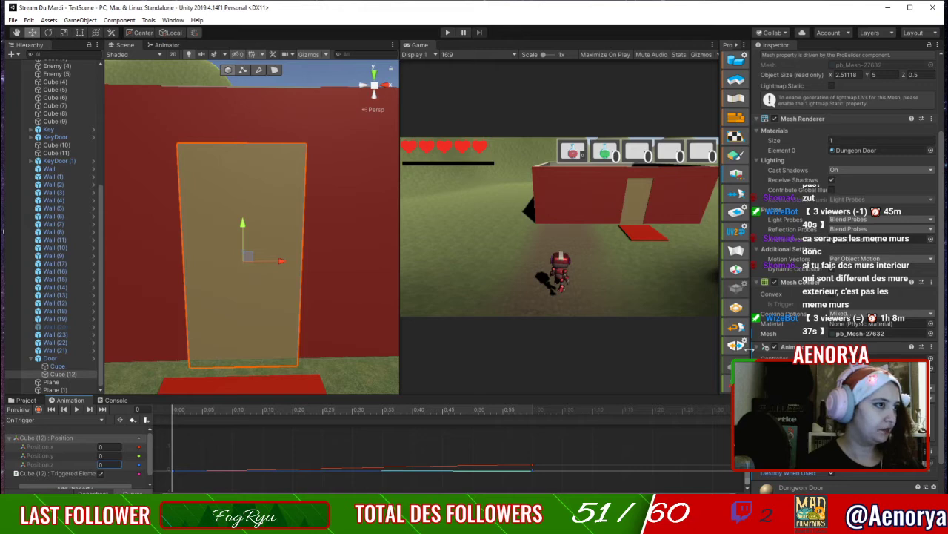
Scrub through the OnTrigger clip to preview the door panel's movement, and return from the curves to the dopesheet view.
{"action": "scroll", "coordinate": [835, 296], "scroll_direction": "up", "scroll_amount": 5}
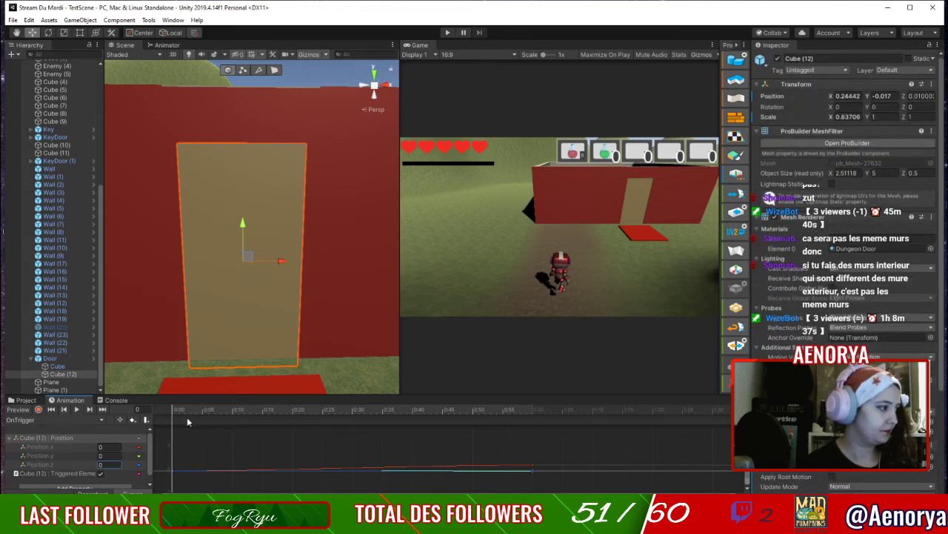
{"action": "left_click_drag", "start_coordinate": [187, 417], "coordinate": [532, 415]}
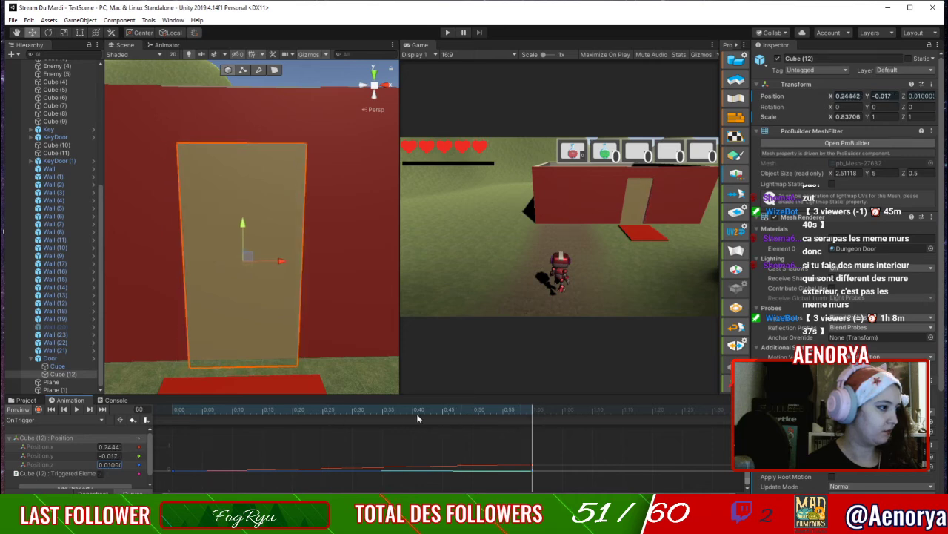
{"action": "left_click_drag", "start_coordinate": [416, 413], "coordinate": [152, 416]}
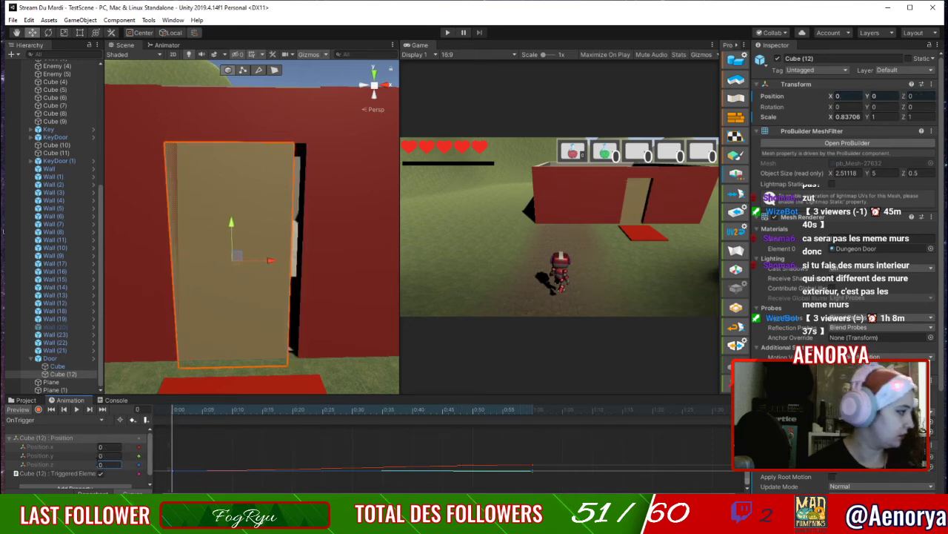
{"action": "left_click", "coordinate": [94, 492]}
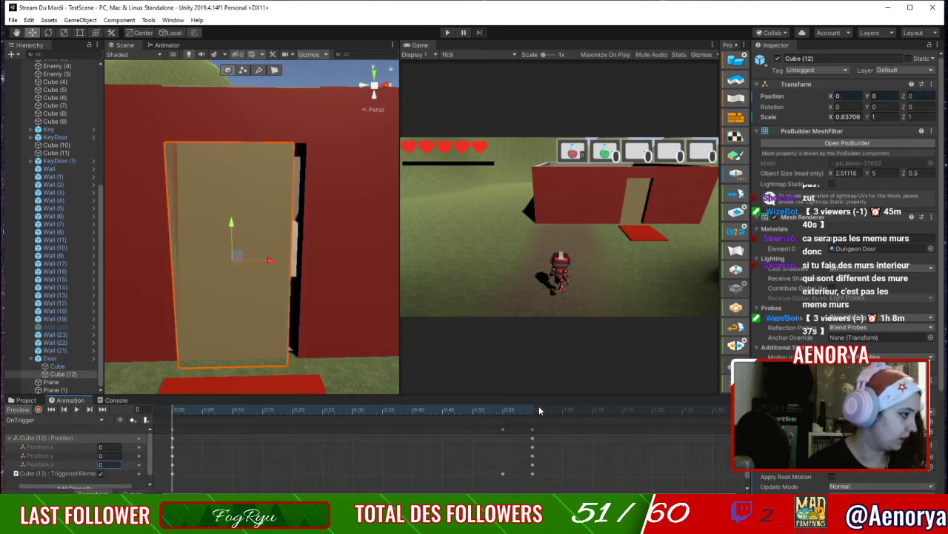
Key Cube (12)'s Position X, Y and Z at 0 on frame 55 of the OnTrigger clip.
{"action": "left_click", "coordinate": [504, 410]}
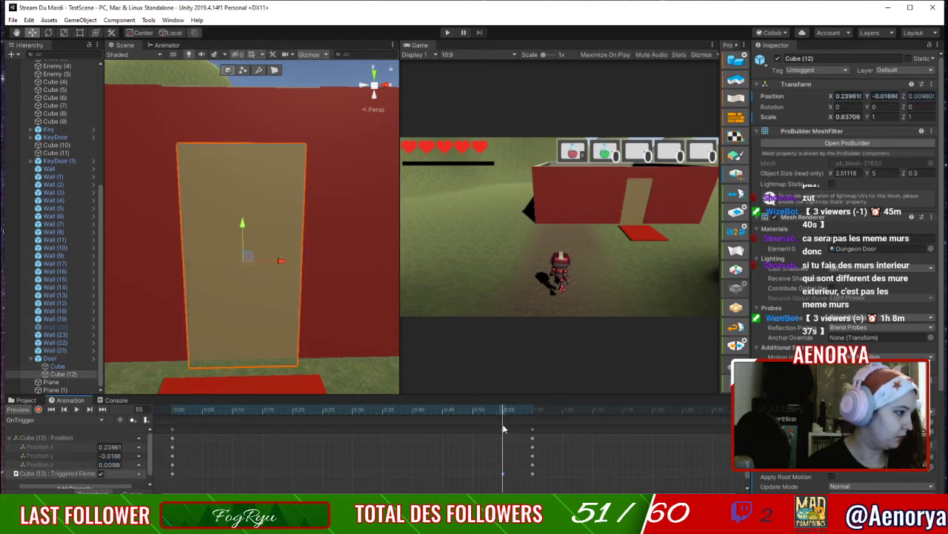
{"action": "left_click", "coordinate": [110, 448]}
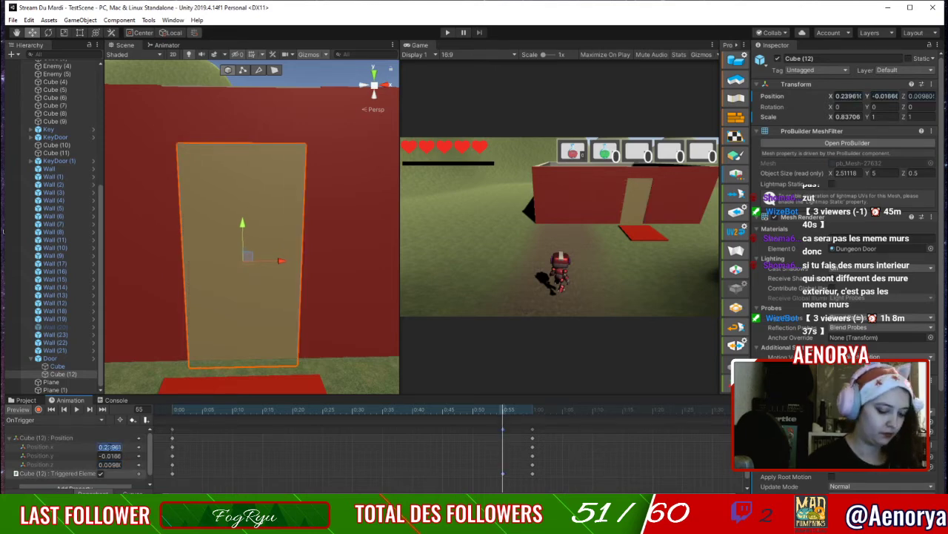
{"action": "type", "text": "0"}
{"action": "key", "text": "Tab"}
{"action": "type", "text": "0"}
{"action": "key", "text": "Tab"}
{"action": "type", "text": "0"}
{"action": "key", "text": "Tab"}
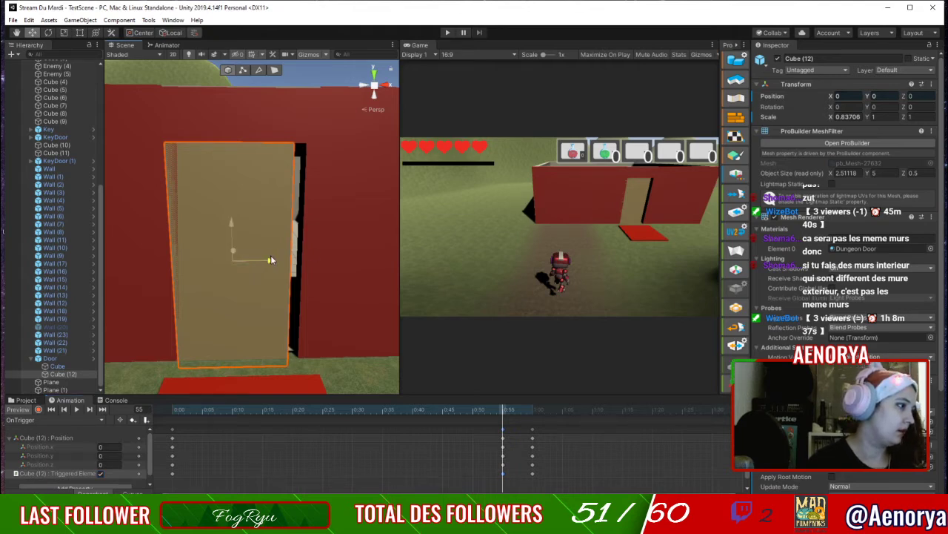
Move the door panel to X 0.25 at frame 55 and set Position X to 0.25 at frame 0.
{"action": "left_click_drag", "start_coordinate": [273, 256], "coordinate": [279, 259]}
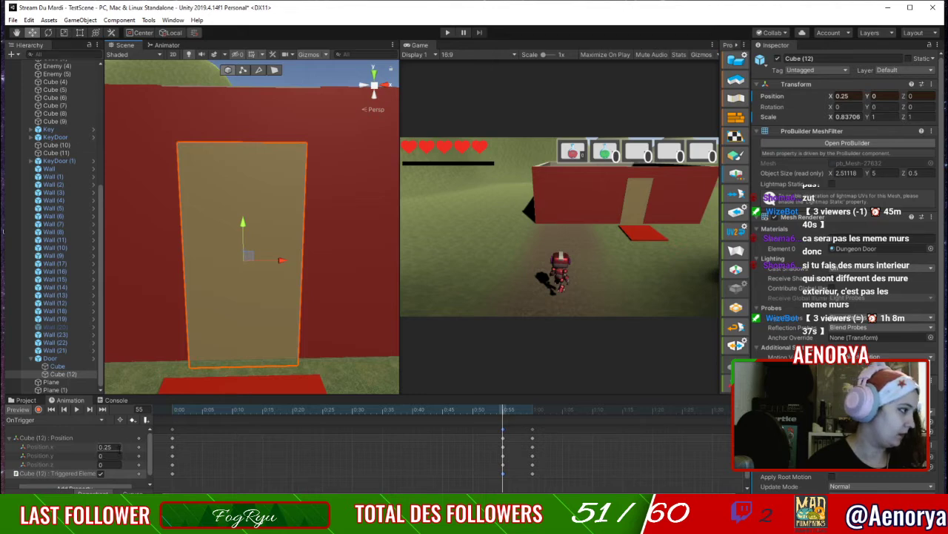
{"action": "left_click_drag", "start_coordinate": [270, 414], "coordinate": [174, 418]}
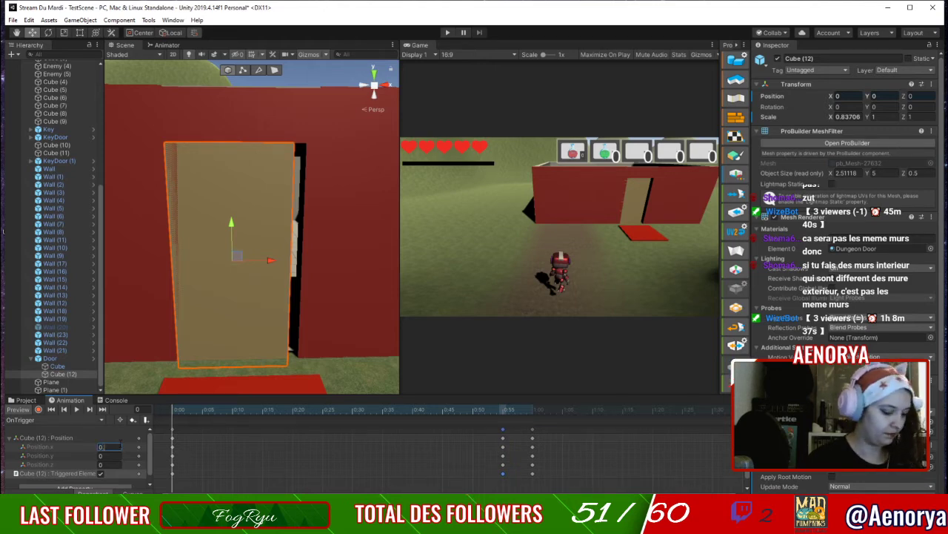
{"action": "type", "text": "25"}
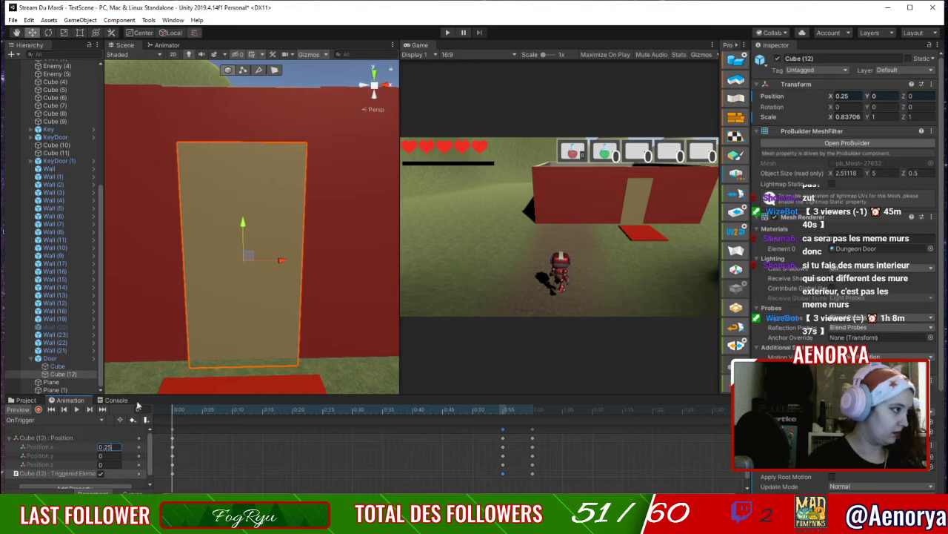
Check the clip's frames up to frame 60 and set Cube (12)'s Position X to 0.25 on the frame 55 key.
{"action": "left_click", "coordinate": [531, 409]}
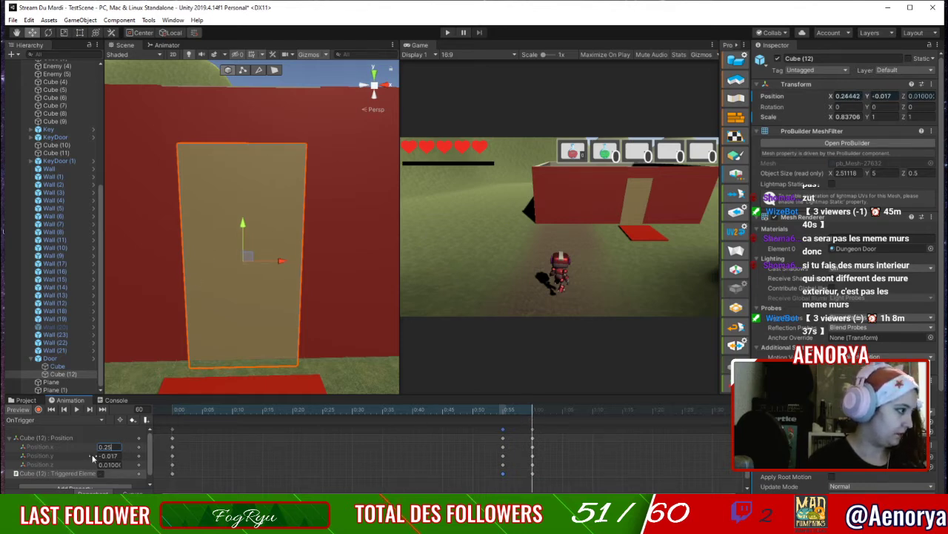
{"action": "left_click_drag", "start_coordinate": [311, 413], "coordinate": [508, 413]}
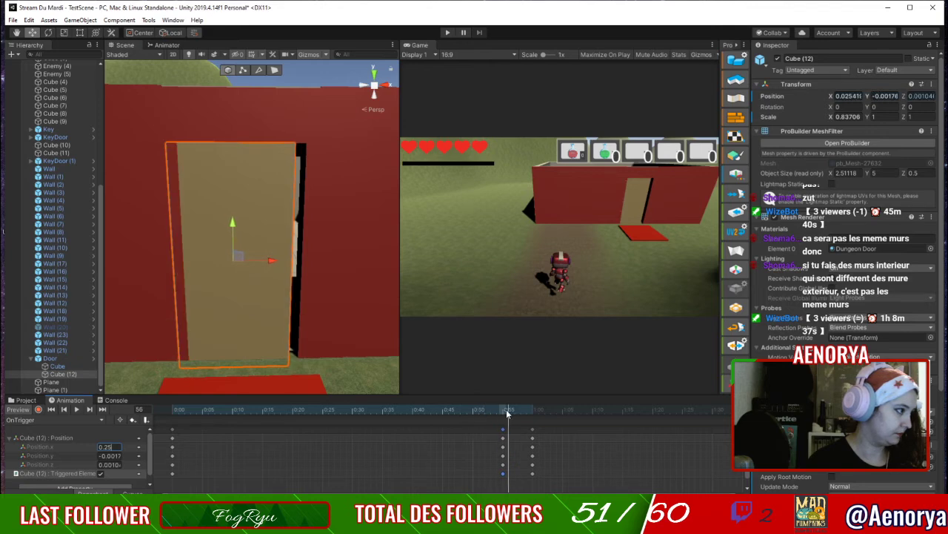
{"action": "left_click", "coordinate": [385, 441]}
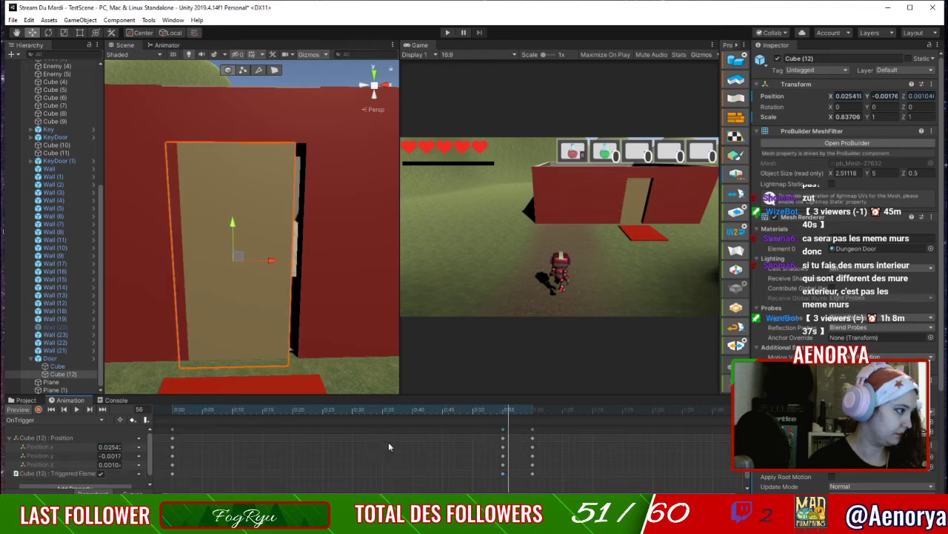
{"action": "left_click", "coordinate": [501, 407]}
{"action": "left_click_drag", "start_coordinate": [91, 447], "coordinate": [119, 448]}
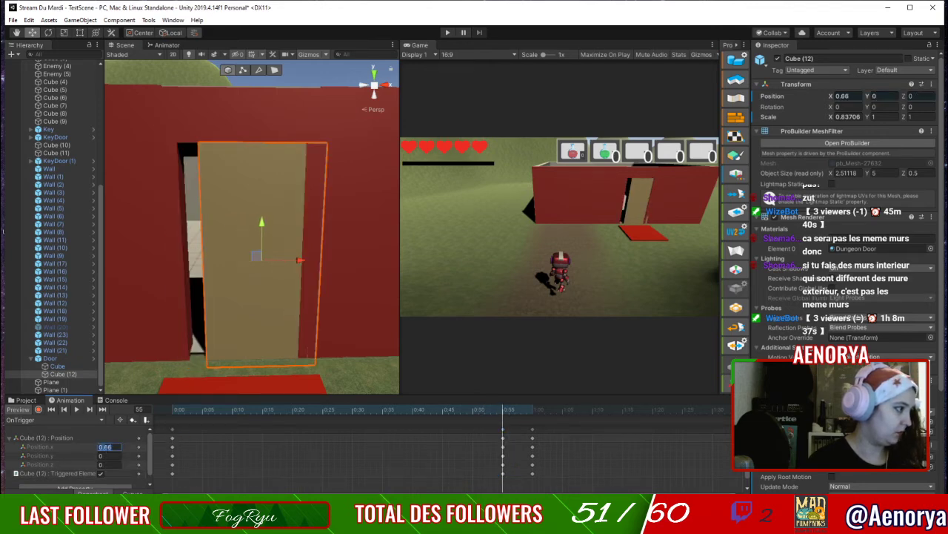
{"action": "type", "text": "0"}
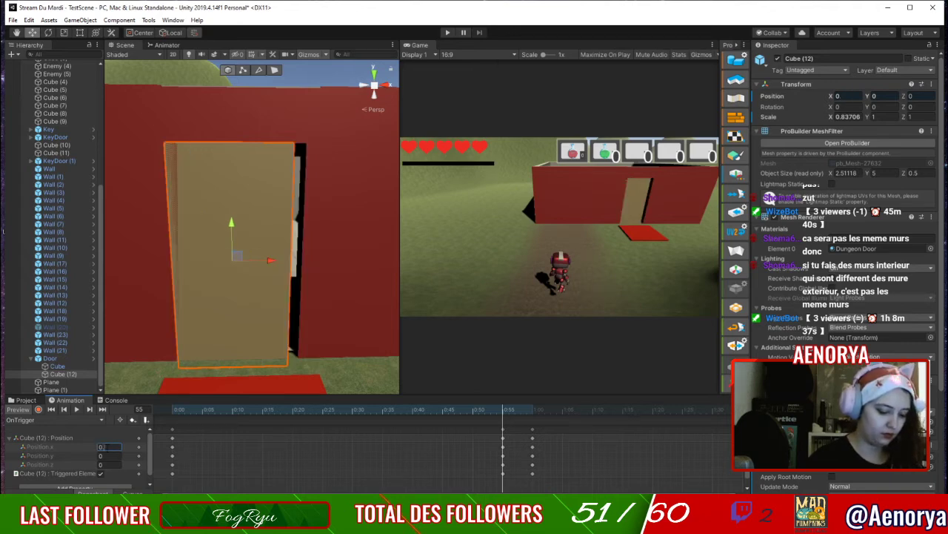
{"action": "type", "text": ".25"}
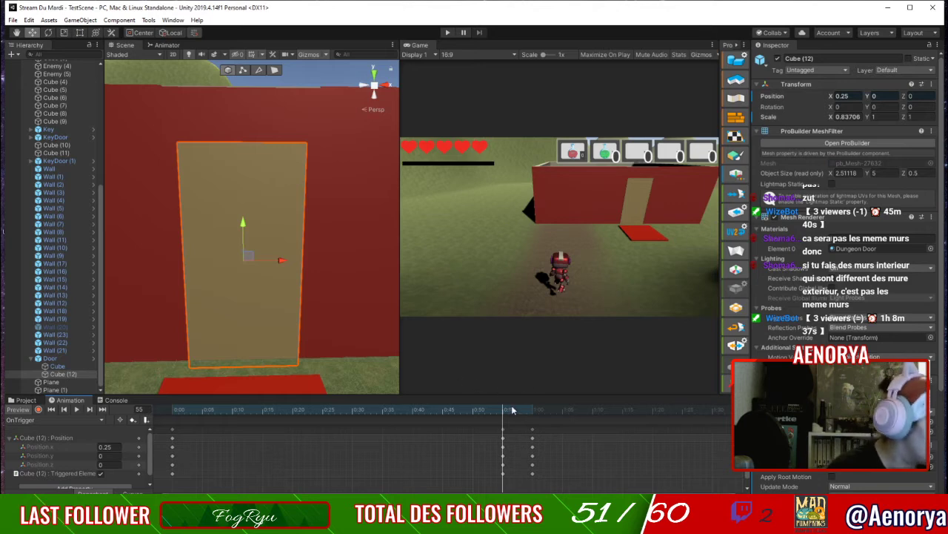
Record a keyframe at frame 55 of OnTrigger that lowers the Cube (12) door panel to Y -4.86.
{"action": "left_click_drag", "start_coordinate": [522, 409], "coordinate": [121, 429]}
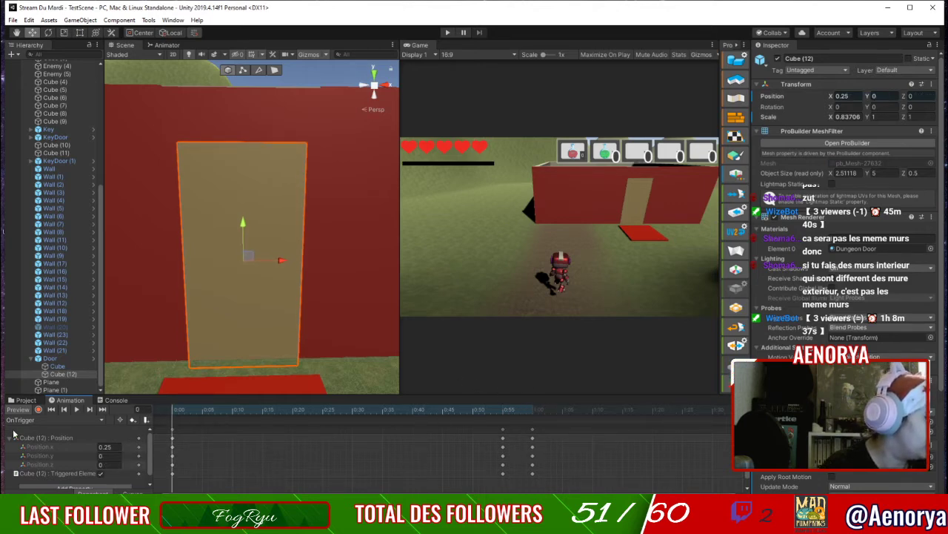
{"action": "left_click", "coordinate": [38, 409]}
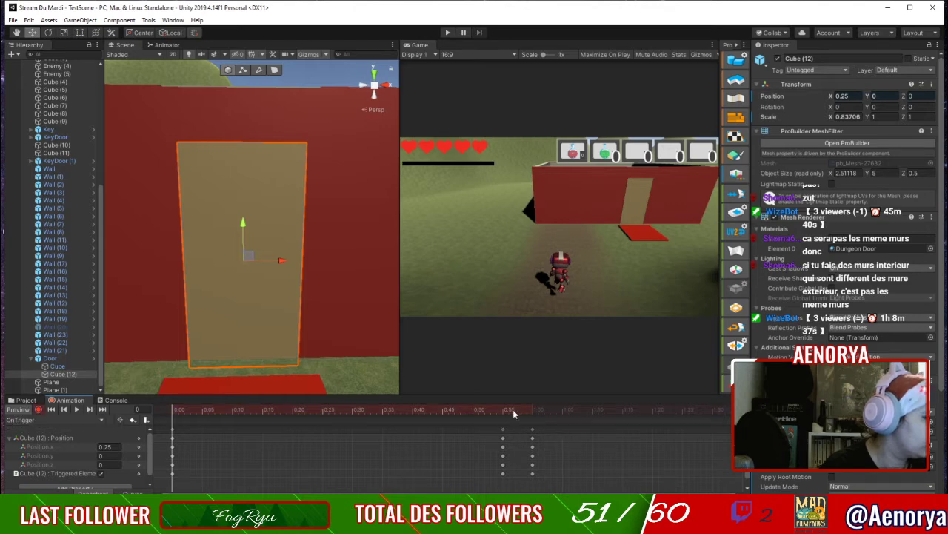
{"action": "left_click", "coordinate": [504, 410]}
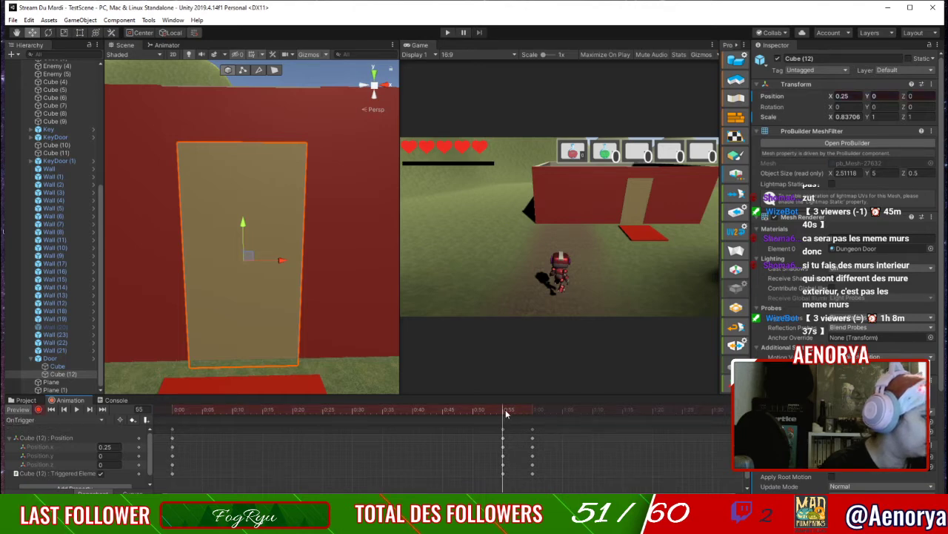
{"action": "left_click", "coordinate": [508, 410]}
{"action": "left_click", "coordinate": [504, 412]}
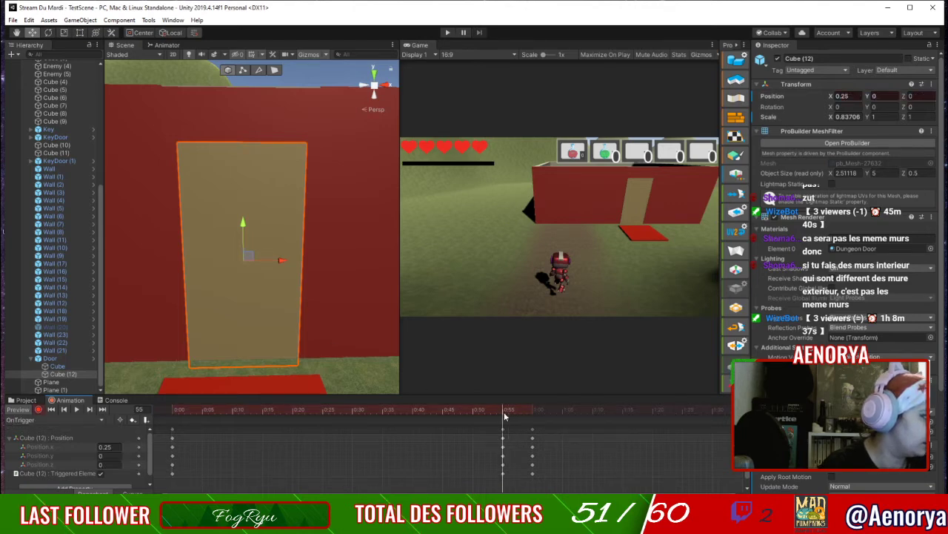
{"action": "left_click_drag", "start_coordinate": [243, 224], "coordinate": [241, 423]}
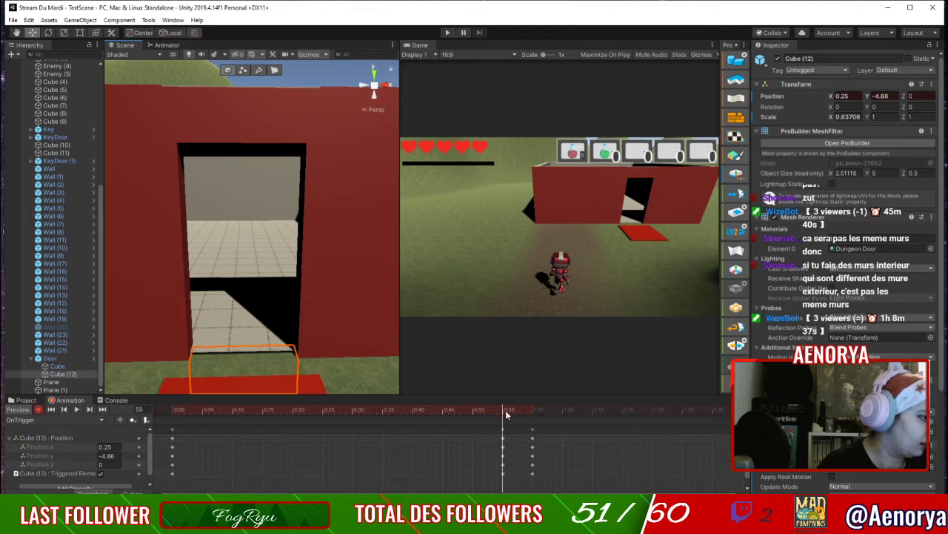
Record the door panel lowered to Y -4.99 at frame 60, end keyframe recording, and preview the OnTrigger clip from the start.
{"action": "left_click_drag", "start_coordinate": [507, 413], "coordinate": [535, 417]}
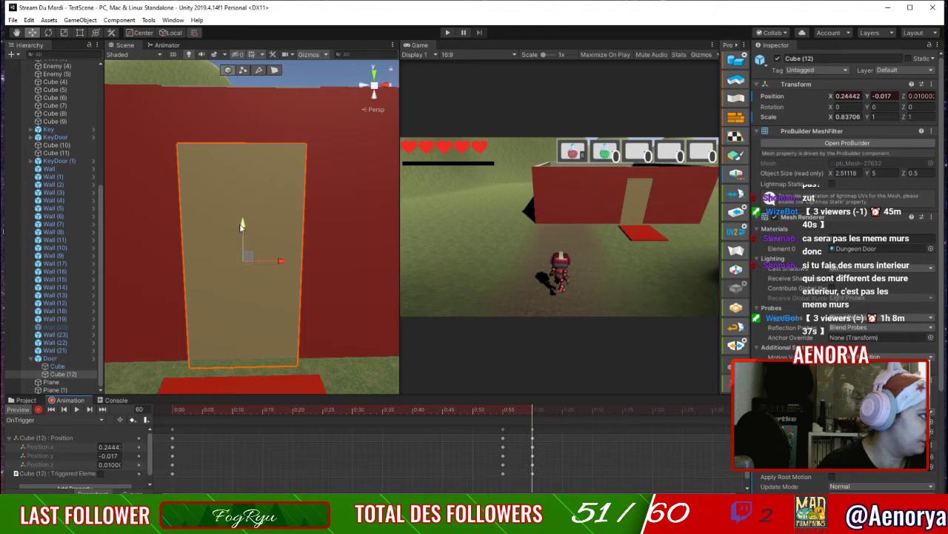
{"action": "left_click_drag", "start_coordinate": [241, 226], "coordinate": [263, 426]}
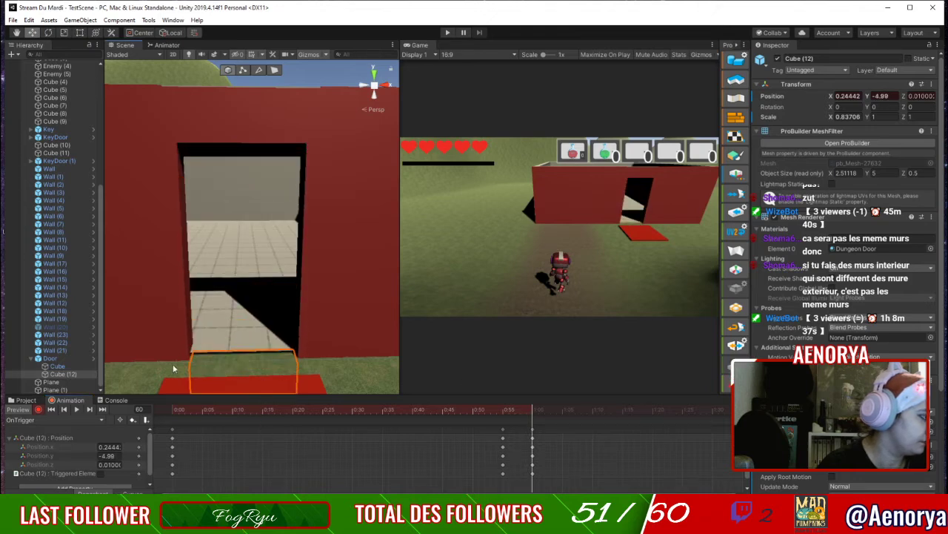
{"action": "left_click", "coordinate": [38, 409]}
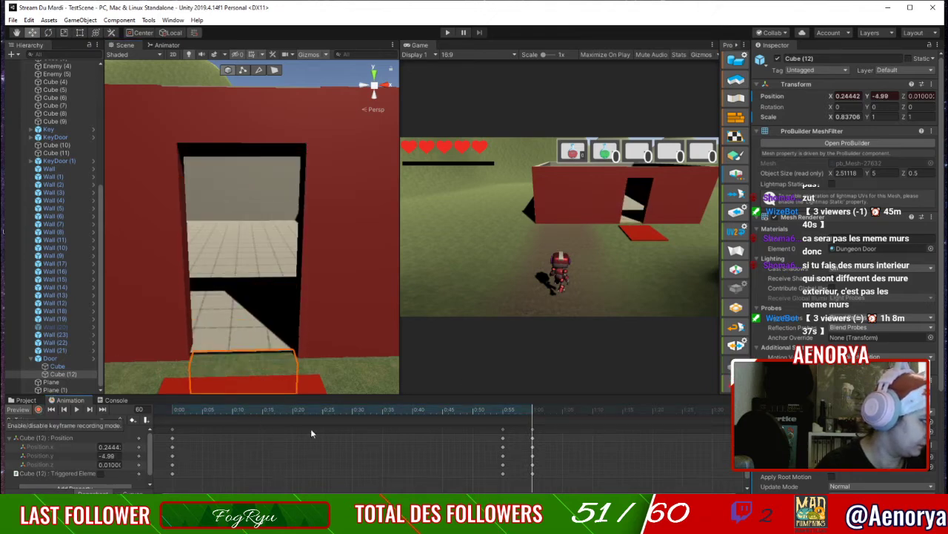
{"action": "left_click", "coordinate": [77, 409]}
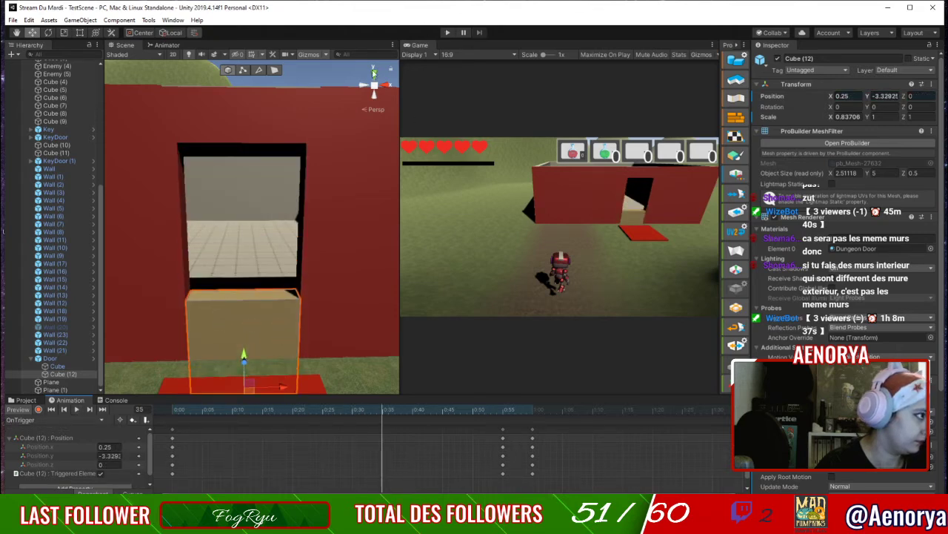
{"action": "left_click_drag", "start_coordinate": [235, 408], "coordinate": [8, 430]}
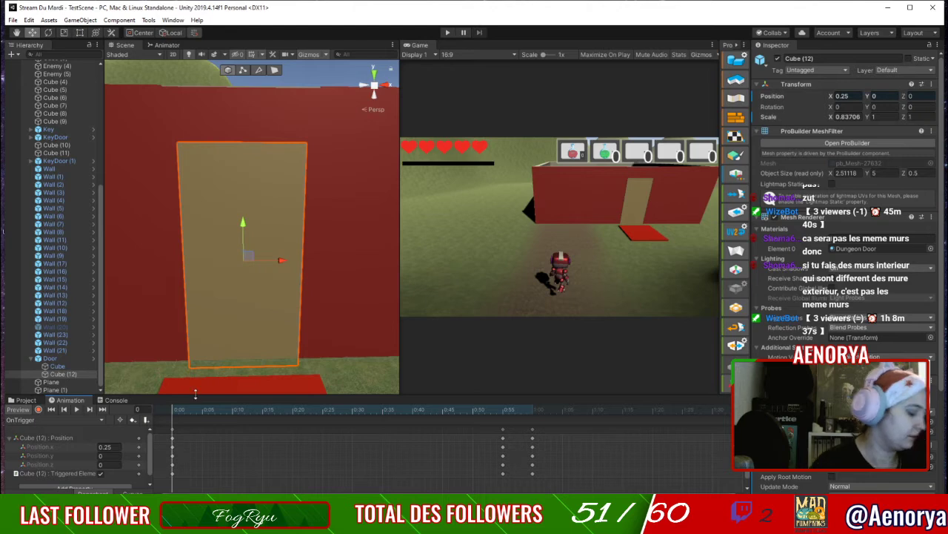
Play-test the scene by walking the character onto the red floor switch in front of the door, and stop the game.
{"action": "left_click", "coordinate": [447, 32]}
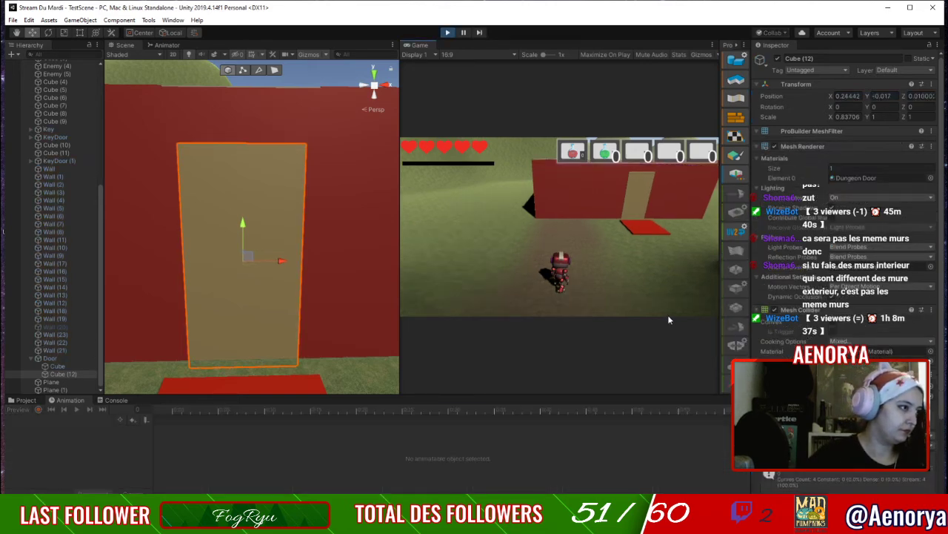
{"action": "key", "text": "z"}
{"action": "key", "text": "d"}
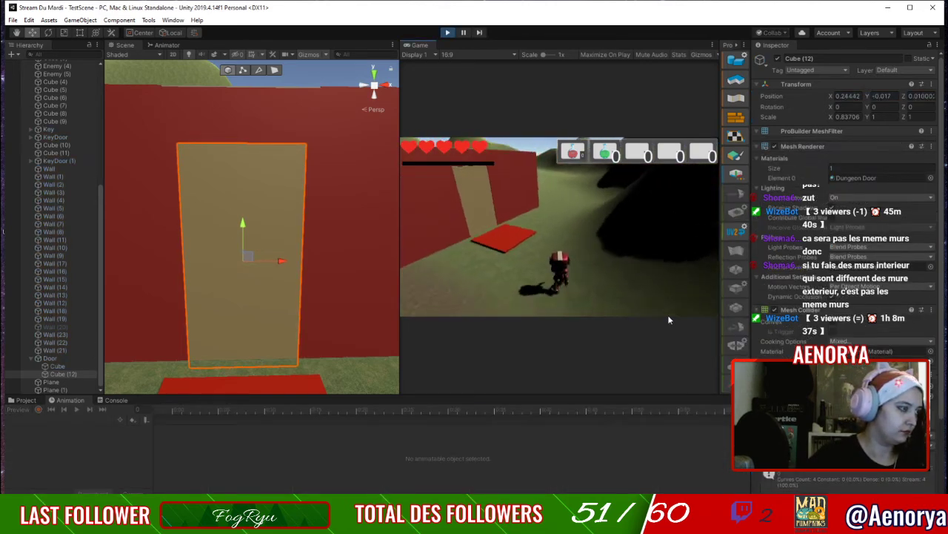
{"action": "key", "text": "w"}
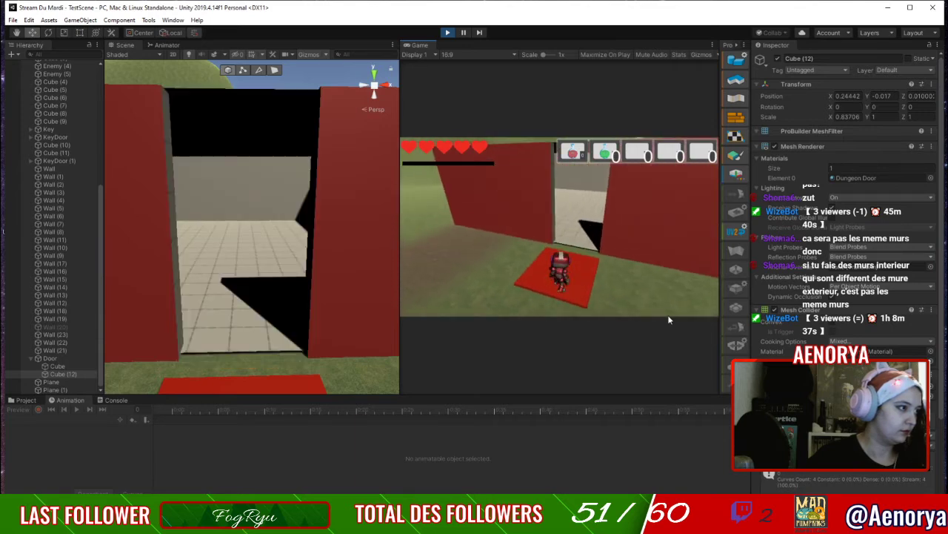
{"action": "left_click", "coordinate": [448, 33]}
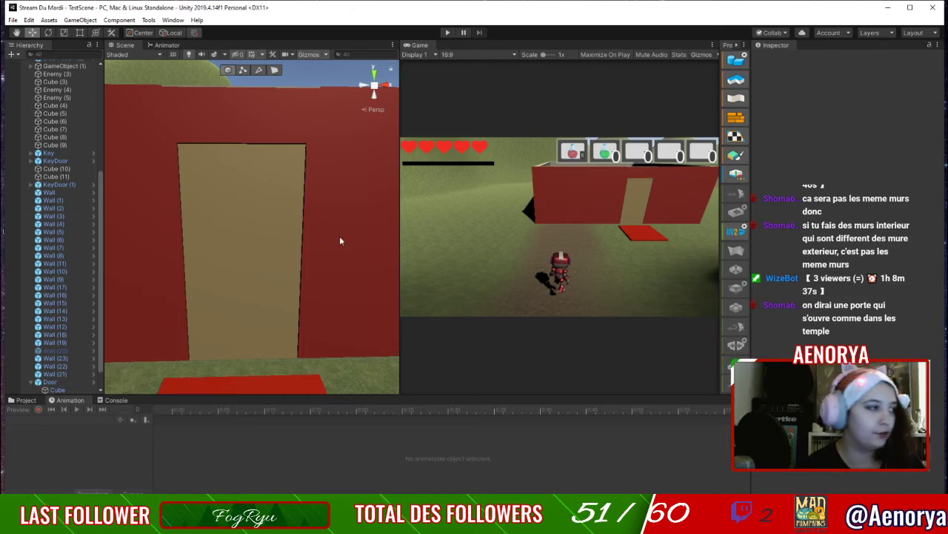
Select Cube (12) under Door and scrub its OnTrigger clip to check the panel's movement, ending at frame 0.
{"action": "left_click", "coordinate": [229, 253]}
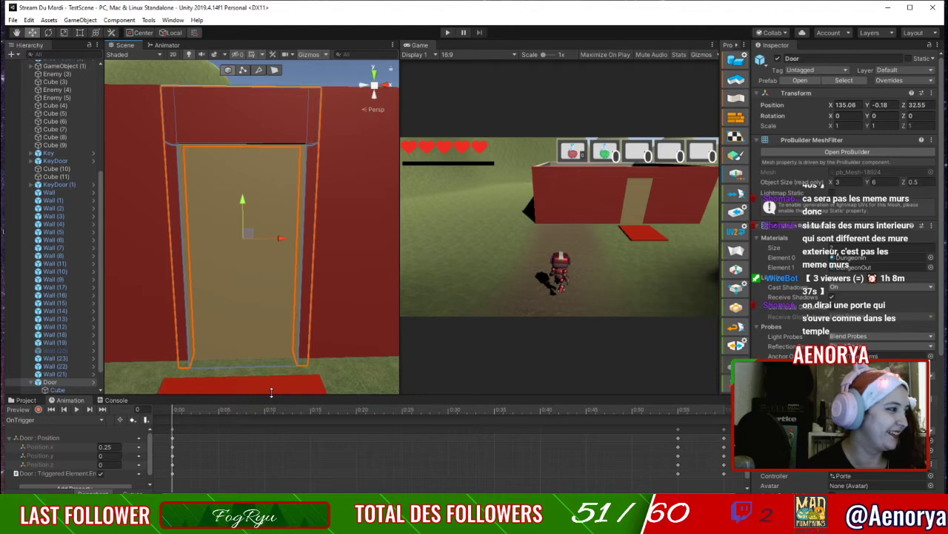
{"action": "left_click", "coordinate": [252, 296]}
{"action": "left_click", "coordinate": [269, 200]}
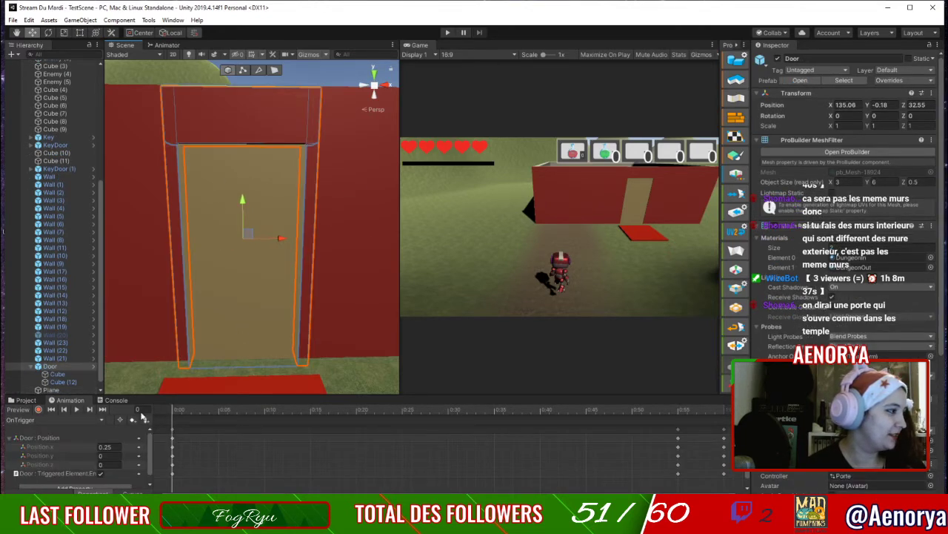
{"action": "mouse_move", "coordinate": [177, 410]}
{"action": "left_mouse_down"}
{"action": "mouse_move", "coordinate": [715, 383]}
{"action": "mouse_move", "coordinate": [672, 394]}
{"action": "mouse_move", "coordinate": [173, 408]}
{"action": "left_mouse_up"}
{"action": "double_click", "coordinate": [65, 382]}
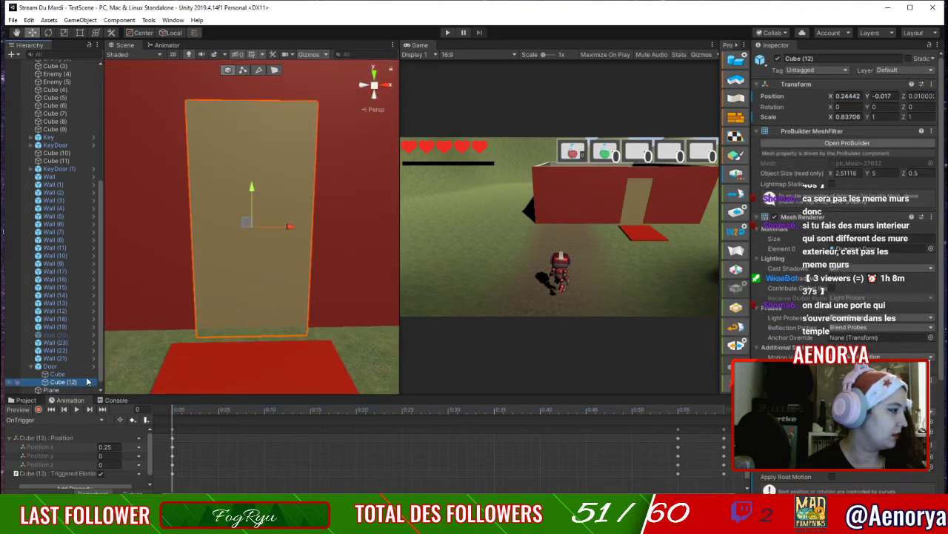
{"action": "left_click_drag", "start_coordinate": [181, 409], "coordinate": [429, 409]}
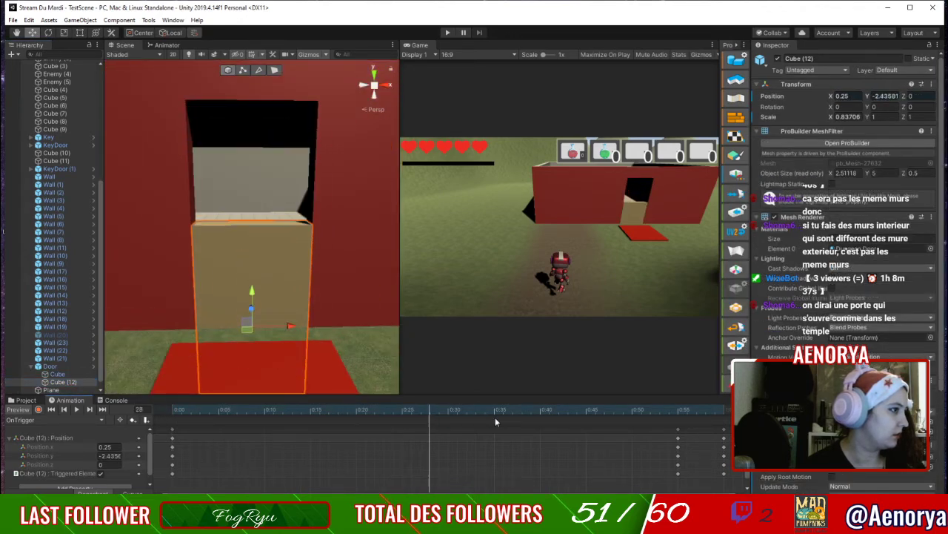
{"action": "left_click_drag", "start_coordinate": [496, 421], "coordinate": [43, 400]}
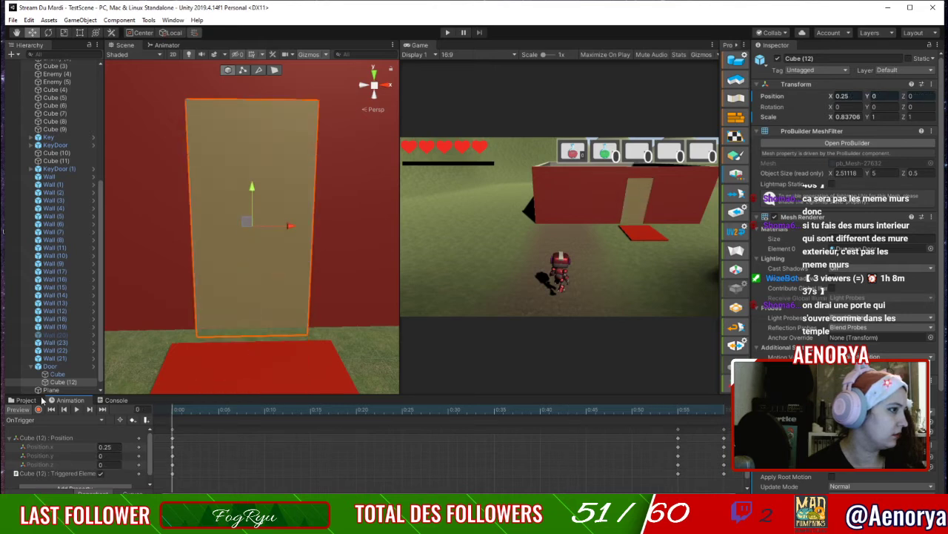
Play the OnTrigger clip on Cube (12) with the door and floor switch in view, and return to frame 0.
{"action": "scroll", "coordinate": [66, 376], "scroll_direction": "down", "scroll_amount": 1}
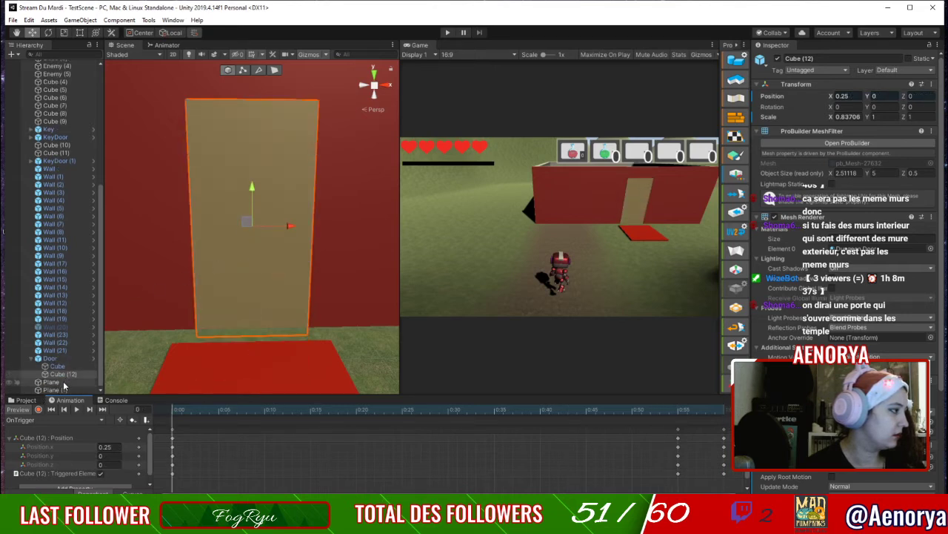
{"action": "scroll", "coordinate": [178, 313], "scroll_direction": "down", "scroll_amount": 5}
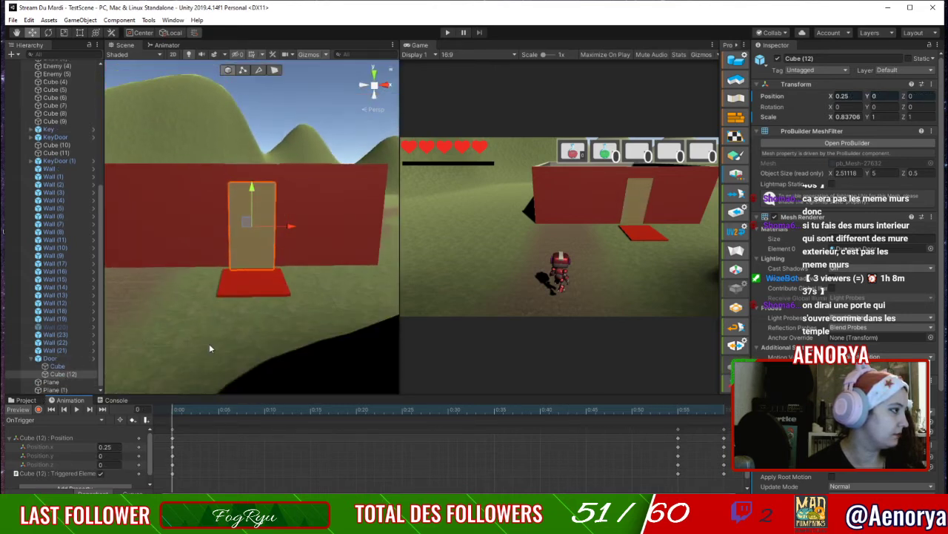
{"action": "scroll", "coordinate": [209, 344], "scroll_direction": "up", "scroll_amount": 4}
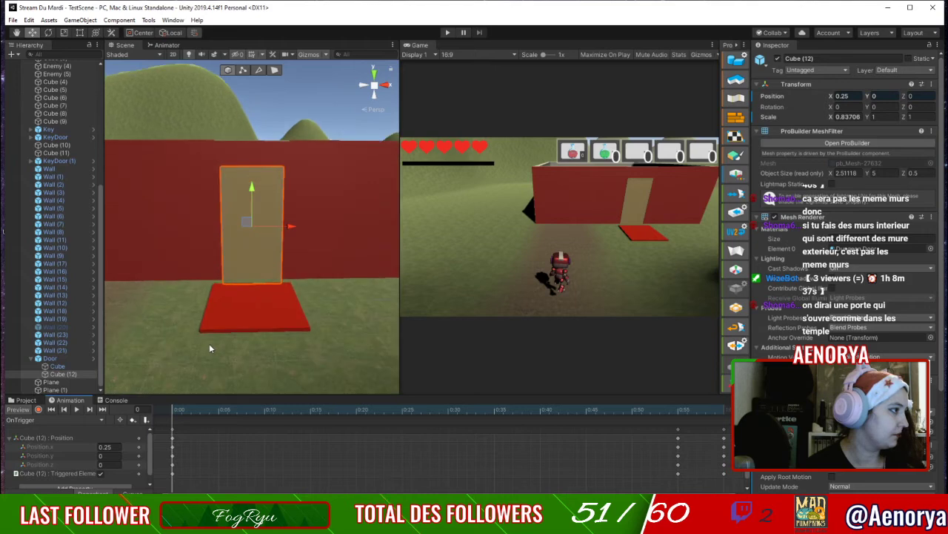
{"action": "left_click", "coordinate": [77, 412]}
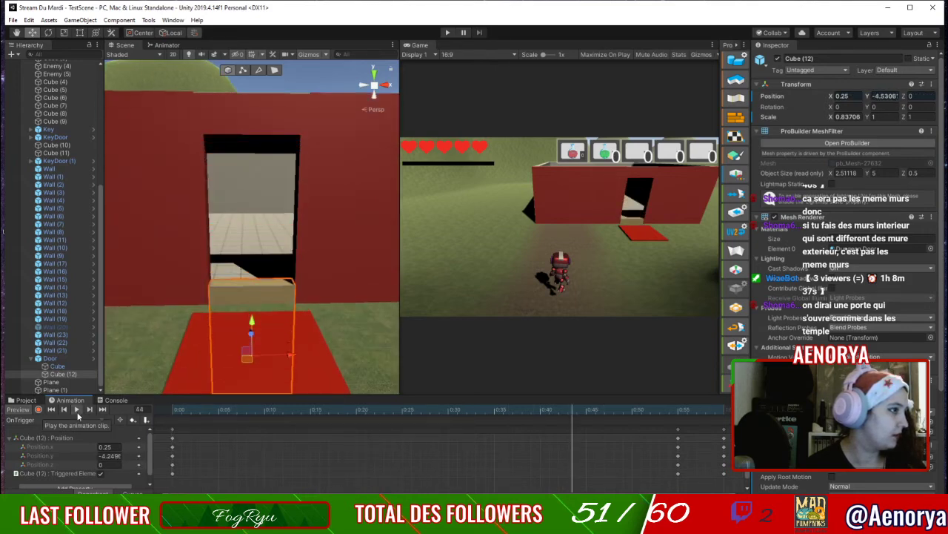
{"action": "left_click_drag", "start_coordinate": [265, 412], "coordinate": [115, 420]}
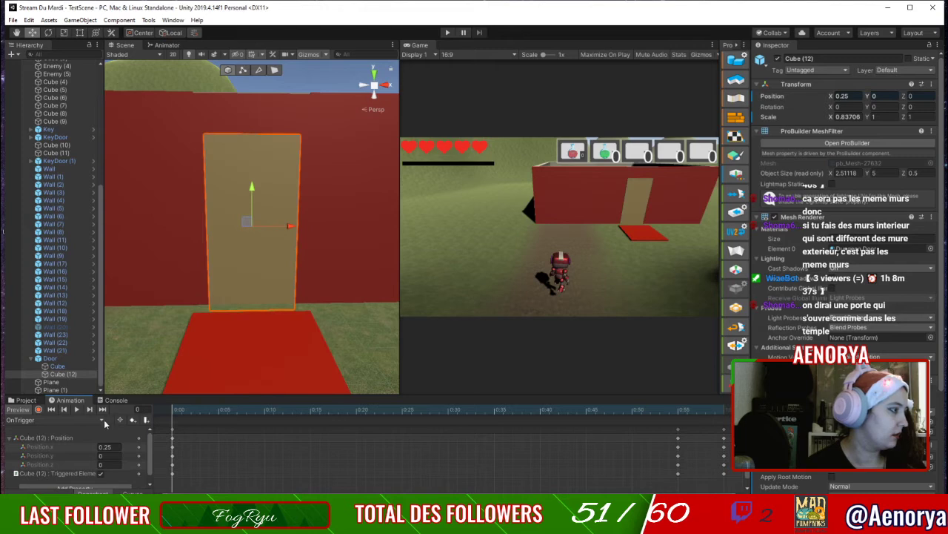
Run the game again, walk the character onto the floor switch to watch how the door opens, and exit play mode.
{"action": "left_click", "coordinate": [447, 33]}
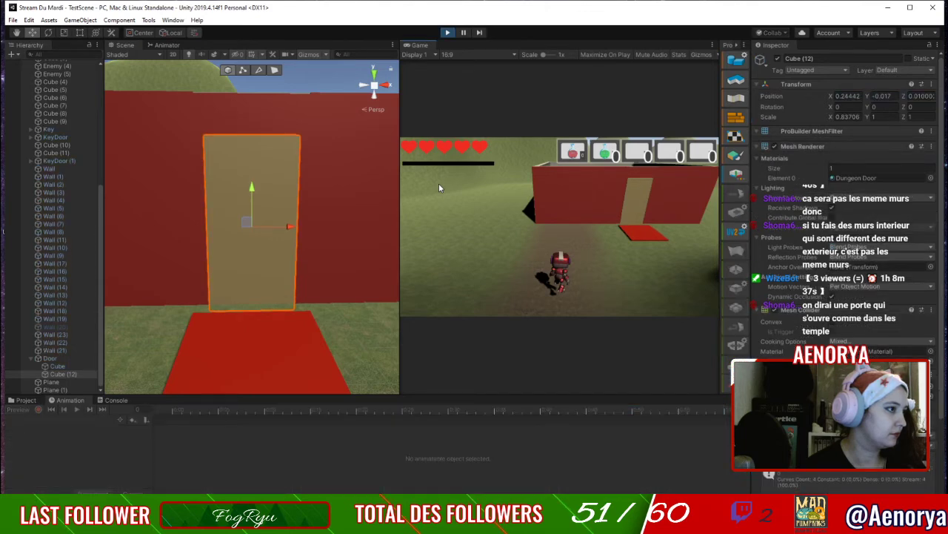
{"action": "key", "text": "z"}
{"action": "key", "text": "d"}
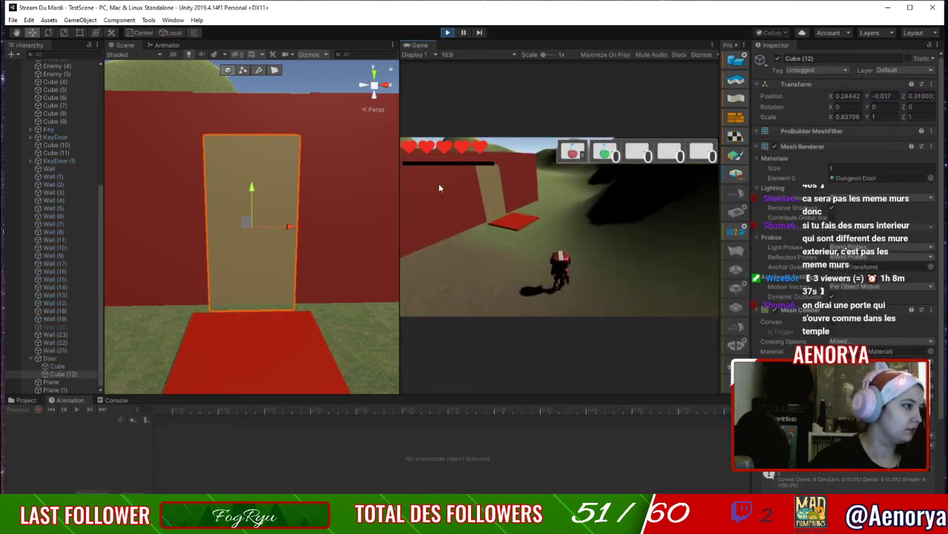
{"action": "key", "text": "z"}
{"action": "key", "text": "q"}
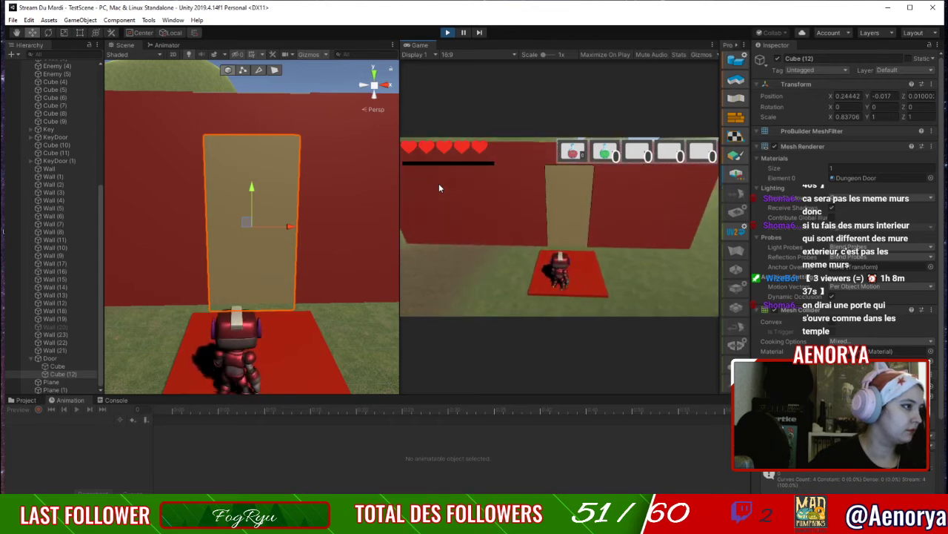
{"action": "key", "text": "e"}
{"action": "key", "text": "z"}
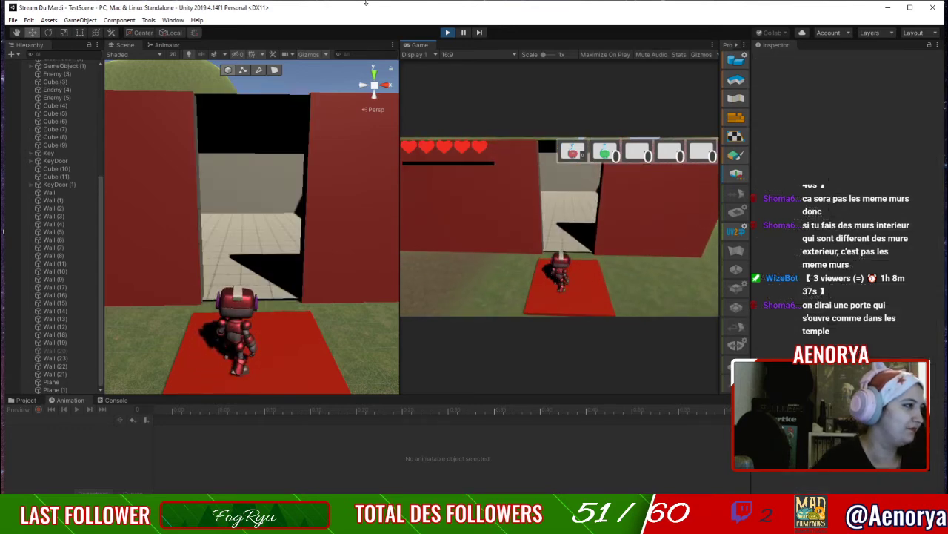
{"action": "left_click", "coordinate": [450, 32]}
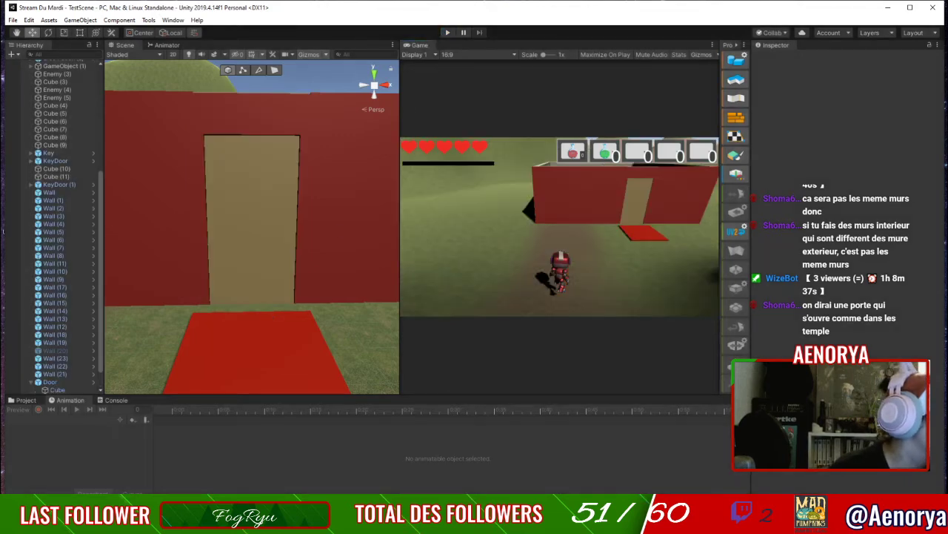
Select the parent Door object, preview the OnTrigger clip on it, and frame the displaced door in the scene.
{"action": "left_click", "coordinate": [50, 382]}
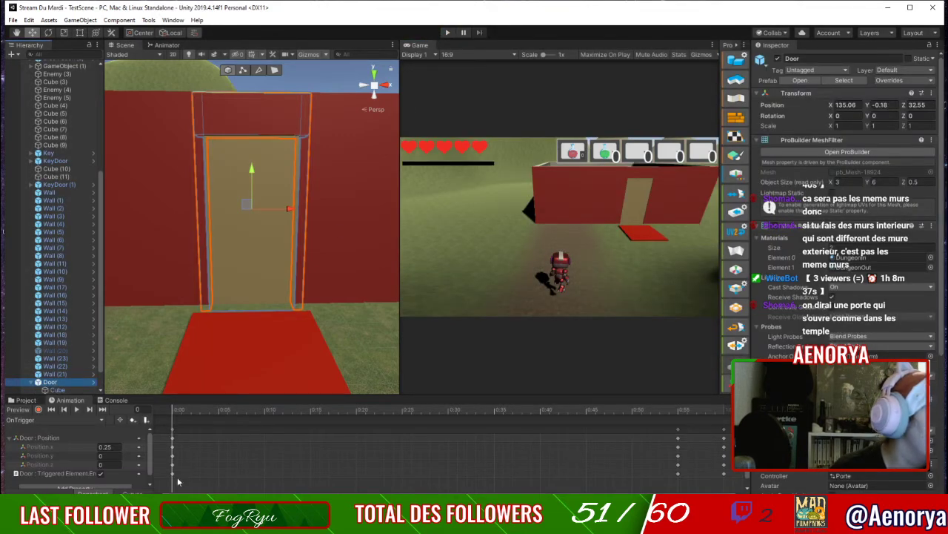
{"action": "left_click_drag", "start_coordinate": [211, 408], "coordinate": [172, 409]}
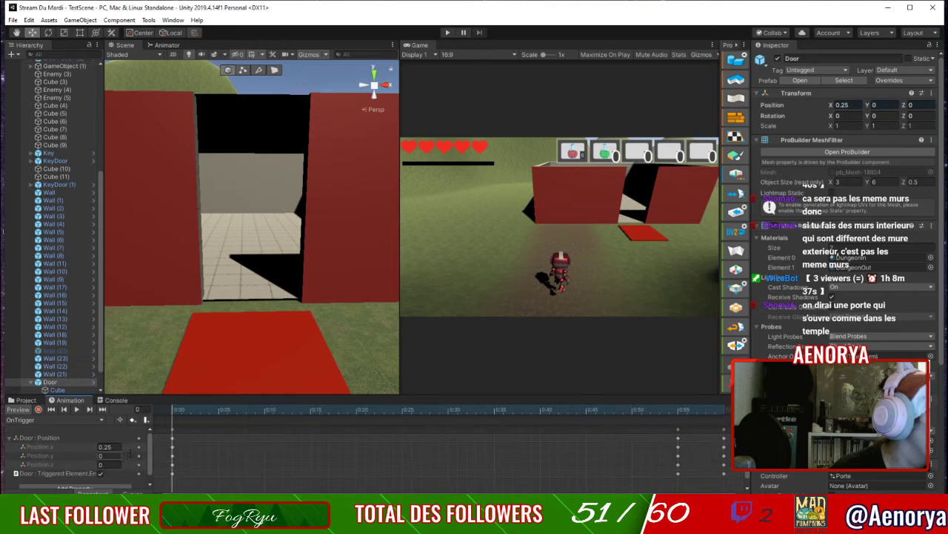
{"action": "left_click", "coordinate": [77, 412]}
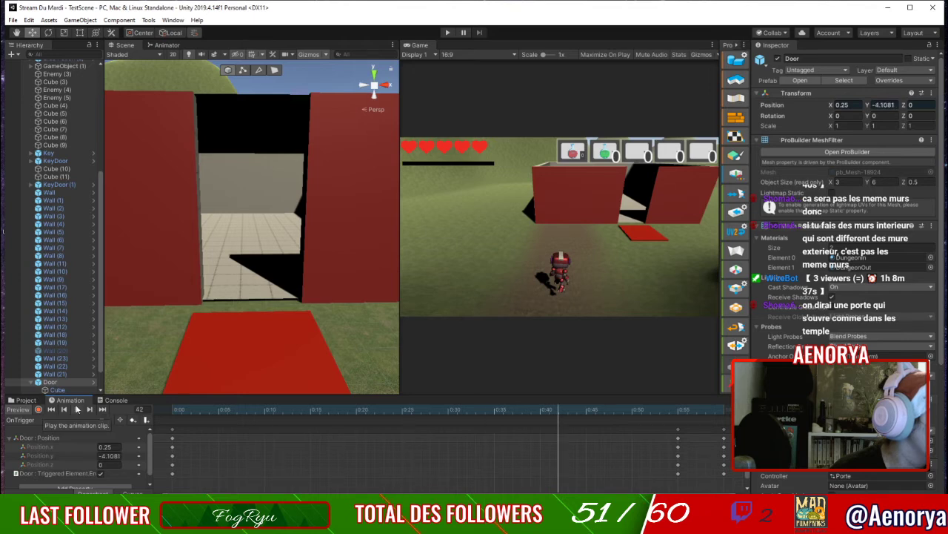
{"action": "scroll", "coordinate": [793, 341], "scroll_direction": "down", "scroll_amount": 6}
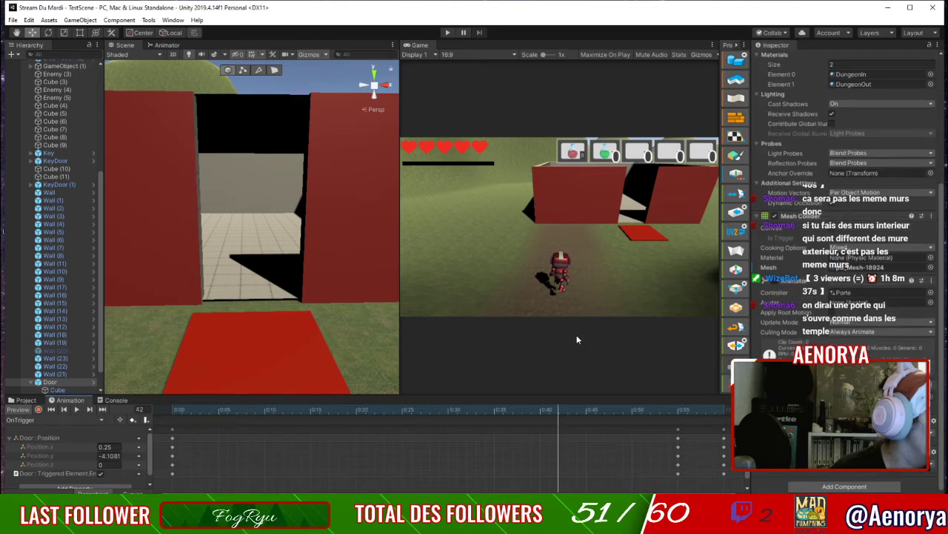
{"action": "double_click", "coordinate": [65, 382]}
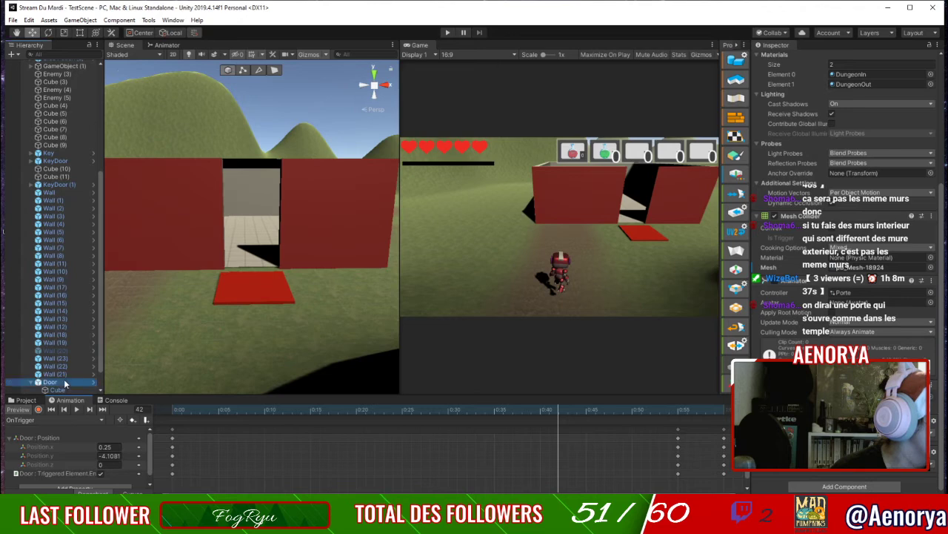
{"action": "double_click", "coordinate": [65, 383]}
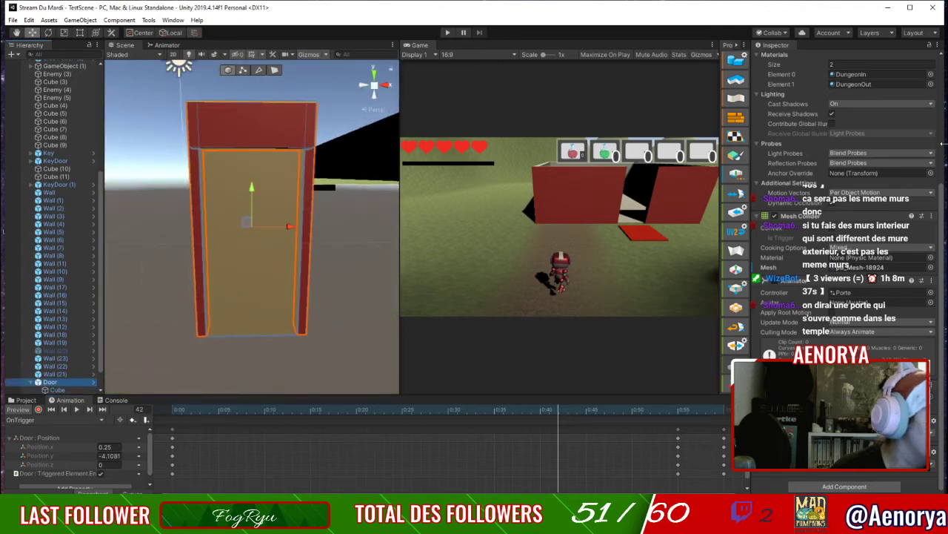
Remove the Triggered Element script and the Animator component from the parent Door object.
{"action": "scroll", "coordinate": [943, 143], "scroll_direction": "up", "scroll_amount": 5}
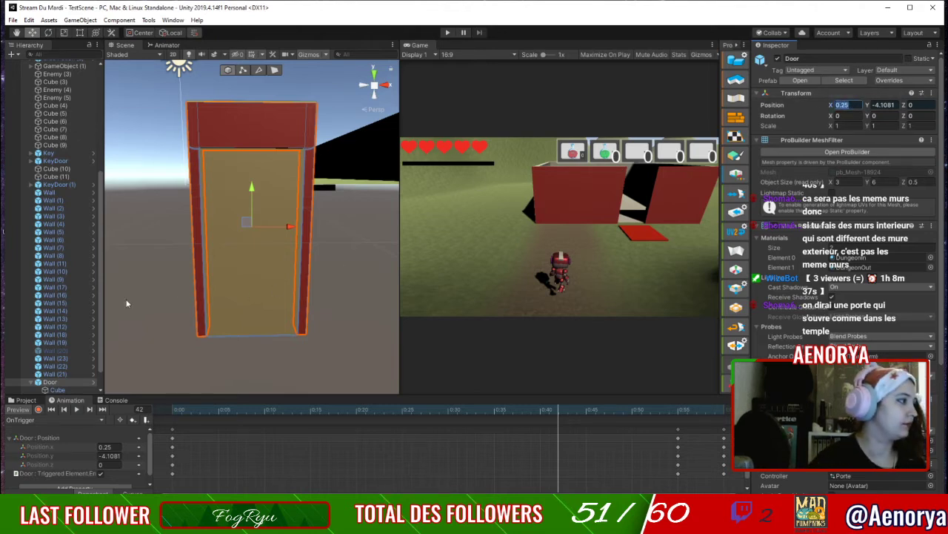
{"action": "scroll", "coordinate": [845, 222], "scroll_direction": "down", "scroll_amount": 5}
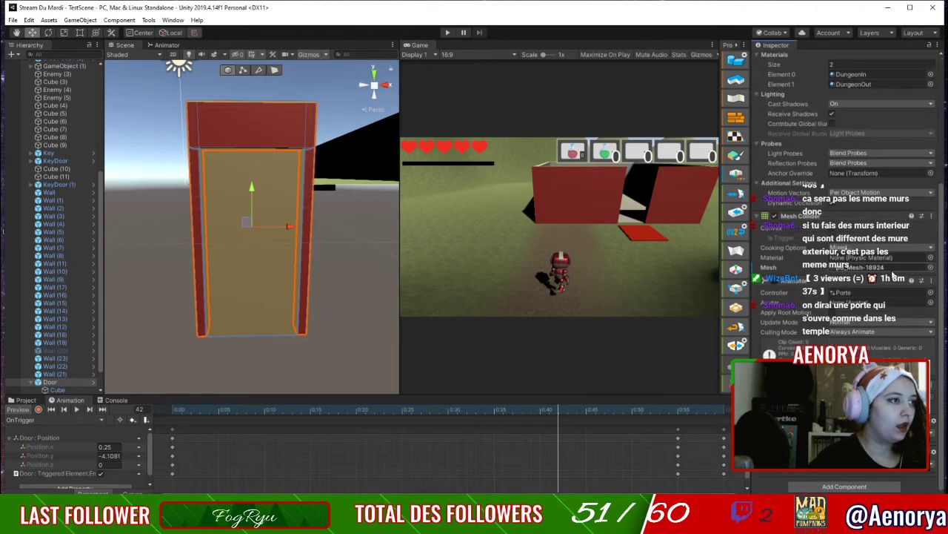
{"action": "right_click", "coordinate": [932, 381]}
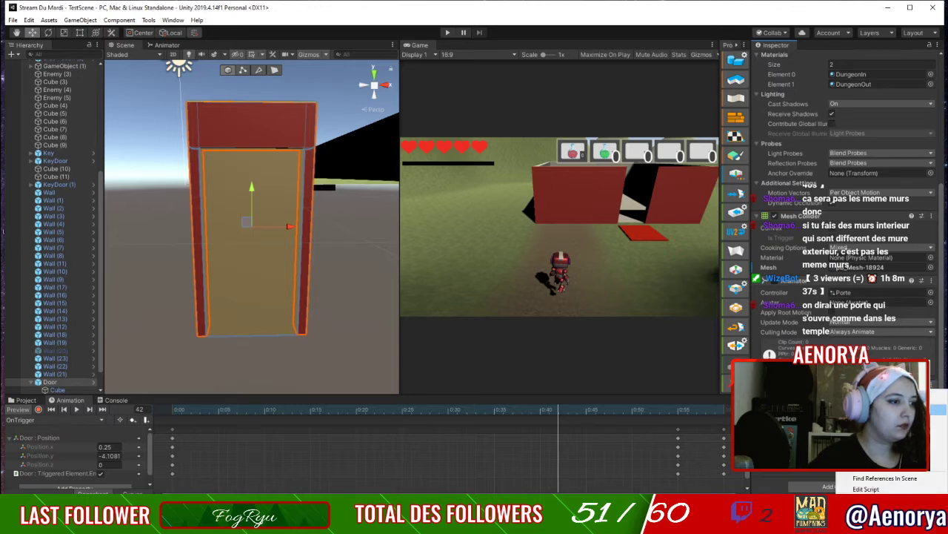
{"action": "left_click", "coordinate": [892, 409]}
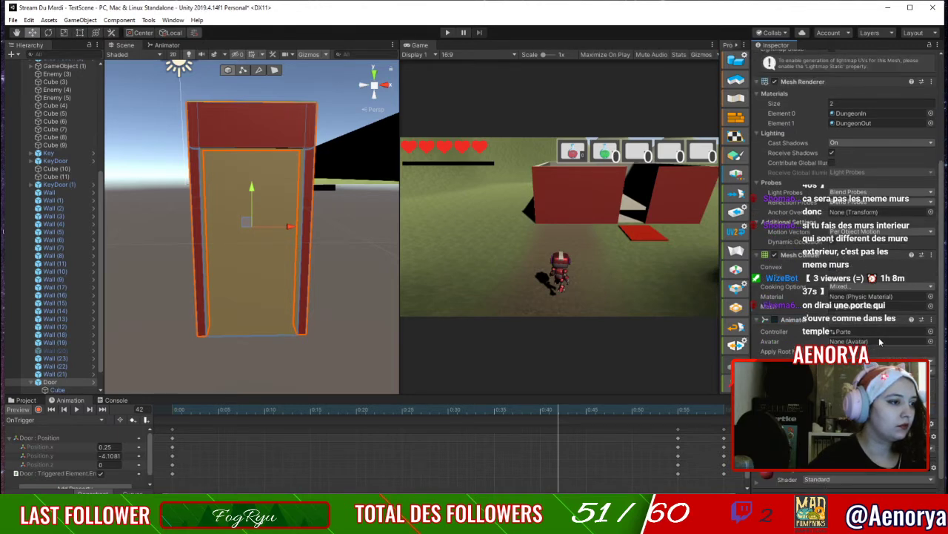
{"action": "left_click", "coordinate": [931, 319]}
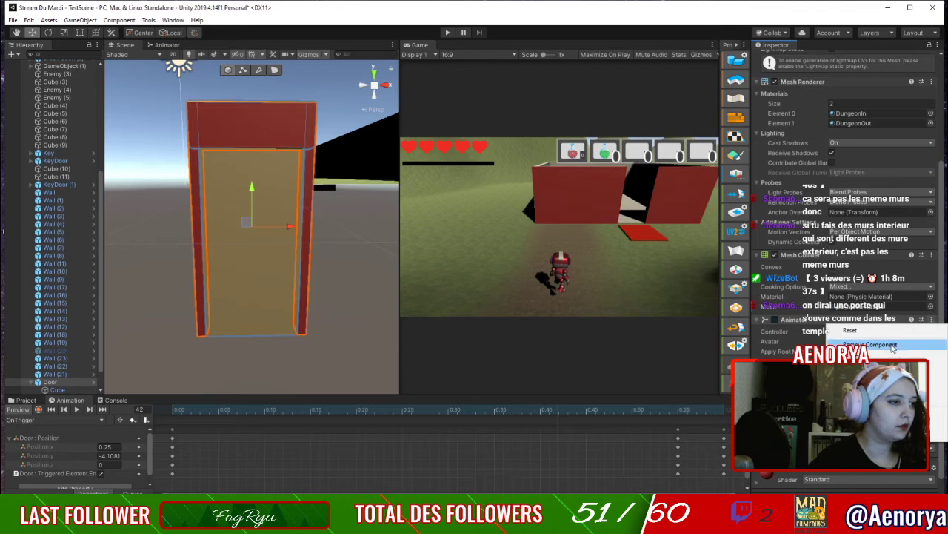
{"action": "left_click", "coordinate": [893, 345]}
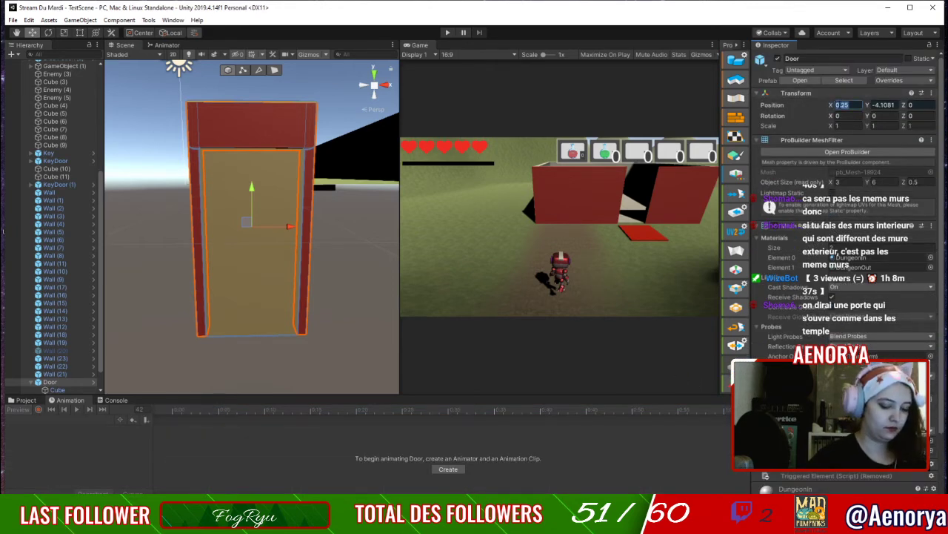
Set the Door's X and Y position to 0.
{"action": "type", "text": "0"}
{"action": "key", "text": "Tab"}
{"action": "type", "text": "0"}
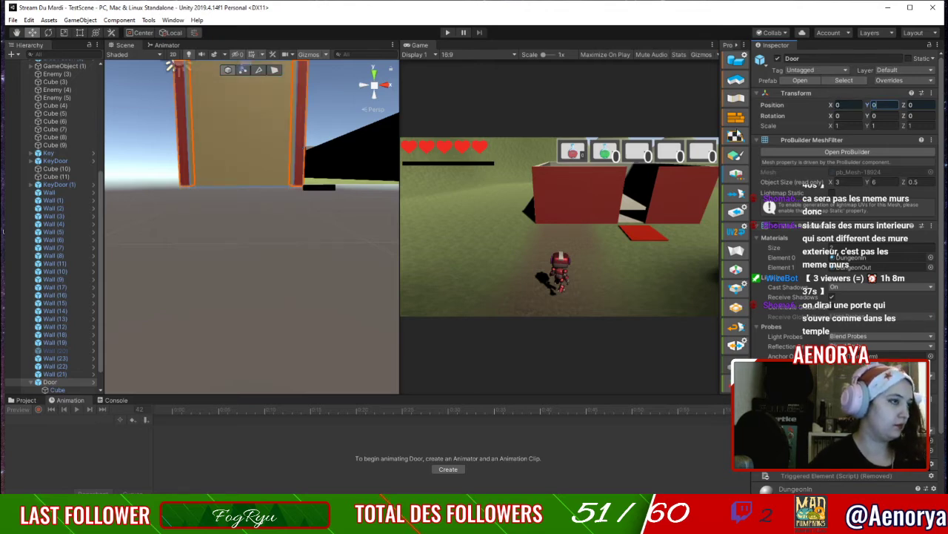
Undo the Door's position changes and component removals.
{"action": "key", "text": "ctrl+z"}
{"action": "key", "text": "ctrl+z"}
{"action": "key", "text": "ctrl+z"}
{"action": "key", "text": "ctrl+z"}
{"action": "key", "text": "ctrl+z"}
{"action": "key", "text": "ctrl+z"}
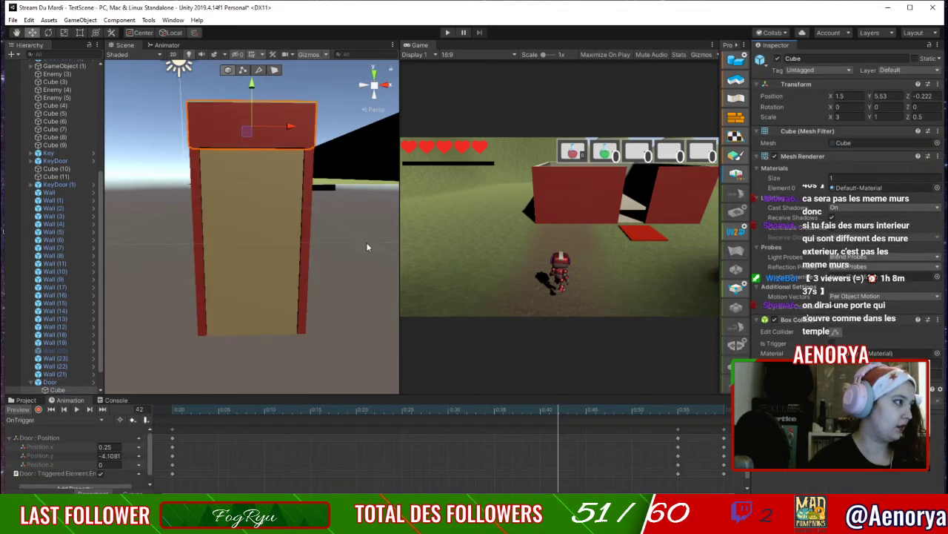
Select the parent Door object again, with the surrounding walls in view, and show its animation-related components.
{"action": "scroll", "coordinate": [358, 232], "scroll_direction": "down", "scroll_amount": 5}
{"action": "scroll", "coordinate": [372, 196], "scroll_direction": "down", "scroll_amount": 5}
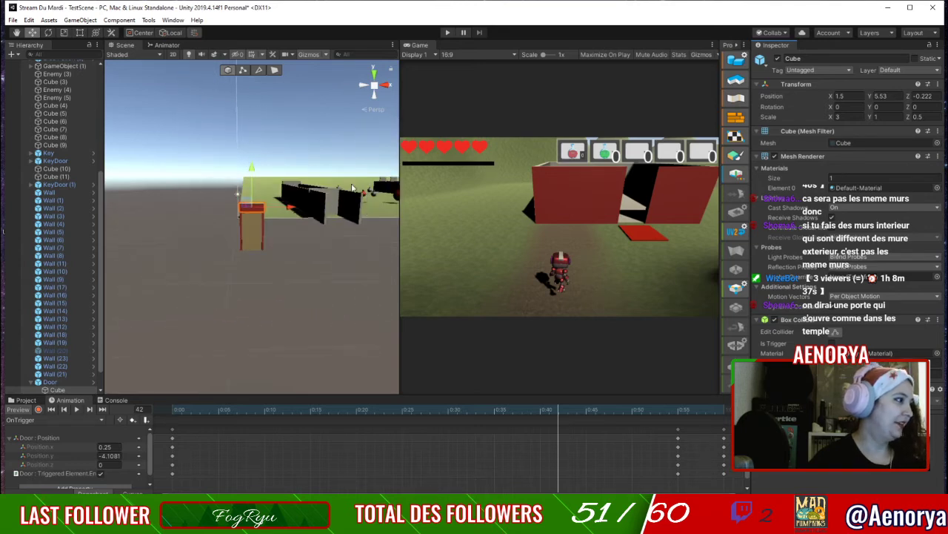
{"action": "right_click_drag", "start_coordinate": [353, 187], "coordinate": [301, 231]}
{"action": "middle_click_drag", "start_coordinate": [301, 231], "coordinate": [207, 335]}
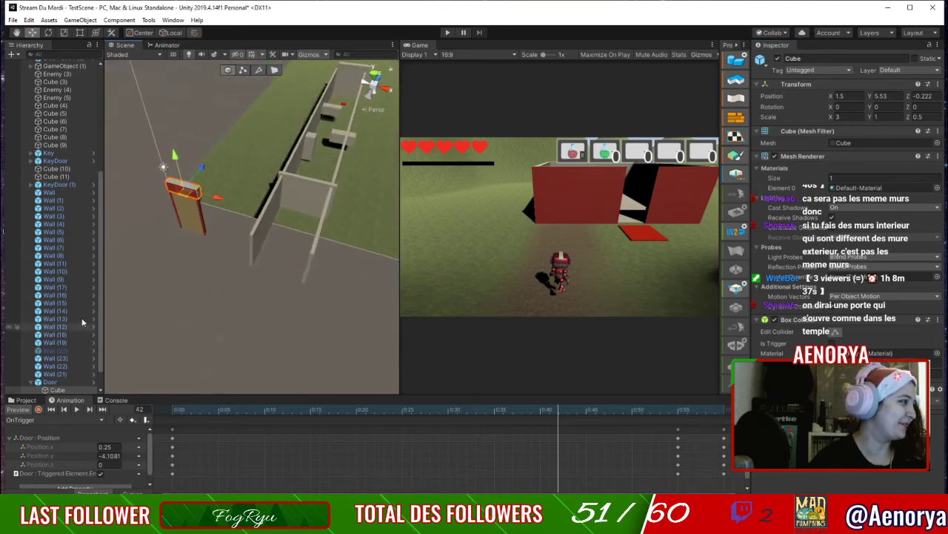
{"action": "left_click", "coordinate": [63, 384]}
{"action": "scroll", "coordinate": [932, 385], "scroll_direction": "down", "scroll_amount": 7}
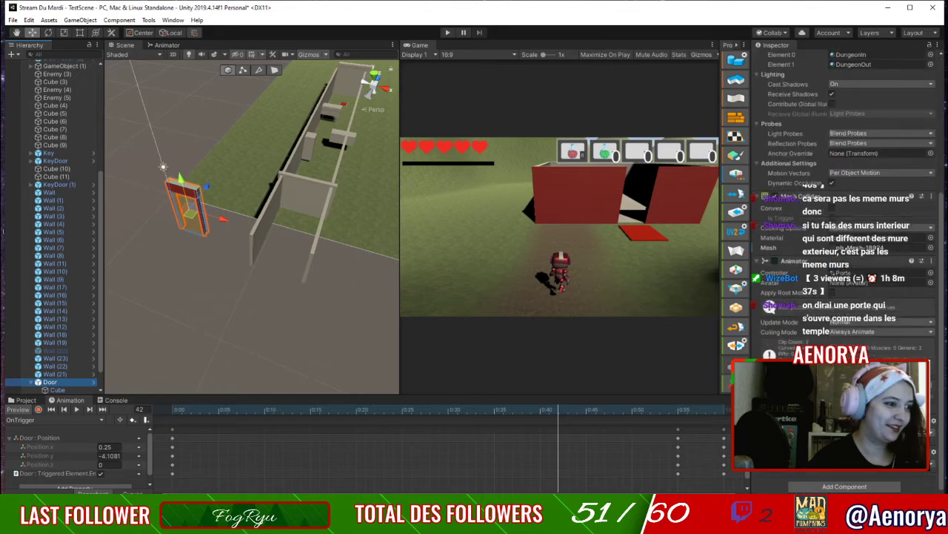
{"action": "scroll", "coordinate": [936, 389], "scroll_direction": "up", "scroll_amount": 1}
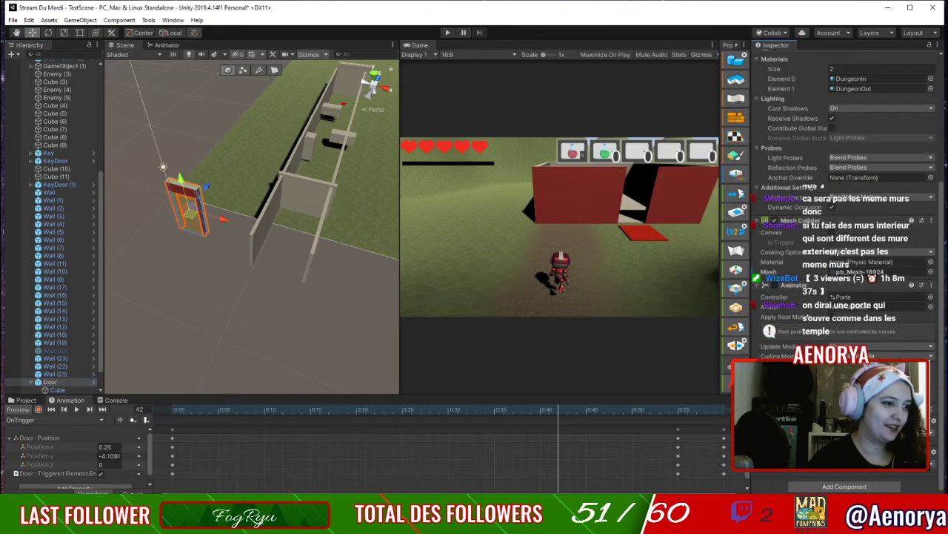
{"action": "left_click", "coordinate": [932, 408]}
{"action": "left_click", "coordinate": [919, 397]}
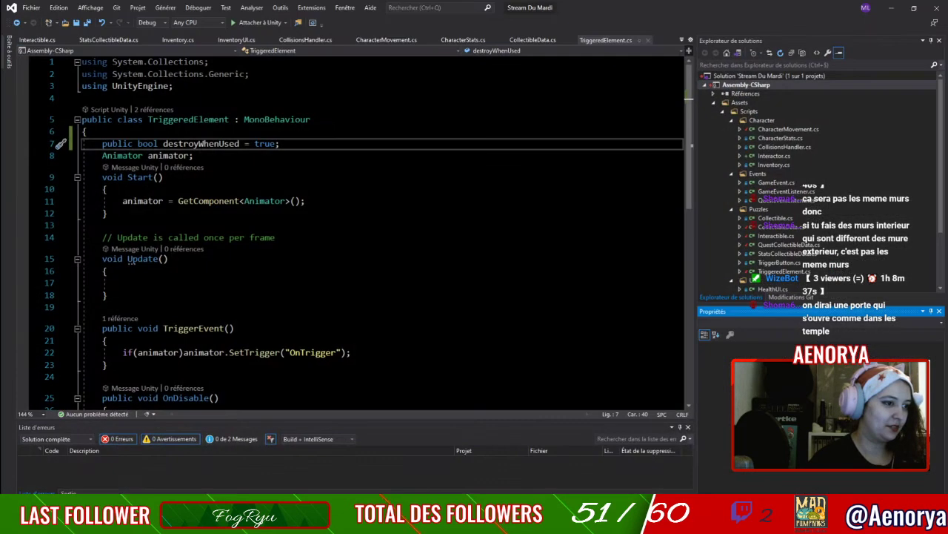
{"action": "left_click", "coordinate": [894, 8]}
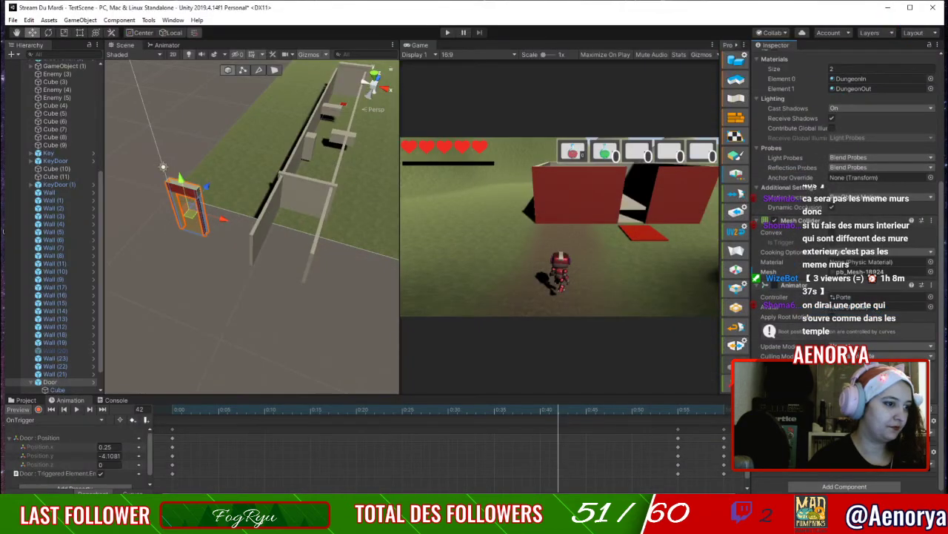
{"action": "left_click", "coordinate": [932, 409]}
{"action": "left_click", "coordinate": [911, 398]}
{"action": "left_click", "coordinate": [892, 7]}
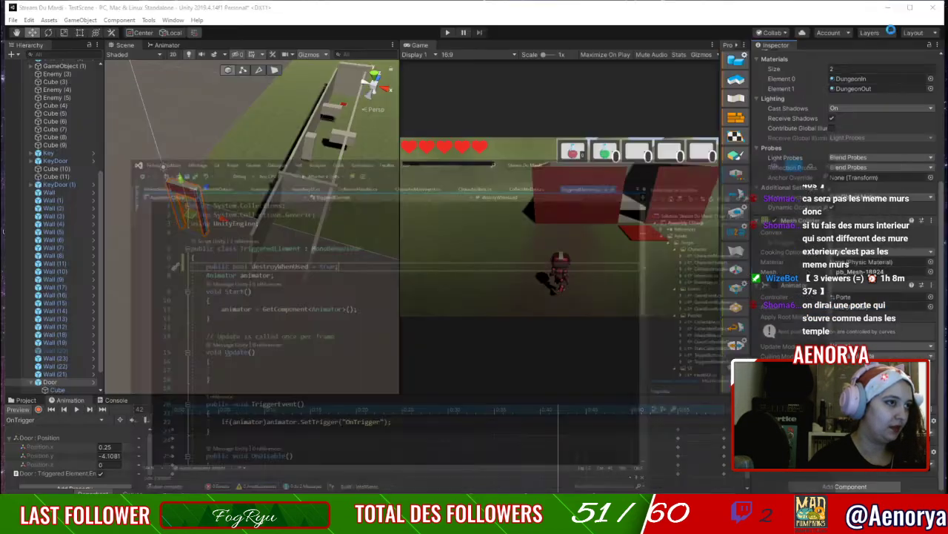
Remove the Triggered Element script and the Animator from the parent Door object.
{"action": "left_click", "coordinate": [933, 408]}
{"action": "left_click", "coordinate": [900, 326]}
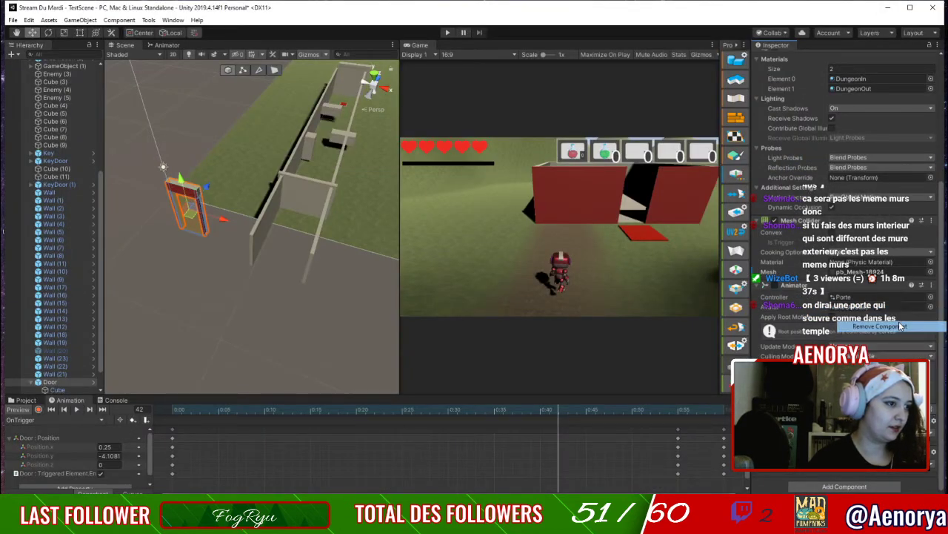
{"action": "left_click", "coordinate": [900, 326]}
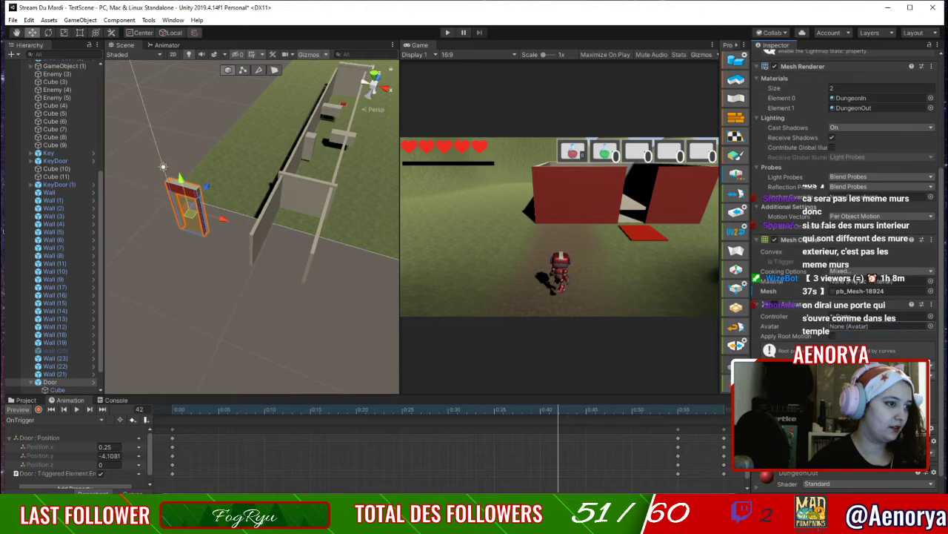
{"action": "right_click", "coordinate": [934, 317]}
{"action": "left_click", "coordinate": [913, 328]}
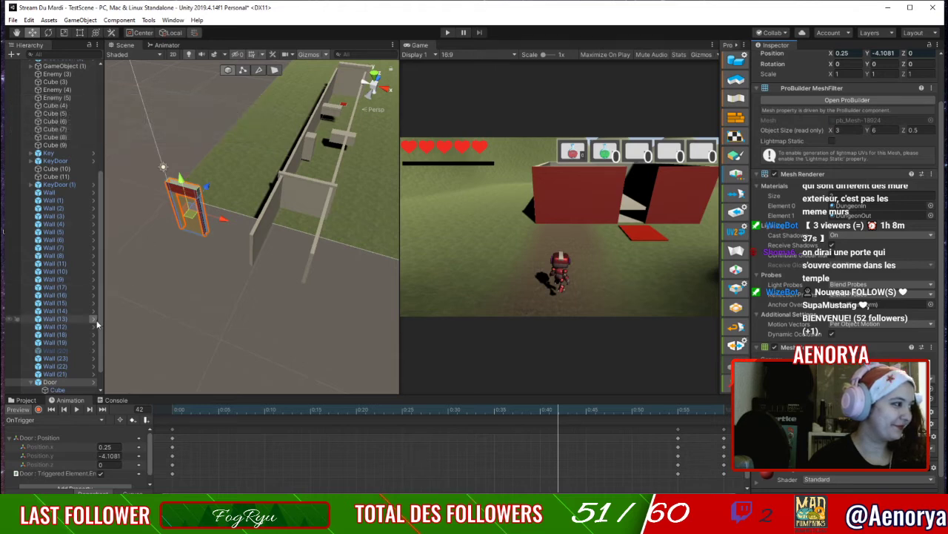
Move the Door across the terrain to the red dungeon's front wall, at about X 129.1 and Z 34.9.
{"action": "left_click", "coordinate": [63, 380]}
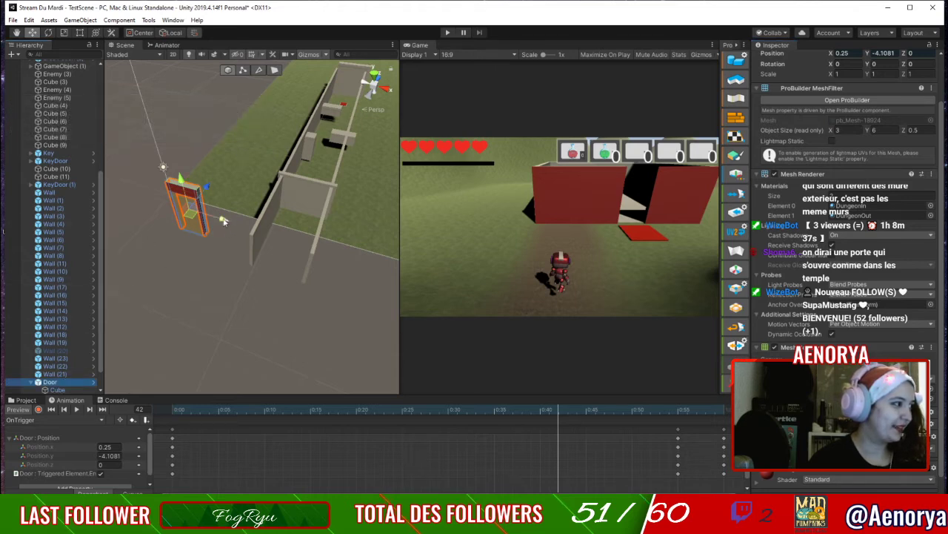
{"action": "left_click_drag", "start_coordinate": [223, 220], "coordinate": [244, 225]}
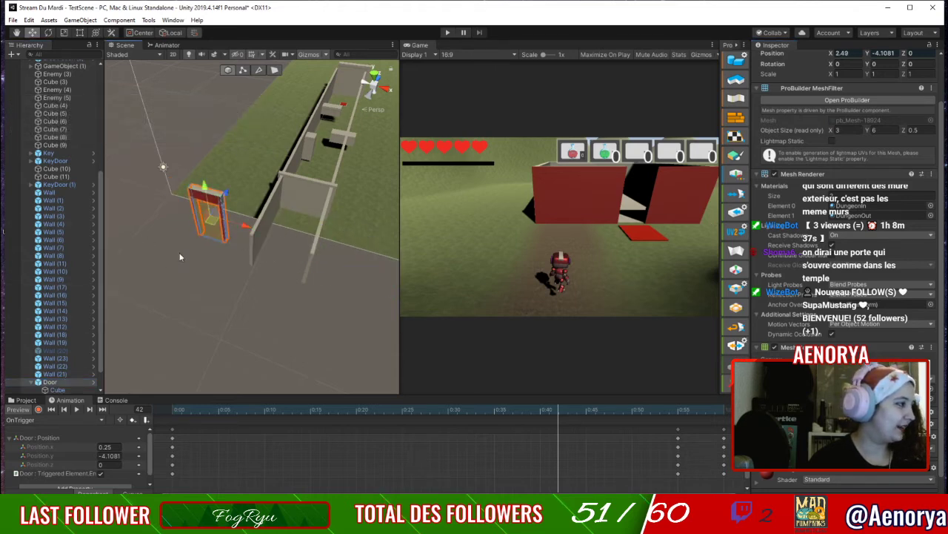
{"action": "scroll", "coordinate": [292, 273], "scroll_direction": "down", "scroll_amount": 15}
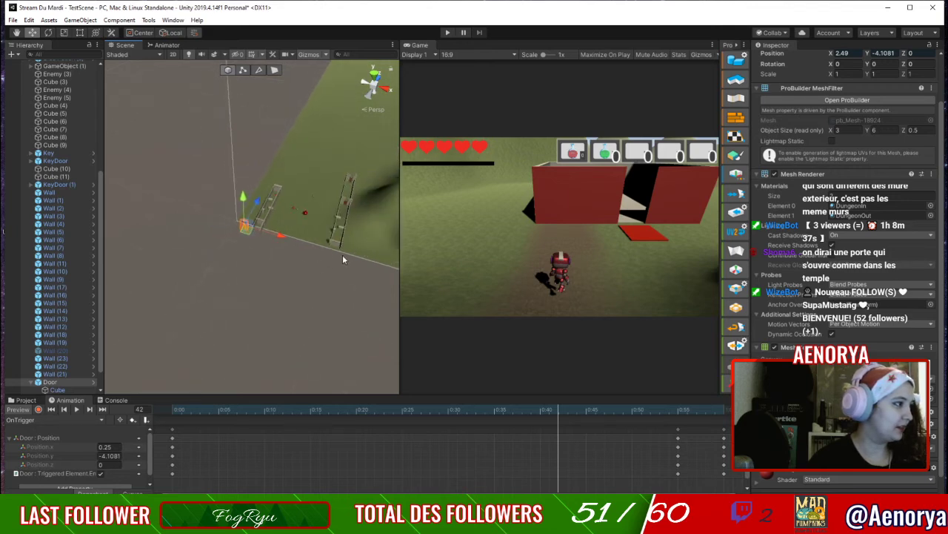
{"action": "middle_click_drag", "start_coordinate": [342, 255], "coordinate": [168, 256]}
{"action": "left_click_drag", "start_coordinate": [131, 246], "coordinate": [291, 276]}
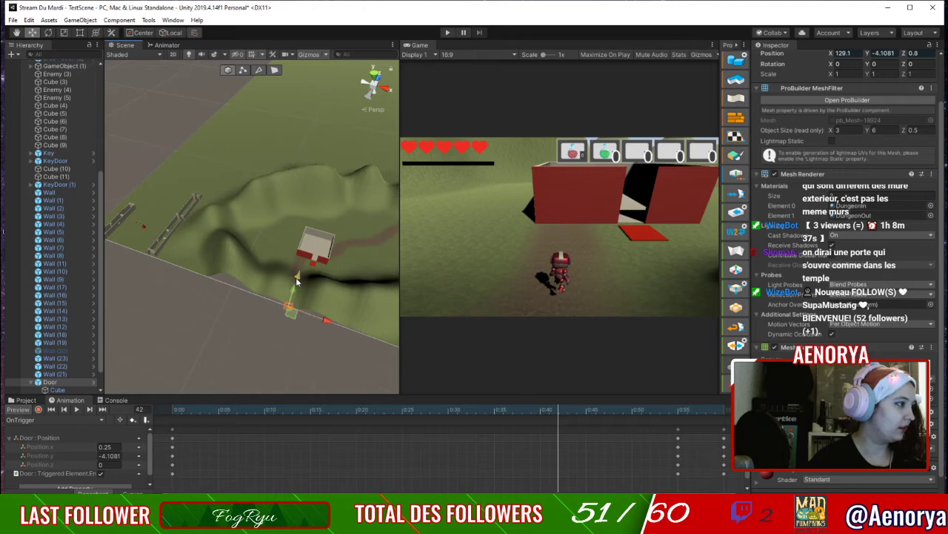
{"action": "left_click_drag", "start_coordinate": [297, 278], "coordinate": [311, 246]}
{"action": "scroll", "coordinate": [312, 289], "scroll_direction": "up", "scroll_amount": 5}
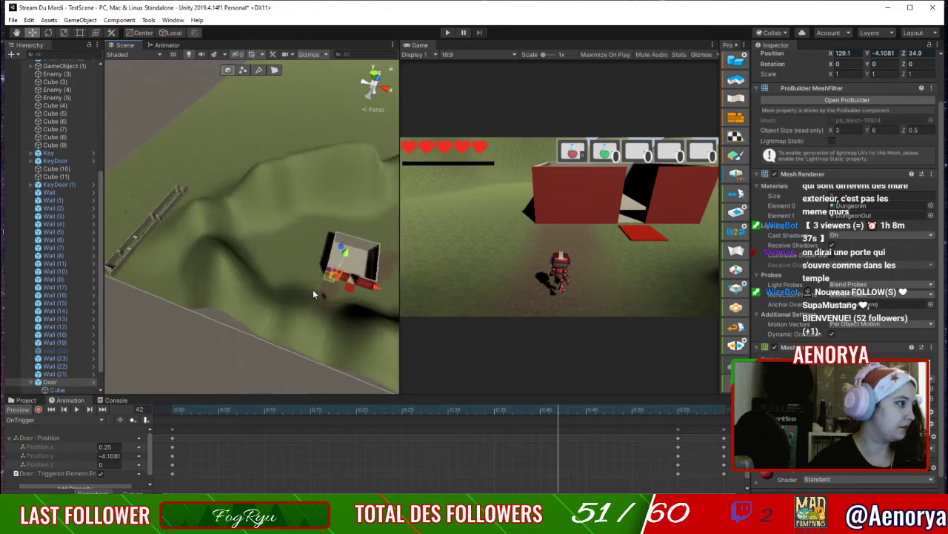
Place the Door in the dungeon's wall opening behind the floor switch, at about X 135.06, Y -0.21, Z 32.53.
{"action": "scroll", "coordinate": [312, 289], "scroll_direction": "down", "scroll_amount": 8}
{"action": "double_click", "coordinate": [50, 381]}
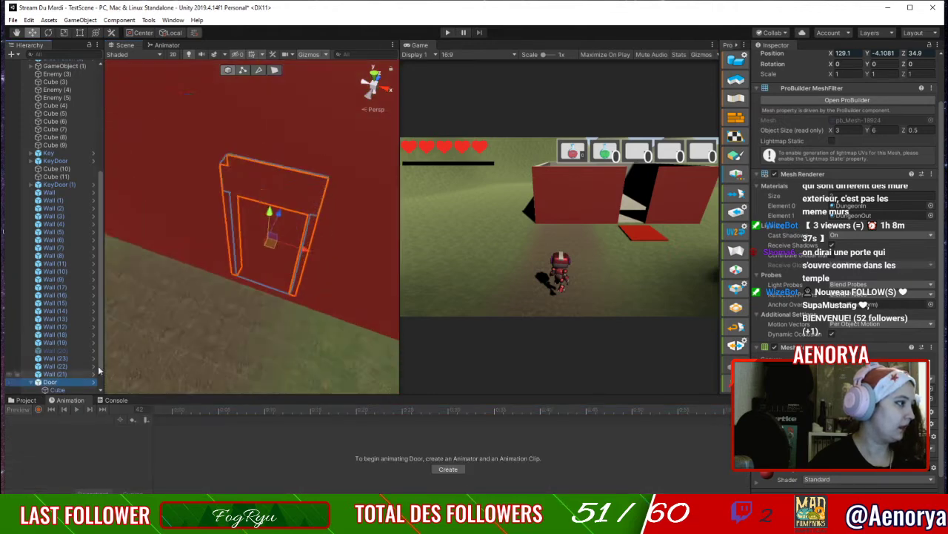
{"action": "scroll", "coordinate": [213, 324], "scroll_direction": "down", "scroll_amount": 7}
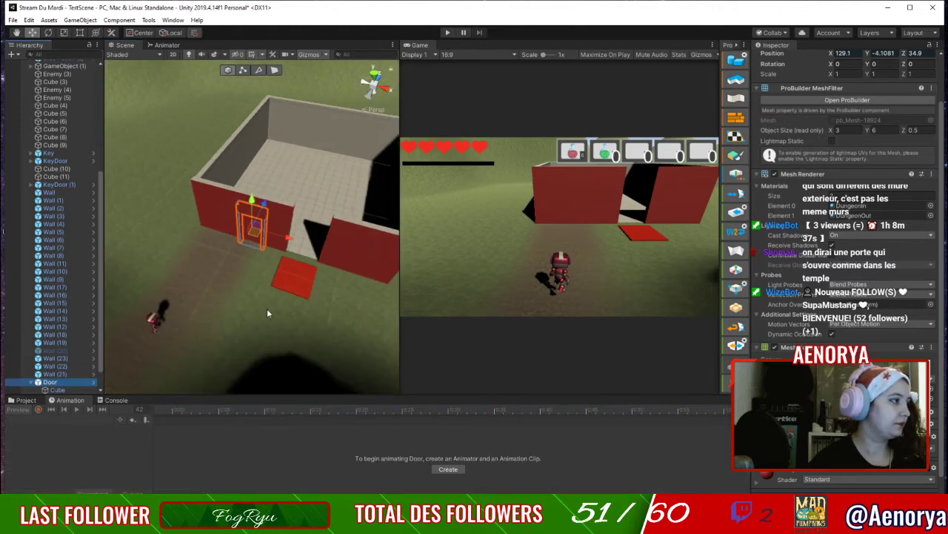
{"action": "right_click_drag", "start_coordinate": [268, 309], "coordinate": [314, 284]}
{"action": "left_click_drag", "start_coordinate": [246, 294], "coordinate": [319, 313]}
{"action": "left_click_drag", "start_coordinate": [277, 290], "coordinate": [281, 244]}
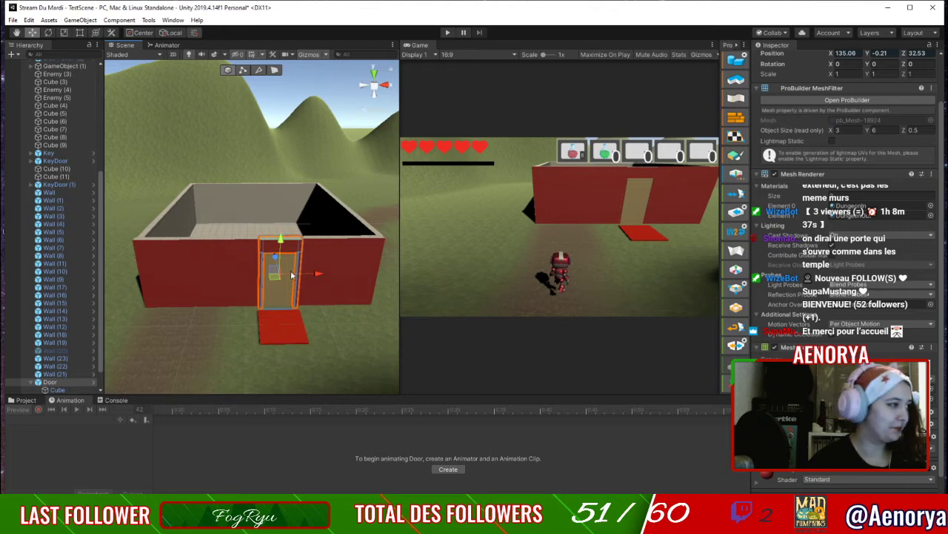
Fine-tune the Door's alignment in the wall opening to about X 135.02 and Z 32.53.
{"action": "left_click_drag", "start_coordinate": [310, 273], "coordinate": [310, 272]}
{"action": "right_click_drag", "start_coordinate": [310, 272], "coordinate": [332, 355]}
{"action": "middle_click_drag", "start_coordinate": [332, 356], "coordinate": [382, 416]}
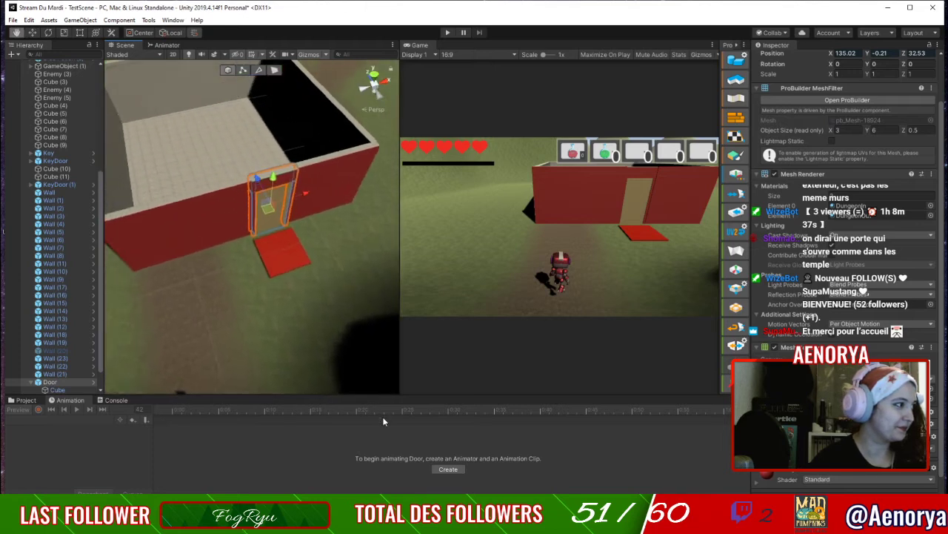
{"action": "left_click_drag", "start_coordinate": [383, 416], "coordinate": [268, 305], "text": "alt"}
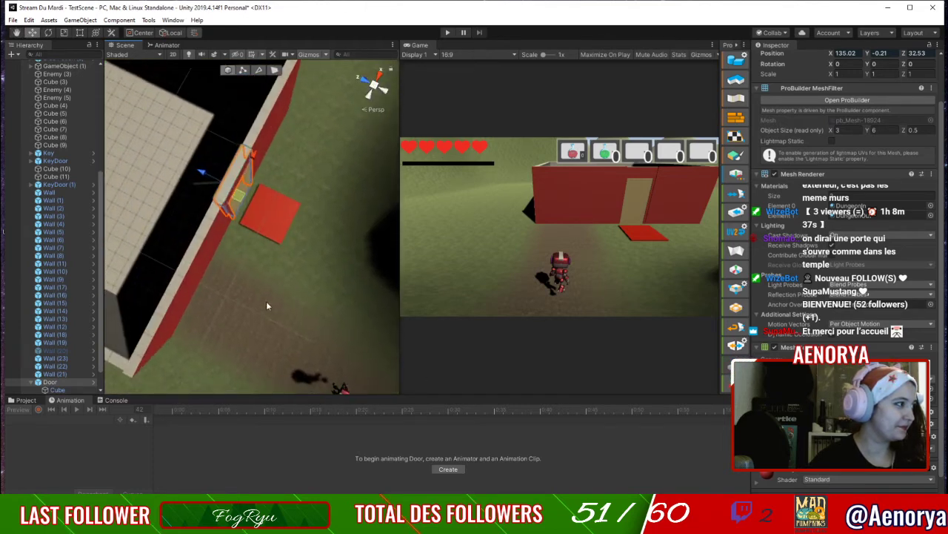
{"action": "left_click_drag", "start_coordinate": [207, 174], "coordinate": [208, 175]}
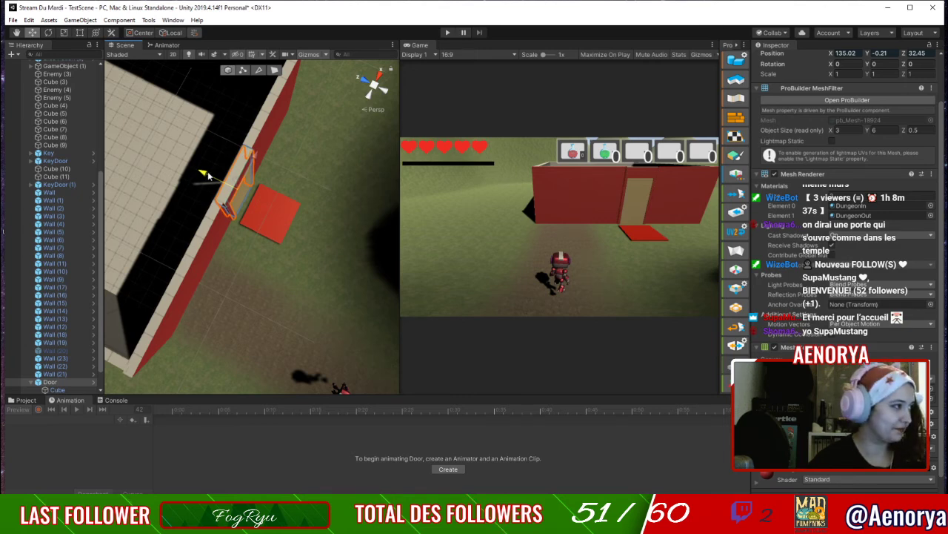
{"action": "left_click_drag", "start_coordinate": [209, 176], "coordinate": [207, 175]}
{"action": "left_click_drag", "start_coordinate": [292, 223], "coordinate": [272, 306], "text": "alt"}
{"action": "scroll", "coordinate": [274, 200], "scroll_direction": "up", "scroll_amount": 5}
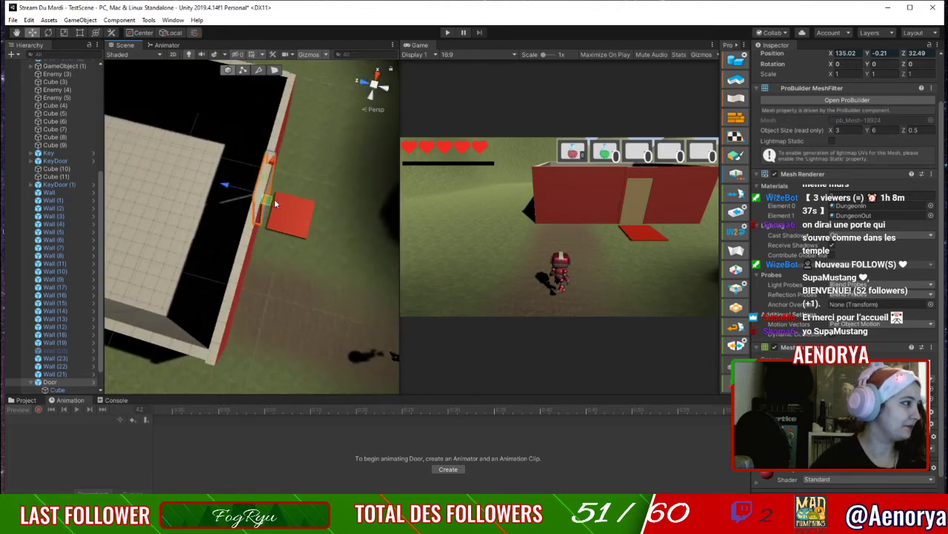
{"action": "middle_click_drag", "start_coordinate": [277, 203], "coordinate": [313, 239]}
{"action": "left_click_drag", "start_coordinate": [313, 238], "coordinate": [236, 244], "text": "alt"}
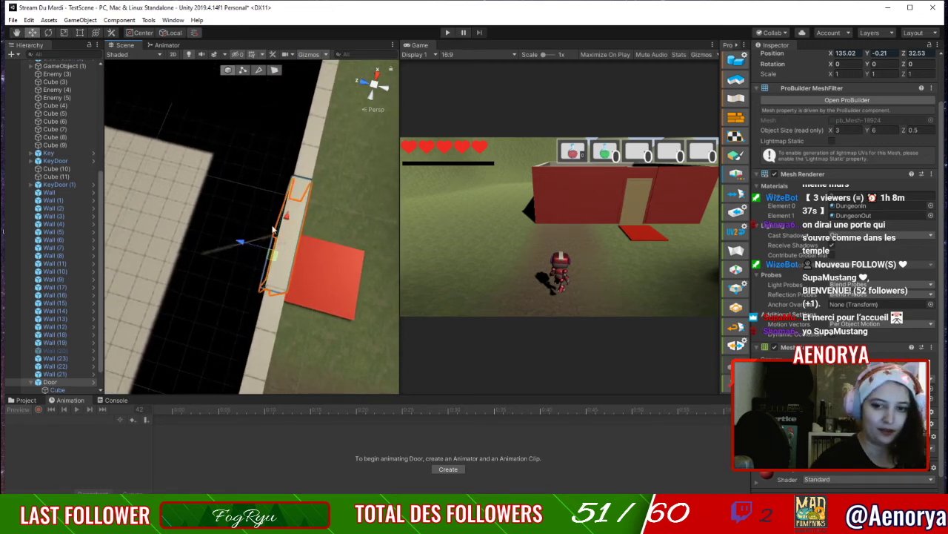
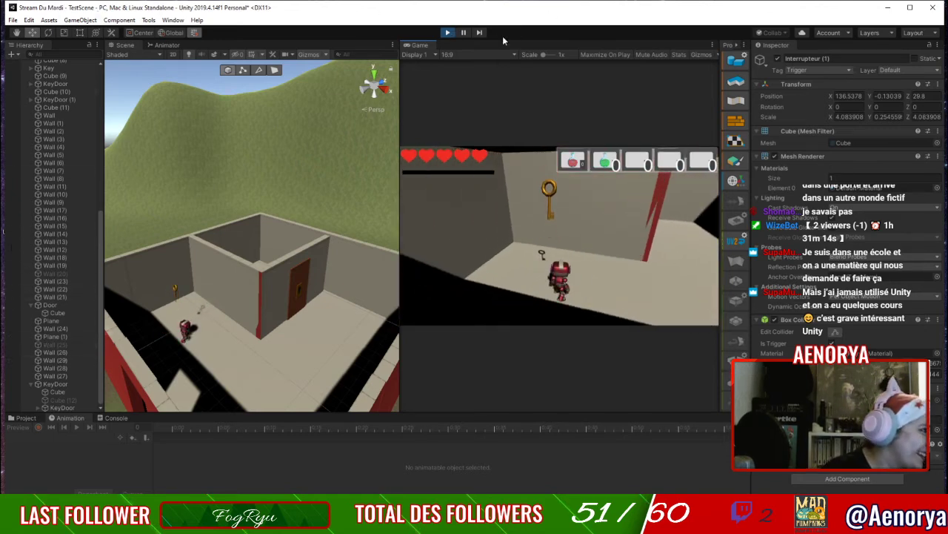
Exit play mode and lower Key (1) inside the dungeon to about Y 2.37.
{"action": "left_click", "coordinate": [447, 33]}
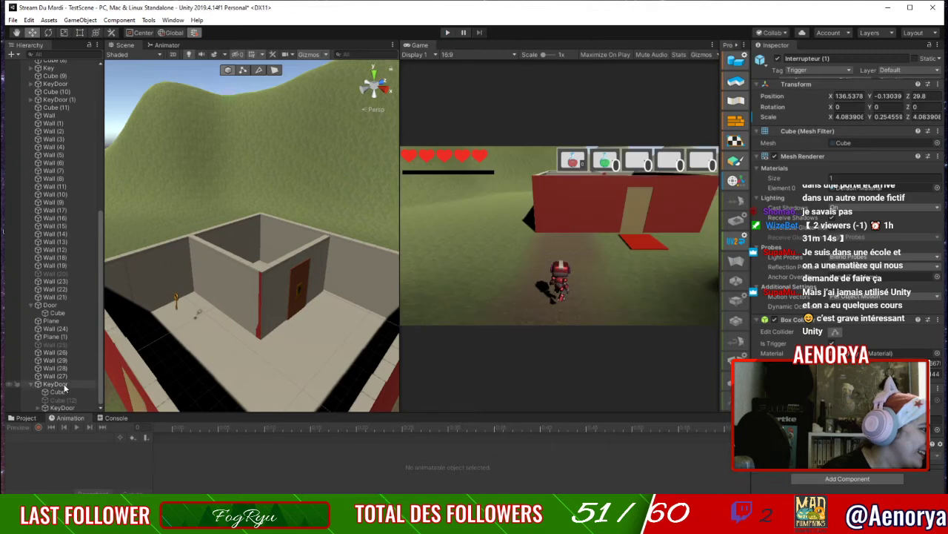
{"action": "left_click", "coordinate": [177, 299]}
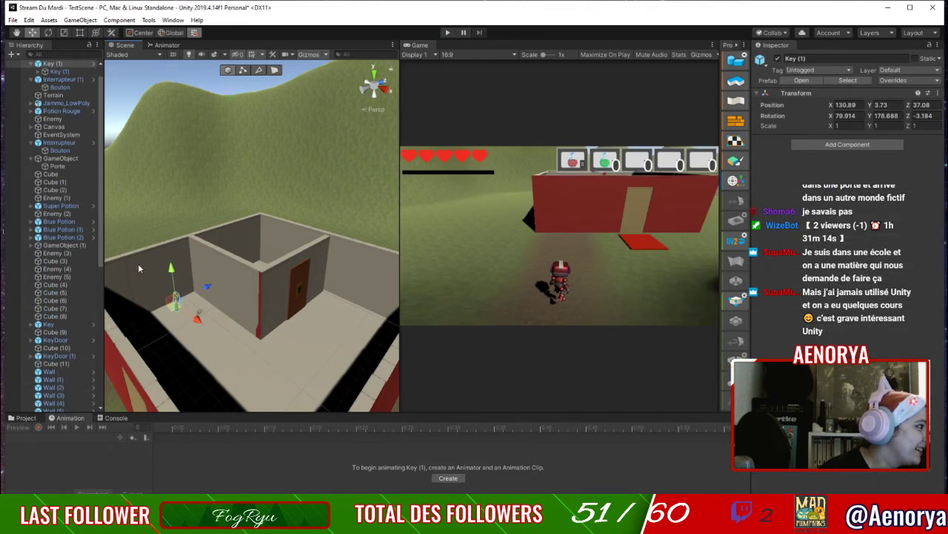
{"action": "left_click_drag", "start_coordinate": [171, 273], "coordinate": [175, 284]}
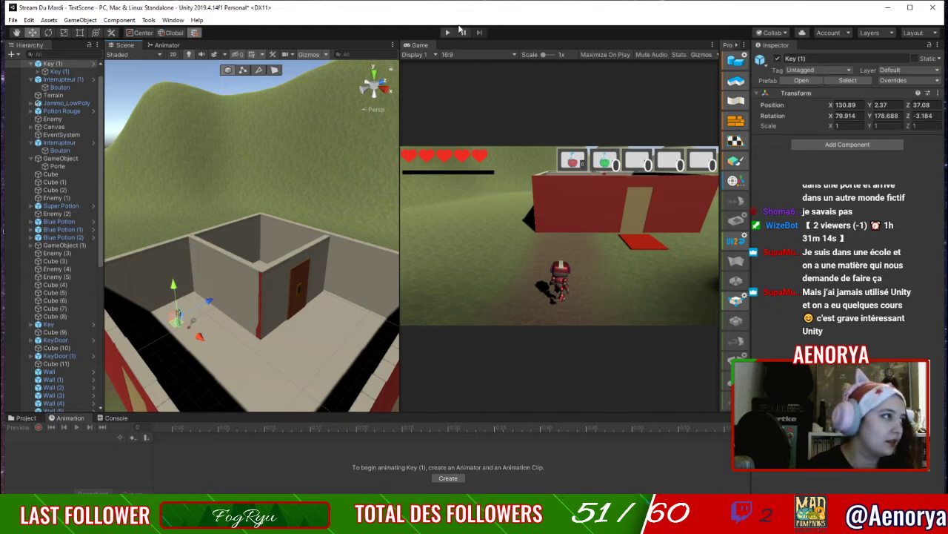
Playtest the dungeon entrance by stepping on the floor switch, walking through its door and collecting the key inside.
{"action": "left_click", "coordinate": [448, 32]}
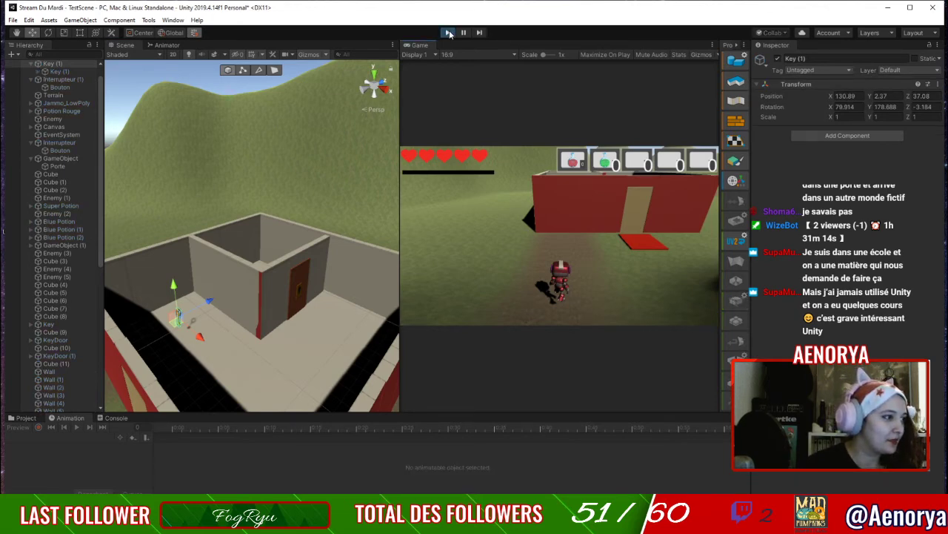
{"action": "key", "text": "Up"}
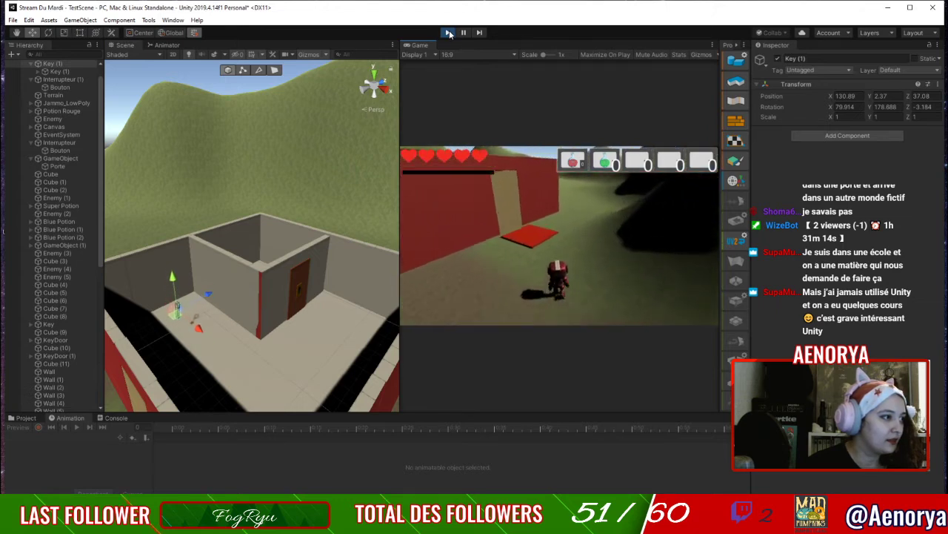
{"action": "key", "text": "Left"}
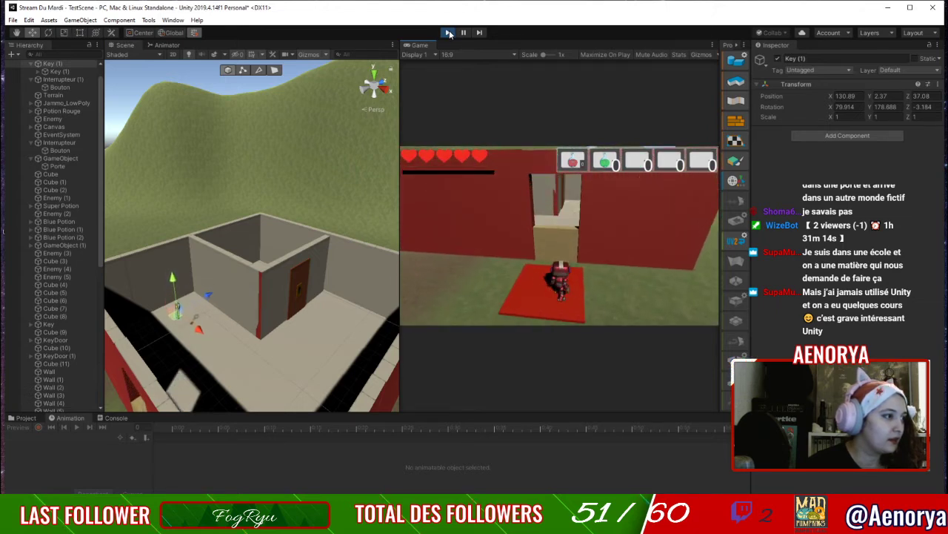
{"action": "key", "text": "Up"}
{"action": "key", "text": "w"}
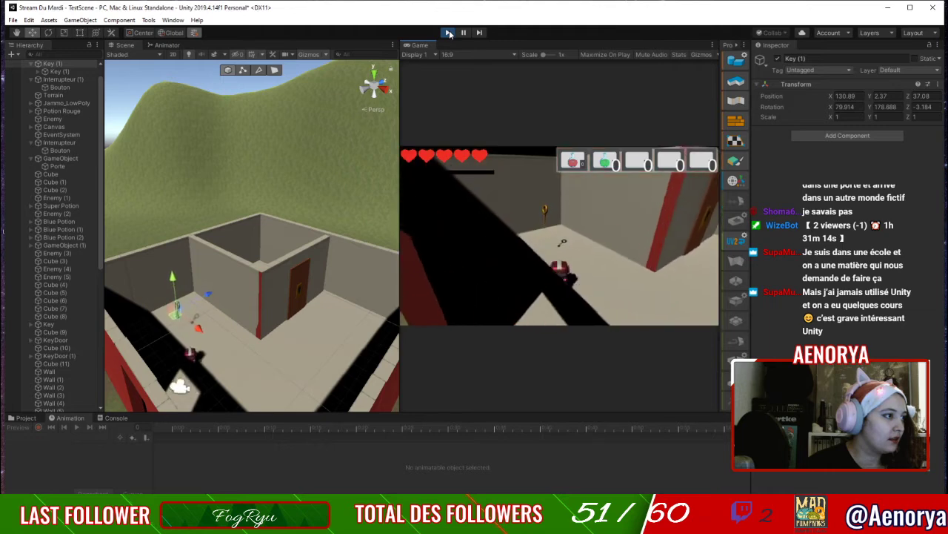
{"action": "key", "text": "w"}
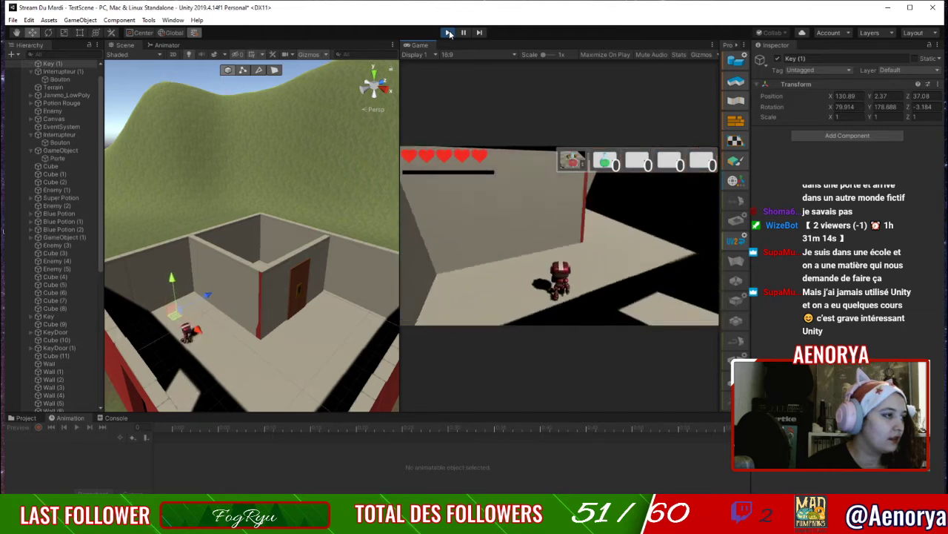
Test the inner locked door by using the collected key from the inventory and walking through, and exit play mode.
{"action": "key", "text": "Up"}
{"action": "key", "text": "Left"}
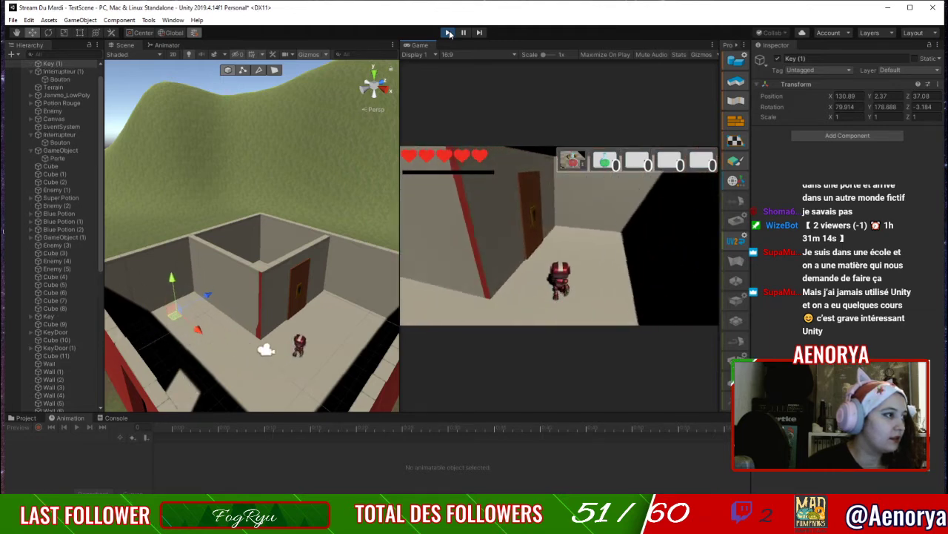
{"action": "key", "text": "w"}
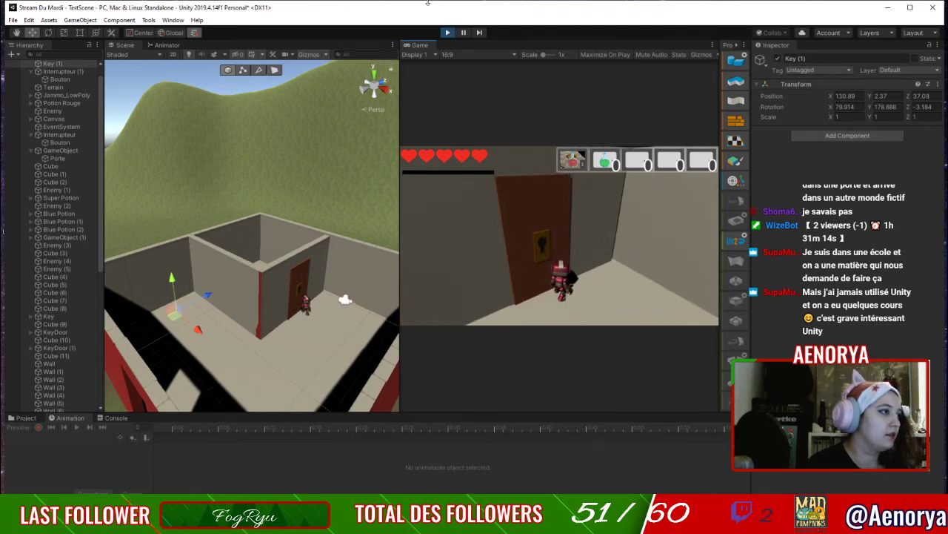
{"action": "left_click", "coordinate": [574, 156]}
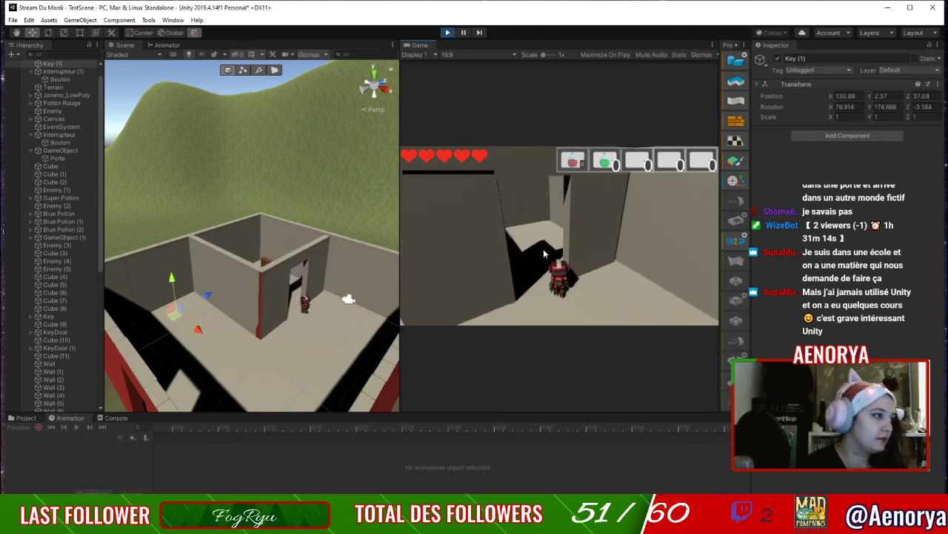
{"action": "key", "text": "w"}
{"action": "key", "text": "w"}
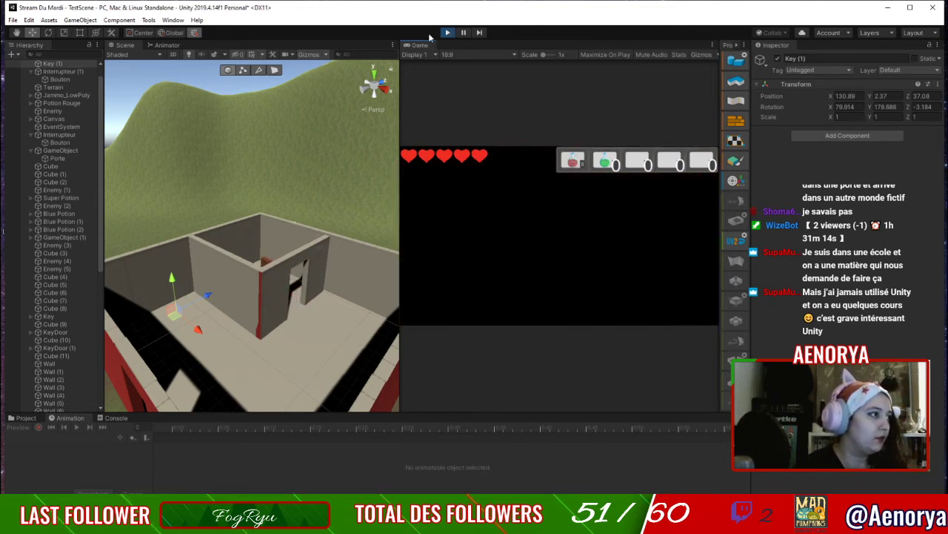
{"action": "left_click", "coordinate": [447, 33]}
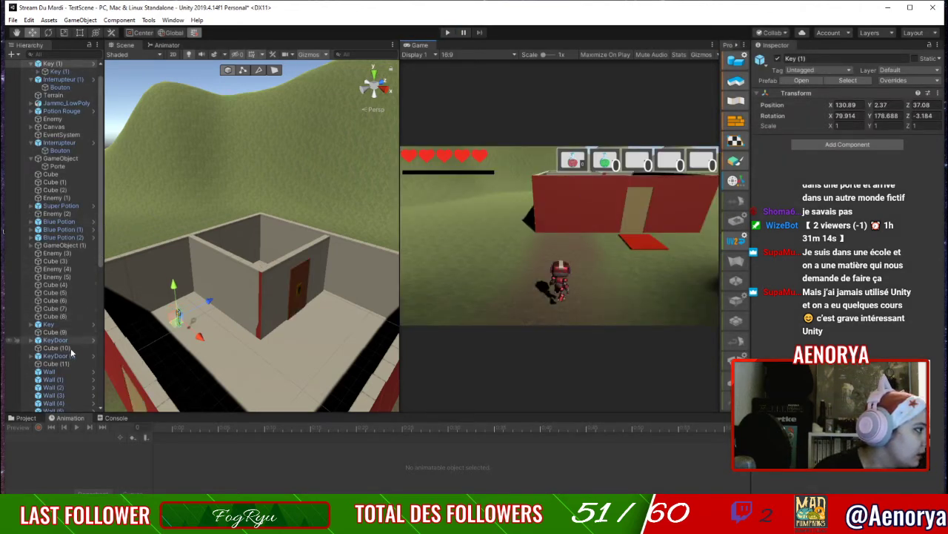
Delete Image, Image (1) and Image (2) from the Icon of the first inventory slot, Item, in the Canvas.
{"action": "scroll", "coordinate": [69, 347], "scroll_direction": "down", "scroll_amount": 3}
{"action": "scroll", "coordinate": [65, 373], "scroll_direction": "up", "scroll_amount": 4}
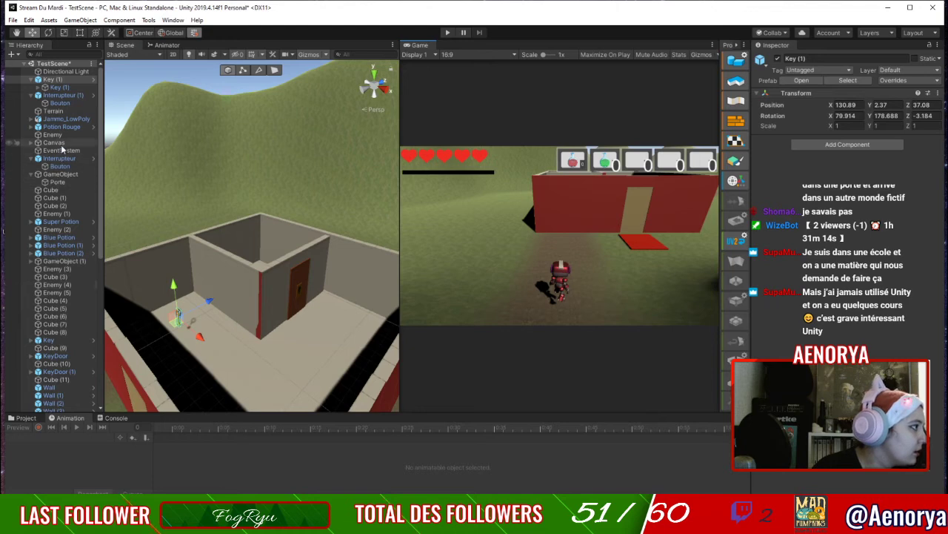
{"action": "left_click", "coordinate": [60, 143]}
{"action": "double_click", "coordinate": [60, 143]}
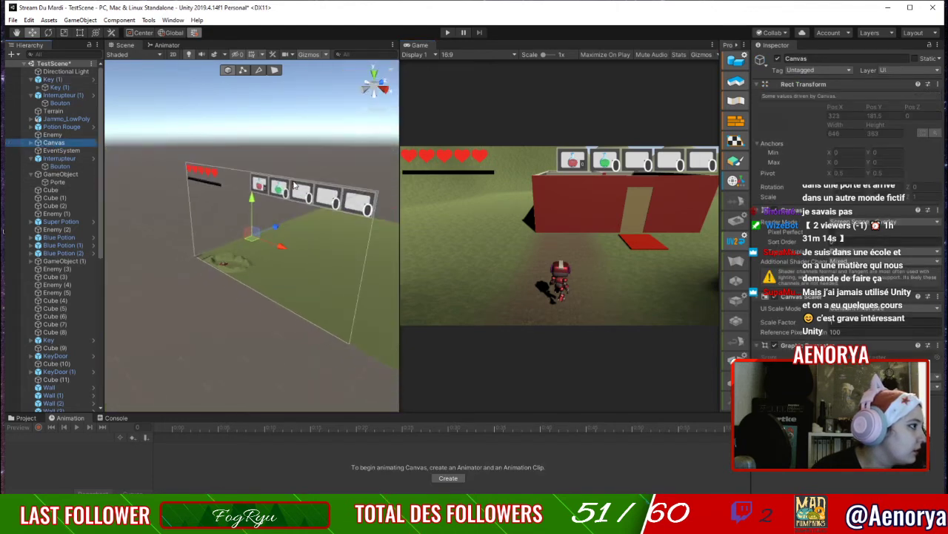
{"action": "scroll", "coordinate": [285, 184], "scroll_direction": "up", "scroll_amount": 6}
{"action": "middle_click_drag", "start_coordinate": [294, 123], "coordinate": [292, 224]}
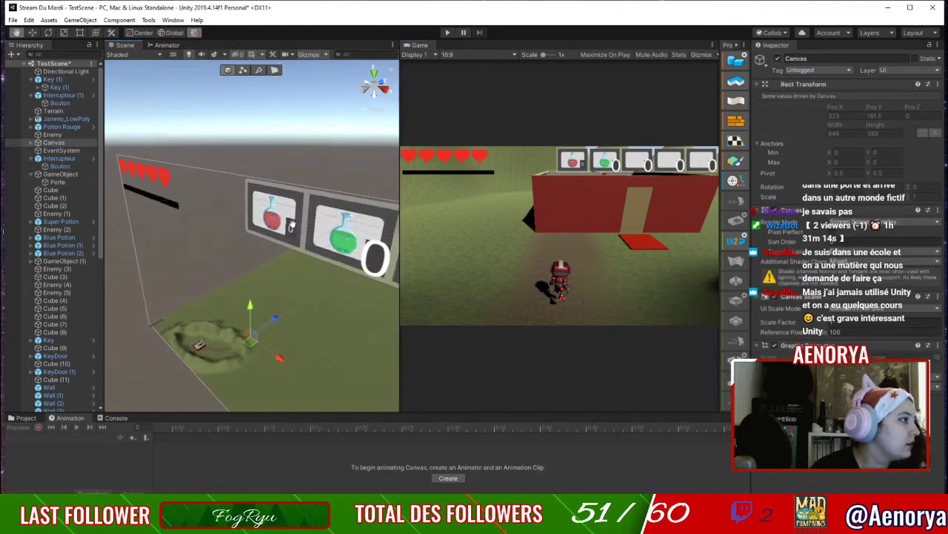
{"action": "scroll", "coordinate": [292, 224], "scroll_direction": "up", "scroll_amount": 7}
{"action": "right_click_drag", "start_coordinate": [292, 222], "coordinate": [248, 268]}
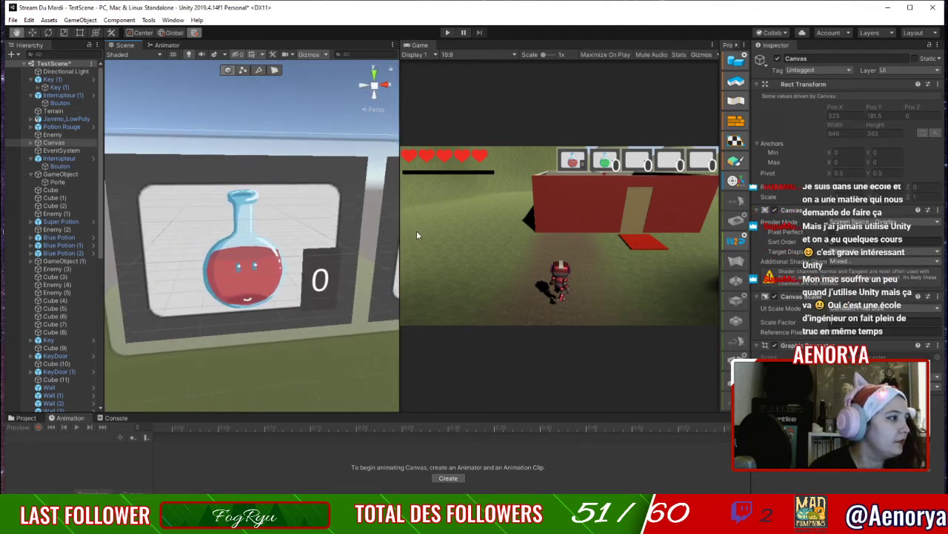
{"action": "left_click", "coordinate": [245, 261]}
{"action": "scroll", "coordinate": [800, 308], "scroll_direction": "down", "scroll_amount": 5}
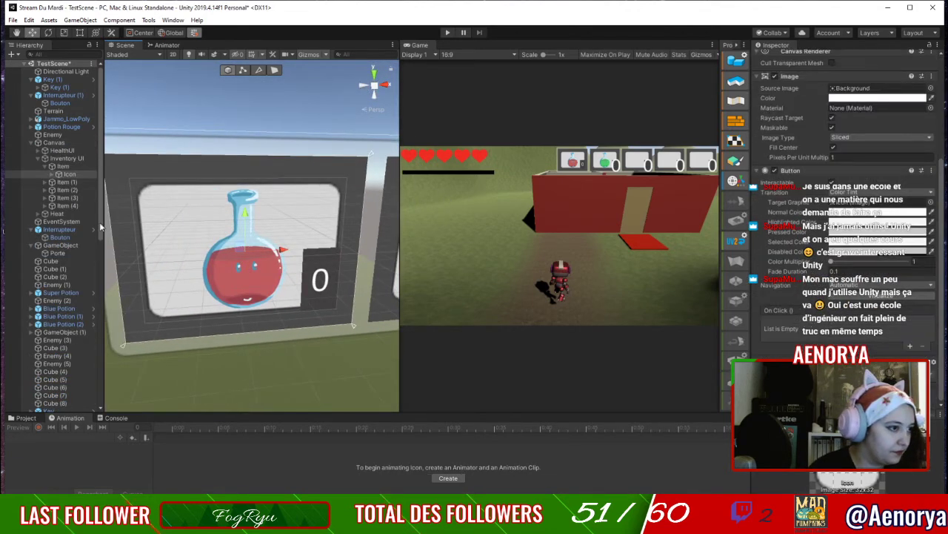
{"action": "left_click", "coordinate": [54, 174]}
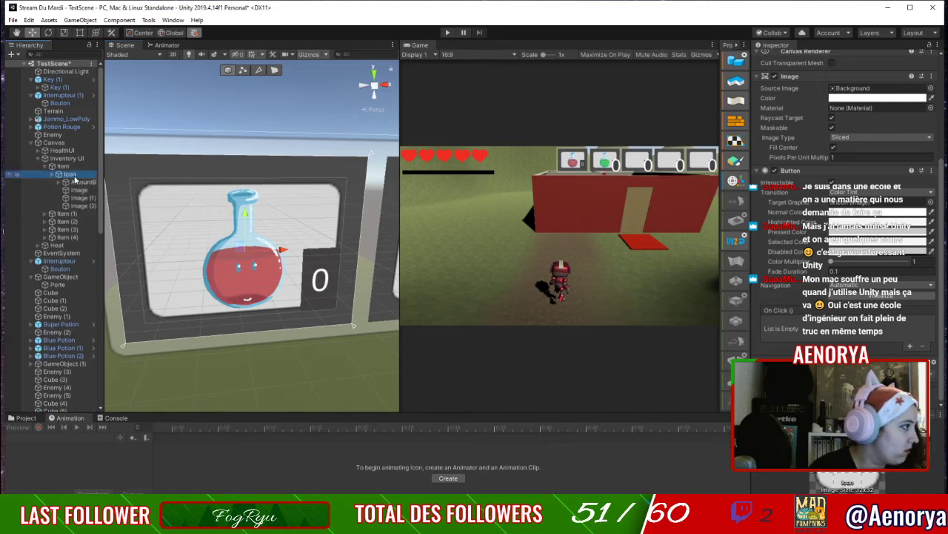
{"action": "left_click", "coordinate": [86, 189]}
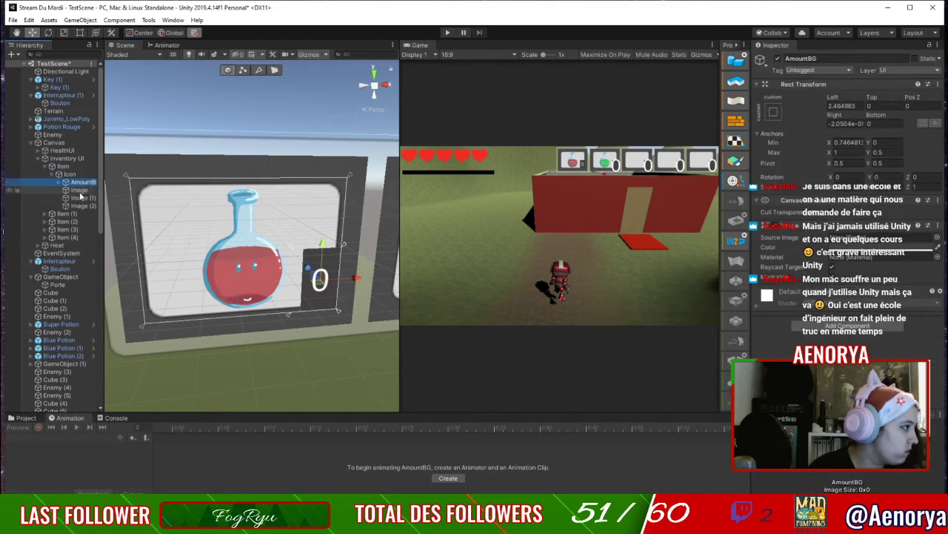
{"action": "left_click", "coordinate": [86, 206], "text": "shift"}
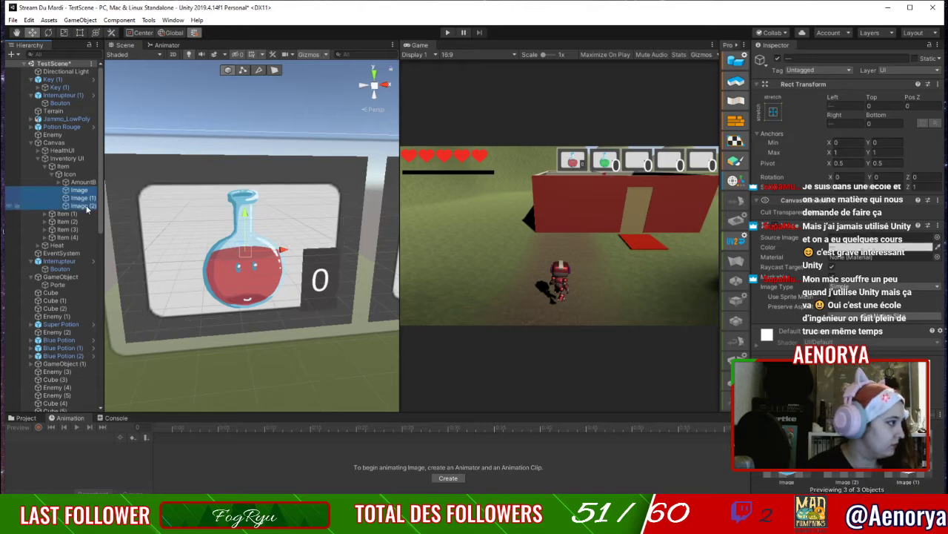
{"action": "key", "text": "Delete"}
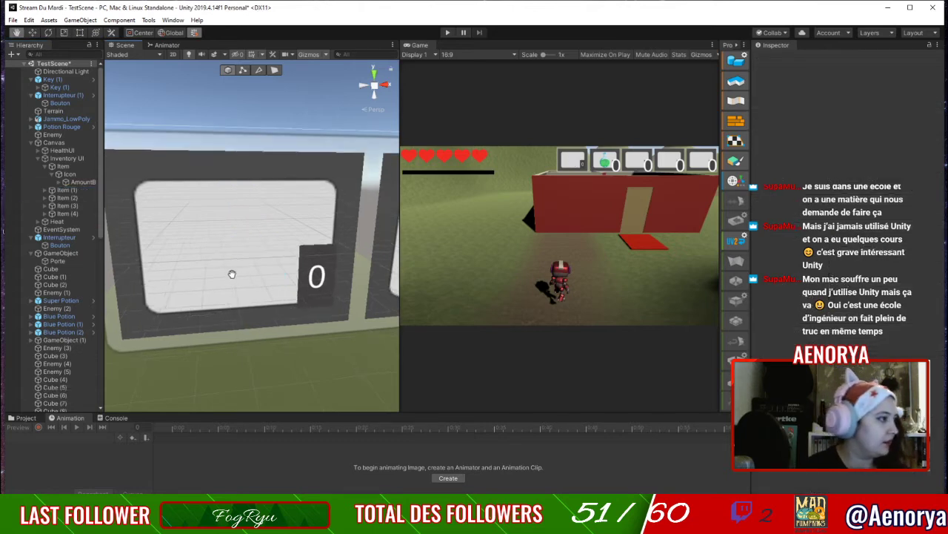
Delete Image, Image (1) and Image (2) from the second inventory slot, Item (1).
{"action": "left_click", "coordinate": [280, 258]}
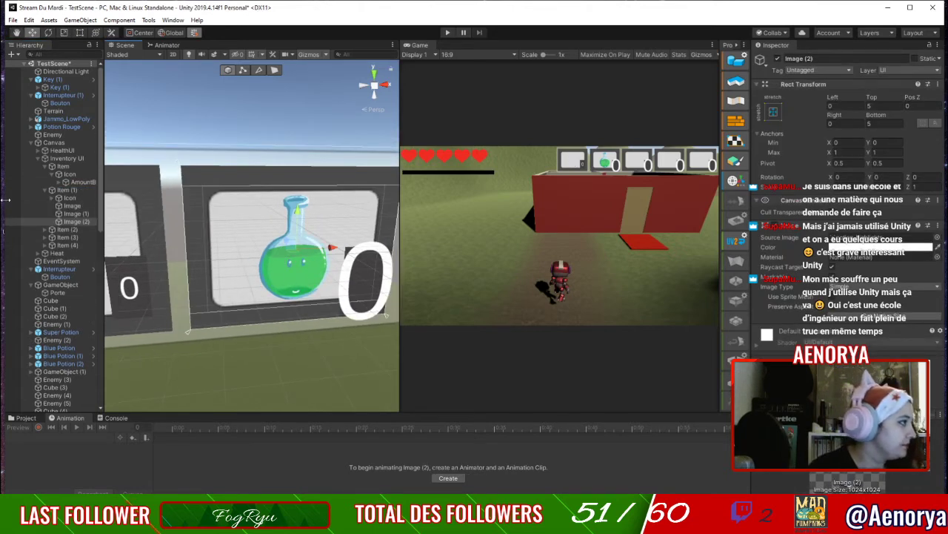
{"action": "left_click", "coordinate": [76, 222]}
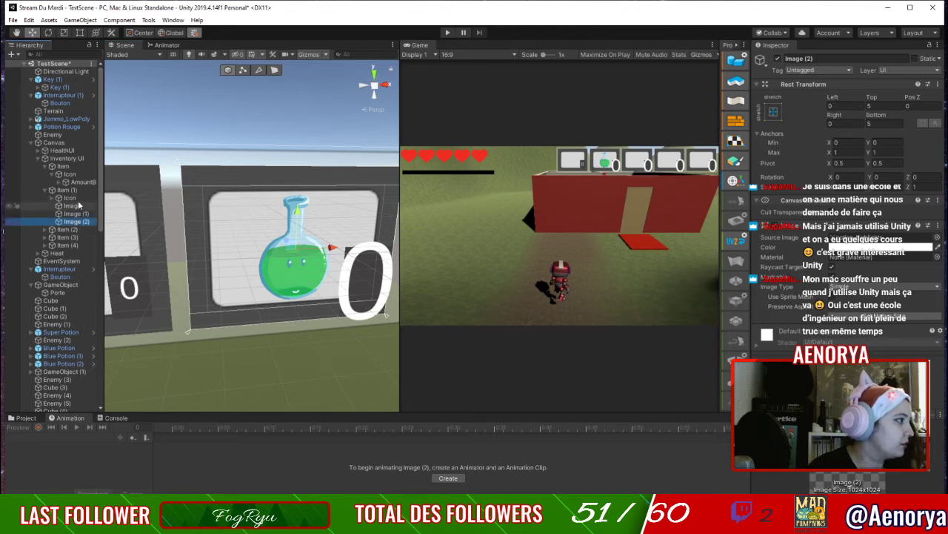
{"action": "left_click", "coordinate": [72, 206], "text": "ctrl"}
{"action": "left_click", "coordinate": [77, 215], "text": "ctrl"}
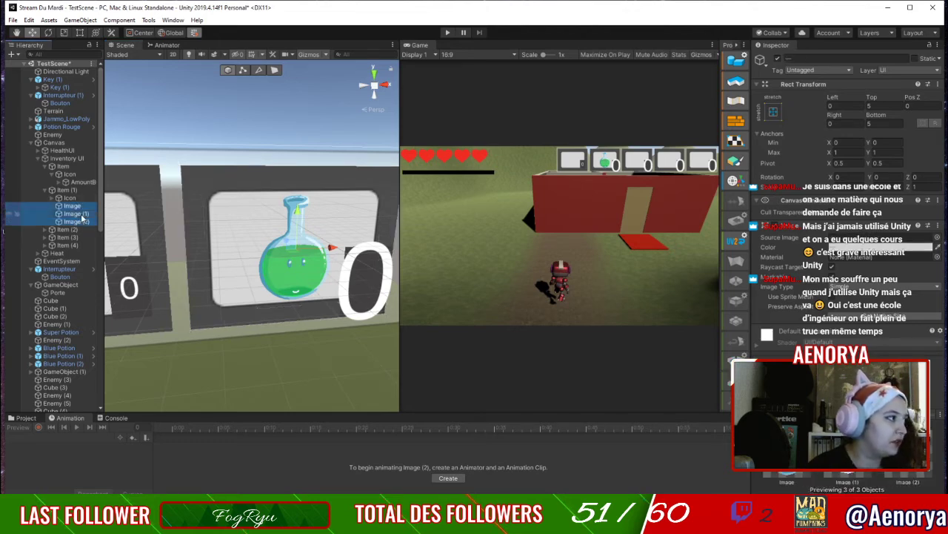
{"action": "key", "text": "Delete"}
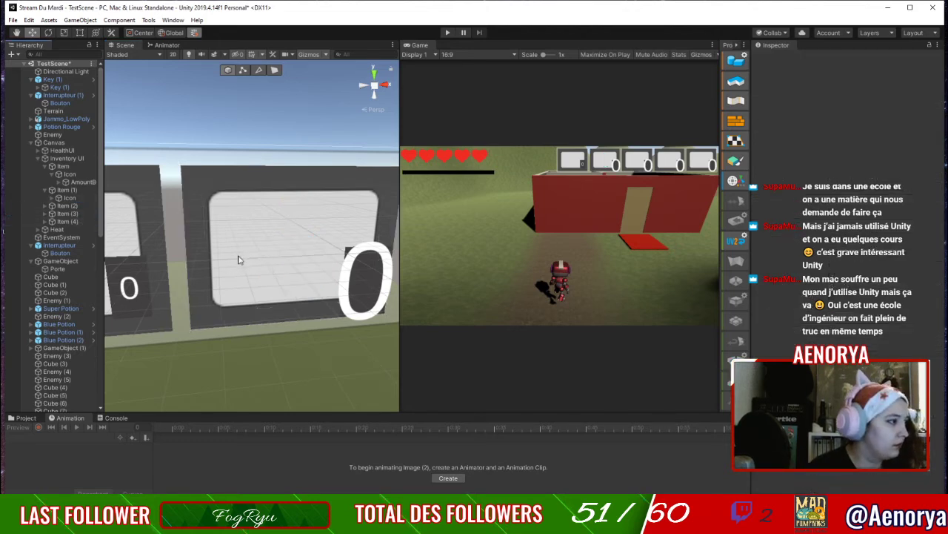
Widen the Game view and enlarge the font size of the first slot's AmountText to match the other slots' counters.
{"action": "scroll", "coordinate": [210, 302], "scroll_direction": "down", "scroll_amount": 3}
{"action": "scroll", "coordinate": [210, 301], "scroll_direction": "down", "scroll_amount": 2}
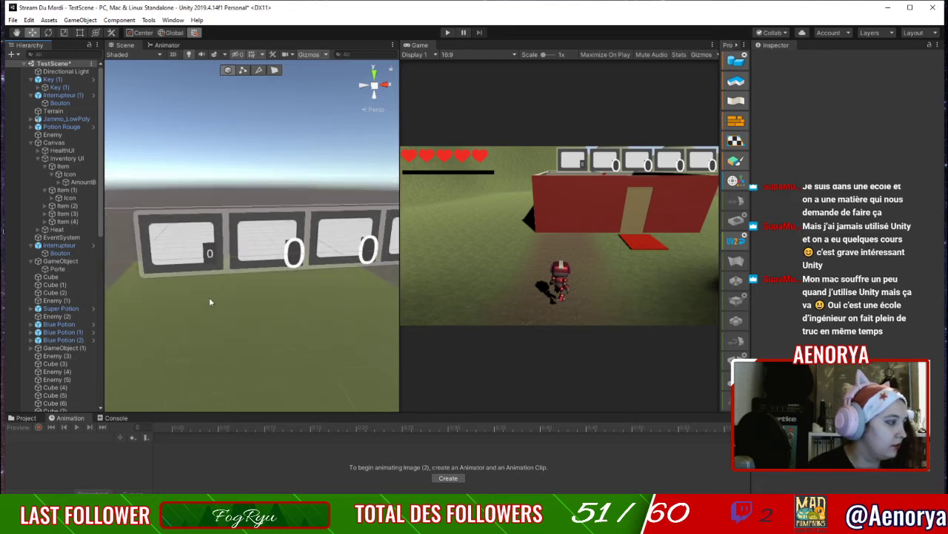
{"action": "left_click", "coordinate": [67, 167]}
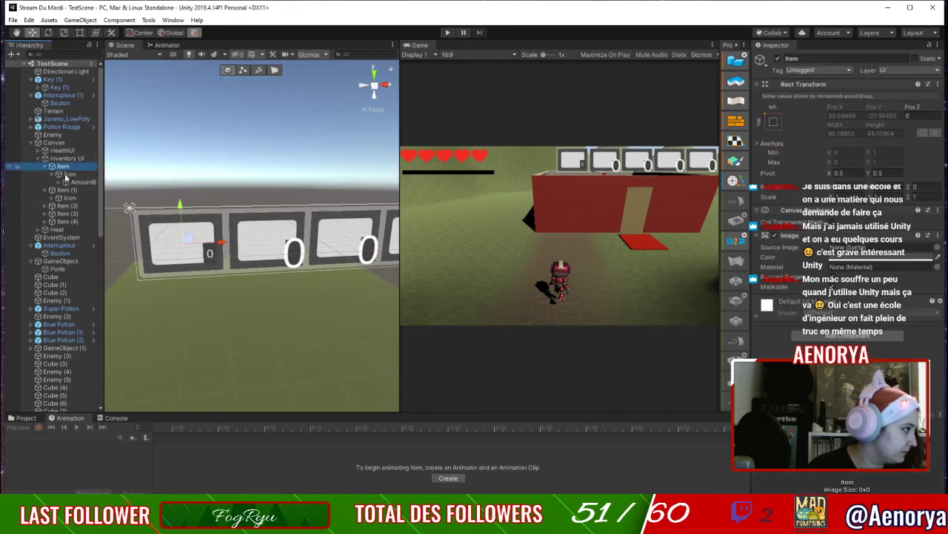
{"action": "left_click_drag", "start_coordinate": [399, 232], "coordinate": [113, 279]}
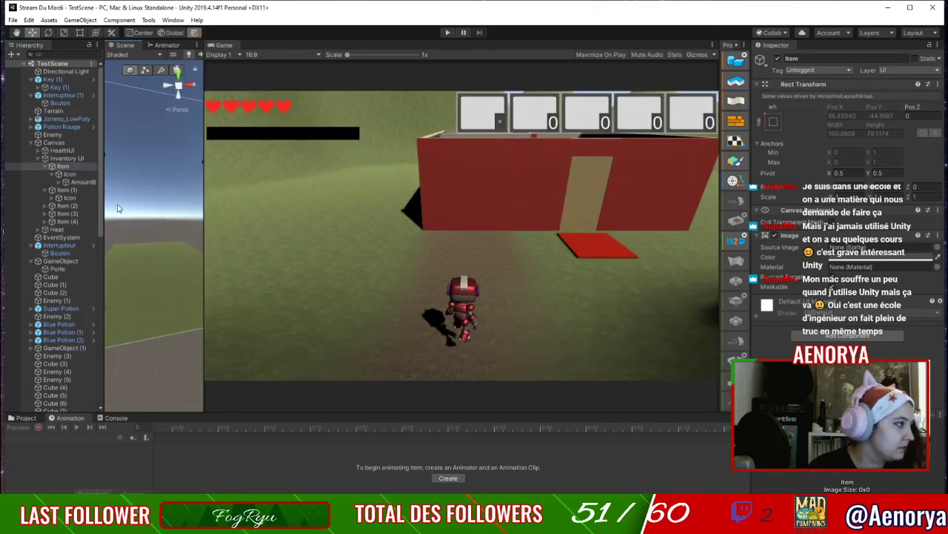
{"action": "left_click", "coordinate": [74, 182]}
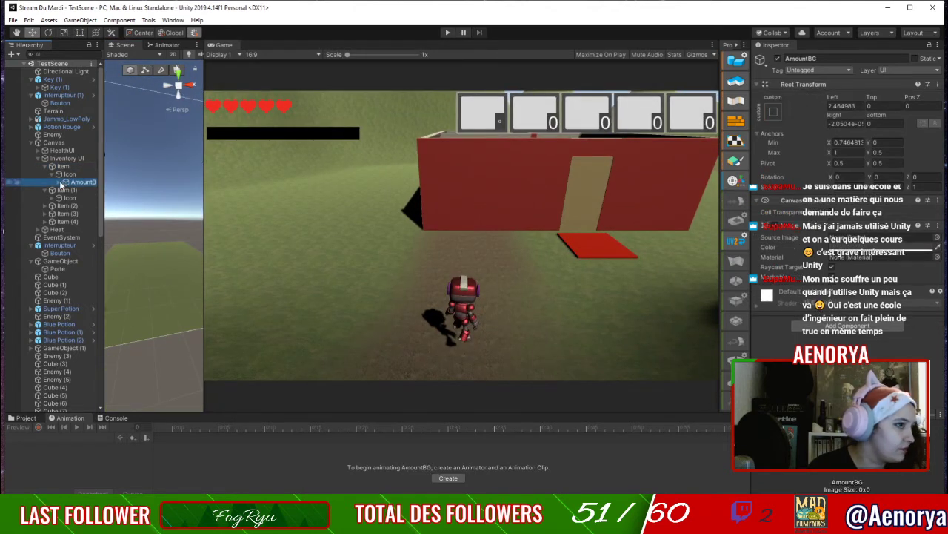
{"action": "left_click", "coordinate": [60, 182]}
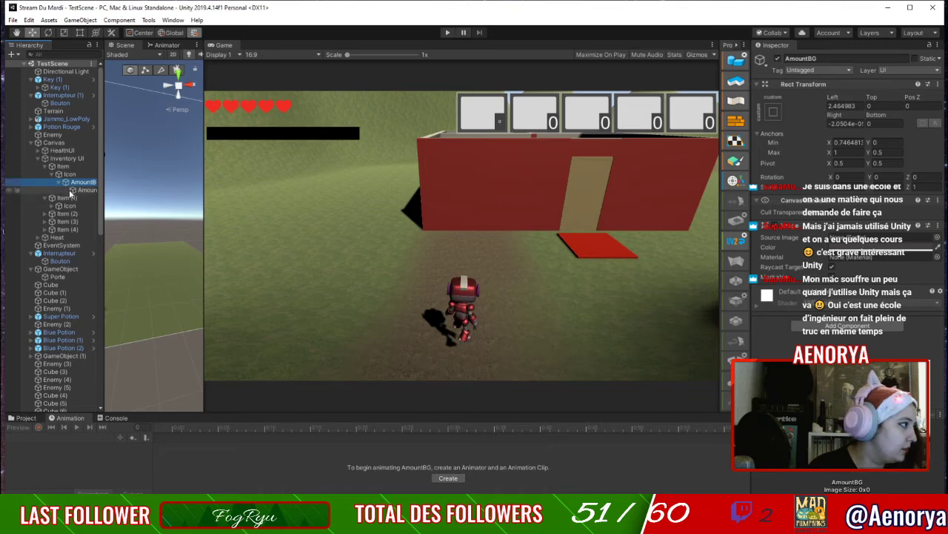
{"action": "left_click", "coordinate": [74, 191]}
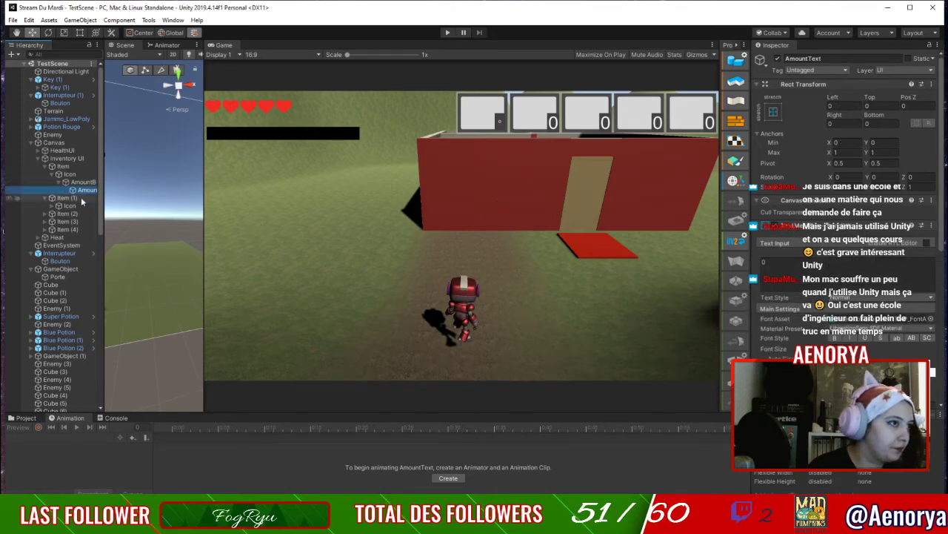
{"action": "double_click", "coordinate": [86, 190]}
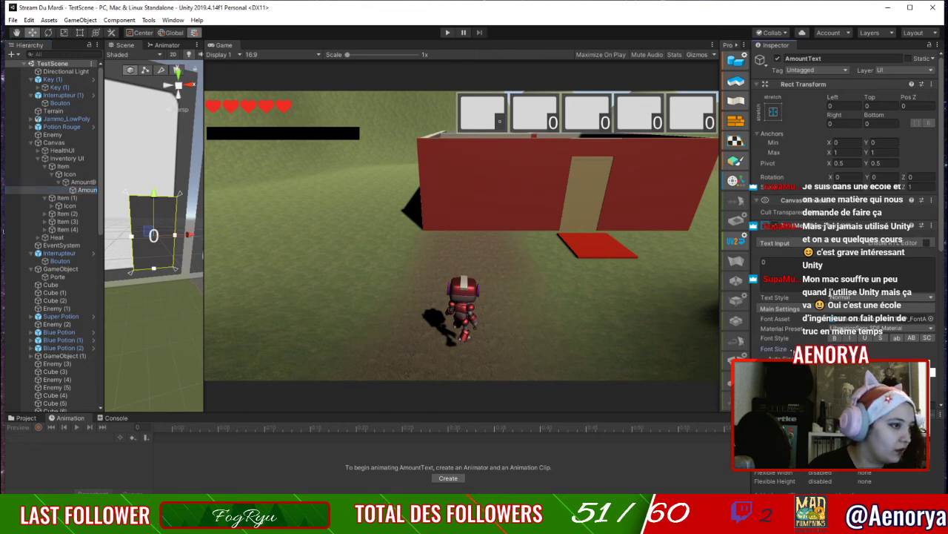
{"action": "left_click_drag", "start_coordinate": [773, 348], "coordinate": [541, 323]}
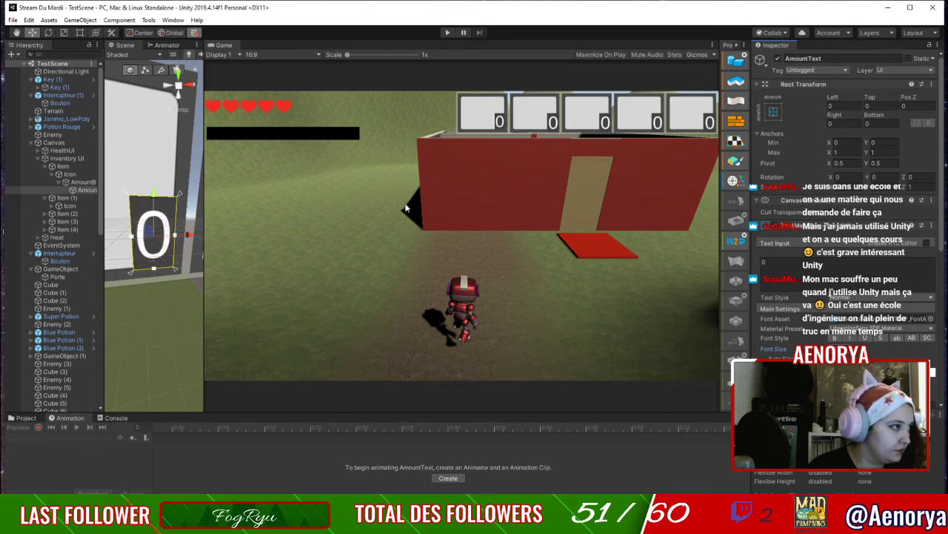
Start play mode and walk the character onto the red floor switch to test the dungeon's entrance door.
{"action": "left_click", "coordinate": [447, 33]}
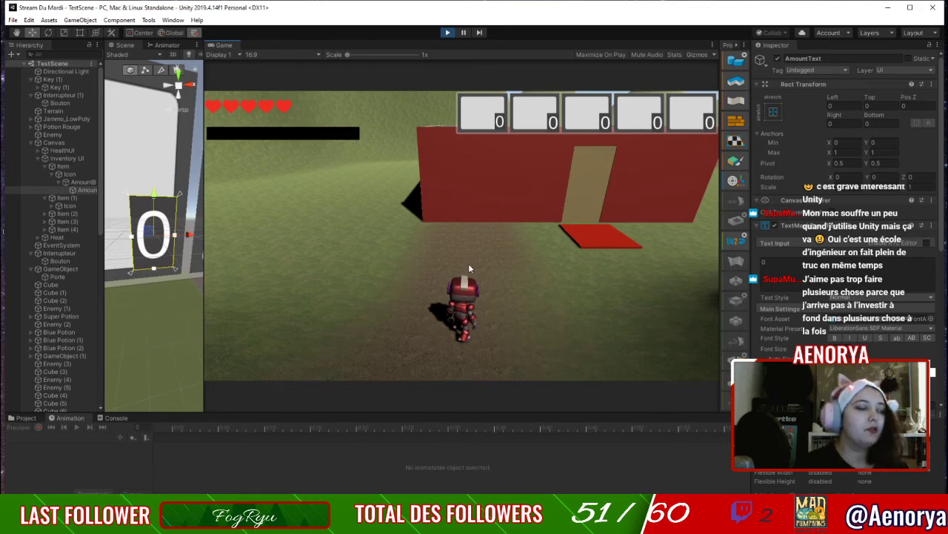
{"action": "key", "text": "Right"}
{"action": "key", "text": "Up"}
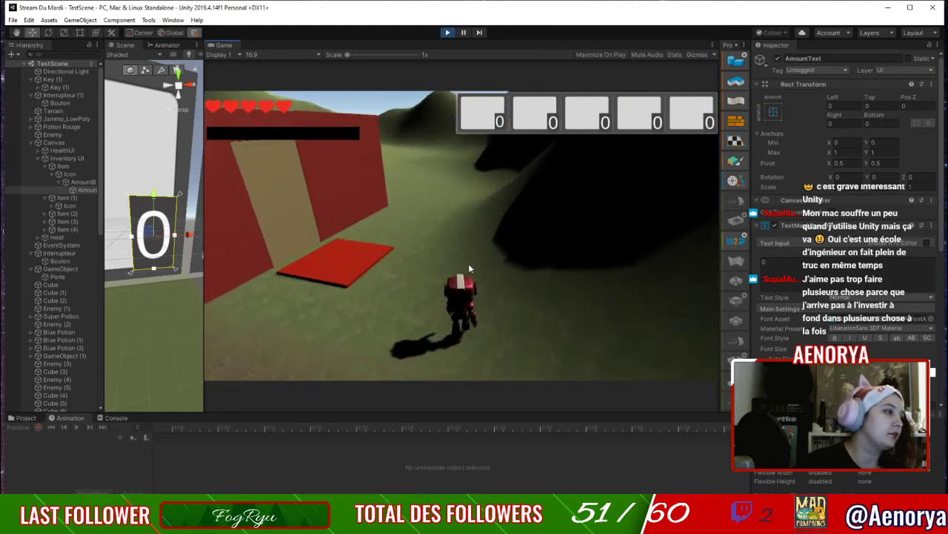
{"action": "key", "text": "Left"}
{"action": "key", "text": "Up"}
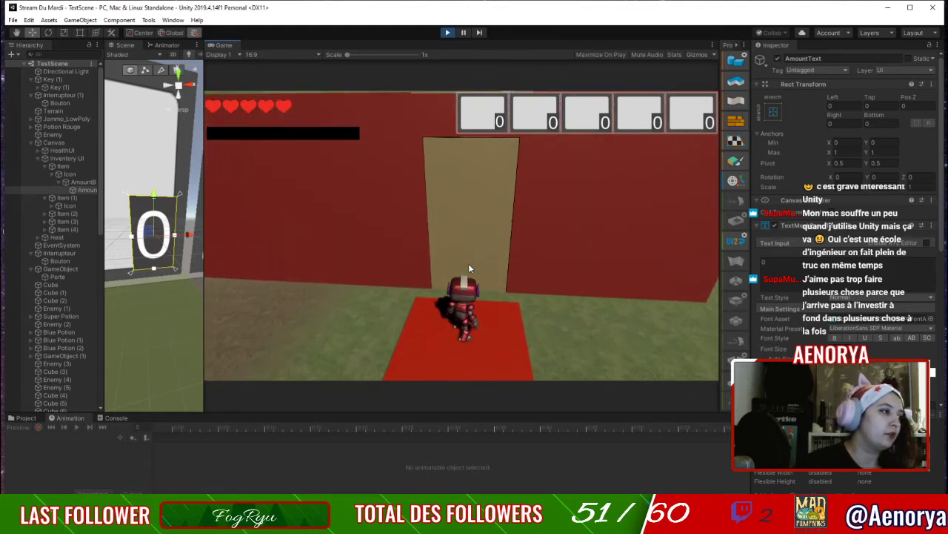
{"action": "key", "text": "w"}
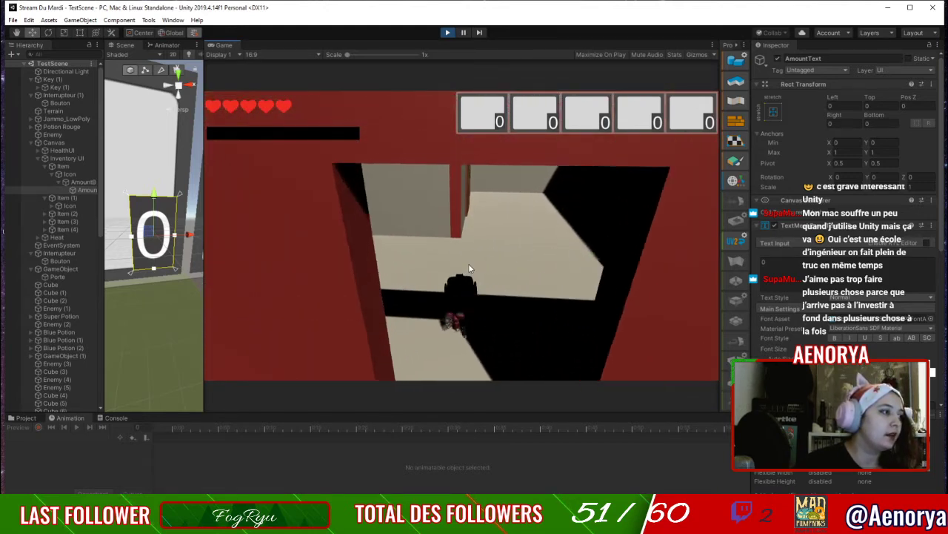
Walk into the dungeon's first room and collect the golden key to test the inventory display.
{"action": "key", "text": "Left"}
{"action": "key", "text": "Up"}
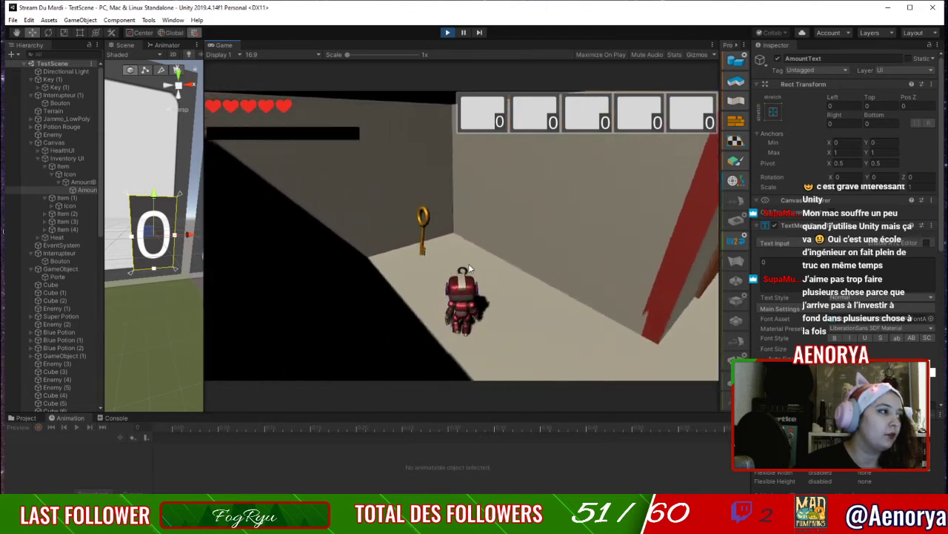
{"action": "key", "text": "Left"}
{"action": "key", "text": "Up"}
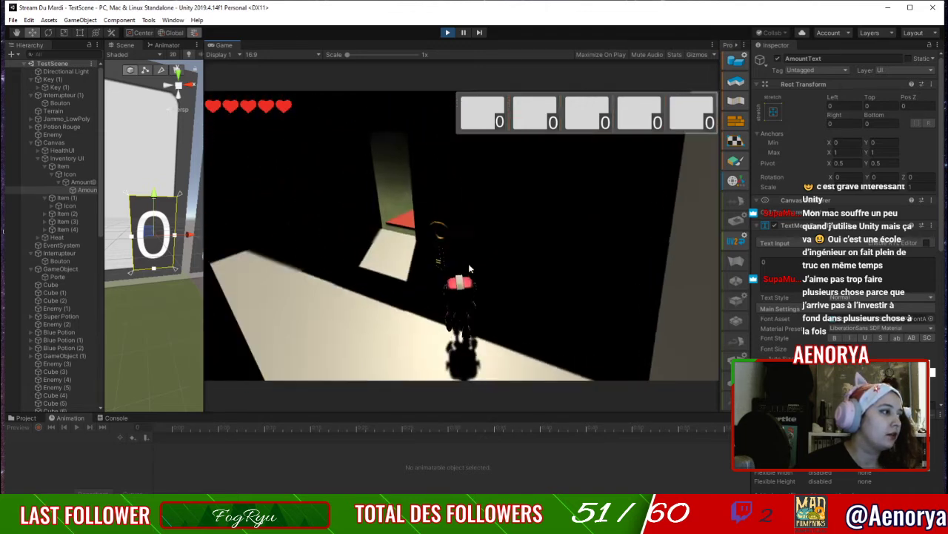
{"action": "key", "text": "Up"}
{"action": "key", "text": "Left"}
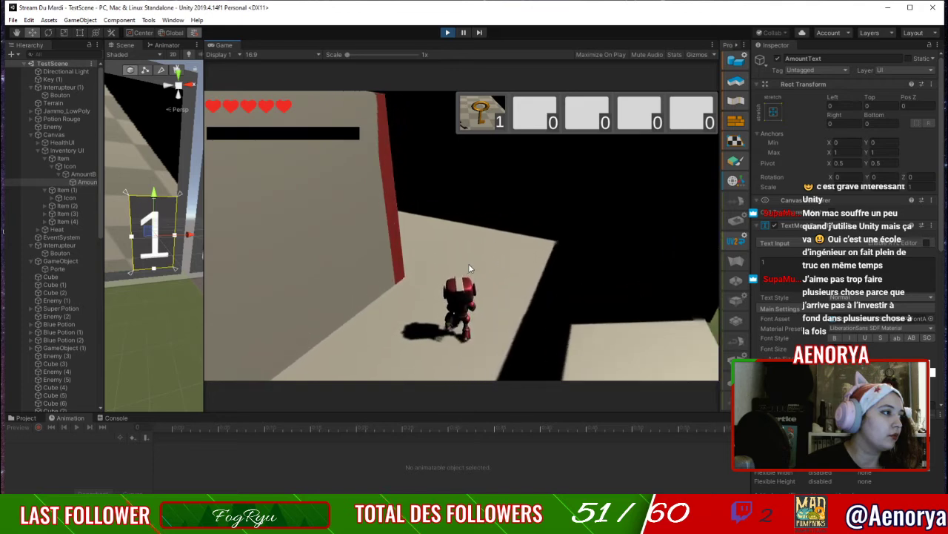
Walk to the inner locked door, use the key from the first inventory slot, pass through, and exit play mode.
{"action": "key", "text": "Up"}
{"action": "key", "text": "Left"}
{"action": "key", "text": "Right"}
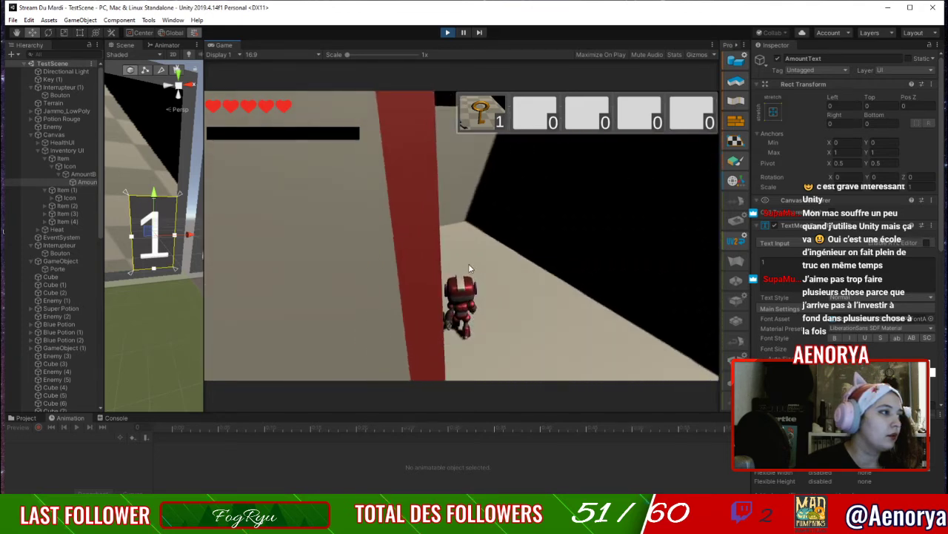
{"action": "key", "text": "Up"}
{"action": "key", "text": "Left"}
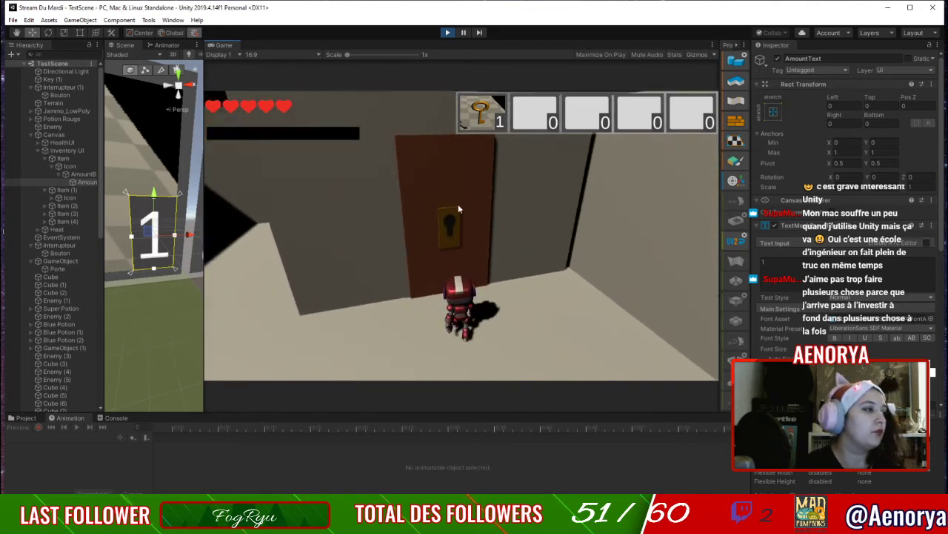
{"action": "key", "text": "Up"}
{"action": "left_click", "coordinate": [486, 116]}
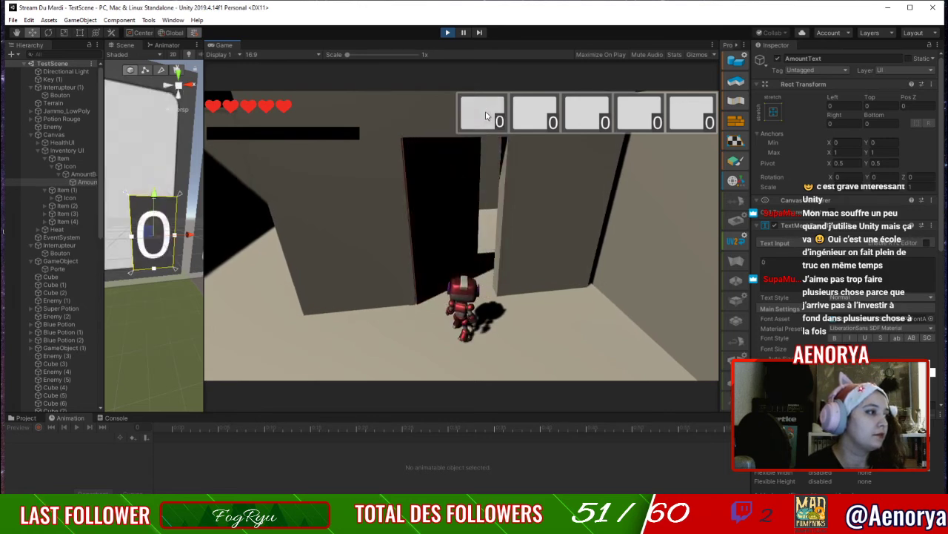
{"action": "key", "text": "w"}
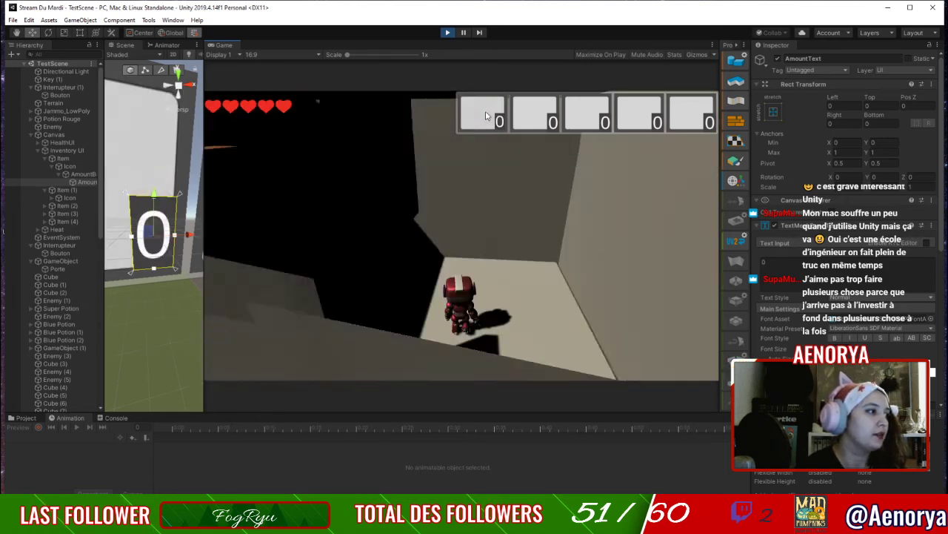
{"action": "key", "text": "Left"}
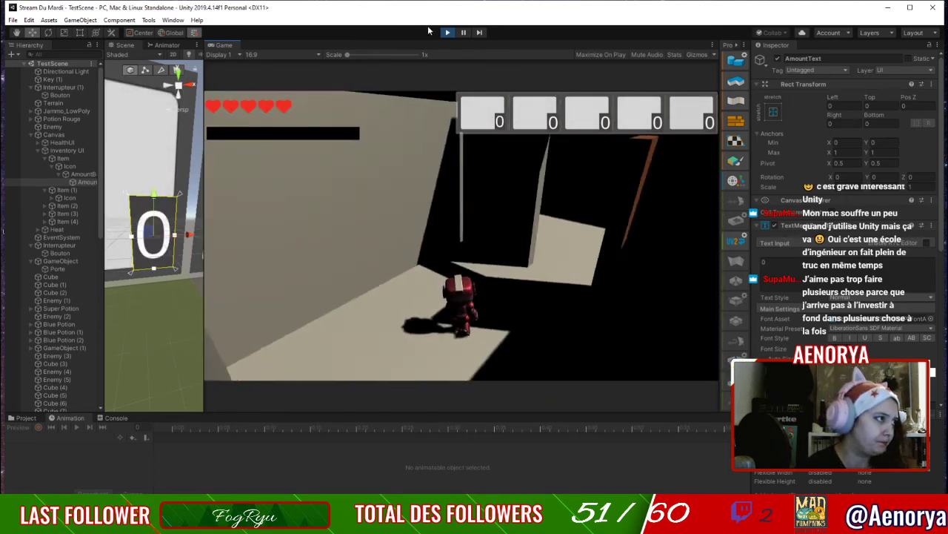
{"action": "left_click", "coordinate": [447, 31]}
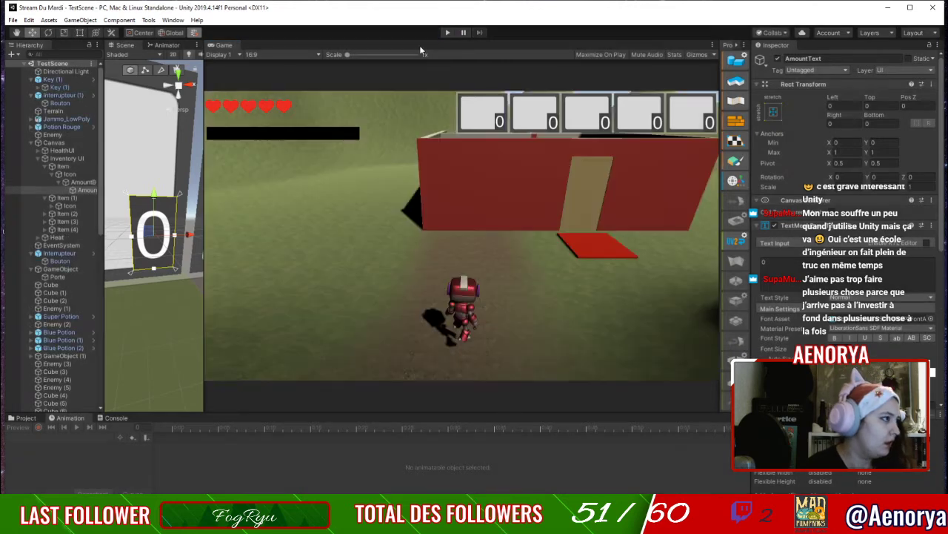
Duplicate the Directional Light and rotate the copy to about X 28.6, Y 65.4, Z 109.1.
{"action": "double_click", "coordinate": [71, 72]}
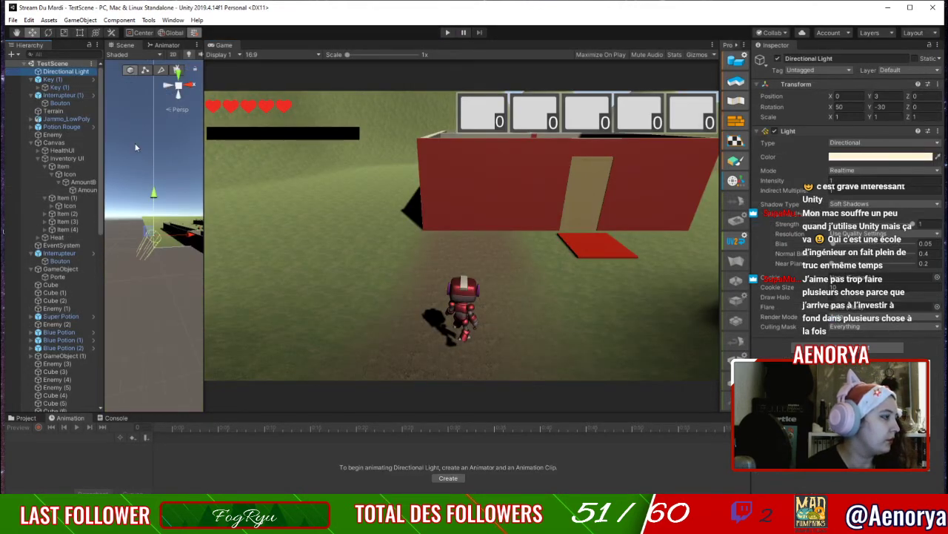
{"action": "key", "text": "ctrl+d"}
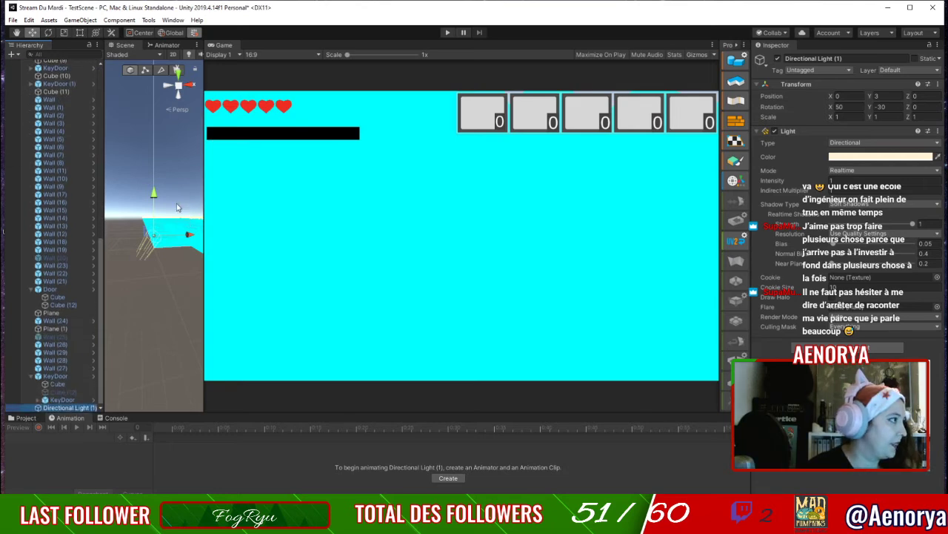
{"action": "key", "text": "e"}
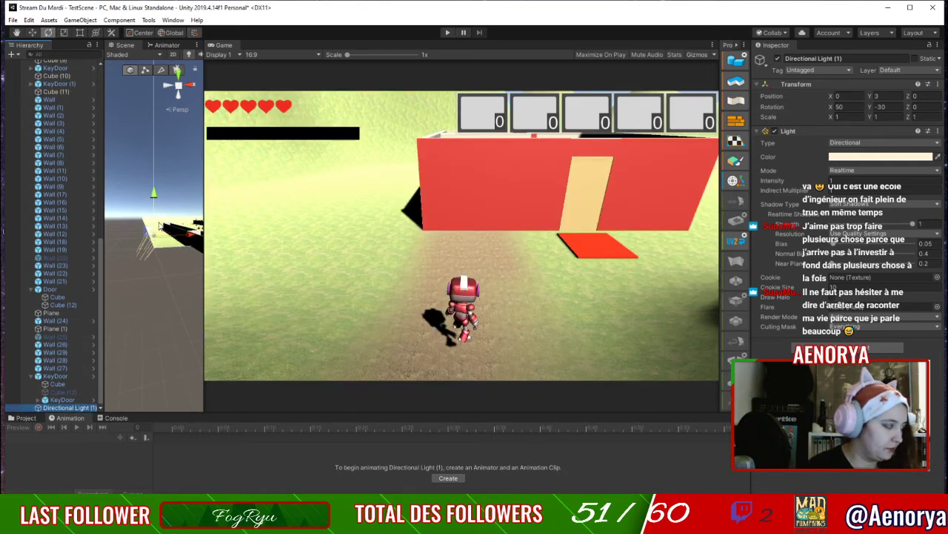
{"action": "left_click_drag", "start_coordinate": [158, 214], "coordinate": [26, 286]}
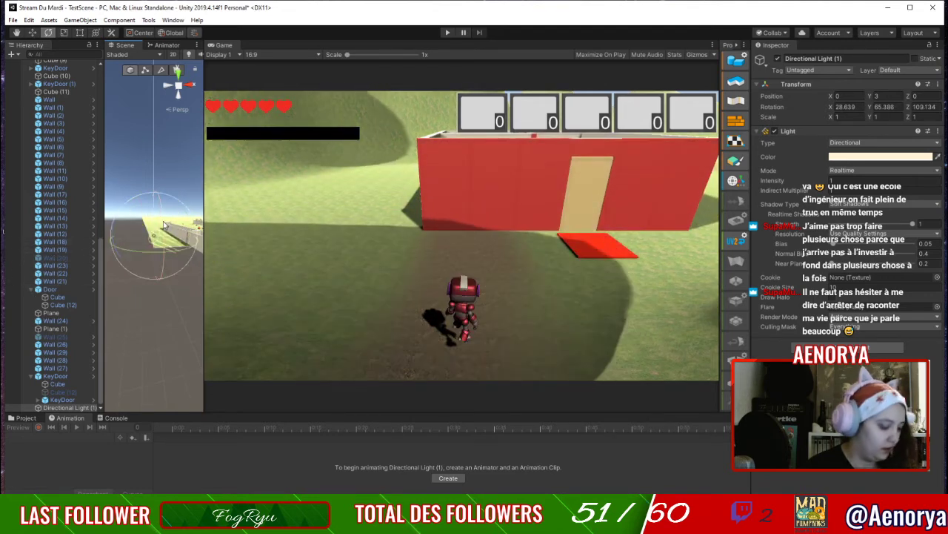
Move the duplicated directional light to position X 17, Y 11, Z 0.
{"action": "key", "text": "w"}
{"action": "left_click_drag", "start_coordinate": [158, 206], "coordinate": [310, 203]}
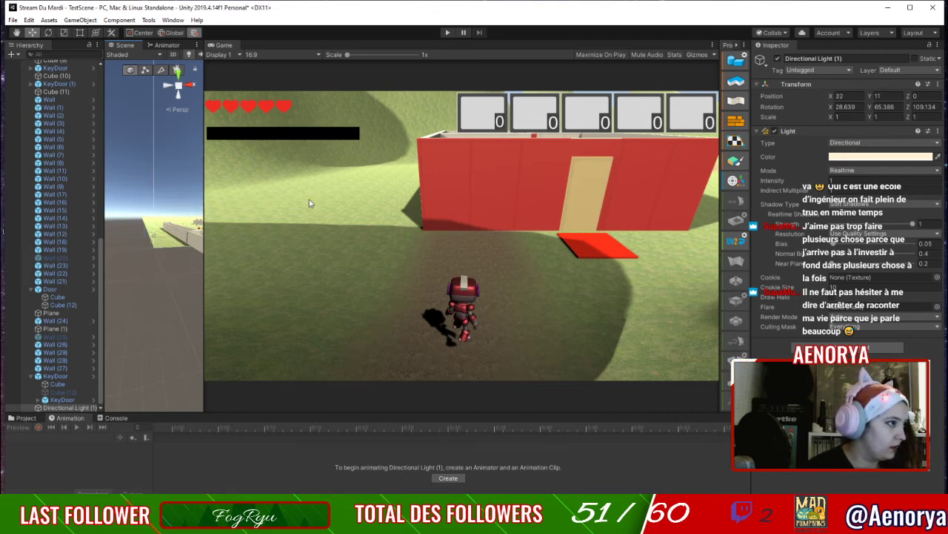
{"action": "key", "text": "f"}
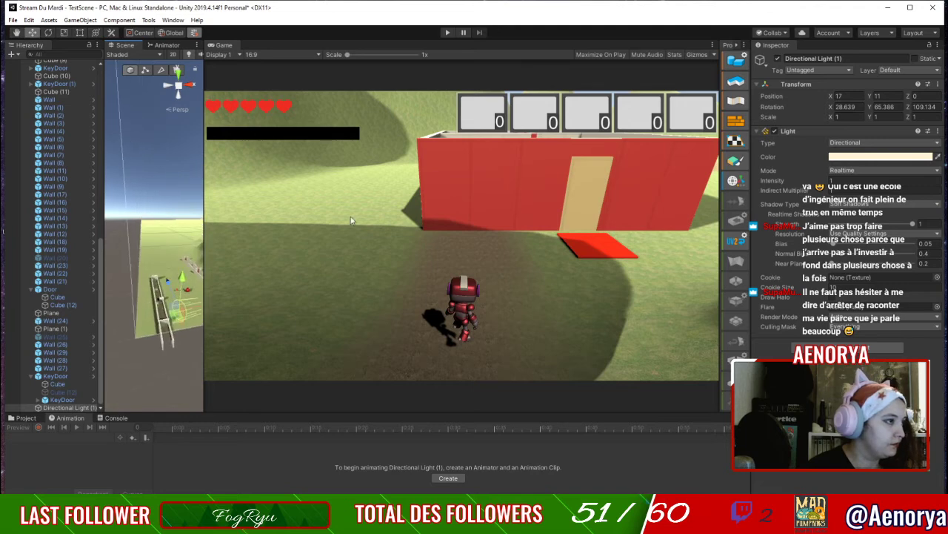
Frame the dungeon's entrance Door in the Scene view and examine the lit rooms from above.
{"action": "scroll", "coordinate": [68, 234], "scroll_direction": "up", "scroll_amount": 10}
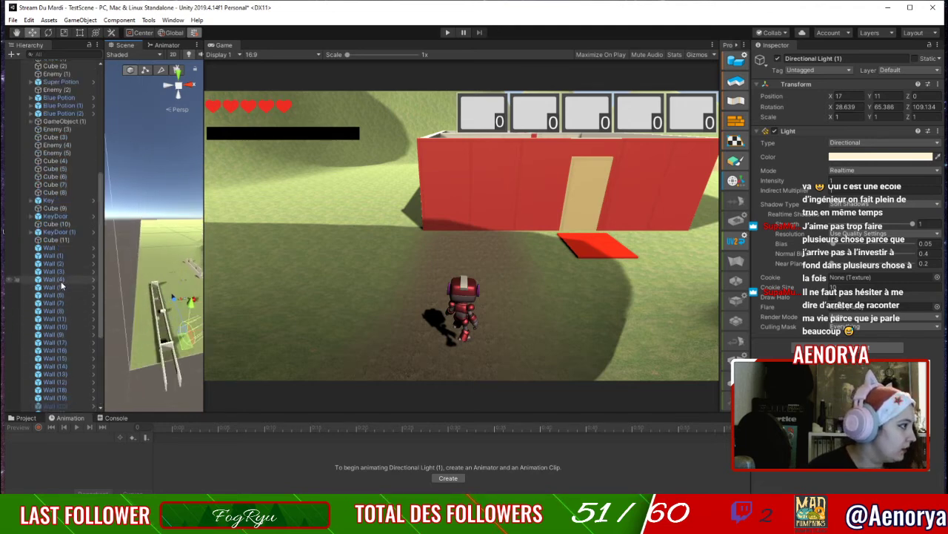
{"action": "scroll", "coordinate": [67, 234], "scroll_direction": "up", "scroll_amount": 2}
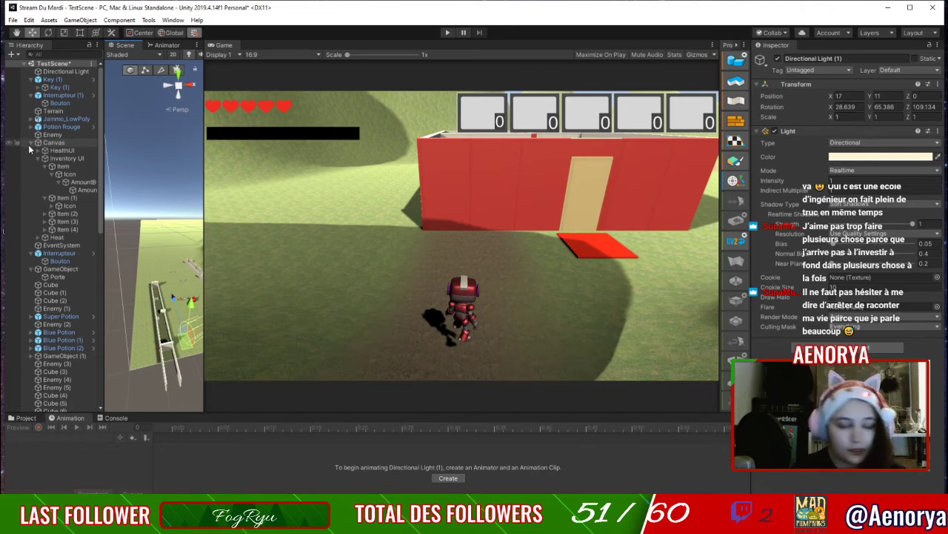
{"action": "double_click", "coordinate": [53, 142]}
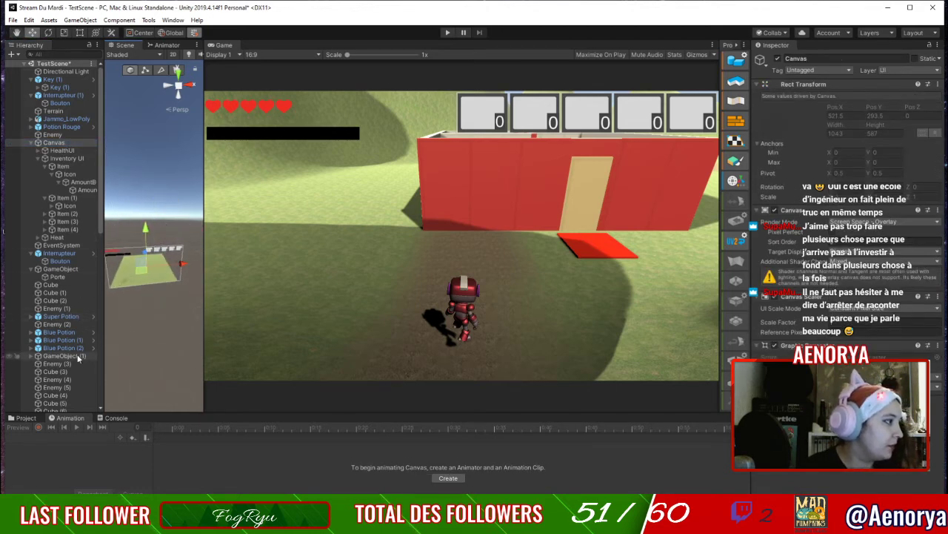
{"action": "scroll", "coordinate": [79, 334], "scroll_direction": "down", "scroll_amount": 15}
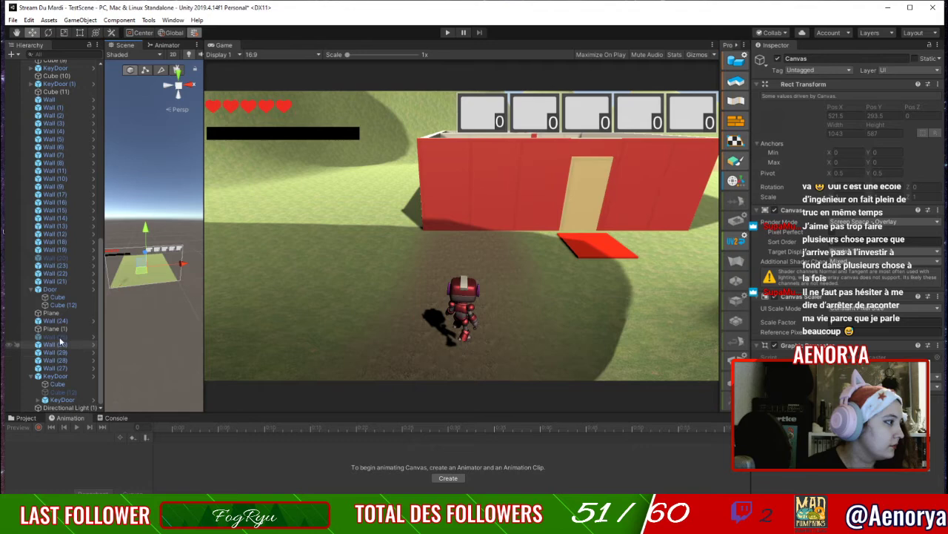
{"action": "left_click", "coordinate": [57, 284]}
{"action": "left_click", "coordinate": [52, 290]}
{"action": "double_click", "coordinate": [52, 289]}
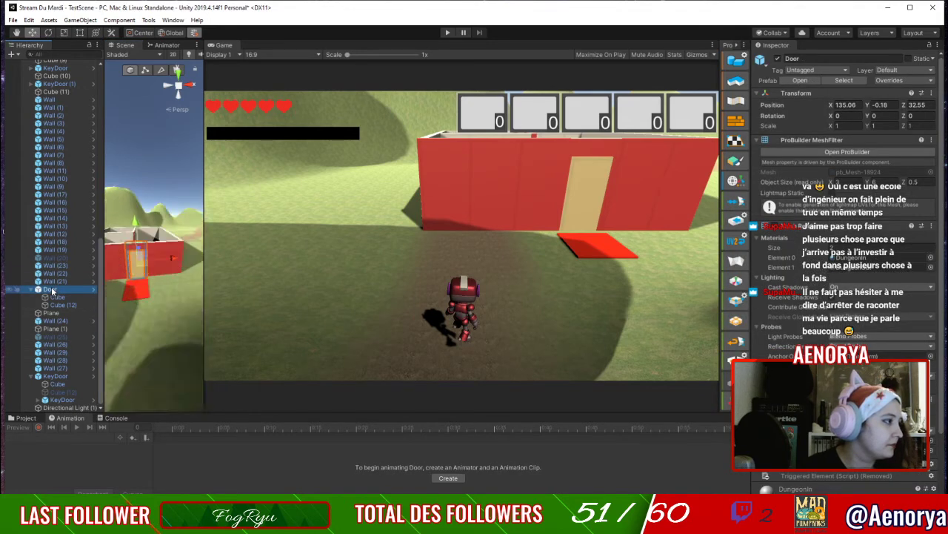
{"action": "middle_click_drag", "start_coordinate": [121, 261], "coordinate": [148, 444]}
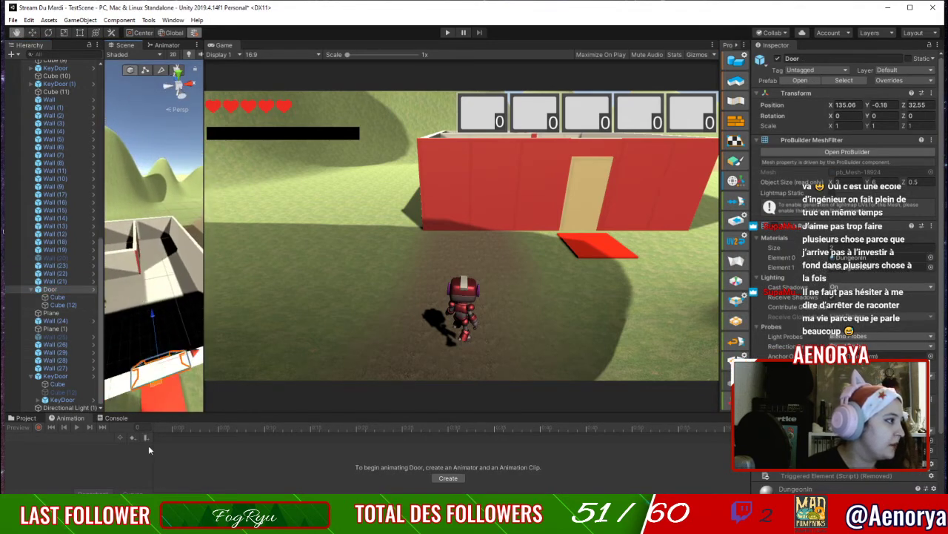
Rotate Directional Light (1) to about 37, 87.5, 148.7 degrees on X, Y and Z.
{"action": "middle_click_drag", "start_coordinate": [139, 309], "coordinate": [163, 347]}
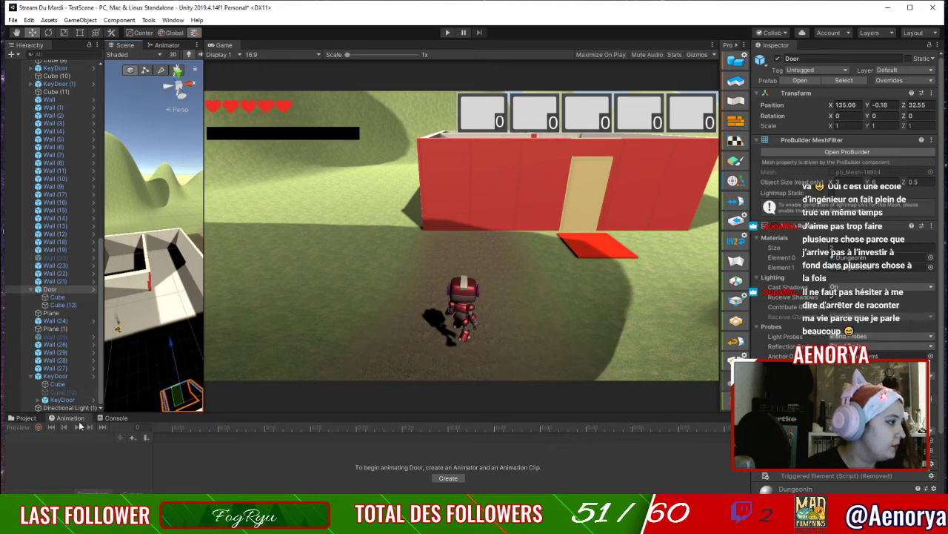
{"action": "left_click", "coordinate": [80, 408]}
{"action": "key", "text": "f"}
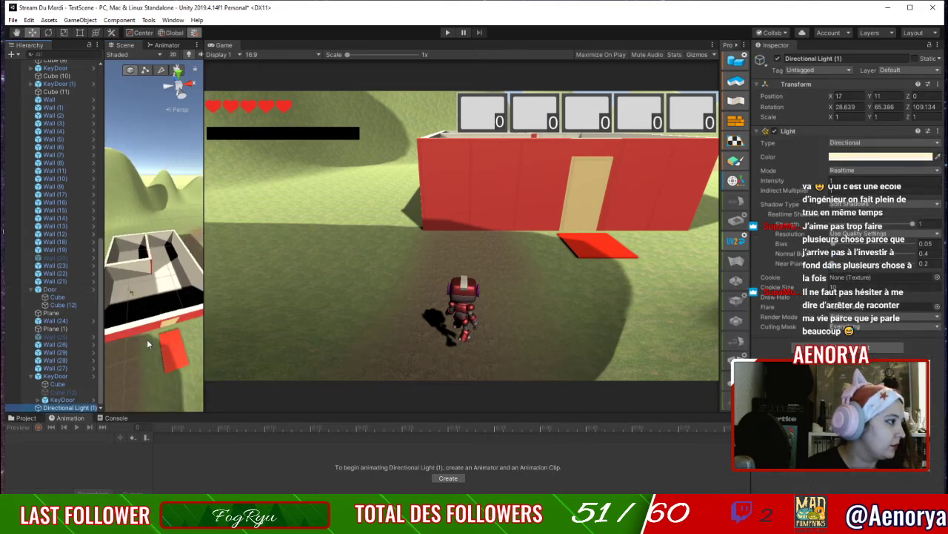
{"action": "key", "text": "f"}
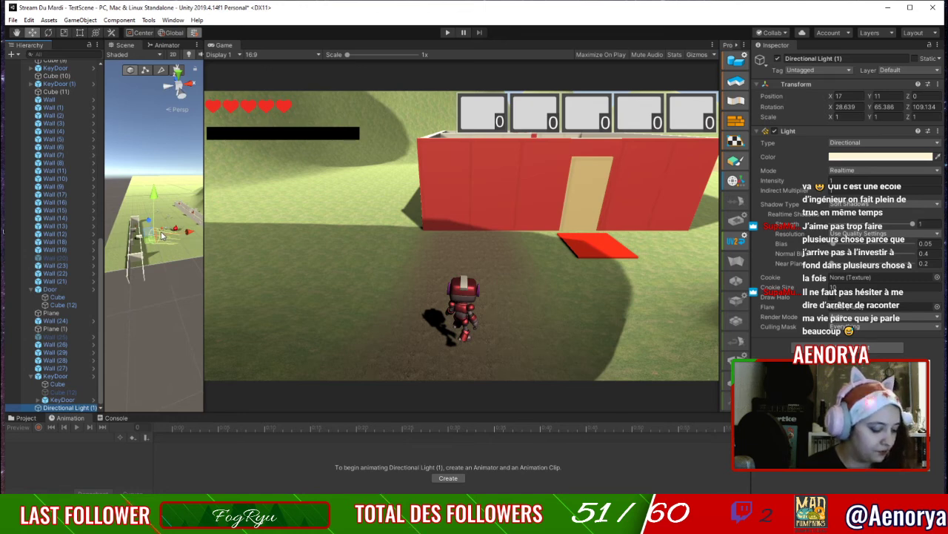
{"action": "key", "text": "e"}
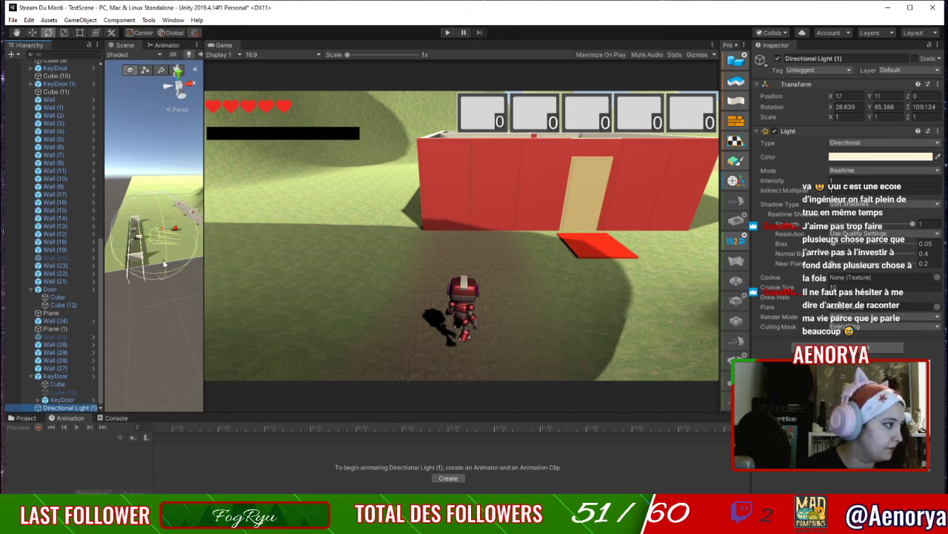
{"action": "left_click_drag", "start_coordinate": [165, 263], "coordinate": [154, 196]}
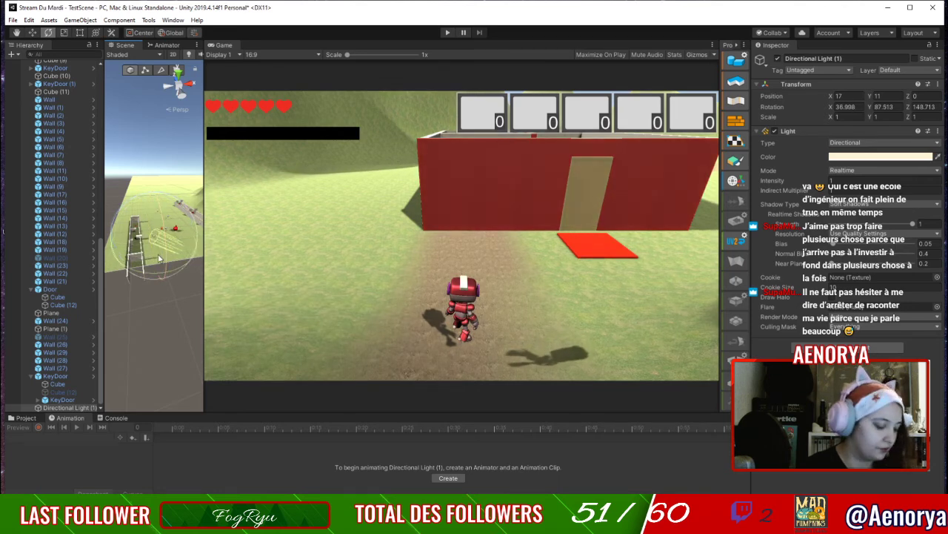
Try moving Directional Light (1) along X to 36 and along Z to 549.
{"action": "key", "text": "w"}
{"action": "left_click_drag", "start_coordinate": [181, 228], "coordinate": [301, 207]}
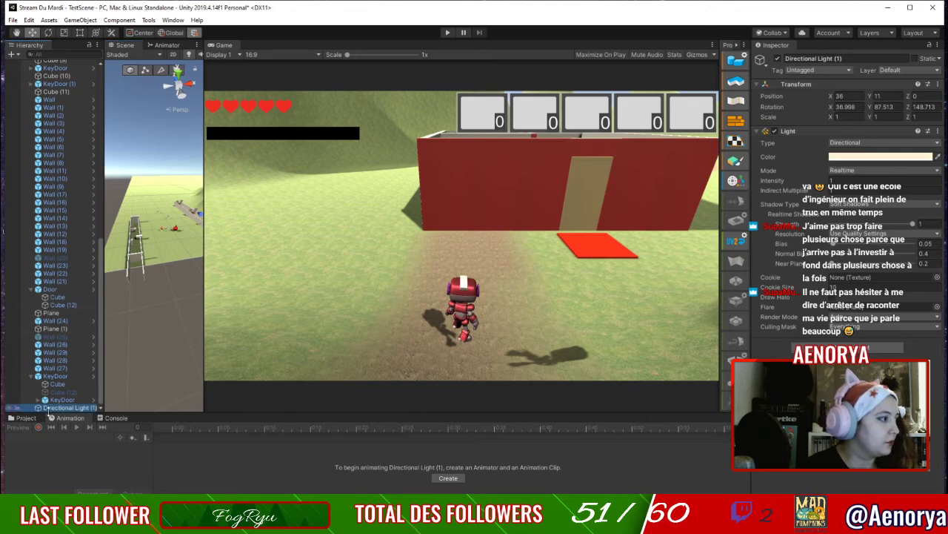
{"action": "double_click", "coordinate": [59, 408]}
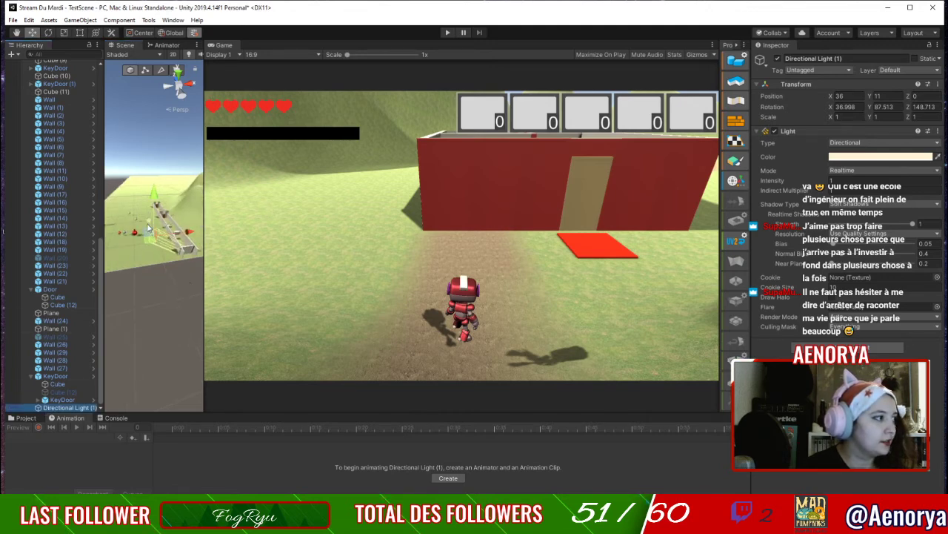
{"action": "left_click_drag", "start_coordinate": [148, 229], "coordinate": [140, 110]}
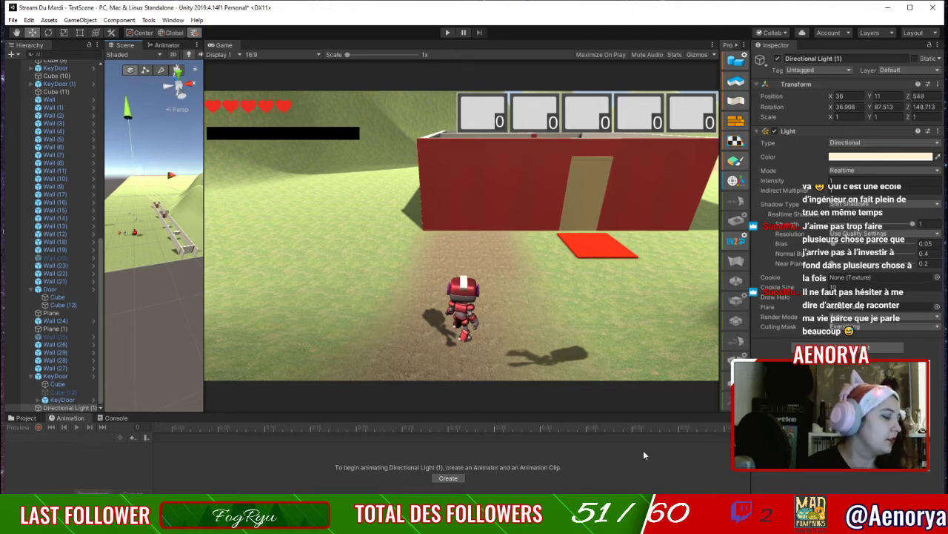
Set the position of Directional Light (1) to 0, 0, 0.
{"action": "double_click", "coordinate": [75, 407]}
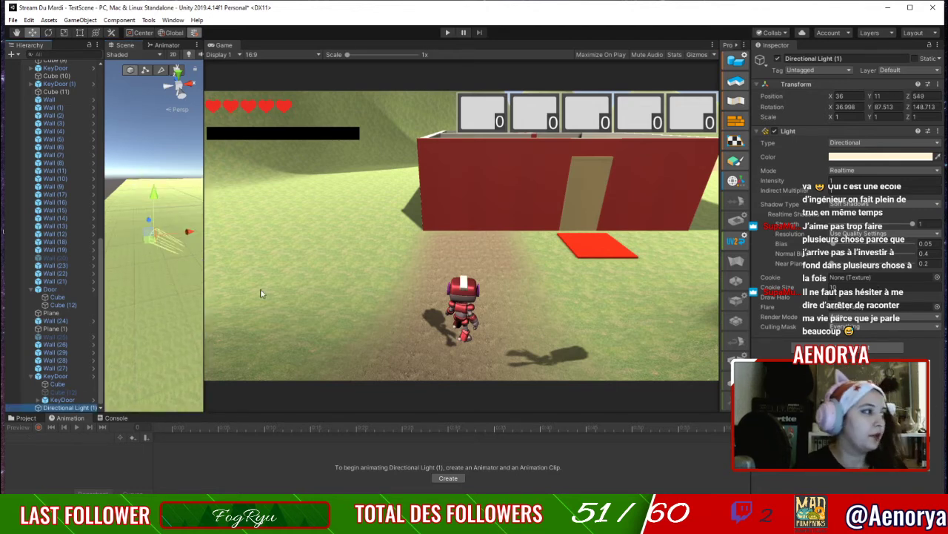
{"action": "right_click_drag", "start_coordinate": [161, 299], "coordinate": [71, 299]}
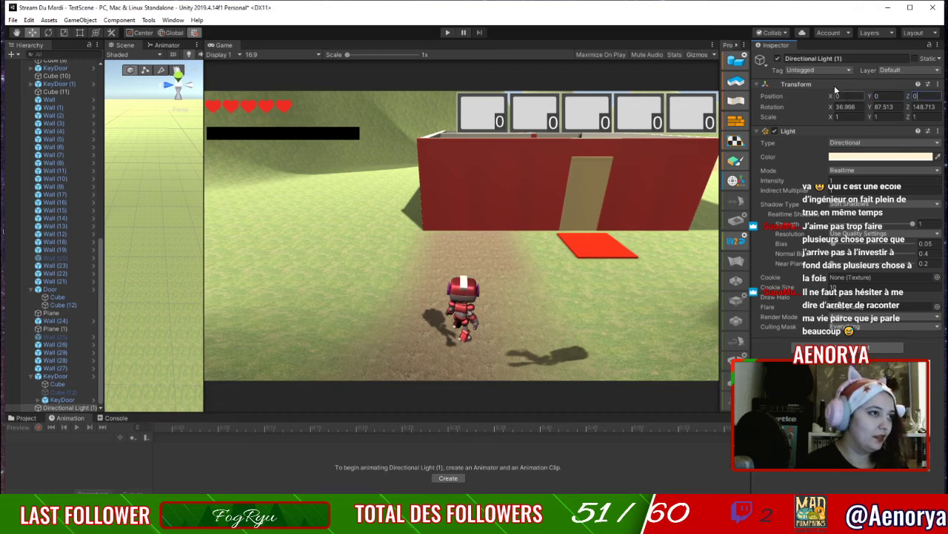
{"action": "double_click", "coordinate": [70, 407]}
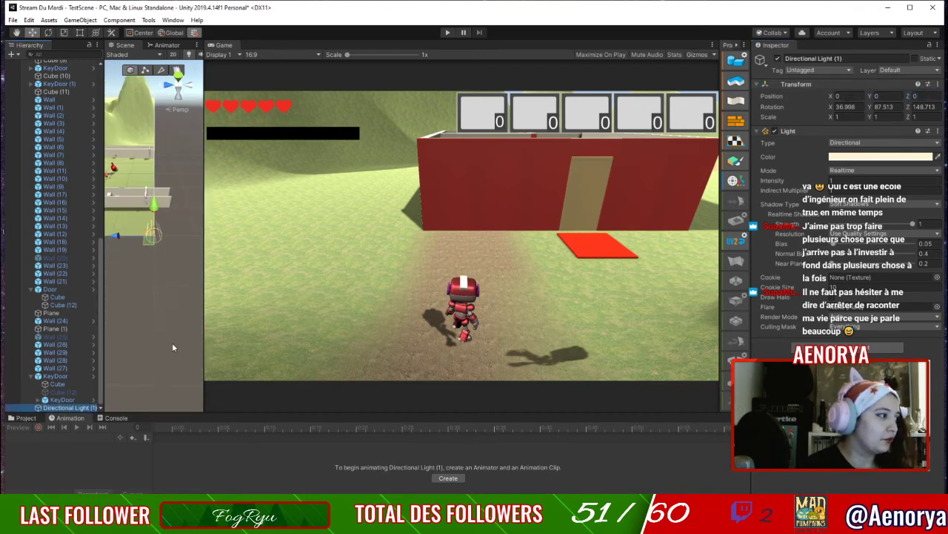
Widen the Scene view and move Directional Light (1) to the red building, at X 127 and Z 36.
{"action": "left_click_drag", "start_coordinate": [178, 223], "coordinate": [97, 274], "text": "alt"}
{"action": "middle_click_drag", "start_coordinate": [184, 219], "coordinate": [154, 278]}
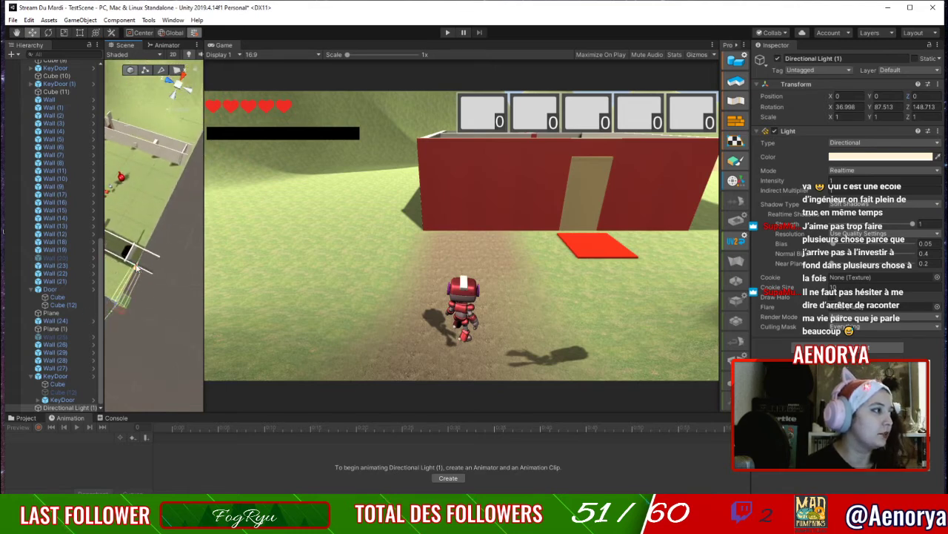
{"action": "left_click_drag", "start_coordinate": [138, 274], "coordinate": [194, 139]}
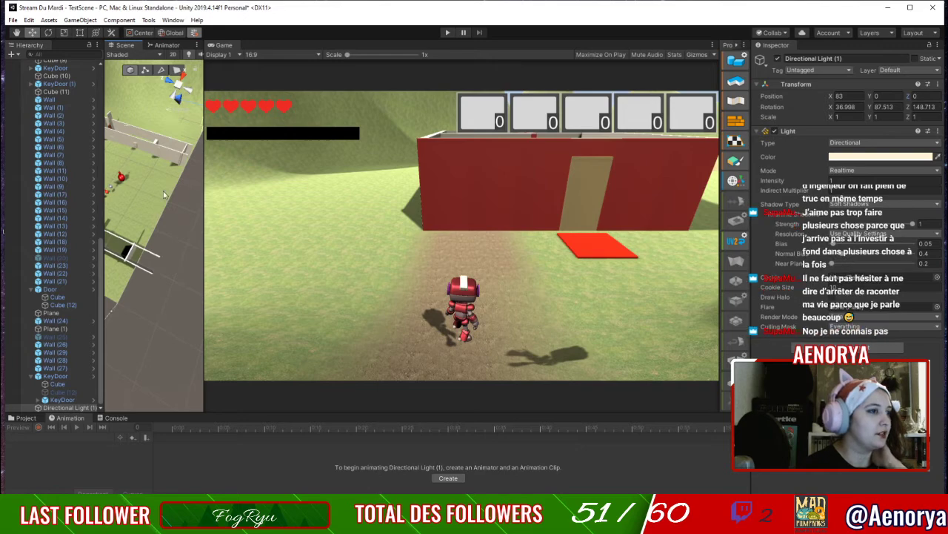
{"action": "left_click_drag", "start_coordinate": [345, 179], "coordinate": [462, 176]}
{"action": "middle_click_drag", "start_coordinate": [281, 173], "coordinate": [293, 330]}
{"action": "scroll", "coordinate": [294, 333], "scroll_direction": "down", "scroll_amount": 8}
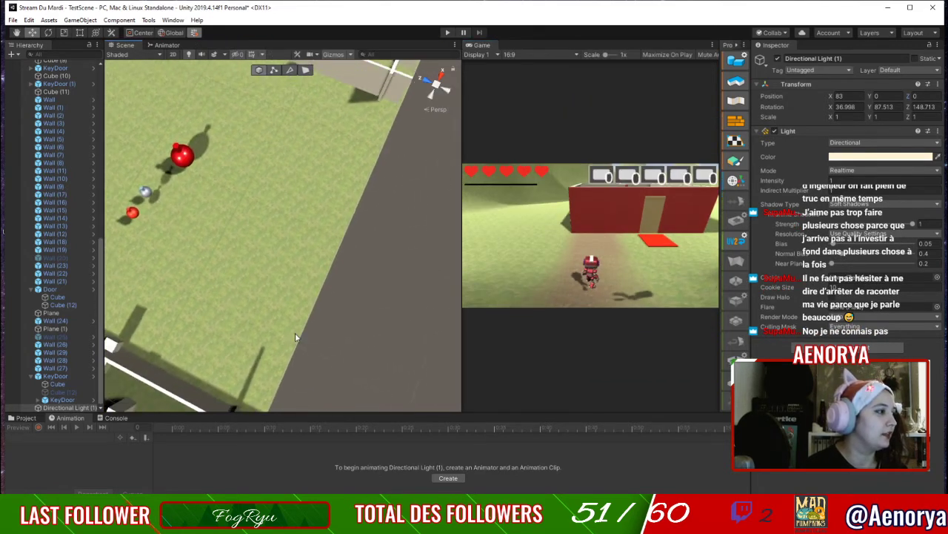
{"action": "scroll", "coordinate": [284, 289], "scroll_direction": "down", "scroll_amount": 3}
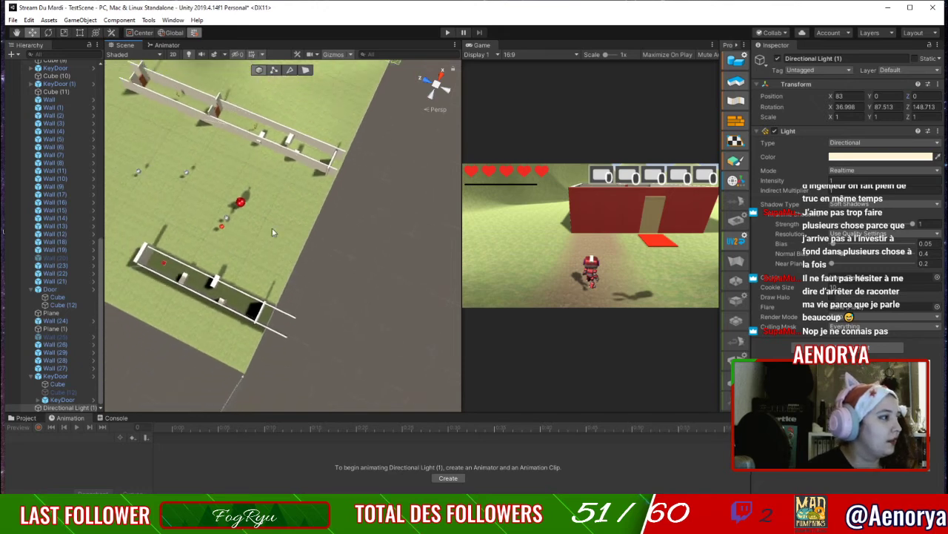
{"action": "middle_click_drag", "start_coordinate": [324, 139], "coordinate": [271, 358]}
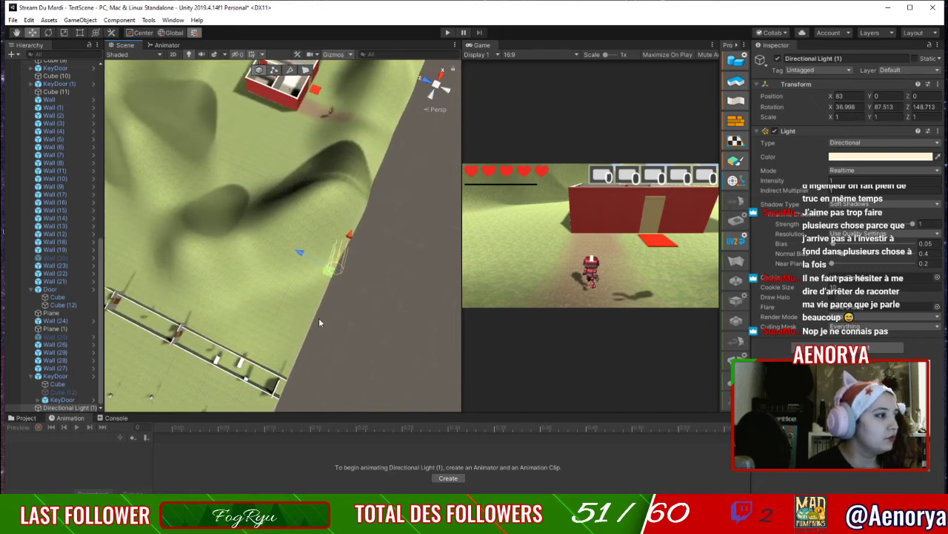
{"action": "middle_click_drag", "start_coordinate": [237, 156], "coordinate": [220, 289]}
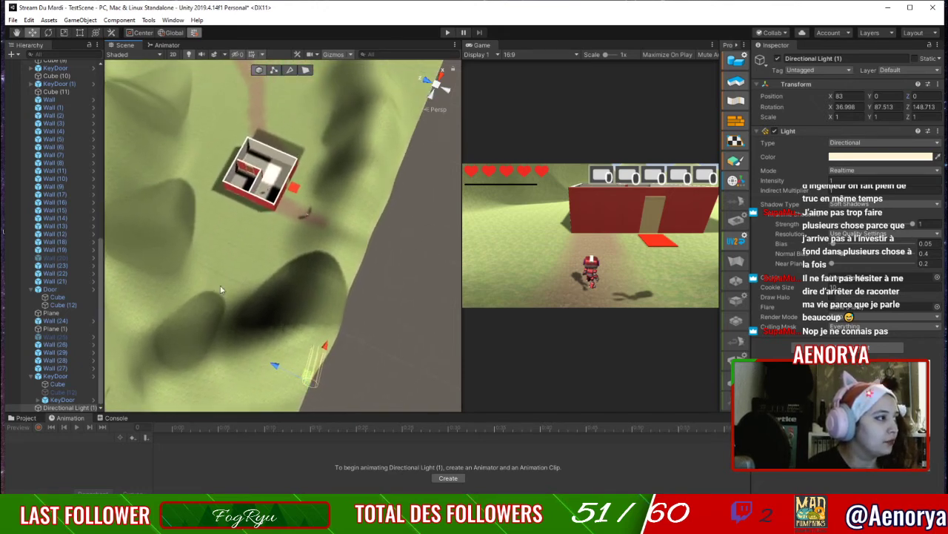
{"action": "left_click_drag", "start_coordinate": [328, 349], "coordinate": [228, 187]}
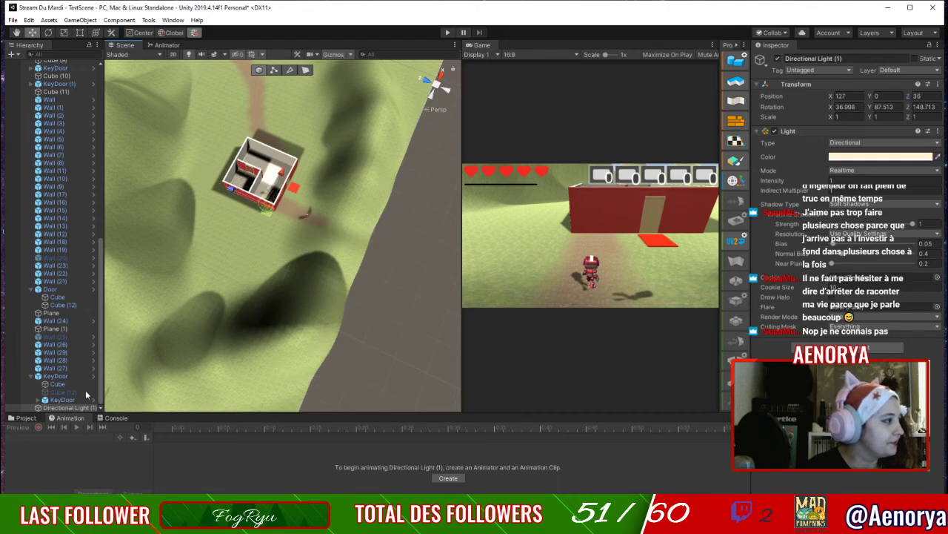
Rotate Directional Light (1) above the building to about 79, 78.5, 139.1 degrees on X, Y and Z.
{"action": "key", "text": "e"}
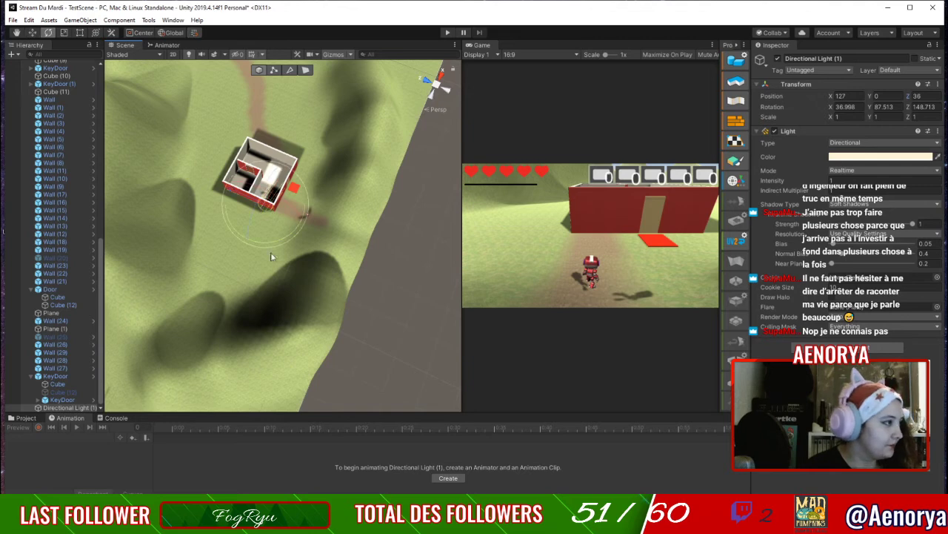
{"action": "mouse_move", "coordinate": [281, 236]}
{"action": "left_mouse_down"}
{"action": "mouse_move", "coordinate": [178, 242]}
{"action": "mouse_move", "coordinate": [140, 226]}
{"action": "mouse_move", "coordinate": [326, 237]}
{"action": "mouse_move", "coordinate": [281, 239]}
{"action": "left_mouse_up"}
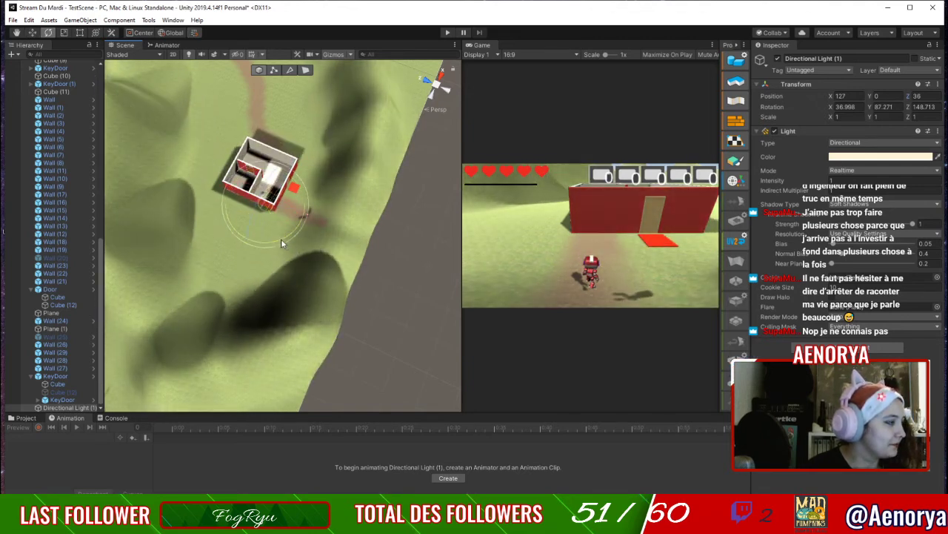
{"action": "scroll", "coordinate": [278, 238], "scroll_direction": "up", "scroll_amount": 5}
{"action": "middle_click_drag", "start_coordinate": [274, 238], "coordinate": [363, 362]}
{"action": "left_click_drag", "start_coordinate": [326, 317], "coordinate": [350, 276]}
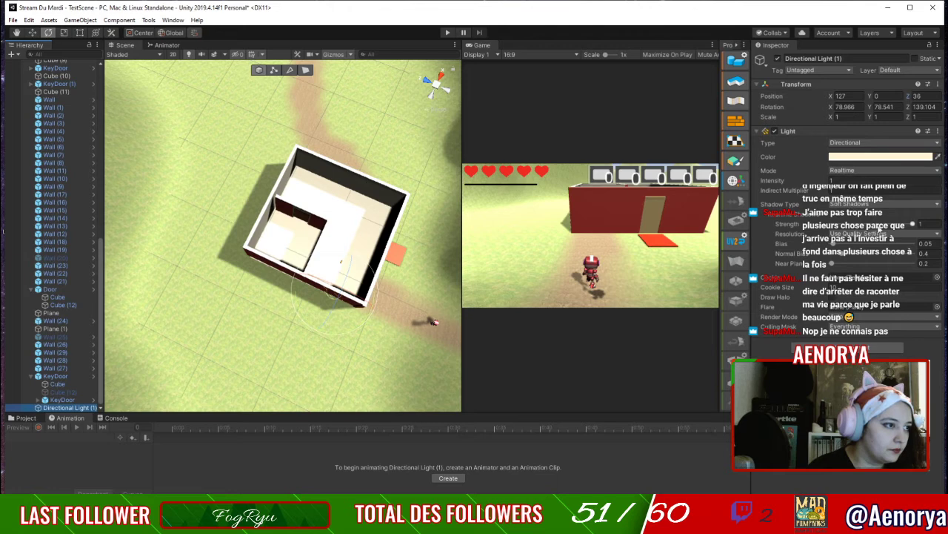
Lower the shadow strength of Directional Light (1) to 0.42 and set its shadow type to No Shadows.
{"action": "left_click_drag", "start_coordinate": [913, 224], "coordinate": [866, 225]}
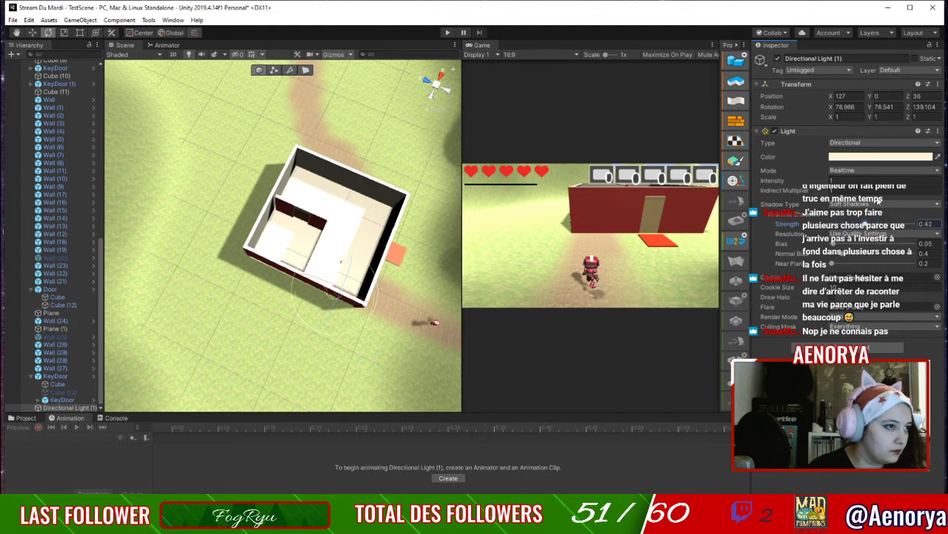
{"action": "left_click", "coordinate": [873, 203]}
{"action": "left_click", "coordinate": [859, 217]}
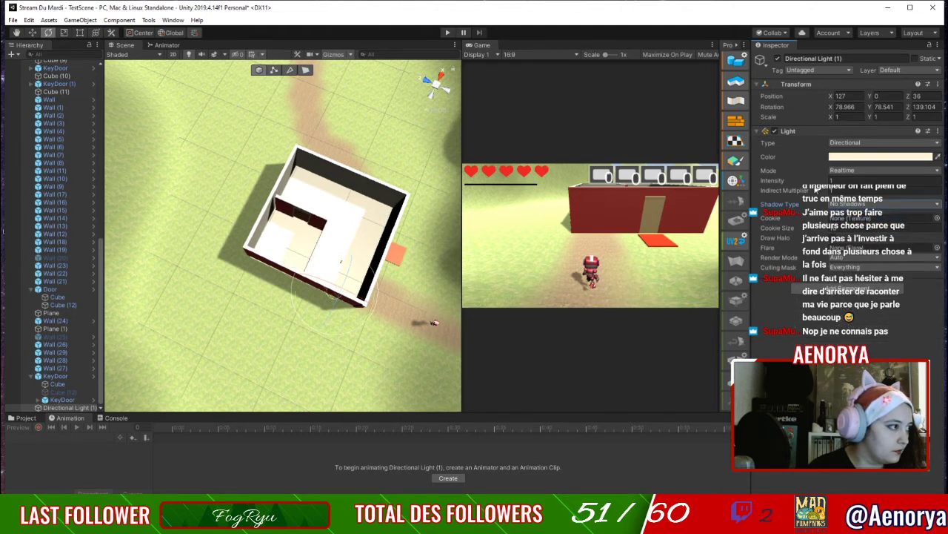
Rotate Directional Light (1) to about 21.3, 46.3, 34.7 degrees to light the building's door side.
{"action": "mouse_move", "coordinate": [352, 278]}
{"action": "left_mouse_down"}
{"action": "mouse_move", "coordinate": [348, 327]}
{"action": "mouse_move", "coordinate": [264, 272]}
{"action": "mouse_move", "coordinate": [235, 221]}
{"action": "mouse_move", "coordinate": [283, 262]}
{"action": "mouse_move", "coordinate": [267, 239]}
{"action": "left_mouse_up"}
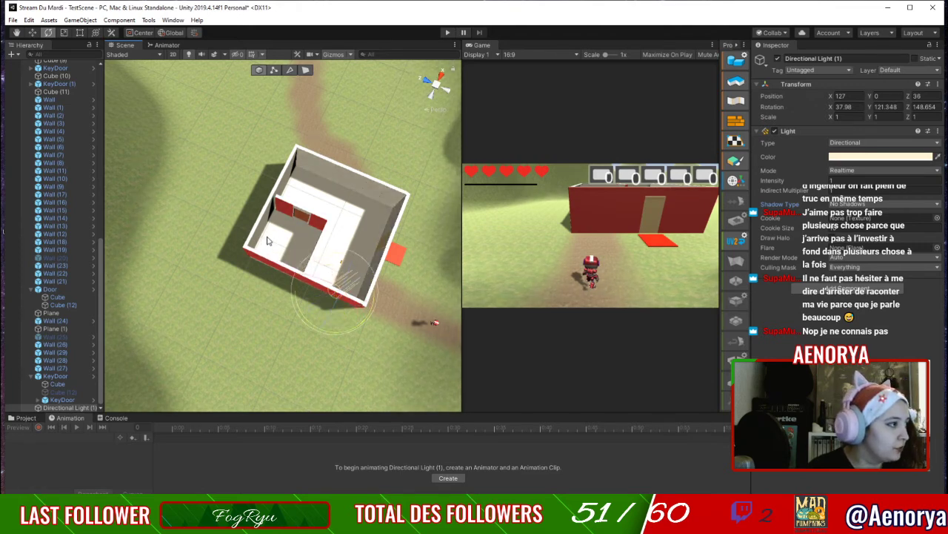
{"action": "right_click_drag", "start_coordinate": [267, 238], "coordinate": [314, 260]}
{"action": "middle_click_drag", "start_coordinate": [313, 261], "coordinate": [227, 199]}
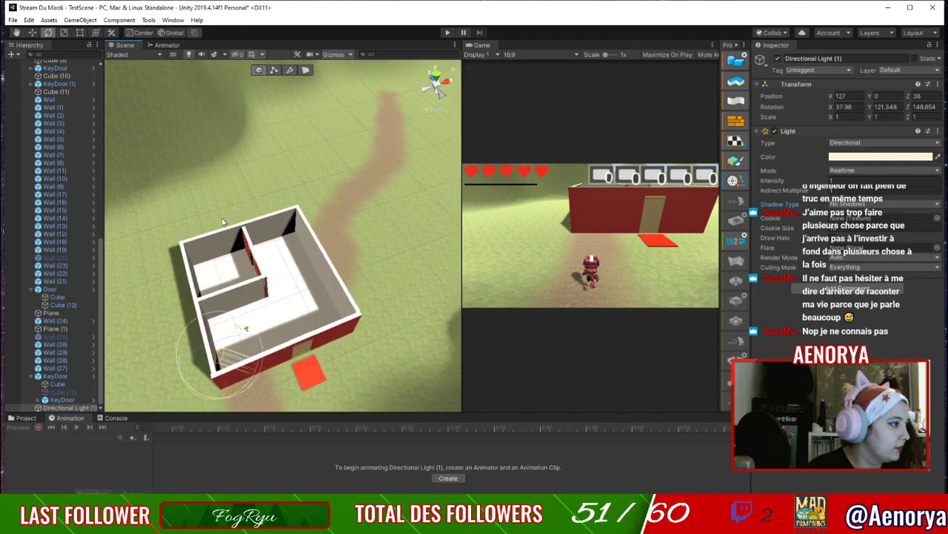
{"action": "mouse_move", "coordinate": [234, 394]}
{"action": "left_mouse_down"}
{"action": "mouse_move", "coordinate": [265, 371]}
{"action": "mouse_move", "coordinate": [542, 277]}
{"action": "mouse_move", "coordinate": [432, 313]}
{"action": "left_mouse_up"}
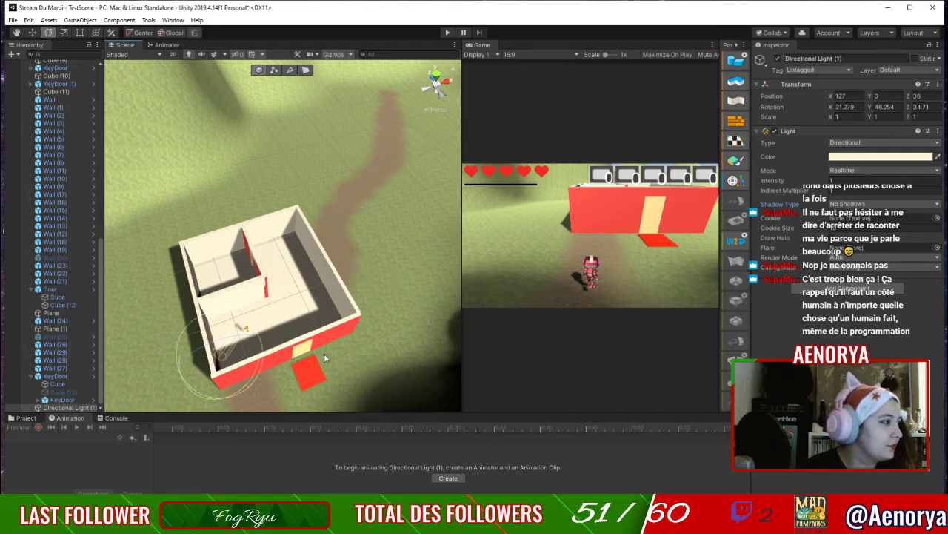
Fine-tune the rotation of Directional Light (1) to about 23.5, 45.4, 32.3 degrees and inspect the building's lighting from other sides.
{"action": "right_click_drag", "start_coordinate": [289, 382], "coordinate": [255, 300]}
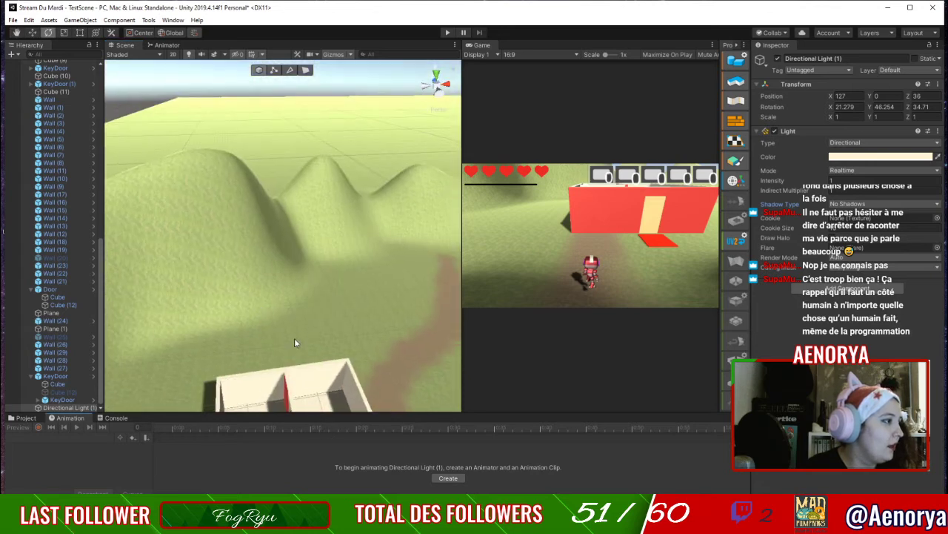
{"action": "middle_click_drag", "start_coordinate": [329, 377], "coordinate": [321, 255]}
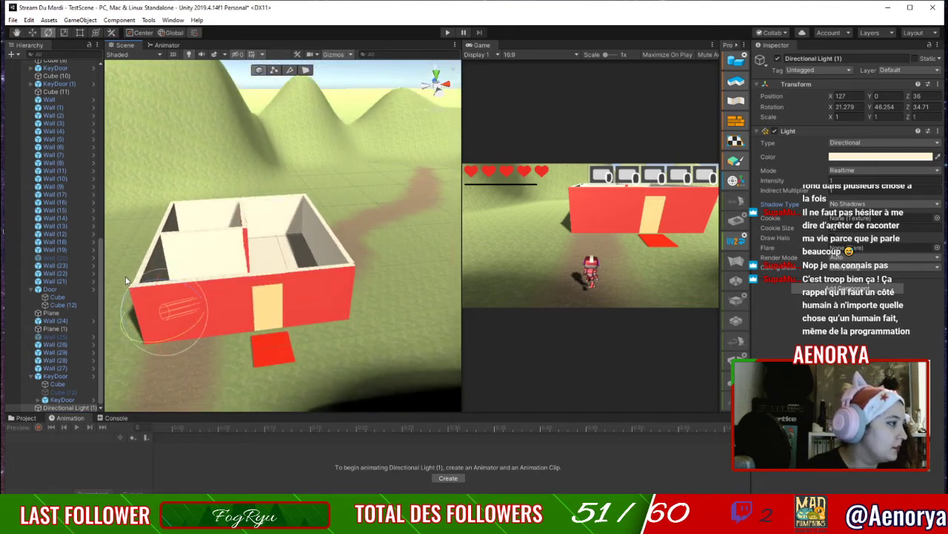
{"action": "mouse_move", "coordinate": [141, 287]}
{"action": "left_mouse_down"}
{"action": "mouse_move", "coordinate": [180, 289]}
{"action": "mouse_move", "coordinate": [148, 291]}
{"action": "left_mouse_up"}
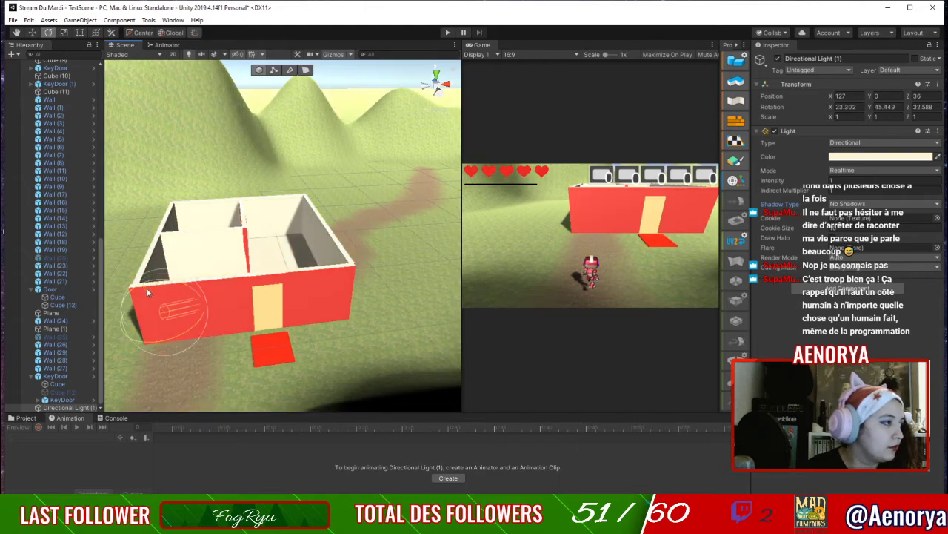
{"action": "right_click_drag", "start_coordinate": [350, 188], "coordinate": [230, 263]}
{"action": "middle_click_drag", "start_coordinate": [368, 224], "coordinate": [123, 271]}
{"action": "right_click_drag", "start_coordinate": [328, 229], "coordinate": [182, 210]}
{"action": "middle_click_drag", "start_coordinate": [275, 212], "coordinate": [245, 250]}
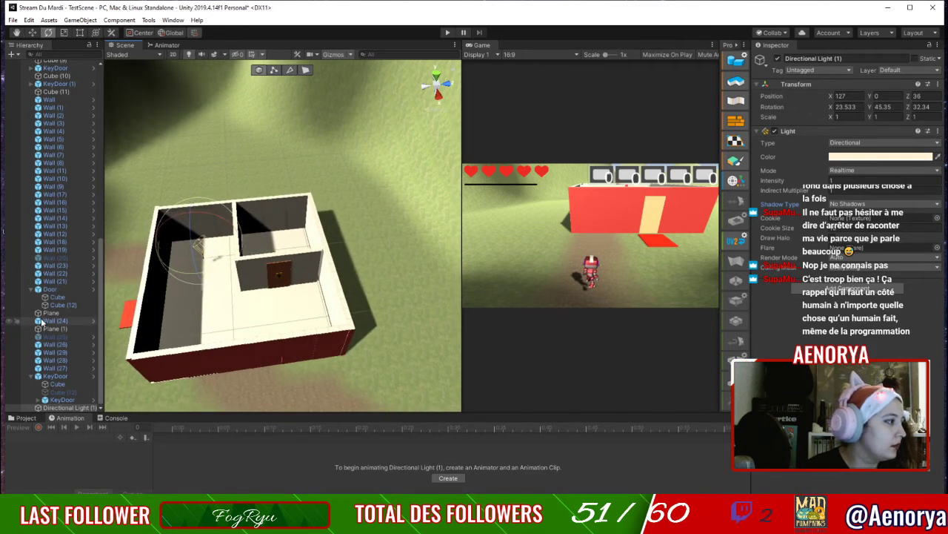
Select the original Directional Light and rotate it to about 64 degrees on X and about -20 degrees on Z.
{"action": "scroll", "coordinate": [74, 245], "scroll_direction": "up", "scroll_amount": 10}
{"action": "scroll", "coordinate": [74, 206], "scroll_direction": "up", "scroll_amount": 6}
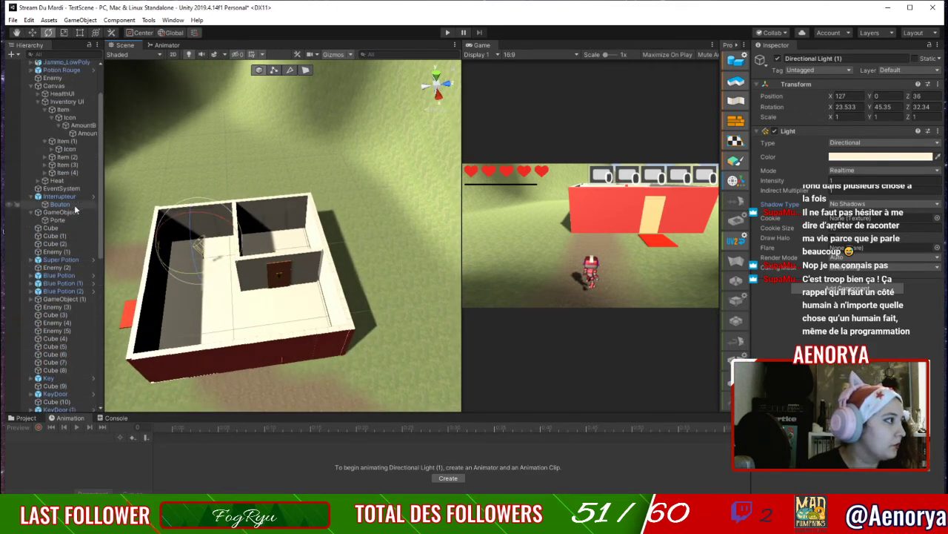
{"action": "left_click", "coordinate": [70, 66]}
{"action": "left_click", "coordinate": [67, 71]}
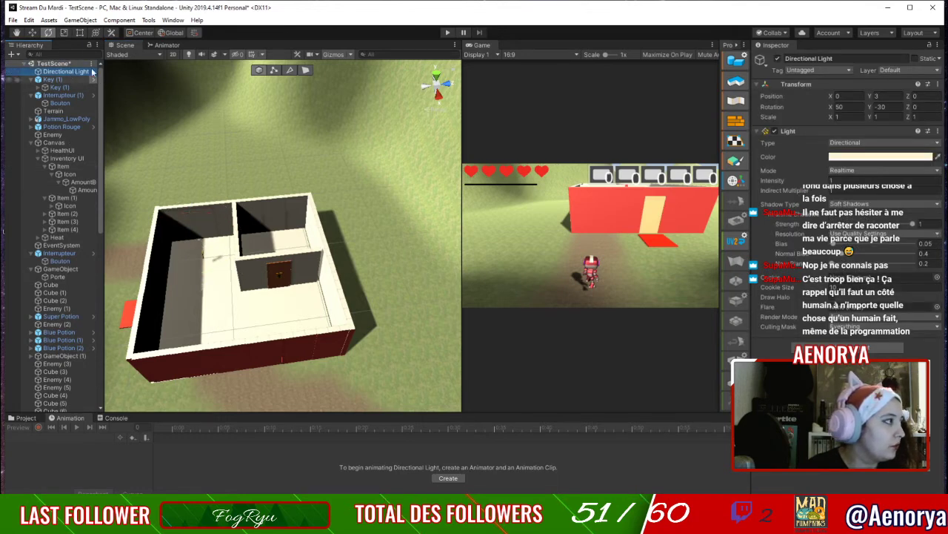
{"action": "double_click", "coordinate": [83, 73]}
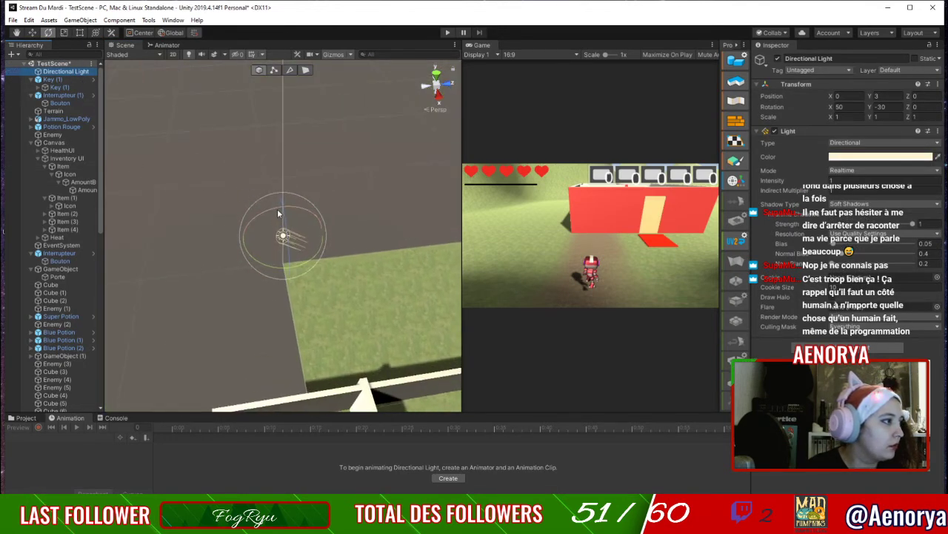
{"action": "left_click_drag", "start_coordinate": [278, 213], "coordinate": [303, 205]}
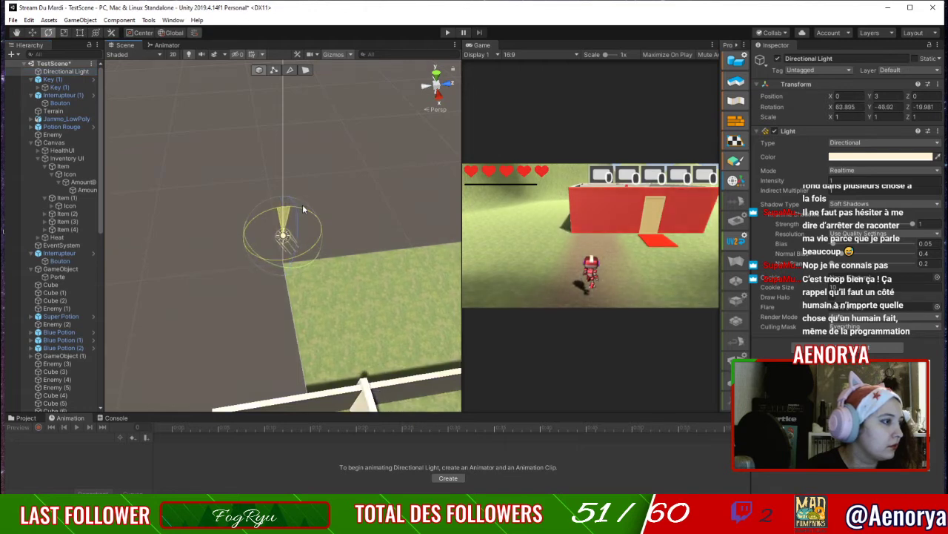
{"action": "scroll", "coordinate": [181, 328], "scroll_direction": "down", "scroll_amount": 4}
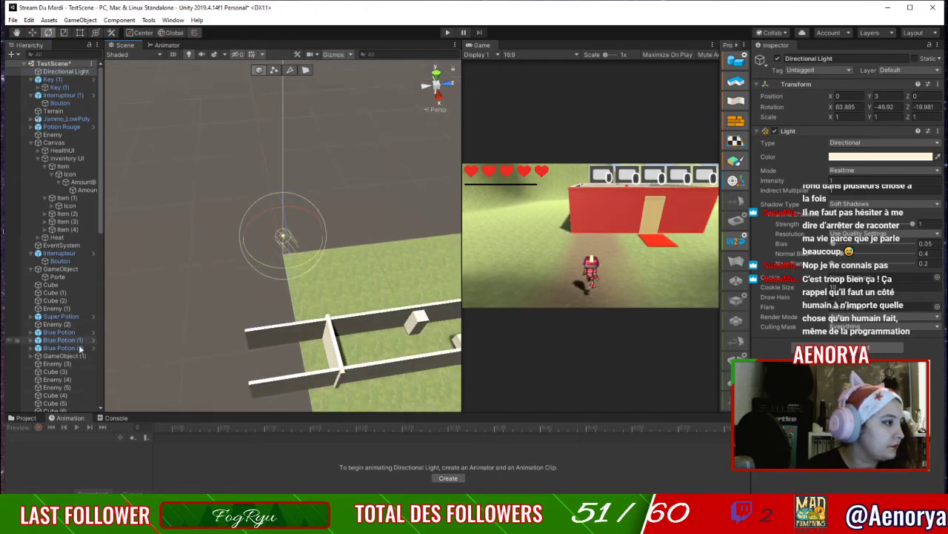
Play-test the scene, walking the robot through the red building's entrance to collect the key and check the lighting inside.
{"action": "left_click", "coordinate": [449, 33]}
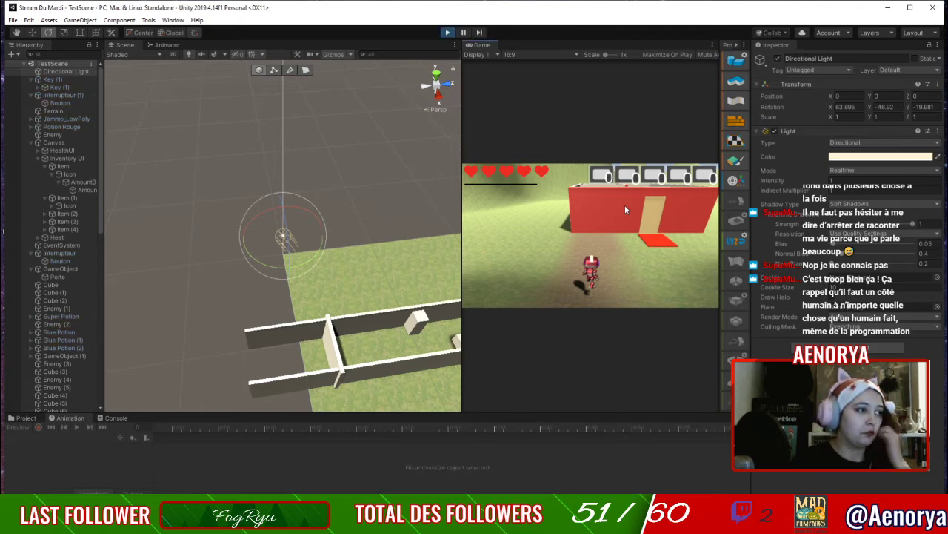
{"action": "key", "text": "d"}
{"action": "key", "text": "w"}
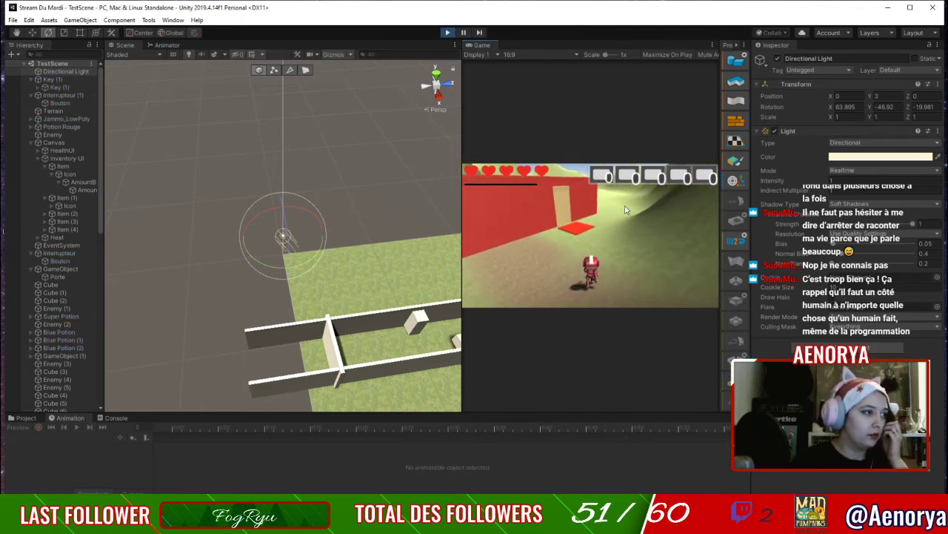
{"action": "key", "text": "w"}
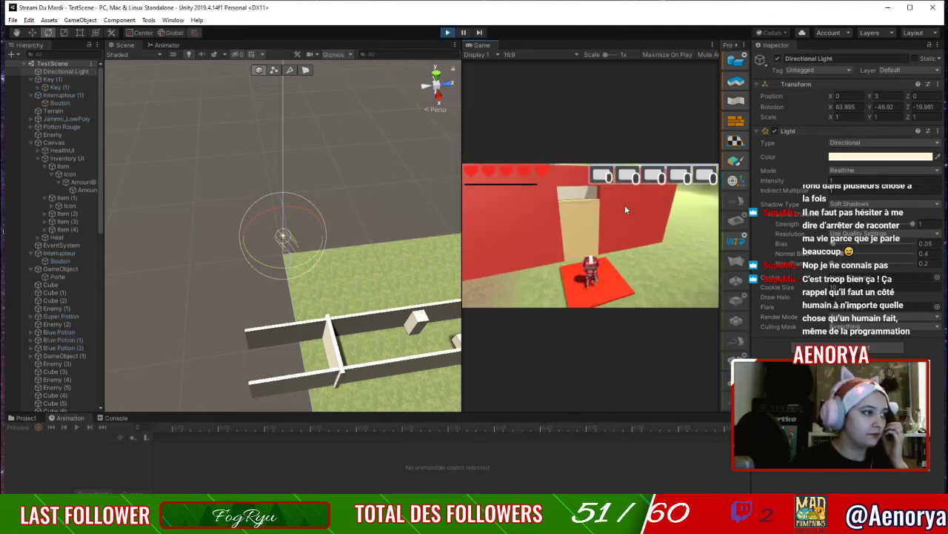
{"action": "key", "text": "w"}
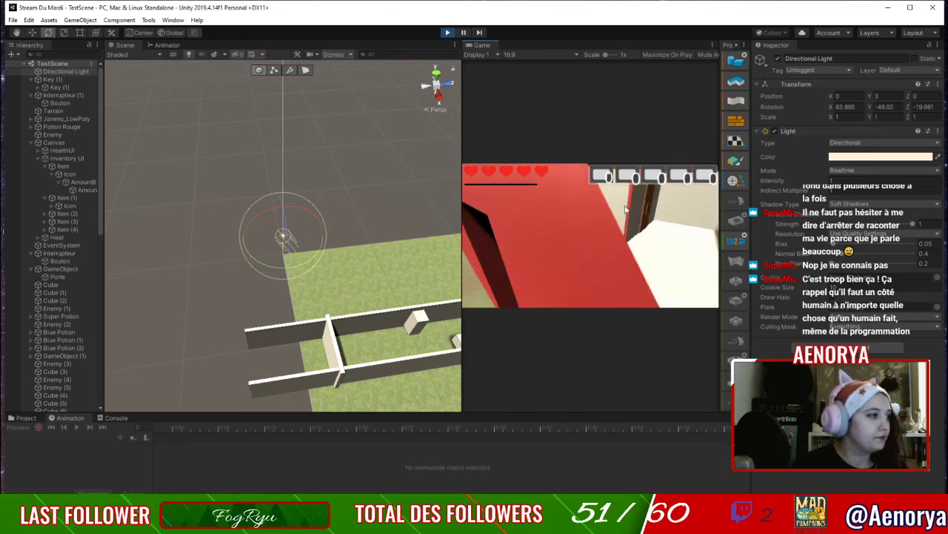
{"action": "key", "text": "w"}
{"action": "key", "text": "d"}
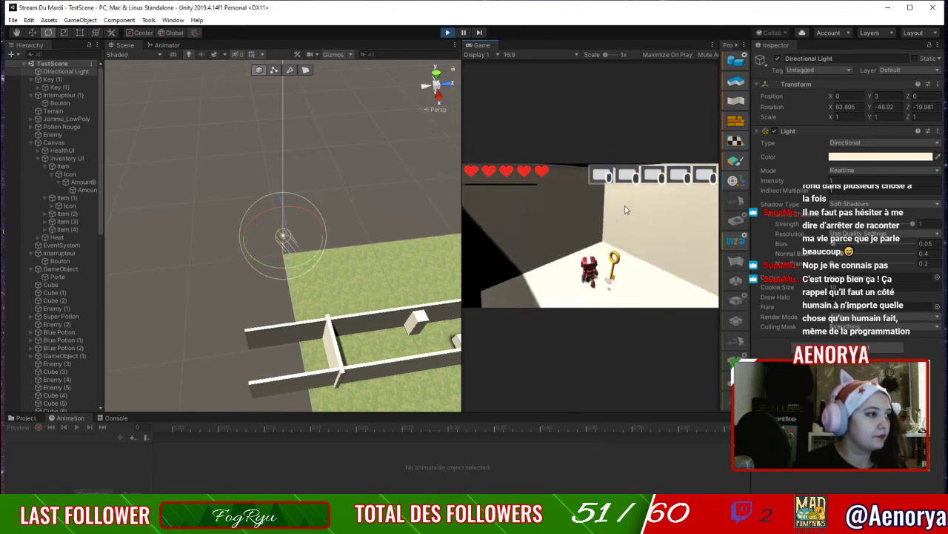
{"action": "key", "text": "w"}
{"action": "key", "text": "d"}
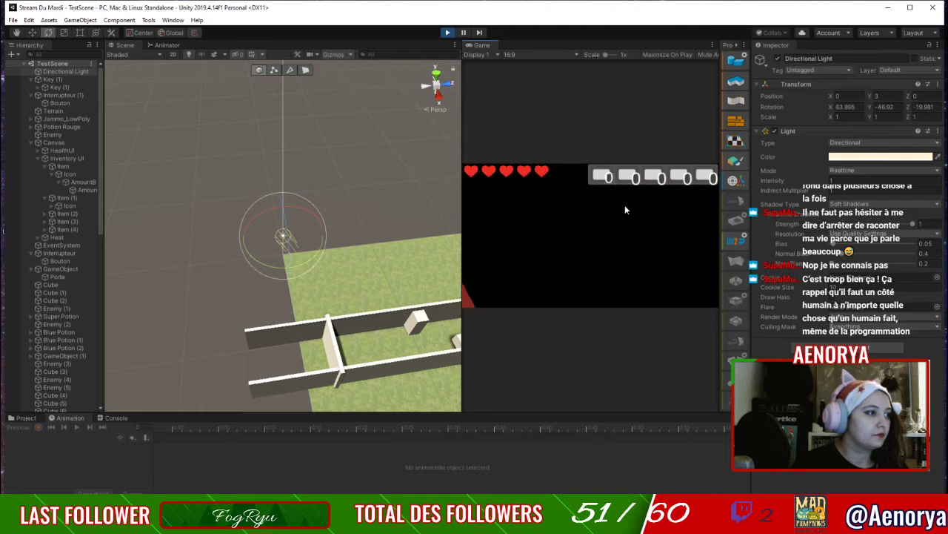
{"action": "key", "text": "w"}
{"action": "key", "text": "a"}
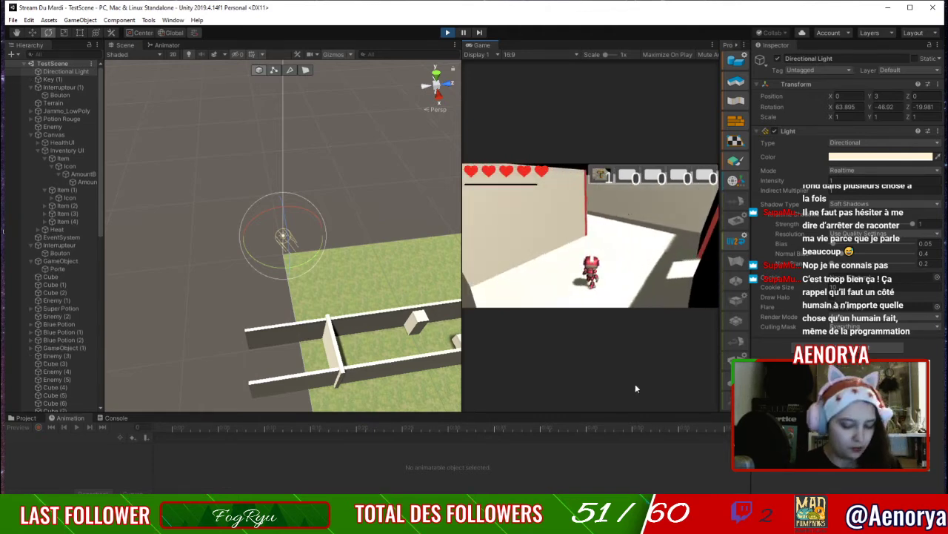
Walk the robot through the inner rooms to the locked brown door and use the collected key to open it.
{"action": "key", "text": "w"}
{"action": "key", "text": "d"}
{"action": "key", "text": "a"}
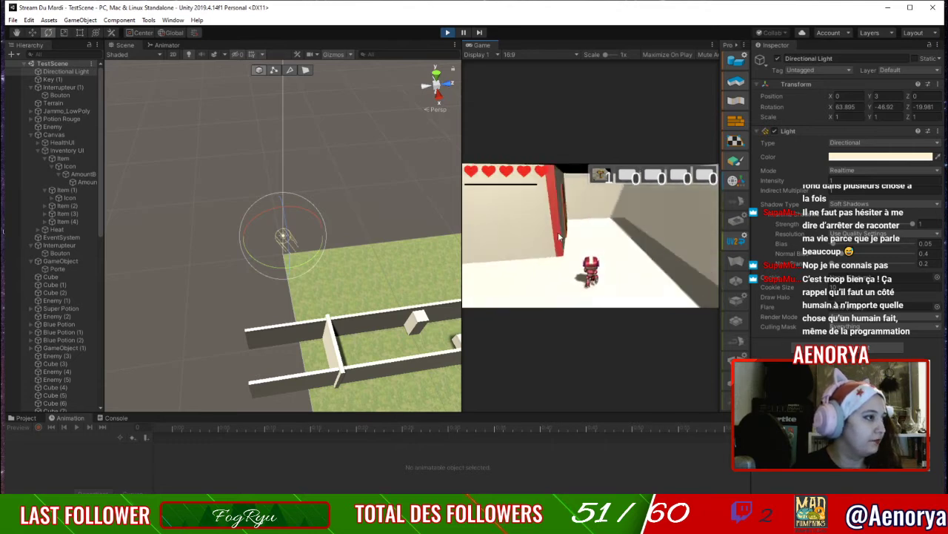
{"action": "key", "text": "w"}
{"action": "key", "text": "a"}
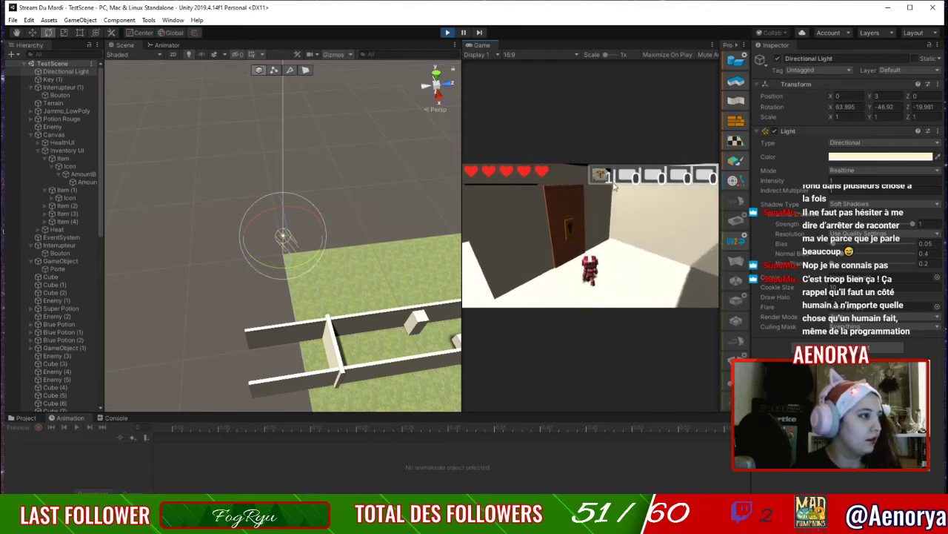
{"action": "key", "text": "w"}
{"action": "key", "text": "w"}
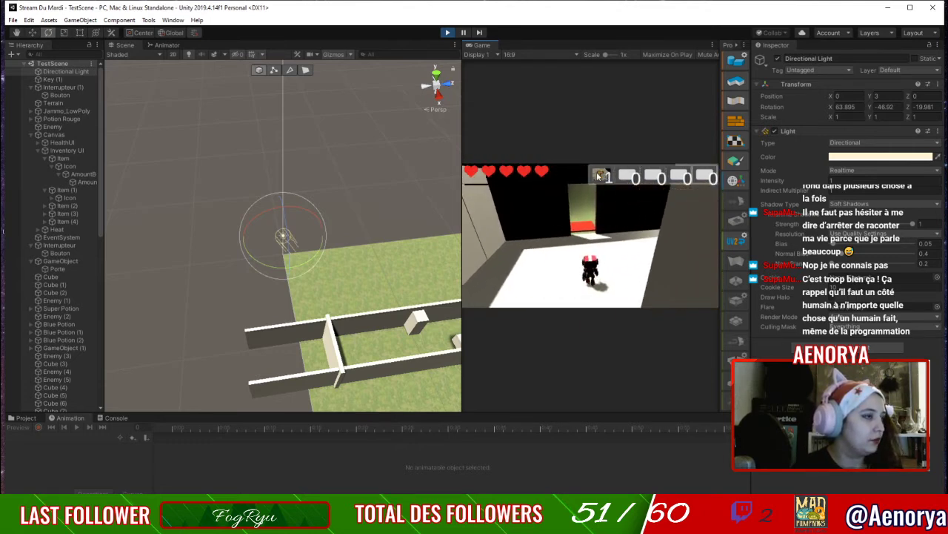
{"action": "key", "text": "d"}
{"action": "key", "text": "d"}
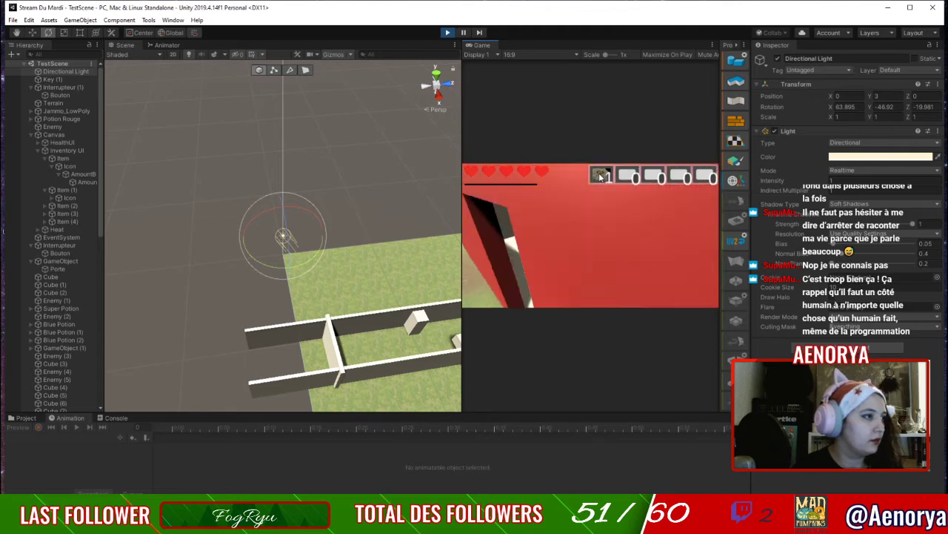
{"action": "key", "text": "w"}
{"action": "key", "text": "w"}
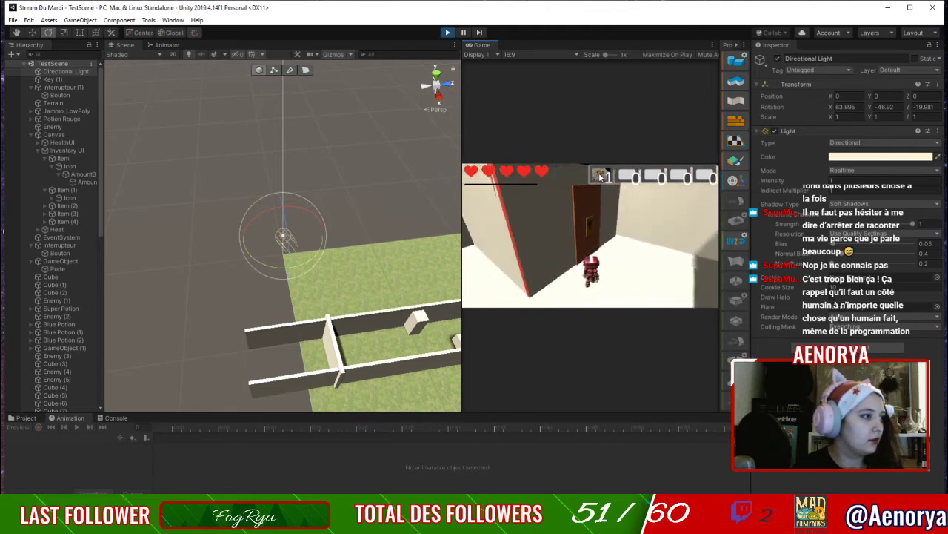
{"action": "key", "text": "w"}
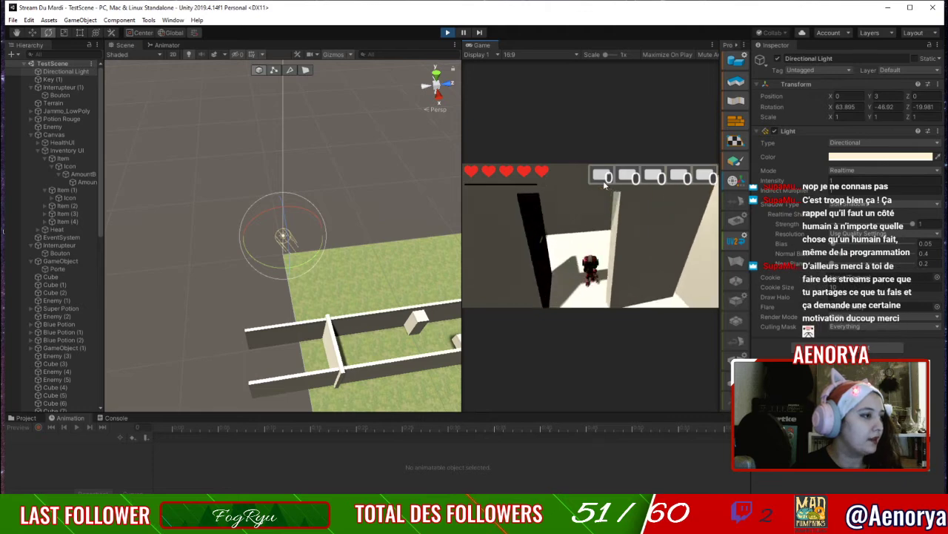
Walk through the opened door and around the remaining rooms to examine their light and shadows, and end the play test.
{"action": "key", "text": "w"}
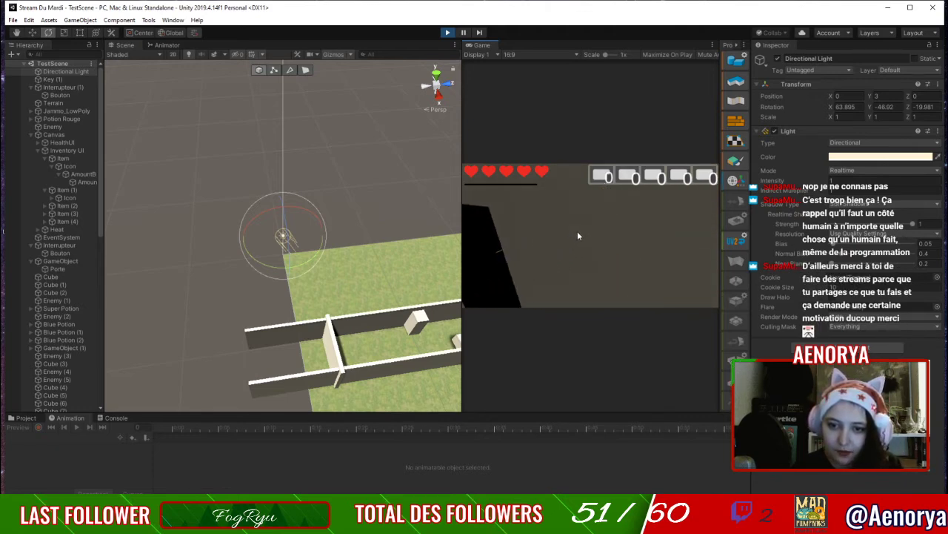
{"action": "key", "text": "w"}
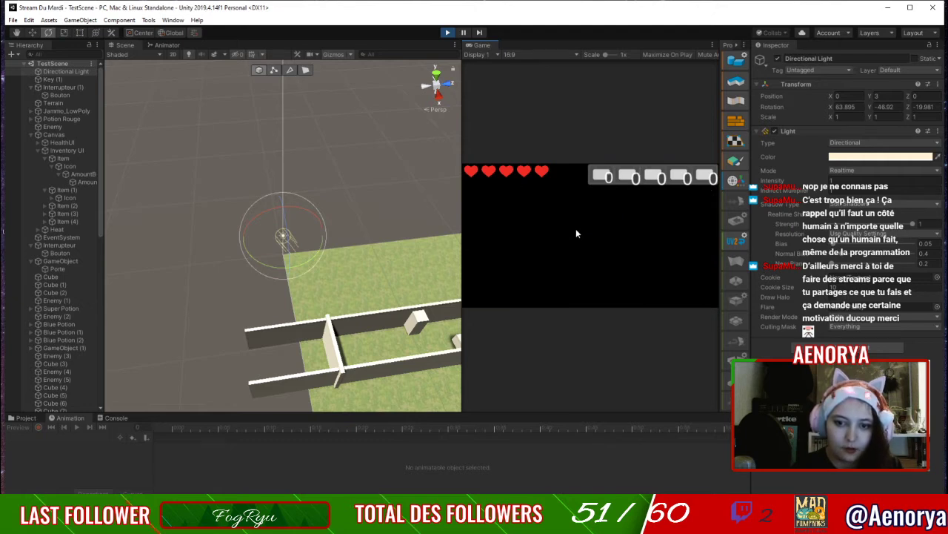
{"action": "key", "text": "w"}
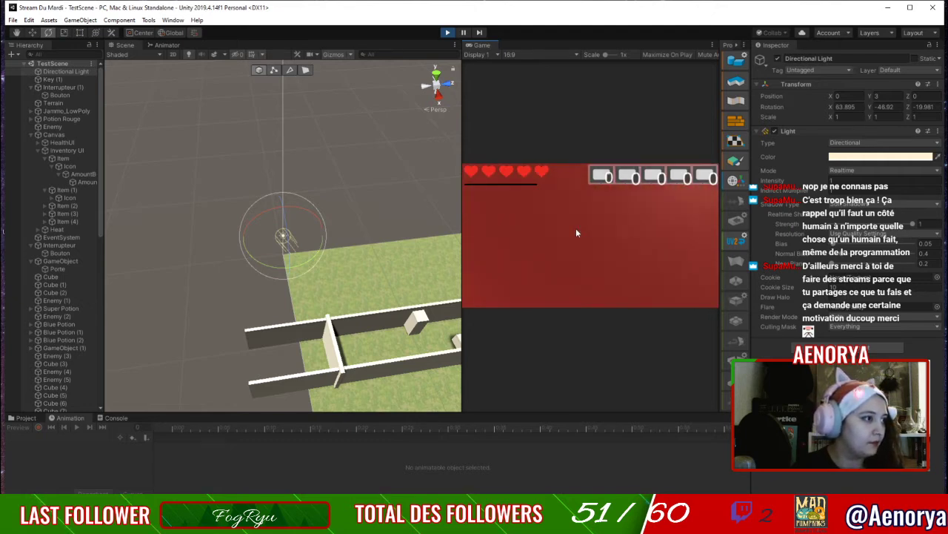
{"action": "key", "text": "w"}
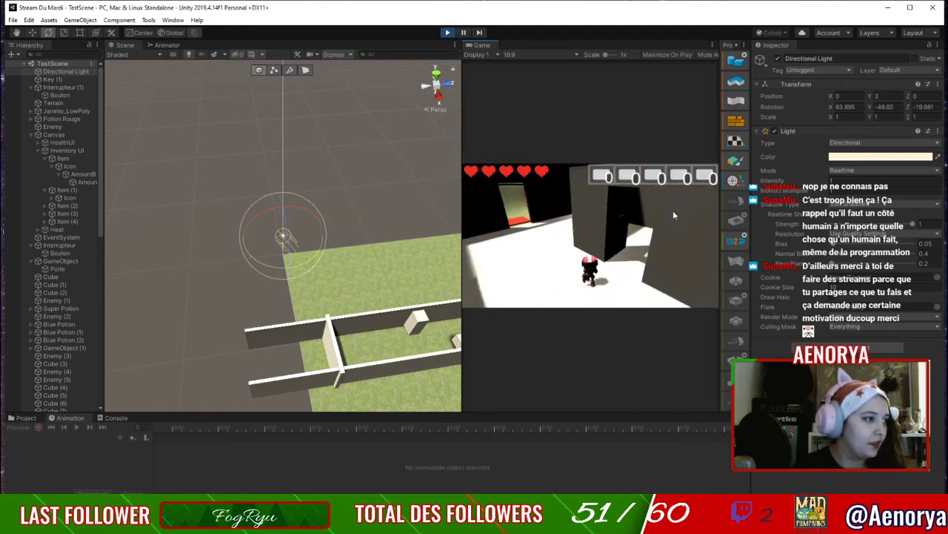
{"action": "key", "text": "w"}
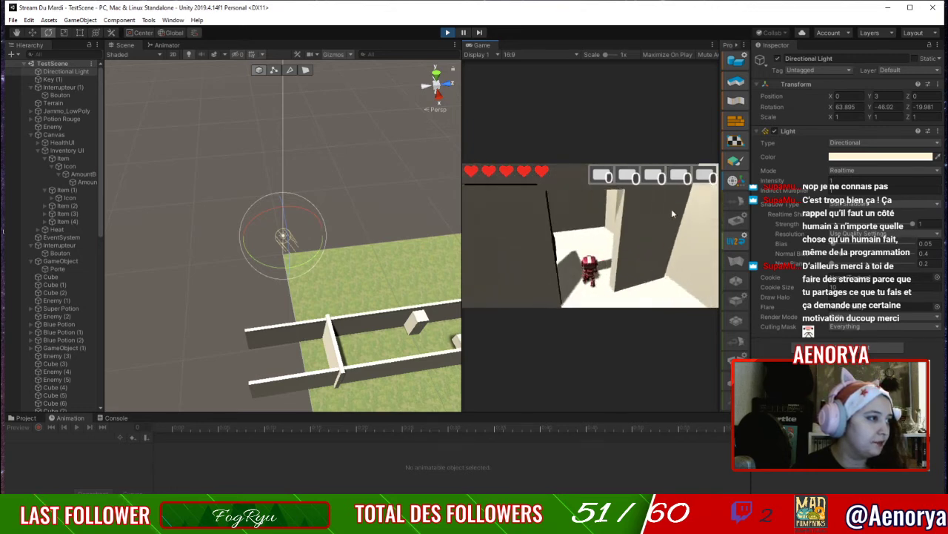
{"action": "key", "text": "w"}
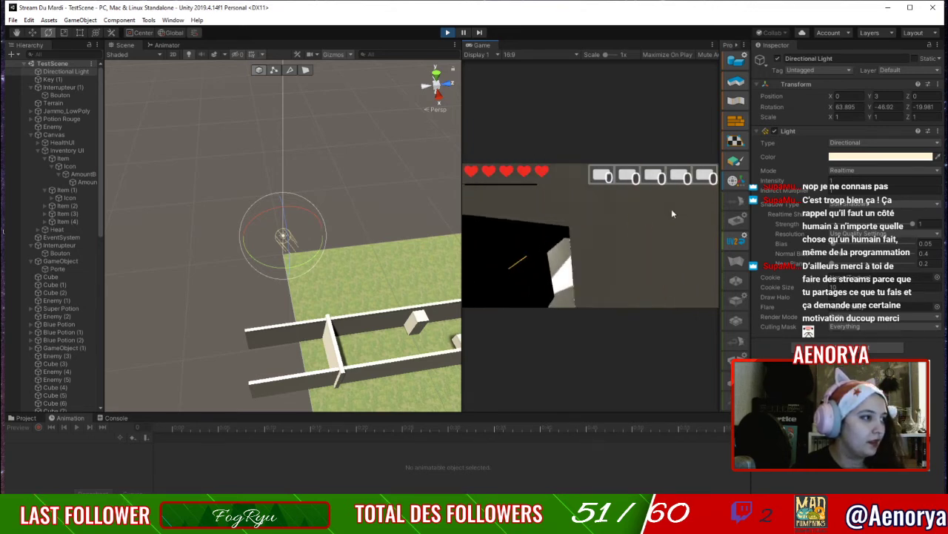
{"action": "key", "text": "w"}
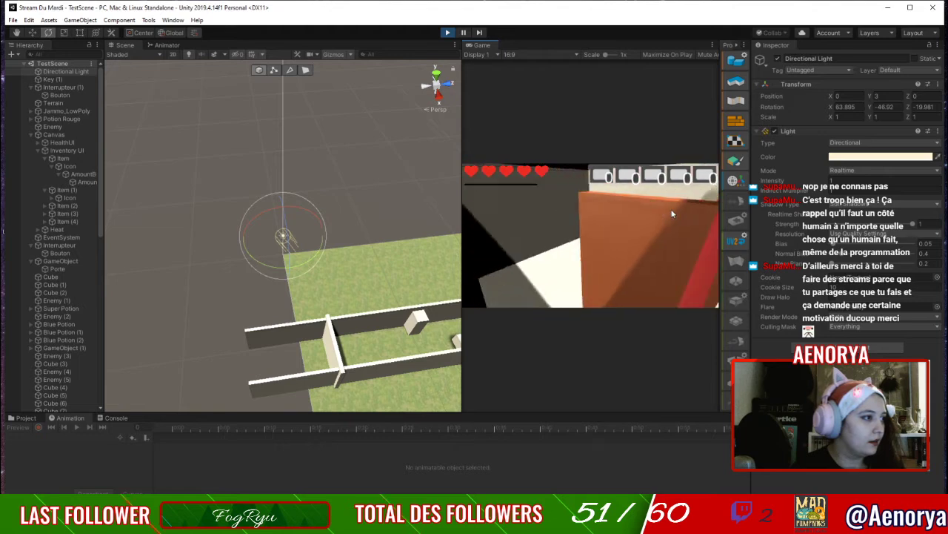
{"action": "key", "text": "w"}
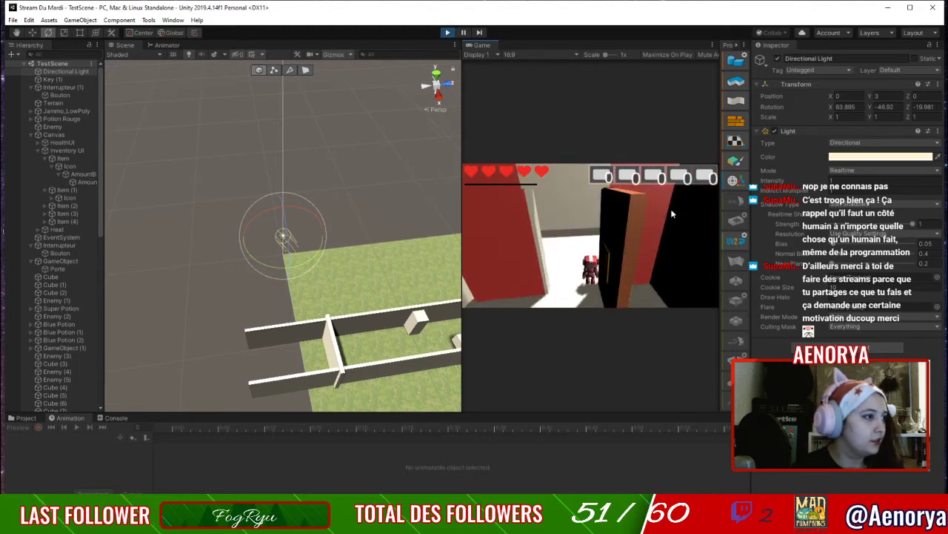
{"action": "key", "text": "w"}
{"action": "left_click", "coordinate": [448, 32]}
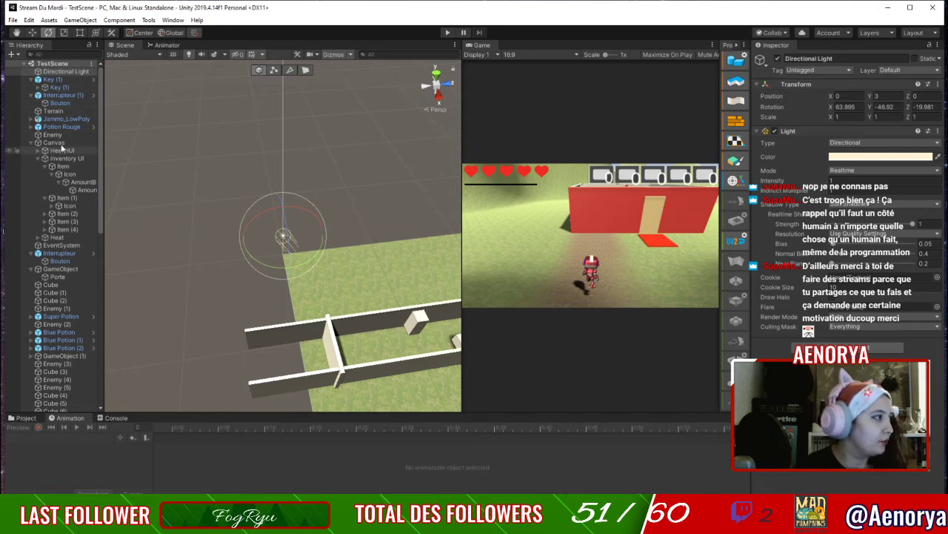
{"action": "left_click", "coordinate": [52, 142]}
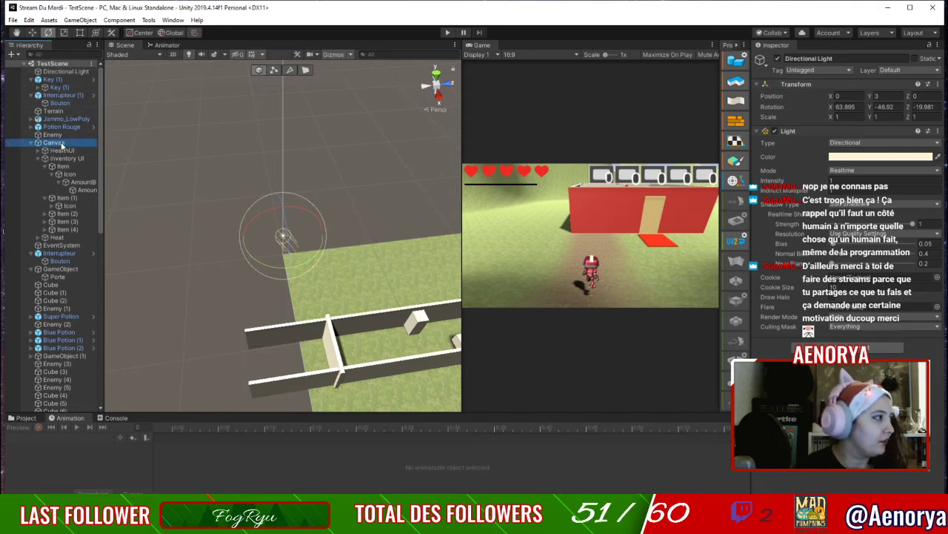
{"action": "left_click", "coordinate": [59, 246]}
{"action": "scroll", "coordinate": [68, 255], "scroll_direction": "down", "scroll_amount": 10}
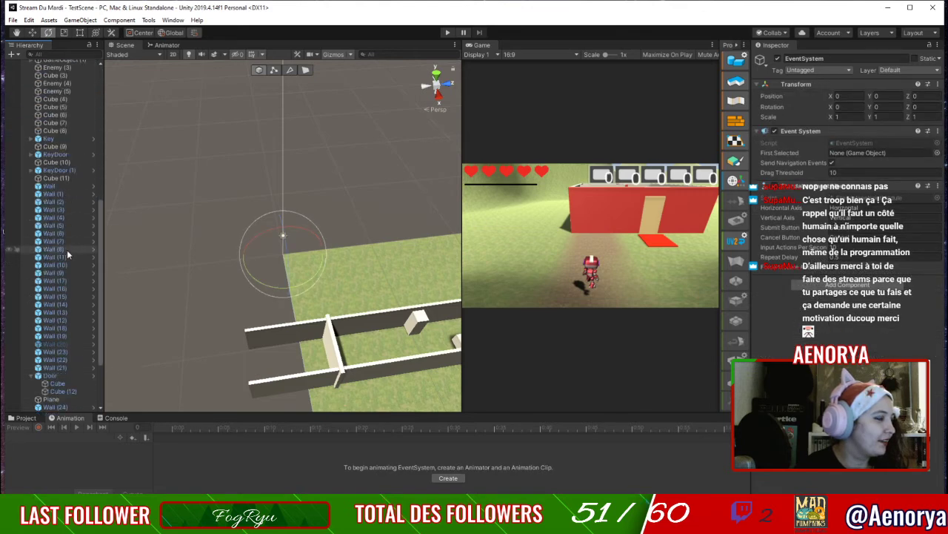
{"action": "scroll", "coordinate": [67, 250], "scroll_direction": "down", "scroll_amount": 5}
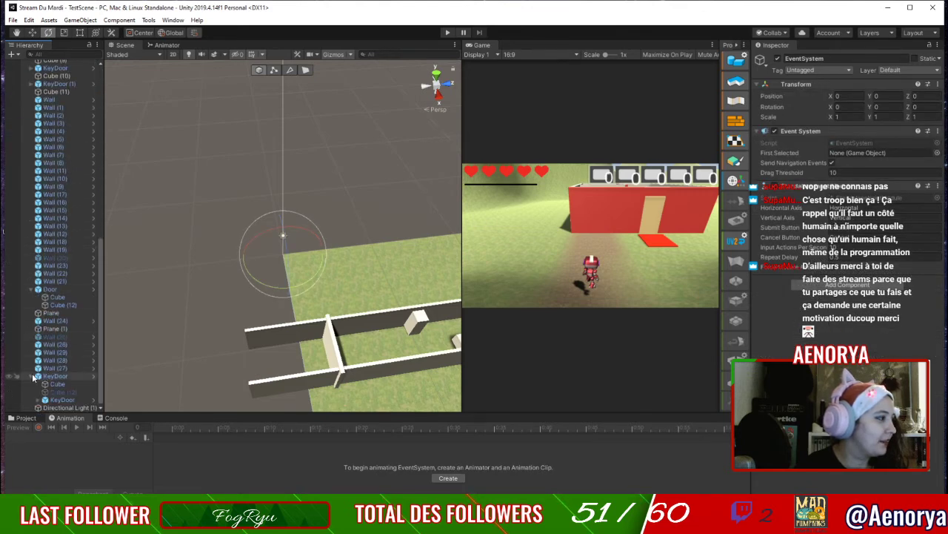
{"action": "scroll", "coordinate": [46, 265], "scroll_direction": "up", "scroll_amount": 10}
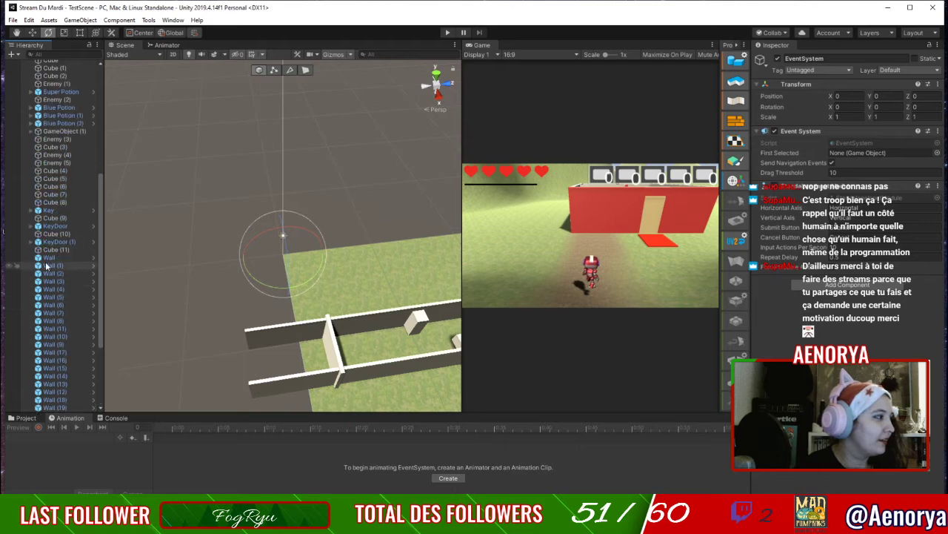
{"action": "scroll", "coordinate": [46, 265], "scroll_direction": "up", "scroll_amount": 15}
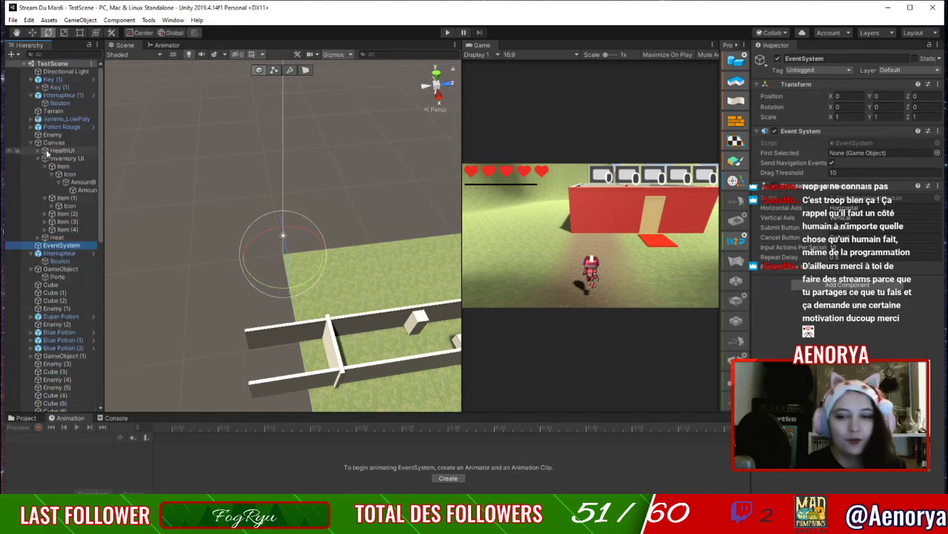
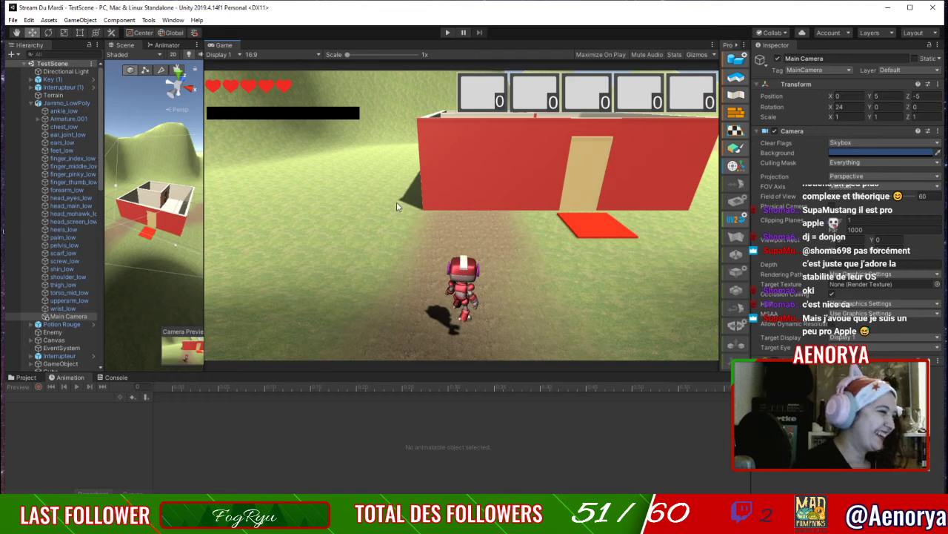
{"action": "left_click", "coordinate": [736, 59]}
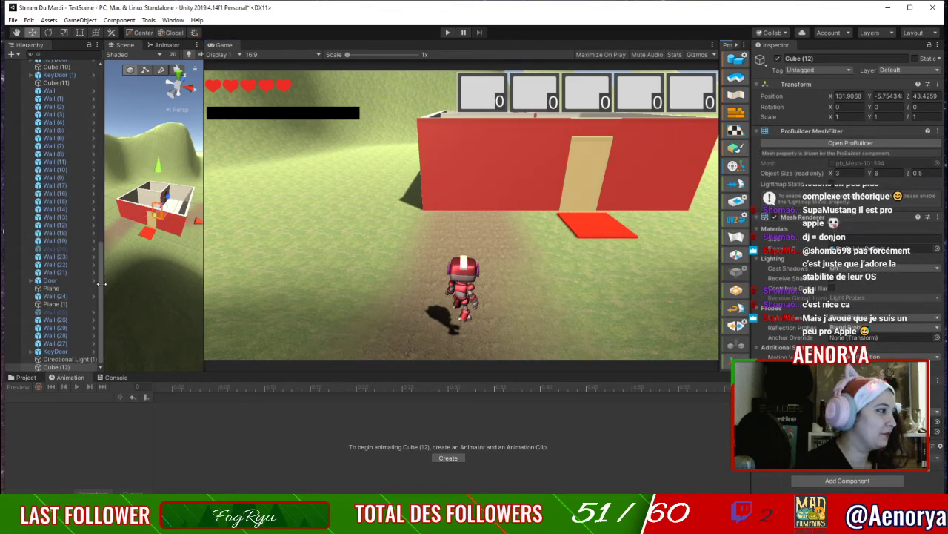
{"action": "left_click", "coordinate": [57, 367]}
{"action": "key", "text": "Delete"}
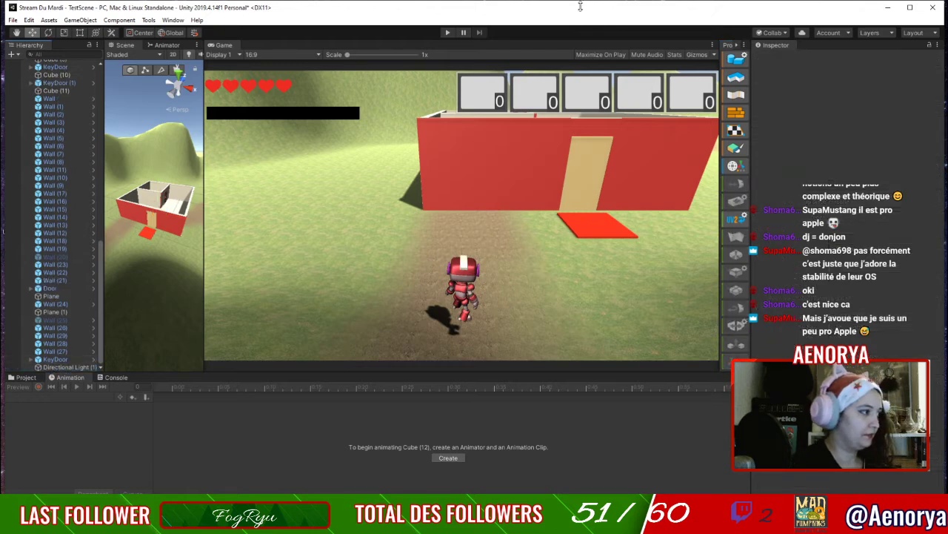
Start a new ProBuilder cube shape and move its preview out in front of the red building, to Z 25.
{"action": "left_click", "coordinate": [738, 59]}
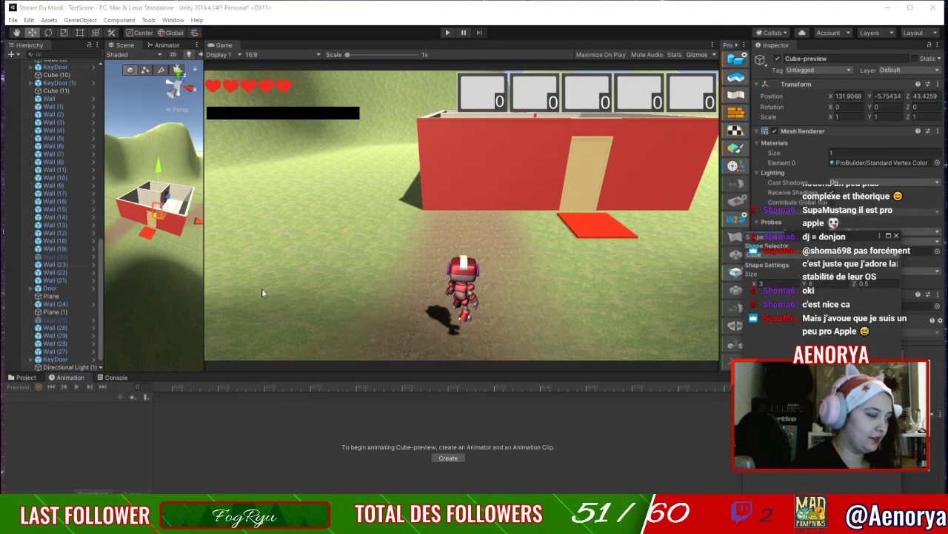
{"action": "left_click_drag", "start_coordinate": [166, 202], "coordinate": [138, 243]}
{"action": "left_click", "coordinate": [168, 266]}
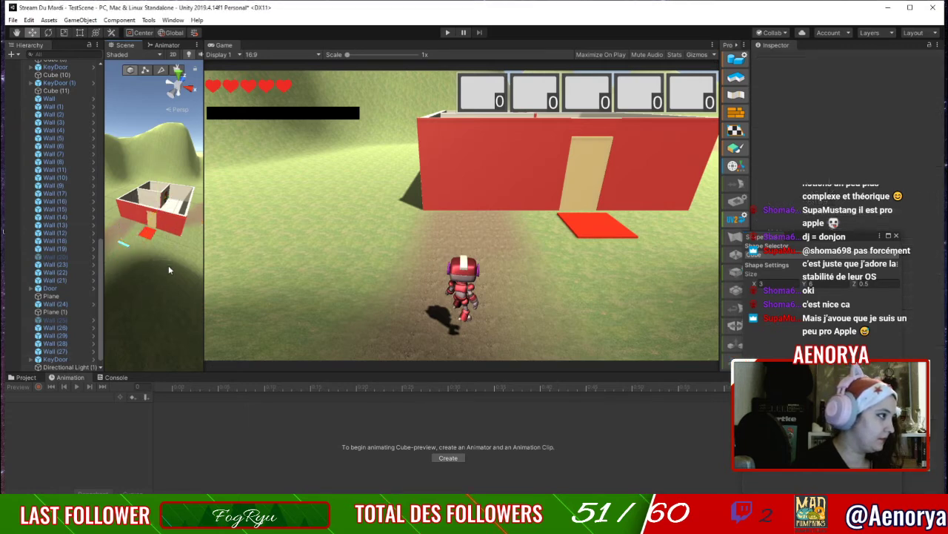
Find Cube-preview in the TestScene object list and select it.
{"action": "scroll", "coordinate": [60, 359], "scroll_direction": "down", "scroll_amount": 1}
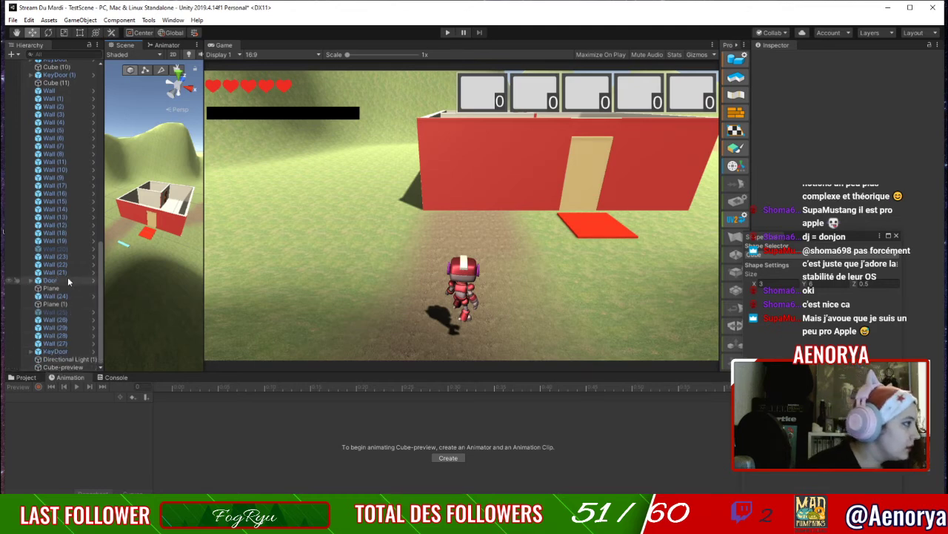
{"action": "scroll", "coordinate": [65, 326], "scroll_direction": "up", "scroll_amount": 15}
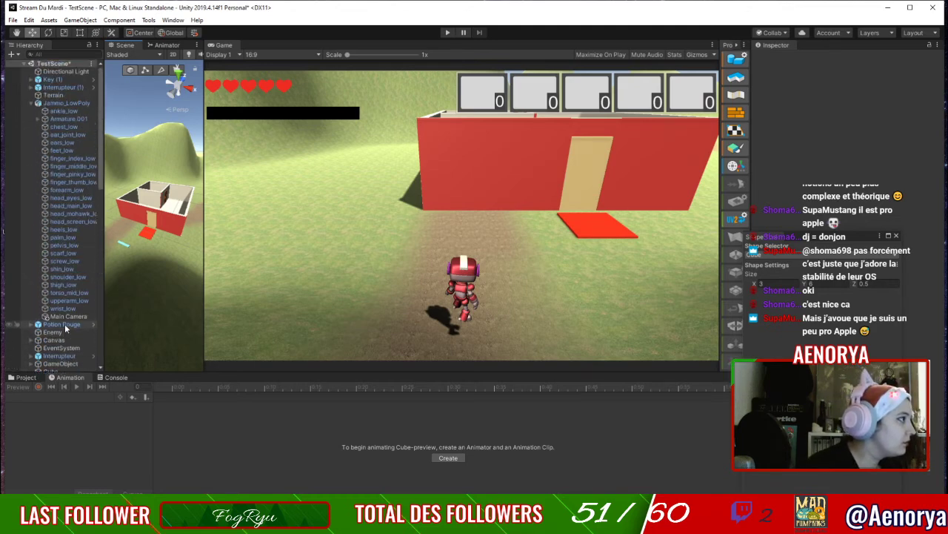
{"action": "scroll", "coordinate": [53, 234], "scroll_direction": "down", "scroll_amount": 10}
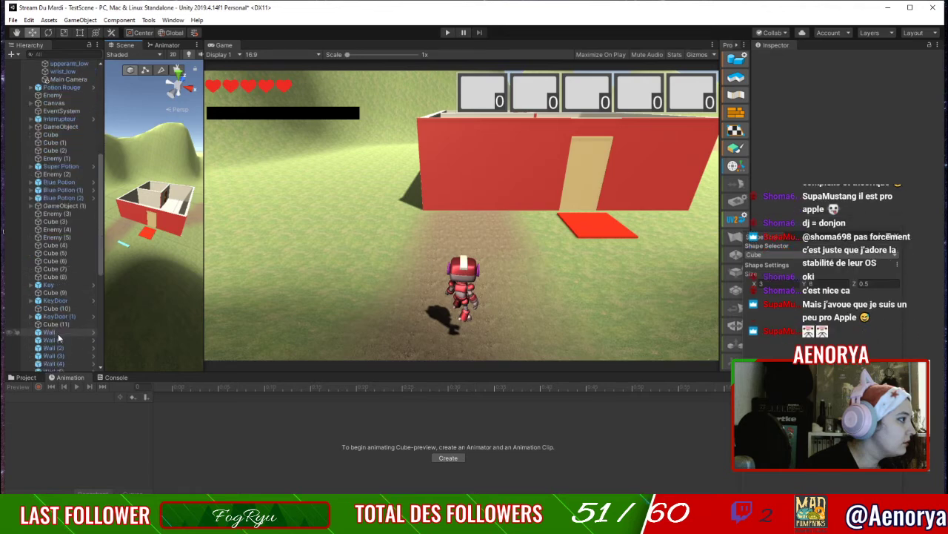
{"action": "scroll", "coordinate": [68, 333], "scroll_direction": "down", "scroll_amount": 10}
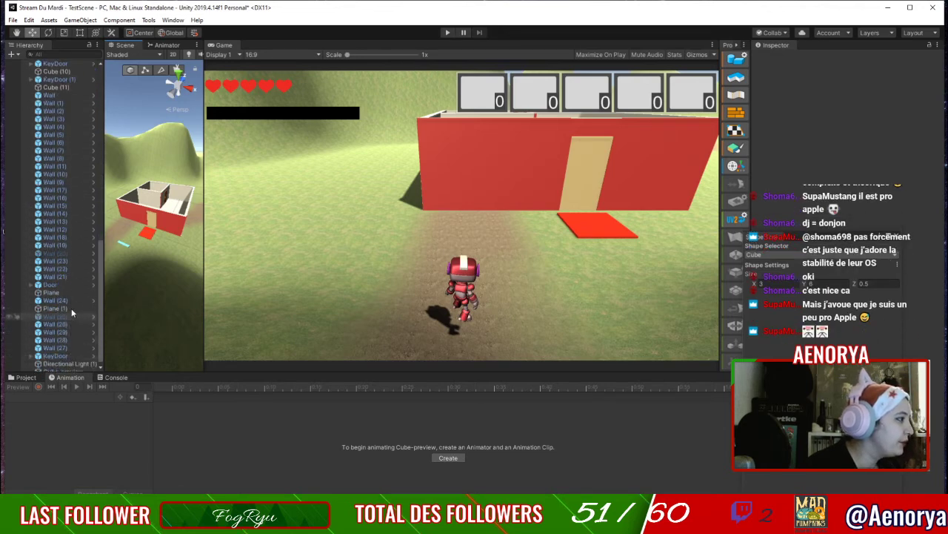
{"action": "scroll", "coordinate": [73, 349], "scroll_direction": "down", "scroll_amount": 2}
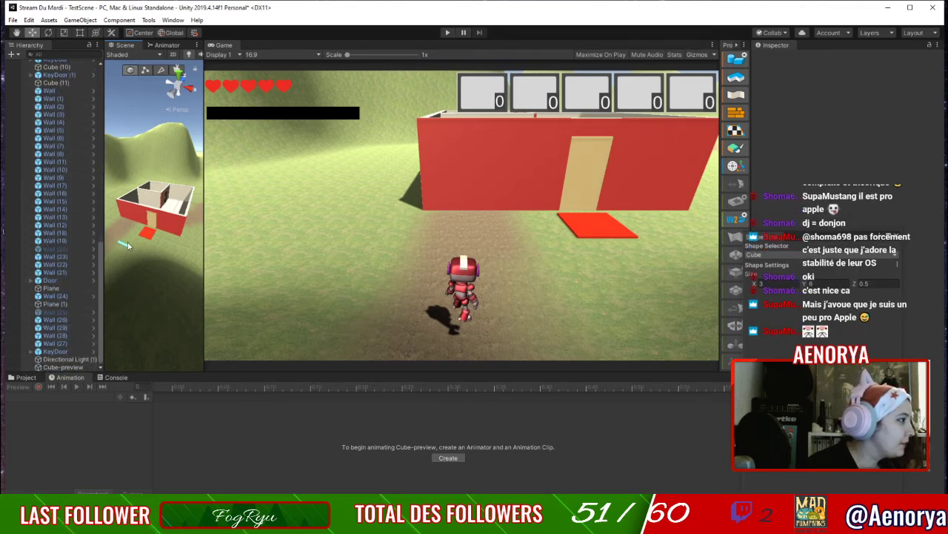
{"action": "left_click", "coordinate": [63, 367]}
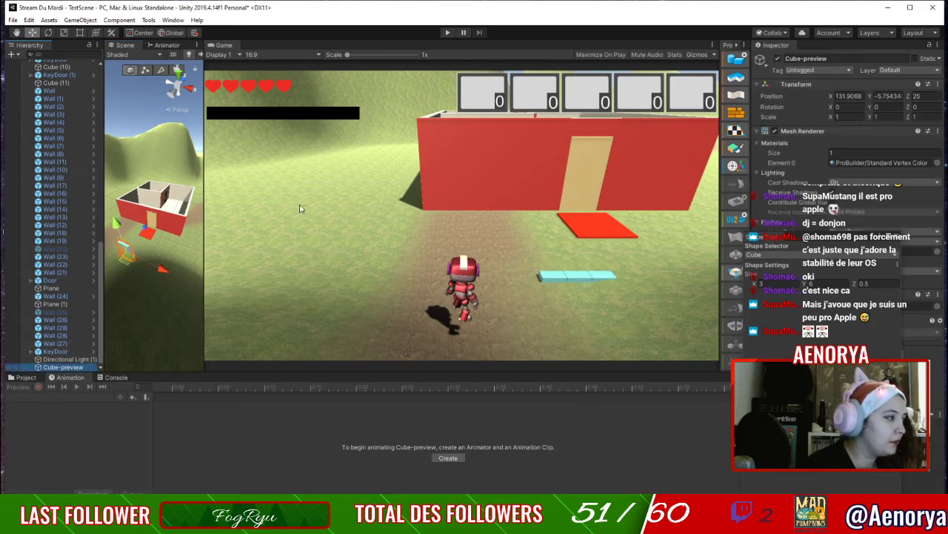
Set the cube preview's Y and Z sizes to 3, making it 3 × 3 × 3.
{"action": "left_click", "coordinate": [761, 283]}
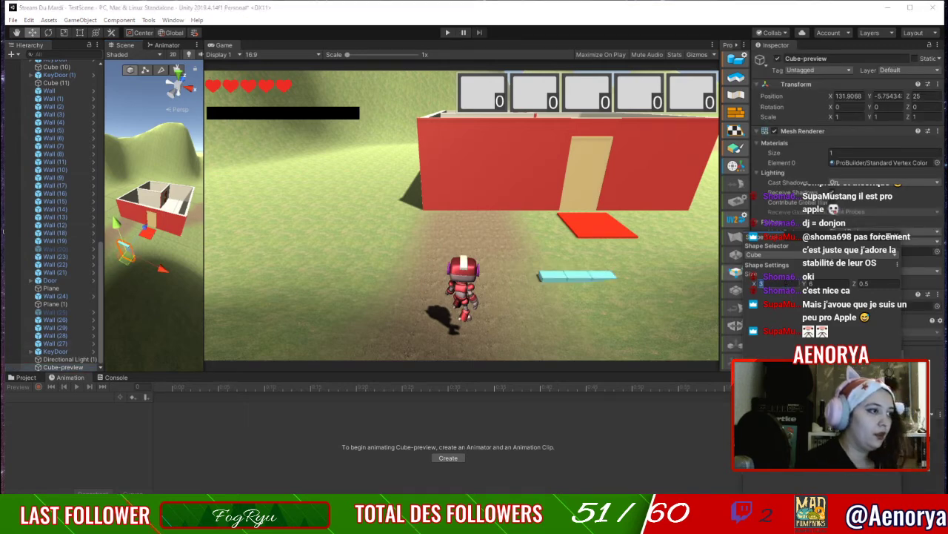
{"action": "left_click", "coordinate": [818, 284]}
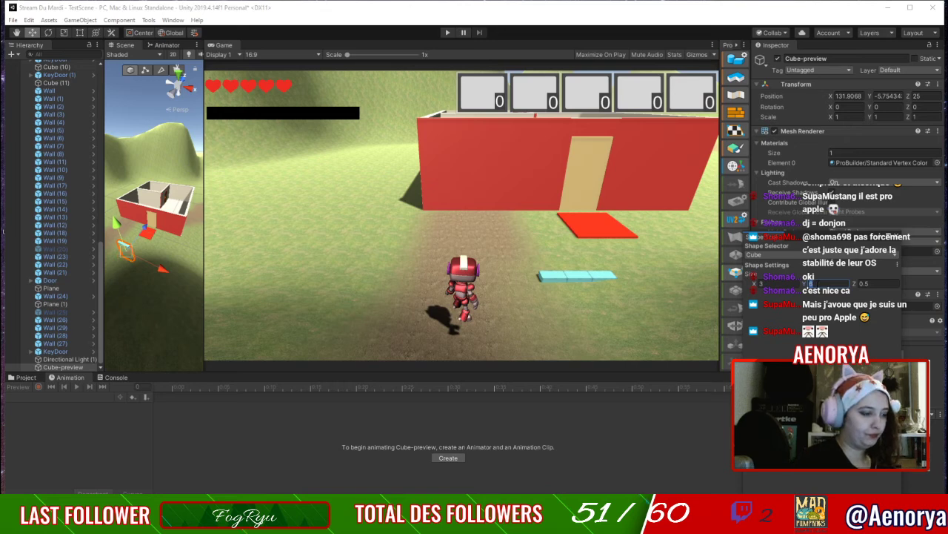
{"action": "type", "text": "3"}
{"action": "key", "text": "Tab"}
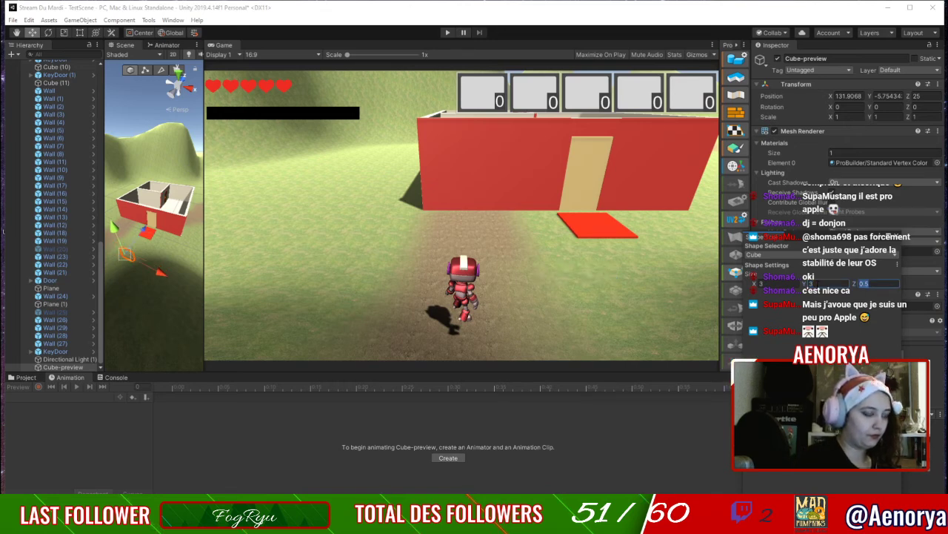
{"action": "type", "text": "3"}
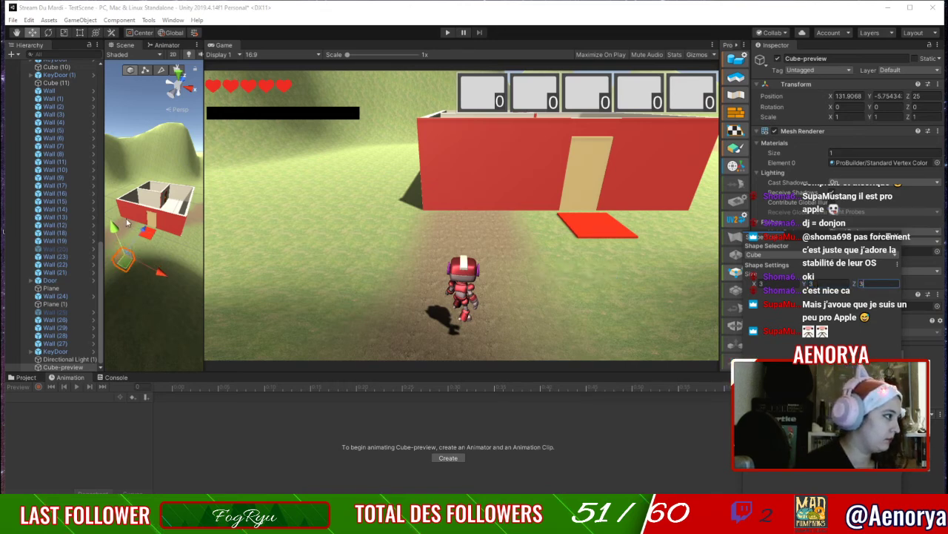
Move the cube preview onto the ground beside the robot, to about X 126.78, Y 0.4, Z 27.47.
{"action": "left_click_drag", "start_coordinate": [116, 225], "coordinate": [107, 196]}
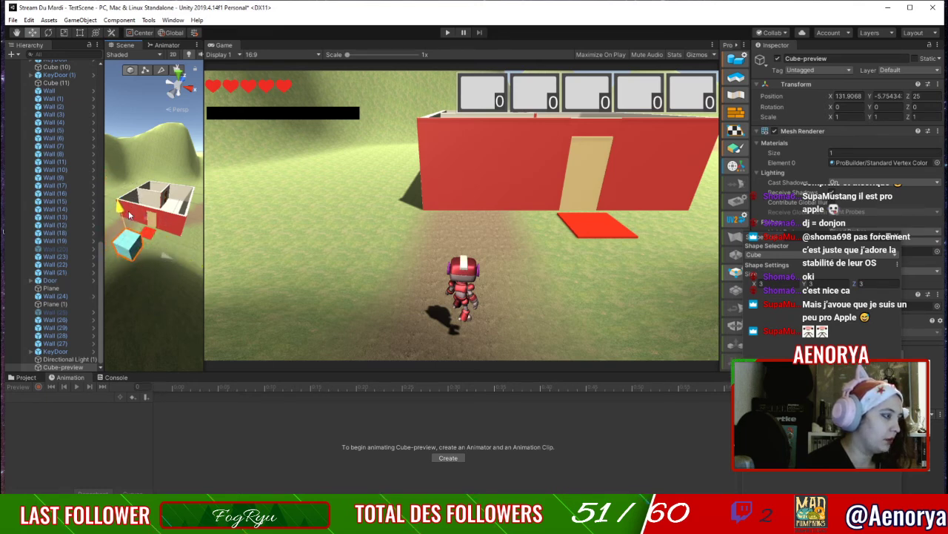
{"action": "right_click_drag", "start_coordinate": [131, 219], "coordinate": [145, 230]}
{"action": "middle_click_drag", "start_coordinate": [144, 240], "coordinate": [180, 289]}
{"action": "scroll", "coordinate": [178, 290], "scroll_direction": "up", "scroll_amount": 5}
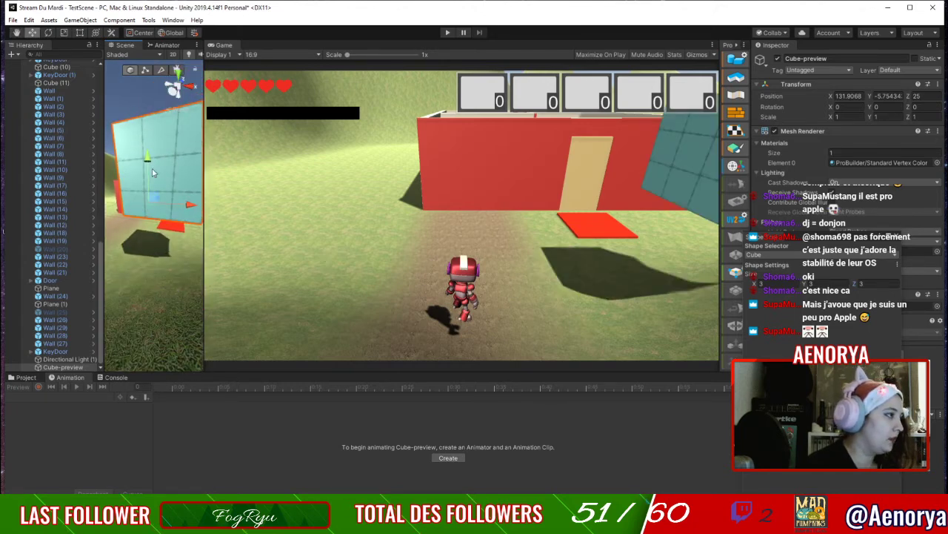
{"action": "left_click_drag", "start_coordinate": [169, 208], "coordinate": [80, 277], "text": "alt"}
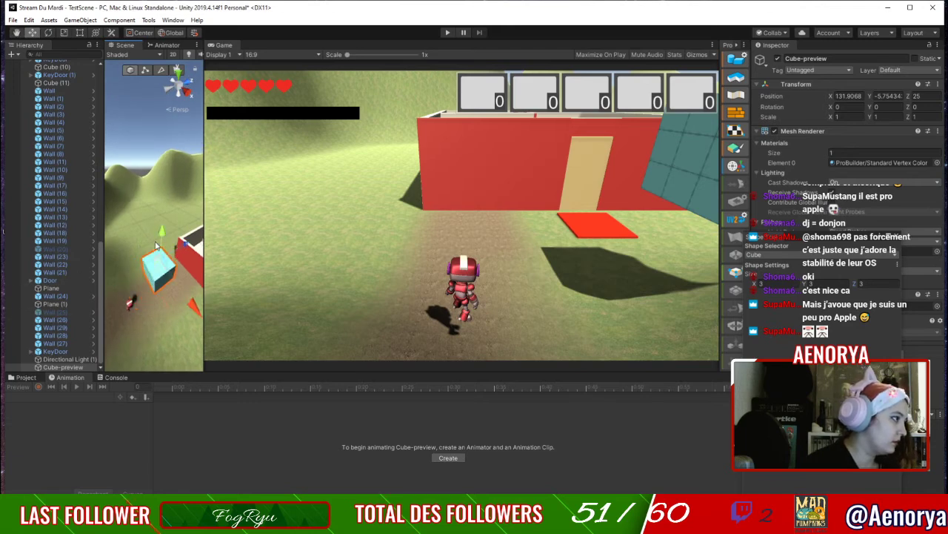
{"action": "left_click_drag", "start_coordinate": [161, 233], "coordinate": [163, 251]}
{"action": "left_click_drag", "start_coordinate": [145, 310], "coordinate": [153, 230], "text": "alt"}
{"action": "middle_click_drag", "start_coordinate": [165, 330], "coordinate": [186, 284]}
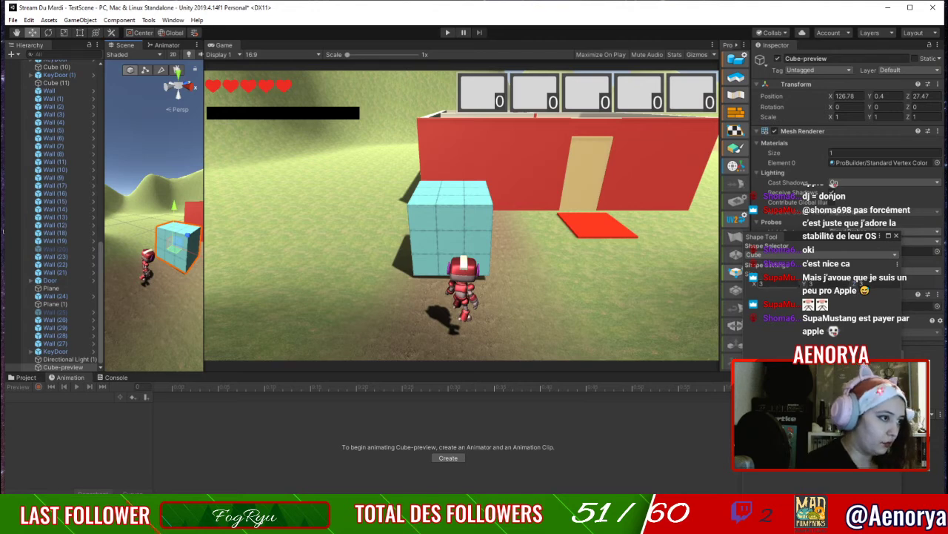
Reduce the cube's size to 2 on Z and 1 on Y, and build it as a low box.
{"action": "left_click_drag", "start_coordinate": [879, 285], "coordinate": [831, 292]}
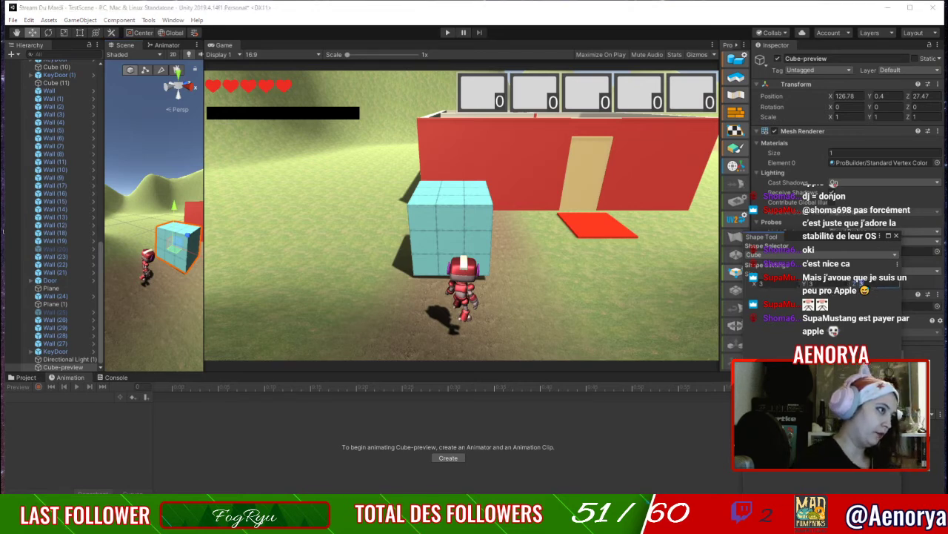
{"action": "type", "text": "2"}
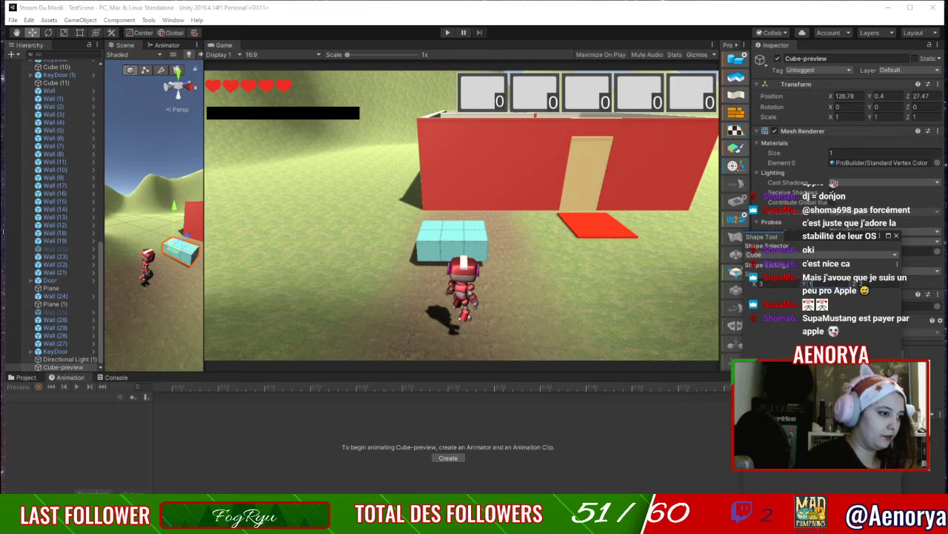
{"action": "key", "text": "Return"}
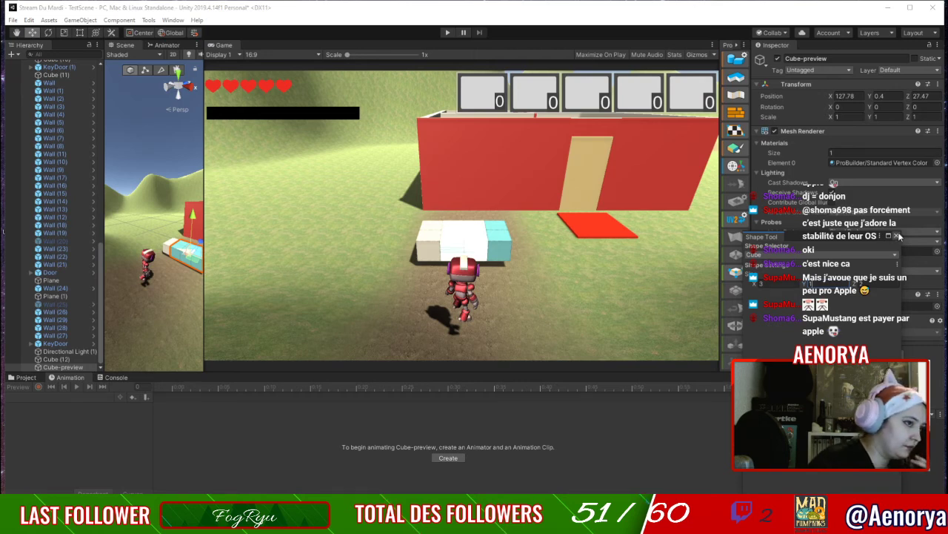
Switch the new shape to a Cylinder, rotate it -90 degrees on Z, and widen the scene view.
{"action": "left_click", "coordinate": [869, 254]}
{"action": "left_click", "coordinate": [770, 309]}
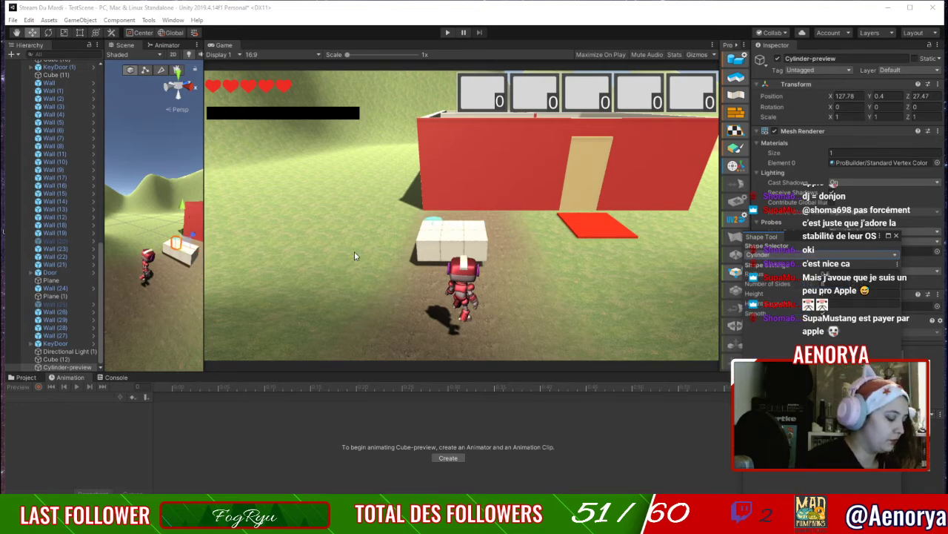
{"action": "key", "text": "e"}
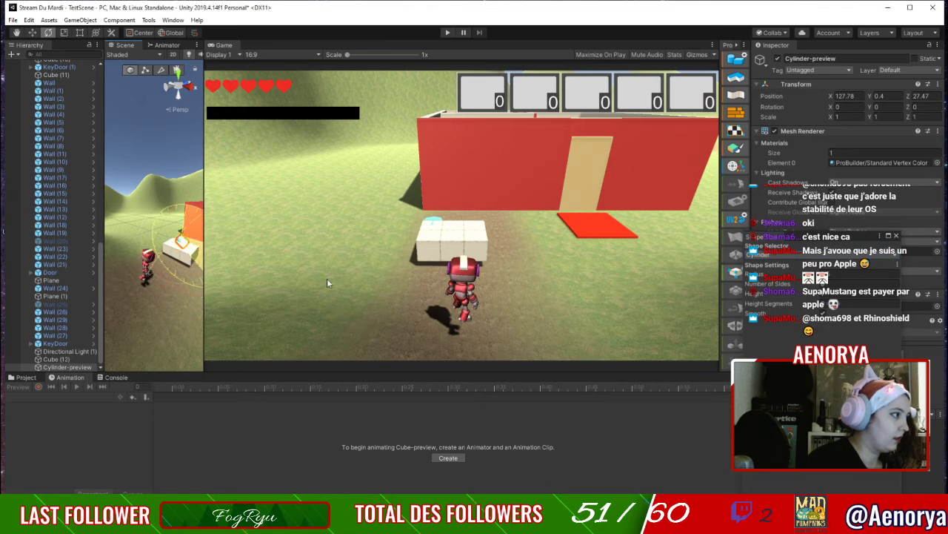
{"action": "left_click_drag", "start_coordinate": [312, 251], "coordinate": [312, 251], "text": "ctrl"}
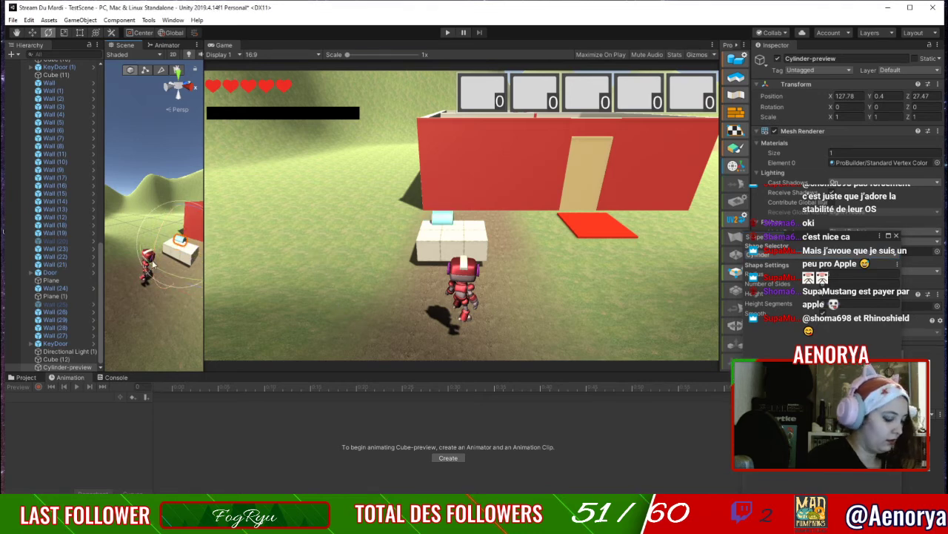
{"action": "key", "text": "w"}
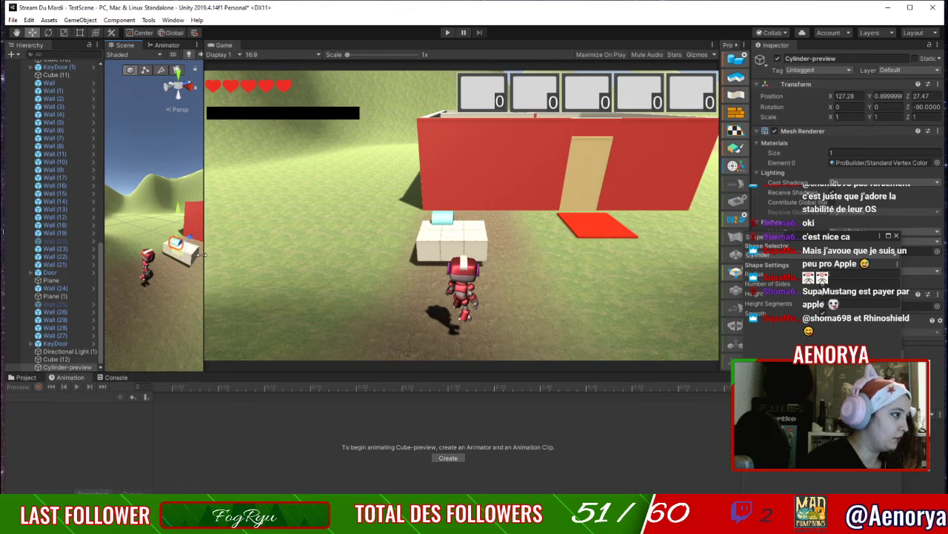
{"action": "left_click_drag", "start_coordinate": [204, 254], "coordinate": [378, 267]}
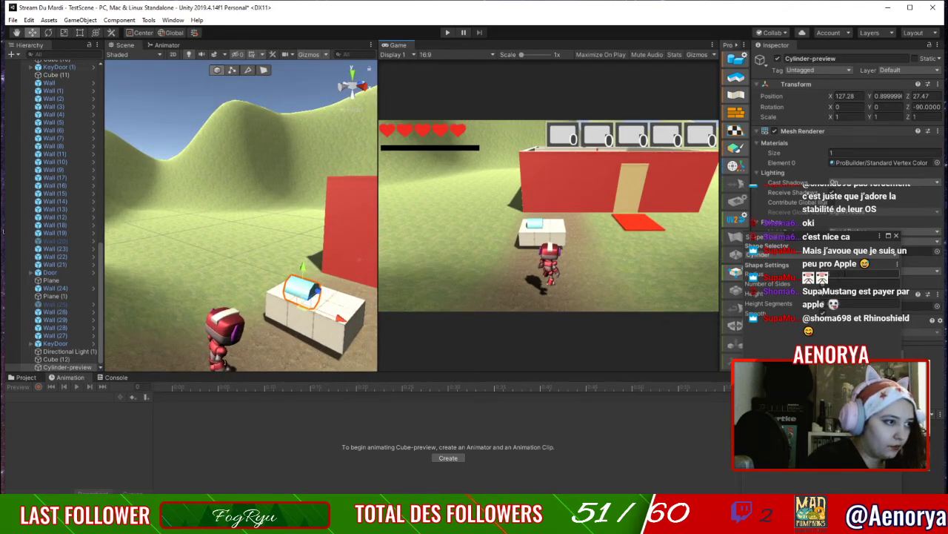
Set the cylinder's radius to 1 and its height to 3.
{"action": "left_click", "coordinate": [844, 273]}
{"action": "type", "text": "1"}
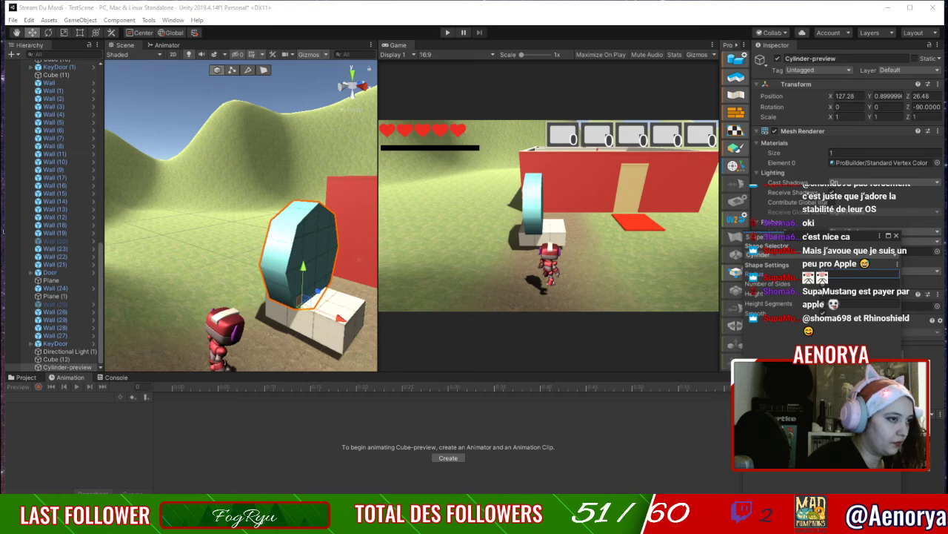
{"action": "type", "text": "1"}
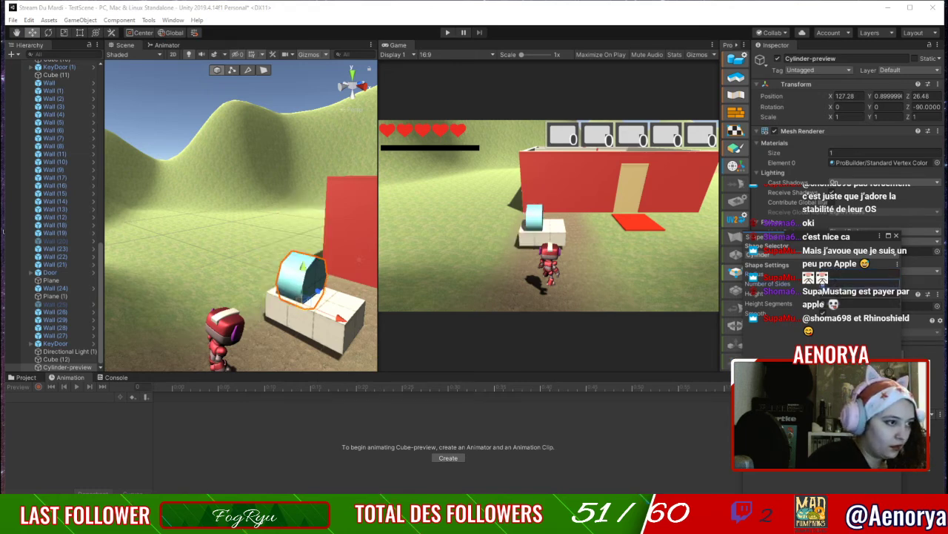
{"action": "key", "text": "Tab"}
{"action": "type", "text": "3"}
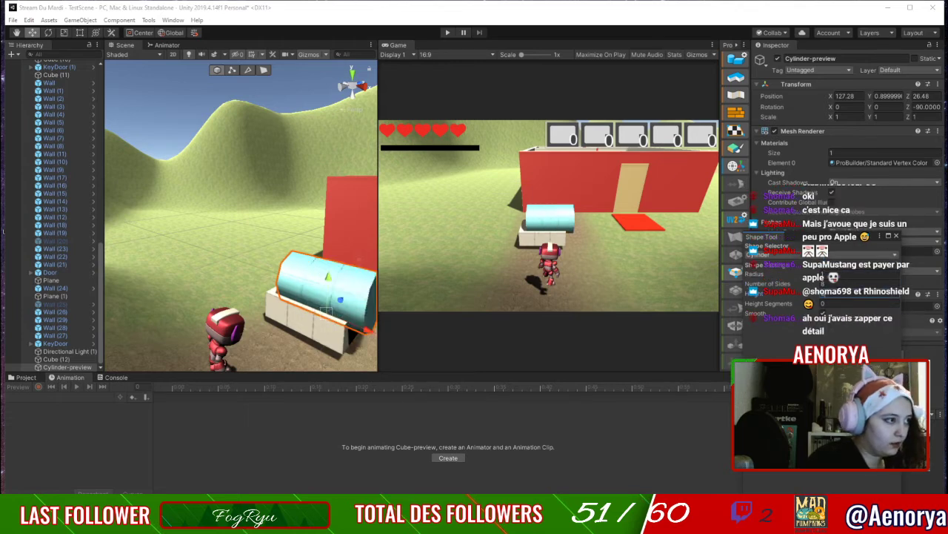
Align the cylinder with the white box and sink it halfway in as a rounded lid, at about X 126.79, Y 0.36, Z 26.46.
{"action": "left_click_drag", "start_coordinate": [373, 332], "coordinate": [358, 325]}
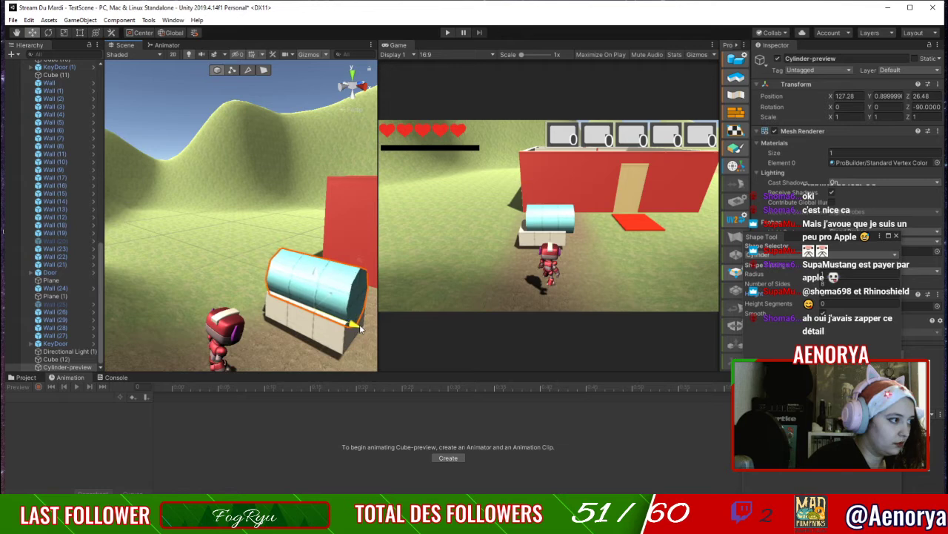
{"action": "right_click_drag", "start_coordinate": [335, 303], "coordinate": [298, 311]}
{"action": "left_click_drag", "start_coordinate": [299, 310], "coordinate": [239, 302], "text": "alt"}
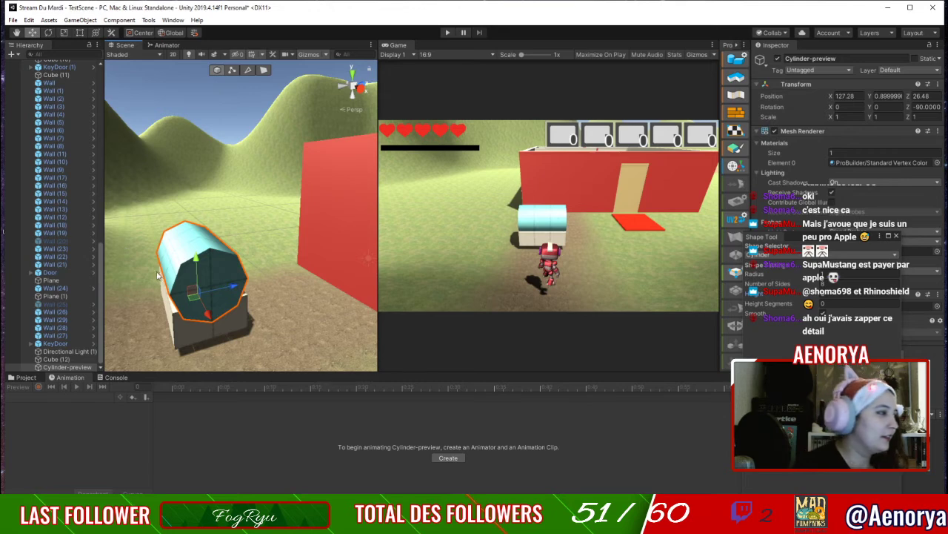
{"action": "left_click_drag", "start_coordinate": [236, 287], "coordinate": [239, 286]}
{"action": "left_click_drag", "start_coordinate": [199, 260], "coordinate": [200, 275]}
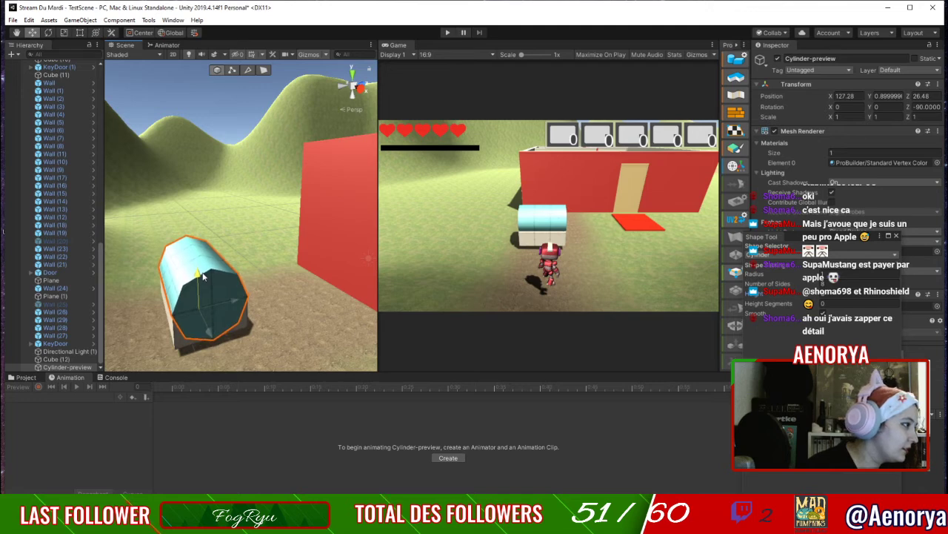
{"action": "key", "text": "a"}
{"action": "right_click_drag", "start_coordinate": [202, 296], "coordinate": [356, 288]}
{"action": "mouse_move", "coordinate": [278, 289]}
{"action": "middle_mouse_down"}
{"action": "mouse_move", "coordinate": [302, 326]}
{"action": "mouse_move", "coordinate": [323, 311]}
{"action": "mouse_move", "coordinate": [297, 309]}
{"action": "mouse_move", "coordinate": [292, 286]}
{"action": "middle_mouse_up"}
{"action": "scroll", "coordinate": [322, 309], "scroll_direction": "down", "scroll_amount": 2}
{"action": "scroll", "coordinate": [280, 301], "scroll_direction": "up", "scroll_amount": 3}
{"action": "scroll", "coordinate": [292, 286], "scroll_direction": "up", "scroll_amount": 1}
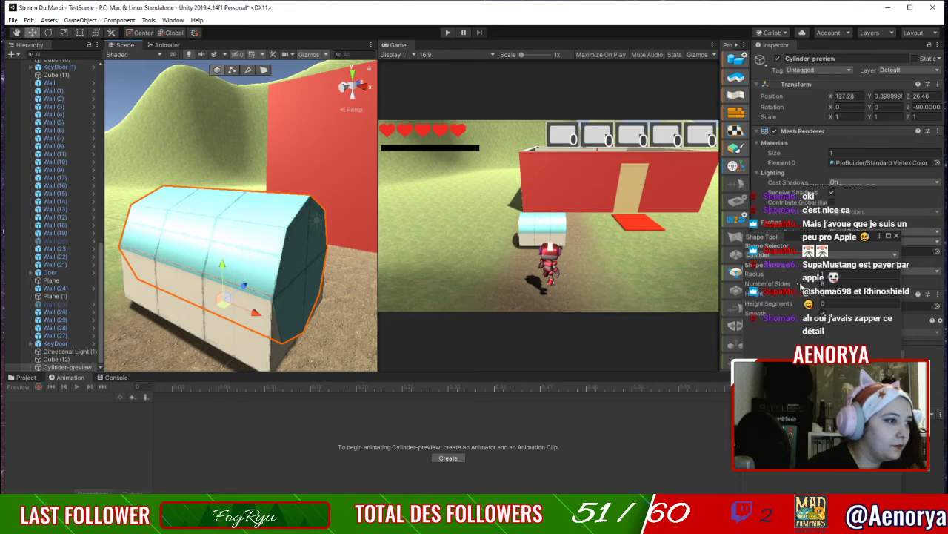
Set the cylinder's number of sides to 12, turn off Smooth, and build the shape.
{"action": "left_click", "coordinate": [800, 286]}
{"action": "left_click_drag", "start_coordinate": [804, 286], "coordinate": [807, 286]}
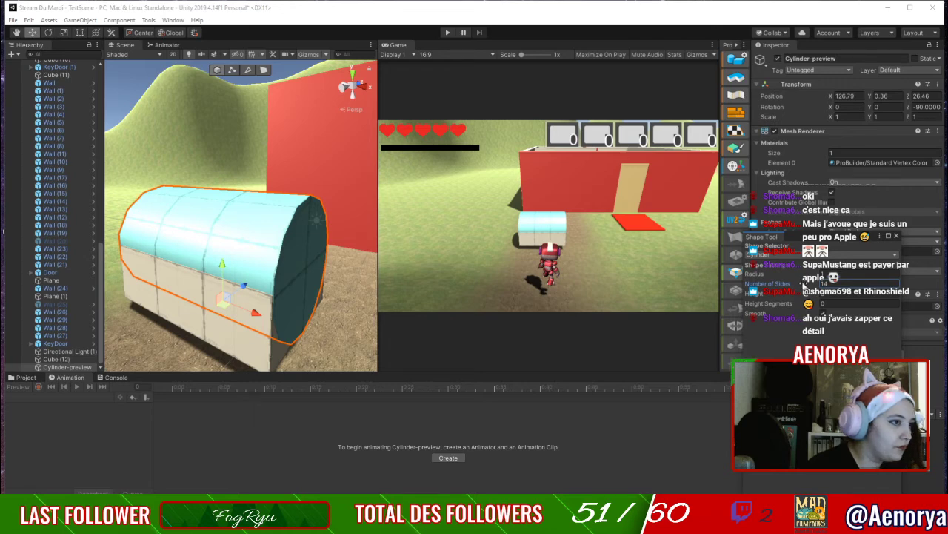
{"action": "left_click_drag", "start_coordinate": [800, 286], "coordinate": [798, 286]}
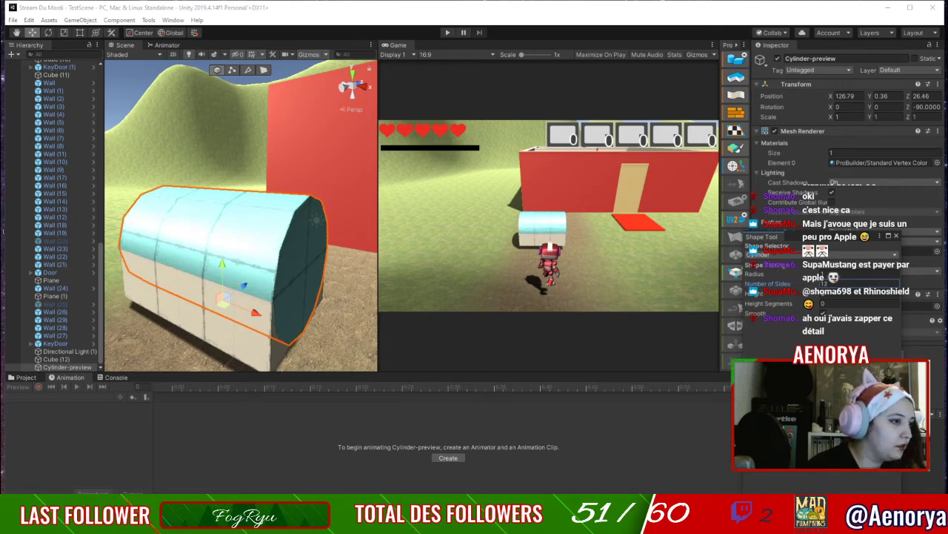
{"action": "left_click", "coordinate": [824, 314]}
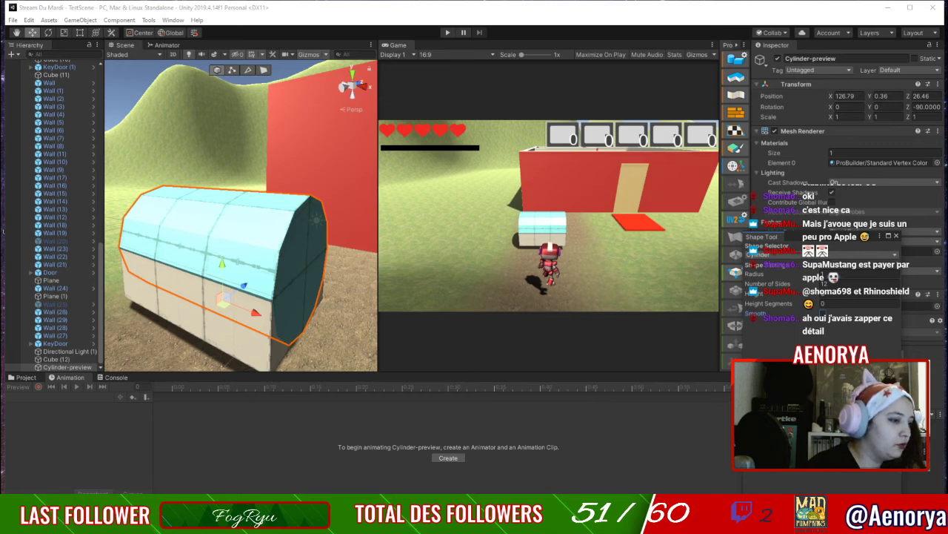
{"action": "left_click", "coordinate": [823, 497]}
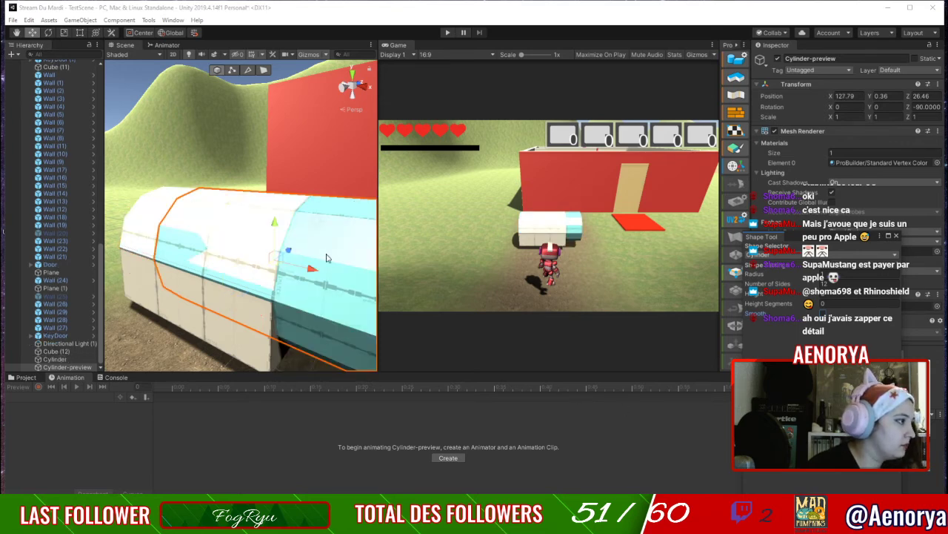
Close the shape settings and raise the built cylinder above the white box to about Y 3.29.
{"action": "left_click", "coordinate": [896, 236]}
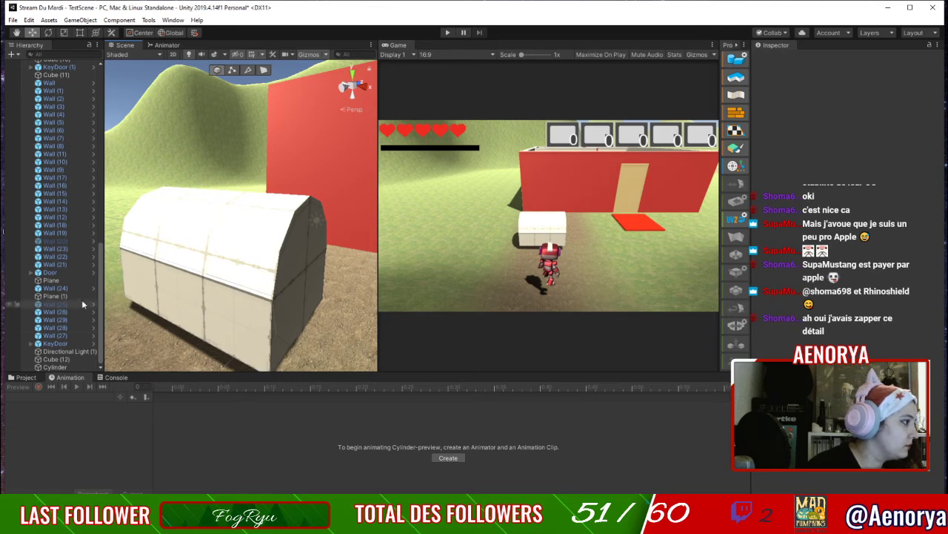
{"action": "left_click", "coordinate": [226, 258]}
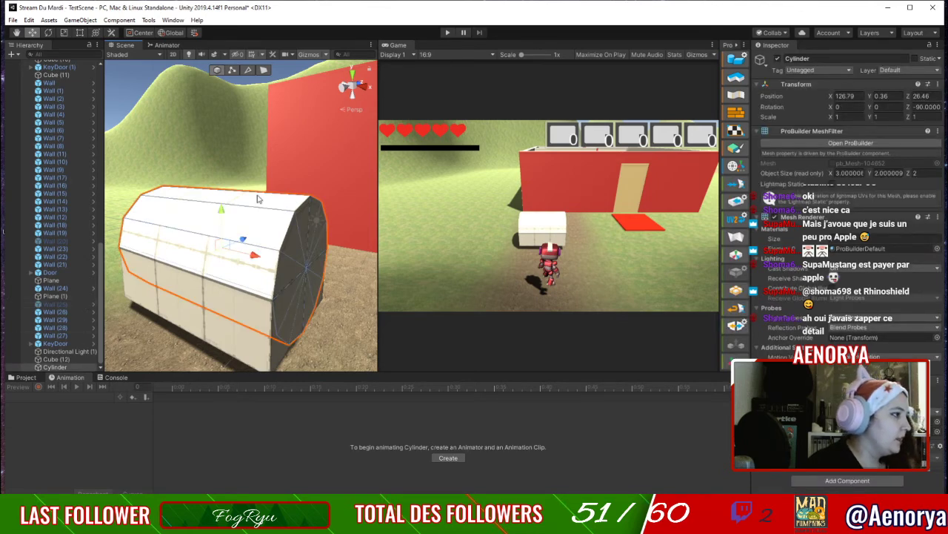
{"action": "left_click_drag", "start_coordinate": [221, 213], "coordinate": [289, 223]}
{"action": "scroll", "coordinate": [290, 223], "scroll_direction": "down", "scroll_amount": 3}
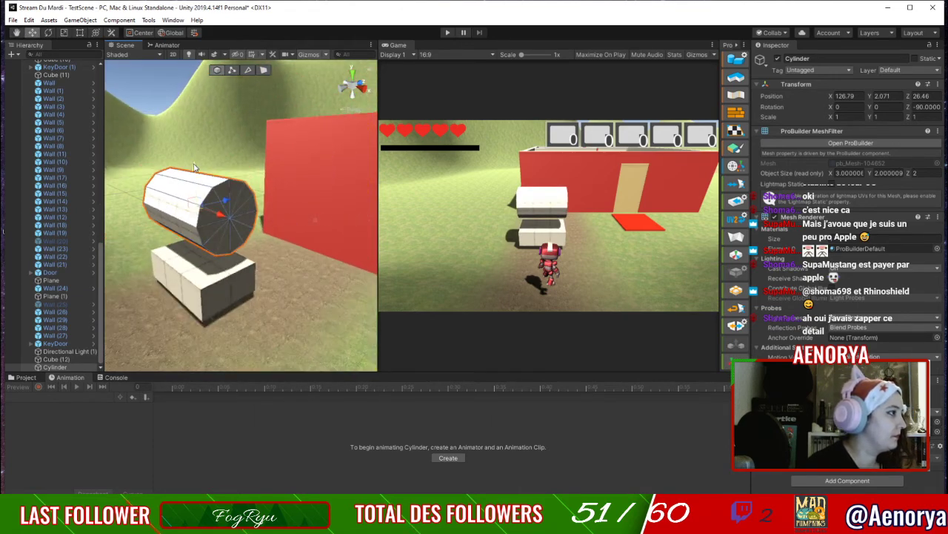
{"action": "left_click_drag", "start_coordinate": [195, 166], "coordinate": [188, 130]}
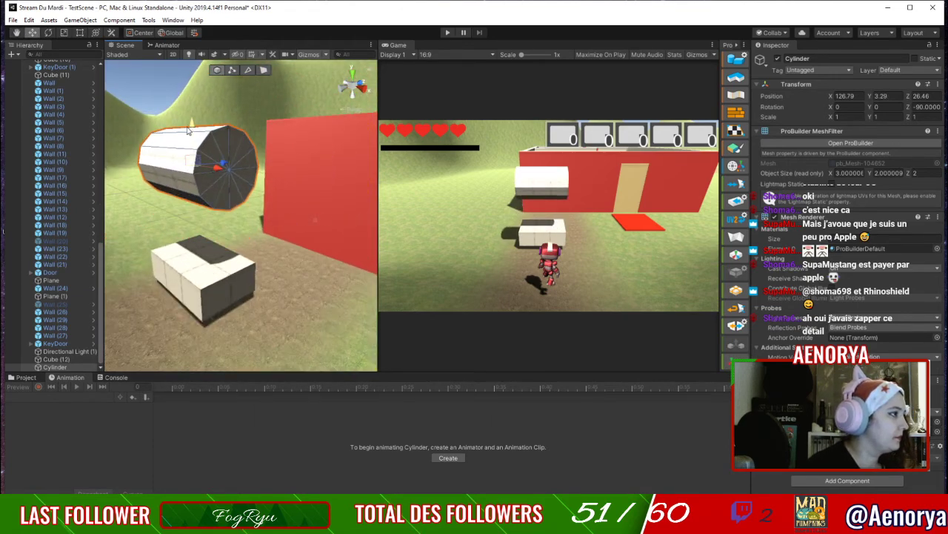
In face selection mode, delete the lower half of one cylinder end cap together with the side faces on the cylinder's lower half.
{"action": "left_click", "coordinate": [264, 69]}
{"action": "left_click", "coordinate": [224, 206]}
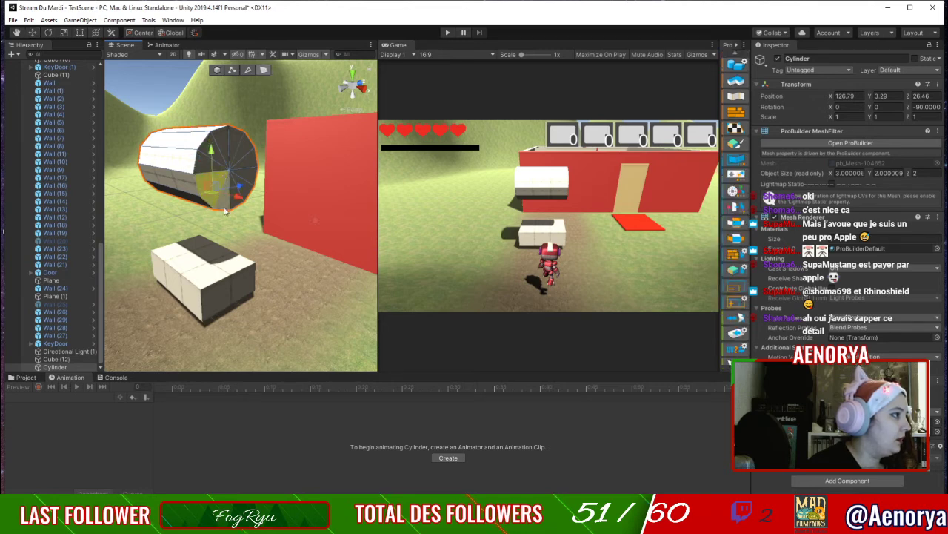
{"action": "left_click", "coordinate": [244, 190]}
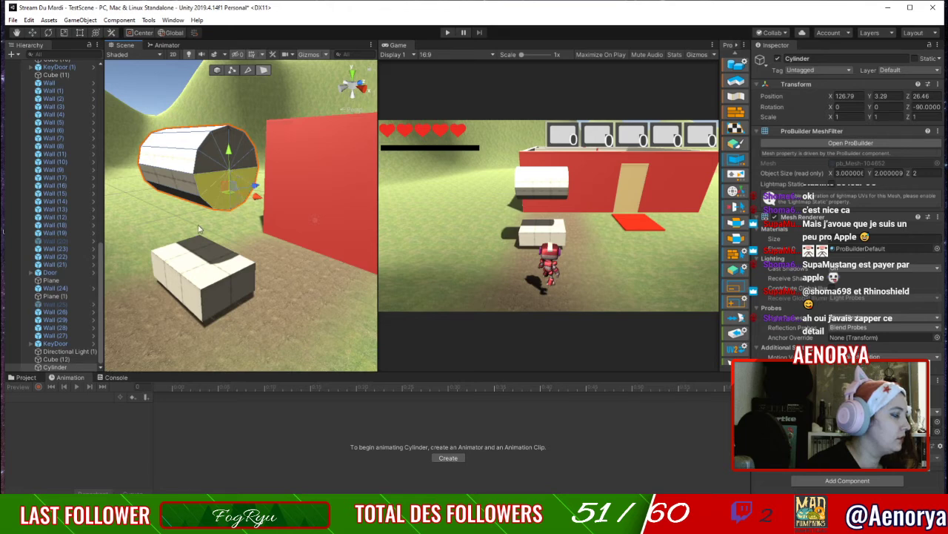
{"action": "right_click_drag", "start_coordinate": [198, 224], "coordinate": [256, 235]}
{"action": "middle_click_drag", "start_coordinate": [256, 235], "coordinate": [320, 229]}
{"action": "left_click", "coordinate": [253, 142]}
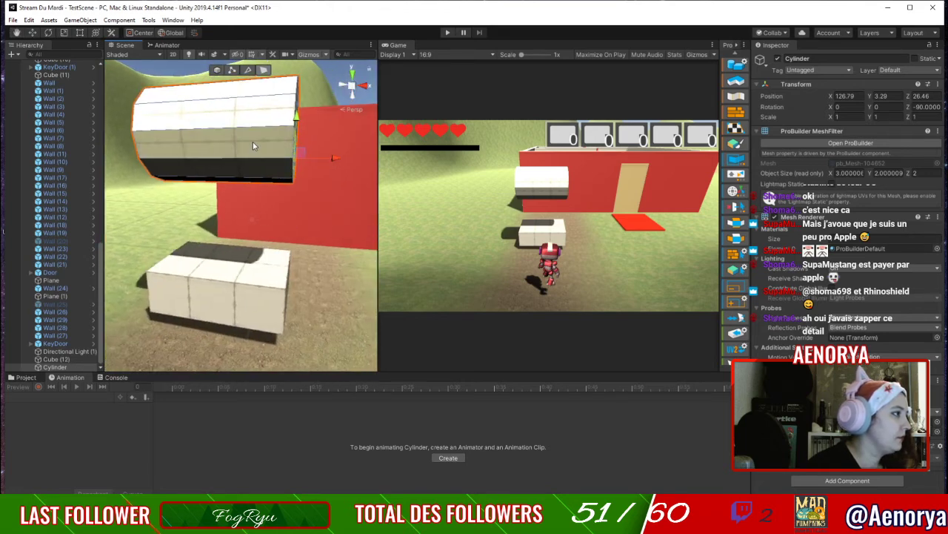
{"action": "left_click", "coordinate": [259, 171], "text": "shift"}
{"action": "left_click", "coordinate": [263, 180], "text": "shift"}
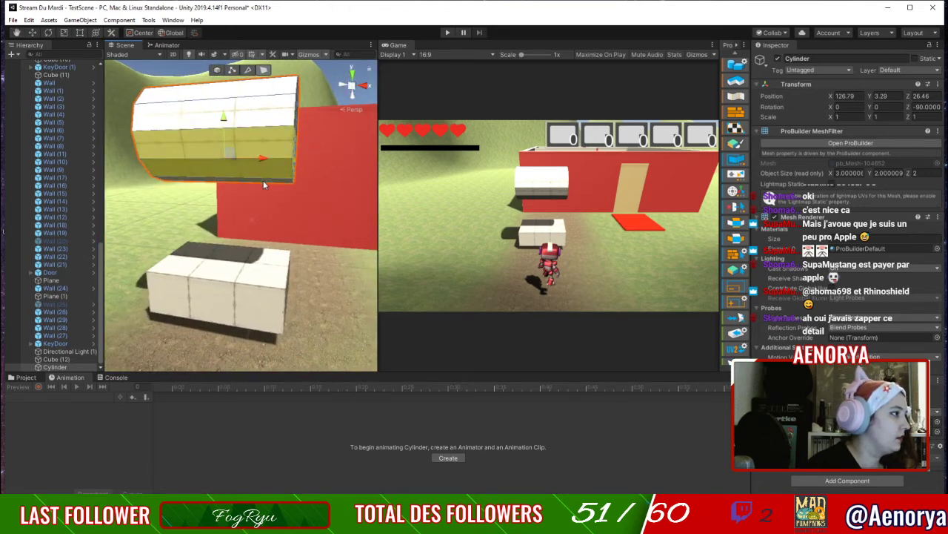
{"action": "right_click_drag", "start_coordinate": [263, 180], "coordinate": [259, 123]}
{"action": "middle_click_drag", "start_coordinate": [293, 315], "coordinate": [277, 180]}
{"action": "right_click_drag", "start_coordinate": [278, 179], "coordinate": [352, 332]}
{"action": "key", "text": "Delete"}
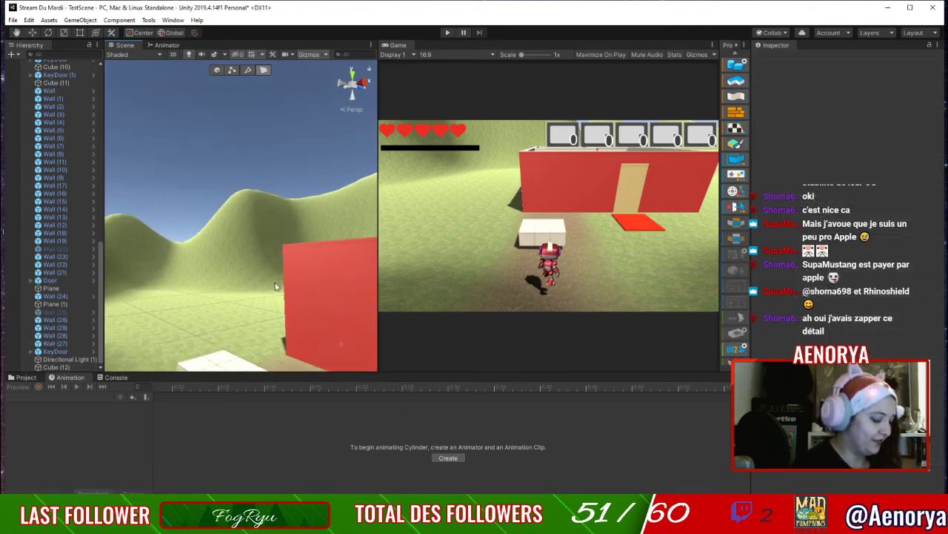
{"action": "key", "text": "ctrl+z"}
{"action": "key", "text": "BackSpace"}
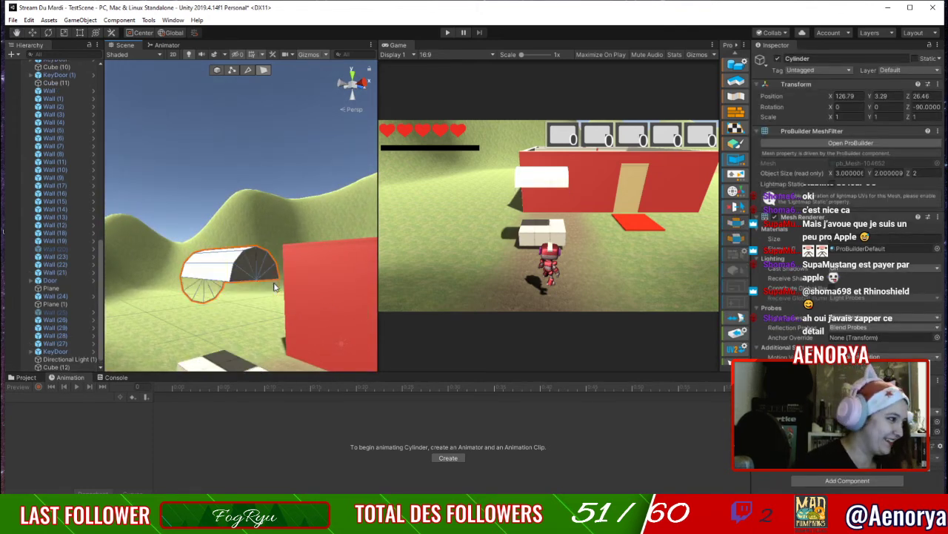
Delete the lower half faces of the remaining end cap to leave an open half cylinder.
{"action": "right_click_drag", "start_coordinate": [191, 306], "coordinate": [256, 255]}
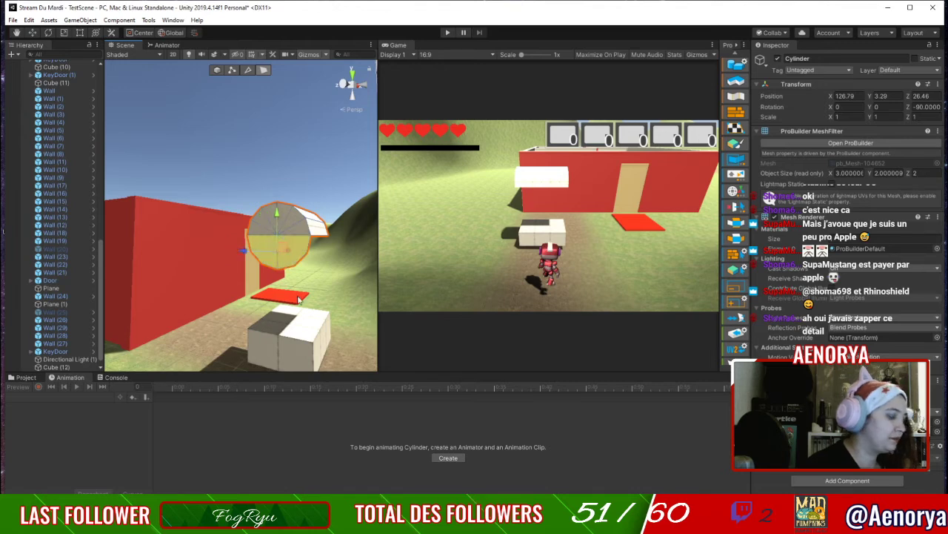
{"action": "key", "text": "BackSpace"}
{"action": "right_click_drag", "start_coordinate": [311, 258], "coordinate": [247, 206]}
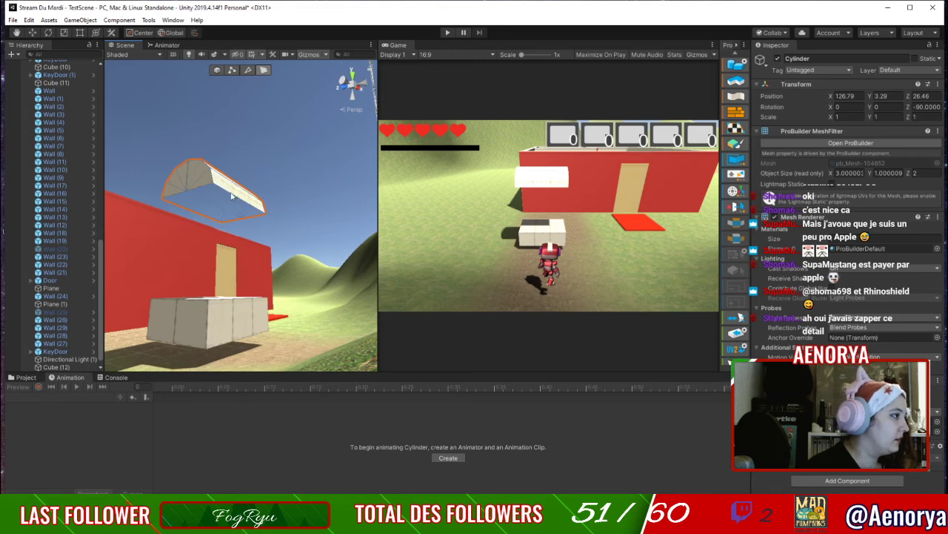
{"action": "scroll", "coordinate": [232, 196], "scroll_direction": "up", "scroll_amount": 4}
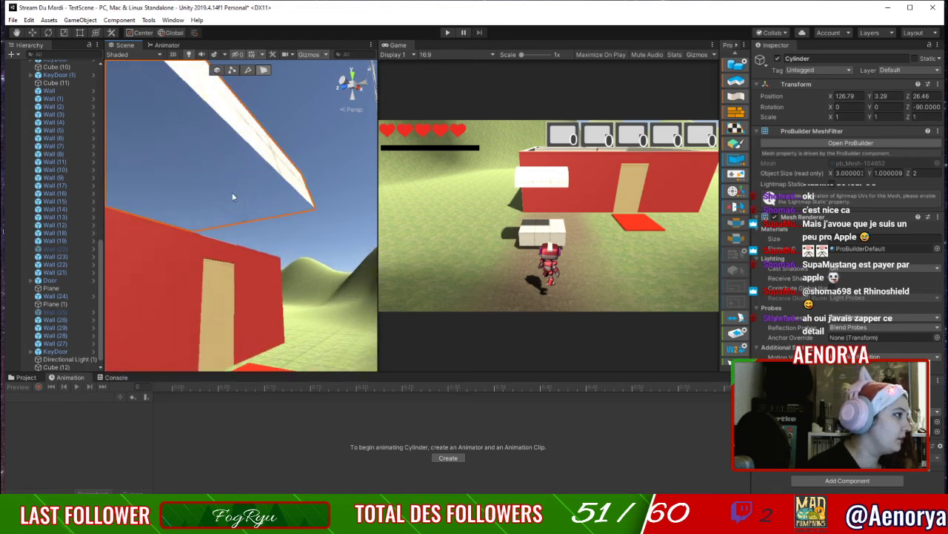
{"action": "scroll", "coordinate": [233, 196], "scroll_direction": "down", "scroll_amount": 2}
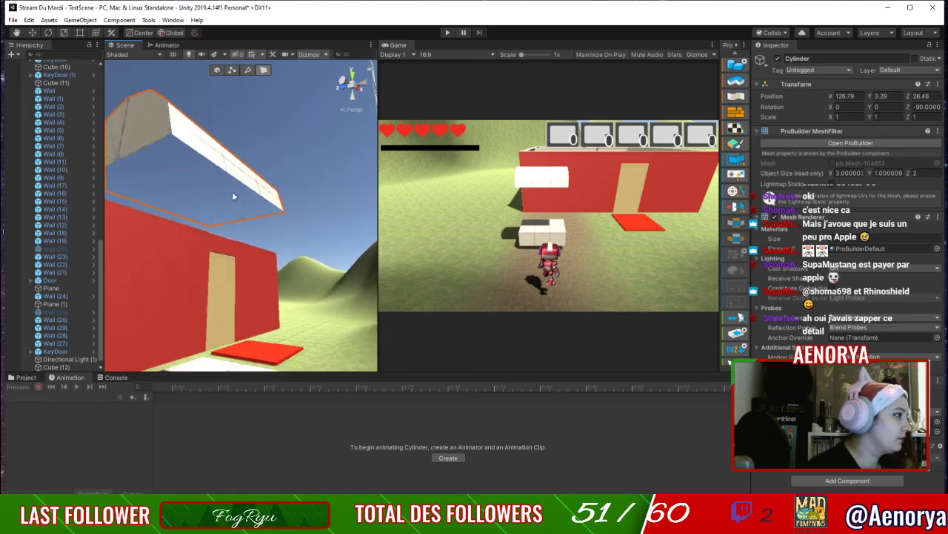
Select the curved outer side faces of the half cylinder.
{"action": "right_click_drag", "start_coordinate": [223, 163], "coordinate": [283, 201]}
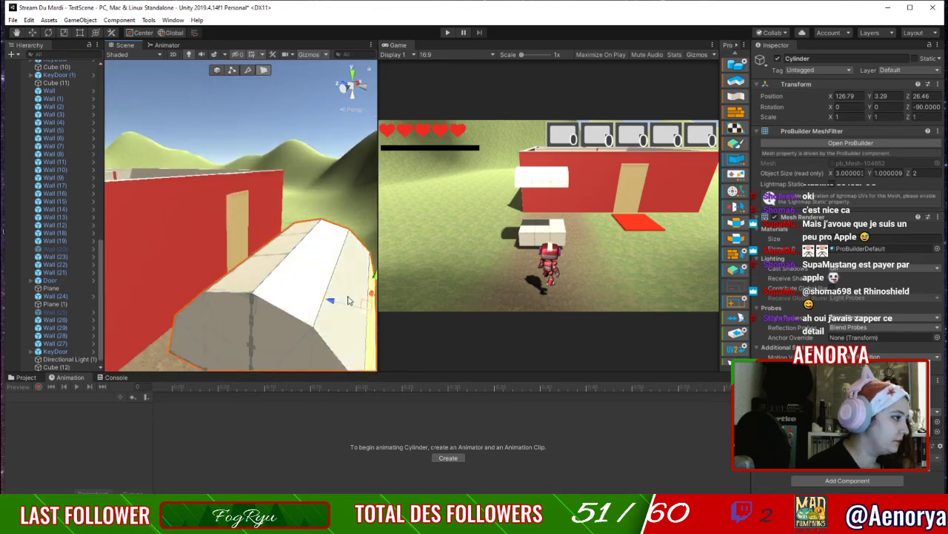
{"action": "left_click", "coordinate": [352, 288], "text": "shift"}
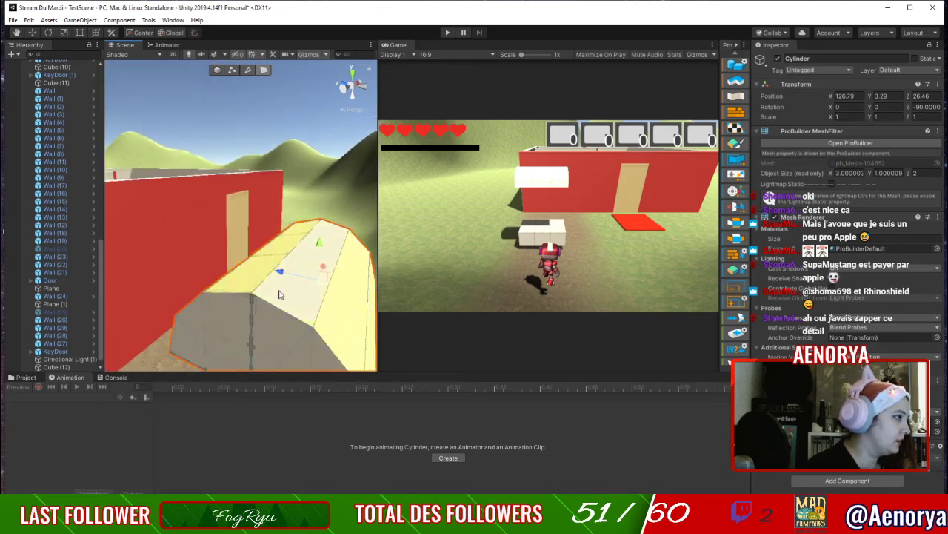
{"action": "right_click_drag", "start_coordinate": [280, 293], "coordinate": [318, 297]}
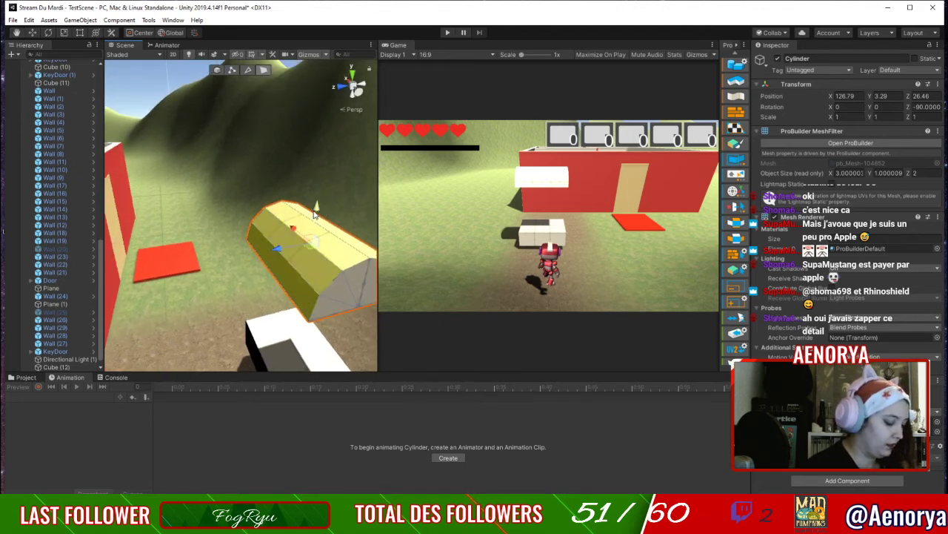
Try to move the selected curved faces upward.
{"action": "key", "text": "e"}
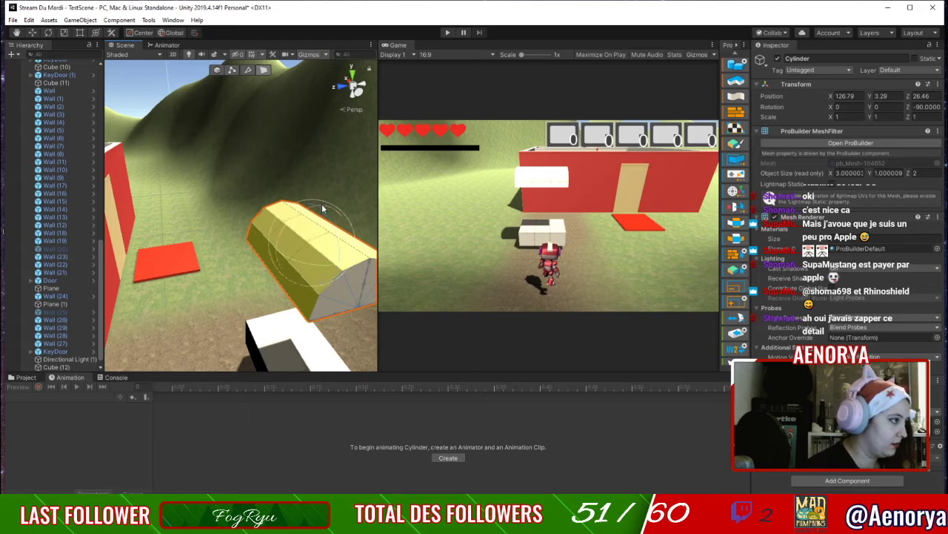
{"action": "key", "text": "w"}
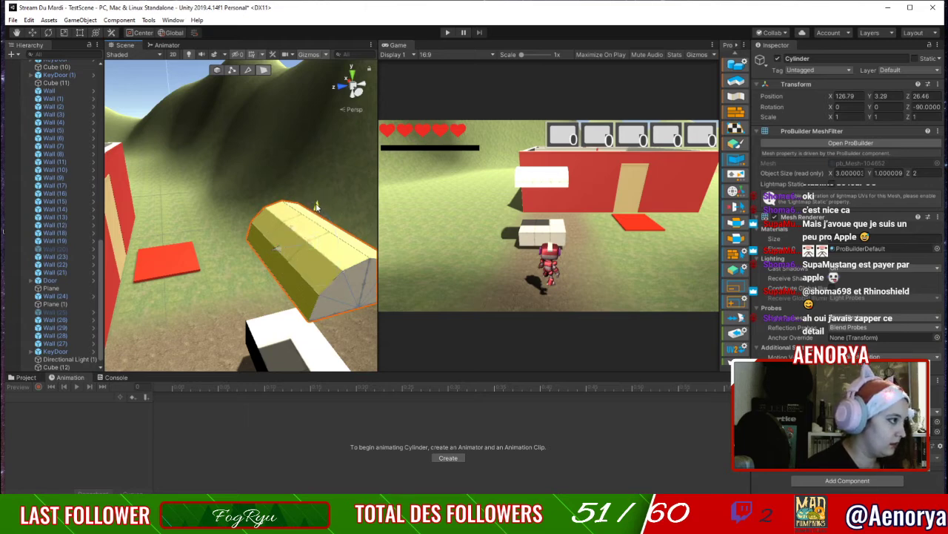
{"action": "left_click_drag", "start_coordinate": [315, 206], "coordinate": [316, 202]}
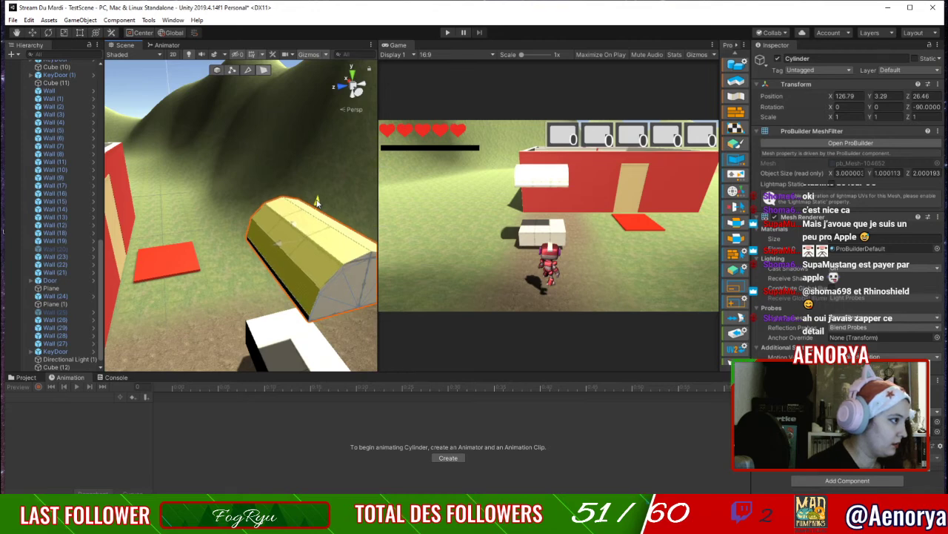
{"action": "key", "text": "ctrl+z"}
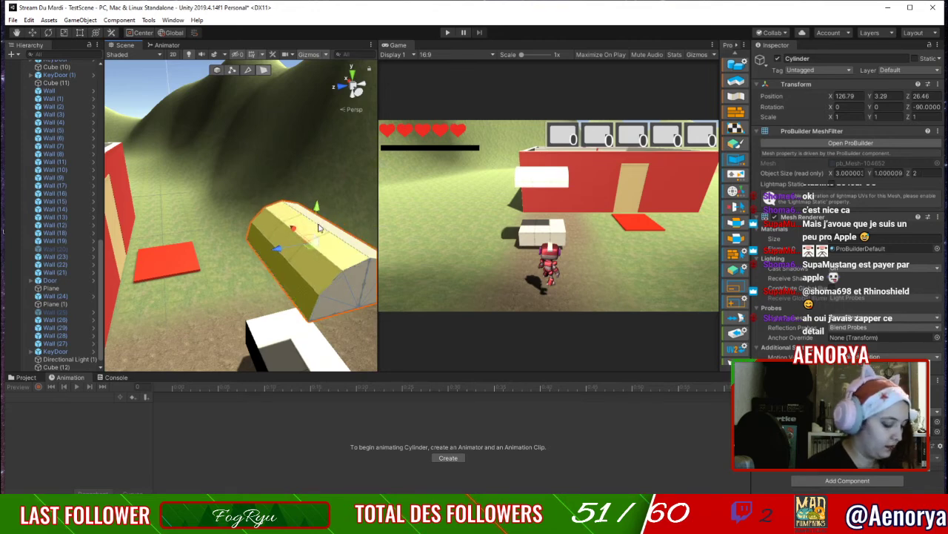
Try to enlarge the selected curved faces by scaling them slightly.
{"action": "left_click_drag", "start_coordinate": [314, 244], "coordinate": [314, 241]}
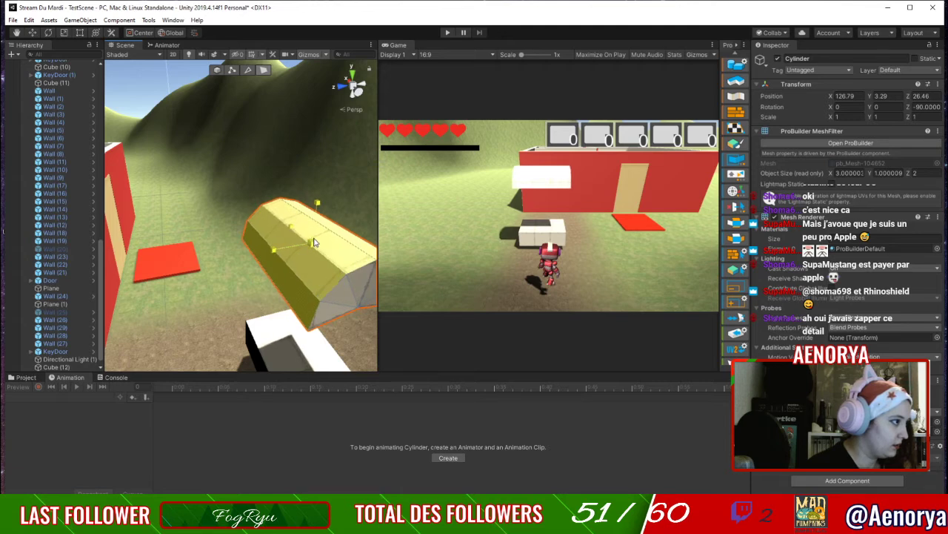
{"action": "key", "text": "ctrl+z"}
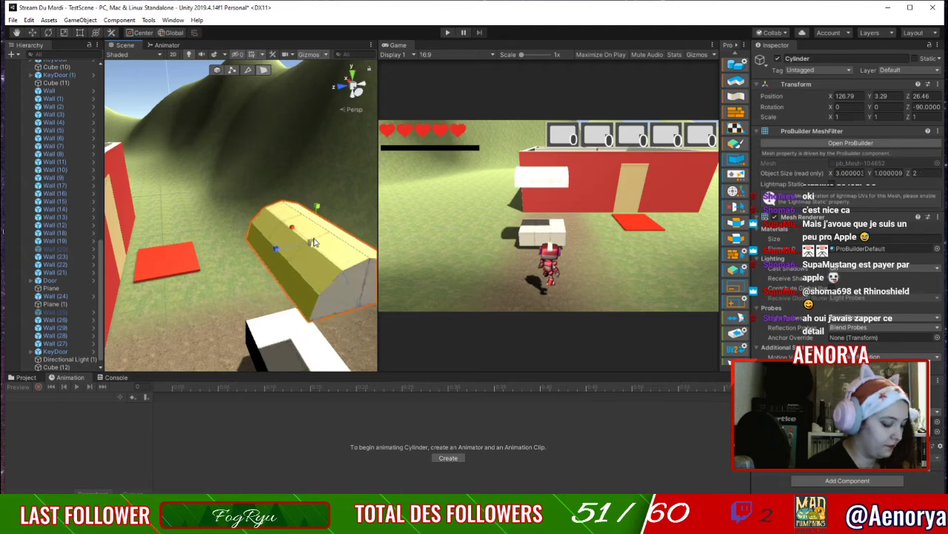
{"action": "left_click_drag", "start_coordinate": [313, 243], "coordinate": [314, 243]}
{"action": "key", "text": "ctrl+z"}
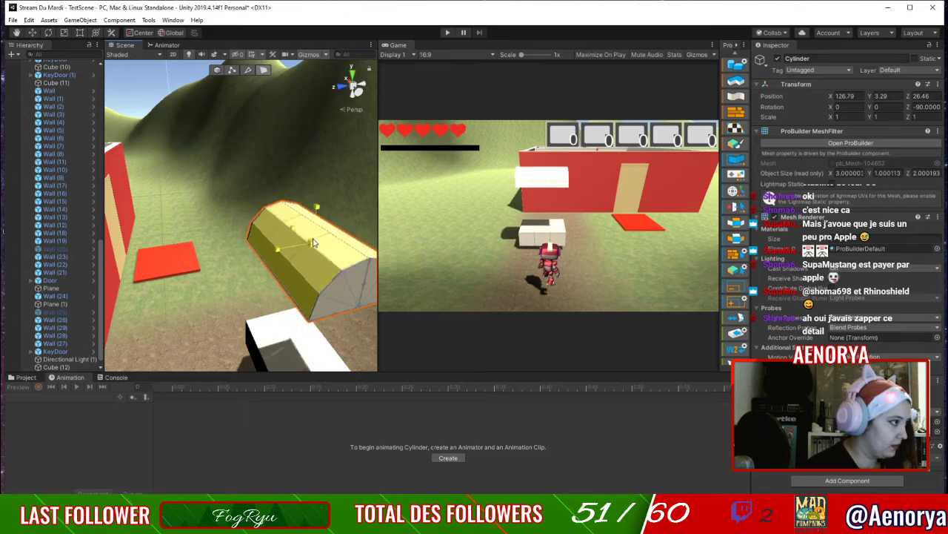
{"action": "key", "text": "ctrl+z"}
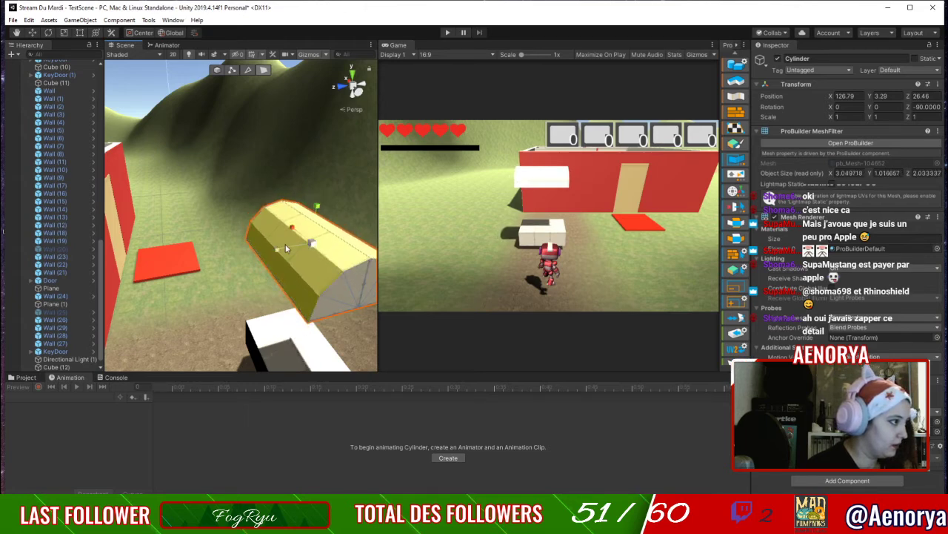
{"action": "key", "text": "ctrl+z"}
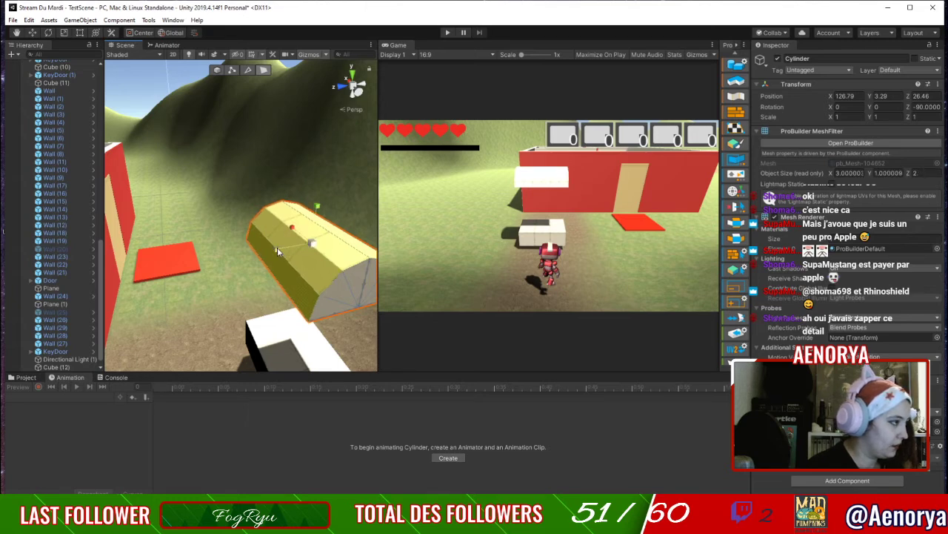
{"action": "key", "text": "ctrl+z"}
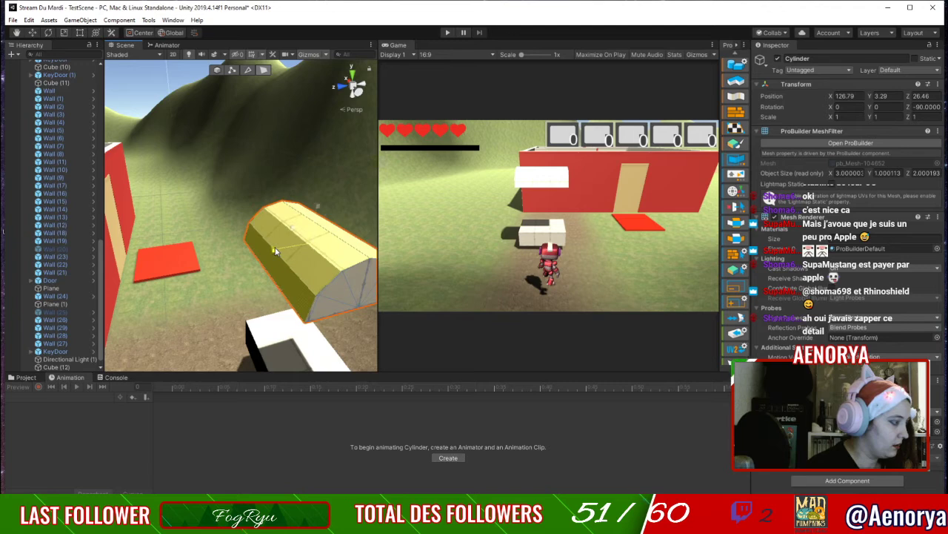
Scale the curved faces outward in depth and height, to an object size of about 1.11 by 2.14, and inspect the underside.
{"action": "left_click_drag", "start_coordinate": [276, 251], "coordinate": [273, 251]}
{"action": "left_click_drag", "start_coordinate": [314, 210], "coordinate": [314, 205]}
{"action": "right_click_drag", "start_coordinate": [328, 286], "coordinate": [315, 270]}
{"action": "middle_click_drag", "start_coordinate": [315, 270], "coordinate": [321, 294]}
{"action": "left_click_drag", "start_coordinate": [320, 294], "coordinate": [169, 276], "text": "alt"}
{"action": "left_click", "coordinate": [170, 276]}
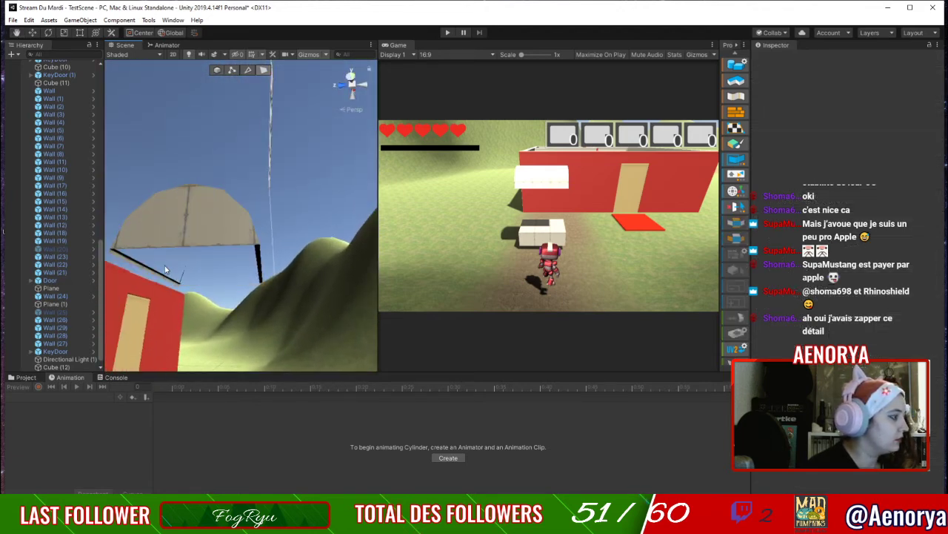
{"action": "left_click_drag", "start_coordinate": [166, 270], "coordinate": [196, 309], "text": "alt"}
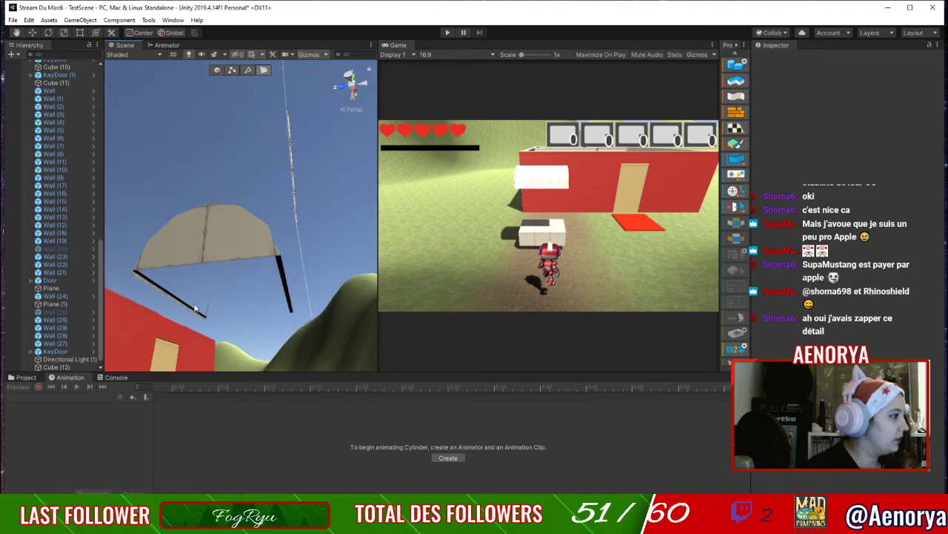
Select the curved faces along the half cylinder's side and top.
{"action": "left_click", "coordinate": [177, 254]}
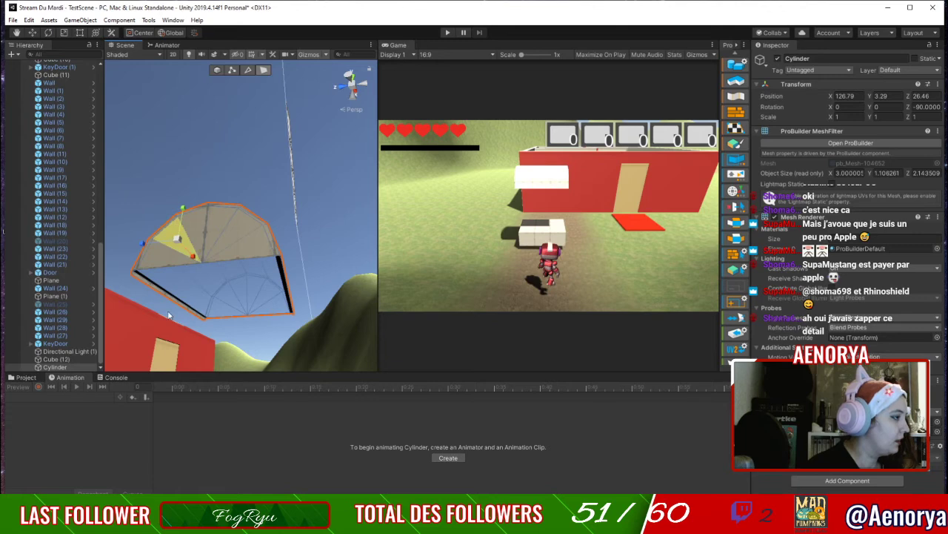
{"action": "left_click_drag", "start_coordinate": [181, 281], "coordinate": [245, 320], "text": "alt"}
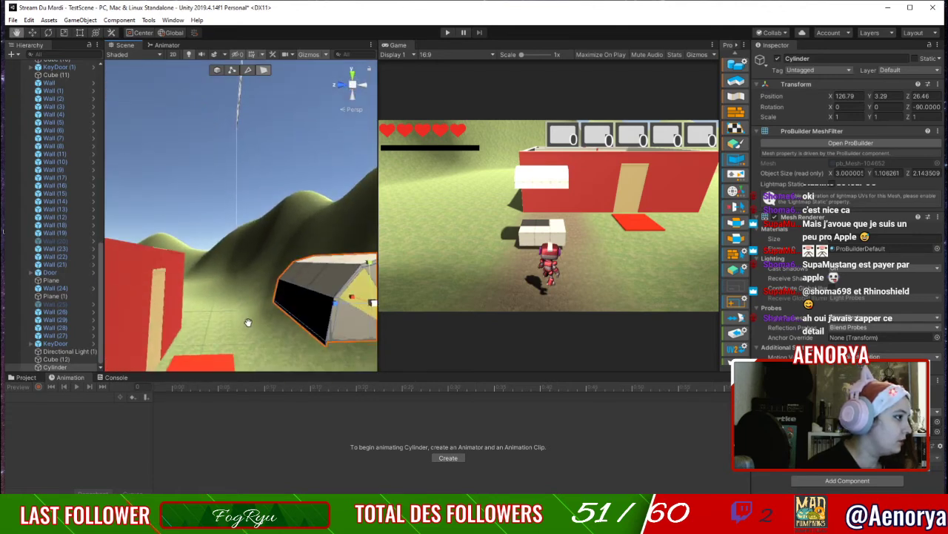
{"action": "left_click", "coordinate": [307, 315]}
{"action": "left_click", "coordinate": [312, 277], "text": "shift"}
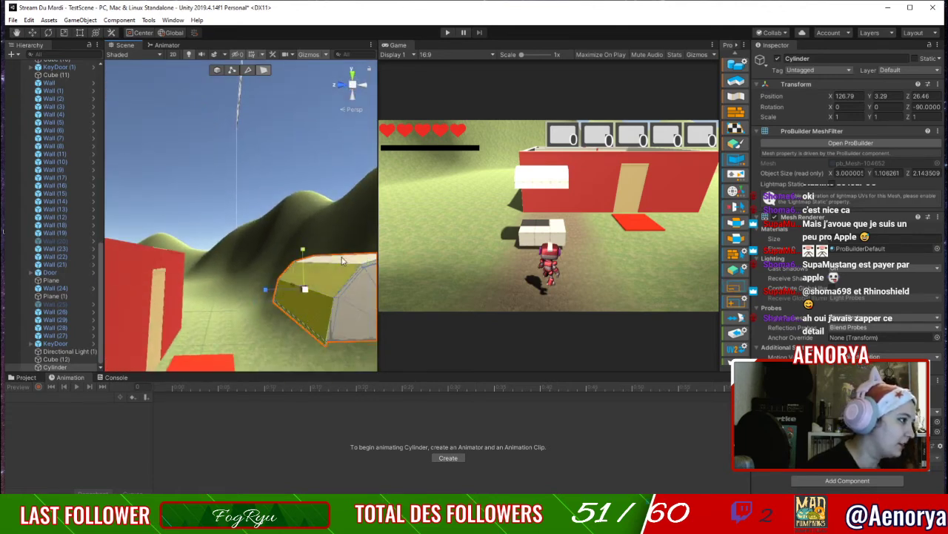
{"action": "middle_click_drag", "start_coordinate": [352, 276], "coordinate": [314, 295]}
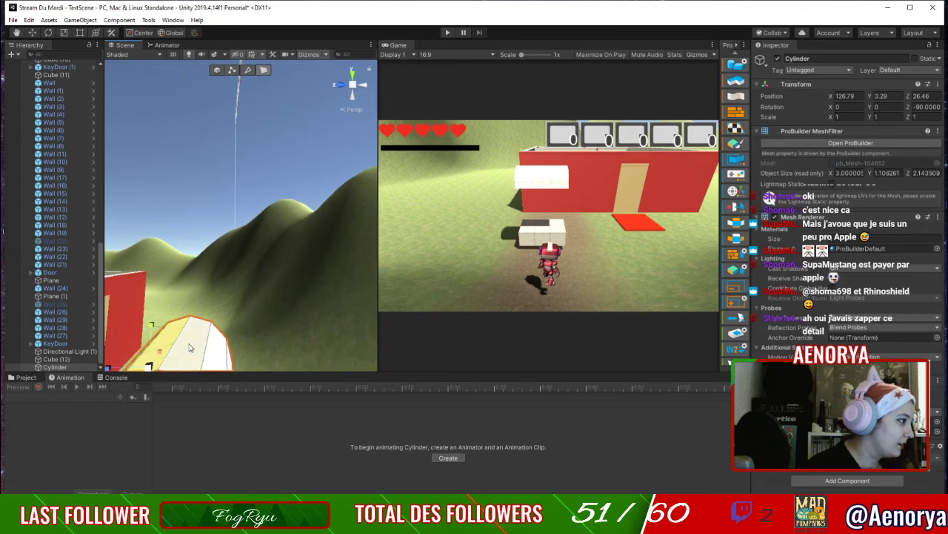
{"action": "left_click", "coordinate": [191, 349], "text": "shift"}
{"action": "middle_click_drag", "start_coordinate": [219, 362], "coordinate": [138, 282]}
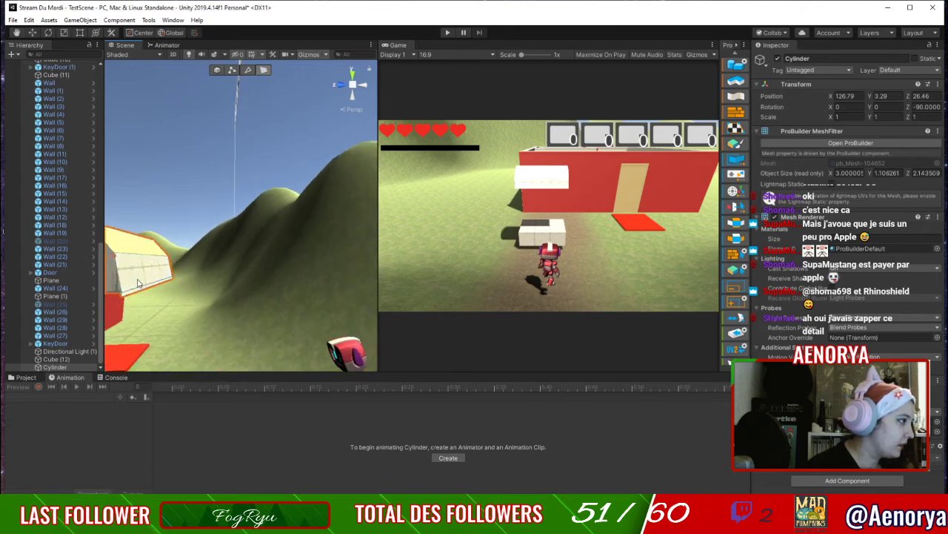
{"action": "middle_click_drag", "start_coordinate": [271, 251], "coordinate": [302, 262]}
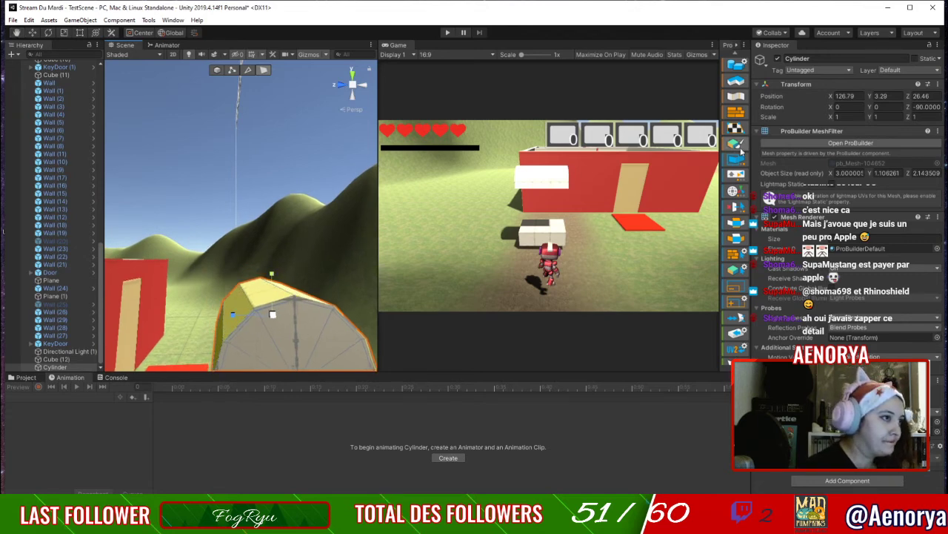
Look through the ProBuilder face tools and widen the Scene view for more modelling room.
{"action": "scroll", "coordinate": [743, 173], "scroll_direction": "down", "scroll_amount": 5}
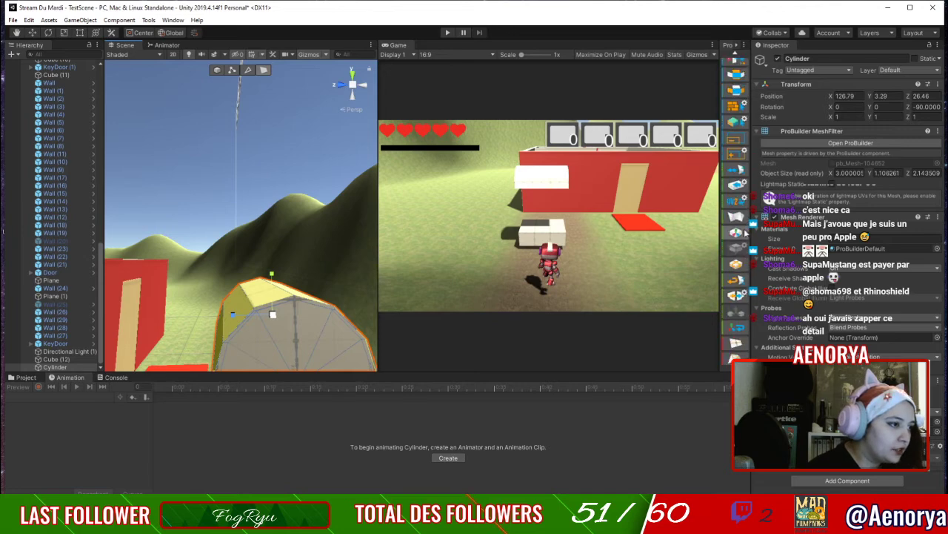
{"action": "scroll", "coordinate": [737, 204], "scroll_direction": "down", "scroll_amount": 2}
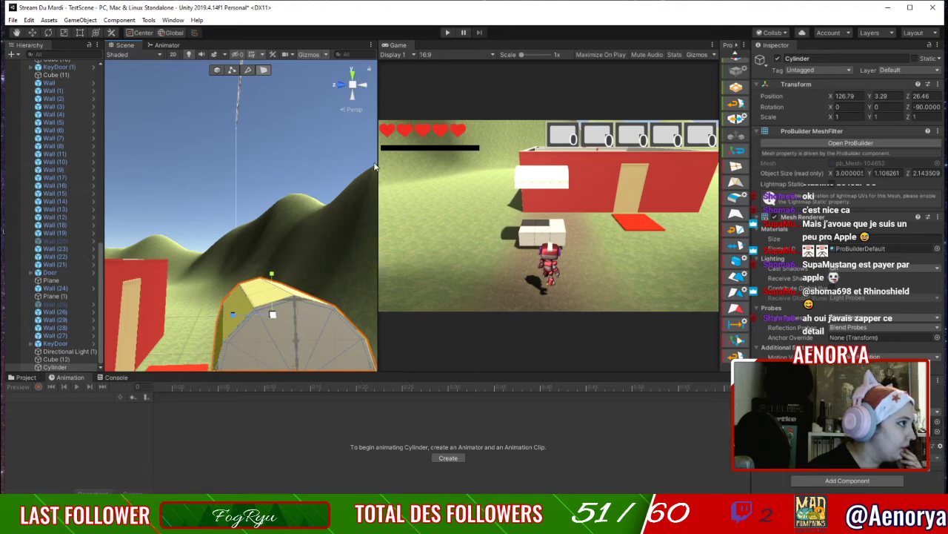
{"action": "left_click_drag", "start_coordinate": [380, 154], "coordinate": [509, 154]}
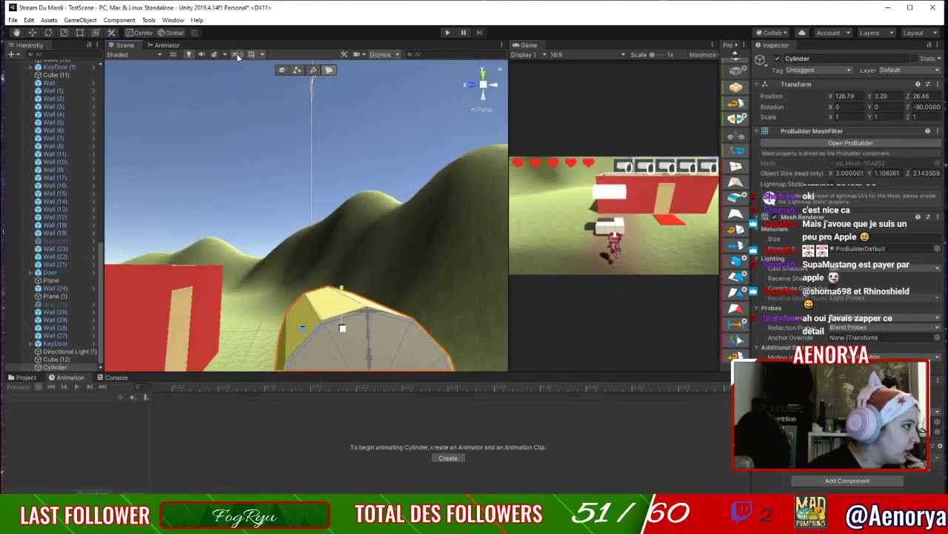
{"action": "left_click", "coordinate": [190, 55]}
{"action": "left_click", "coordinate": [190, 54]}
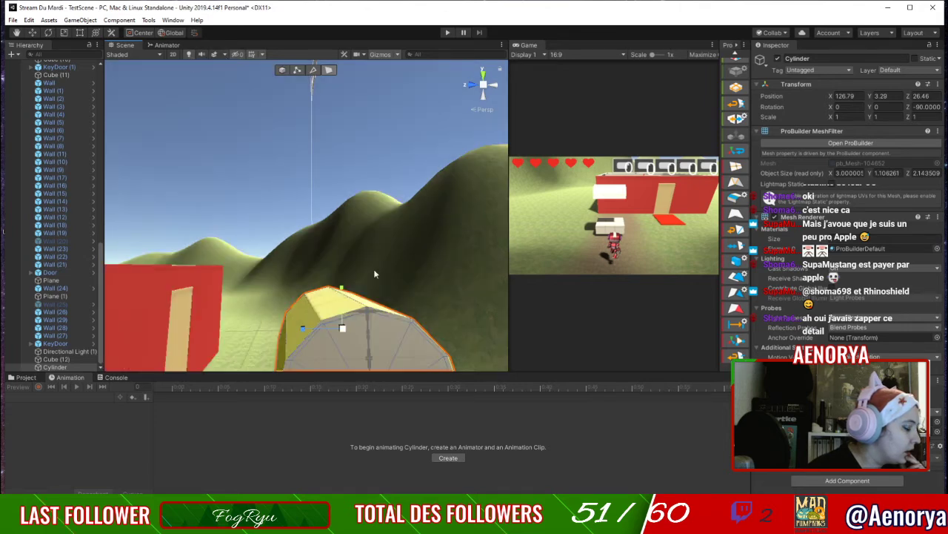
Examine the half cylinder's open underside and end face from below and in front.
{"action": "right_click_drag", "start_coordinate": [375, 274], "coordinate": [402, 264]}
{"action": "mouse_move", "coordinate": [402, 265]}
{"action": "middle_mouse_down"}
{"action": "mouse_move", "coordinate": [403, 220]}
{"action": "mouse_move", "coordinate": [393, 254]}
{"action": "middle_mouse_up"}
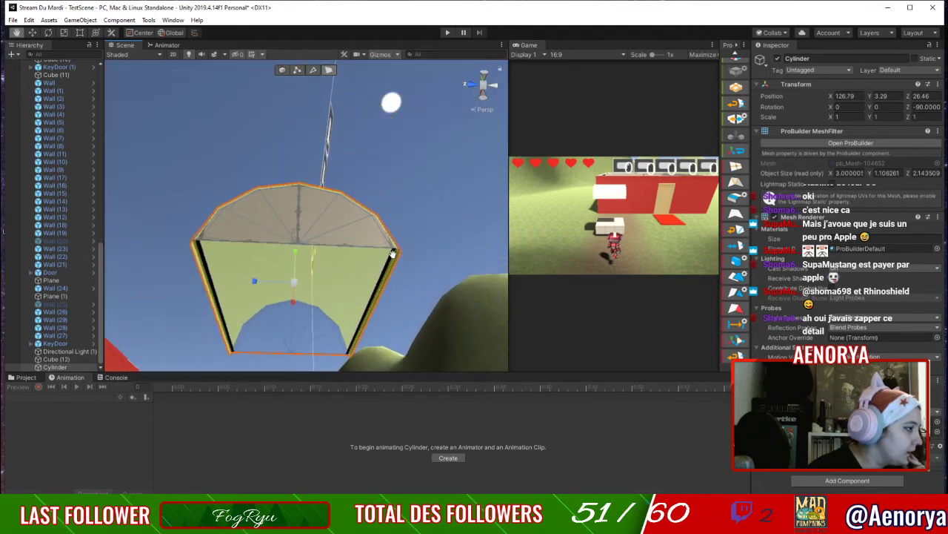
{"action": "scroll", "coordinate": [393, 252], "scroll_direction": "up", "scroll_amount": 3}
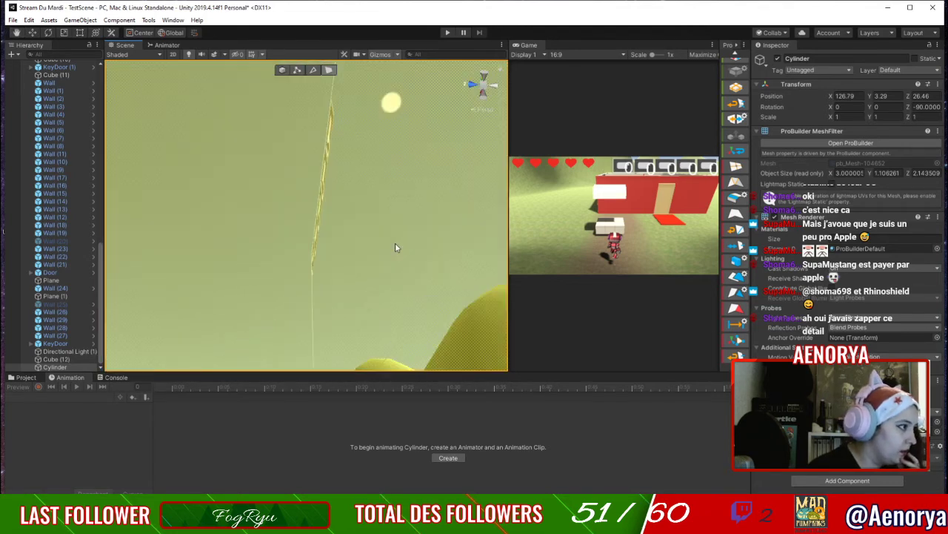
{"action": "scroll", "coordinate": [395, 246], "scroll_direction": "down", "scroll_amount": 3}
{"action": "right_click_drag", "start_coordinate": [395, 247], "coordinate": [397, 272]}
{"action": "mouse_move", "coordinate": [397, 271]}
{"action": "middle_mouse_down"}
{"action": "mouse_move", "coordinate": [447, 276]}
{"action": "mouse_move", "coordinate": [378, 277]}
{"action": "middle_mouse_up"}
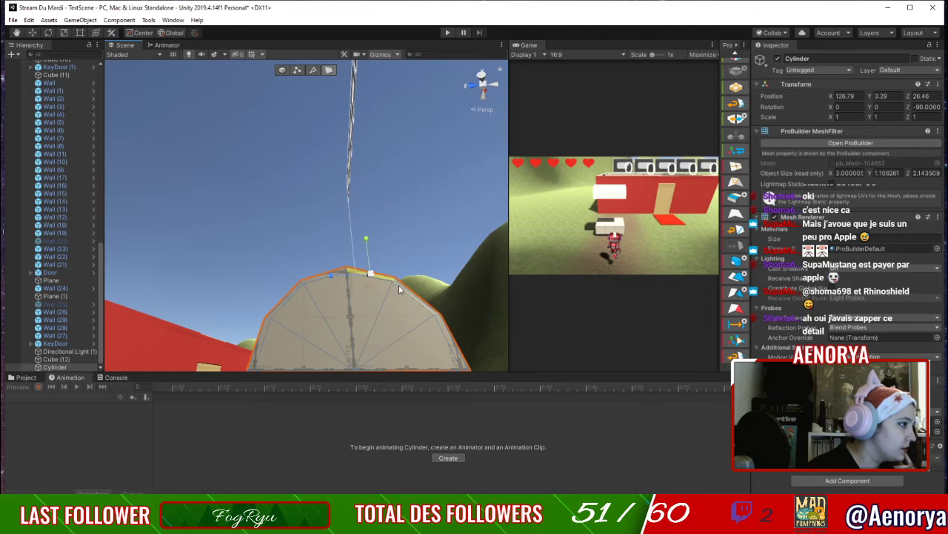
{"action": "left_click", "coordinate": [400, 288]}
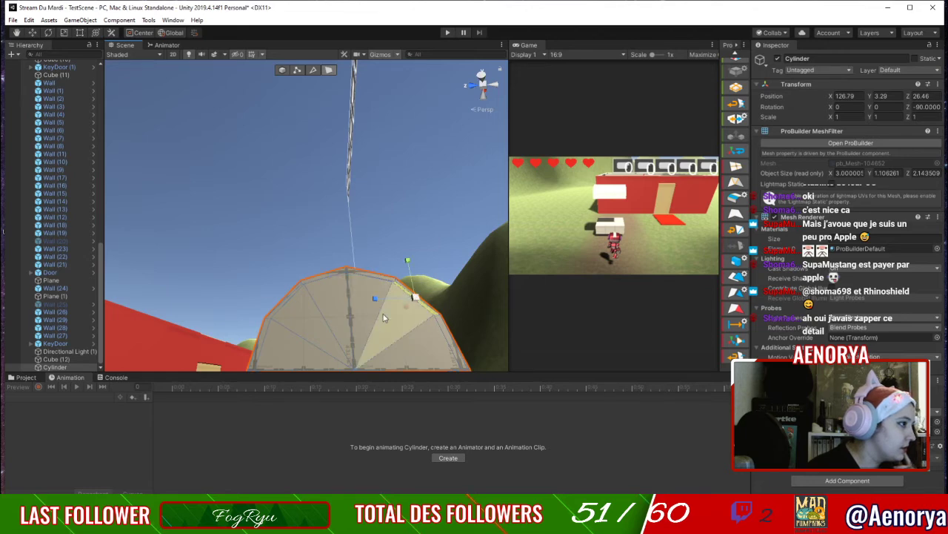
{"action": "right_click_drag", "start_coordinate": [404, 326], "coordinate": [407, 303]}
{"action": "middle_click_drag", "start_coordinate": [402, 346], "coordinate": [391, 302]}
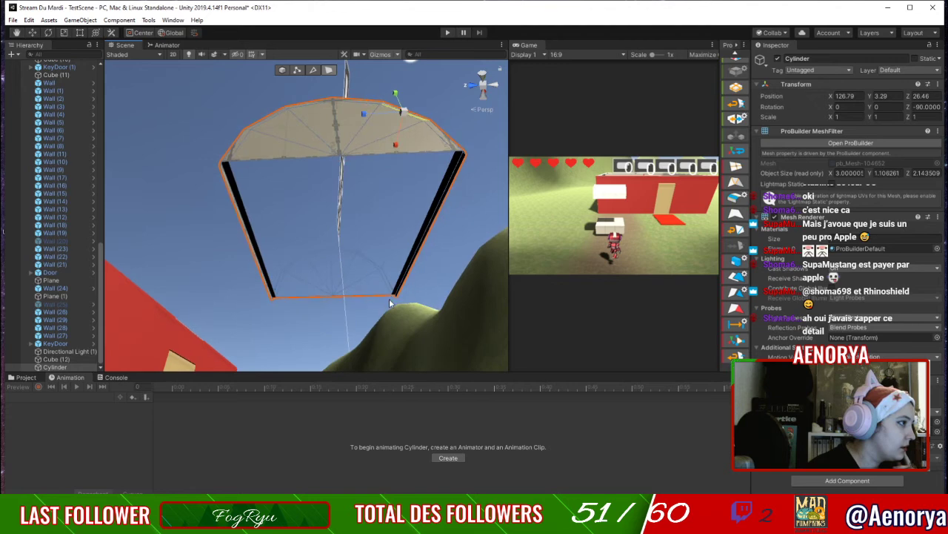
Try selecting a vertex at the crest of the half cylinder's end, and return to face selection.
{"action": "left_click", "coordinate": [297, 70]}
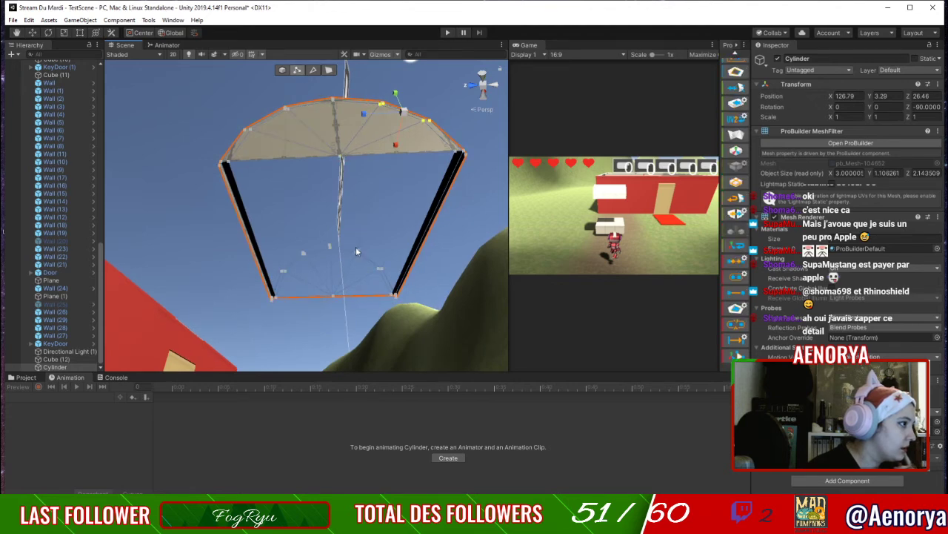
{"action": "scroll", "coordinate": [357, 248], "scroll_direction": "up", "scroll_amount": 3}
{"action": "scroll", "coordinate": [358, 249], "scroll_direction": "up", "scroll_amount": 1}
{"action": "right_click_drag", "start_coordinate": [365, 259], "coordinate": [374, 275]}
{"action": "left_click", "coordinate": [345, 266]}
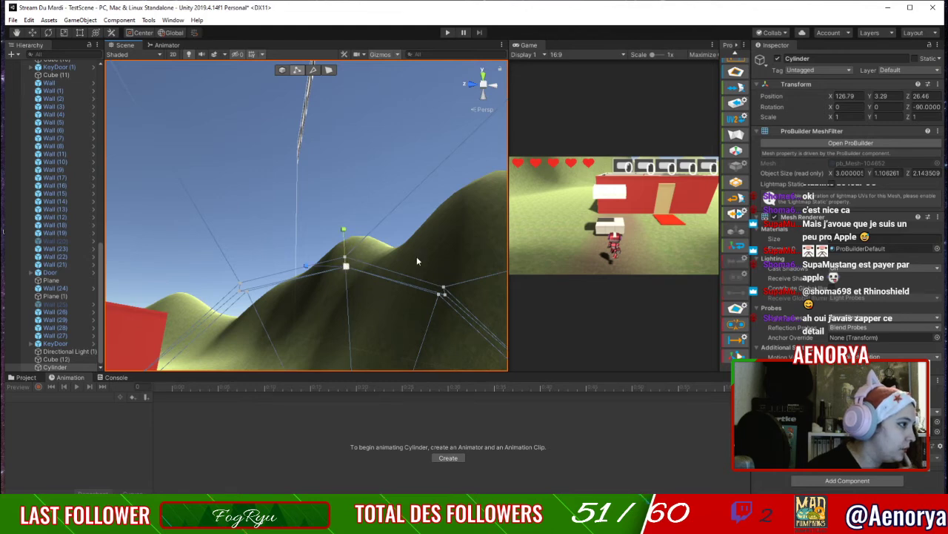
{"action": "left_click", "coordinate": [315, 70]}
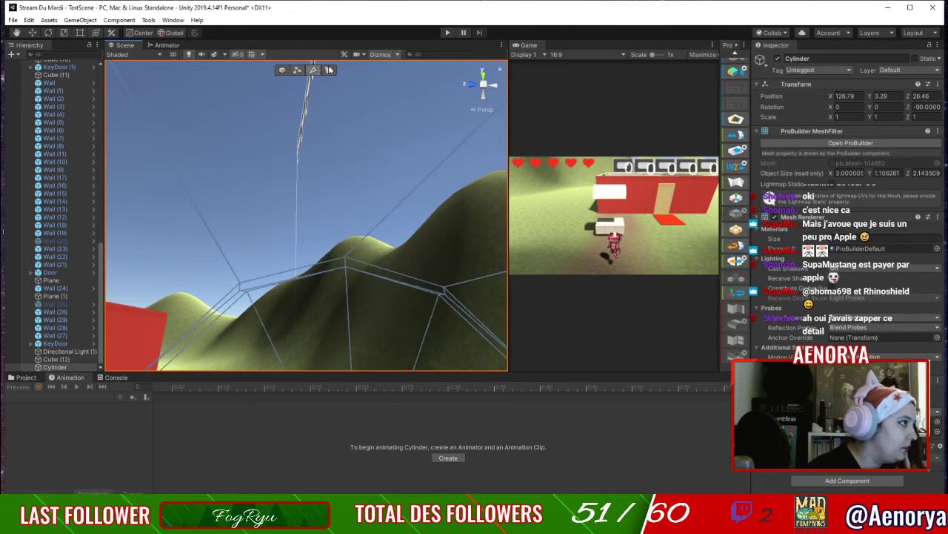
{"action": "left_click", "coordinate": [330, 70]}
{"action": "right_click_drag", "start_coordinate": [435, 277], "coordinate": [438, 301]}
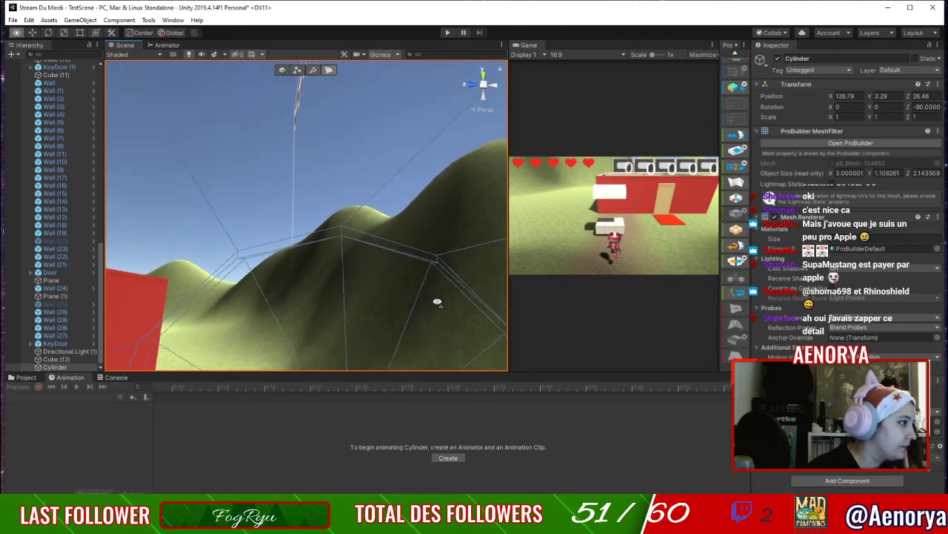
{"action": "middle_click_drag", "start_coordinate": [437, 301], "coordinate": [421, 239]}
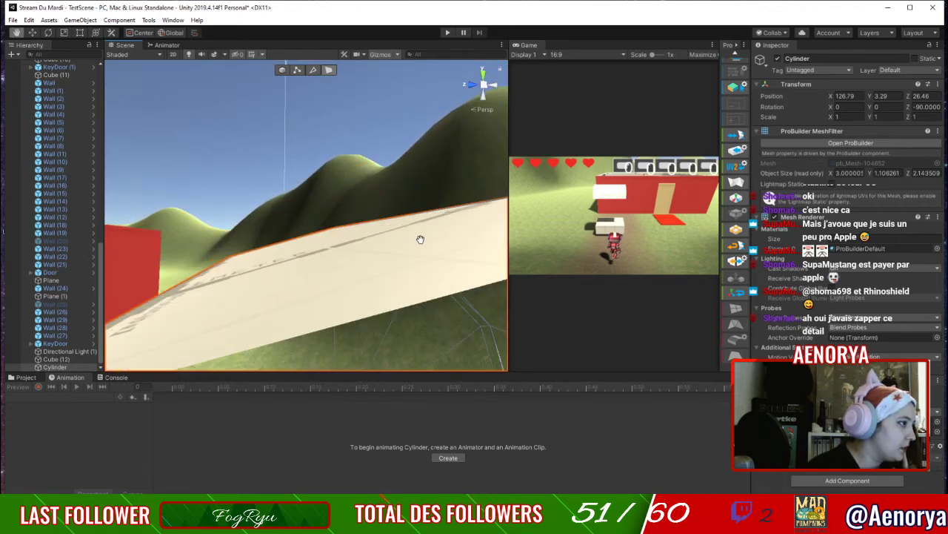
Reselect the Cylinder object and bring the whole half cylinder back into view.
{"action": "scroll", "coordinate": [419, 239], "scroll_direction": "up", "scroll_amount": 2}
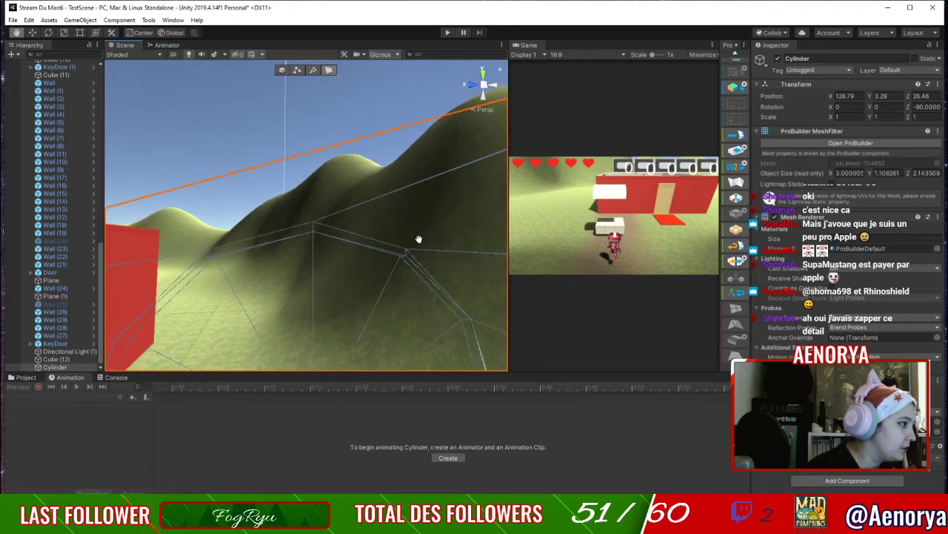
{"action": "left_click", "coordinate": [301, 239]}
{"action": "right_click_drag", "start_coordinate": [324, 212], "coordinate": [330, 229]}
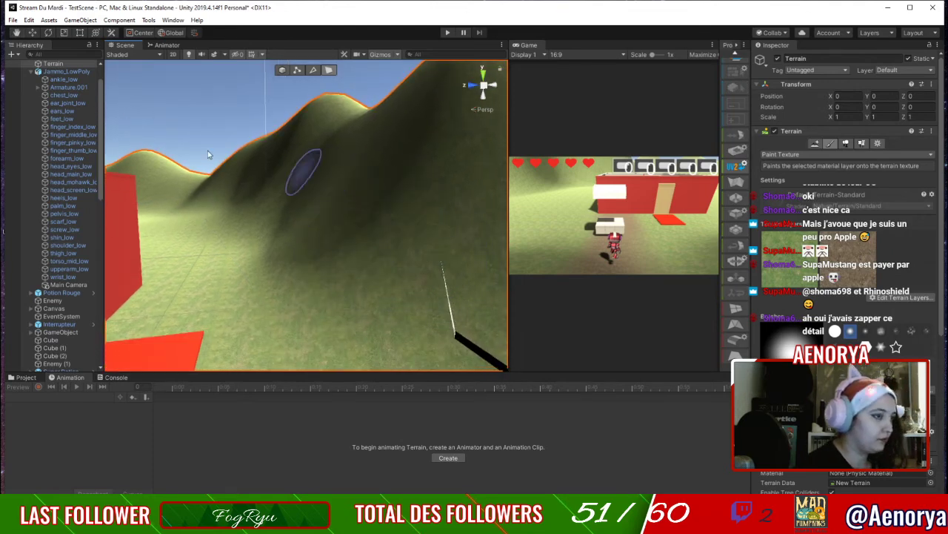
{"action": "scroll", "coordinate": [45, 160], "scroll_direction": "up", "scroll_amount": 2}
{"action": "scroll", "coordinate": [46, 171], "scroll_direction": "down", "scroll_amount": 10}
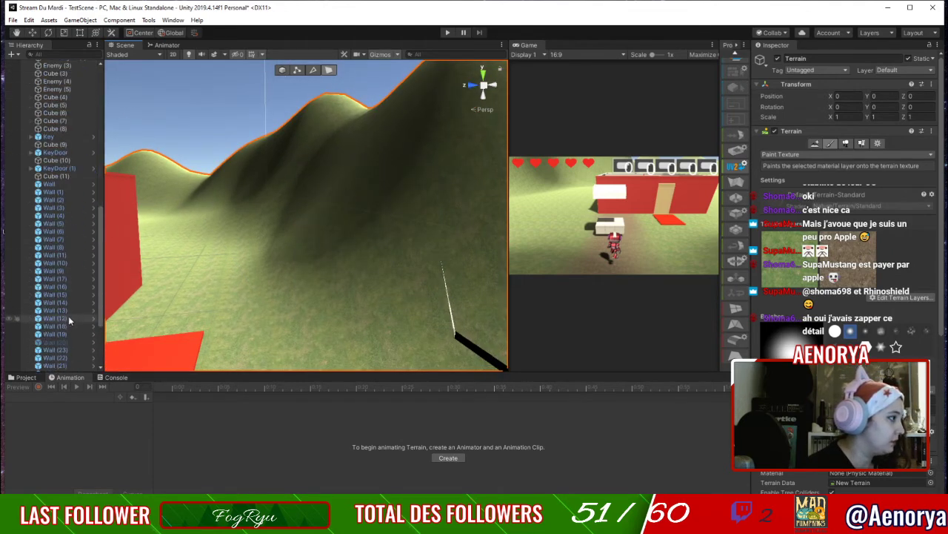
{"action": "left_click", "coordinate": [68, 359]}
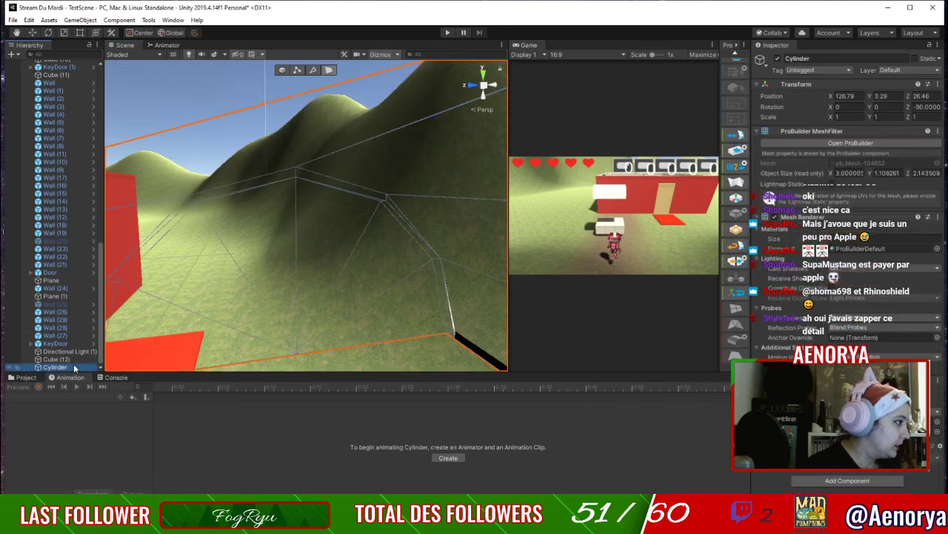
{"action": "double_click", "coordinate": [72, 366]}
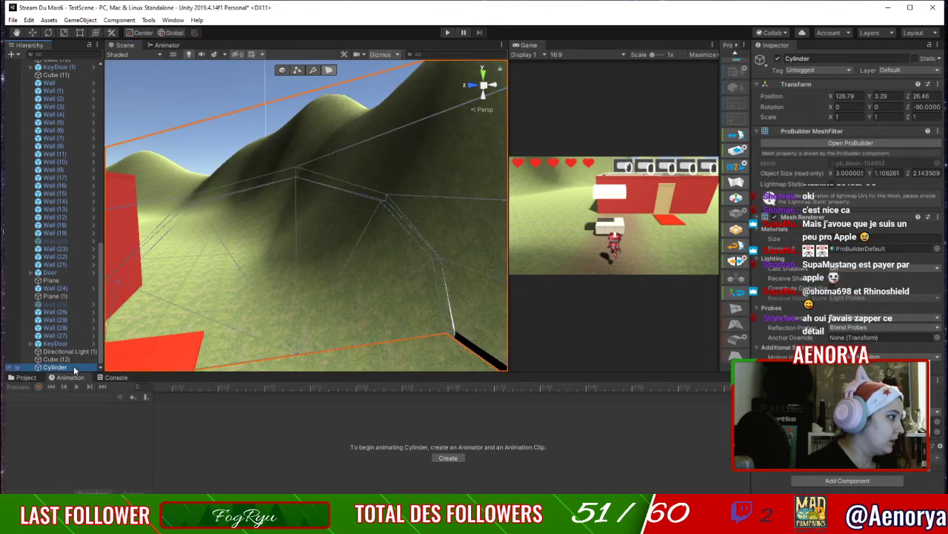
{"action": "right_click_drag", "start_coordinate": [295, 241], "coordinate": [295, 216]}
{"action": "left_click_drag", "start_coordinate": [294, 216], "coordinate": [304, 181], "text": "alt"}
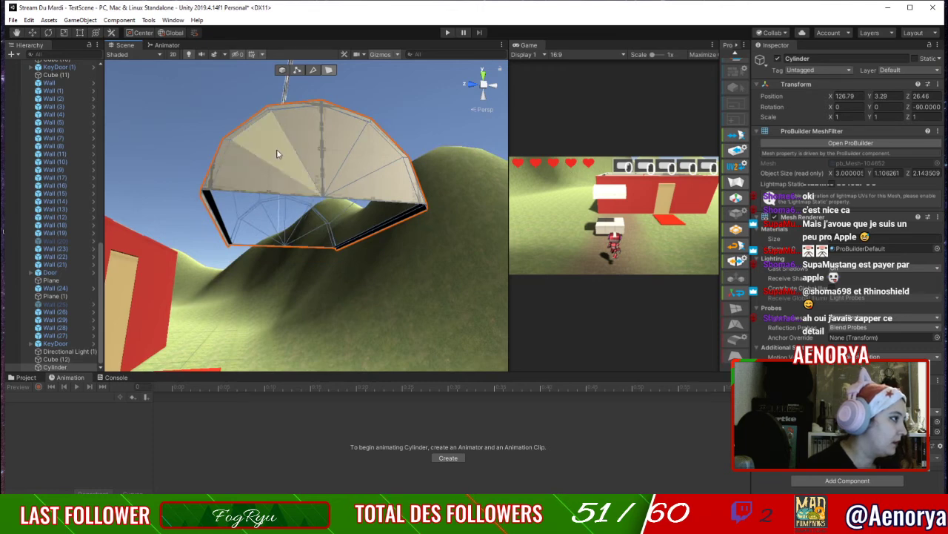
Select all the curved outer faces of the half cylinder, from one side over the top to the other.
{"action": "left_click", "coordinate": [264, 185]}
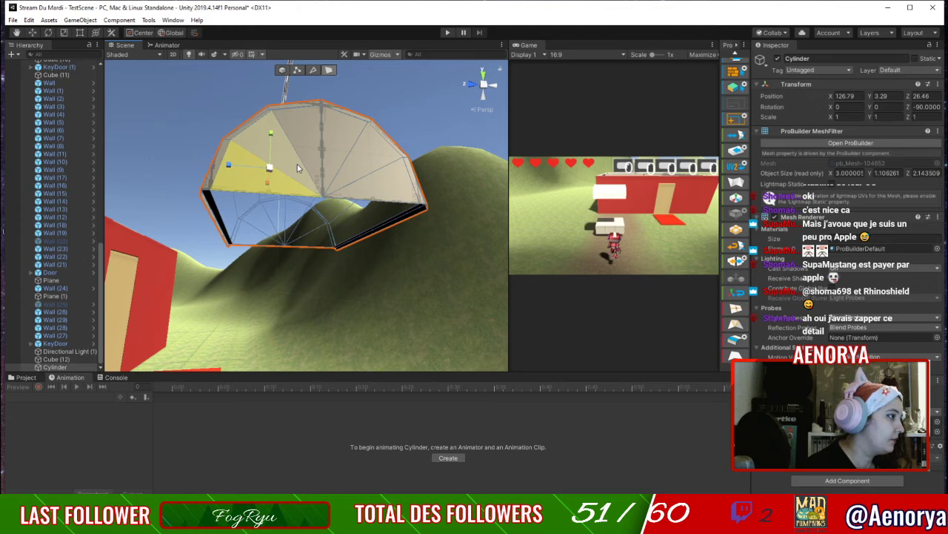
{"action": "left_click", "coordinate": [229, 208]}
{"action": "right_click_drag", "start_coordinate": [230, 209], "coordinate": [262, 259]}
{"action": "scroll", "coordinate": [262, 258], "scroll_direction": "down", "scroll_amount": 5}
{"action": "left_click", "coordinate": [237, 260]}
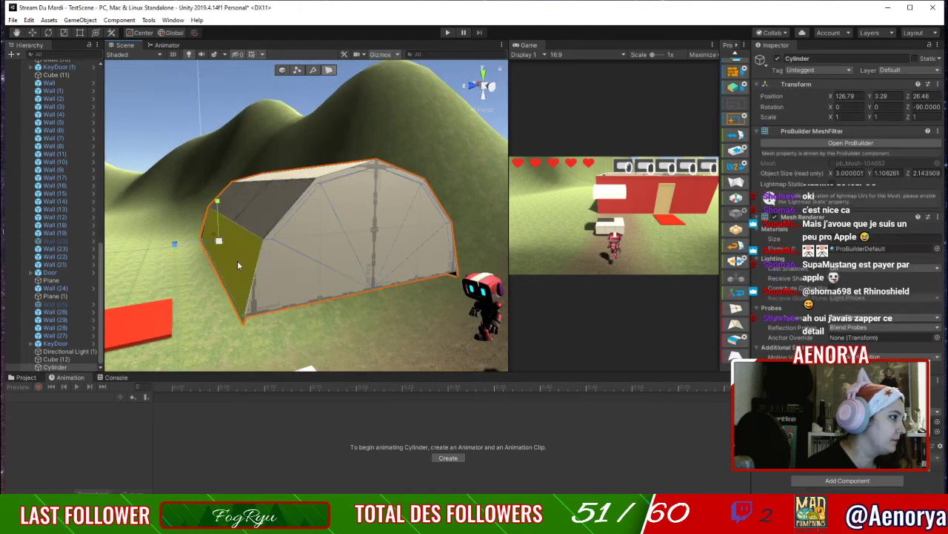
{"action": "left_click", "coordinate": [250, 210], "text": "shift"}
{"action": "left_click", "coordinate": [318, 175], "text": "shift"}
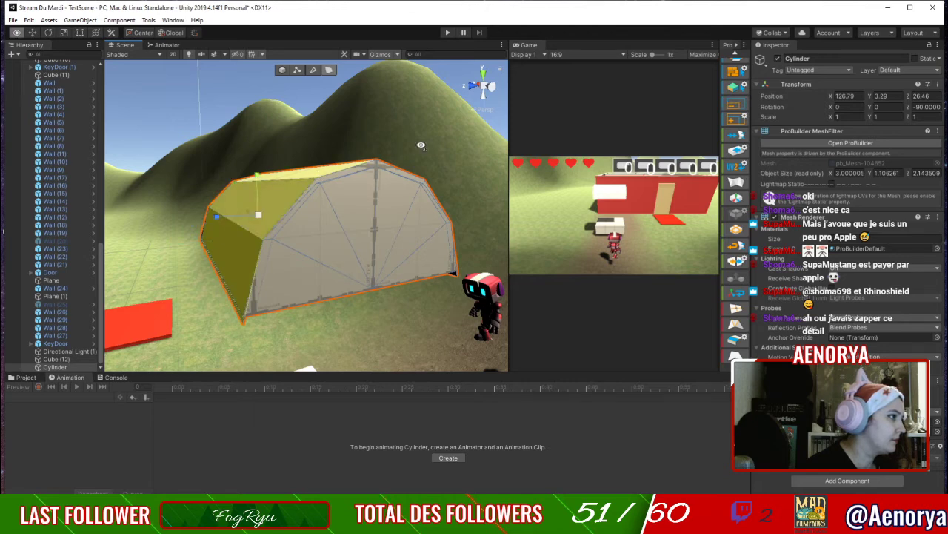
{"action": "right_click_drag", "start_coordinate": [422, 147], "coordinate": [398, 229]}
{"action": "middle_click_drag", "start_coordinate": [398, 229], "coordinate": [349, 305]}
{"action": "left_click", "coordinate": [312, 202], "text": "shift"}
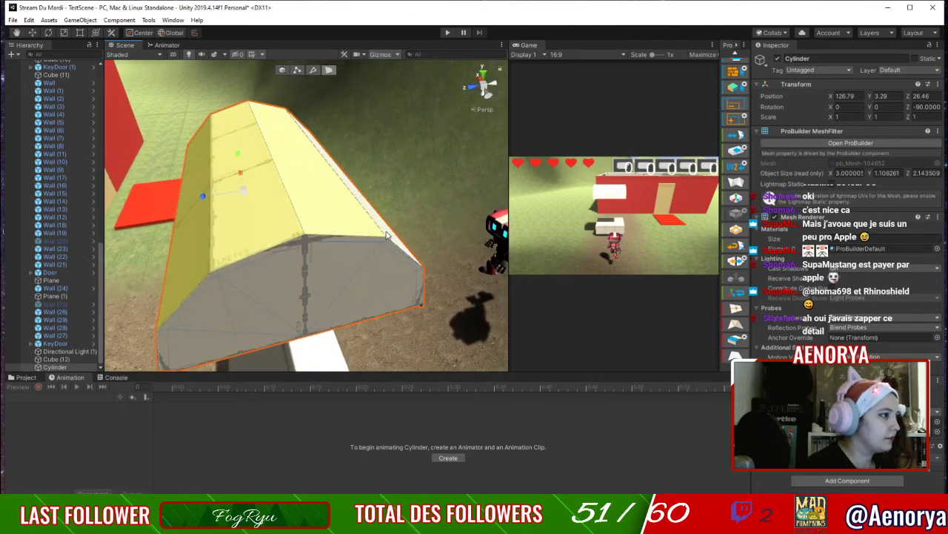
{"action": "left_click_drag", "start_coordinate": [387, 236], "coordinate": [307, 258], "text": "alt"}
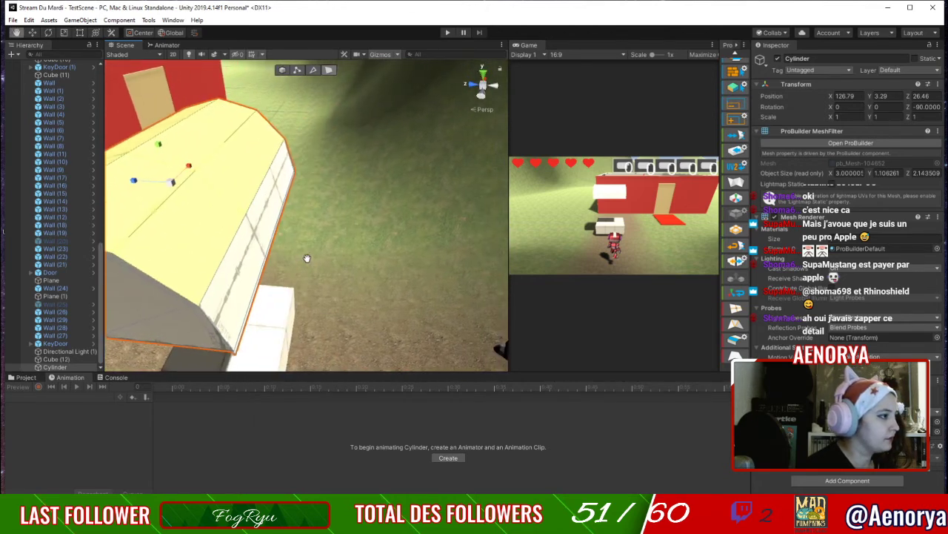
{"action": "left_click", "coordinate": [235, 281], "text": "shift"}
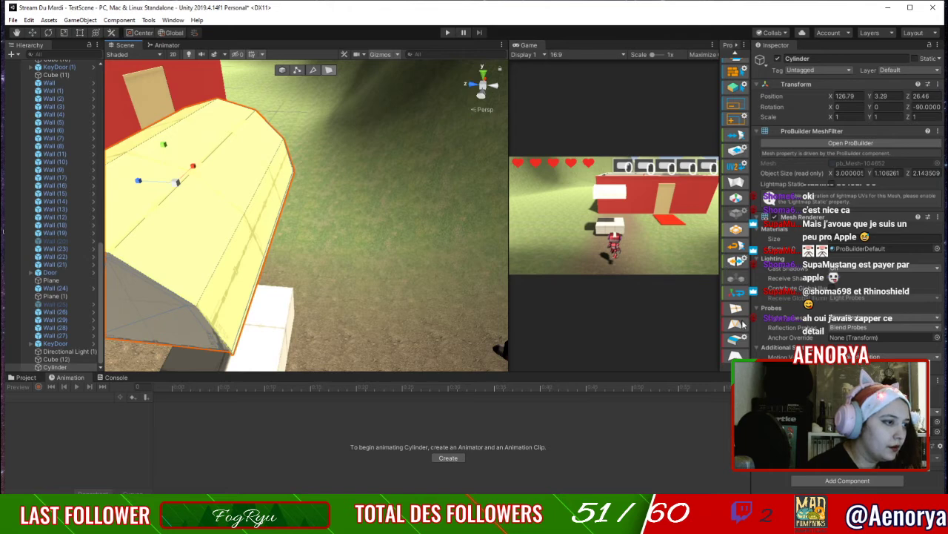
Flip the normals of the selected curved faces and check the half cylinder from below.
{"action": "scroll", "coordinate": [737, 333], "scroll_direction": "down", "scroll_amount": 5}
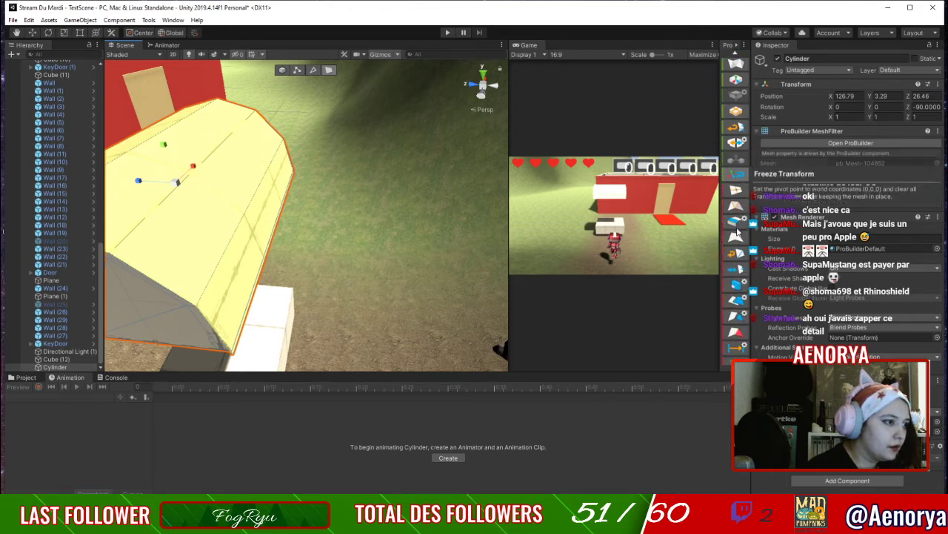
{"action": "scroll", "coordinate": [739, 294], "scroll_direction": "down", "scroll_amount": 1}
{"action": "scroll", "coordinate": [740, 293], "scroll_direction": "up", "scroll_amount": 3}
{"action": "scroll", "coordinate": [740, 293], "scroll_direction": "down", "scroll_amount": 3}
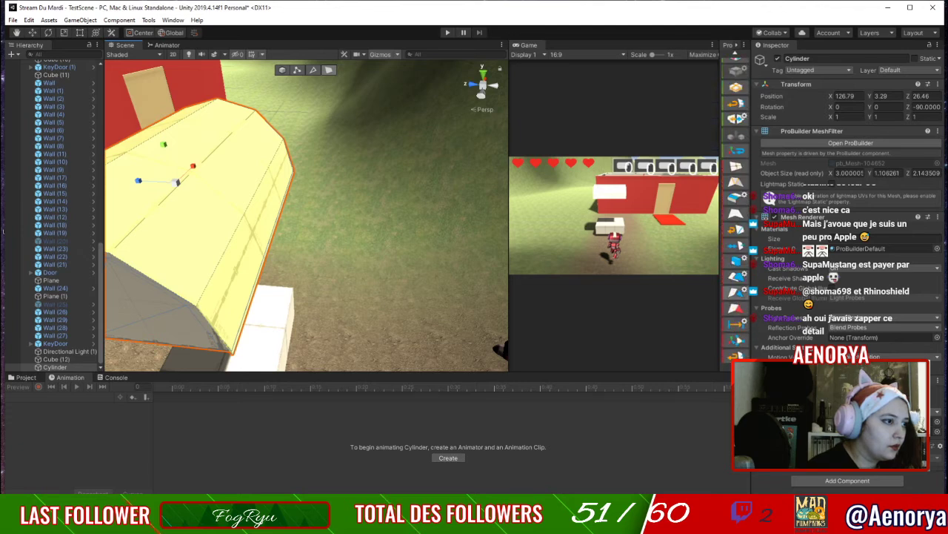
{"action": "left_click", "coordinate": [740, 293]}
{"action": "right_click_drag", "start_coordinate": [393, 282], "coordinate": [311, 281]}
{"action": "middle_click_drag", "start_coordinate": [311, 282], "coordinate": [340, 209]}
{"action": "left_click", "coordinate": [434, 246]}
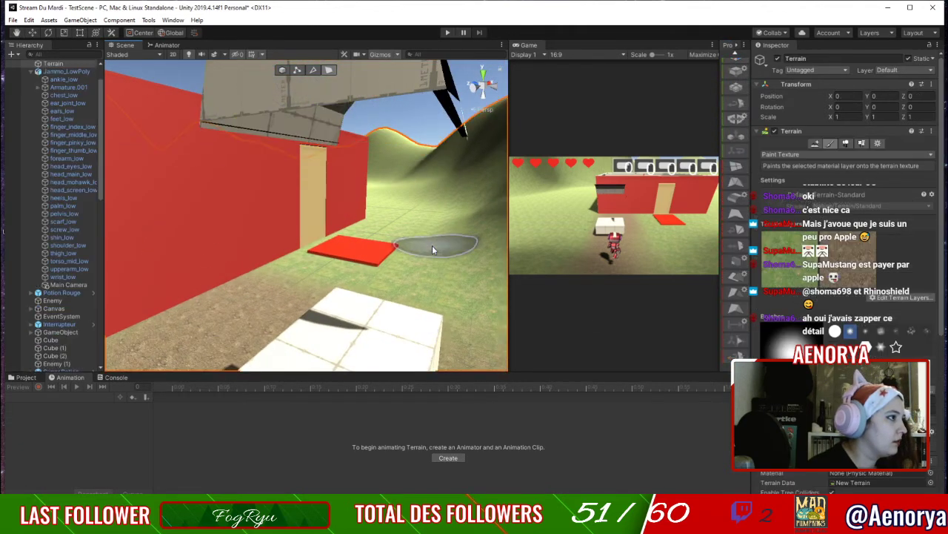
Reselect the Cylinder object and add the remaining inner curved faces of the half cylinder to the face selection from below.
{"action": "middle_click_drag", "start_coordinate": [426, 186], "coordinate": [364, 328]}
{"action": "right_click_drag", "start_coordinate": [386, 326], "coordinate": [498, 425]}
{"action": "middle_click_drag", "start_coordinate": [366, 334], "coordinate": [572, 400]}
{"action": "left_click_drag", "start_coordinate": [572, 400], "coordinate": [612, 343], "text": "alt"}
{"action": "middle_click_drag", "start_coordinate": [502, 332], "coordinate": [452, 330]}
{"action": "right_click_drag", "start_coordinate": [444, 329], "coordinate": [360, 191]}
{"action": "middle_click_drag", "start_coordinate": [392, 314], "coordinate": [341, 197]}
{"action": "right_click_drag", "start_coordinate": [341, 196], "coordinate": [297, 202]}
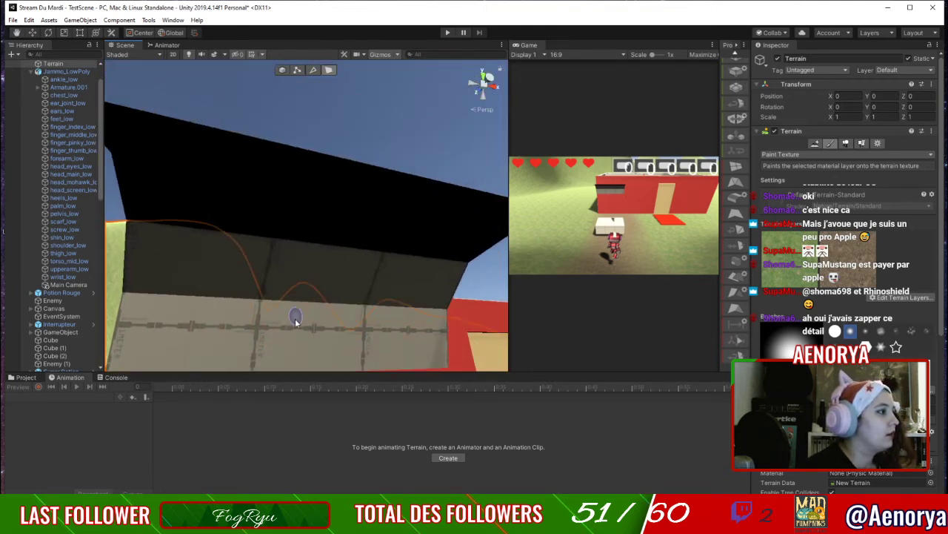
{"action": "scroll", "coordinate": [44, 296], "scroll_direction": "down", "scroll_amount": 15}
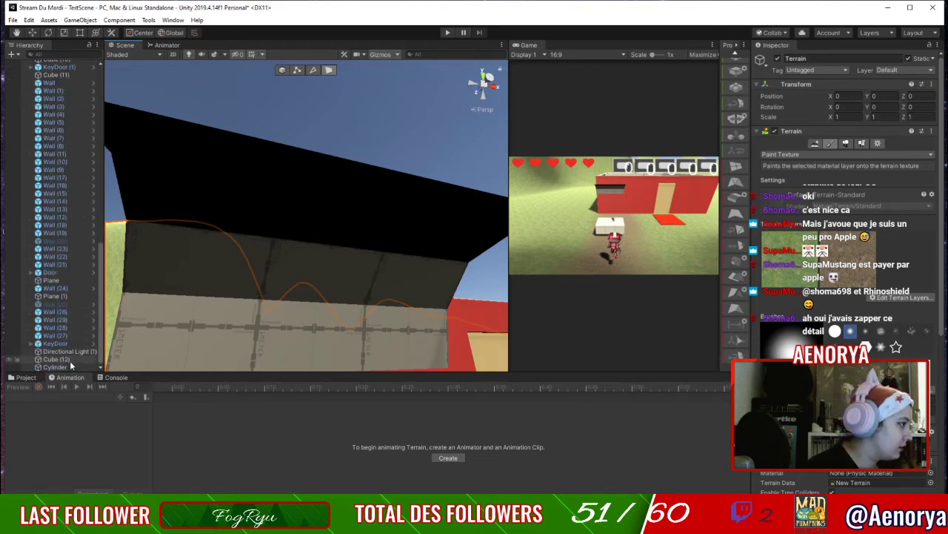
{"action": "left_click", "coordinate": [55, 366]}
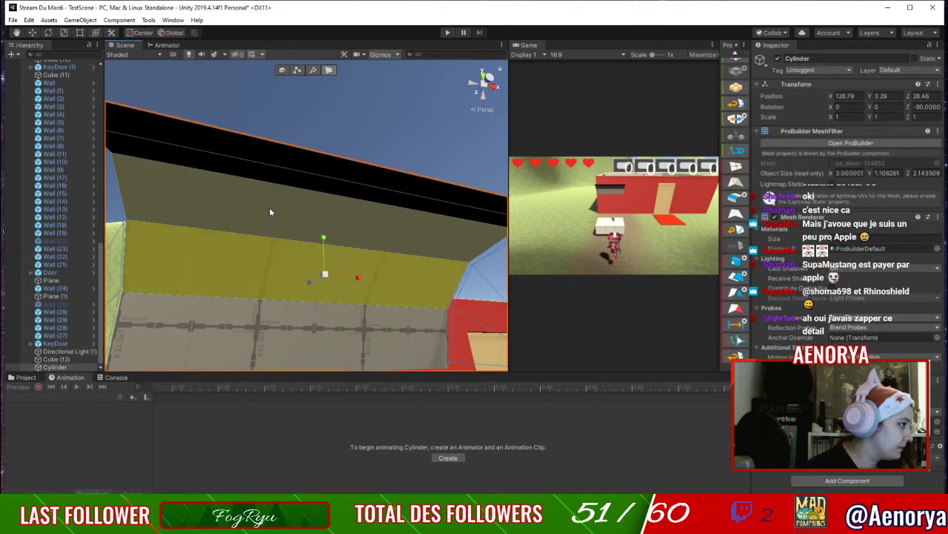
{"action": "left_click", "coordinate": [269, 207], "text": "shift"}
{"action": "left_click", "coordinate": [271, 161], "text": "shift"}
{"action": "left_click", "coordinate": [263, 331], "text": "shift"}
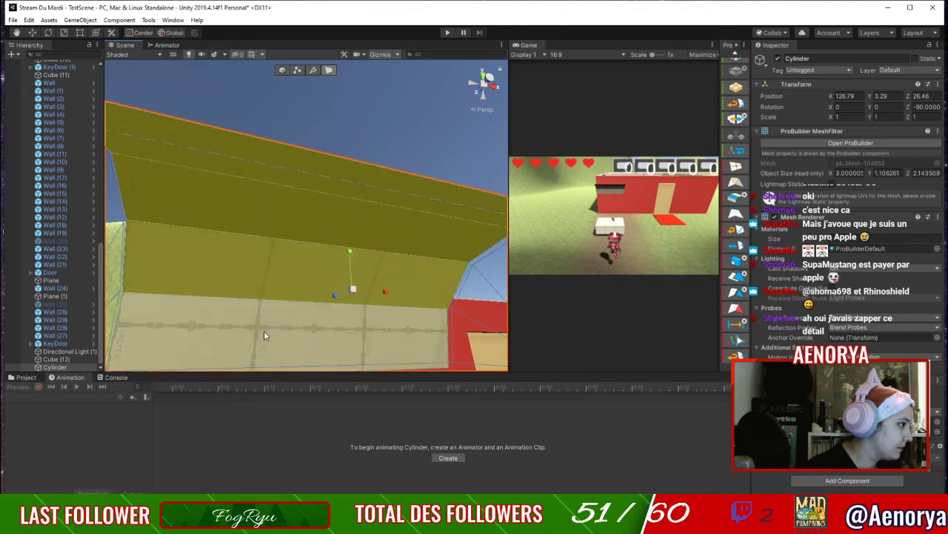
Raise the selected curved faces of the half cylinder slightly along the vertical axis.
{"action": "right_click_drag", "start_coordinate": [305, 204], "coordinate": [332, 280]}
{"action": "middle_click_drag", "start_coordinate": [326, 263], "coordinate": [352, 343]}
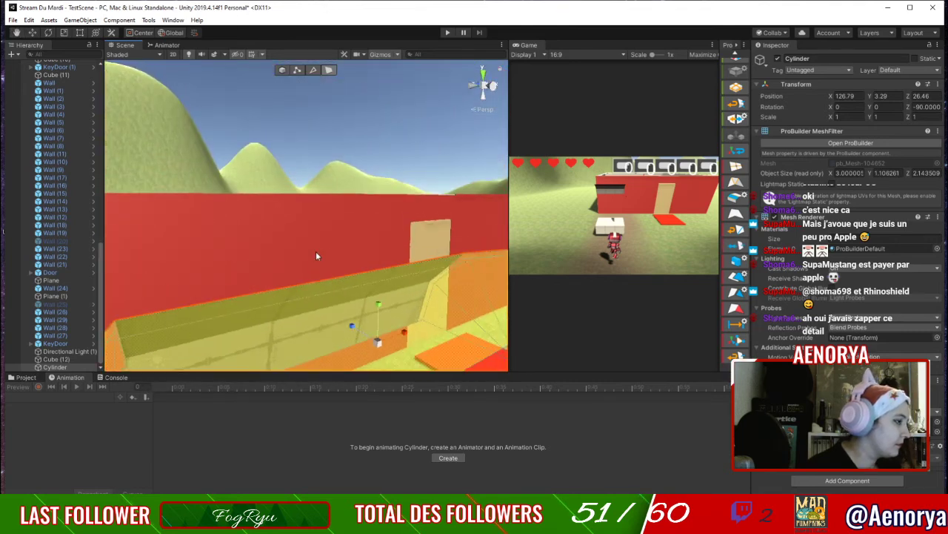
{"action": "right_click_drag", "start_coordinate": [315, 251], "coordinate": [393, 324]}
{"action": "middle_click_drag", "start_coordinate": [332, 255], "coordinate": [386, 255]}
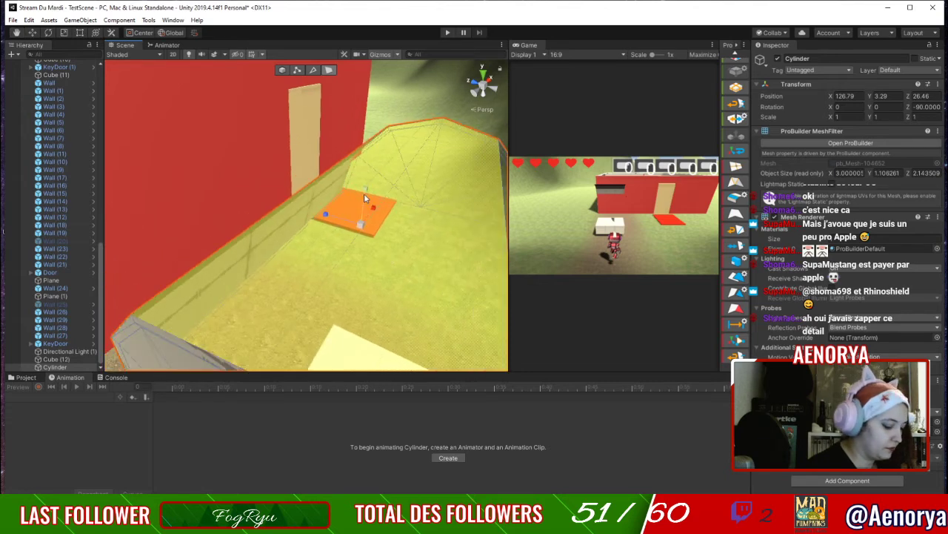
{"action": "key", "text": "e"}
{"action": "key", "text": "w"}
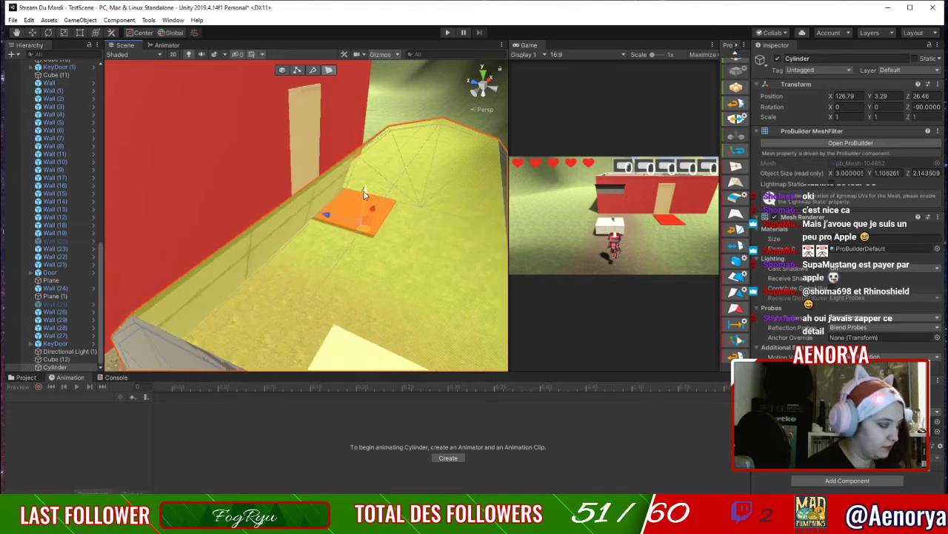
{"action": "left_click_drag", "start_coordinate": [364, 191], "coordinate": [366, 186]}
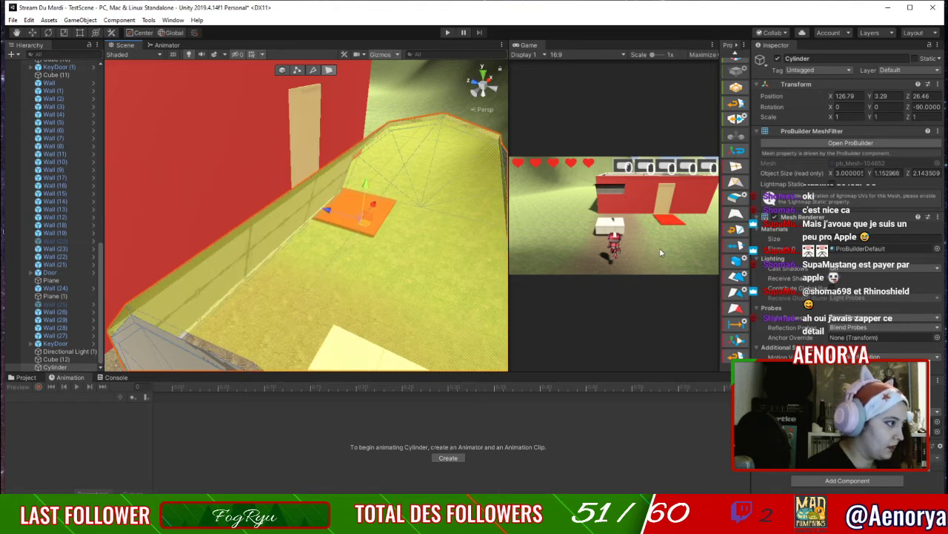
Try flipping the normals of the raised curved faces, inspect the half cylinder from below, and undo the flip.
{"action": "left_click", "coordinate": [739, 358]}
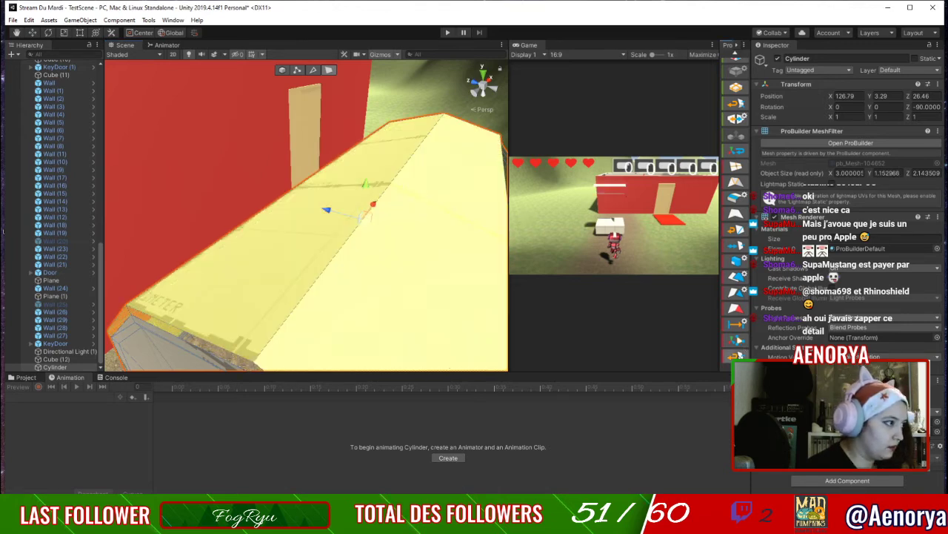
{"action": "right_click_drag", "start_coordinate": [472, 326], "coordinate": [435, 313]}
{"action": "middle_click_drag", "start_coordinate": [434, 313], "coordinate": [371, 238]}
{"action": "right_click_drag", "start_coordinate": [372, 238], "coordinate": [397, 205]}
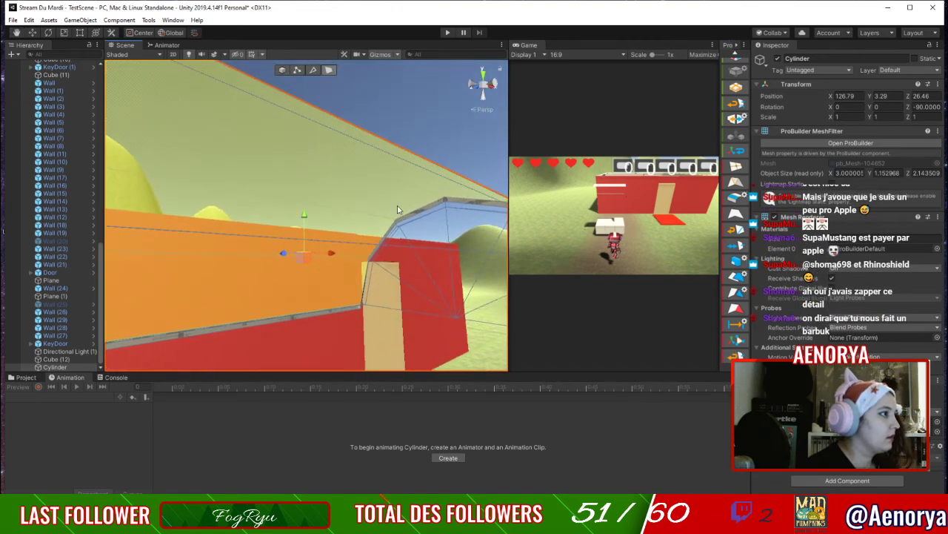
{"action": "left_click", "coordinate": [402, 319]}
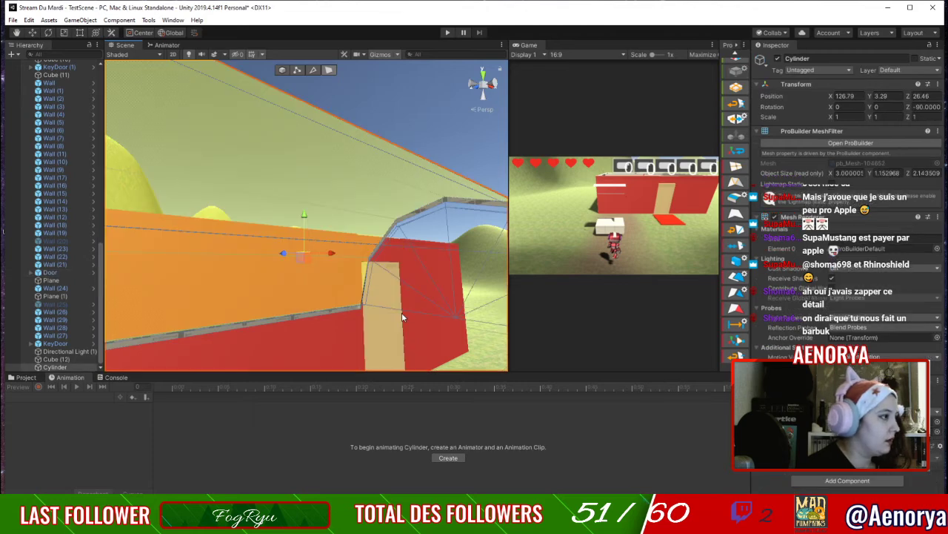
{"action": "left_click", "coordinate": [402, 312]}
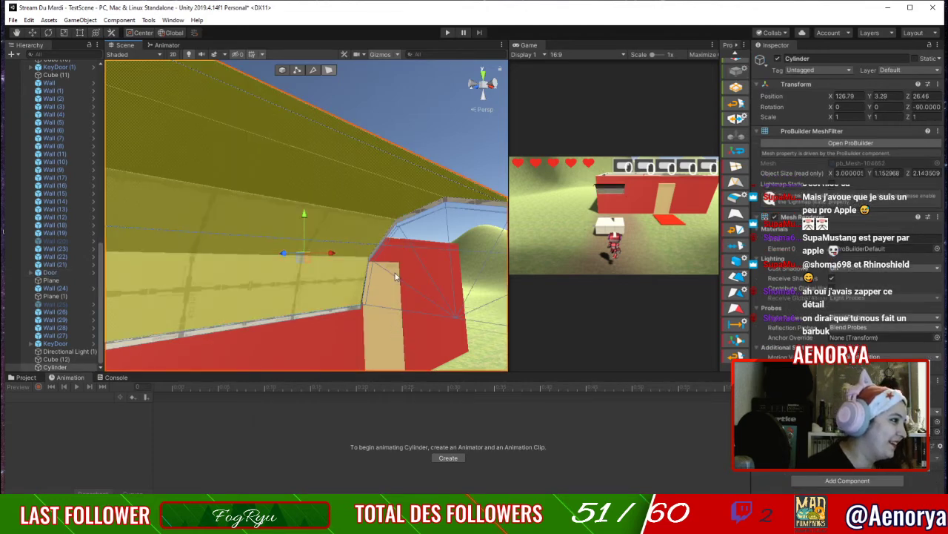
Reselect the Cylinder object and undo the raising and the earlier normal flip of its curved faces.
{"action": "key", "text": "f"}
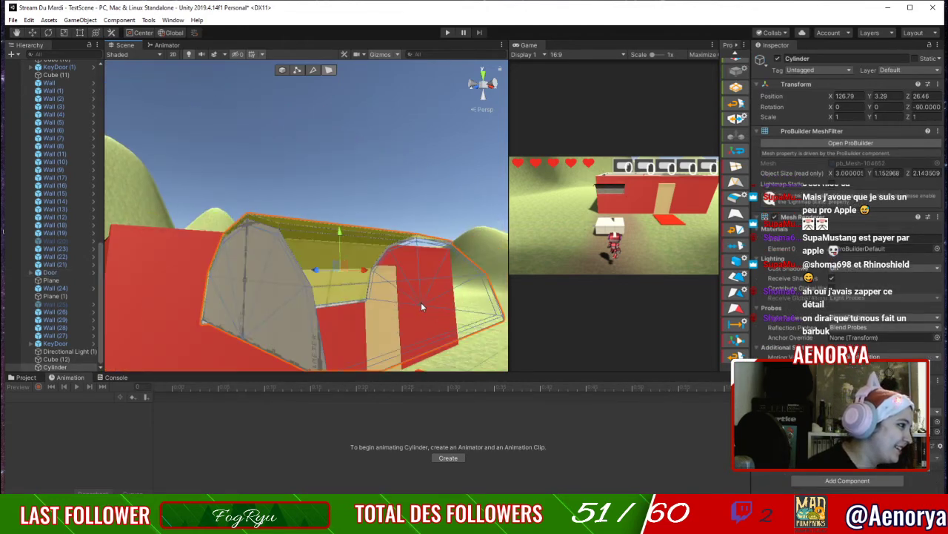
{"action": "left_click", "coordinate": [438, 279]}
{"action": "middle_click_drag", "start_coordinate": [396, 295], "coordinate": [383, 324]}
{"action": "right_click_drag", "start_coordinate": [383, 324], "coordinate": [445, 359]}
{"action": "scroll", "coordinate": [386, 356], "scroll_direction": "up", "scroll_amount": 3}
{"action": "middle_click_drag", "start_coordinate": [387, 356], "coordinate": [501, 367]}
{"action": "mouse_move", "coordinate": [501, 367]}
{"action": "right_mouse_down"}
{"action": "mouse_move", "coordinate": [493, 360]}
{"action": "mouse_move", "coordinate": [510, 343]}
{"action": "mouse_move", "coordinate": [450, 300]}
{"action": "right_mouse_up"}
{"action": "scroll", "coordinate": [450, 301], "scroll_direction": "up", "scroll_amount": 4}
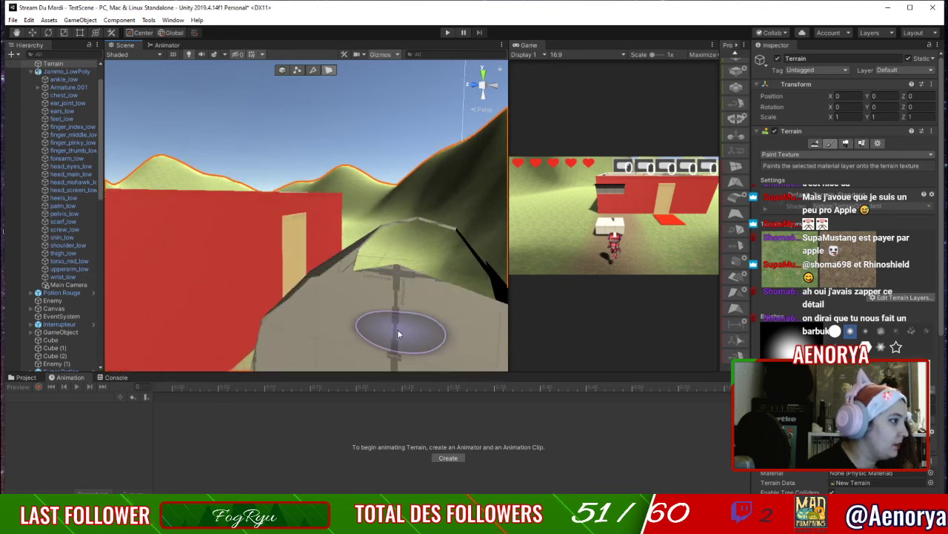
{"action": "scroll", "coordinate": [52, 244], "scroll_direction": "down", "scroll_amount": 10}
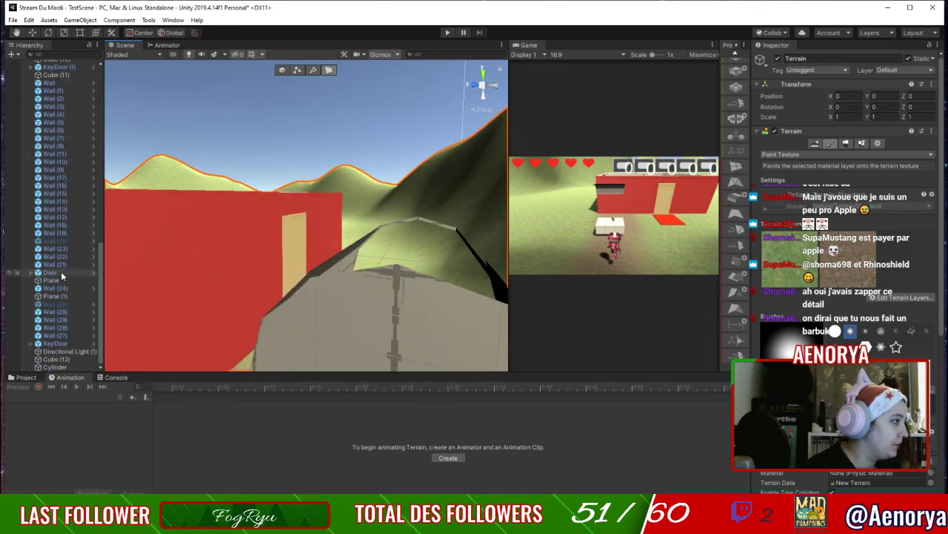
{"action": "left_click", "coordinate": [59, 367]}
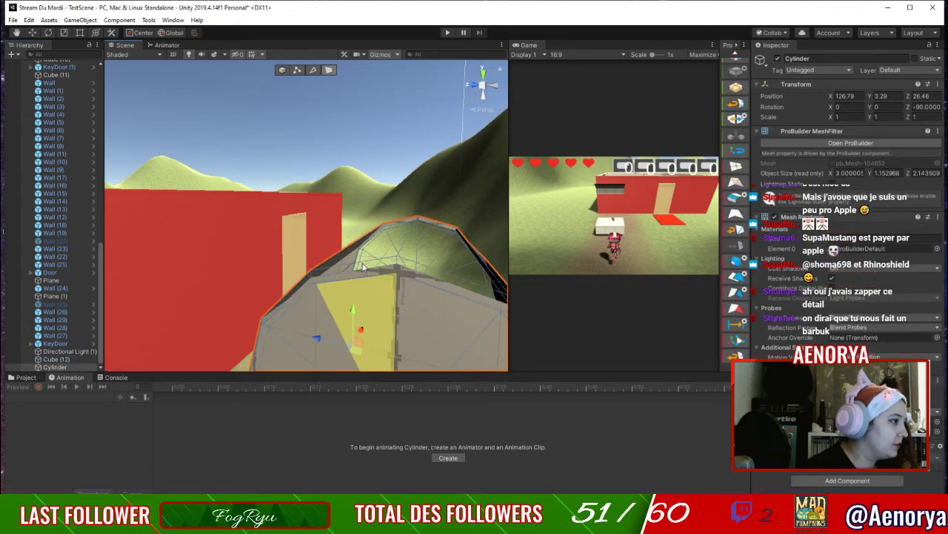
{"action": "left_click", "coordinate": [408, 273]}
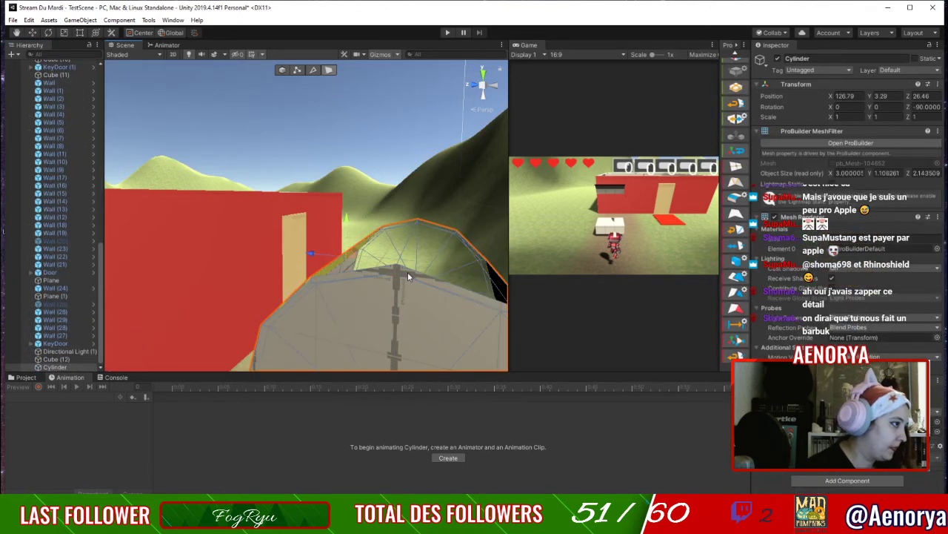
{"action": "left_click", "coordinate": [407, 273]}
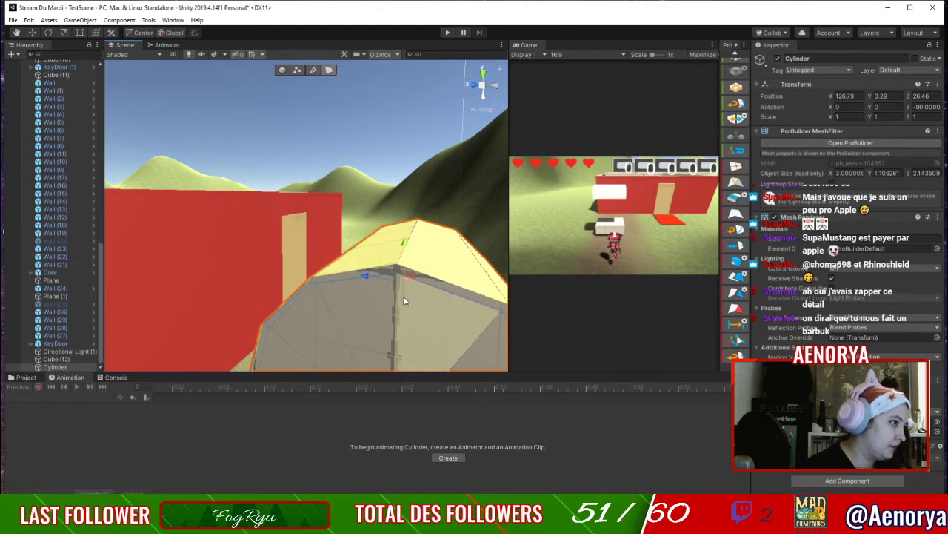
Duplicate the half cylinder, flip the normals of the copy's curved faces, and check the lid from inside and outside.
{"action": "right_click_drag", "start_coordinate": [403, 297], "coordinate": [302, 296]}
{"action": "left_click_drag", "start_coordinate": [459, 270], "coordinate": [352, 269], "text": "alt"}
{"action": "middle_click_drag", "start_coordinate": [354, 273], "coordinate": [369, 258]}
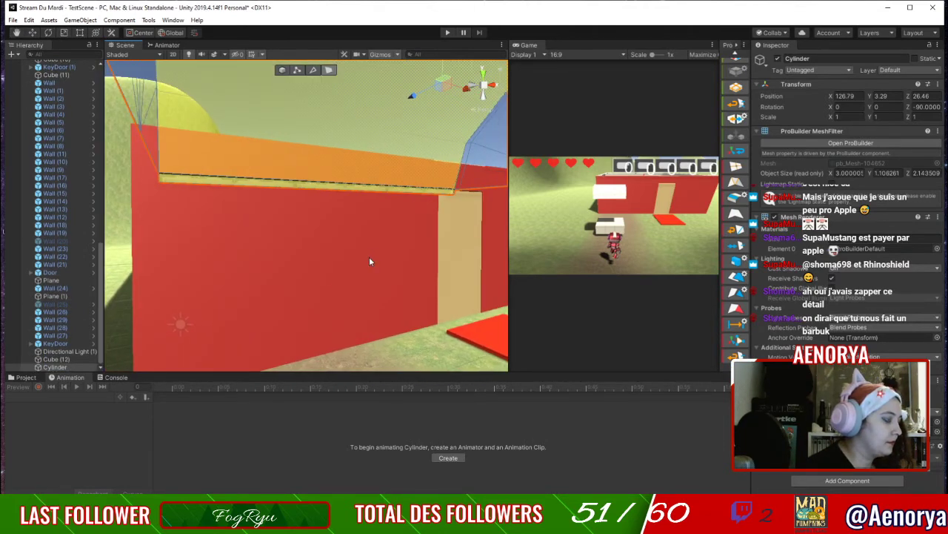
{"action": "key", "text": "ctrl+d"}
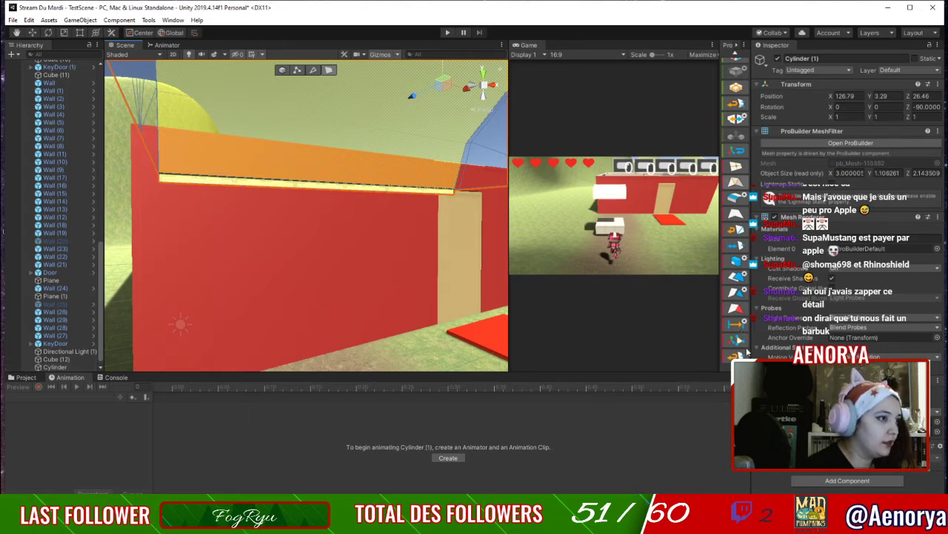
{"action": "left_click", "coordinate": [738, 357]}
{"action": "right_click_drag", "start_coordinate": [360, 168], "coordinate": [370, 229]}
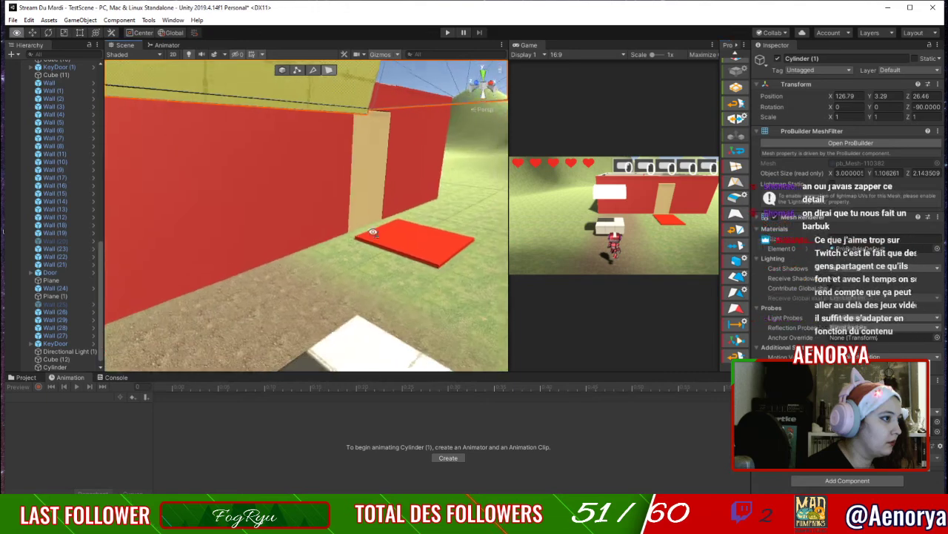
{"action": "mouse_move", "coordinate": [371, 229]}
{"action": "middle_mouse_down"}
{"action": "mouse_move", "coordinate": [396, 301]}
{"action": "mouse_move", "coordinate": [371, 272]}
{"action": "middle_mouse_up"}
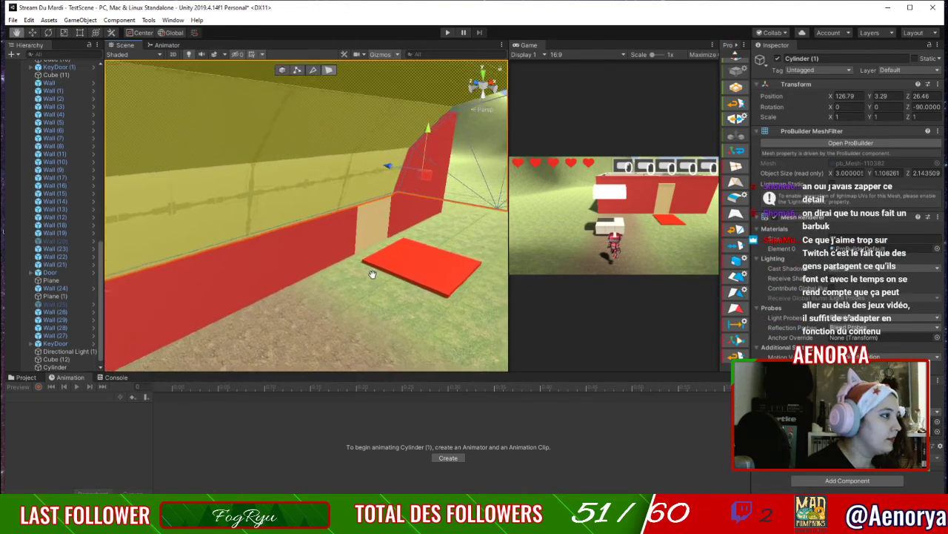
{"action": "left_click", "coordinate": [371, 266]}
{"action": "left_click", "coordinate": [350, 181]}
{"action": "middle_click_drag", "start_coordinate": [350, 181], "coordinate": [387, 211]}
{"action": "scroll", "coordinate": [377, 212], "scroll_direction": "down", "scroll_amount": 4}
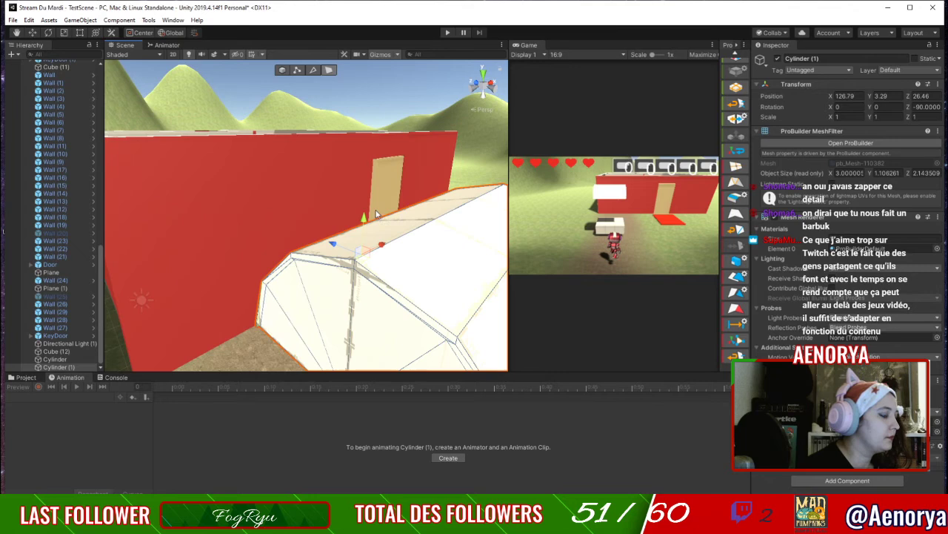
Try to select the triangular faces closing the near end of the original Cylinder object.
{"action": "left_click", "coordinate": [352, 290]}
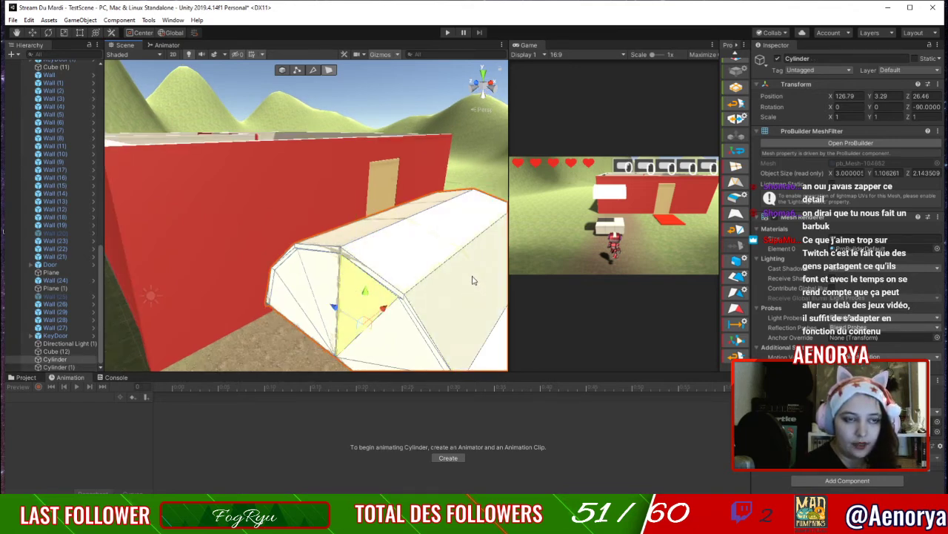
{"action": "left_click", "coordinate": [288, 306]}
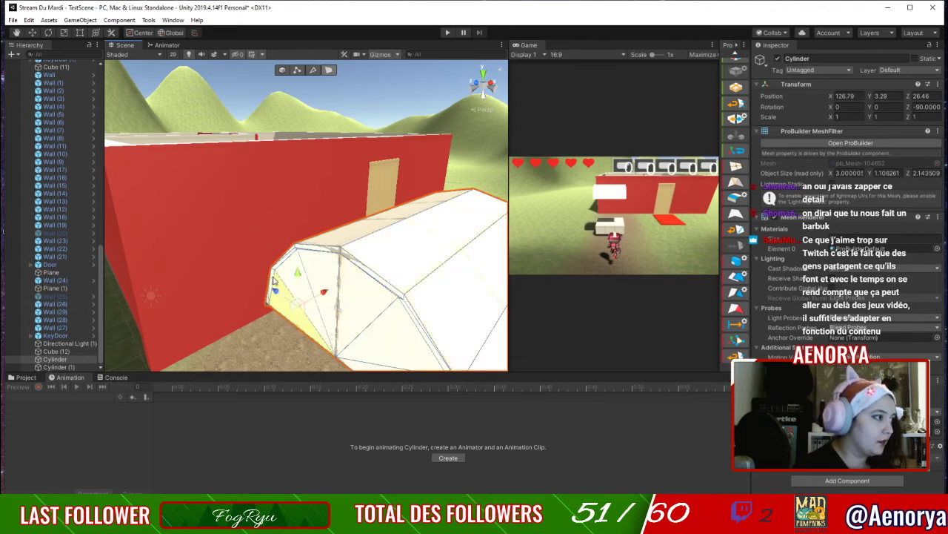
{"action": "left_click", "coordinate": [272, 277], "text": "shift"}
{"action": "left_click", "coordinate": [282, 263], "text": "shift"}
{"action": "left_click", "coordinate": [304, 247], "text": "shift"}
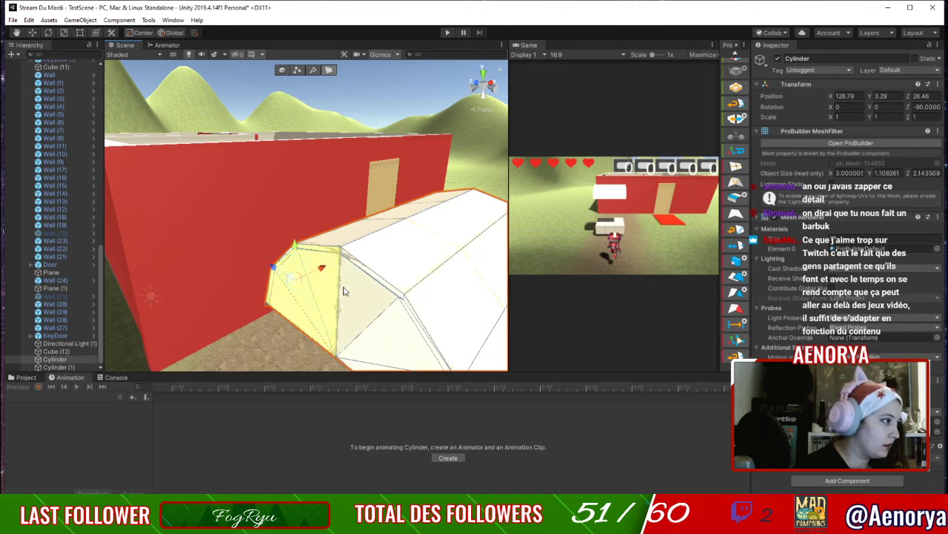
{"action": "scroll", "coordinate": [262, 309], "scroll_direction": "up", "scroll_amount": 4}
{"action": "middle_click_drag", "start_coordinate": [302, 326], "coordinate": [313, 300]}
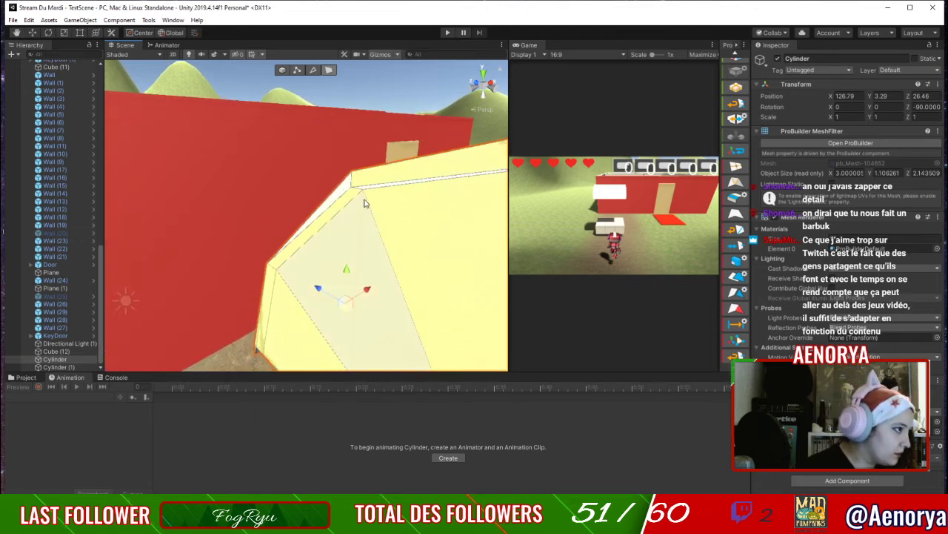
{"action": "left_click", "coordinate": [377, 190]}
{"action": "scroll", "coordinate": [443, 291], "scroll_direction": "up", "scroll_amount": 3}
{"action": "middle_click_drag", "start_coordinate": [443, 291], "coordinate": [423, 288]}
{"action": "scroll", "coordinate": [436, 288], "scroll_direction": "down", "scroll_amount": 5}
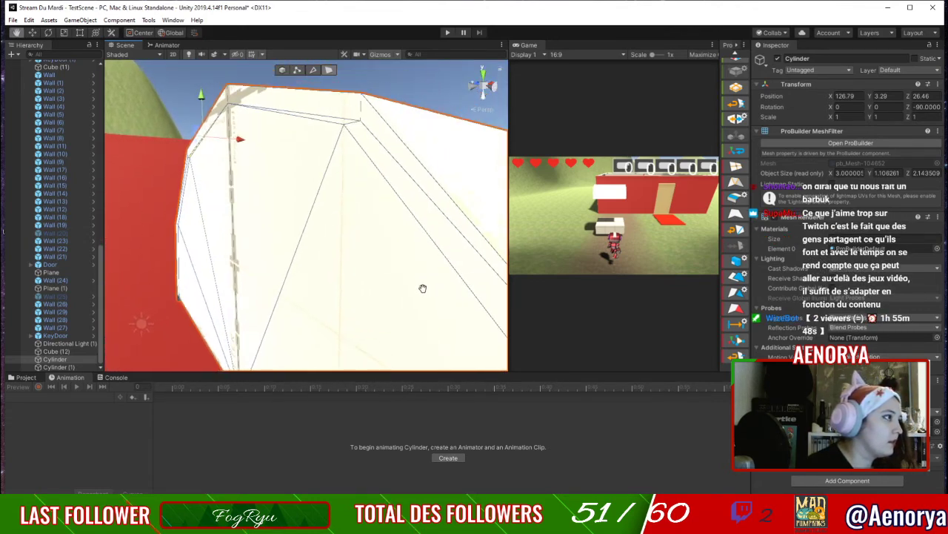
{"action": "scroll", "coordinate": [422, 287], "scroll_direction": "down", "scroll_amount": 5}
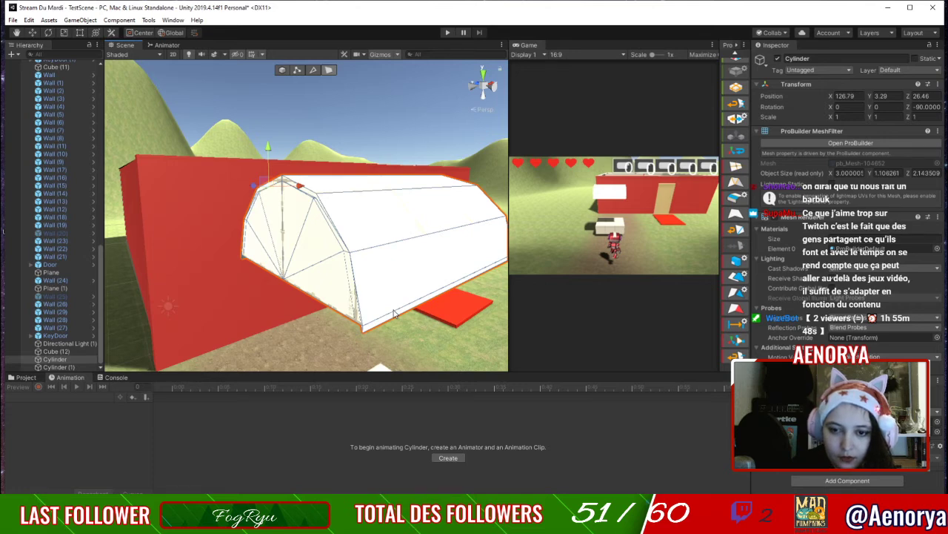
Select the triangular faces closing the near end of the original Cylinder object.
{"action": "scroll", "coordinate": [329, 279], "scroll_direction": "up", "scroll_amount": 3}
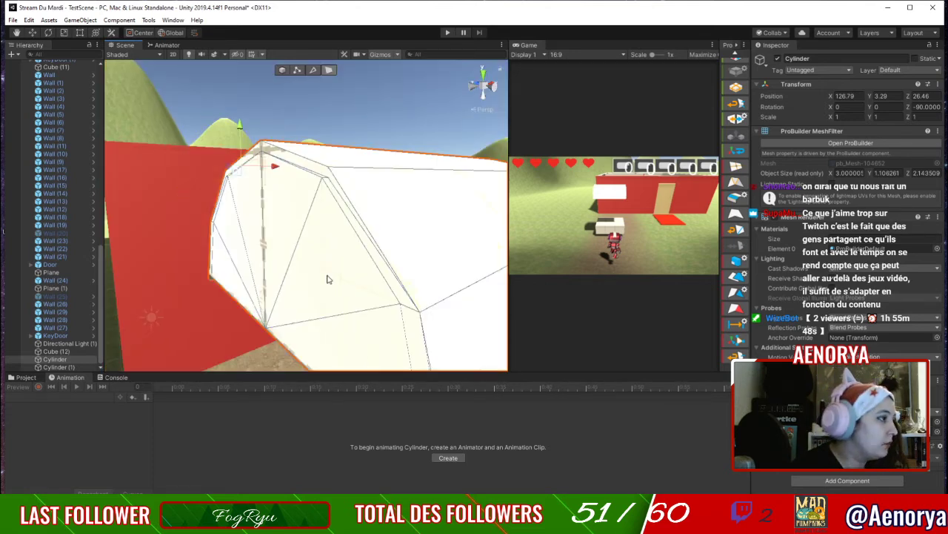
{"action": "right_click_drag", "start_coordinate": [298, 290], "coordinate": [396, 276]}
{"action": "middle_click_drag", "start_coordinate": [396, 276], "coordinate": [416, 263]}
{"action": "left_click", "coordinate": [420, 273]}
{"action": "left_click", "coordinate": [394, 227], "text": "shift"}
{"action": "left_click", "coordinate": [267, 160], "text": "shift"}
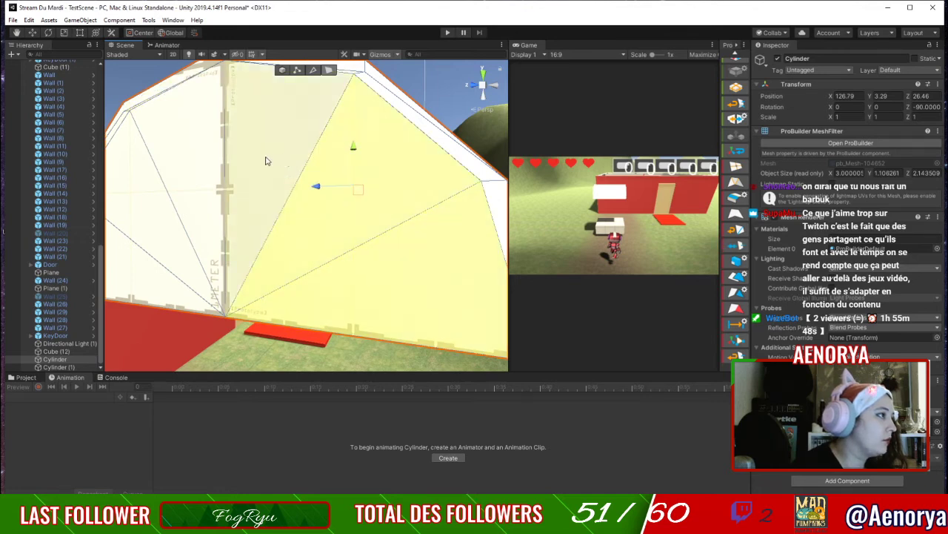
{"action": "left_click", "coordinate": [205, 174], "text": "shift"}
{"action": "left_click", "coordinate": [167, 233], "text": "shift"}
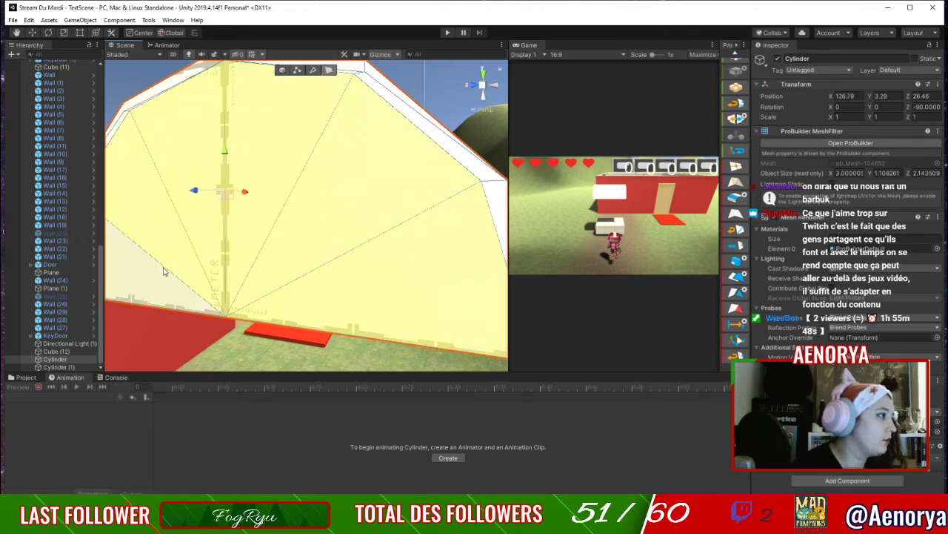
Complete the selection of the near end's triangular faces and check the narrow rim around them.
{"action": "scroll", "coordinate": [218, 277], "scroll_direction": "down", "scroll_amount": 5}
{"action": "scroll", "coordinate": [207, 284], "scroll_direction": "up", "scroll_amount": 4}
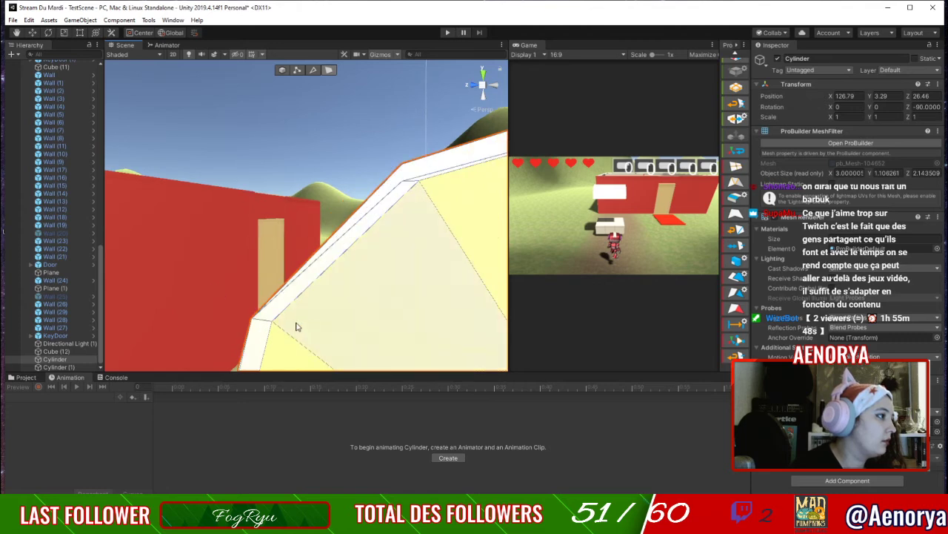
{"action": "scroll", "coordinate": [301, 318], "scroll_direction": "down", "scroll_amount": 1}
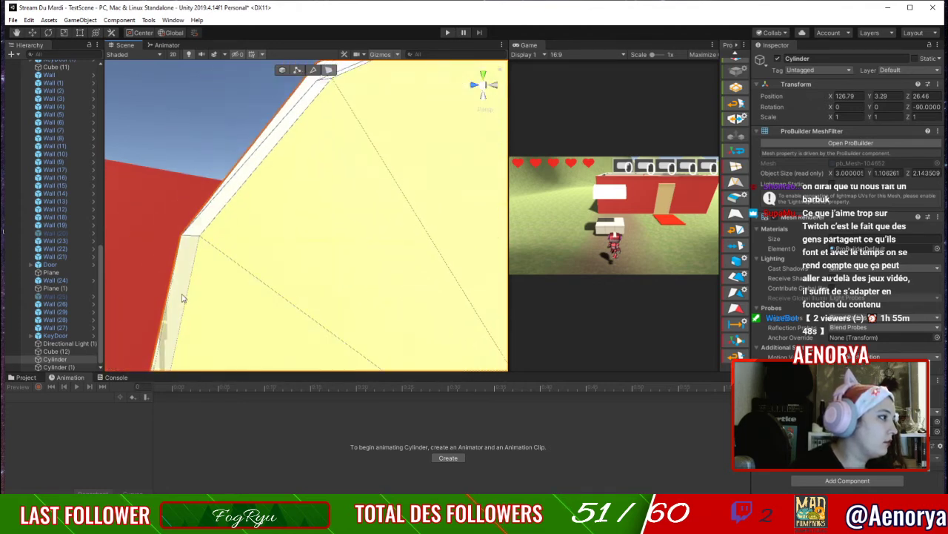
{"action": "left_click", "coordinate": [211, 221], "text": "shift"}
{"action": "middle_click_drag", "start_coordinate": [289, 233], "coordinate": [273, 253]}
{"action": "scroll", "coordinate": [281, 271], "scroll_direction": "down", "scroll_amount": 3}
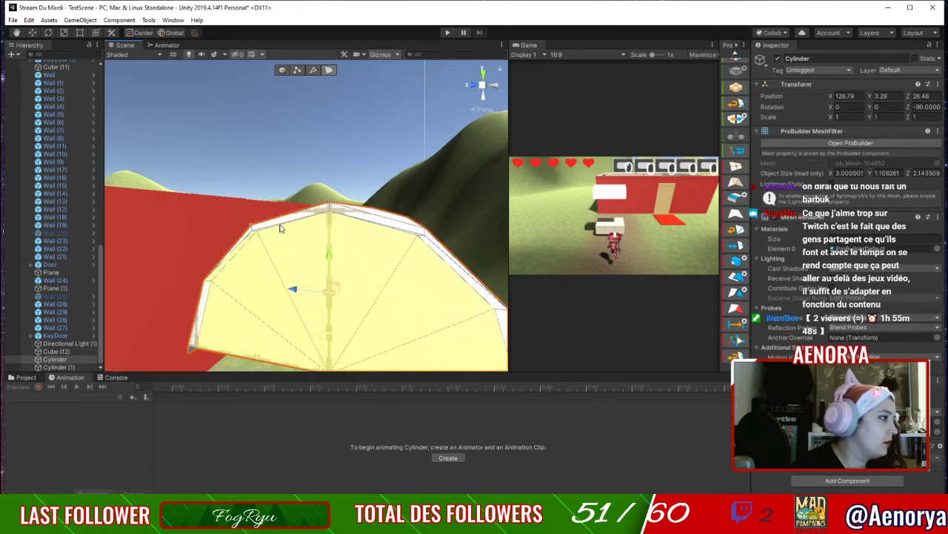
{"action": "scroll", "coordinate": [291, 259], "scroll_direction": "up", "scroll_amount": 2}
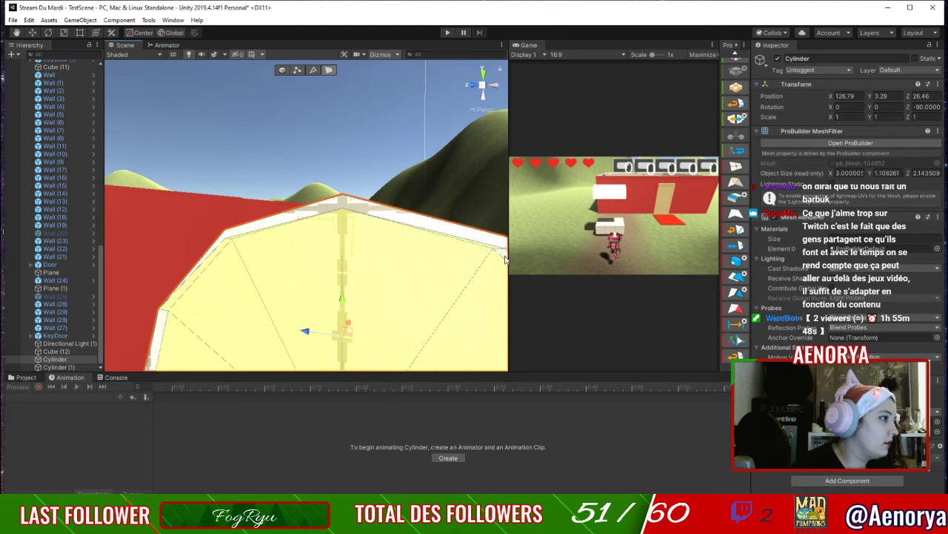
{"action": "middle_click_drag", "start_coordinate": [468, 294], "coordinate": [410, 252]}
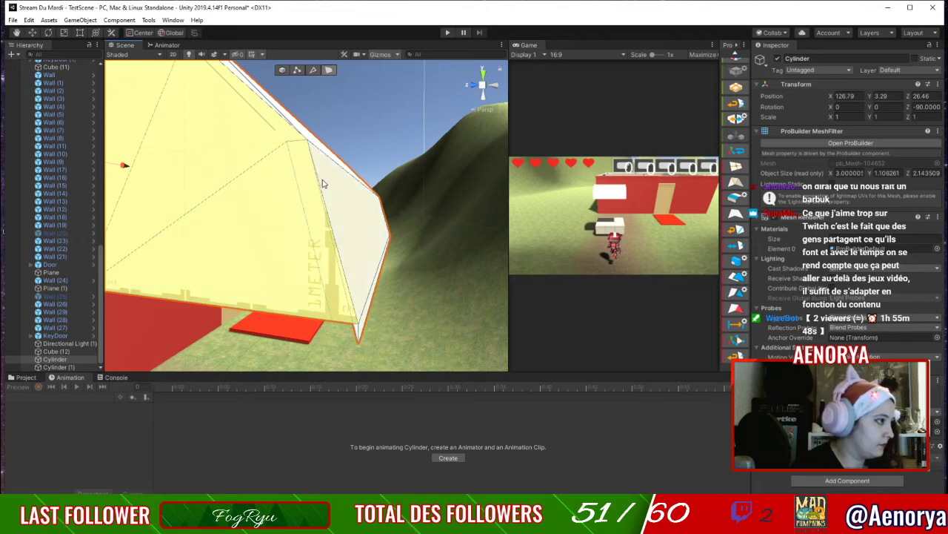
Try duplicating the half cylinder with its end faces selected and flipping the normals of the copy's end faces.
{"action": "key", "text": "ctrl+d"}
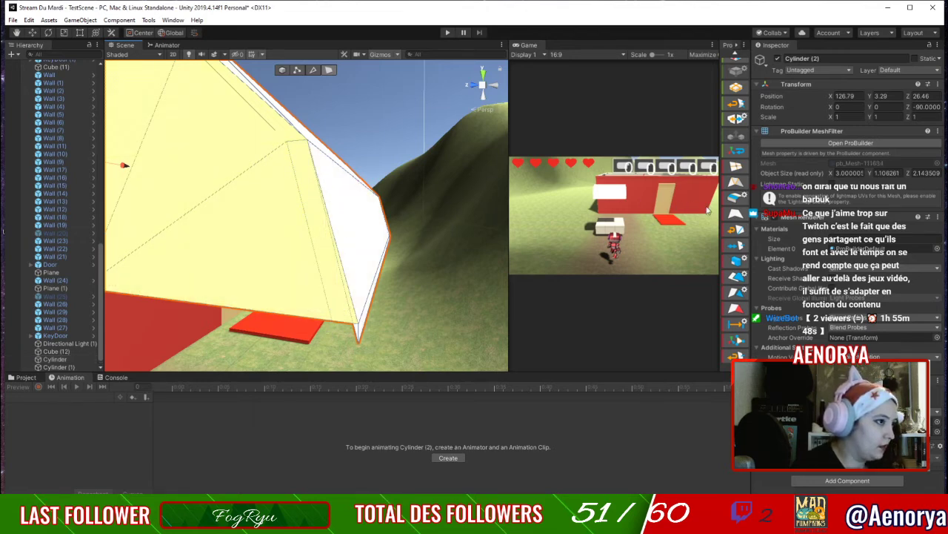
{"action": "right_click_drag", "start_coordinate": [352, 329], "coordinate": [336, 344]}
{"action": "right_click_drag", "start_coordinate": [398, 358], "coordinate": [506, 350]}
{"action": "middle_click_drag", "start_coordinate": [420, 343], "coordinate": [481, 299]}
{"action": "right_click_drag", "start_coordinate": [481, 299], "coordinate": [386, 181]}
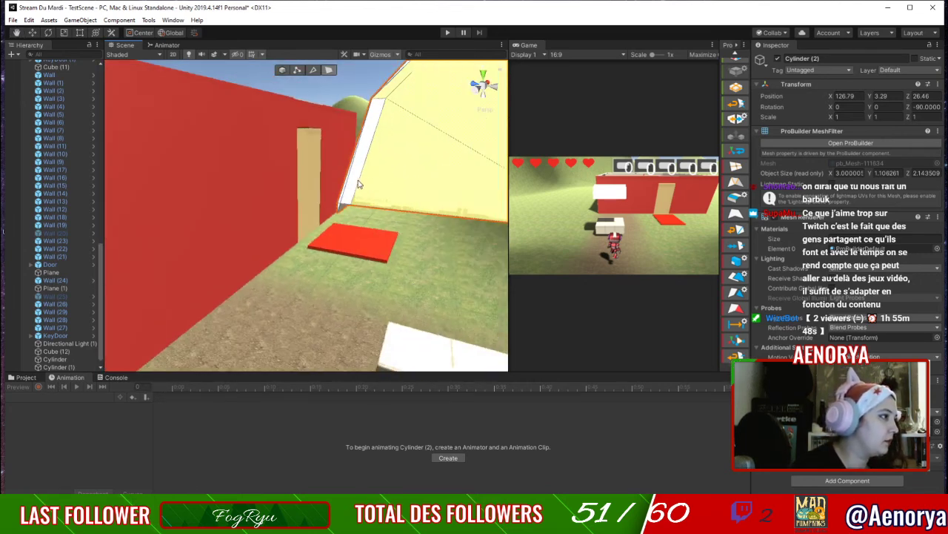
Try duplicating the half cylinder again to flip the narrow rim face at its lower end, viewing it from inside.
{"action": "left_click", "coordinate": [356, 183]}
{"action": "key", "text": "ctrl+d"}
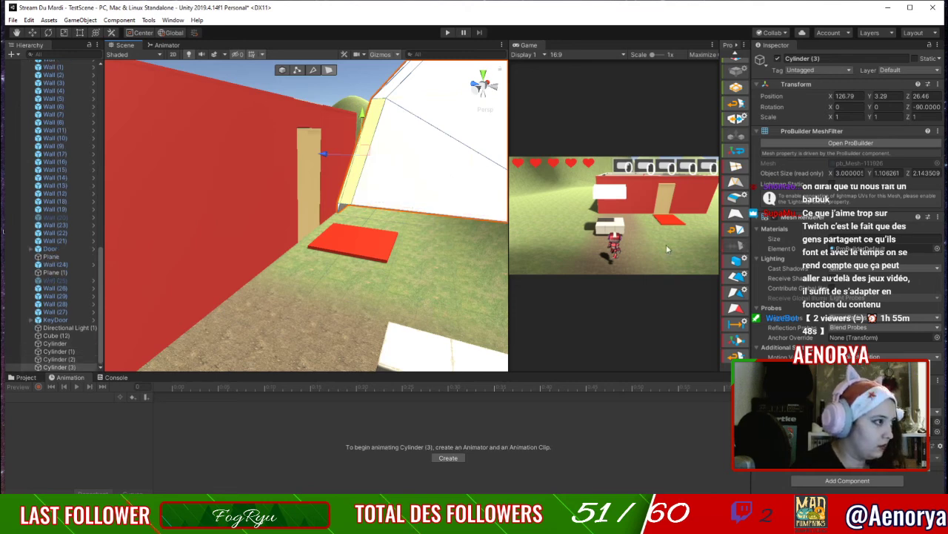
{"action": "middle_click_drag", "start_coordinate": [390, 258], "coordinate": [286, 249]}
{"action": "right_click_drag", "start_coordinate": [286, 249], "coordinate": [281, 254]}
{"action": "key", "text": "f"}
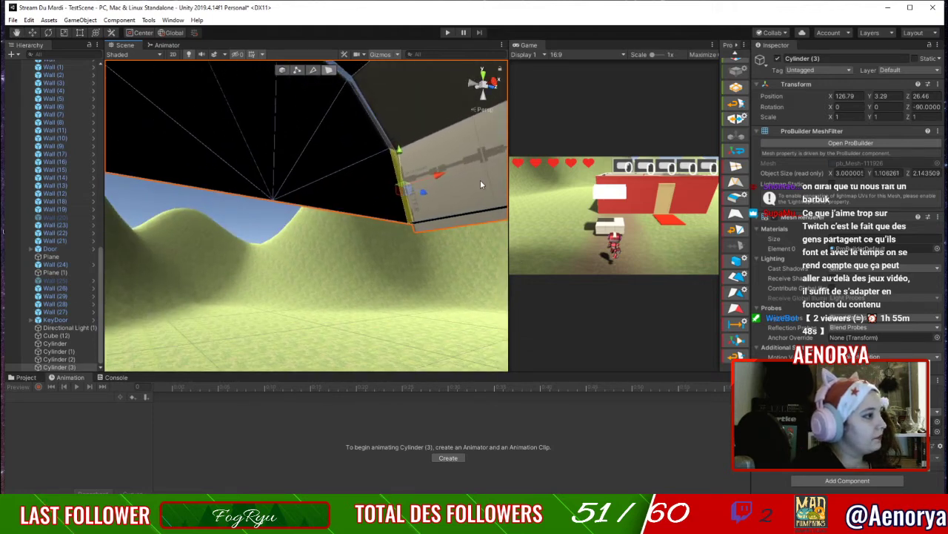
Pick a curved face of Cylinder (1) and examine the near end of the lid from inside and outside.
{"action": "left_click", "coordinate": [480, 185]}
{"action": "middle_click_drag", "start_coordinate": [397, 178], "coordinate": [378, 263]}
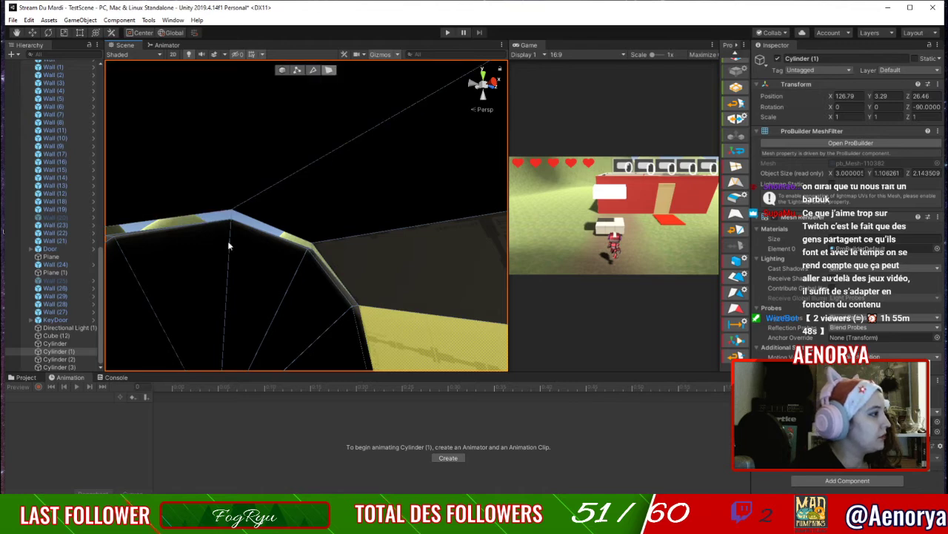
{"action": "left_click_drag", "start_coordinate": [229, 246], "coordinate": [619, 307], "text": "alt"}
{"action": "middle_click_drag", "start_coordinate": [426, 332], "coordinate": [609, 335]}
{"action": "scroll", "coordinate": [415, 242], "scroll_direction": "up", "scroll_amount": 4}
{"action": "right_click_drag", "start_coordinate": [485, 267], "coordinate": [655, 337]}
{"action": "middle_click_drag", "start_coordinate": [428, 253], "coordinate": [311, 247]}
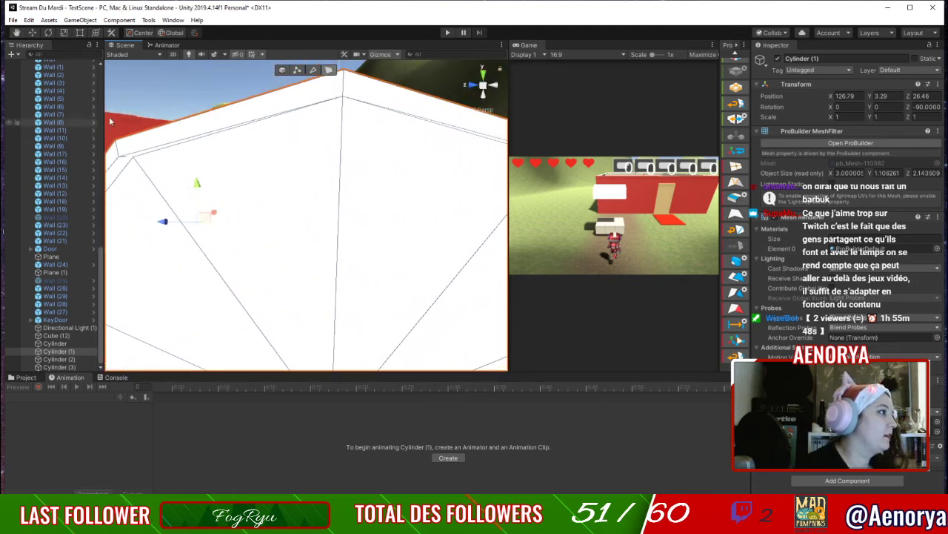
Pick narrow rim faces on Cylinder and a curved face on Cylinder (1), checking the lid's edge from inside.
{"action": "left_click", "coordinate": [141, 159]}
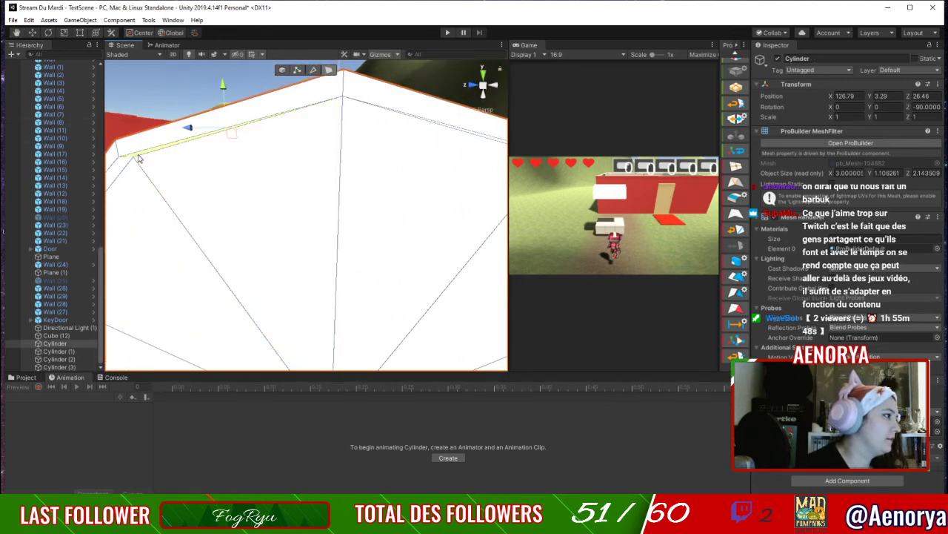
{"action": "left_click", "coordinate": [444, 125], "text": "shift"}
{"action": "scroll", "coordinate": [407, 199], "scroll_direction": "up", "scroll_amount": 5}
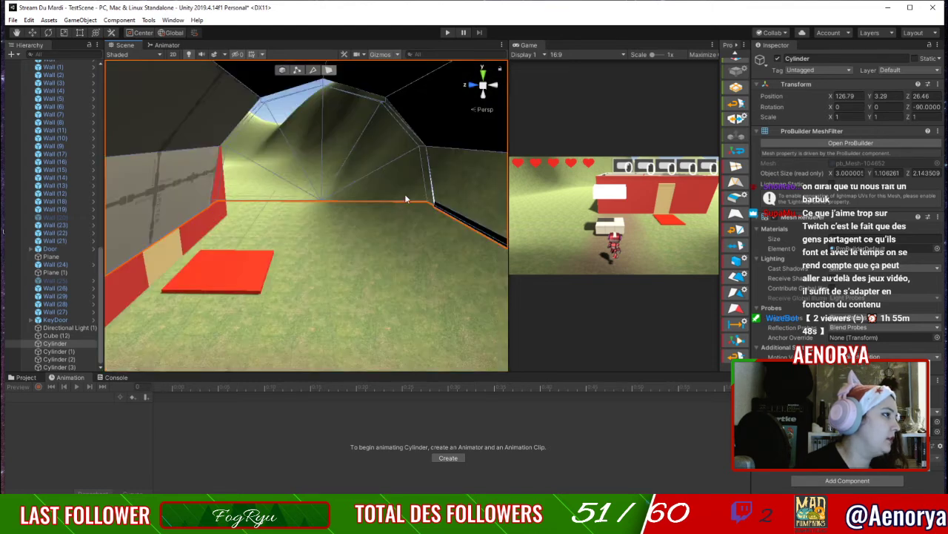
{"action": "right_click_drag", "start_coordinate": [407, 199], "coordinate": [936, 40]}
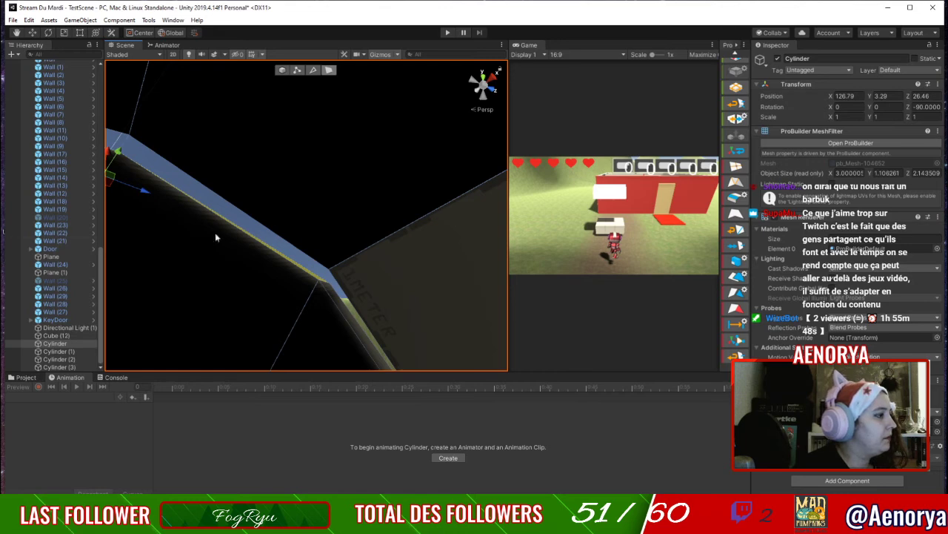
{"action": "left_click", "coordinate": [335, 236]}
{"action": "scroll", "coordinate": [371, 269], "scroll_direction": "down", "scroll_amount": 5}
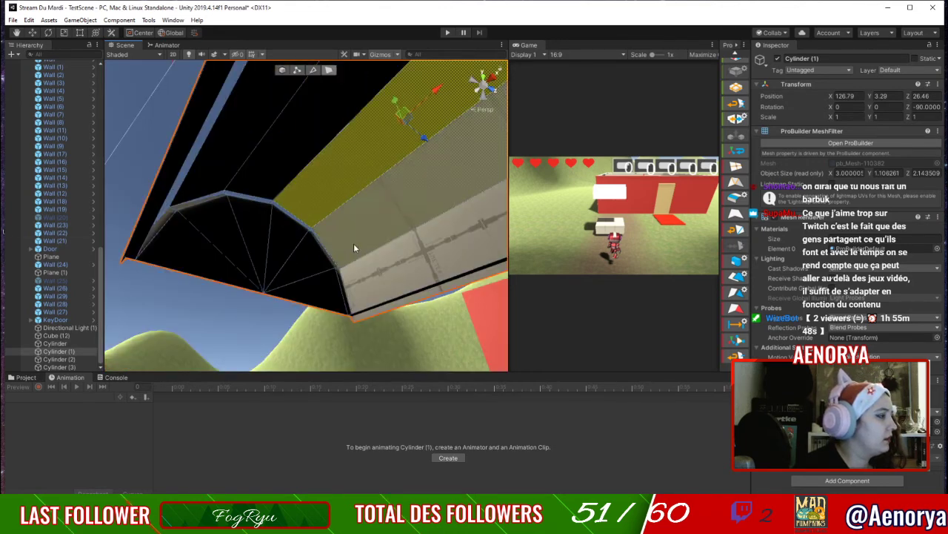
{"action": "right_click_drag", "start_coordinate": [353, 243], "coordinate": [415, 259]}
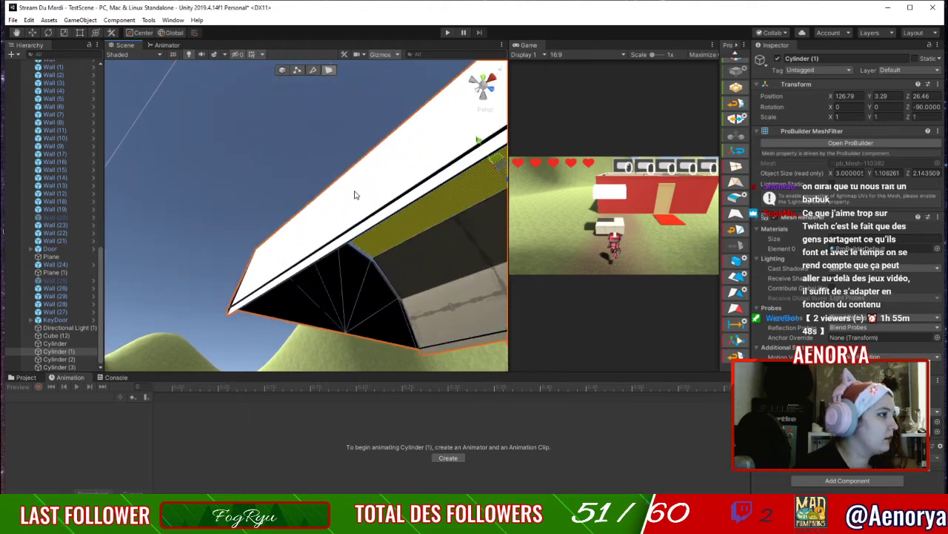
Try duplicating the half cylinder with its outer side face selected and inspect the lid's interior.
{"action": "left_click", "coordinate": [387, 193]}
{"action": "key", "text": "ctrl+d"}
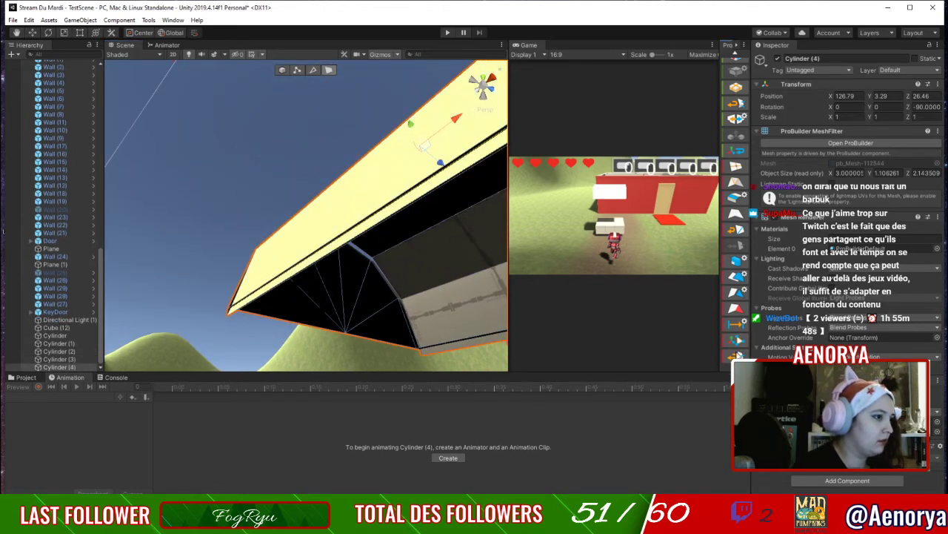
{"action": "right_click_drag", "start_coordinate": [407, 259], "coordinate": [280, 252]}
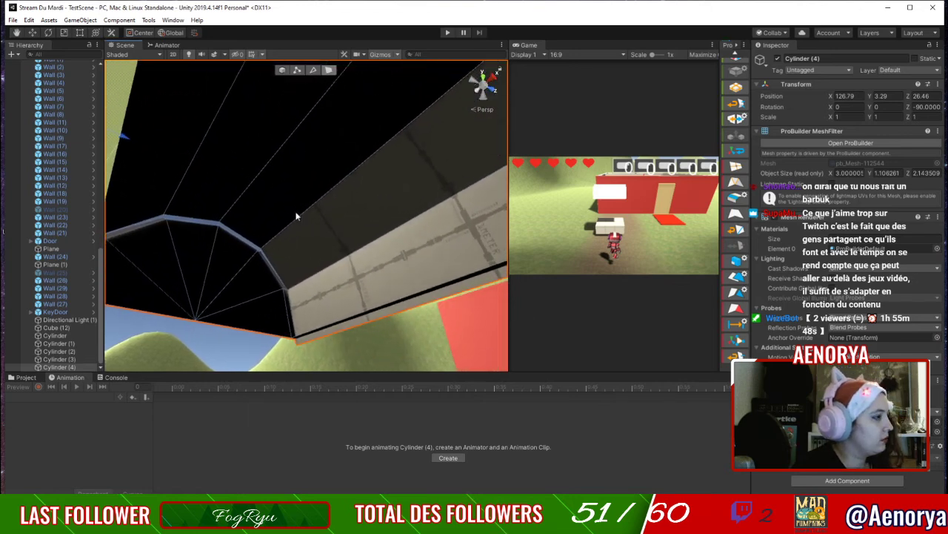
{"action": "left_click", "coordinate": [292, 242]}
{"action": "middle_click_drag", "start_coordinate": [350, 225], "coordinate": [463, 234]}
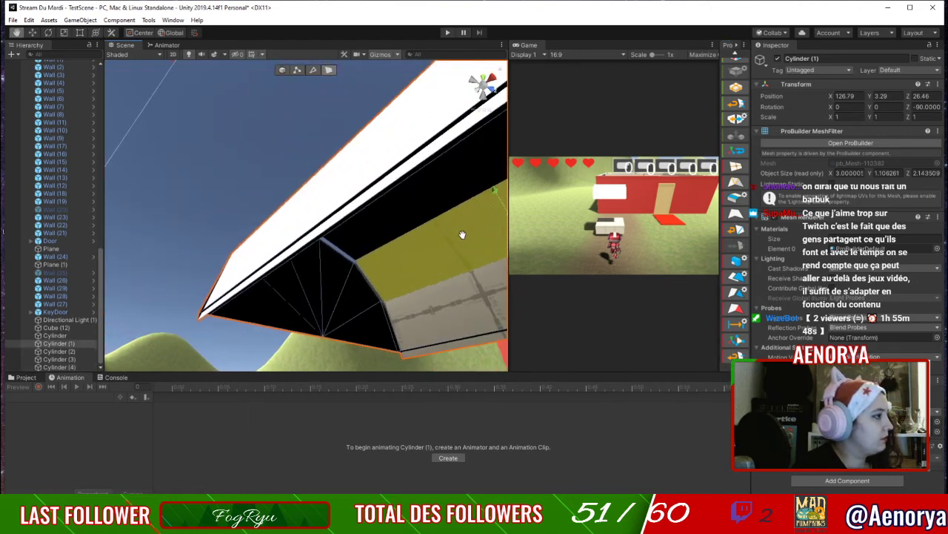
Cycle through the overlapping cylinder copies at the outer side face to reach Cylinder (1).
{"action": "left_click", "coordinate": [296, 226]}
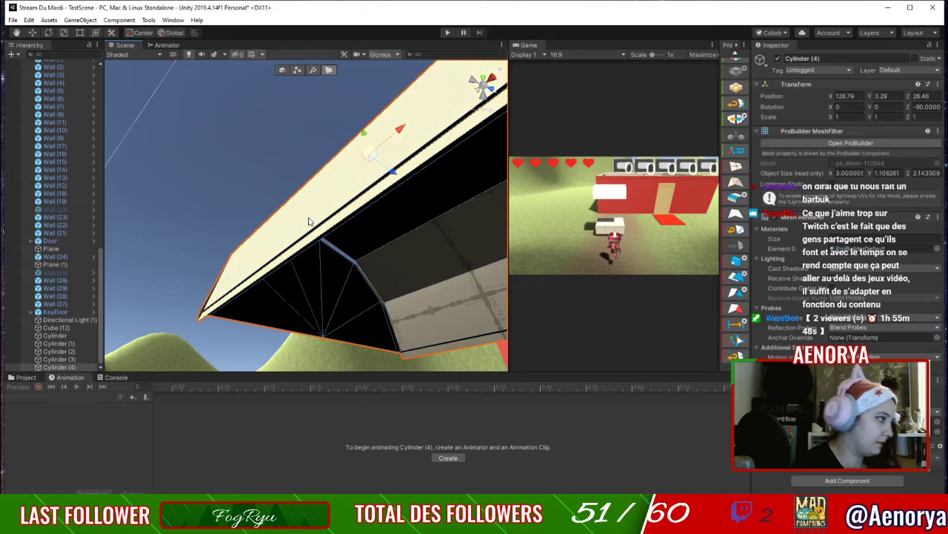
{"action": "left_click", "coordinate": [329, 214]}
{"action": "left_click", "coordinate": [330, 213]}
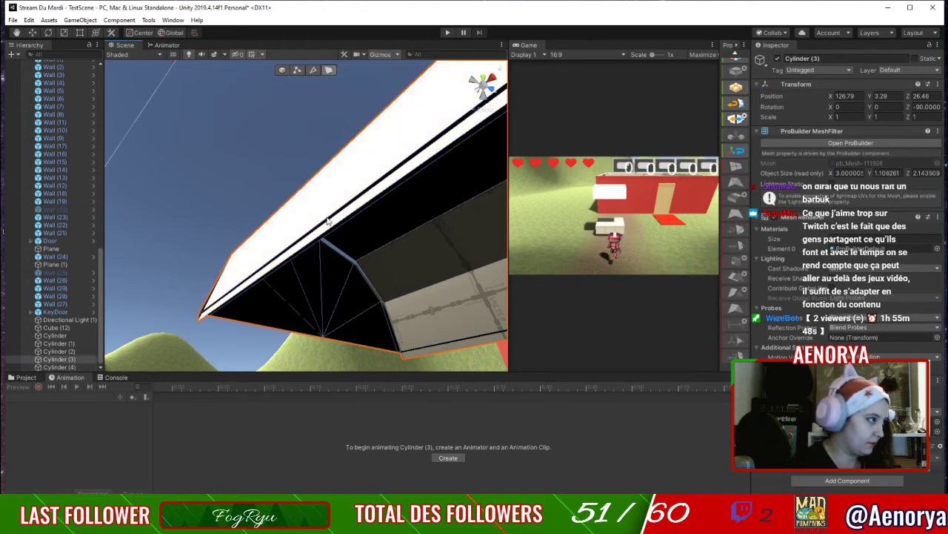
{"action": "left_click", "coordinate": [329, 213]}
{"action": "left_click", "coordinate": [328, 212]}
{"action": "left_click", "coordinate": [327, 211]}
{"action": "left_click", "coordinate": [326, 212]}
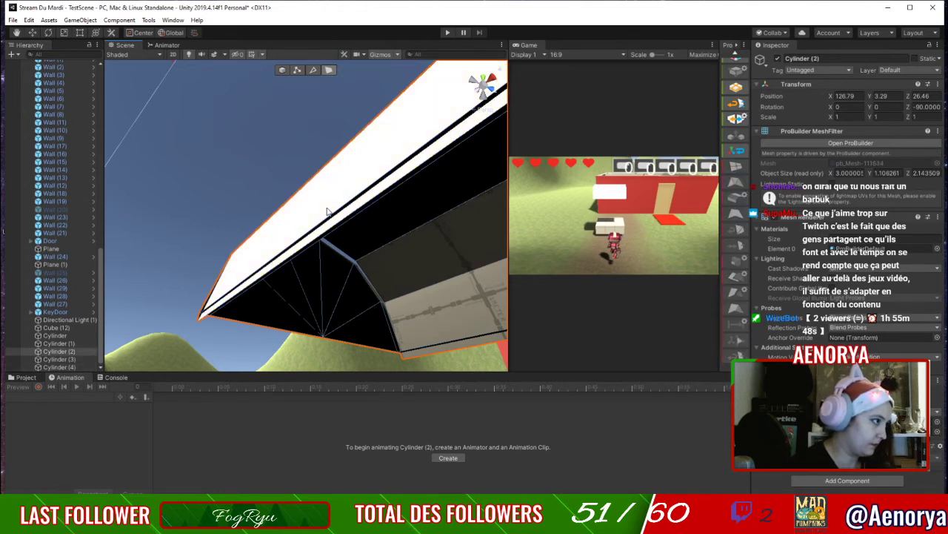
{"action": "left_click", "coordinate": [327, 212]}
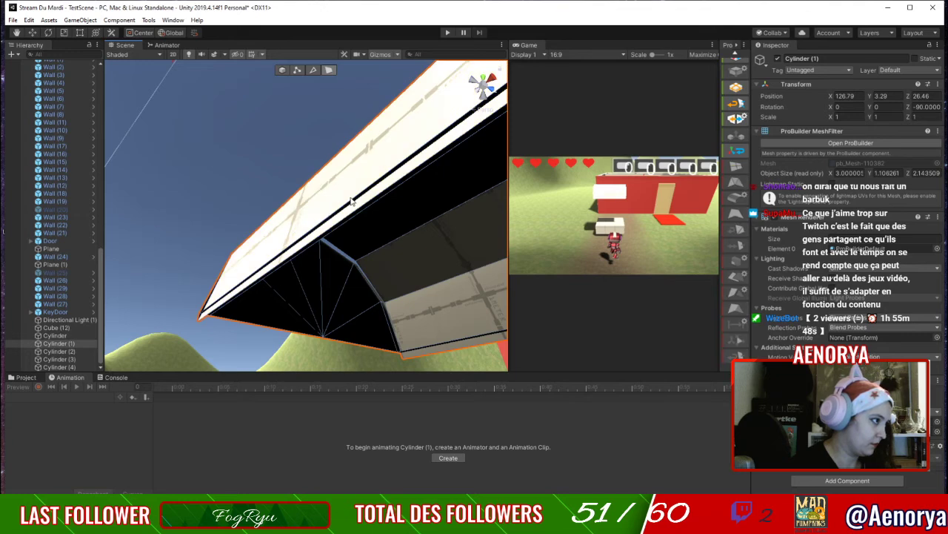
Try duplicating Cylinder (1) with its outer side face selected, flip that face's normals, and check it from inside.
{"action": "left_click", "coordinate": [352, 198]}
{"action": "key", "text": "ctrl+d"}
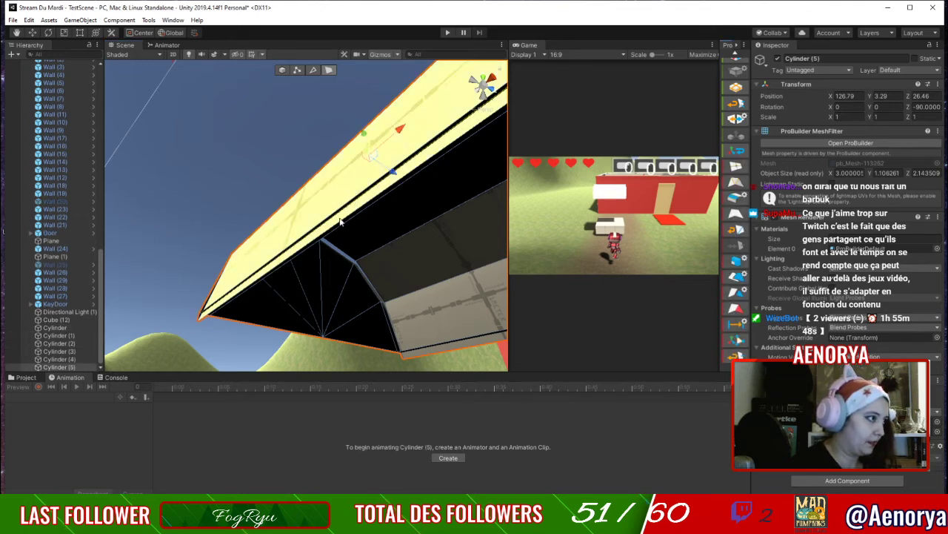
{"action": "middle_click_drag", "start_coordinate": [341, 222], "coordinate": [197, 232]}
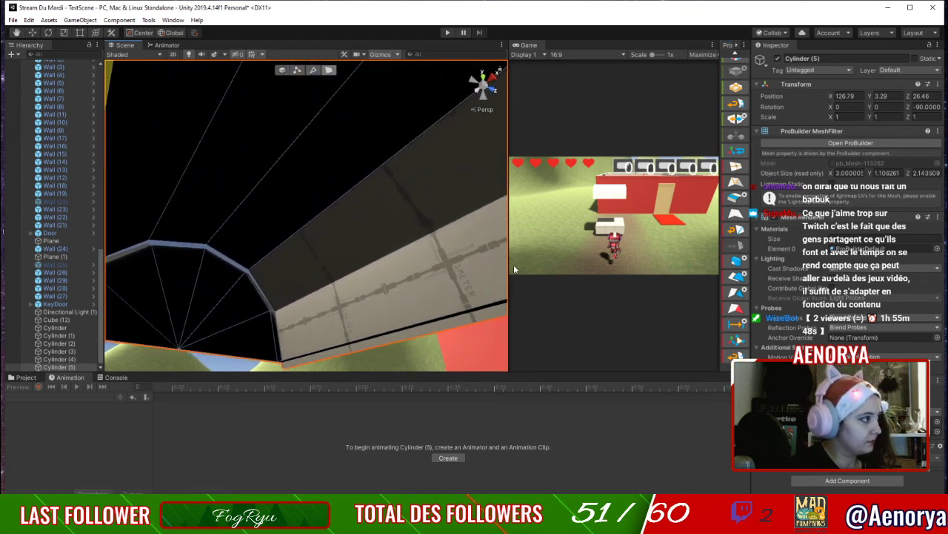
{"action": "left_click_drag", "start_coordinate": [514, 269], "coordinate": [249, 252], "text": "alt"}
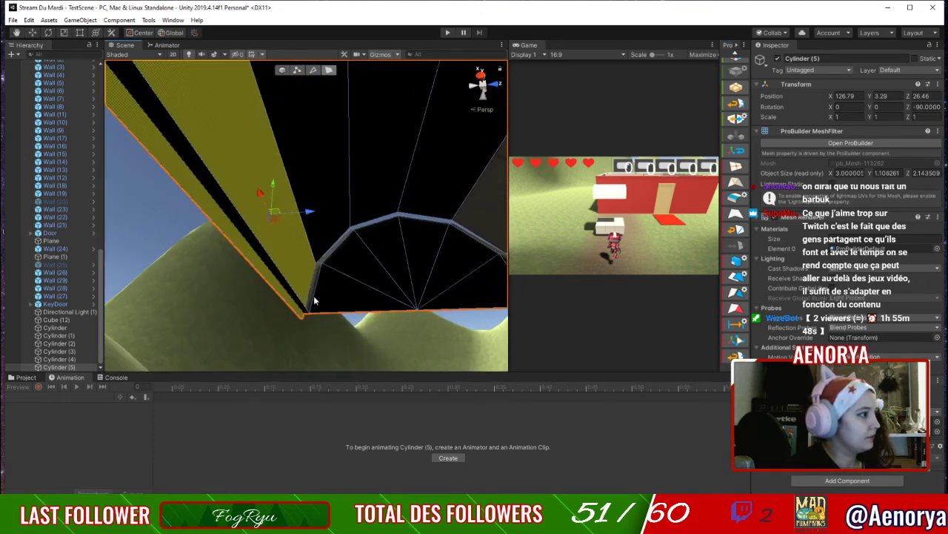
Try moving the narrow lower face of the newest copy vertically, and undo the move.
{"action": "left_click", "coordinate": [314, 300]}
{"action": "left_click", "coordinate": [275, 259]}
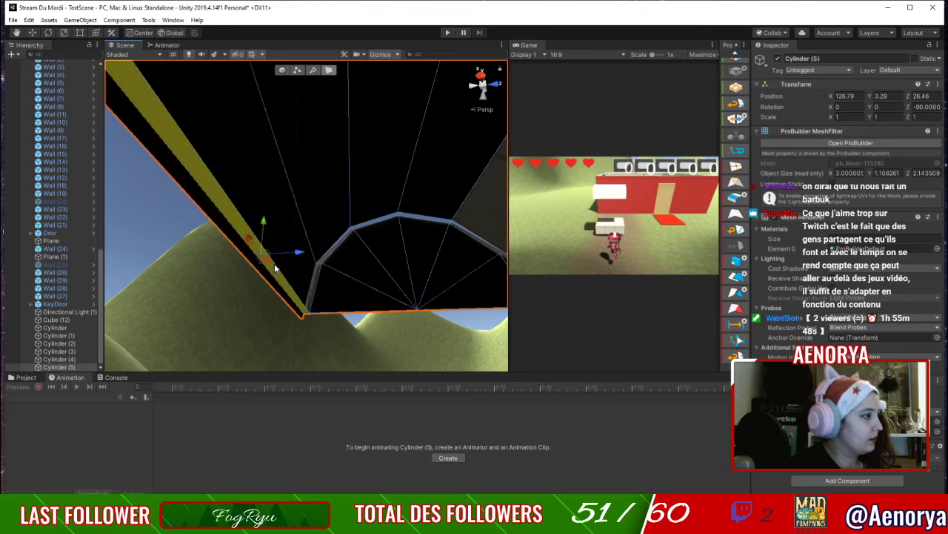
{"action": "left_click_drag", "start_coordinate": [266, 222], "coordinate": [268, 225]}
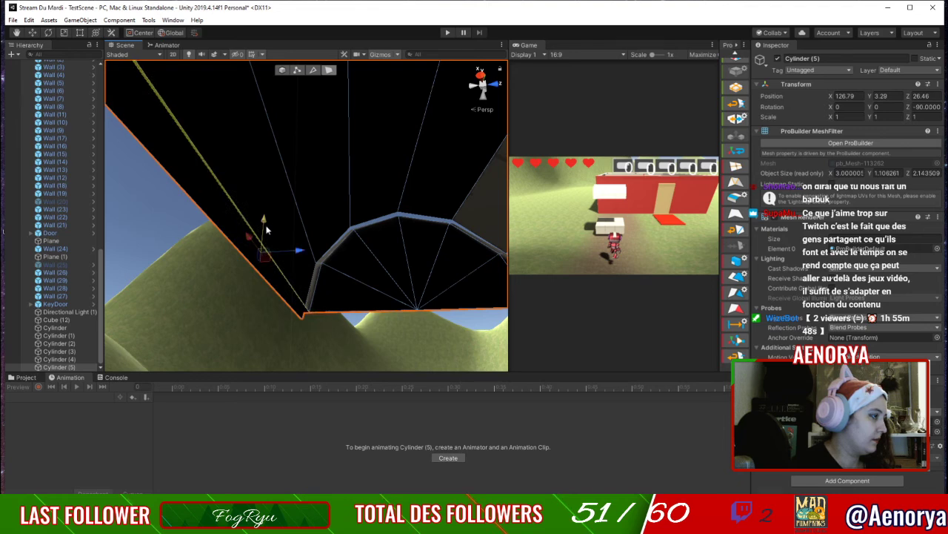
{"action": "key", "text": "ctrl+z"}
Undo the extra half-cylinder copies and their face flips, back to only Cylinder and Cylinder (1).
{"action": "right_click_drag", "start_coordinate": [306, 183], "coordinate": [321, 356]}
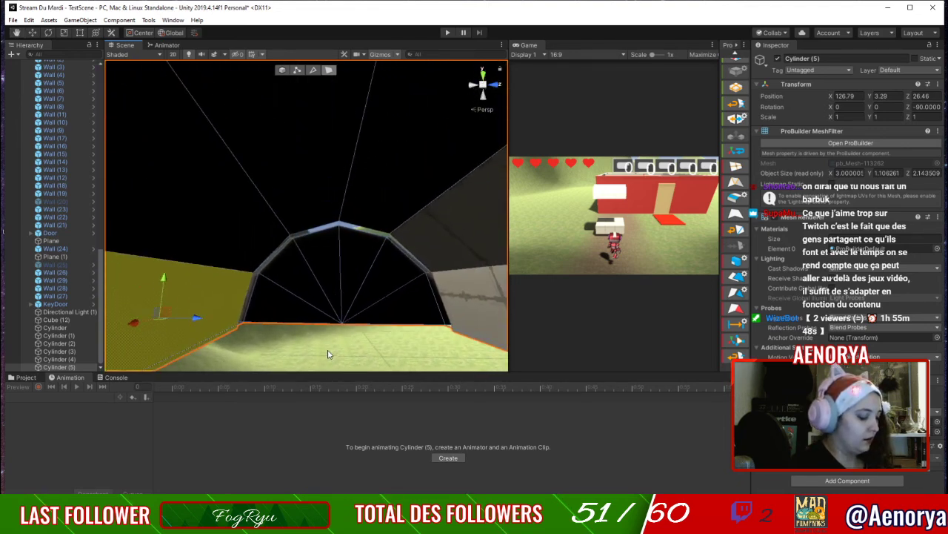
{"action": "key", "text": "ctrl+z"}
{"action": "key", "text": "ctrl+z"}
{"action": "key", "text": "ctrl+z"}
{"action": "key", "text": "ctrl+z"}
{"action": "key", "text": "ctrl+z"}
{"action": "key", "text": "ctrl+z"}
{"action": "key", "text": "ctrl+z"}
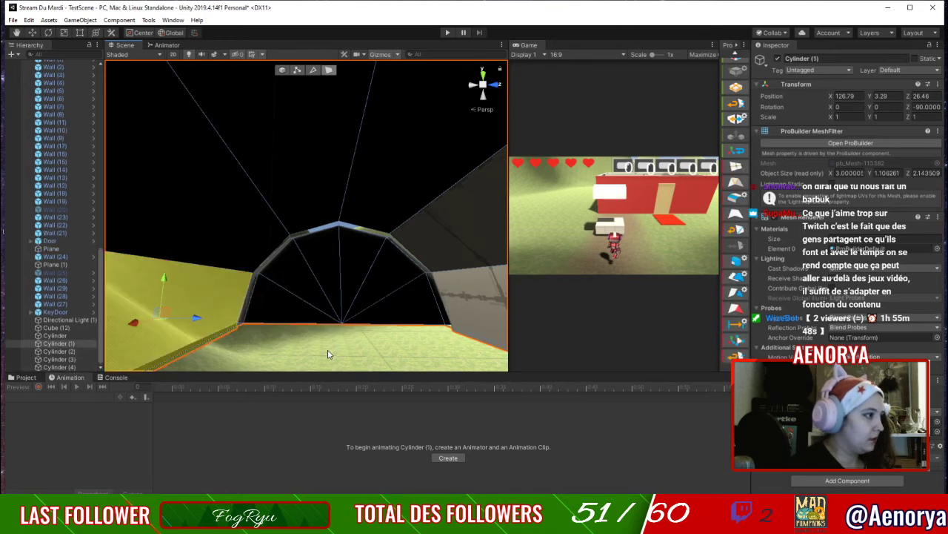
{"action": "key", "text": "ctrl+z"}
{"action": "key", "text": "ctrl+z"}
{"action": "key", "text": "ctrl+z"}
{"action": "key", "text": "ctrl+z"}
{"action": "key", "text": "ctrl+z"}
{"action": "key", "text": "ctrl+z"}
{"action": "key", "text": "ctrl+z"}
{"action": "key", "text": "ctrl+z"}
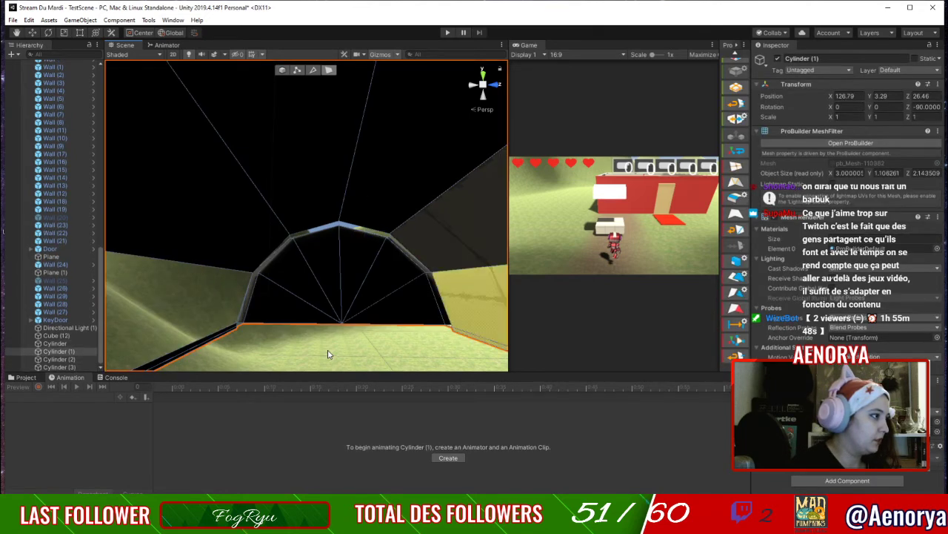
{"action": "key", "text": "ctrl+z"}
{"action": "key", "text": "ctrl+z"}
{"action": "key", "text": "ctrl+z"}
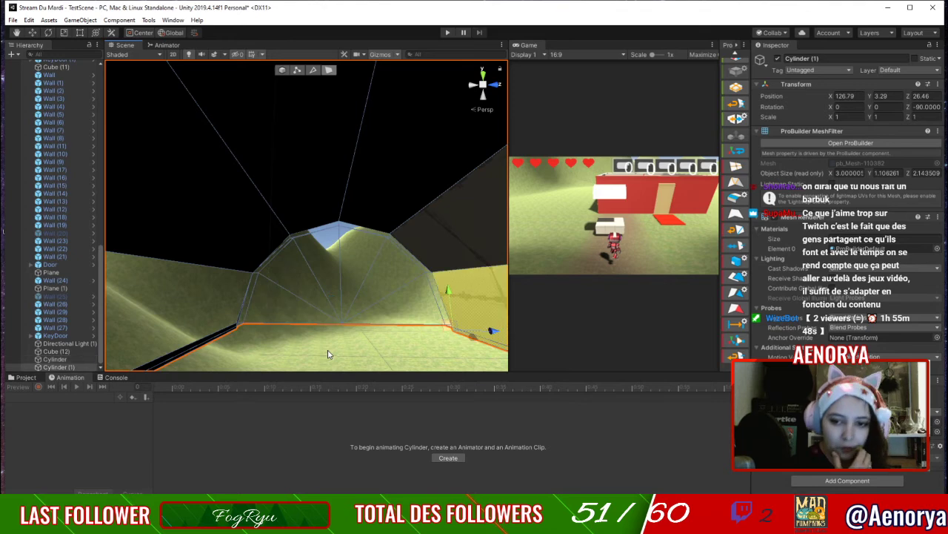
Undo the Cylinder (1) copy and the earlier edits to Cylinder, back to the plain half-cylinder.
{"action": "key", "text": "ctrl+z"}
{"action": "key", "text": "ctrl+z"}
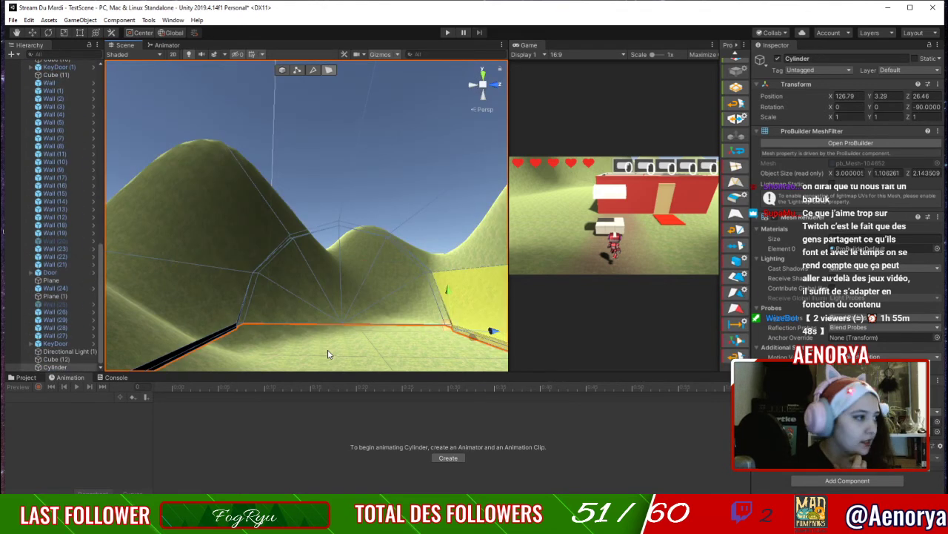
{"action": "key", "text": "ctrl+z"}
{"action": "key", "text": "ctrl+z"}
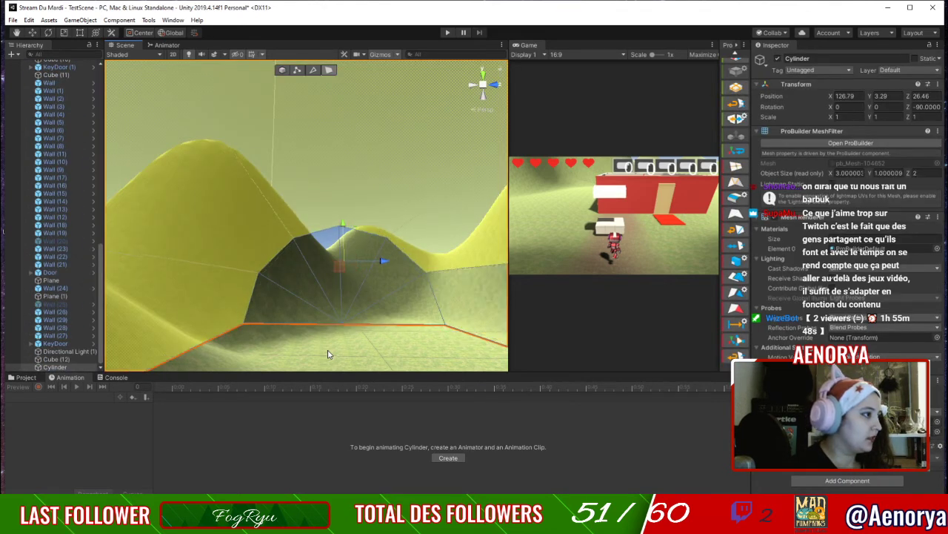
{"action": "right_click_drag", "start_coordinate": [359, 269], "coordinate": [345, 311]}
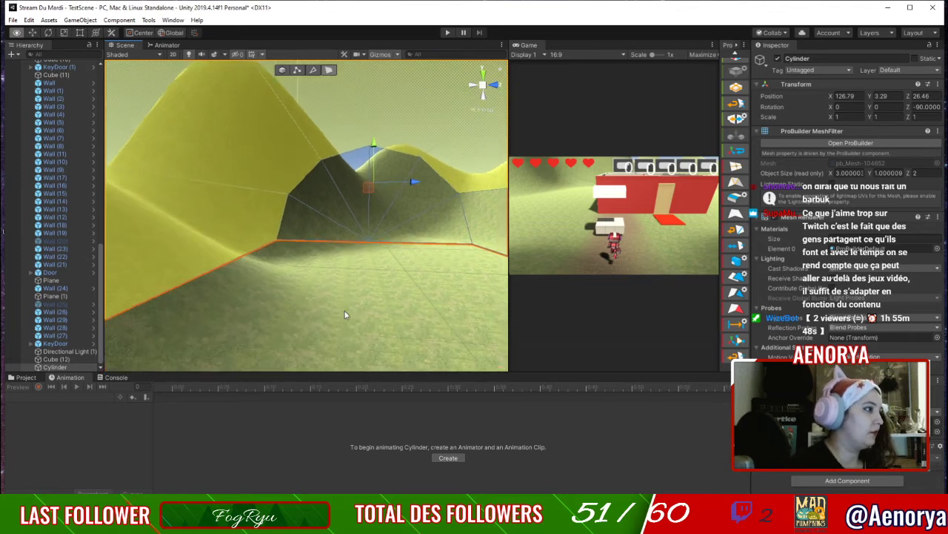
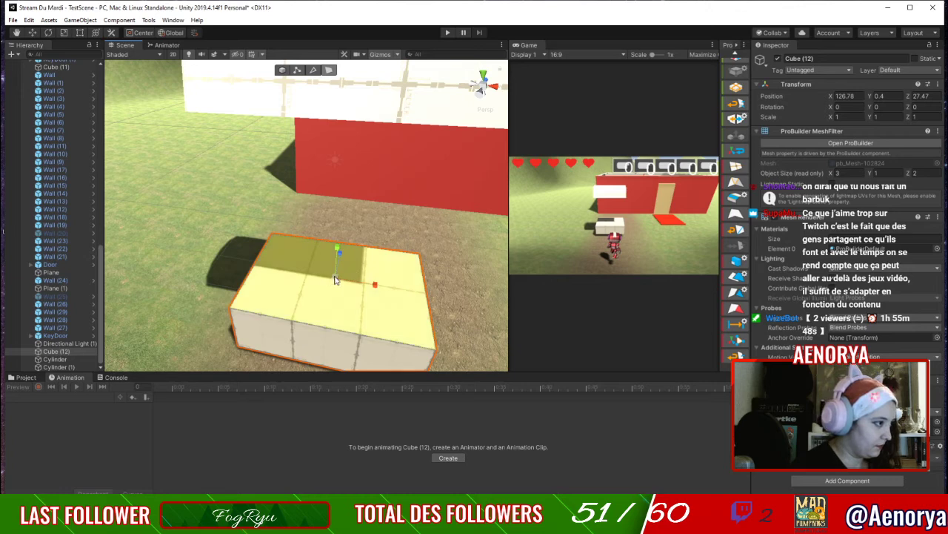
Inset the top face of Cube (12) and sink the inner face to hollow out the chest's box.
{"action": "left_click_drag", "start_coordinate": [334, 279], "coordinate": [333, 279], "text": "shift"}
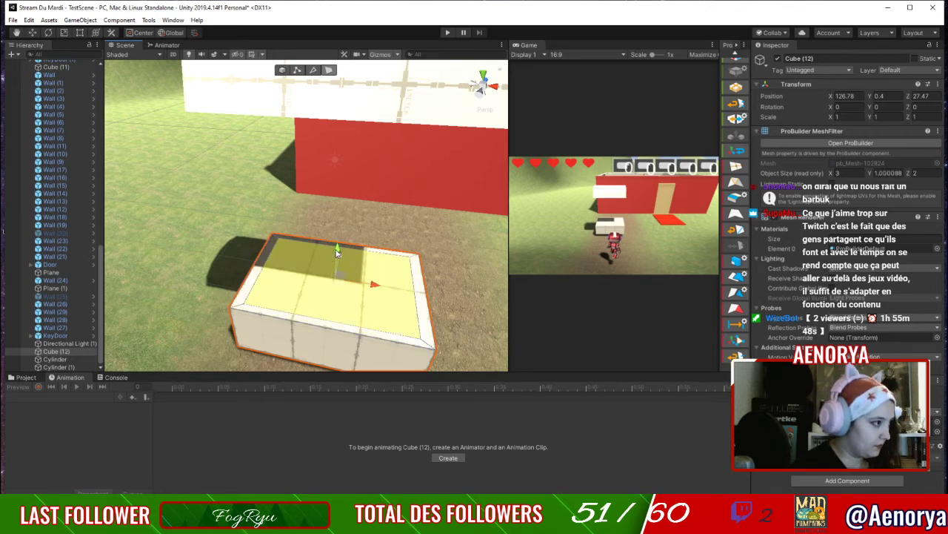
{"action": "left_click_drag", "start_coordinate": [335, 247], "coordinate": [351, 300]}
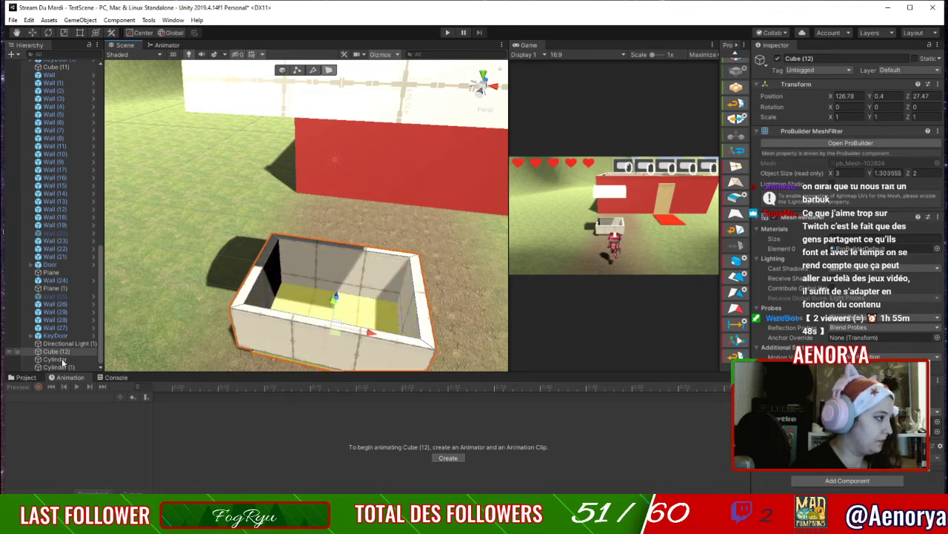
Try deleting and then moving the upper front face of Cylinder, undoing each attempt.
{"action": "left_click", "coordinate": [64, 359]}
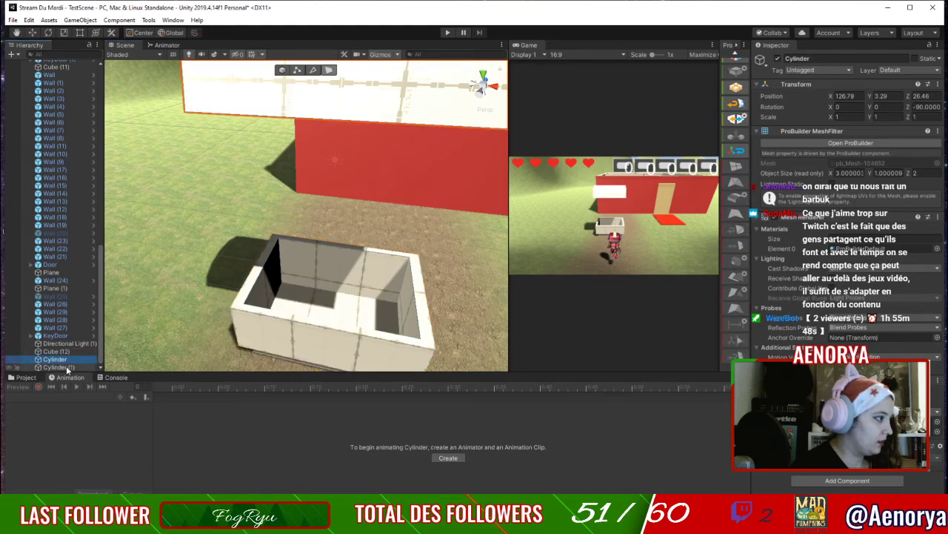
{"action": "double_click", "coordinate": [66, 367]}
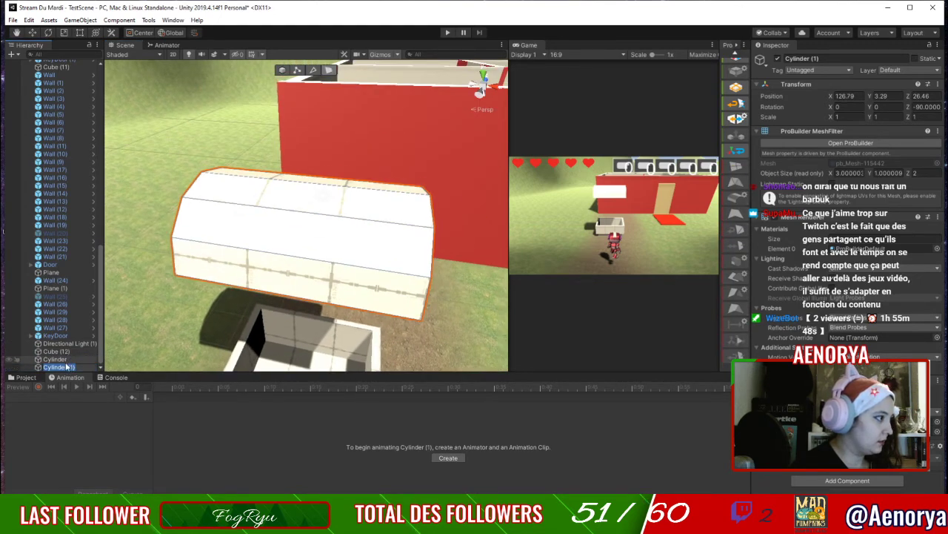
{"action": "double_click", "coordinate": [63, 359]}
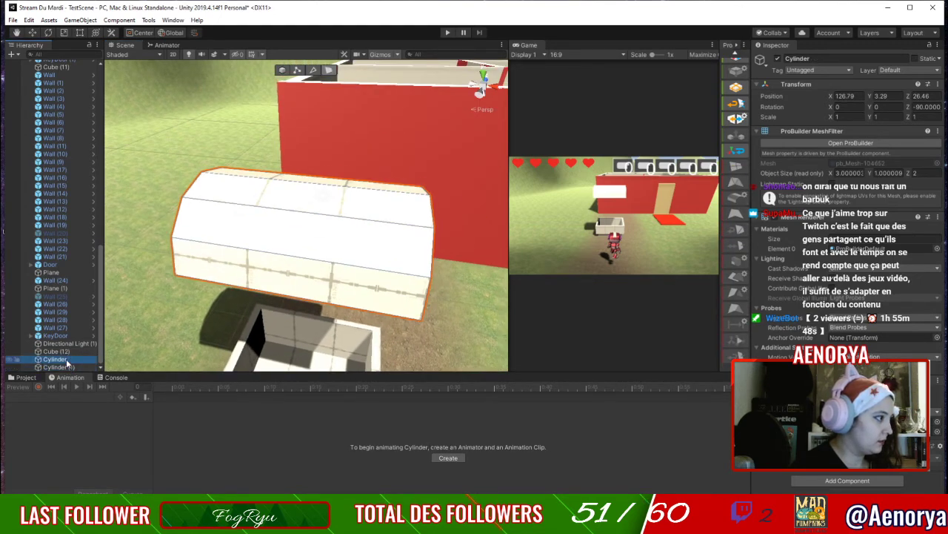
{"action": "left_click", "coordinate": [312, 208]}
{"action": "key", "text": "Delete"}
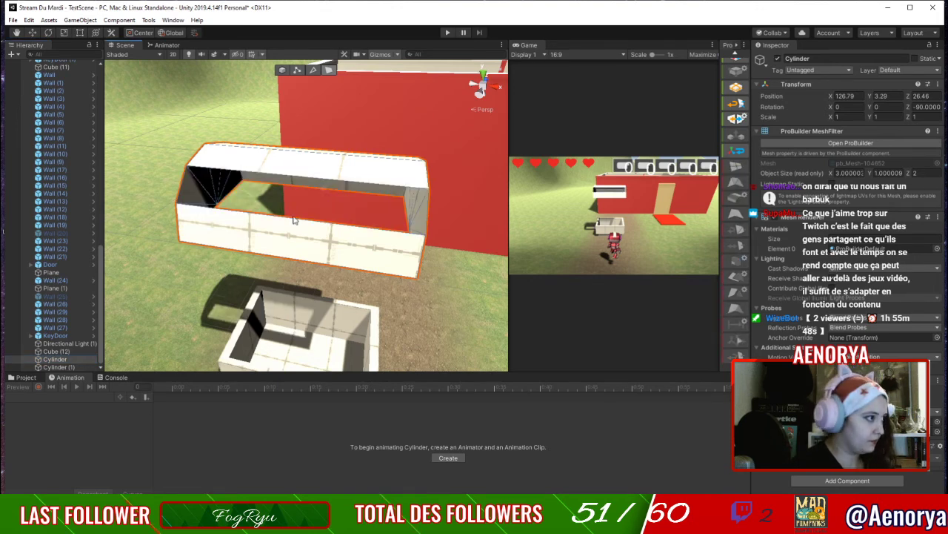
{"action": "key", "text": "ctrl+z"}
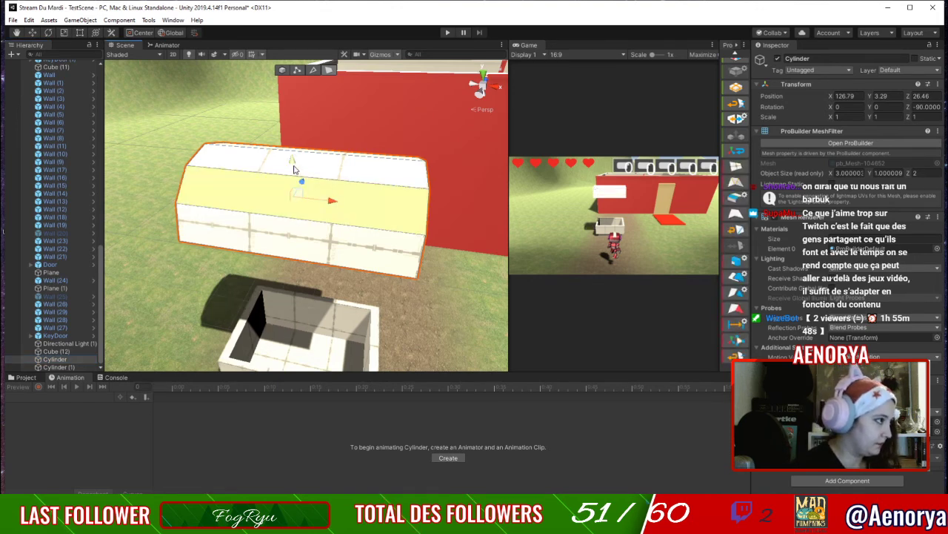
{"action": "left_click_drag", "start_coordinate": [300, 169], "coordinate": [306, 194]}
{"action": "key", "text": "ctrl+z"}
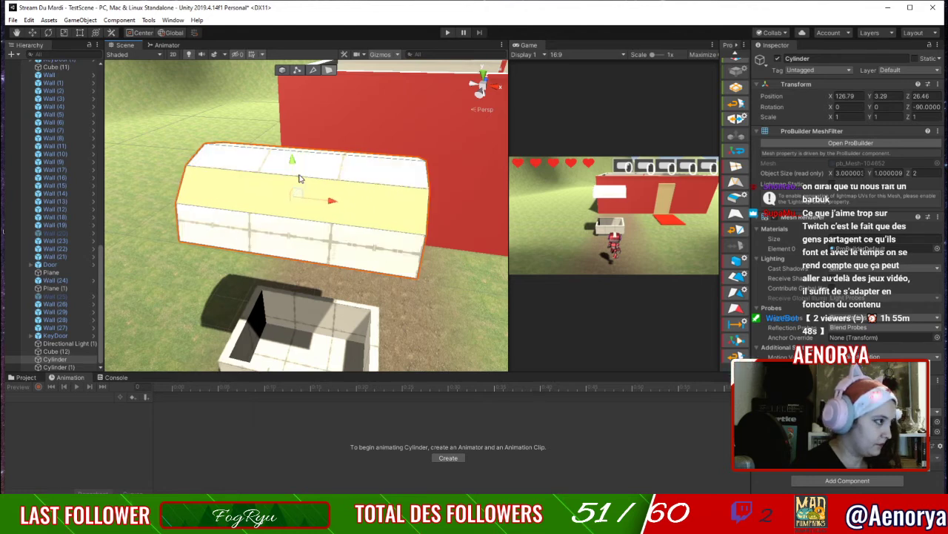
Reselect Cylinder with its upper side face active and try flipping that face's normals.
{"action": "left_click", "coordinate": [283, 70]}
{"action": "right_click_drag", "start_coordinate": [399, 218], "coordinate": [343, 192]}
{"action": "middle_click_drag", "start_coordinate": [343, 192], "coordinate": [455, 277]}
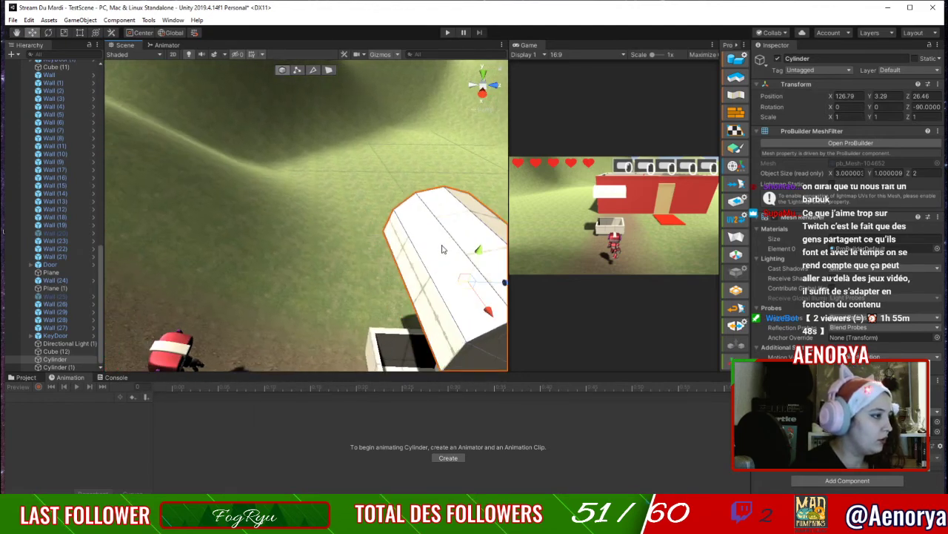
{"action": "left_click", "coordinate": [441, 249]}
{"action": "left_click", "coordinate": [331, 70]}
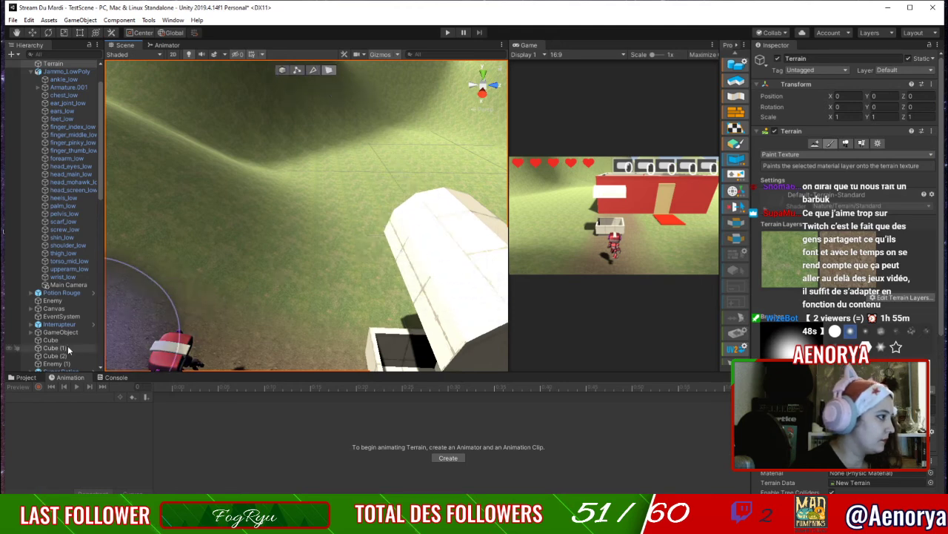
{"action": "scroll", "coordinate": [70, 361], "scroll_direction": "down", "scroll_amount": 10}
{"action": "scroll", "coordinate": [70, 361], "scroll_direction": "down", "scroll_amount": 7}
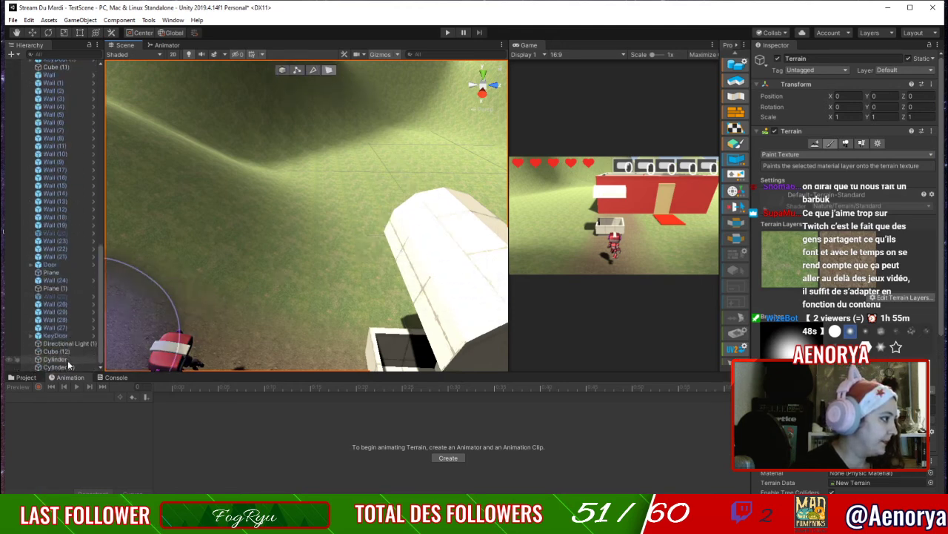
{"action": "left_click", "coordinate": [65, 359]}
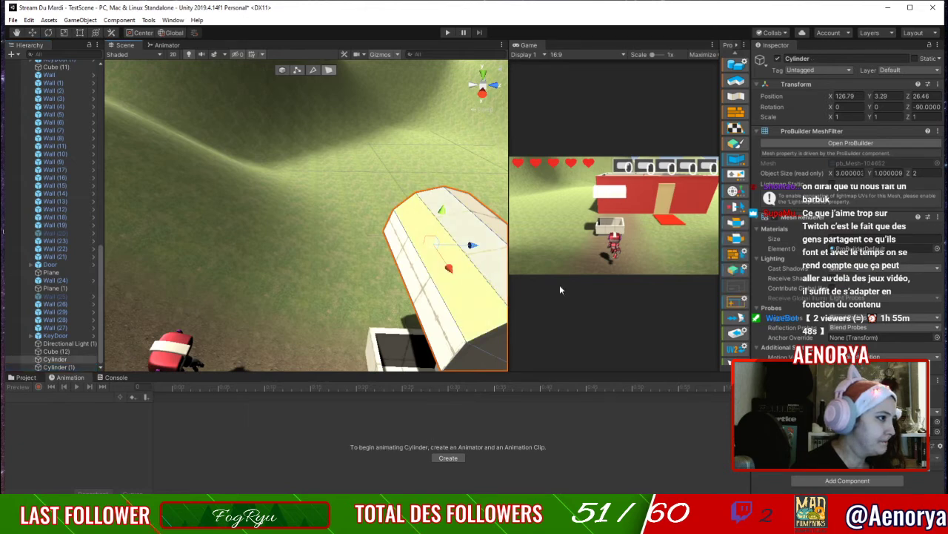
{"action": "scroll", "coordinate": [733, 352], "scroll_direction": "down", "scroll_amount": 5}
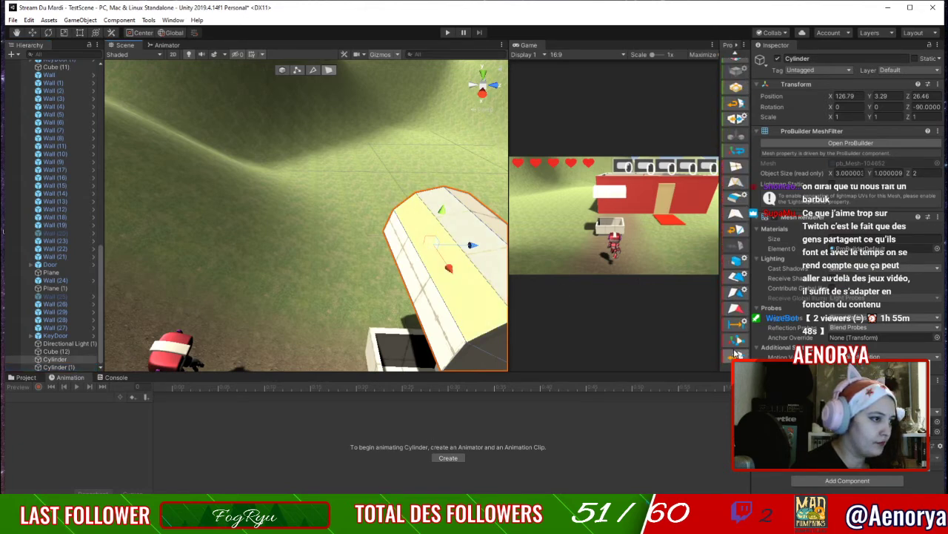
{"action": "left_click", "coordinate": [739, 356]}
{"action": "left_click", "coordinate": [738, 356]}
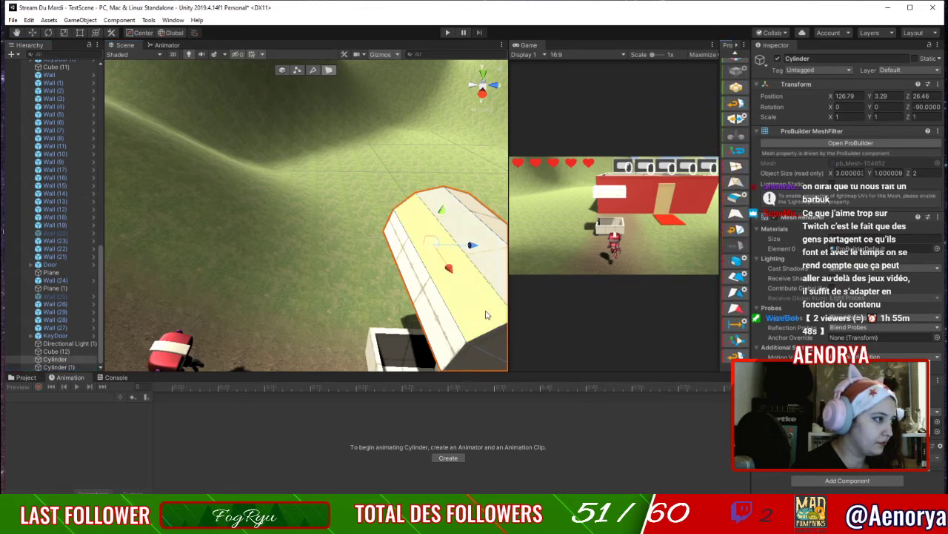
Examine the lid from inside and outside, selecting the matching inner face of Cylinder (1).
{"action": "right_click_drag", "start_coordinate": [487, 316], "coordinate": [409, 237]}
{"action": "middle_click_drag", "start_coordinate": [447, 327], "coordinate": [348, 183]}
{"action": "scroll", "coordinate": [360, 194], "scroll_direction": "up", "scroll_amount": 4}
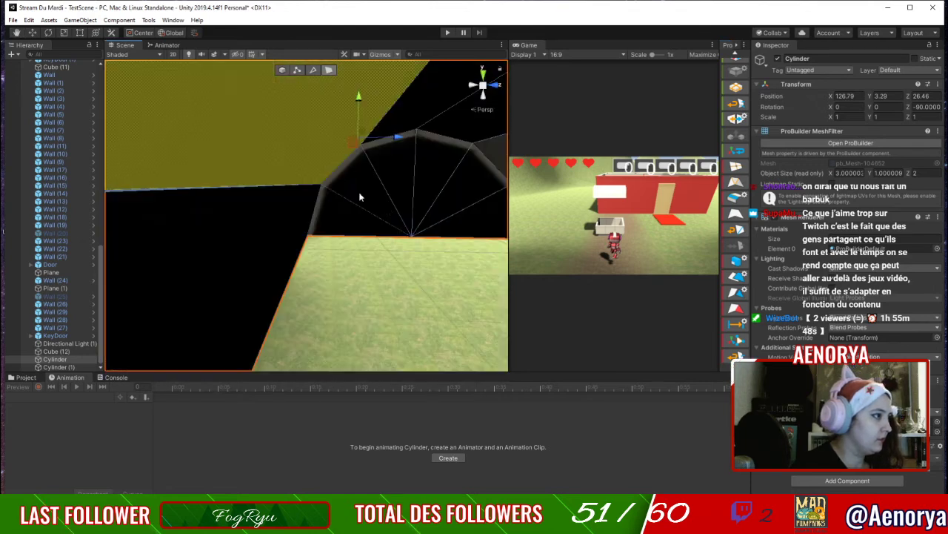
{"action": "scroll", "coordinate": [441, 196], "scroll_direction": "up", "scroll_amount": 1}
{"action": "right_click_drag", "start_coordinate": [440, 196], "coordinate": [411, 196]}
{"action": "scroll", "coordinate": [383, 195], "scroll_direction": "up", "scroll_amount": 3}
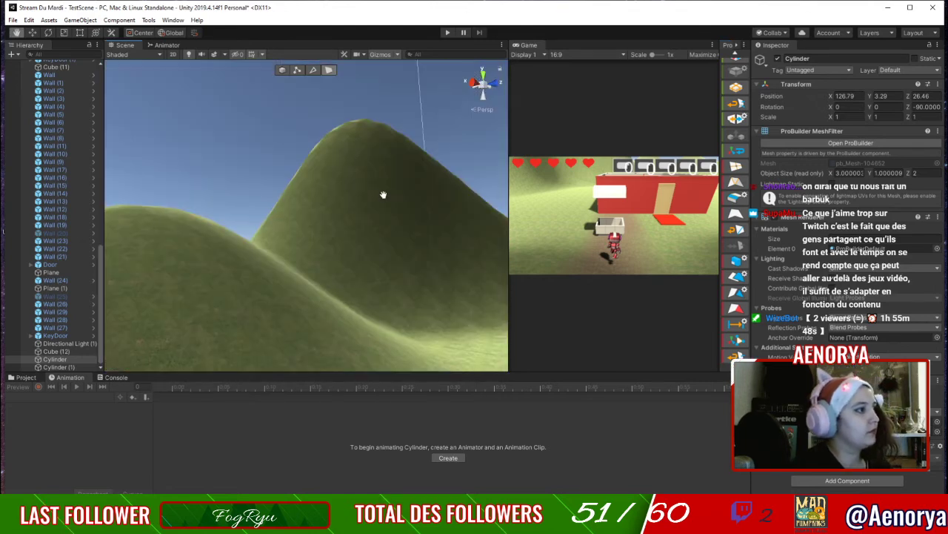
{"action": "middle_click_drag", "start_coordinate": [383, 194], "coordinate": [418, 195]}
{"action": "scroll", "coordinate": [418, 195], "scroll_direction": "down", "scroll_amount": 2}
{"action": "scroll", "coordinate": [418, 195], "scroll_direction": "up", "scroll_amount": 1}
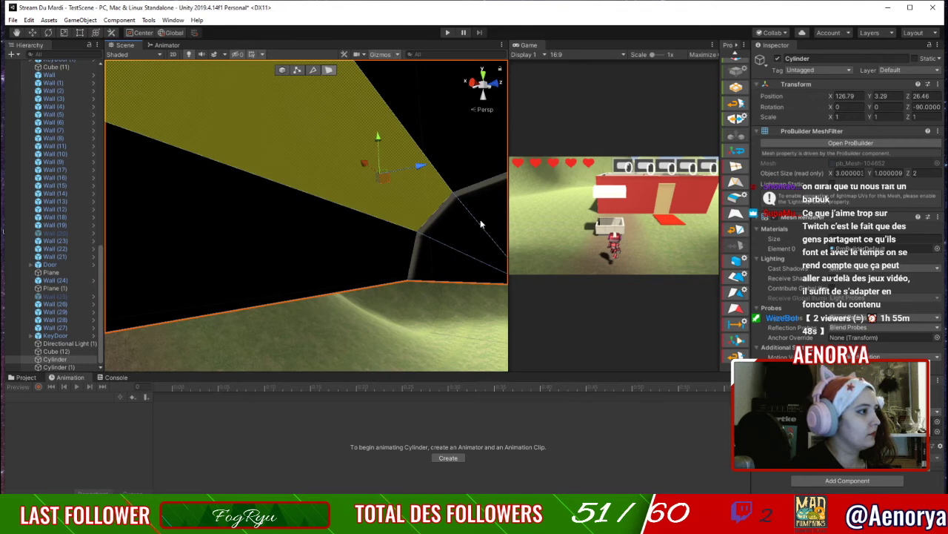
{"action": "left_click", "coordinate": [415, 191]}
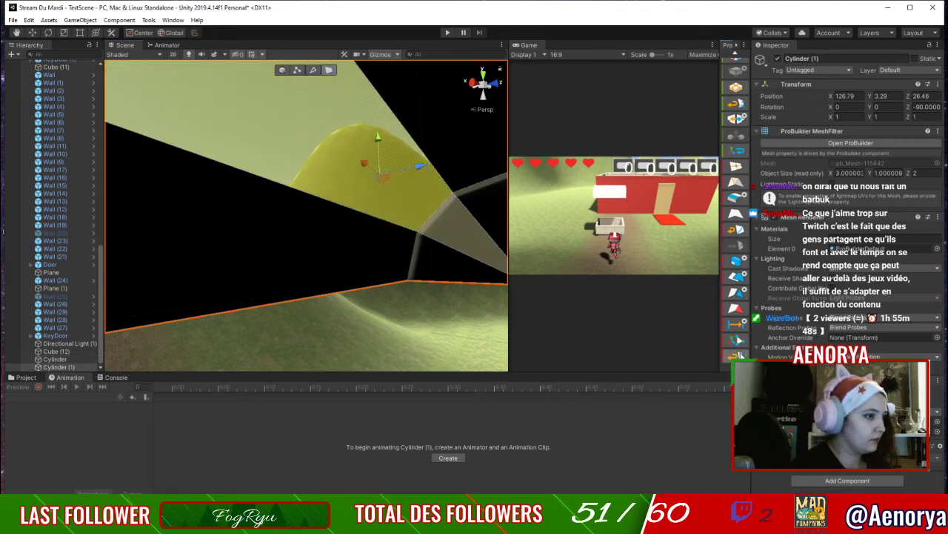
{"action": "right_click_drag", "start_coordinate": [434, 281], "coordinate": [477, 307]}
{"action": "middle_click_drag", "start_coordinate": [476, 307], "coordinate": [586, 378]}
{"action": "scroll", "coordinate": [412, 339], "scroll_direction": "down", "scroll_amount": 6}
{"action": "right_click_drag", "start_coordinate": [402, 276], "coordinate": [415, 297]}
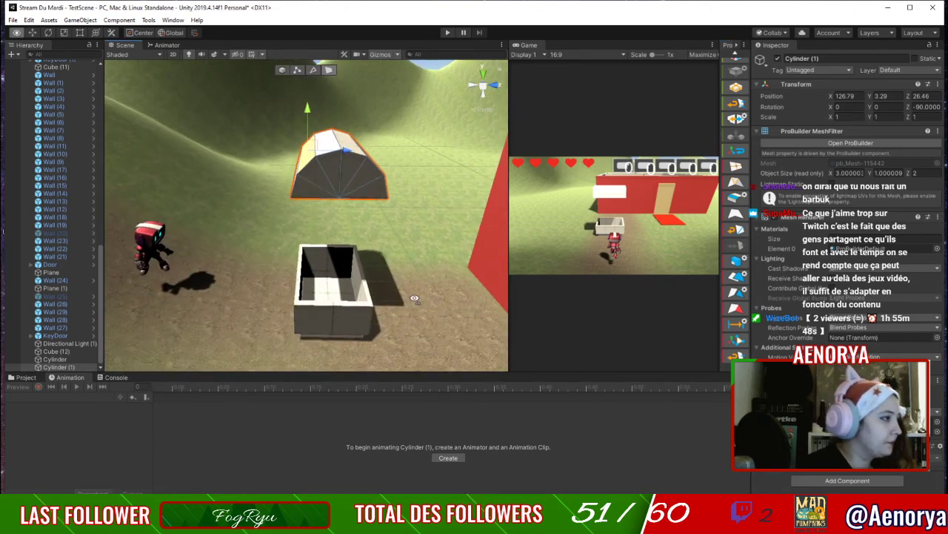
{"action": "mouse_move", "coordinate": [374, 198]}
{"action": "middle_mouse_down"}
{"action": "mouse_move", "coordinate": [392, 256]}
{"action": "mouse_move", "coordinate": [395, 319]}
{"action": "middle_mouse_up"}
Select Cylinder as a whole object and try moving it aside along Z to 29.32, away from Cylinder (1).
{"action": "left_click", "coordinate": [427, 284]}
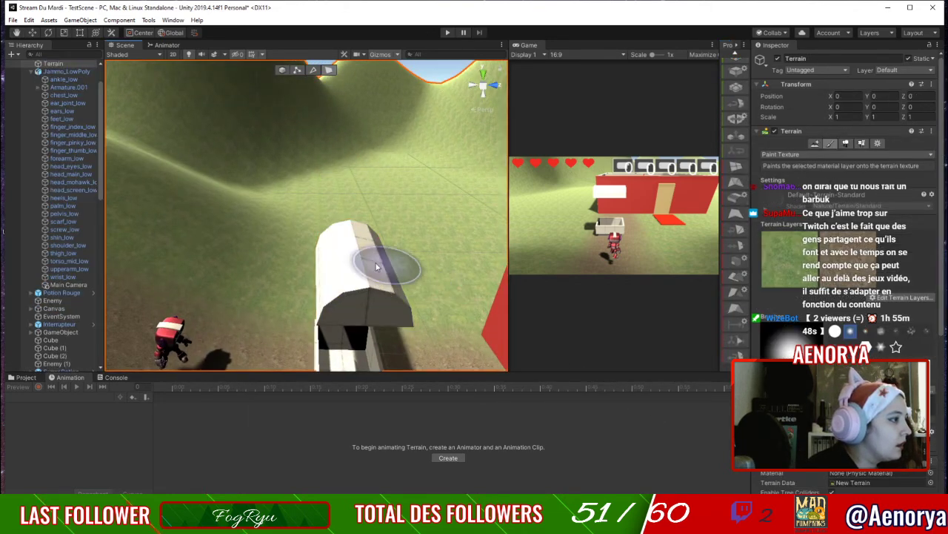
{"action": "scroll", "coordinate": [67, 311], "scroll_direction": "down", "scroll_amount": 5}
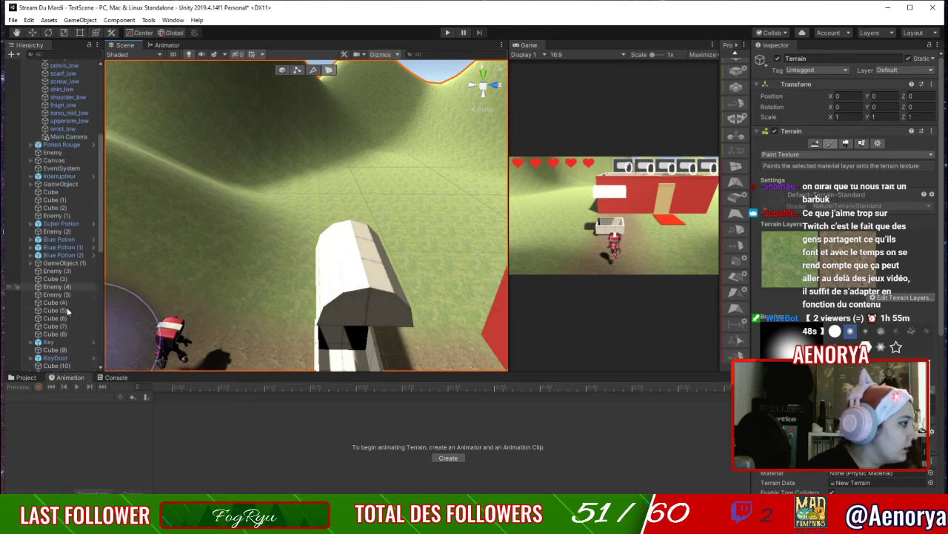
{"action": "scroll", "coordinate": [68, 348], "scroll_direction": "down", "scroll_amount": 10}
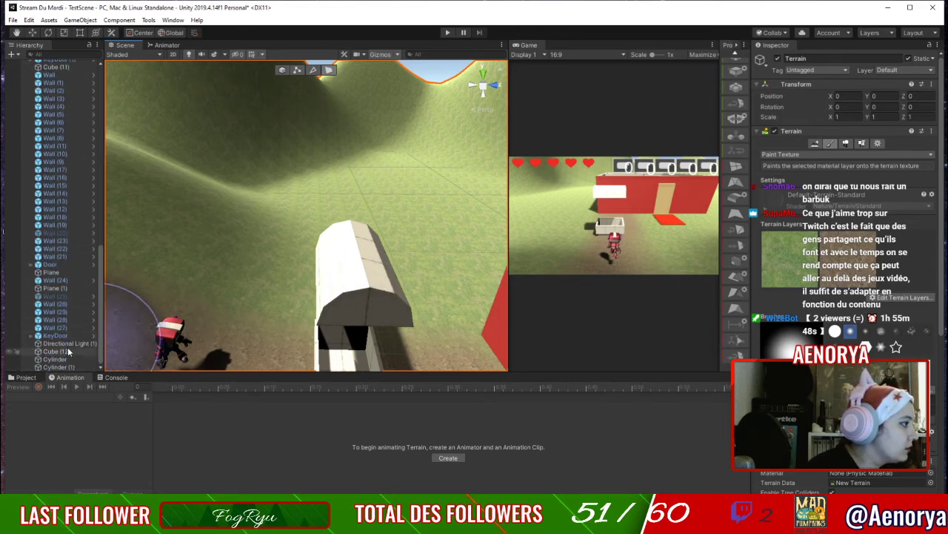
{"action": "left_click", "coordinate": [55, 359]}
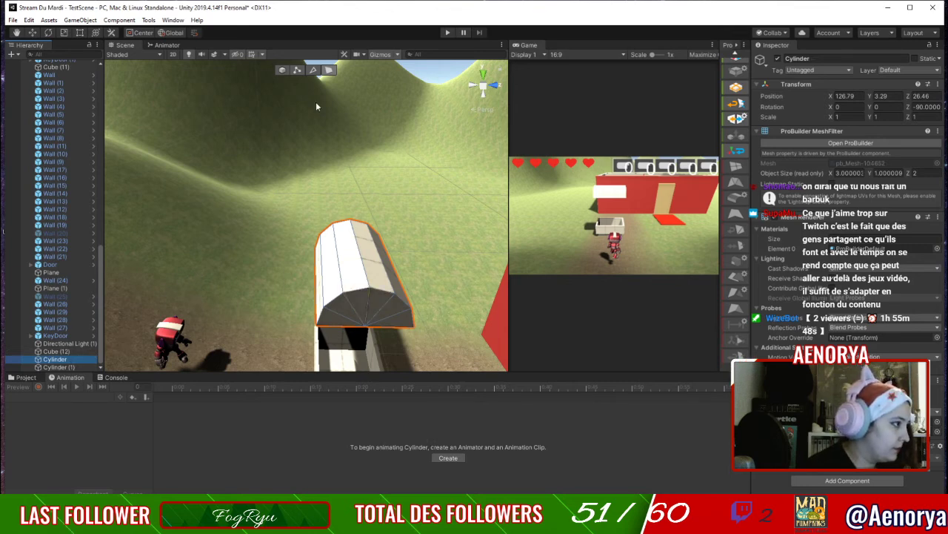
{"action": "left_click", "coordinate": [284, 71]}
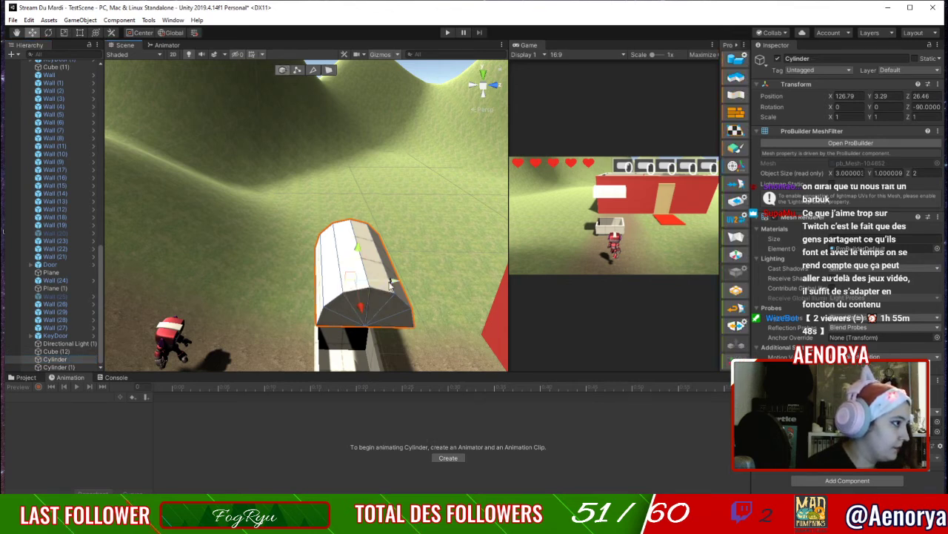
{"action": "left_click_drag", "start_coordinate": [391, 286], "coordinate": [502, 285]}
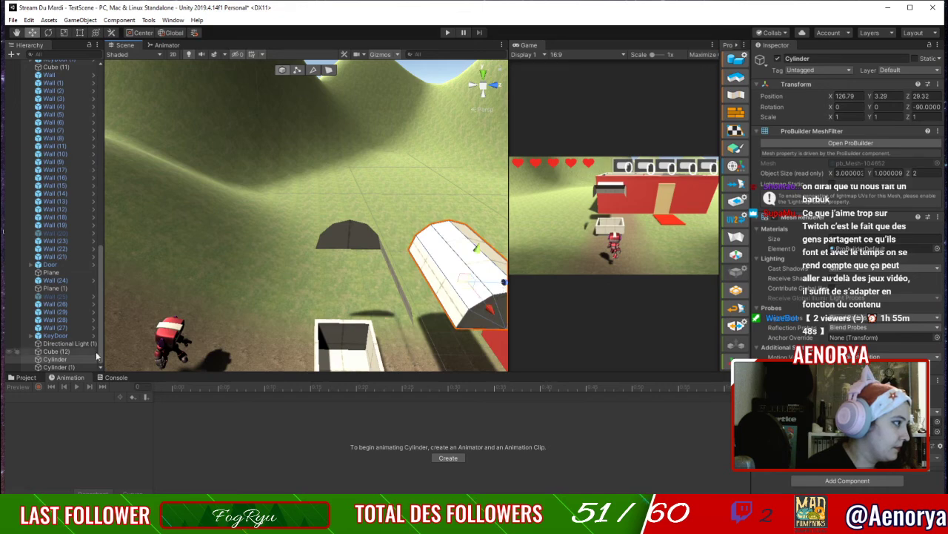
Look over Cylinder (1) on its own, and undo Cylinder's sideways move.
{"action": "left_click", "coordinate": [82, 367]}
{"action": "right_click_drag", "start_coordinate": [438, 342], "coordinate": [432, 364]}
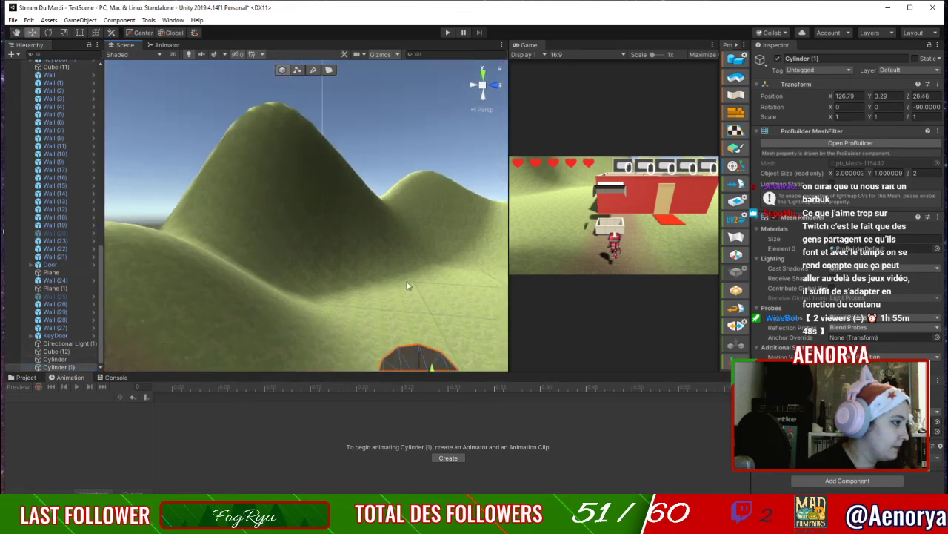
{"action": "middle_click_drag", "start_coordinate": [432, 364], "coordinate": [215, 157]}
{"action": "right_click_drag", "start_coordinate": [216, 156], "coordinate": [214, 243]}
{"action": "middle_click_drag", "start_coordinate": [214, 243], "coordinate": [263, 268]}
{"action": "left_click", "coordinate": [291, 292]}
{"action": "key", "text": "ctrl+z"}
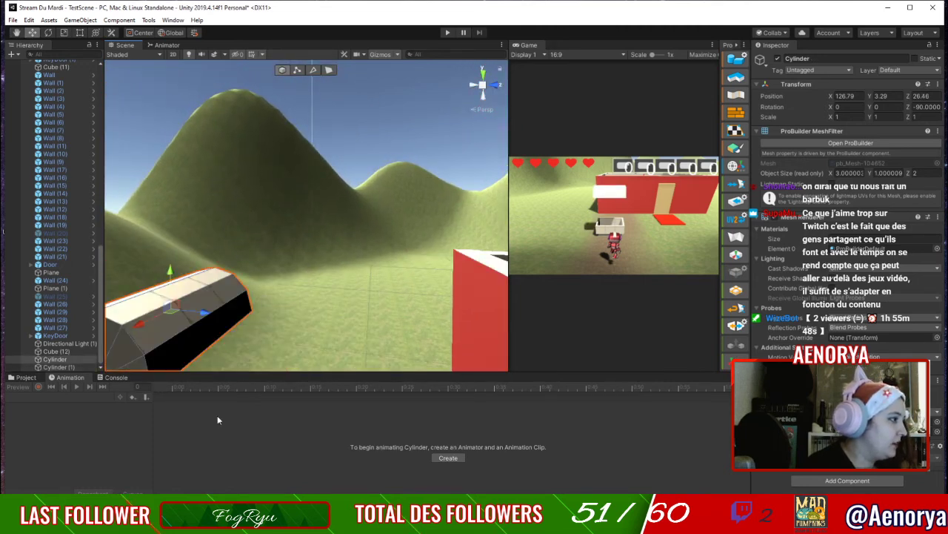
Make Cylinder (1) a child of Cylinder so both lid shells move together.
{"action": "left_click", "coordinate": [72, 367]}
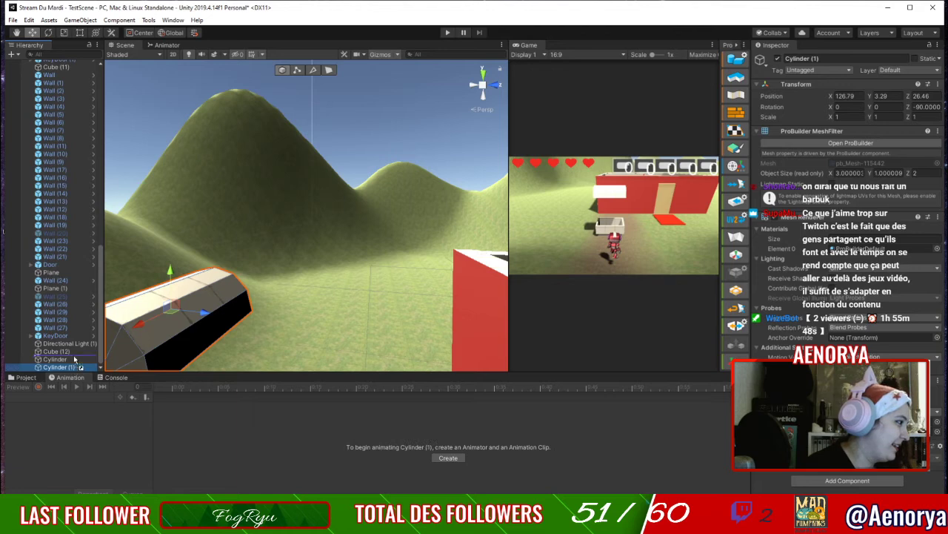
{"action": "left_click_drag", "start_coordinate": [75, 359], "coordinate": [77, 360]}
{"action": "right_click_drag", "start_coordinate": [268, 322], "coordinate": [369, 303]}
{"action": "middle_click_drag", "start_coordinate": [368, 303], "coordinate": [478, 314]}
Lower Cylinder together with its child to Y 0.4 so the lid sits on the chest's box.
{"action": "double_click", "coordinate": [52, 361]}
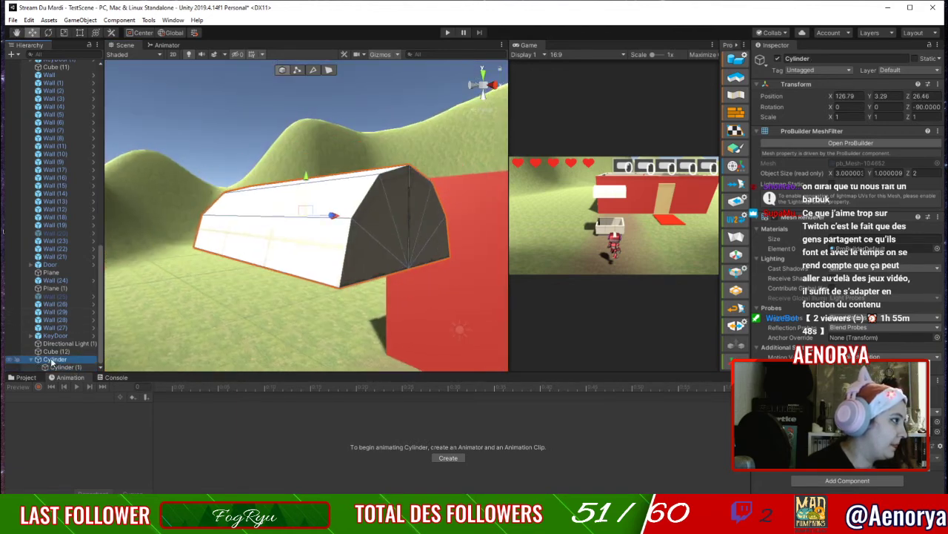
{"action": "scroll", "coordinate": [332, 256], "scroll_direction": "down", "scroll_amount": 5}
{"action": "left_click_drag", "start_coordinate": [309, 187], "coordinate": [315, 275]}
{"action": "scroll", "coordinate": [314, 319], "scroll_direction": "up", "scroll_amount": 3}
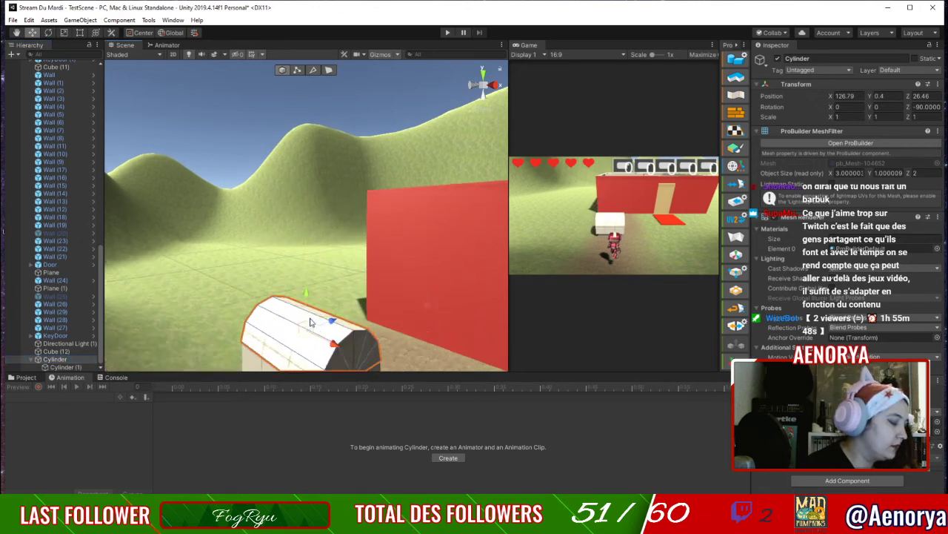
{"action": "right_click_drag", "start_coordinate": [403, 332], "coordinate": [446, 300]}
{"action": "middle_click_drag", "start_coordinate": [446, 300], "coordinate": [453, 202]}
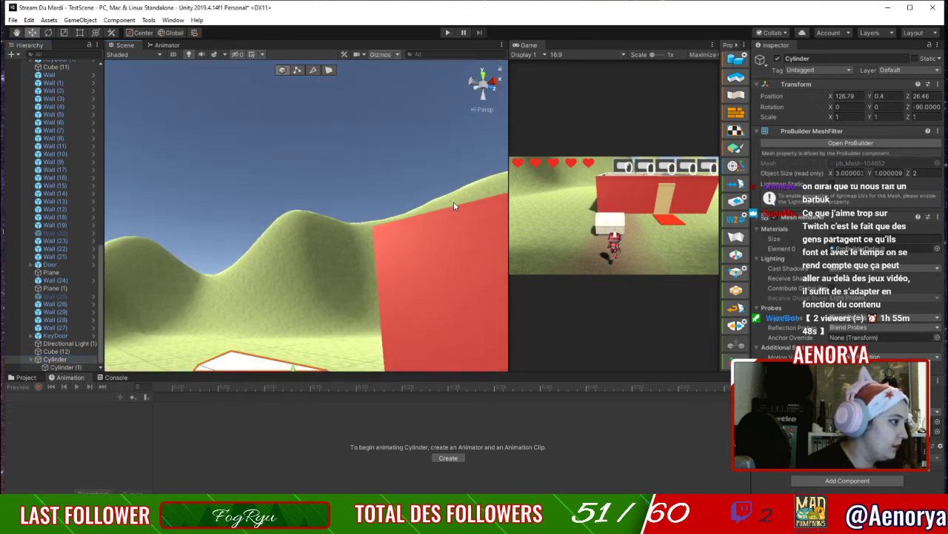
Select the floor face protruding below the chest's box, Cube (12), and raise it so it sits within the box walls.
{"action": "scroll", "coordinate": [431, 242], "scroll_direction": "down", "scroll_amount": 3}
{"action": "right_click_drag", "start_coordinate": [417, 234], "coordinate": [458, 253]}
{"action": "right_click_drag", "start_coordinate": [395, 229], "coordinate": [404, 281]}
{"action": "left_click", "coordinate": [401, 280]}
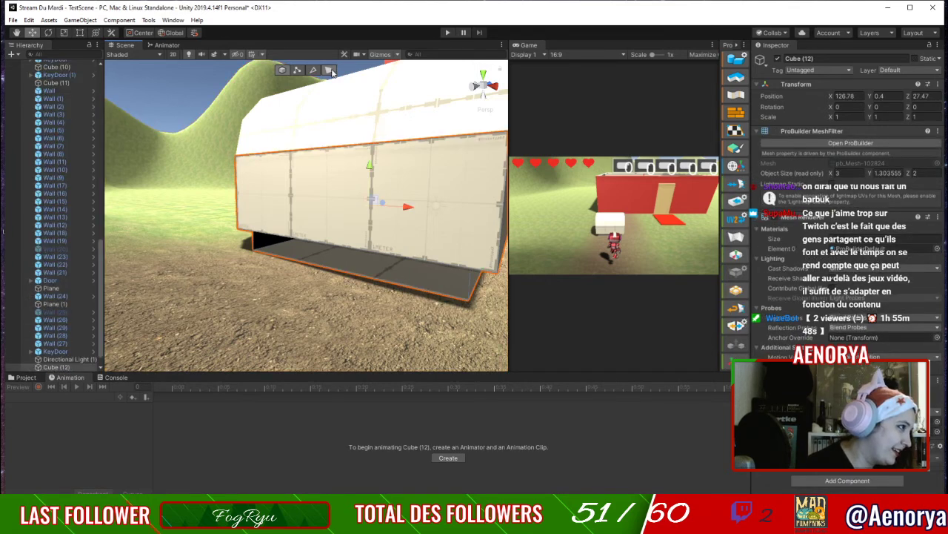
{"action": "left_click", "coordinate": [329, 70]}
{"action": "left_click", "coordinate": [367, 270]}
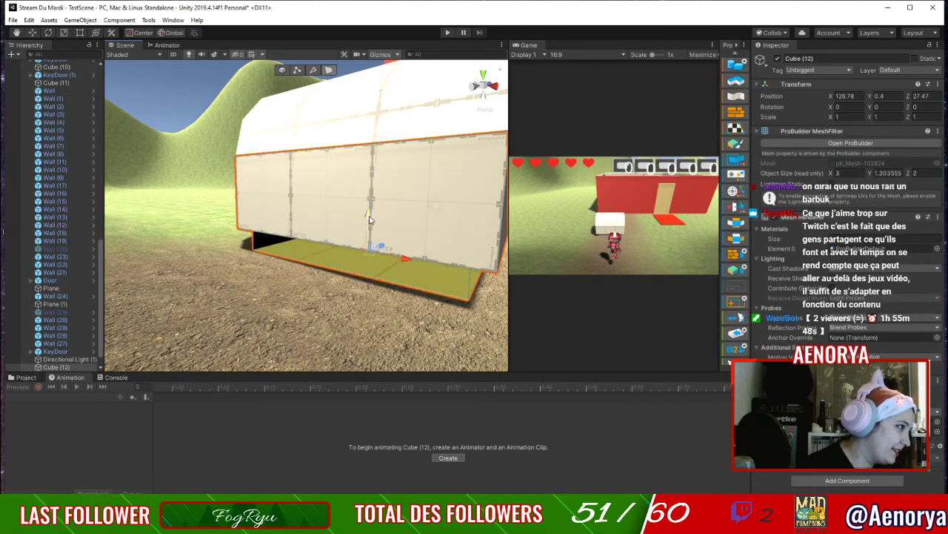
{"action": "left_click_drag", "start_coordinate": [370, 220], "coordinate": [371, 201]}
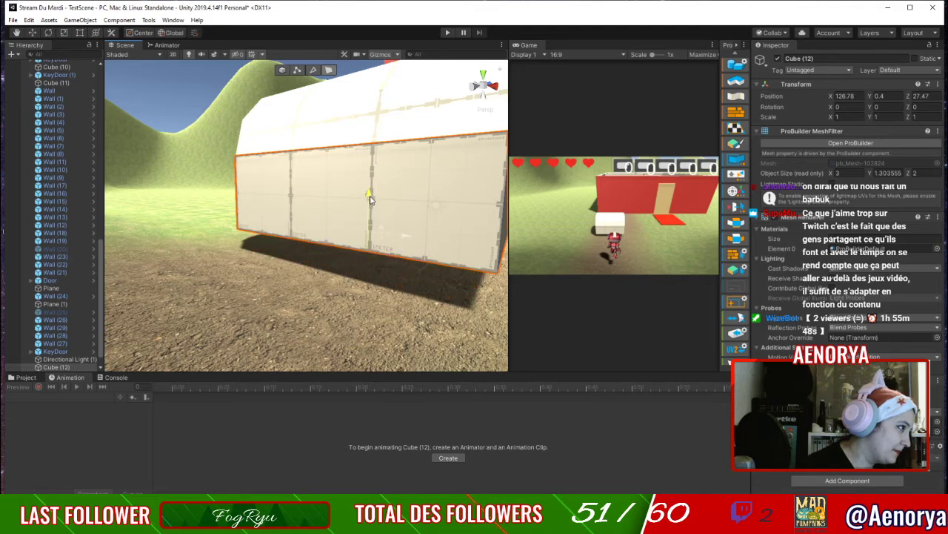
{"action": "right_click_drag", "start_coordinate": [372, 252], "coordinate": [410, 210]}
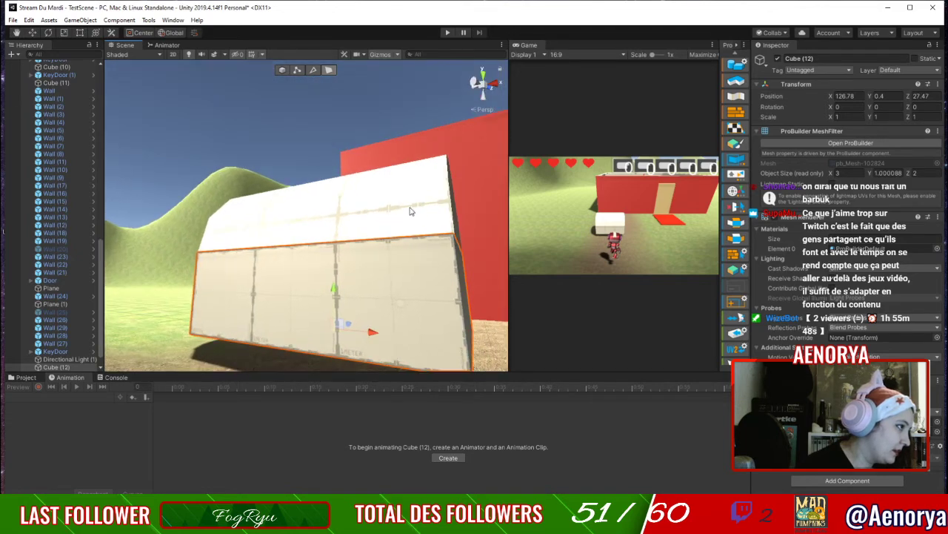
{"action": "scroll", "coordinate": [417, 237], "scroll_direction": "up", "scroll_amount": 4}
{"action": "middle_click_drag", "start_coordinate": [417, 356], "coordinate": [417, 135]}
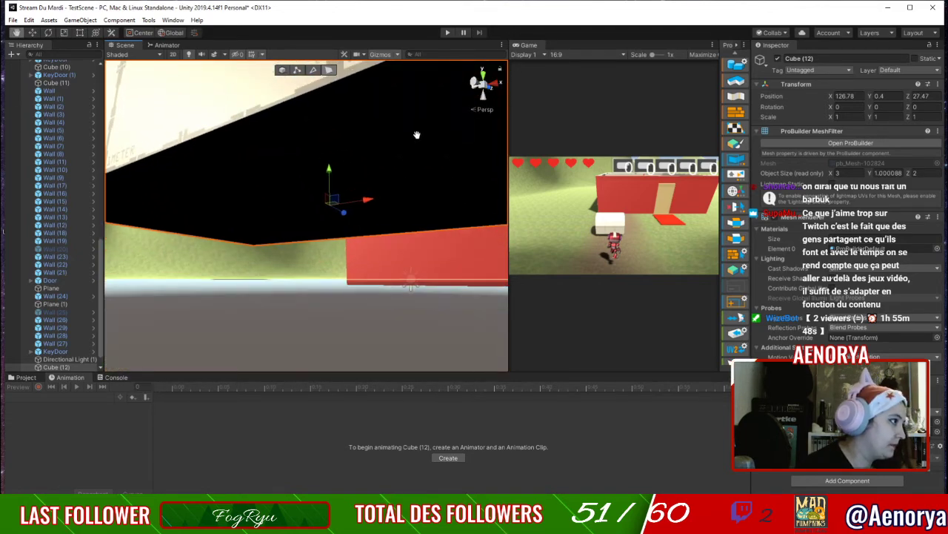
{"action": "left_click_drag", "start_coordinate": [330, 172], "coordinate": [337, 173]}
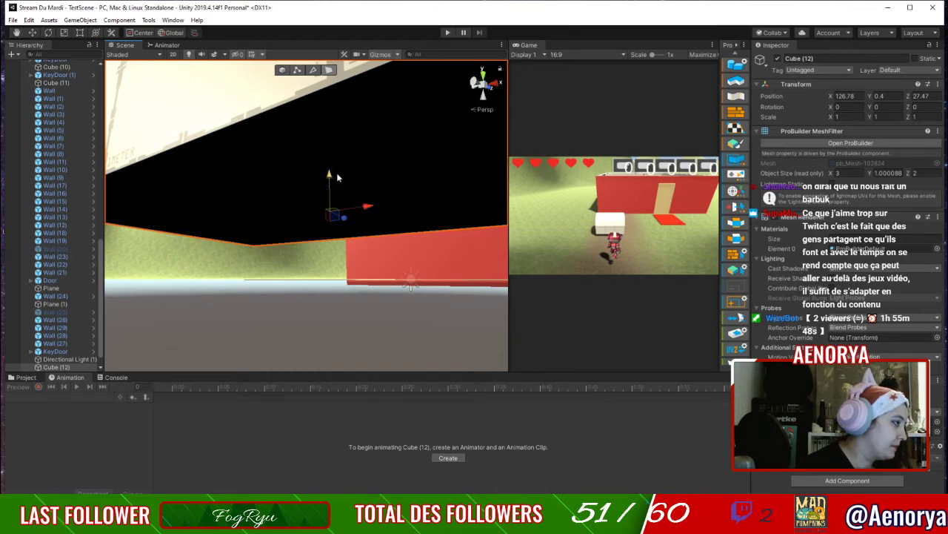
Make Cylinder, the lid with its inner shell, a child of Cube (12).
{"action": "right_click_drag", "start_coordinate": [337, 178], "coordinate": [379, 256]}
{"action": "middle_click_drag", "start_coordinate": [379, 222], "coordinate": [395, 296]}
{"action": "scroll", "coordinate": [364, 246], "scroll_direction": "down", "scroll_amount": 4}
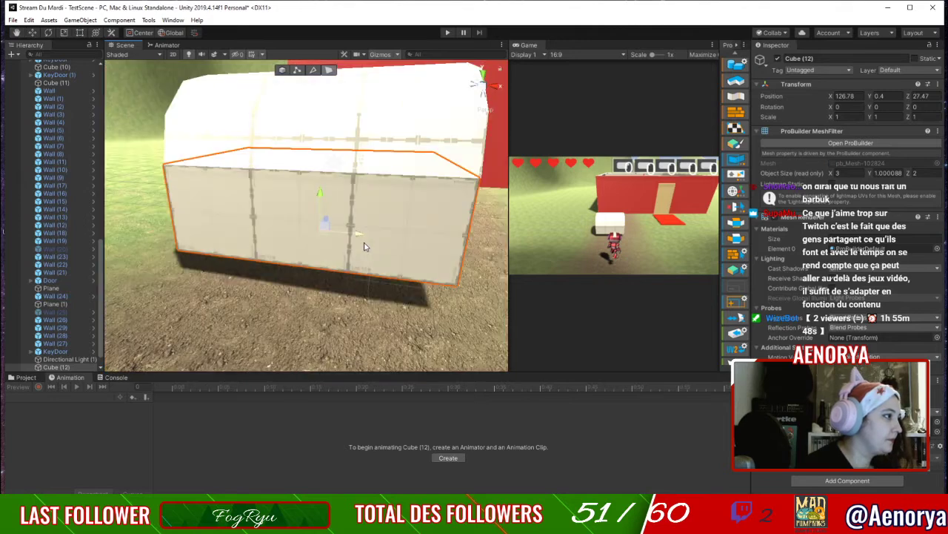
{"action": "scroll", "coordinate": [363, 246], "scroll_direction": "down", "scroll_amount": 3}
{"action": "middle_click_drag", "start_coordinate": [373, 159], "coordinate": [367, 243]}
{"action": "left_click", "coordinate": [364, 260]}
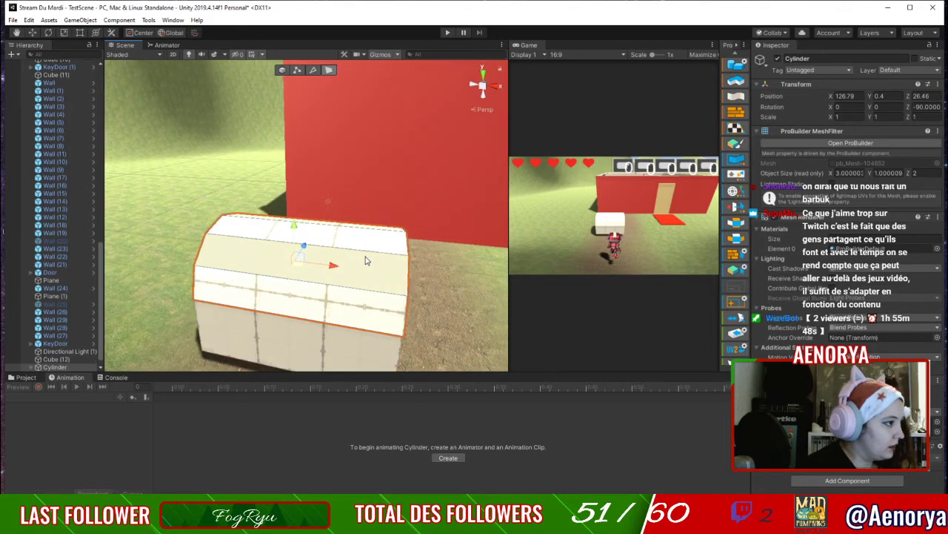
{"action": "scroll", "coordinate": [55, 362], "scroll_direction": "down", "scroll_amount": 1}
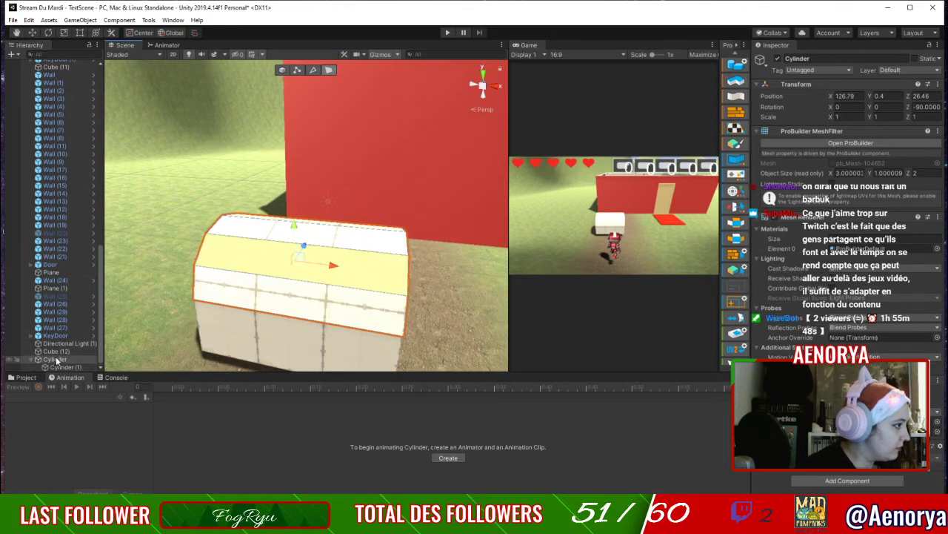
{"action": "left_click", "coordinate": [62, 353]}
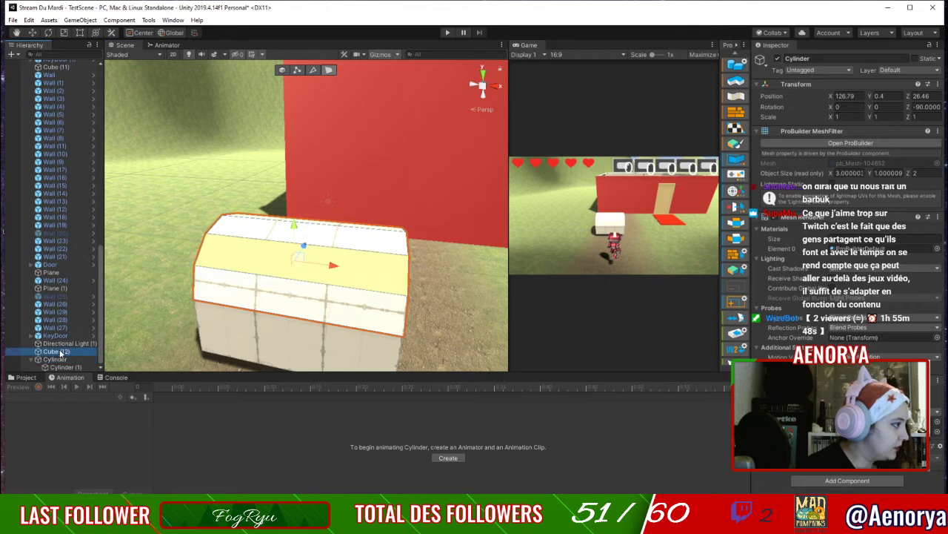
{"action": "left_click_drag", "start_coordinate": [65, 361], "coordinate": [66, 352]}
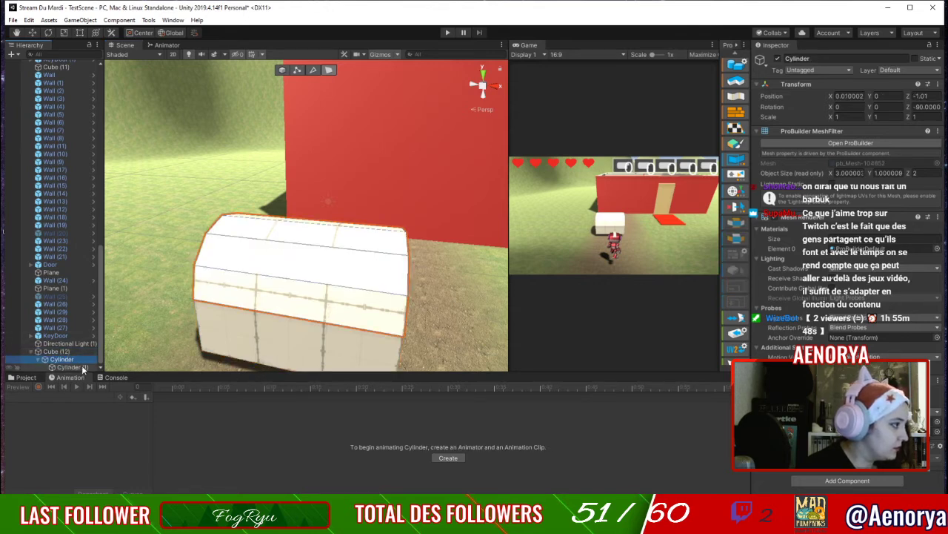
Create an animation clip for Cylinder and save it as OpenChest.anim in the Prefabs folder.
{"action": "left_click", "coordinate": [83, 367]}
{"action": "left_click", "coordinate": [75, 352]}
{"action": "left_click", "coordinate": [74, 361]}
{"action": "left_click", "coordinate": [74, 362]}
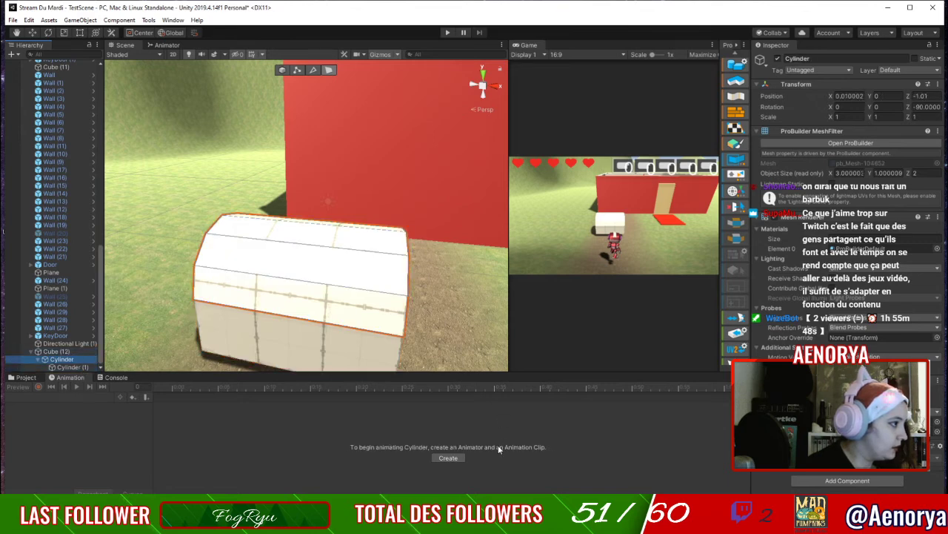
{"action": "left_click", "coordinate": [459, 456]}
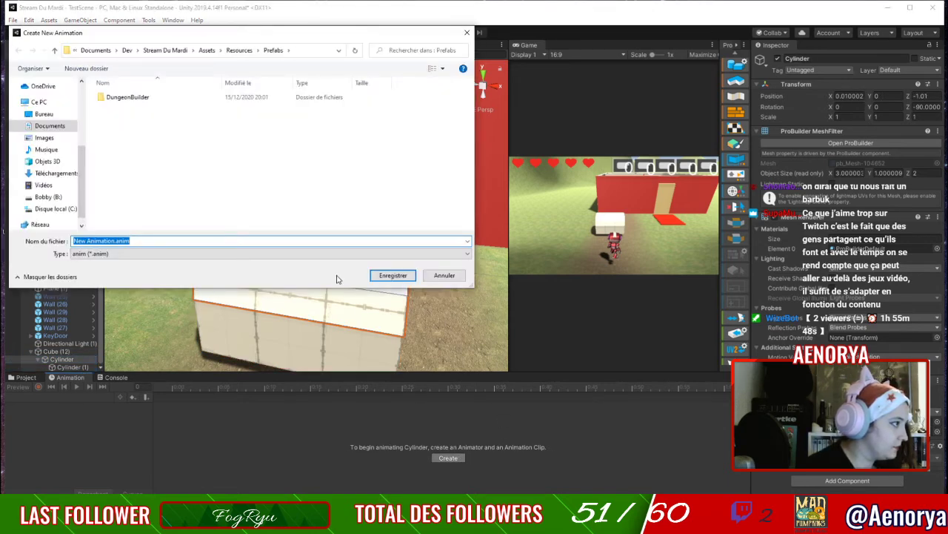
{"action": "left_click", "coordinate": [114, 241]}
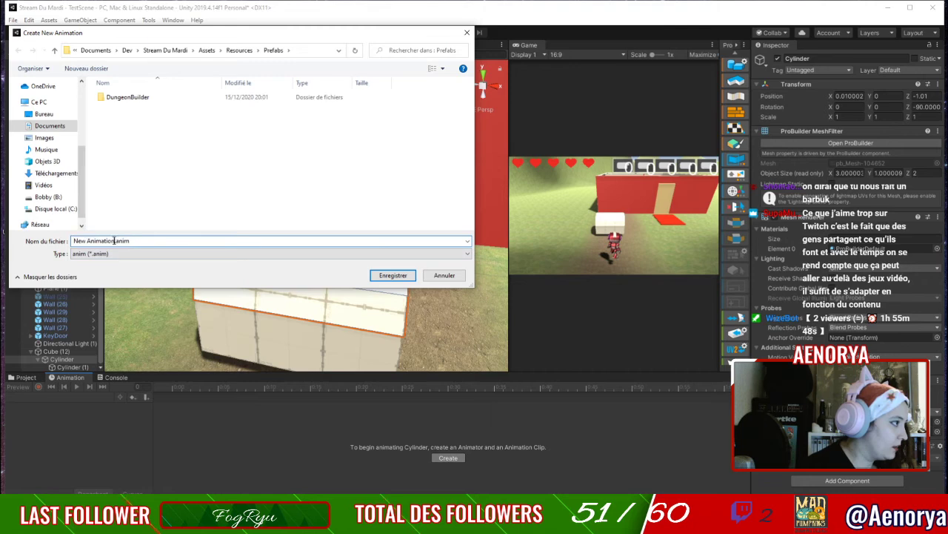
{"action": "left_click_drag", "start_coordinate": [114, 241], "coordinate": [18, 242]}
{"action": "type", "text": "OpenChest"}
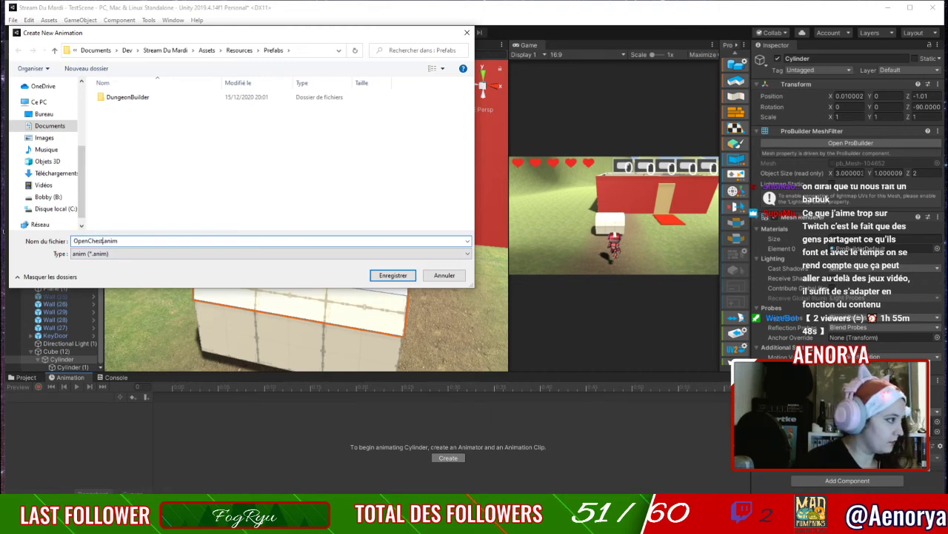
{"action": "key", "text": "Return"}
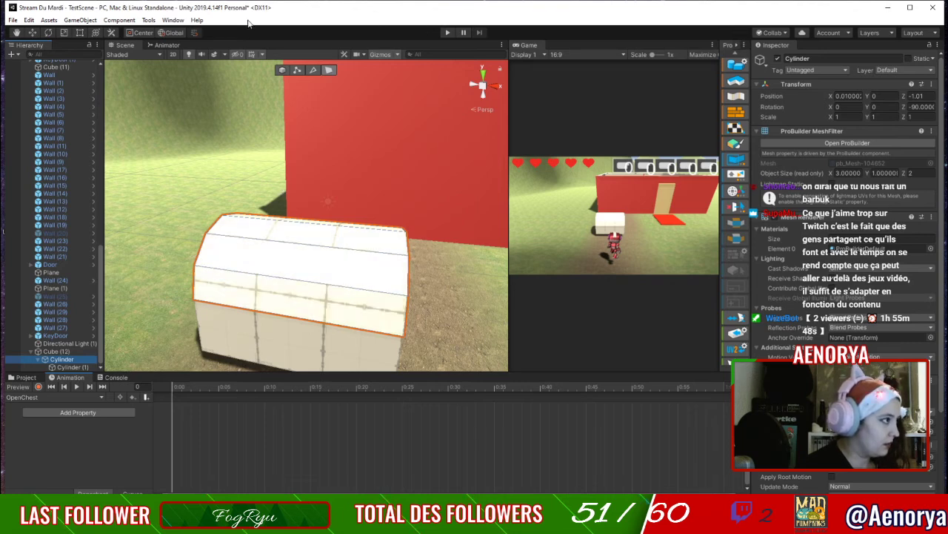
Try rotating Cylinder as a whole object to about 50 degrees around X, and undo the rotation.
{"action": "left_click", "coordinate": [282, 71]}
{"action": "key", "text": "e"}
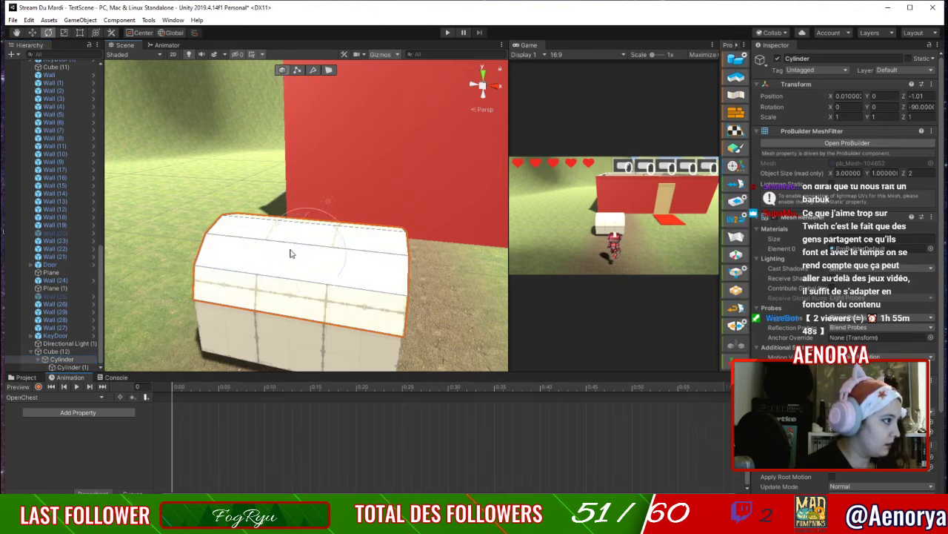
{"action": "left_click_drag", "start_coordinate": [295, 256], "coordinate": [324, 183]}
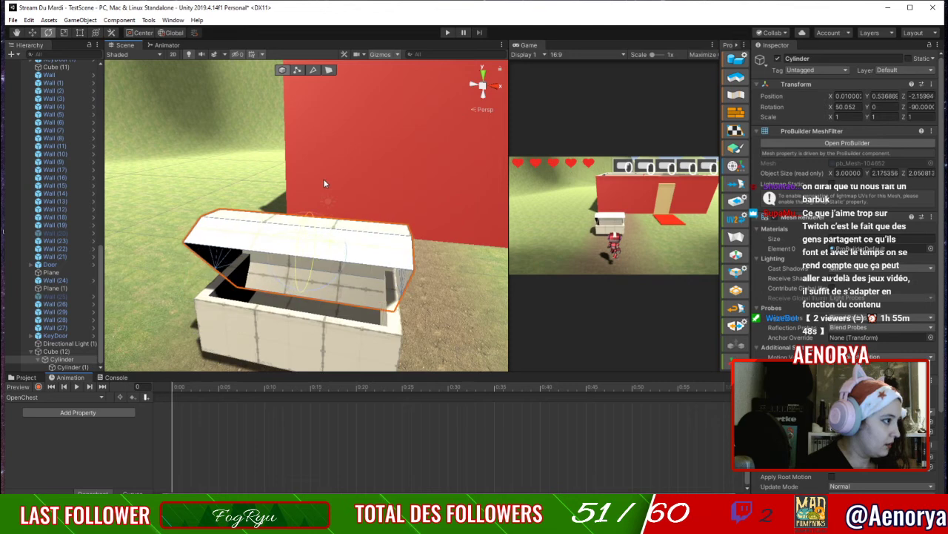
{"action": "key", "text": "ctrl+z"}
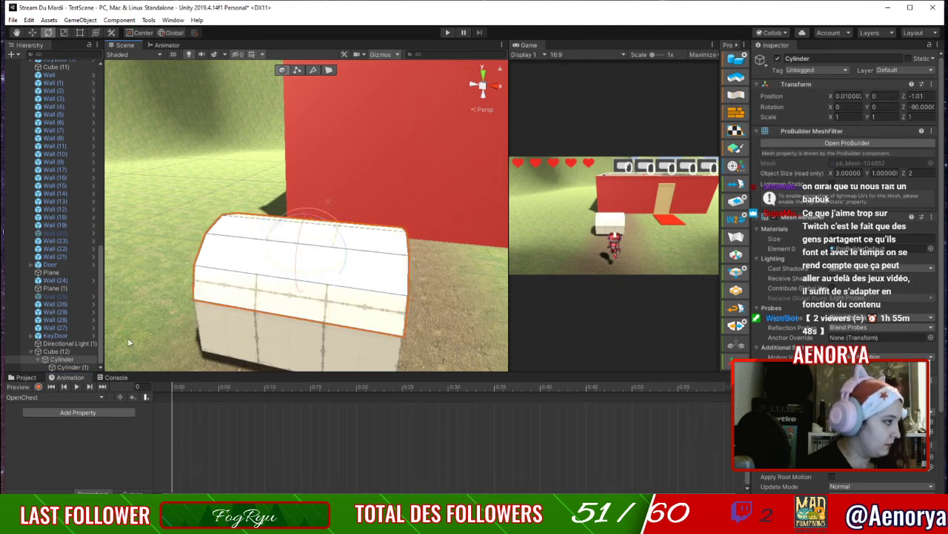
Create an empty child object under Cube (12).
{"action": "left_click", "coordinate": [66, 351]}
{"action": "right_click", "coordinate": [77, 351]}
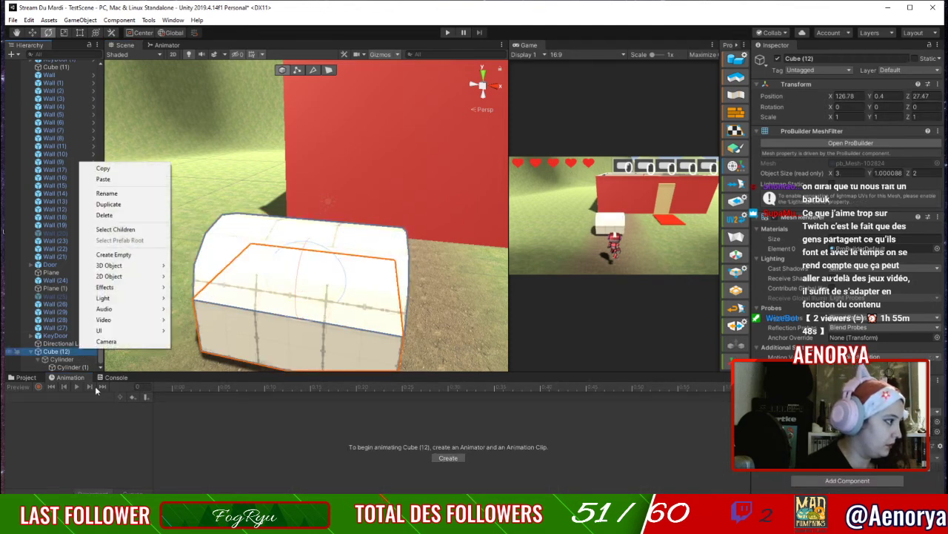
{"action": "left_click", "coordinate": [123, 254]}
Move the empty object to the chest's back edge where lid and box meet, at X 1.61, Y 1.011, Z 0.
{"action": "right_click_drag", "start_coordinate": [215, 276], "coordinate": [277, 286]}
{"action": "middle_click_drag", "start_coordinate": [277, 286], "coordinate": [241, 261]}
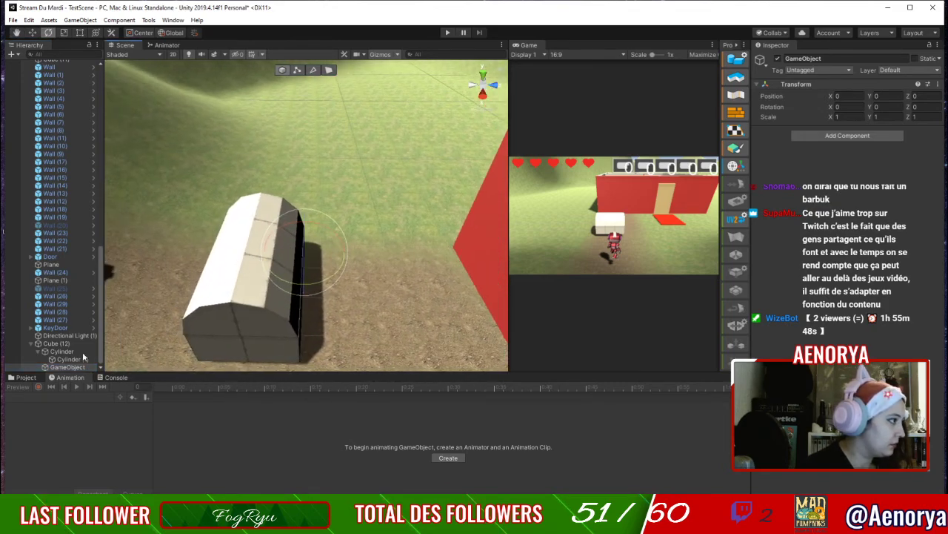
{"action": "right_click_drag", "start_coordinate": [276, 260], "coordinate": [188, 260]}
{"action": "middle_click_drag", "start_coordinate": [222, 278], "coordinate": [230, 300]}
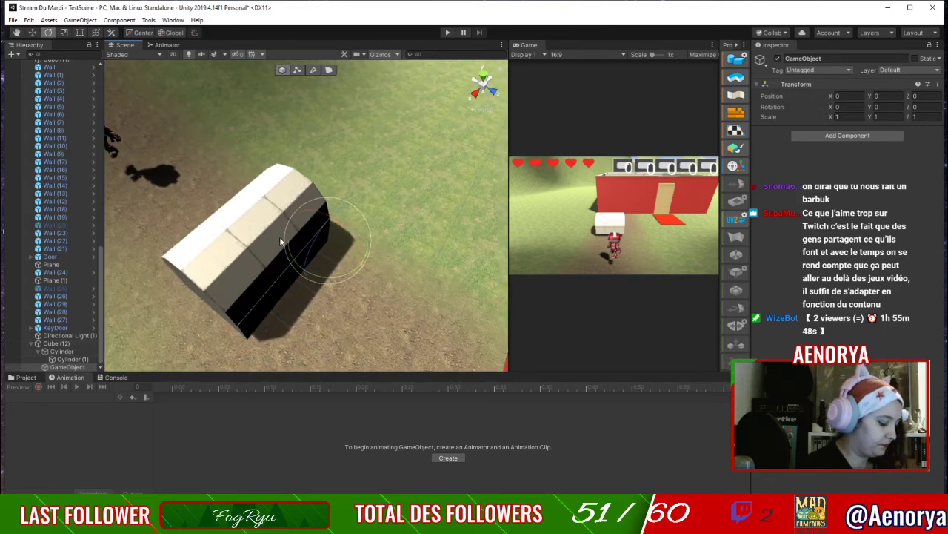
{"action": "key", "text": "w"}
{"action": "left_click_drag", "start_coordinate": [303, 272], "coordinate": [285, 252]}
{"action": "right_click_drag", "start_coordinate": [328, 269], "coordinate": [267, 211]}
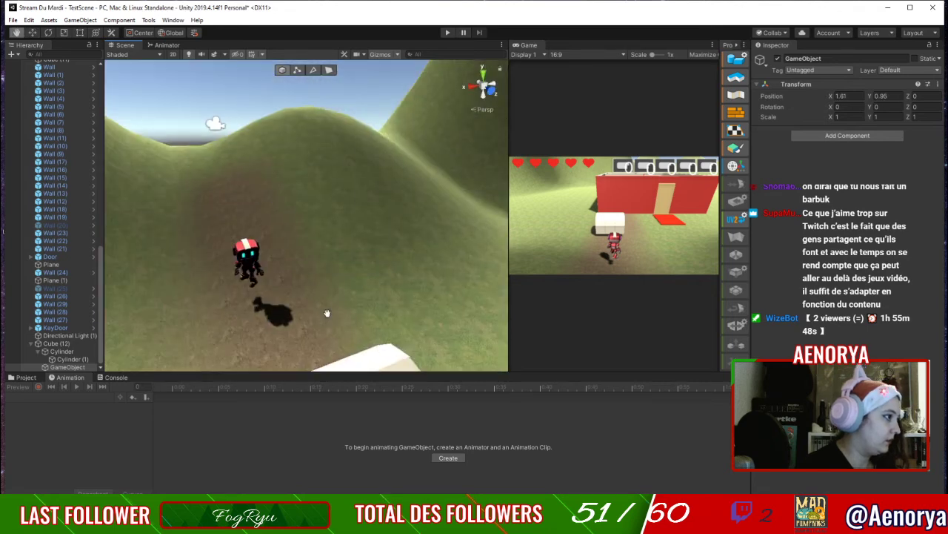
{"action": "middle_click_drag", "start_coordinate": [326, 313], "coordinate": [383, 292]}
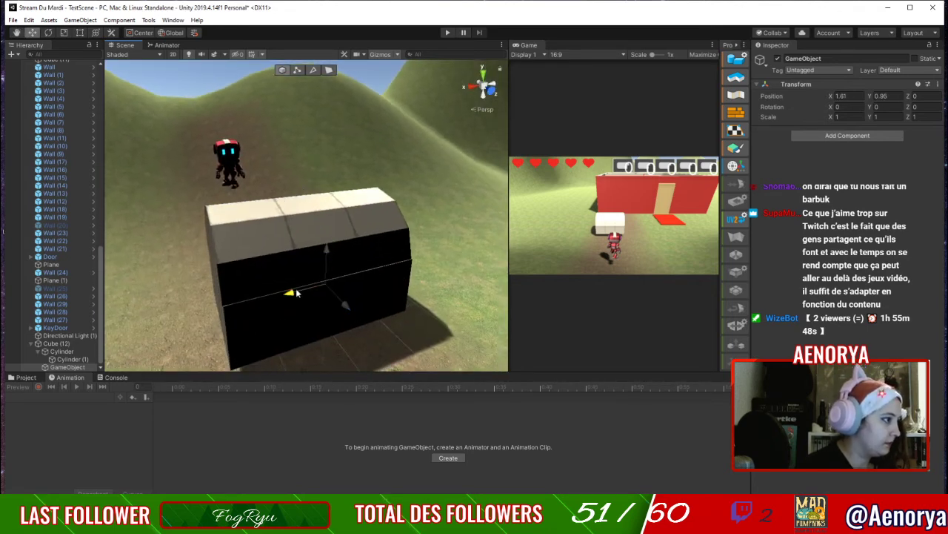
{"action": "left_click_drag", "start_coordinate": [326, 259], "coordinate": [326, 259]}
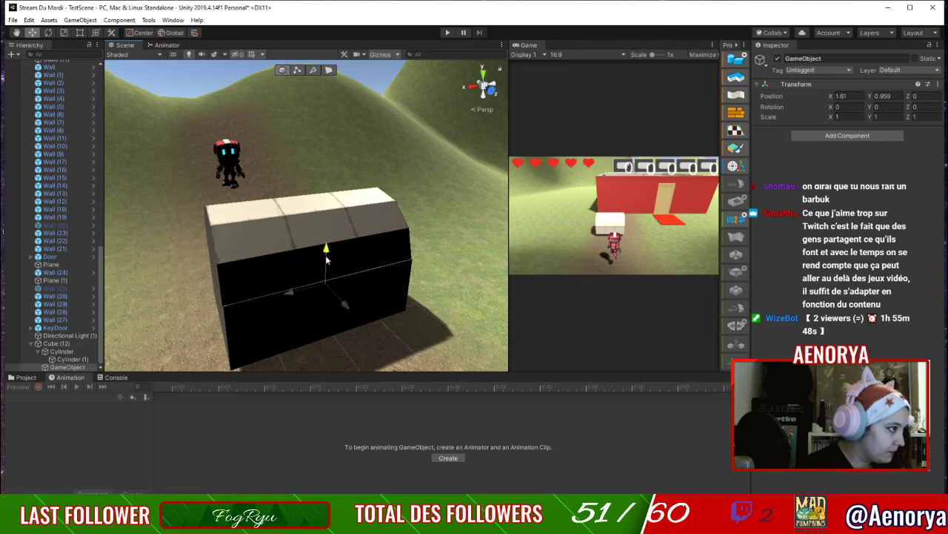
Make Cylinder a child of the empty GameObject so the lid follows the hinge object.
{"action": "left_click", "coordinate": [64, 353]}
{"action": "left_click_drag", "start_coordinate": [72, 368], "coordinate": [73, 368]}
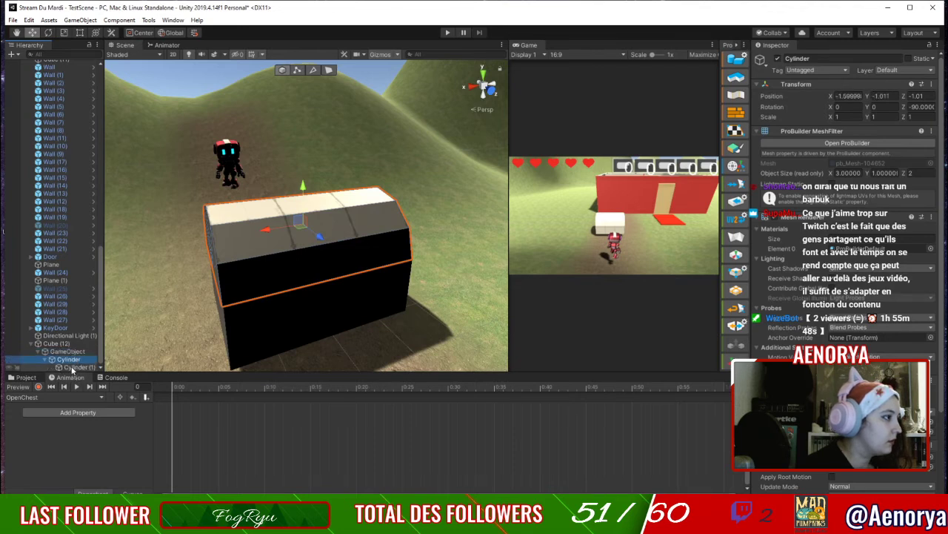
{"action": "right_click_drag", "start_coordinate": [260, 285], "coordinate": [316, 298]}
{"action": "middle_click_drag", "start_coordinate": [316, 299], "coordinate": [274, 299]}
Try setting Cylinder's local position to 0, 0, 0, and undo the position changes.
{"action": "key", "text": "f"}
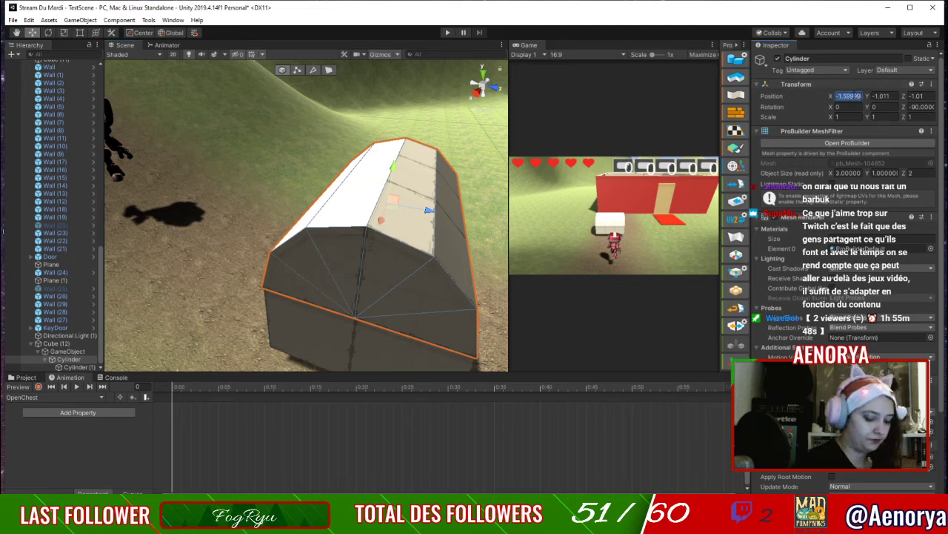
{"action": "type", "text": "00"}
{"action": "key", "text": "Tab"}
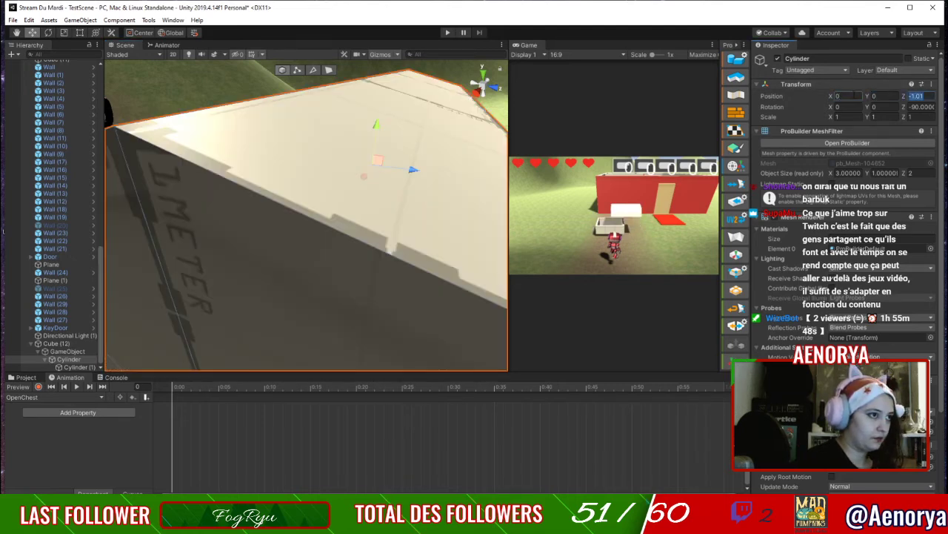
{"action": "type", "text": "0"}
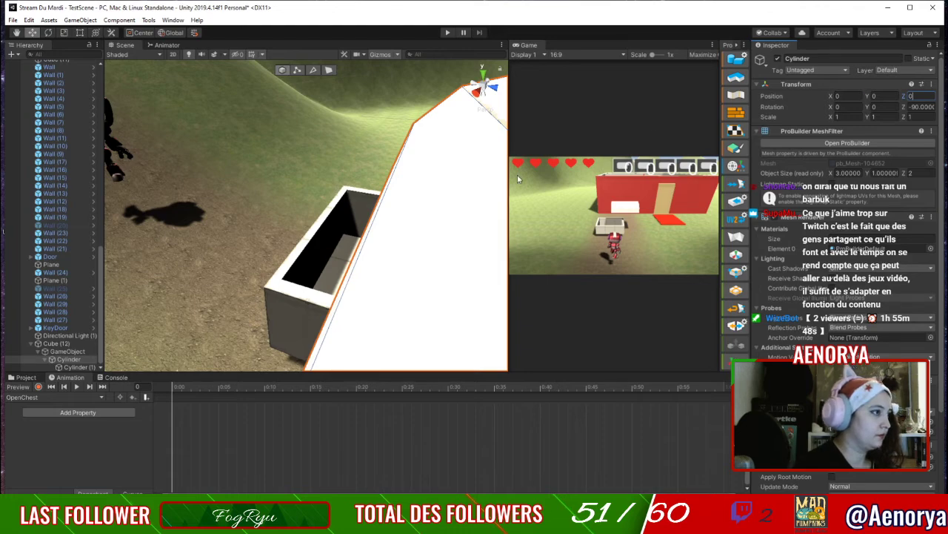
{"action": "scroll", "coordinate": [427, 214], "scroll_direction": "down", "scroll_amount": 5}
{"action": "scroll", "coordinate": [422, 217], "scroll_direction": "up", "scroll_amount": 4}
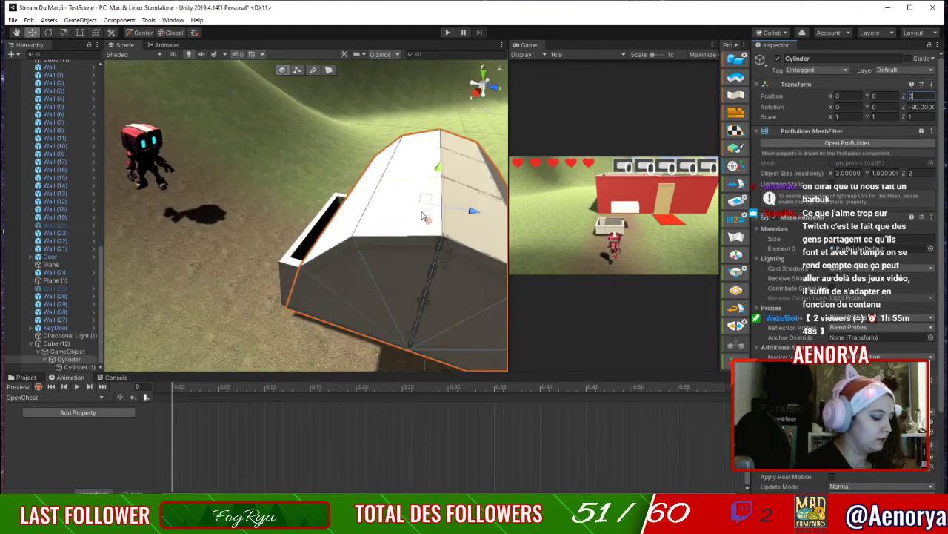
{"action": "key", "text": "ctrl+z"}
{"action": "key", "text": "ctrl+z"}
{"action": "key", "text": "ctrl+z"}
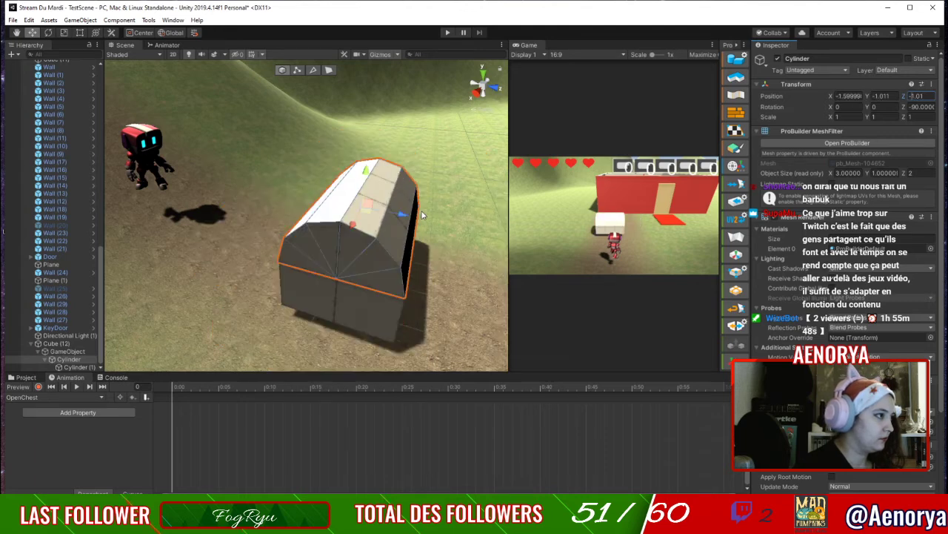
Try rotating GameObject with the lid to about 12.8 degrees around X, and undo the rotation.
{"action": "left_click", "coordinate": [86, 351]}
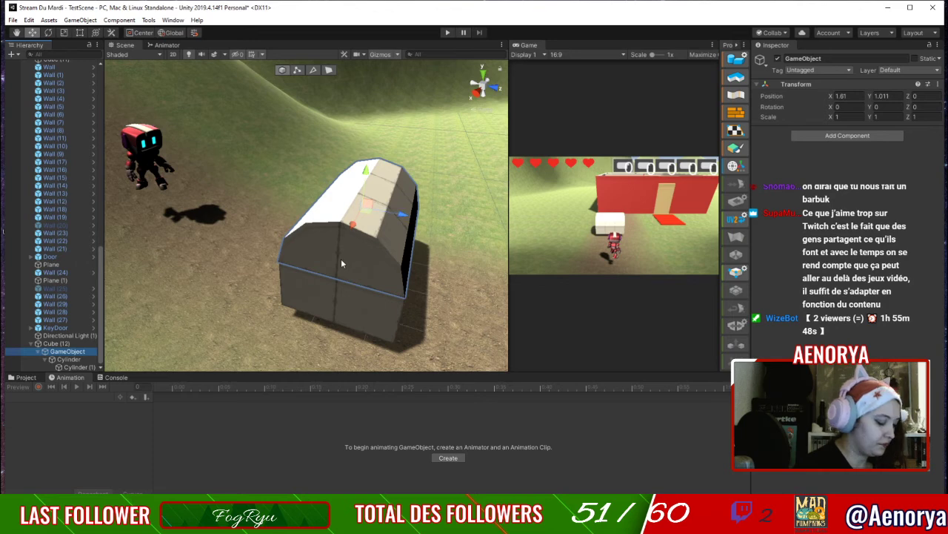
{"action": "key", "text": "e"}
{"action": "left_click_drag", "start_coordinate": [384, 184], "coordinate": [398, 181]}
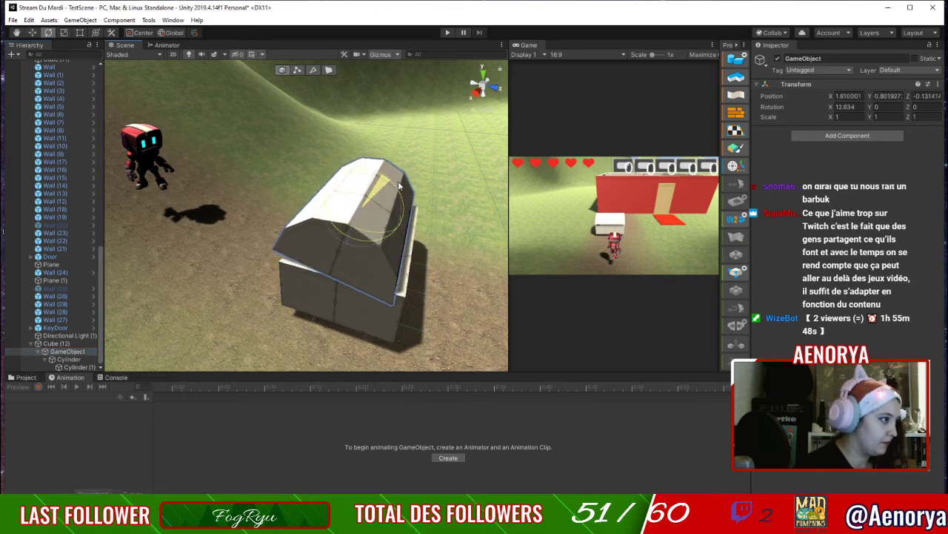
{"action": "key", "text": "ctrl+z"}
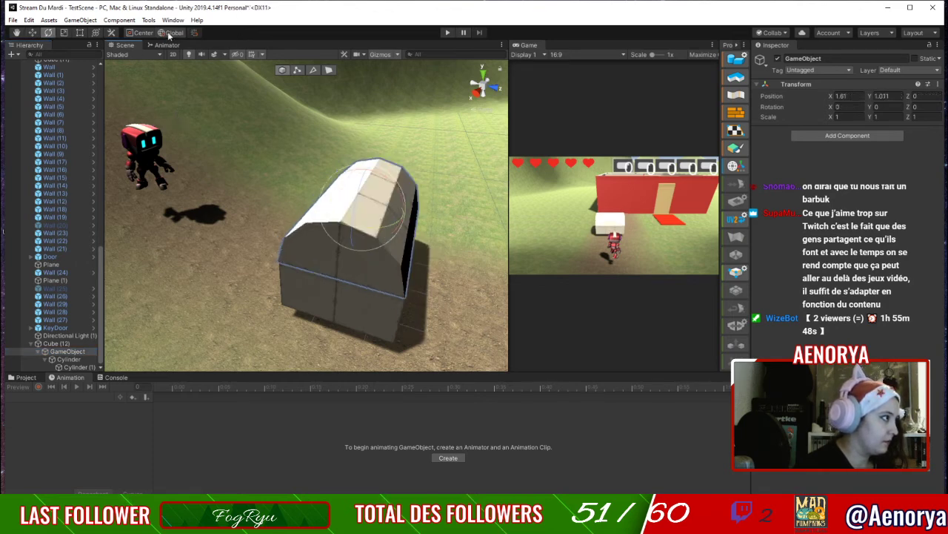
Switch the transform handle orientation to Local and try rotating GameObject around its X axis again.
{"action": "key", "text": "x"}
{"action": "left_click_drag", "start_coordinate": [374, 191], "coordinate": [417, 190]}
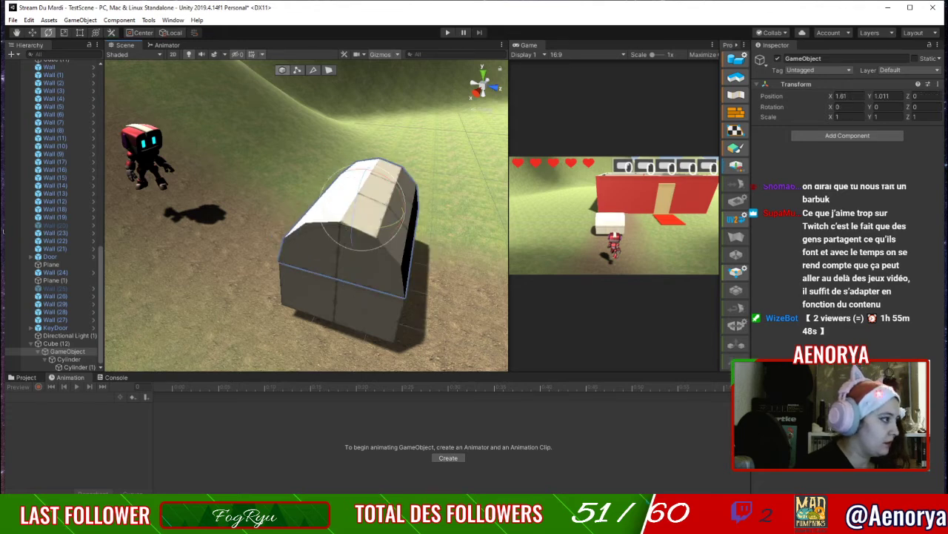
Slide Cylinder off the chest to about Z -2.03, and move GameObject to Z 1.01 to put the lid back.
{"action": "left_click", "coordinate": [68, 358]}
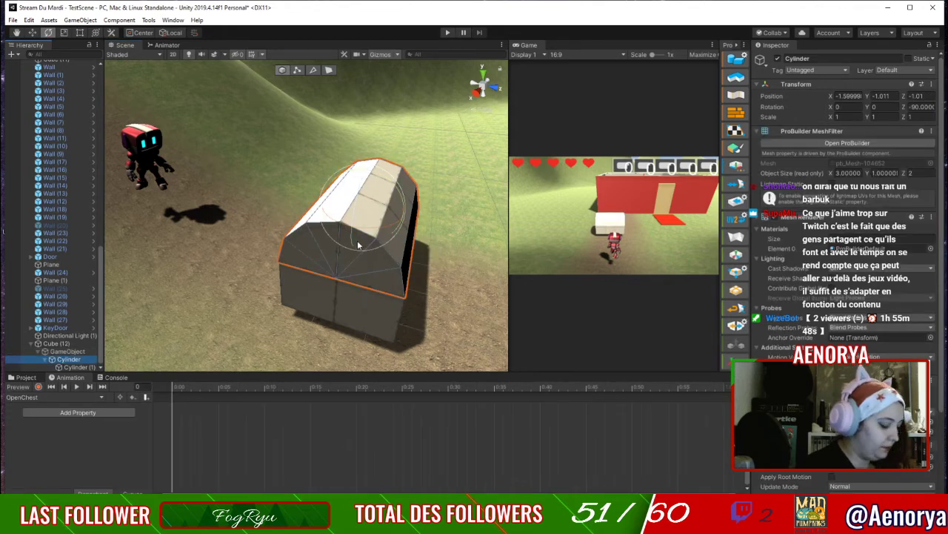
{"action": "key", "text": "w"}
{"action": "left_click_drag", "start_coordinate": [393, 220], "coordinate": [349, 220]}
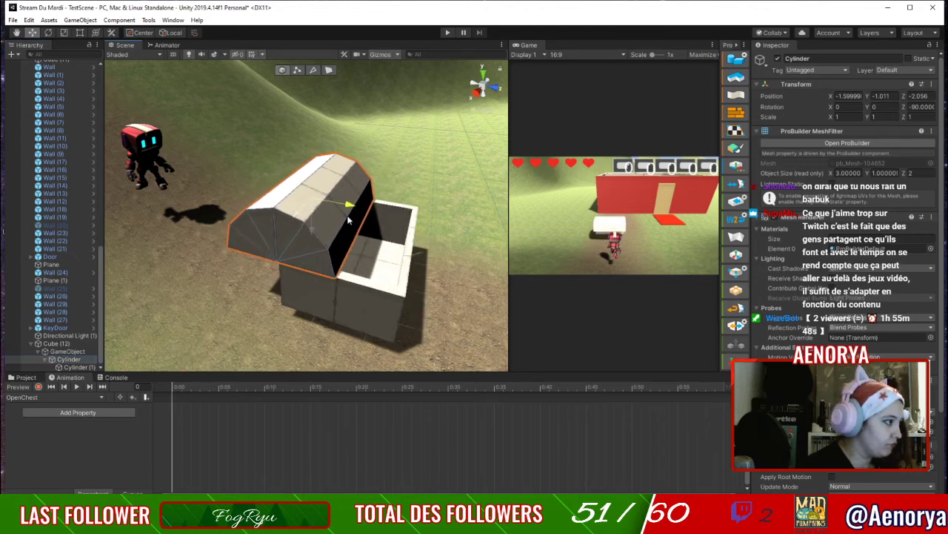
{"action": "left_click", "coordinate": [83, 351]}
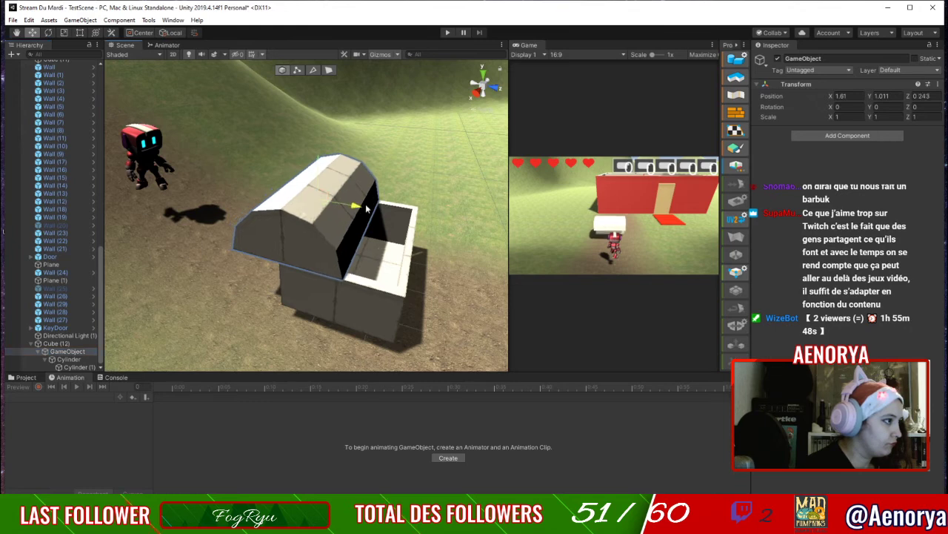
{"action": "left_click_drag", "start_coordinate": [406, 211], "coordinate": [396, 211]}
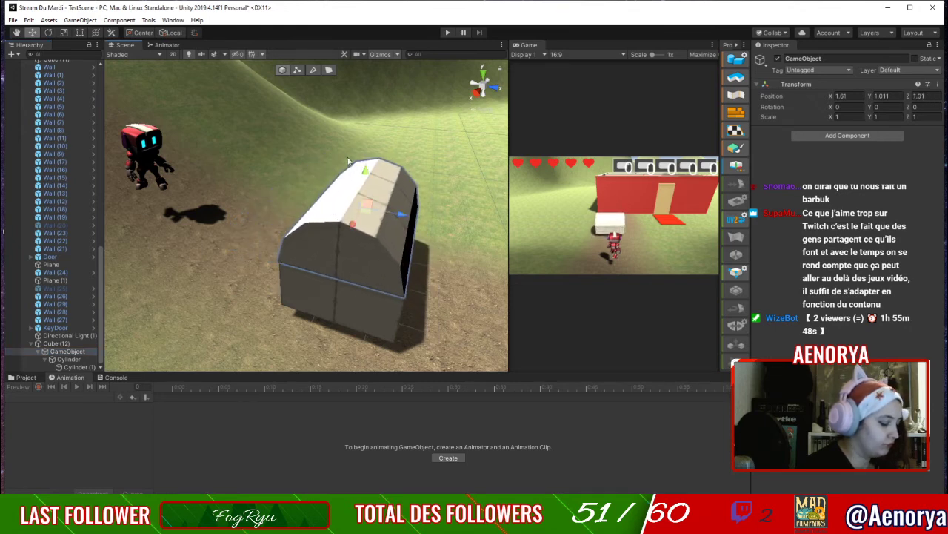
Rotate GameObject with the lid by about 0.17 degrees around X.
{"action": "key", "text": "e"}
{"action": "mouse_move", "coordinate": [363, 173]}
{"action": "left_mouse_down"}
{"action": "mouse_move", "coordinate": [410, 180]}
{"action": "mouse_move", "coordinate": [364, 161]}
{"action": "left_mouse_up"}
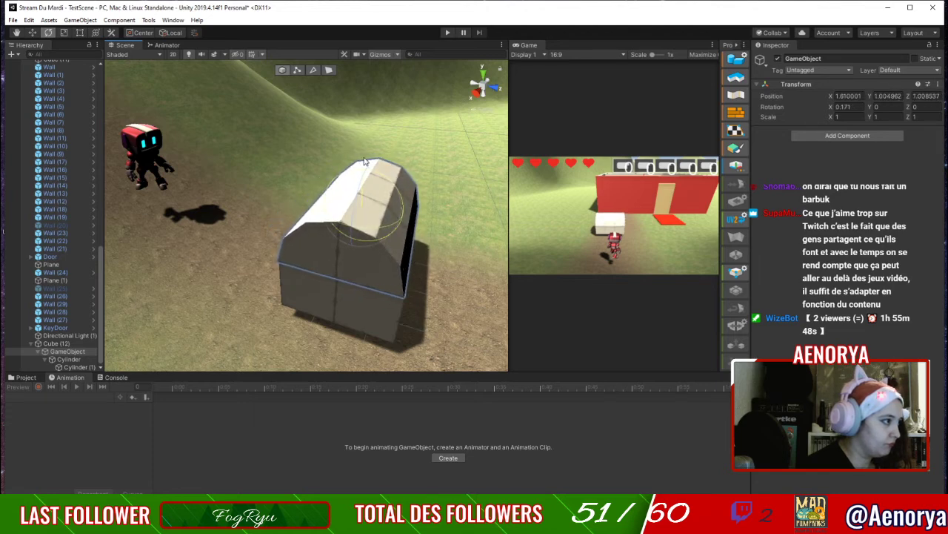
Slide Cylinder off the chest to about Z -3.02, and toggle the handle orientation to Global and back to Local.
{"action": "left_click", "coordinate": [371, 220]}
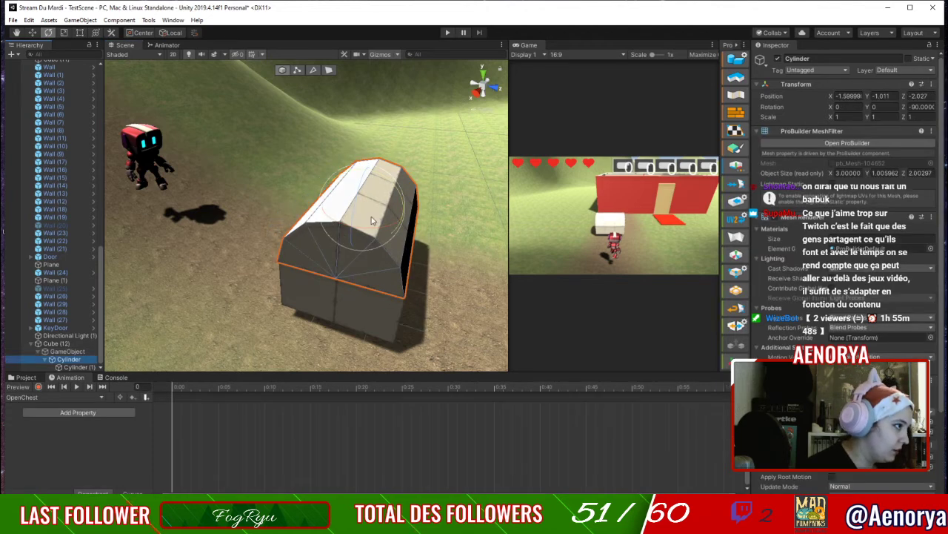
{"action": "key", "text": "w"}
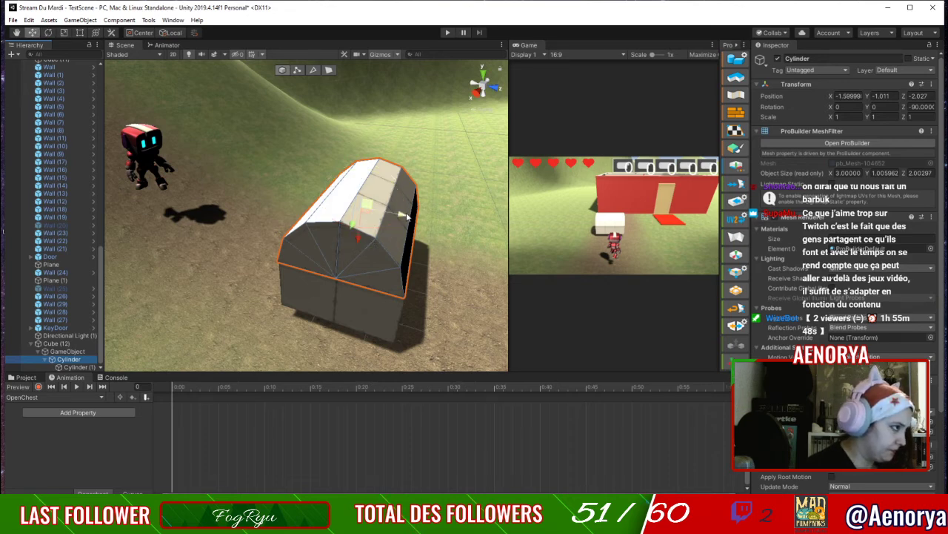
{"action": "left_click_drag", "start_coordinate": [407, 216], "coordinate": [357, 209]}
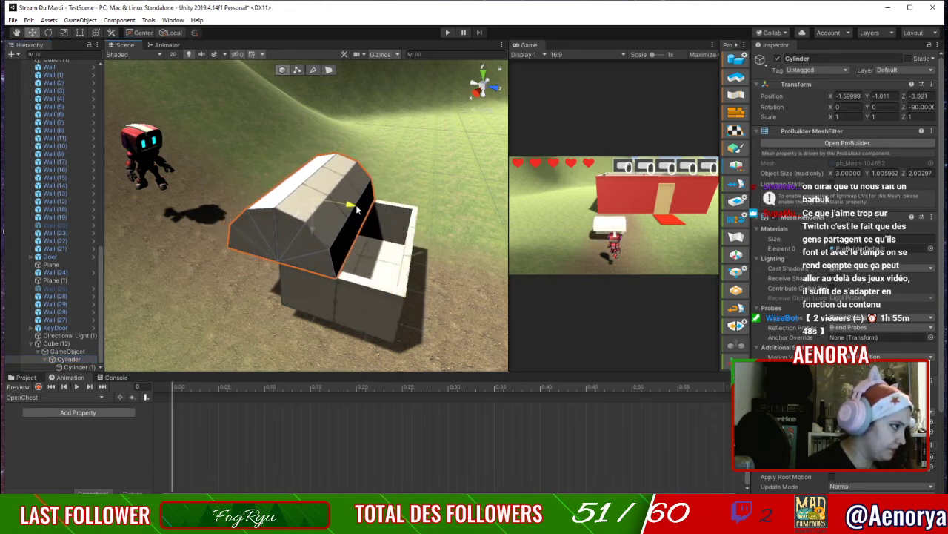
{"action": "left_click", "coordinate": [66, 351]}
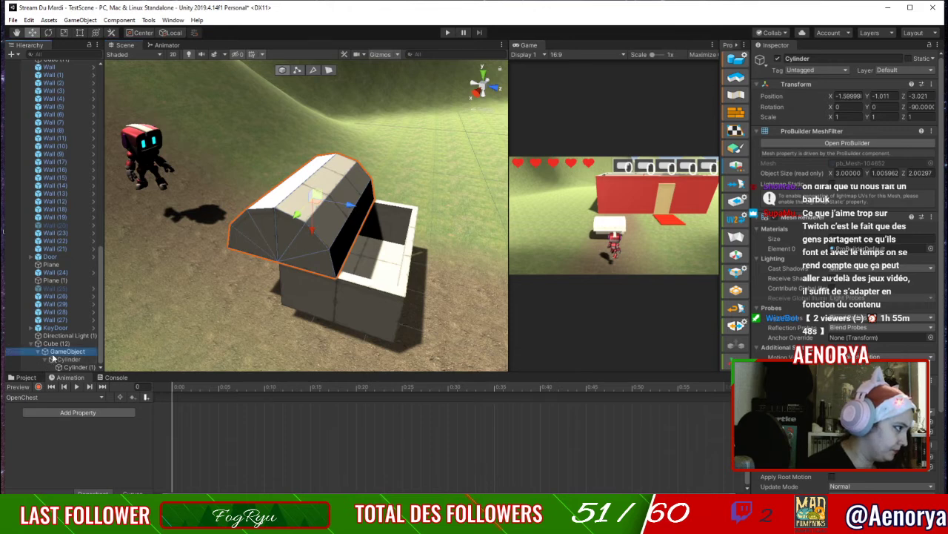
{"action": "left_click", "coordinate": [174, 32]}
{"action": "left_click", "coordinate": [174, 32]}
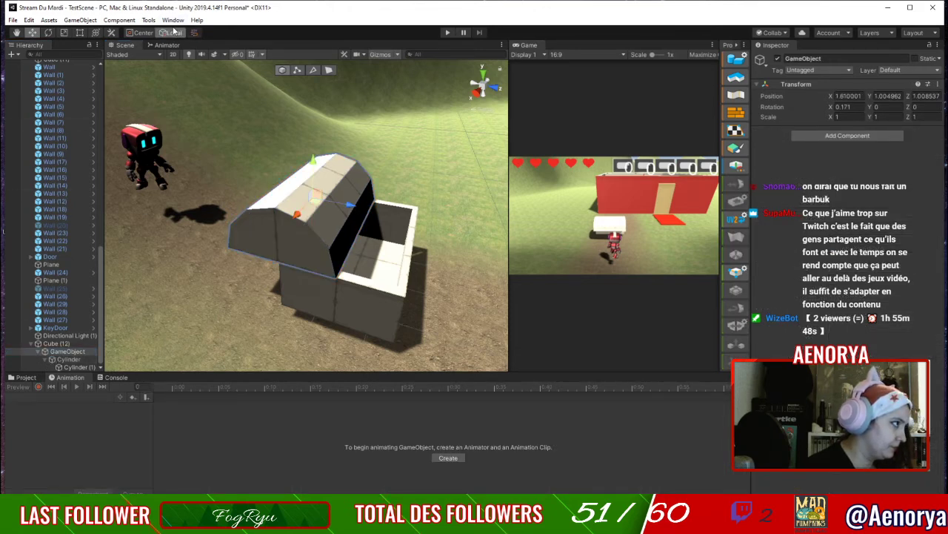
Inspect the chest base Cube (12), and move GameObject with the lid along Z to about 3.02, past the chest's far side.
{"action": "left_click", "coordinate": [66, 344]}
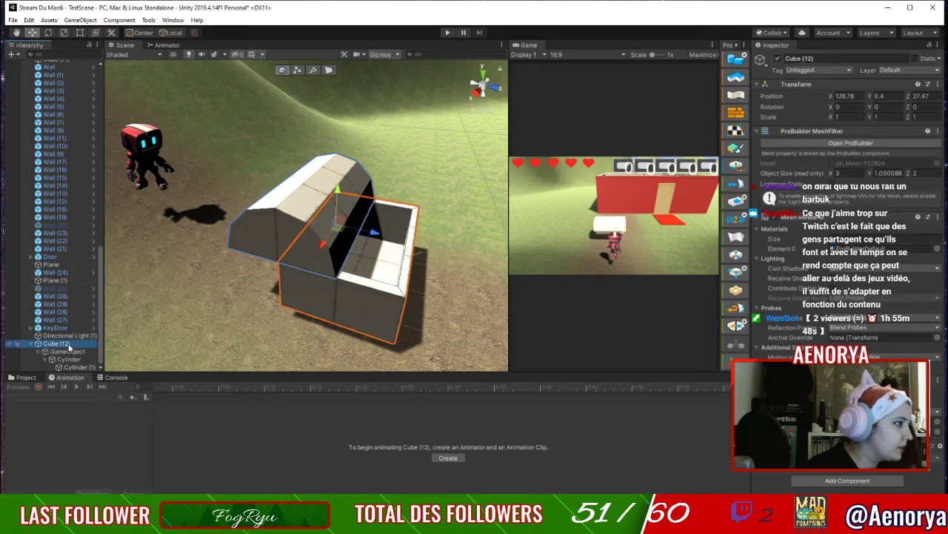
{"action": "right_click_drag", "start_coordinate": [333, 230], "coordinate": [474, 222]}
{"action": "middle_click_drag", "start_coordinate": [334, 282], "coordinate": [368, 250]}
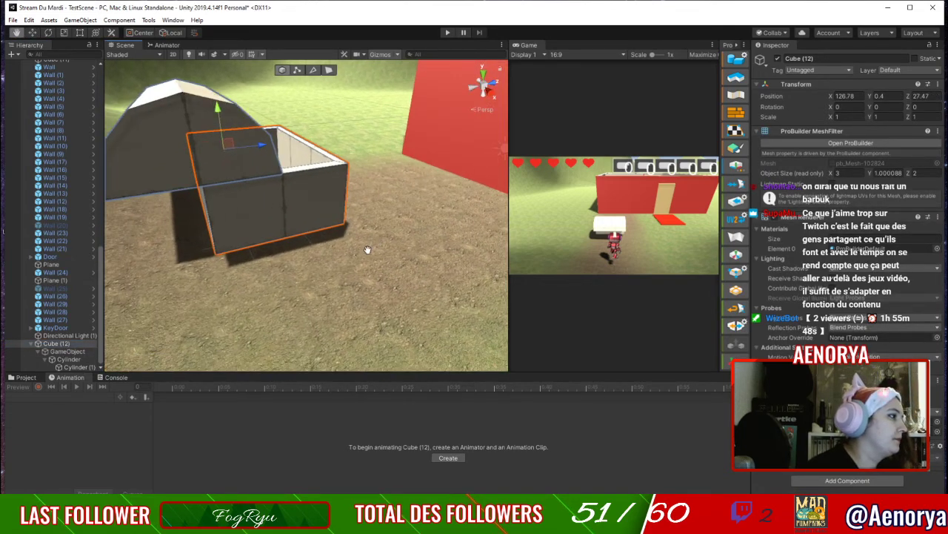
{"action": "right_click_drag", "start_coordinate": [254, 163], "coordinate": [239, 131]}
{"action": "middle_click_drag", "start_coordinate": [269, 199], "coordinate": [153, 247]}
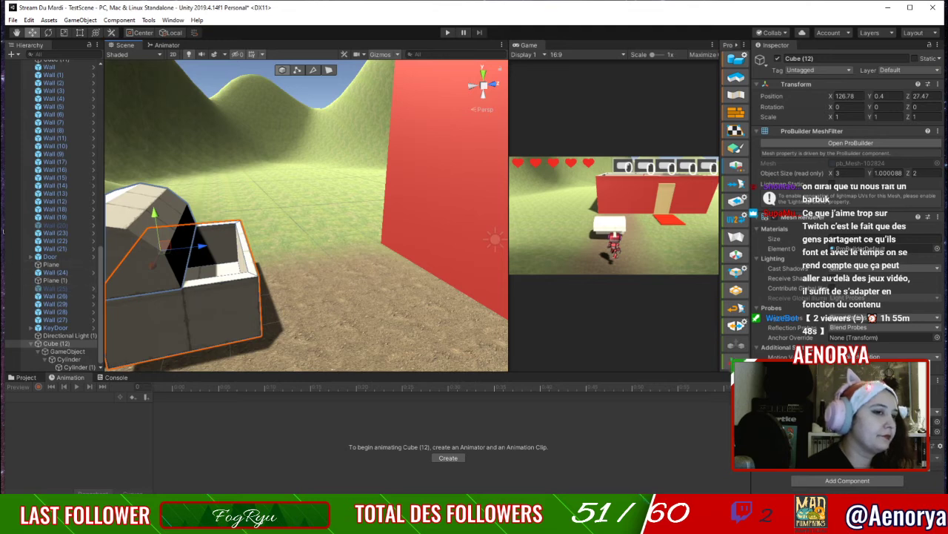
{"action": "left_click", "coordinate": [61, 352]}
{"action": "left_click_drag", "start_coordinate": [172, 223], "coordinate": [215, 284], "text": "alt"}
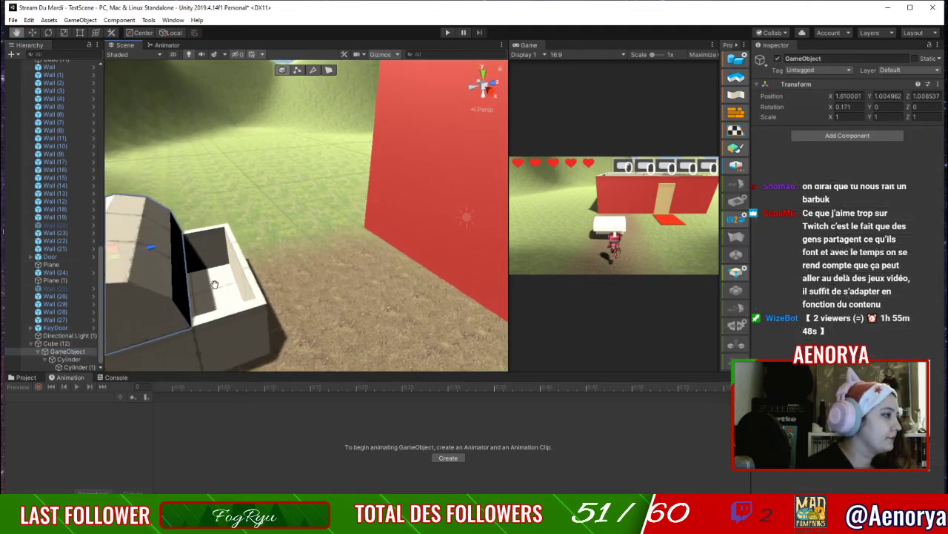
{"action": "middle_click_drag", "start_coordinate": [216, 285], "coordinate": [278, 290]}
{"action": "key", "text": "w"}
{"action": "left_click_drag", "start_coordinate": [269, 256], "coordinate": [393, 235]}
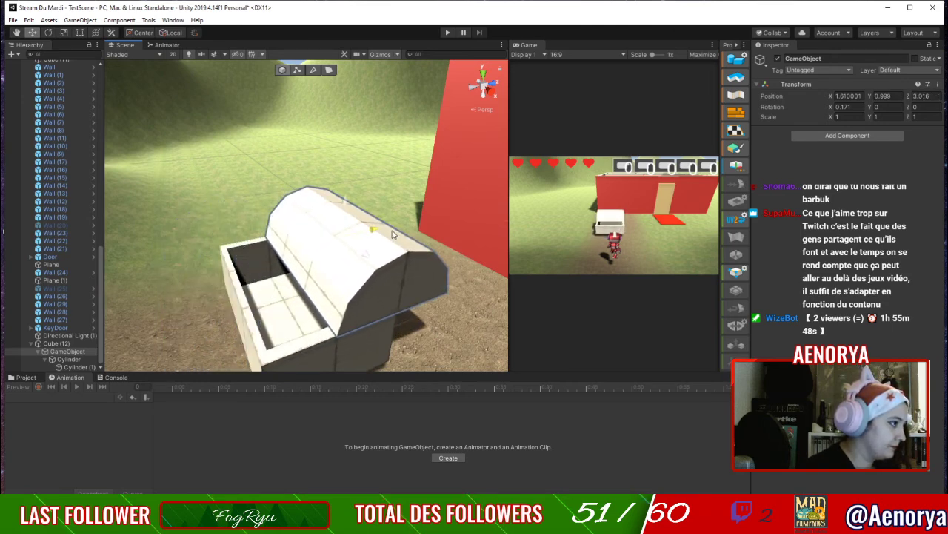
Slide Cylinder back over the chest base to about Z -4.
{"action": "left_click", "coordinate": [321, 231]}
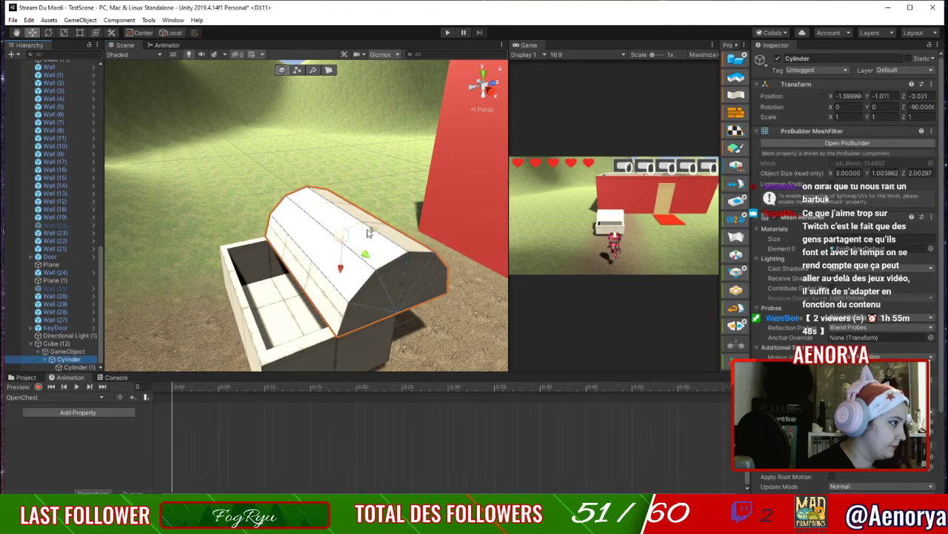
{"action": "left_click_drag", "start_coordinate": [367, 232], "coordinate": [325, 245]}
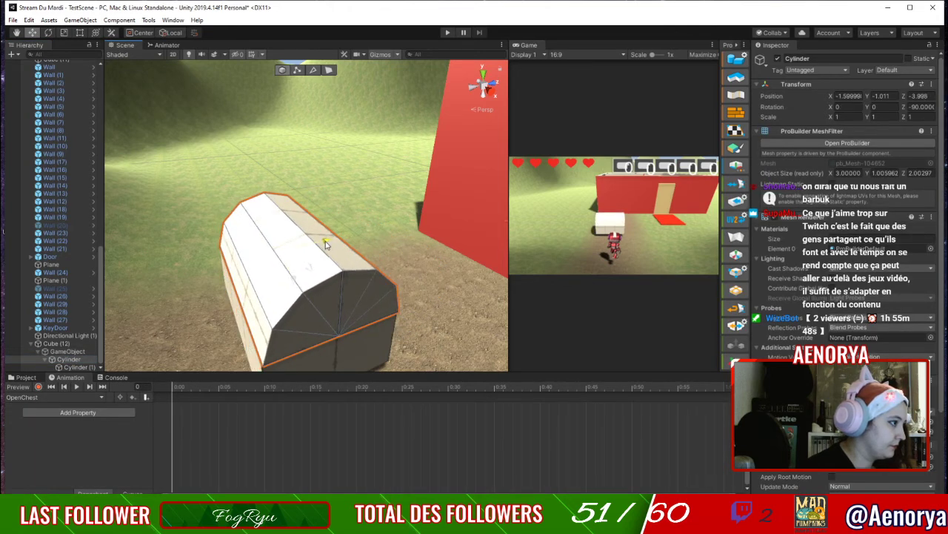
{"action": "mouse_move", "coordinate": [326, 245]}
{"action": "right_mouse_down"}
{"action": "mouse_move", "coordinate": [322, 255]}
{"action": "mouse_move", "coordinate": [323, 227]}
{"action": "right_mouse_up"}
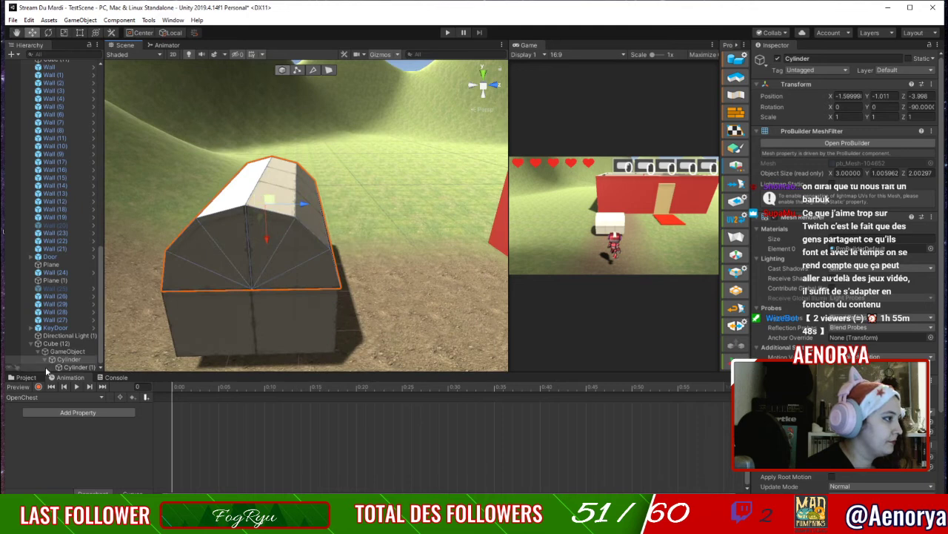
Remove the Animator component from Cylinder.
{"action": "left_click", "coordinate": [71, 351]}
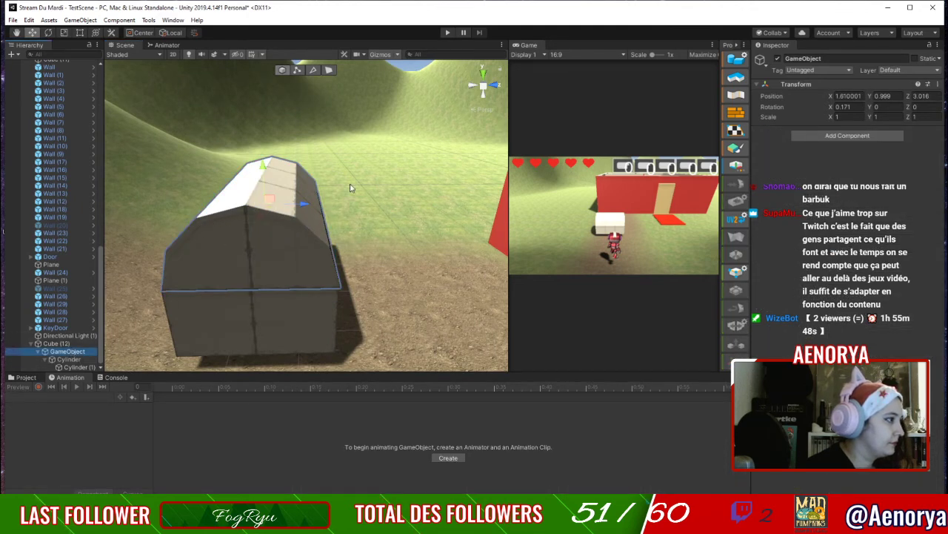
{"action": "left_click", "coordinate": [71, 358]}
{"action": "left_click", "coordinate": [73, 352]}
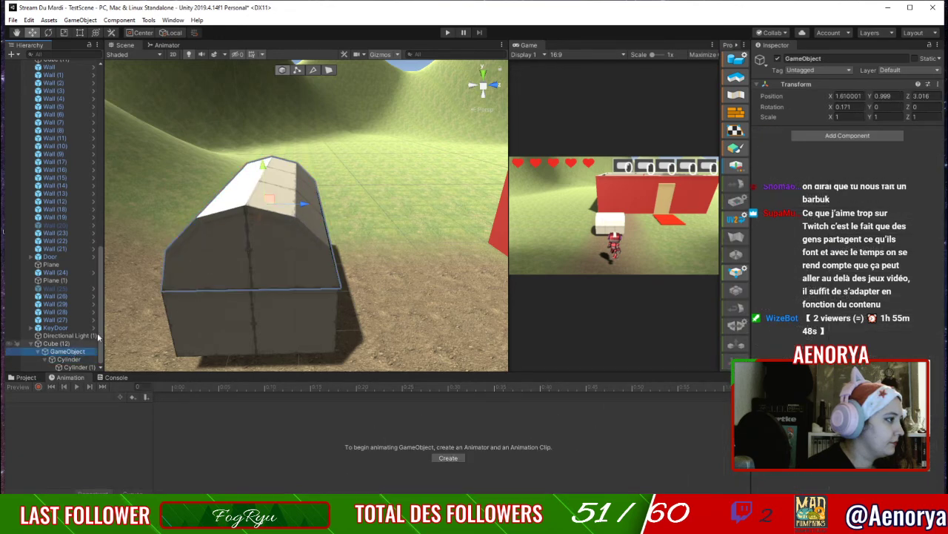
{"action": "left_click", "coordinate": [69, 359]}
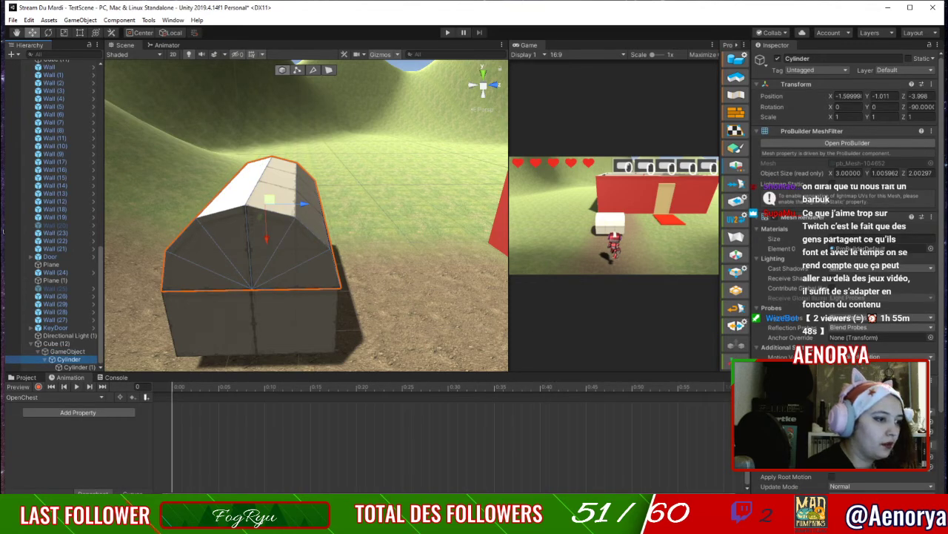
{"action": "left_click", "coordinate": [932, 451]}
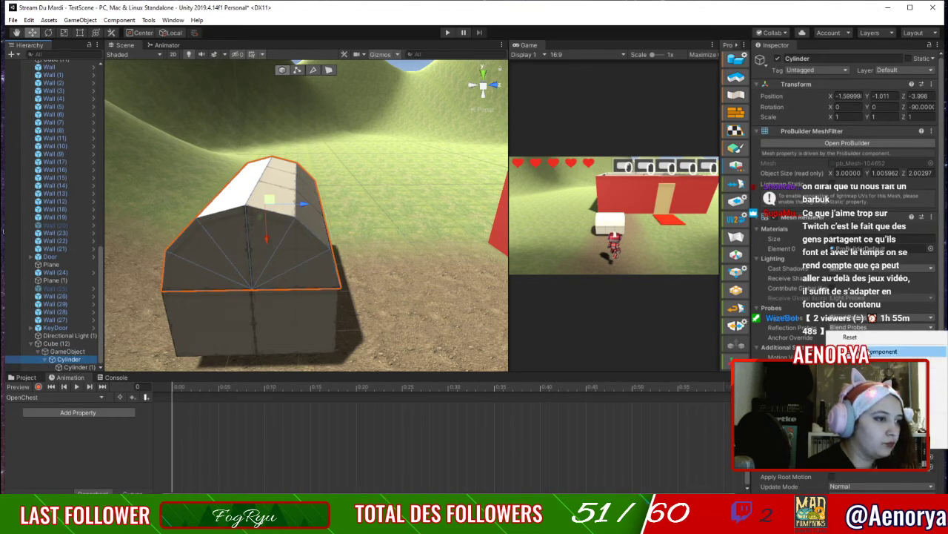
{"action": "left_click", "coordinate": [885, 351]}
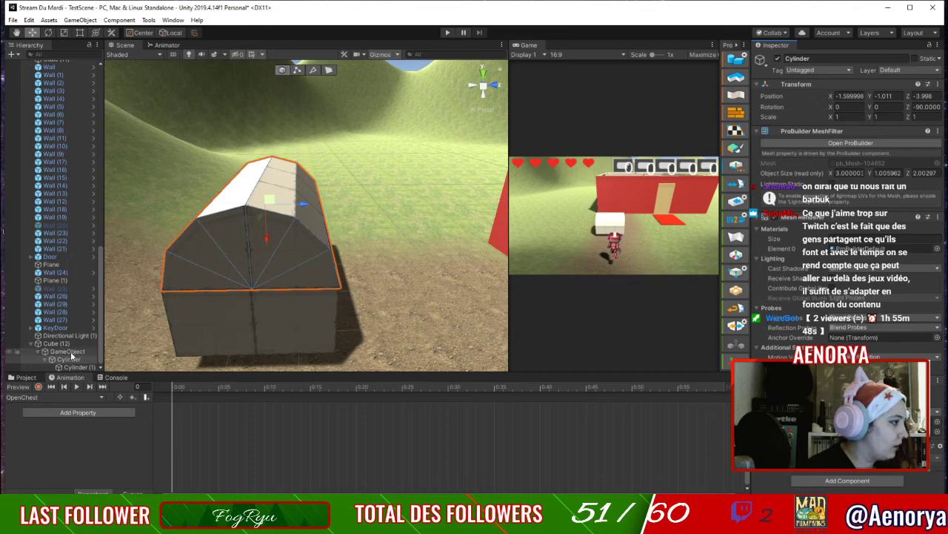
Move GameObject with the lid along Z to about 3.95.
{"action": "left_click", "coordinate": [72, 352]}
{"action": "left_click_drag", "start_coordinate": [295, 214], "coordinate": [360, 214]}
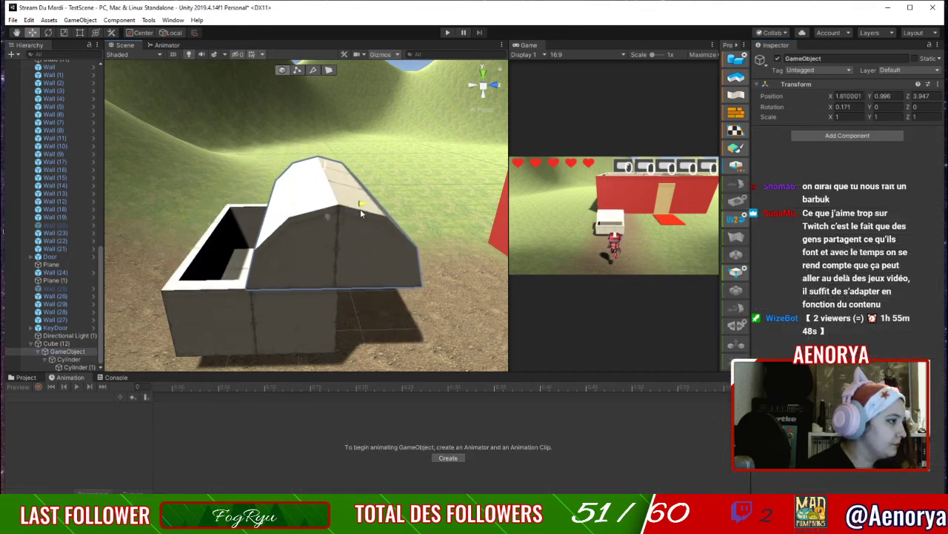
Switch the handle orientation to Global and slide Cylinder back over the chest base to about Z -4.96.
{"action": "left_click", "coordinate": [92, 360]}
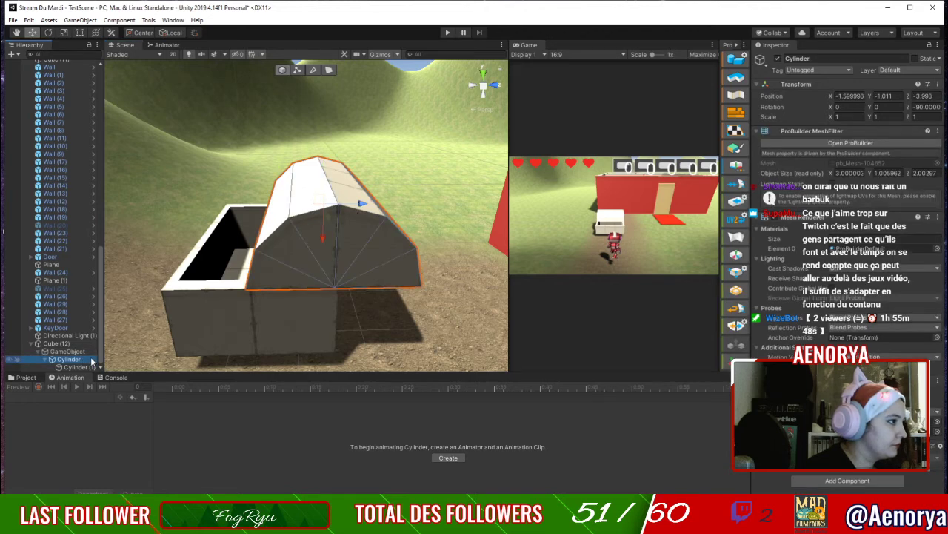
{"action": "left_click", "coordinate": [172, 32]}
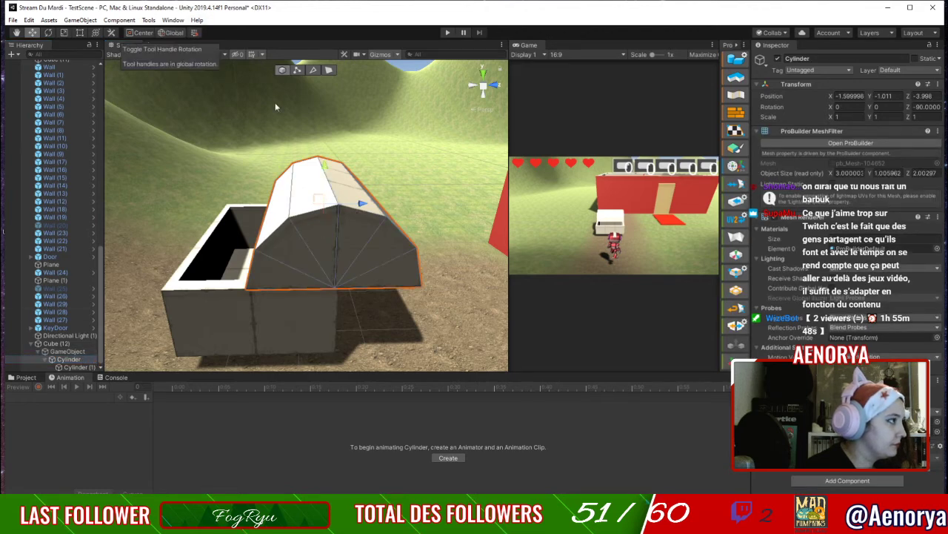
{"action": "left_click_drag", "start_coordinate": [356, 205], "coordinate": [303, 207]}
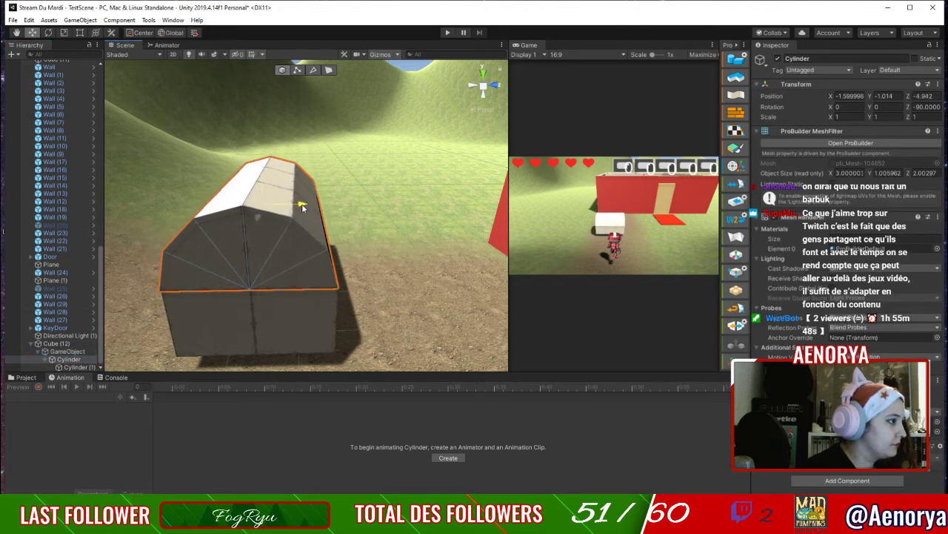
Switch the handle position to Pivot and move GameObject's pivot from near the red wall to the chest's edge, about Z 0.01.
{"action": "left_click", "coordinate": [74, 352]}
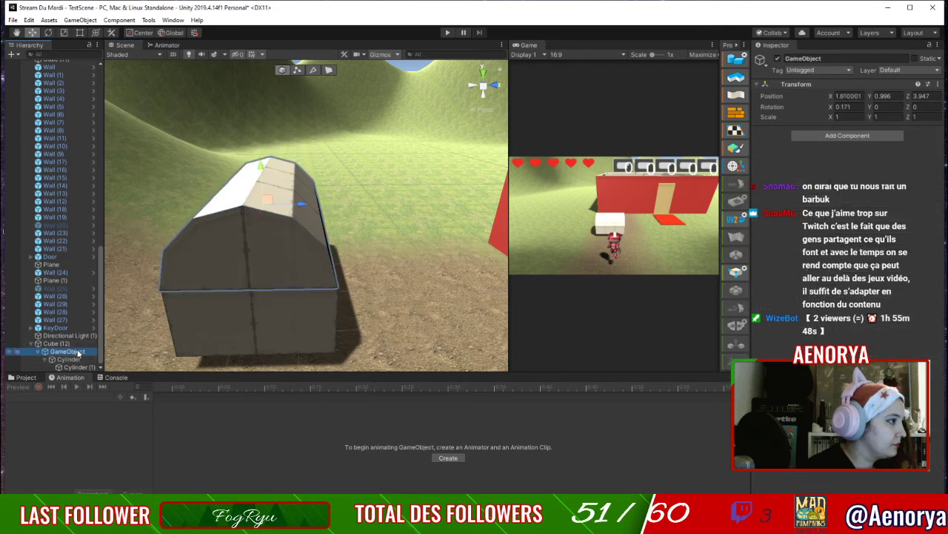
{"action": "double_click", "coordinate": [79, 352]}
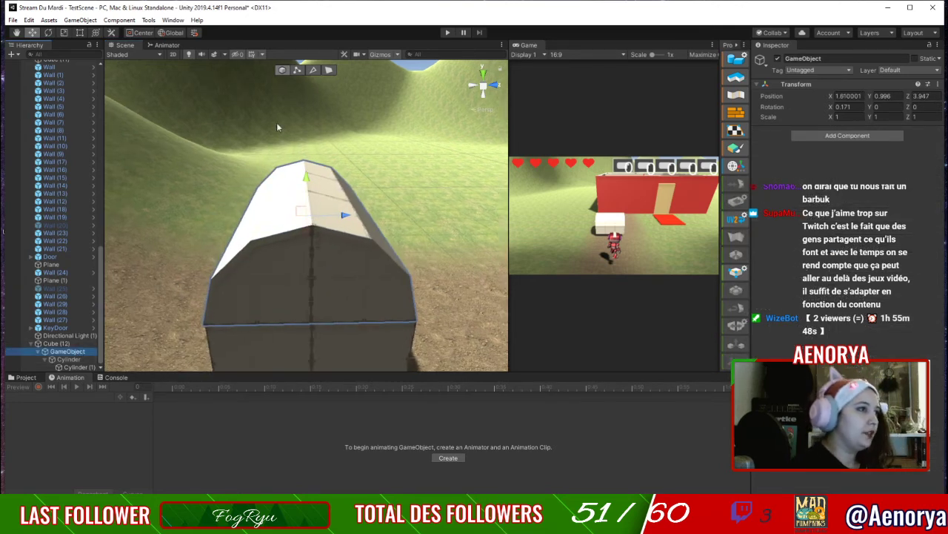
{"action": "left_click", "coordinate": [139, 33]}
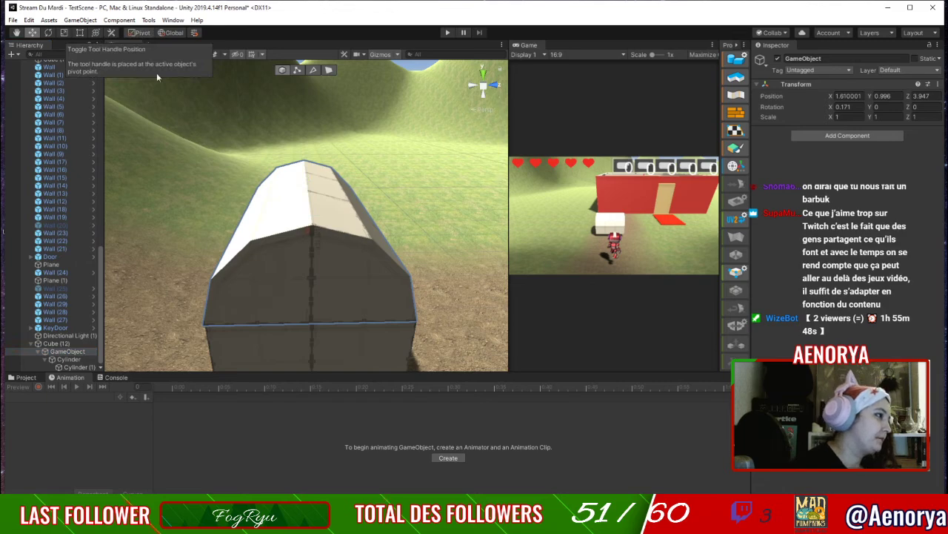
{"action": "right_click_drag", "start_coordinate": [318, 245], "coordinate": [364, 356]}
{"action": "scroll", "coordinate": [395, 301], "scroll_direction": "down", "scroll_amount": 10}
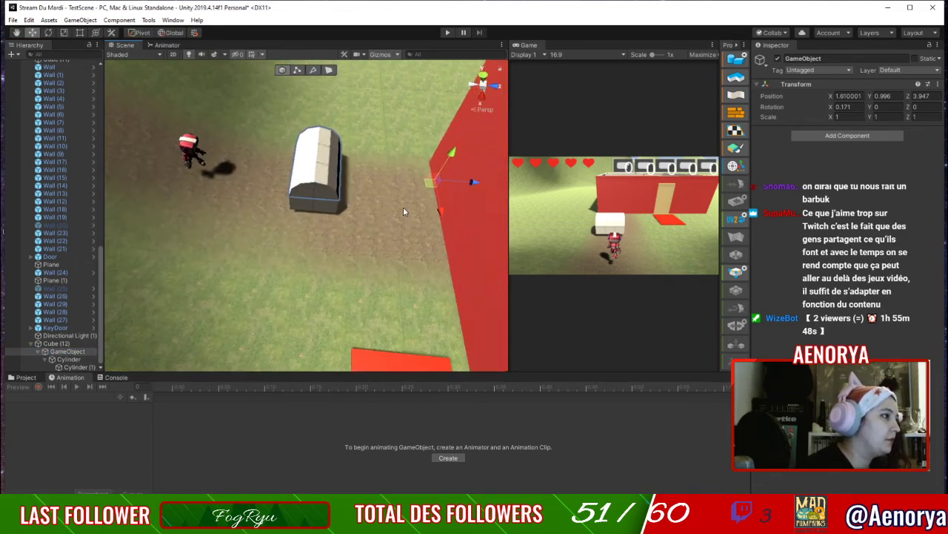
{"action": "scroll", "coordinate": [404, 212], "scroll_direction": "up", "scroll_amount": 5}
{"action": "middle_click_drag", "start_coordinate": [397, 218], "coordinate": [362, 254]}
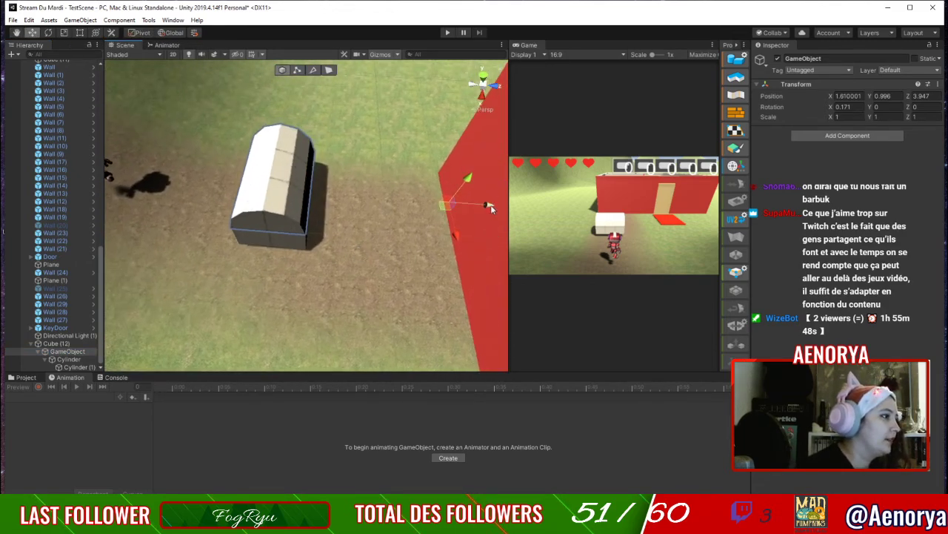
{"action": "left_click_drag", "start_coordinate": [490, 208], "coordinate": [349, 222]}
Move Cylinder back onto the chest base at about Z -1.04 relative to GameObject.
{"action": "left_click", "coordinate": [68, 359]}
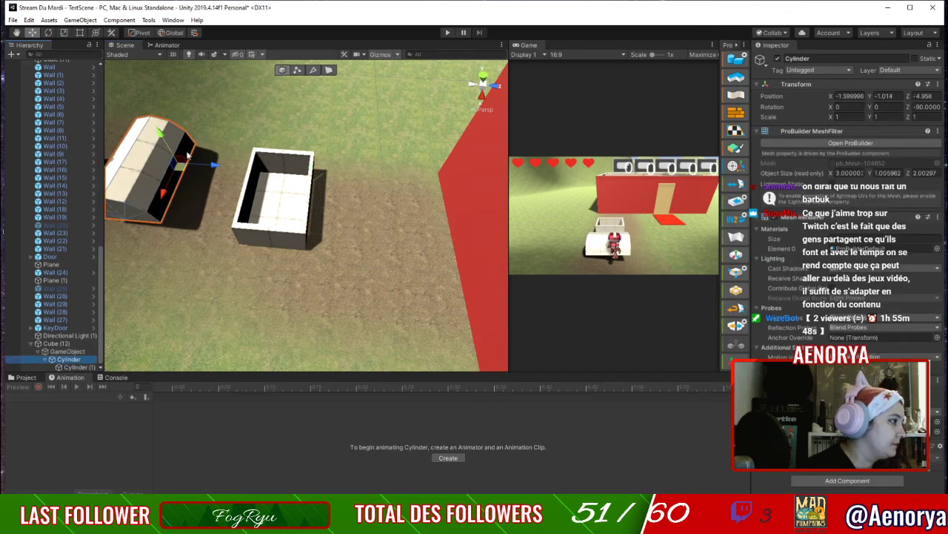
{"action": "left_click_drag", "start_coordinate": [208, 169], "coordinate": [314, 168]}
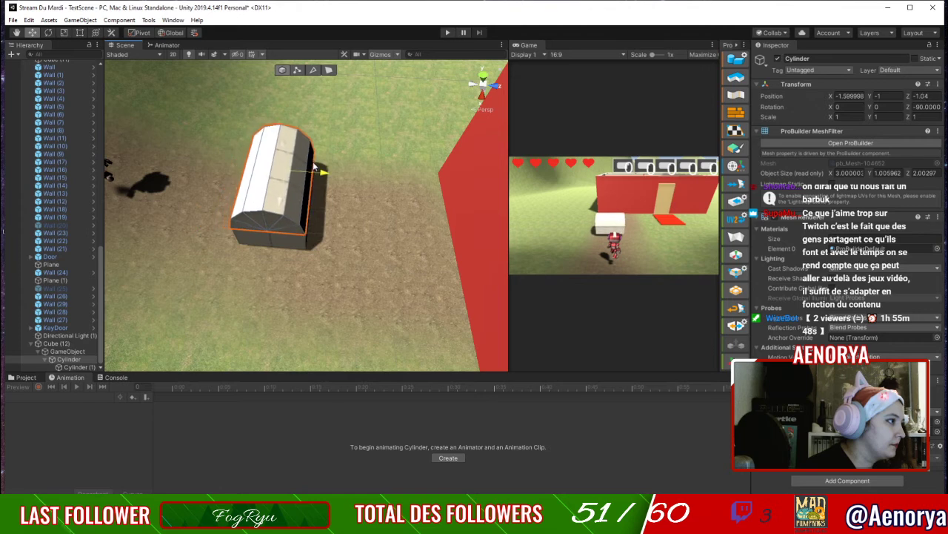
{"action": "left_click", "coordinate": [67, 351]}
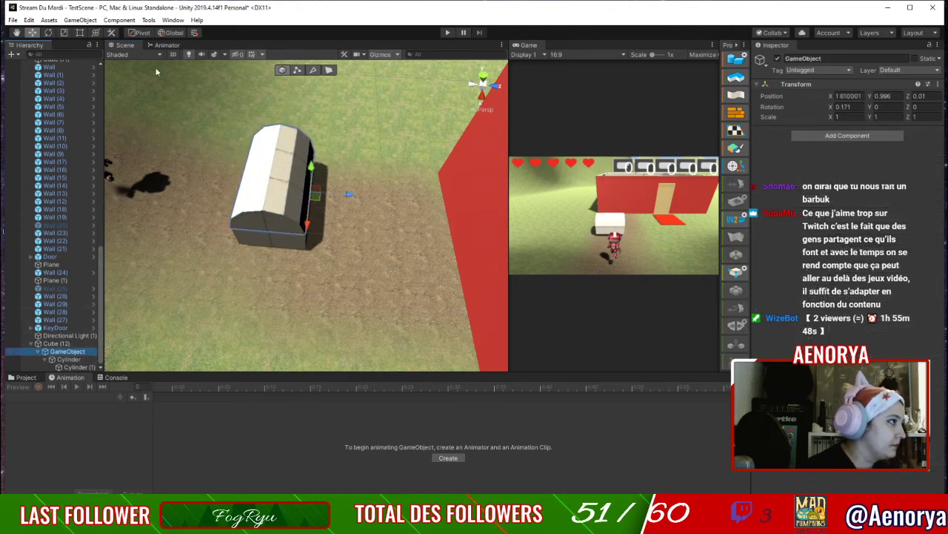
Test the lid's hinge by rotating GameObject about its X axis, and set its X rotation to 0.
{"action": "key", "text": "e"}
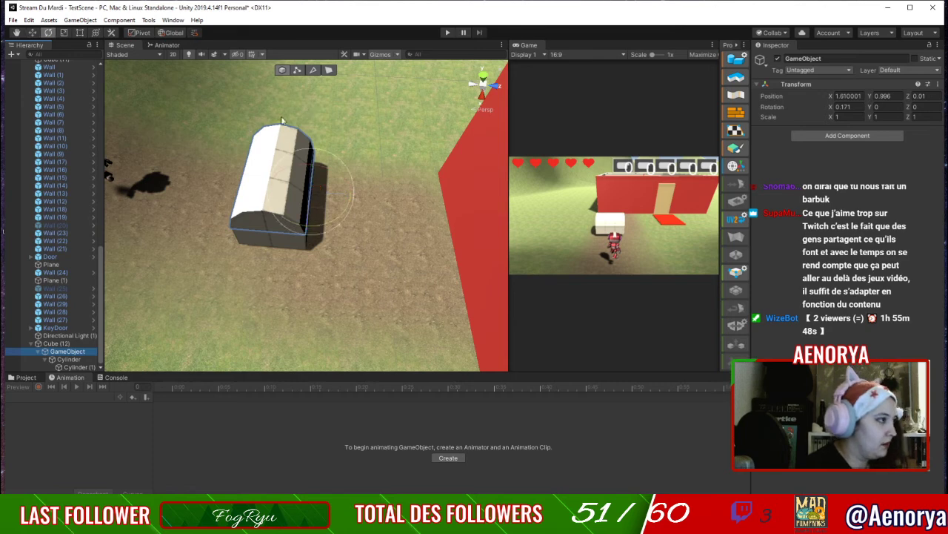
{"action": "left_click_drag", "start_coordinate": [303, 168], "coordinate": [305, 191]}
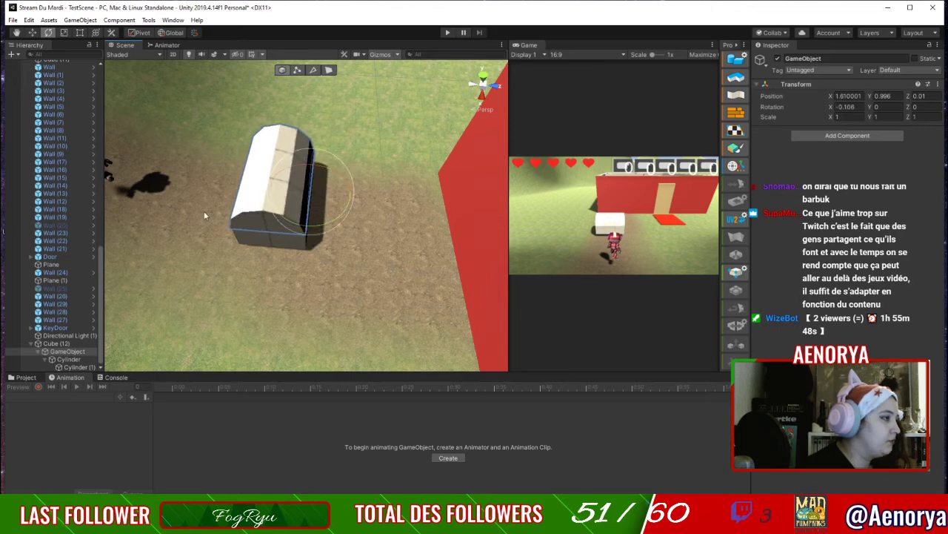
{"action": "right_click_drag", "start_coordinate": [204, 210], "coordinate": [278, 172]}
{"action": "middle_click_drag", "start_coordinate": [278, 172], "coordinate": [337, 227]}
{"action": "right_click_drag", "start_coordinate": [336, 227], "coordinate": [436, 64]}
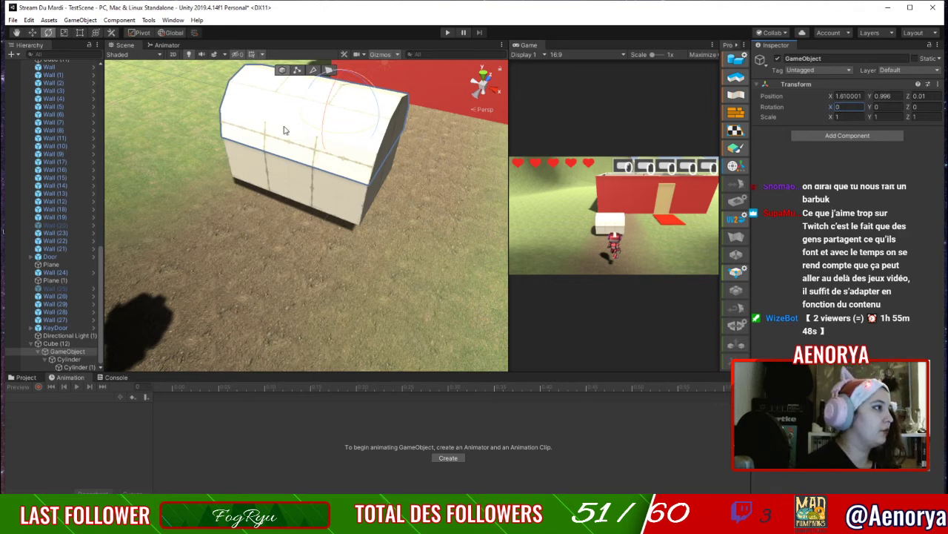
{"action": "right_click_drag", "start_coordinate": [284, 130], "coordinate": [366, 145]}
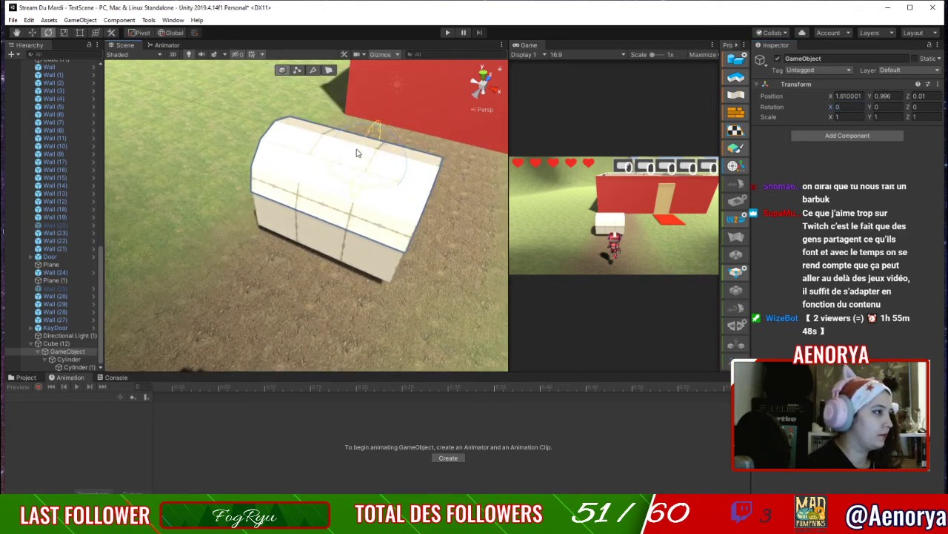
{"action": "left_click_drag", "start_coordinate": [361, 145], "coordinate": [424, 191]}
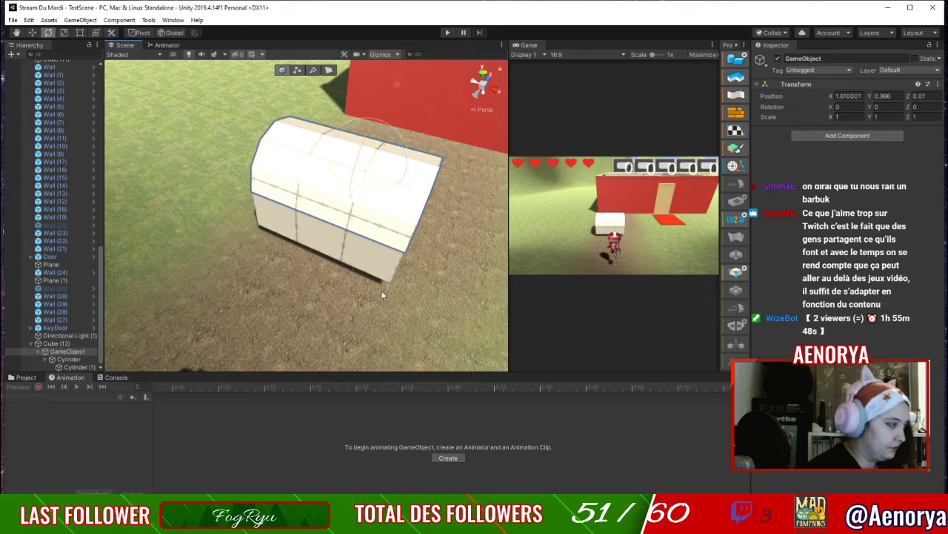
Add a 3D cylinder as a child of GameObject on the chest lid.
{"action": "scroll", "coordinate": [393, 289], "scroll_direction": "up", "scroll_amount": 5}
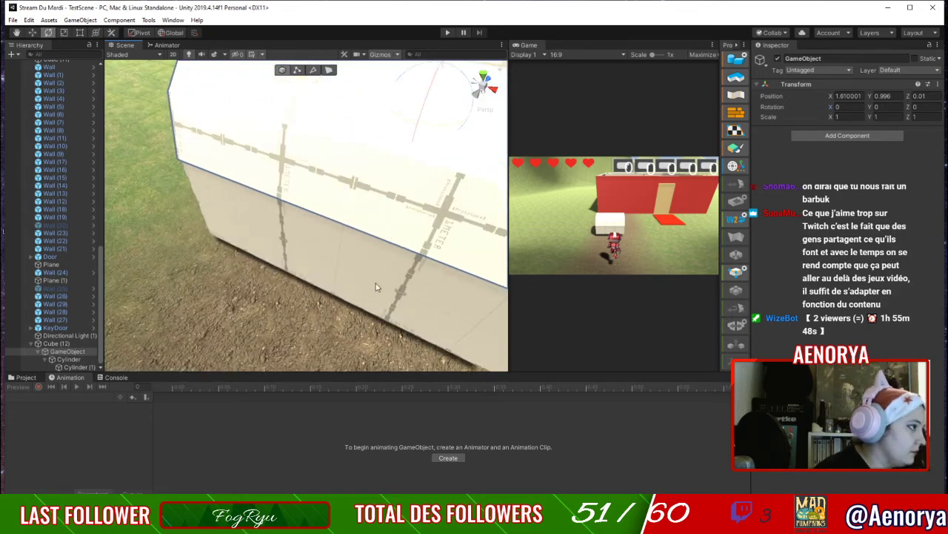
{"action": "left_click_drag", "start_coordinate": [375, 283], "coordinate": [409, 254], "text": "alt"}
{"action": "scroll", "coordinate": [346, 267], "scroll_direction": "down", "scroll_amount": 5}
{"action": "left_click", "coordinate": [56, 344]}
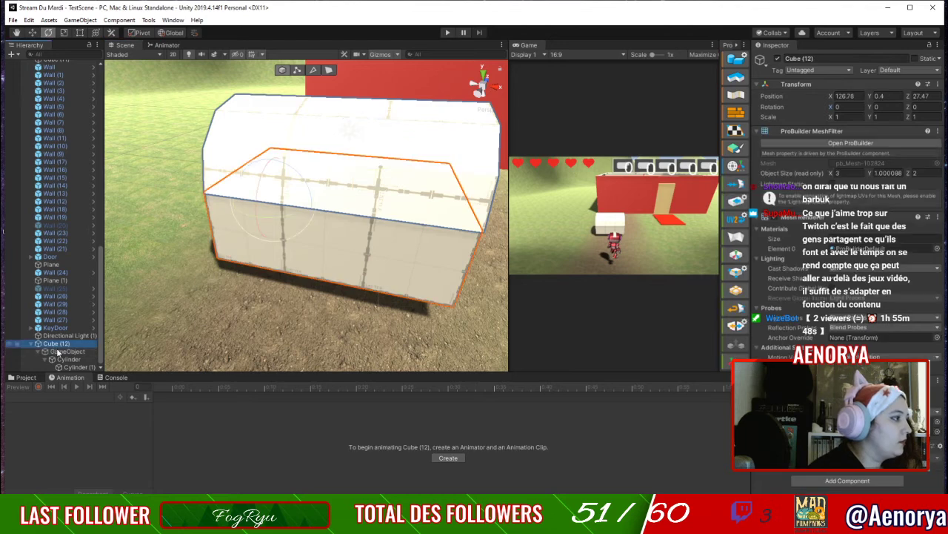
{"action": "left_click", "coordinate": [59, 350]}
{"action": "right_click", "coordinate": [57, 349]}
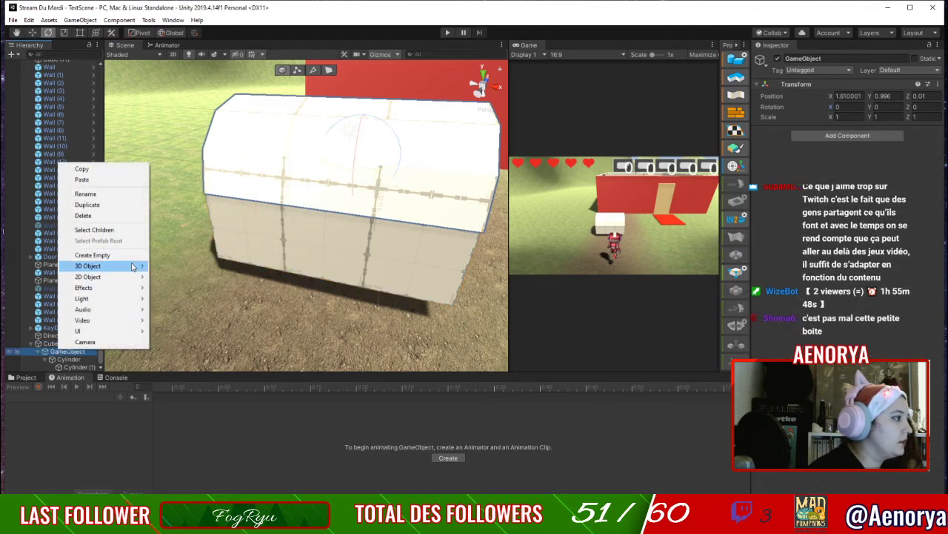
{"action": "mouse_move", "coordinate": [134, 266]}
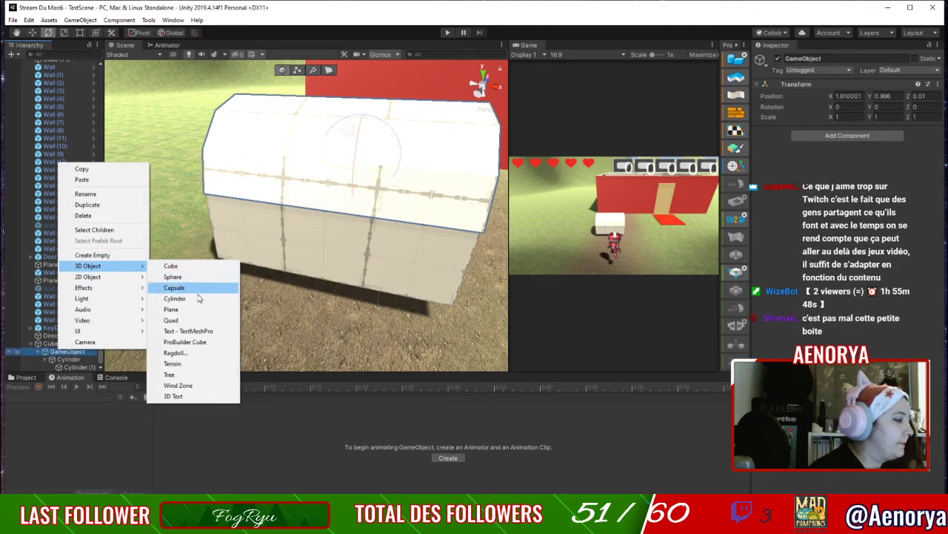
{"action": "left_click", "coordinate": [182, 297]}
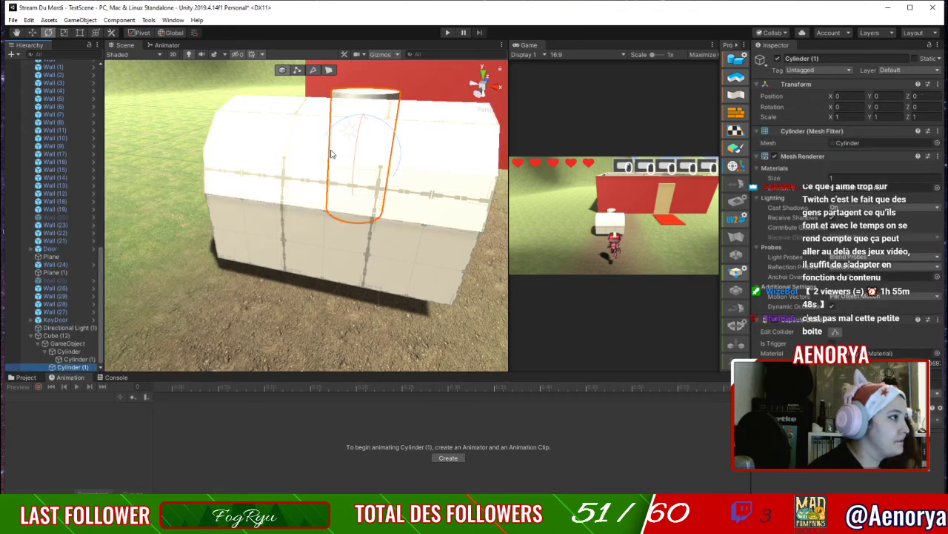
Rotate the new cylinder to -90 degrees about X and move it toward the chest's front, about Z -1.25.
{"action": "left_click_drag", "start_coordinate": [356, 132], "coordinate": [355, 235]}
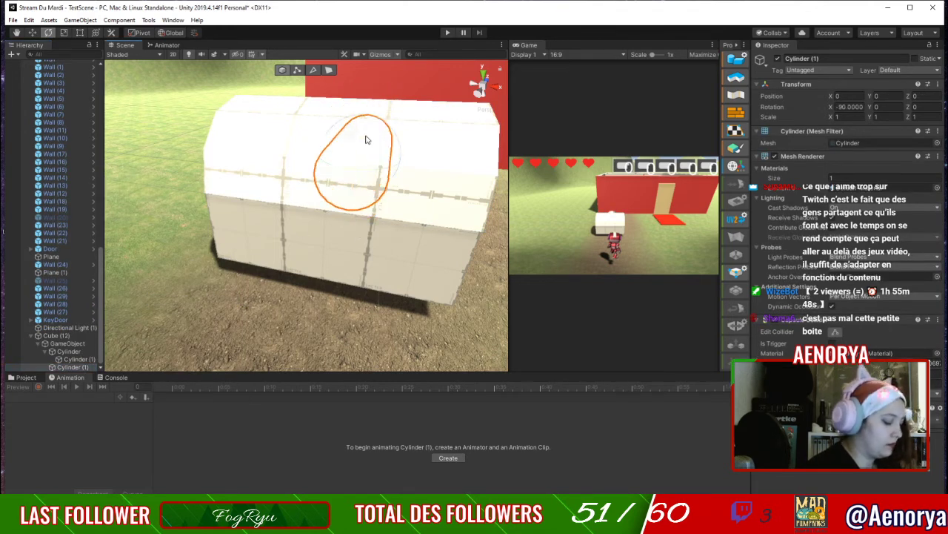
{"action": "key", "text": "w"}
{"action": "left_click_drag", "start_coordinate": [363, 148], "coordinate": [272, 290]}
Flatten the cylinder to a Y scale of about 0.03 and place the disc on the chest's front at about Z -2.
{"action": "key", "text": "r"}
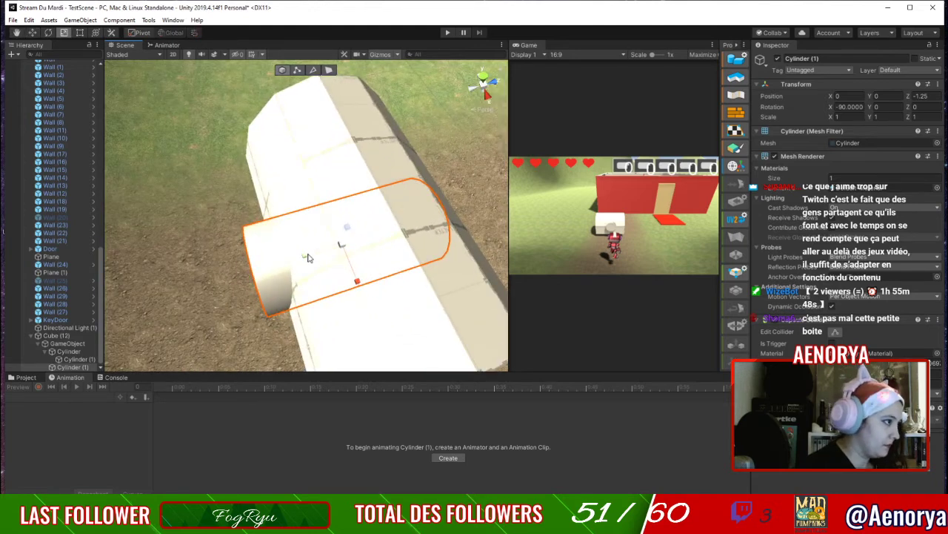
{"action": "mouse_move", "coordinate": [306, 255]}
{"action": "left_mouse_down"}
{"action": "mouse_move", "coordinate": [351, 244]}
{"action": "mouse_move", "coordinate": [322, 264]}
{"action": "left_mouse_up"}
{"action": "key", "text": "w"}
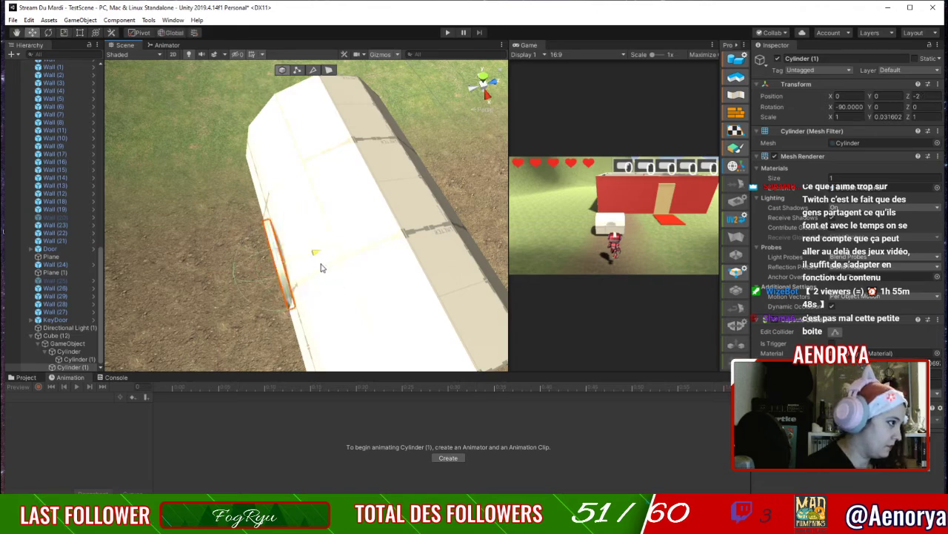
{"action": "right_click_drag", "start_coordinate": [288, 295], "coordinate": [389, 324]}
{"action": "middle_click_drag", "start_coordinate": [390, 324], "coordinate": [442, 239]}
{"action": "right_click_drag", "start_coordinate": [442, 238], "coordinate": [444, 236]}
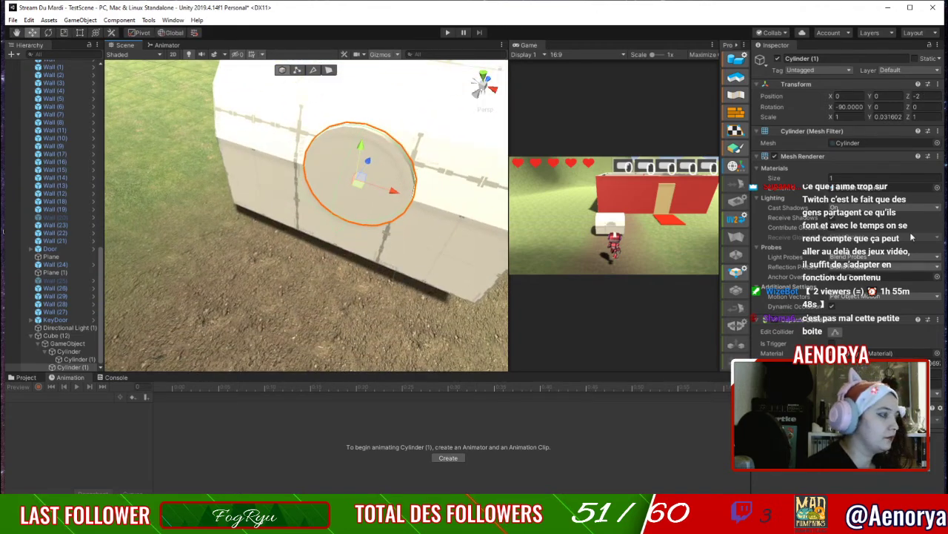
{"action": "left_click", "coordinate": [834, 333]}
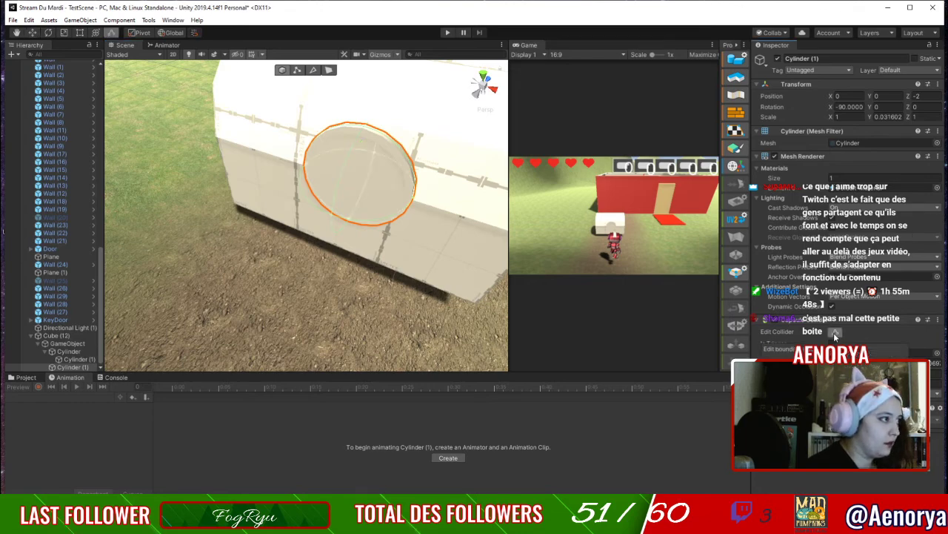
{"action": "left_click", "coordinate": [834, 333]}
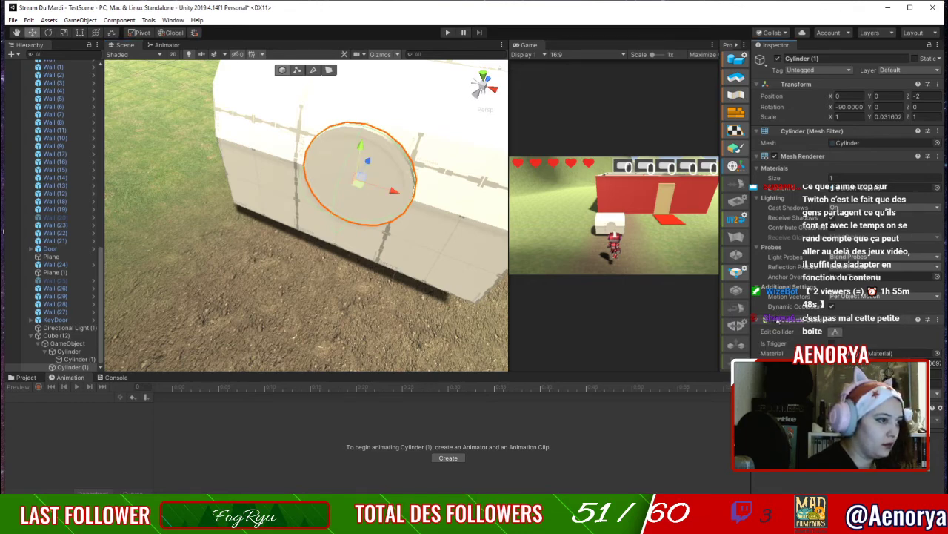
Duplicate the disc, scale the copy down to about 0.325 of its size and raise it to about Y 0.168.
{"action": "right_click_drag", "start_coordinate": [363, 163], "coordinate": [384, 193]}
{"action": "middle_click_drag", "start_coordinate": [385, 193], "coordinate": [406, 205]}
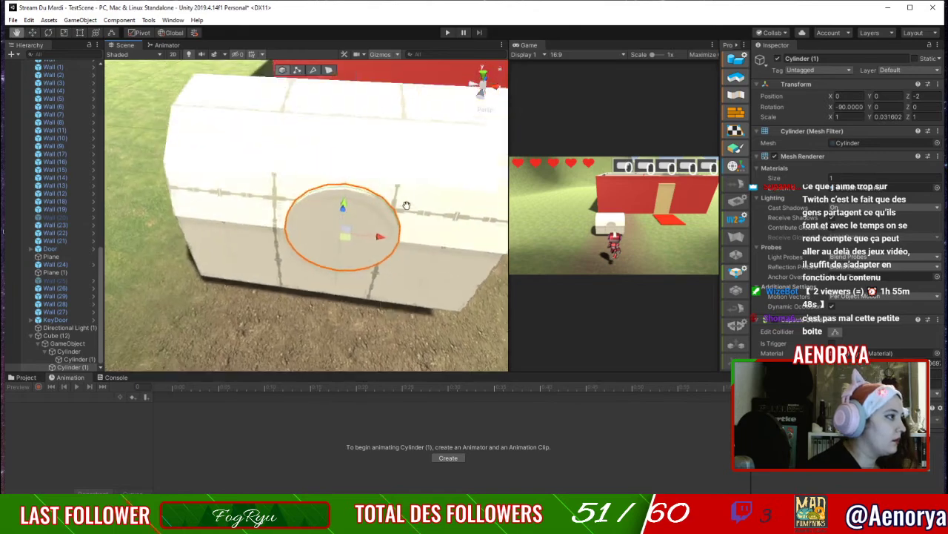
{"action": "right_click_drag", "start_coordinate": [405, 205], "coordinate": [404, 193]}
{"action": "middle_click_drag", "start_coordinate": [404, 192], "coordinate": [406, 163]}
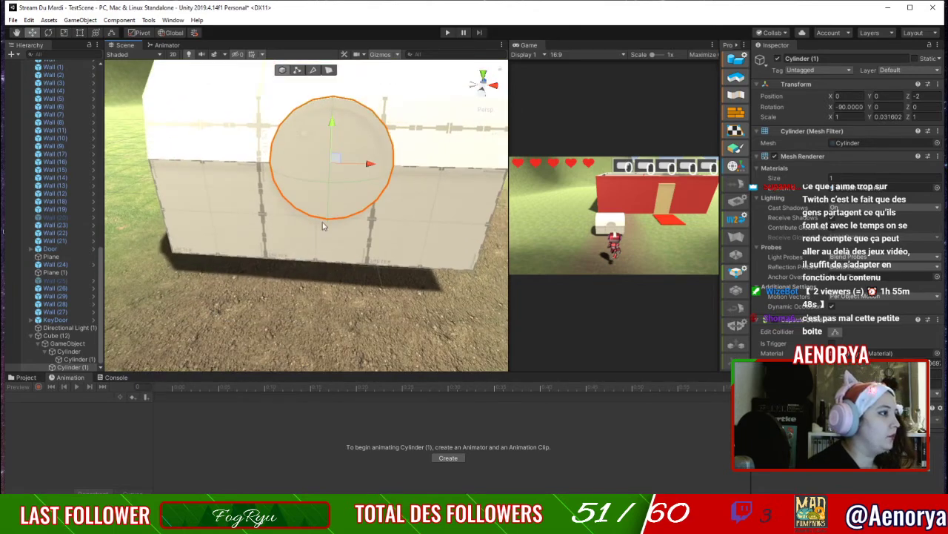
{"action": "right_click", "coordinate": [60, 343]}
{"action": "left_click", "coordinate": [64, 367]}
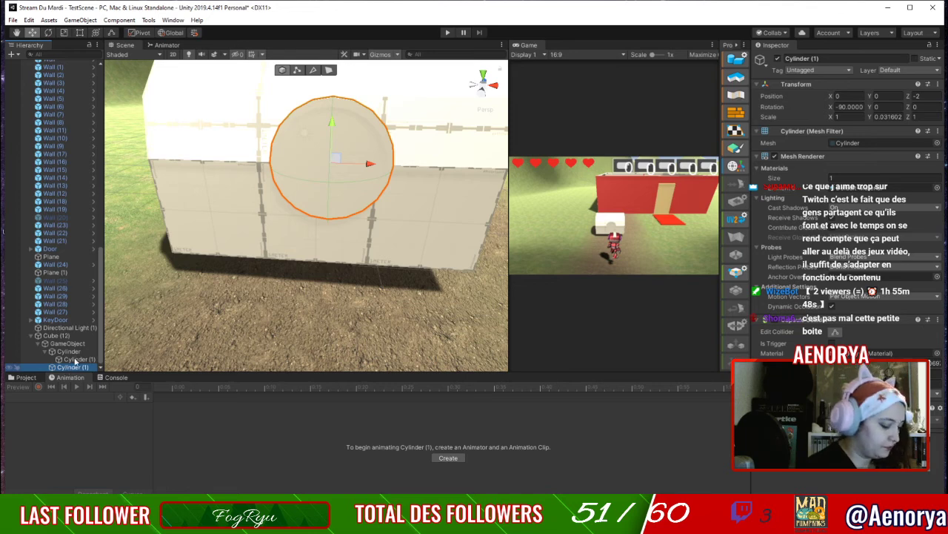
{"action": "key", "text": "ctrl+d"}
{"action": "key", "text": "r"}
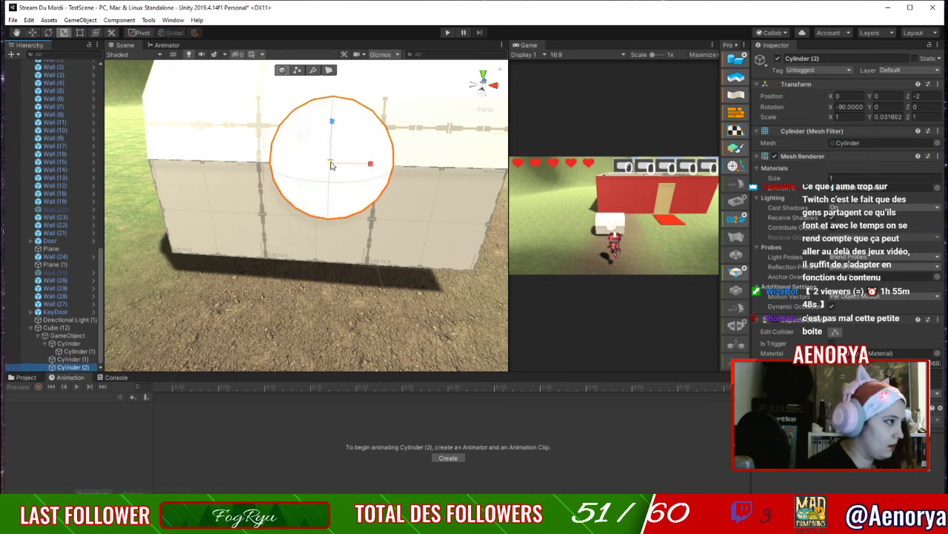
{"action": "left_click_drag", "start_coordinate": [323, 175], "coordinate": [314, 190]}
{"action": "key", "text": "w"}
{"action": "left_click_drag", "start_coordinate": [332, 128], "coordinate": [331, 109]}
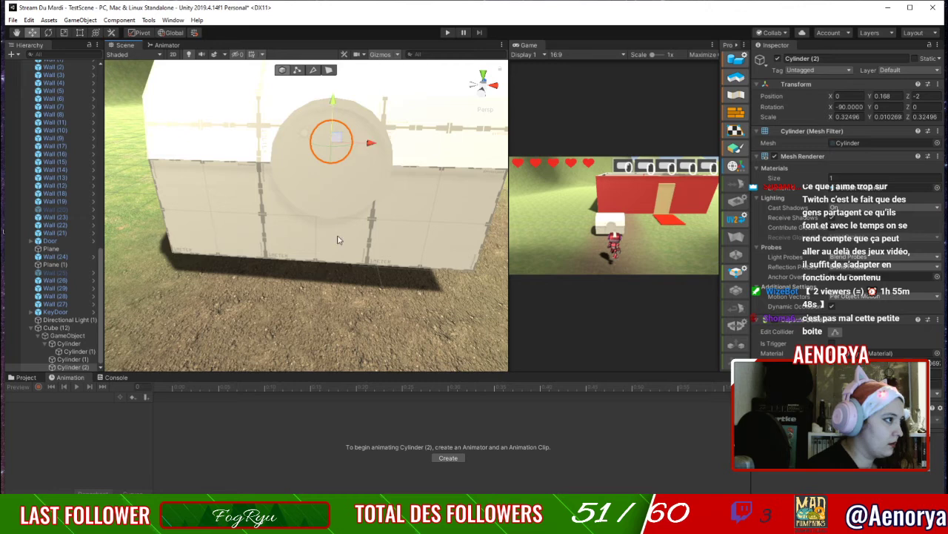
Add a cube as a child of Cylinder (2) and lower it below the small disc, to about Y -3.7, Z -0.88.
{"action": "right_click", "coordinate": [77, 368]}
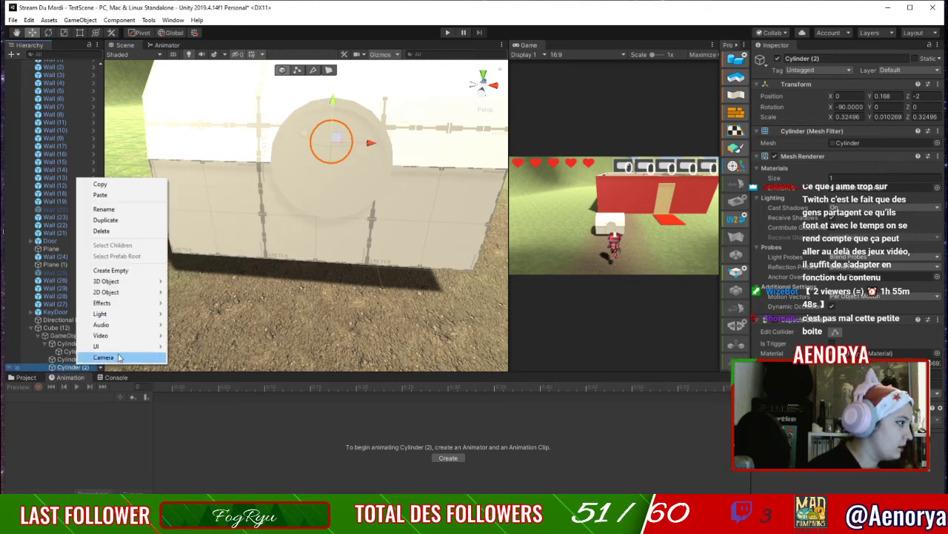
{"action": "mouse_move", "coordinate": [147, 282]}
{"action": "left_click", "coordinate": [191, 281]}
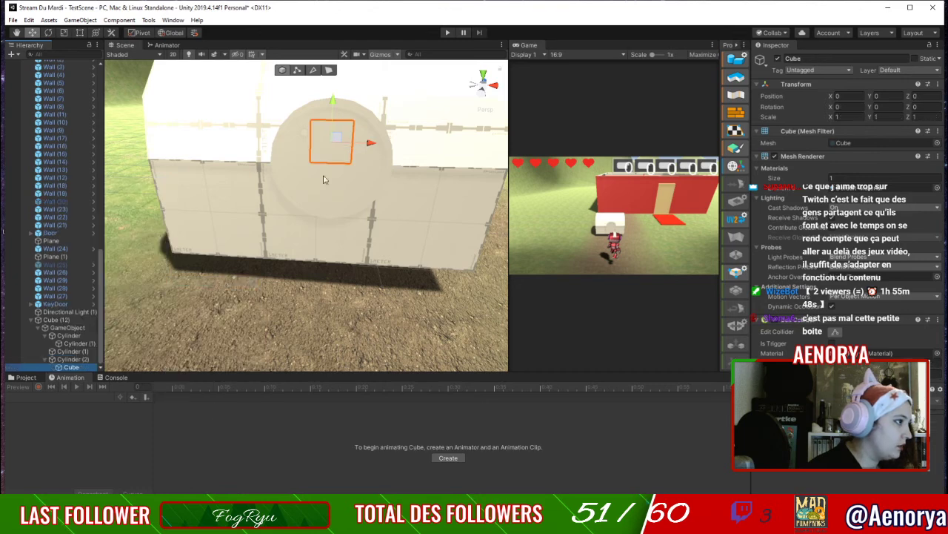
{"action": "mouse_move", "coordinate": [335, 138]}
{"action": "left_mouse_down"}
{"action": "mouse_move", "coordinate": [328, 184]}
{"action": "mouse_move", "coordinate": [337, 140]}
{"action": "left_mouse_up"}
{"action": "left_click_drag", "start_coordinate": [332, 103], "coordinate": [338, 131]}
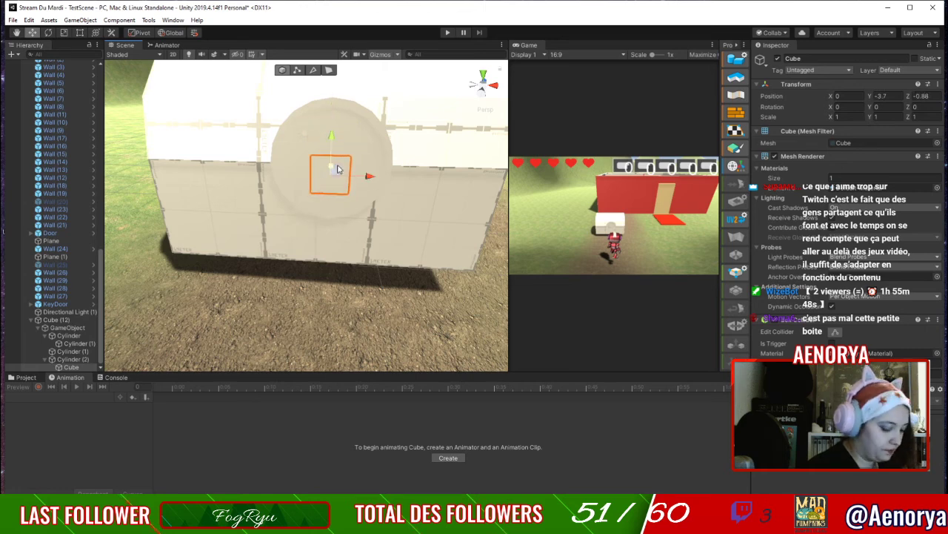
Narrow the cube to an X scale of about 0.547 to form the keyhole's slot.
{"action": "key", "text": "r"}
{"action": "left_click_drag", "start_coordinate": [351, 174], "coordinate": [349, 173]}
{"action": "right_click_drag", "start_coordinate": [408, 143], "coordinate": [358, 185]}
{"action": "middle_click_drag", "start_coordinate": [427, 75], "coordinate": [369, 201]}
{"action": "left_click_drag", "start_coordinate": [369, 201], "coordinate": [303, 279], "text": "alt"}
Open the project's Graphics > Materials folder to find a material for the keyhole.
{"action": "left_click", "coordinate": [67, 361]}
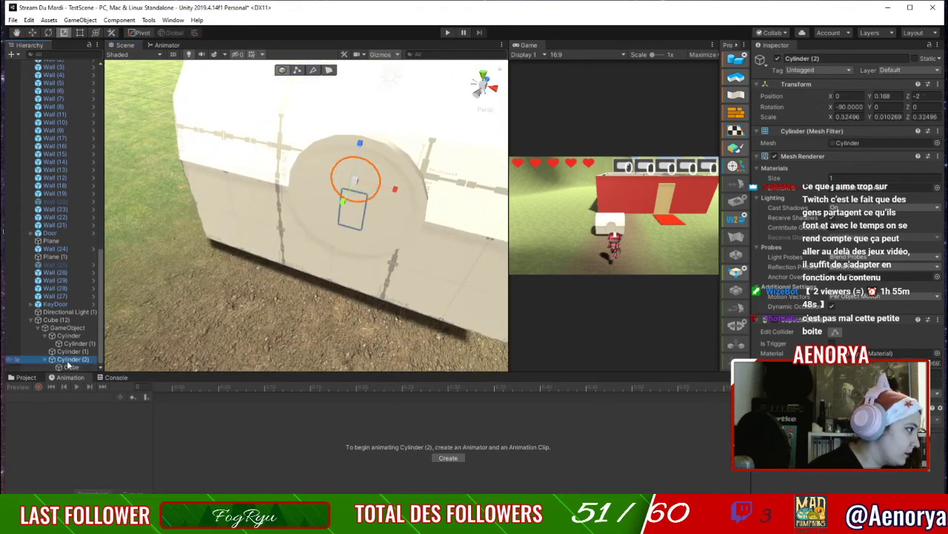
{"action": "left_click", "coordinate": [71, 367], "text": "ctrl"}
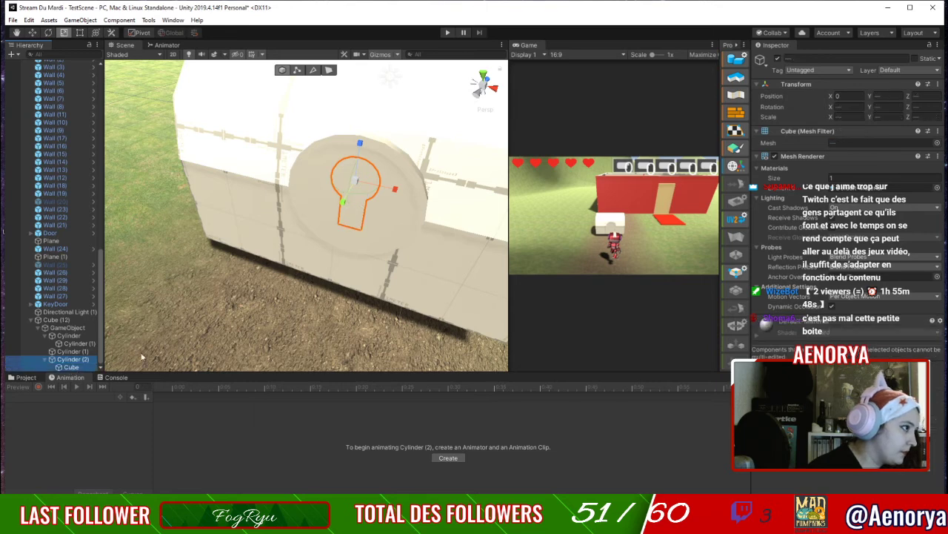
{"action": "left_click", "coordinate": [30, 378]}
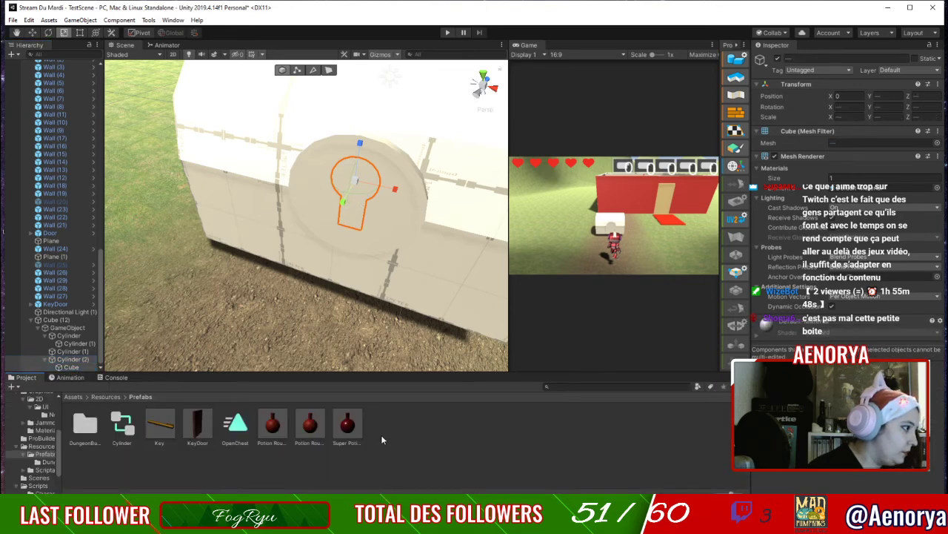
{"action": "left_click", "coordinate": [74, 396]}
{"action": "double_click", "coordinate": [120, 433]}
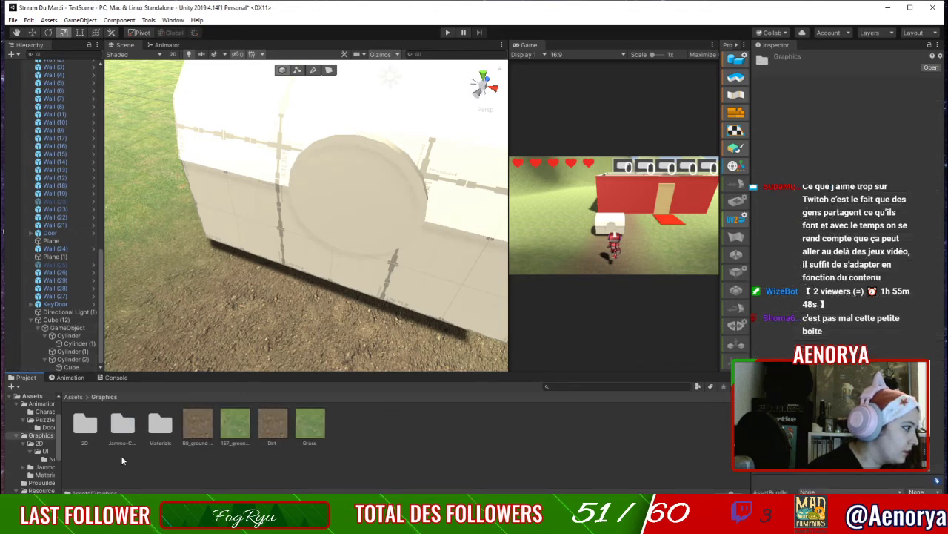
{"action": "left_click", "coordinate": [161, 427]}
{"action": "double_click", "coordinate": [161, 427]}
Apply the KeyHole material to Cylinder (2) and its Cube child.
{"action": "left_click", "coordinate": [72, 367]}
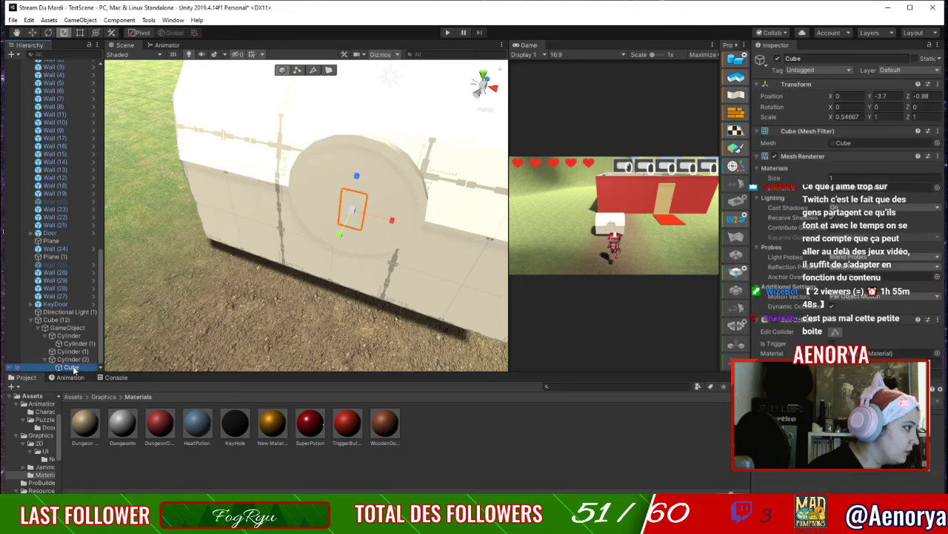
{"action": "left_click", "coordinate": [75, 360], "text": "ctrl"}
{"action": "left_click_drag", "start_coordinate": [235, 424], "coordinate": [350, 194]}
{"action": "left_click_drag", "start_coordinate": [217, 263], "coordinate": [65, 361]}
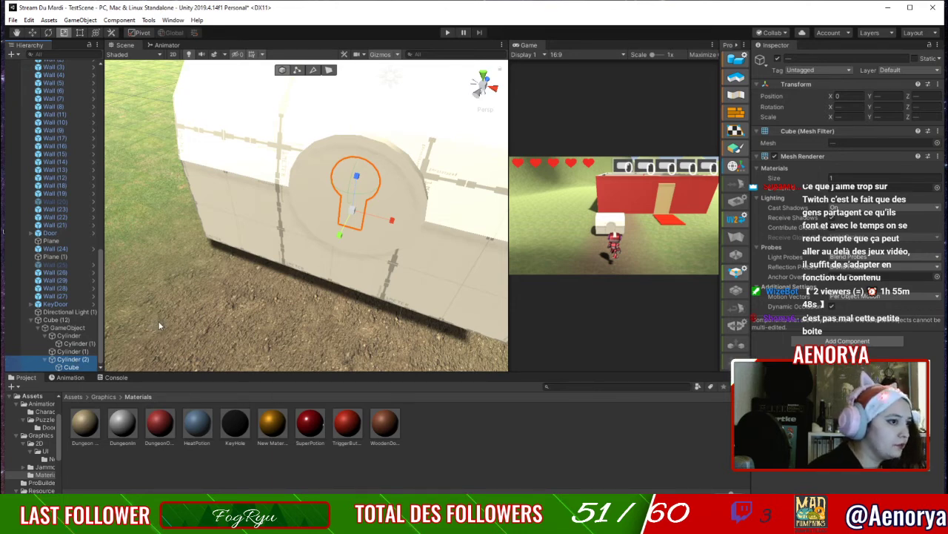
Move Cylinder (2) out in front of the larger disc, to about Z -2.036.
{"action": "left_click", "coordinate": [84, 360]}
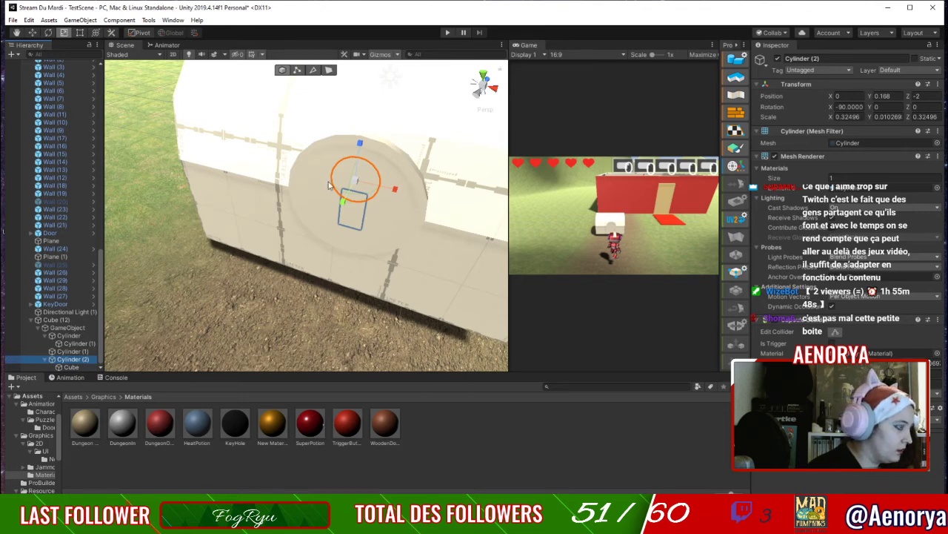
{"action": "key", "text": "w"}
{"action": "left_click_drag", "start_coordinate": [355, 165], "coordinate": [363, 173]}
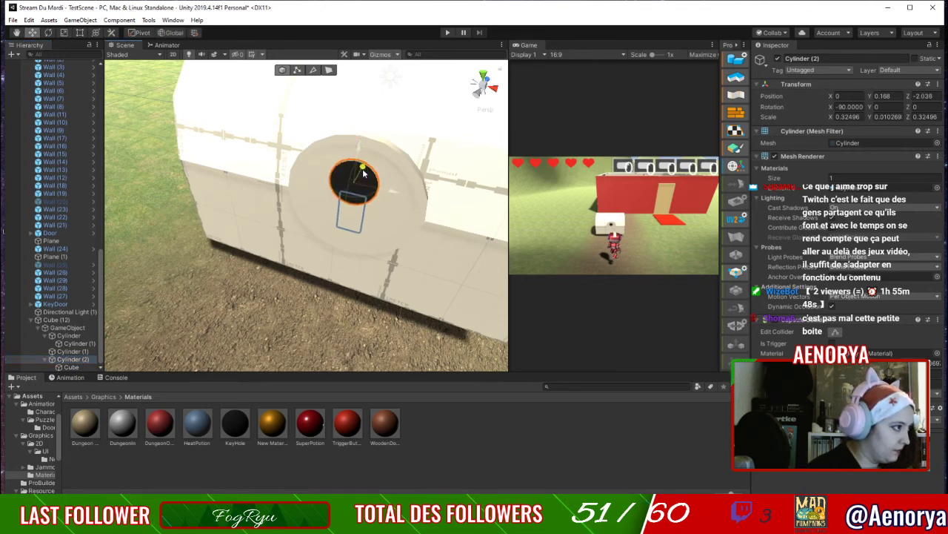
Select the Cube that forms the lower part of the keyhole.
{"action": "left_click", "coordinate": [71, 366]}
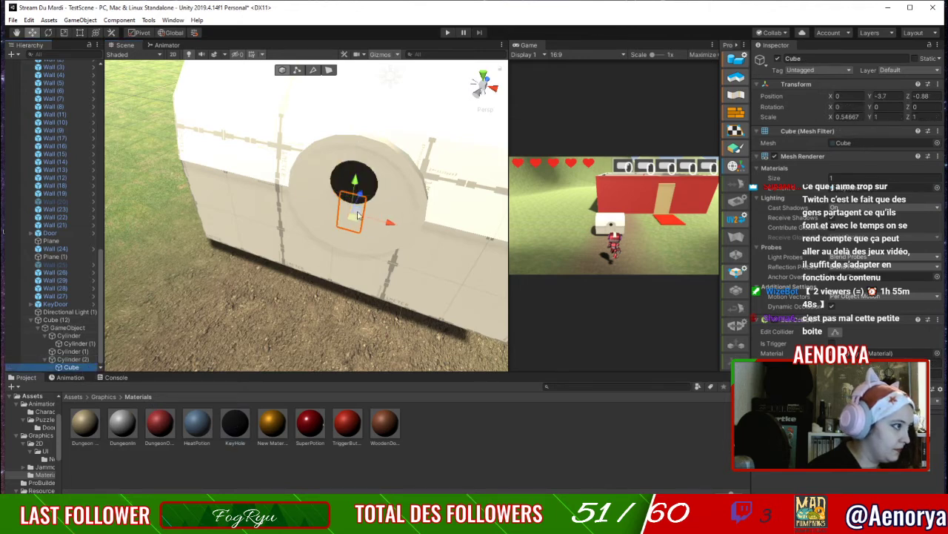
Move the keyhole's lower cube forward out of the lock plate to local Y -0.7, and apply the gold New Material to the plate.
{"action": "left_click_drag", "start_coordinate": [360, 195], "coordinate": [359, 203]}
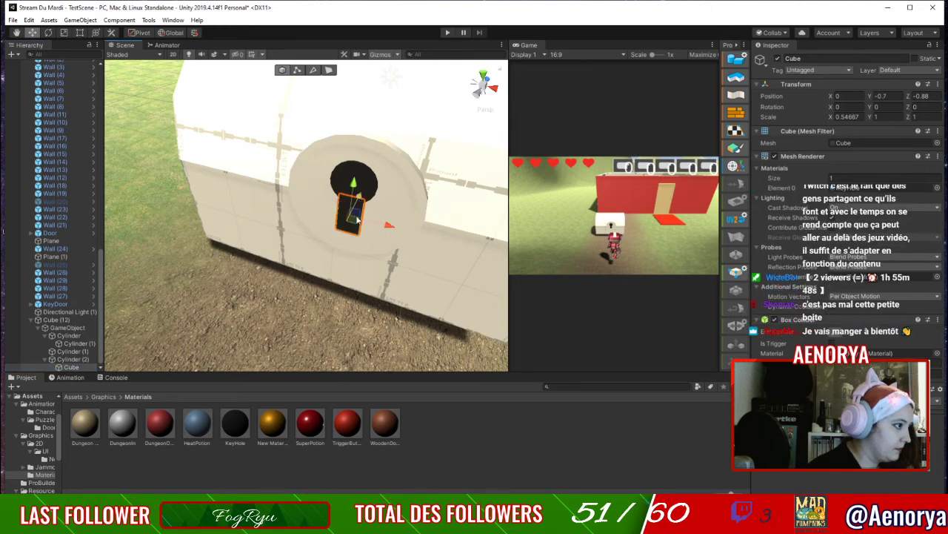
{"action": "left_click_drag", "start_coordinate": [285, 428], "coordinate": [405, 194]}
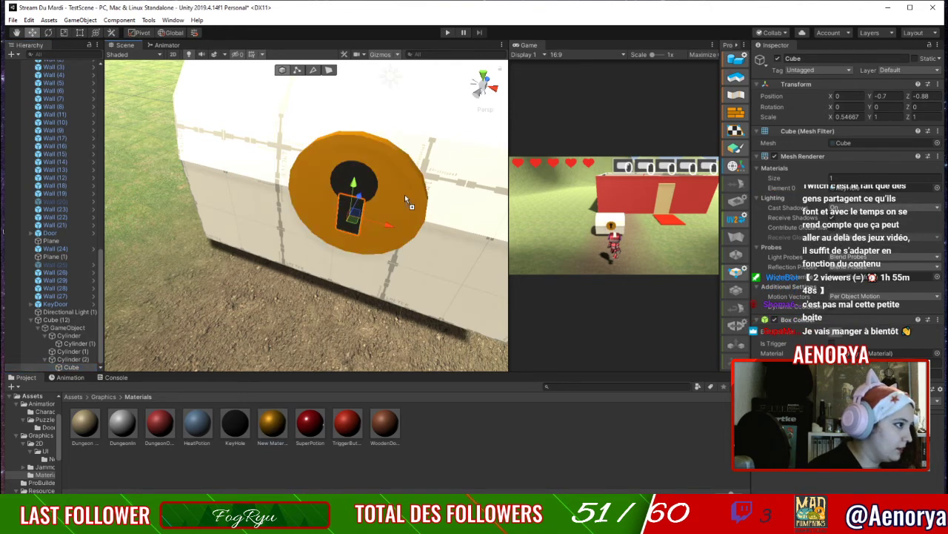
Apply the WoodenDoor material to both the lid and the base of the chest.
{"action": "right_click_drag", "start_coordinate": [399, 326], "coordinate": [426, 261]}
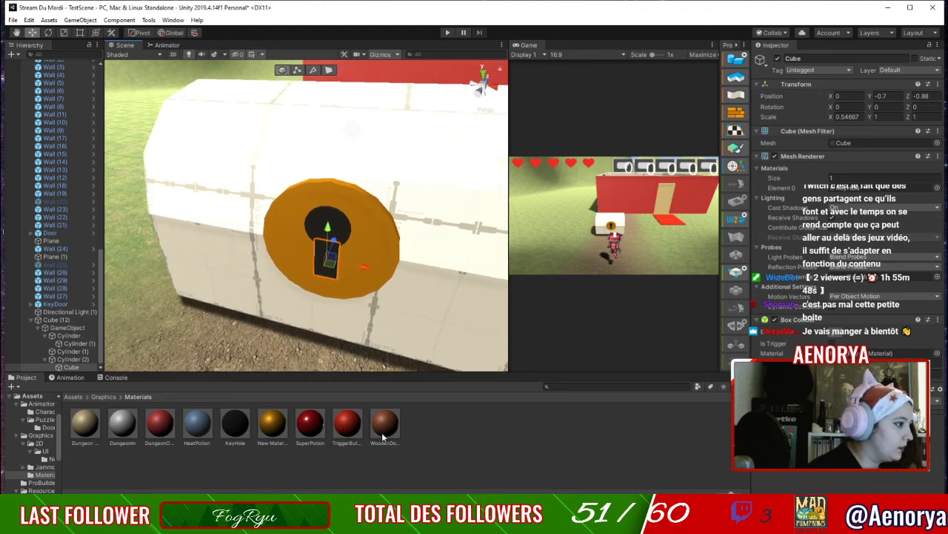
{"action": "left_click_drag", "start_coordinate": [385, 424], "coordinate": [449, 244]}
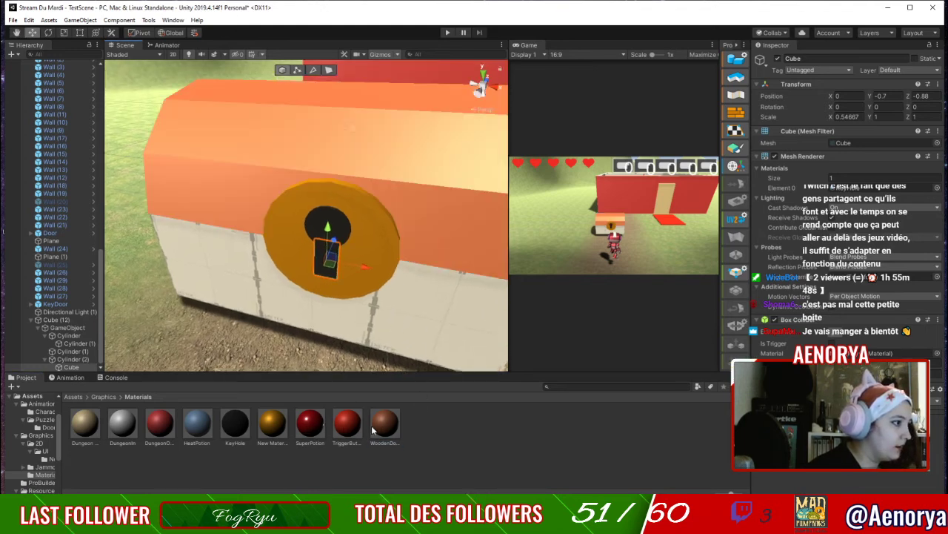
{"action": "left_click_drag", "start_coordinate": [374, 430], "coordinate": [448, 290]}
{"action": "right_click_drag", "start_coordinate": [451, 237], "coordinate": [428, 267]}
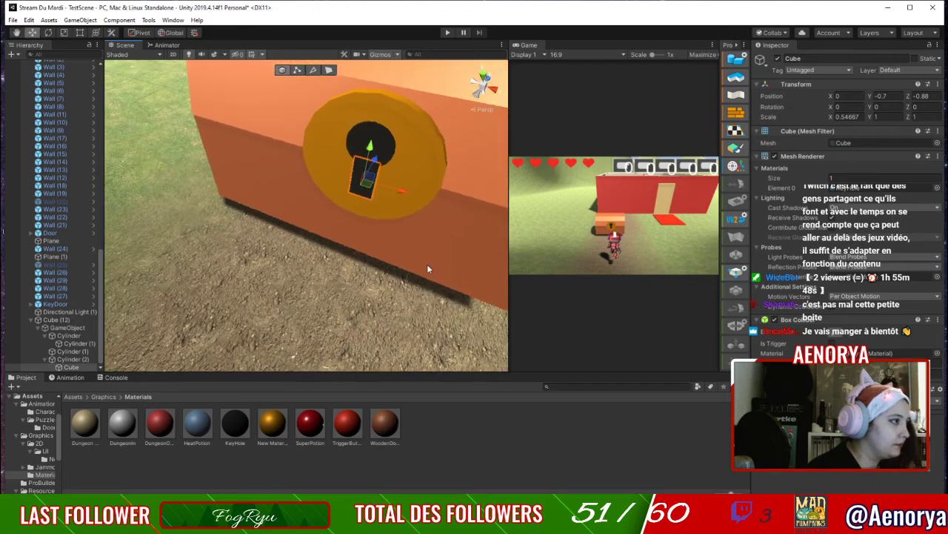
{"action": "middle_click_drag", "start_coordinate": [428, 267], "coordinate": [379, 326]}
{"action": "scroll", "coordinate": [379, 326], "scroll_direction": "down", "scroll_amount": 5}
{"action": "right_click_drag", "start_coordinate": [379, 326], "coordinate": [388, 284]}
{"action": "middle_click_drag", "start_coordinate": [387, 284], "coordinate": [440, 189]}
Set the smoothness of the WoodenDoor material to 0.
{"action": "left_click", "coordinate": [386, 294]}
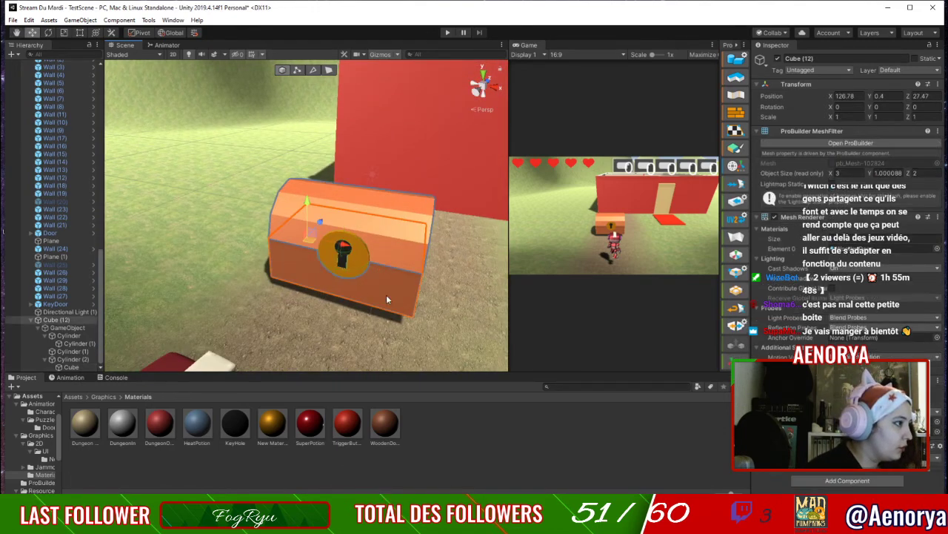
{"action": "left_click", "coordinate": [385, 422]}
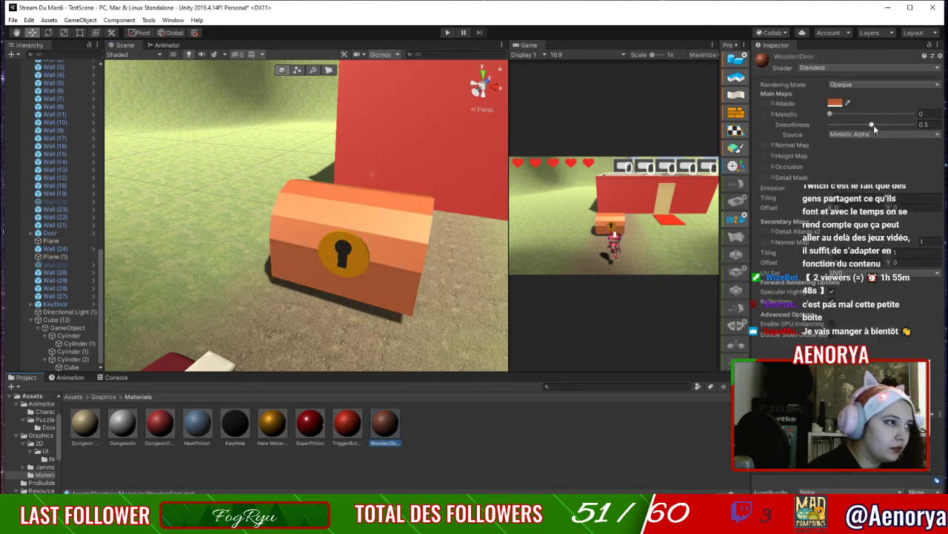
{"action": "left_click_drag", "start_coordinate": [874, 124], "coordinate": [830, 126]}
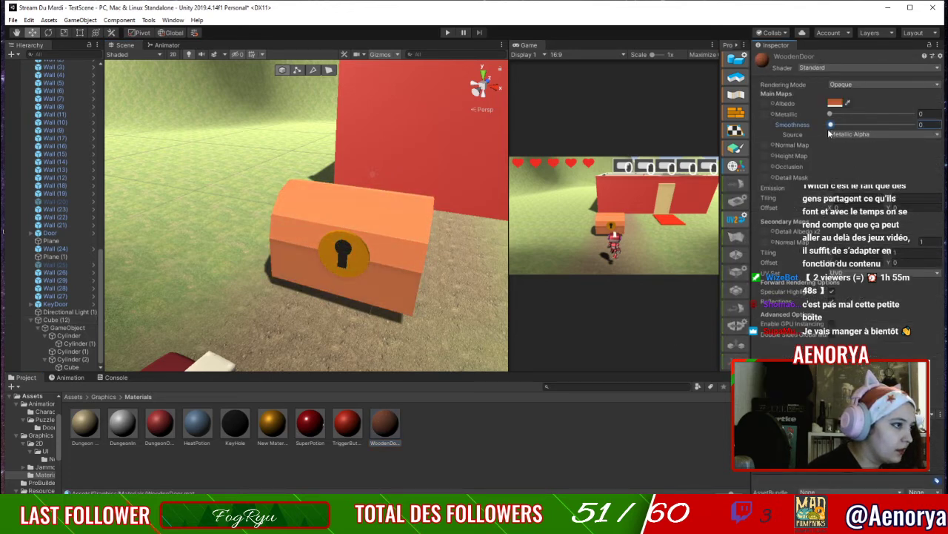
Darken the WoodenDoor material's albedo to brown, hexadecimal 854124.
{"action": "scroll", "coordinate": [305, 319], "scroll_direction": "up", "scroll_amount": 4}
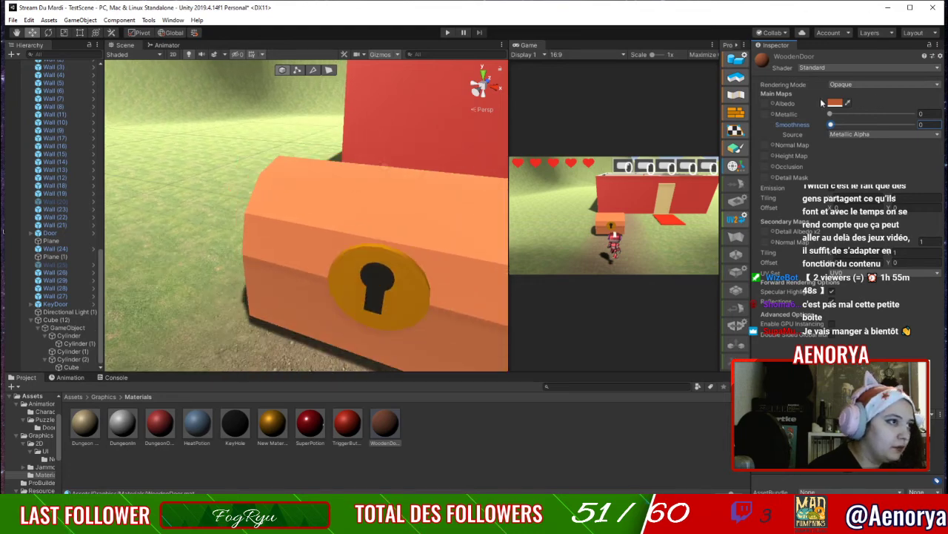
{"action": "left_click", "coordinate": [835, 103]}
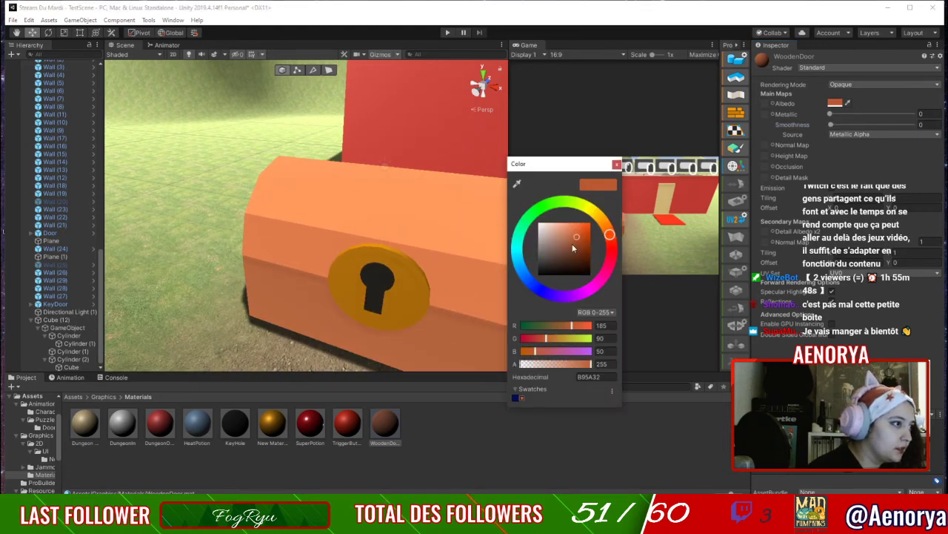
{"action": "left_click_drag", "start_coordinate": [578, 247], "coordinate": [578, 252]}
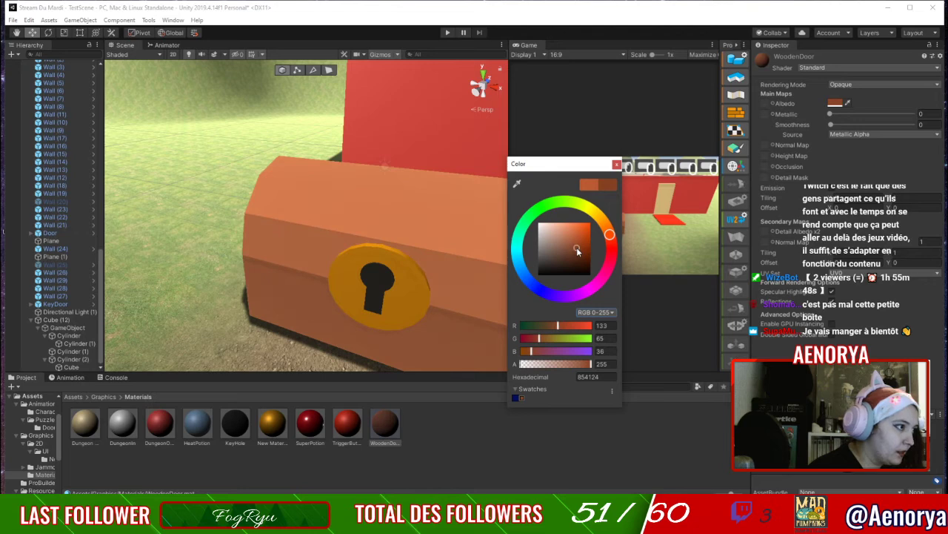
{"action": "left_click", "coordinate": [616, 164]}
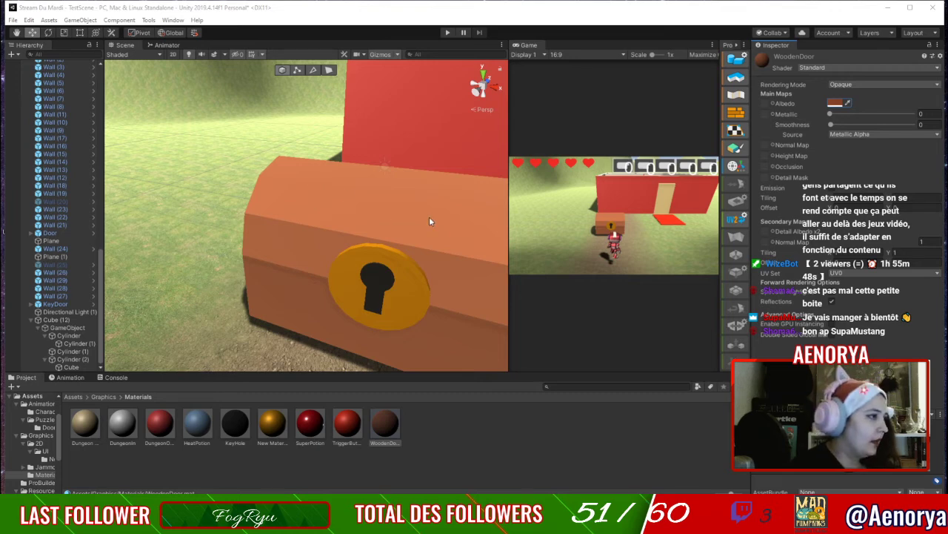
{"action": "scroll", "coordinate": [412, 223], "scroll_direction": "down", "scroll_amount": 4}
{"action": "scroll", "coordinate": [407, 224], "scroll_direction": "up", "scroll_amount": 4}
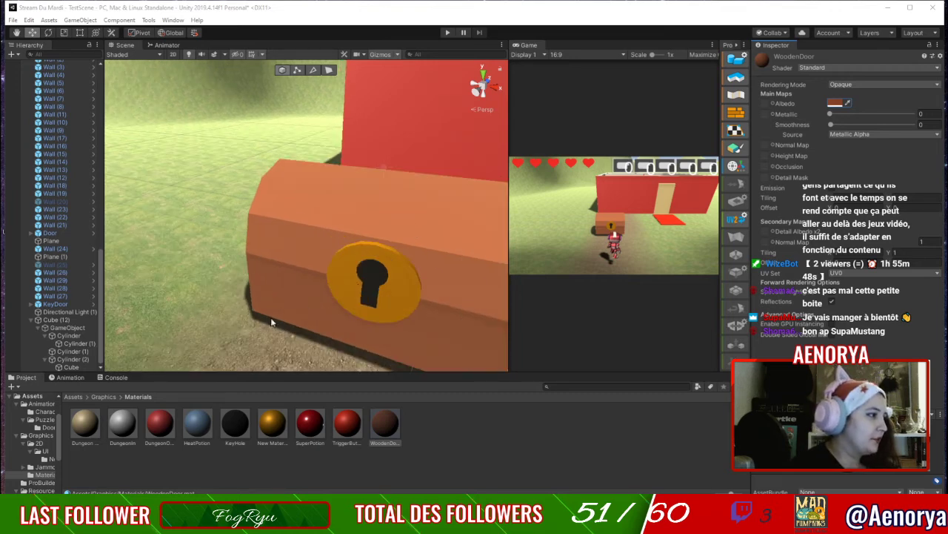
Display the Animation window for the chest's root object, Cube (12).
{"action": "left_click", "coordinate": [72, 378]}
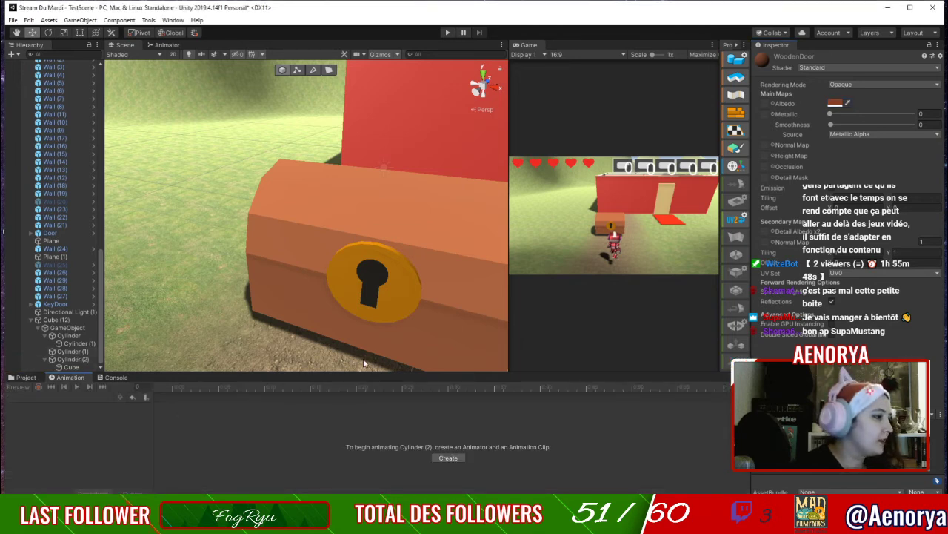
{"action": "left_click", "coordinate": [60, 319]}
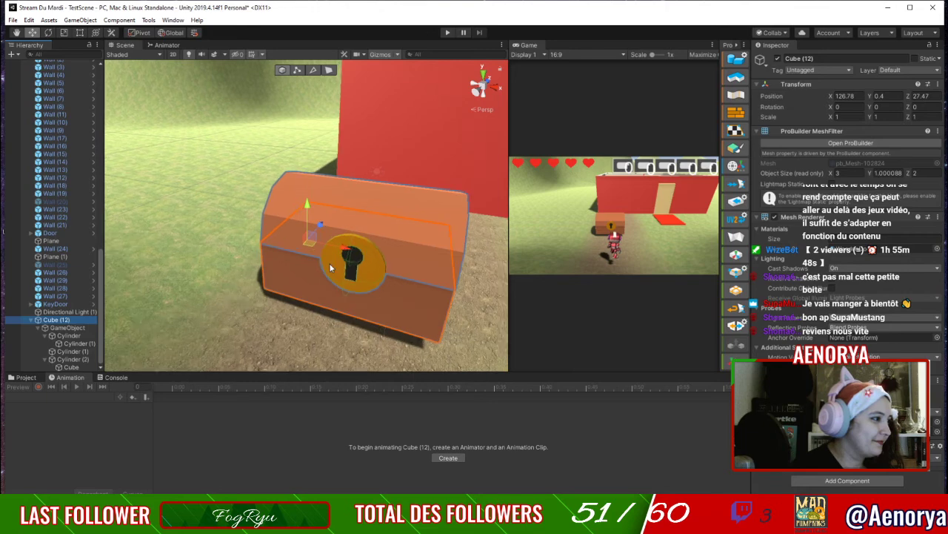
{"action": "left_click", "coordinate": [449, 458]}
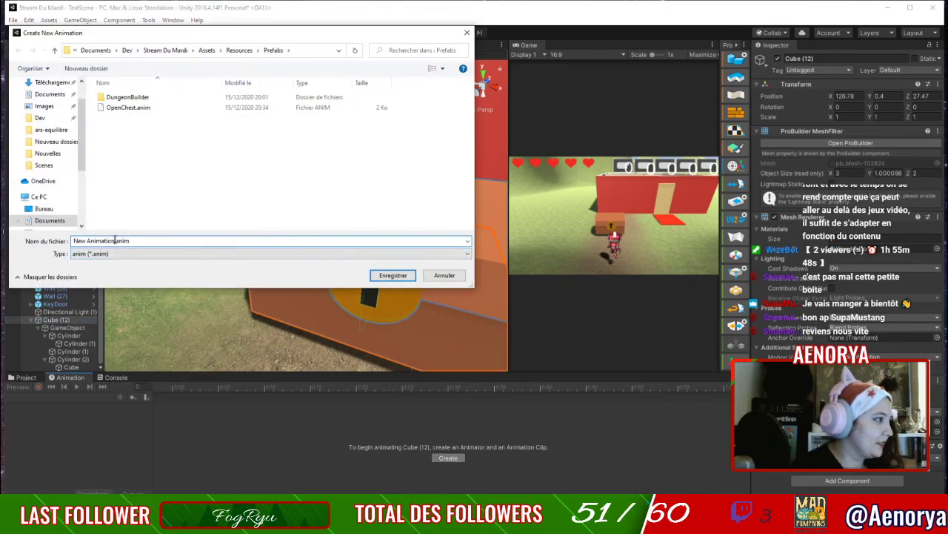
{"action": "double_click", "coordinate": [138, 108]}
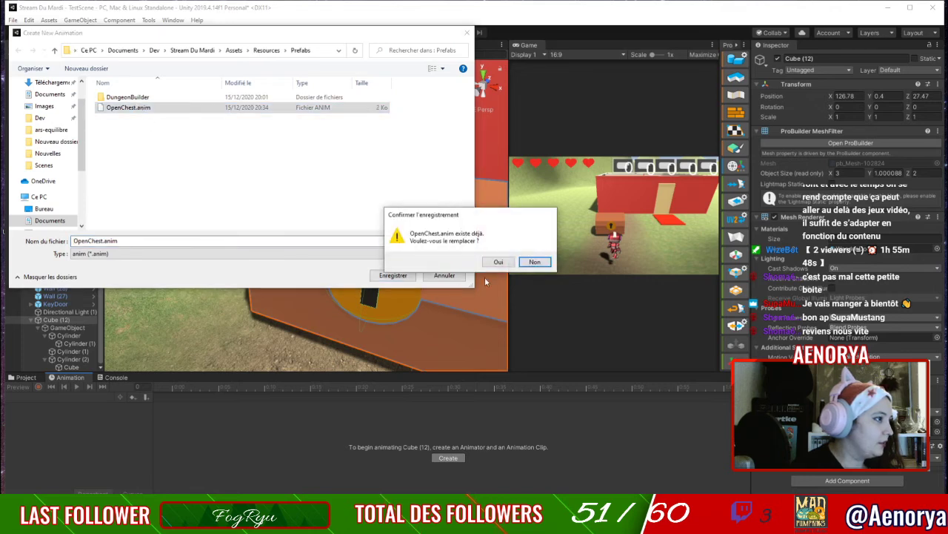
{"action": "left_click", "coordinate": [533, 262]}
{"action": "left_click", "coordinate": [444, 275]}
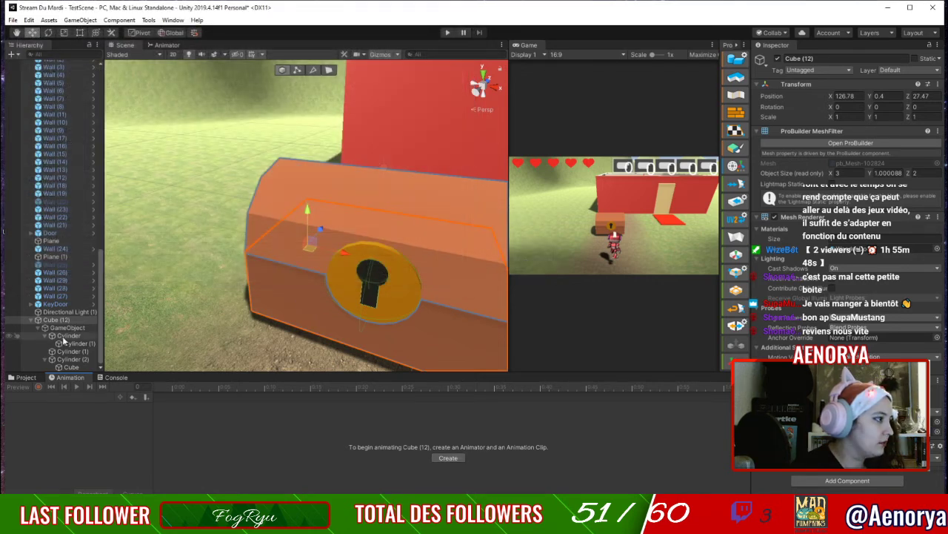
Add an Animator component to the lid object Cylinder and assign it the Cylinder controller.
{"action": "left_click", "coordinate": [66, 335]}
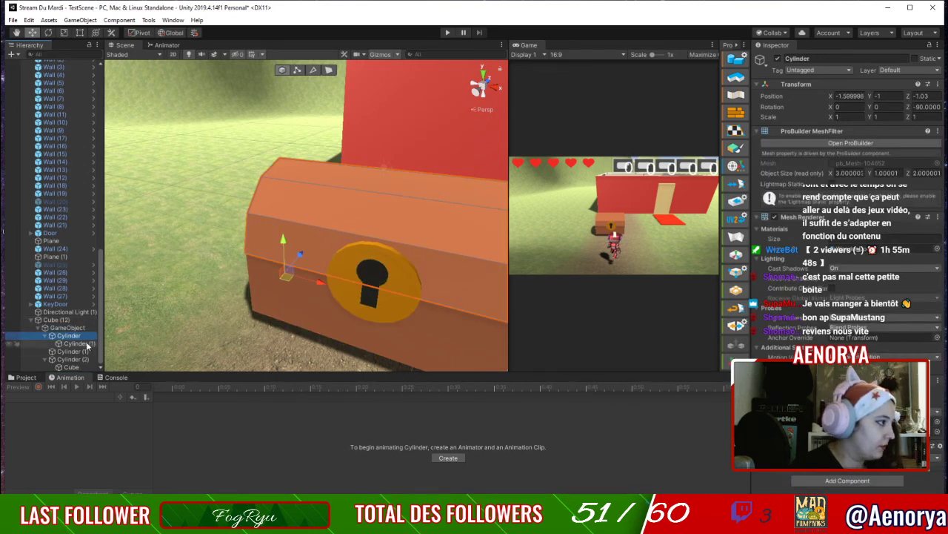
{"action": "left_click", "coordinate": [83, 354]}
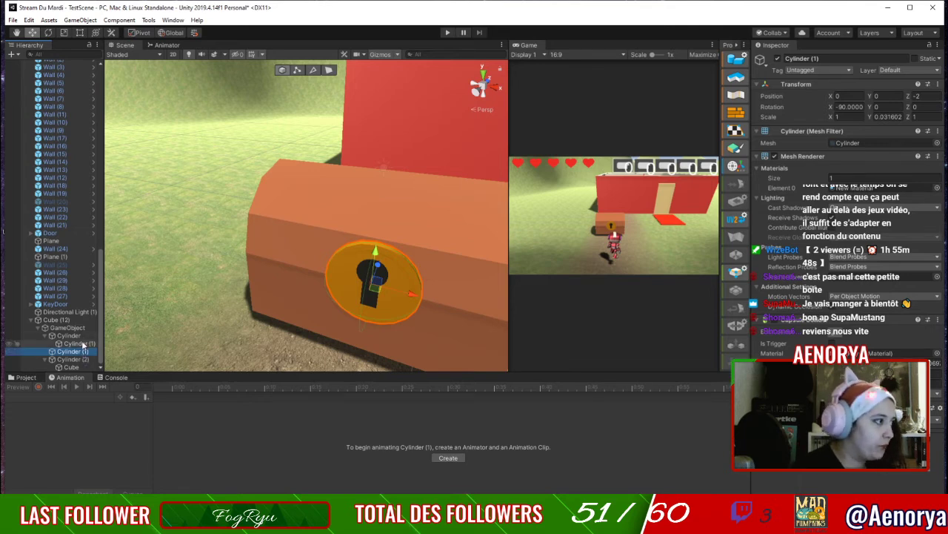
{"action": "left_click", "coordinate": [74, 336]}
{"action": "left_click", "coordinate": [847, 481]}
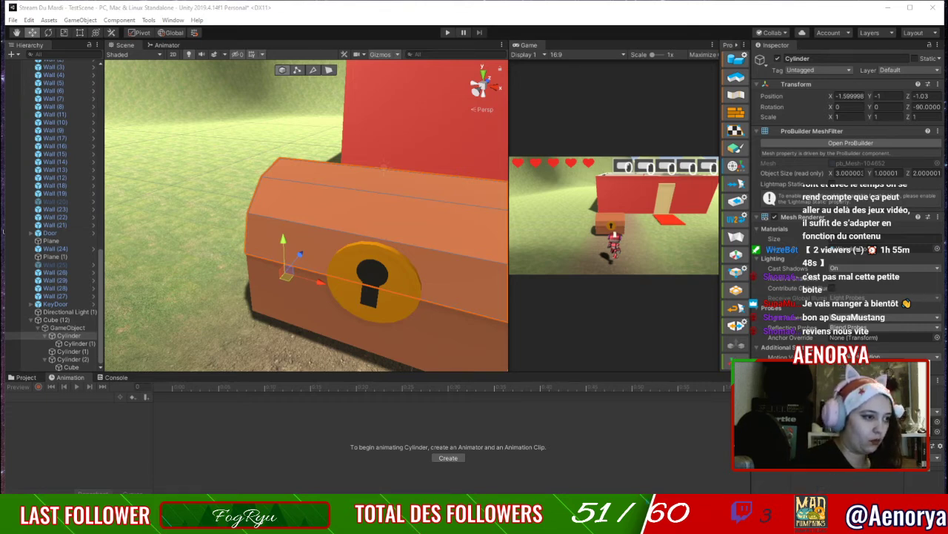
{"action": "key", "text": "Return"}
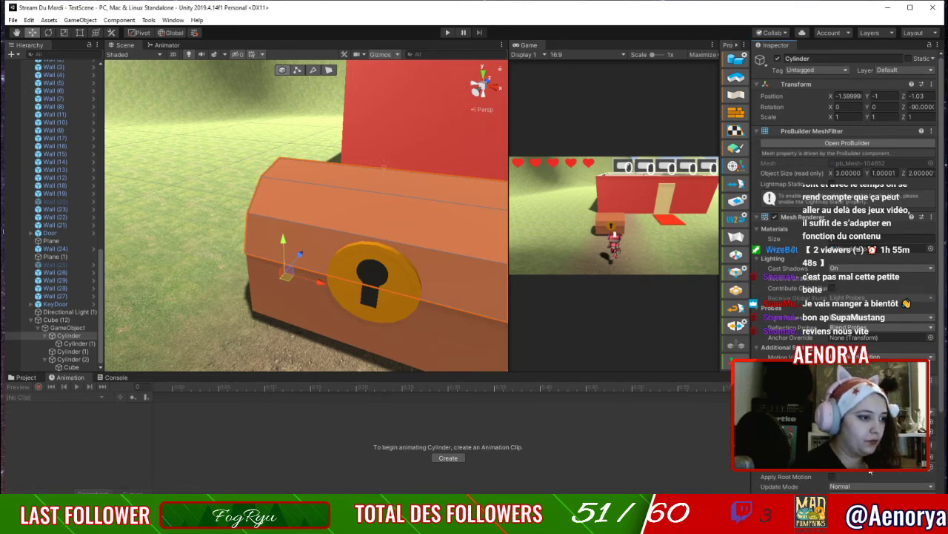
{"action": "left_click", "coordinate": [931, 359]}
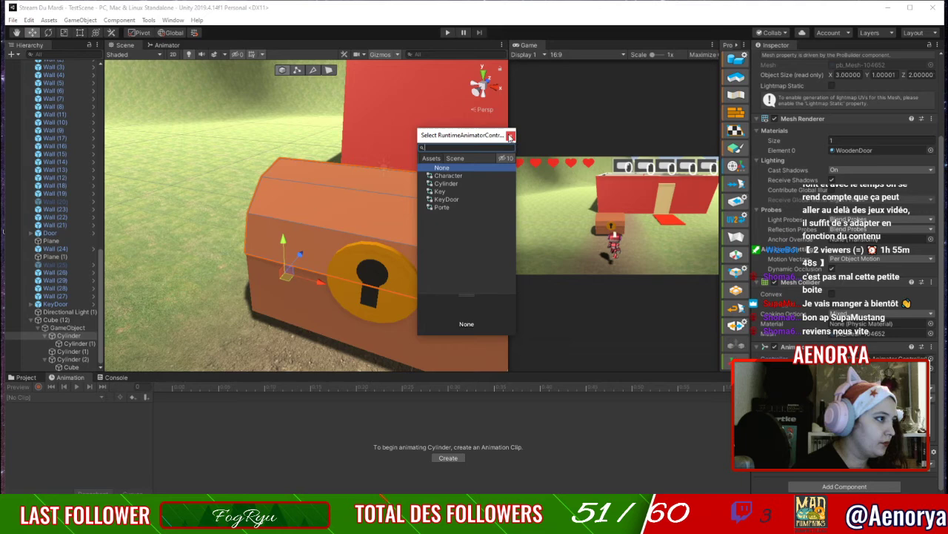
{"action": "double_click", "coordinate": [494, 182]}
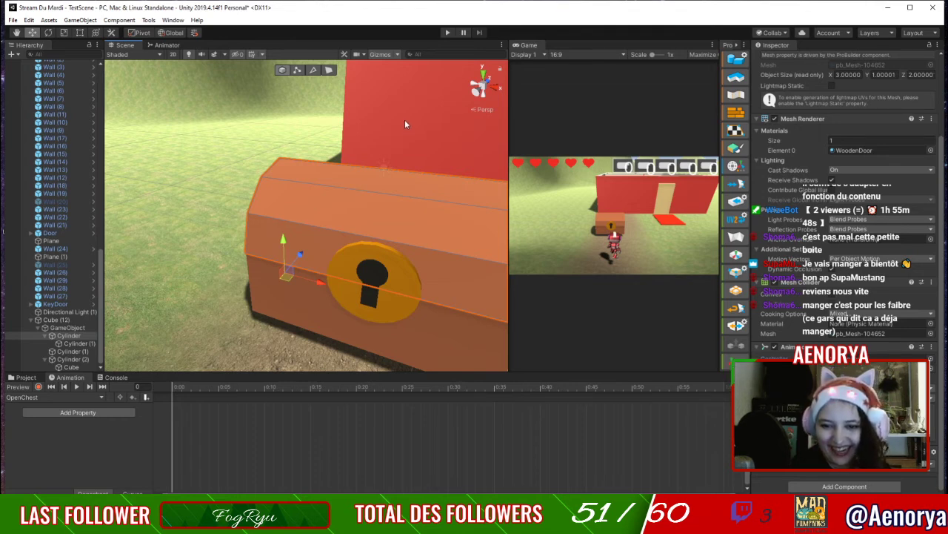
Try rotating the chest lid open with the Rotate tool and undo the rotation.
{"action": "right_click_drag", "start_coordinate": [428, 152], "coordinate": [373, 197]}
{"action": "left_click_drag", "start_coordinate": [347, 194], "coordinate": [383, 181], "text": "alt"}
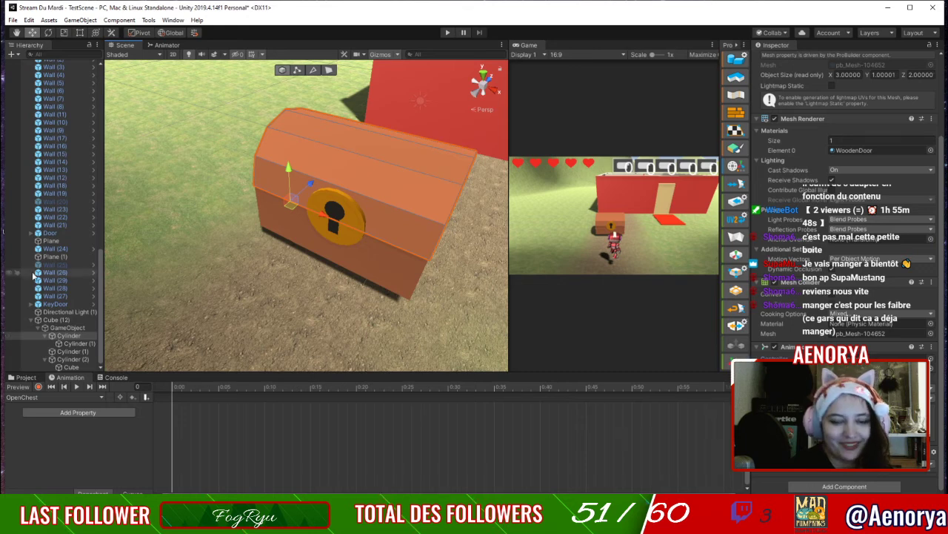
{"action": "key", "text": "e"}
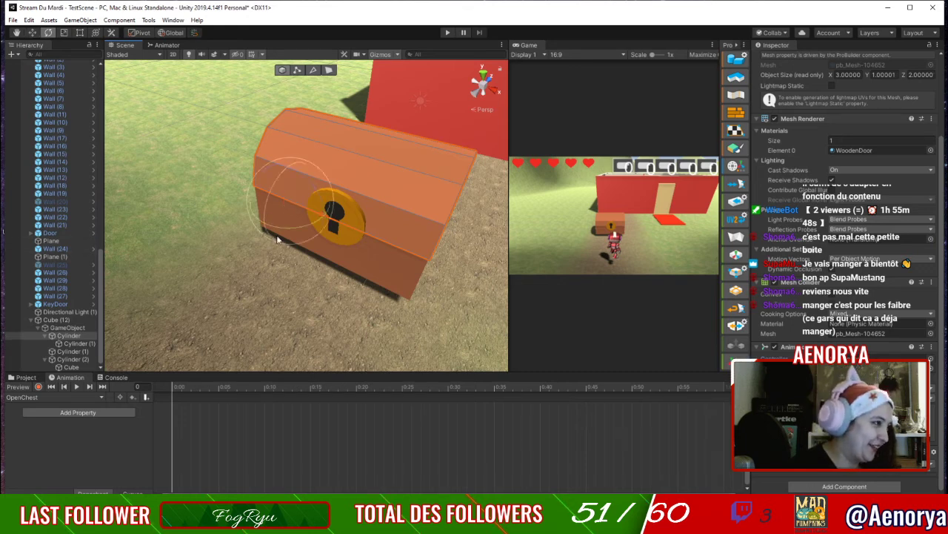
{"action": "left_click_drag", "start_coordinate": [271, 199], "coordinate": [278, 180]}
{"action": "key", "text": "ctrl+z"}
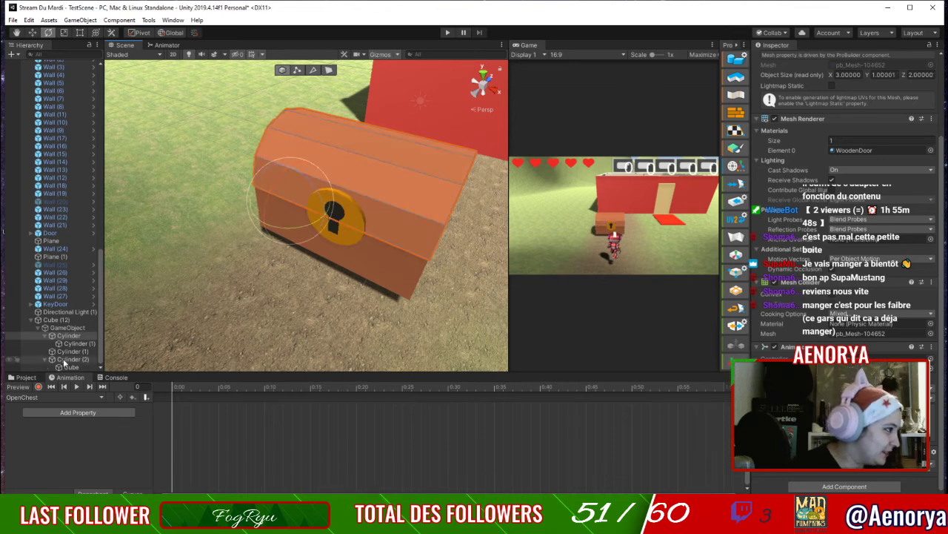
Make the lock parts Cylinder (1) and Cylinder (2) children of the lid object Cylinder.
{"action": "left_click_drag", "start_coordinate": [65, 359], "coordinate": [71, 339]}
{"action": "left_click", "coordinate": [62, 337]}
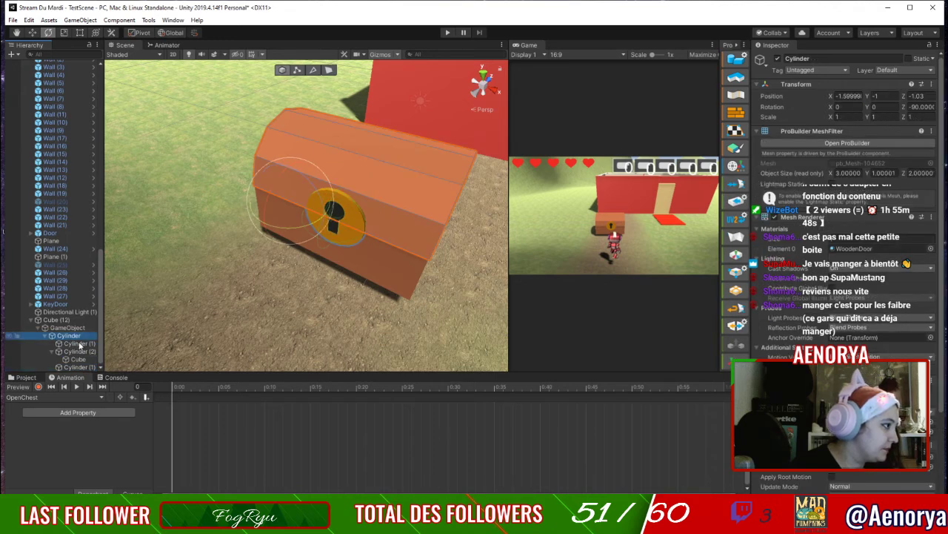
Try rotating the lid together with its lock about 25° around X, inspect it from the side, and undo the rotation.
{"action": "left_click_drag", "start_coordinate": [301, 209], "coordinate": [300, 171]}
{"action": "right_click_drag", "start_coordinate": [445, 203], "coordinate": [269, 194]}
{"action": "key", "text": "d"}
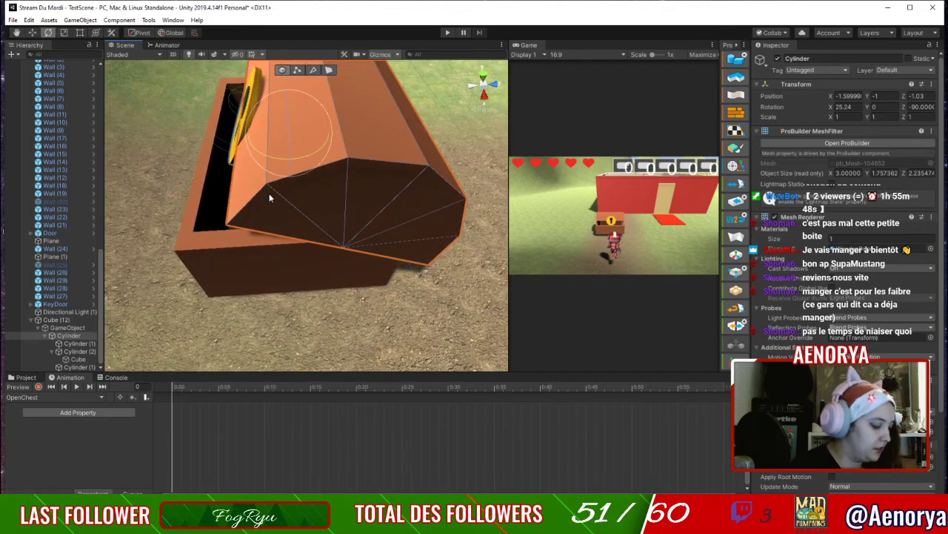
{"action": "key", "text": "ctrl+z"}
{"action": "scroll", "coordinate": [242, 161], "scroll_direction": "down", "scroll_amount": 5}
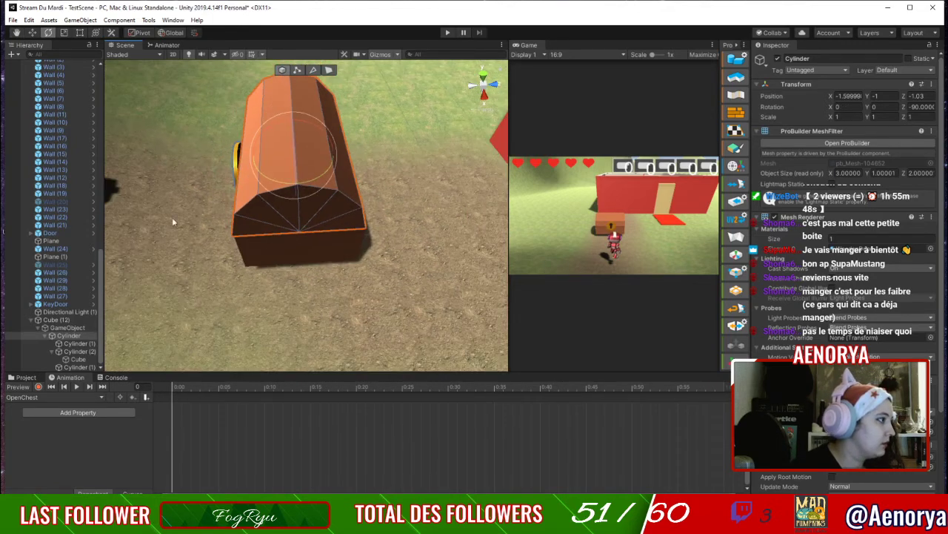
Compare the pivot positions of the parent GameObject and the lid object Cylinder.
{"action": "left_click", "coordinate": [67, 327]}
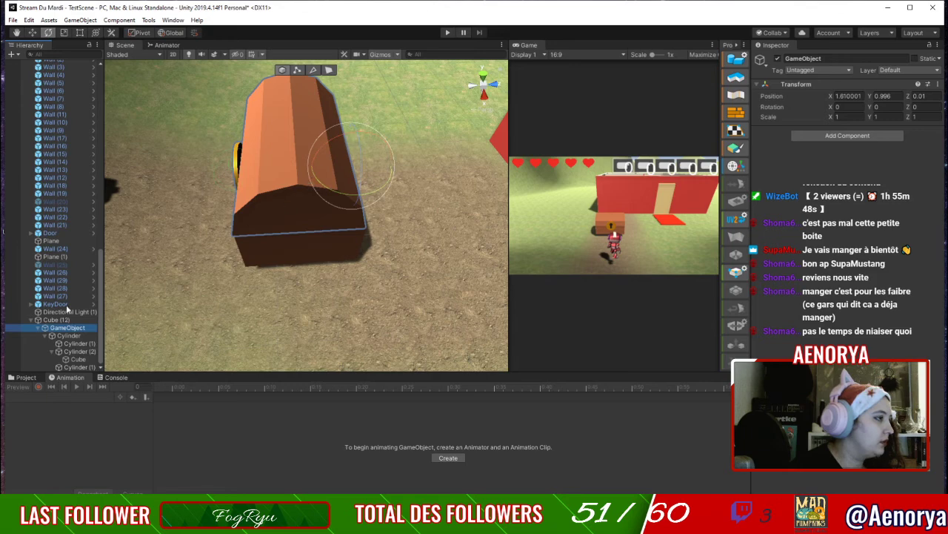
{"action": "left_click", "coordinate": [68, 335]}
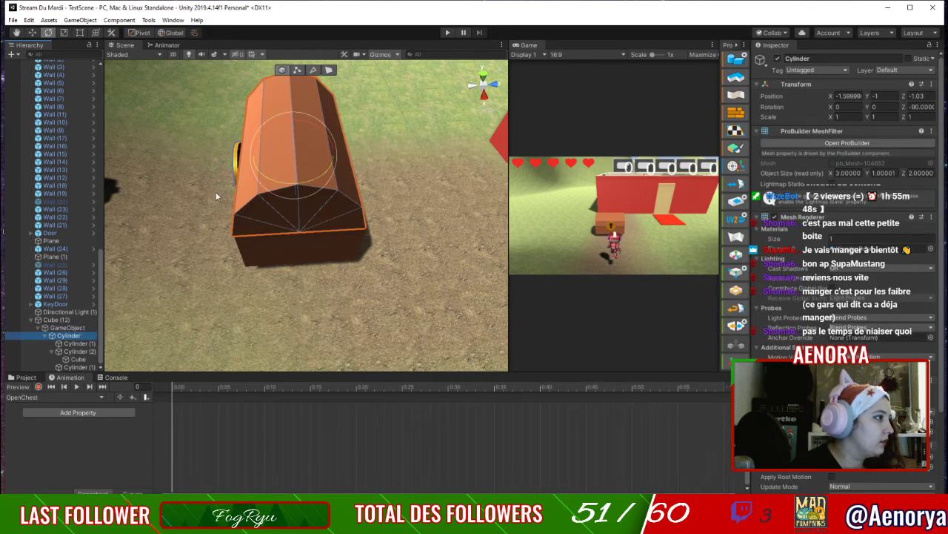
{"action": "left_click", "coordinate": [73, 327]}
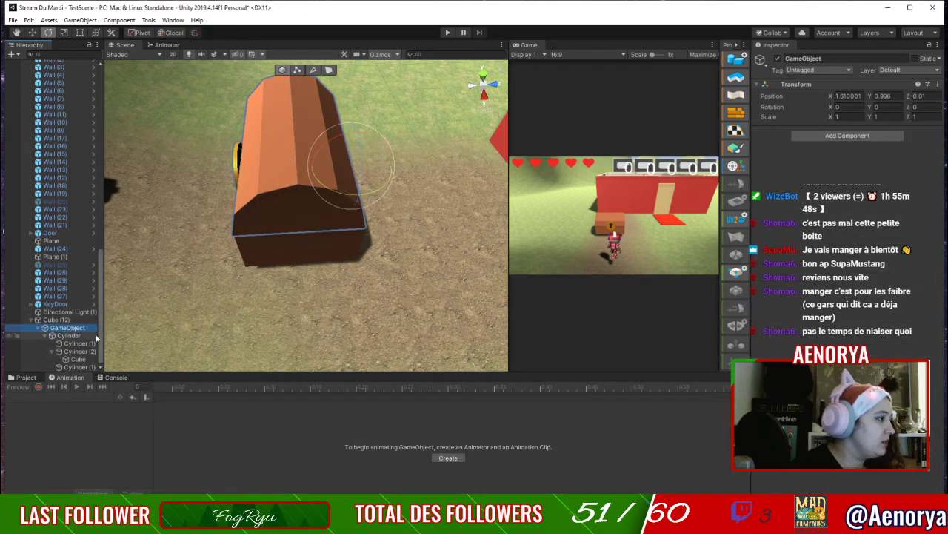
Copy the Animator component of the lid object Cylinder, and remove it from that object.
{"action": "left_click", "coordinate": [77, 335]}
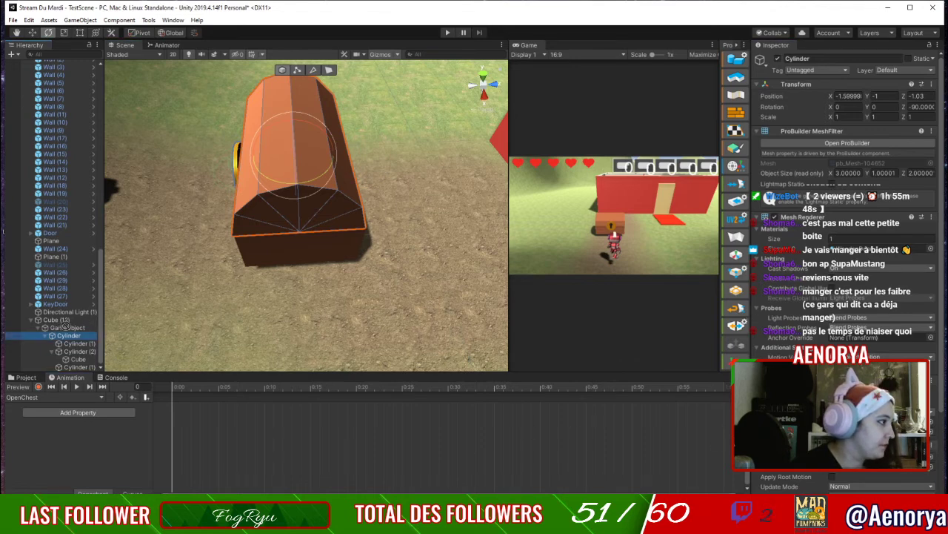
{"action": "left_click", "coordinate": [931, 445]}
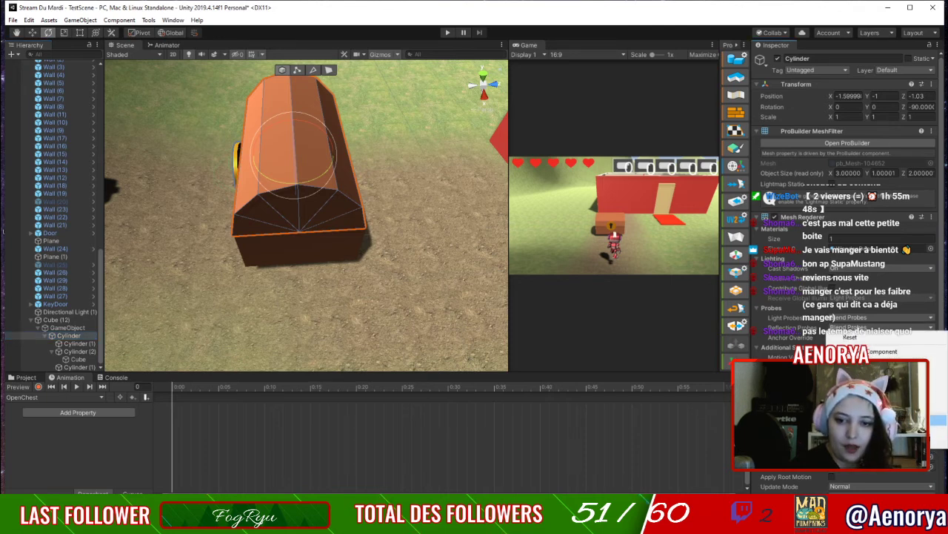
{"action": "left_click", "coordinate": [876, 353]}
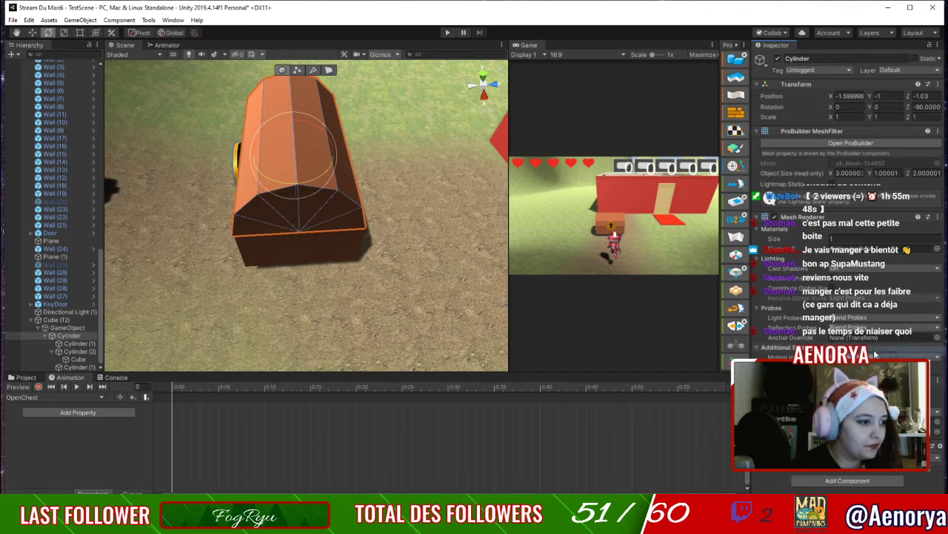
{"action": "left_click", "coordinate": [67, 328]}
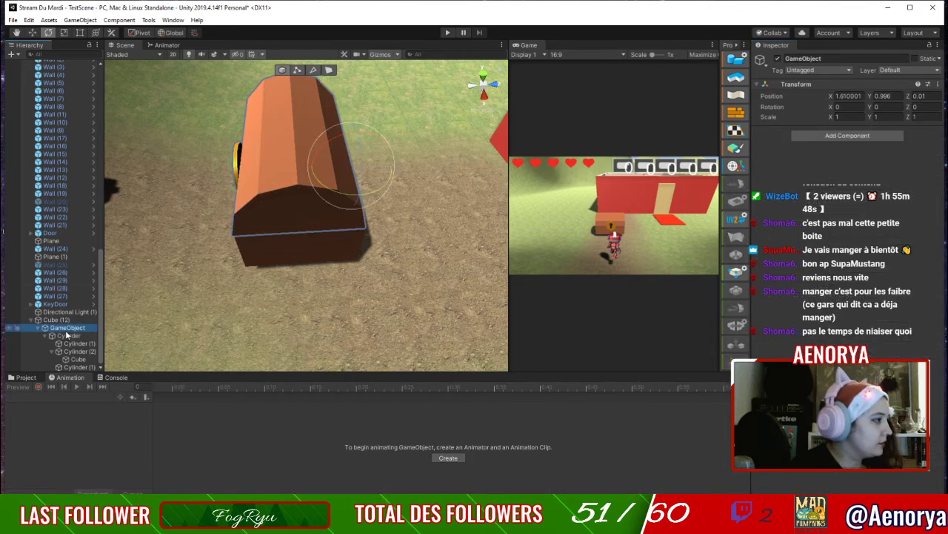
{"action": "key", "text": "ctrl+shift+a"}
{"action": "type", "text": "anima"}
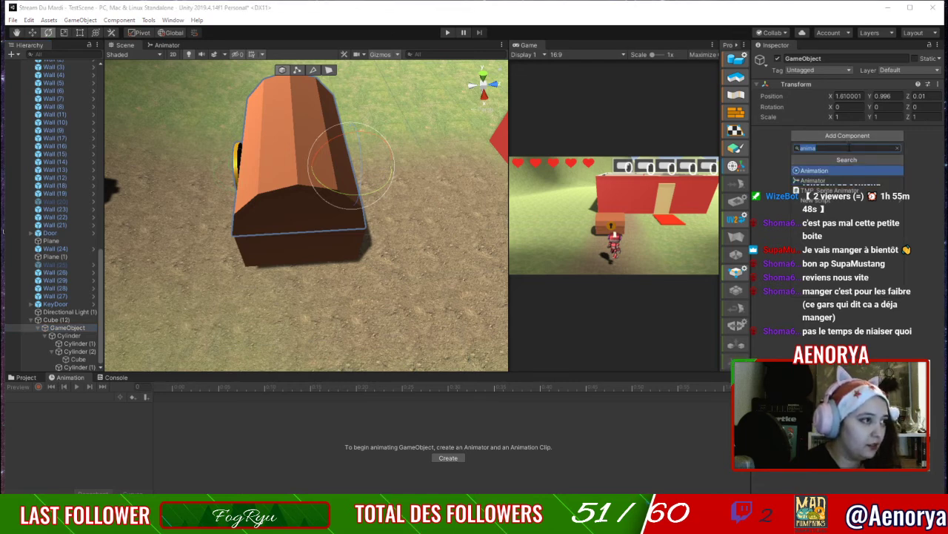
{"action": "type", "text": "outube.com/watch?v=A-uCXaP_kgU"}
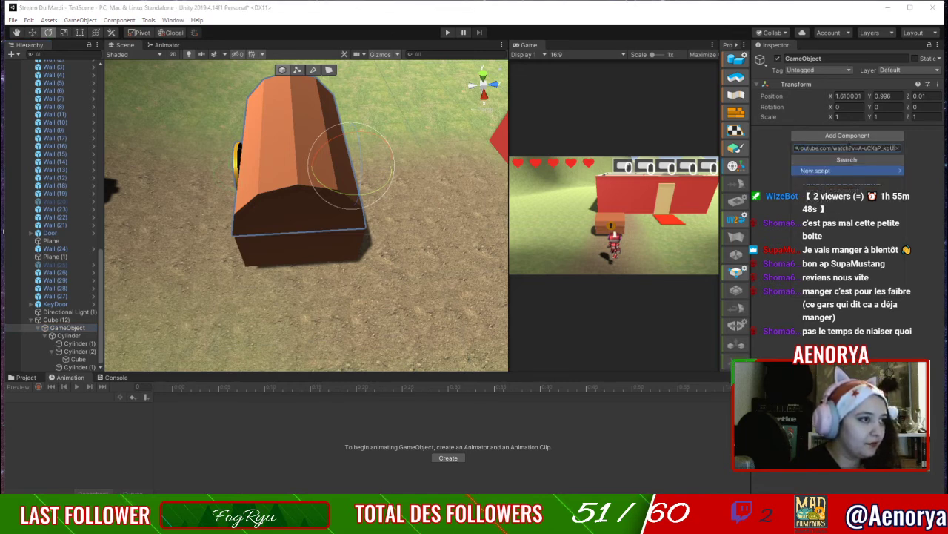
{"action": "key", "text": "ctrl+z"}
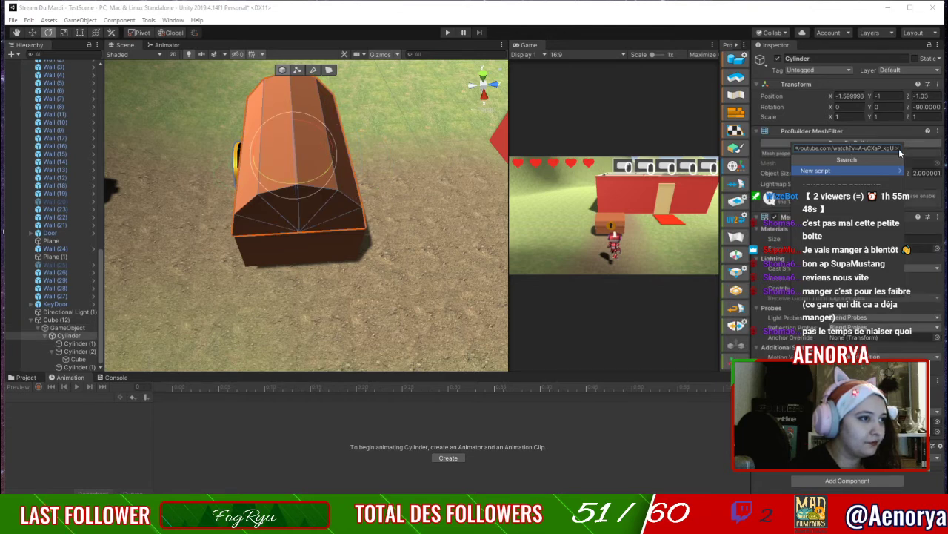
{"action": "left_click", "coordinate": [898, 150]}
{"action": "left_click", "coordinate": [823, 483]}
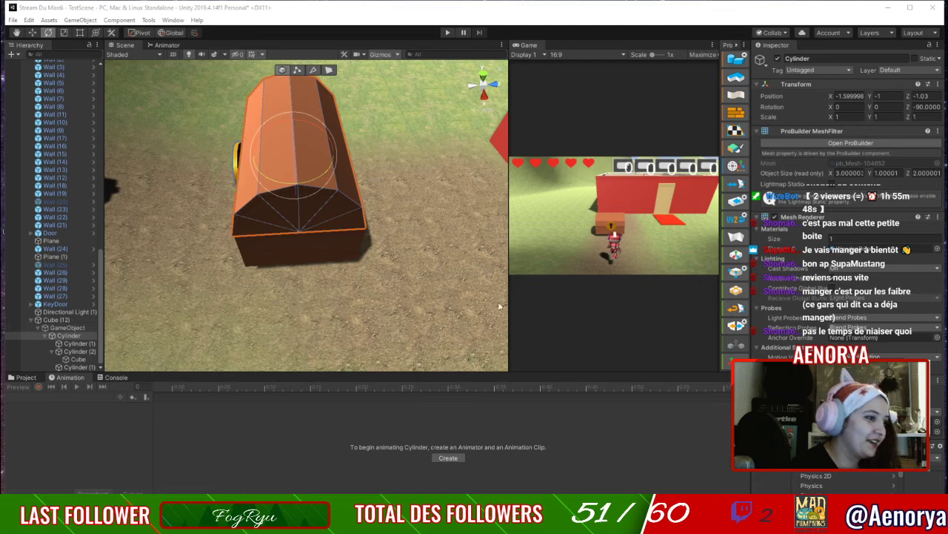
{"action": "left_click", "coordinate": [63, 335]}
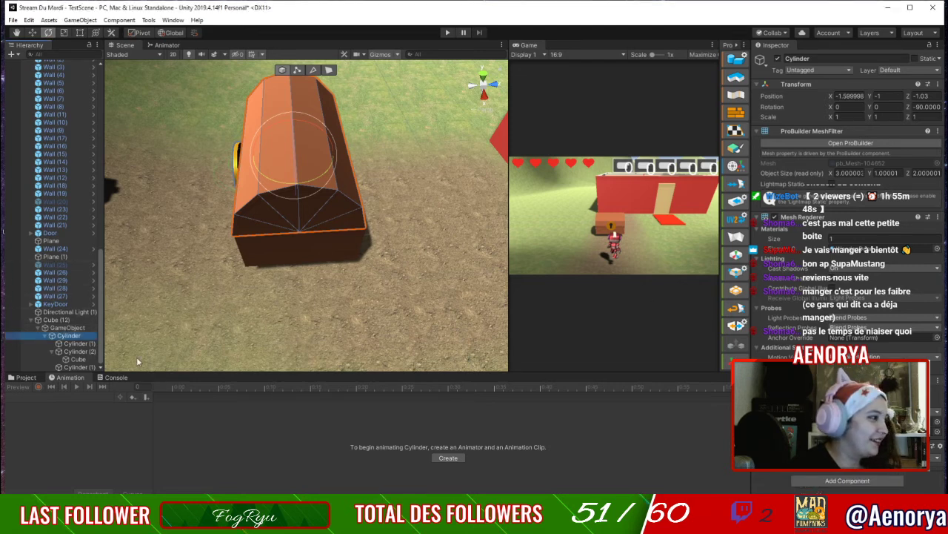
Paste the copied Animator component as new onto the parent GameObject.
{"action": "left_click", "coordinate": [88, 327]}
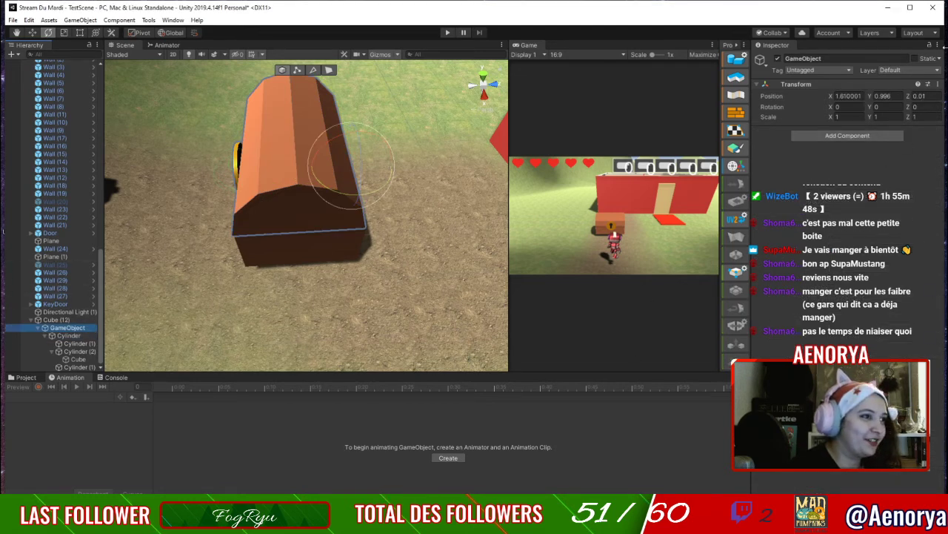
{"action": "left_click", "coordinate": [938, 84]}
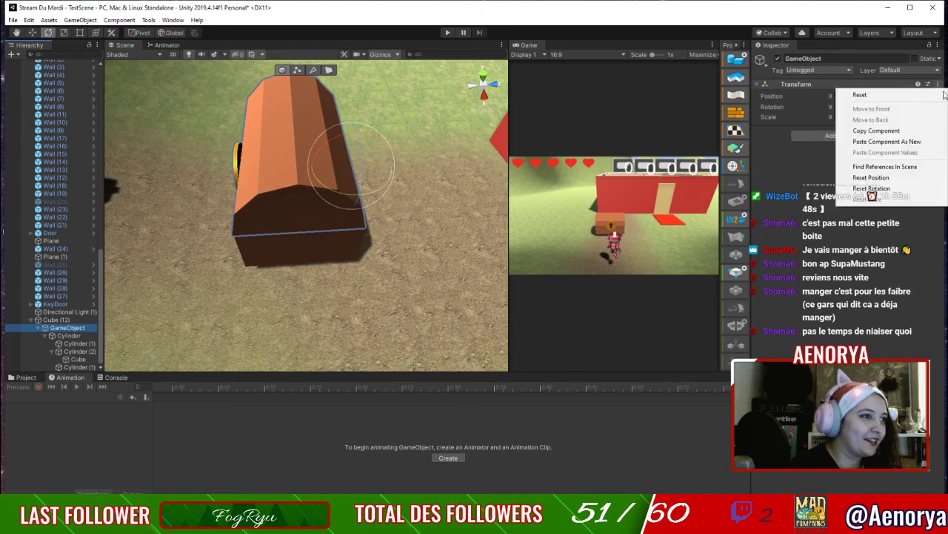
{"action": "left_click", "coordinate": [912, 143]}
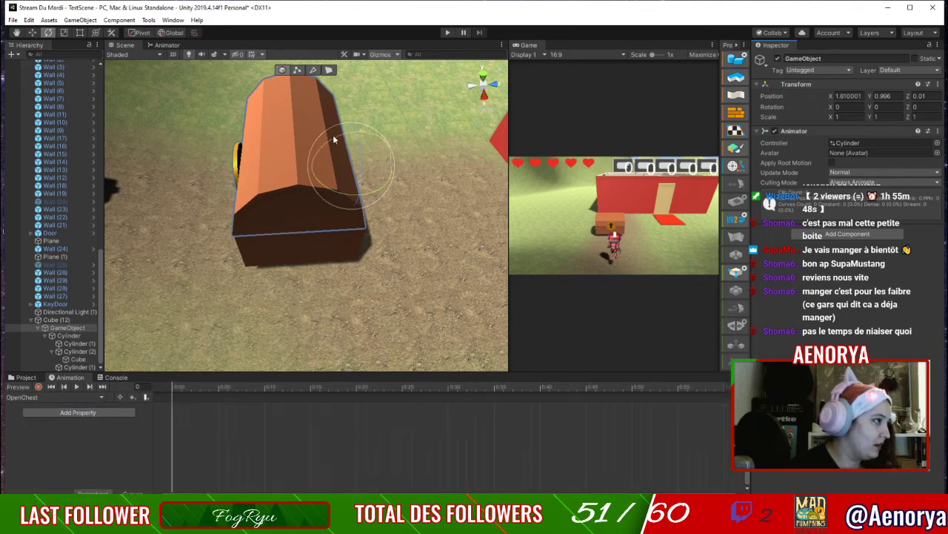
Try rotating the parent GameObject with its lid slightly around X, and reset its X rotation to 0.
{"action": "left_click_drag", "start_coordinate": [334, 139], "coordinate": [357, 137]}
{"action": "right_click_drag", "start_coordinate": [269, 201], "coordinate": [408, 256]}
{"action": "left_click_drag", "start_coordinate": [404, 119], "coordinate": [405, 142]}
{"action": "left_click_drag", "start_coordinate": [372, 231], "coordinate": [413, 194], "text": "alt"}
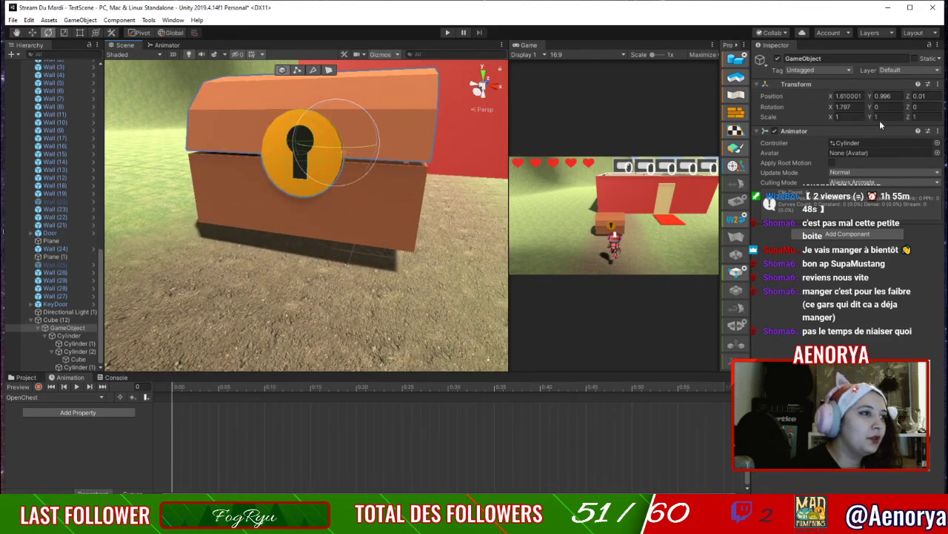
{"action": "left_click", "coordinate": [861, 107]}
{"action": "type", "text": "0"}
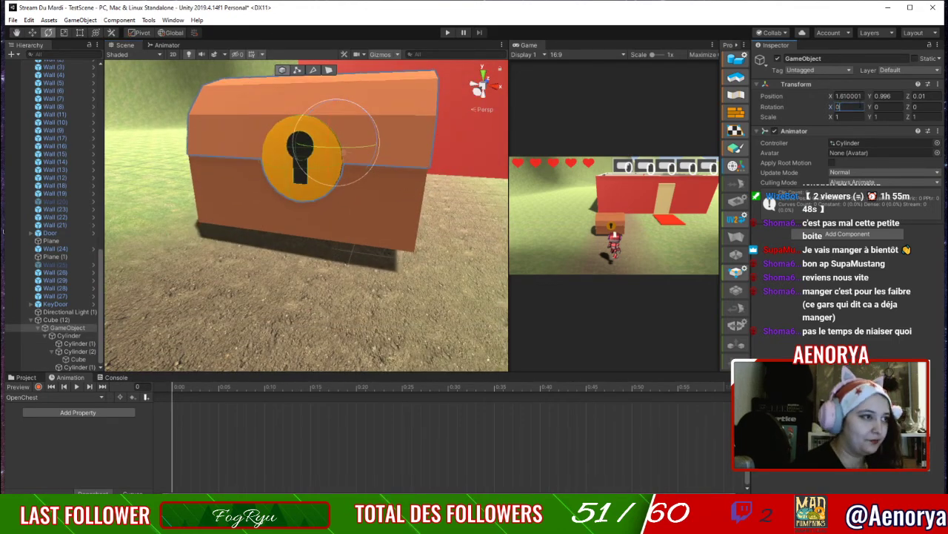
{"action": "left_click_drag", "start_coordinate": [391, 361], "coordinate": [360, 333], "text": "alt"}
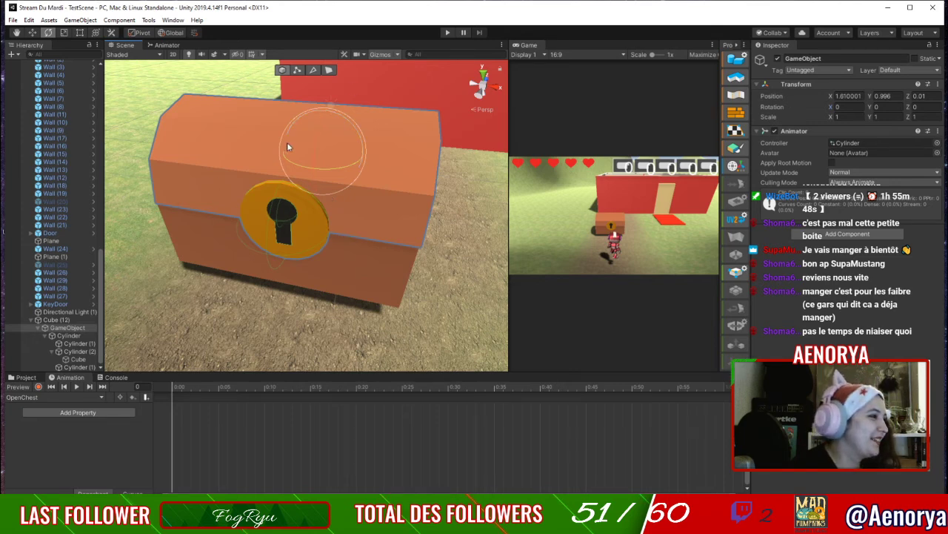
{"action": "mouse_move", "coordinate": [313, 153]}
{"action": "left_mouse_down"}
{"action": "mouse_move", "coordinate": [321, 117]}
{"action": "mouse_move", "coordinate": [318, 149]}
{"action": "left_mouse_up"}
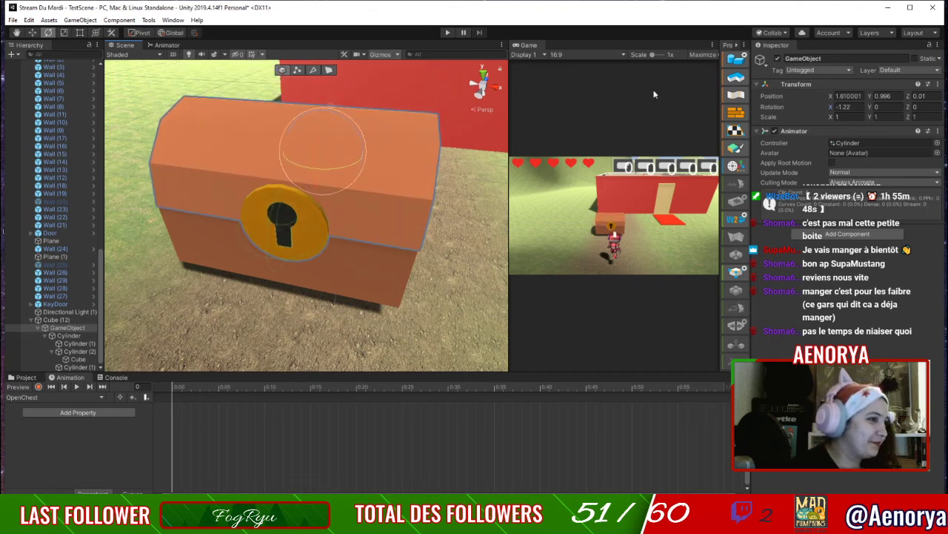
{"action": "left_click", "coordinate": [843, 106]}
{"action": "type", "text": "0"}
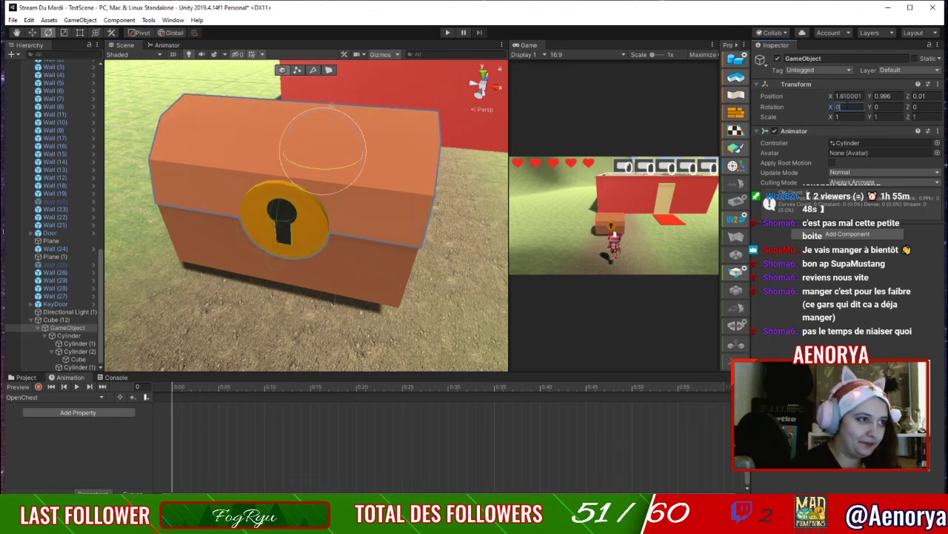
Add the parent GameObject's Rotation property to the OpenChest animation clip.
{"action": "left_click", "coordinate": [88, 409]}
{"action": "left_click", "coordinate": [141, 395]}
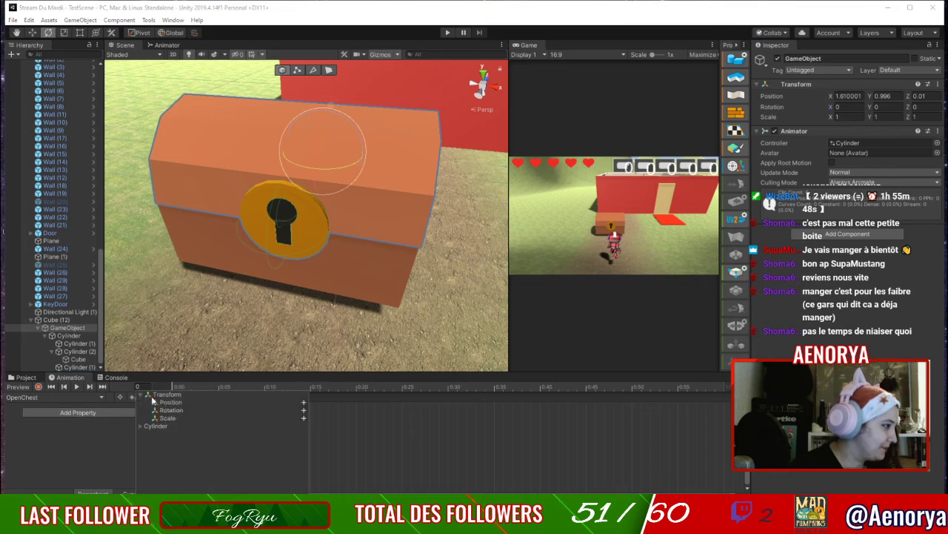
{"action": "left_click", "coordinate": [304, 410]}
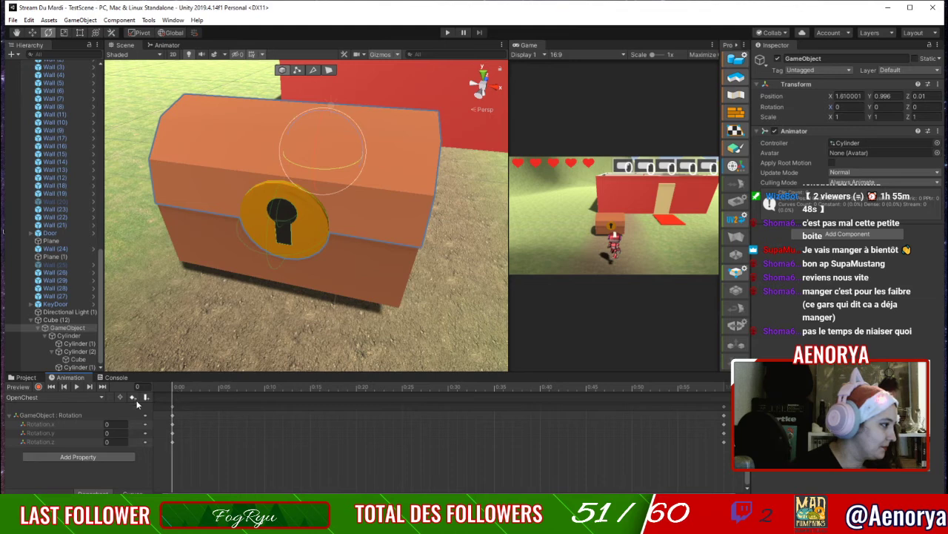
{"action": "mouse_move", "coordinate": [170, 393]}
{"action": "left_mouse_down"}
{"action": "mouse_move", "coordinate": [724, 401]}
{"action": "mouse_move", "coordinate": [235, 411]}
{"action": "mouse_move", "coordinate": [170, 407]}
{"action": "mouse_move", "coordinate": [182, 393]}
{"action": "mouse_move", "coordinate": [175, 391]}
{"action": "left_mouse_up"}
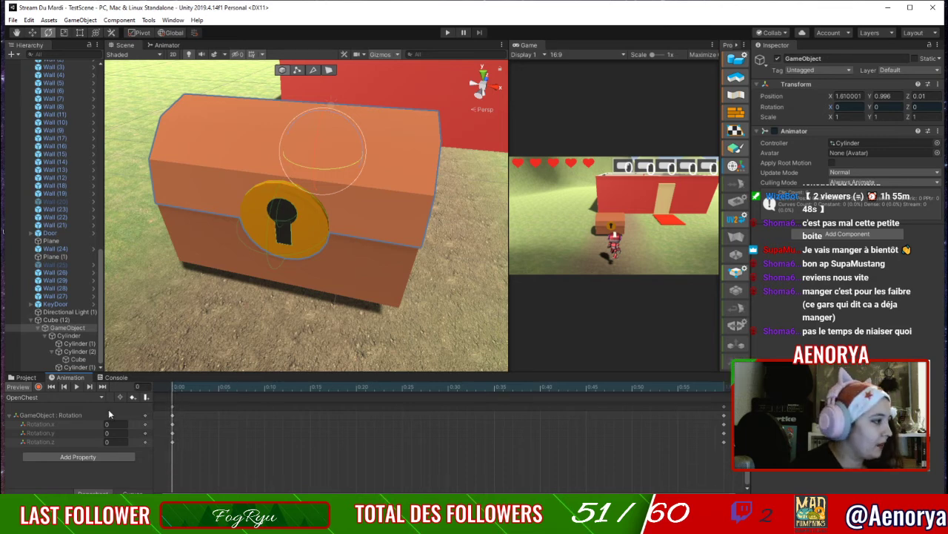
{"action": "left_click", "coordinate": [82, 395]}
{"action": "left_click", "coordinate": [82, 395]}
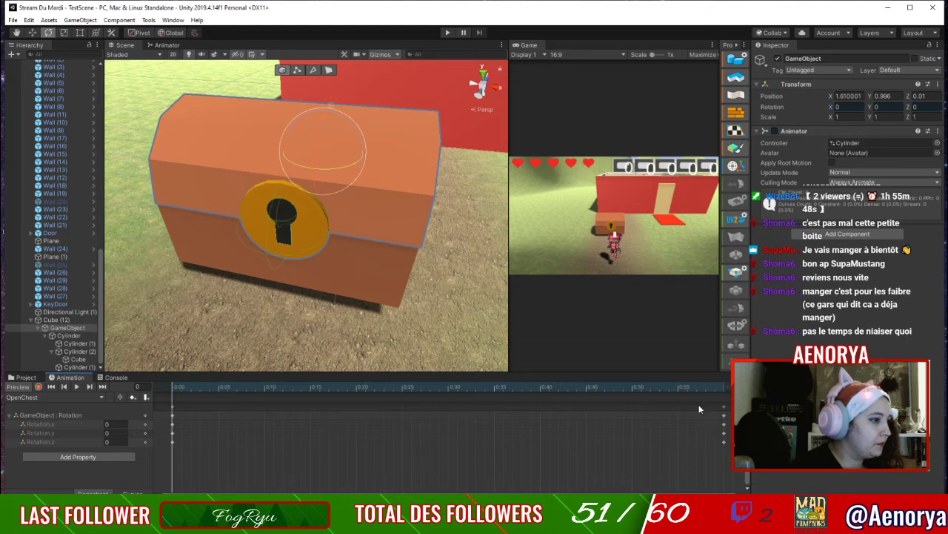
Set the GameObject's Rotation.x to 90 at the clip's end keyframe, frame 60.
{"action": "left_click", "coordinate": [726, 388]}
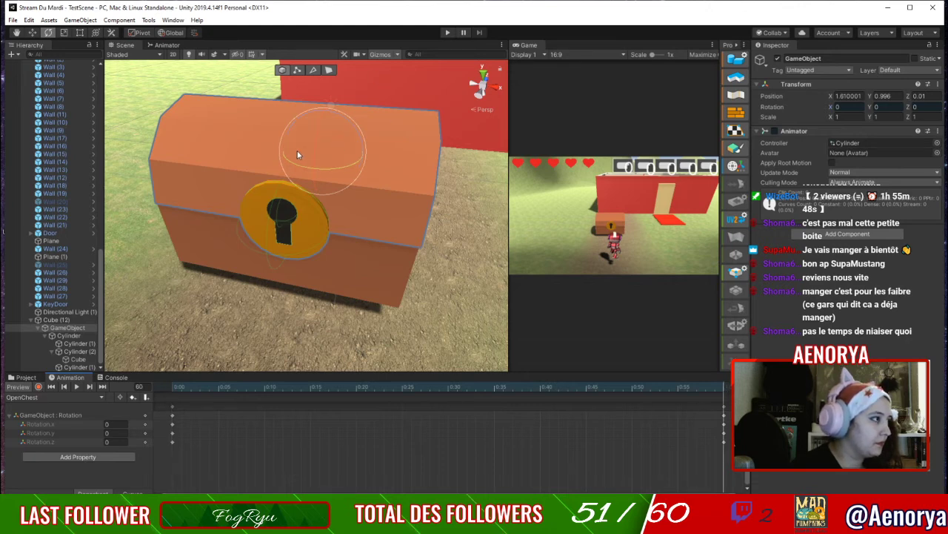
{"action": "left_click_drag", "start_coordinate": [315, 150], "coordinate": [321, 140]}
{"action": "key", "text": "ctrl+z"}
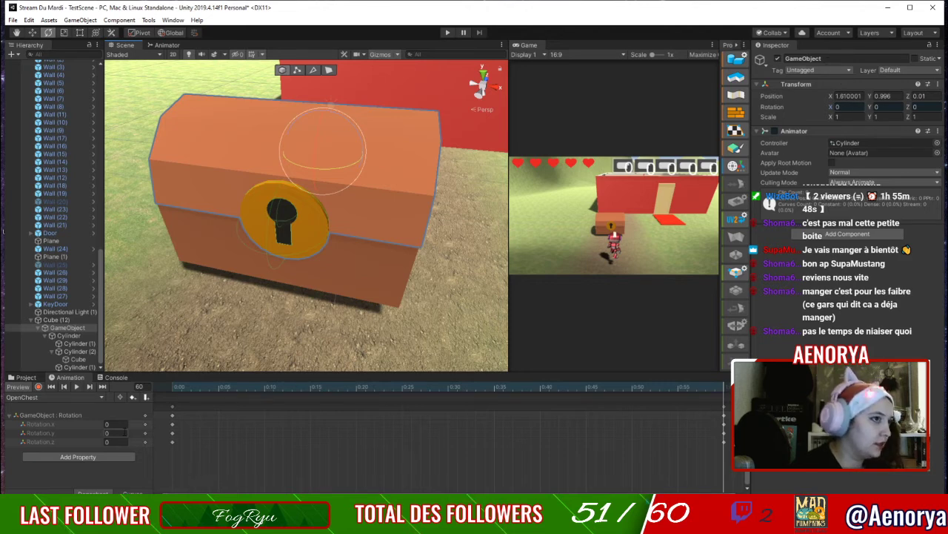
{"action": "left_click", "coordinate": [122, 425]}
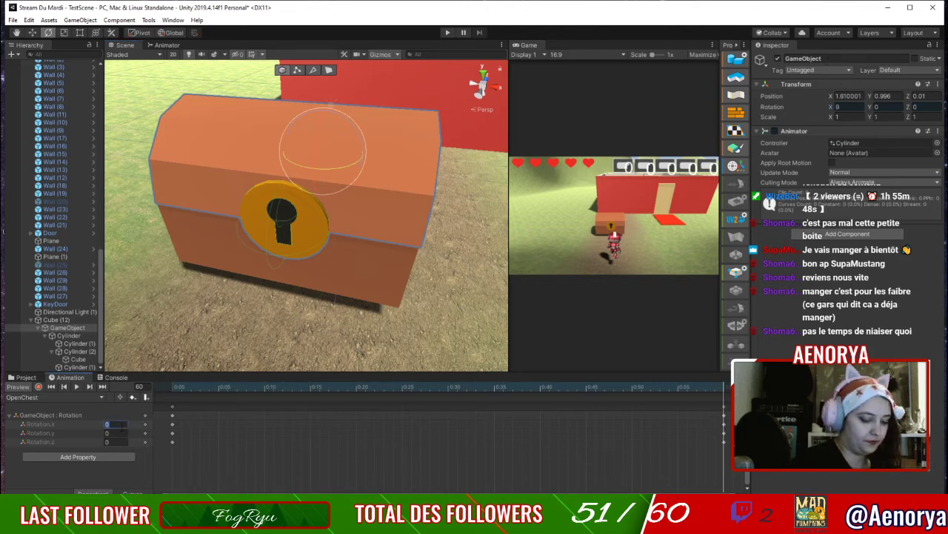
{"action": "type", "text": "90"}
{"action": "key", "text": "Return"}
Apply the WoodenDoor material to the inside of the opened chest lid.
{"action": "scroll", "coordinate": [349, 115], "scroll_direction": "up", "scroll_amount": 1}
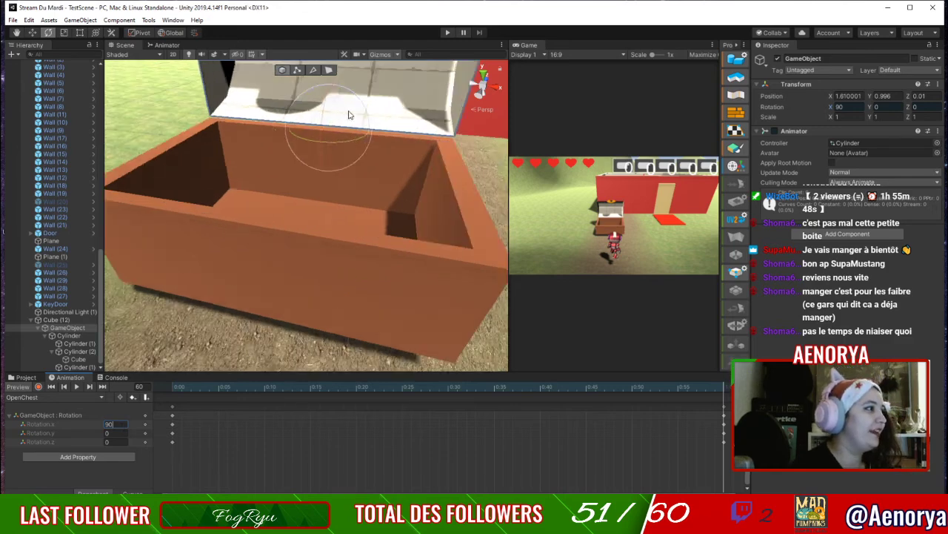
{"action": "scroll", "coordinate": [349, 114], "scroll_direction": "down", "scroll_amount": 3}
{"action": "middle_click_drag", "start_coordinate": [349, 111], "coordinate": [350, 155]}
{"action": "right_click_drag", "start_coordinate": [383, 244], "coordinate": [380, 208]}
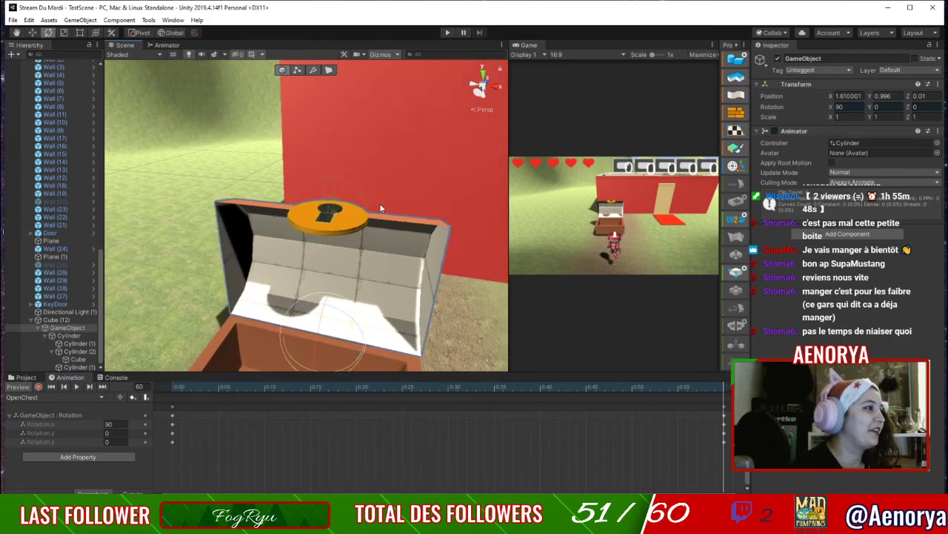
{"action": "middle_click_drag", "start_coordinate": [385, 349], "coordinate": [393, 198]}
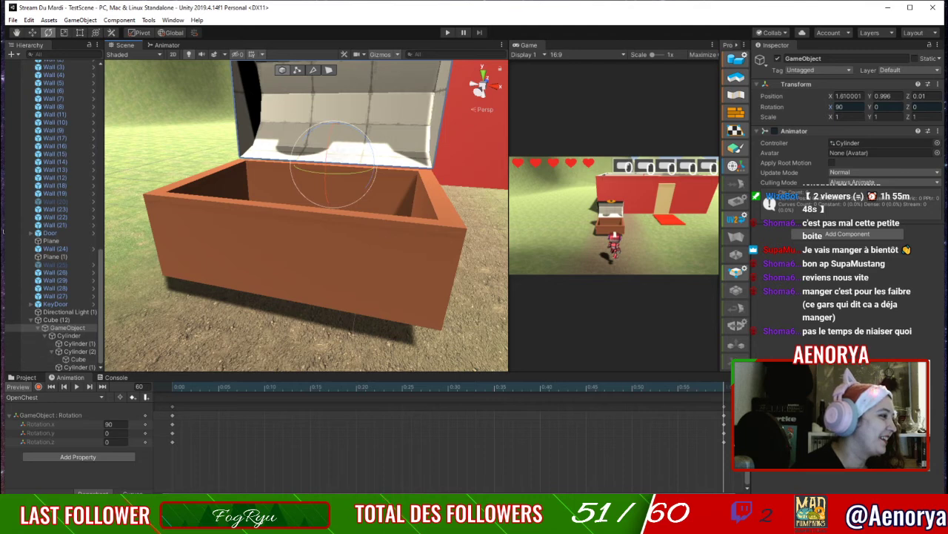
{"action": "left_click", "coordinate": [23, 377]}
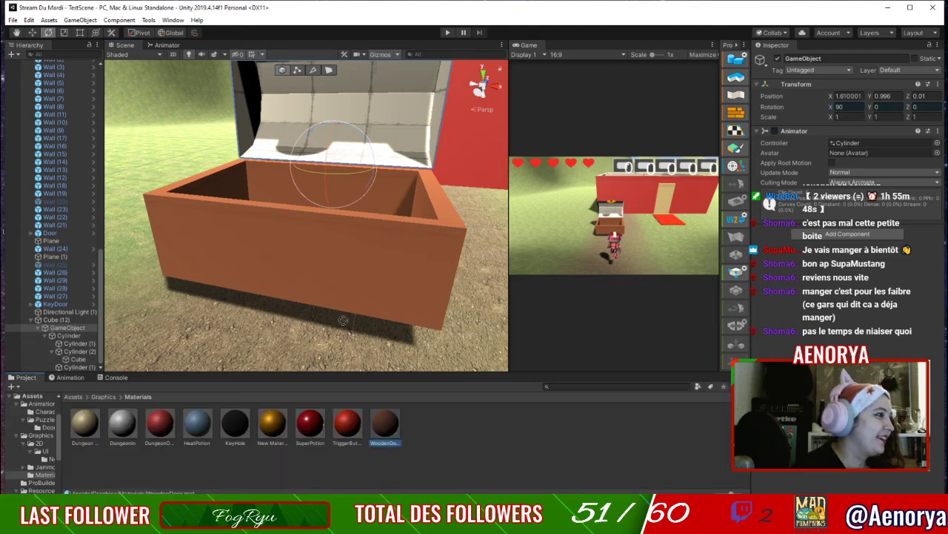
{"action": "left_click_drag", "start_coordinate": [343, 320], "coordinate": [364, 94]}
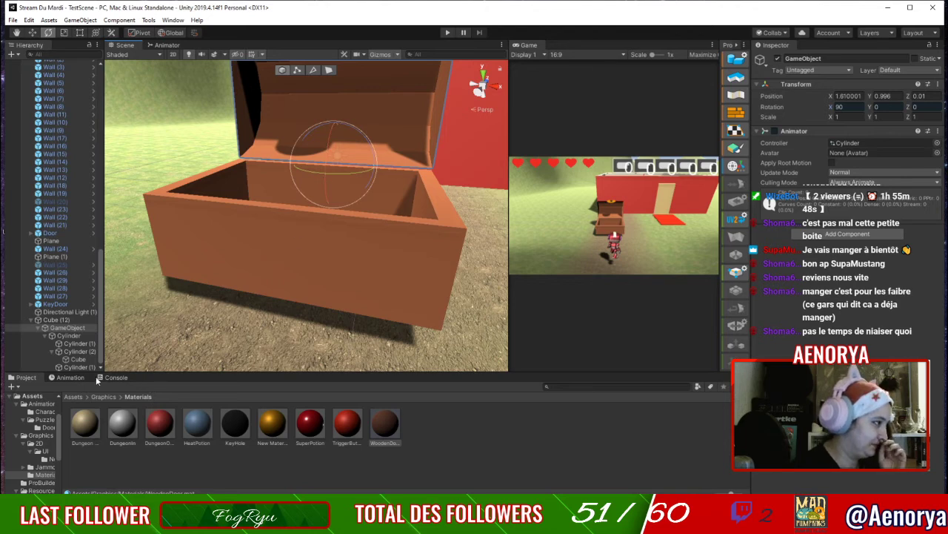
Play the OpenChest animation preview from the start, and return the playhead to frame 0.
{"action": "left_click", "coordinate": [65, 377]}
{"action": "left_click_drag", "start_coordinate": [179, 387], "coordinate": [172, 386]}
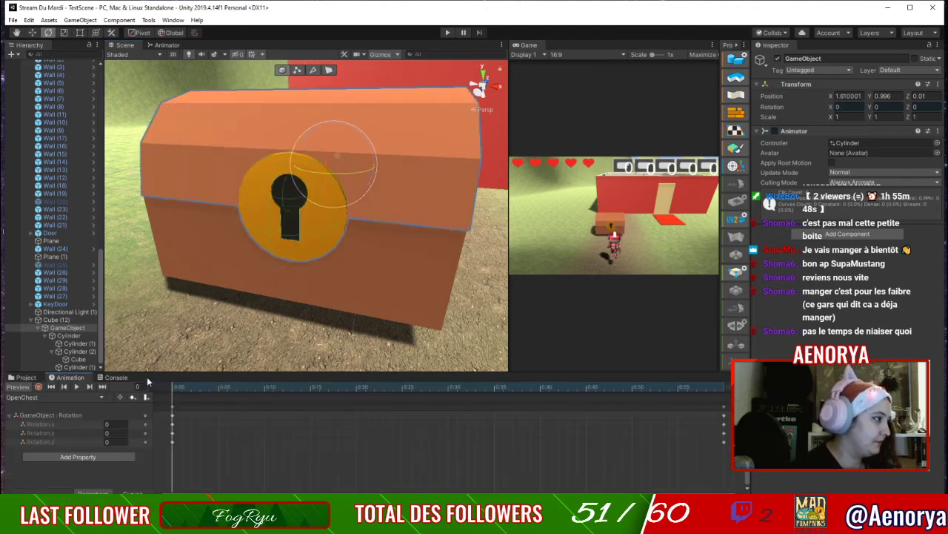
{"action": "left_click", "coordinate": [75, 387]}
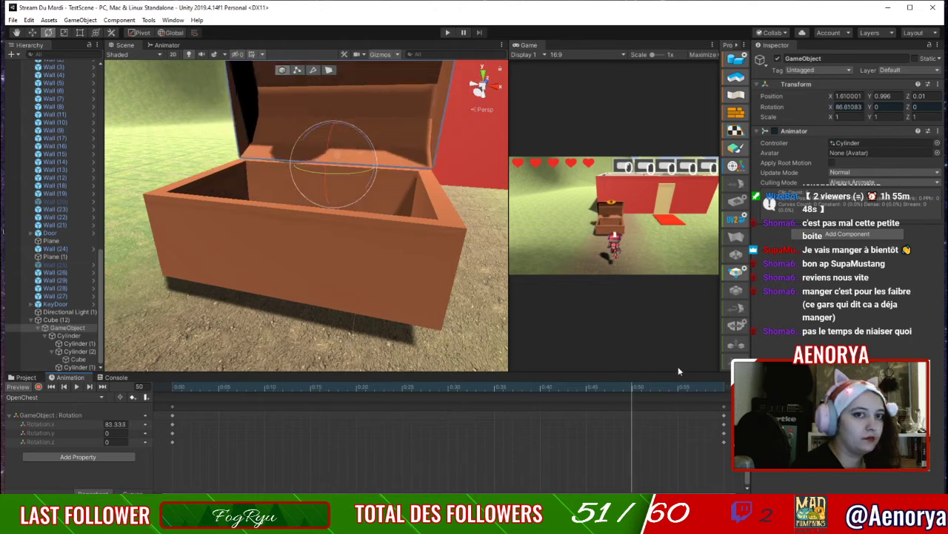
{"action": "left_click_drag", "start_coordinate": [386, 386], "coordinate": [172, 440]}
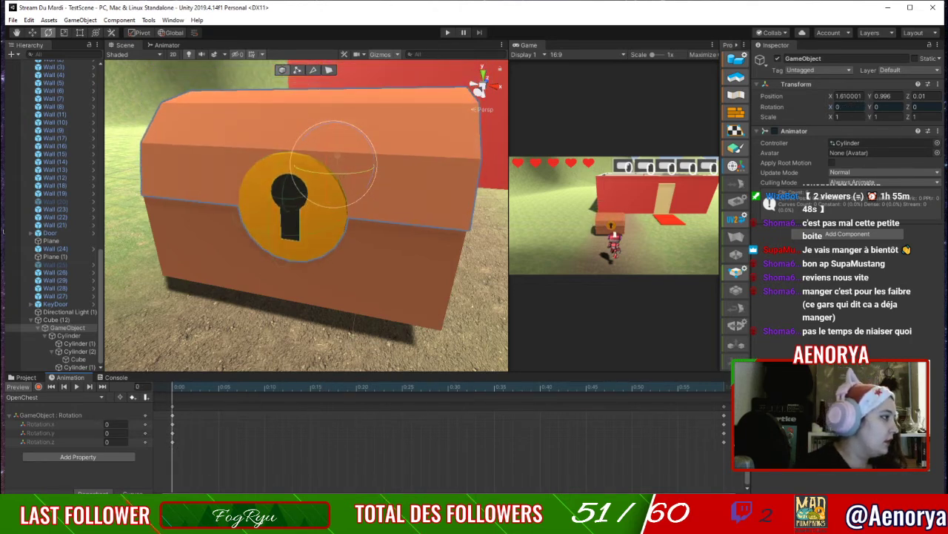
Create a Sphere as a child of the parent GameObject, and focus the scene view on it.
{"action": "right_click", "coordinate": [62, 327]}
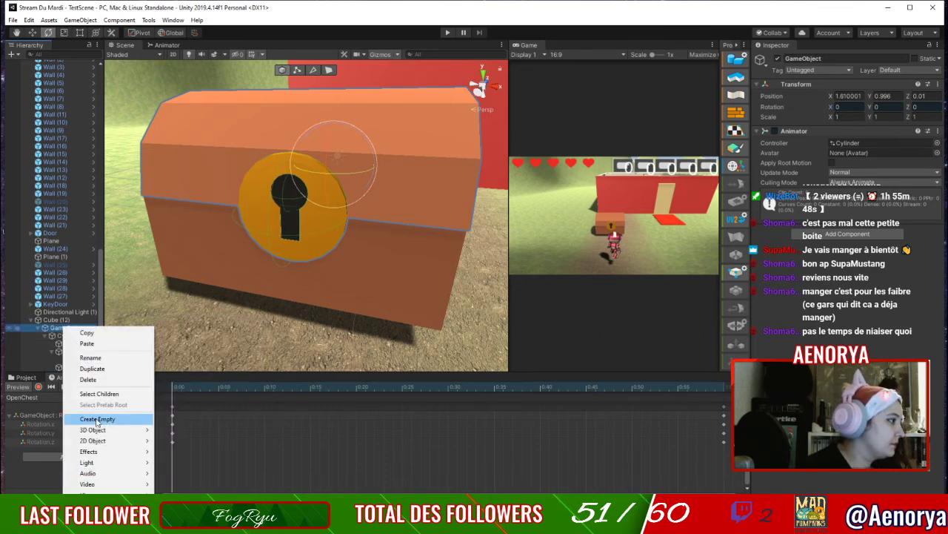
{"action": "mouse_move", "coordinate": [100, 429]}
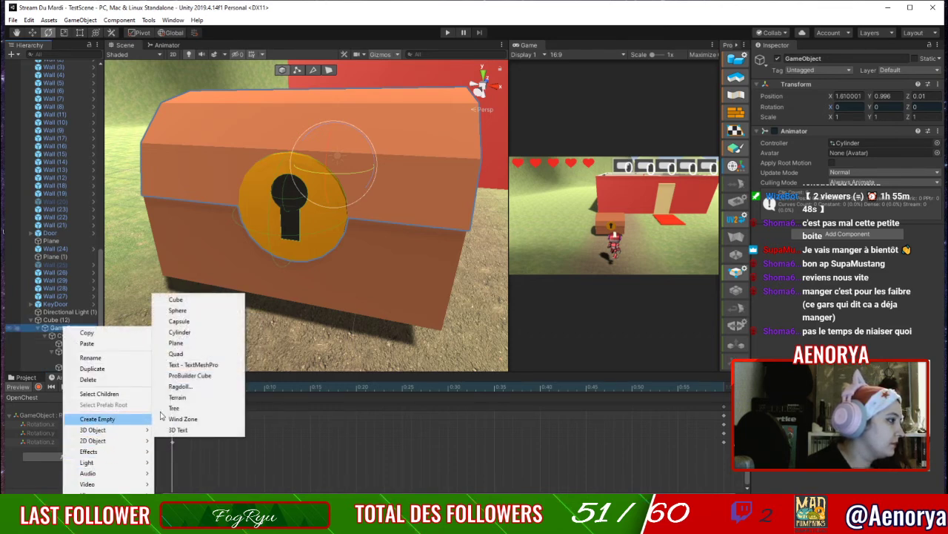
{"action": "left_click", "coordinate": [213, 311]}
{"action": "key", "text": "f"}
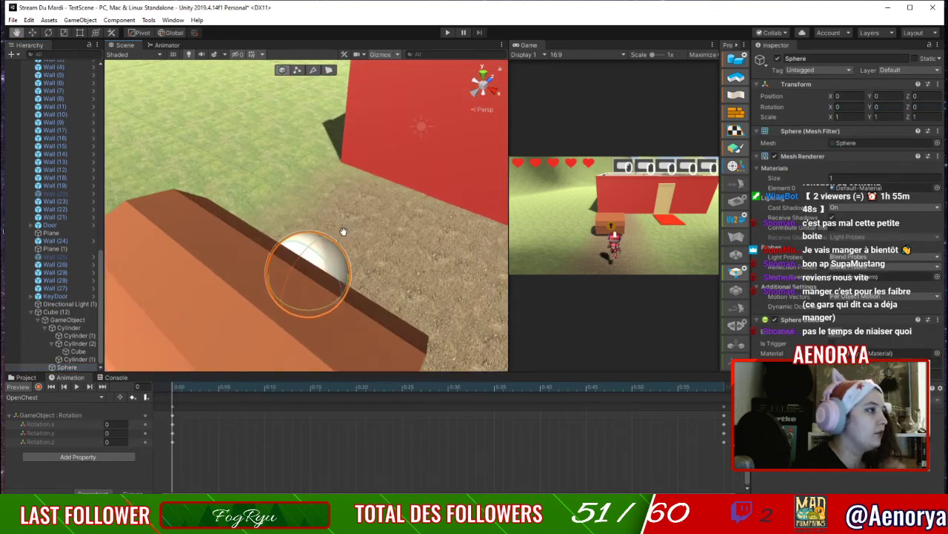
Move the Sphere forward inside the closed chest lid to about Y 0.038 and Z -0.986.
{"action": "key", "text": "w"}
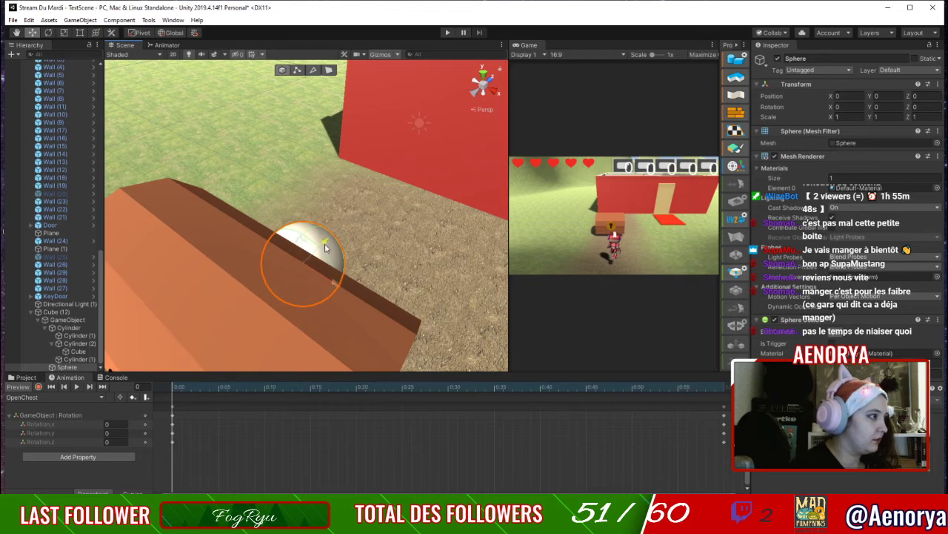
{"action": "left_click_drag", "start_coordinate": [315, 253], "coordinate": [283, 279]}
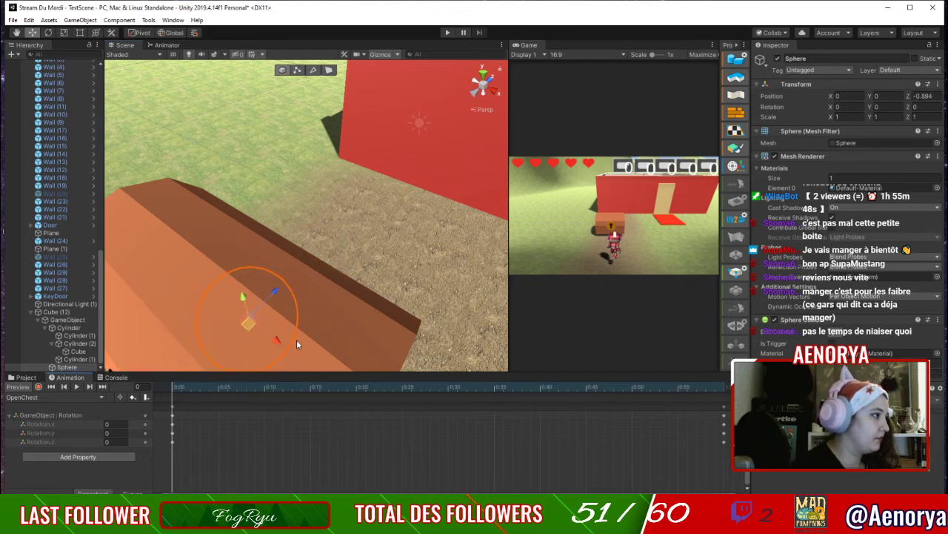
{"action": "right_click_drag", "start_coordinate": [297, 339], "coordinate": [245, 348]}
{"action": "middle_click_drag", "start_coordinate": [385, 360], "coordinate": [308, 317]}
{"action": "key", "text": "f"}
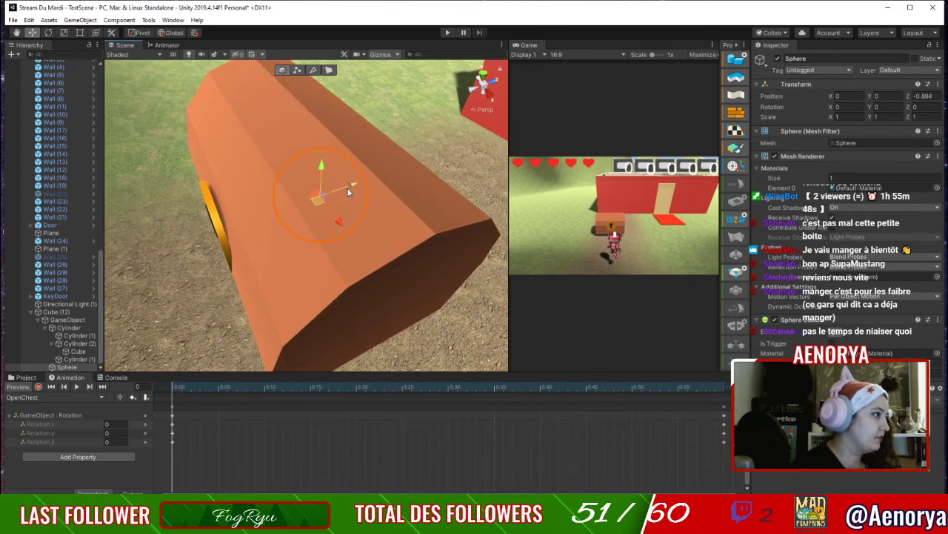
{"action": "left_click_drag", "start_coordinate": [312, 185], "coordinate": [312, 181]}
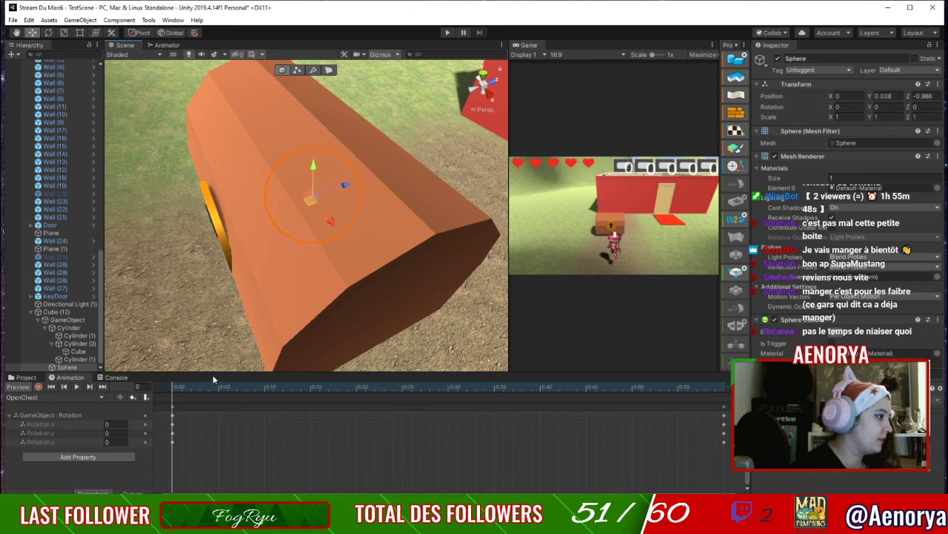
With the OpenChest clip at frame 59, reparent the Sphere to Cube (12) and lower it into the open chest box.
{"action": "left_click_drag", "start_coordinate": [219, 387], "coordinate": [718, 397]}
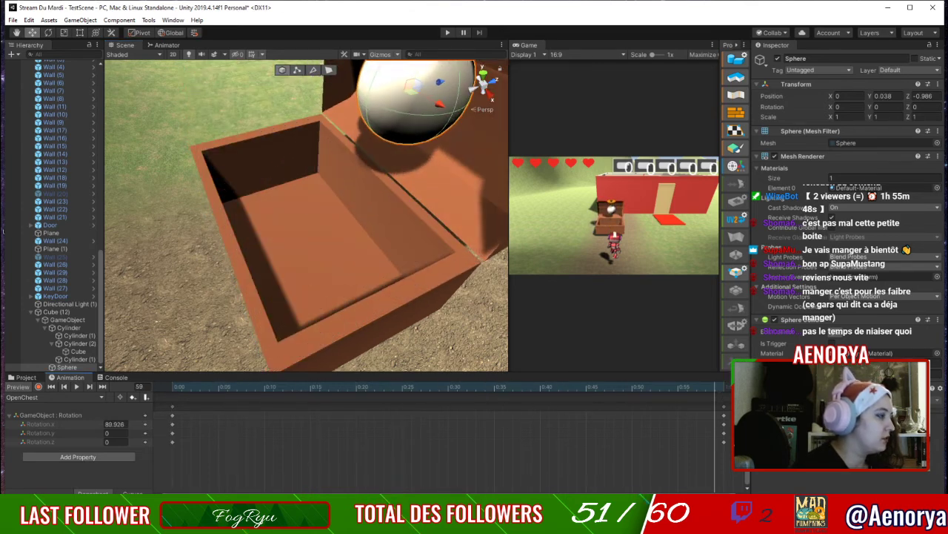
{"action": "left_click_drag", "start_coordinate": [76, 370], "coordinate": [65, 321]}
{"action": "left_click_drag", "start_coordinate": [428, 83], "coordinate": [335, 240]}
{"action": "left_click_drag", "start_coordinate": [323, 274], "coordinate": [319, 215]}
{"action": "right_click_drag", "start_coordinate": [356, 255], "coordinate": [345, 287]}
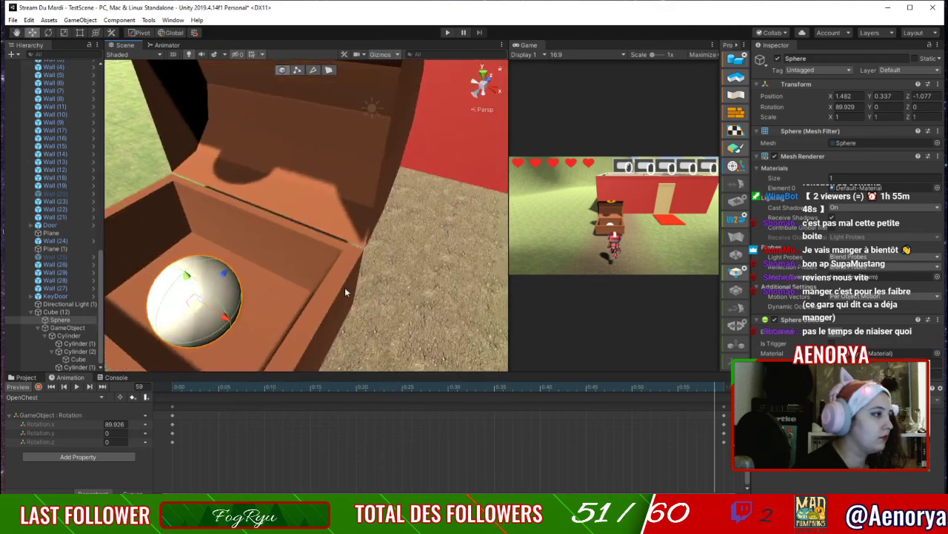
Raise the Sphere inside the chest box to a local Y position of about 0.46.
{"action": "scroll", "coordinate": [253, 303], "scroll_direction": "up", "scroll_amount": 3}
{"action": "right_click_drag", "start_coordinate": [253, 304], "coordinate": [255, 341]}
{"action": "middle_click_drag", "start_coordinate": [255, 341], "coordinate": [274, 330]}
{"action": "left_click_drag", "start_coordinate": [292, 220], "coordinate": [295, 209]}
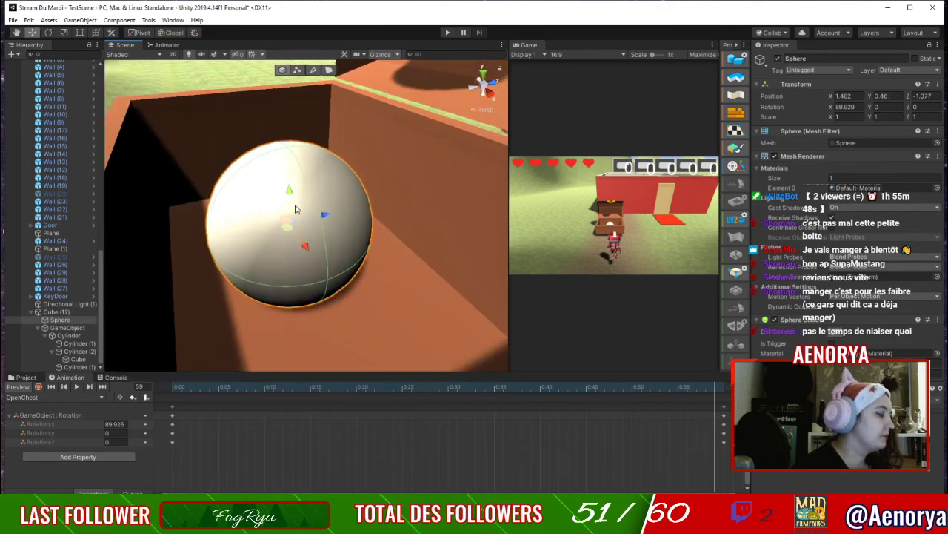
{"action": "right_click_drag", "start_coordinate": [229, 302], "coordinate": [392, 305]}
{"action": "left_click_drag", "start_coordinate": [312, 220], "coordinate": [341, 216], "text": "alt"}
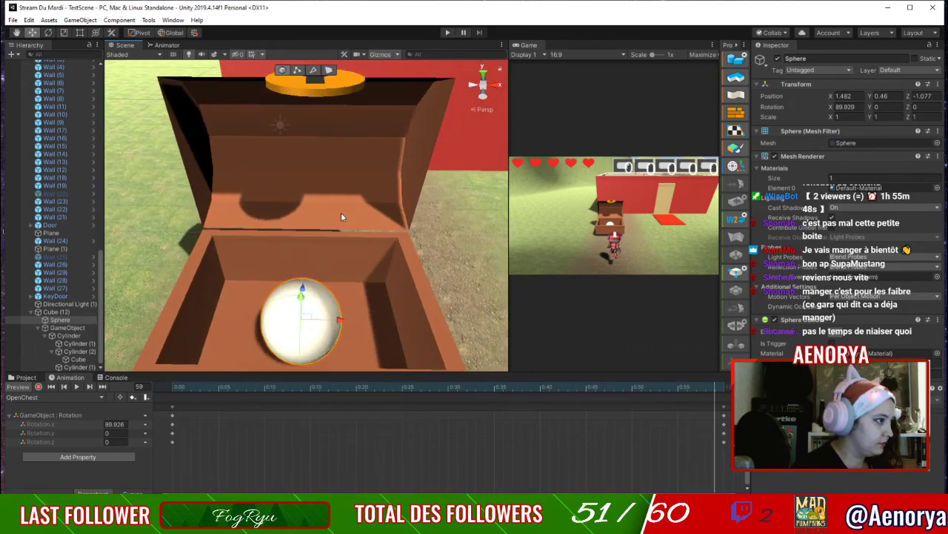
Scrub the OpenChest clip back toward its start and, with the GameObject selected, forward again to frame 60.
{"action": "left_click_drag", "start_coordinate": [665, 390], "coordinate": [248, 390]}
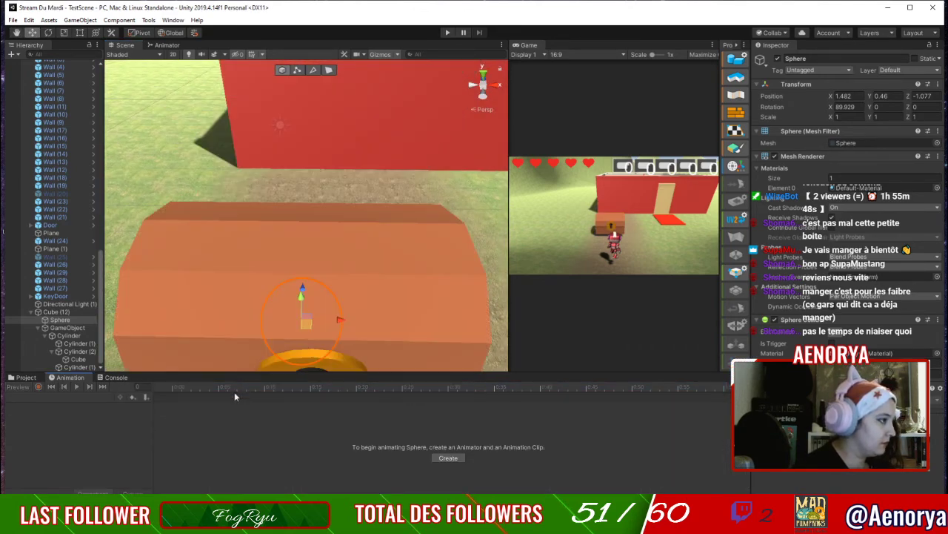
{"action": "left_click", "coordinate": [65, 312]}
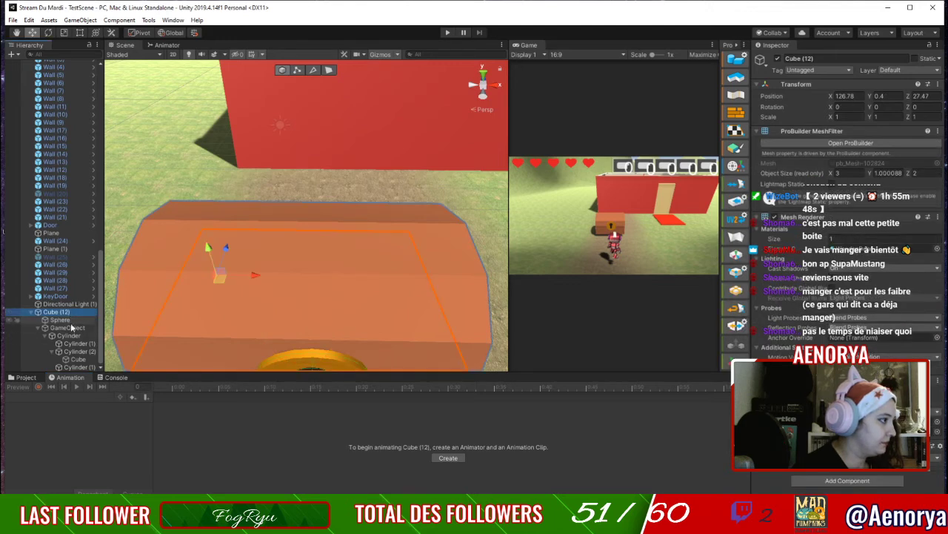
{"action": "left_click", "coordinate": [67, 328]}
{"action": "left_click_drag", "start_coordinate": [241, 387], "coordinate": [725, 394]}
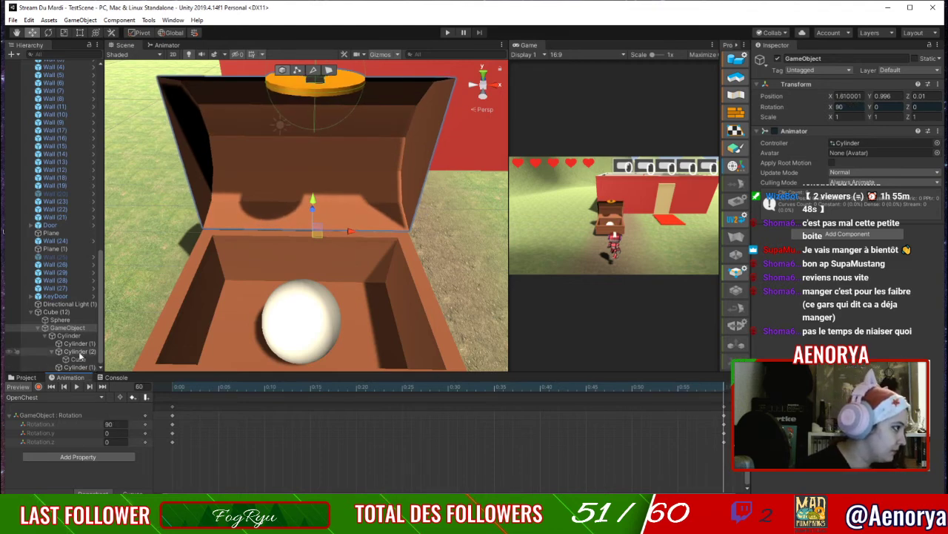
{"action": "scroll", "coordinate": [184, 350], "scroll_direction": "down", "scroll_amount": 2}
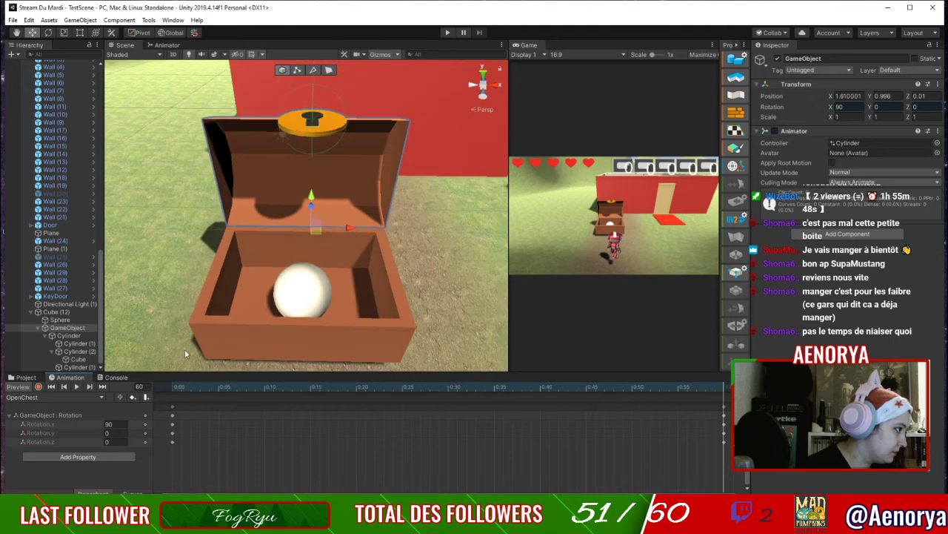
Reparent the Sphere to the GameObject, shift it to a local Y of about -0.956, and scrub the OpenChest clip.
{"action": "left_click", "coordinate": [74, 321]}
{"action": "left_click_drag", "start_coordinate": [78, 335], "coordinate": [78, 334]}
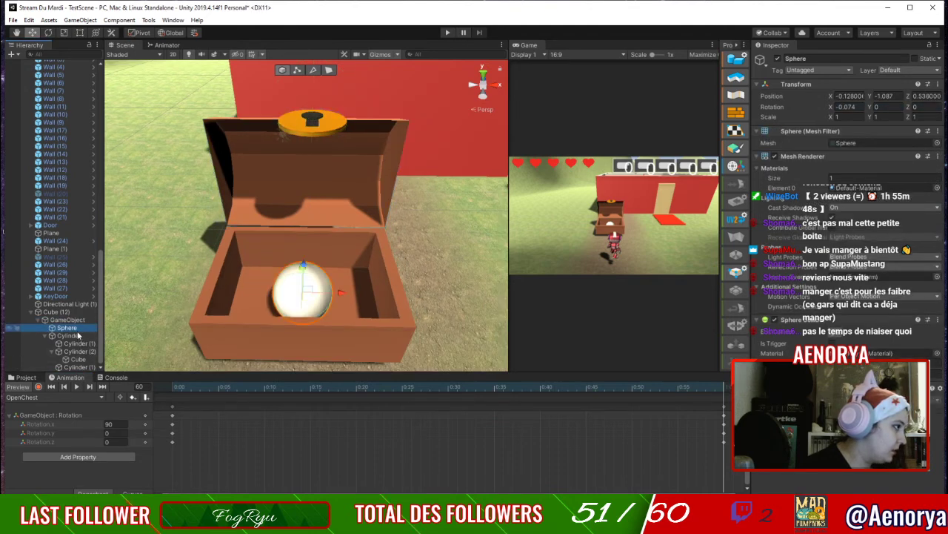
{"action": "left_click_drag", "start_coordinate": [302, 268], "coordinate": [302, 278]}
{"action": "left_click_drag", "start_coordinate": [273, 389], "coordinate": [761, 378]}
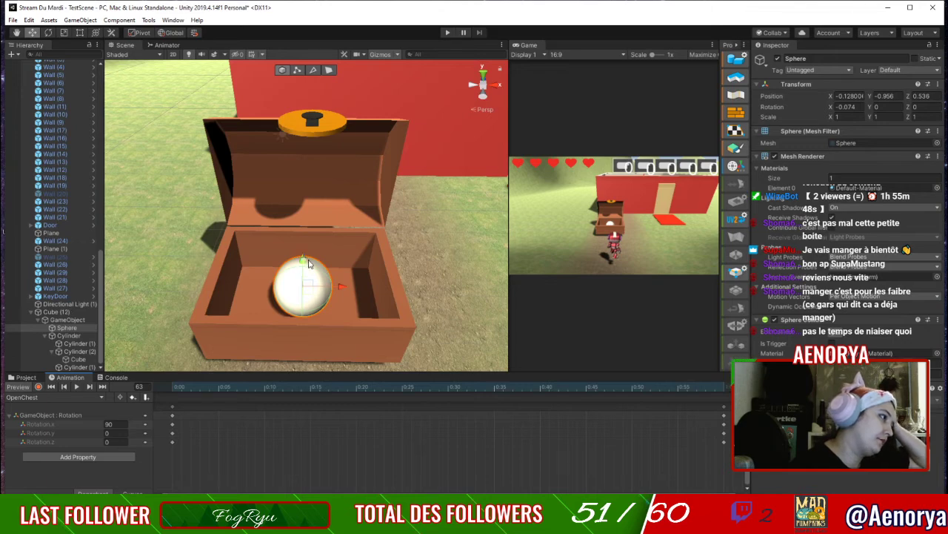
Raise the Sphere above the chest box to a local Z of about -0.783, and scrub OpenChest to frame 60.
{"action": "right_click_drag", "start_coordinate": [331, 280], "coordinate": [351, 268]}
{"action": "mouse_move", "coordinate": [350, 268]}
{"action": "middle_mouse_down"}
{"action": "mouse_move", "coordinate": [370, 244]}
{"action": "mouse_move", "coordinate": [350, 253]}
{"action": "middle_mouse_up"}
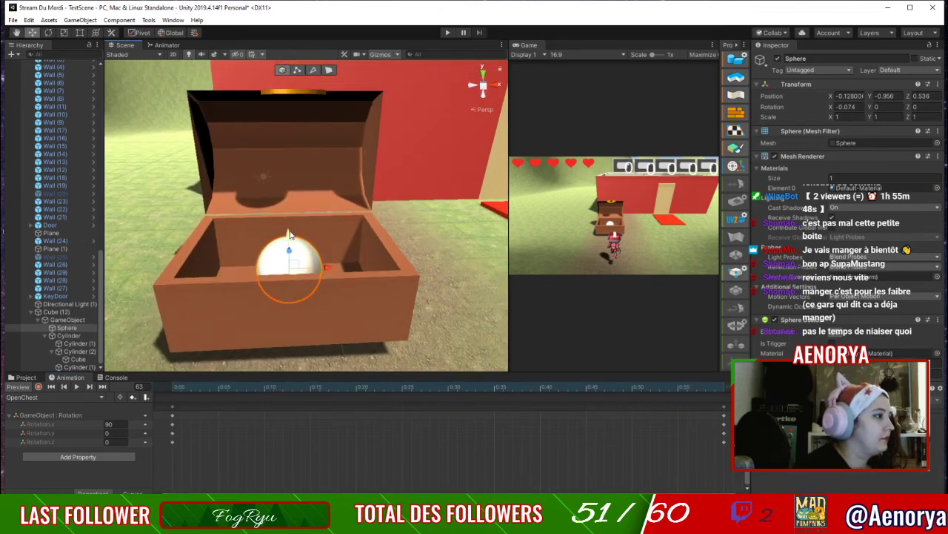
{"action": "left_click_drag", "start_coordinate": [290, 235], "coordinate": [317, 167]}
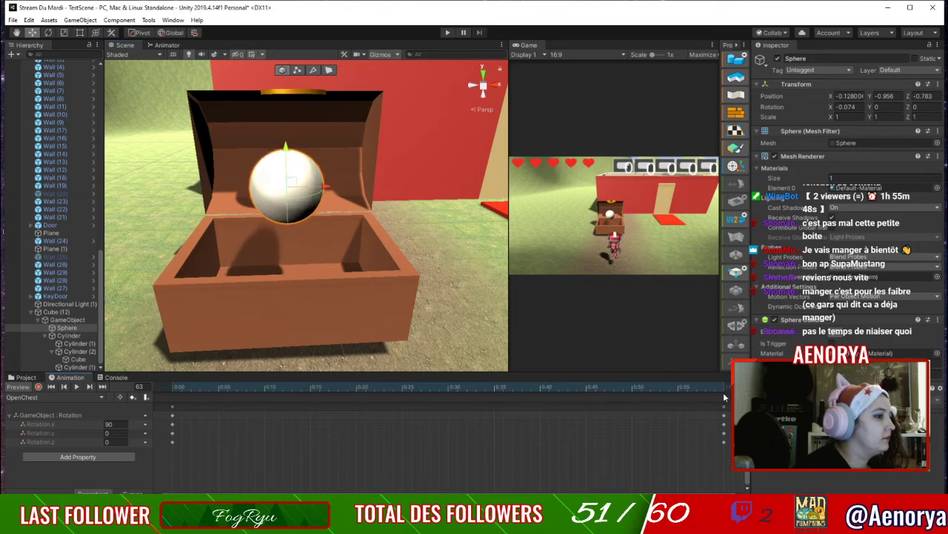
{"action": "left_click", "coordinate": [727, 394]}
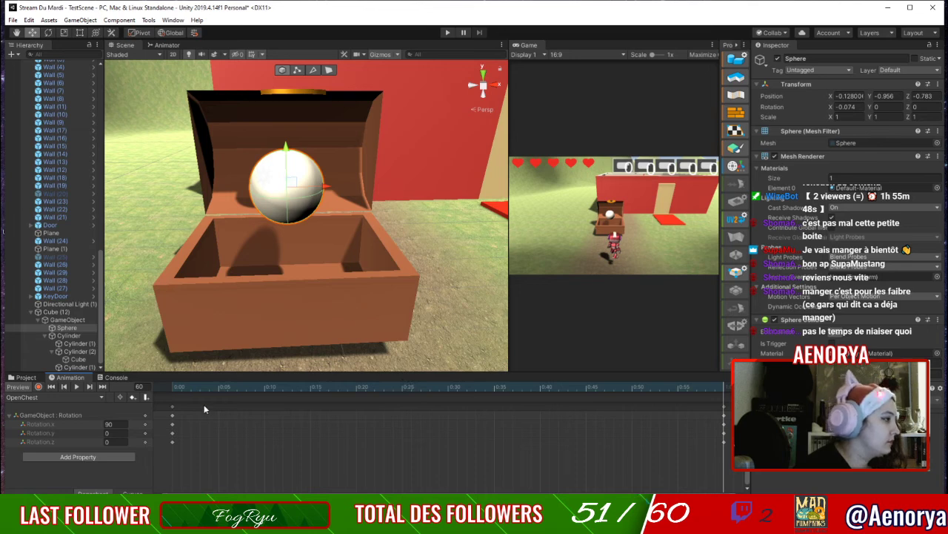
{"action": "left_click_drag", "start_coordinate": [215, 388], "coordinate": [771, 436]}
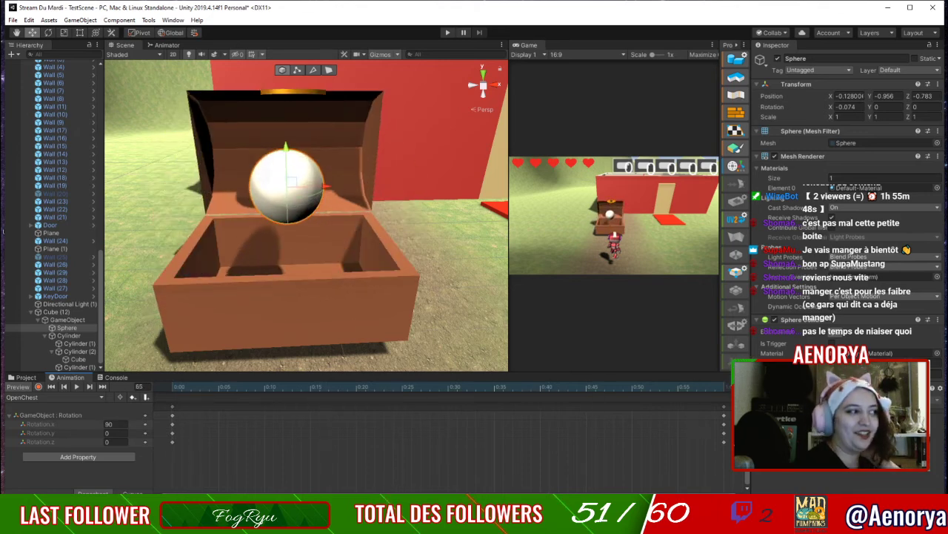
{"action": "left_click_drag", "start_coordinate": [695, 421], "coordinate": [724, 411]}
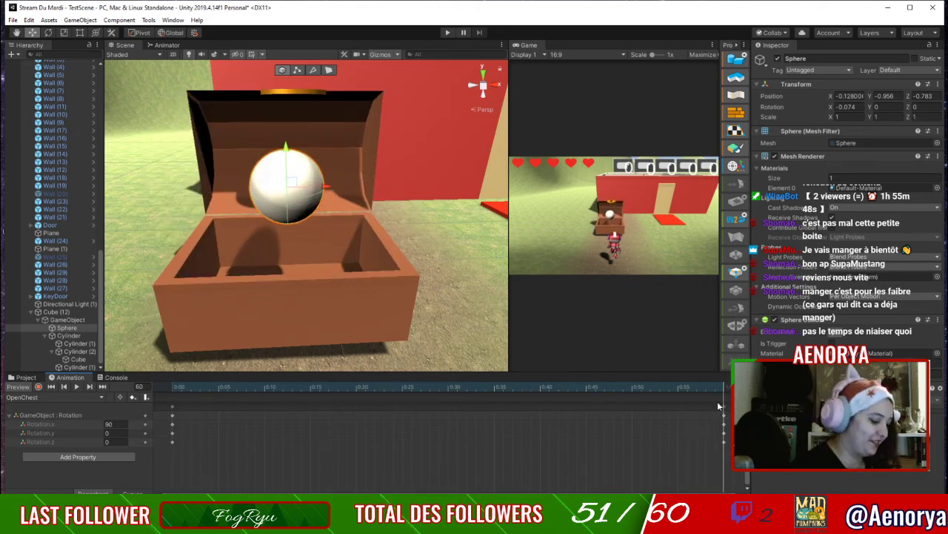
Examine the opening chest and its surroundings from several angles while scrubbing the OpenChest clip to frame 60.
{"action": "scroll", "coordinate": [359, 229], "scroll_direction": "down", "scroll_amount": 3}
{"action": "right_click_drag", "start_coordinate": [359, 229], "coordinate": [445, 293]}
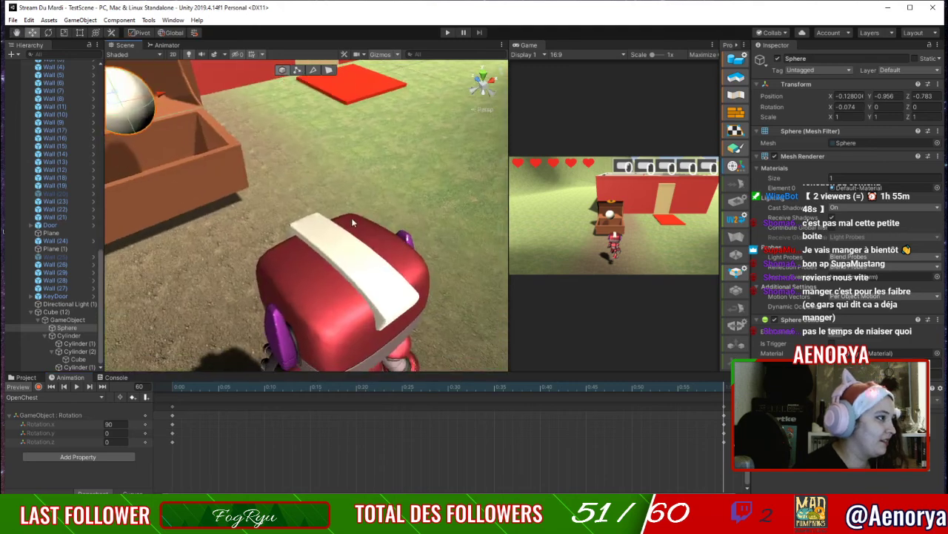
{"action": "middle_click_drag", "start_coordinate": [352, 220], "coordinate": [413, 280]}
{"action": "right_click_drag", "start_coordinate": [378, 293], "coordinate": [474, 309]}
{"action": "middle_click_drag", "start_coordinate": [474, 309], "coordinate": [460, 422]}
{"action": "left_click_drag", "start_coordinate": [473, 386], "coordinate": [722, 425]}
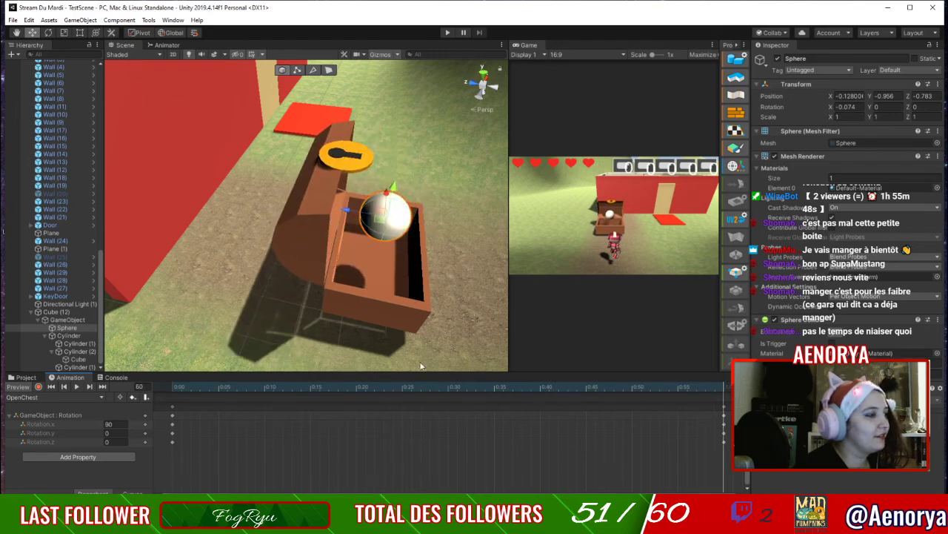
{"action": "right_click_drag", "start_coordinate": [420, 366], "coordinate": [311, 303]}
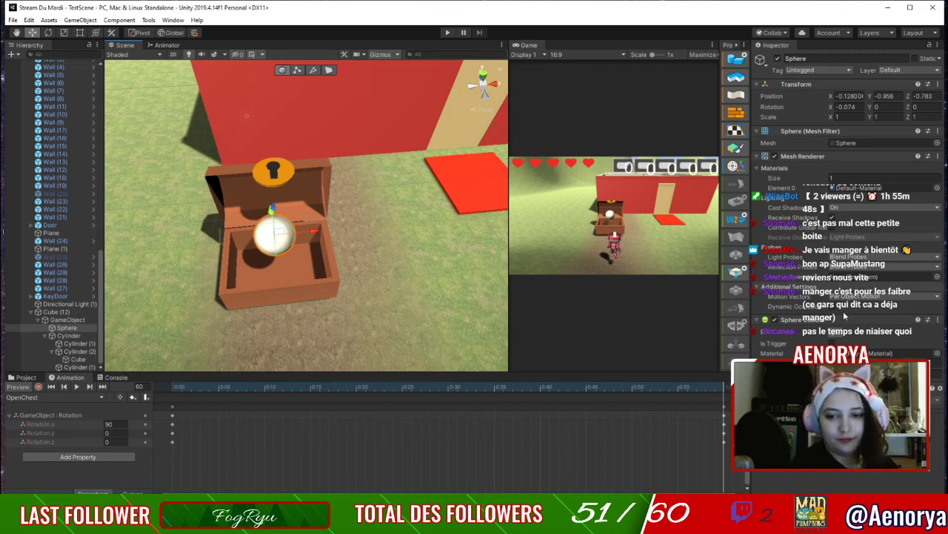
{"action": "scroll", "coordinate": [402, 229], "scroll_direction": "down", "scroll_amount": 8}
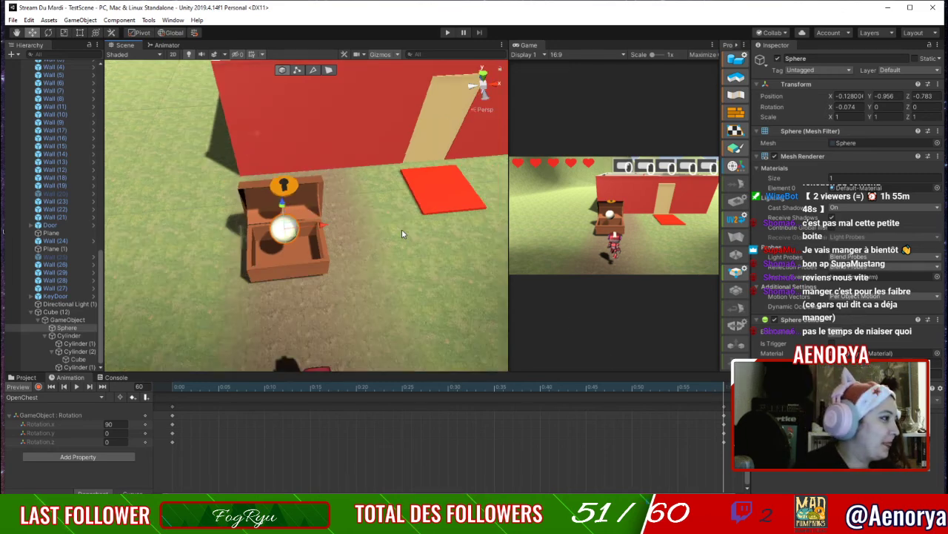
{"action": "right_click_drag", "start_coordinate": [396, 149], "coordinate": [351, 237]}
{"action": "middle_click_drag", "start_coordinate": [351, 237], "coordinate": [310, 418]}
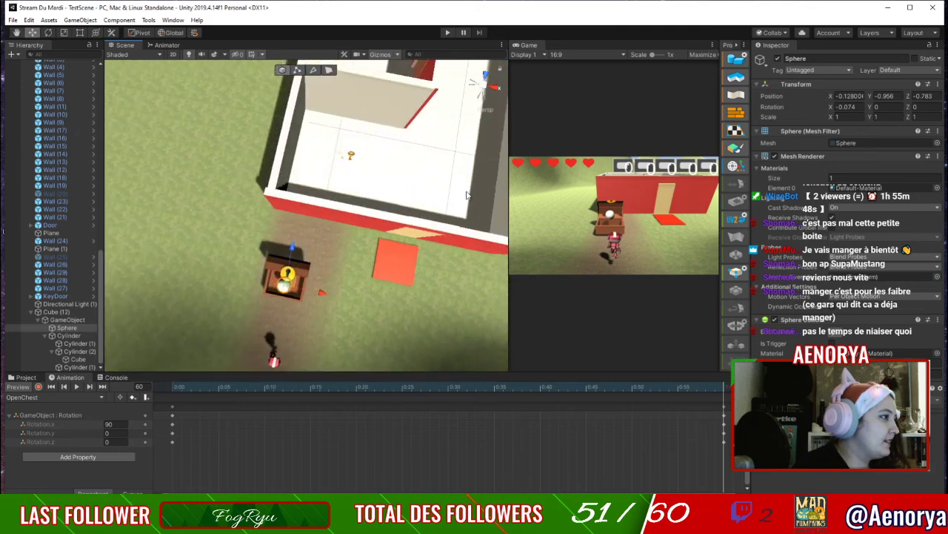
Create a new material in the Materials folder for the chest's lock plate.
{"action": "left_click", "coordinate": [289, 275]}
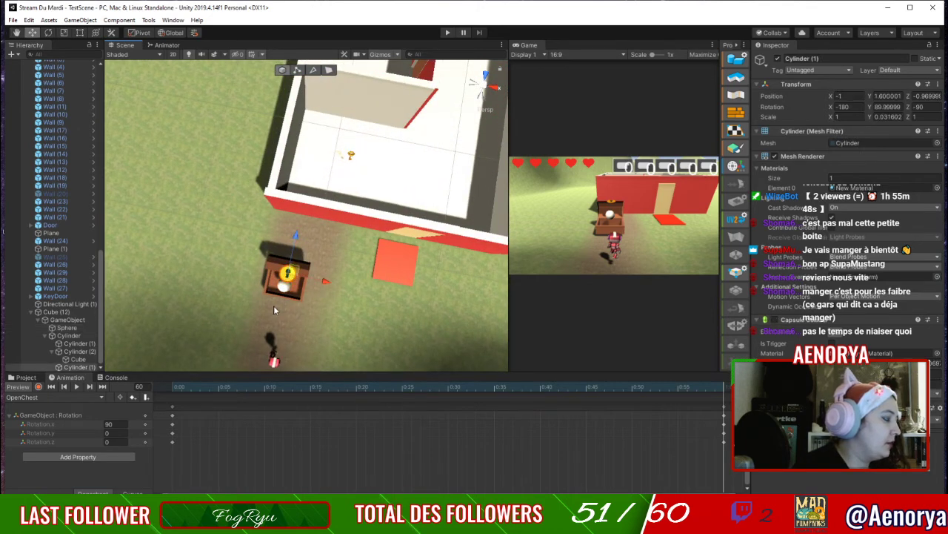
{"action": "scroll", "coordinate": [273, 305], "scroll_direction": "up", "scroll_amount": 4}
{"action": "right_click_drag", "start_coordinate": [338, 299], "coordinate": [126, 337]}
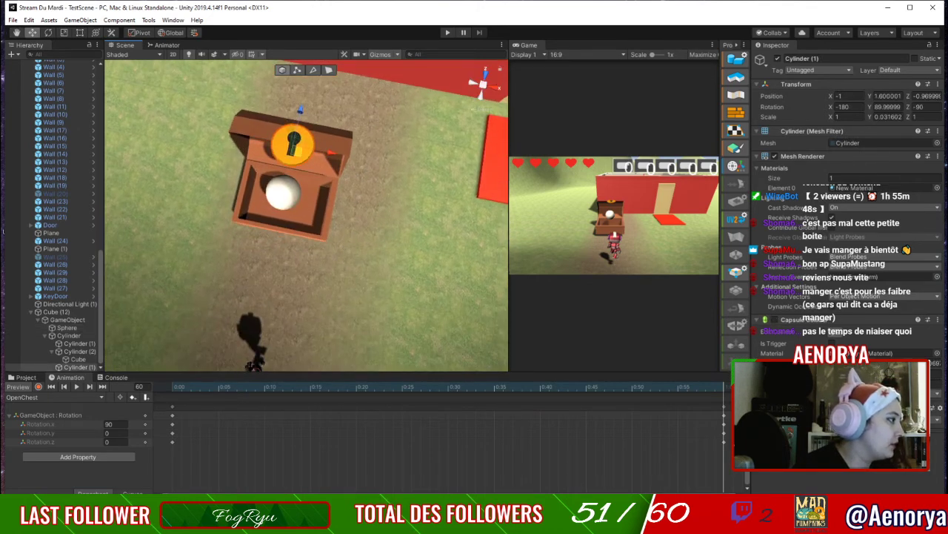
{"action": "left_click", "coordinate": [25, 377]}
{"action": "right_click", "coordinate": [448, 444]}
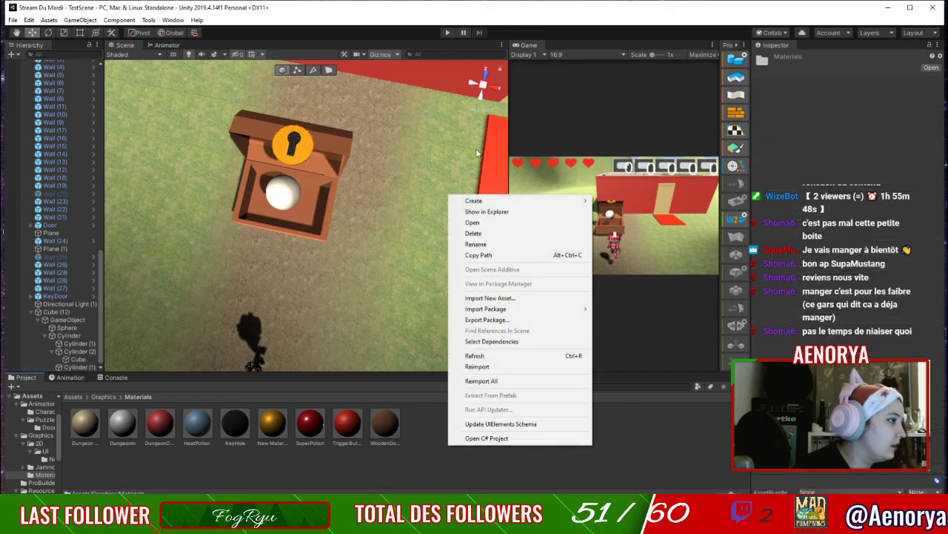
{"action": "mouse_move", "coordinate": [581, 201]}
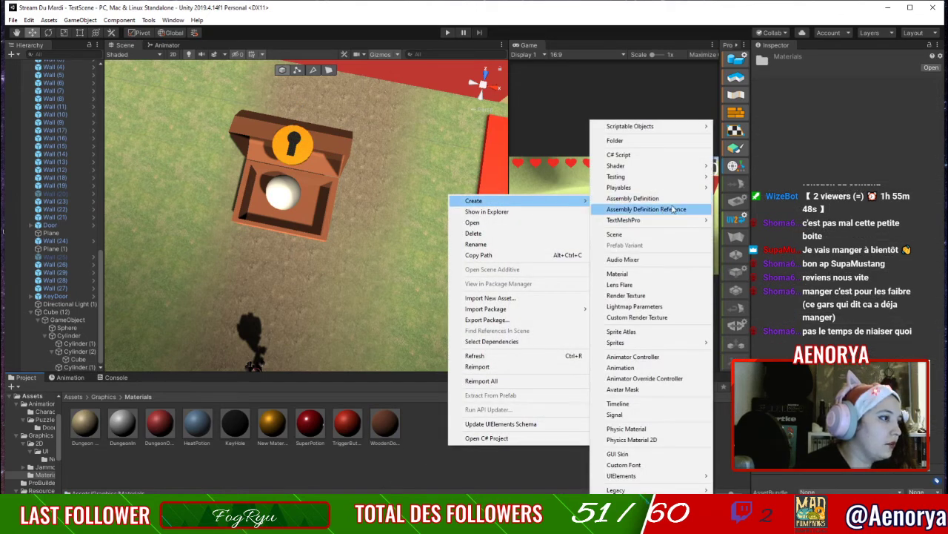
{"action": "left_click", "coordinate": [671, 272]}
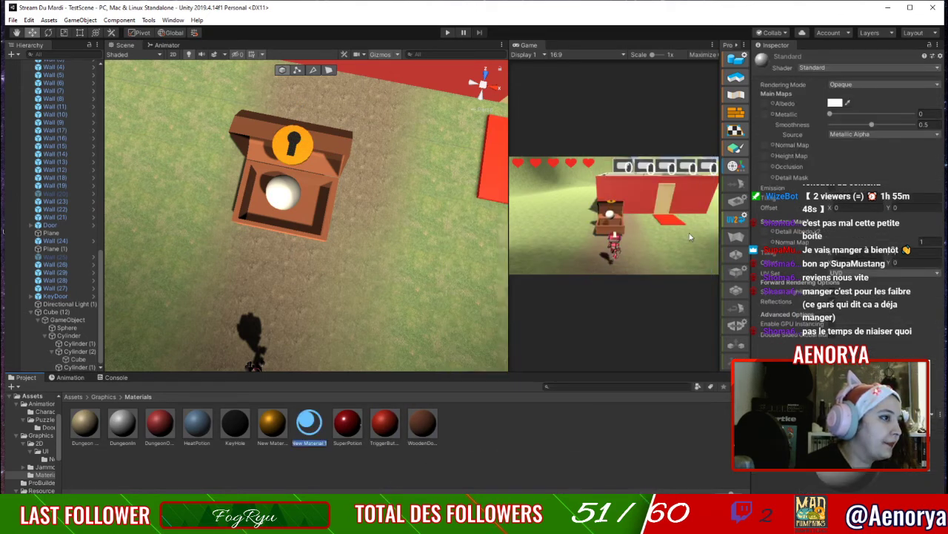
Set the new material's albedo to grey A9A9A9, its metallic value to 0.636 and its smoothness to 0.464.
{"action": "left_click", "coordinate": [837, 104]}
{"action": "left_click", "coordinate": [836, 103]}
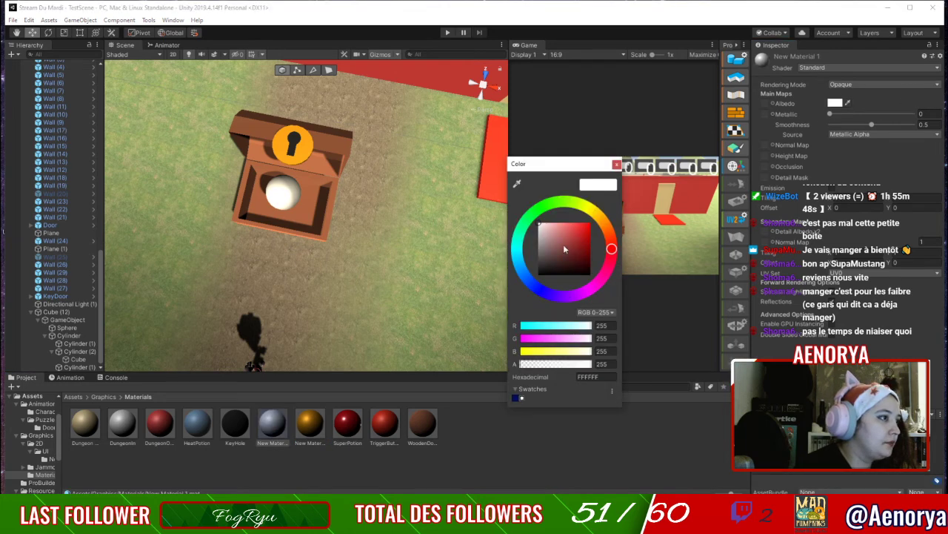
{"action": "left_click_drag", "start_coordinate": [545, 246], "coordinate": [539, 240]}
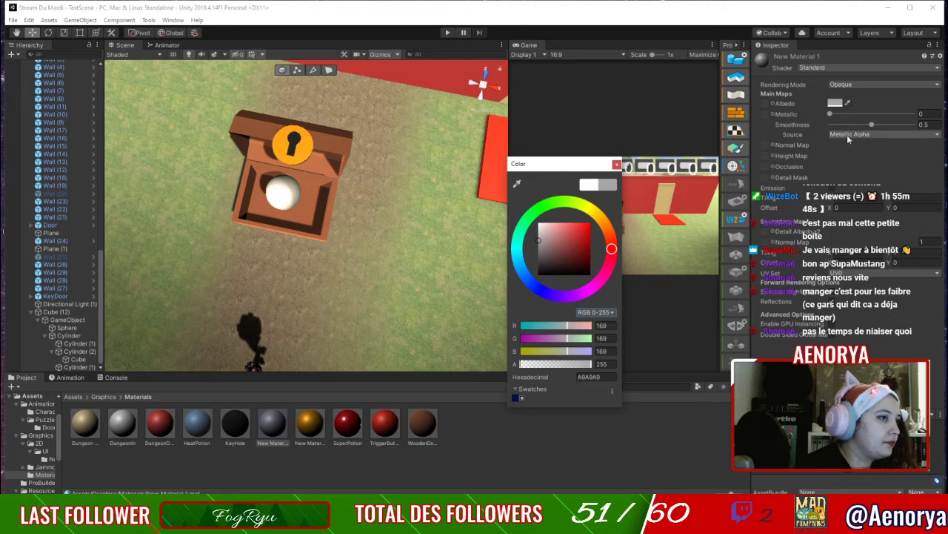
{"action": "left_click_drag", "start_coordinate": [829, 115], "coordinate": [881, 120]}
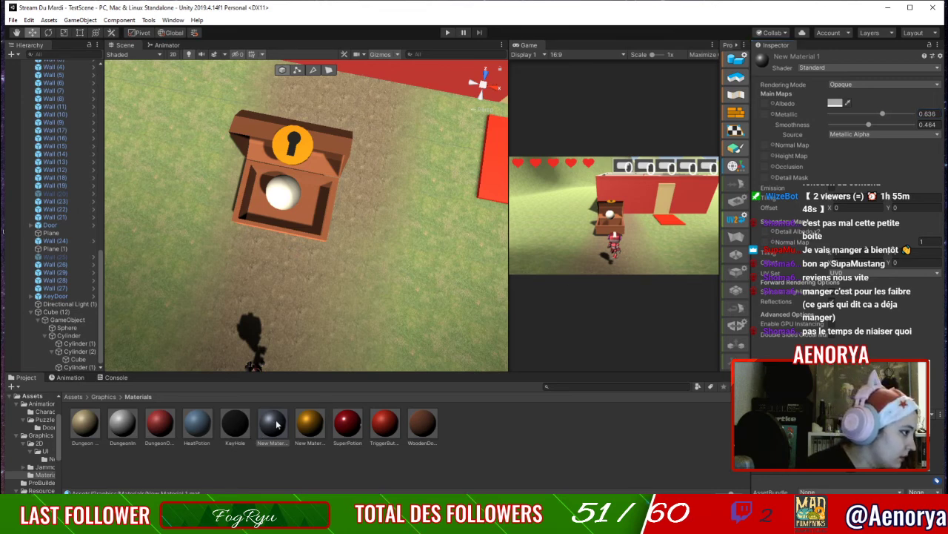
Apply the new grey metallic material to the chest's round lock plate, and select that cylinder.
{"action": "left_click_drag", "start_coordinate": [276, 424], "coordinate": [310, 152]}
{"action": "left_click_drag", "start_coordinate": [336, 256], "coordinate": [424, 212], "text": "alt"}
{"action": "middle_click_drag", "start_coordinate": [426, 212], "coordinate": [411, 196]}
{"action": "scroll", "coordinate": [411, 195], "scroll_direction": "down", "scroll_amount": 5}
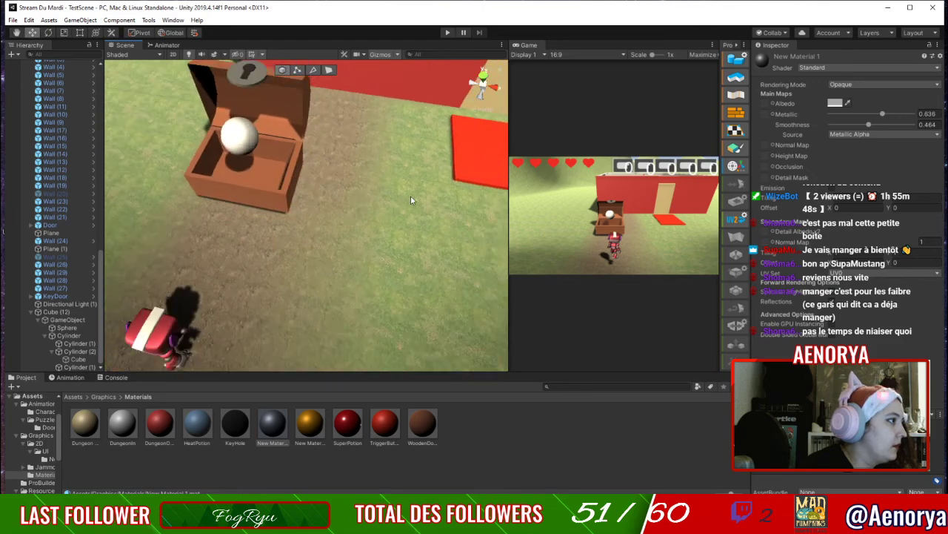
{"action": "middle_click_drag", "start_coordinate": [444, 154], "coordinate": [414, 261]}
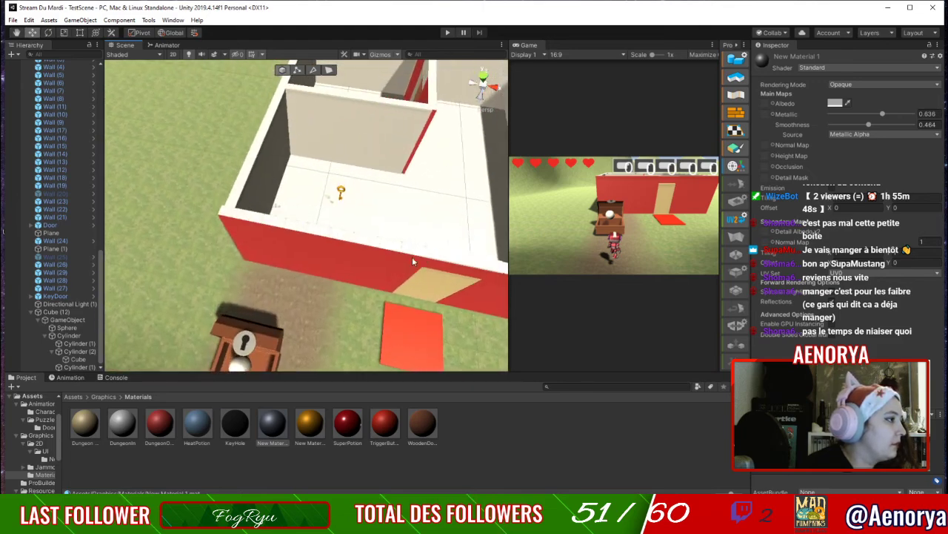
{"action": "left_click", "coordinate": [237, 345]}
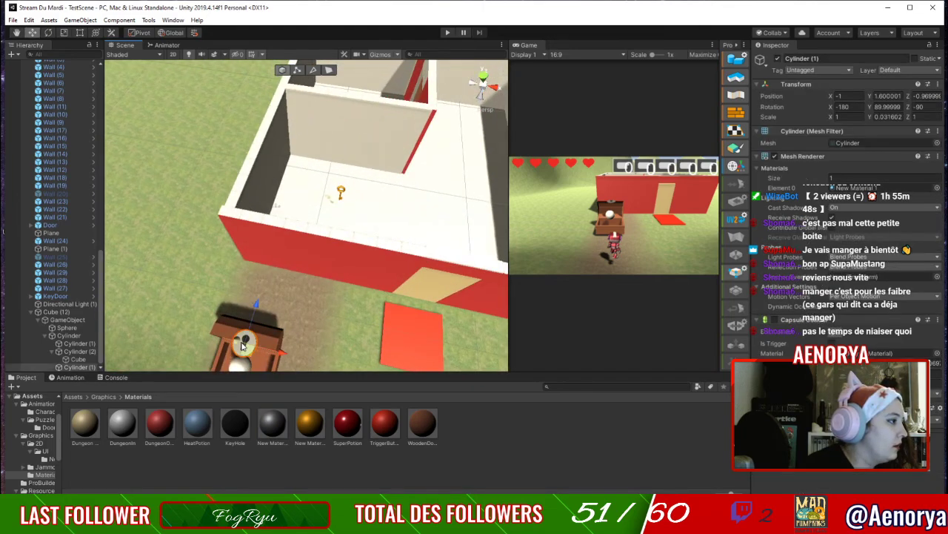
{"action": "left_click", "coordinate": [77, 368]}
{"action": "scroll", "coordinate": [106, 365], "scroll_direction": "down", "scroll_amount": 2}
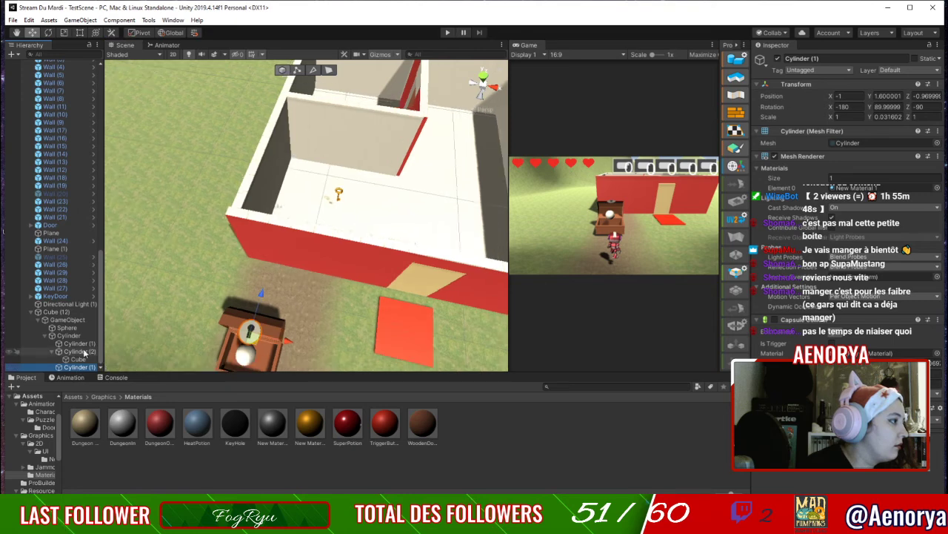
{"action": "left_click", "coordinate": [69, 335]}
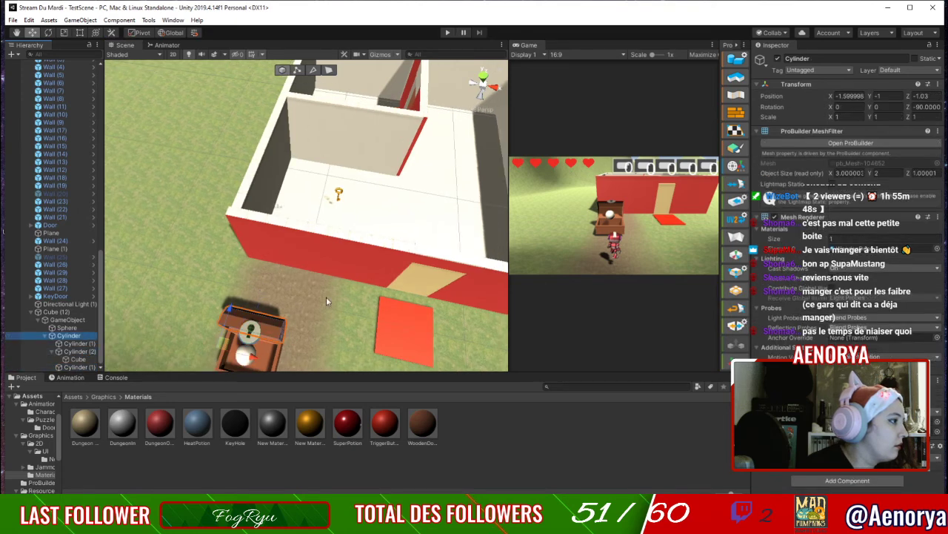
Duplicate the Key prefab in the Resources/Prefabs folder and name the copy Silver Key.
{"action": "left_click", "coordinate": [340, 194]}
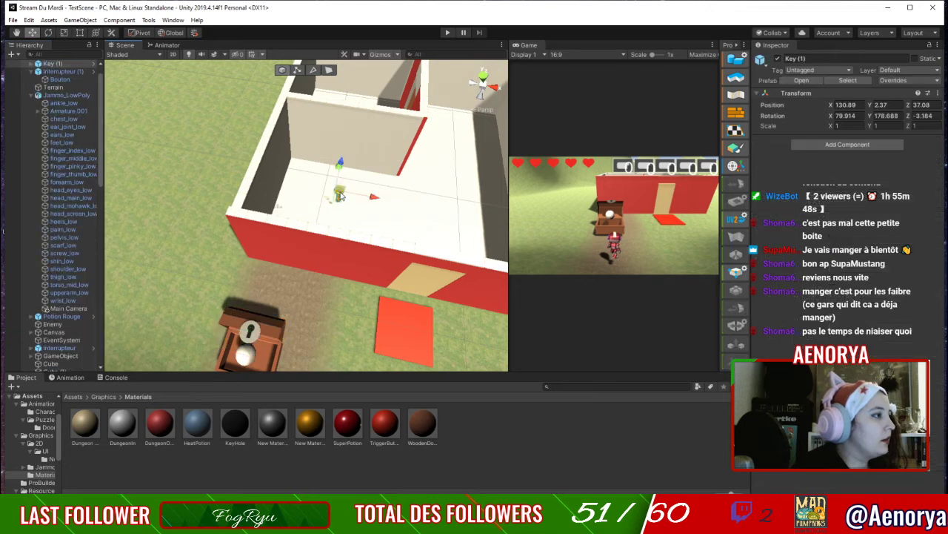
{"action": "left_click", "coordinate": [73, 397]}
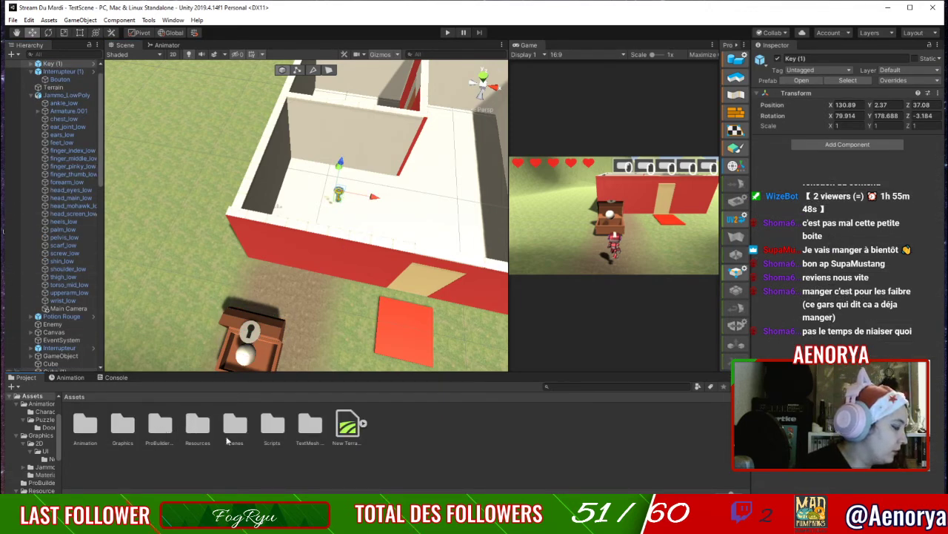
{"action": "double_click", "coordinate": [208, 427]}
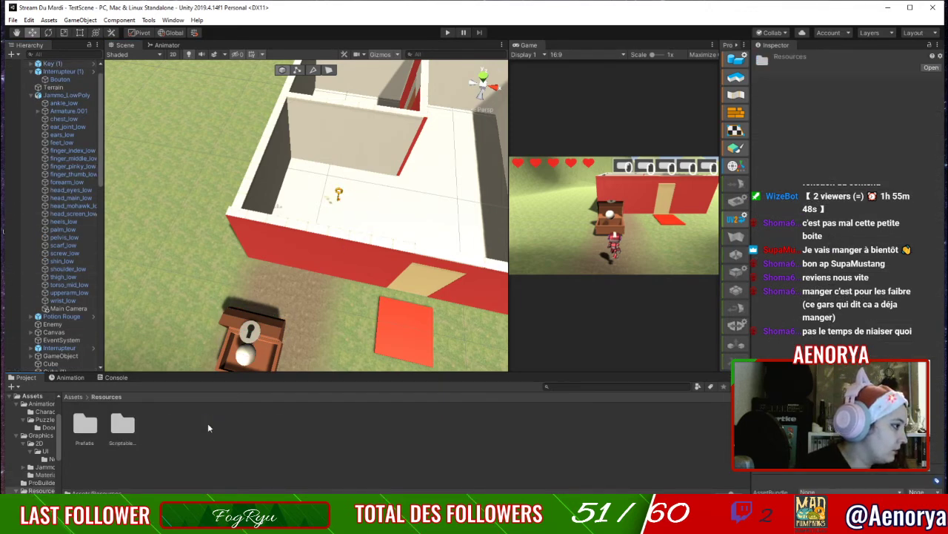
{"action": "double_click", "coordinate": [85, 426]}
{"action": "left_click", "coordinate": [163, 428]}
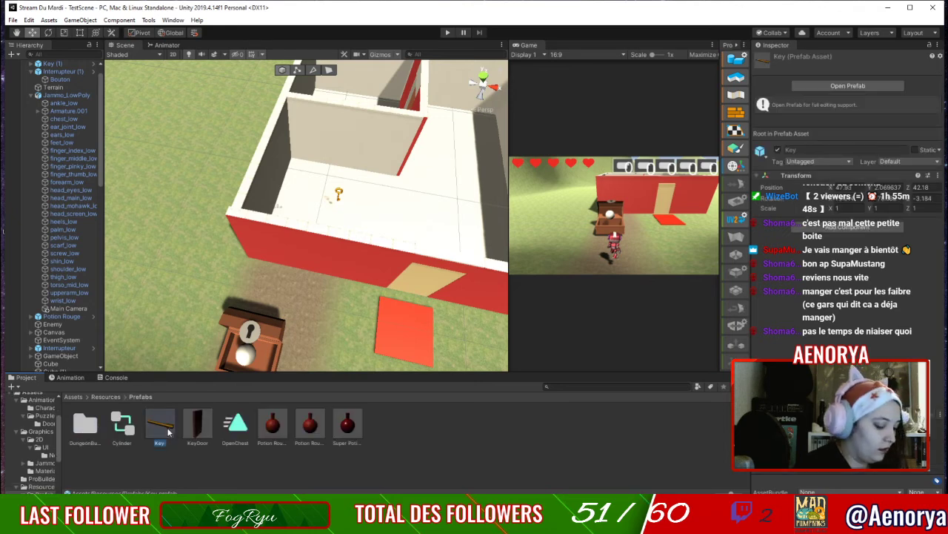
{"action": "key", "text": "ctrl+d"}
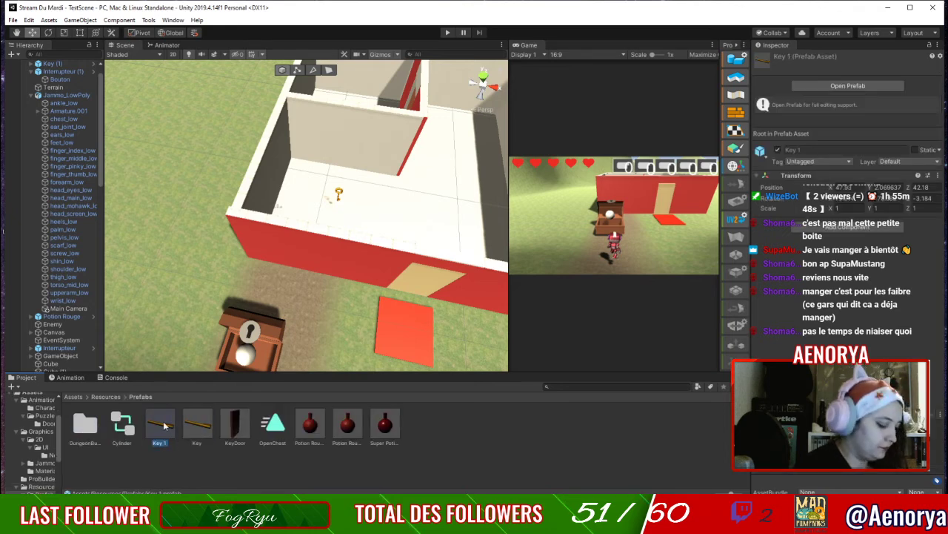
{"action": "key", "text": "F2"}
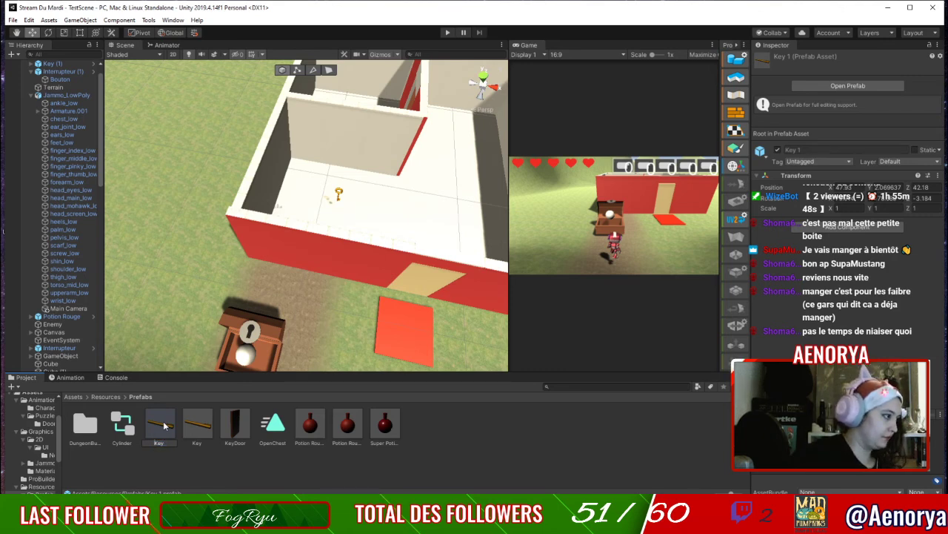
{"action": "type", "text": "Silver"}
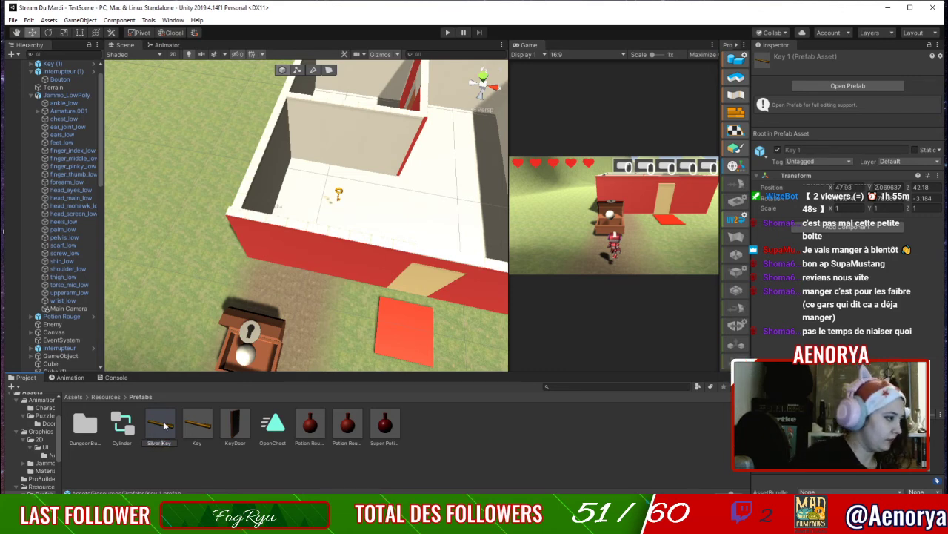
{"action": "key", "text": "Return"}
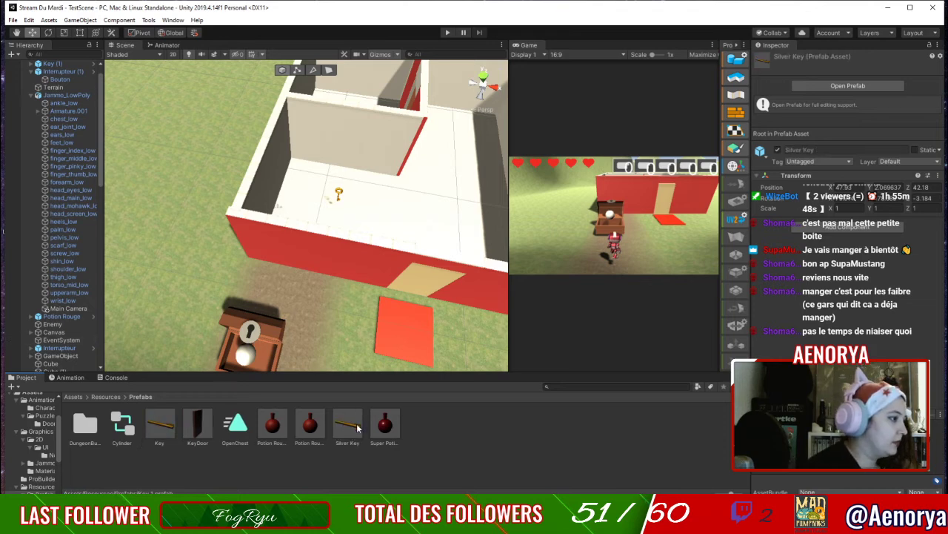
Open the Silver Key prefab for editing and display the contents of the Graphics/Materials folder.
{"action": "double_click", "coordinate": [350, 429]}
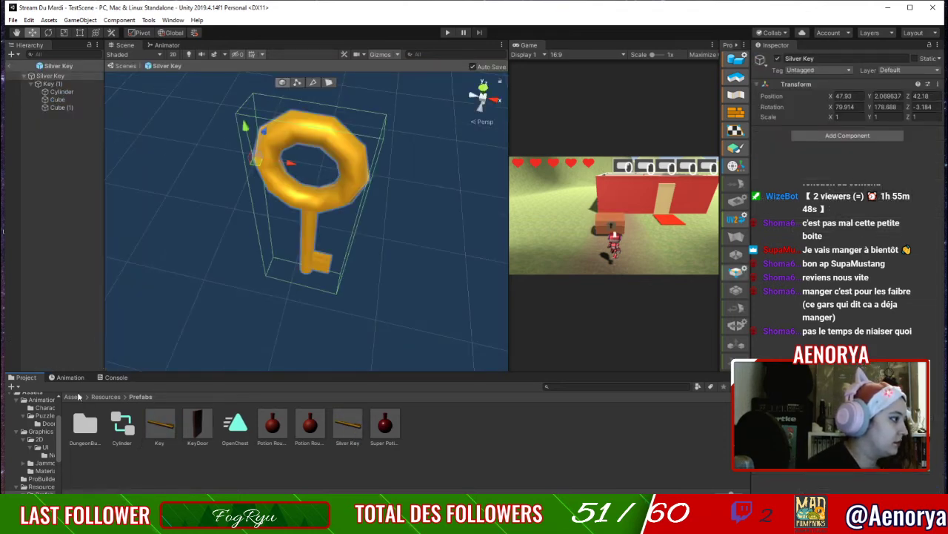
{"action": "left_click", "coordinate": [73, 397]}
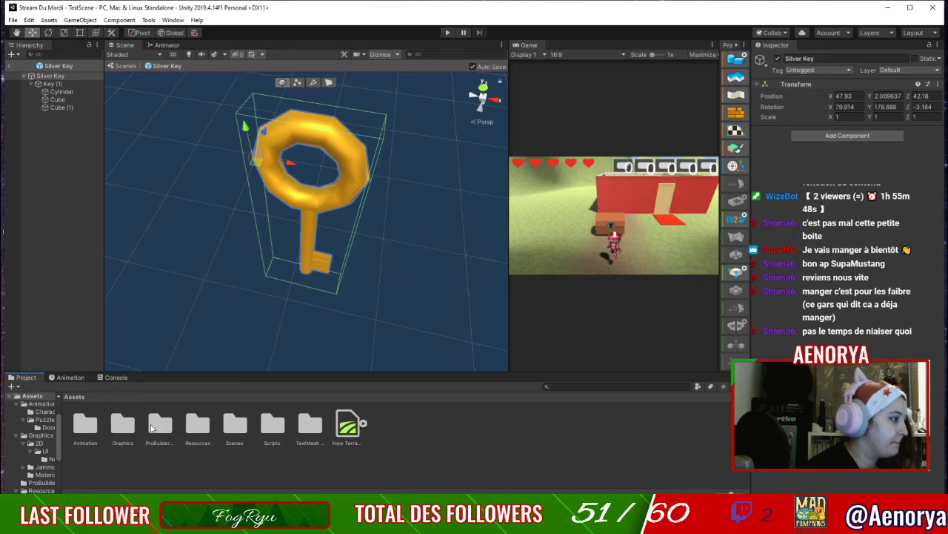
{"action": "double_click", "coordinate": [199, 433]}
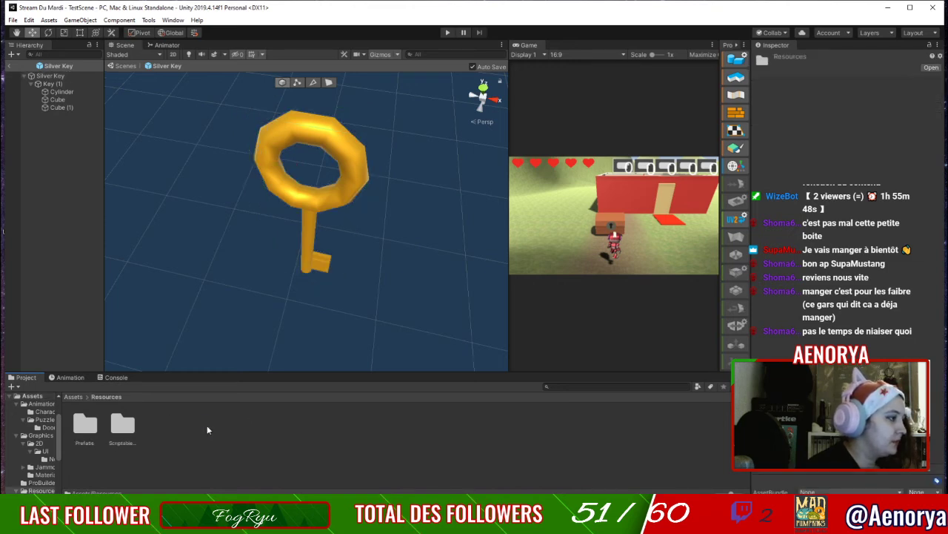
{"action": "left_click", "coordinate": [72, 396]}
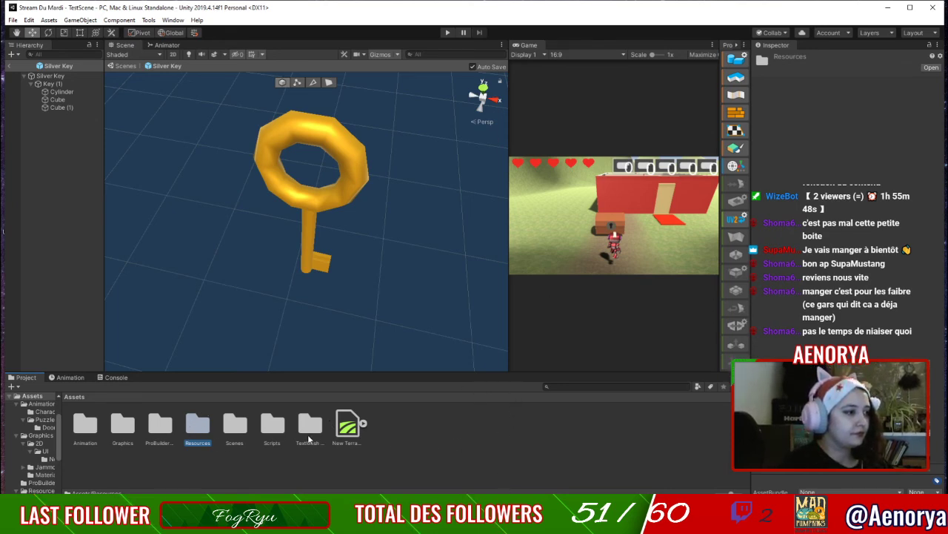
{"action": "double_click", "coordinate": [123, 426]}
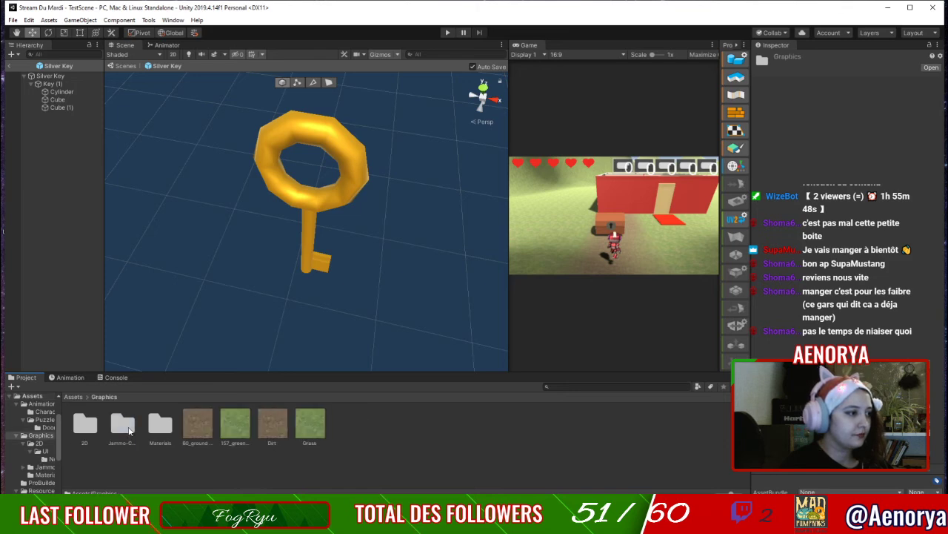
{"action": "double_click", "coordinate": [159, 427]}
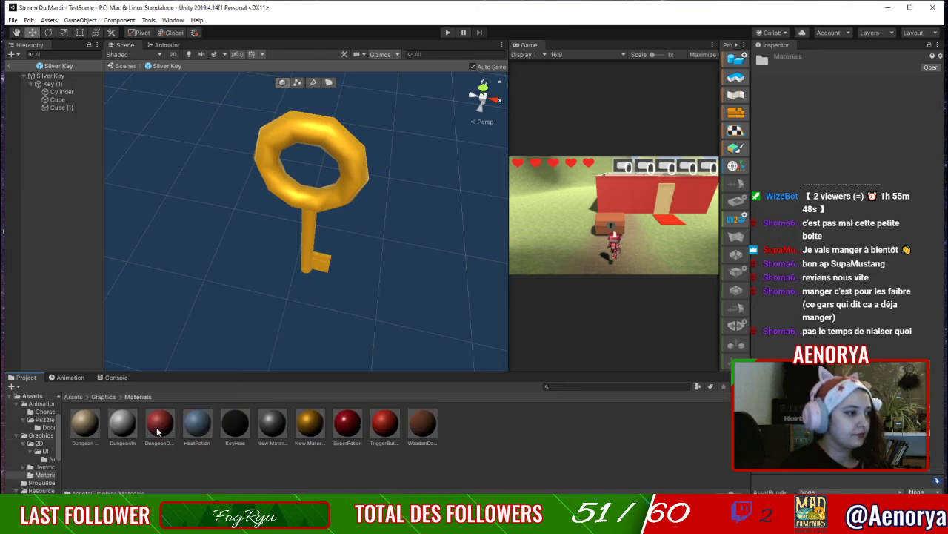
Apply the grey metallic lock material to the key's shaft, its teeth and its ring.
{"action": "left_click_drag", "start_coordinate": [273, 423], "coordinate": [315, 237]}
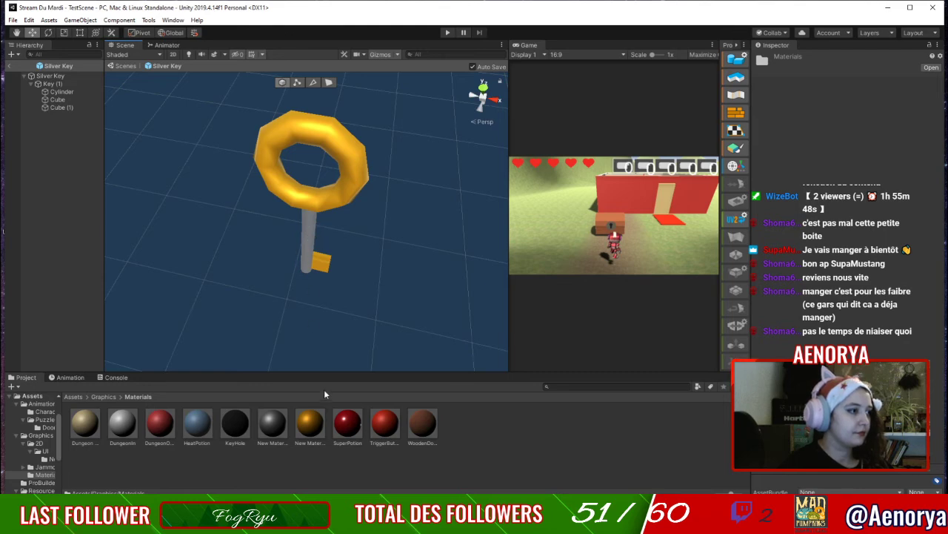
{"action": "left_click_drag", "start_coordinate": [278, 424], "coordinate": [317, 263]}
{"action": "left_click_drag", "start_coordinate": [273, 424], "coordinate": [326, 263]}
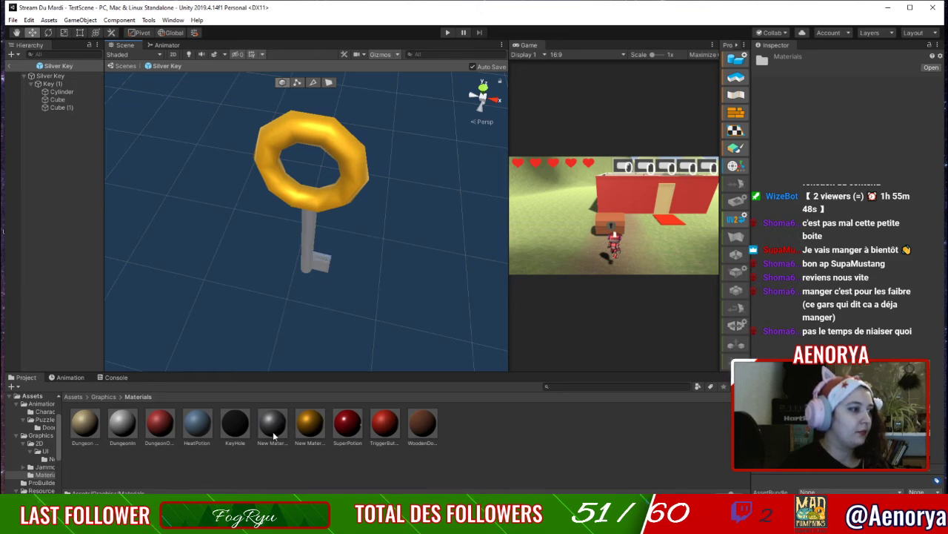
{"action": "left_click_drag", "start_coordinate": [351, 97], "coordinate": [335, 142]}
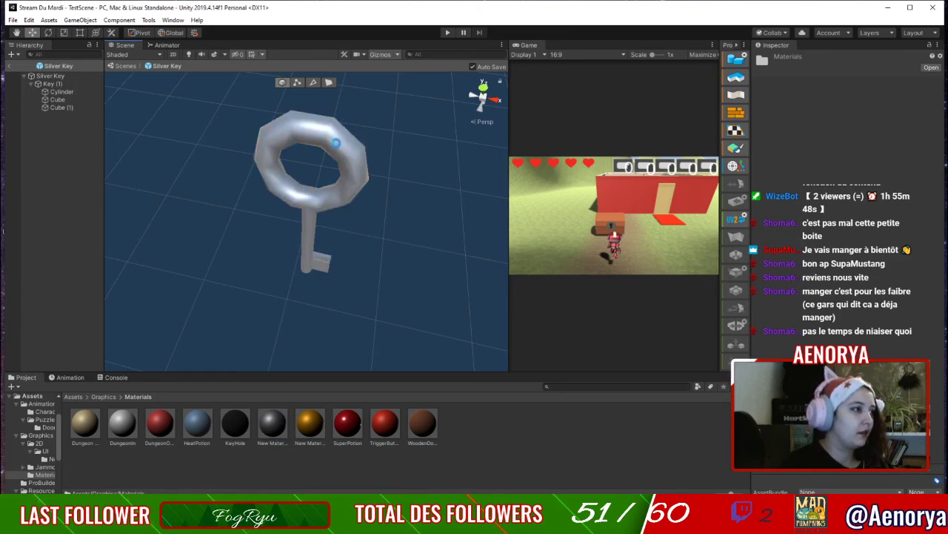
Scale the Key (1) object inside the Silver Key prefab to 0.75 on the X, Y and Z axes.
{"action": "left_click_drag", "start_coordinate": [346, 217], "coordinate": [378, 197], "text": "alt"}
{"action": "left_click", "coordinate": [51, 76]}
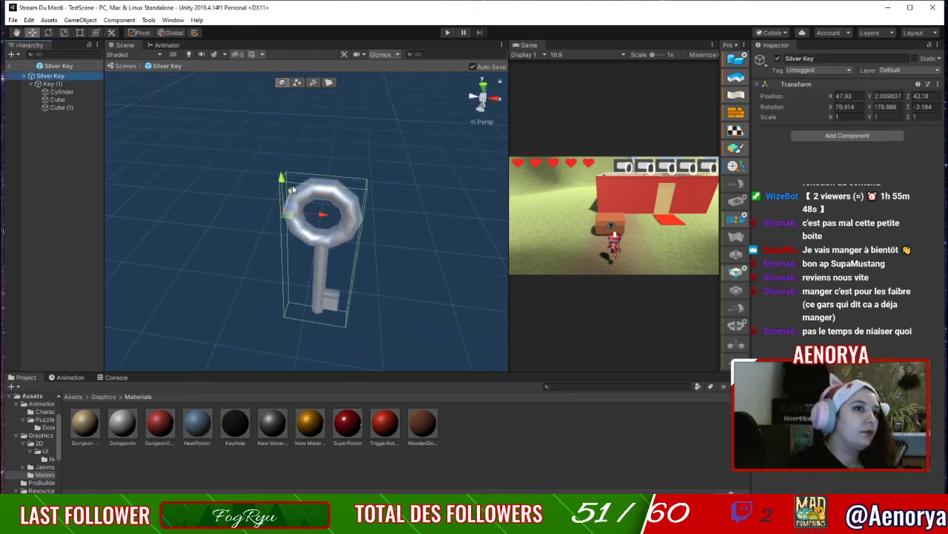
{"action": "left_click", "coordinate": [52, 84]}
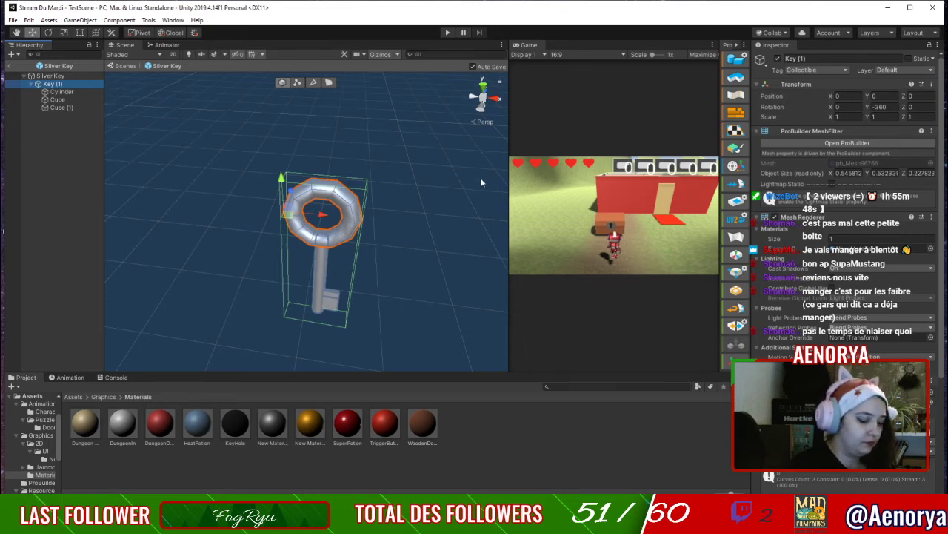
{"action": "key", "text": "r"}
{"action": "left_click_drag", "start_coordinate": [282, 212], "coordinate": [283, 226]}
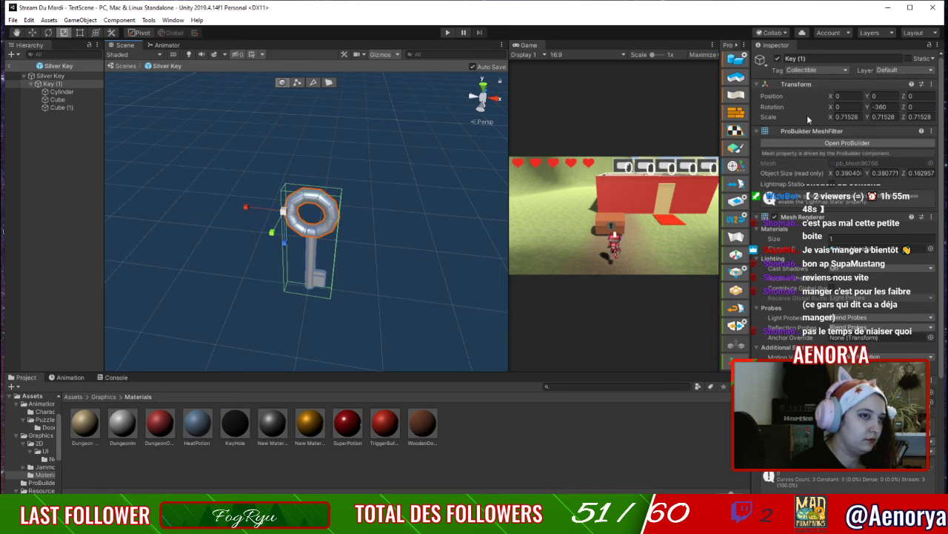
{"action": "left_click", "coordinate": [847, 116]}
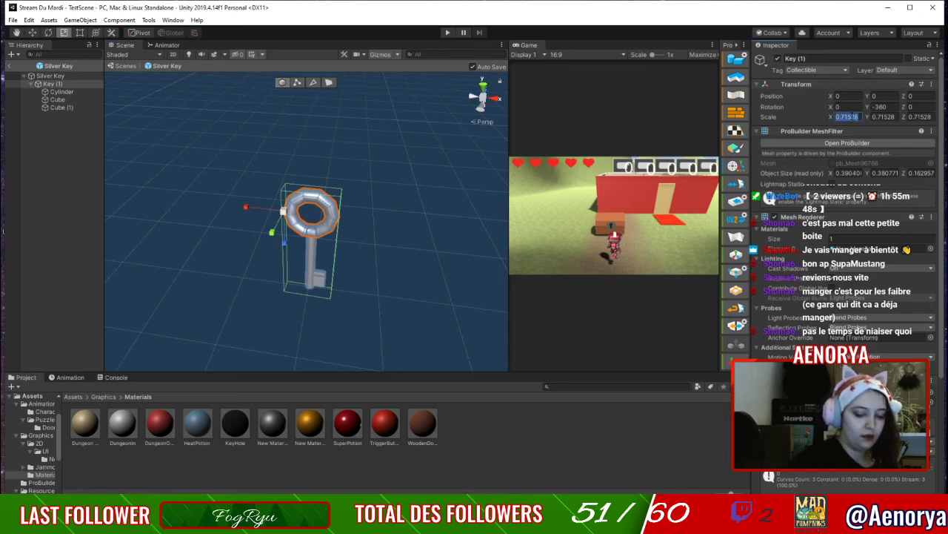
{"action": "type", "text": "0.75"}
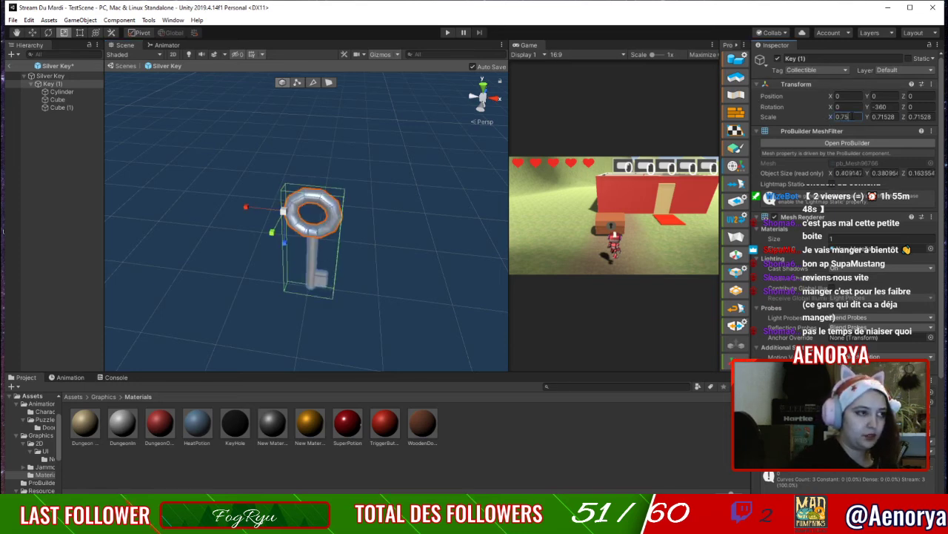
{"action": "key", "text": "Tab"}
{"action": "type", "text": "0.75"}
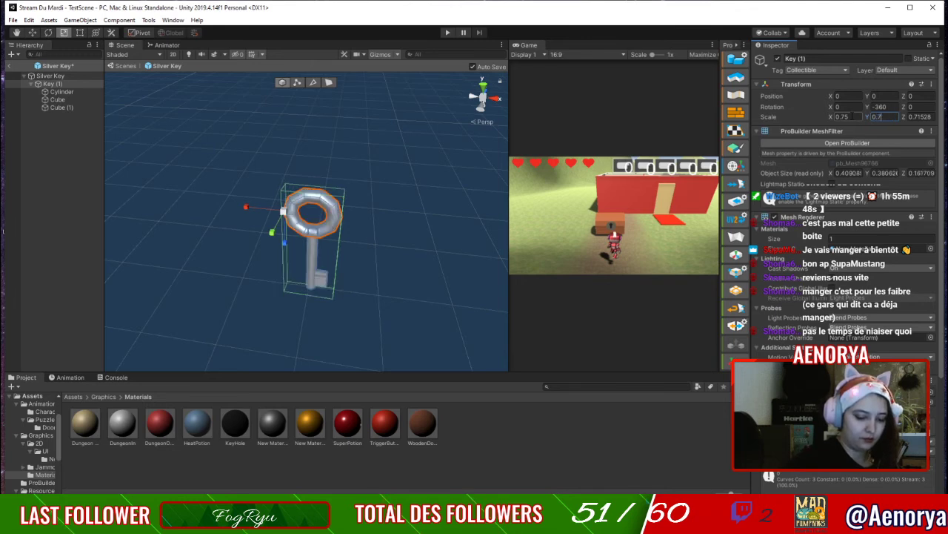
{"action": "key", "text": "Tab"}
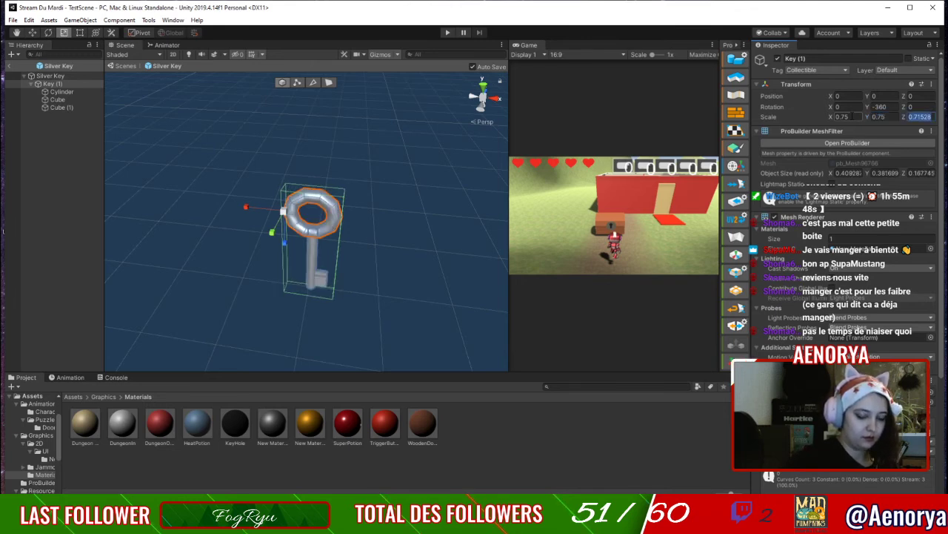
{"action": "type", "text": "0.75"}
{"action": "key", "text": "Return"}
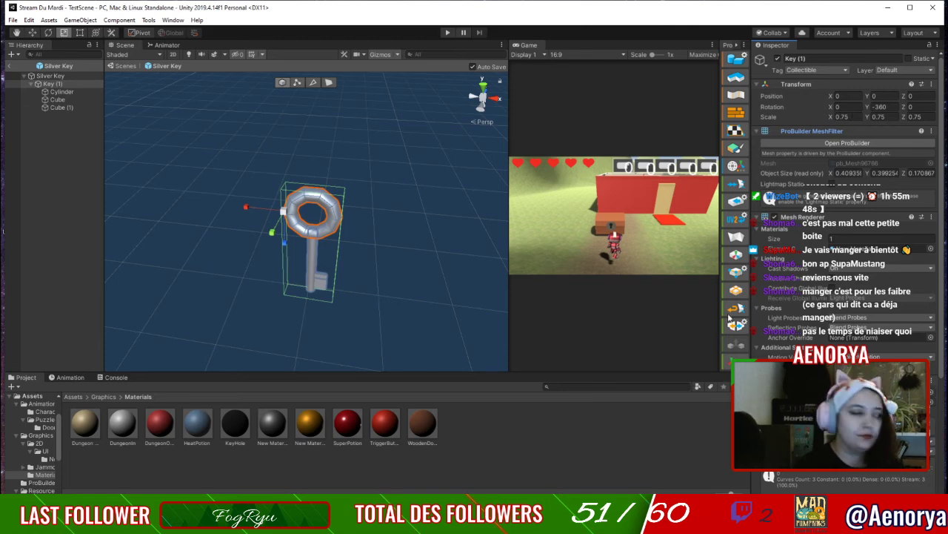
Preview the Hovering animation on the resized silver key and return the timeline to frame 0.
{"action": "scroll", "coordinate": [363, 283], "scroll_direction": "up", "scroll_amount": 8}
{"action": "scroll", "coordinate": [363, 283], "scroll_direction": "down", "scroll_amount": 8}
{"action": "right_click_drag", "start_coordinate": [394, 325], "coordinate": [406, 307]}
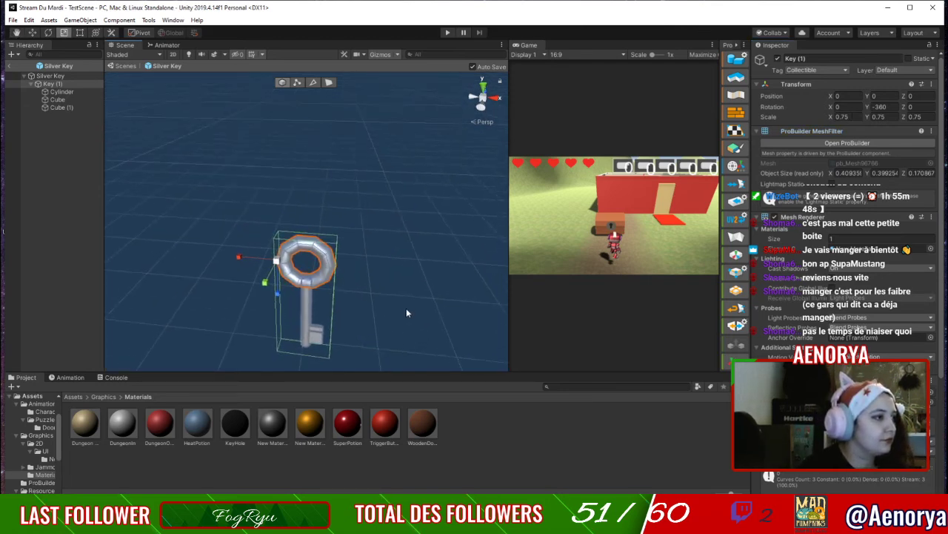
{"action": "middle_click_drag", "start_coordinate": [406, 307], "coordinate": [427, 262]}
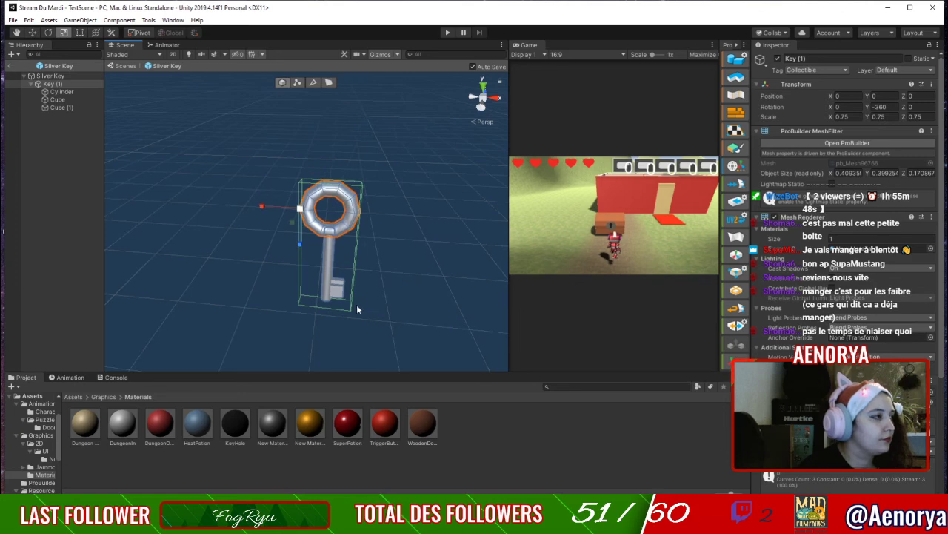
{"action": "left_click", "coordinate": [70, 377]}
{"action": "left_click", "coordinate": [79, 386]}
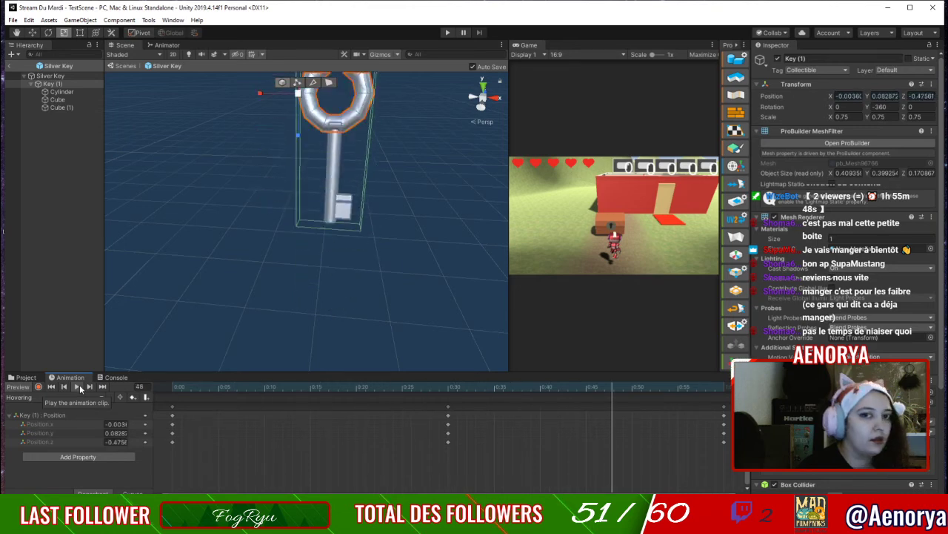
{"action": "scroll", "coordinate": [122, 290], "scroll_direction": "down", "scroll_amount": 10}
{"action": "middle_click_drag", "start_coordinate": [214, 248], "coordinate": [224, 244]}
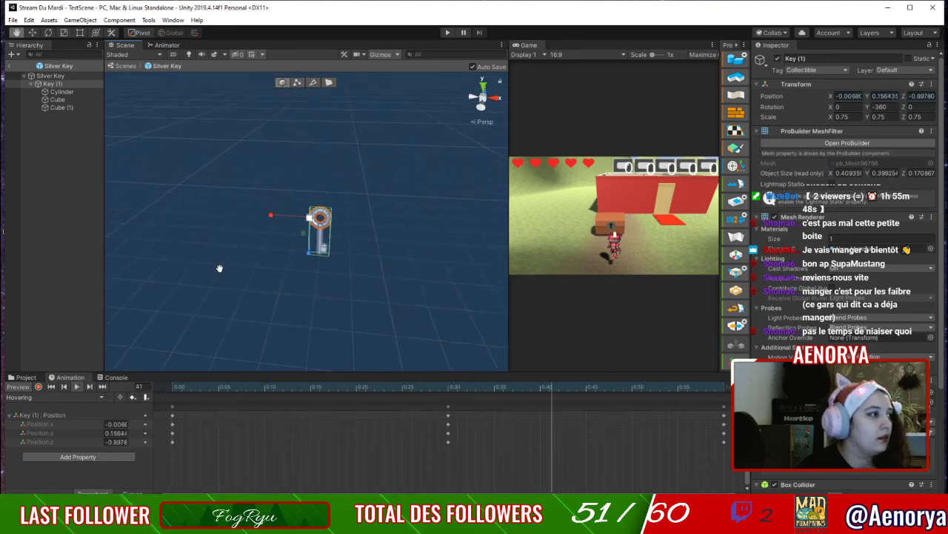
{"action": "key", "text": "r"}
{"action": "left_click", "coordinate": [171, 389]}
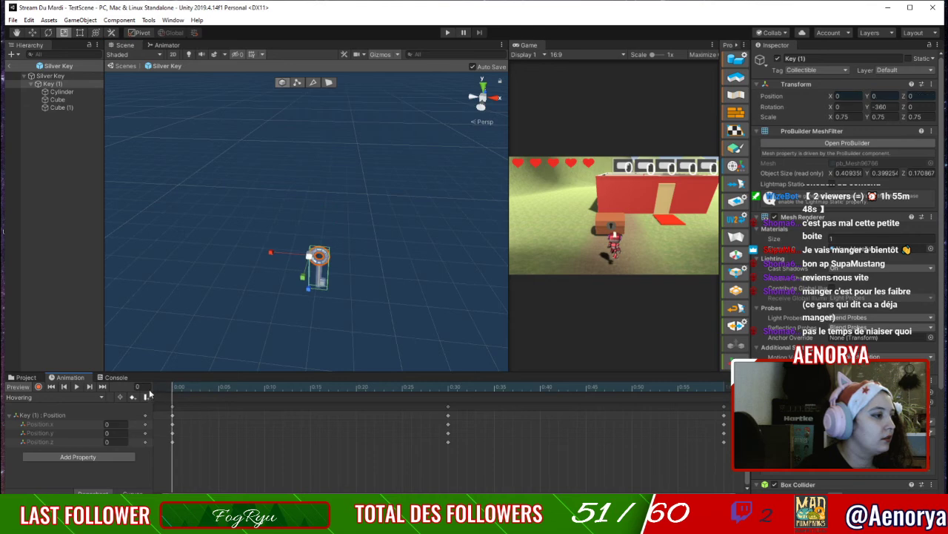
Check which CollectibleData assets are available for the silver key, leave its assignment as is and return to the project files.
{"action": "scroll", "coordinate": [845, 223], "scroll_direction": "down", "scroll_amount": 4}
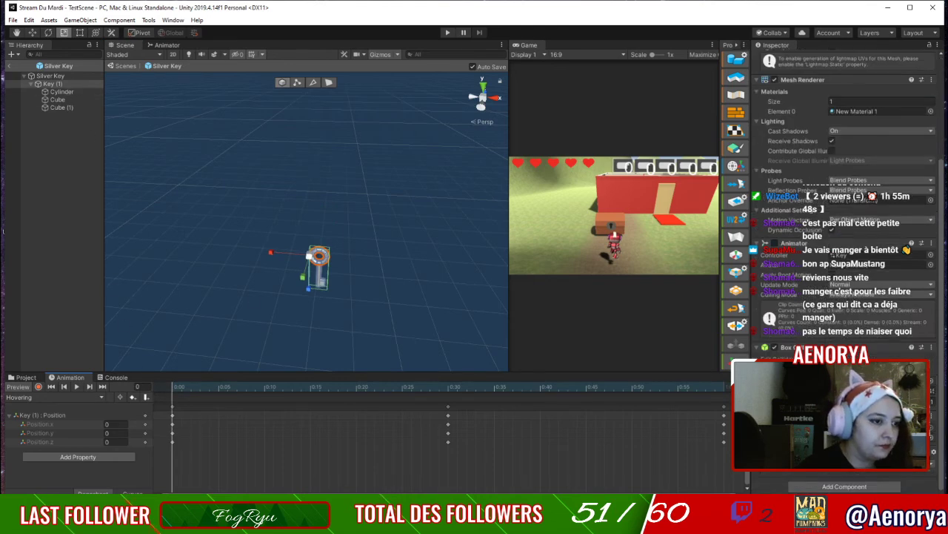
{"action": "left_click", "coordinate": [933, 442]}
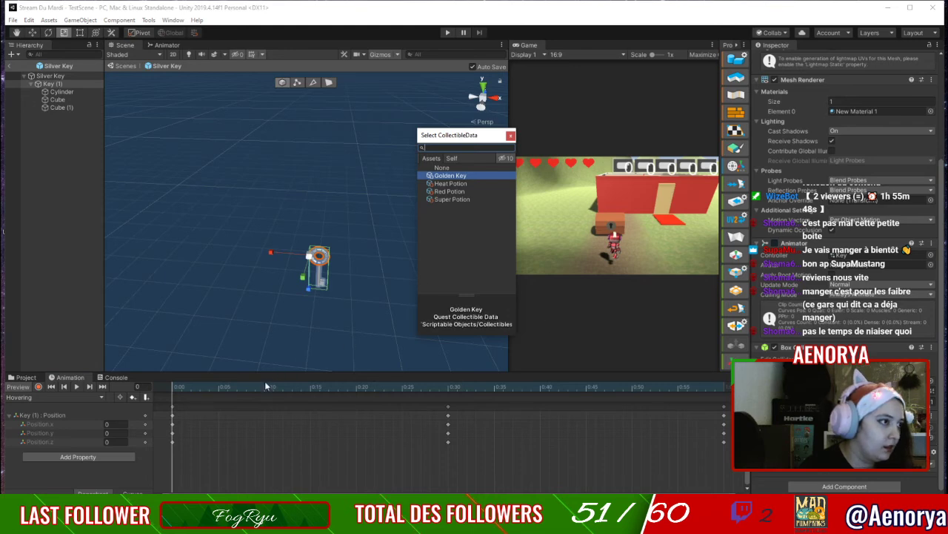
{"action": "left_click", "coordinate": [24, 378]}
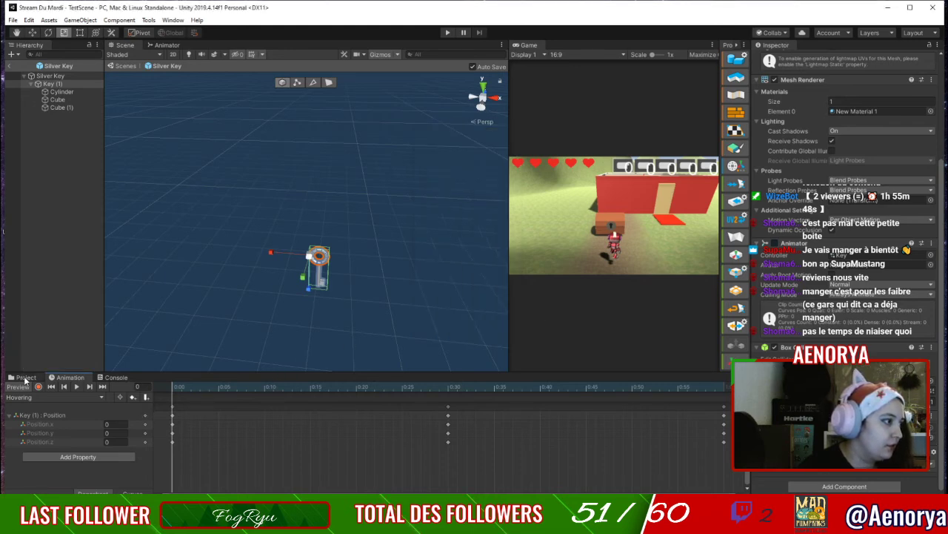
Return to the root Assets folder in the project files.
{"action": "left_click", "coordinate": [306, 459]}
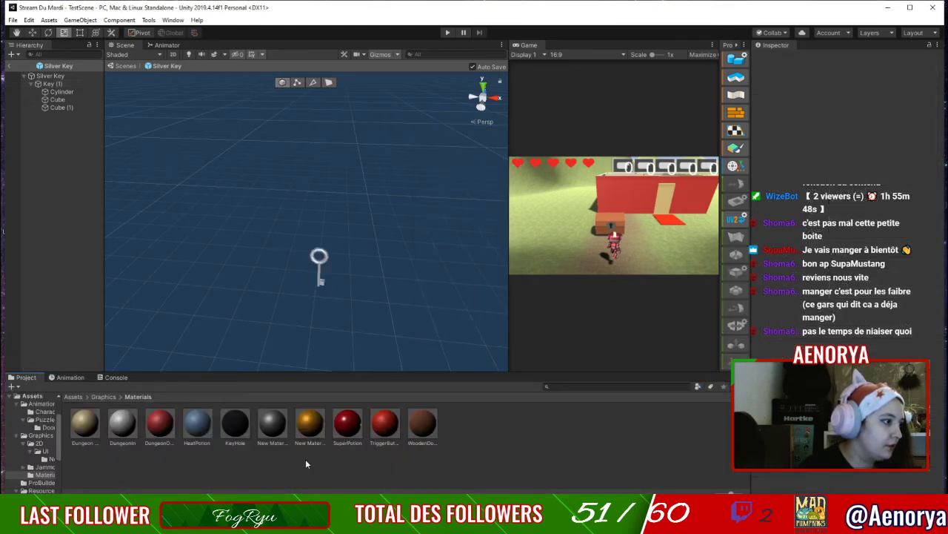
{"action": "right_click", "coordinate": [576, 434]}
{"action": "left_click", "coordinate": [84, 400]}
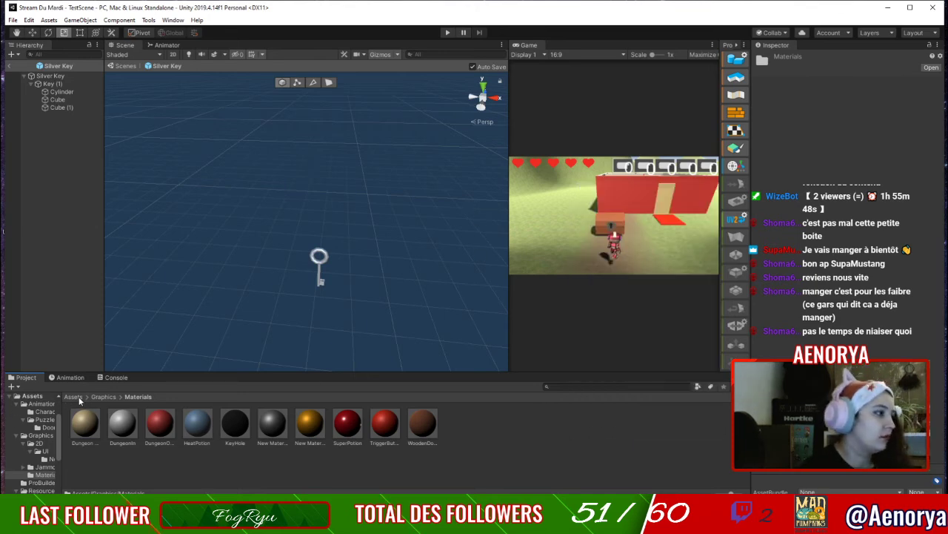
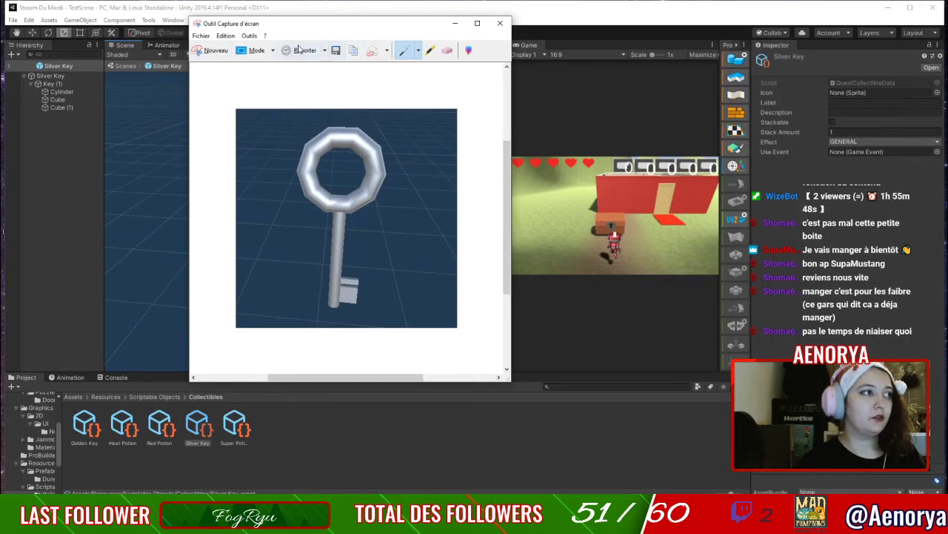
Save the key screenshot as silverkey.PNG in the movierooms_prototype project's Assets/Graphics/2D folder and close the capture tool.
{"action": "left_click", "coordinate": [337, 51]}
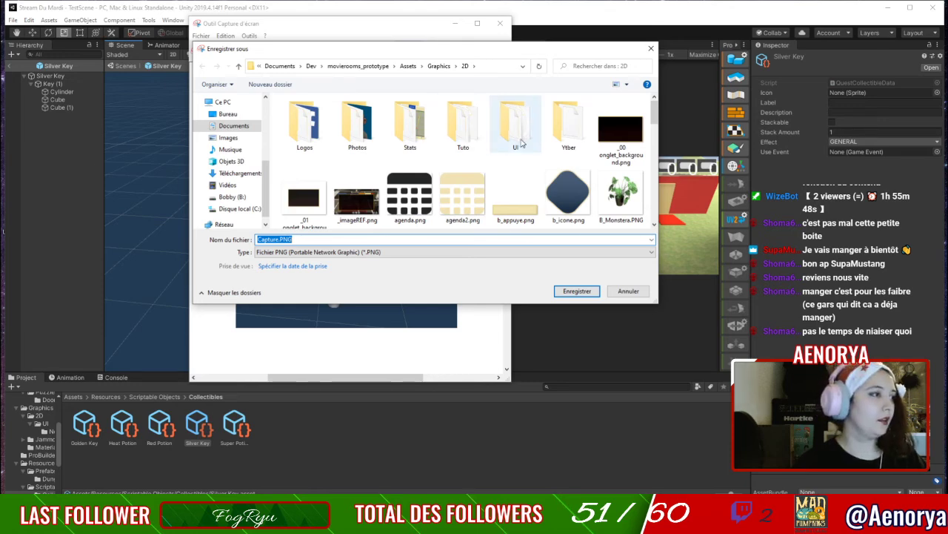
{"action": "left_click", "coordinate": [281, 239]}
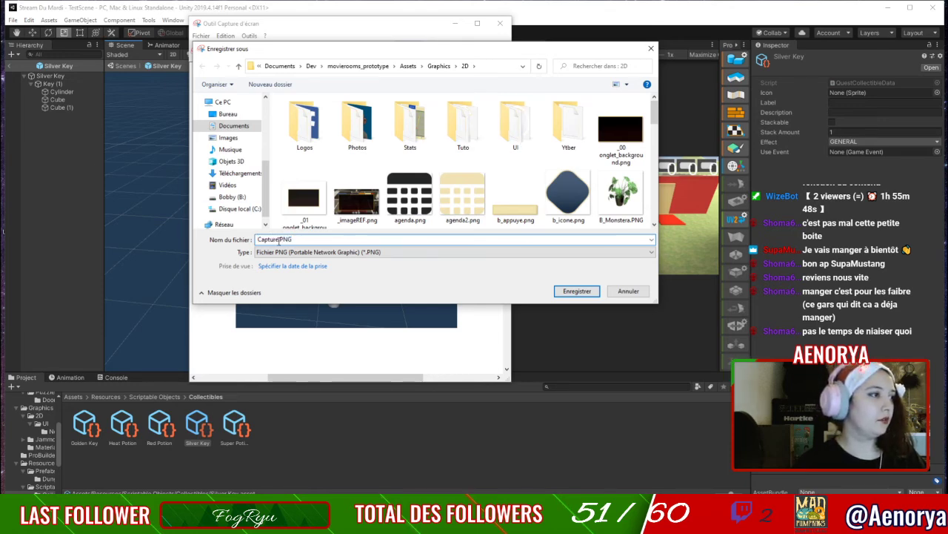
{"action": "double_click", "coordinate": [276, 239]}
{"action": "key", "text": "BackSpace"}
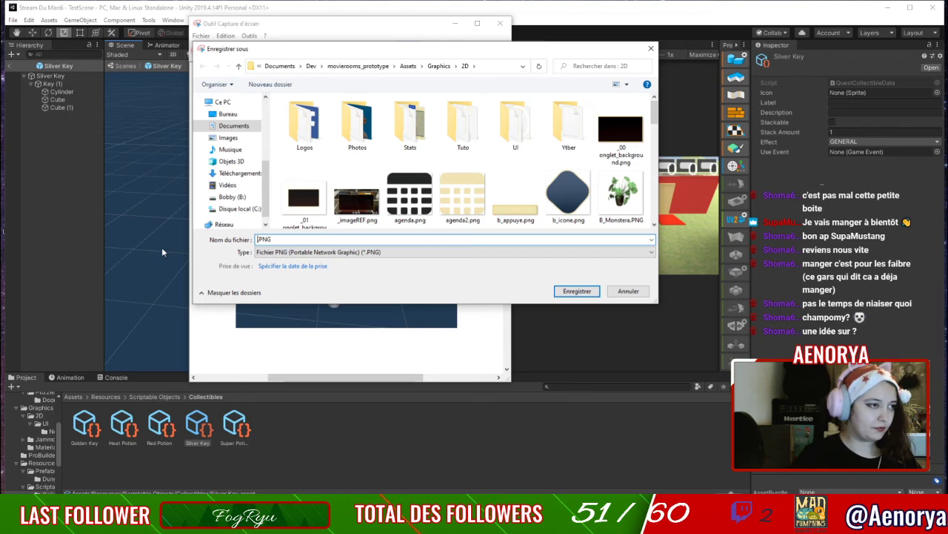
{"action": "type", "text": "sq"}
{"action": "key", "text": "BackSpace"}
{"action": "type", "text": "ilve"}
{"action": "type", "text": "rkey"}
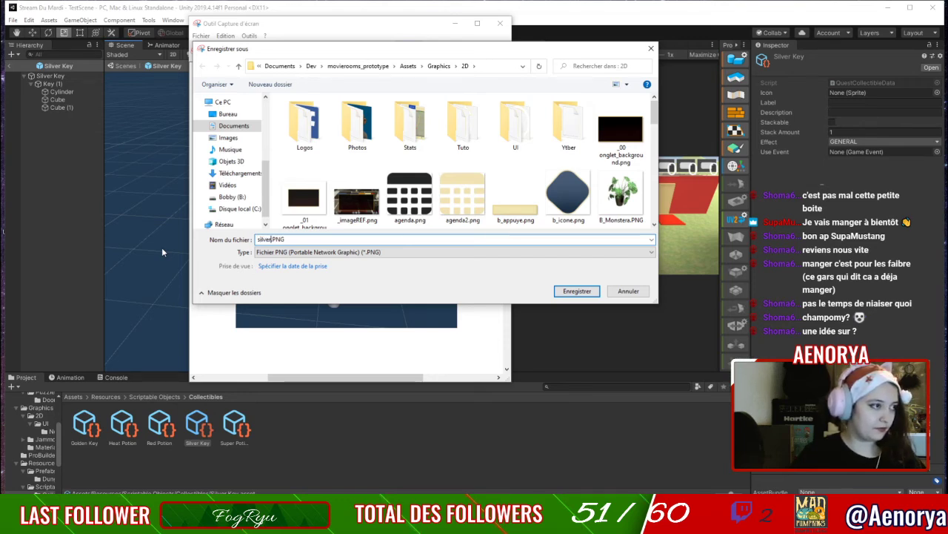
{"action": "key", "text": "Return"}
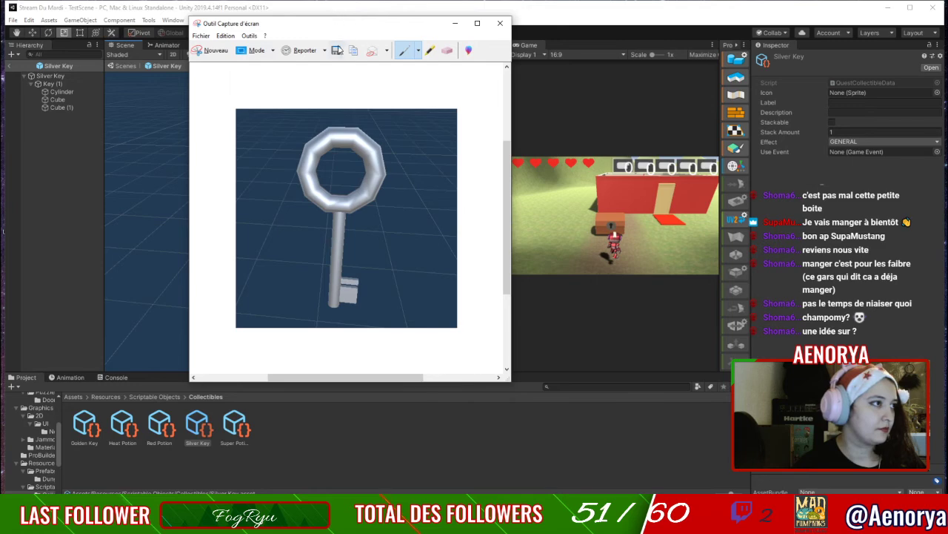
{"action": "left_click", "coordinate": [501, 25]}
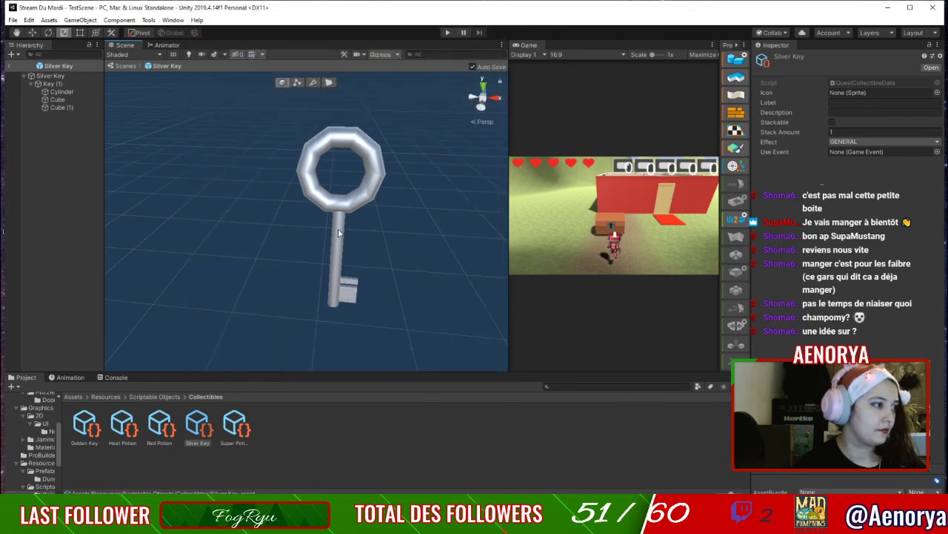
Open the Assets/Graphics/2D folder and bring the silverkey image into it through the file explorer.
{"action": "left_click", "coordinate": [79, 398]}
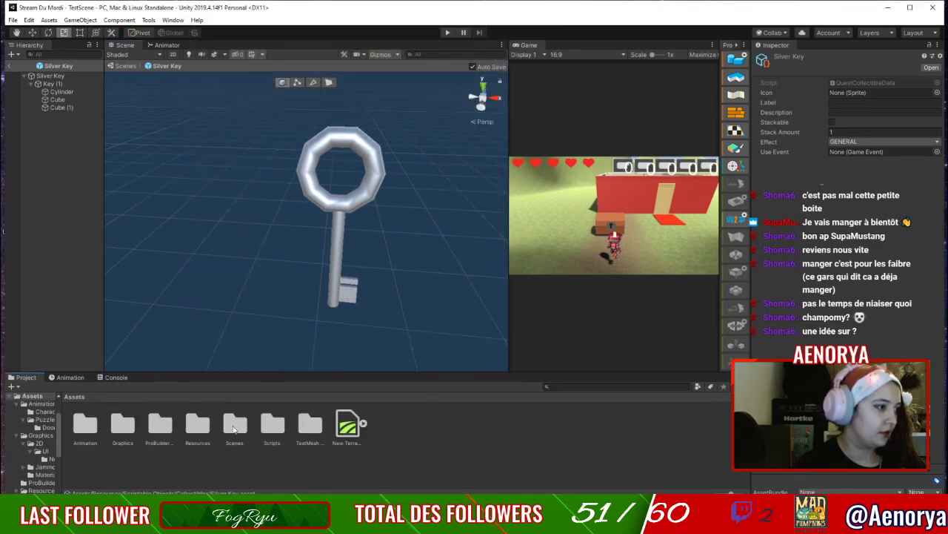
{"action": "double_click", "coordinate": [120, 428]}
{"action": "double_click", "coordinate": [85, 427]}
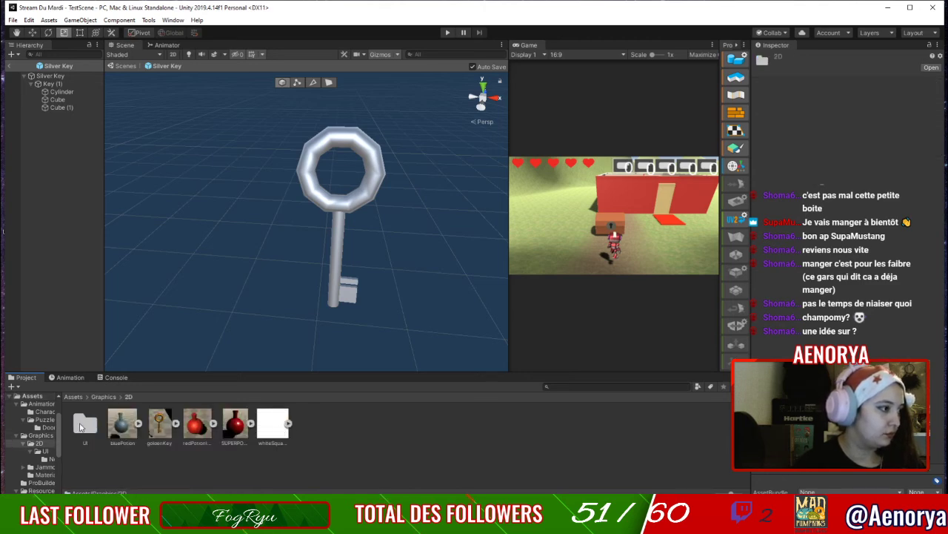
{"action": "double_click", "coordinate": [85, 427]}
{"action": "double_click", "coordinate": [86, 426]}
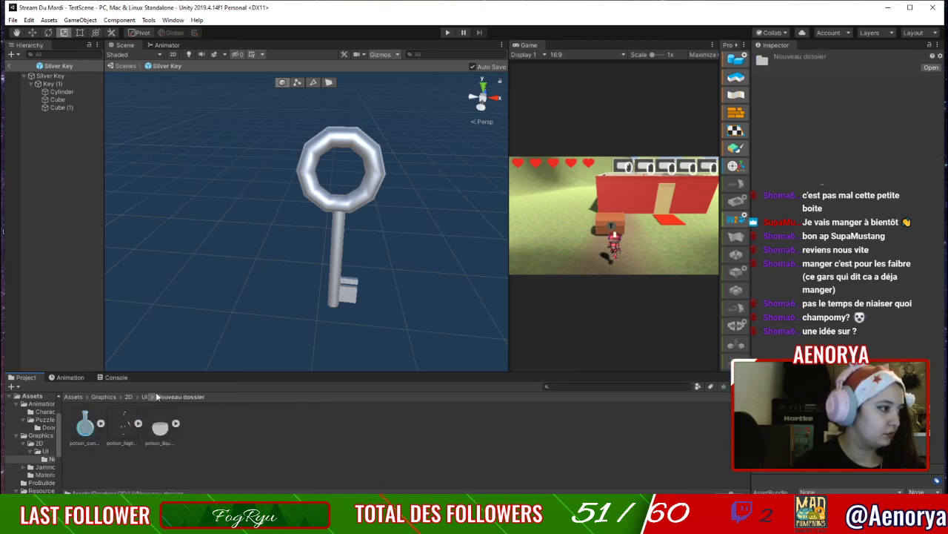
{"action": "left_click", "coordinate": [129, 397]}
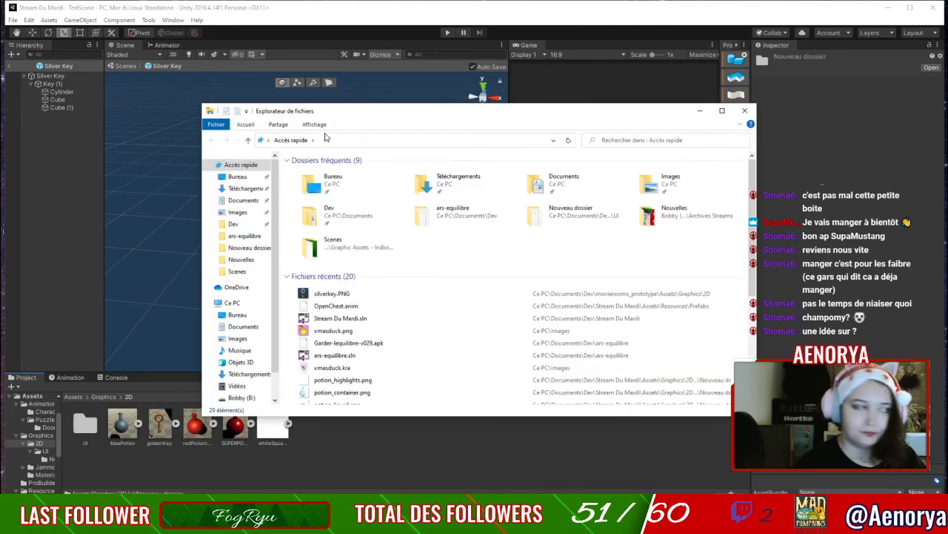
{"action": "left_click", "coordinate": [238, 212]}
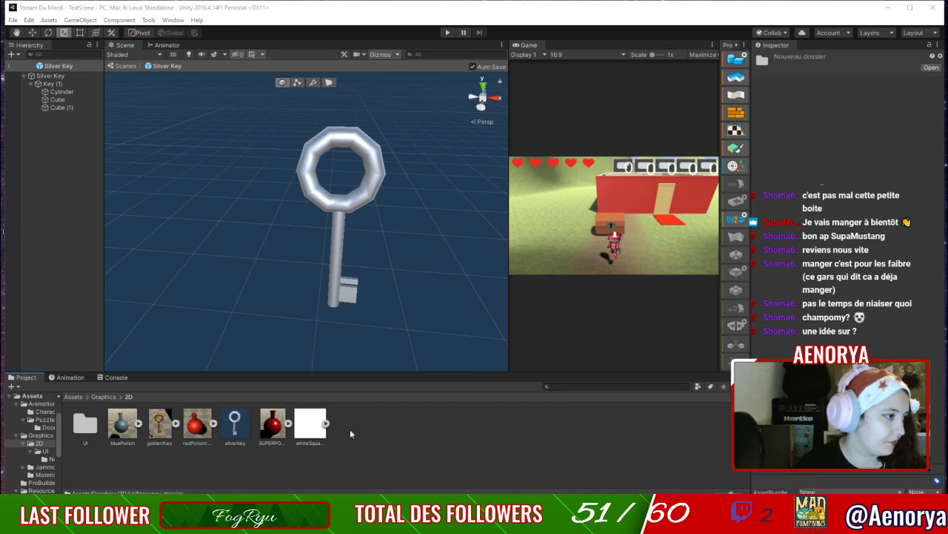
Set the silverkey image's texture type to Sprite (2D and UI) and apply the import settings.
{"action": "left_click", "coordinate": [226, 432]}
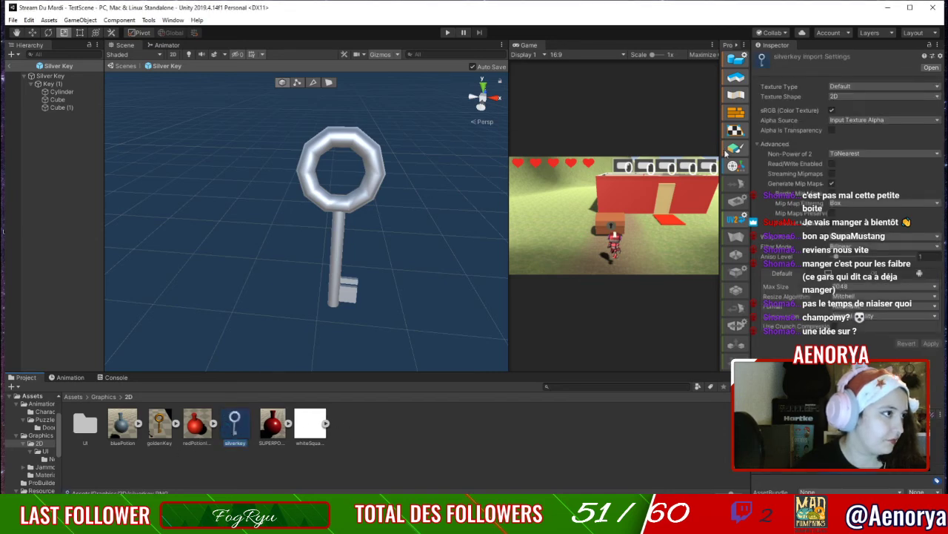
{"action": "left_click", "coordinate": [844, 87]}
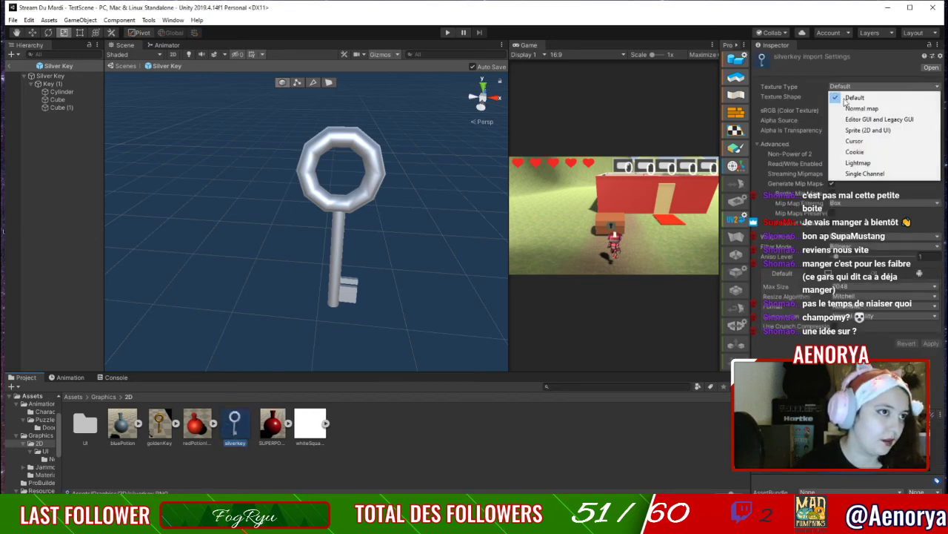
{"action": "left_click", "coordinate": [868, 130]}
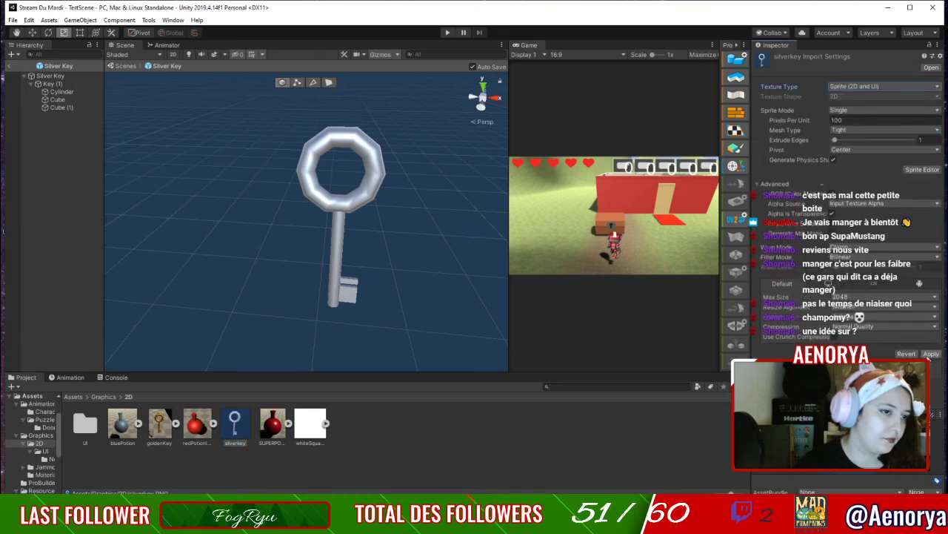
{"action": "left_click", "coordinate": [929, 353]}
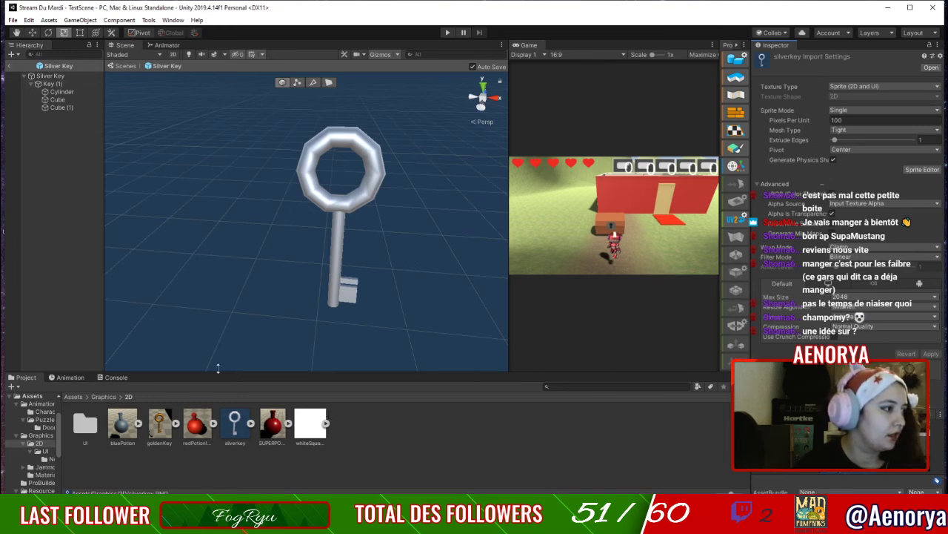
Assign the silverkey sprite as the icon of the Silver Key asset in Resources/Scriptable Objects/Collectibles.
{"action": "left_click", "coordinate": [72, 397]}
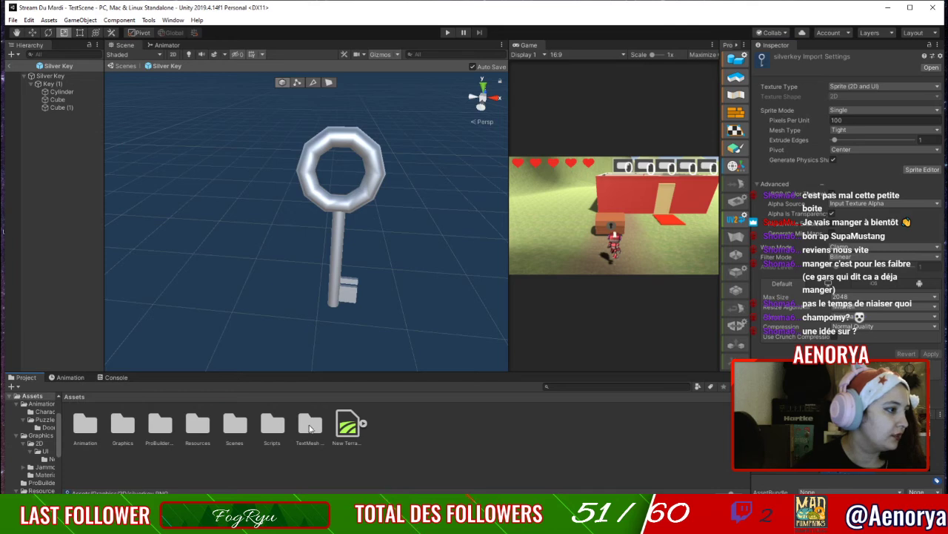
{"action": "left_click", "coordinate": [209, 425]}
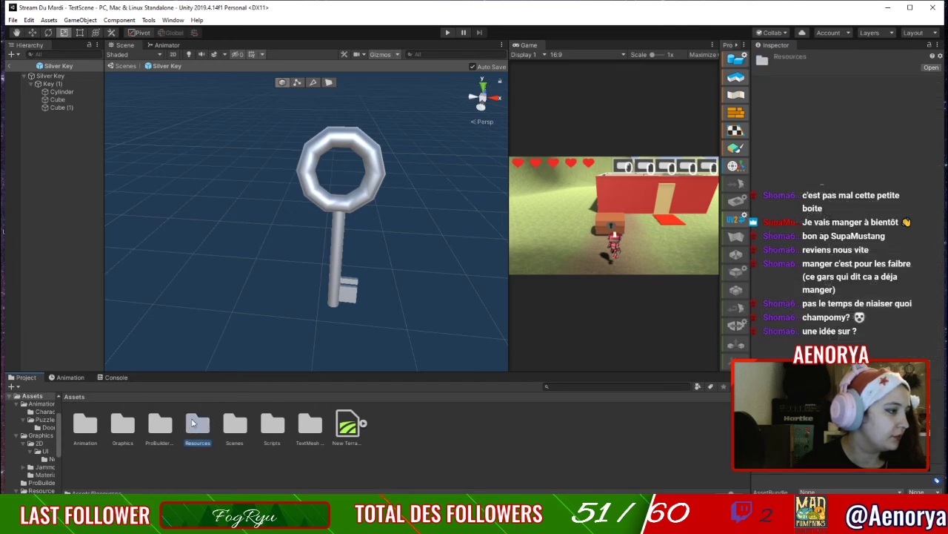
{"action": "double_click", "coordinate": [195, 423]}
{"action": "double_click", "coordinate": [122, 424]}
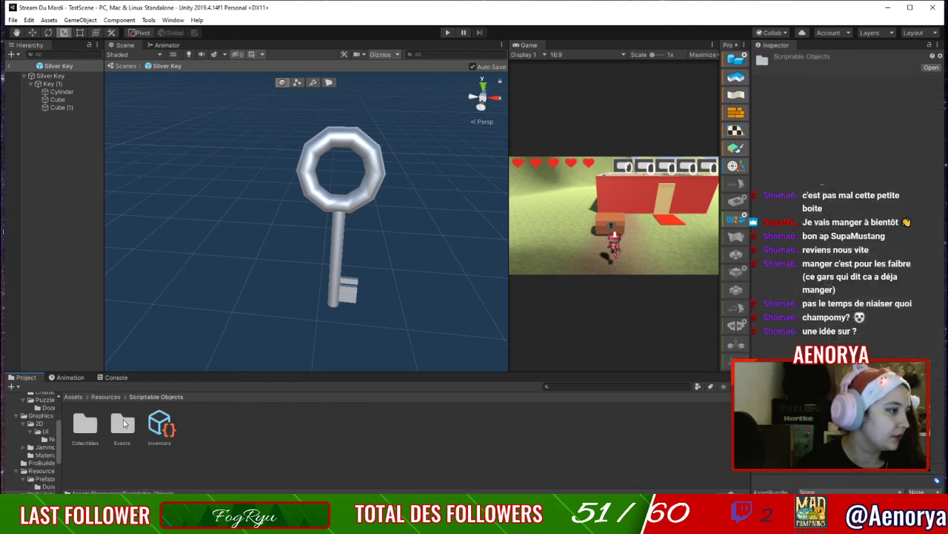
{"action": "double_click", "coordinate": [89, 429]}
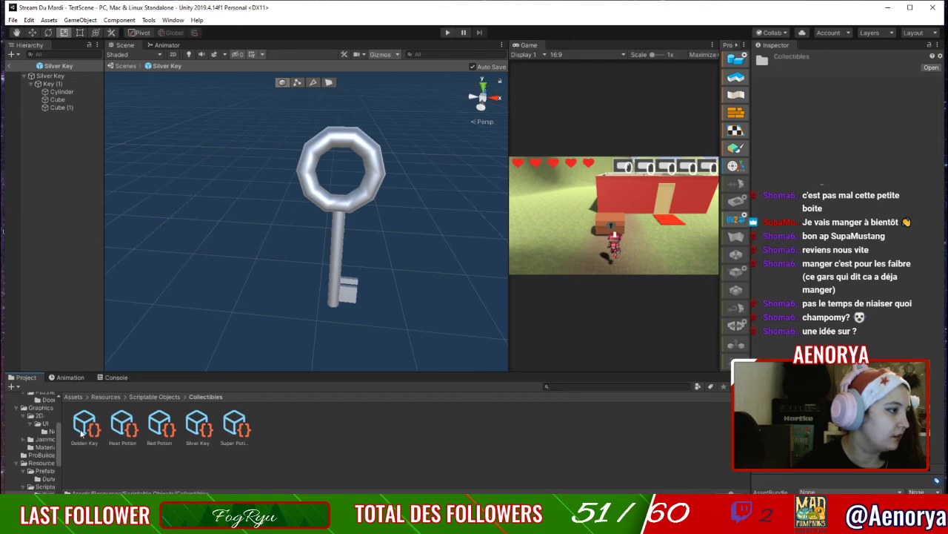
{"action": "left_click", "coordinate": [200, 427]}
{"action": "left_click", "coordinate": [937, 92]}
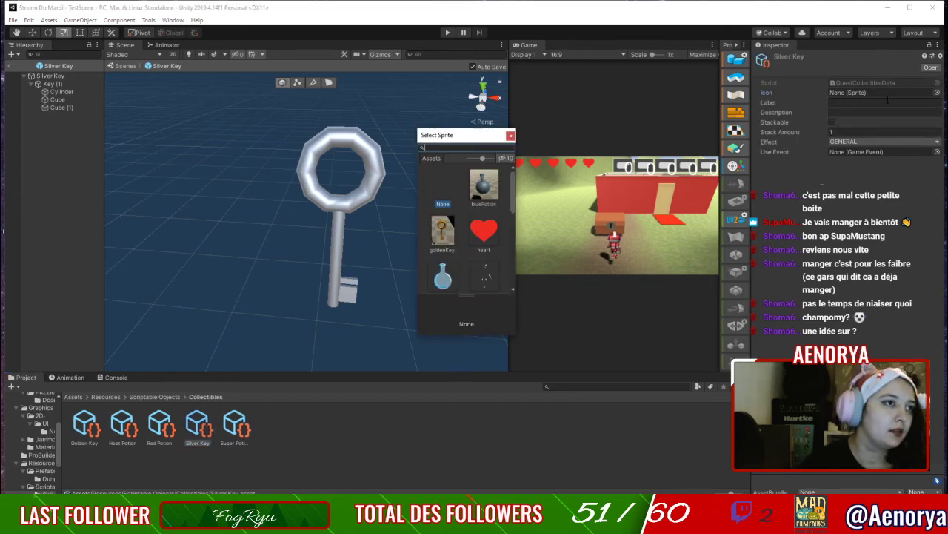
{"action": "scroll", "coordinate": [460, 261], "scroll_direction": "down", "scroll_amount": 1}
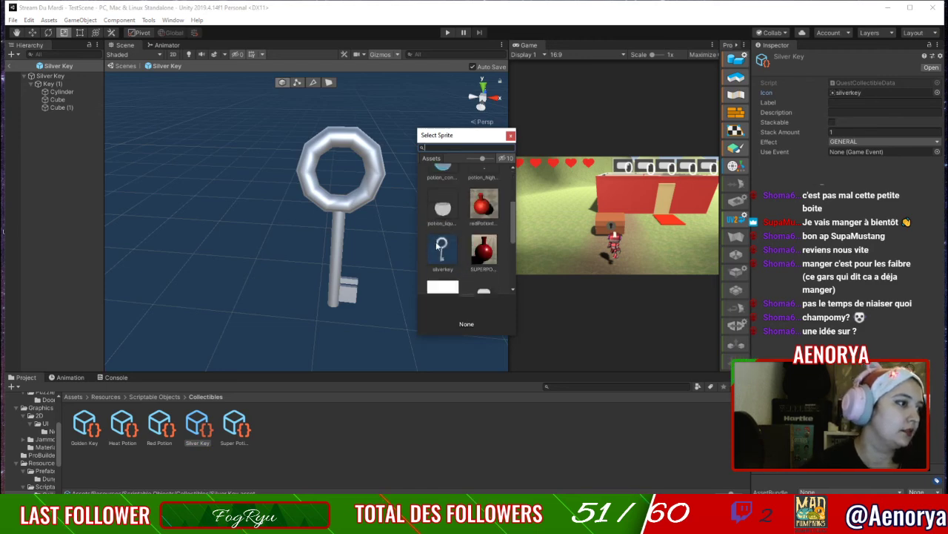
{"action": "double_click", "coordinate": [443, 280]}
Label the Silver Key asset "Petite clé" and describe it as "Une petite clé en argent".
{"action": "left_click", "coordinate": [836, 102]}
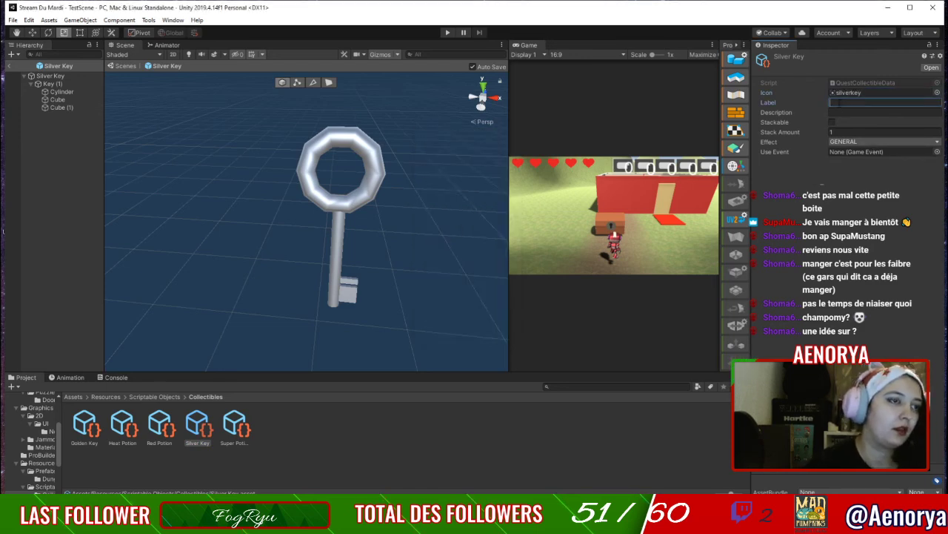
{"action": "type", "text": "Petite clé"}
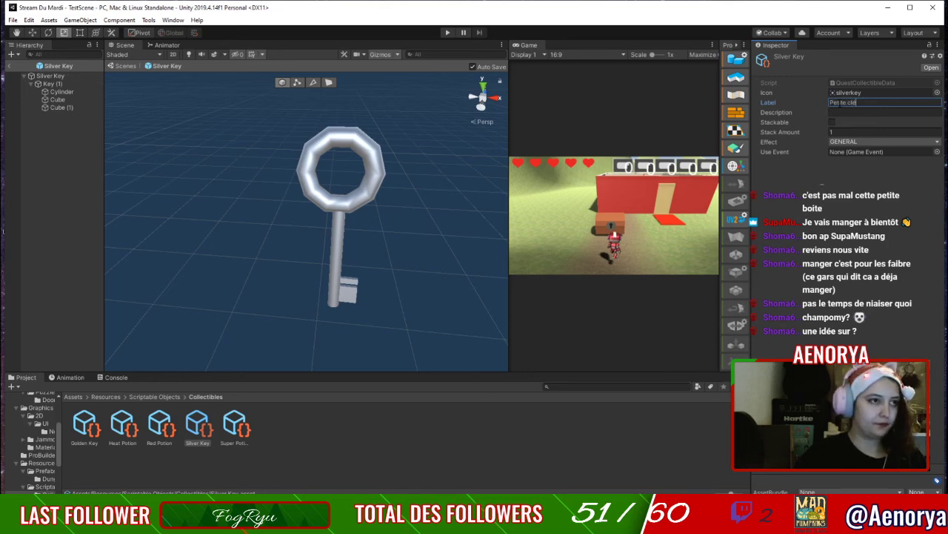
{"action": "left_click", "coordinate": [852, 116]}
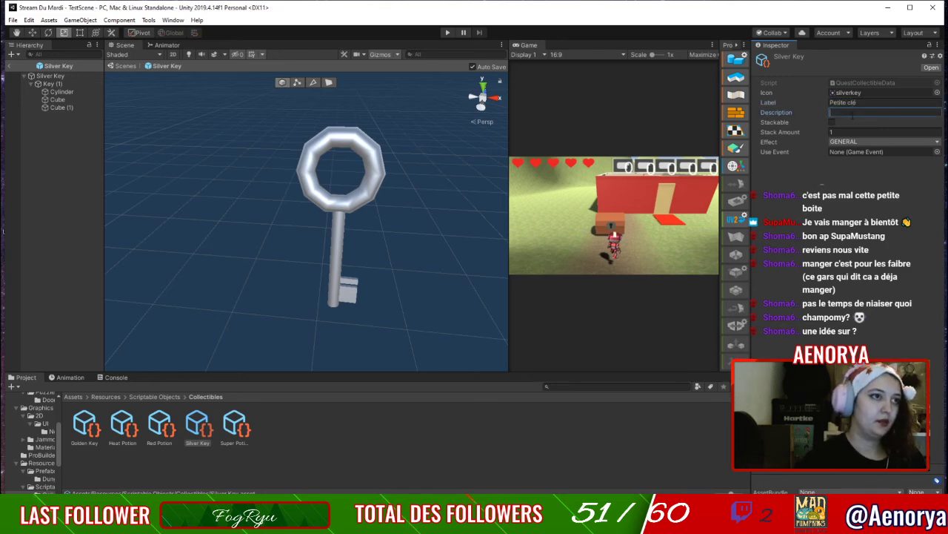
{"action": "type", "text": "Une petite clé en argent"}
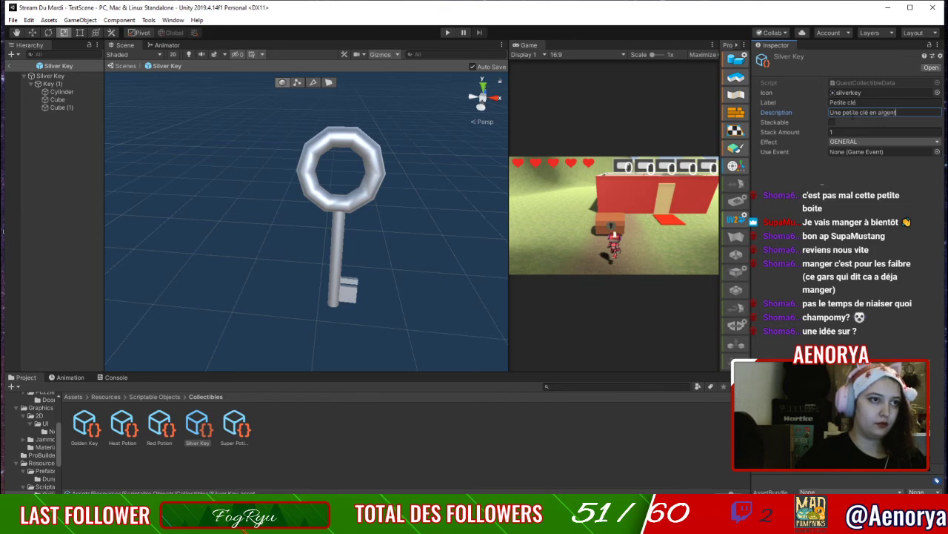
Make the Silver Key asset stackable with a stack amount of 1000 and set its effect to QUEST.
{"action": "left_click", "coordinate": [832, 122]}
{"action": "left_click", "coordinate": [833, 132]}
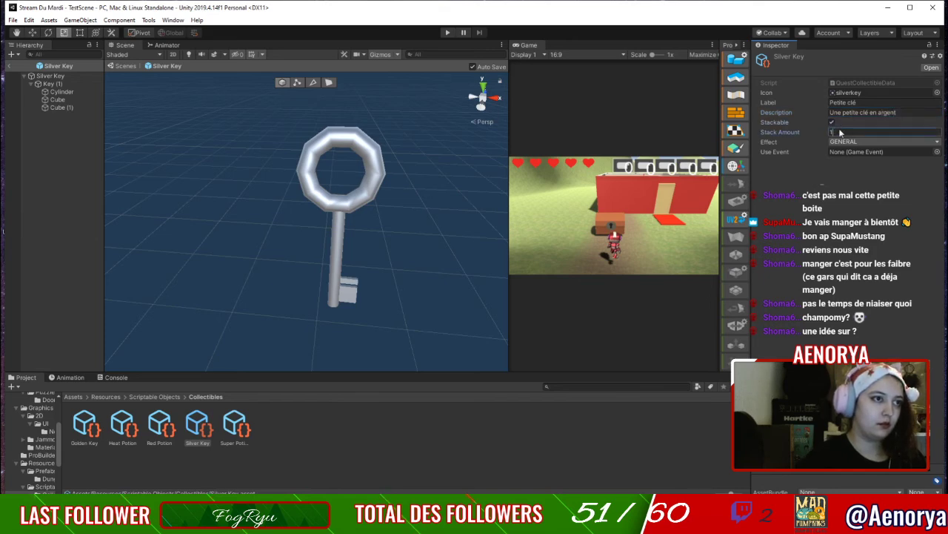
{"action": "type", "text": "5"}
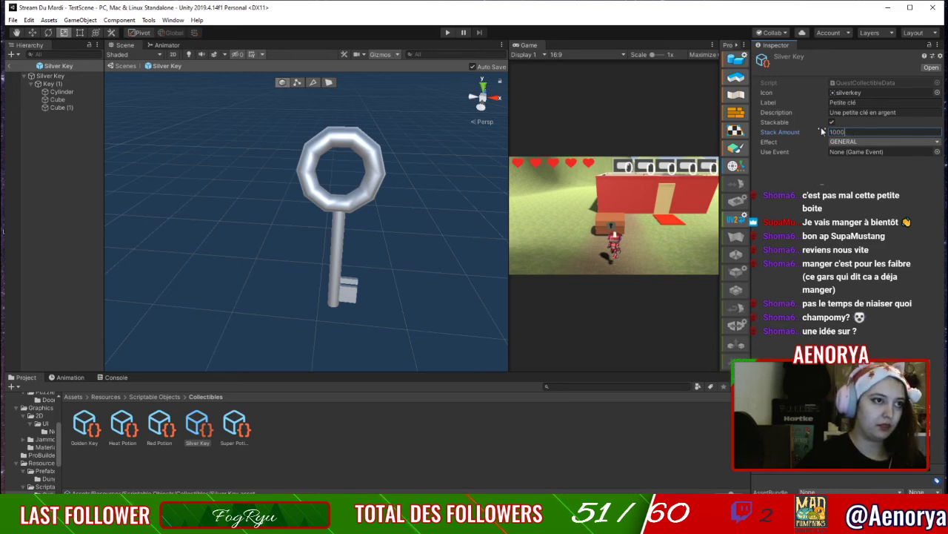
{"action": "left_click", "coordinate": [846, 141]}
{"action": "left_click", "coordinate": [856, 164]}
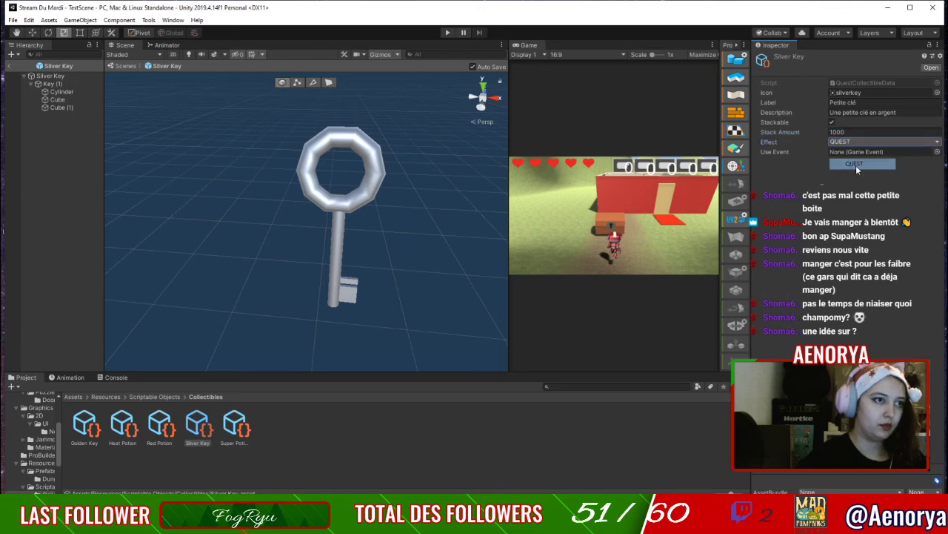
Create a new Game Event scriptable object in the Resources/Scriptable Objects/Events folder.
{"action": "left_click", "coordinate": [937, 151]}
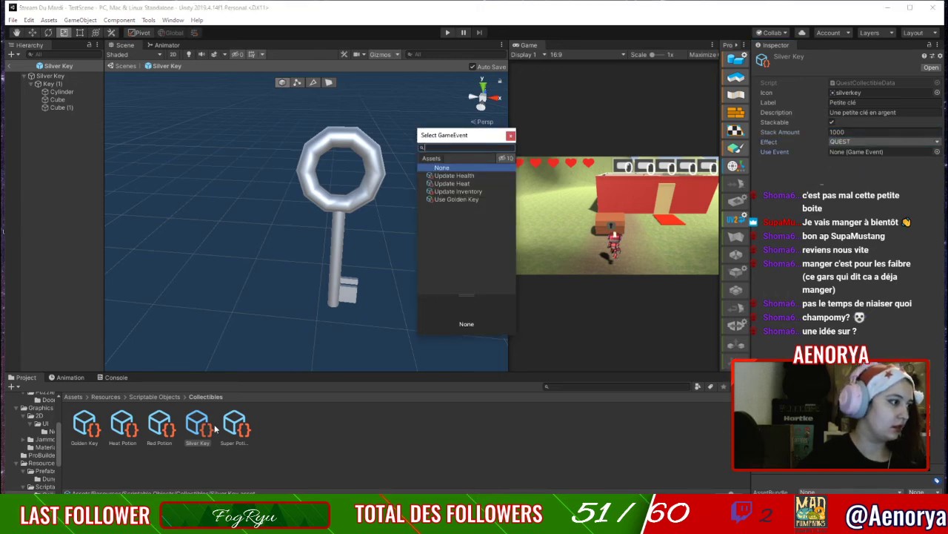
{"action": "left_click", "coordinate": [165, 397]}
{"action": "left_click", "coordinate": [166, 397]}
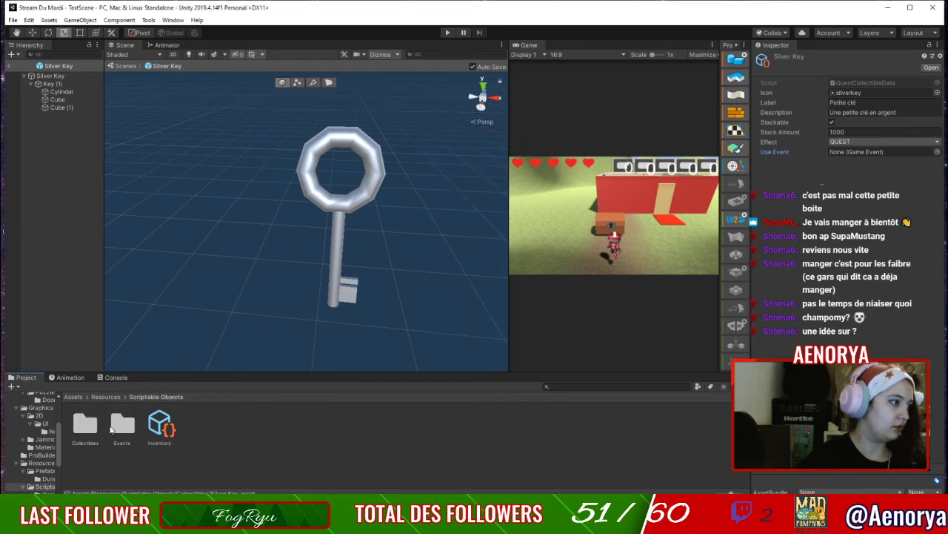
{"action": "double_click", "coordinate": [123, 424]}
{"action": "right_click", "coordinate": [272, 430]}
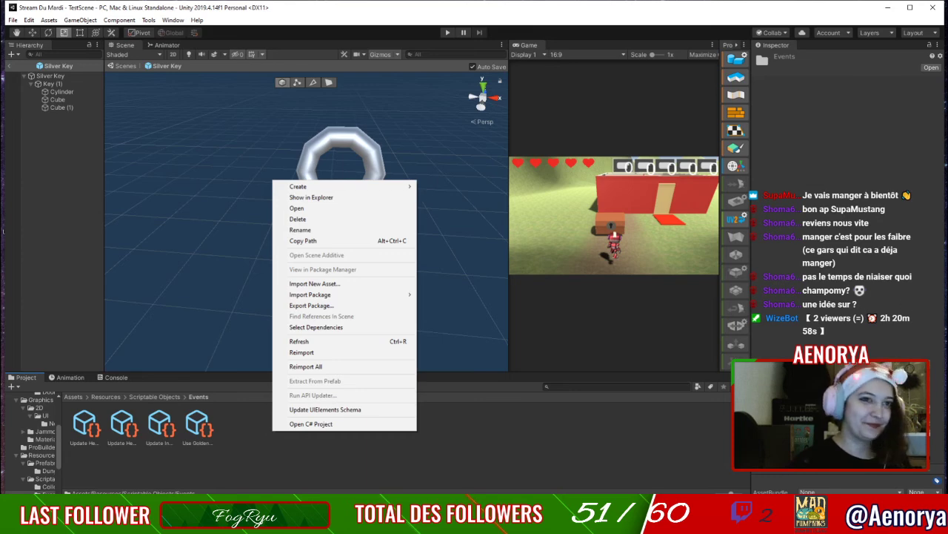
{"action": "key", "text": "alt+Tab"}
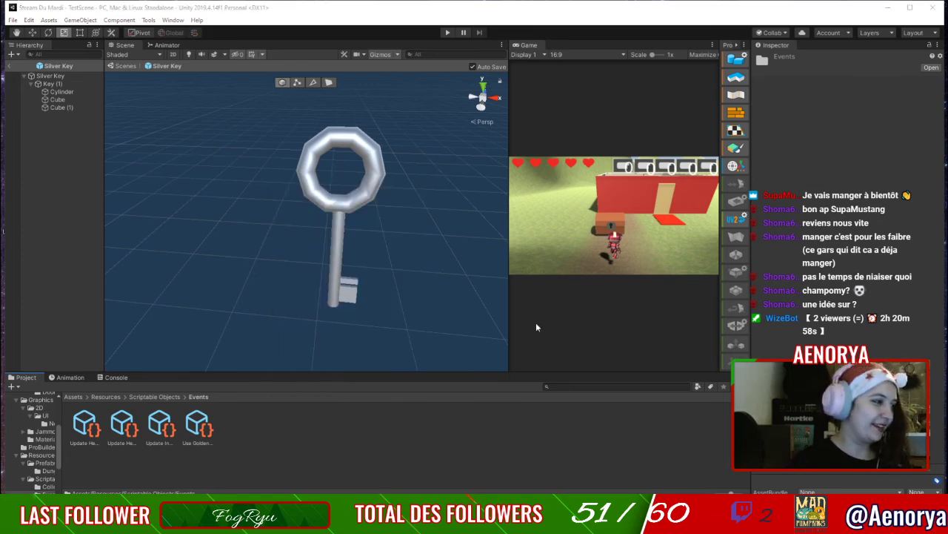
{"action": "right_click", "coordinate": [302, 422]}
{"action": "mouse_move", "coordinate": [349, 176]}
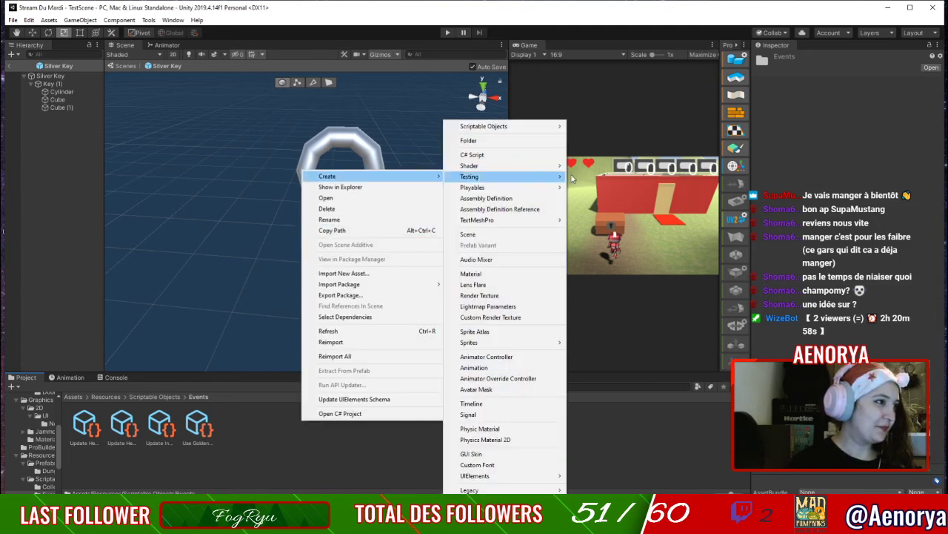
{"action": "mouse_move", "coordinate": [544, 129]}
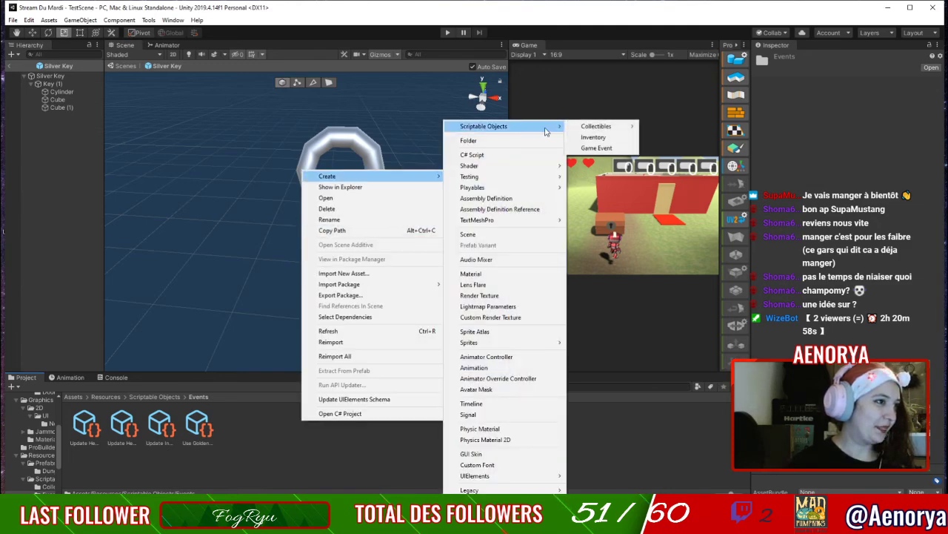
{"action": "left_click", "coordinate": [621, 148]}
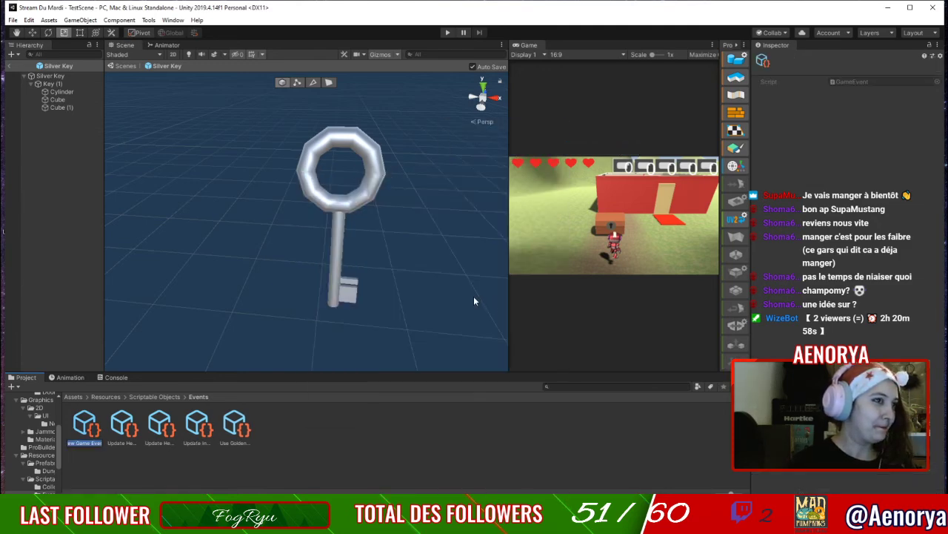
Name the new game event asset "Use Silver Key".
{"action": "type", "text": "Use"}
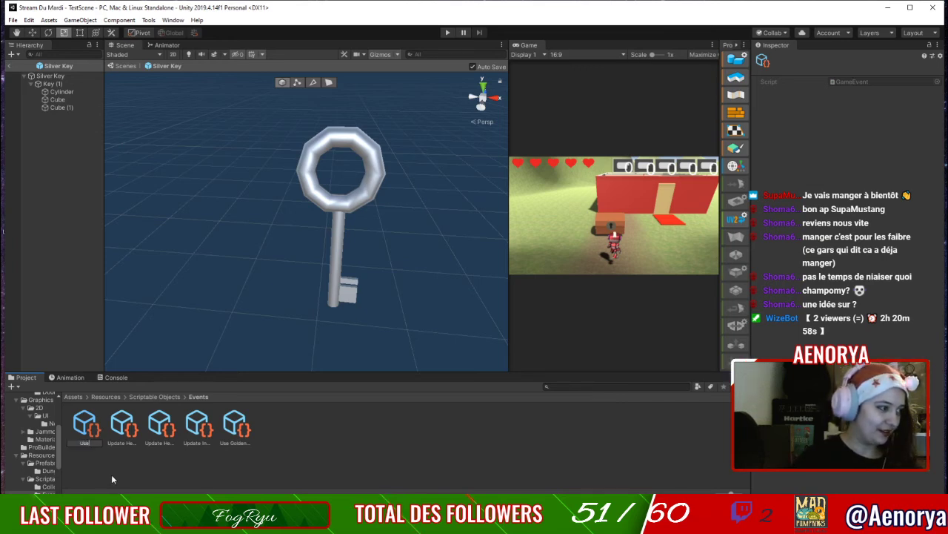
{"action": "type", "text": " Sil"}
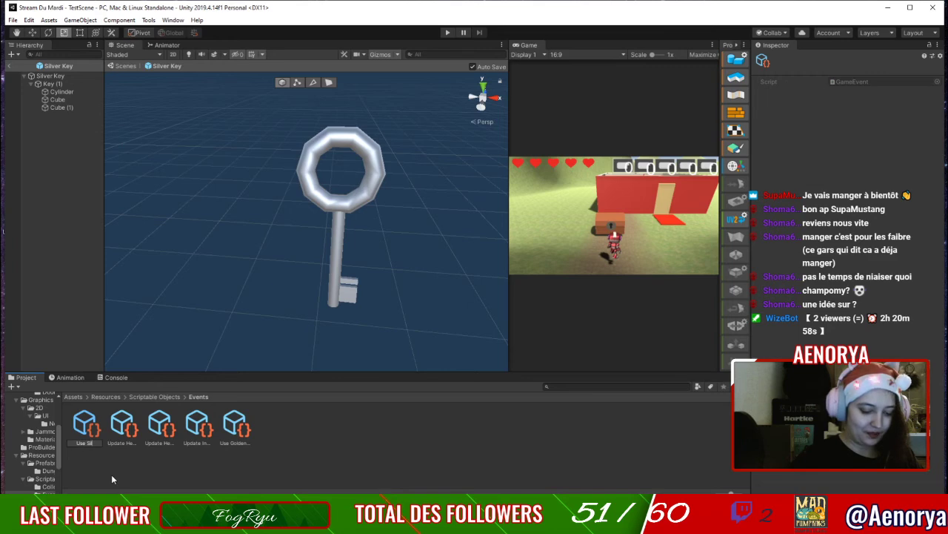
{"action": "type", "text": "ver Key"}
{"action": "key", "text": "Return"}
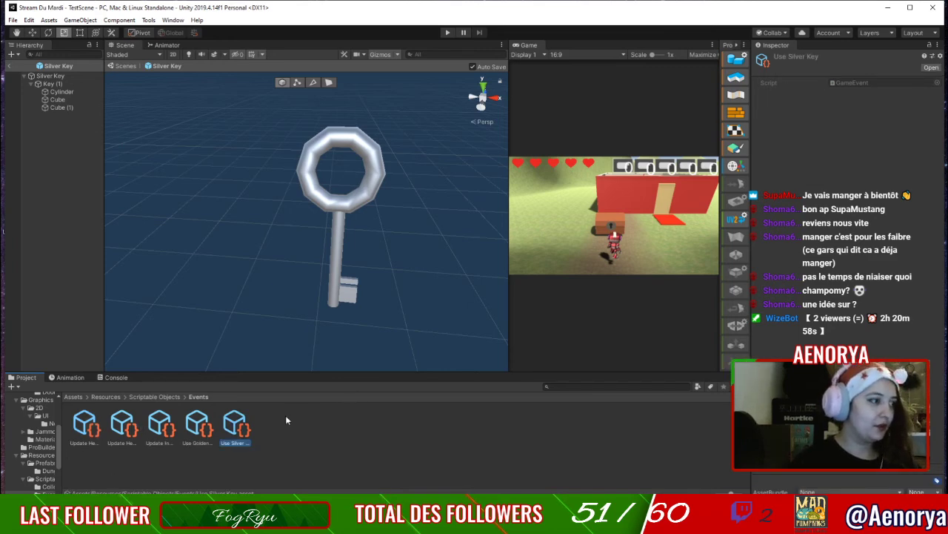
Assign the Silver Key collectible data to the Key (1) object inside the Silver Key prefab.
{"action": "left_click", "coordinate": [53, 76]}
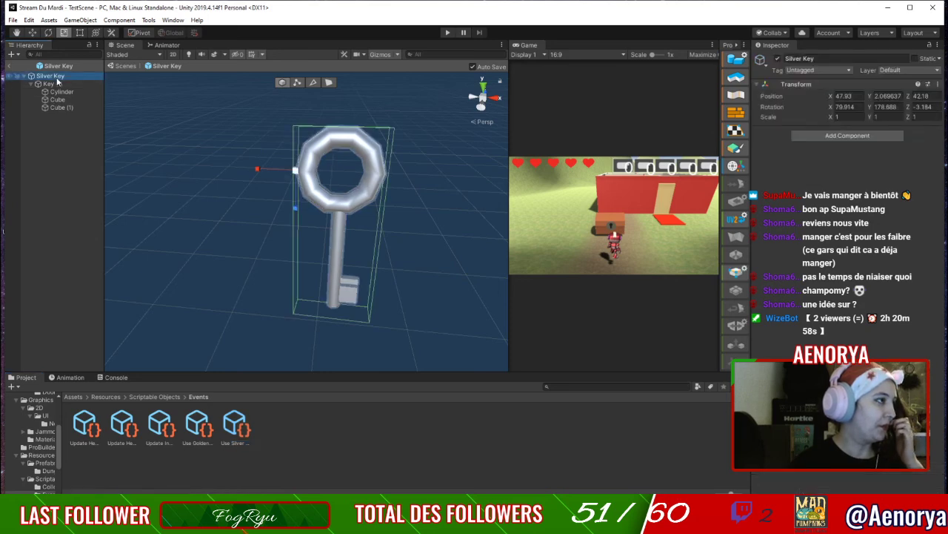
{"action": "left_click", "coordinate": [52, 84]}
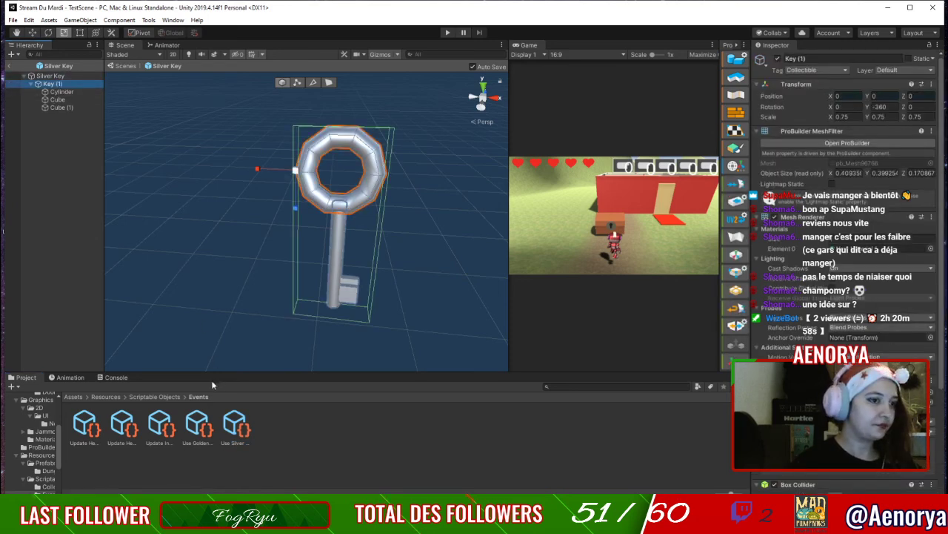
{"action": "scroll", "coordinate": [845, 386], "scroll_direction": "down", "scroll_amount": 5}
{"action": "left_click", "coordinate": [874, 437]}
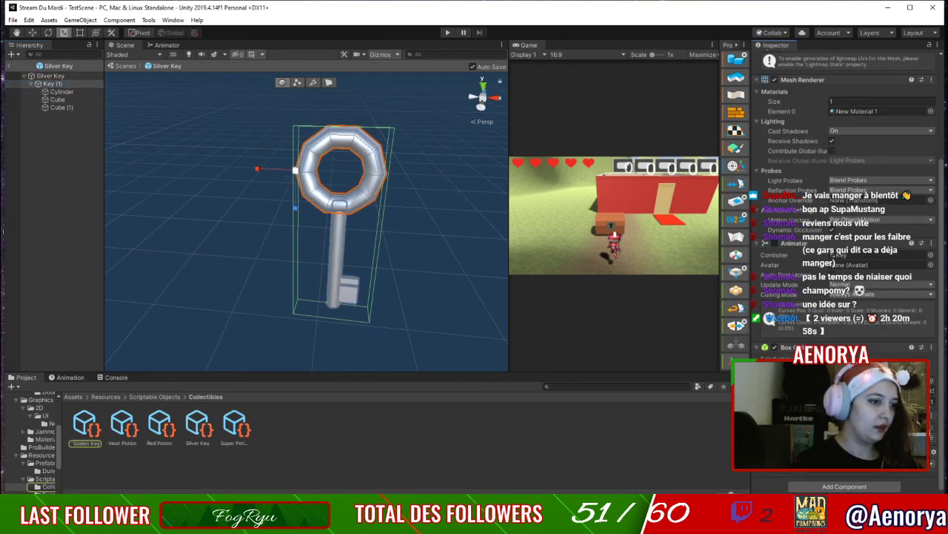
{"action": "left_click", "coordinate": [931, 439]}
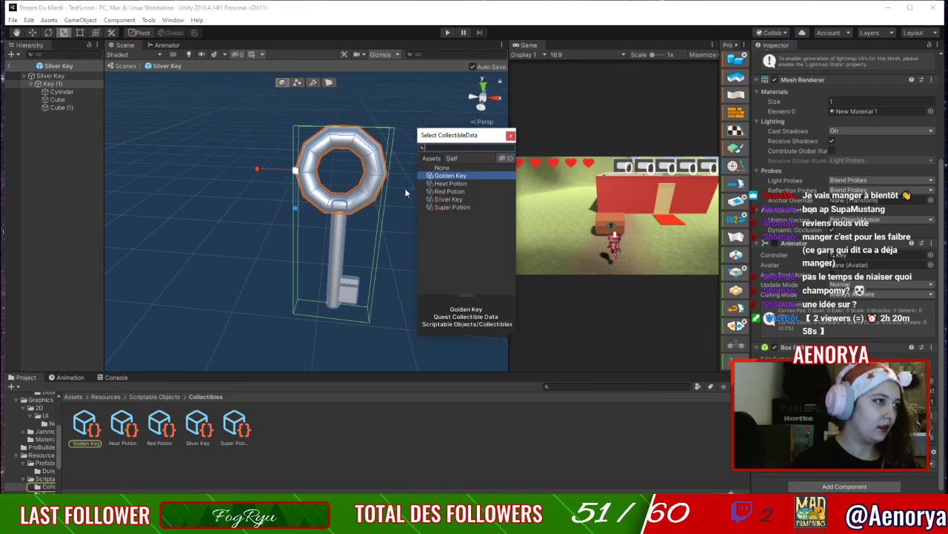
{"action": "double_click", "coordinate": [454, 205]}
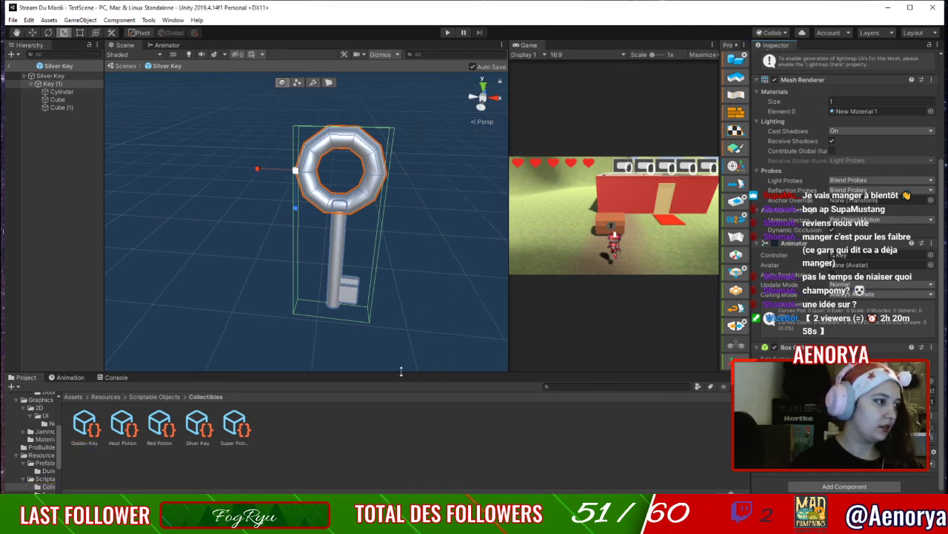
Set the use event of the Silver Key collectible asset to the Use Silver Key game event.
{"action": "left_click", "coordinate": [199, 429]}
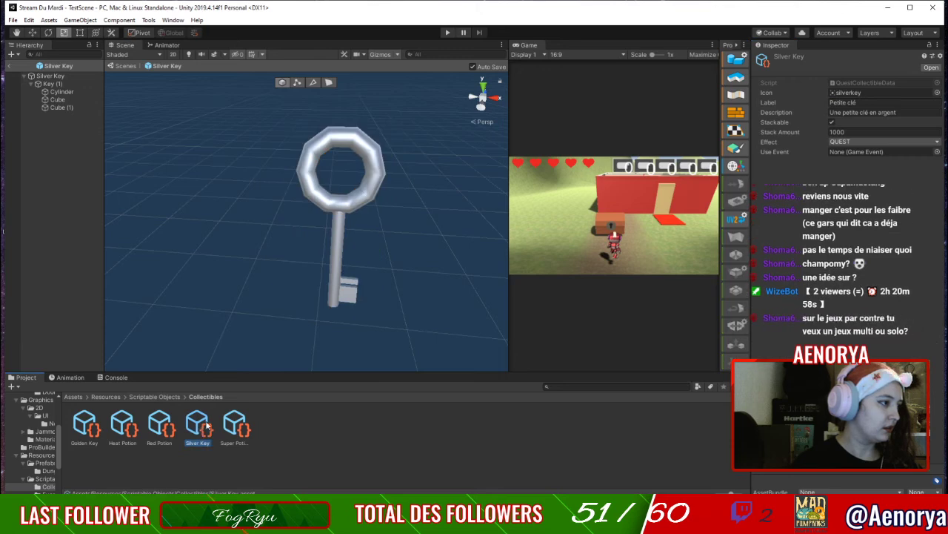
{"action": "left_click", "coordinate": [936, 151]}
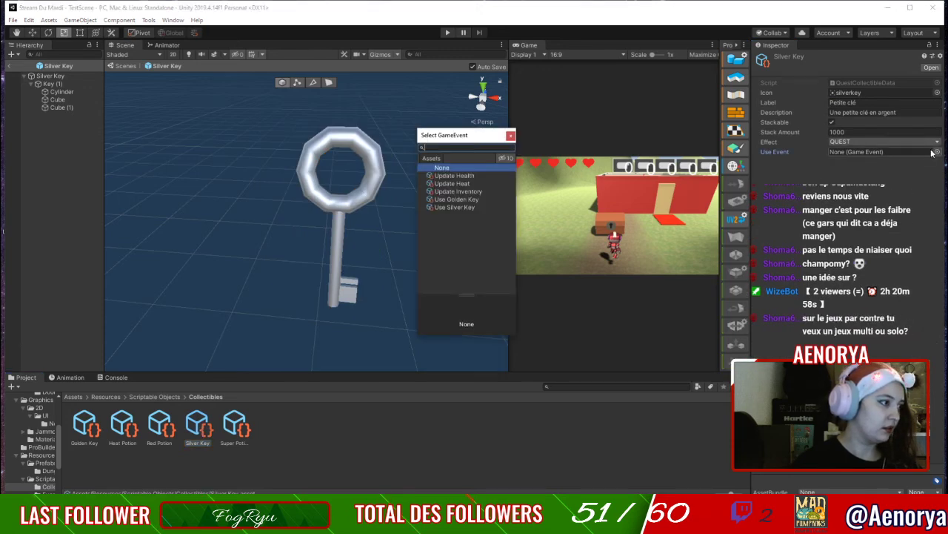
{"action": "left_click", "coordinate": [466, 206]}
{"action": "double_click", "coordinate": [467, 206]}
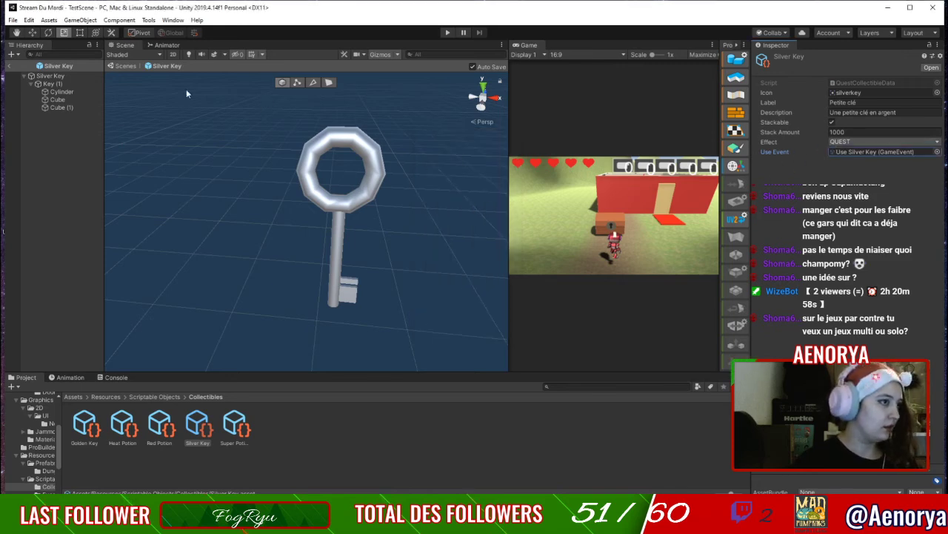
Leave the Silver Key prefab and select the chest's parent object Cube (12) in the scene.
{"action": "left_click", "coordinate": [9, 65]}
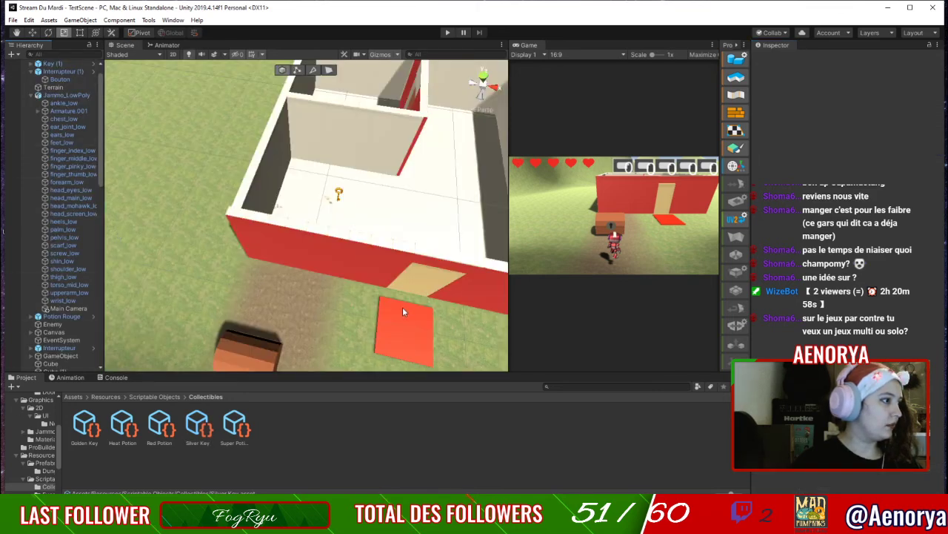
{"action": "left_click", "coordinate": [254, 350]}
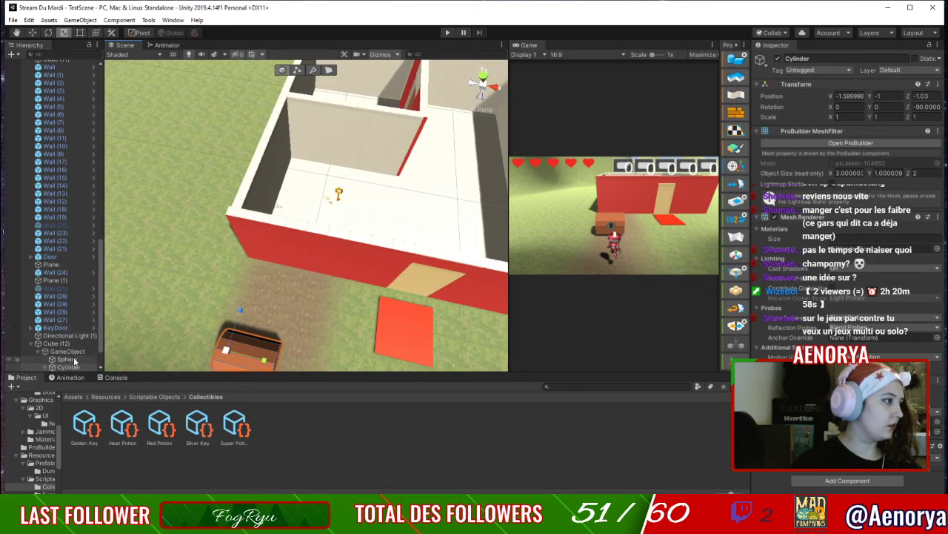
{"action": "left_click", "coordinate": [52, 344]}
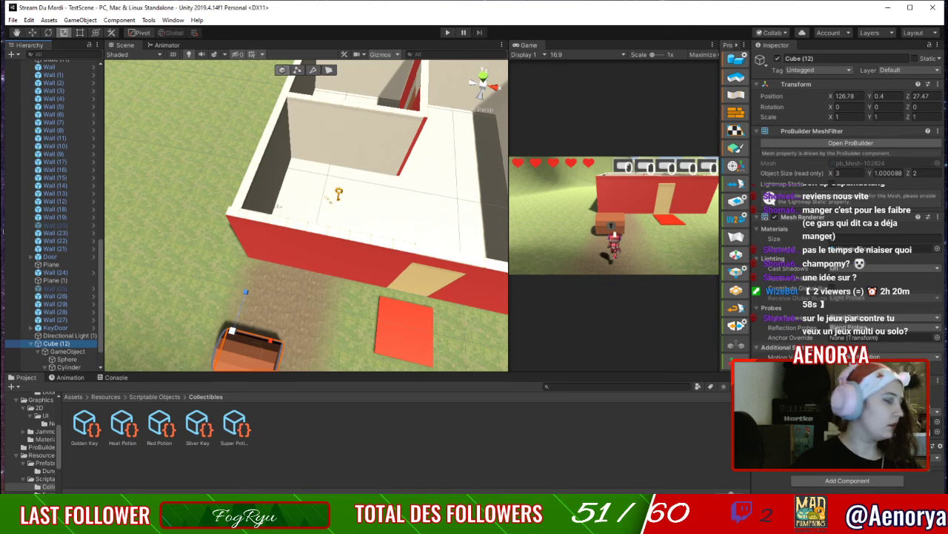
Try adding the TriggeredElement script component to the chest's Cube (12).
{"action": "left_click", "coordinate": [844, 481]}
{"action": "scroll", "coordinate": [842, 486], "scroll_direction": "down", "scroll_amount": 3}
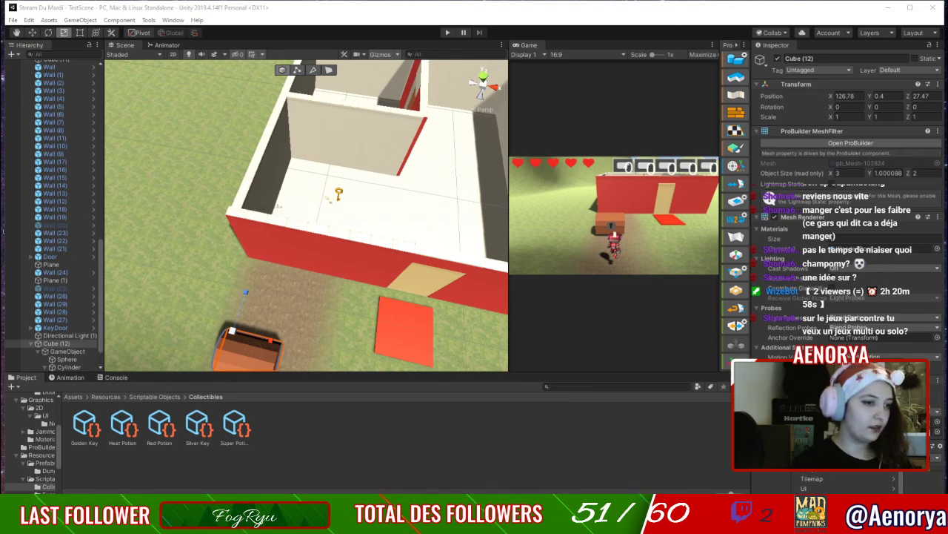
{"action": "left_click", "coordinate": [766, 487]}
{"action": "left_click", "coordinate": [874, 482]}
{"action": "type", "text": "box"}
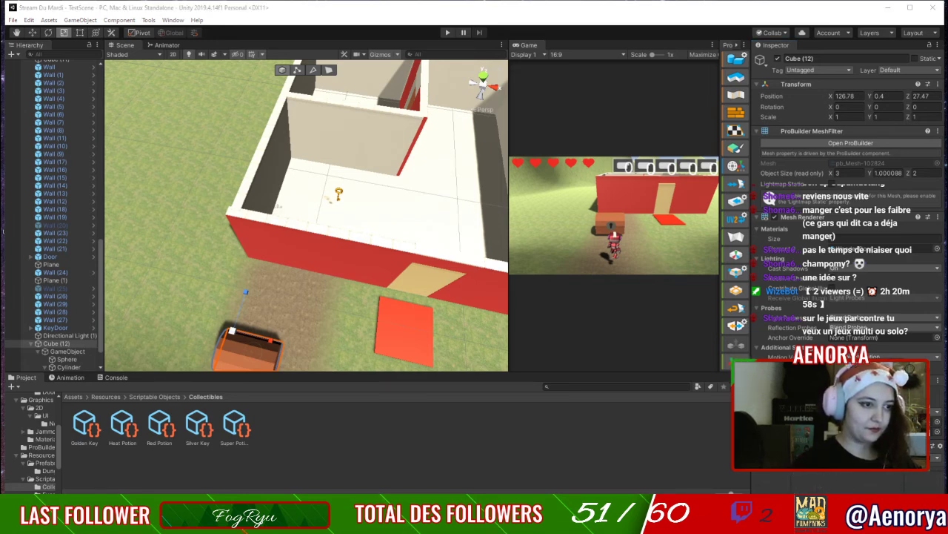
{"action": "key", "text": "Return"}
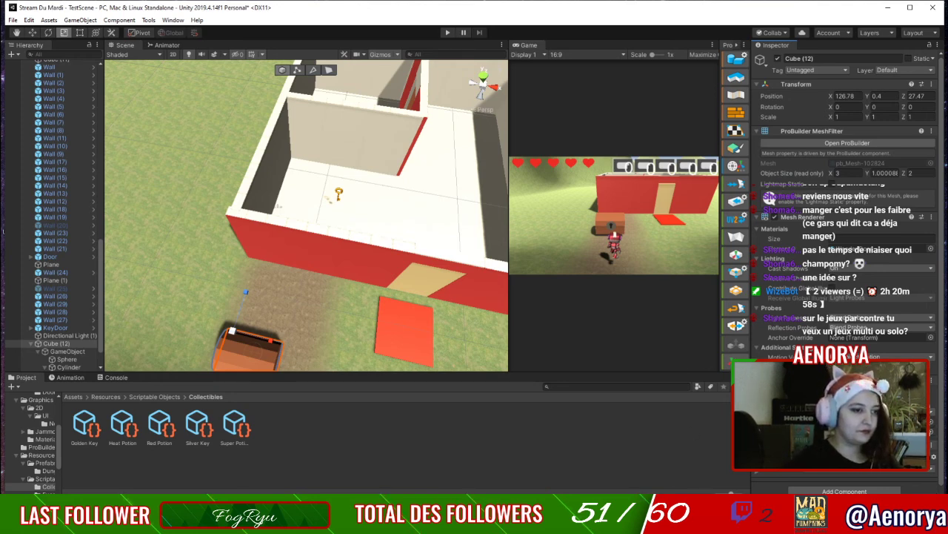
Open the TriggeredElement script in Visual Studio, review its trigger and disable methods, and return to Unity.
{"action": "left_click", "coordinate": [757, 445]}
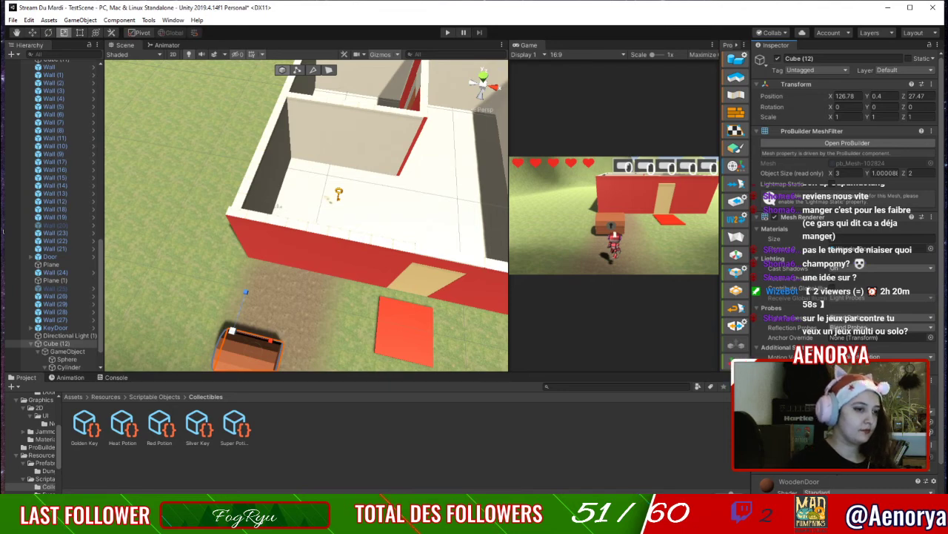
{"action": "left_click", "coordinate": [874, 457]}
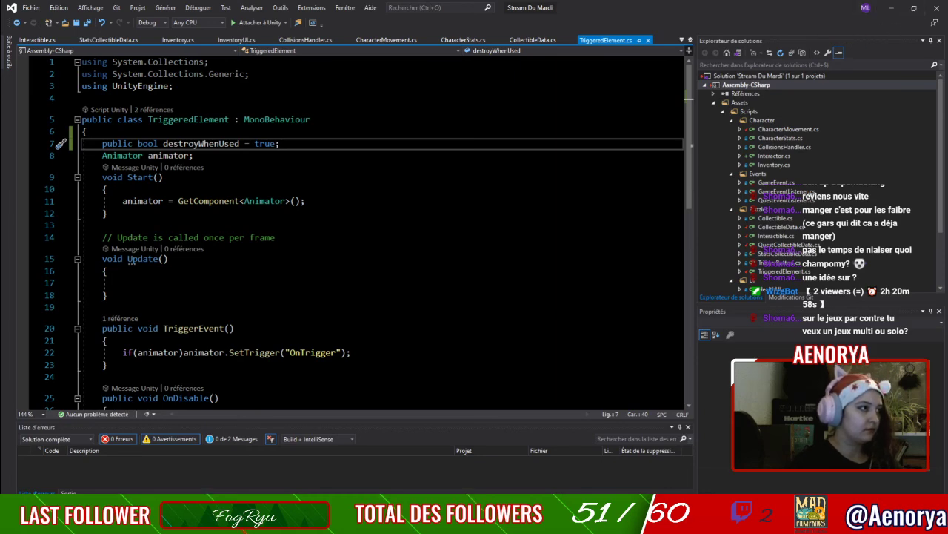
{"action": "scroll", "coordinate": [686, 95], "scroll_direction": "down", "scroll_amount": 2}
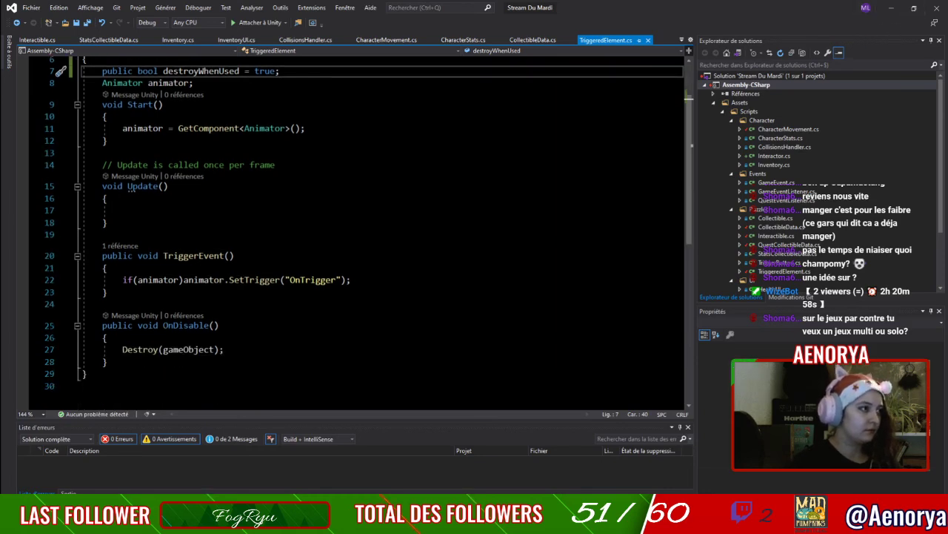
{"action": "left_click", "coordinate": [891, 7]}
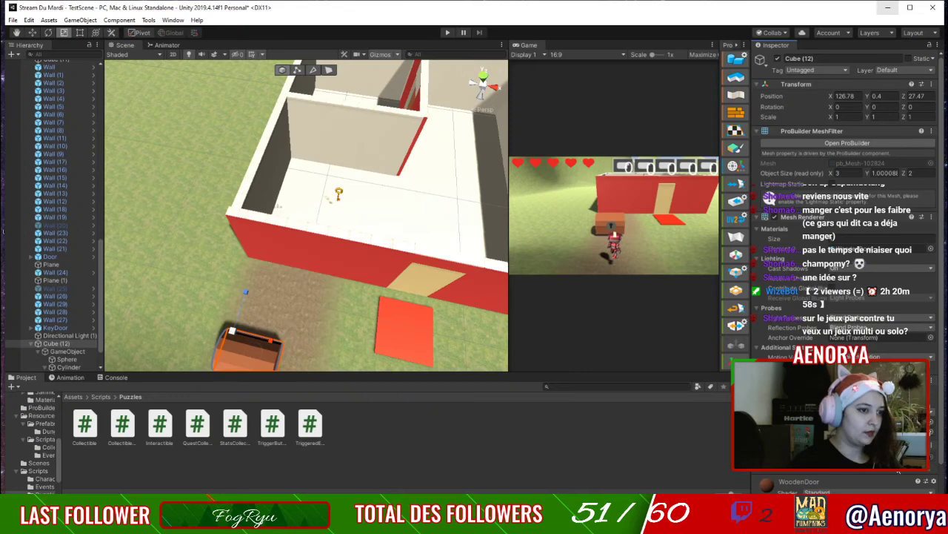
Remove the TriggeredElement component from the chest's Cube (12).
{"action": "left_click", "coordinate": [933, 445]}
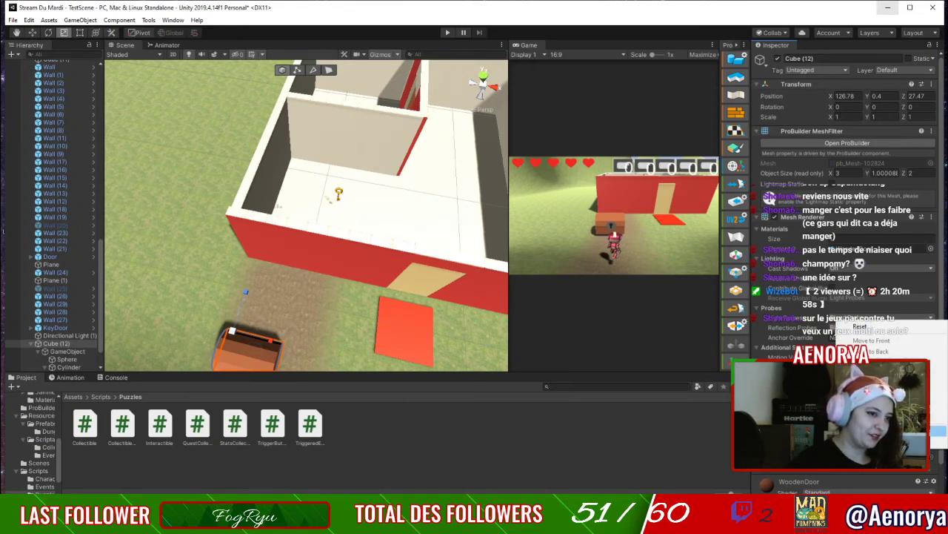
{"action": "left_click", "coordinate": [941, 445]}
{"action": "left_click", "coordinate": [932, 446]}
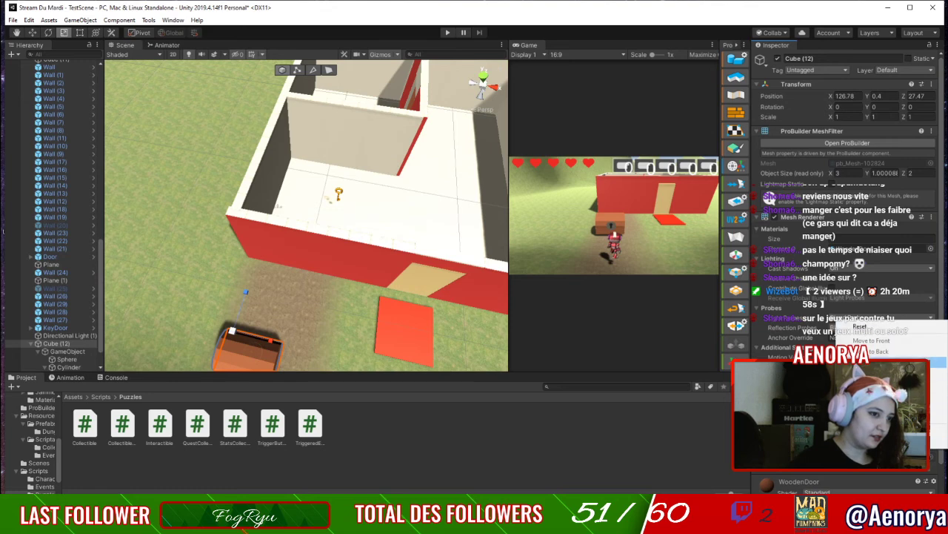
{"action": "left_click", "coordinate": [900, 362]}
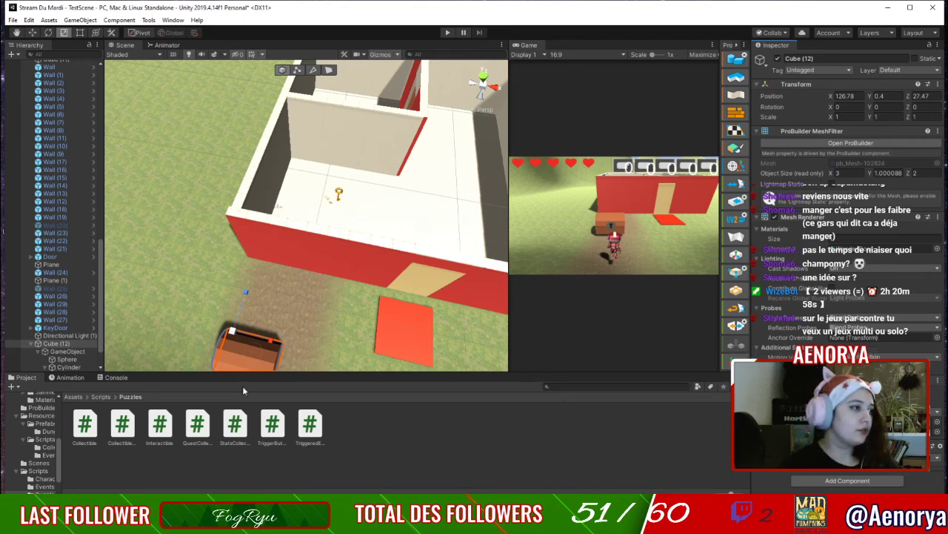
Examine the chest and the ground between it and the robot character from several angles in the scene.
{"action": "scroll", "coordinate": [252, 347], "scroll_direction": "down", "scroll_amount": 3}
{"action": "middle_click_drag", "start_coordinate": [252, 347], "coordinate": [329, 288]}
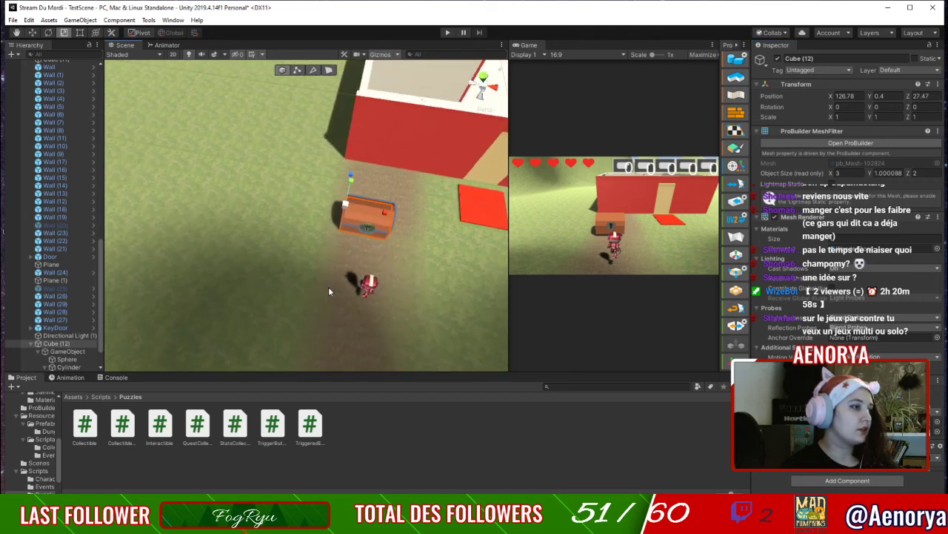
{"action": "scroll", "coordinate": [328, 286], "scroll_direction": "up", "scroll_amount": 5}
{"action": "middle_click_drag", "start_coordinate": [399, 318], "coordinate": [356, 275]}
{"action": "right_click_drag", "start_coordinate": [409, 267], "coordinate": [403, 235]}
{"action": "middle_click_drag", "start_coordinate": [403, 235], "coordinate": [391, 200]}
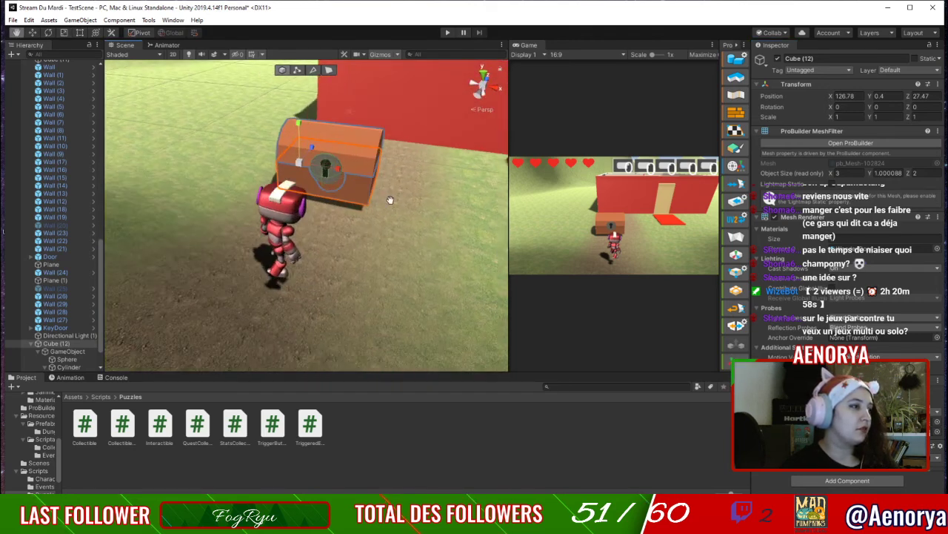
{"action": "right_click_drag", "start_coordinate": [425, 204], "coordinate": [400, 225]}
{"action": "middle_click_drag", "start_coordinate": [400, 224], "coordinate": [370, 255]}
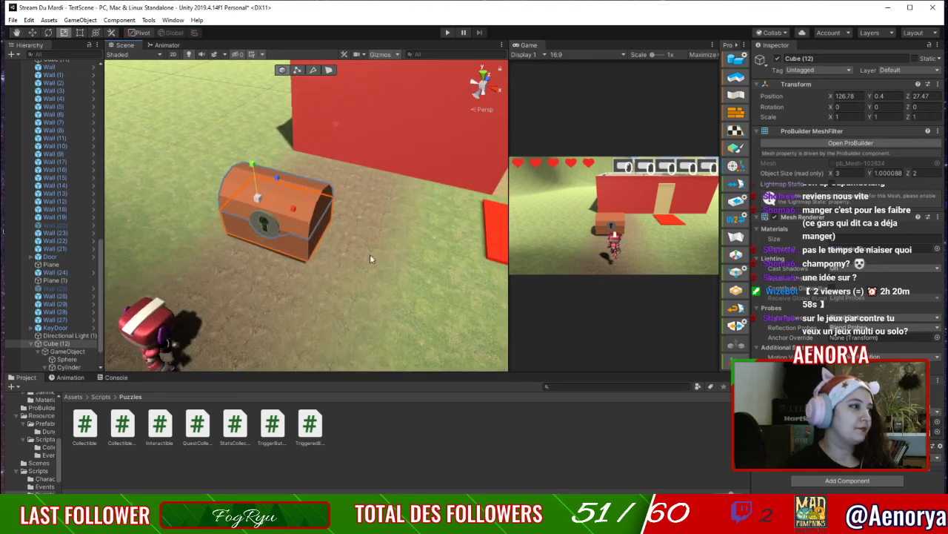
{"action": "left_click", "coordinate": [371, 258]}
{"action": "middle_click_drag", "start_coordinate": [428, 311], "coordinate": [457, 292]}
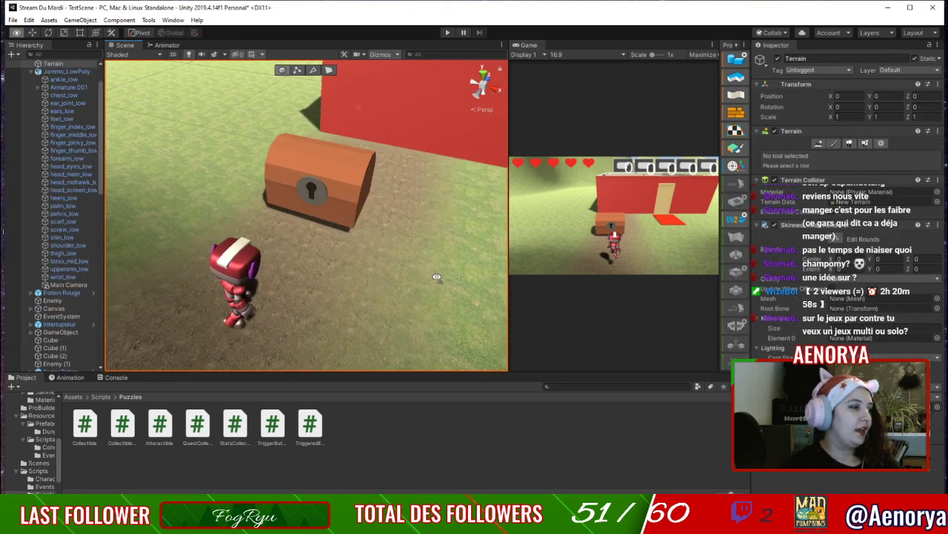
Examine the treasure chest's lid and keyhole beside the robot character from close up.
{"action": "left_click_drag", "start_coordinate": [441, 286], "coordinate": [408, 259], "text": "alt"}
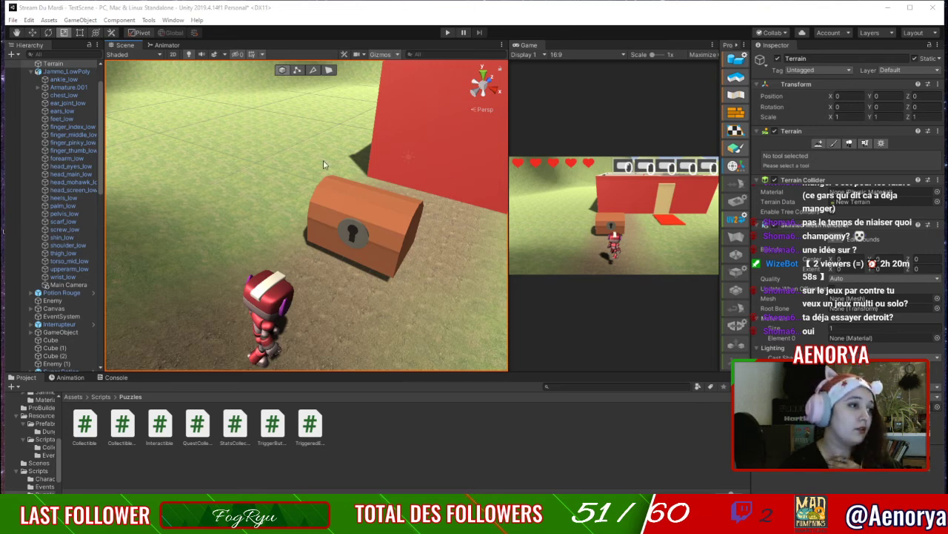
{"action": "left_click", "coordinate": [332, 215]}
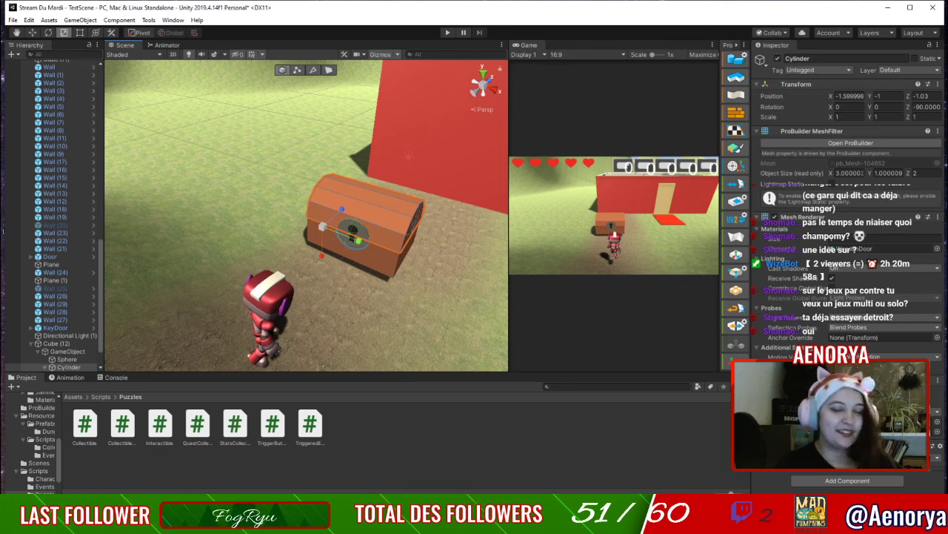
{"action": "left_click", "coordinate": [654, 447]}
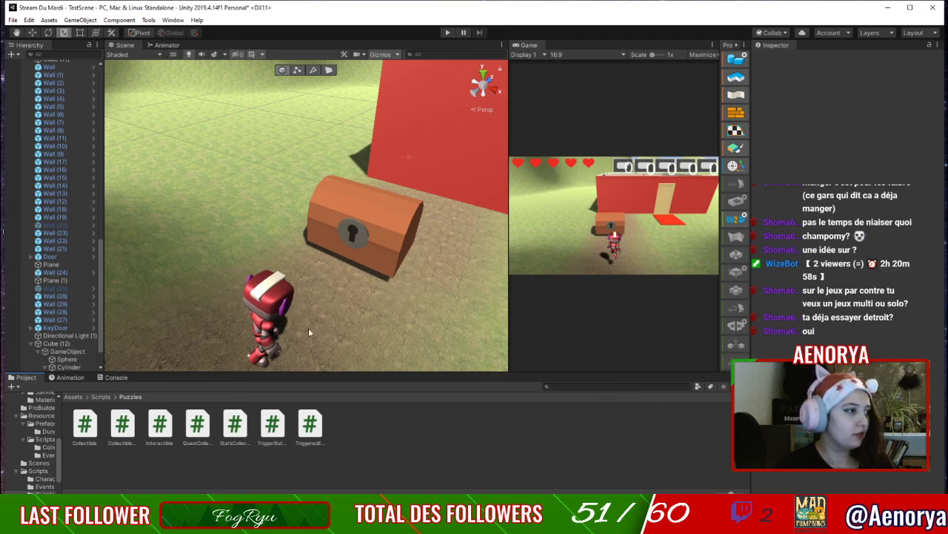
{"action": "left_click", "coordinate": [369, 215]}
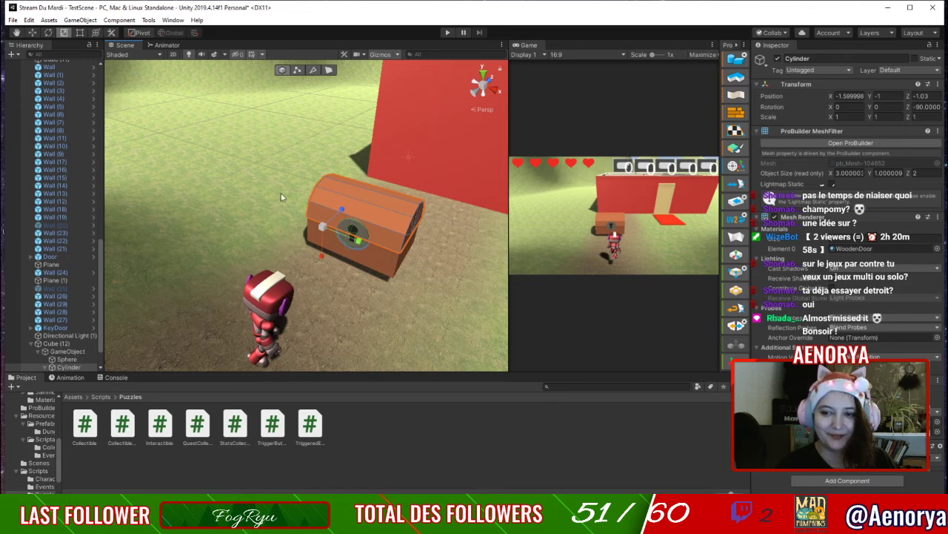
{"action": "scroll", "coordinate": [392, 274], "scroll_direction": "up", "scroll_amount": 3}
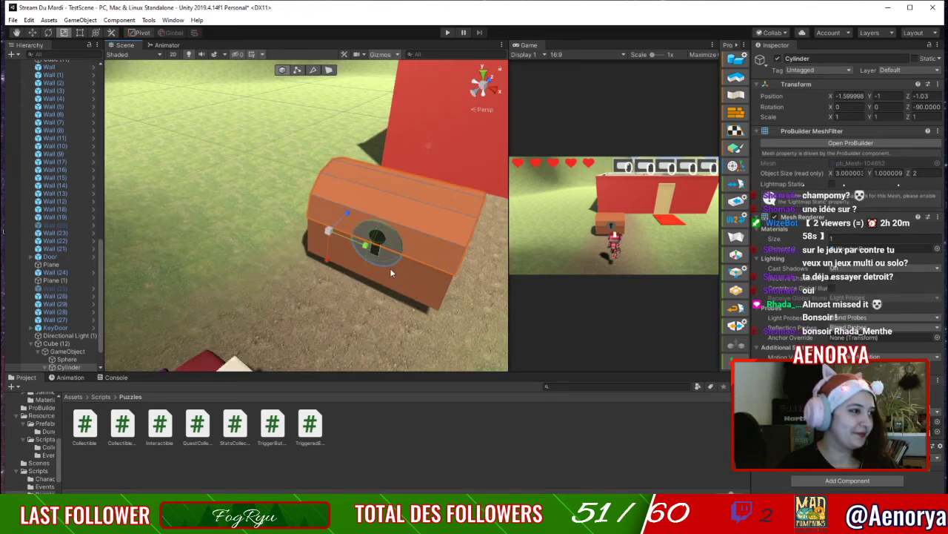
{"action": "left_click_drag", "start_coordinate": [406, 304], "coordinate": [383, 291], "text": "alt"}
{"action": "middle_click_drag", "start_coordinate": [383, 292], "coordinate": [363, 282]}
{"action": "left_click_drag", "start_coordinate": [351, 283], "coordinate": [394, 279], "text": "alt"}
{"action": "scroll", "coordinate": [395, 279], "scroll_direction": "down", "scroll_amount": 4}
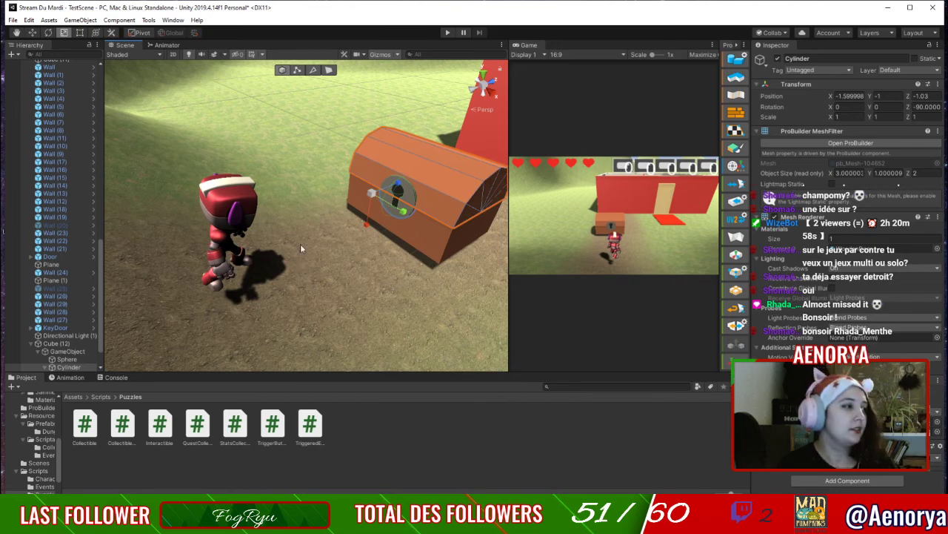
{"action": "left_click", "coordinate": [237, 229]}
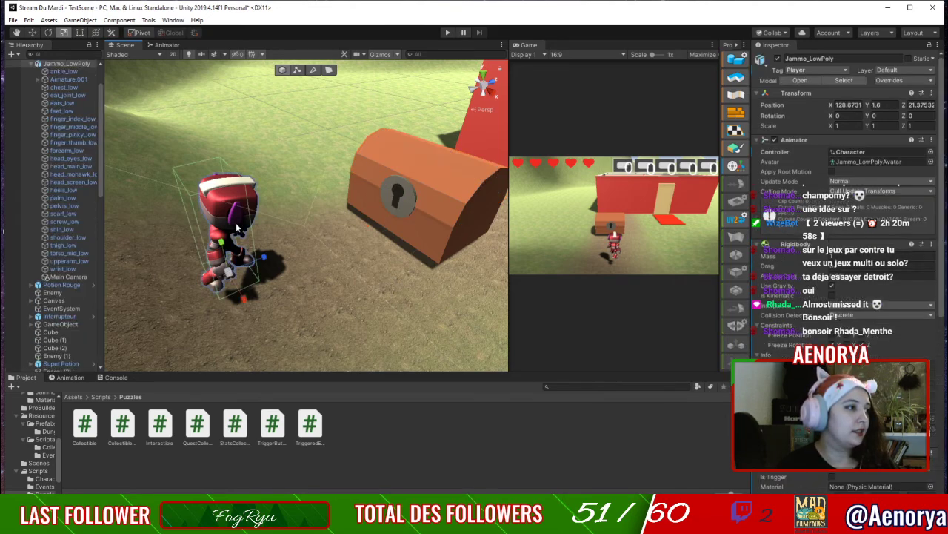
{"action": "left_click", "coordinate": [335, 295]}
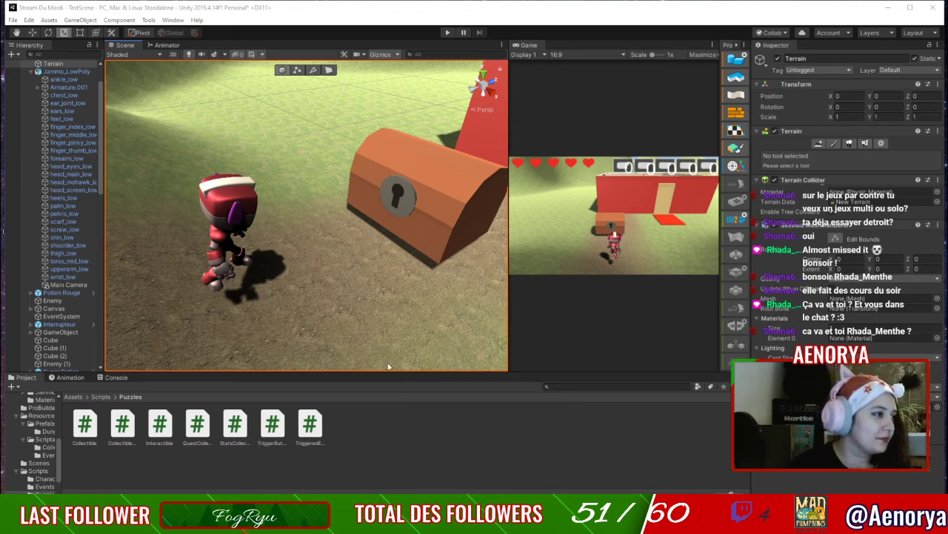
{"action": "left_click", "coordinate": [381, 439]}
{"action": "scroll", "coordinate": [75, 294], "scroll_direction": "up", "scroll_amount": 3}
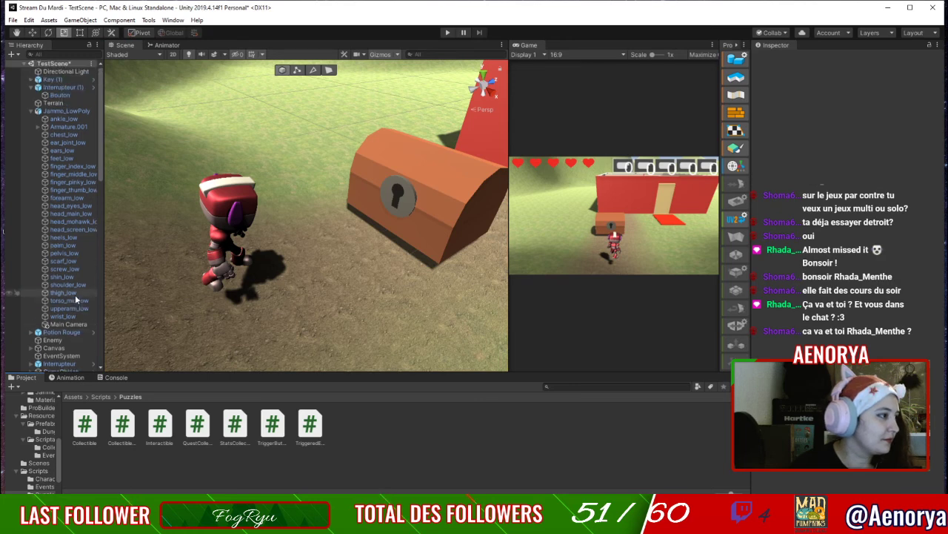
Inspect the KeyDoor inside the red building along with its child Cube and nested KeyDoor objects.
{"action": "left_click", "coordinate": [426, 203]}
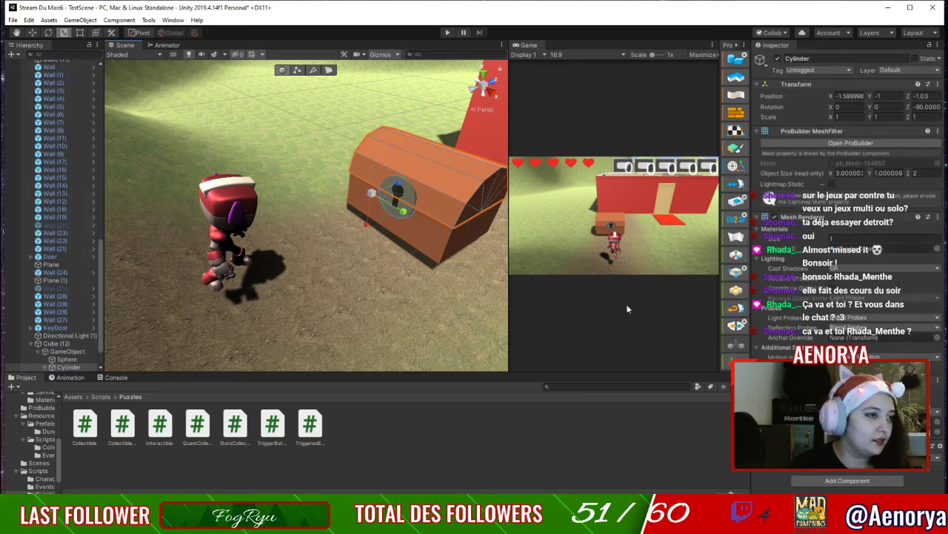
{"action": "scroll", "coordinate": [285, 218], "scroll_direction": "down", "scroll_amount": 6}
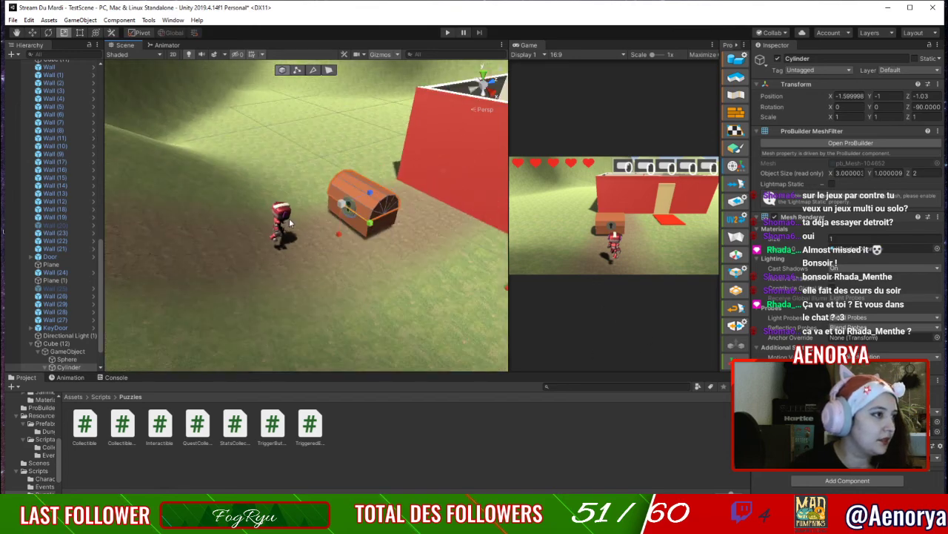
{"action": "middle_click_drag", "start_coordinate": [356, 199], "coordinate": [234, 269]}
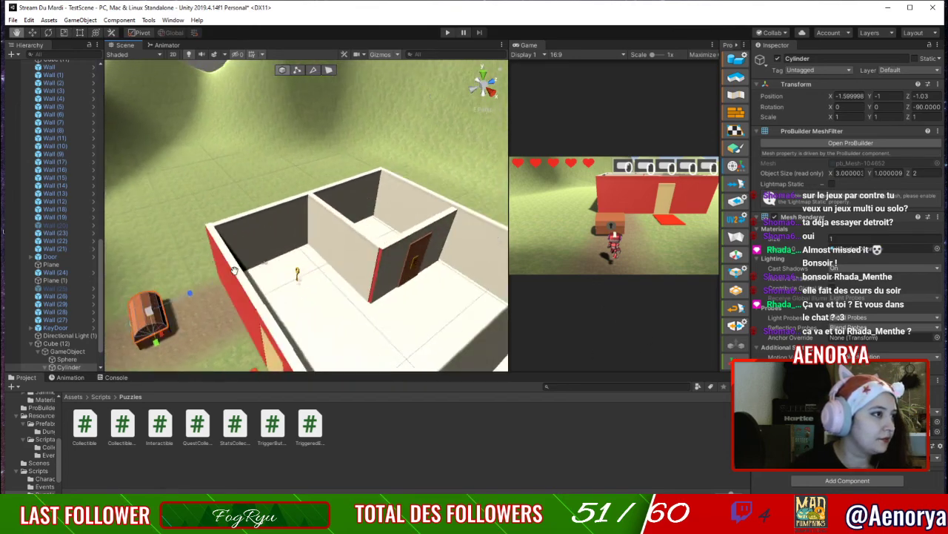
{"action": "left_click", "coordinate": [398, 259]}
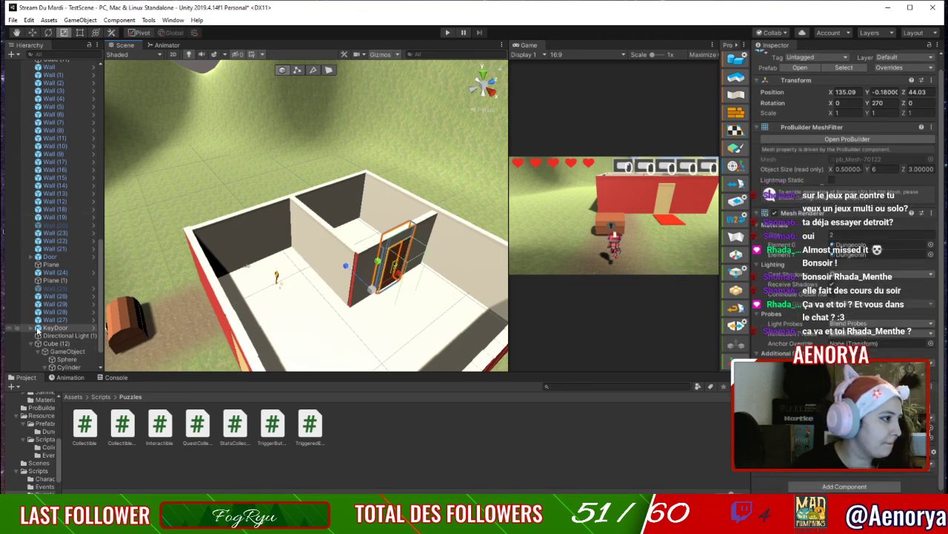
{"action": "left_click", "coordinate": [34, 327]}
{"action": "left_click", "coordinate": [46, 336]}
{"action": "left_click", "coordinate": [61, 351]}
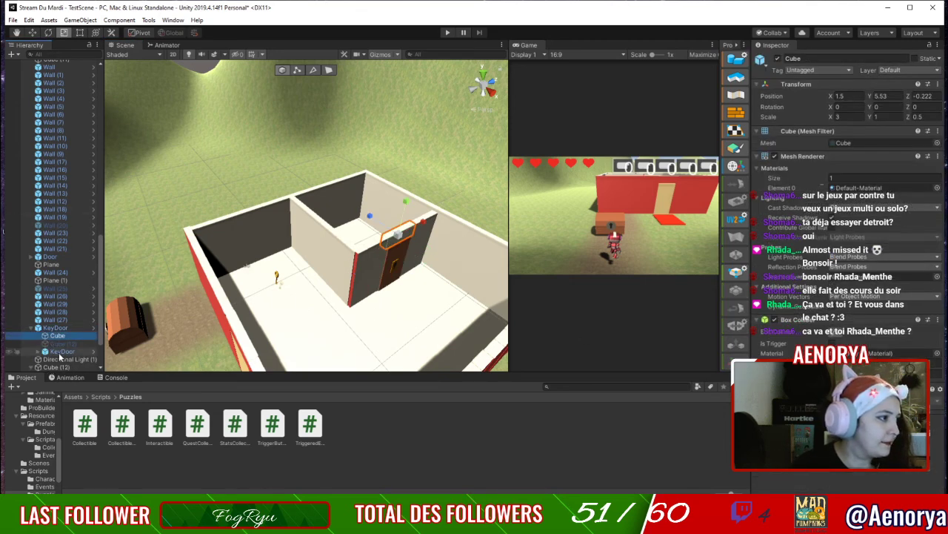
{"action": "middle_click_drag", "start_coordinate": [254, 325], "coordinate": [352, 205]}
Add the script component that takes a QuestCollectibleData to the chest's Cube (12) and assign Silver Key to it.
{"action": "left_click", "coordinate": [212, 206]}
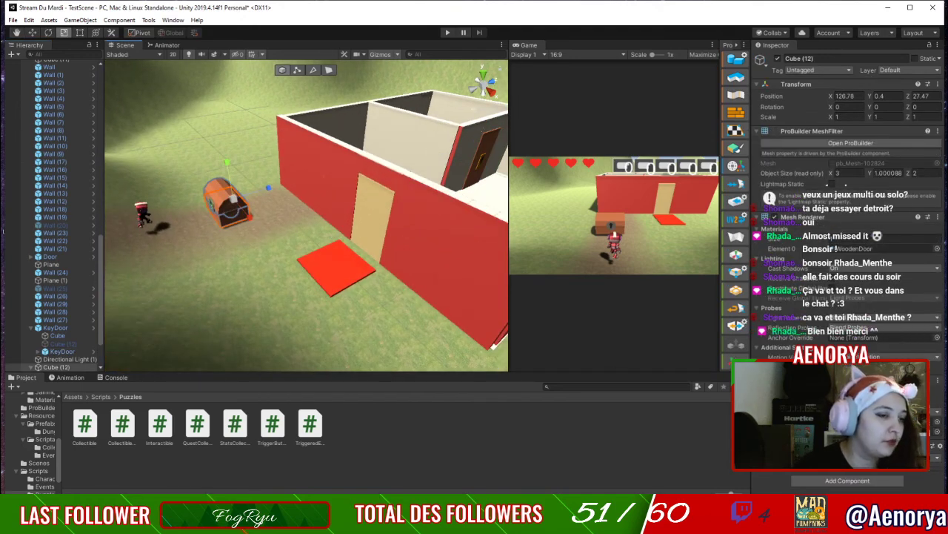
{"action": "left_click", "coordinate": [864, 482]}
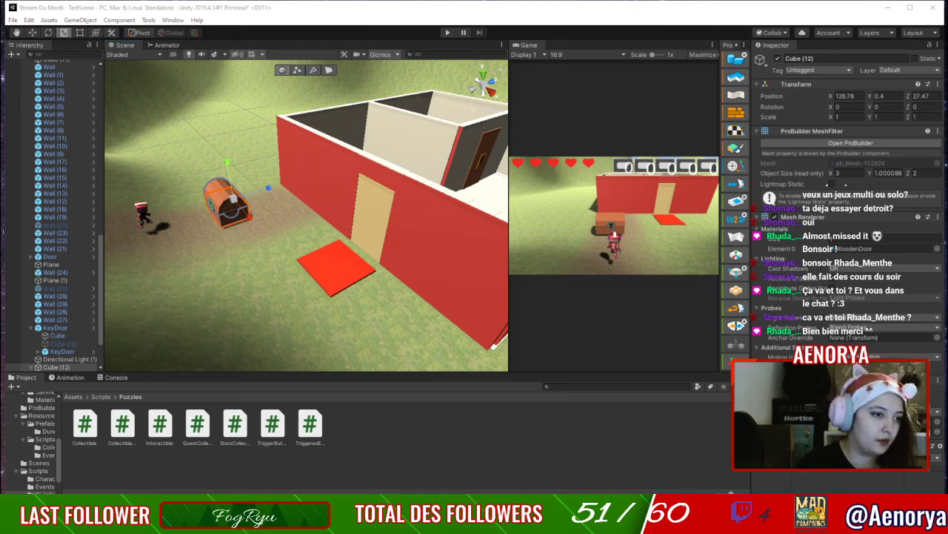
{"action": "left_click", "coordinate": [854, 390]}
{"action": "left_click", "coordinate": [924, 472]}
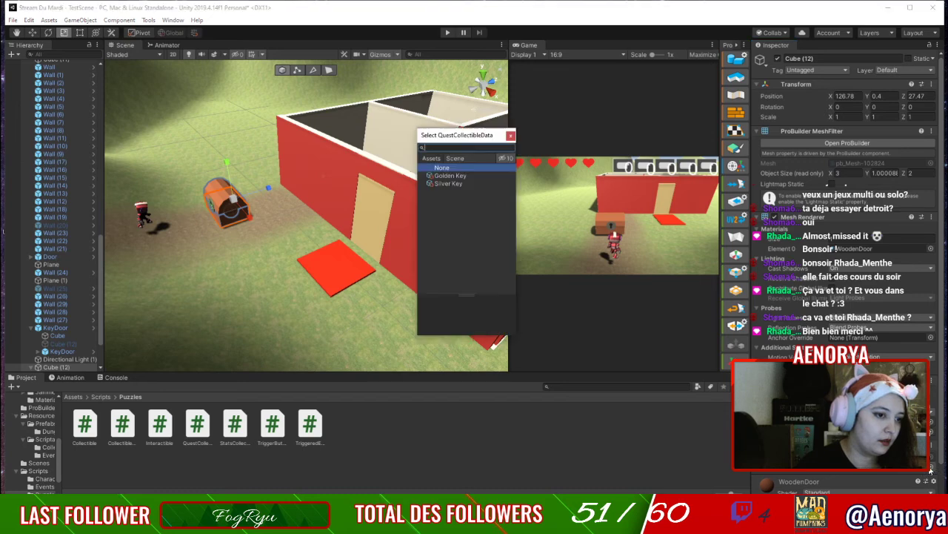
{"action": "left_click", "coordinate": [473, 183]}
{"action": "double_click", "coordinate": [472, 183]}
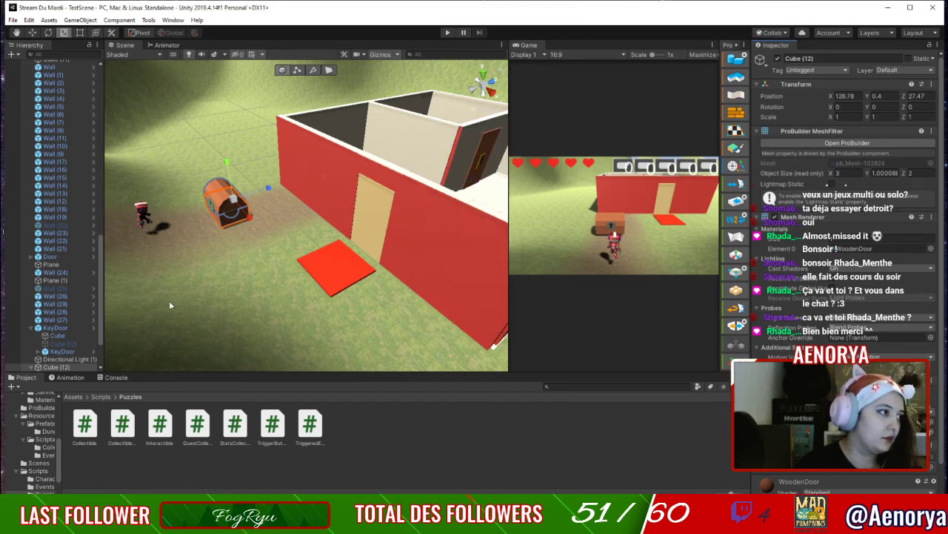
Place the Silver Key prefab from Assets/Resources/Prefabs into the scene on the ground near the chest.
{"action": "left_click", "coordinate": [73, 396]}
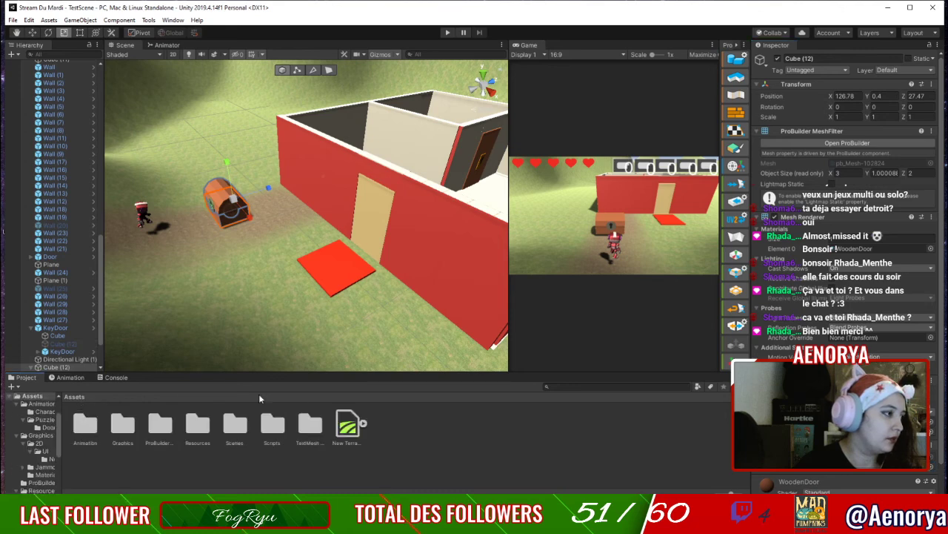
{"action": "double_click", "coordinate": [196, 426]}
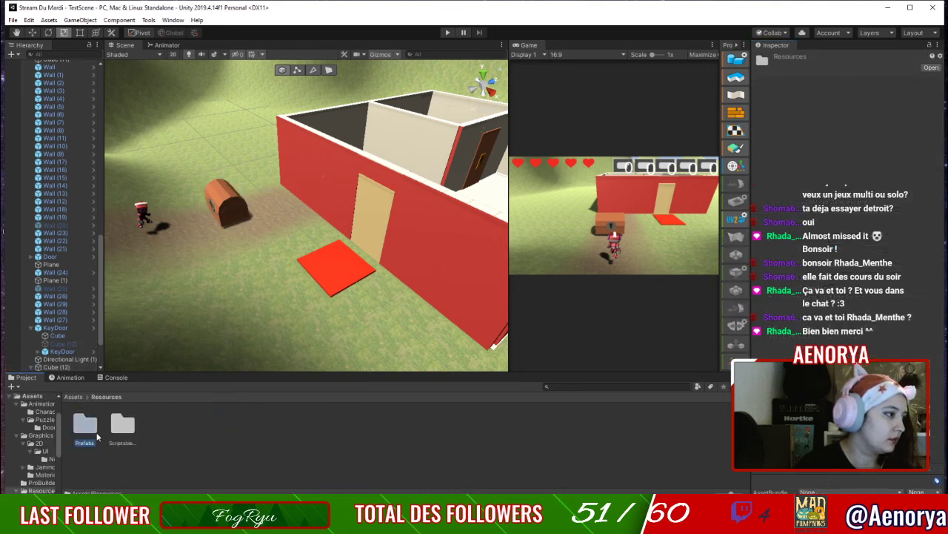
{"action": "double_click", "coordinate": [87, 427]}
{"action": "left_click_drag", "start_coordinate": [358, 432], "coordinate": [304, 246]}
Raise the Silver Key above the ground, move it to about X 133.73, Y 1.51, Z 23.63, and save the scene.
{"action": "key", "text": "f"}
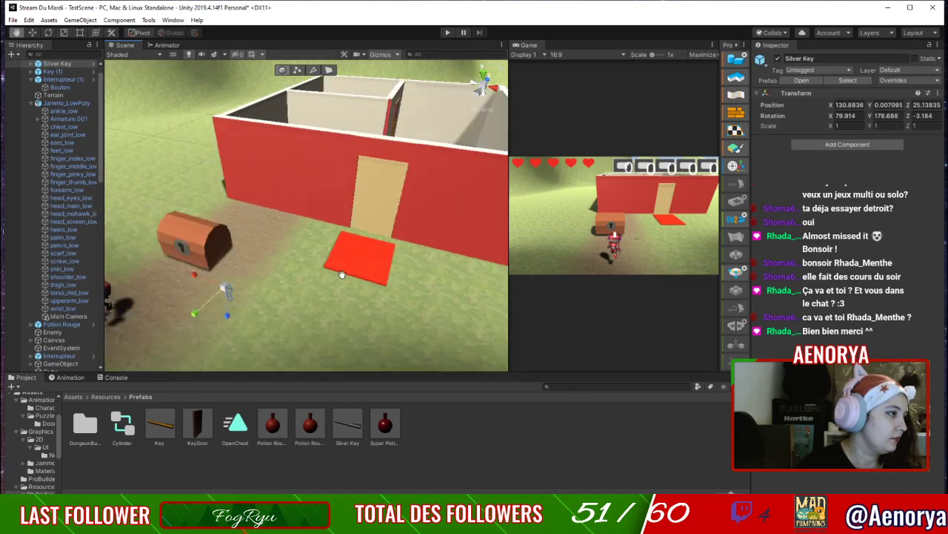
{"action": "middle_click_drag", "start_coordinate": [454, 249], "coordinate": [368, 196]}
{"action": "left_click_drag", "start_coordinate": [368, 196], "coordinate": [362, 231], "text": "alt"}
{"action": "key", "text": "w"}
{"action": "left_click_drag", "start_coordinate": [330, 141], "coordinate": [331, 103]}
{"action": "left_click_drag", "start_coordinate": [367, 143], "coordinate": [367, 220]}
{"action": "middle_click_drag", "start_coordinate": [357, 148], "coordinate": [298, 238]}
{"action": "left_click_drag", "start_coordinate": [377, 116], "coordinate": [277, 162]}
{"action": "key", "text": "ctrl+s"}
Try adding another component to the chest's Cube (12).
{"action": "scroll", "coordinate": [290, 190], "scroll_direction": "up", "scroll_amount": 4}
{"action": "scroll", "coordinate": [289, 191], "scroll_direction": "down", "scroll_amount": 9}
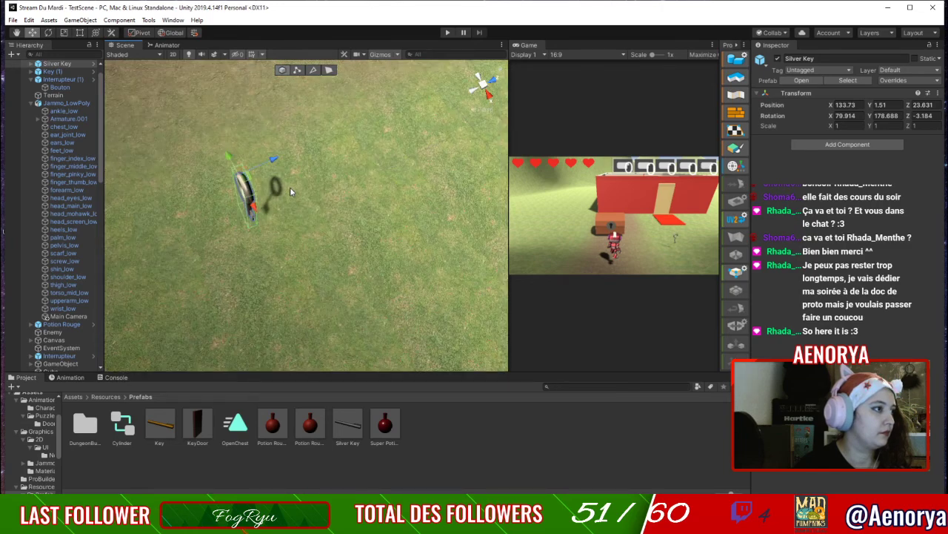
{"action": "middle_click_drag", "start_coordinate": [290, 191], "coordinate": [378, 271]}
{"action": "left_click", "coordinate": [471, 195]}
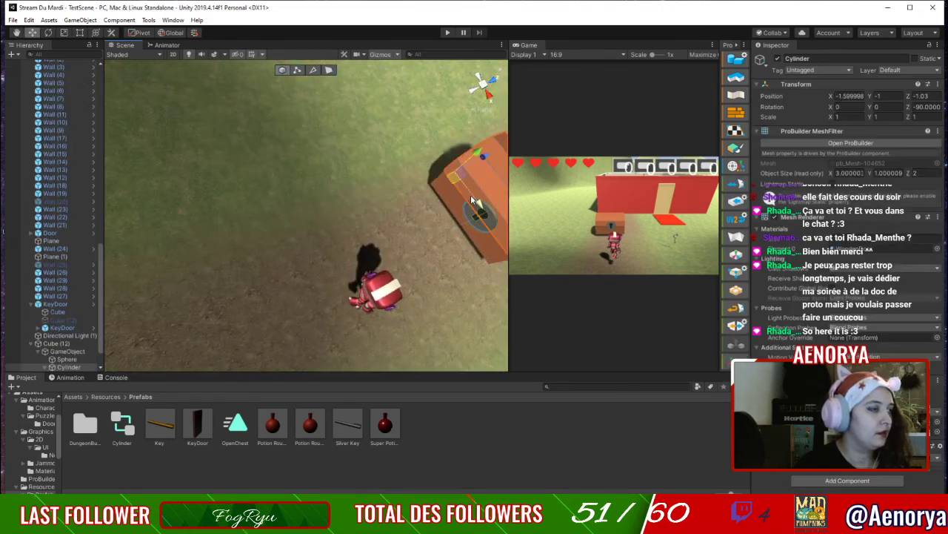
{"action": "middle_click_drag", "start_coordinate": [483, 199], "coordinate": [462, 194]}
{"action": "right_click_drag", "start_coordinate": [462, 194], "coordinate": [504, 159]}
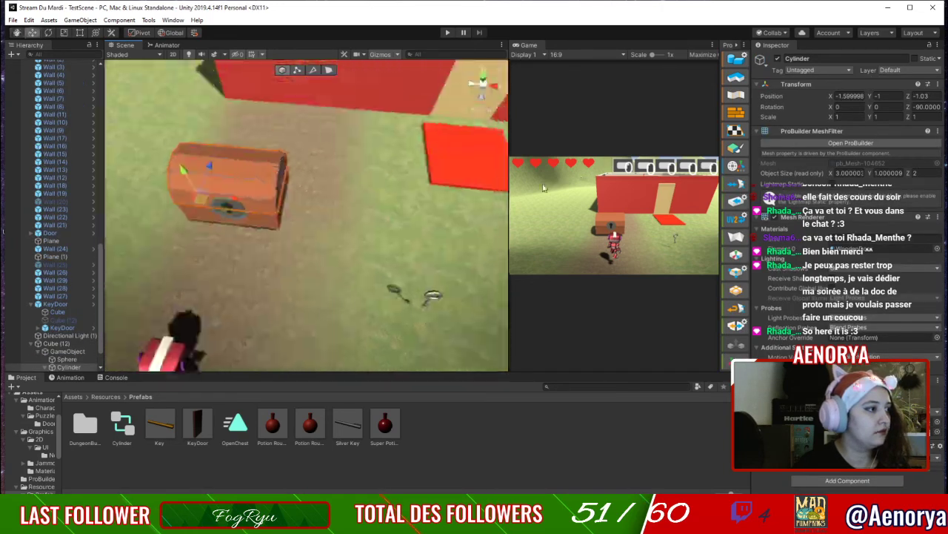
{"action": "left_click", "coordinate": [89, 343]}
{"action": "middle_click_drag", "start_coordinate": [225, 247], "coordinate": [245, 246]}
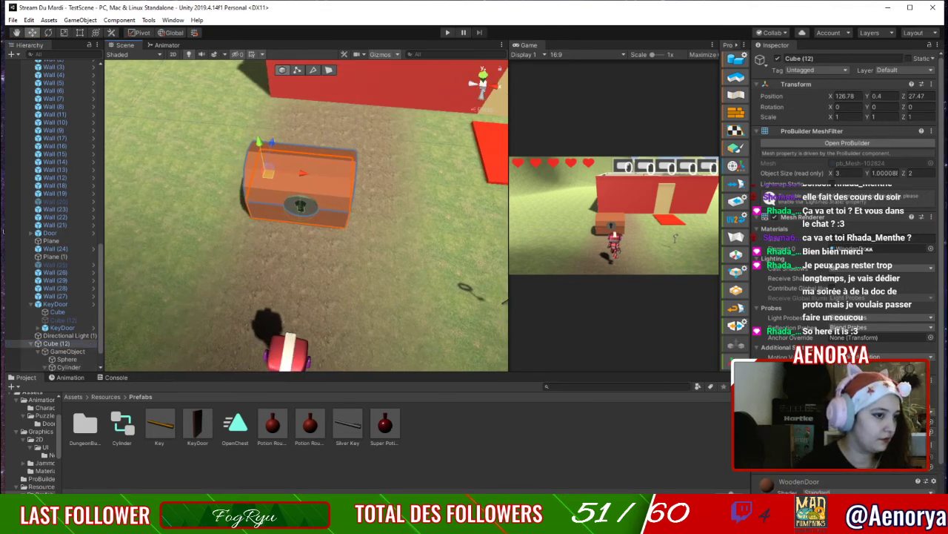
{"action": "left_click", "coordinate": [934, 384]}
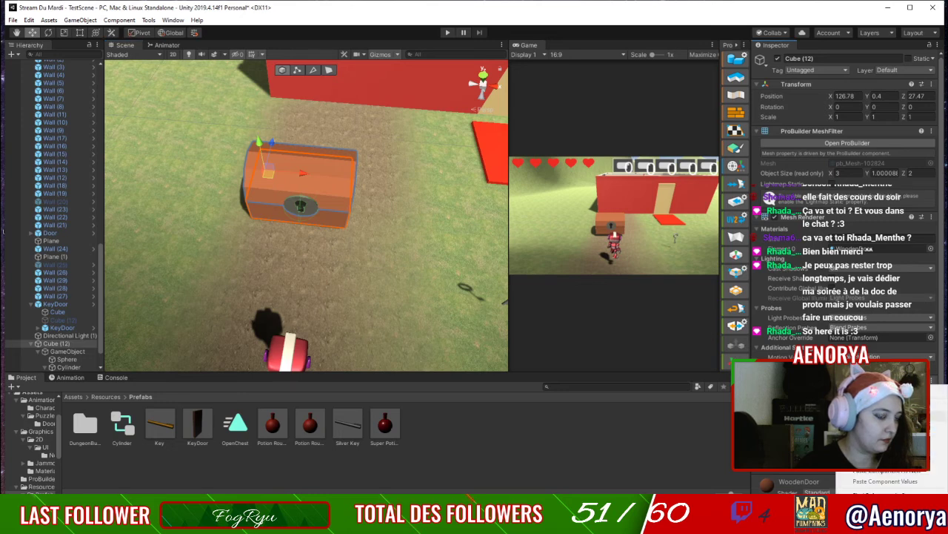
{"action": "left_click", "coordinate": [889, 460]}
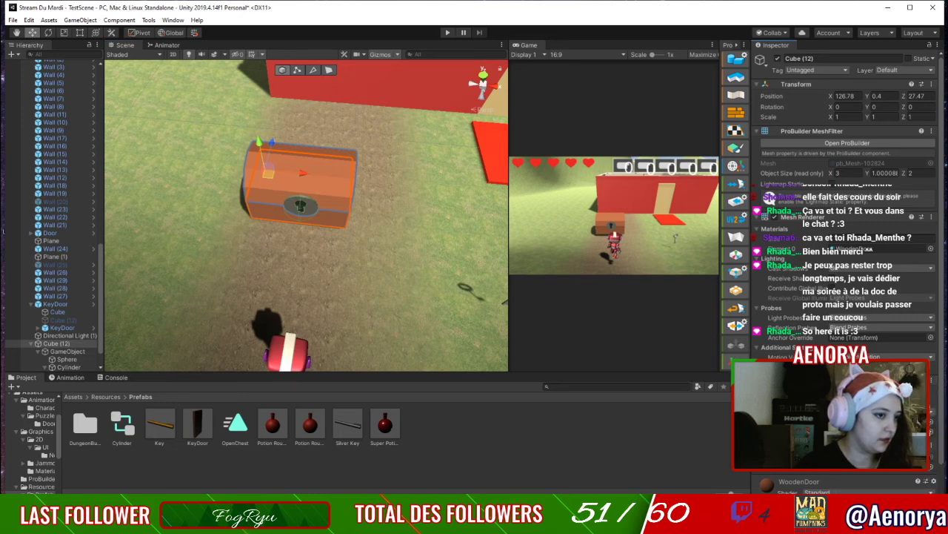
{"action": "scroll", "coordinate": [875, 452], "scroll_direction": "down", "scroll_amount": 3}
{"action": "left_click", "coordinate": [847, 486]}
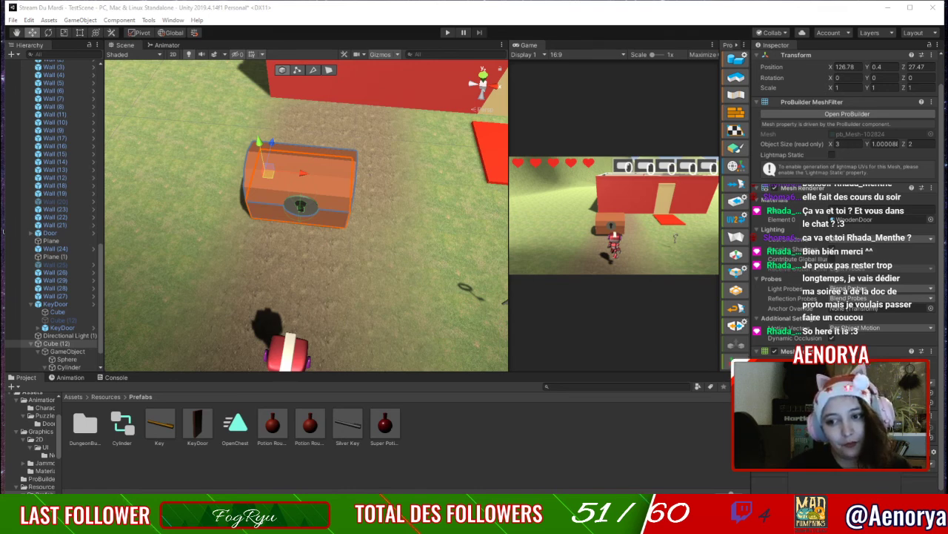
{"action": "left_click", "coordinate": [847, 415]}
{"action": "left_click", "coordinate": [723, 487]}
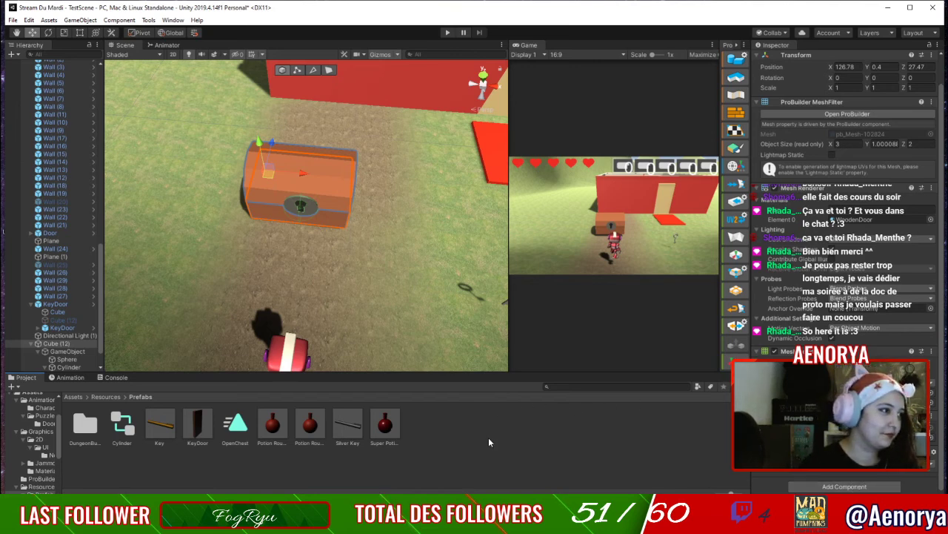
{"action": "scroll", "coordinate": [378, 357], "scroll_direction": "down", "scroll_amount": 3}
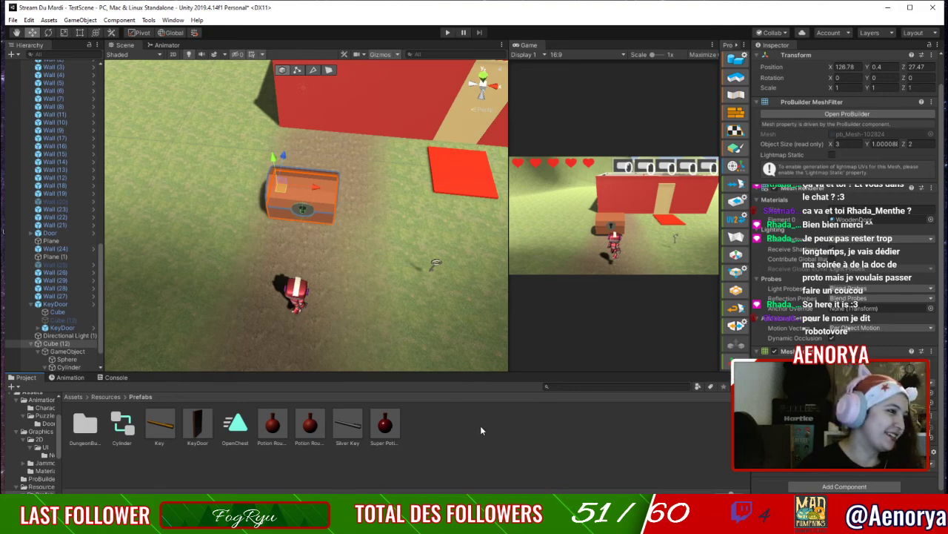
{"action": "right_click_drag", "start_coordinate": [407, 291], "coordinate": [391, 250]}
{"action": "middle_click_drag", "start_coordinate": [391, 250], "coordinate": [371, 209]}
{"action": "left_click_drag", "start_coordinate": [371, 210], "coordinate": [382, 237], "text": "alt"}
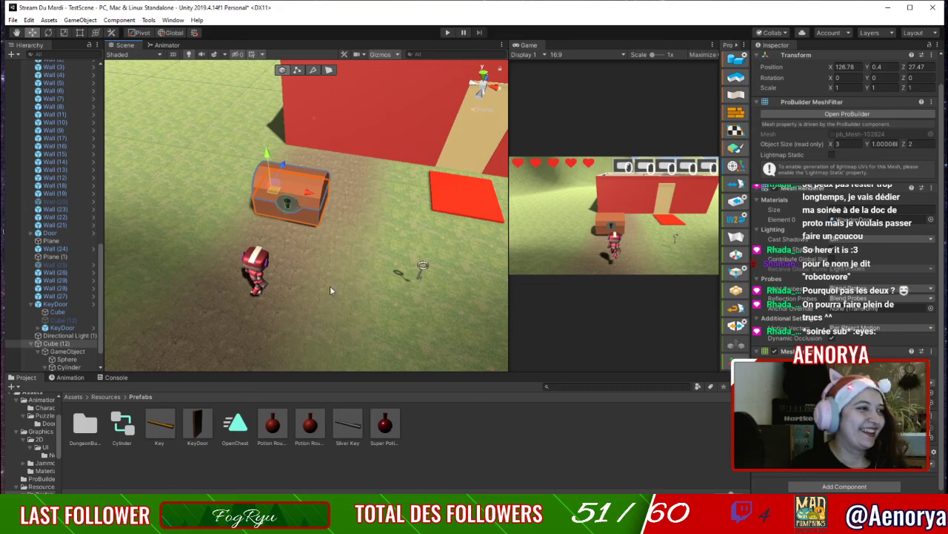
{"action": "mouse_move", "coordinate": [413, 253]}
{"action": "middle_mouse_down"}
{"action": "mouse_move", "coordinate": [360, 315]}
{"action": "mouse_move", "coordinate": [461, 268]}
{"action": "mouse_move", "coordinate": [393, 274]}
{"action": "mouse_move", "coordinate": [410, 251]}
{"action": "middle_mouse_up"}
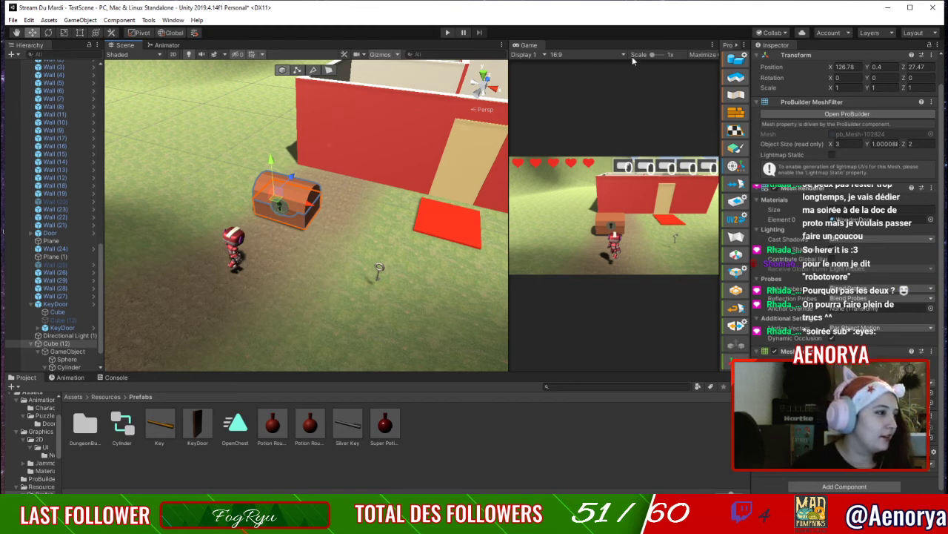
{"action": "middle_click_drag", "start_coordinate": [380, 212], "coordinate": [393, 210]}
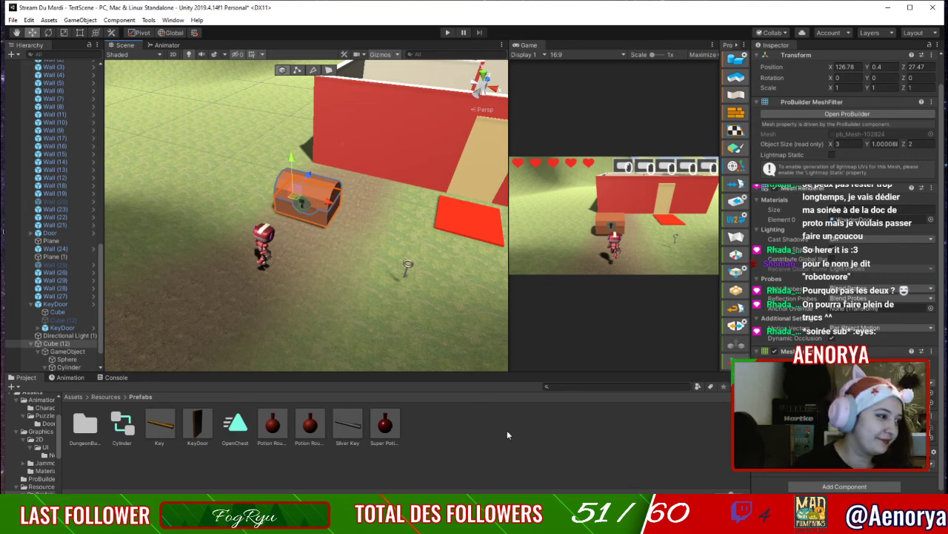
{"action": "middle_click_drag", "start_coordinate": [334, 191], "coordinate": [341, 211]}
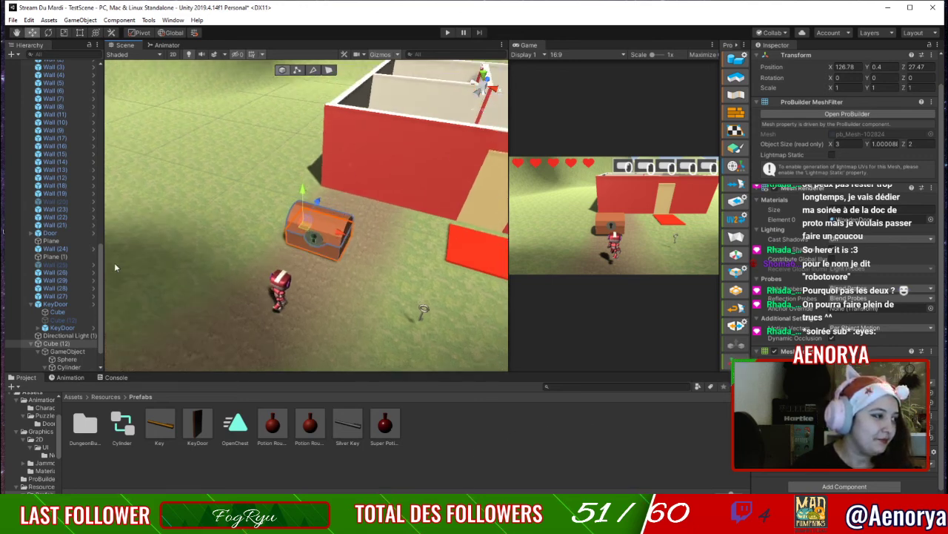
Add a box collider to the chest's Cube (12).
{"action": "right_click", "coordinate": [59, 343]}
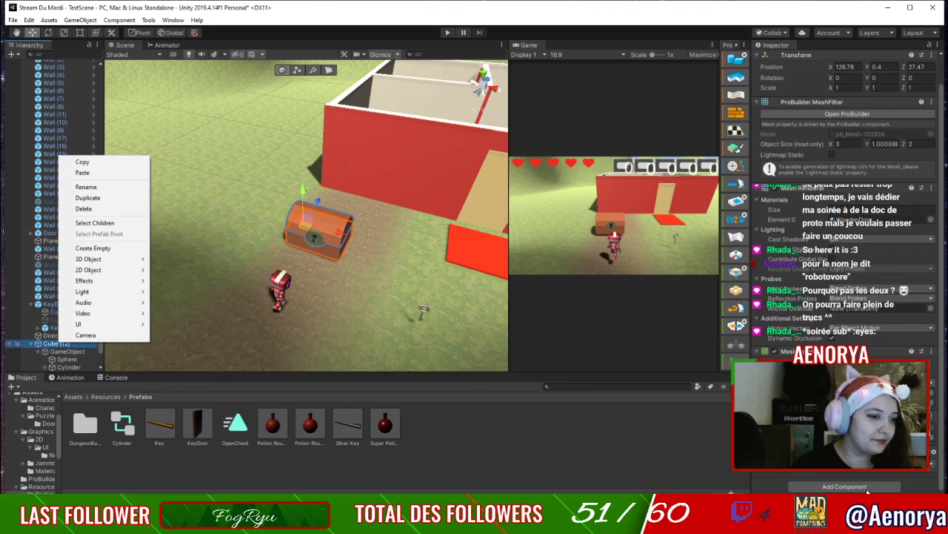
{"action": "left_click", "coordinate": [844, 486]}
{"action": "type", "text": "chest"}
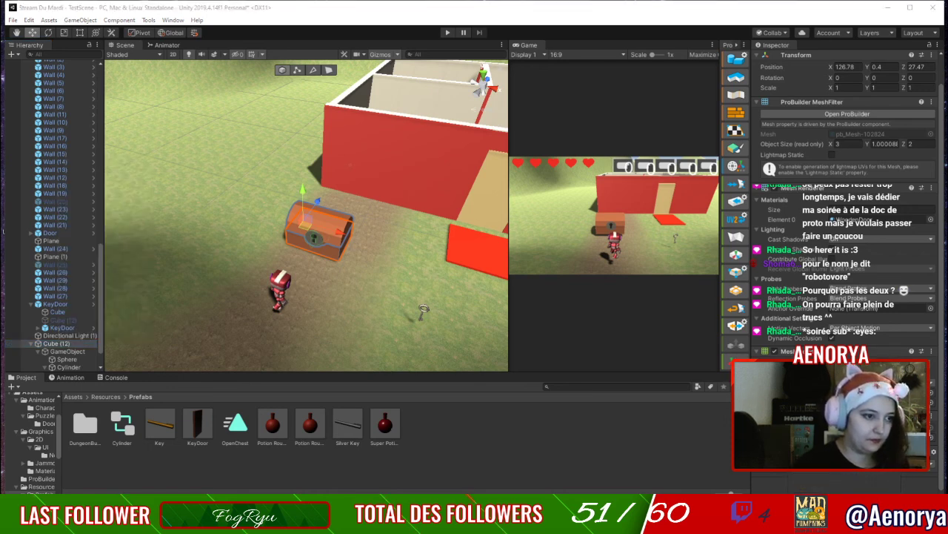
{"action": "key", "text": "Return"}
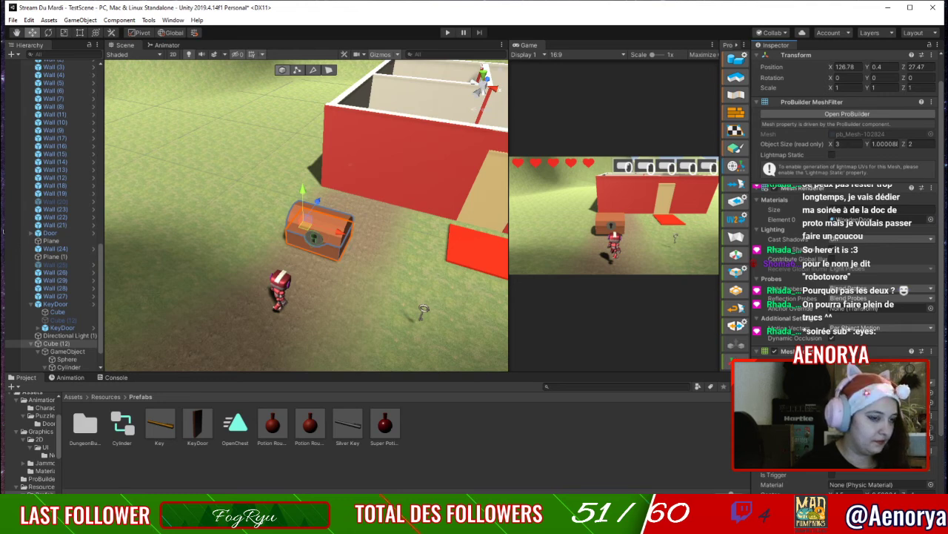
Reshape the box collider of Cube (12) so that it extends over the ground in front of the chest.
{"action": "left_click", "coordinate": [838, 463]}
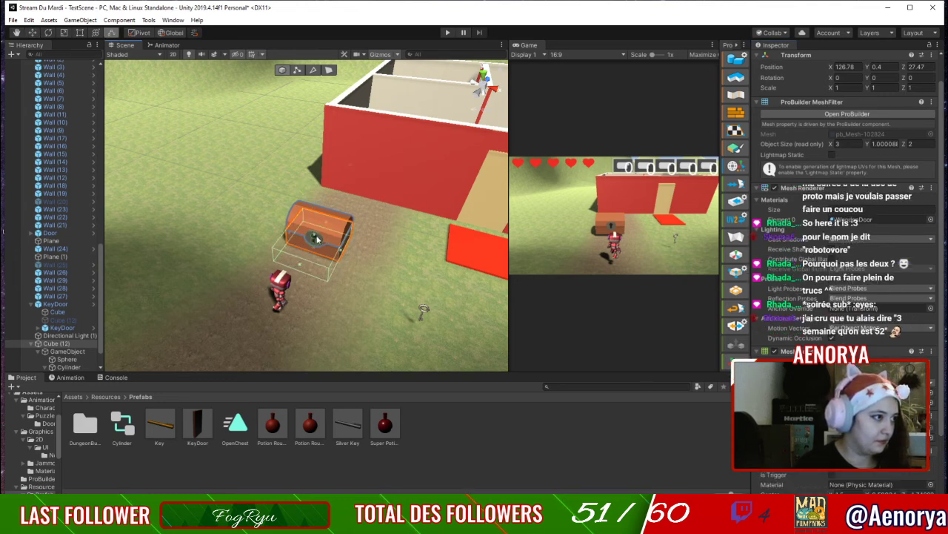
{"action": "left_click_drag", "start_coordinate": [324, 222], "coordinate": [314, 247]}
{"action": "right_click_drag", "start_coordinate": [466, 219], "coordinate": [407, 232]}
{"action": "left_click_drag", "start_coordinate": [406, 234], "coordinate": [243, 294], "text": "alt"}
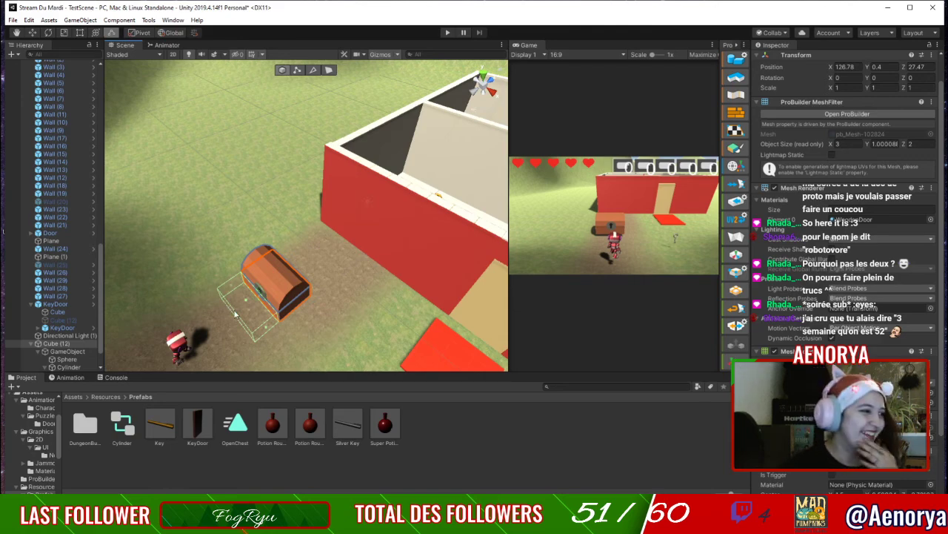
{"action": "left_click_drag", "start_coordinate": [237, 317], "coordinate": [231, 324]}
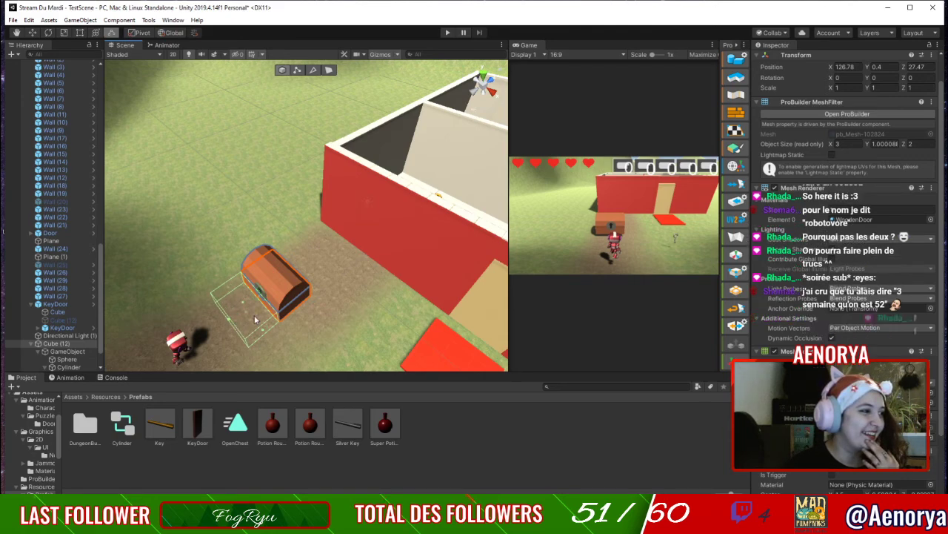
{"action": "right_click_drag", "start_coordinate": [230, 323], "coordinate": [310, 322]}
{"action": "middle_click_drag", "start_coordinate": [309, 321], "coordinate": [368, 303]}
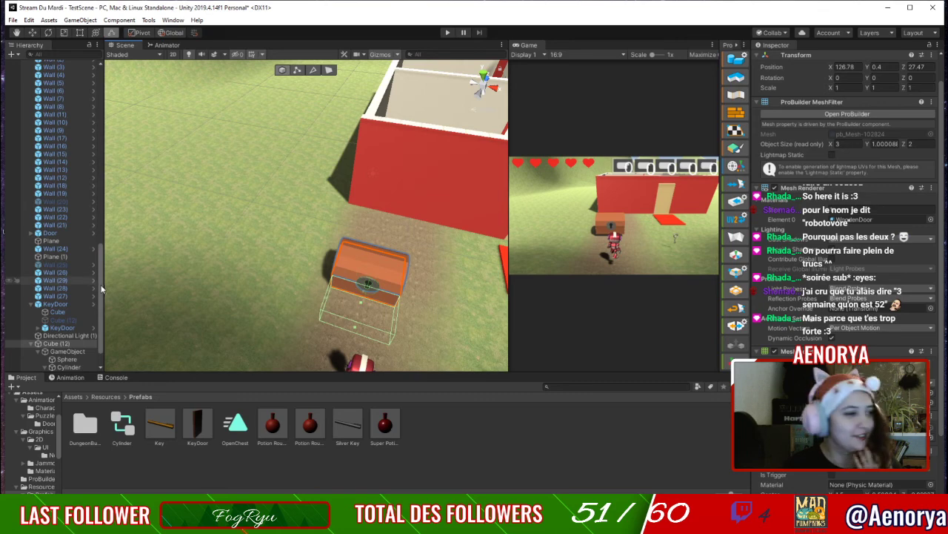
Run the scene briefly to check the chest's lid animation, and stop it.
{"action": "scroll", "coordinate": [393, 323], "scroll_direction": "up", "scroll_amount": 3}
{"action": "middle_click_drag", "start_coordinate": [406, 330], "coordinate": [393, 301]}
{"action": "right_click_drag", "start_coordinate": [392, 301], "coordinate": [385, 250]}
{"action": "mouse_move", "coordinate": [385, 249]}
{"action": "middle_mouse_down"}
{"action": "mouse_move", "coordinate": [358, 258]}
{"action": "mouse_move", "coordinate": [380, 250]}
{"action": "middle_mouse_up"}
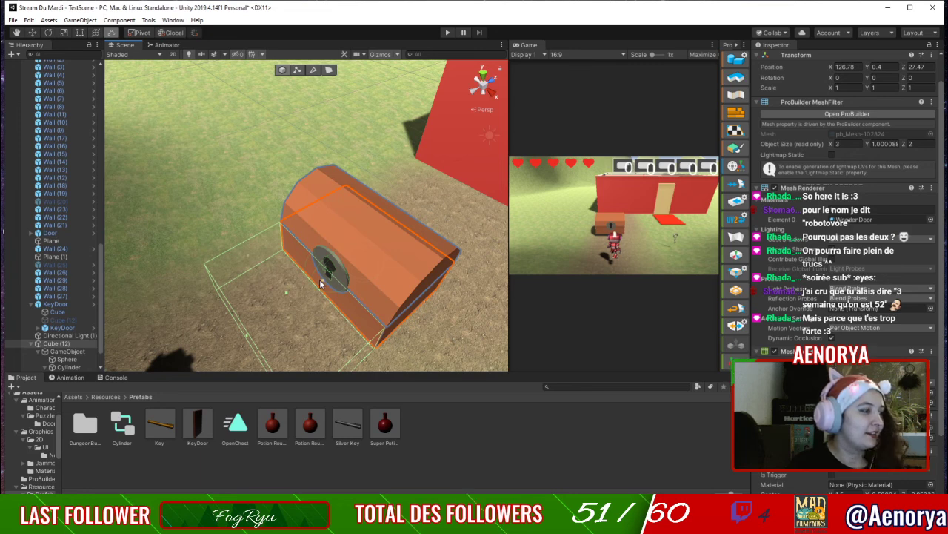
{"action": "left_click", "coordinate": [447, 32]}
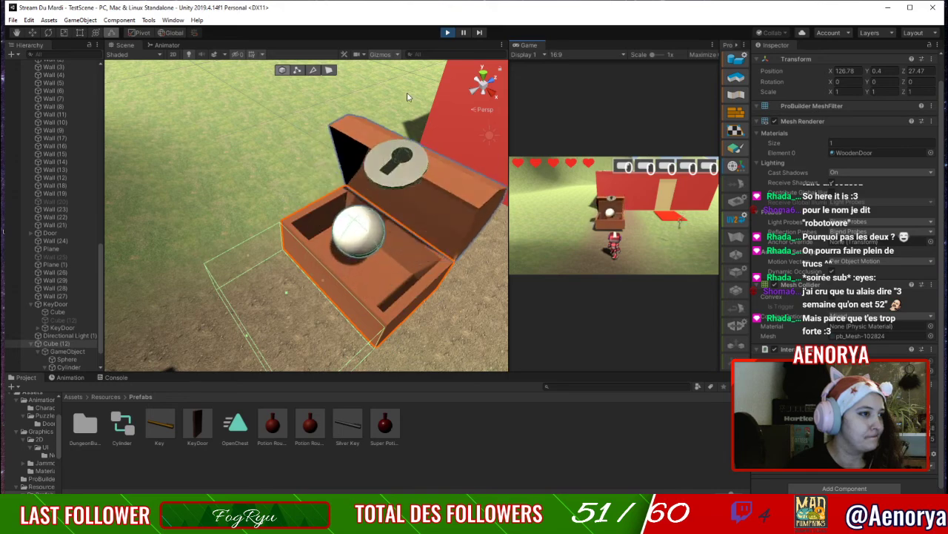
{"action": "left_click", "coordinate": [447, 33]}
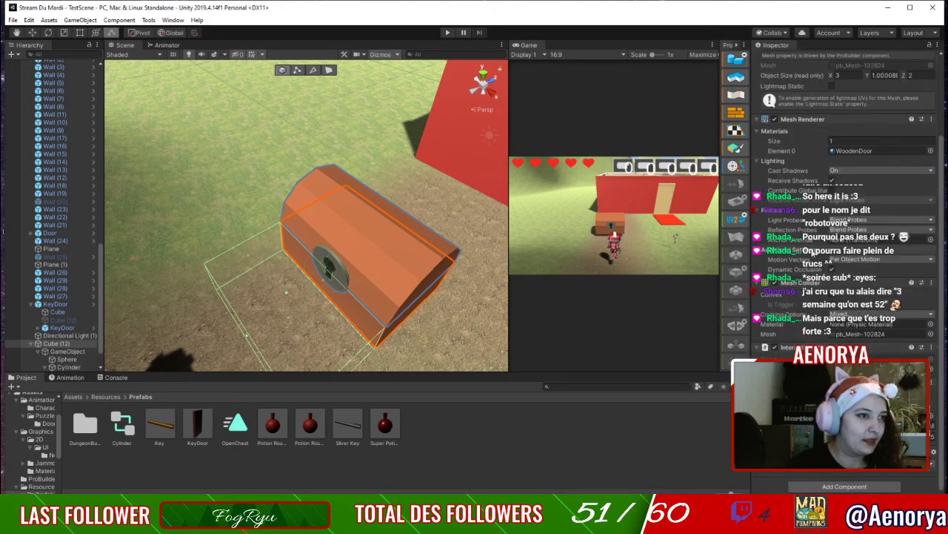
Open the Cylinder animator controller of the chest's GameObject, create an empty state and move OpenChest below Entry.
{"action": "left_click", "coordinate": [34, 353]}
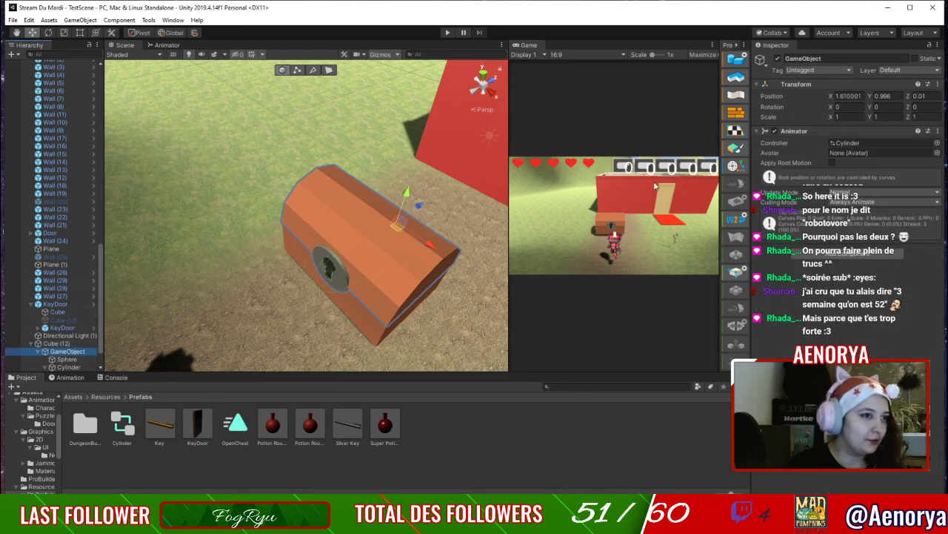
{"action": "double_click", "coordinate": [854, 142]}
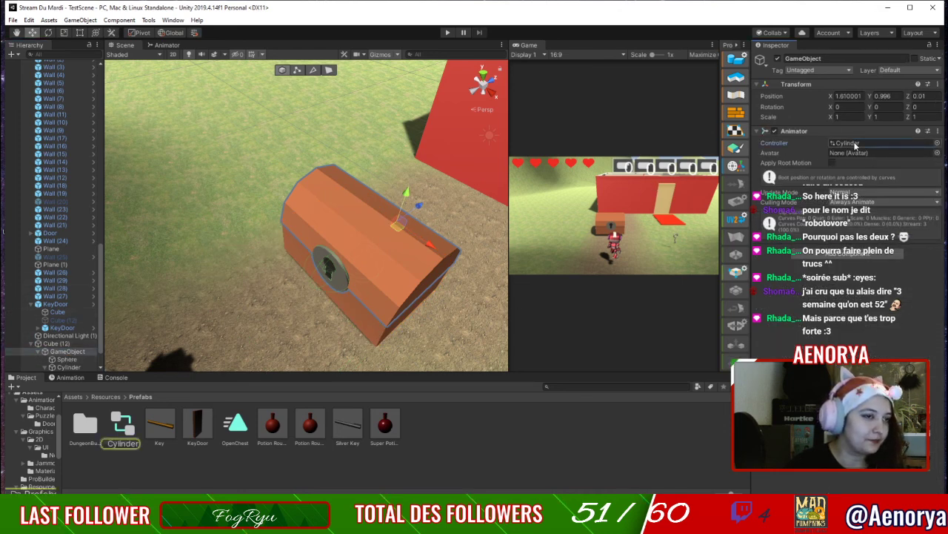
{"action": "scroll", "coordinate": [298, 237], "scroll_direction": "up", "scroll_amount": 5}
{"action": "right_click", "coordinate": [299, 237]}
{"action": "left_click", "coordinate": [293, 220]}
{"action": "middle_click_drag", "start_coordinate": [300, 226], "coordinate": [454, 238]}
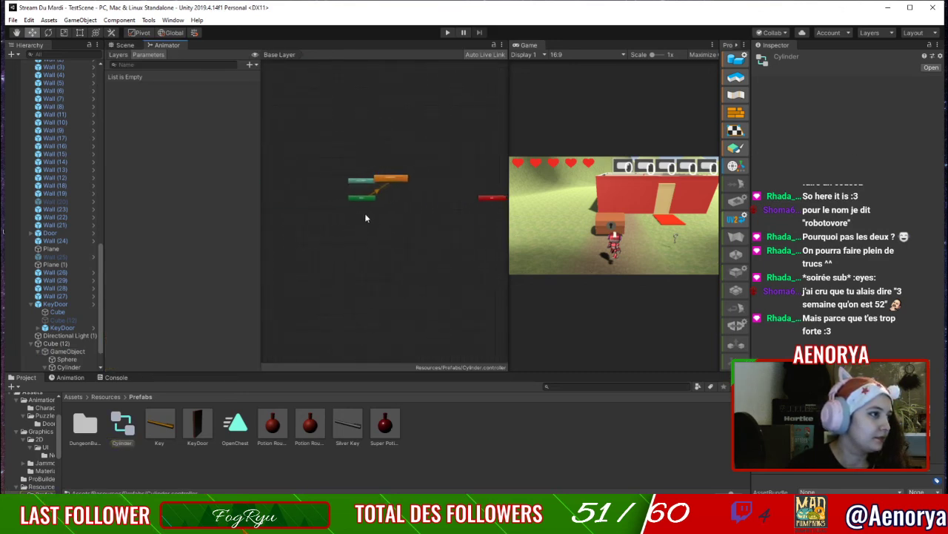
{"action": "right_click", "coordinate": [402, 202]}
{"action": "mouse_move", "coordinate": [490, 206]}
{"action": "left_click", "coordinate": [544, 209]}
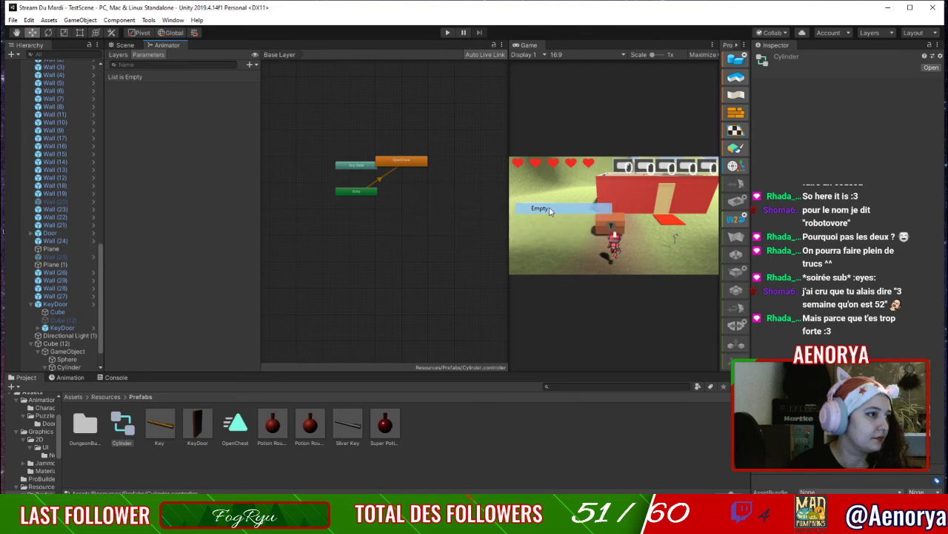
{"action": "left_click_drag", "start_coordinate": [415, 165], "coordinate": [366, 237]}
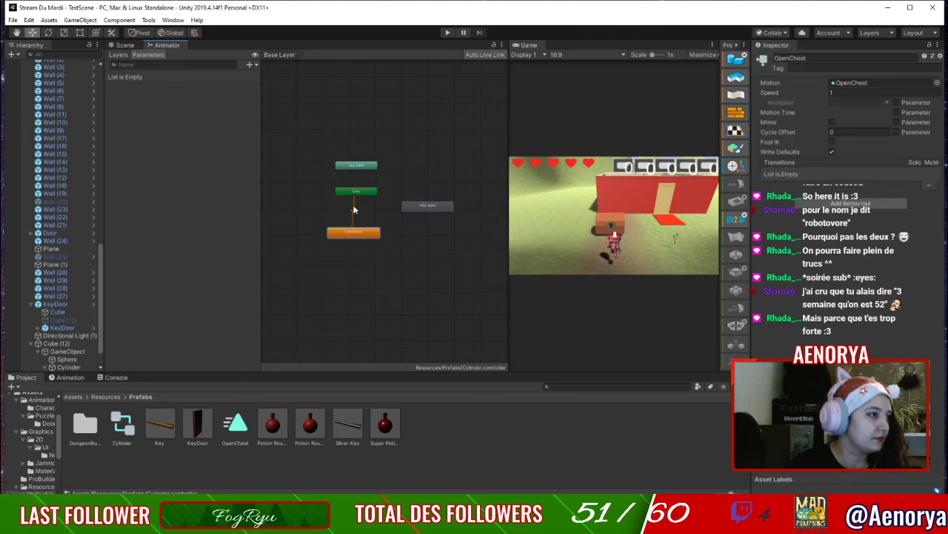
{"action": "right_click", "coordinate": [370, 195]}
{"action": "key", "text": "Escape"}
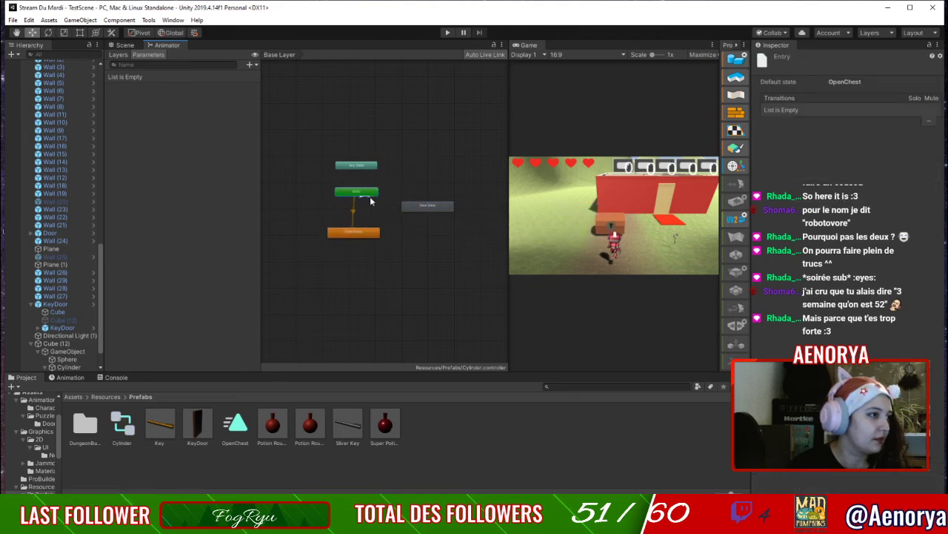
{"action": "right_click", "coordinate": [372, 199]}
{"action": "left_click", "coordinate": [421, 215]}
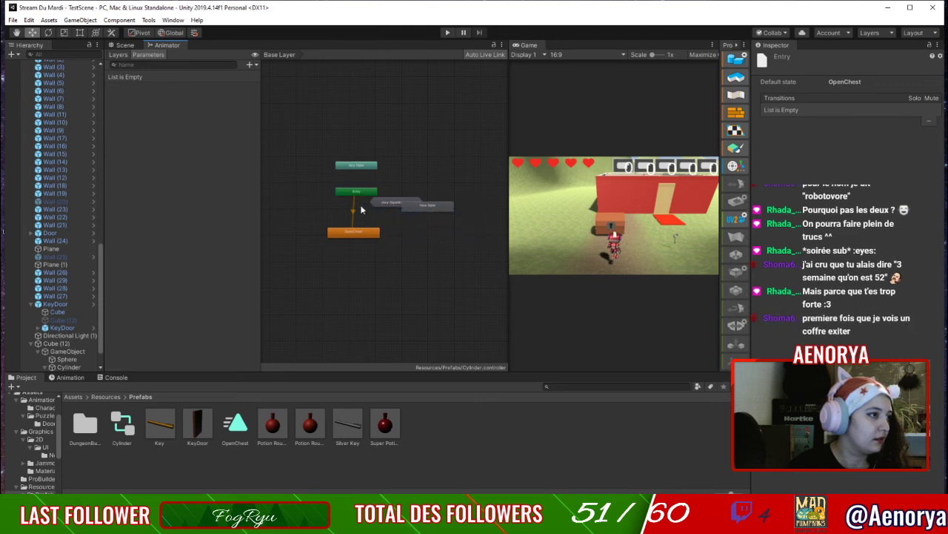
{"action": "left_click", "coordinate": [386, 206]}
{"action": "key", "text": "Delete"}
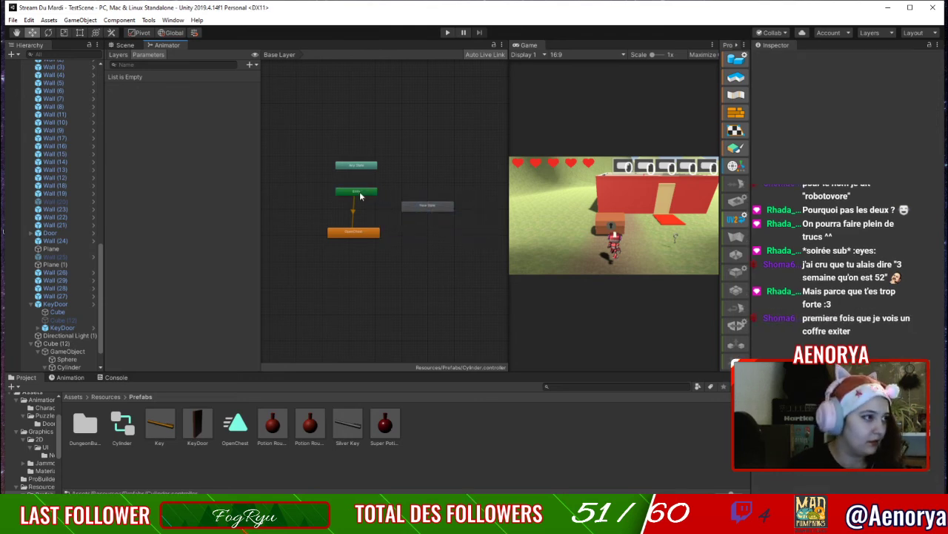
Make New State the default state reached from Entry and place the OpenChest state beside Any State.
{"action": "right_click", "coordinate": [359, 192]}
{"action": "left_click", "coordinate": [438, 210]}
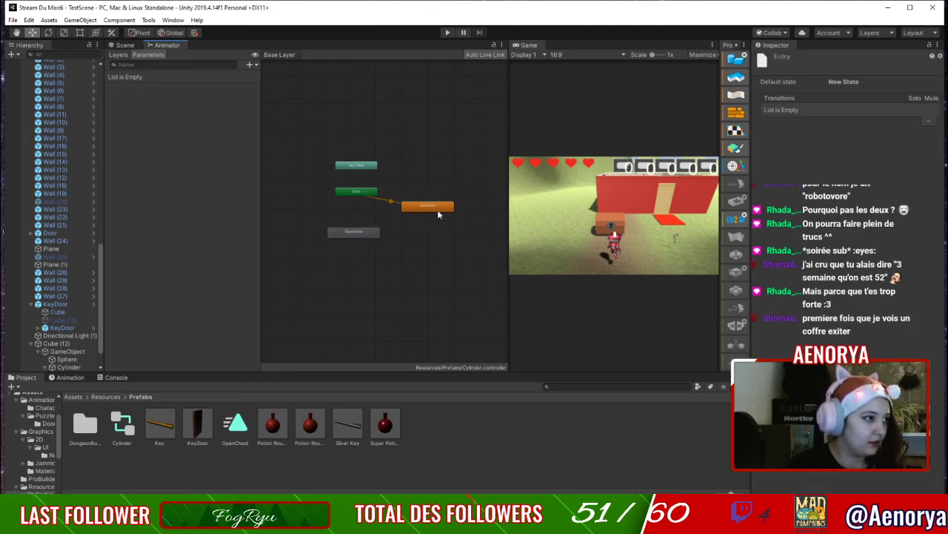
{"action": "left_click_drag", "start_coordinate": [356, 241], "coordinate": [439, 168]}
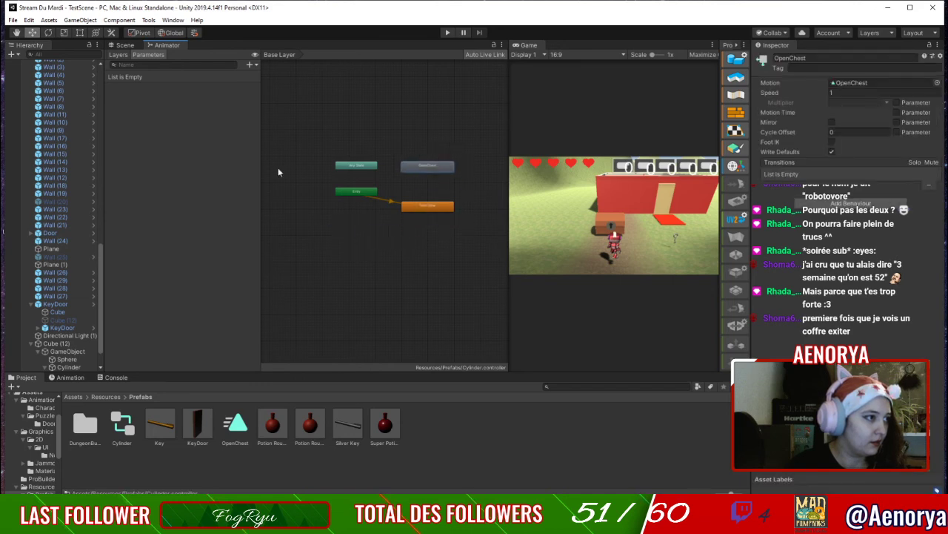
Create a transition from Any State to the OpenChest state.
{"action": "left_click", "coordinate": [337, 168]}
{"action": "right_click", "coordinate": [342, 162]}
{"action": "left_click", "coordinate": [356, 171]}
{"action": "left_click", "coordinate": [426, 166]}
Disable Loop Time on the OpenChest animation clip used by the OpenChest state.
{"action": "left_click", "coordinate": [424, 168]}
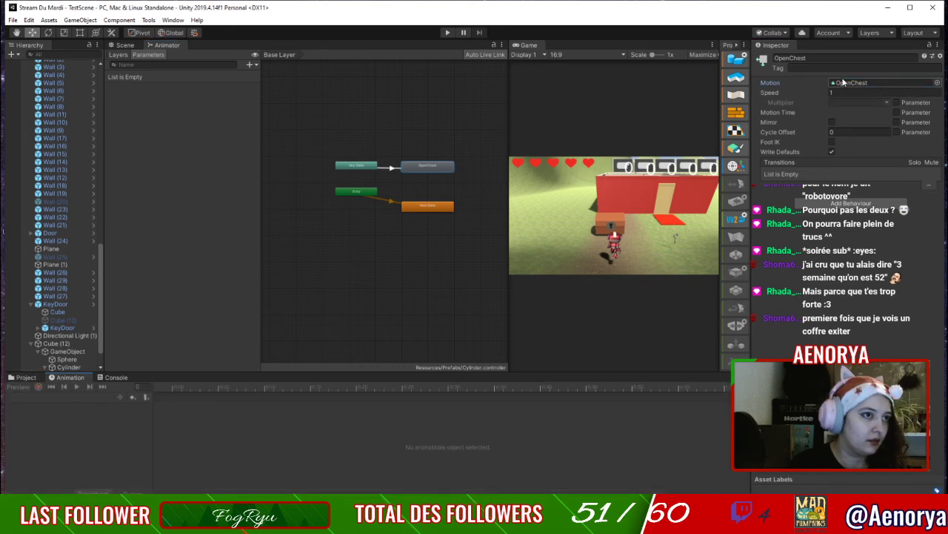
{"action": "left_click", "coordinate": [25, 377]}
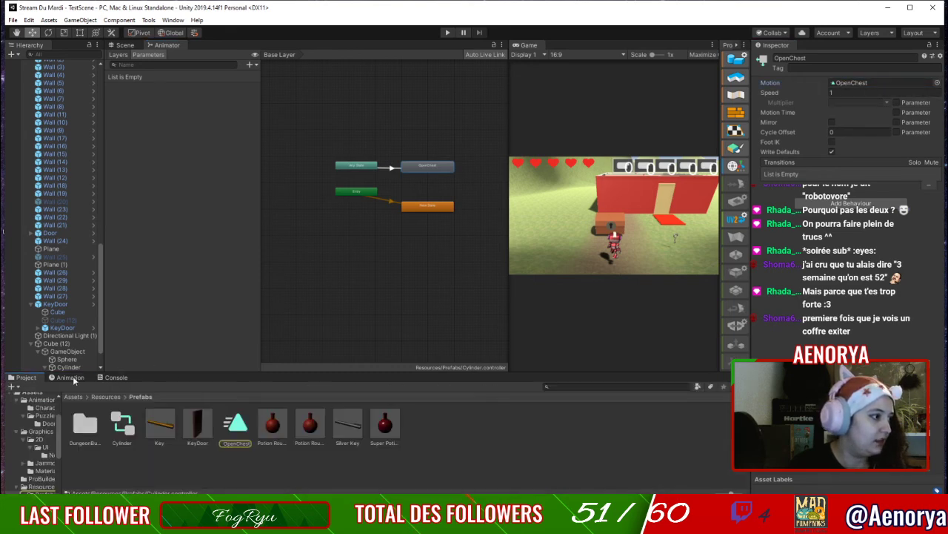
{"action": "left_click", "coordinate": [235, 424]}
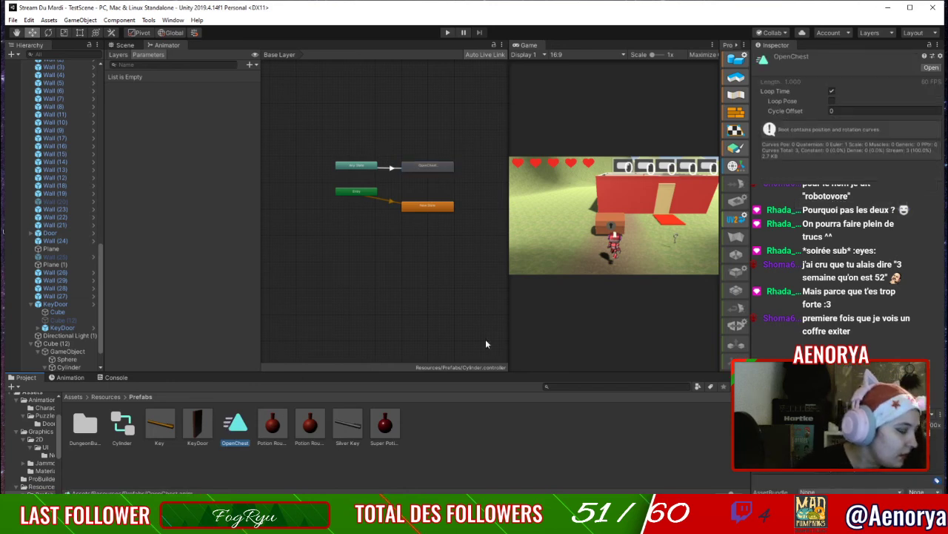
{"action": "left_click", "coordinate": [832, 92]}
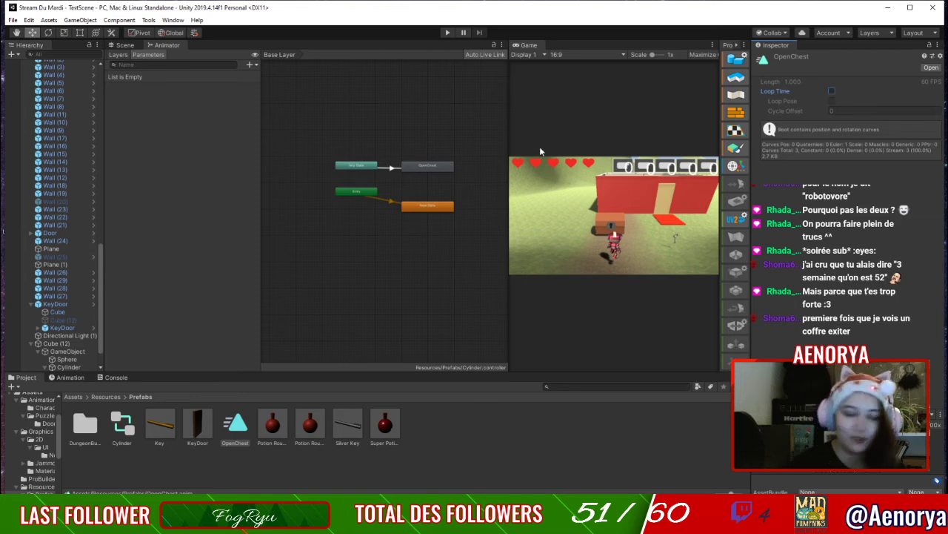
Playtest the scene by walking the character to the silver key and back to the chest, and stop the run.
{"action": "left_click", "coordinate": [123, 46]}
{"action": "middle_click_drag", "start_coordinate": [352, 282], "coordinate": [370, 272]}
{"action": "scroll", "coordinate": [354, 261], "scroll_direction": "down", "scroll_amount": 2}
{"action": "scroll", "coordinate": [354, 261], "scroll_direction": "up", "scroll_amount": 2}
{"action": "scroll", "coordinate": [355, 261], "scroll_direction": "down", "scroll_amount": 1}
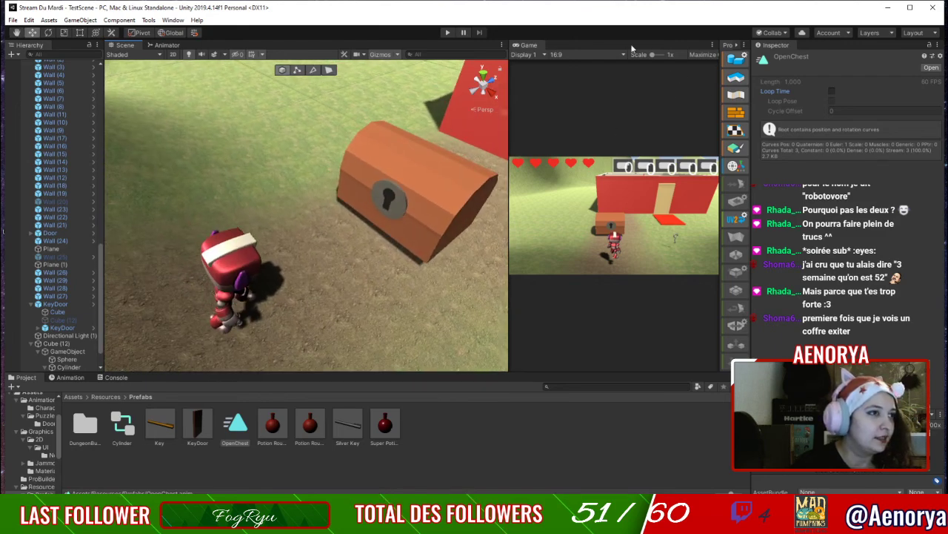
{"action": "left_click", "coordinate": [446, 33]}
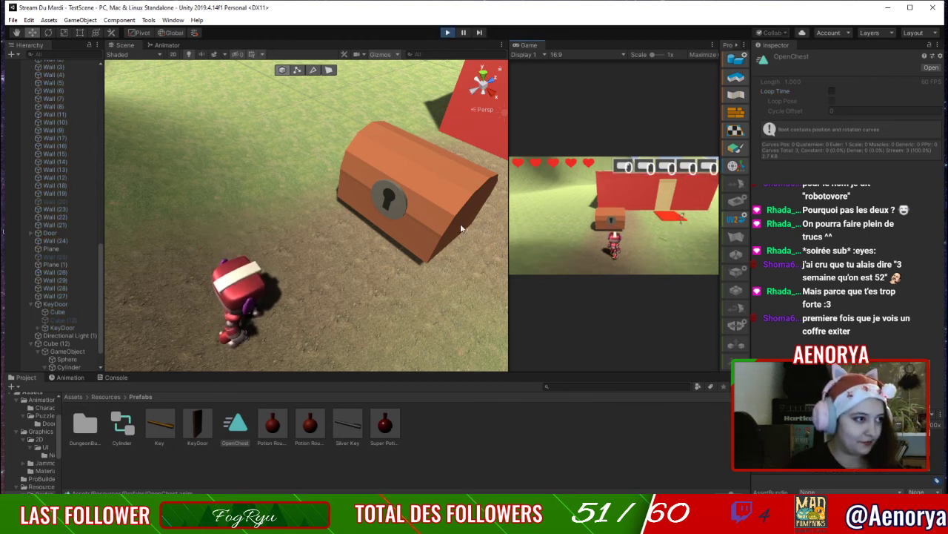
{"action": "left_click", "coordinate": [447, 264]}
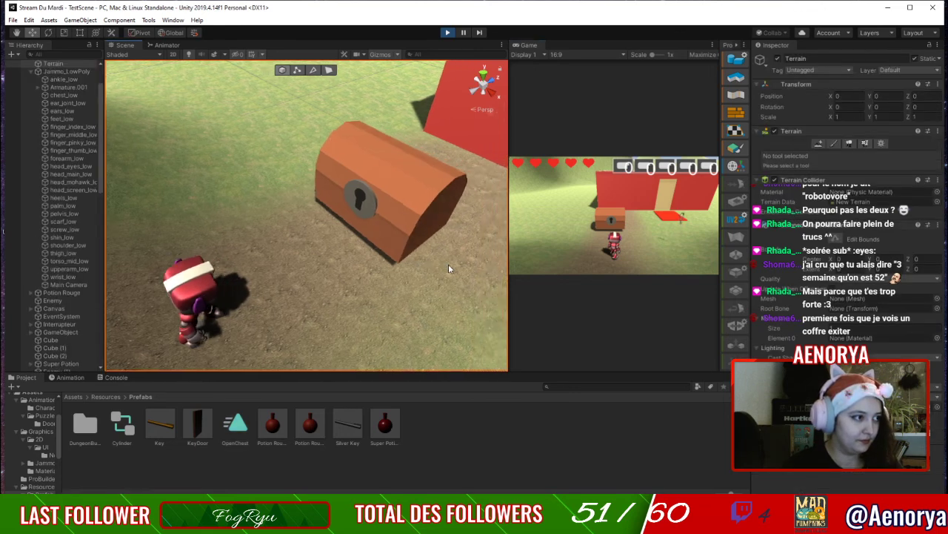
{"action": "key", "text": "Up"}
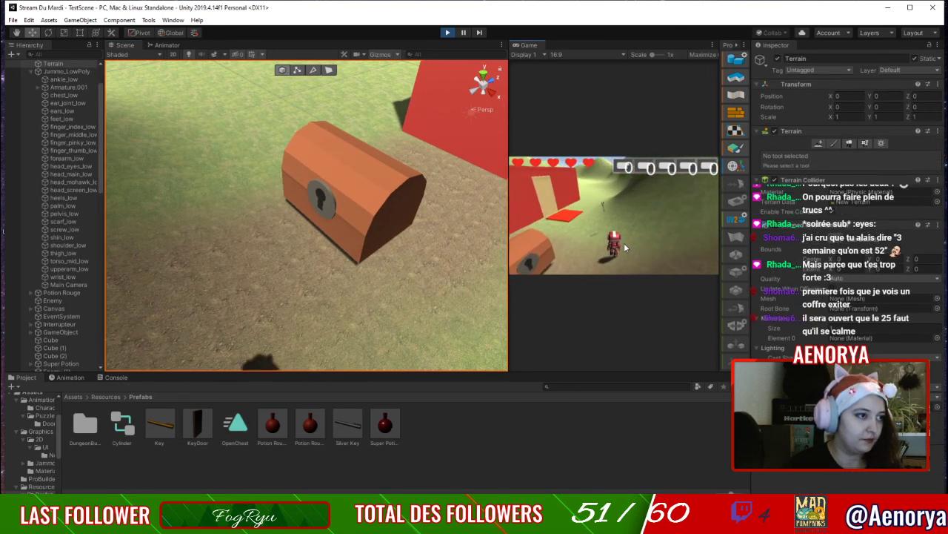
{"action": "key", "text": "Left"}
{"action": "key", "text": "Up"}
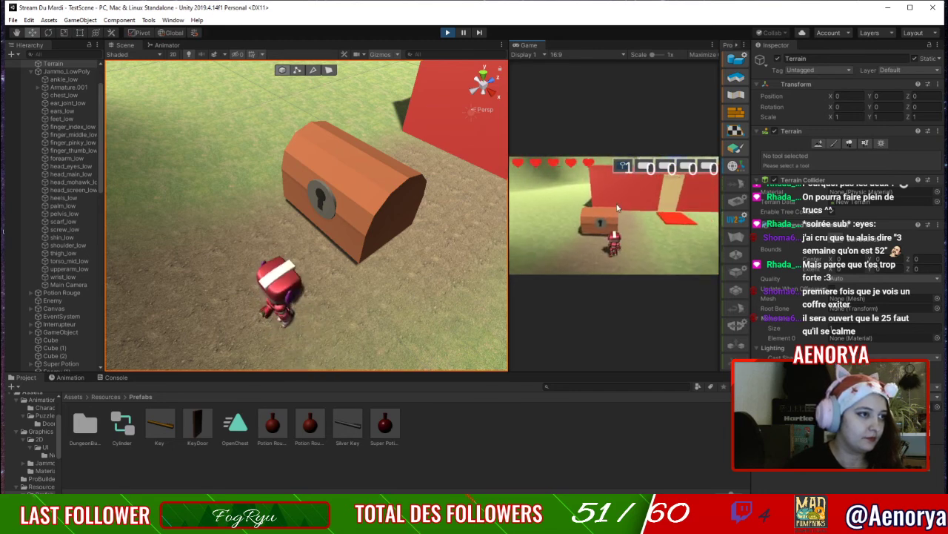
{"action": "left_click", "coordinate": [447, 33]}
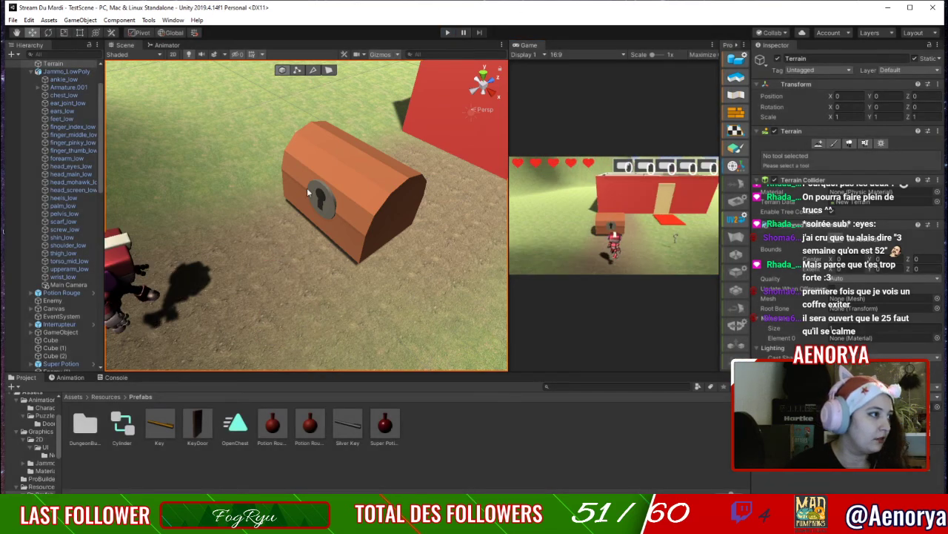
Select the chest's root object Cube (12) and inspect the settings of its Interactible component.
{"action": "left_click", "coordinate": [321, 201]}
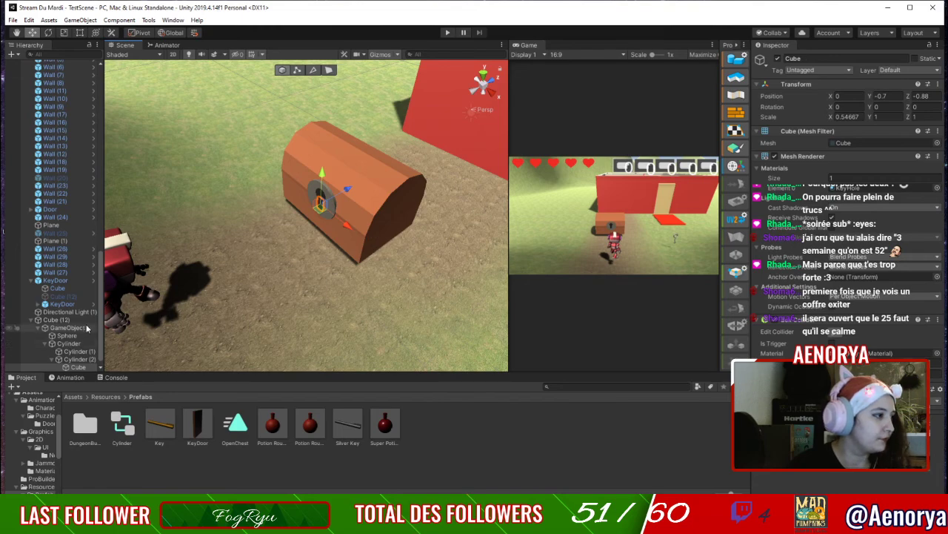
{"action": "left_click", "coordinate": [56, 319]}
{"action": "scroll", "coordinate": [836, 474], "scroll_direction": "down", "scroll_amount": 3}
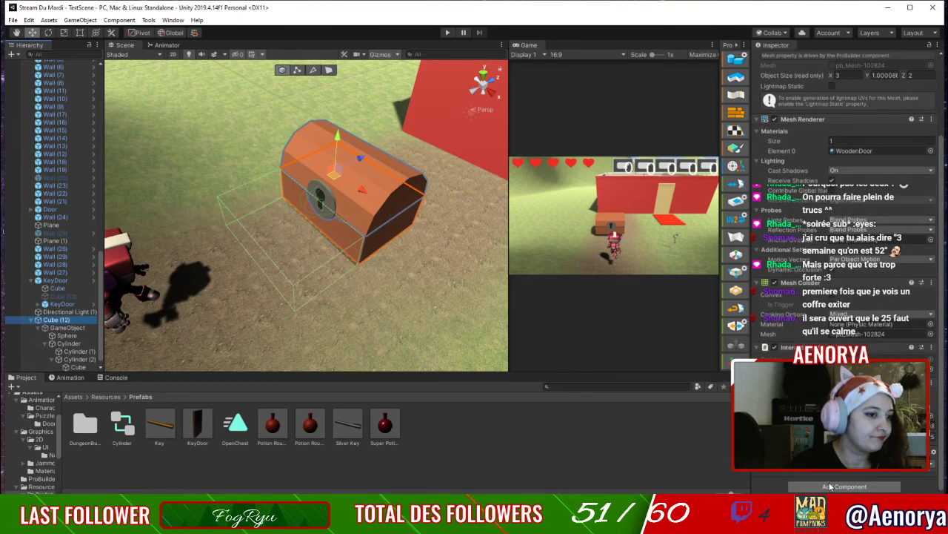
{"action": "left_click", "coordinate": [833, 406]}
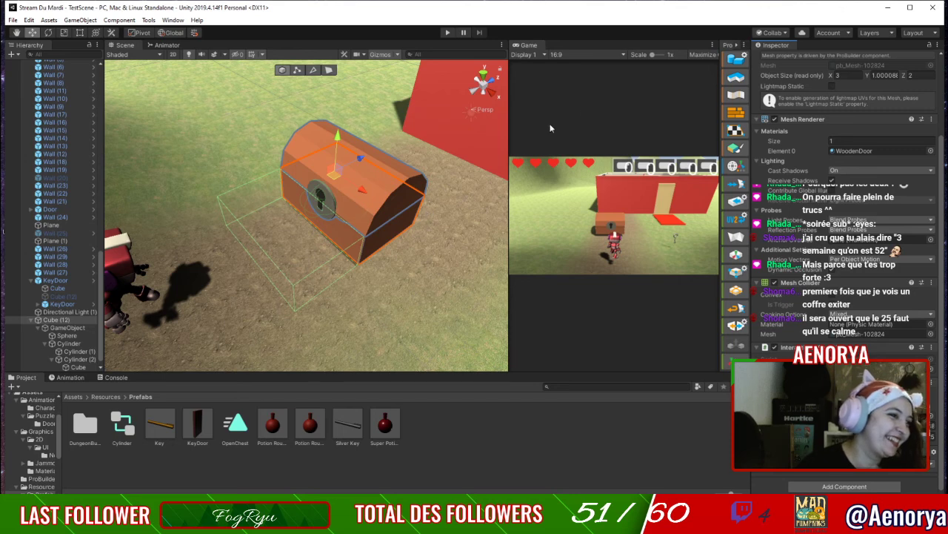
Playtest the scene by collecting the silver key, walking back to the chest and trying the key on it.
{"action": "left_click", "coordinate": [448, 33]}
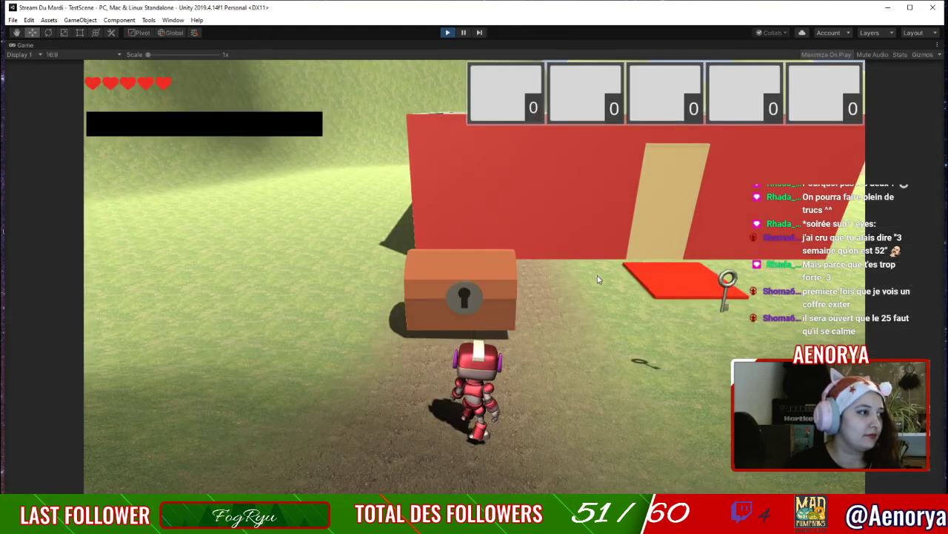
{"action": "key", "text": "Up"}
{"action": "key", "text": "Right"}
{"action": "key", "text": "Left"}
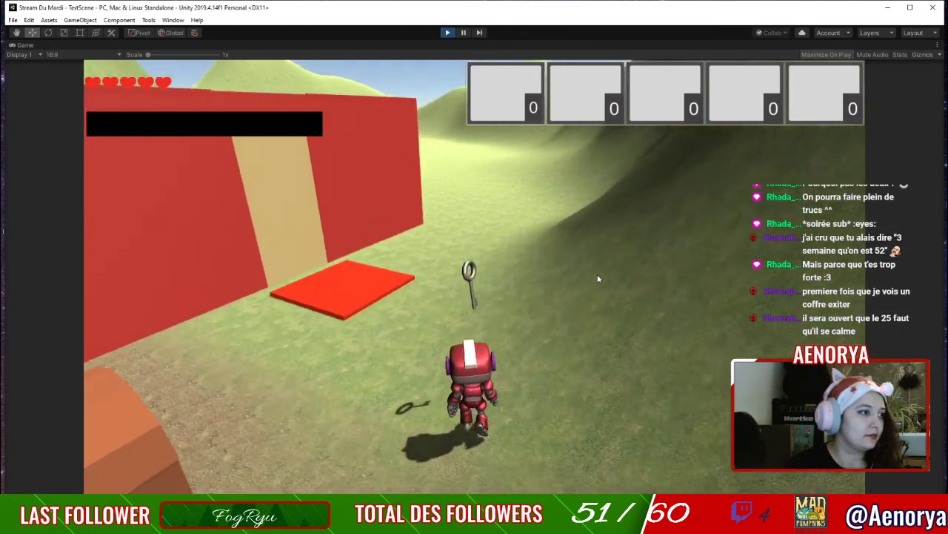
{"action": "key", "text": "Left"}
{"action": "key", "text": "Left"}
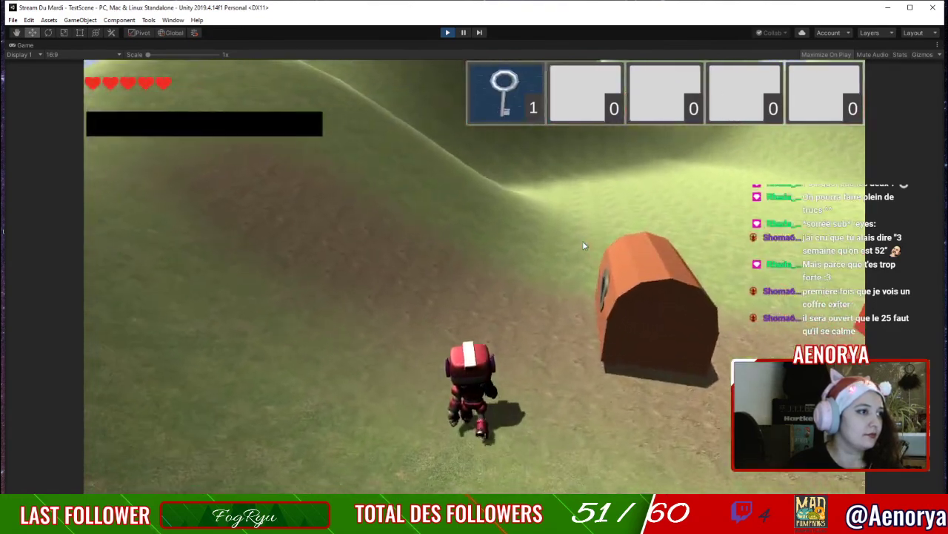
{"action": "key", "text": "Right"}
{"action": "key", "text": "w"}
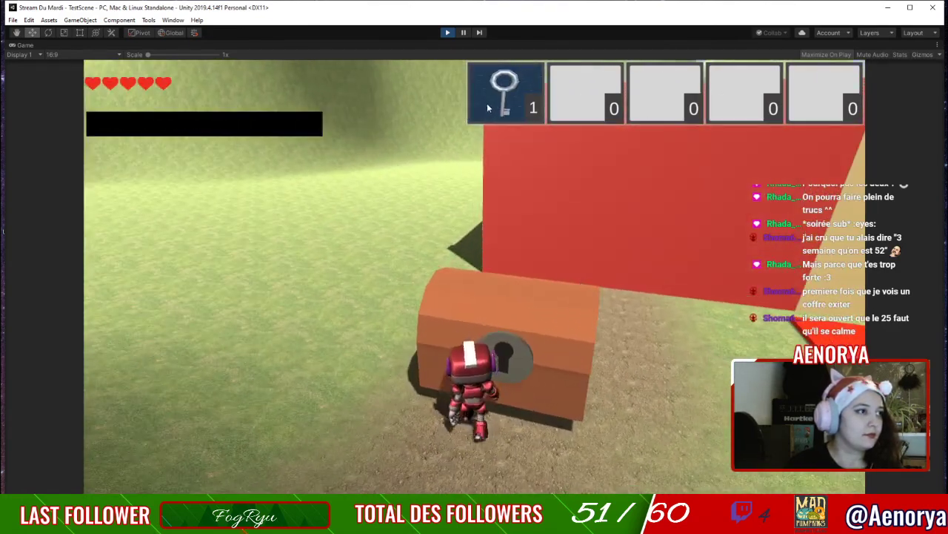
{"action": "key", "text": "s"}
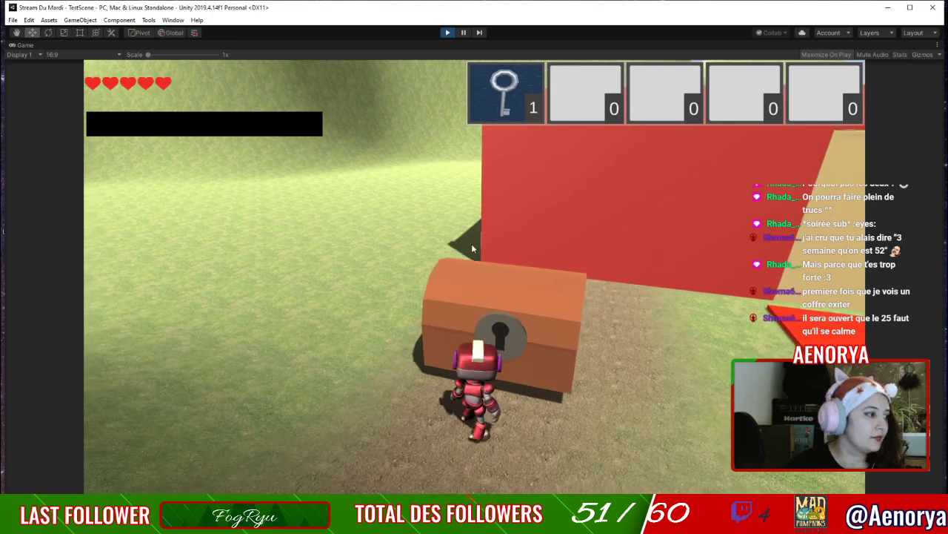
{"action": "key", "text": "Left"}
{"action": "key", "text": "Right"}
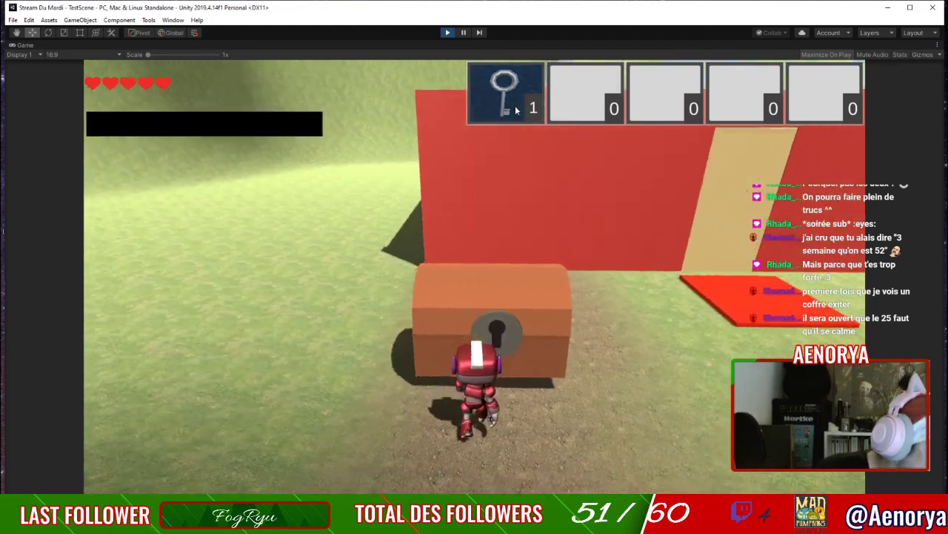
{"action": "key", "text": "Left"}
Review the console's log messages about using the Silver Key, return to the game and stop the run.
{"action": "key", "text": "ctrl+shift+c"}
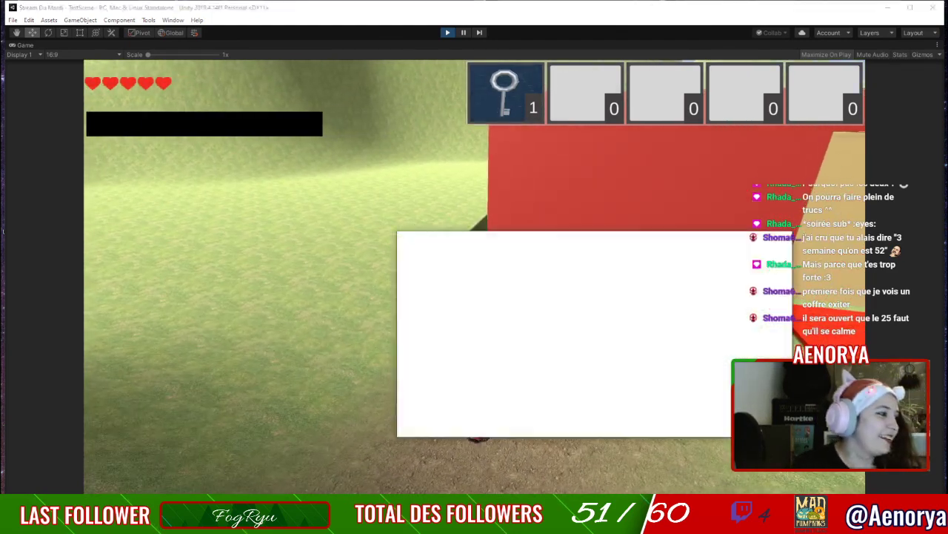
{"action": "scroll", "coordinate": [599, 309], "scroll_direction": "up", "scroll_amount": 1}
{"action": "scroll", "coordinate": [598, 309], "scroll_direction": "down", "scroll_amount": 1}
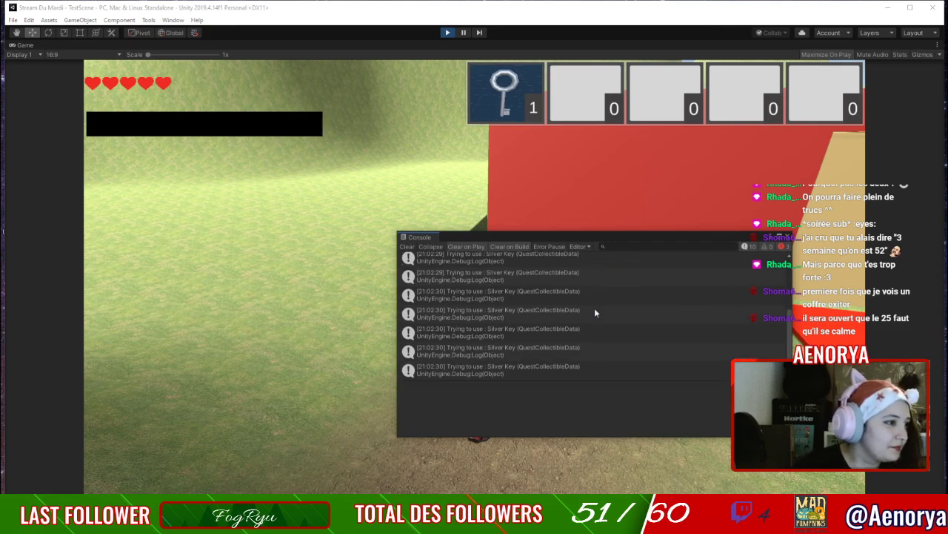
{"action": "left_click", "coordinate": [654, 472]}
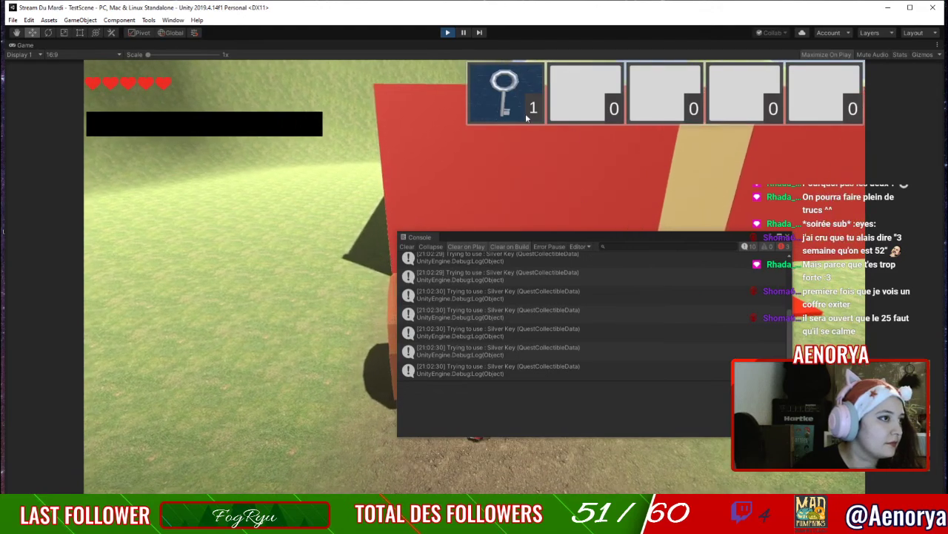
{"action": "left_click", "coordinate": [449, 33]}
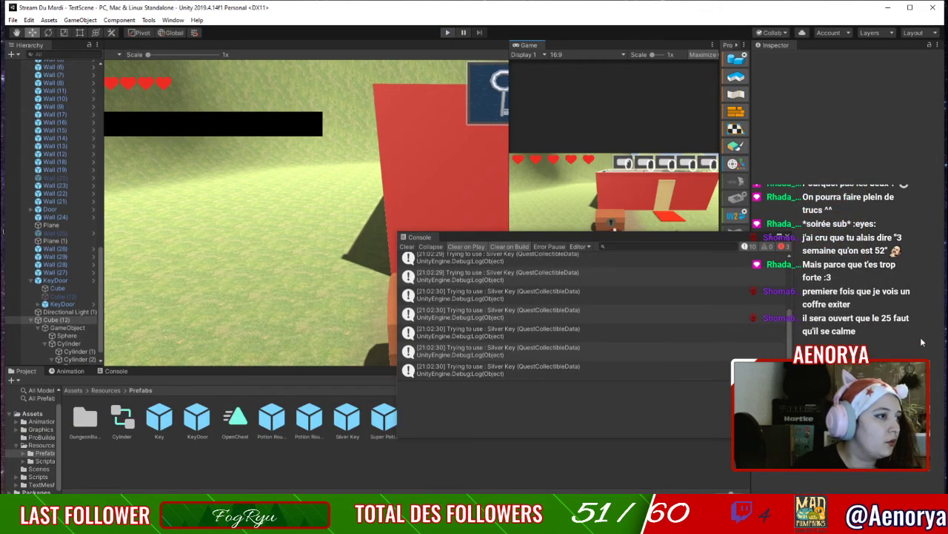
Check the KeyDoor object's tag for reference and set the tag of the chest's root object Cube (12) to Interactible.
{"action": "scroll", "coordinate": [837, 194], "scroll_direction": "up", "scroll_amount": 3}
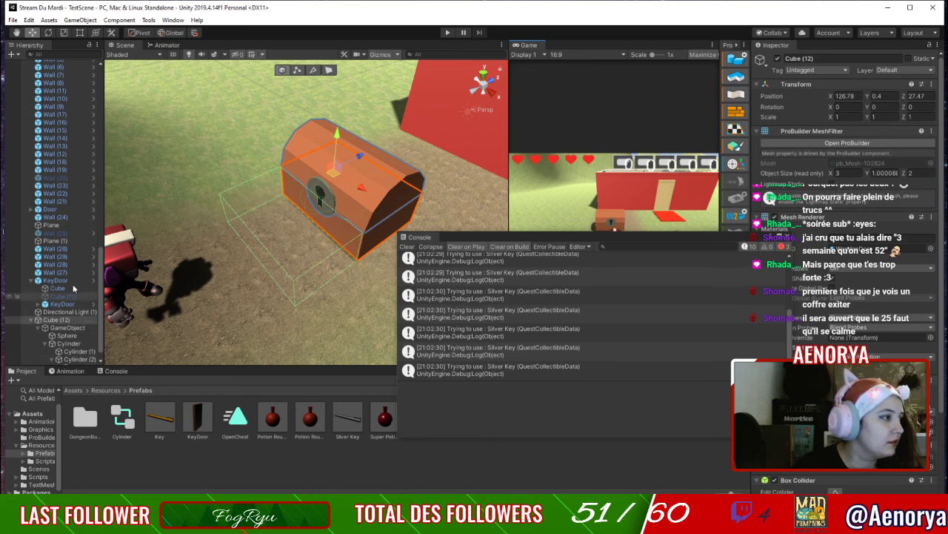
{"action": "scroll", "coordinate": [72, 317], "scroll_direction": "up", "scroll_amount": 15}
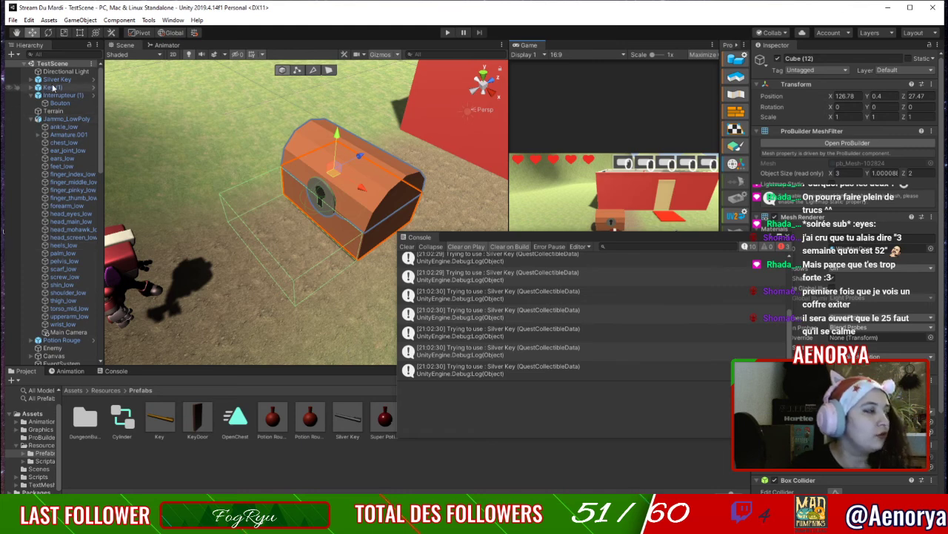
{"action": "scroll", "coordinate": [66, 204], "scroll_direction": "down", "scroll_amount": 5}
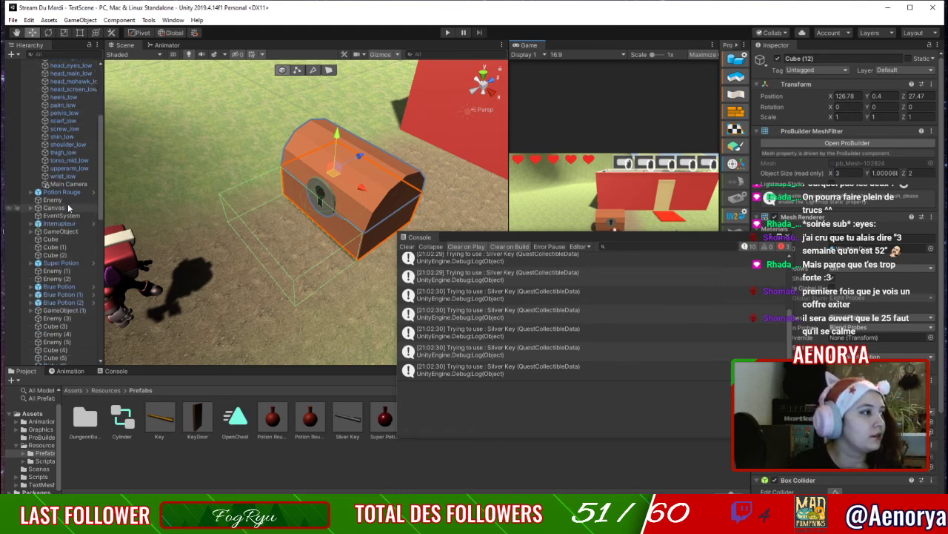
{"action": "scroll", "coordinate": [64, 261], "scroll_direction": "down", "scroll_amount": 7}
{"action": "scroll", "coordinate": [64, 260], "scroll_direction": "down", "scroll_amount": 10}
{"action": "left_click", "coordinate": [64, 282]}
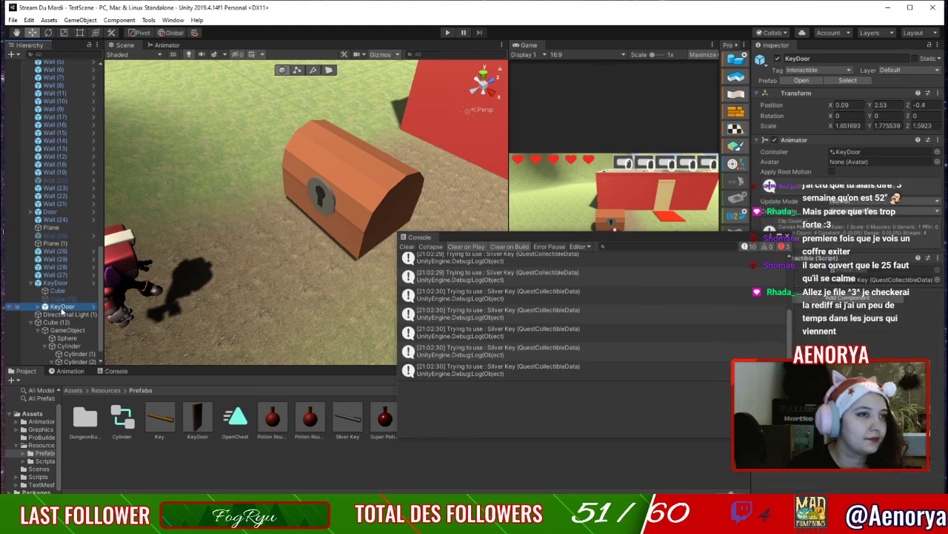
{"action": "scroll", "coordinate": [68, 317], "scroll_direction": "down", "scroll_amount": 1}
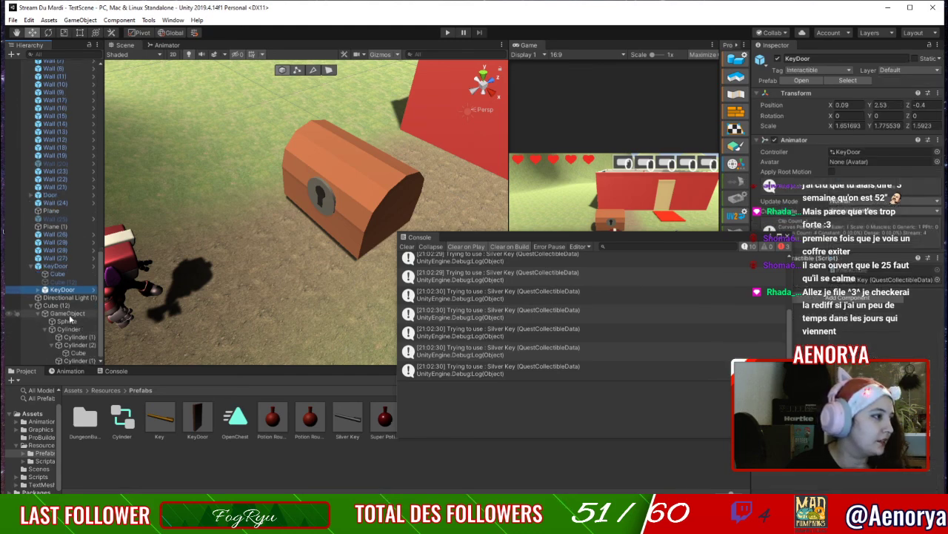
{"action": "left_click", "coordinate": [74, 306]}
{"action": "left_click", "coordinate": [822, 70]}
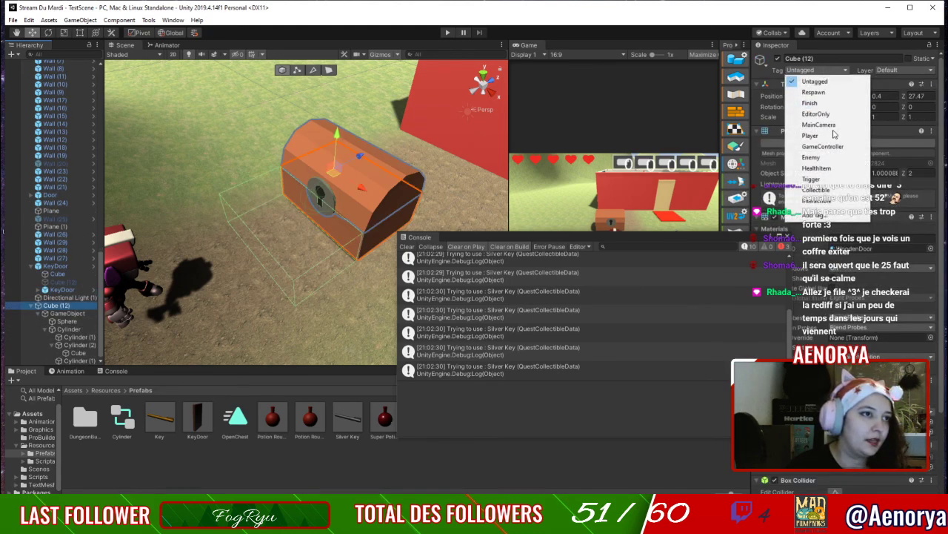
{"action": "left_click", "coordinate": [830, 181]}
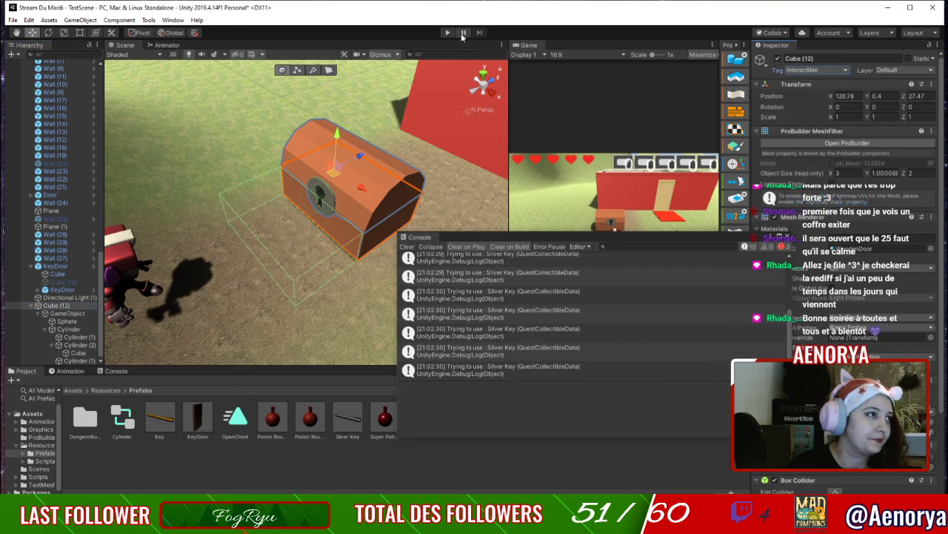
Run the scene without the console window, collect the silver key and walk to the front of the chest to use it.
{"action": "scroll", "coordinate": [403, 192], "scroll_direction": "down", "scroll_amount": 3}
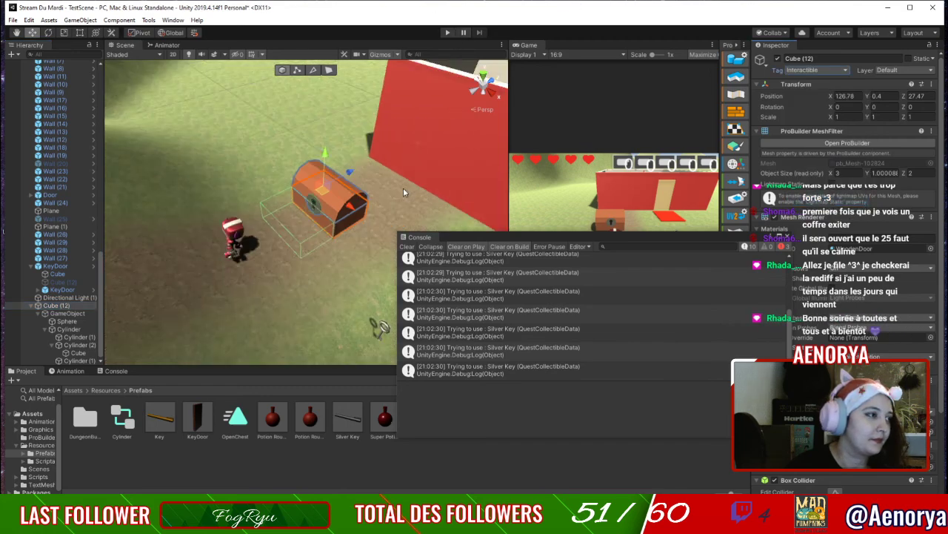
{"action": "left_click", "coordinate": [446, 33]}
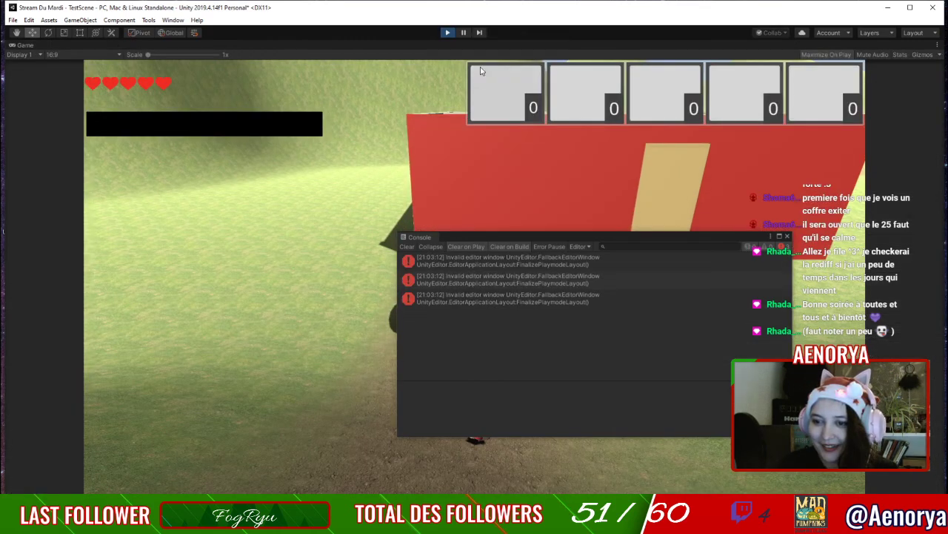
{"action": "left_click", "coordinate": [787, 236]}
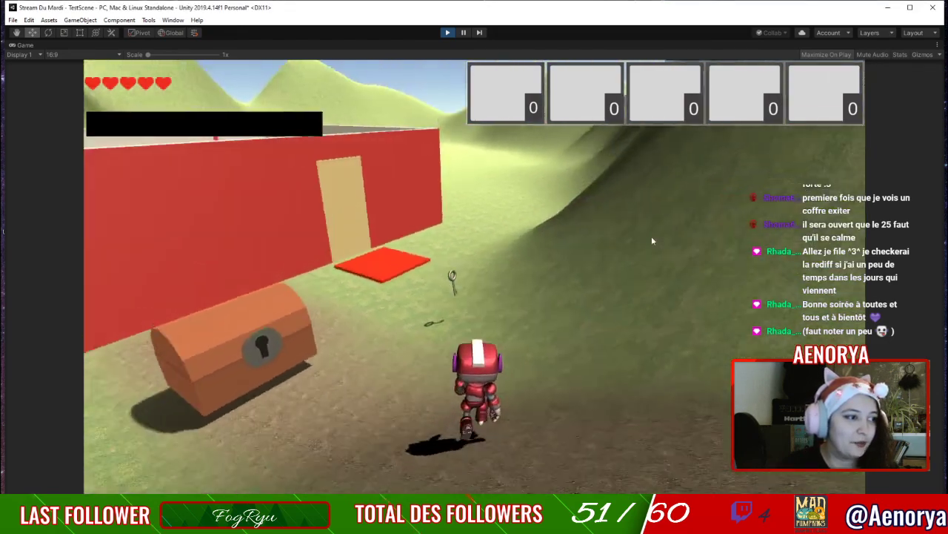
{"action": "key", "text": "Left"}
{"action": "key", "text": "Up"}
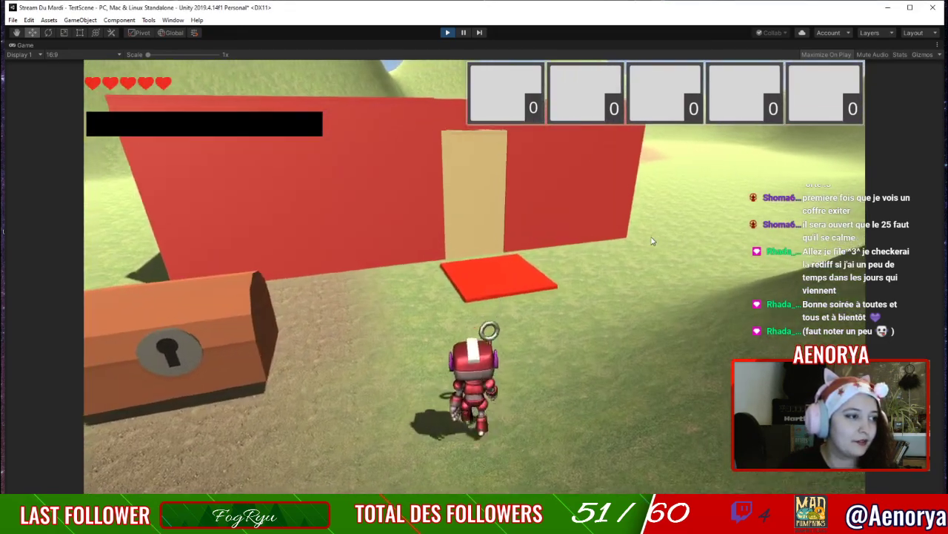
{"action": "key", "text": "Left"}
{"action": "key", "text": "Up"}
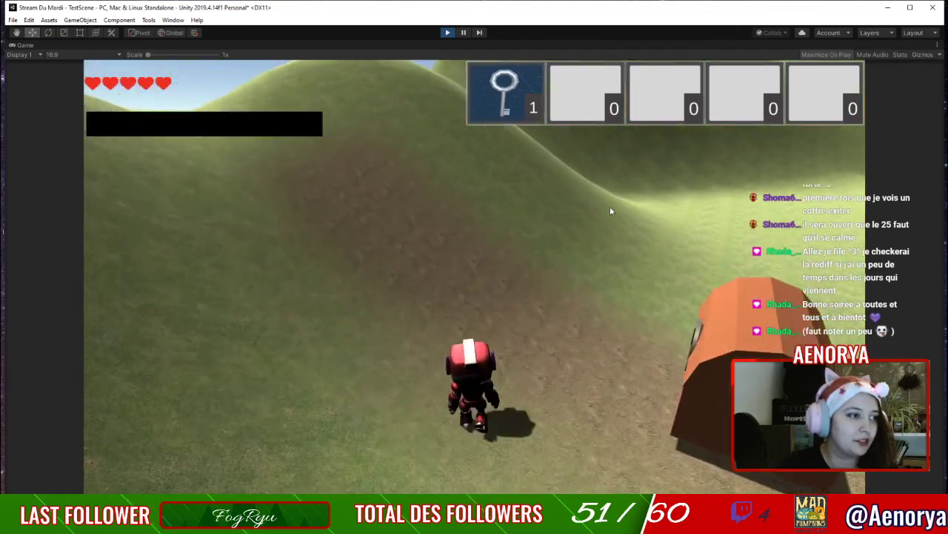
{"action": "key", "text": "Right"}
{"action": "key", "text": "Right"}
{"action": "key", "text": "Up"}
{"action": "key", "text": "Right"}
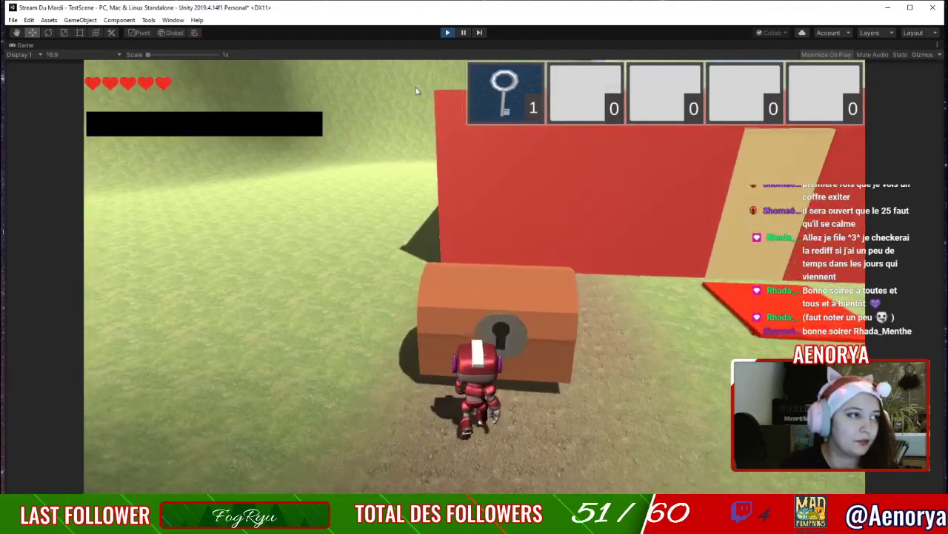
{"action": "key", "text": "Up"}
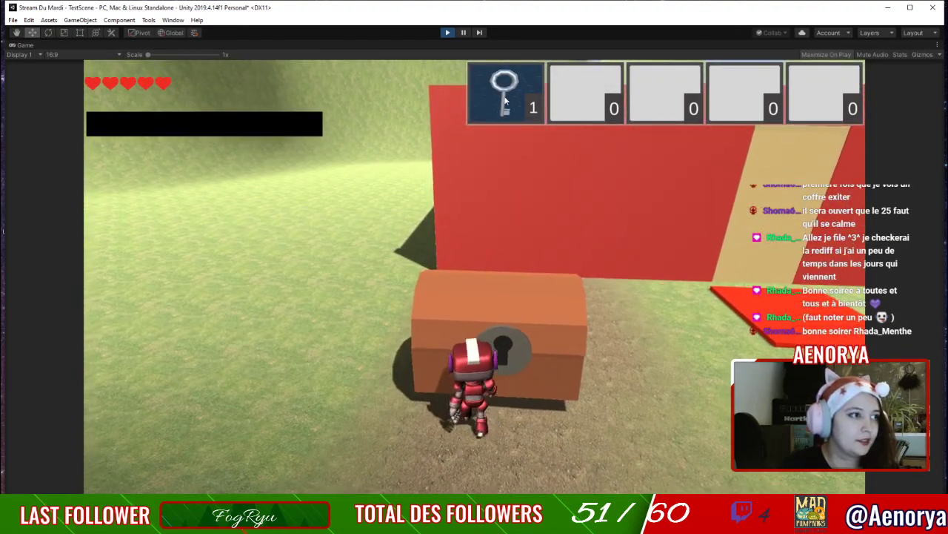
Examine the details of the latest error in the console and stop the run.
{"action": "left_click", "coordinate": [186, 507]}
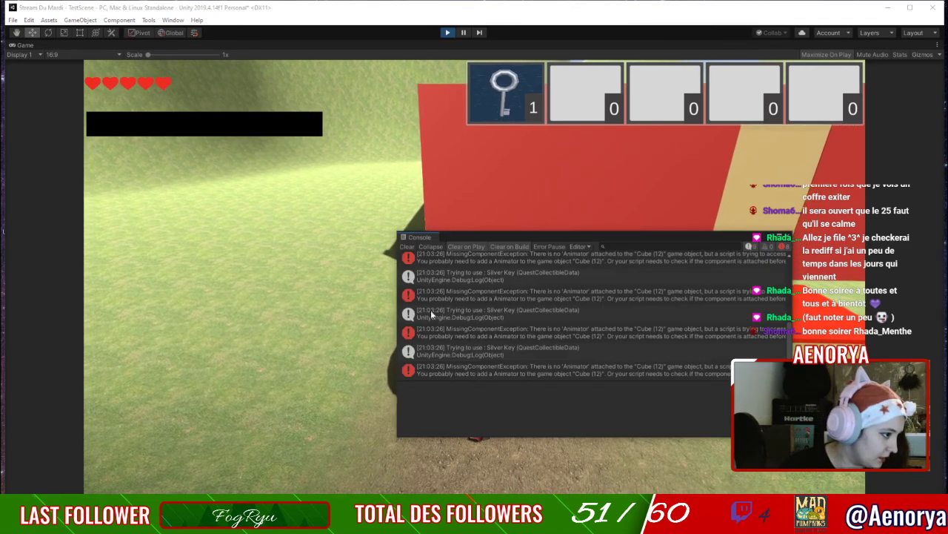
{"action": "left_click", "coordinate": [473, 368]}
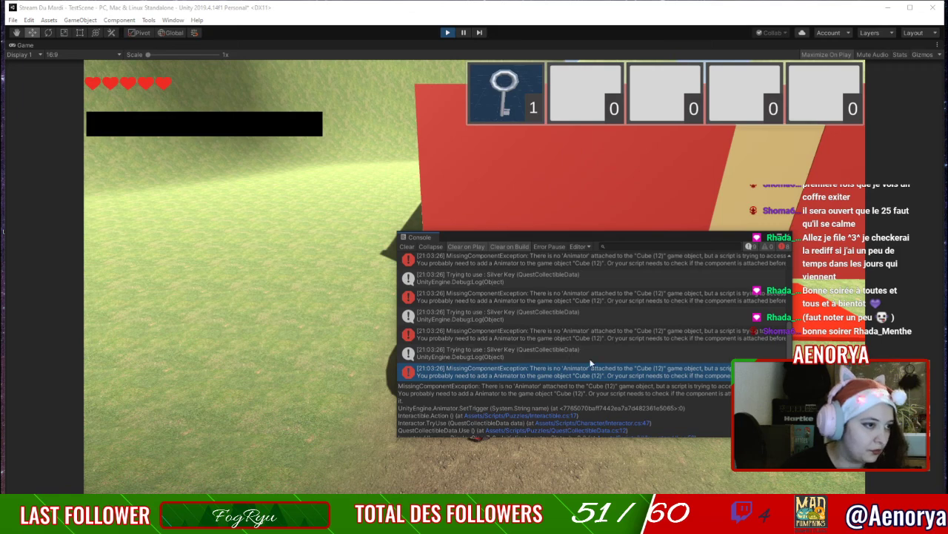
{"action": "key", "text": "ctrl+p"}
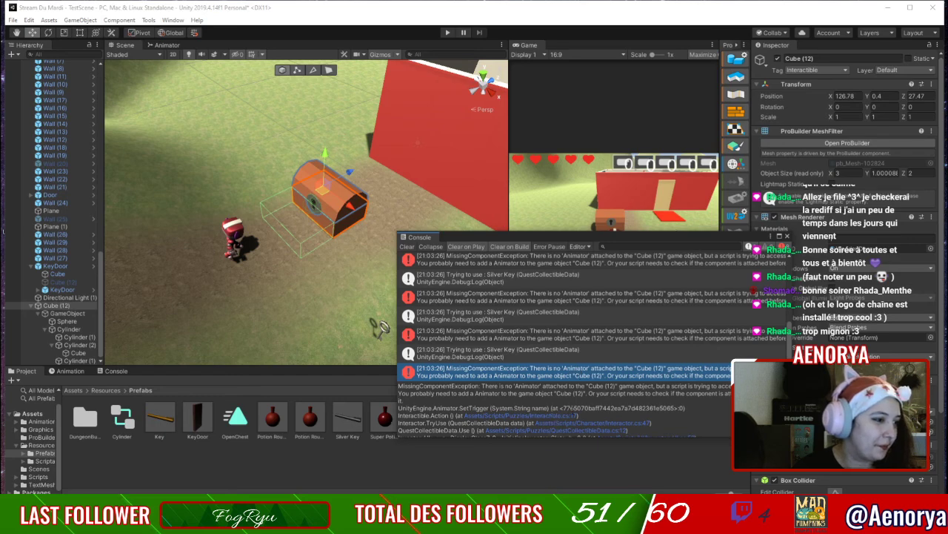
Open the failing line of Interactible.cs in Visual Studio, replace GetComponent with GetComponentInChildren for the Animator in Action(), and save the script.
{"action": "double_click", "coordinate": [605, 378]}
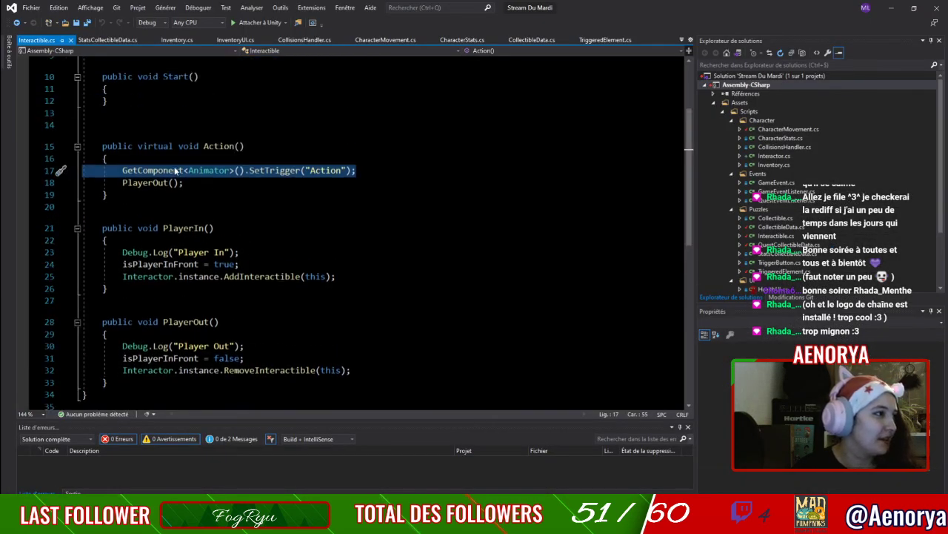
{"action": "left_click", "coordinate": [185, 171]}
{"action": "type", "text": "InChildren"}
{"action": "key", "text": "ctrl+s"}
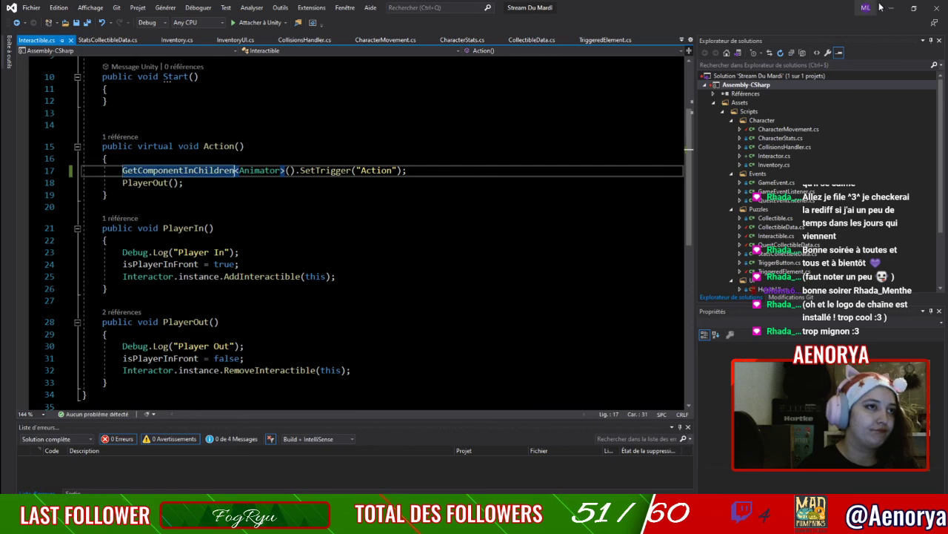
Switch to Unity, run the scene without the console window, collect the silver key and use it in front of the chest.
{"action": "key", "text": "alt+Tab"}
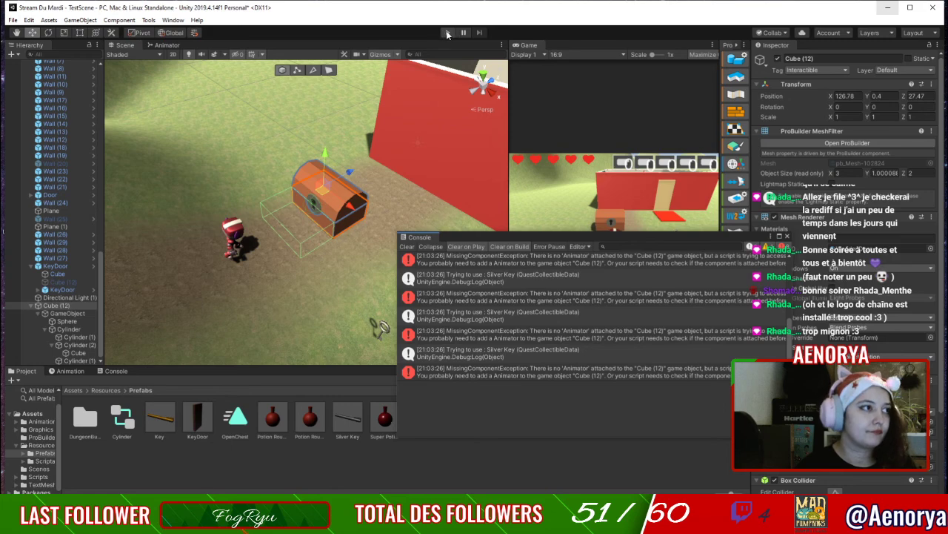
{"action": "left_click", "coordinate": [448, 33]}
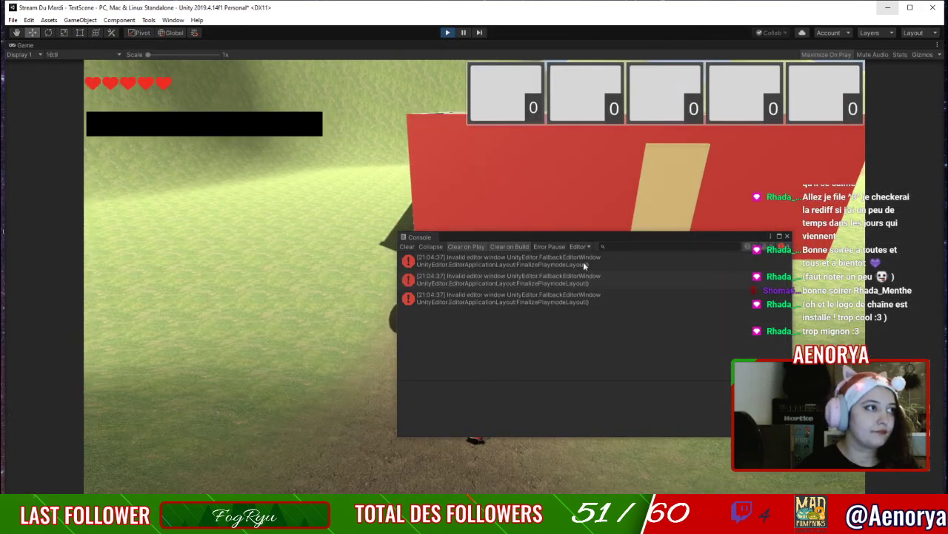
{"action": "left_click", "coordinate": [788, 236]}
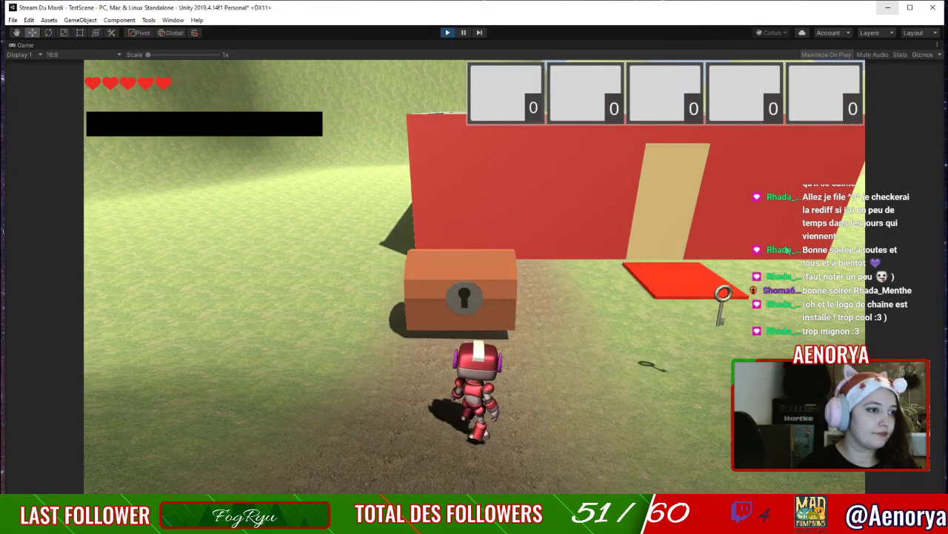
{"action": "key", "text": "Up"}
{"action": "key", "text": "Right"}
{"action": "key", "text": "Left"}
{"action": "key", "text": "Up"}
{"action": "key", "text": "Left"}
{"action": "key", "text": "Left"}
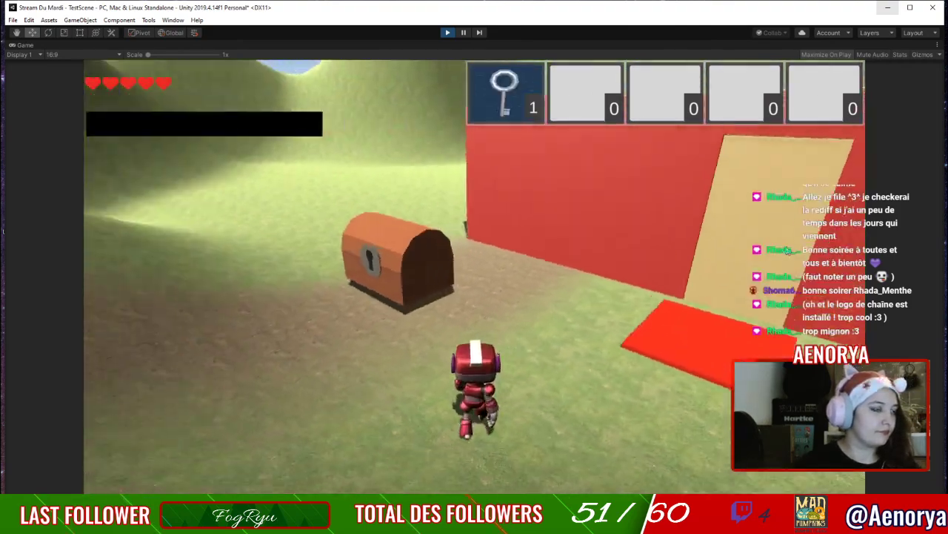
{"action": "key", "text": "Up"}
{"action": "key", "text": "Right"}
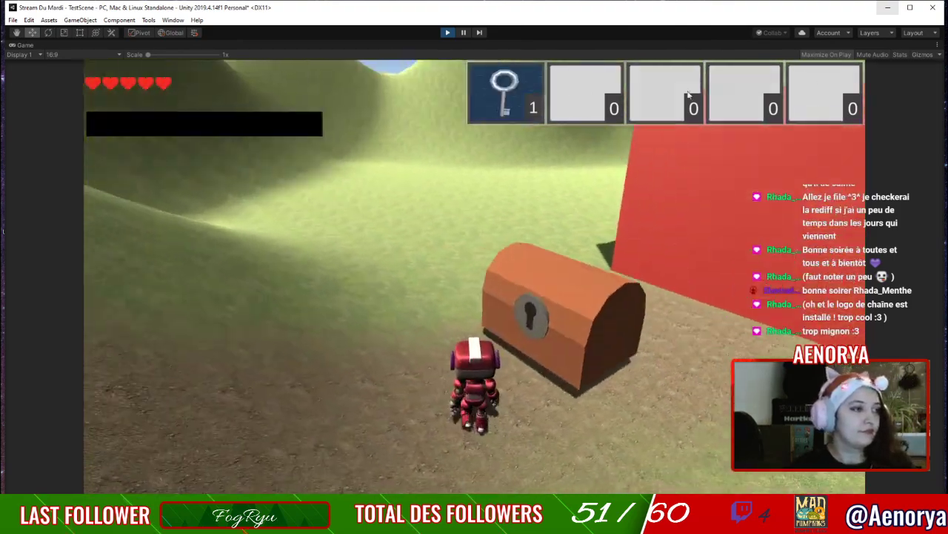
{"action": "left_click", "coordinate": [519, 87]}
{"action": "key", "text": "Down"}
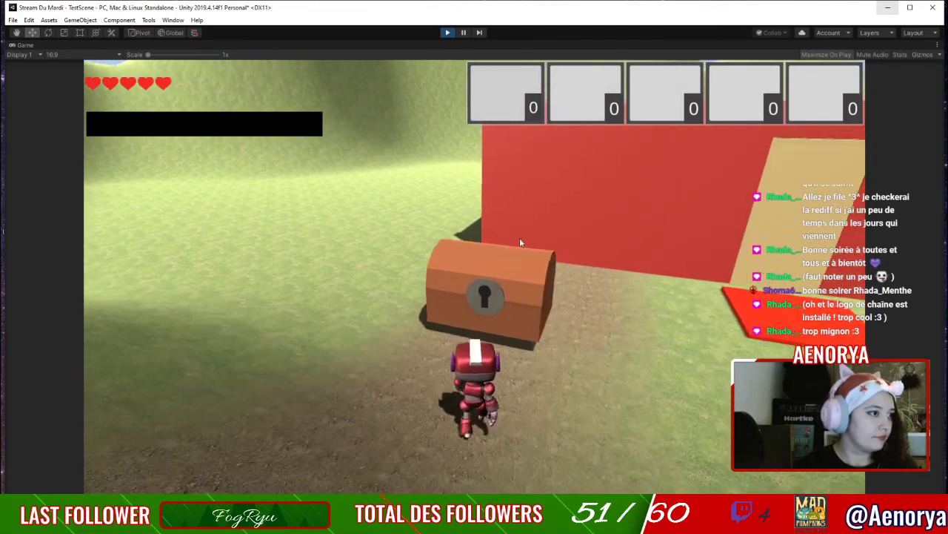
{"action": "key", "text": "Up"}
Check the console log for the chest interaction and stop the run.
{"action": "left_click", "coordinate": [181, 519]}
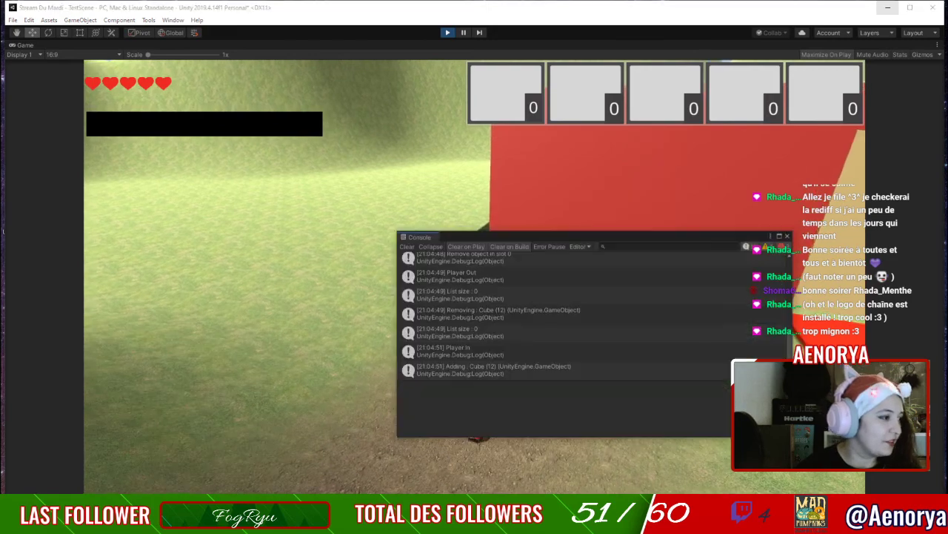
{"action": "left_click", "coordinate": [453, 33]}
{"action": "key", "text": "shift+space"}
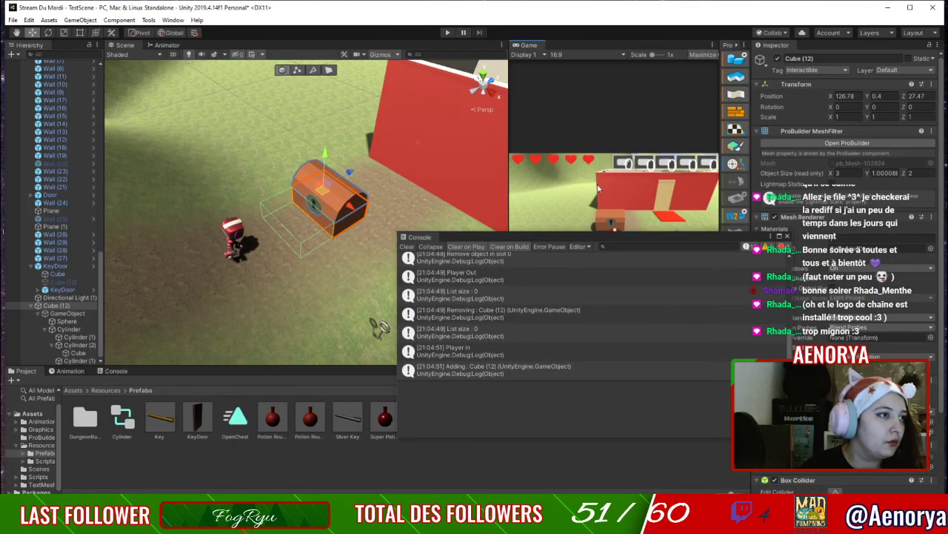
Examine the OpenChest state in the chest's Animator and look up the SetTrigger name in Interactible.cs in Visual Studio.
{"action": "left_click", "coordinate": [166, 45]}
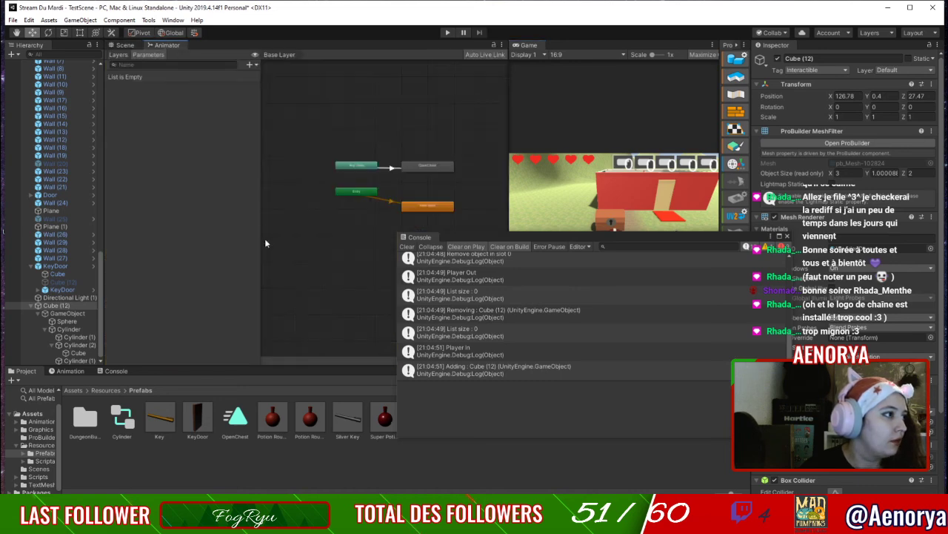
{"action": "left_click", "coordinate": [444, 211]}
{"action": "left_click", "coordinate": [439, 169]}
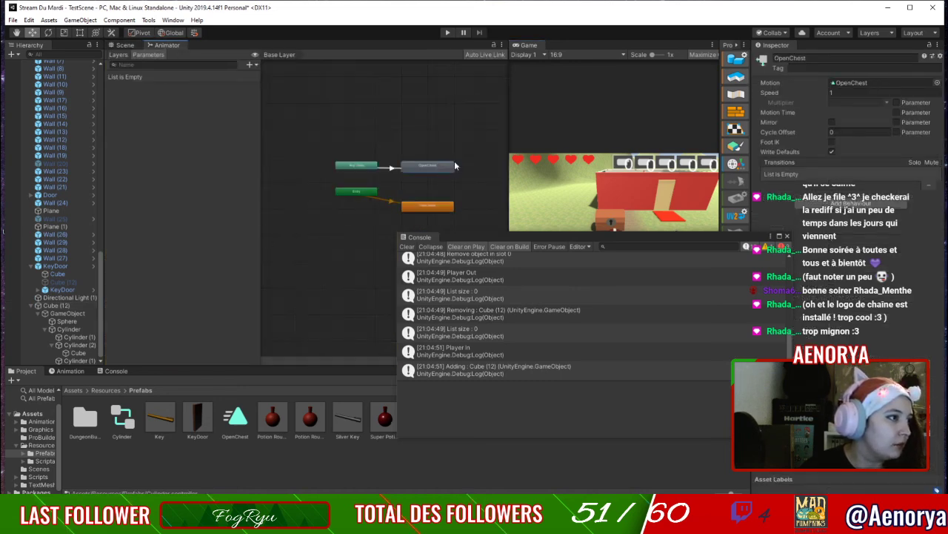
{"action": "left_click", "coordinate": [818, 59]}
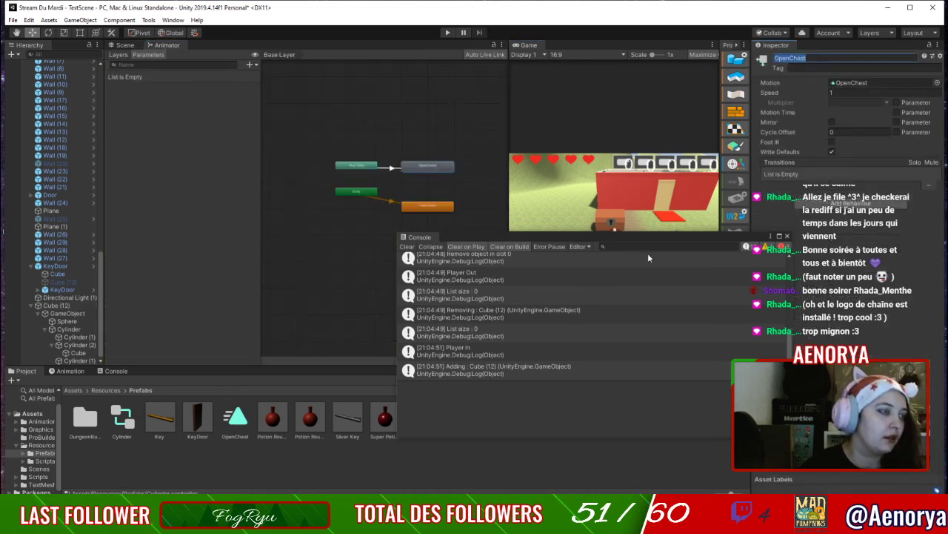
{"action": "key", "text": "alt+Tab"}
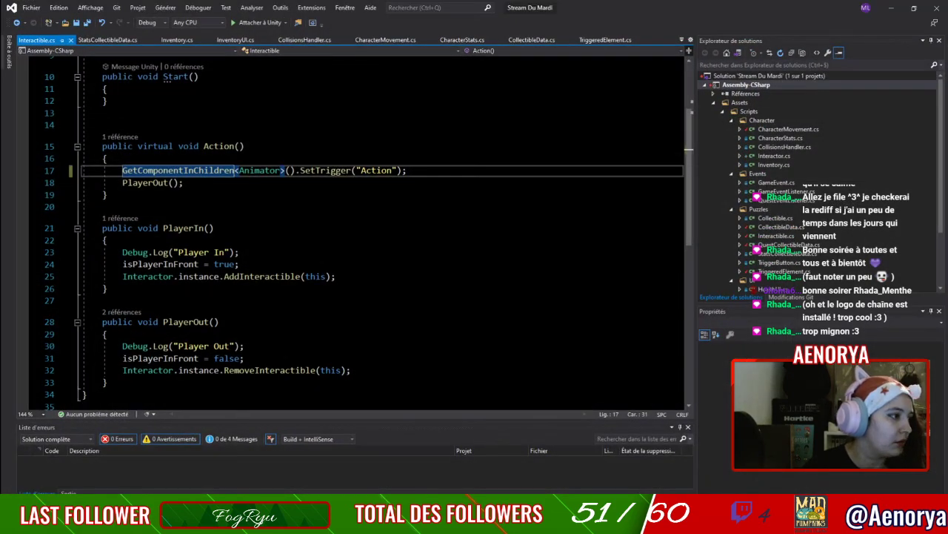
{"action": "double_click", "coordinate": [376, 170]}
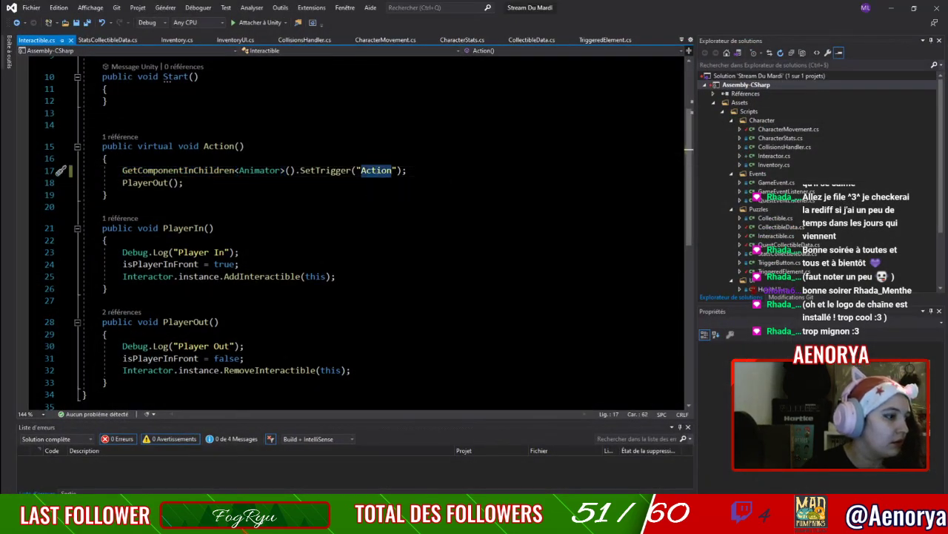
In Unity, add a trigger parameter named Action to the chest's Animator and make it the condition of the AnyState to OpenChest transition.
{"action": "key", "text": "alt+Tab"}
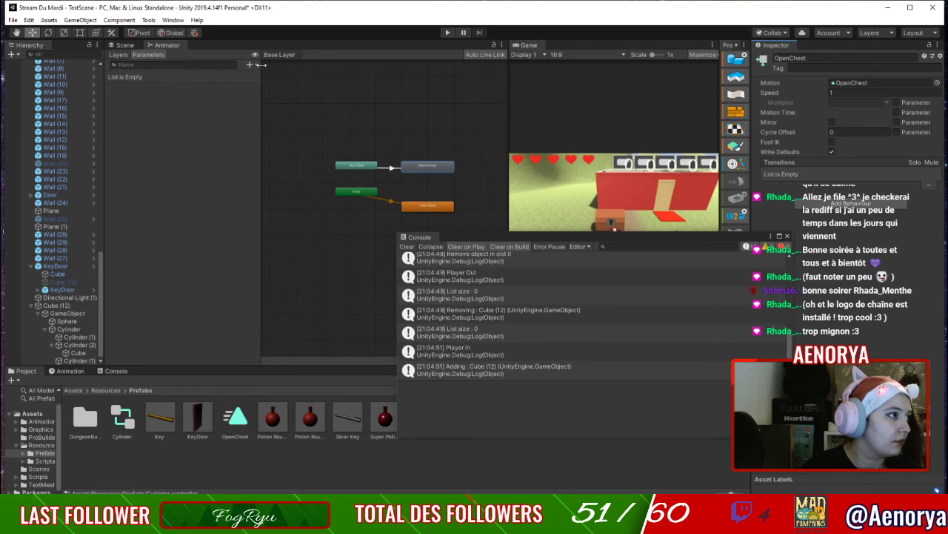
{"action": "left_click", "coordinate": [255, 64]}
{"action": "left_click", "coordinate": [269, 108]}
{"action": "type", "text": "Action"}
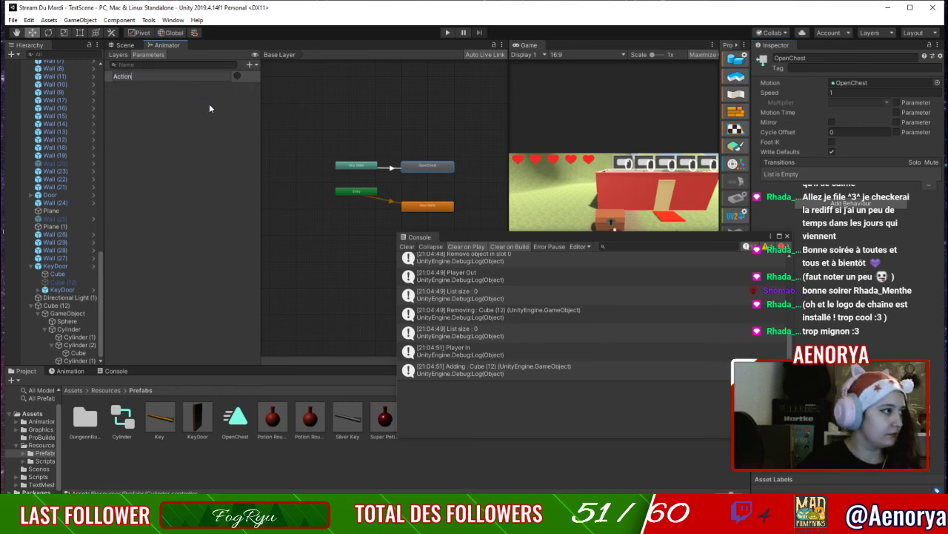
{"action": "left_click", "coordinate": [213, 164]}
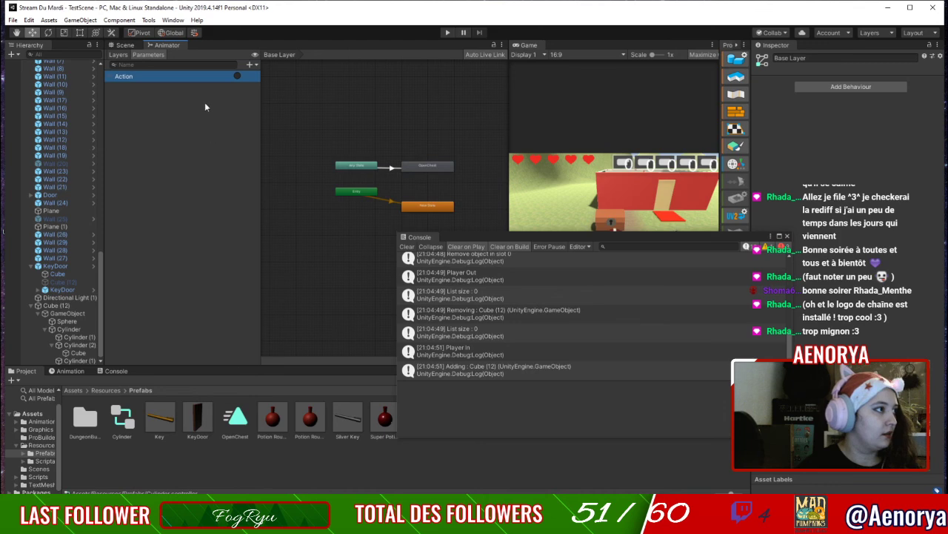
{"action": "left_click", "coordinate": [392, 168]}
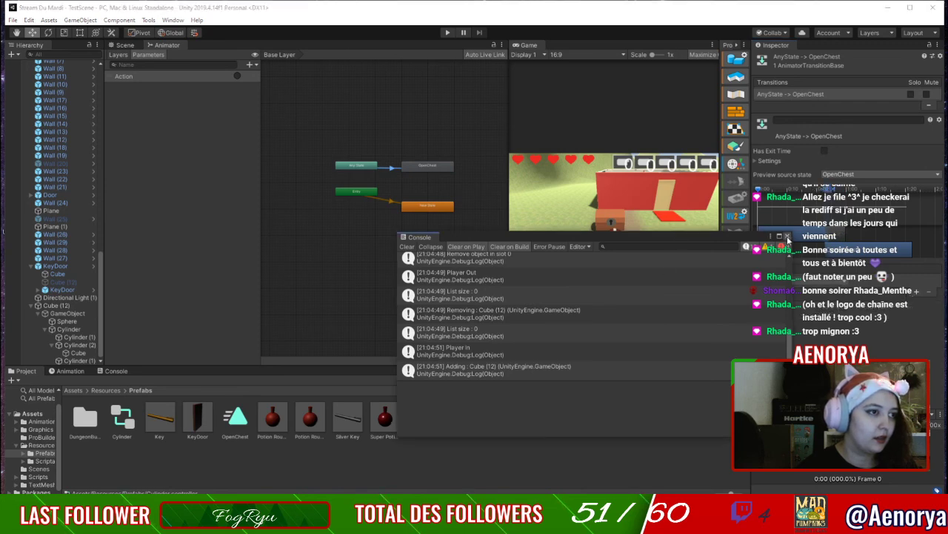
Close the console window, run the scene again, fetch the silver key and use it on the chest.
{"action": "left_click", "coordinate": [786, 236]}
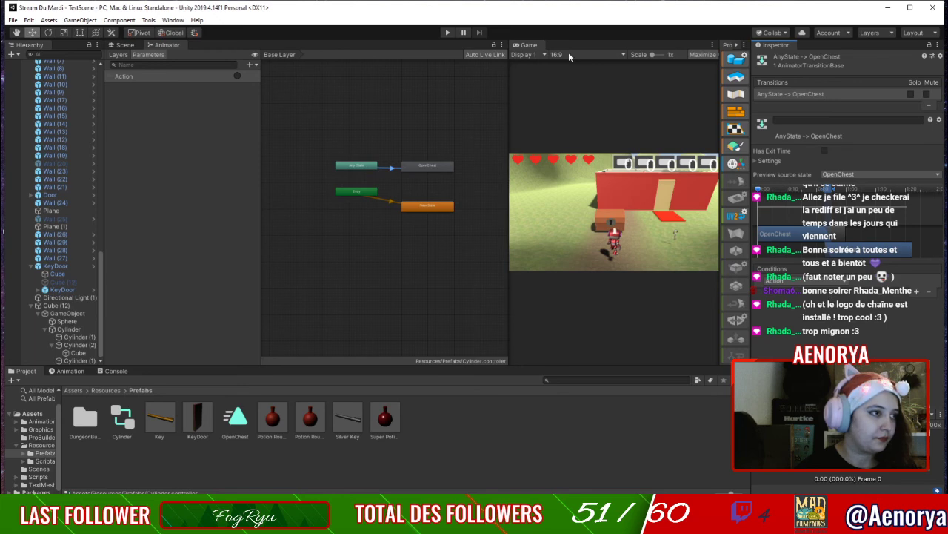
{"action": "left_click", "coordinate": [448, 32]}
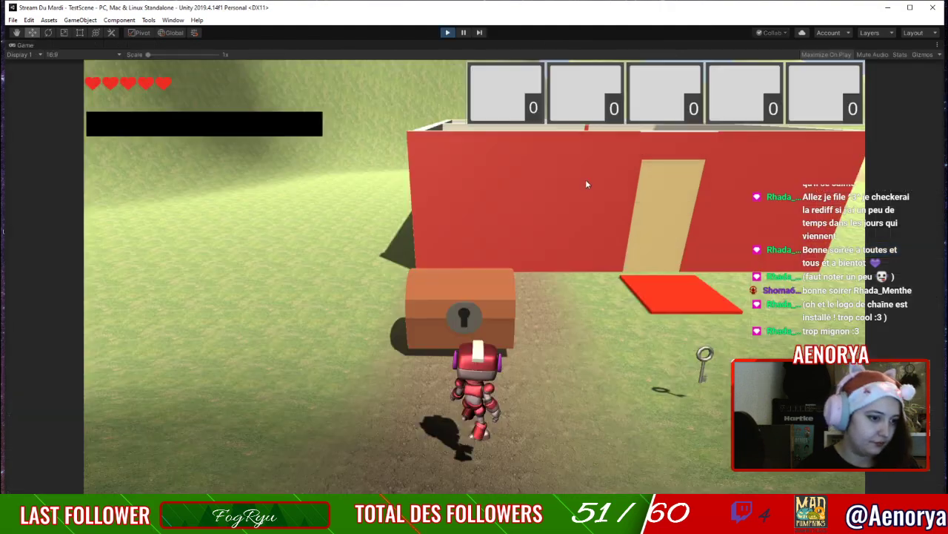
{"action": "key", "text": "Right"}
{"action": "key", "text": "Up"}
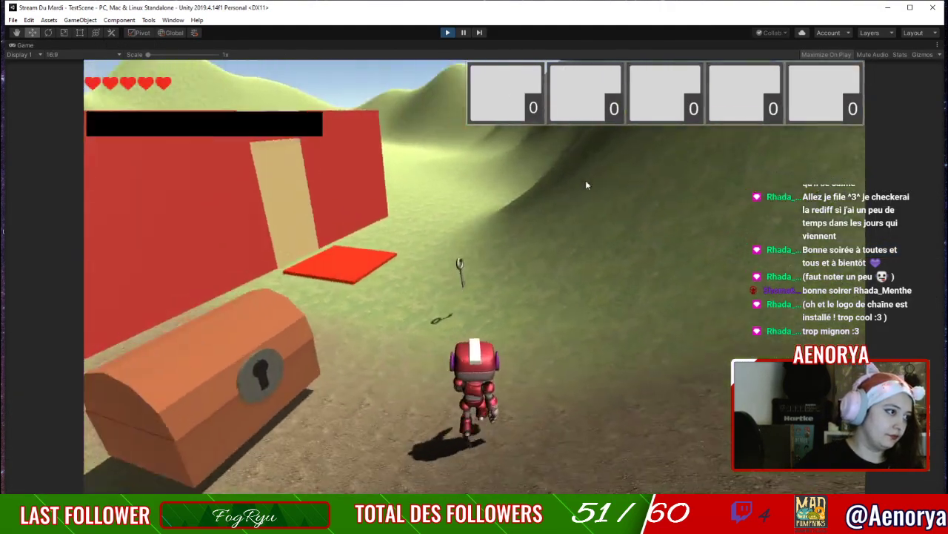
{"action": "key", "text": "Left"}
{"action": "key", "text": "Left"}
{"action": "key", "text": "Left"}
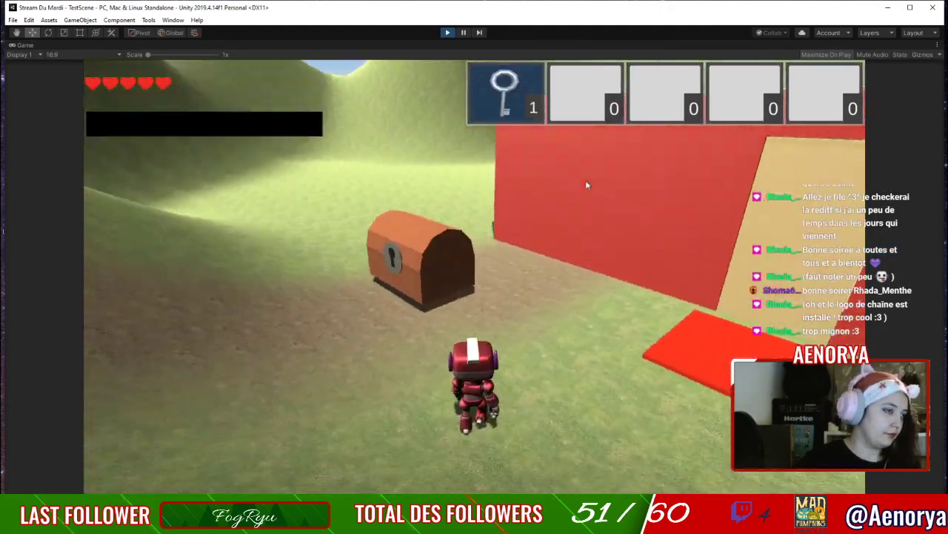
{"action": "key", "text": "Up"}
{"action": "key", "text": "Right"}
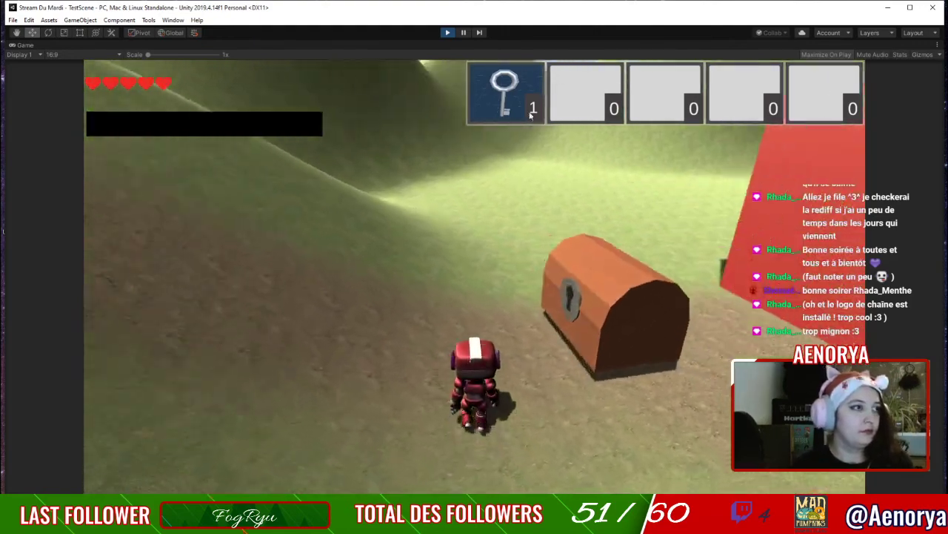
{"action": "left_click", "coordinate": [517, 90]}
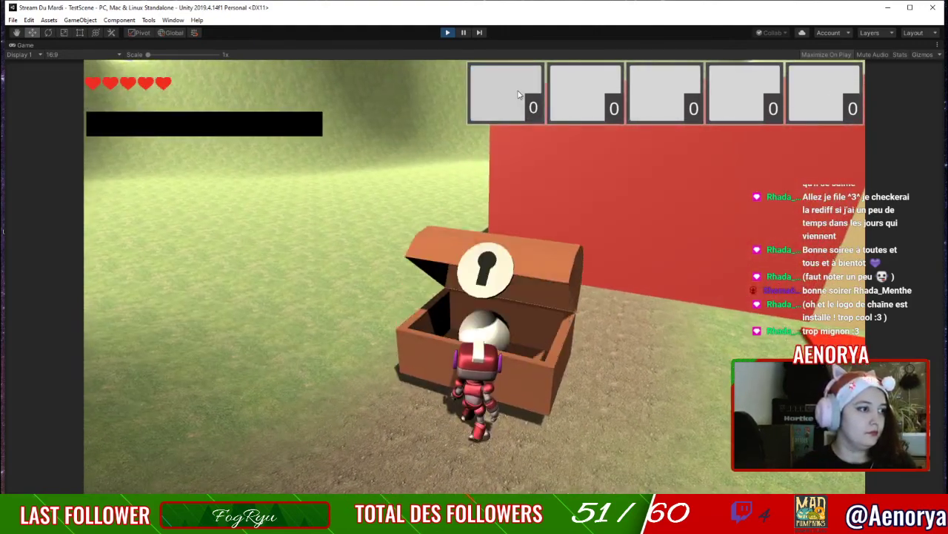
Walk the character around the chest to inspect its opening animation and contents, and stop the run.
{"action": "key", "text": "Down"}
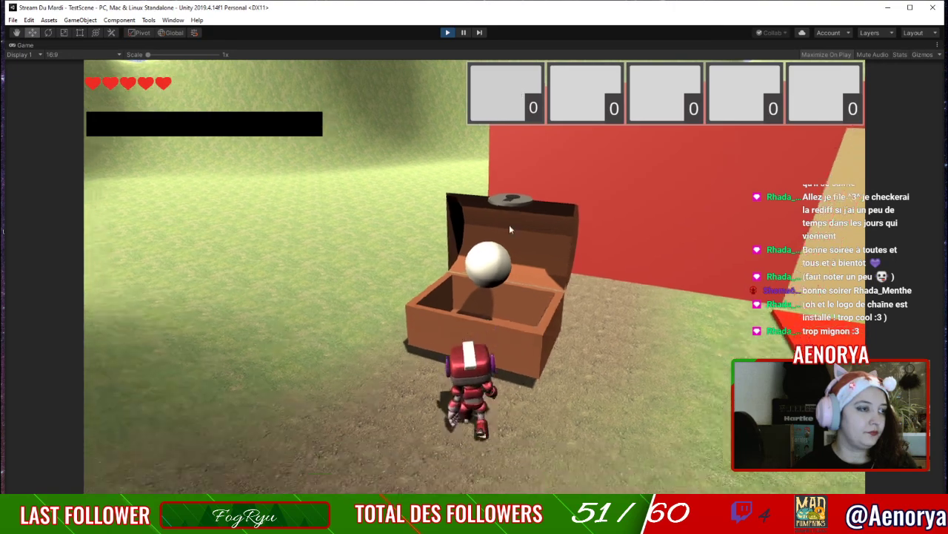
{"action": "key", "text": "Right"}
{"action": "key", "text": "Left"}
{"action": "key", "text": "Up"}
{"action": "key", "text": "Right"}
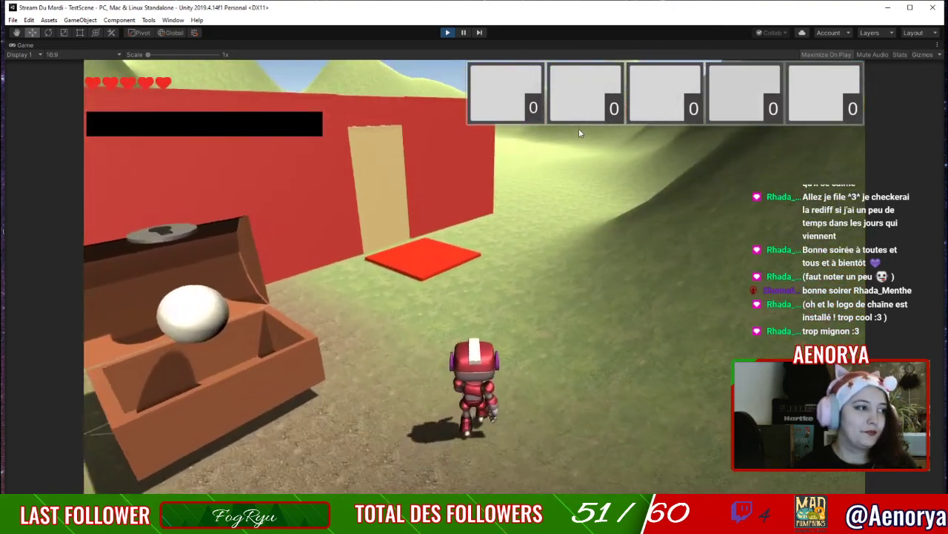
{"action": "left_click", "coordinate": [450, 33]}
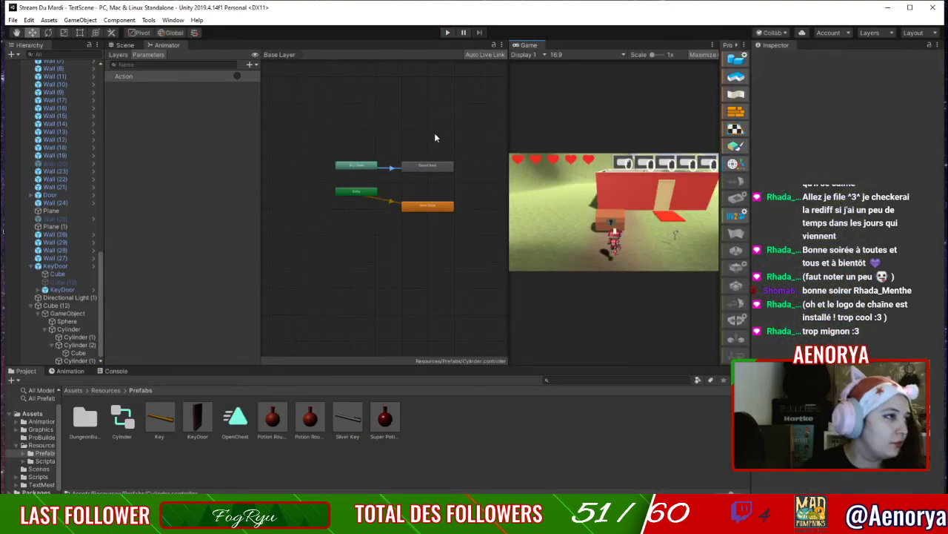
Rename the root object Cube (12) as Chest and save the scene.
{"action": "left_click", "coordinate": [59, 306]}
{"action": "left_click", "coordinate": [74, 307]}
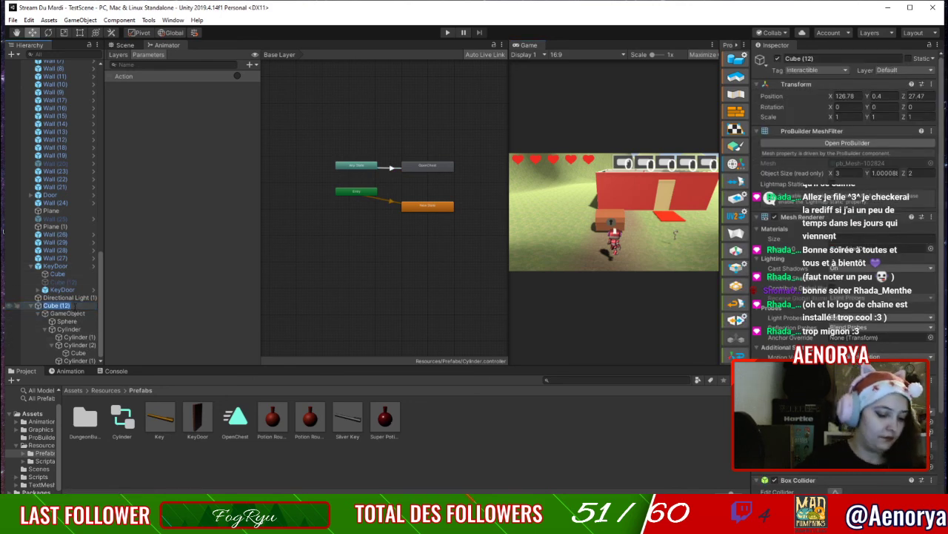
{"action": "type", "text": "Chest"}
{"action": "key", "text": "Return"}
{"action": "key", "text": "ctrl+s"}
Create a prefab from the Chest object in Resources/Prefabs and move it into the DungeonBuilder folder.
{"action": "left_click", "coordinate": [75, 391]}
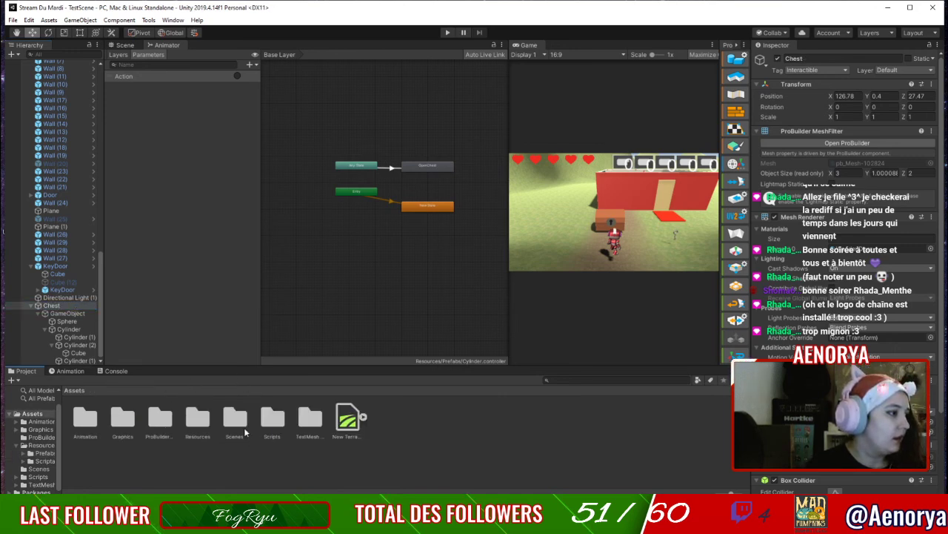
{"action": "double_click", "coordinate": [197, 420]}
{"action": "double_click", "coordinate": [83, 419]}
{"action": "left_click_drag", "start_coordinate": [53, 305], "coordinate": [523, 458]}
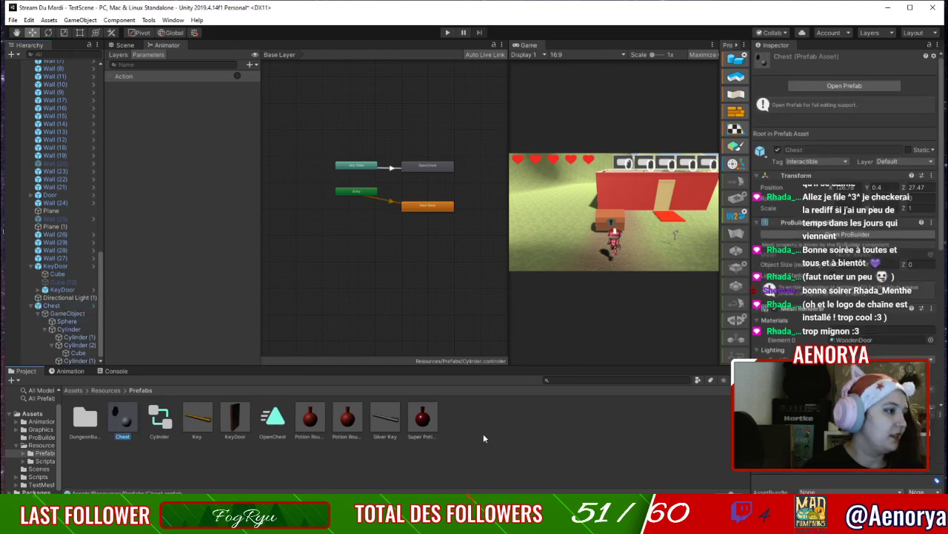
{"action": "left_click_drag", "start_coordinate": [124, 420], "coordinate": [80, 422]}
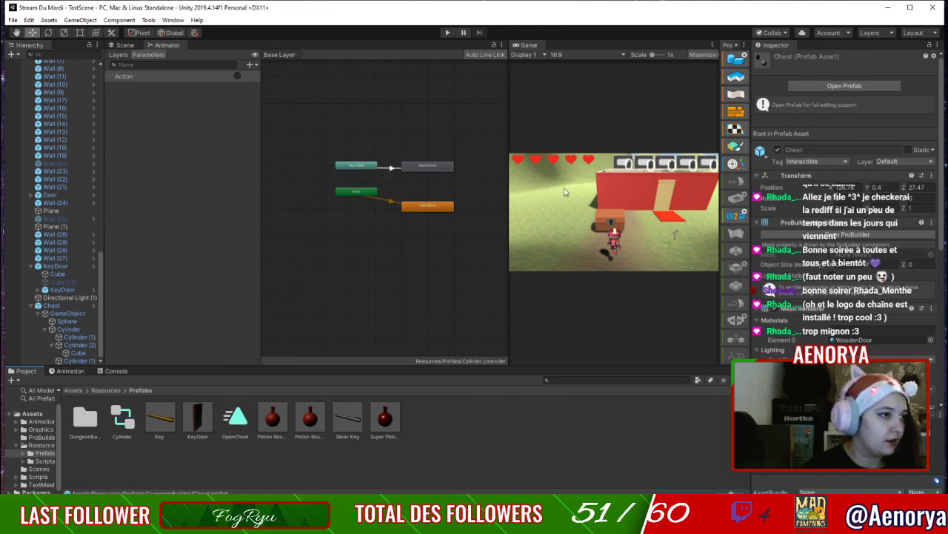
Place an instance of the Chest prefab from the DungeonBuilder folder in the building's small enclosed room.
{"action": "left_click", "coordinate": [124, 45]}
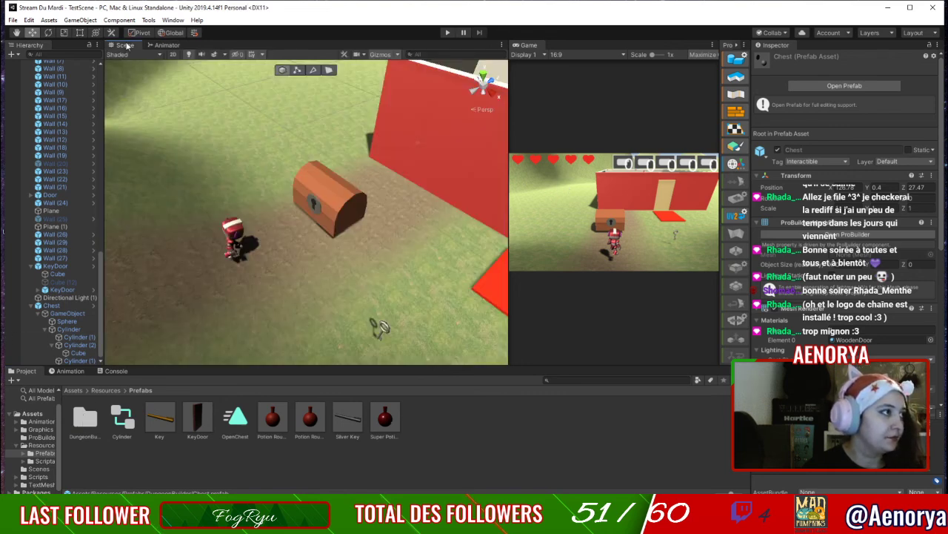
{"action": "middle_click_drag", "start_coordinate": [484, 128], "coordinate": [365, 230]}
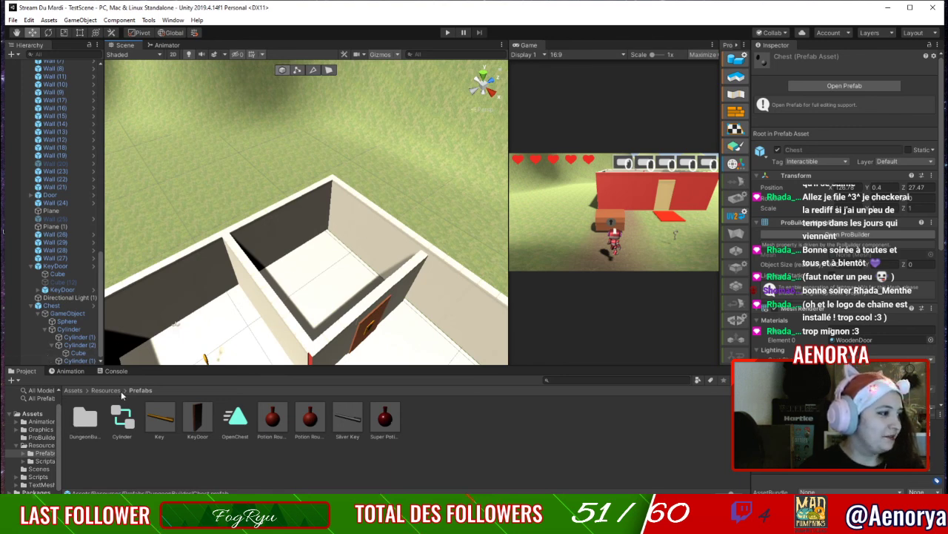
{"action": "double_click", "coordinate": [87, 419]}
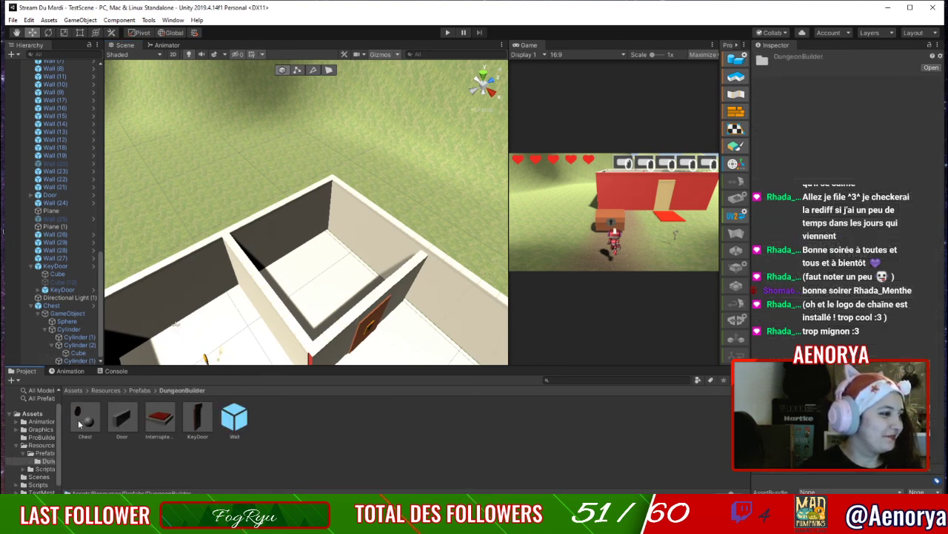
{"action": "left_click_drag", "start_coordinate": [78, 419], "coordinate": [342, 243]}
Adjust the new chest's placement in the room to X 128.799, Y 0.09, Z 49.47 and save the scene.
{"action": "scroll", "coordinate": [365, 294], "scroll_direction": "up", "scroll_amount": 3}
{"action": "scroll", "coordinate": [364, 294], "scroll_direction": "up", "scroll_amount": 4}
{"action": "middle_click_drag", "start_coordinate": [447, 327], "coordinate": [404, 288]}
{"action": "scroll", "coordinate": [364, 303], "scroll_direction": "up", "scroll_amount": 3}
{"action": "left_click_drag", "start_coordinate": [365, 303], "coordinate": [412, 269], "text": "alt"}
{"action": "left_click_drag", "start_coordinate": [374, 157], "coordinate": [362, 154]}
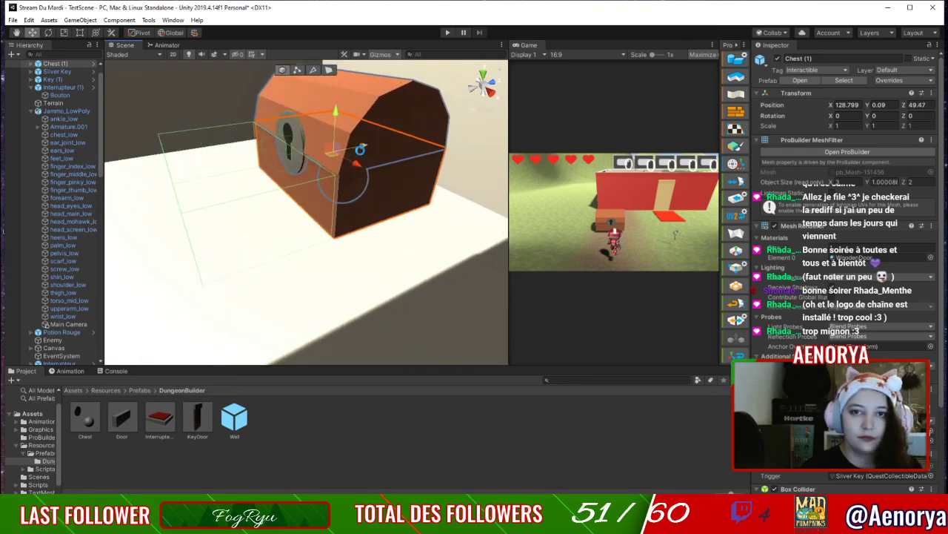
{"action": "key", "text": "ctrl+s"}
{"action": "scroll", "coordinate": [360, 157], "scroll_direction": "down", "scroll_amount": 5}
{"action": "scroll", "coordinate": [359, 158], "scroll_direction": "down", "scroll_amount": 15}
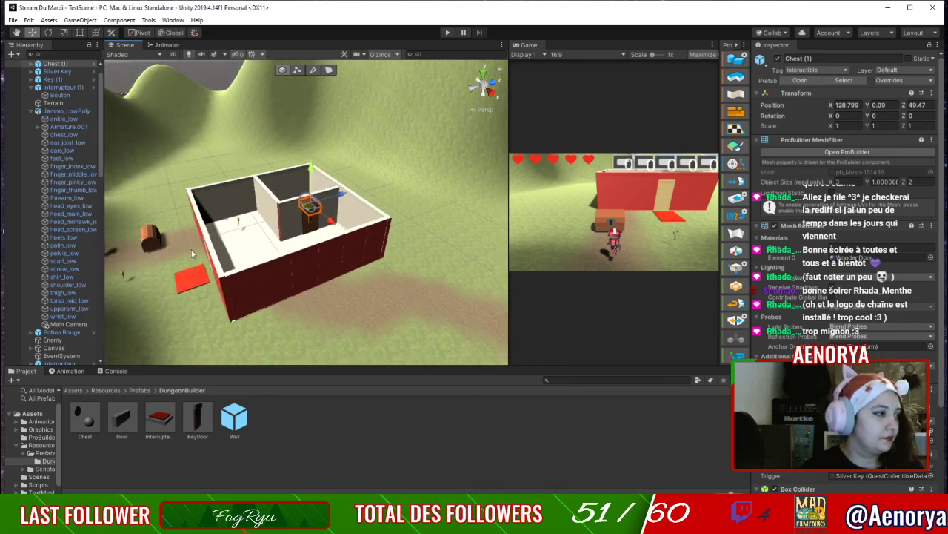
Move the Silver Key inside the building near the golden key, at about X 128.58, Z 39.53.
{"action": "left_click", "coordinate": [126, 275]}
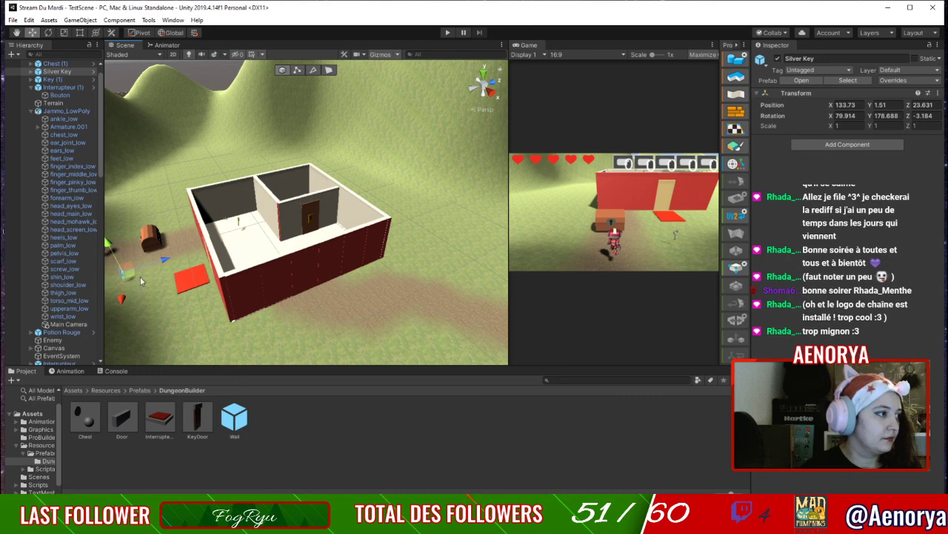
{"action": "left_click_drag", "start_coordinate": [168, 261], "coordinate": [288, 204]}
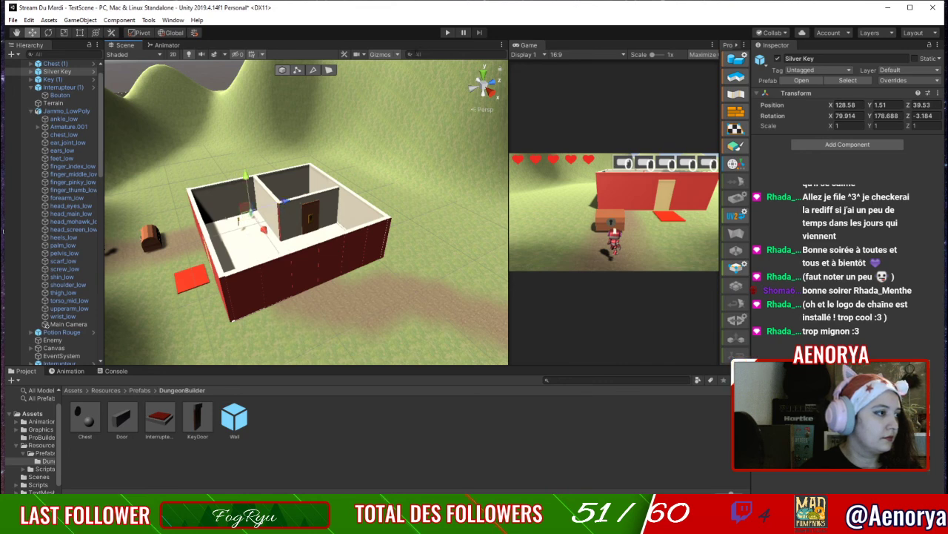
Run the game and walk the character over the red floor switch into the building to collect the golden and silver keys.
{"action": "left_click", "coordinate": [449, 34]}
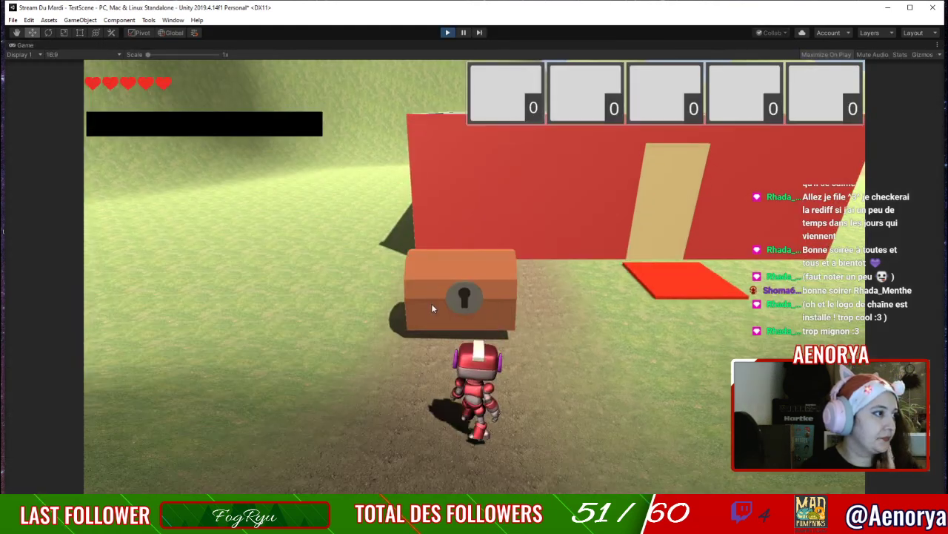
{"action": "key", "text": "Up"}
{"action": "key", "text": "Right"}
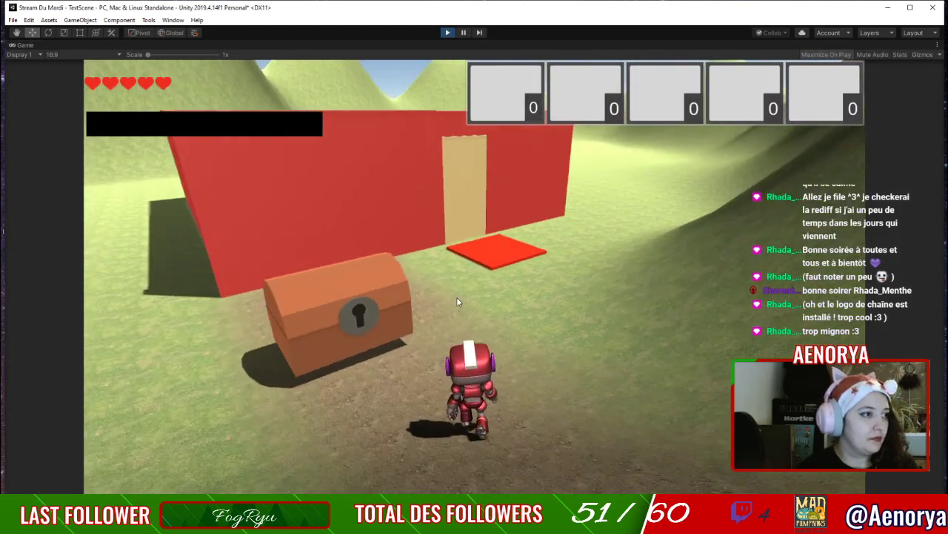
{"action": "key", "text": "Up"}
{"action": "key", "text": "Left"}
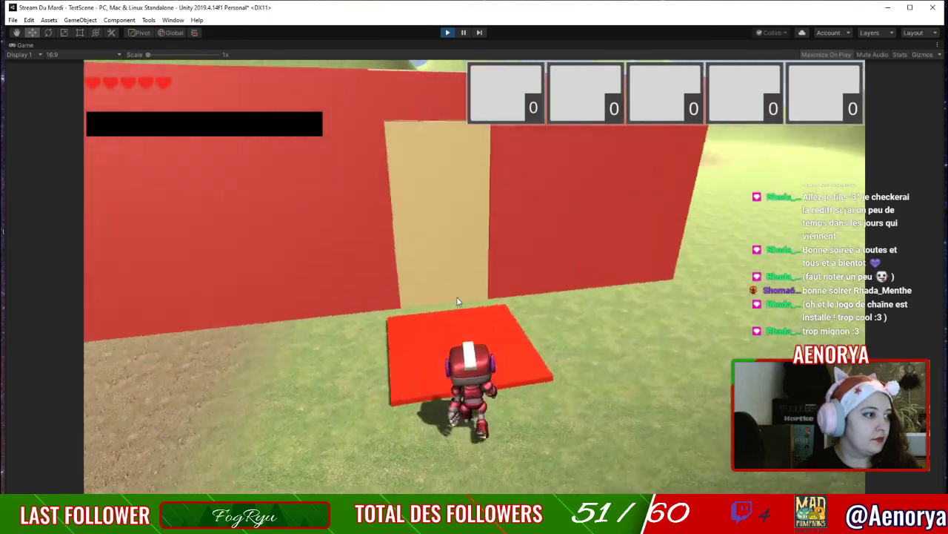
{"action": "key", "text": "w"}
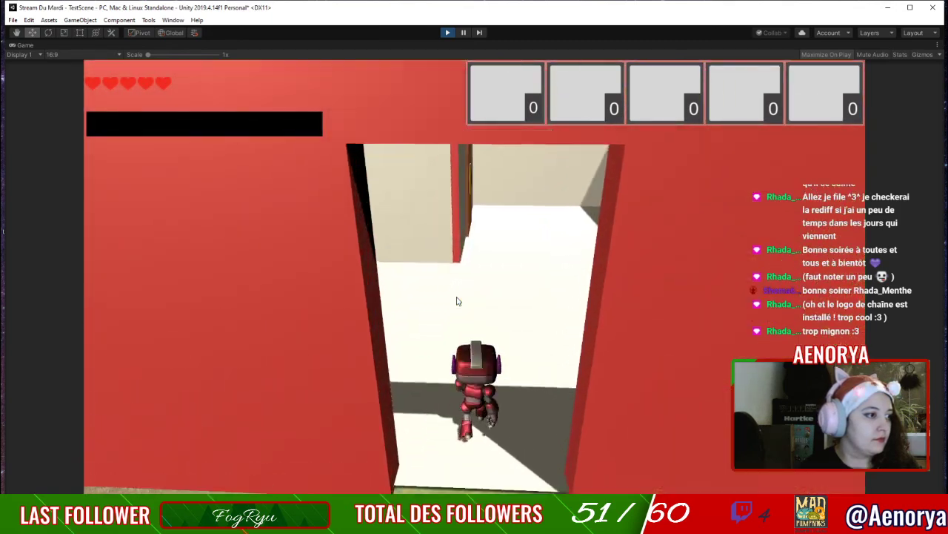
{"action": "key", "text": "w"}
{"action": "key", "text": "a"}
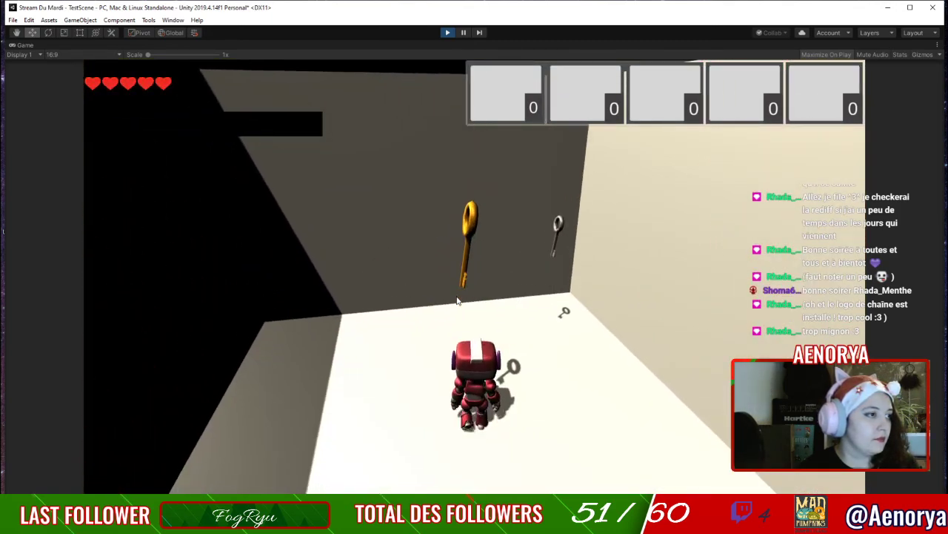
{"action": "key", "text": "w"}
{"action": "key", "text": "d"}
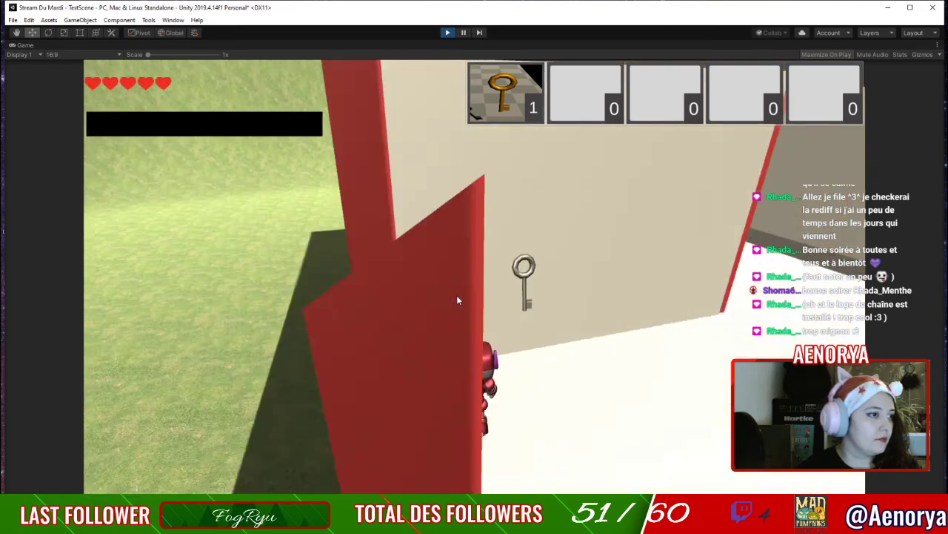
{"action": "key", "text": "w"}
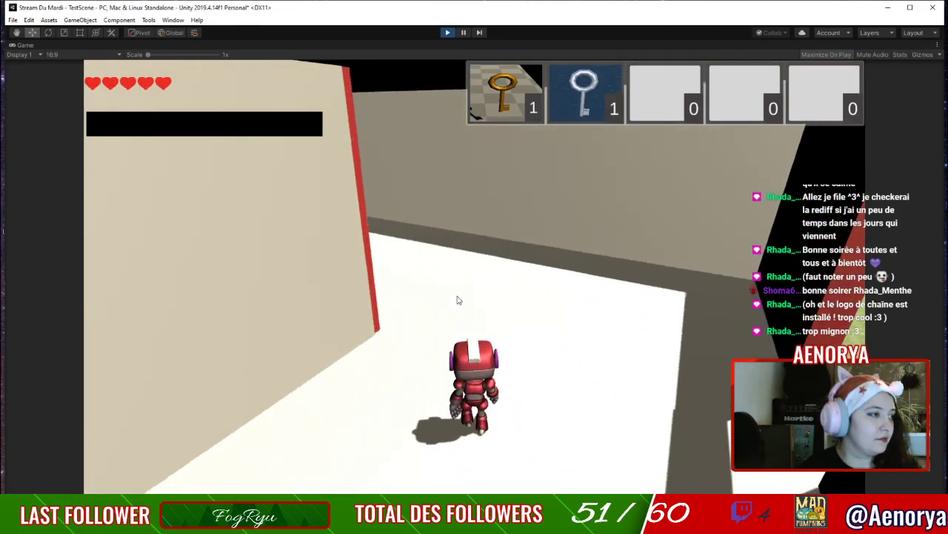
Test the golden key on the locked inner door and the Silver Key on the chest in the small room.
{"action": "key", "text": "a"}
{"action": "key", "text": "w"}
{"action": "key", "text": "a"}
{"action": "key", "text": "a"}
{"action": "left_click", "coordinate": [584, 114]}
{"action": "key", "text": "a"}
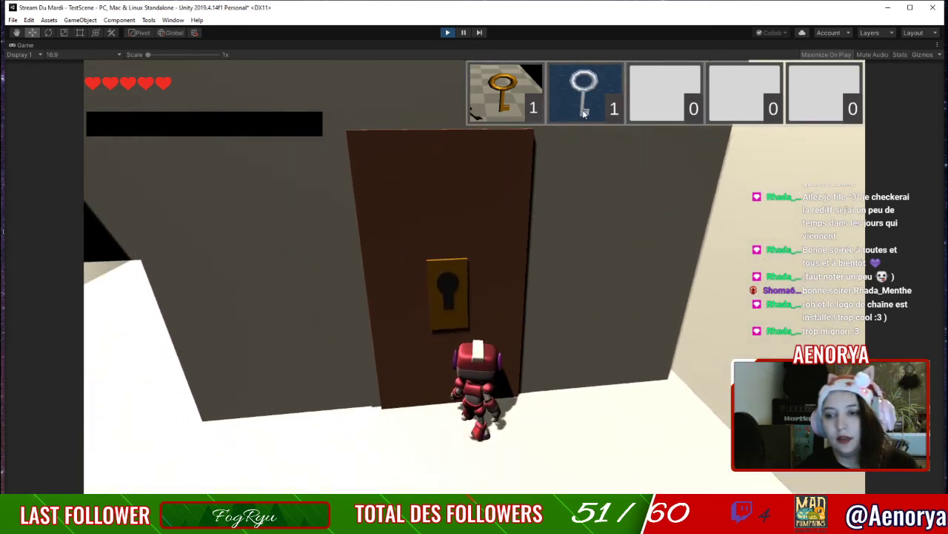
{"action": "left_click", "coordinate": [514, 102]}
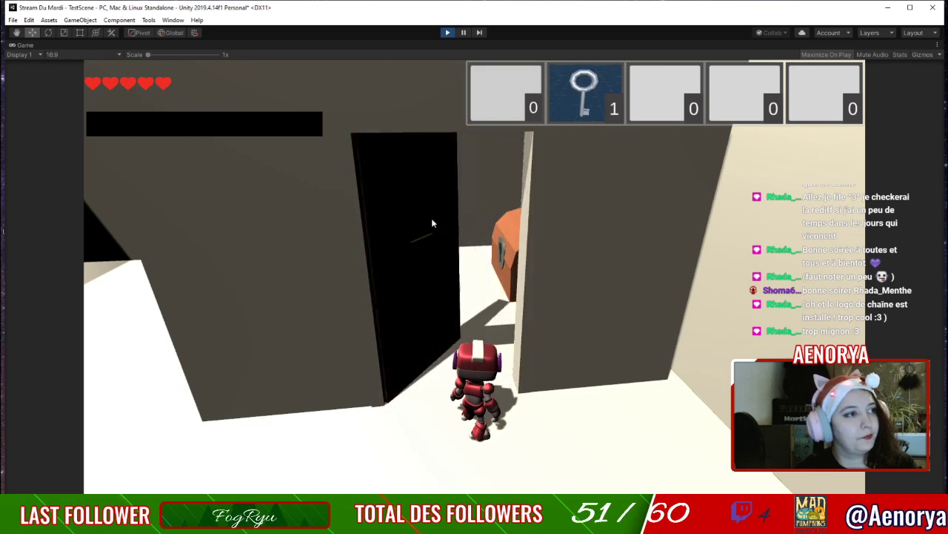
{"action": "key", "text": "w"}
{"action": "key", "text": "w"}
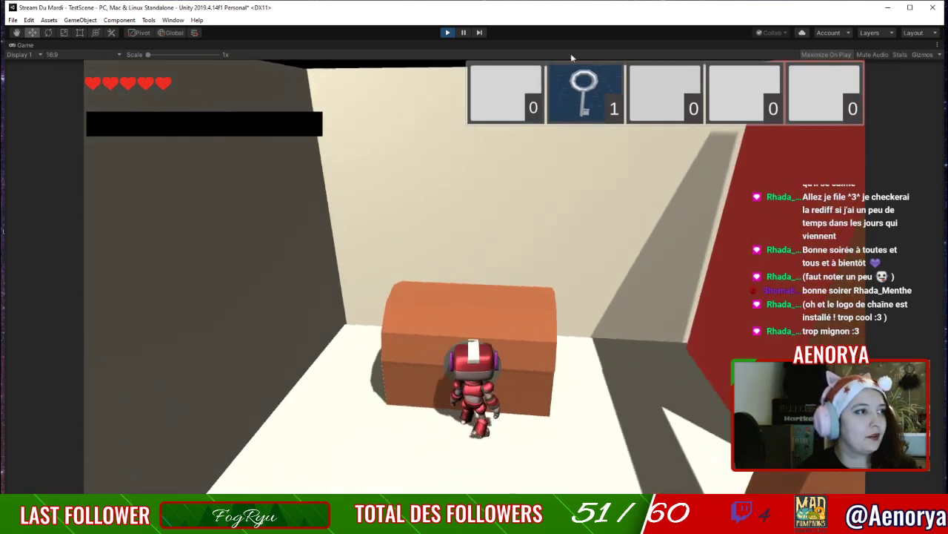
{"action": "left_click", "coordinate": [575, 90]}
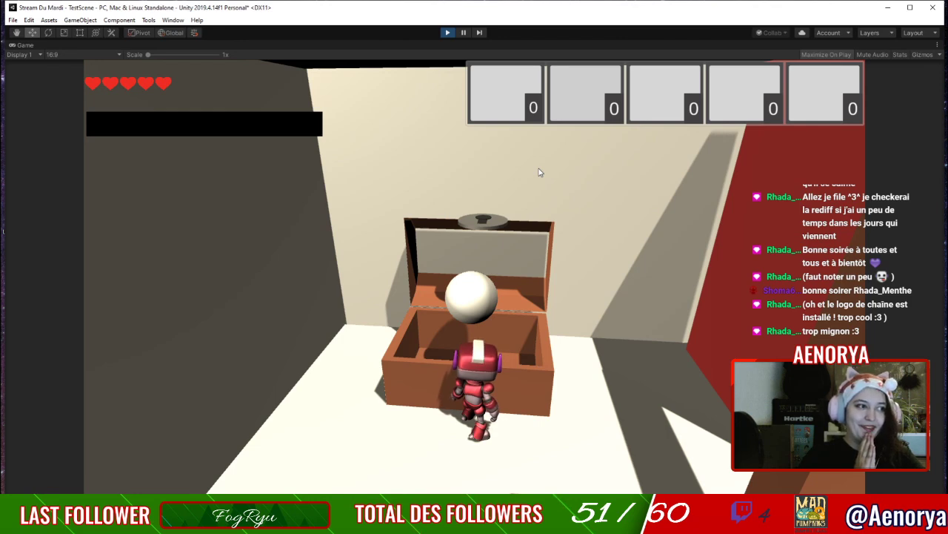
Pause the game and examine the opened chest beside the character in the Scene view.
{"action": "left_click", "coordinate": [463, 32]}
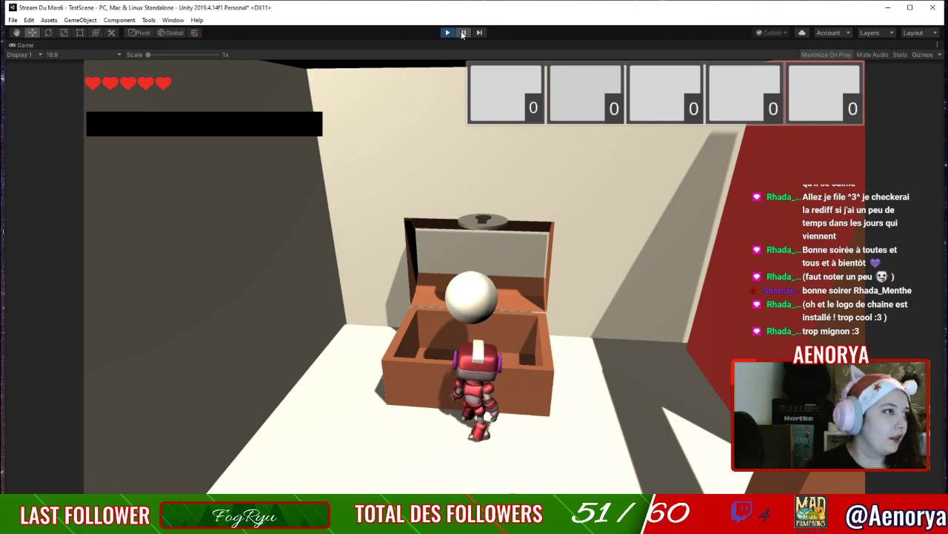
{"action": "scroll", "coordinate": [309, 224], "scroll_direction": "up", "scroll_amount": 15}
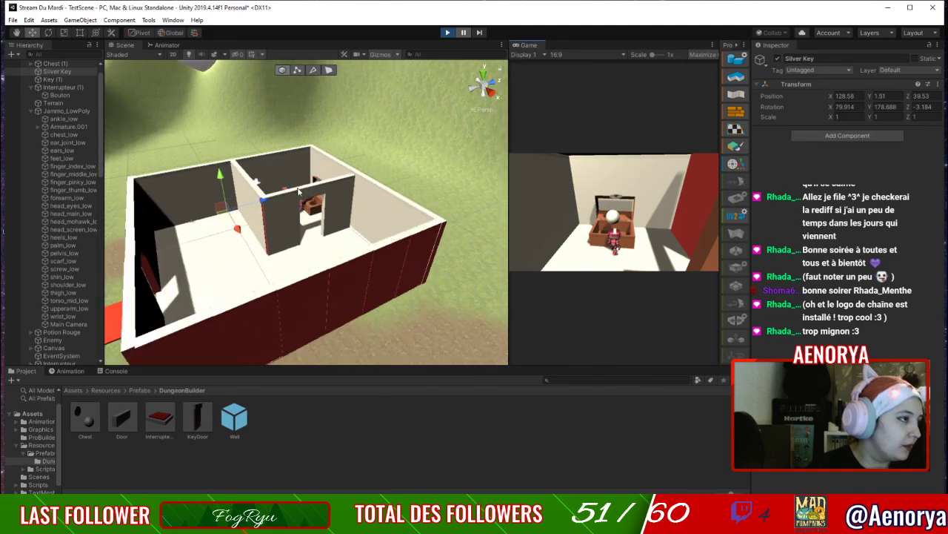
{"action": "middle_click_drag", "start_coordinate": [359, 102], "coordinate": [388, 337]}
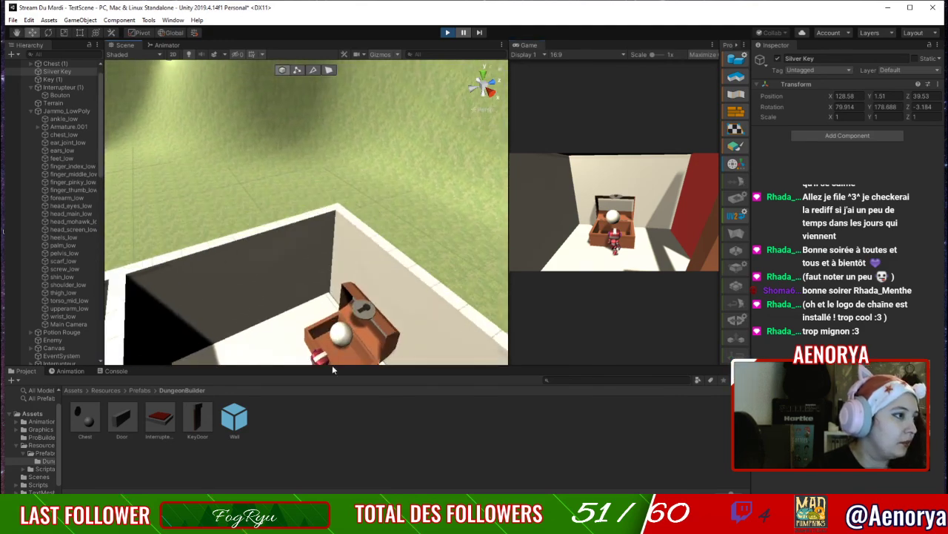
{"action": "left_click", "coordinate": [364, 342]}
{"action": "middle_click_drag", "start_coordinate": [484, 332], "coordinate": [471, 317]}
{"action": "scroll", "coordinate": [470, 317], "scroll_direction": "down", "scroll_amount": 2}
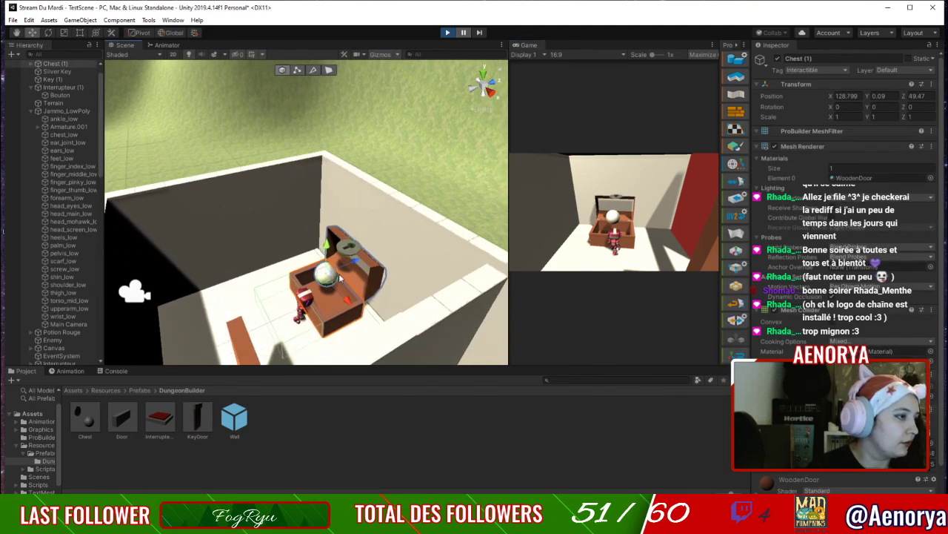
Try shifting Chest (1) away from the room's back wall to about Z 49 while the game is paused.
{"action": "scroll", "coordinate": [63, 282], "scroll_direction": "down", "scroll_amount": 10}
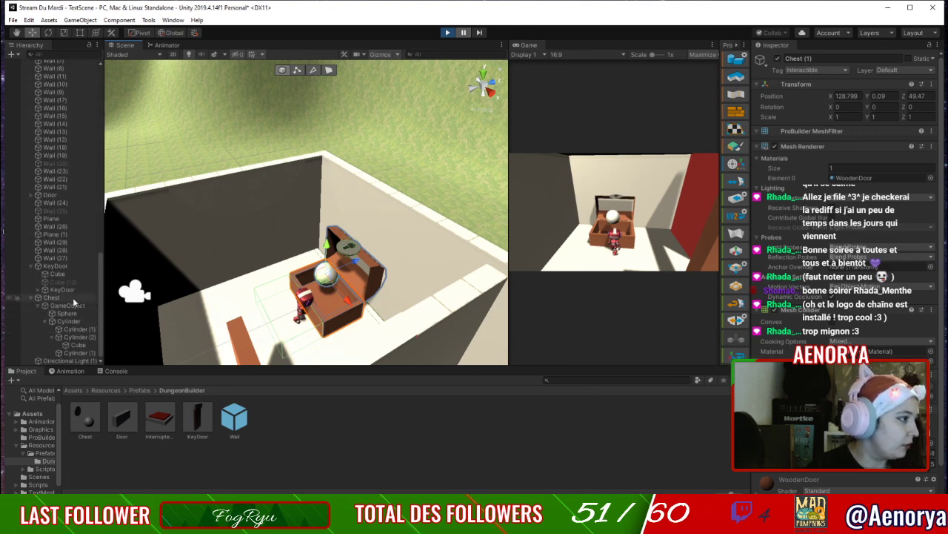
{"action": "left_click", "coordinate": [67, 299]}
{"action": "scroll", "coordinate": [68, 293], "scroll_direction": "up", "scroll_amount": 8}
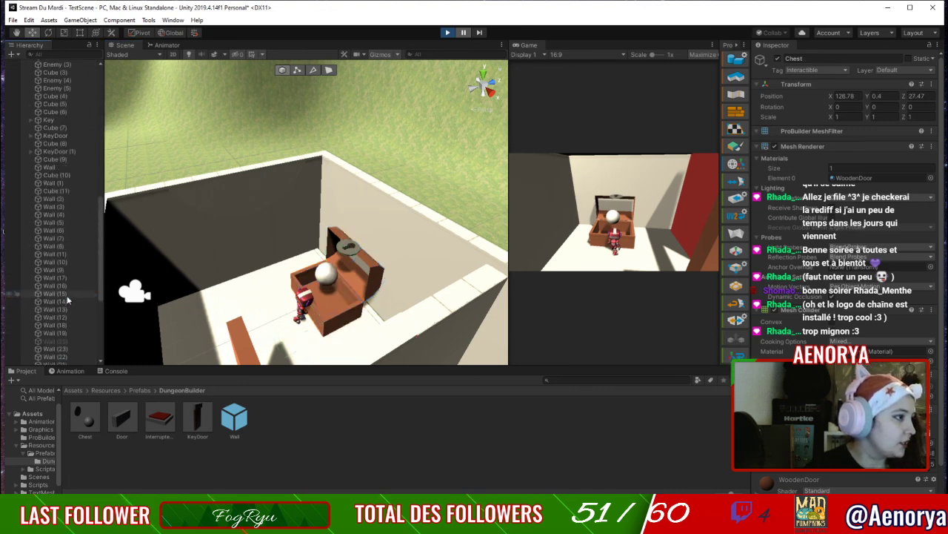
{"action": "scroll", "coordinate": [70, 276], "scroll_direction": "up", "scroll_amount": 3}
{"action": "left_click", "coordinate": [65, 78]}
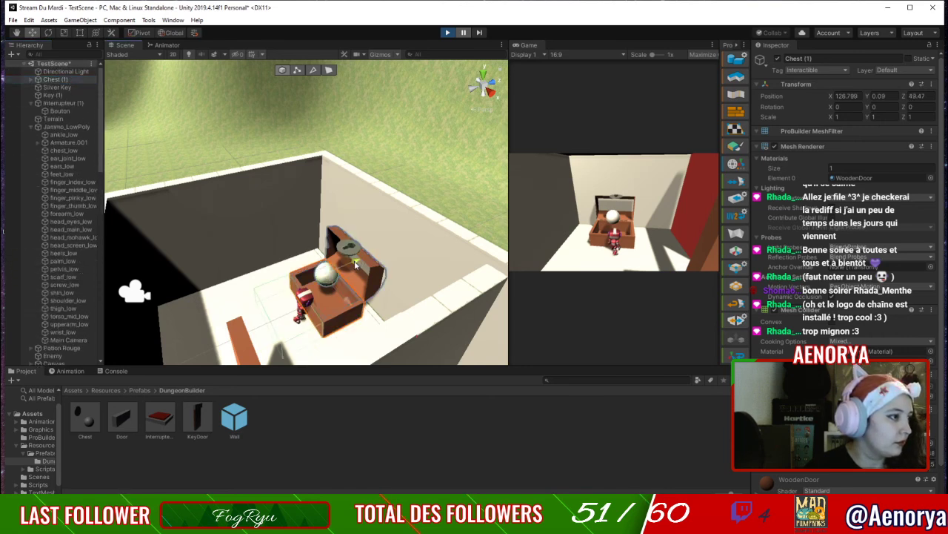
{"action": "left_click_drag", "start_coordinate": [354, 260], "coordinate": [350, 264]}
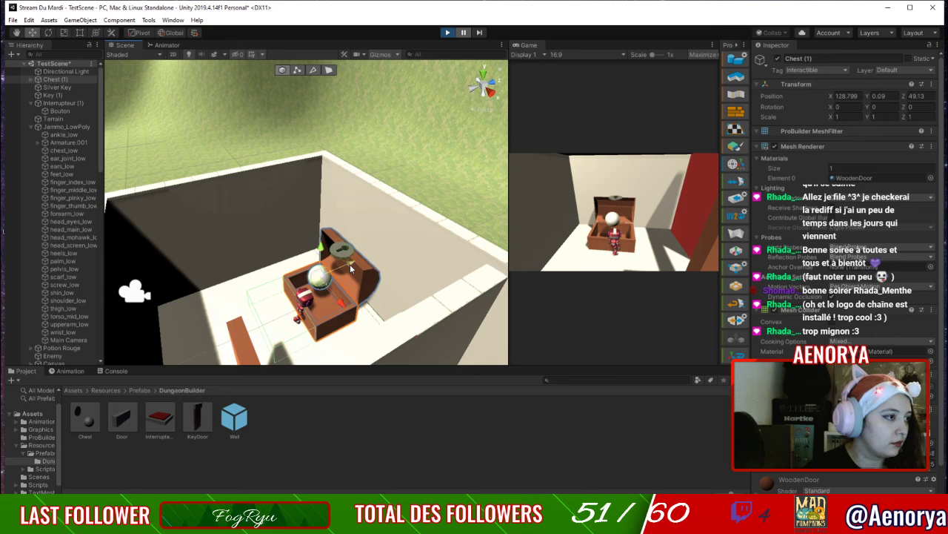
{"action": "left_click_drag", "start_coordinate": [349, 264], "coordinate": [347, 264]}
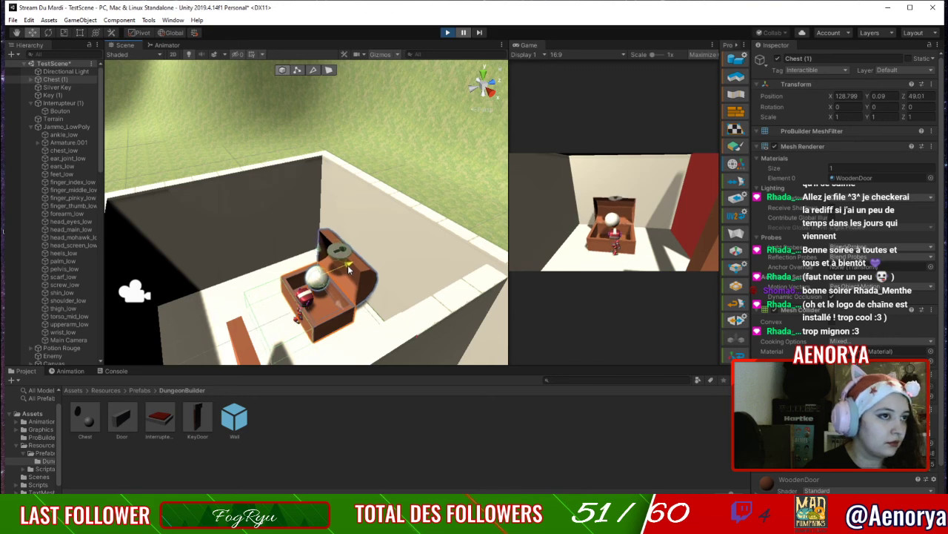
Exit play mode, set Chest (1)'s position to Z 49, save the scene and set its Y position to 0.
{"action": "left_click", "coordinate": [448, 32]}
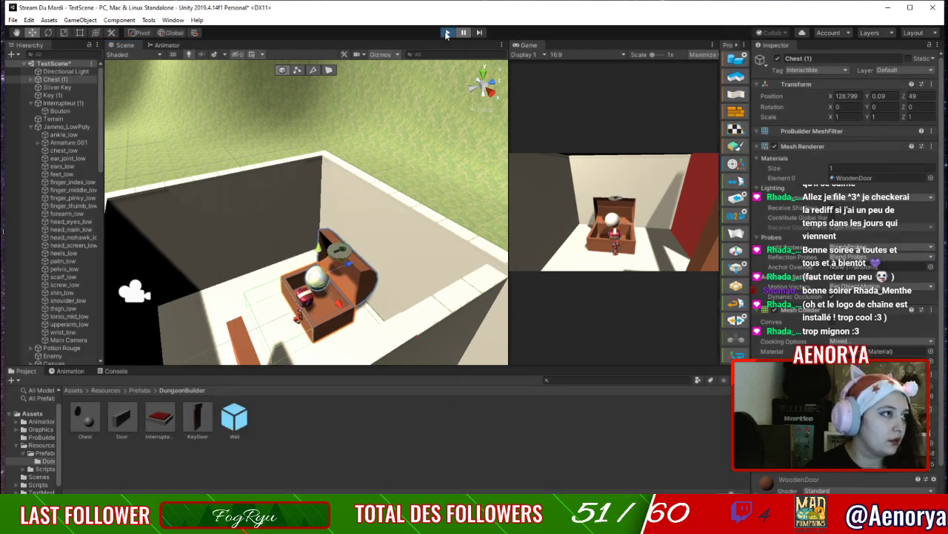
{"action": "left_click_drag", "start_coordinate": [361, 255], "coordinate": [355, 262]}
{"action": "left_click_drag", "start_coordinate": [923, 108], "coordinate": [916, 107]}
{"action": "key", "text": "BackSpace"}
{"action": "key", "text": "ctrl+s"}
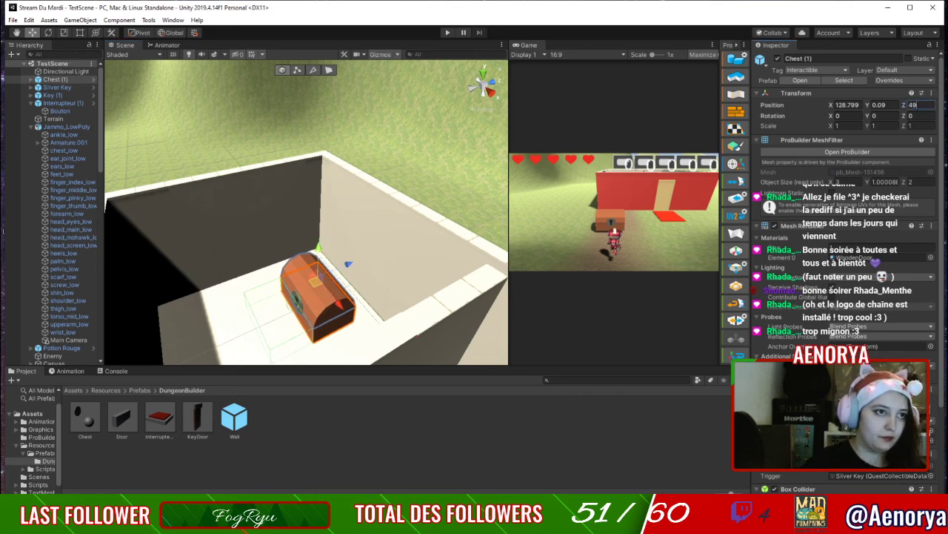
{"action": "left_click", "coordinate": [880, 105]}
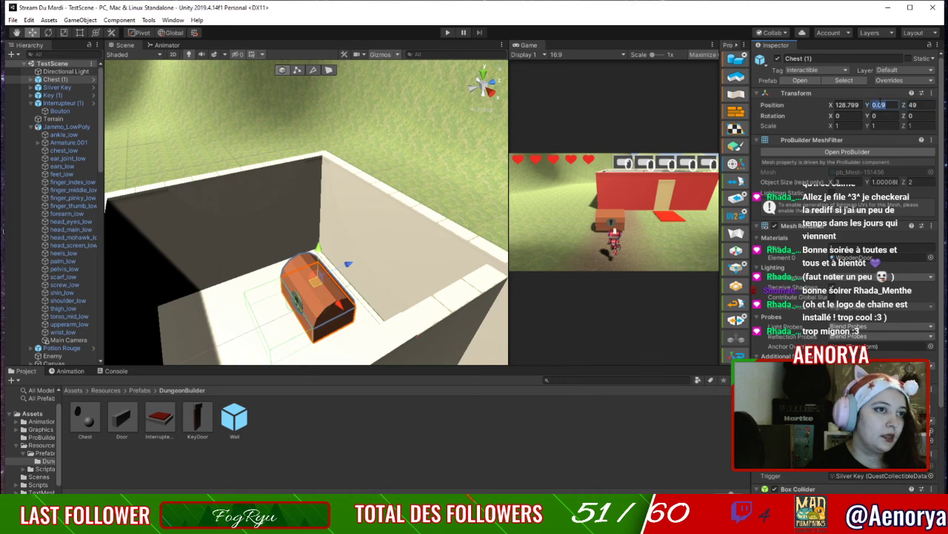
{"action": "type", "text": "0"}
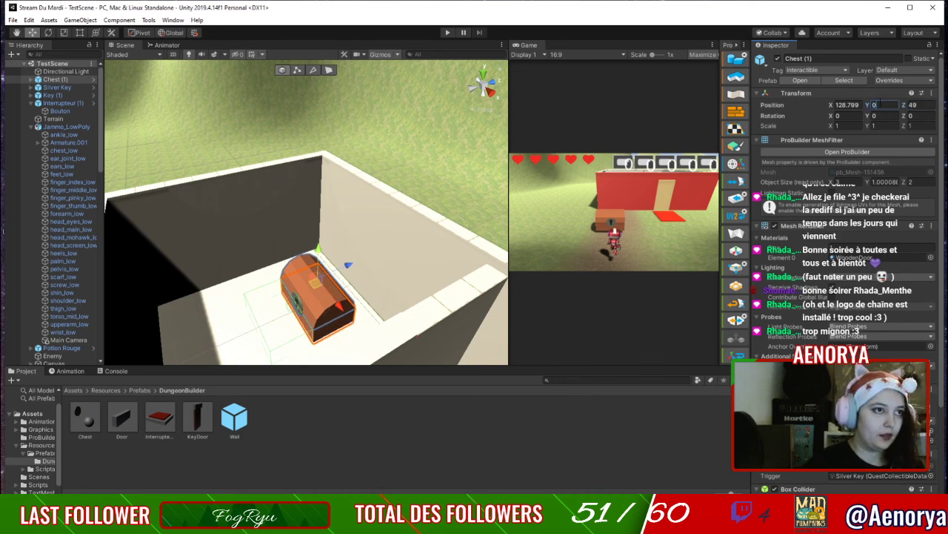
Set the Y position of the original Chest outside the building to 0 and save the scene.
{"action": "scroll", "coordinate": [95, 296], "scroll_direction": "down", "scroll_amount": 10}
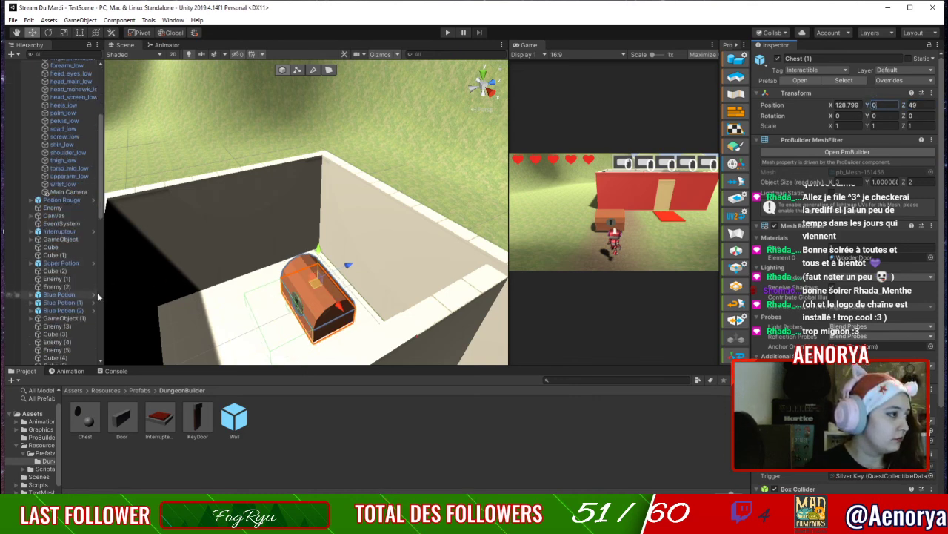
{"action": "scroll", "coordinate": [170, 289], "scroll_direction": "down", "scroll_amount": 6}
{"action": "scroll", "coordinate": [54, 331], "scroll_direction": "down", "scroll_amount": 10}
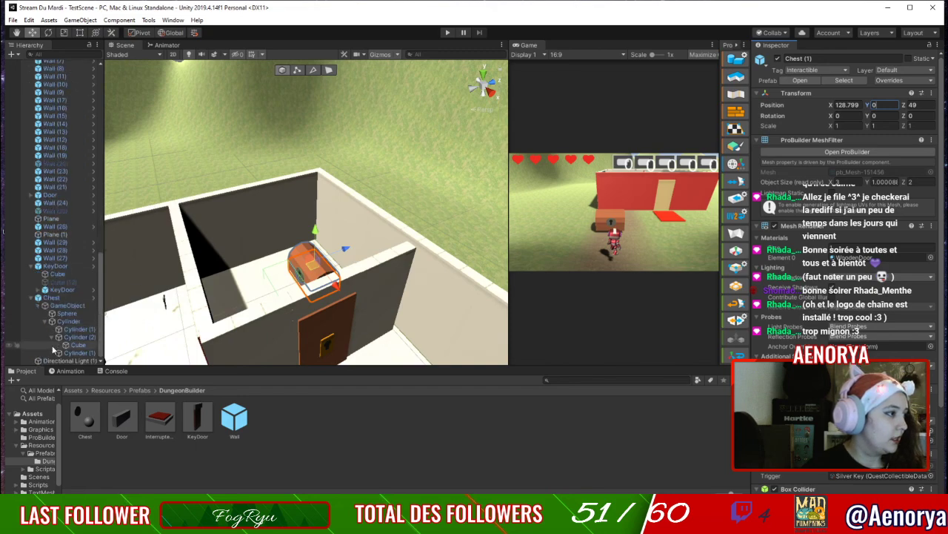
{"action": "double_click", "coordinate": [51, 297]}
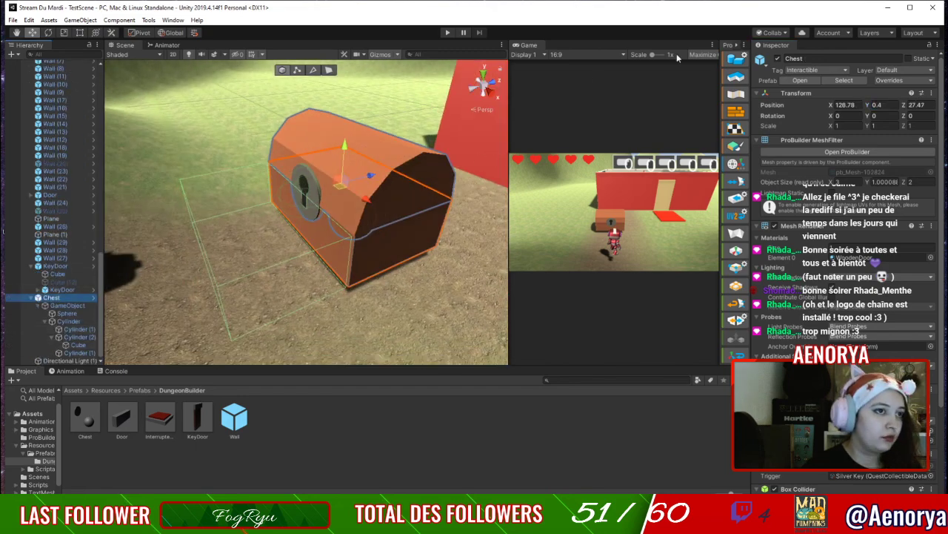
{"action": "left_click", "coordinate": [876, 105]}
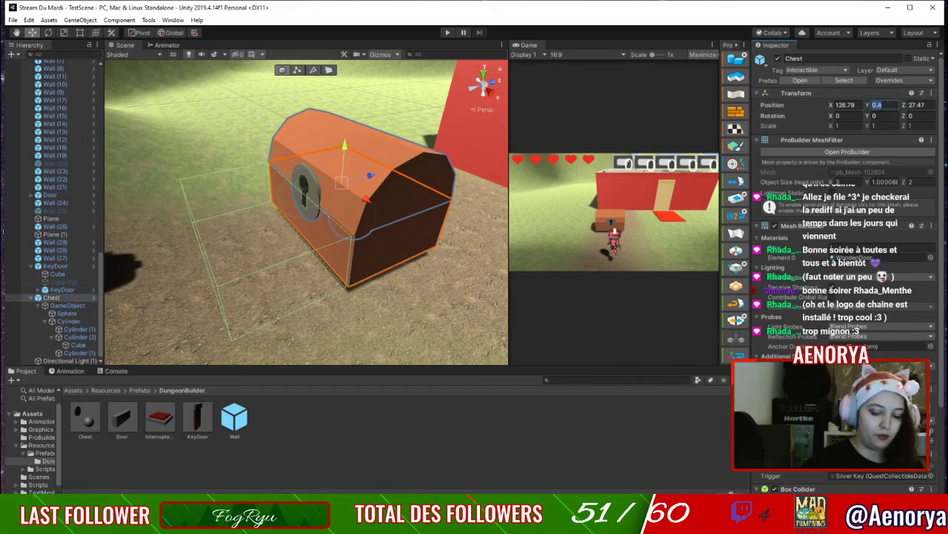
{"action": "type", "text": "0"}
{"action": "key", "text": "ctrl+s"}
{"action": "right_click_drag", "start_coordinate": [296, 243], "coordinate": [386, 215]}
{"action": "middle_click_drag", "start_coordinate": [387, 215], "coordinate": [514, 172]}
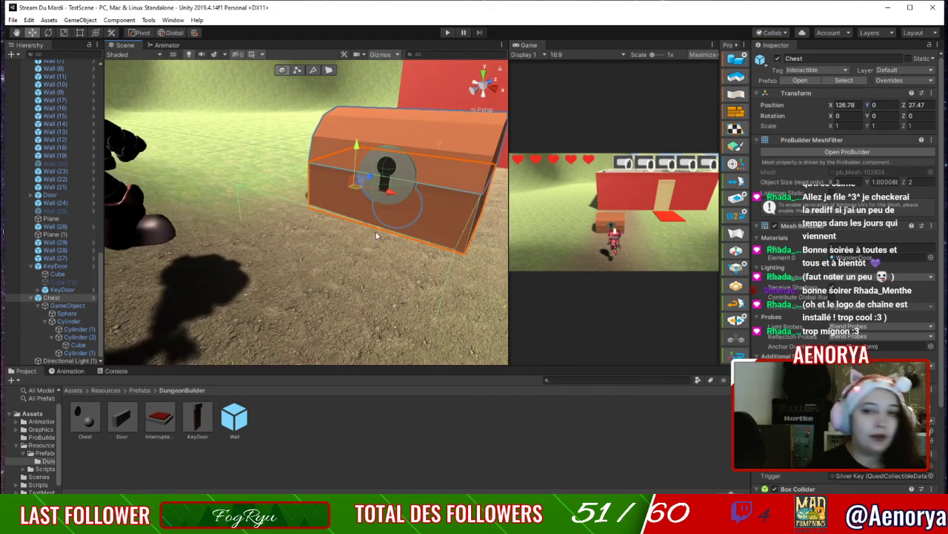
{"action": "middle_click_drag", "start_coordinate": [394, 209], "coordinate": [436, 39]}
{"action": "right_click_drag", "start_coordinate": [436, 42], "coordinate": [437, 37]}
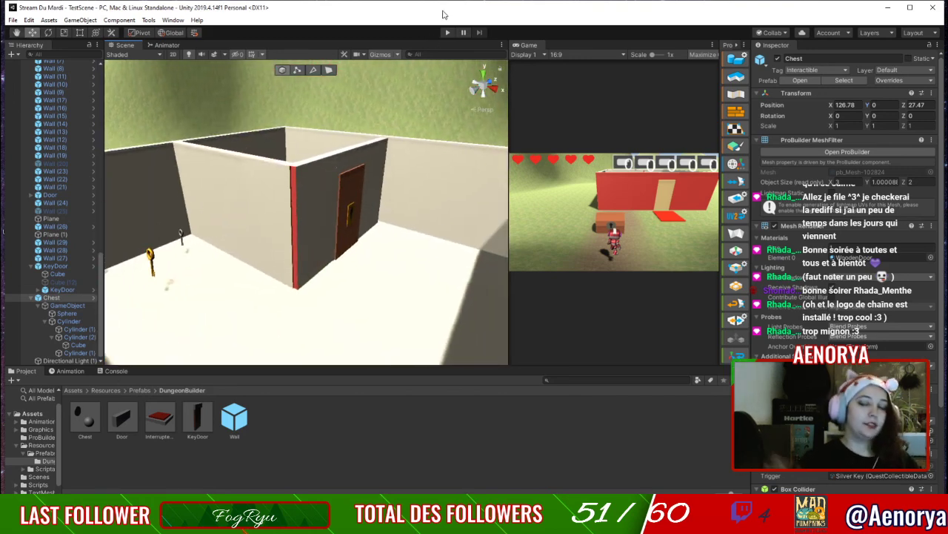